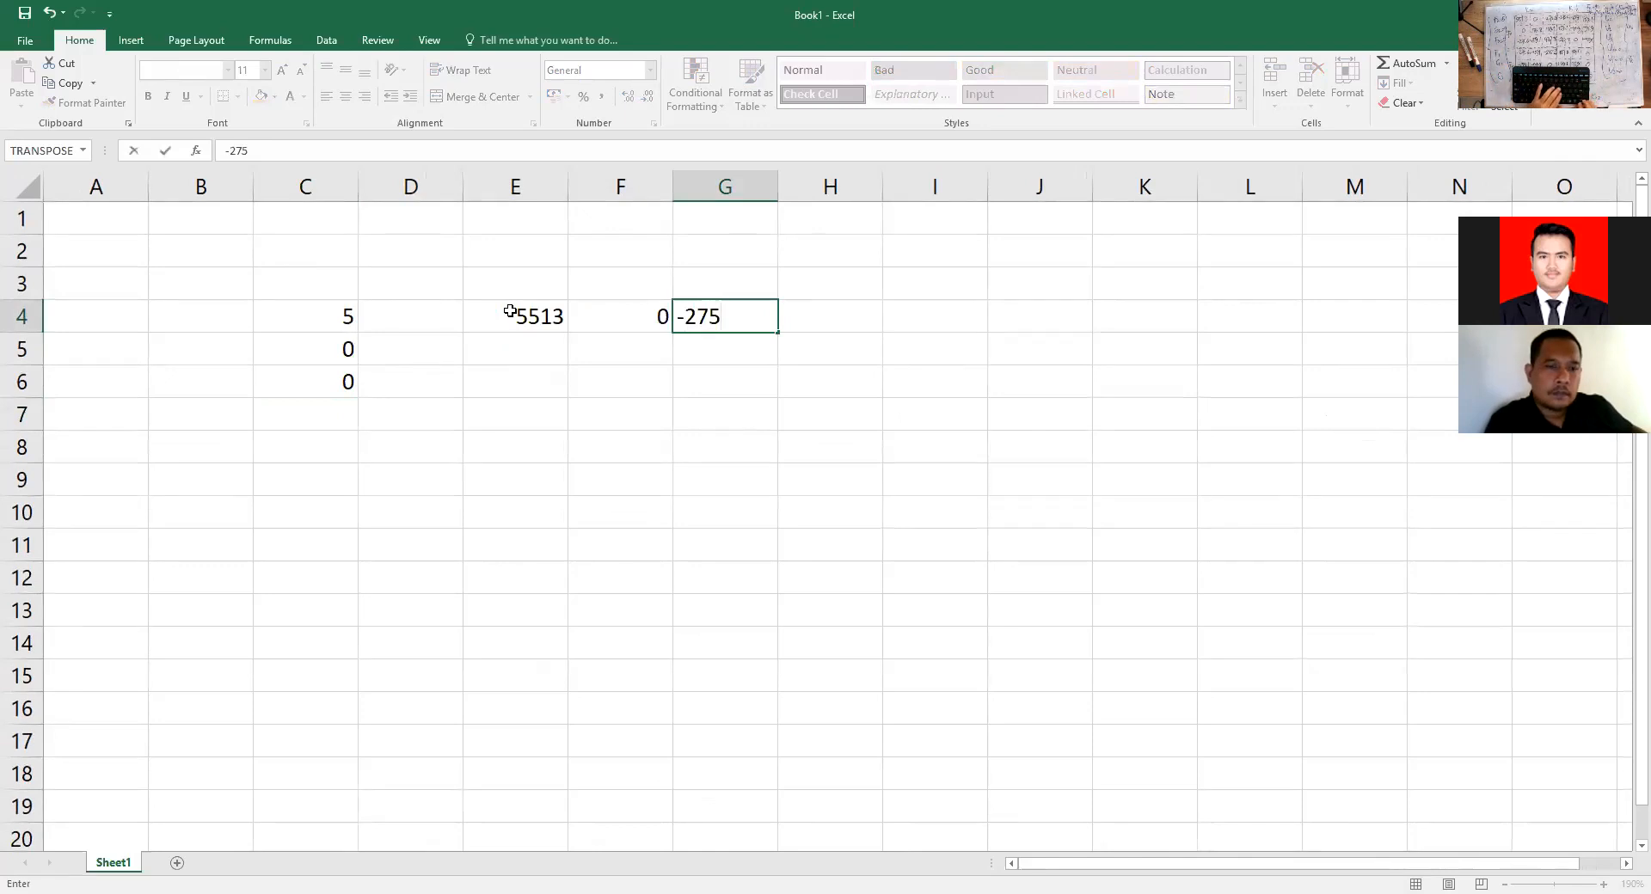
Enter -2756 in cell G4 as the last value of the matrix's first row.
key(Return)
key(Left)
key(Left)
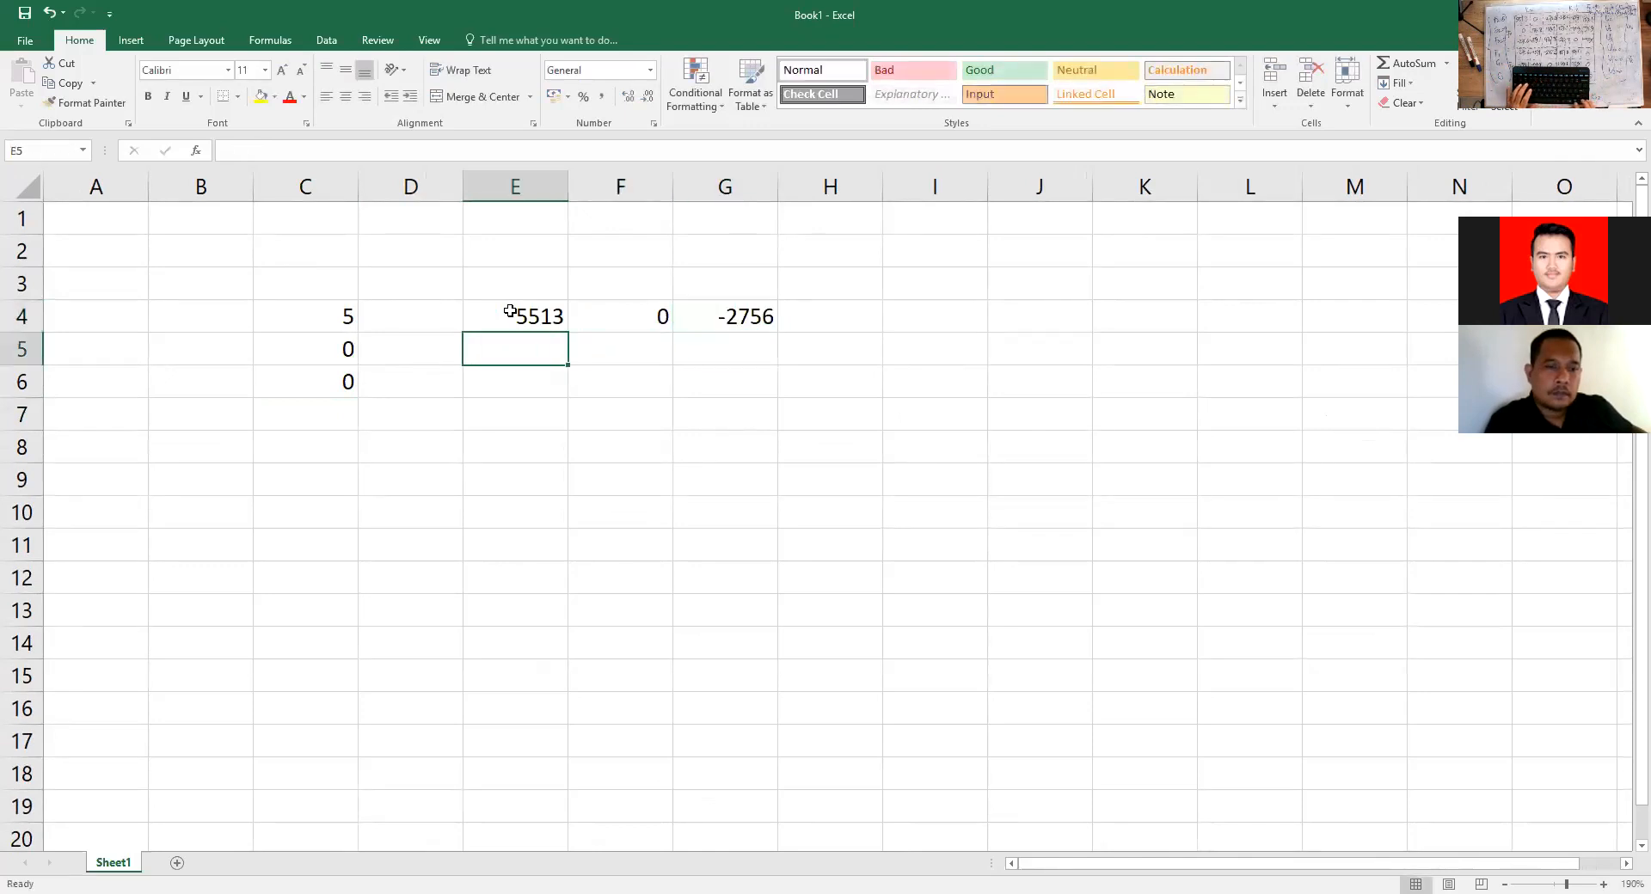
Correct the matrix's first value in cell E4 to 551.3.
key(Up)
text(55)
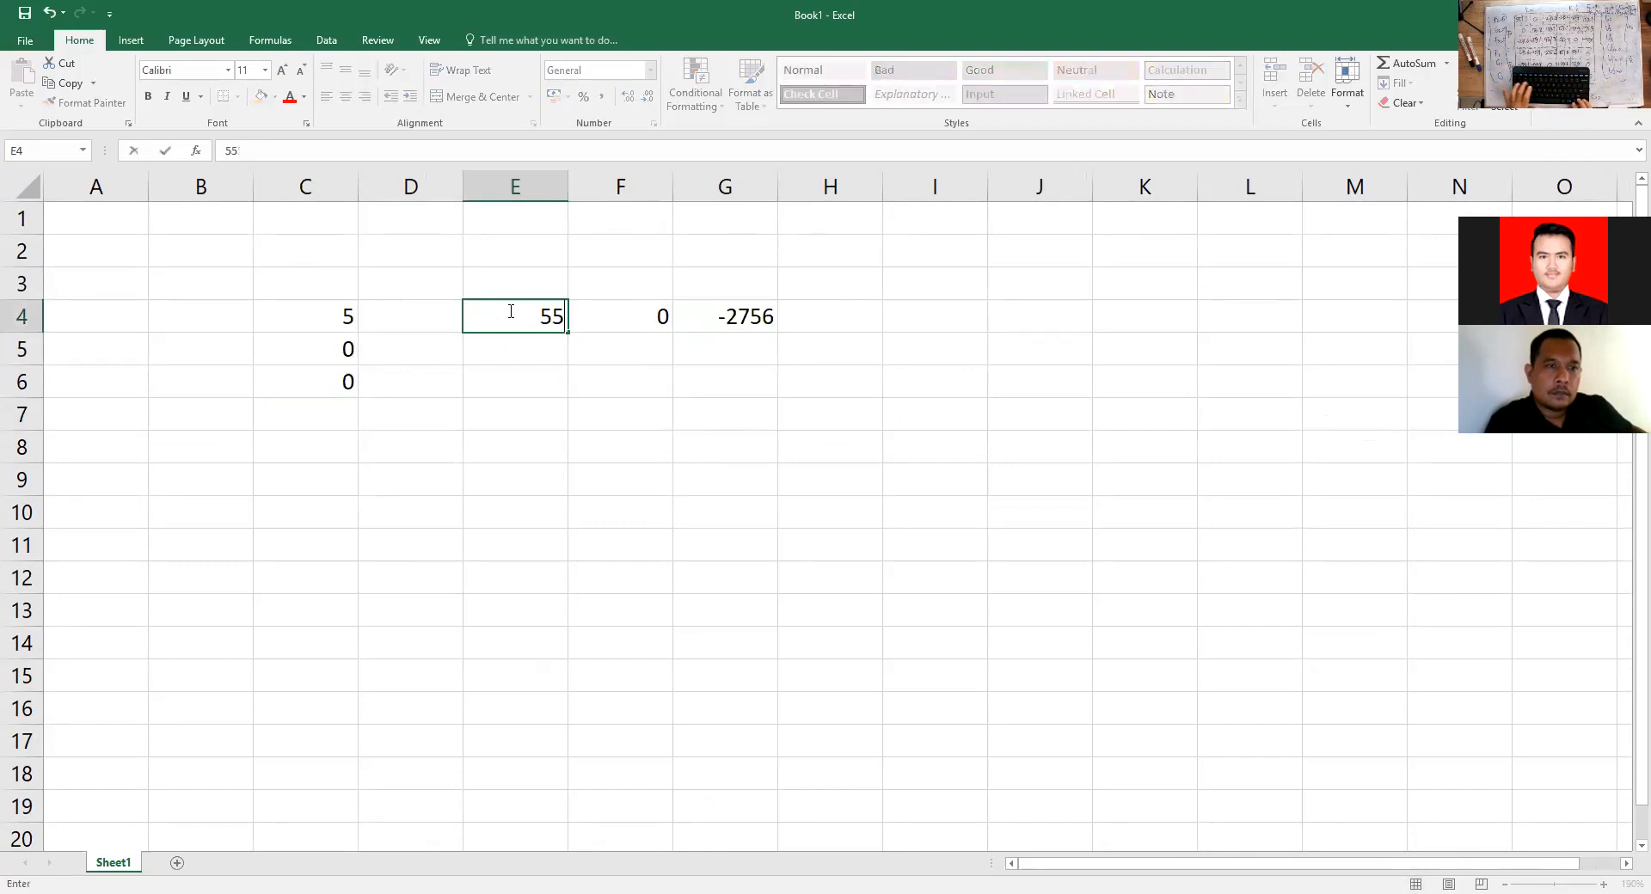
text(13)
key(Return)
key(Up)
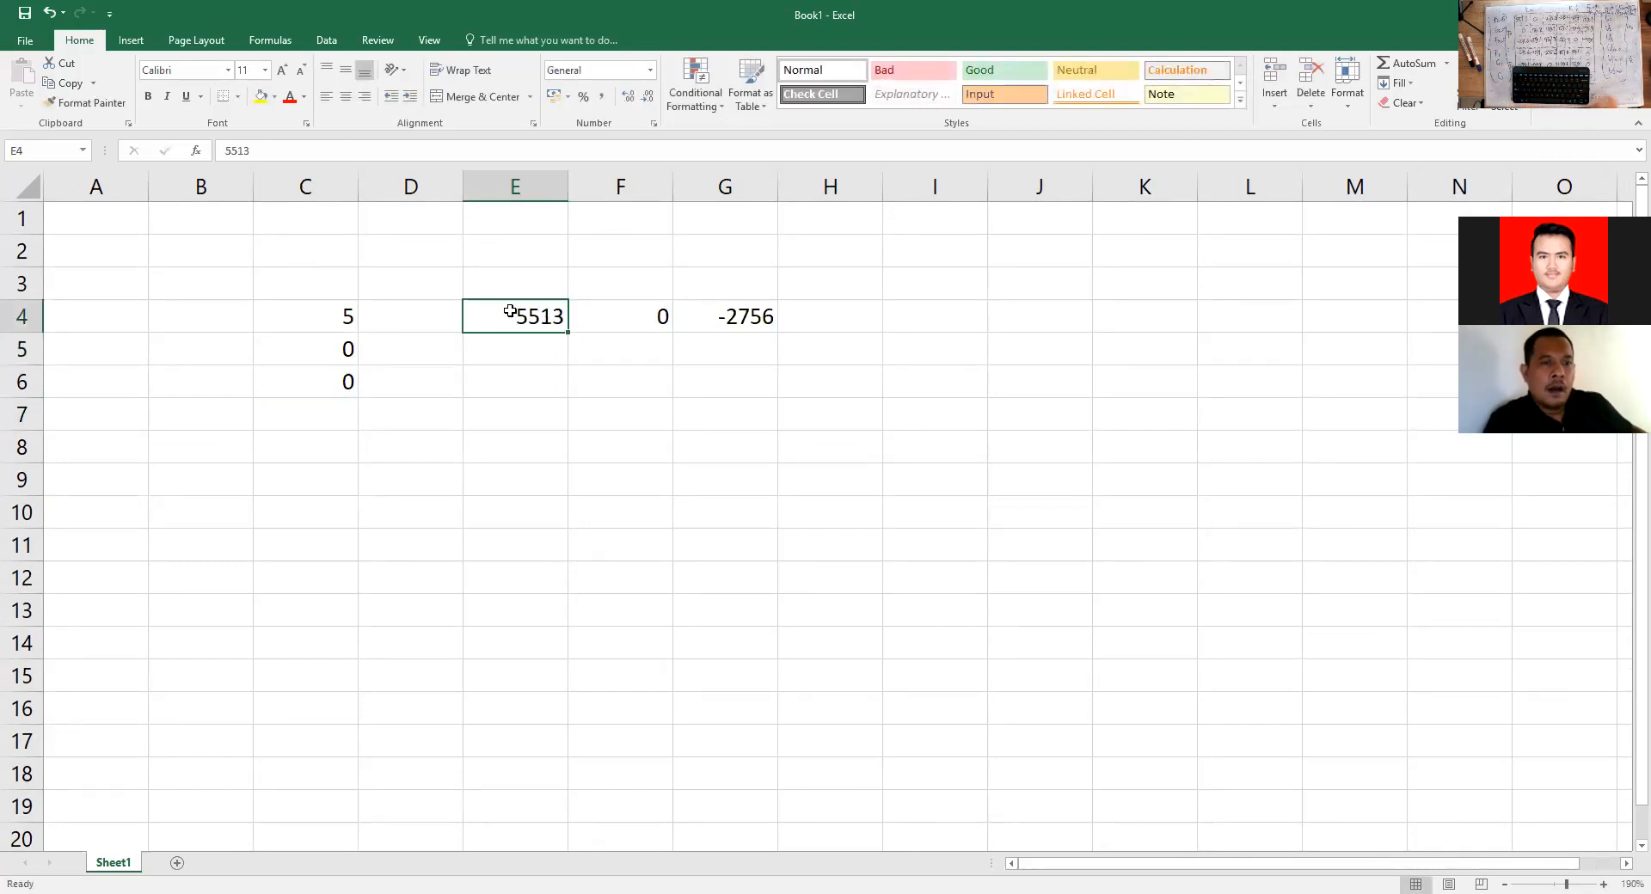
click(244, 152)
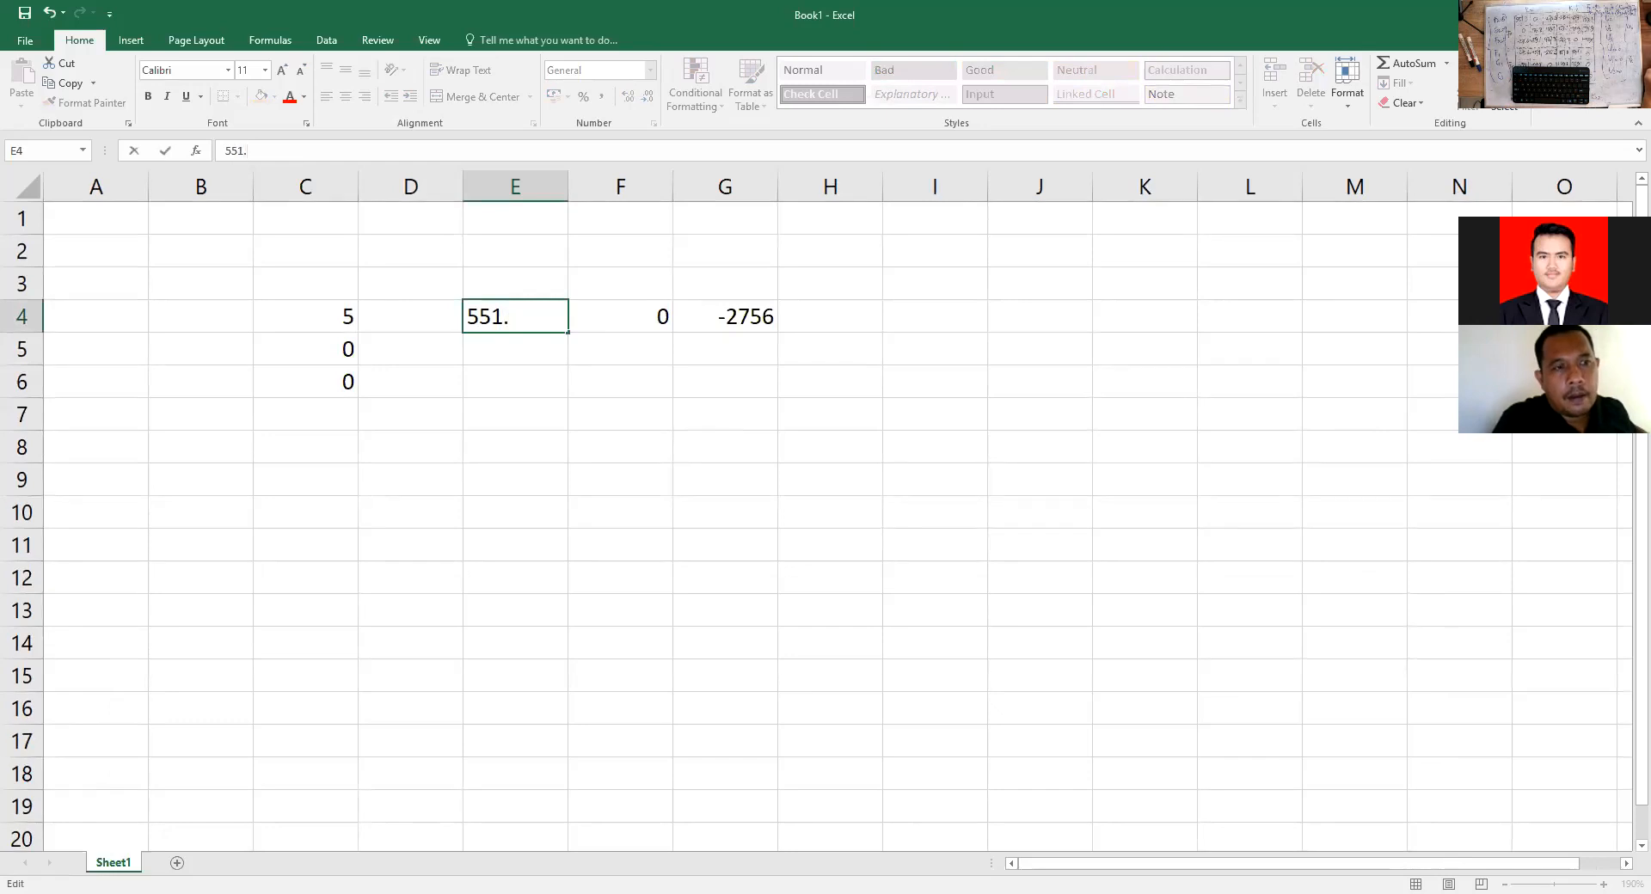
text(3)
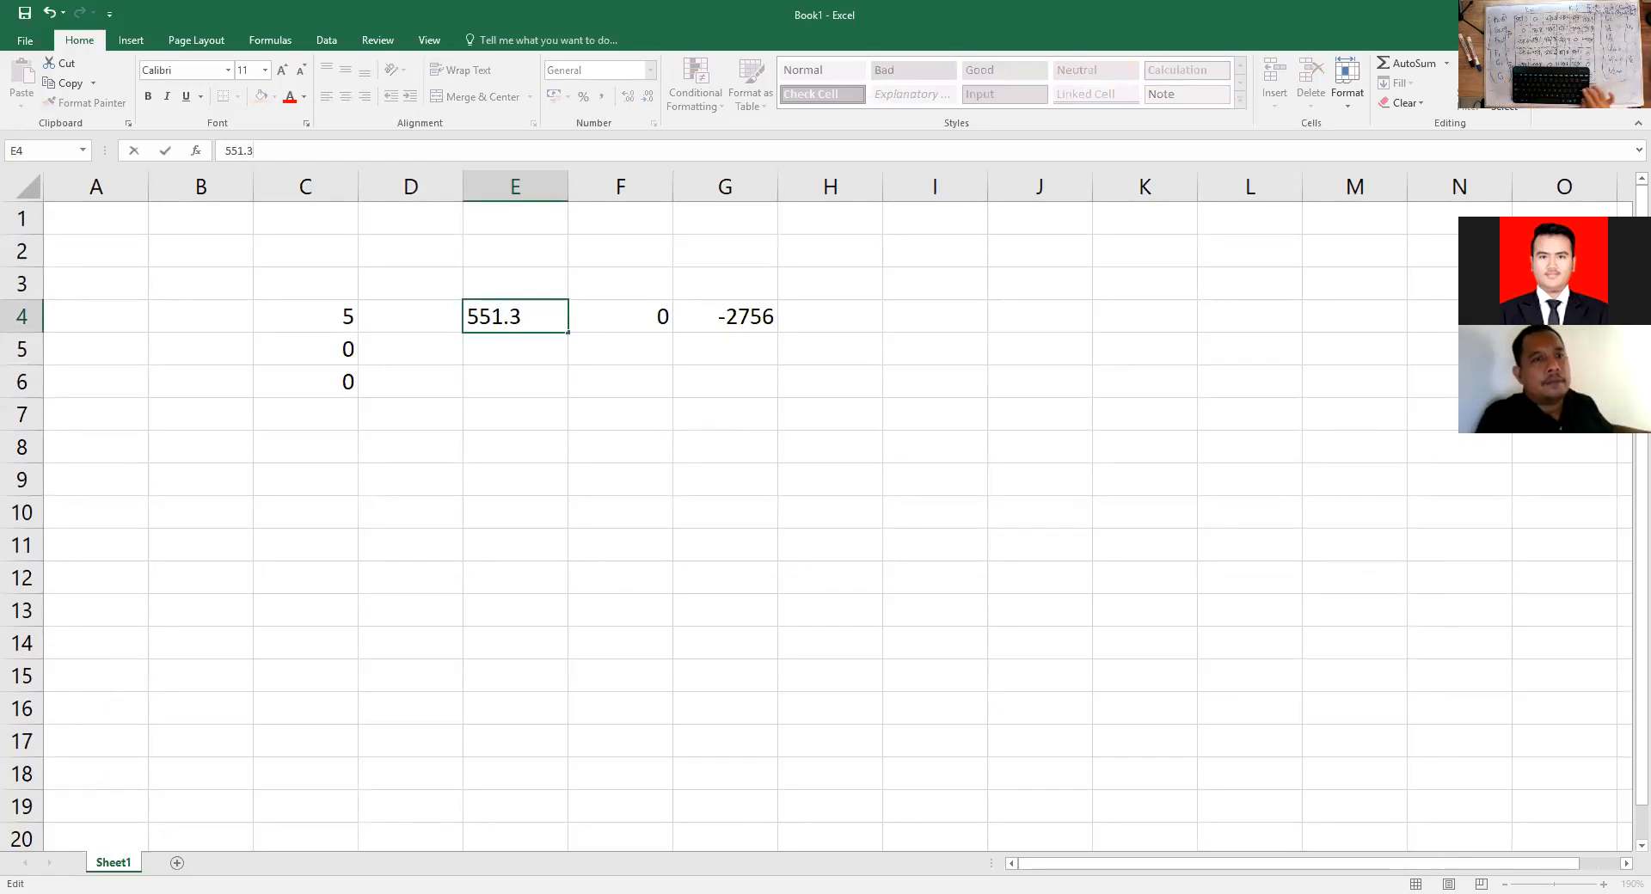
key(Return)
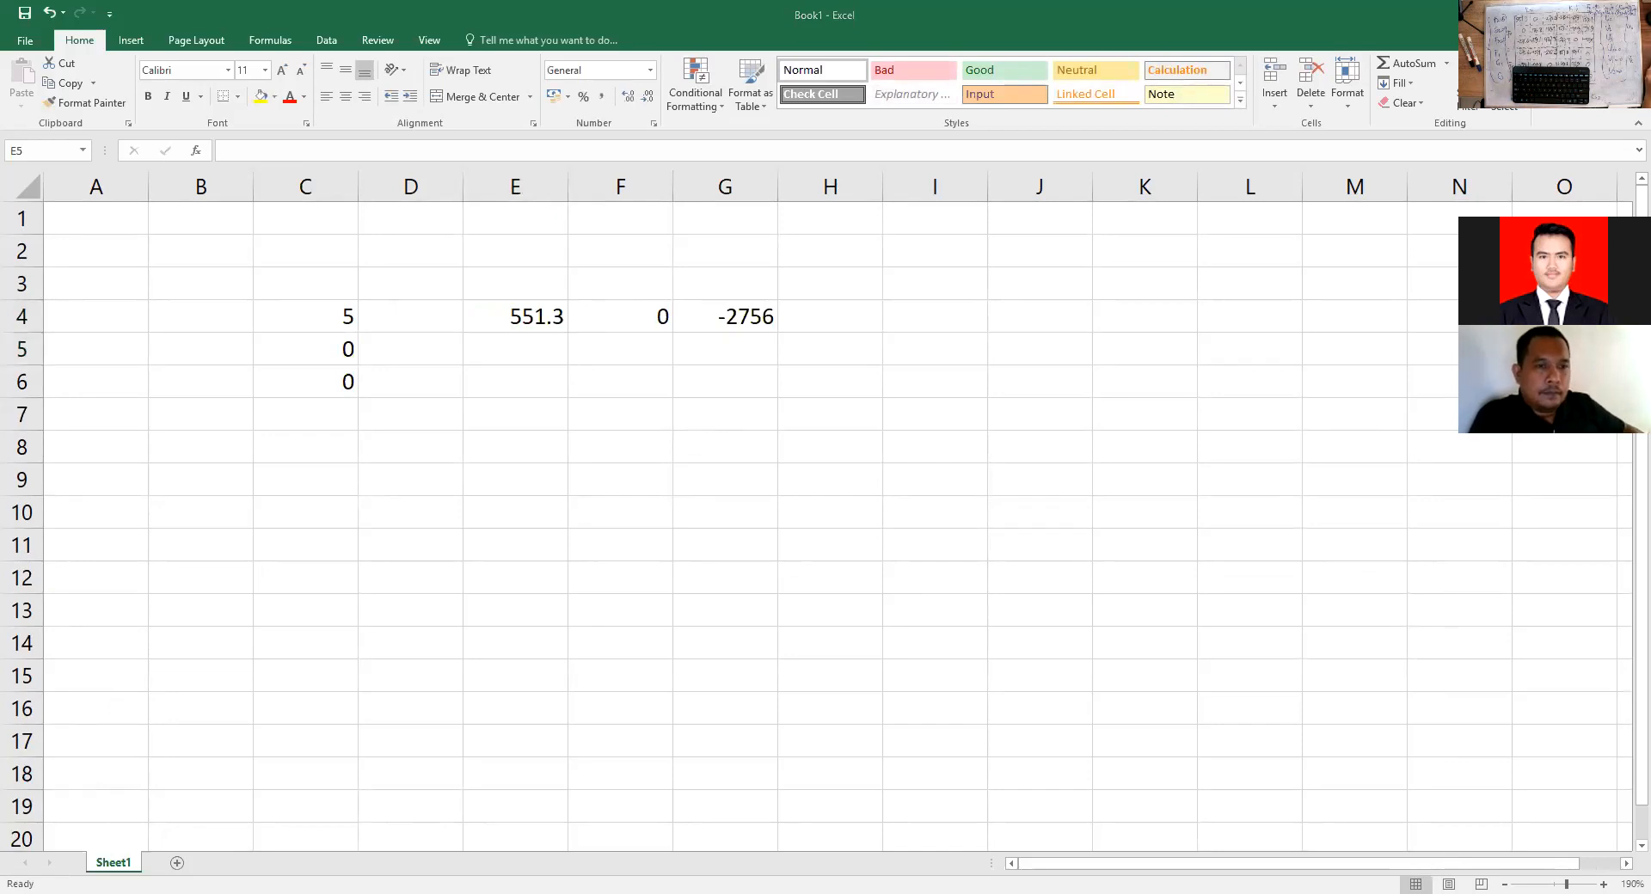
Start the matrix's second row with 0 in cell E5 and 183.8 in cell F5.
click(585, 450)
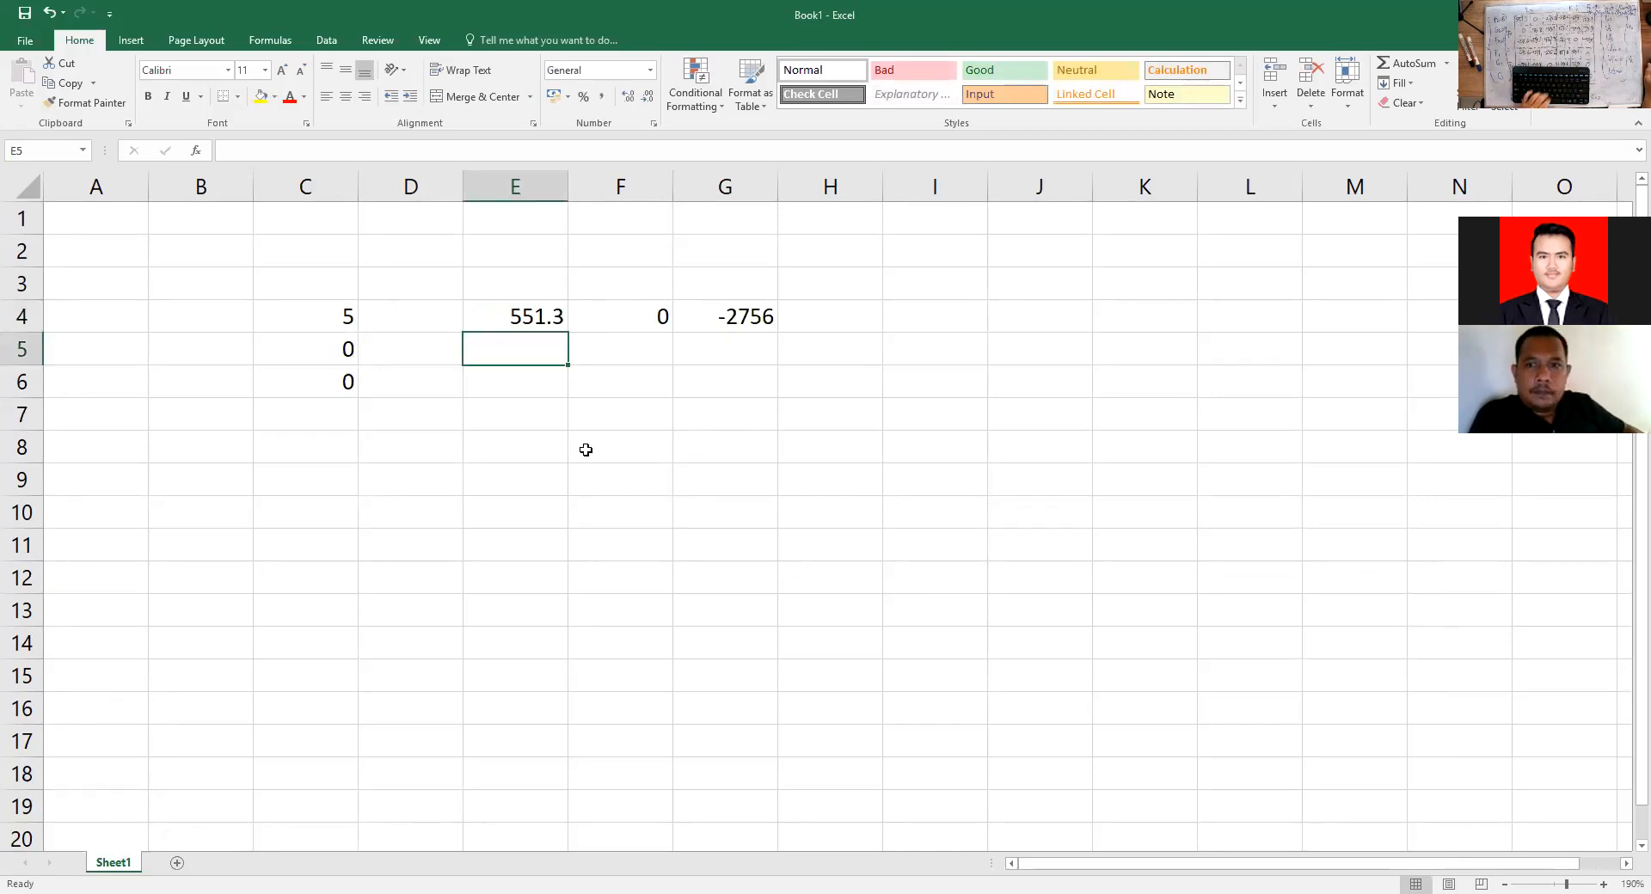
text(0)
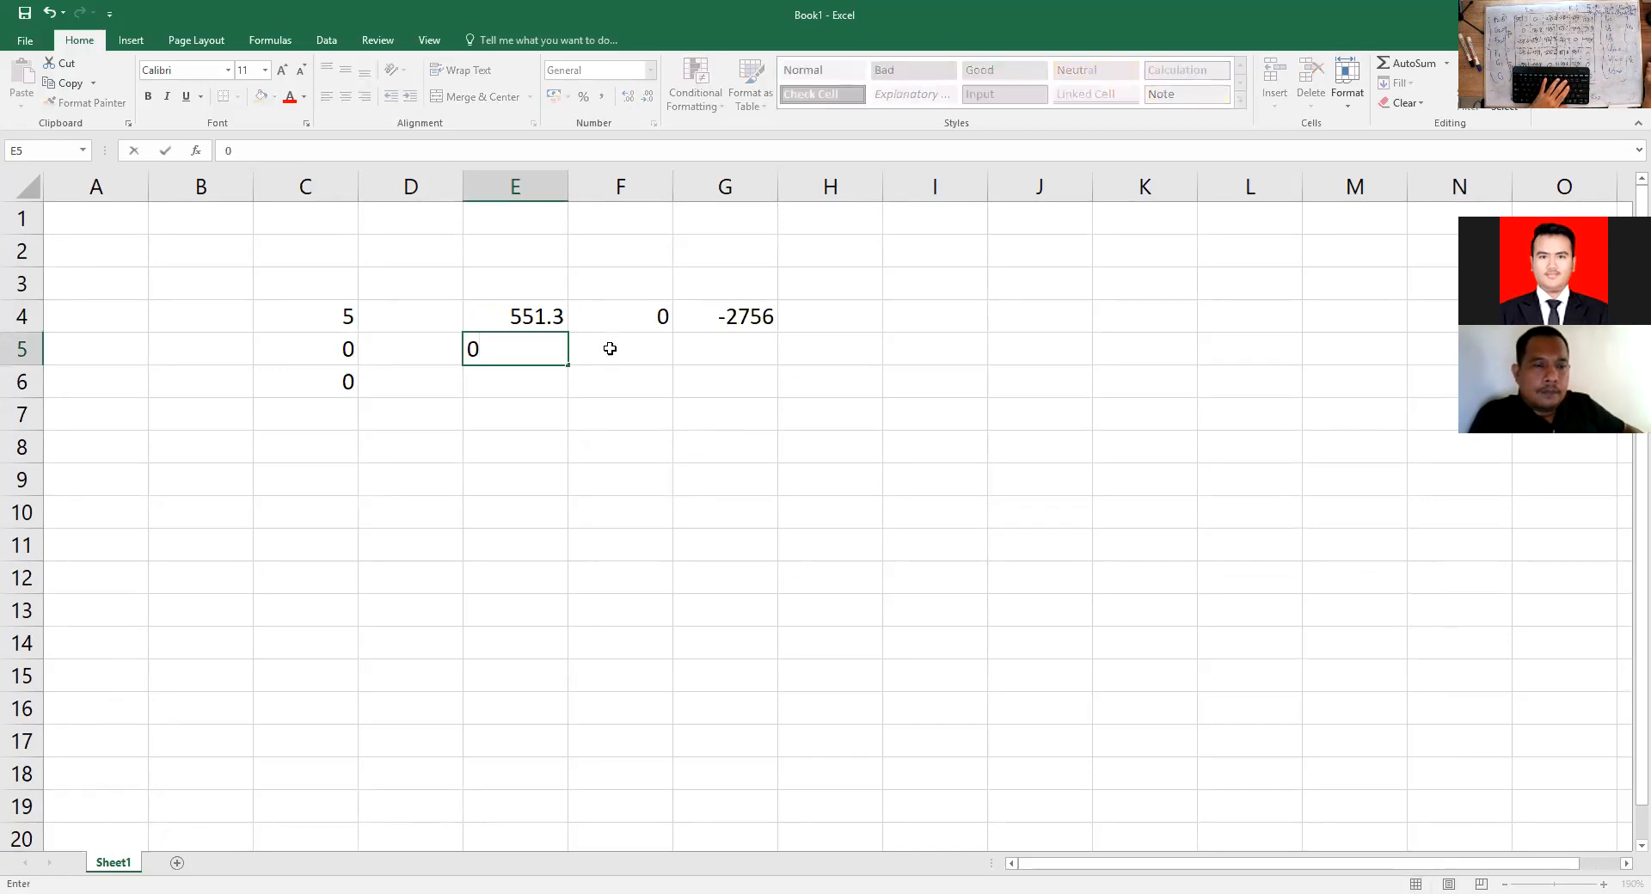
click(609, 348)
text(183)
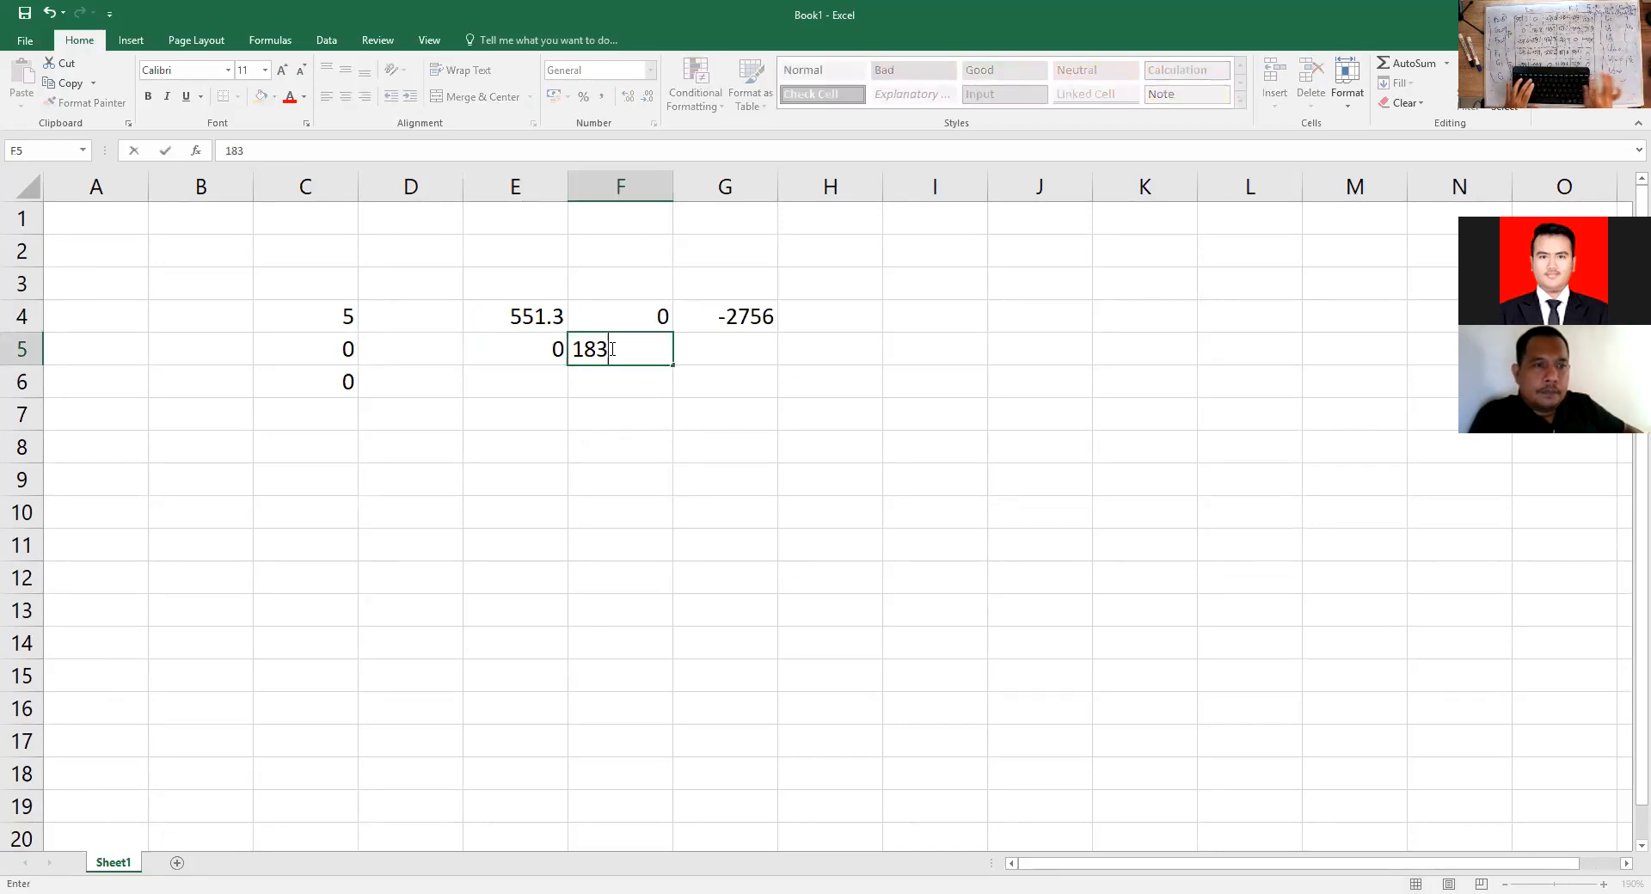
click(753, 705)
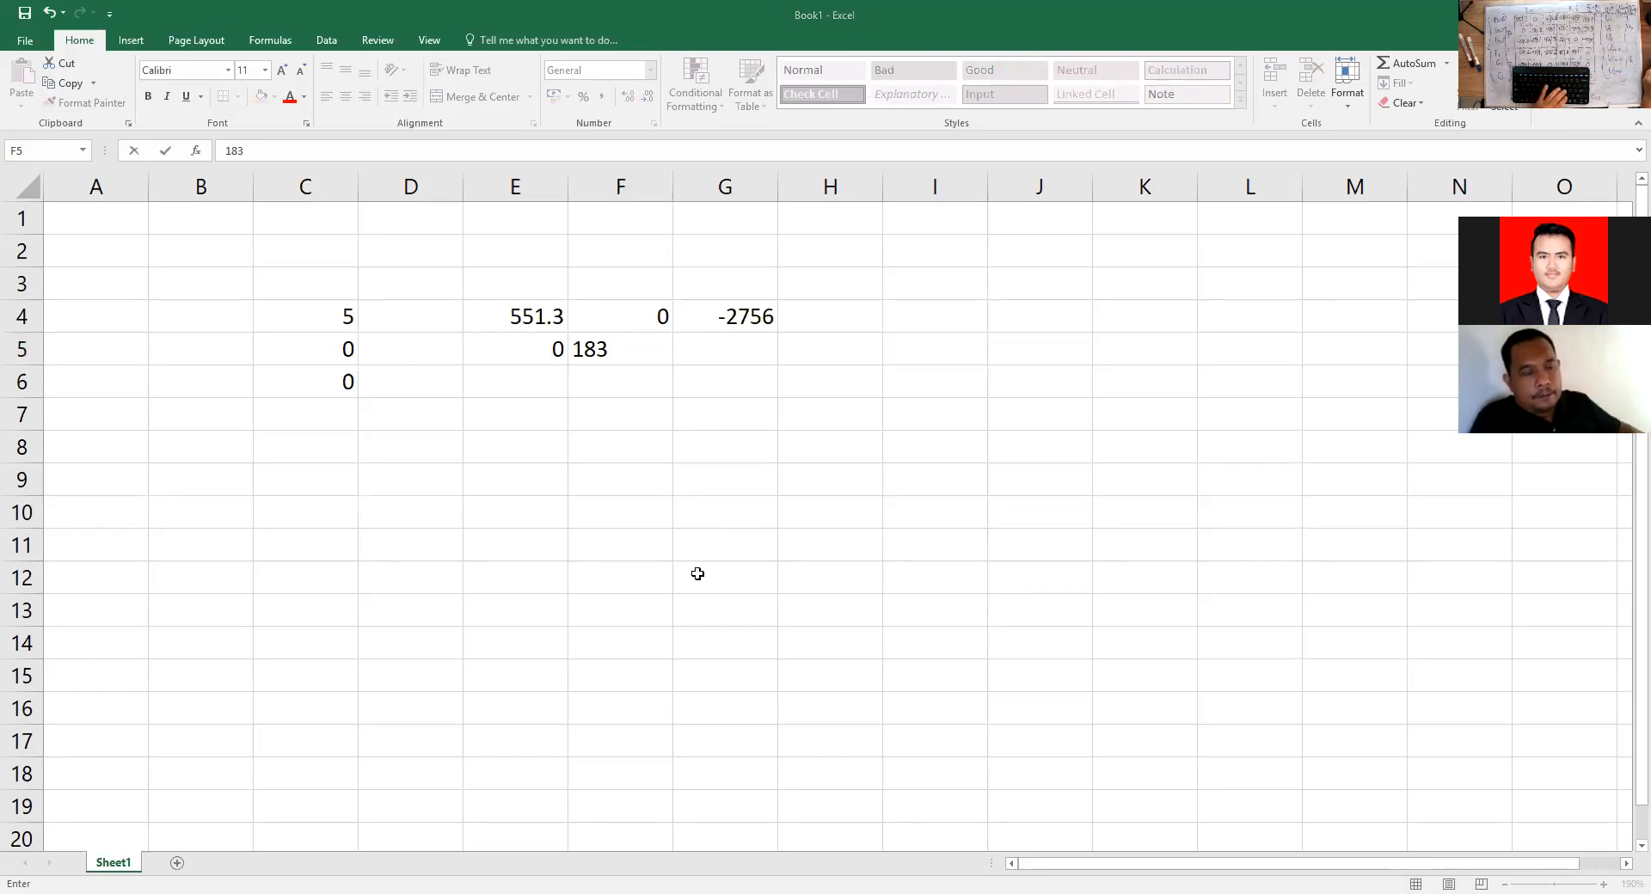
click(628, 350)
text(.8)
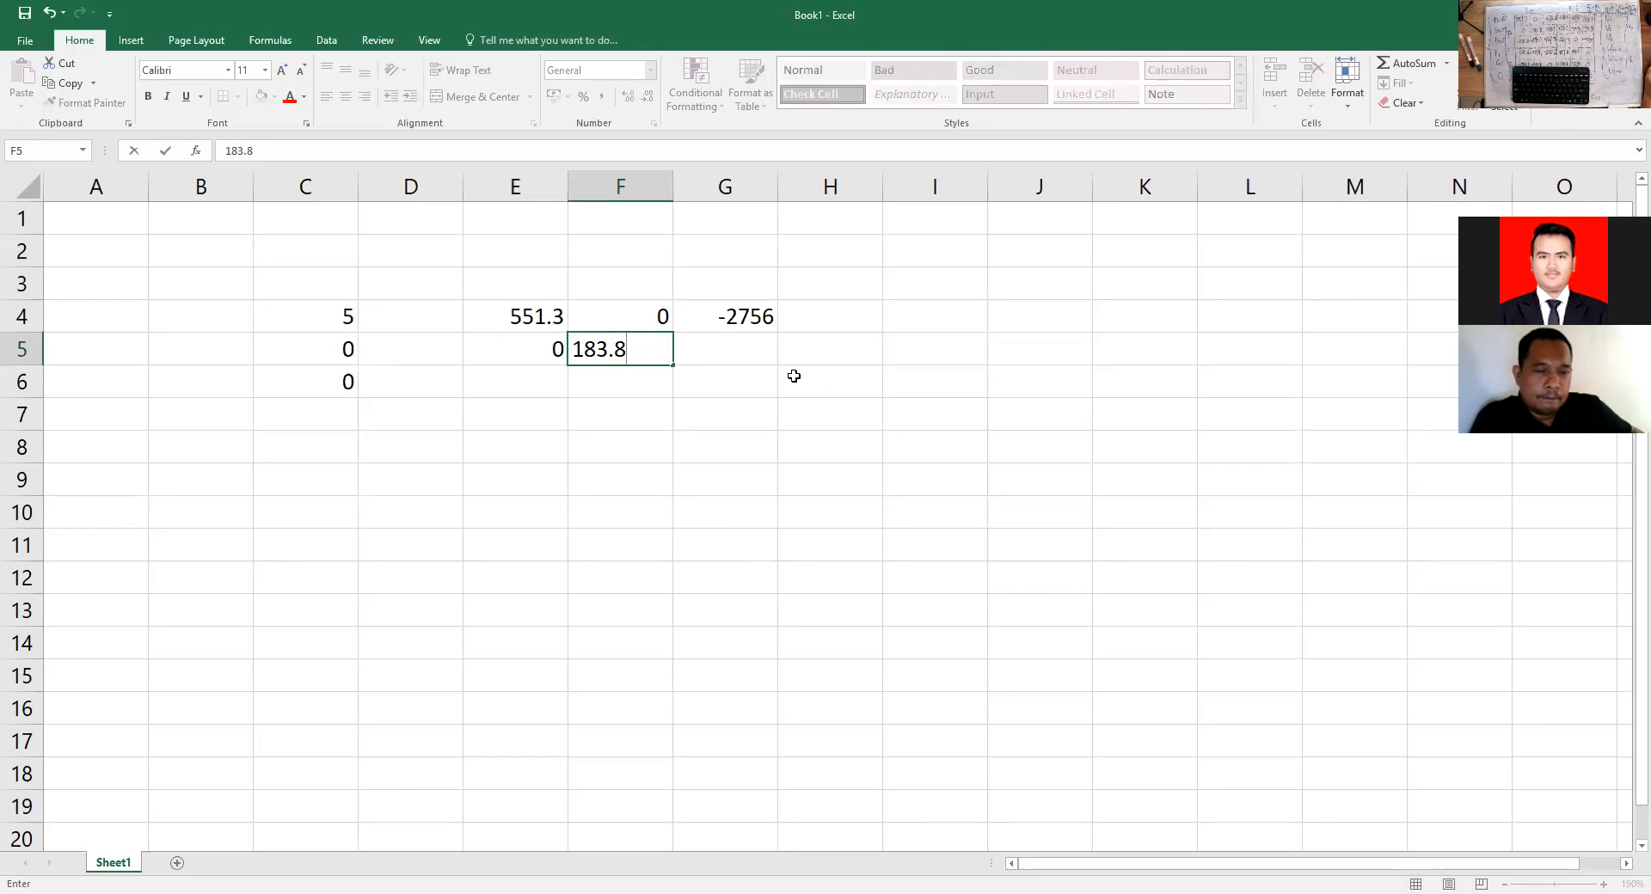
key(Return)
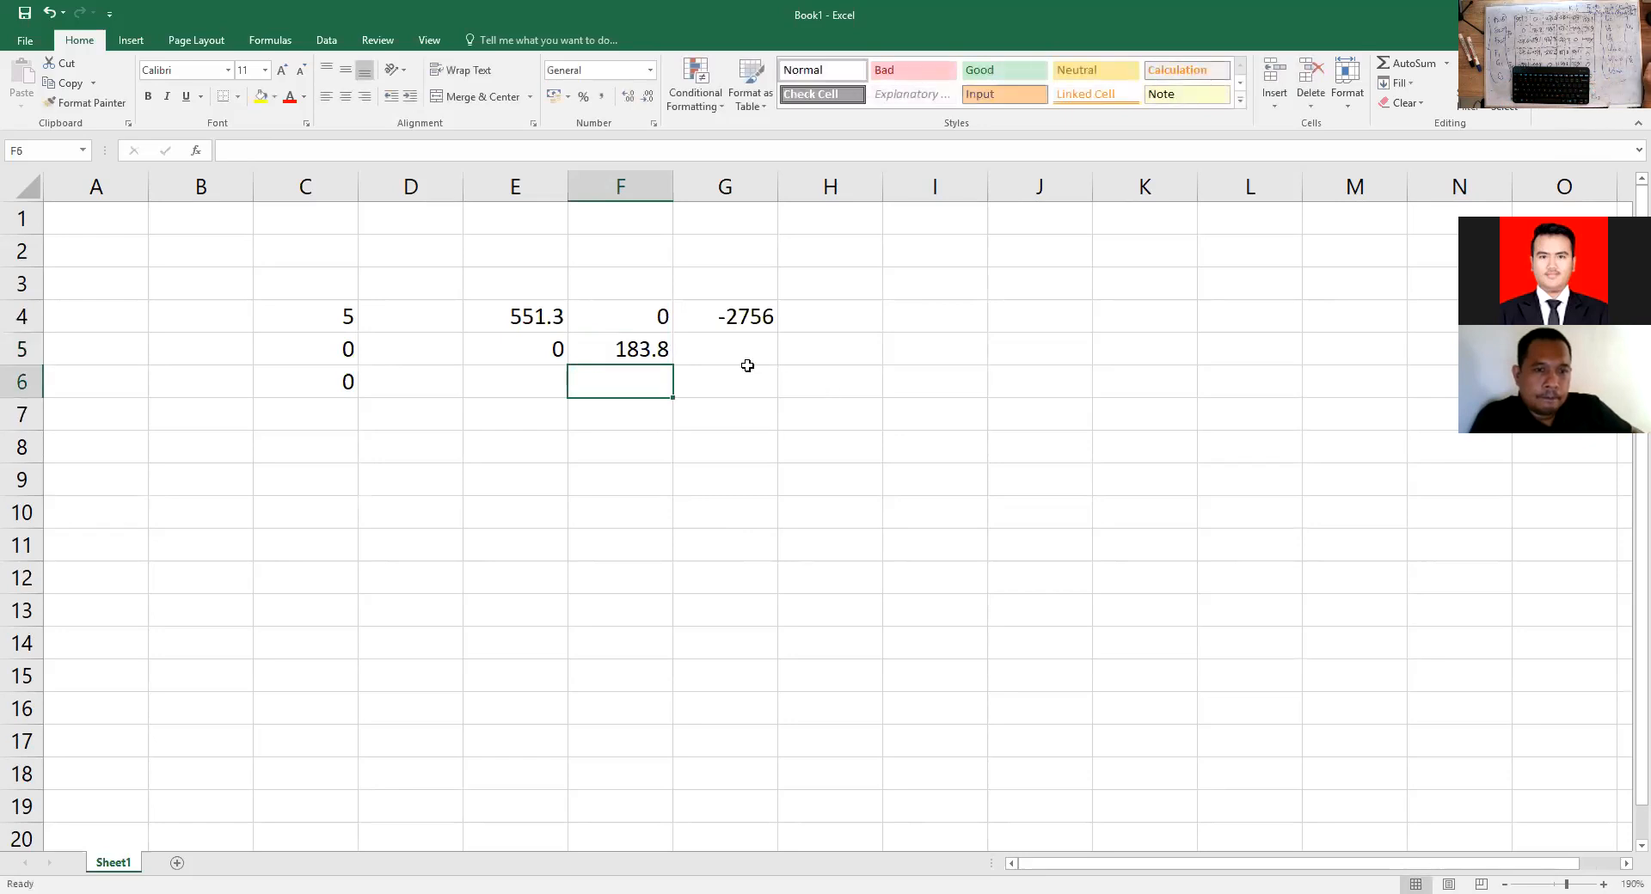
Complete the matrix's second row with 159.1 in cell G5.
click(747, 348)
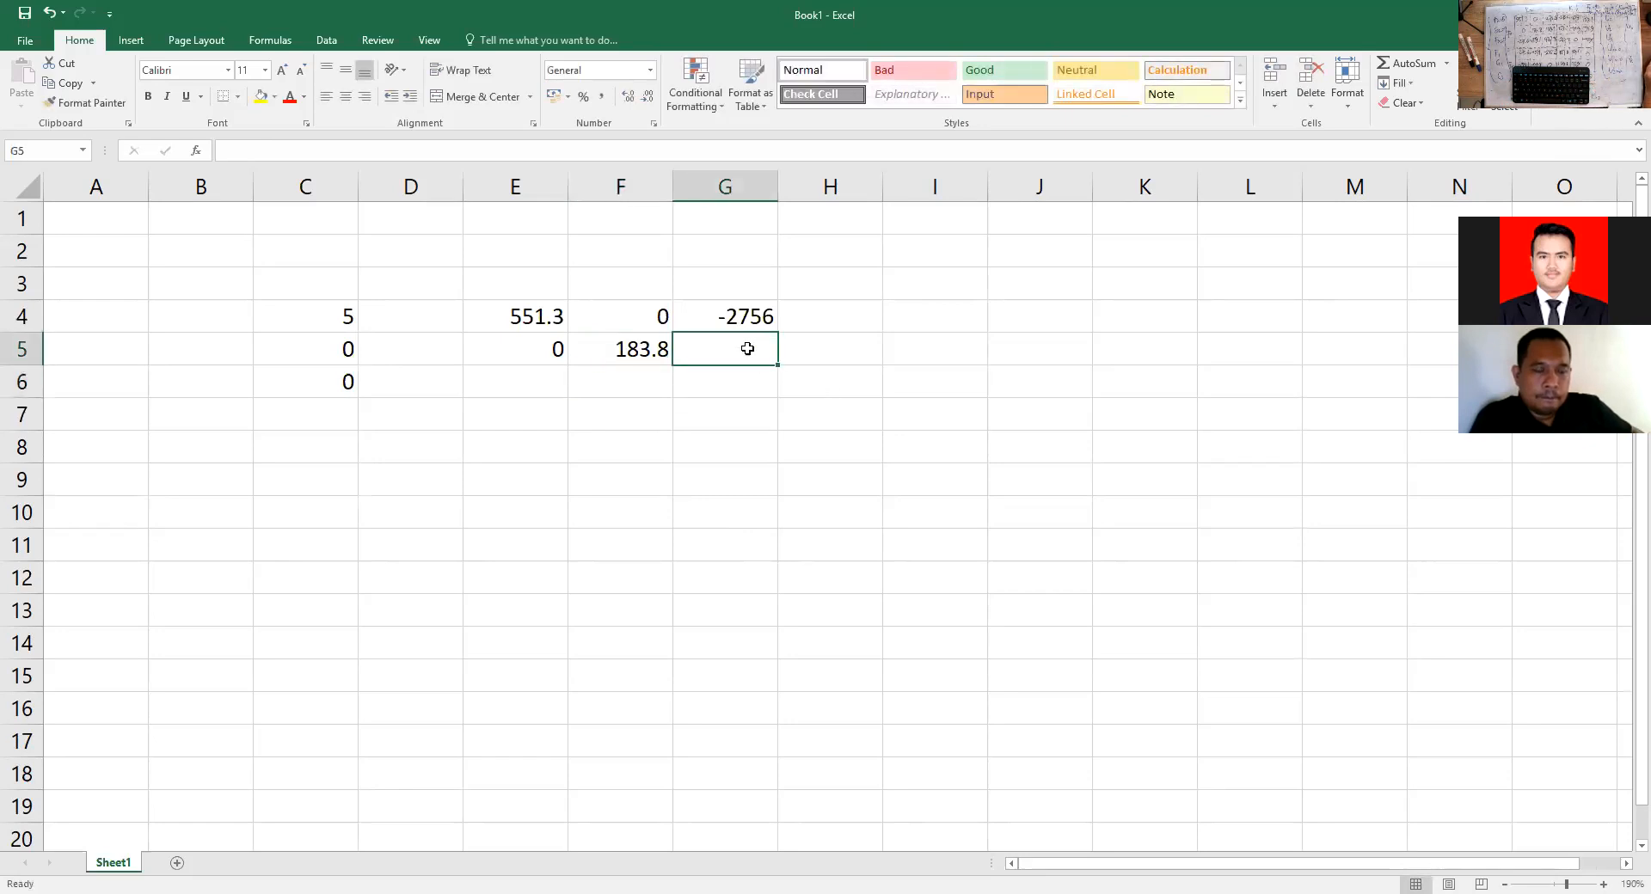
text(159)
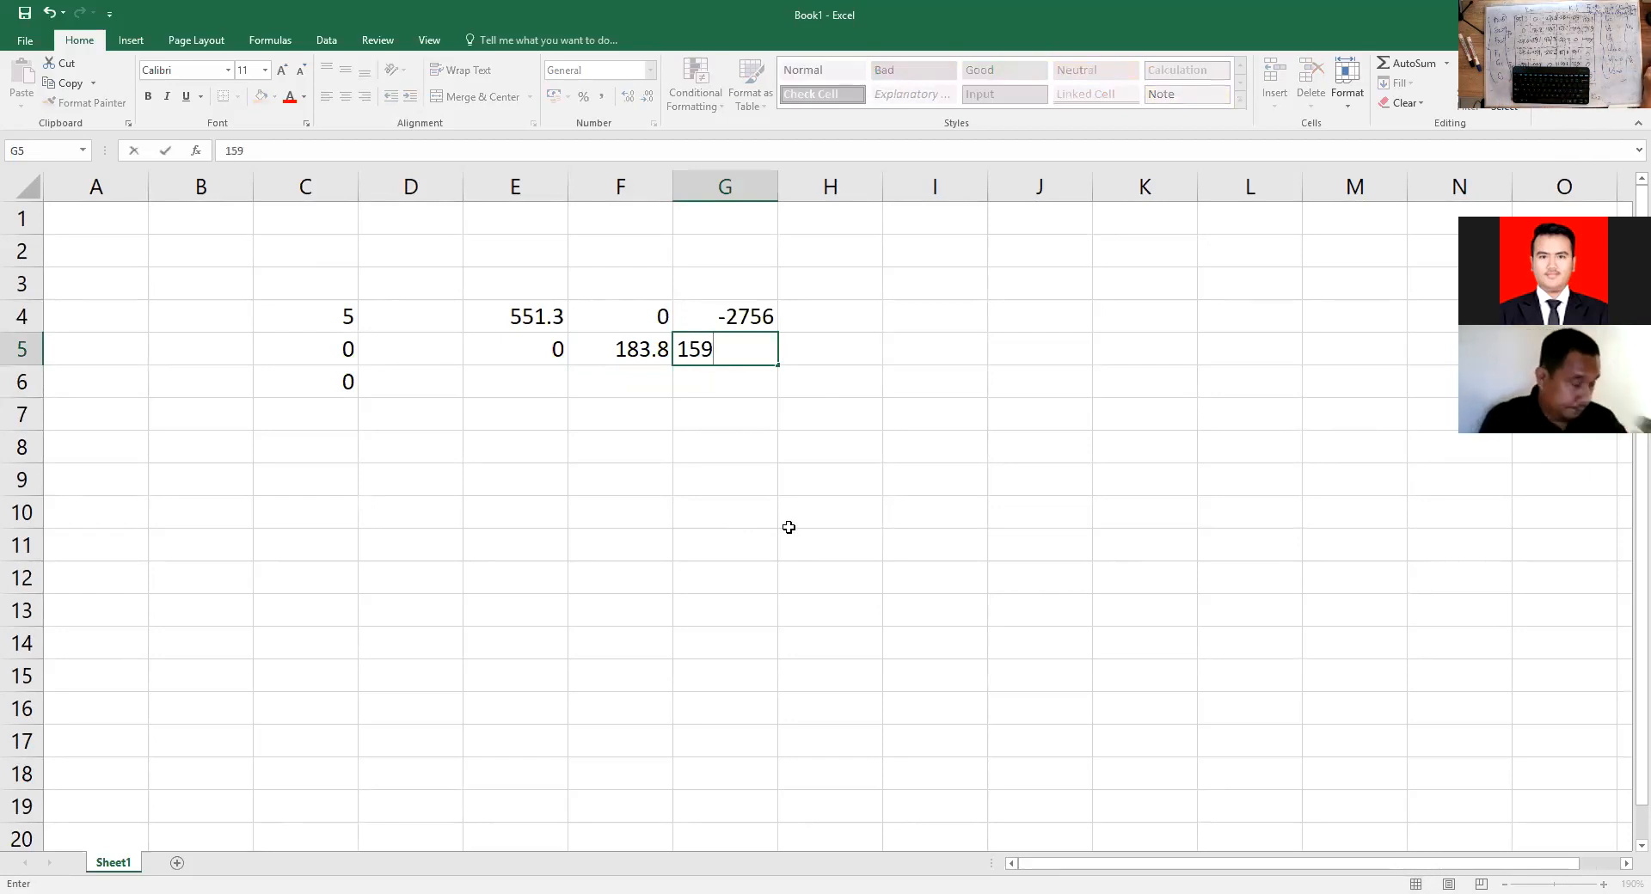
text(.1)
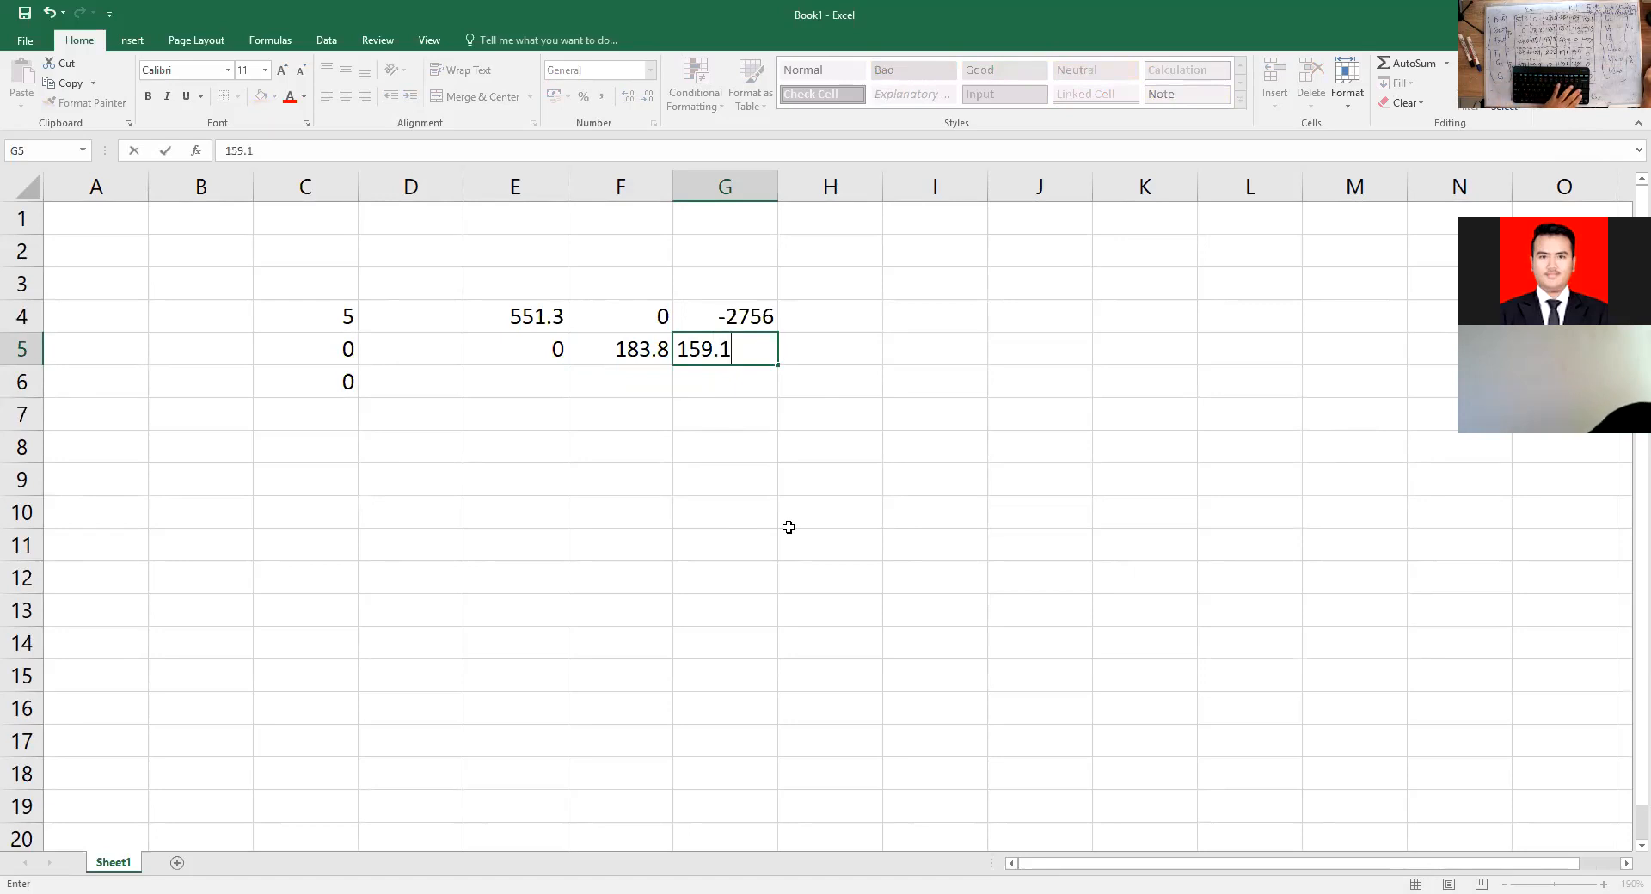
key(Return)
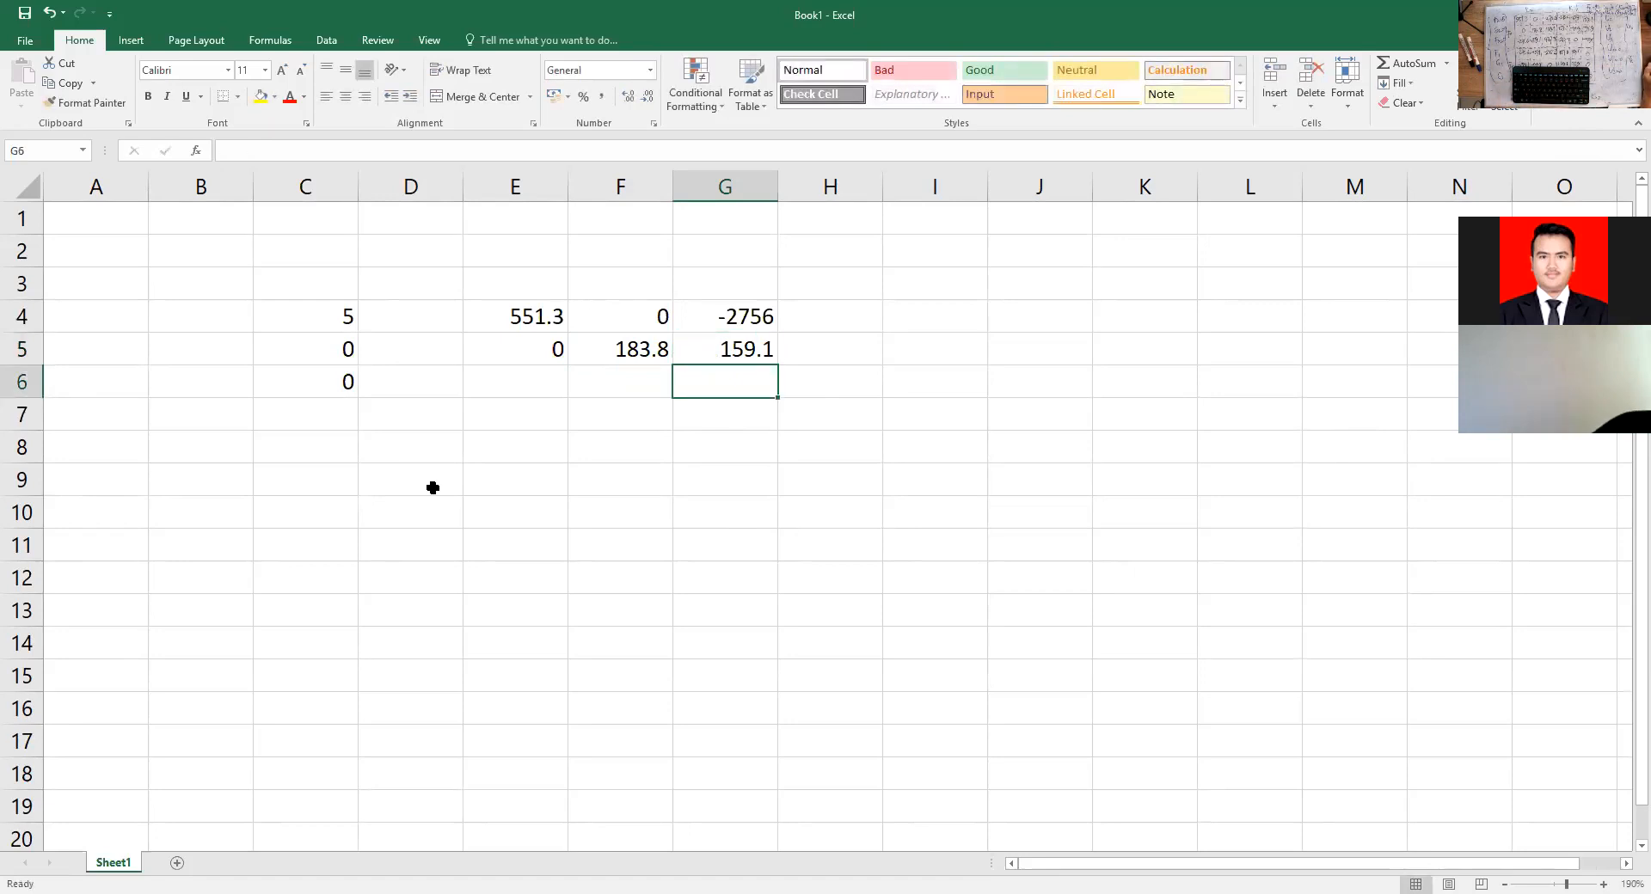
Correct the value in cell G4 to -275.6.
click(496, 381)
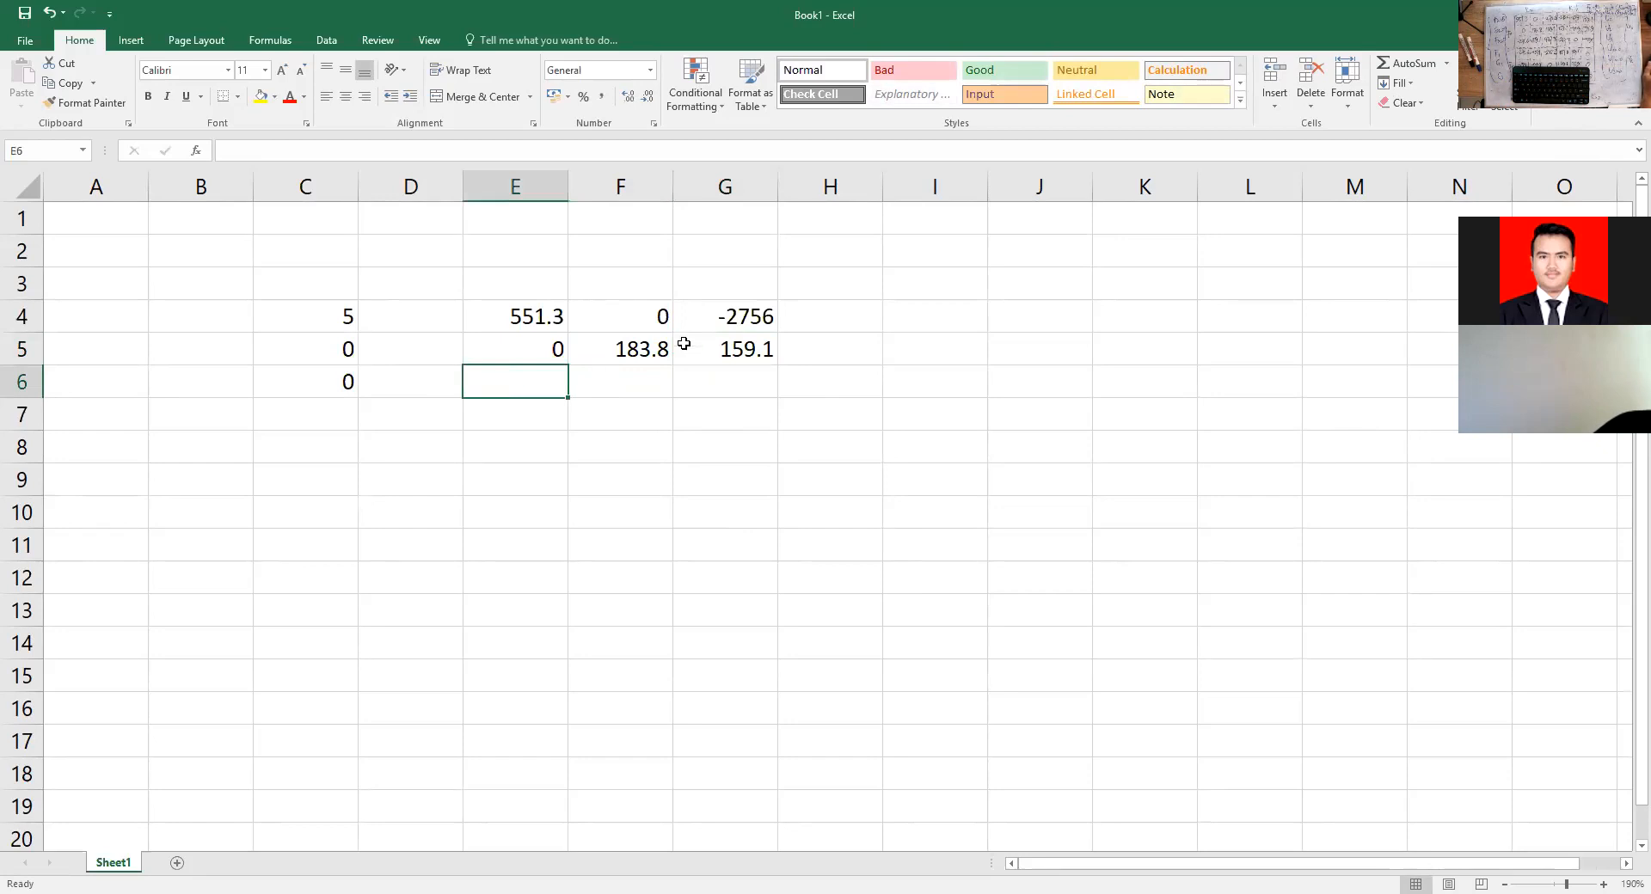
click(744, 318)
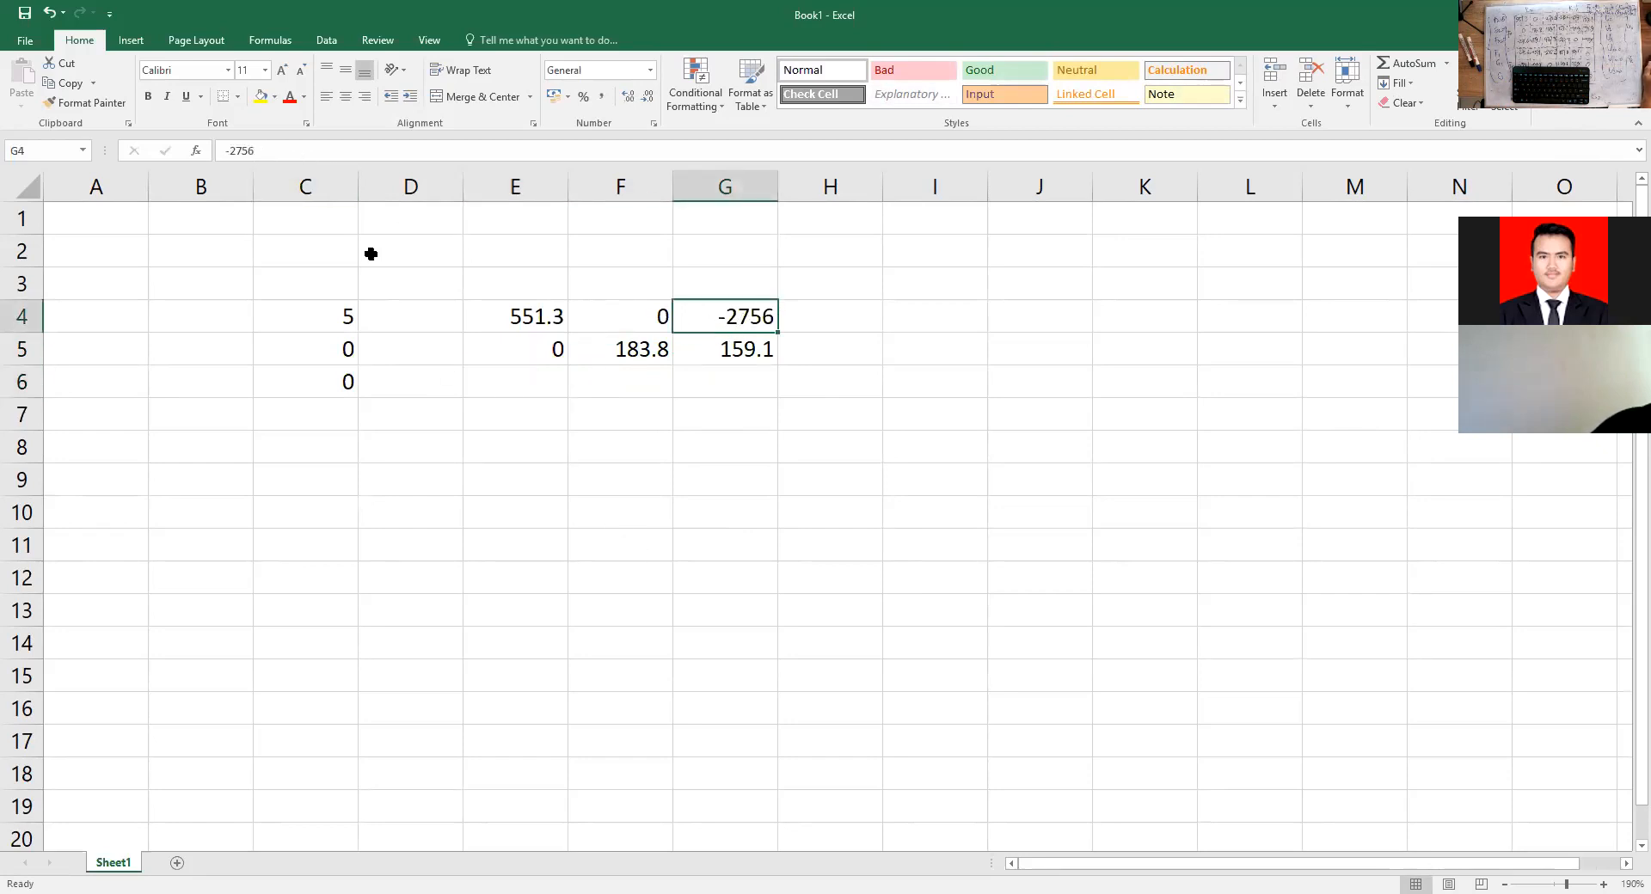
click(250, 150)
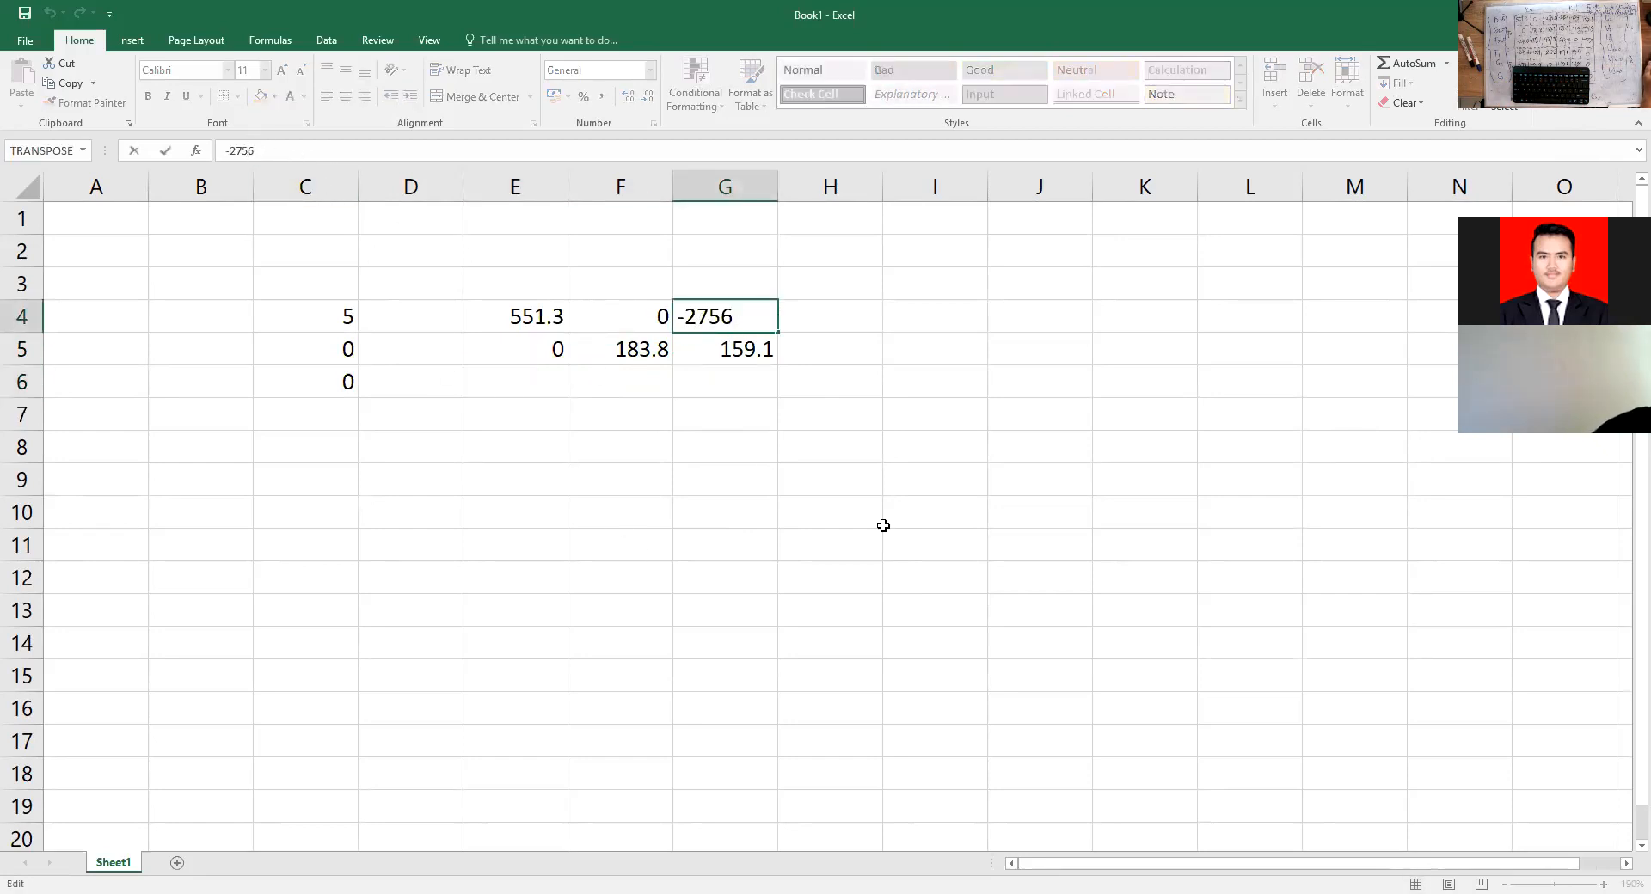
text(.)
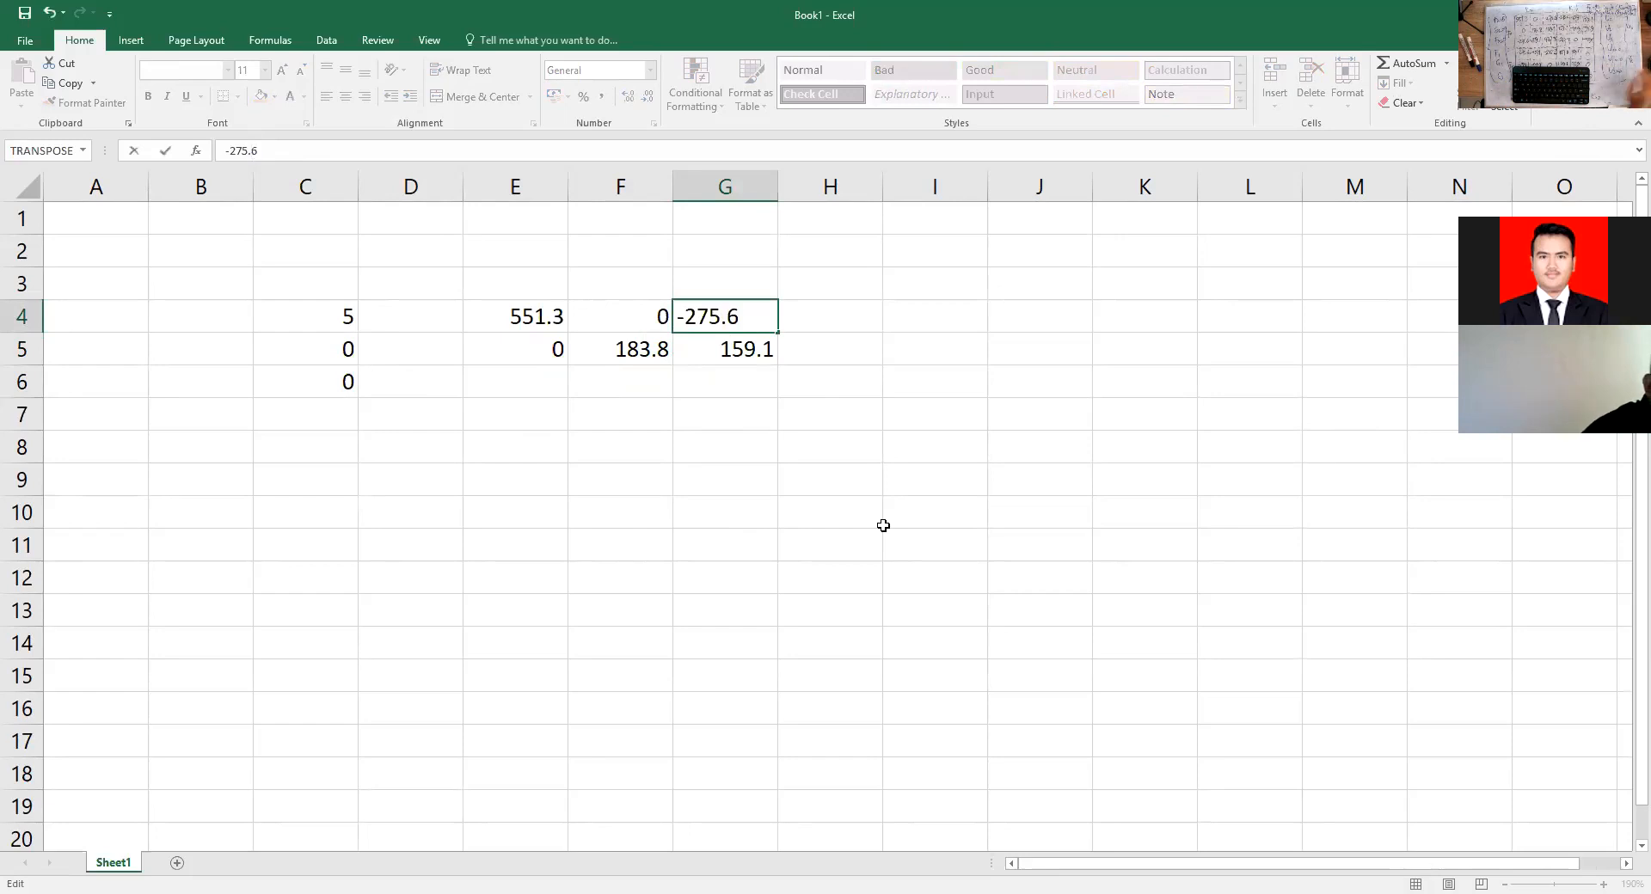
key(Return)
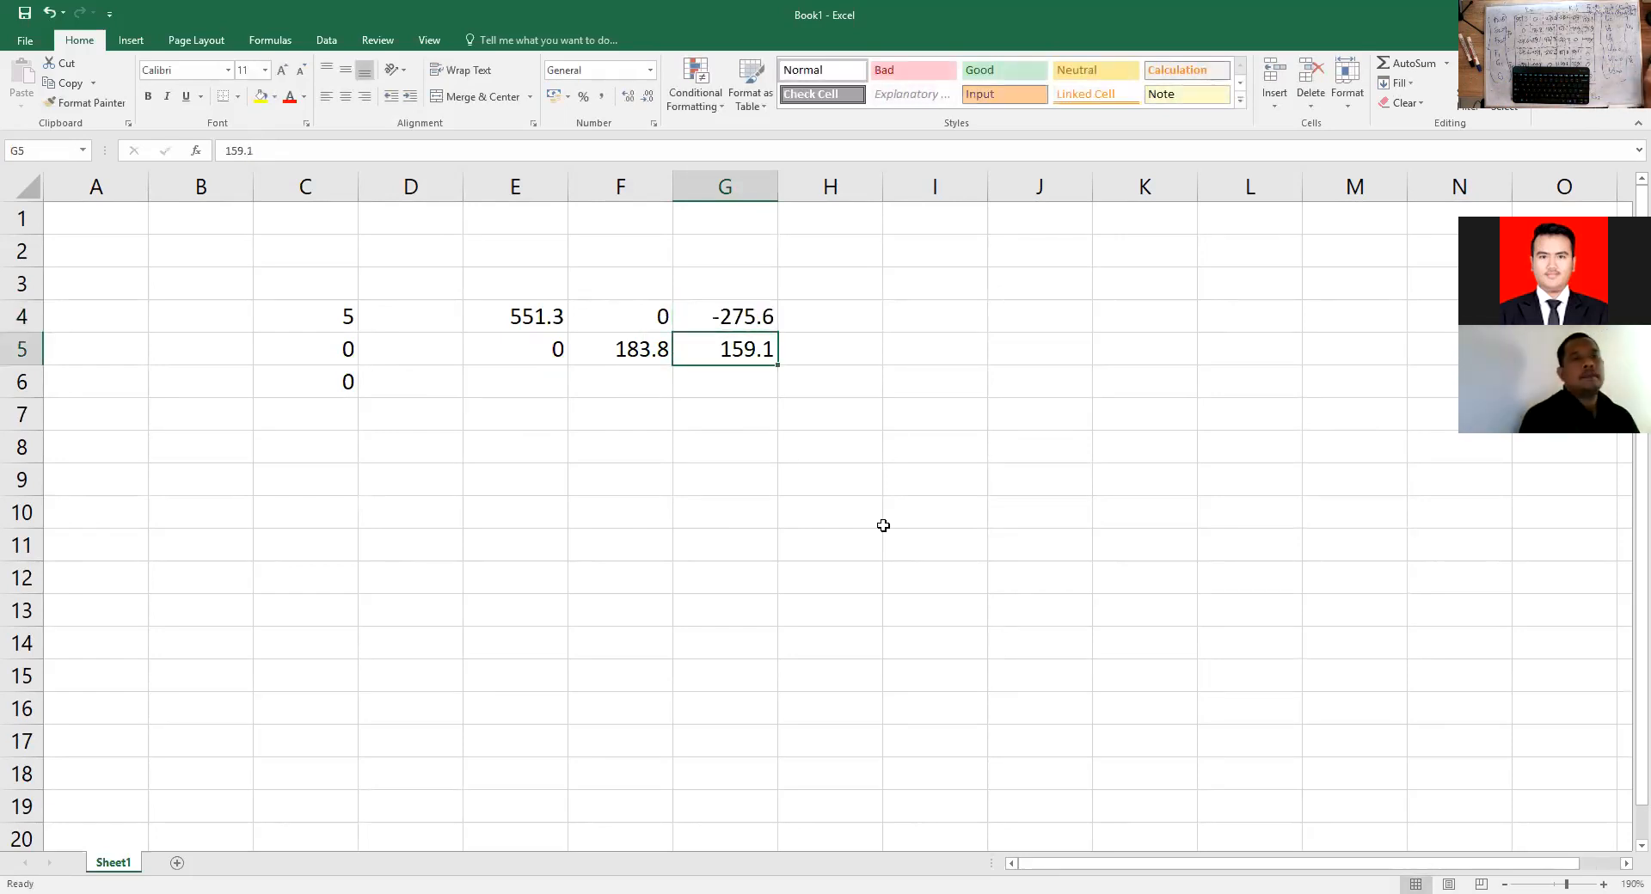
Copy the value of cell G4 into E6 and the value of cell G5 into F6.
click(750, 320)
key(ctrl+c)
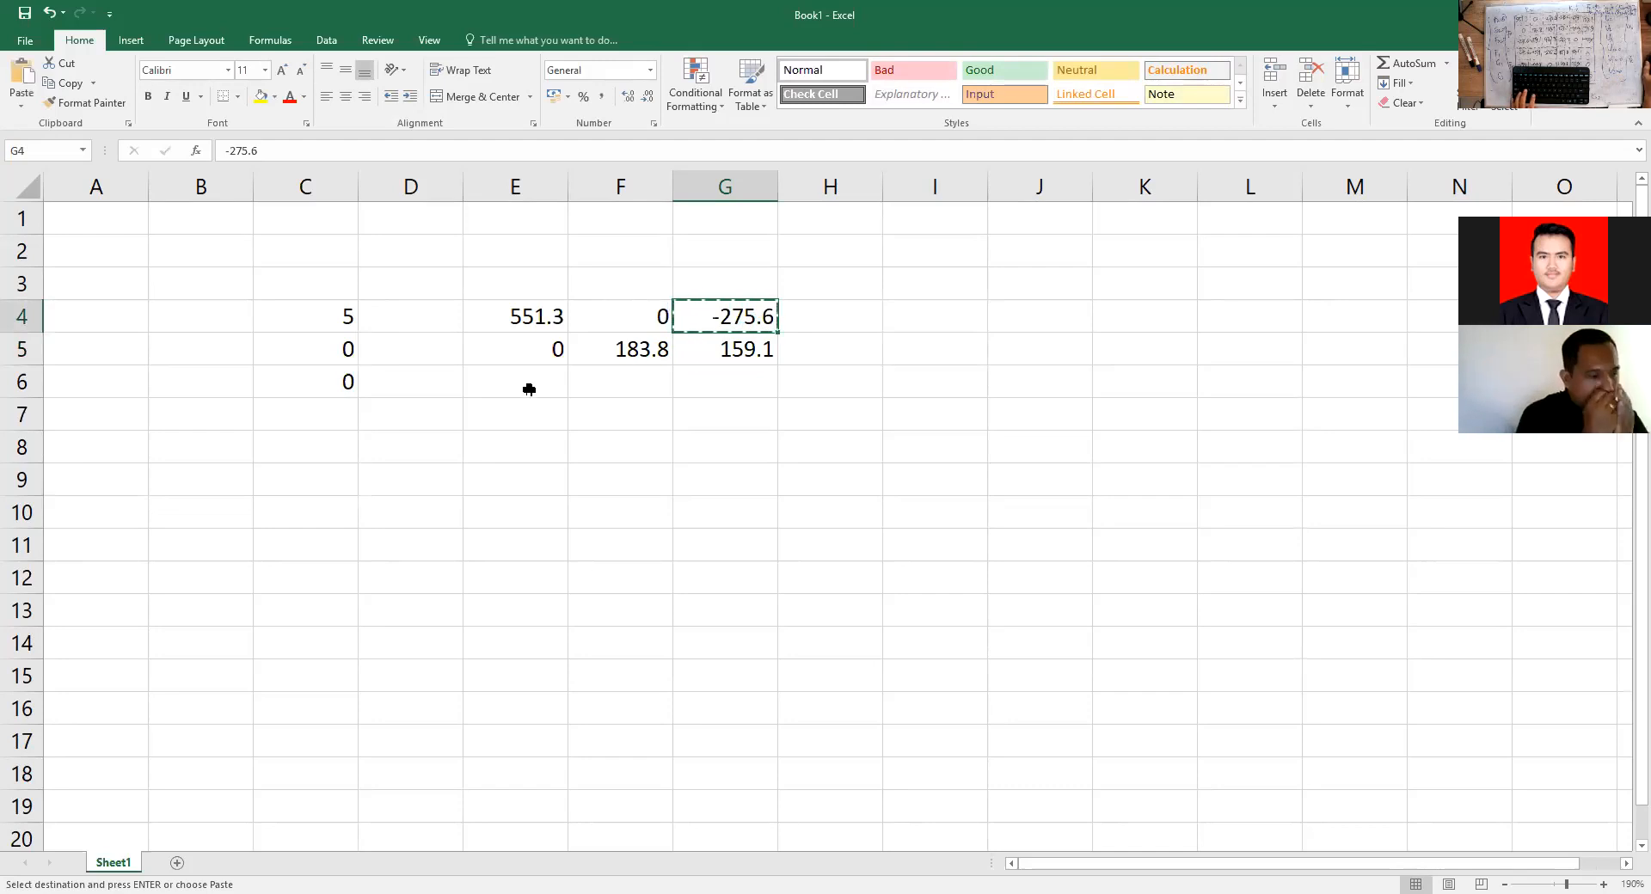
click(529, 389)
key(ctrl+v)
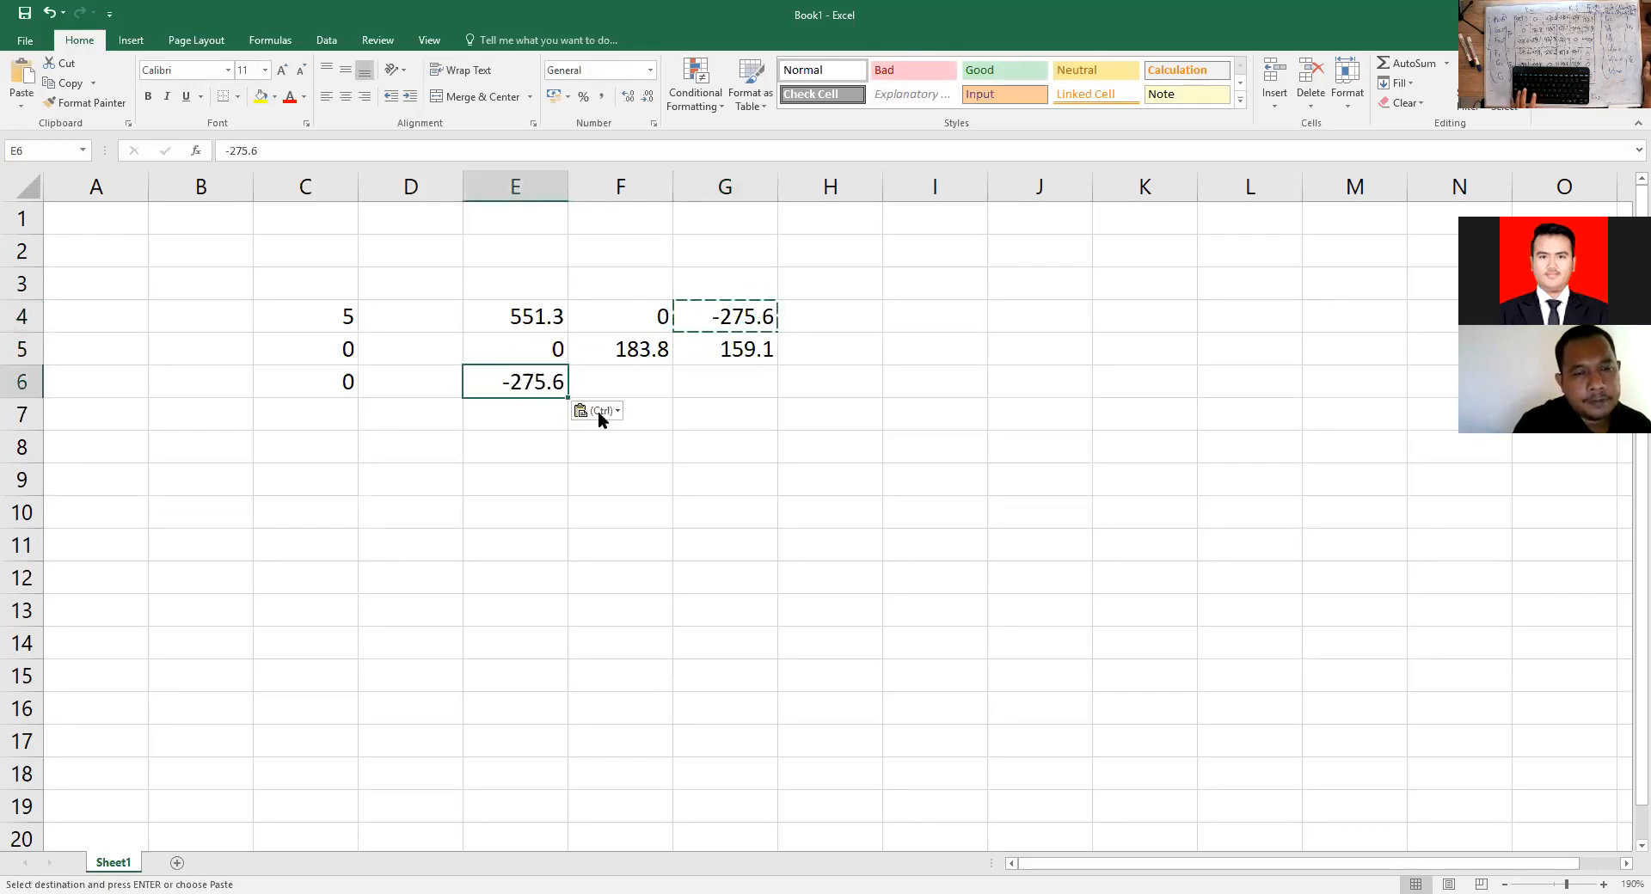
click(727, 350)
key(ctrl+c)
click(649, 393)
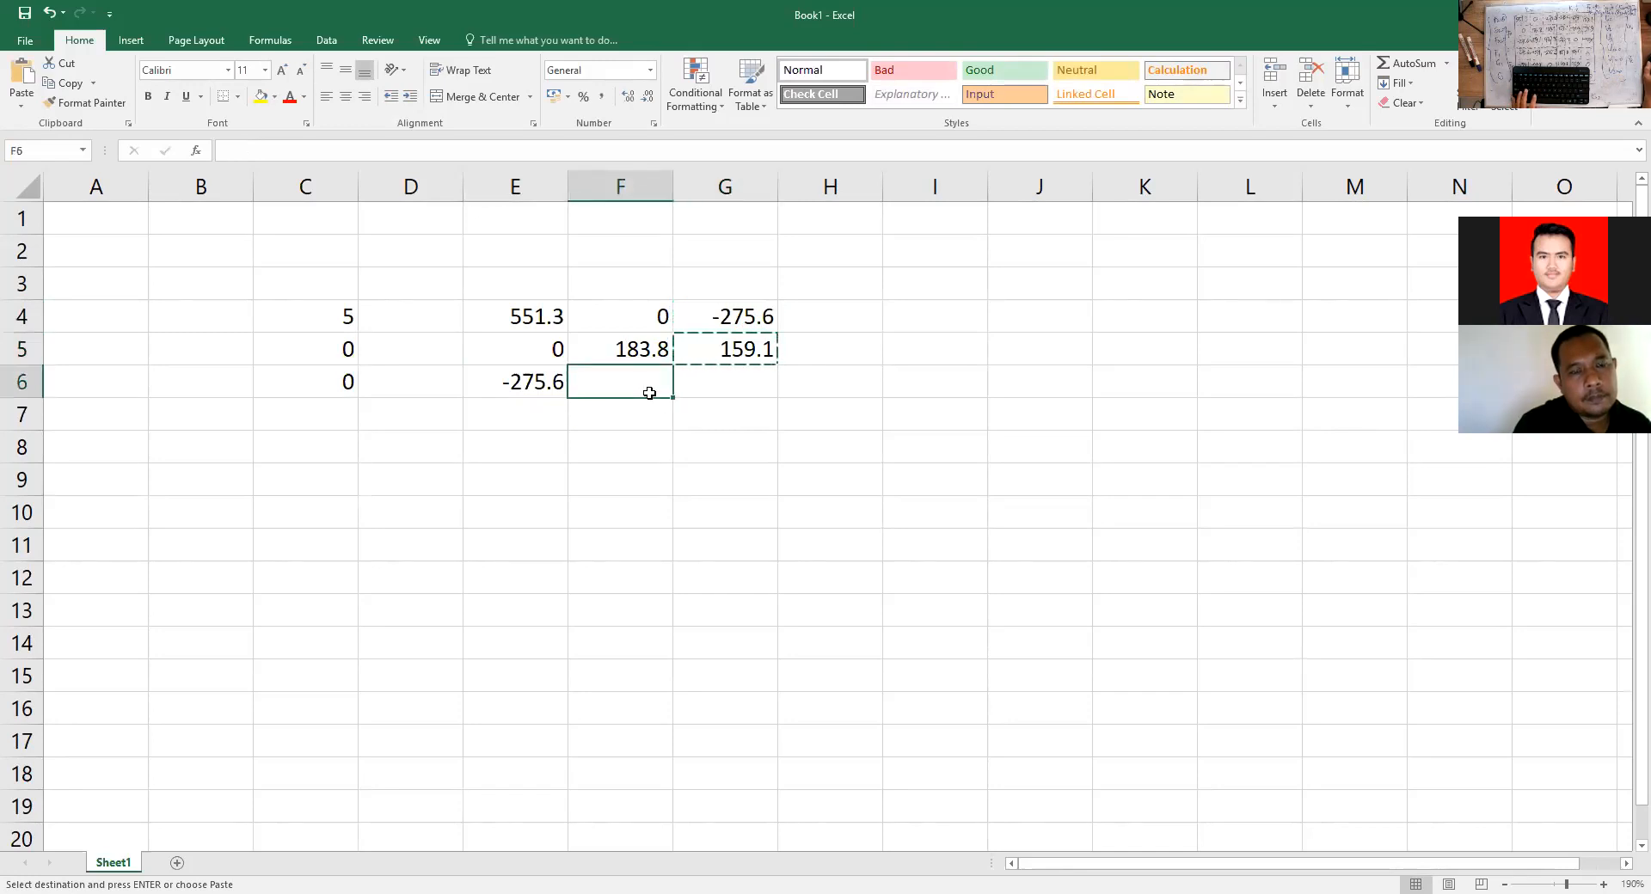
key(ctrl+v)
Complete the matrix's third row with 487.8 in cell G6.
click(732, 375)
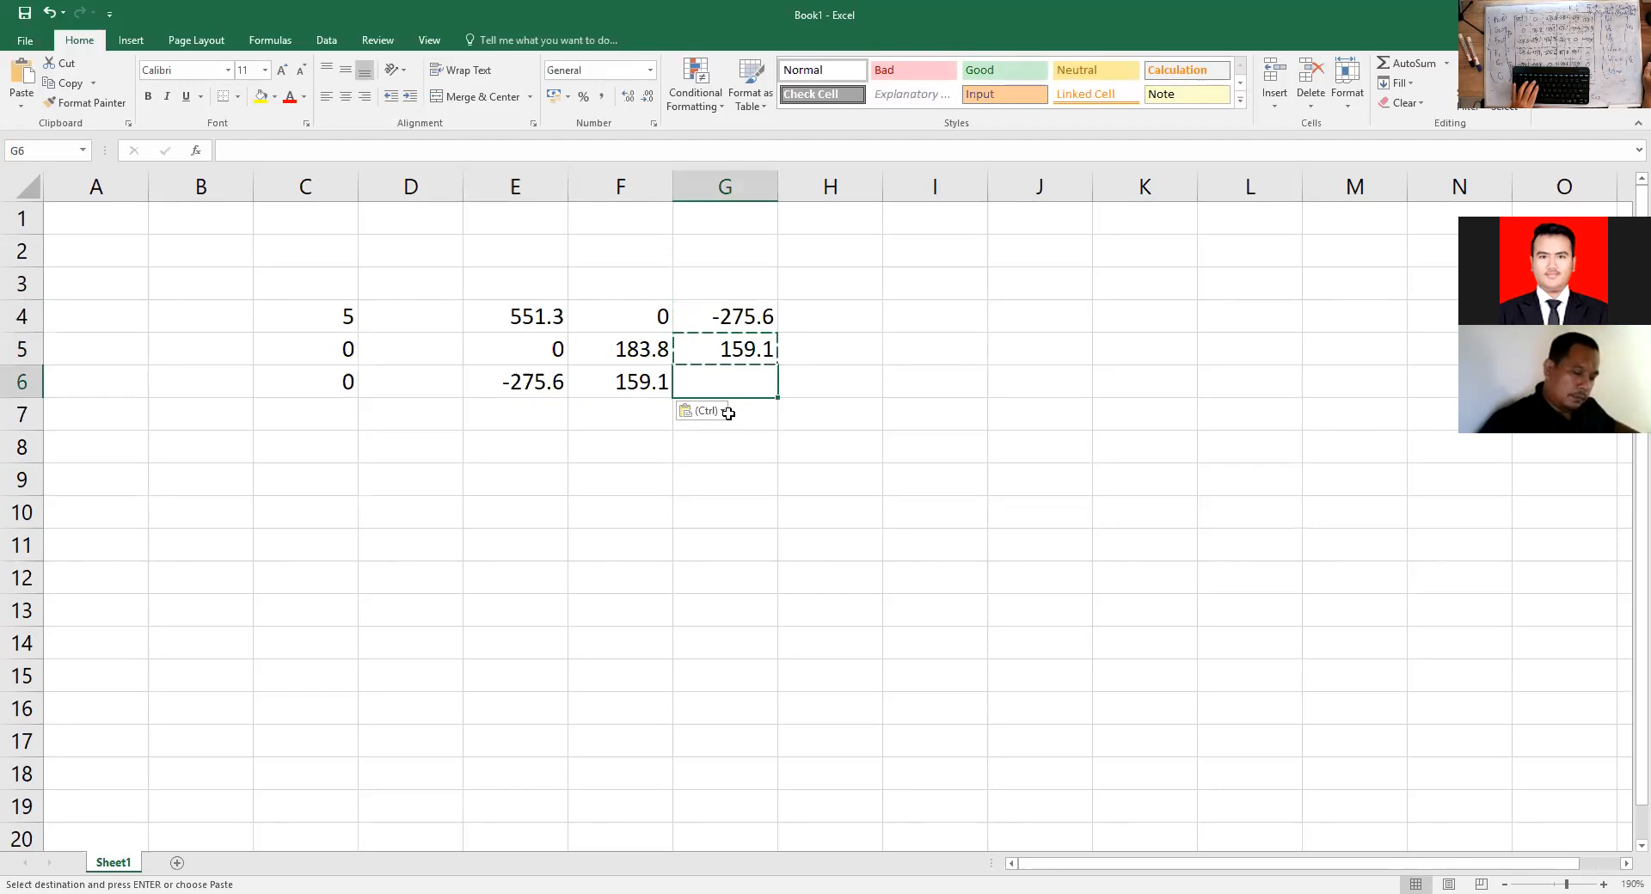
text(487.8)
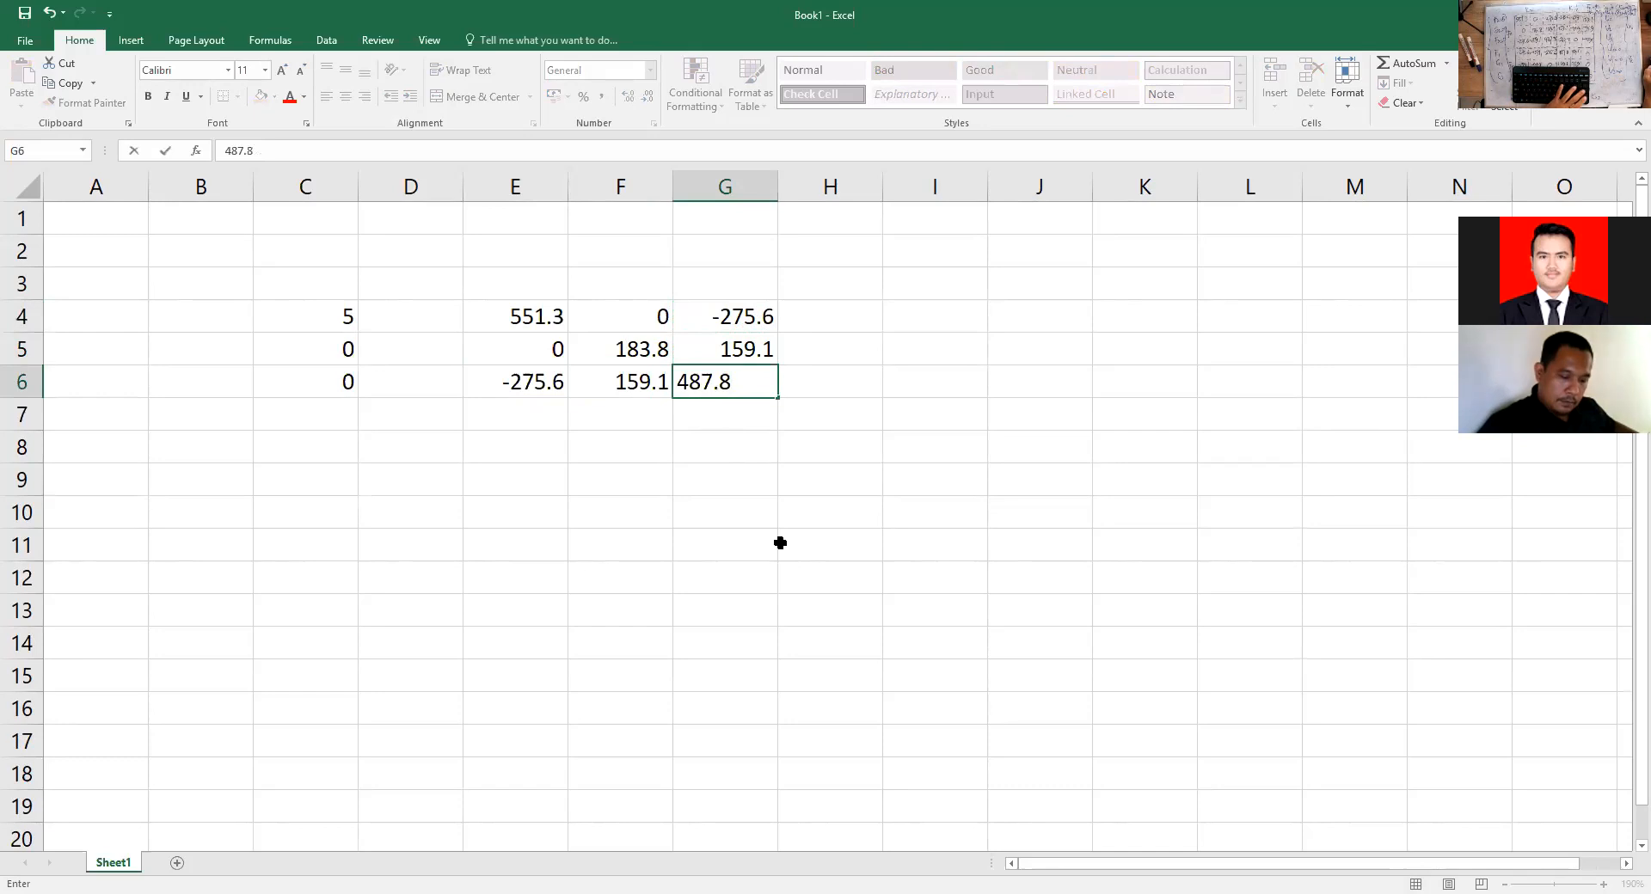
key(Return)
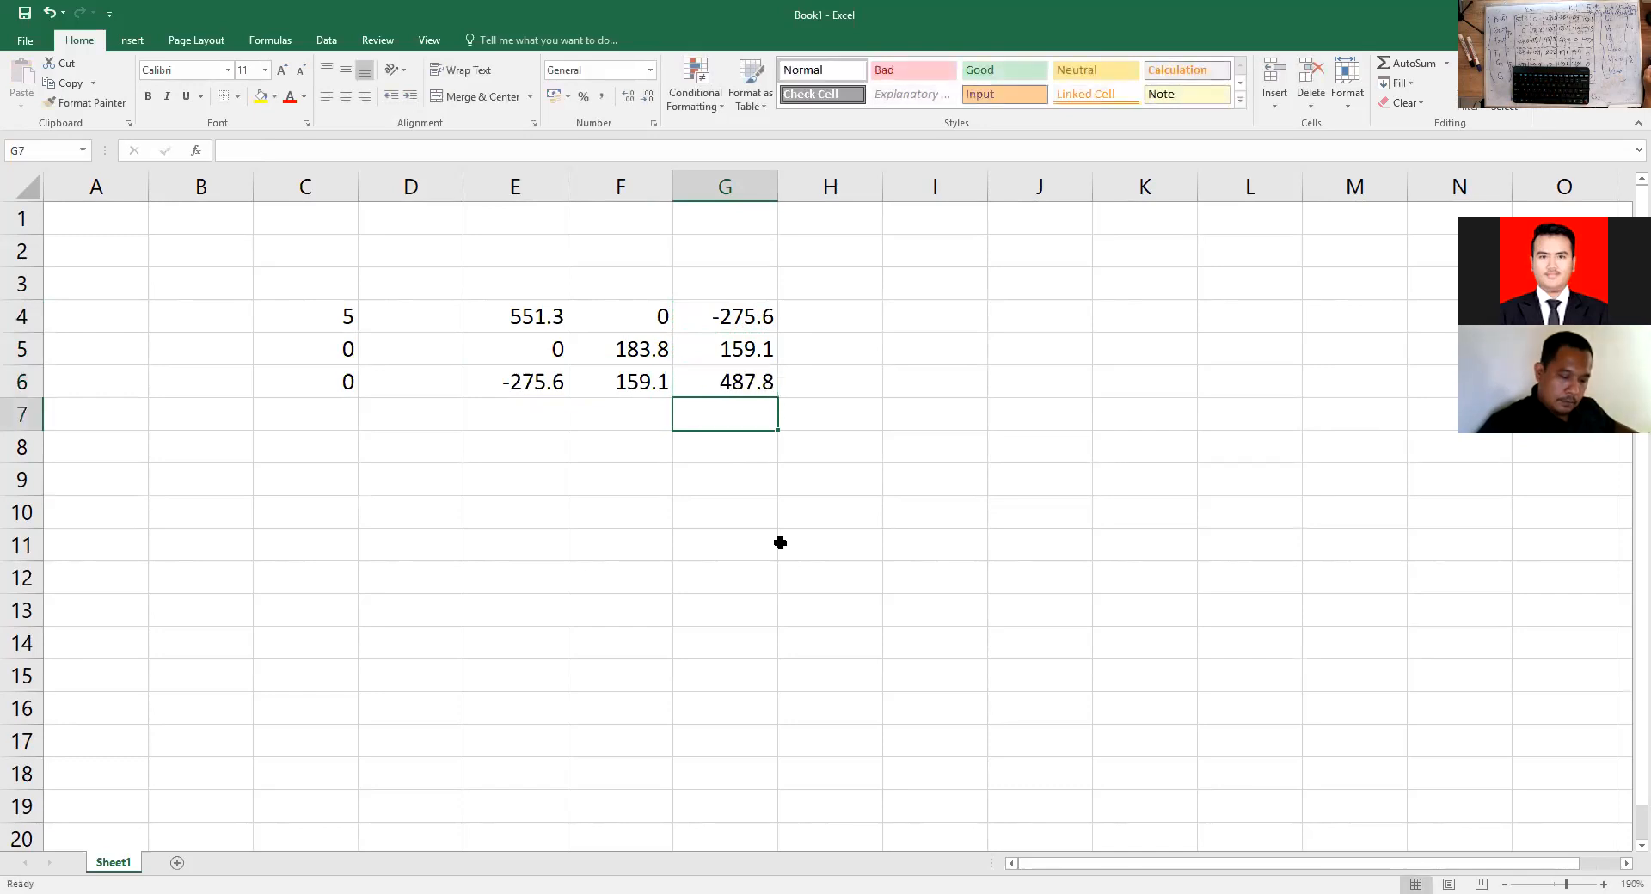
Enter the unknown displacement labels U2, V2 and U3 in cells I4 to I6.
click(955, 320)
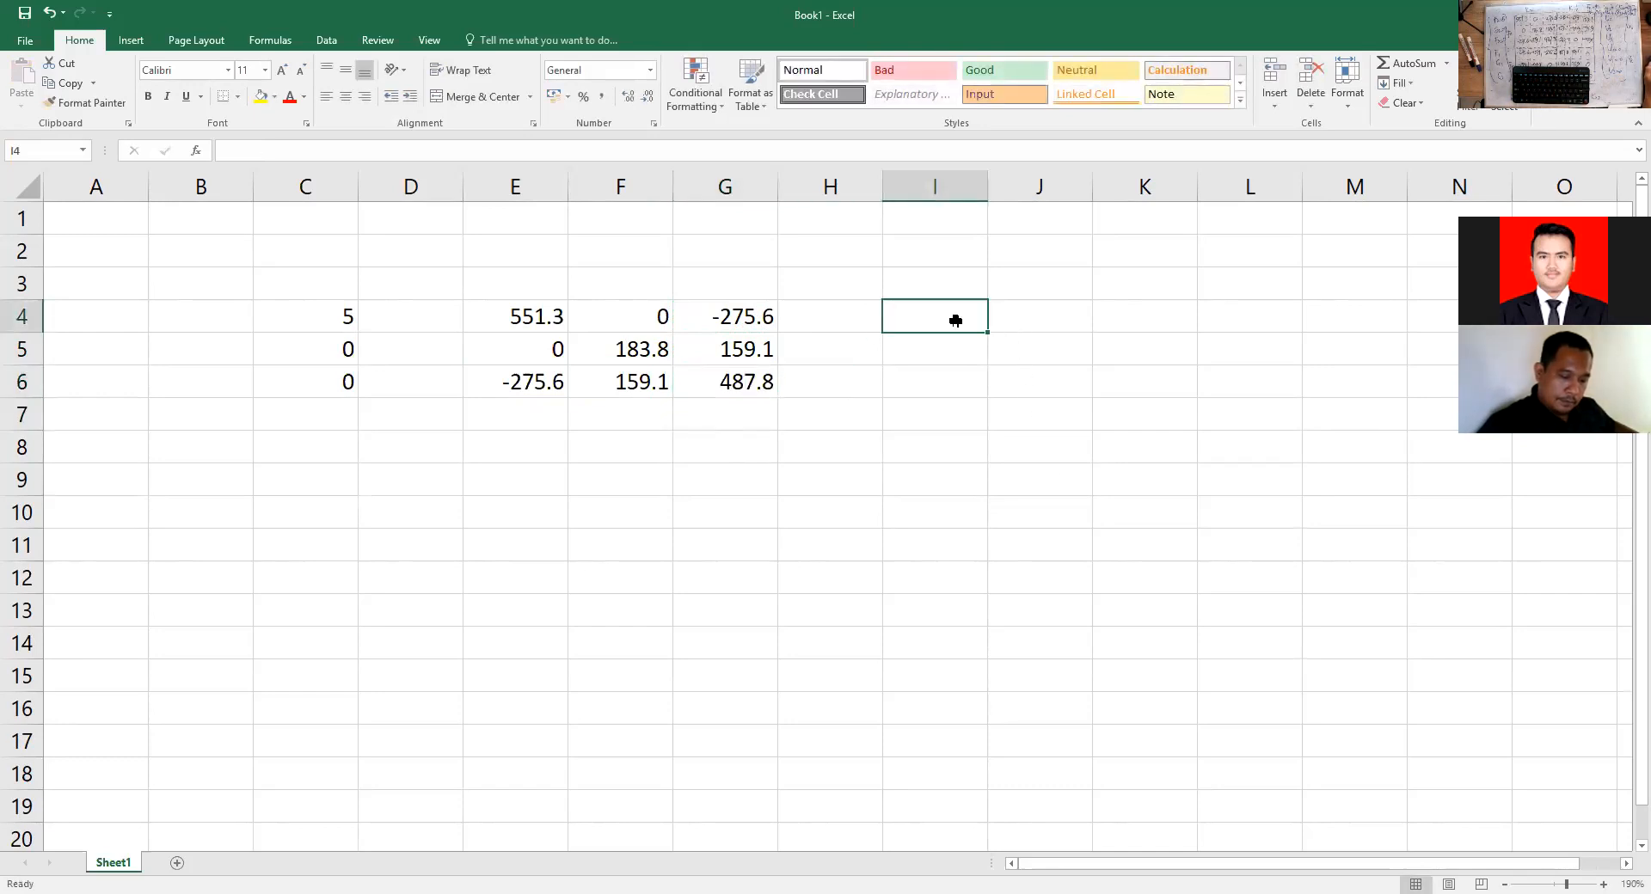
text(U)
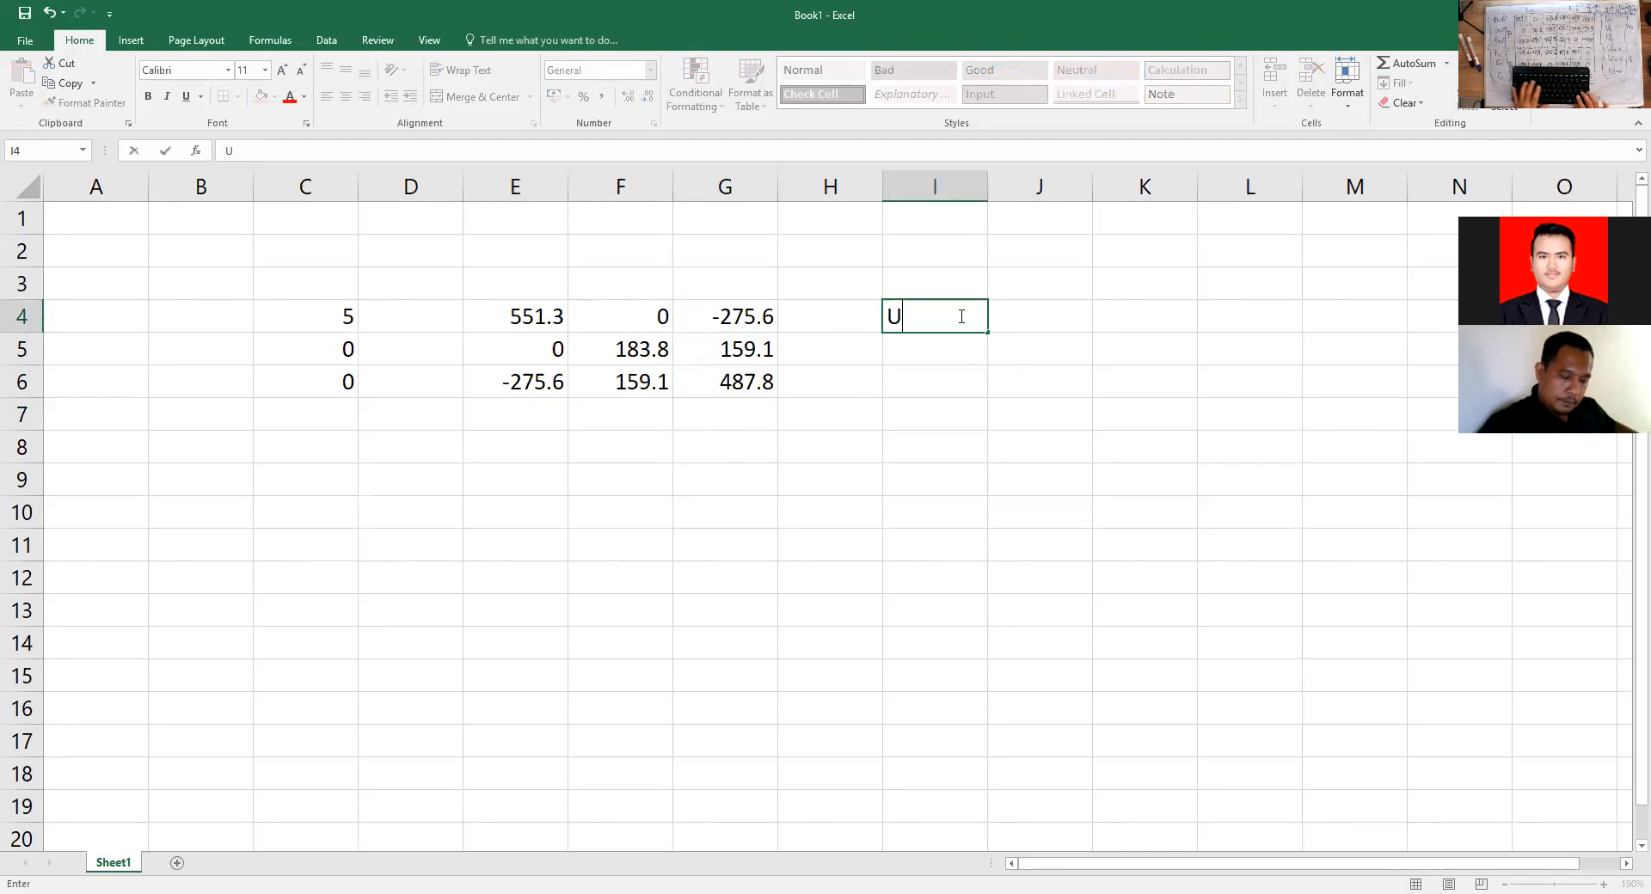
text(2)
key(Return)
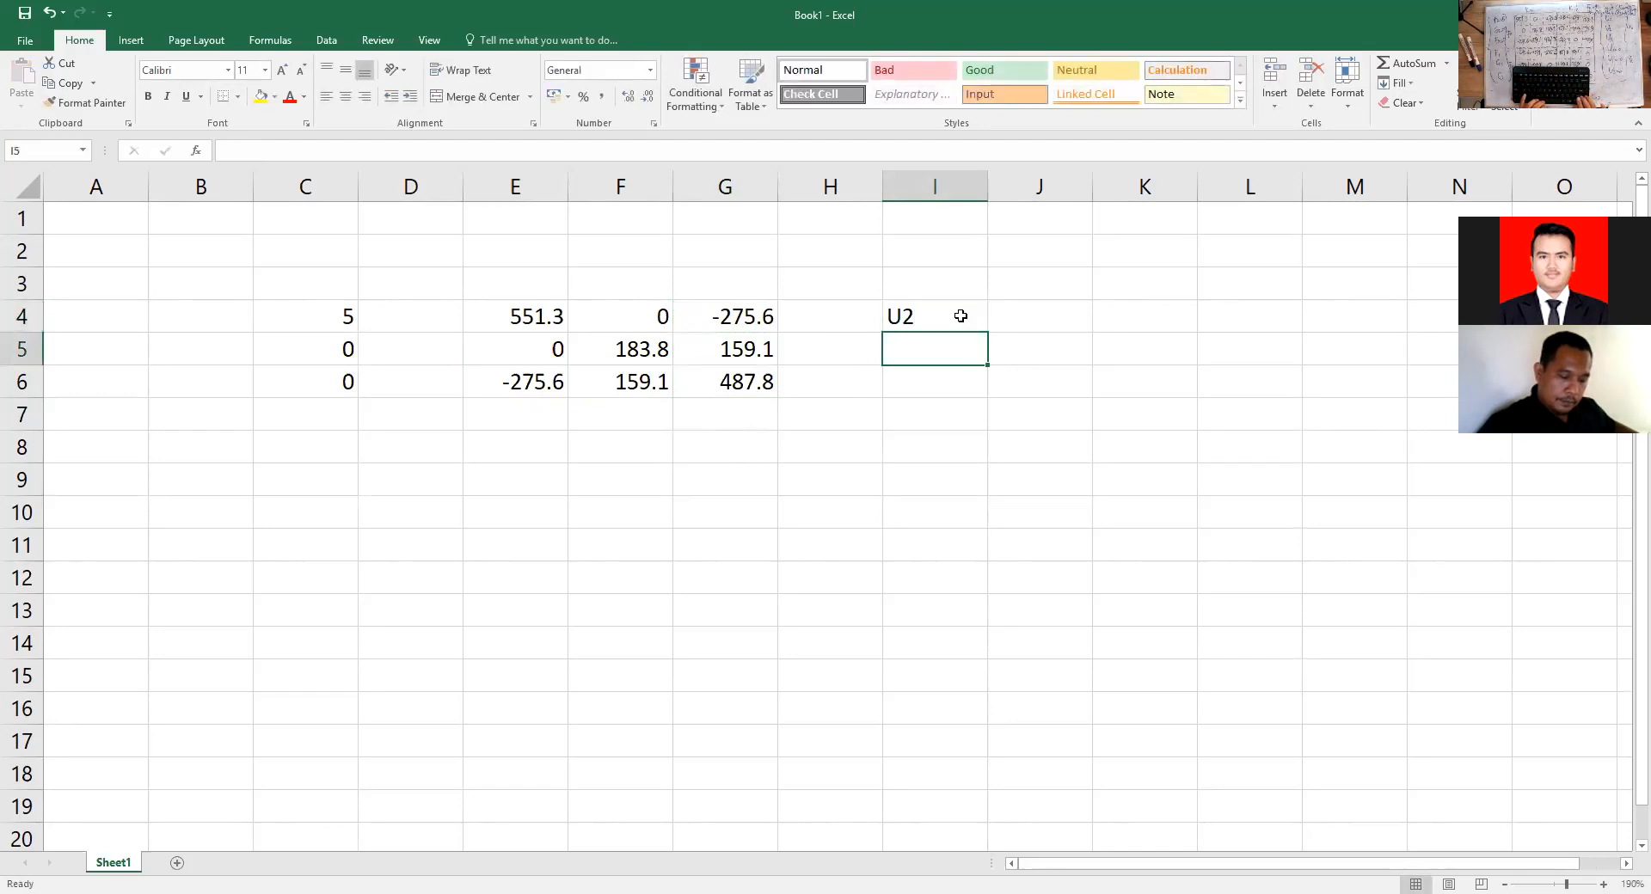
text(V2)
key(Return)
text(U3)
key(Return)
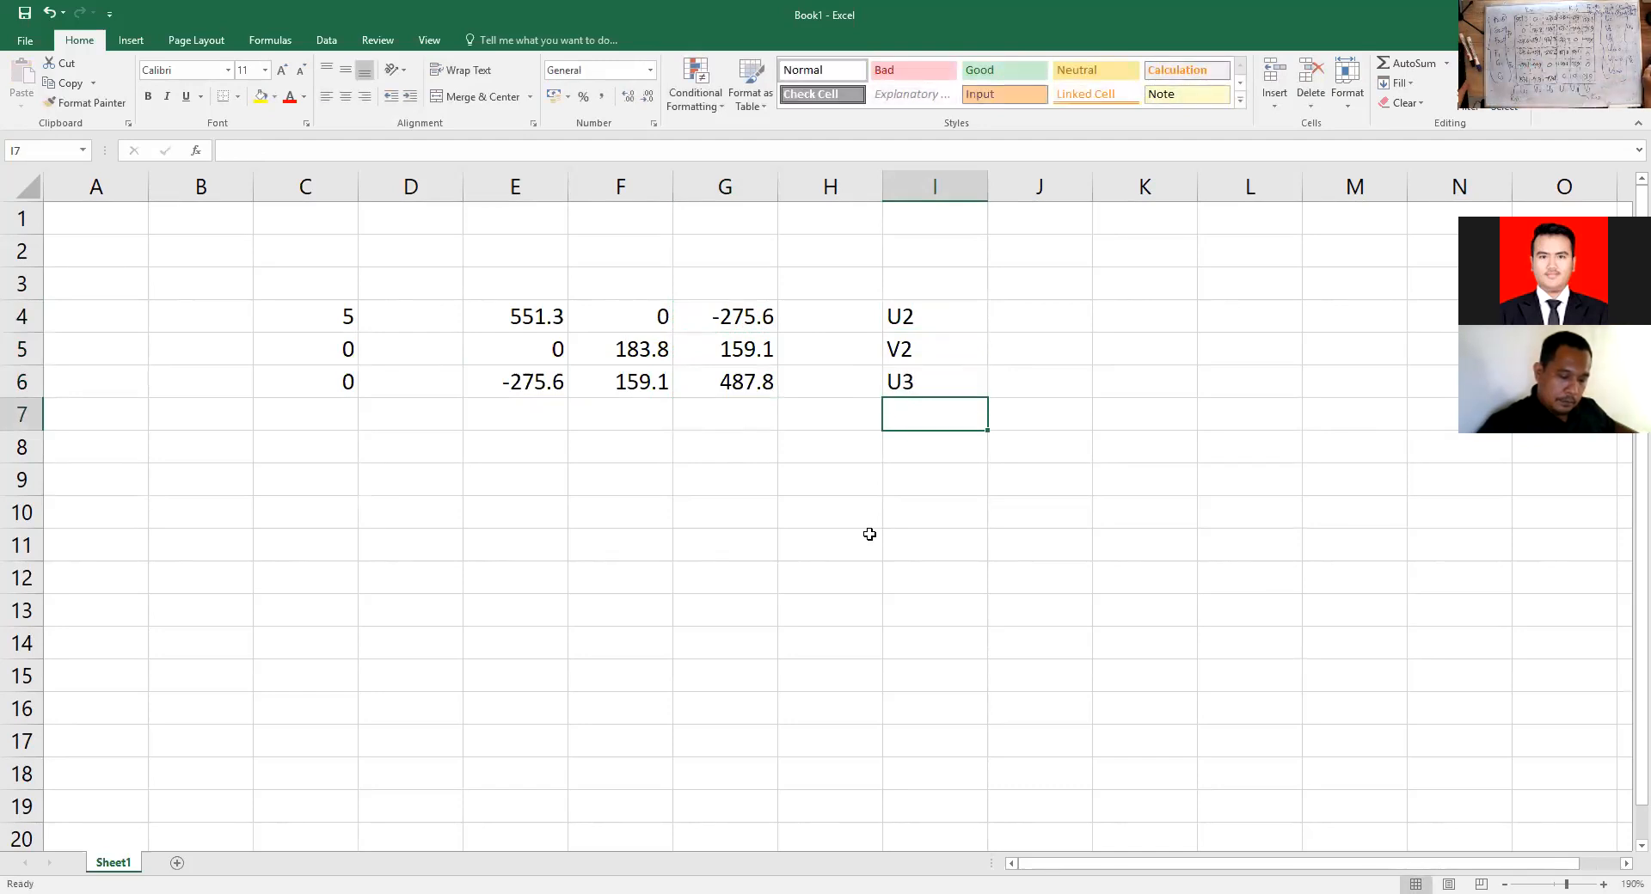
Copy the labels U2, V2 and U3 from cells I4:I6 into the cells starting at C8.
drag(933, 314, 927, 374)
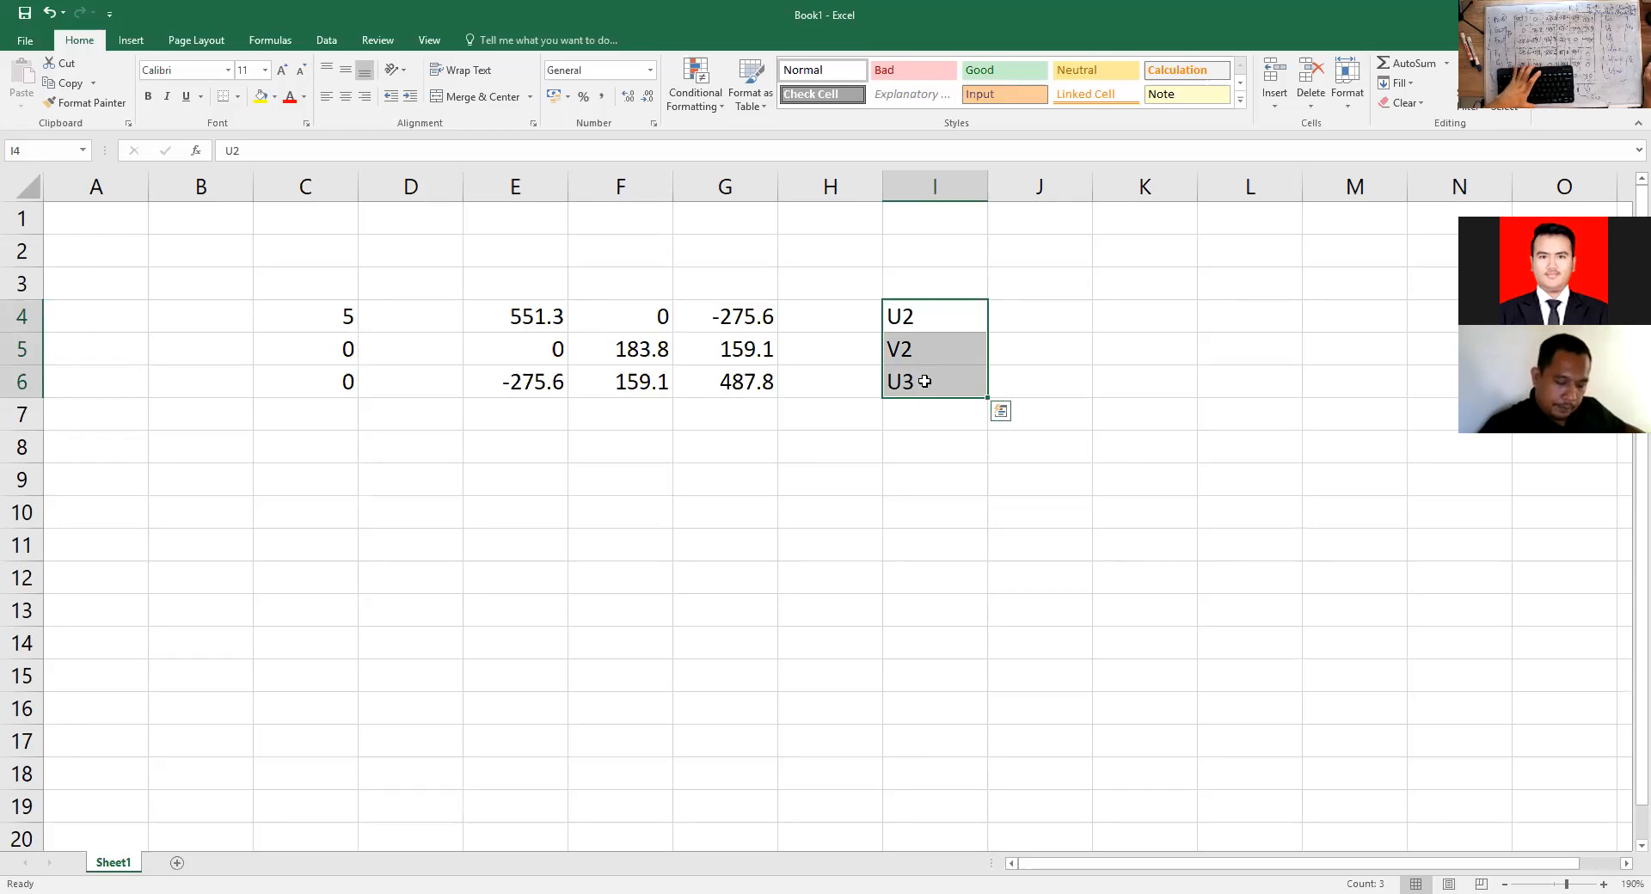
key(ctrl+c)
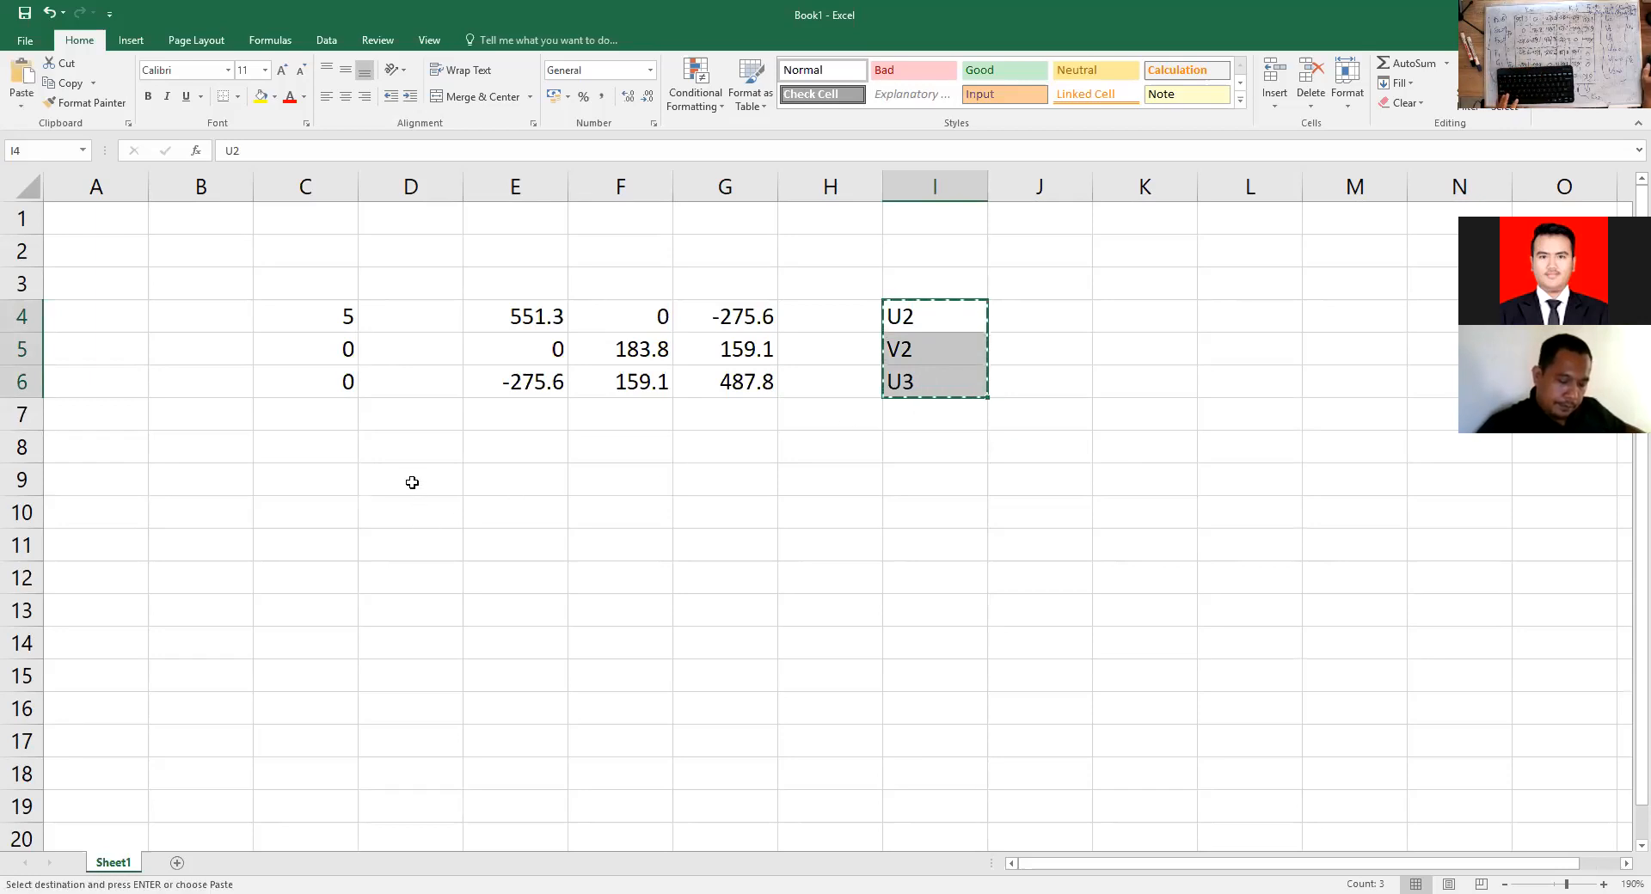
click(326, 451)
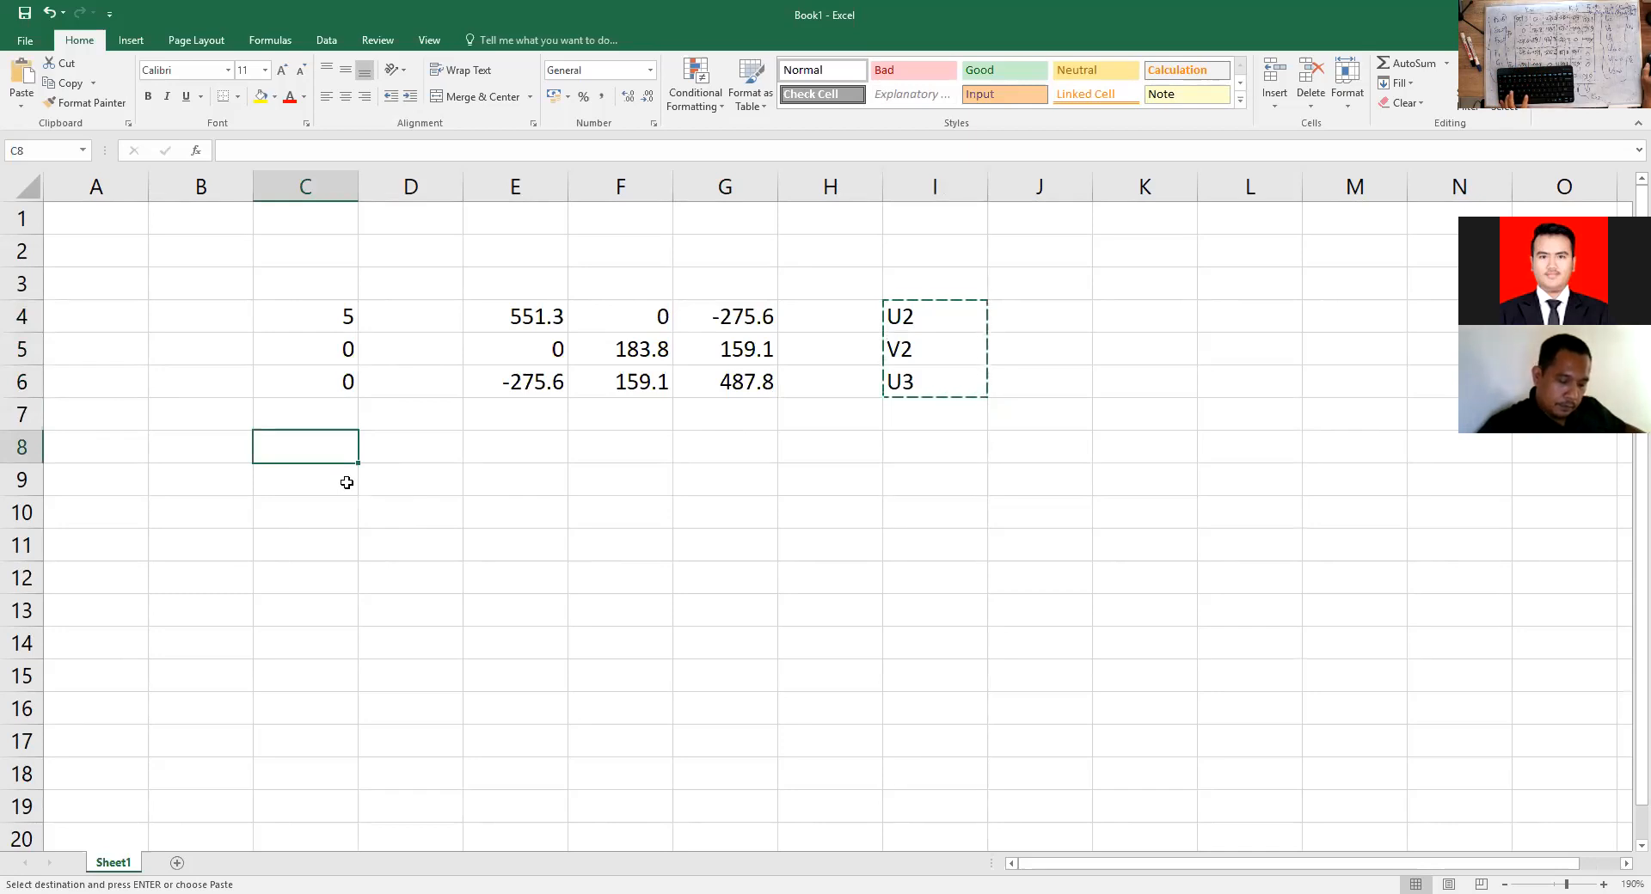
key(ctrl+v)
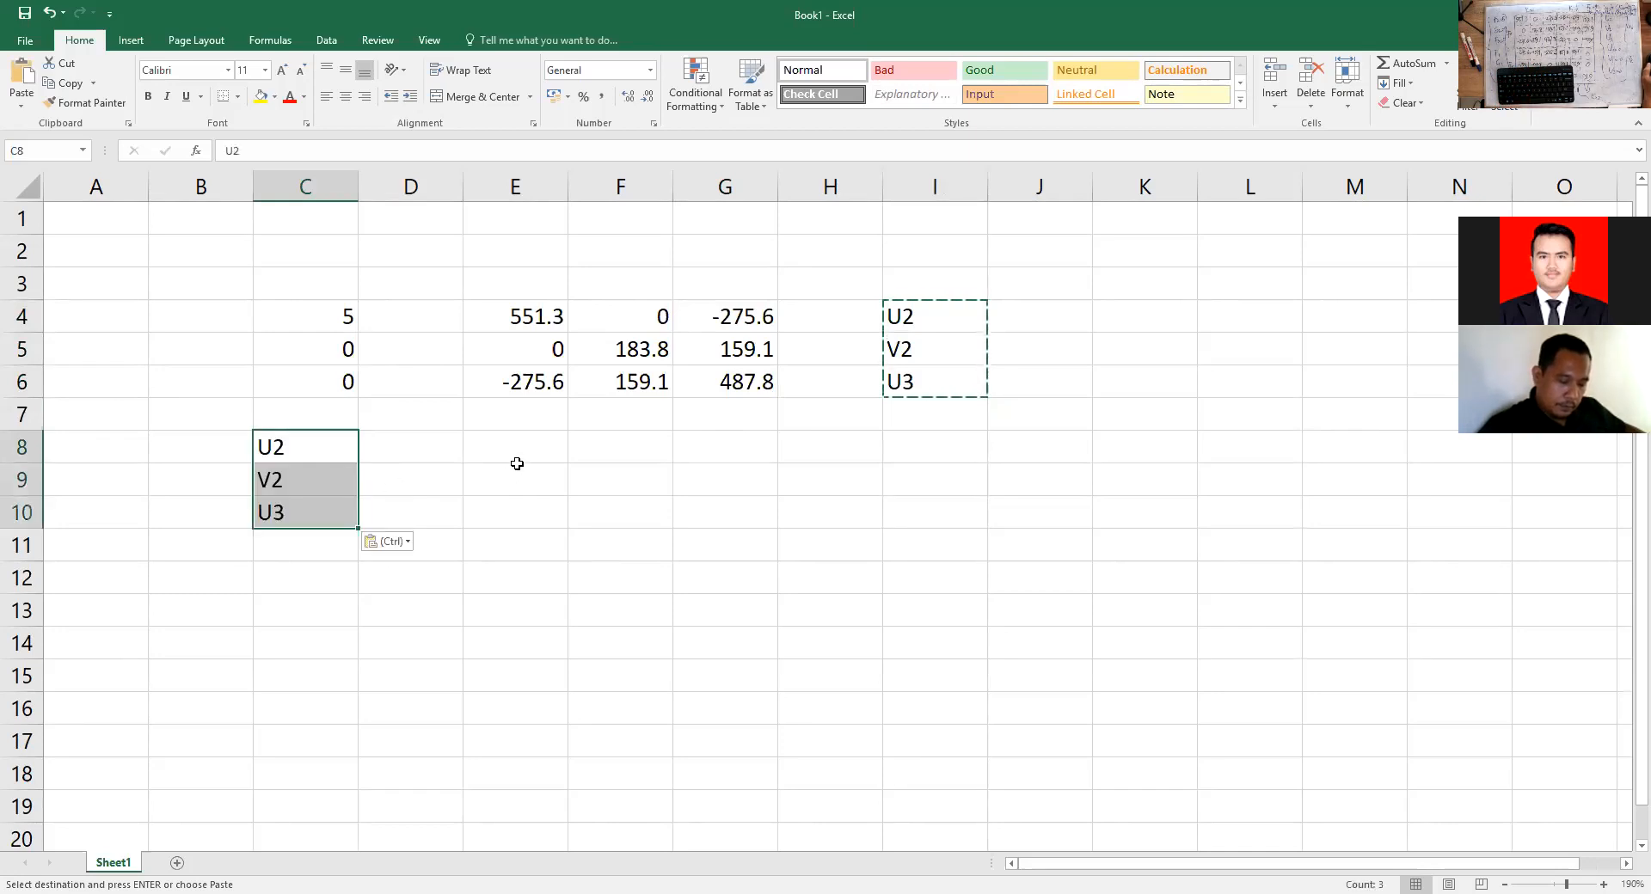
click(911, 351)
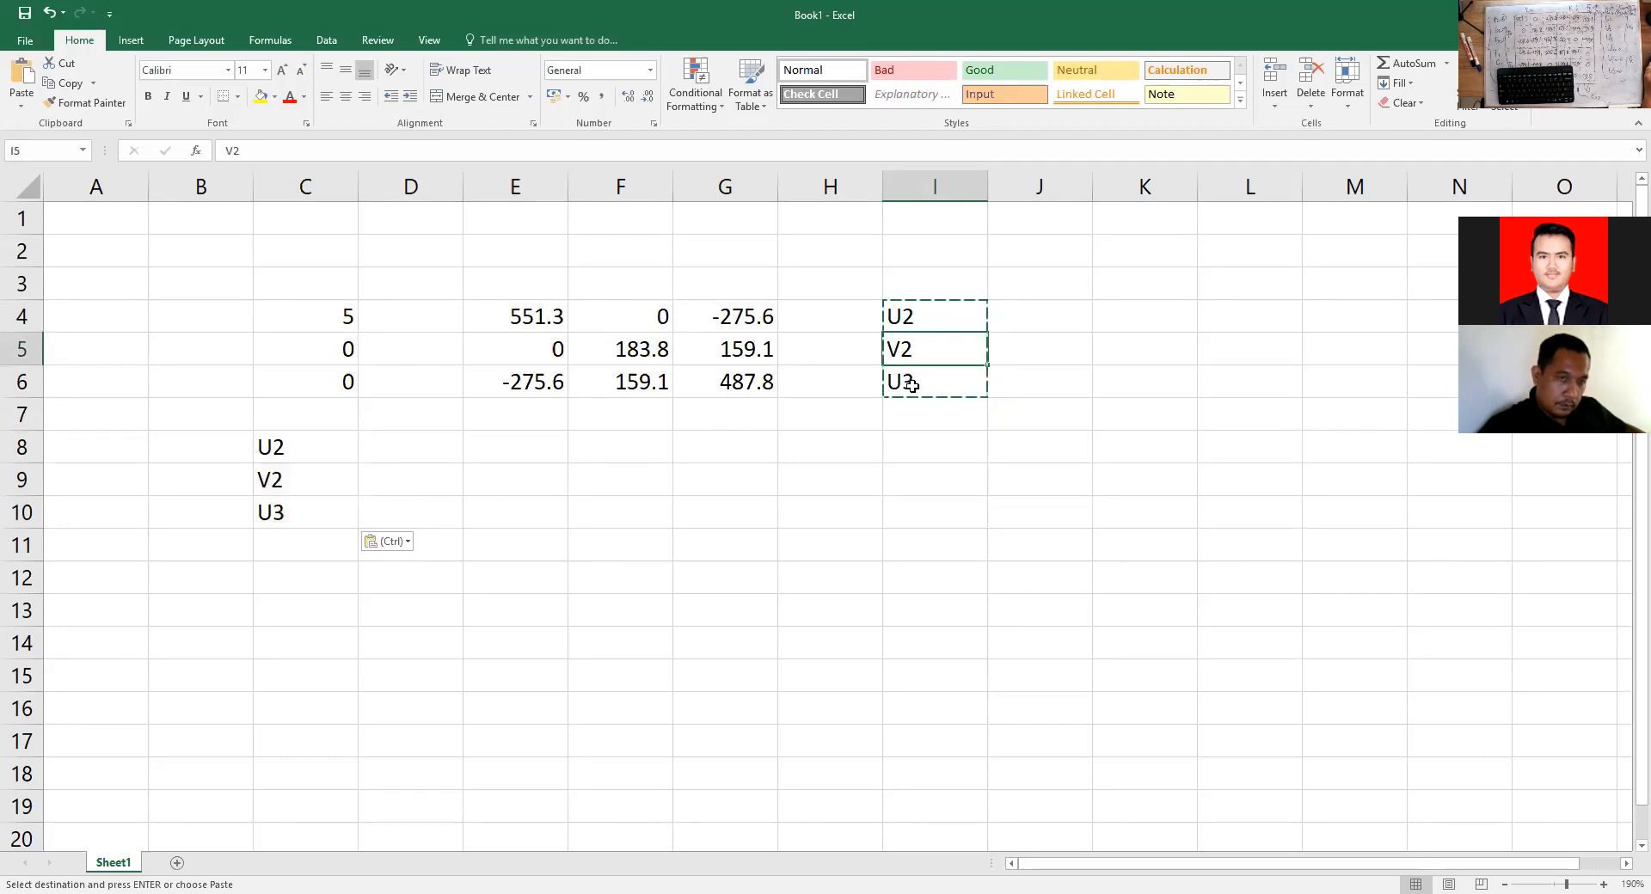
click(534, 453)
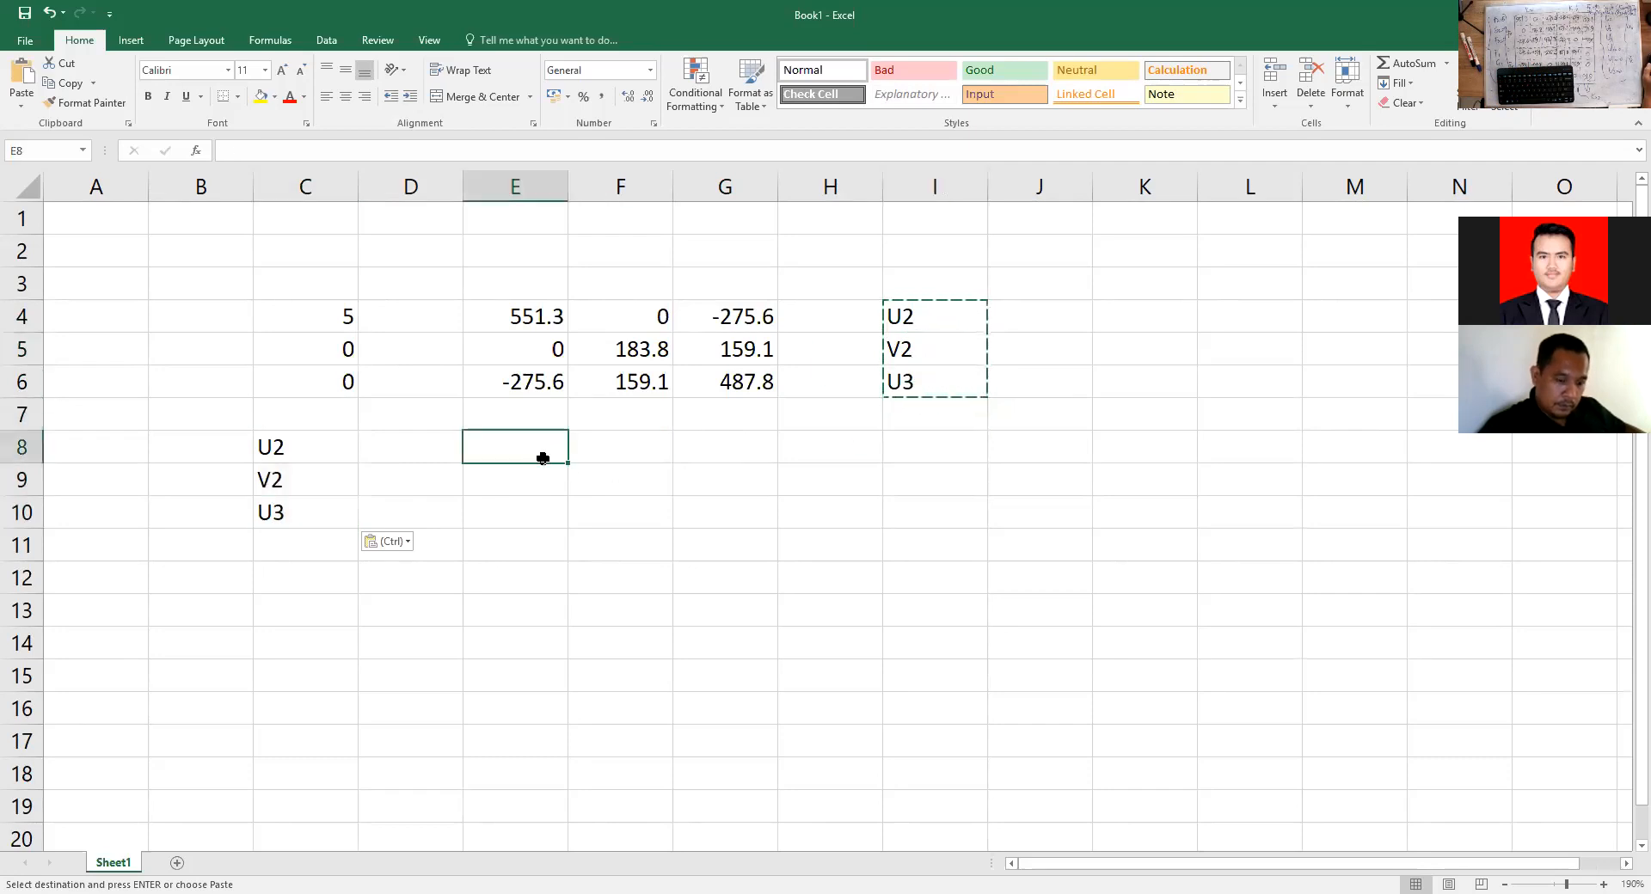
drag(520, 314, 743, 385)
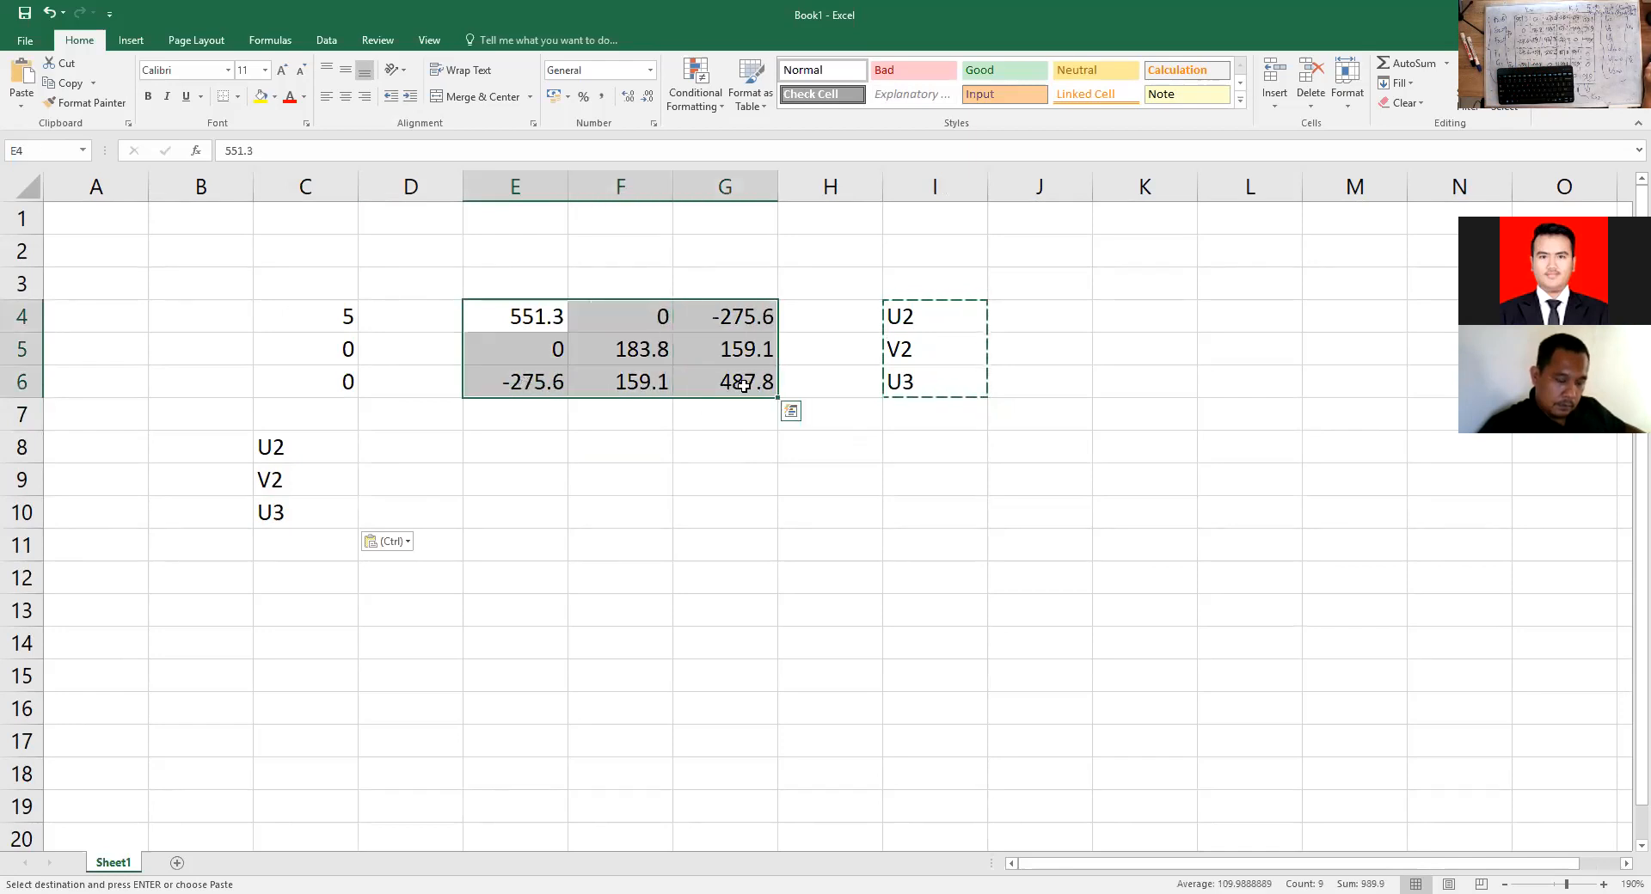
drag(340, 312, 331, 388)
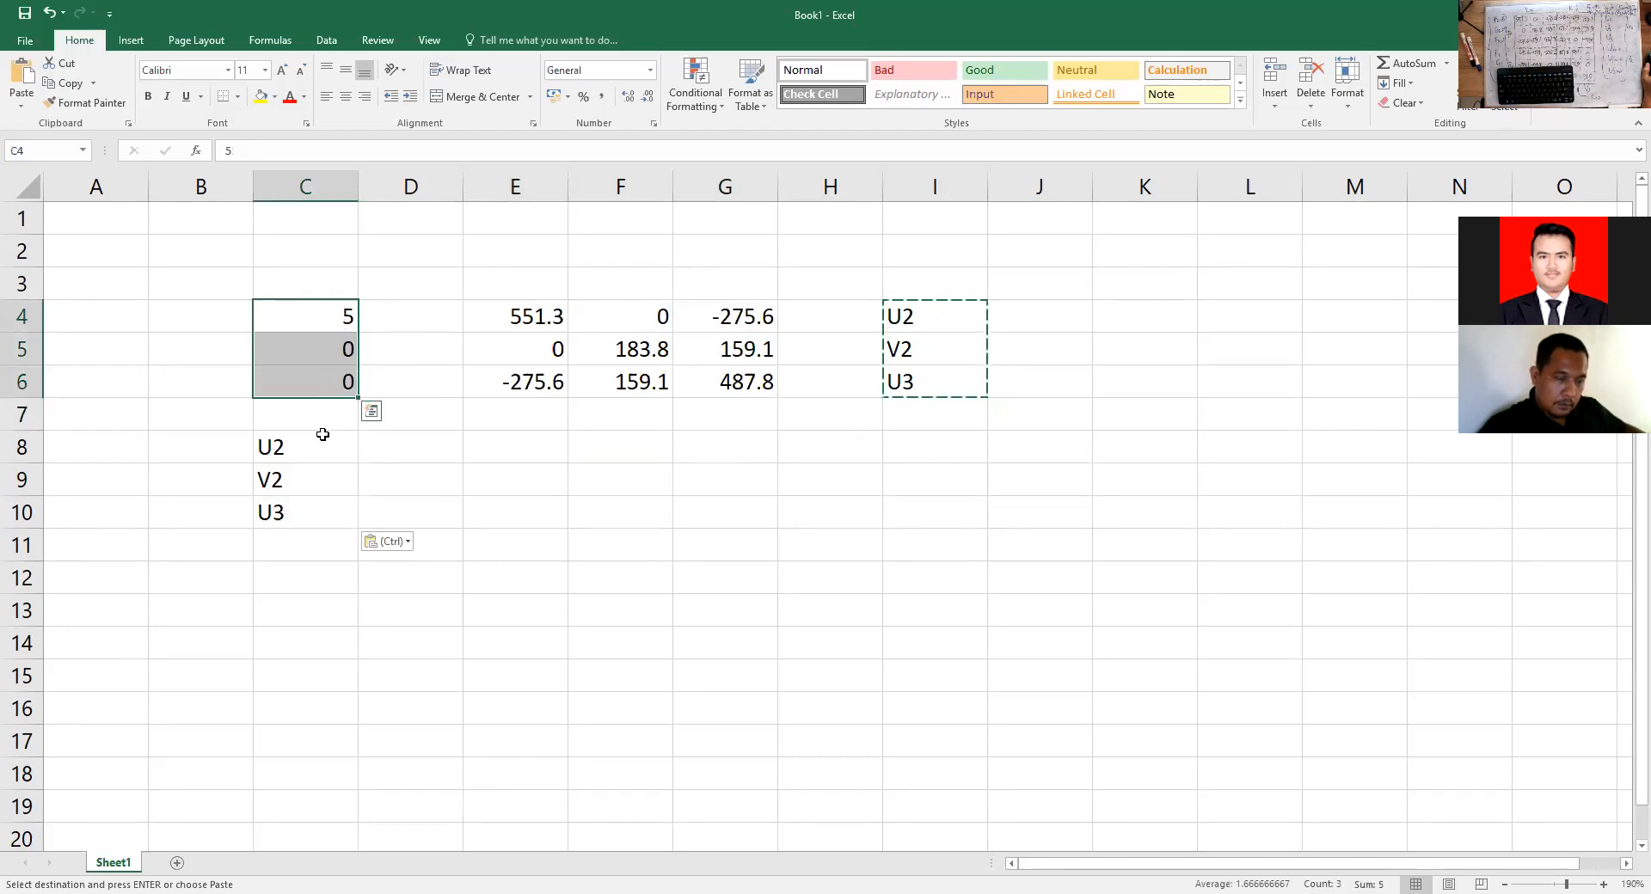
Enter the matrix inverse formula =MINVERSE(E4:G6) in cell E8.
click(533, 444)
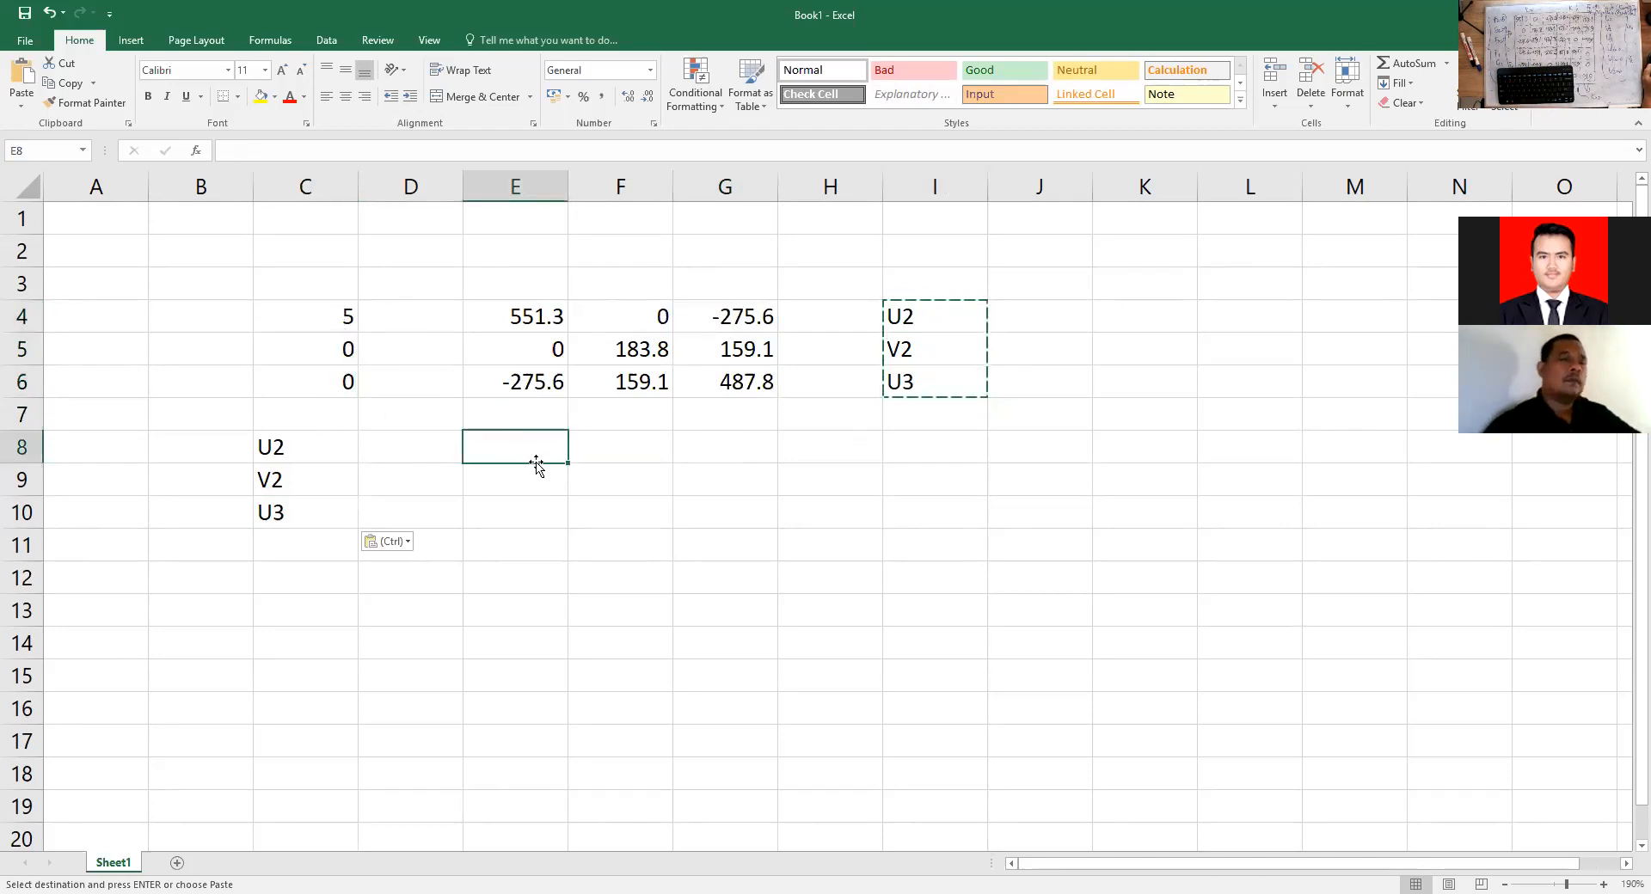
text(=)
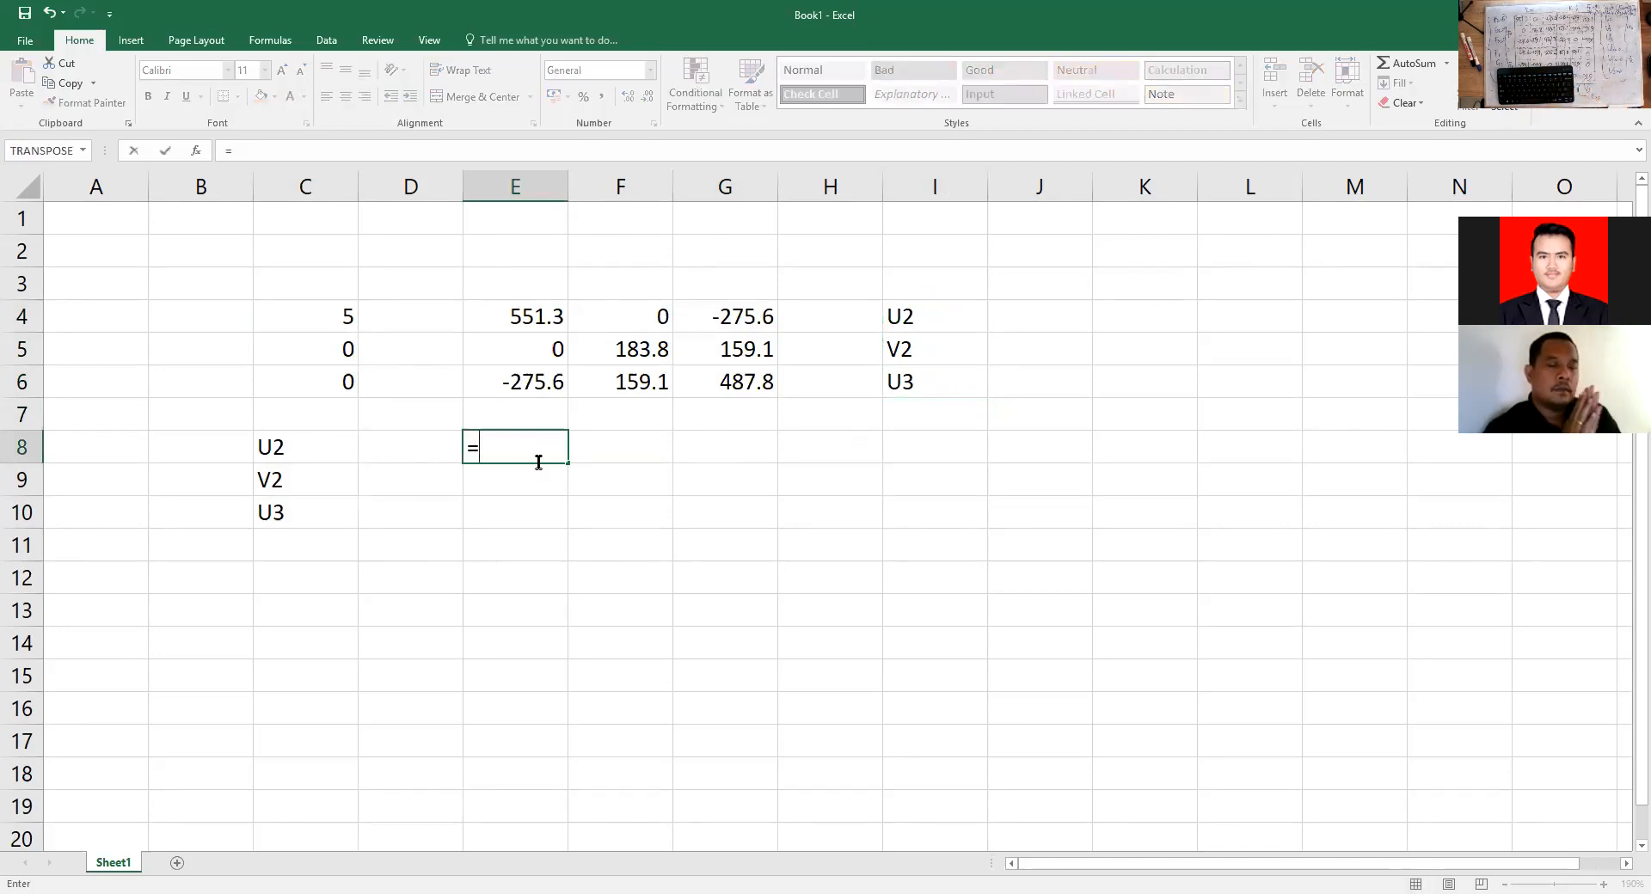
text(m)
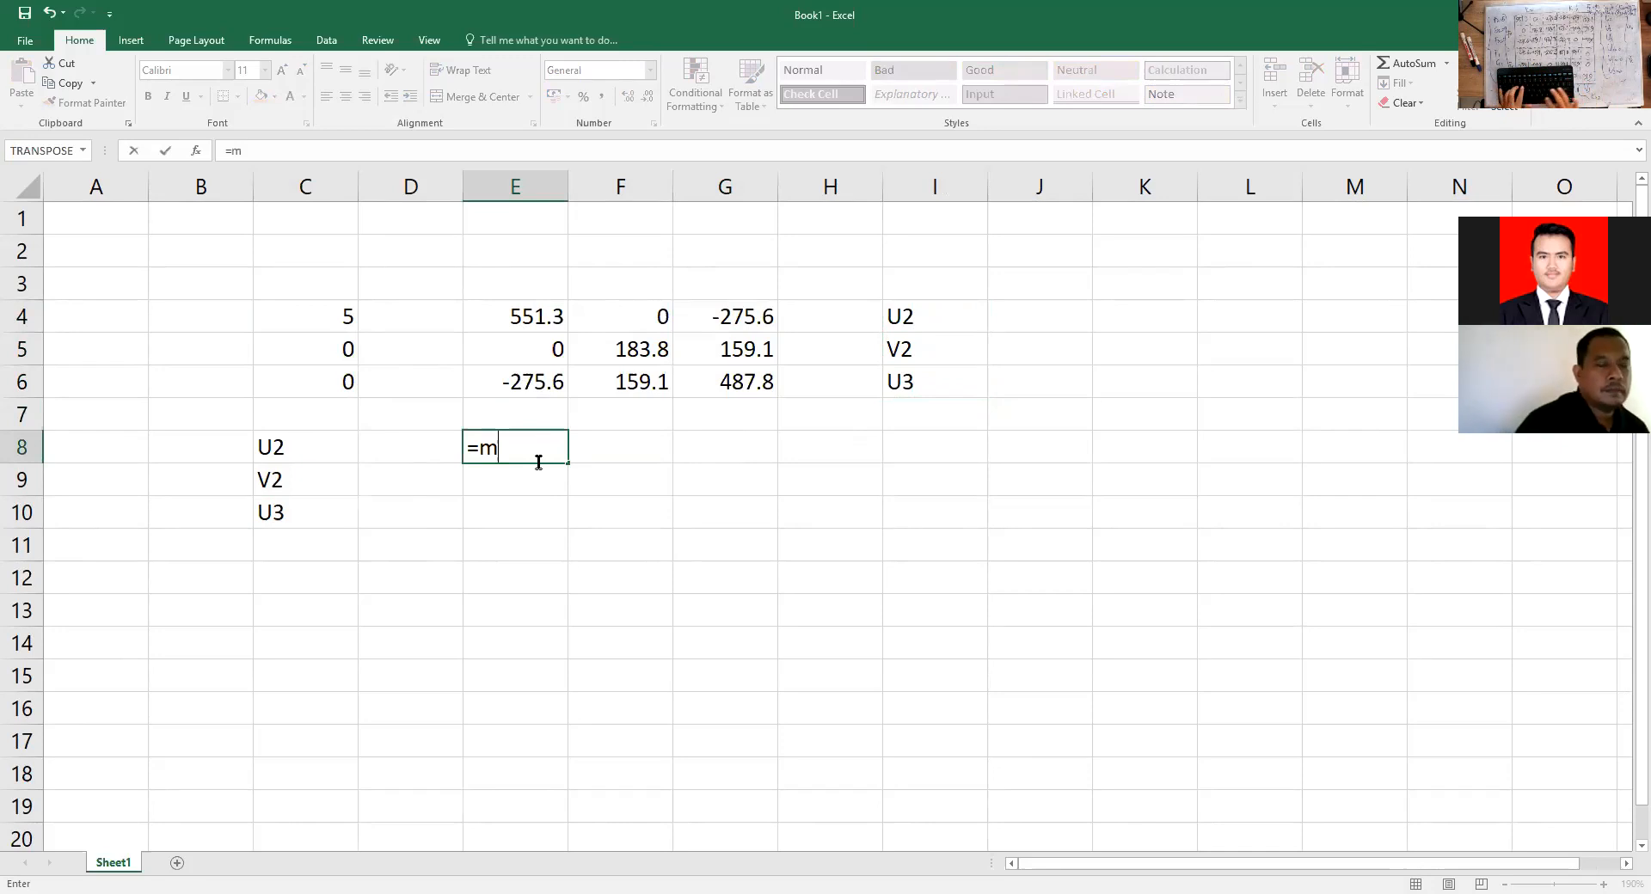
text(inverse)
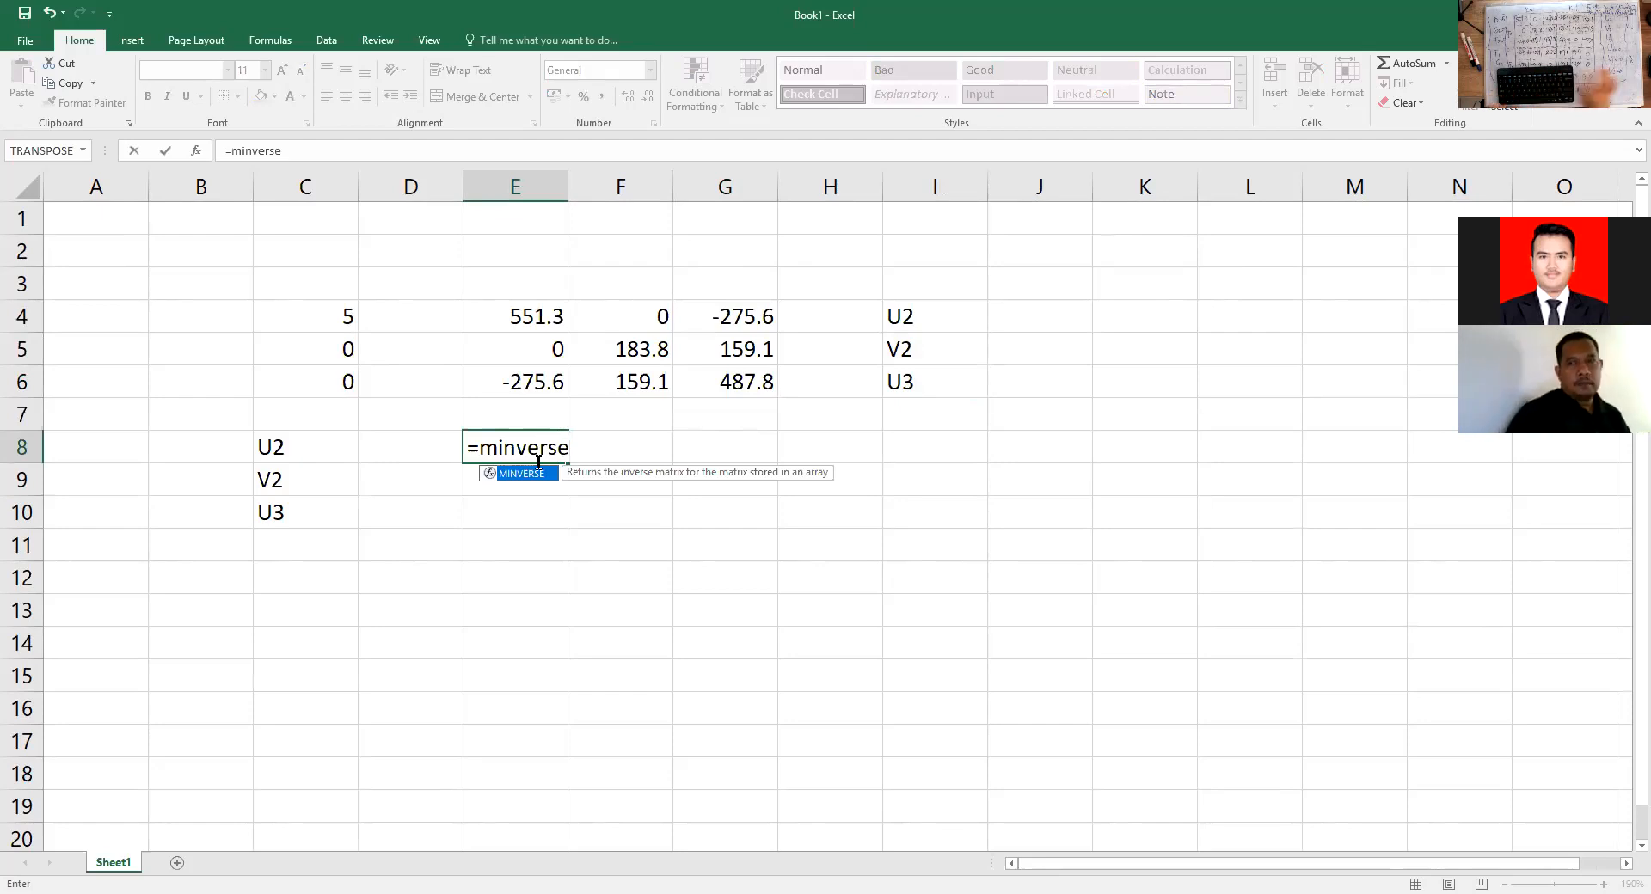
text(()
click(554, 317)
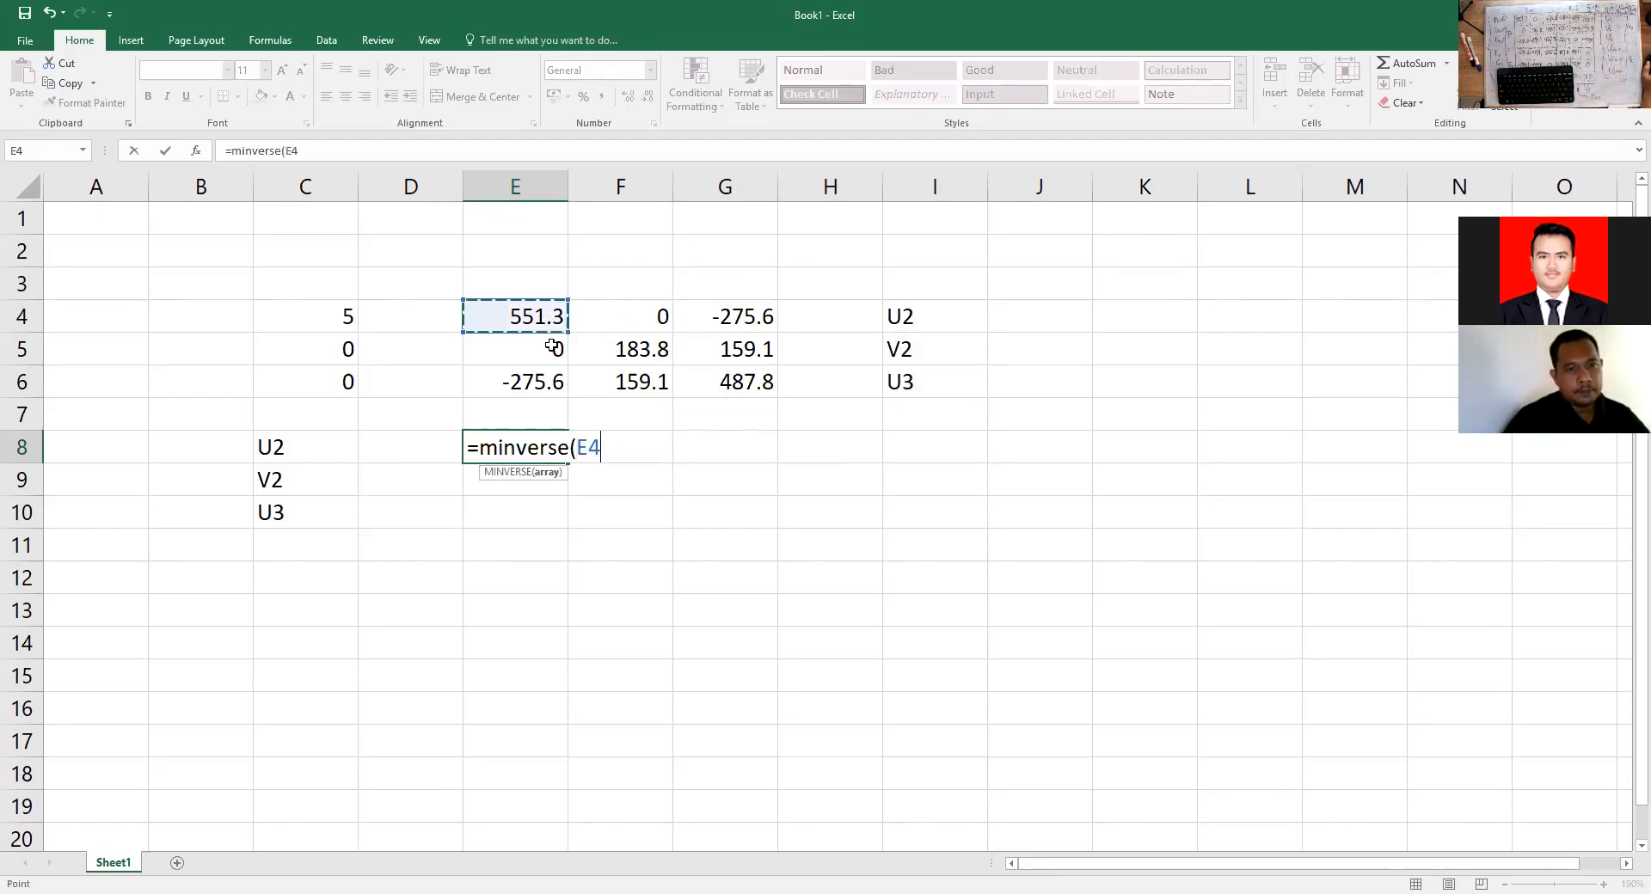
drag(553, 345, 713, 382)
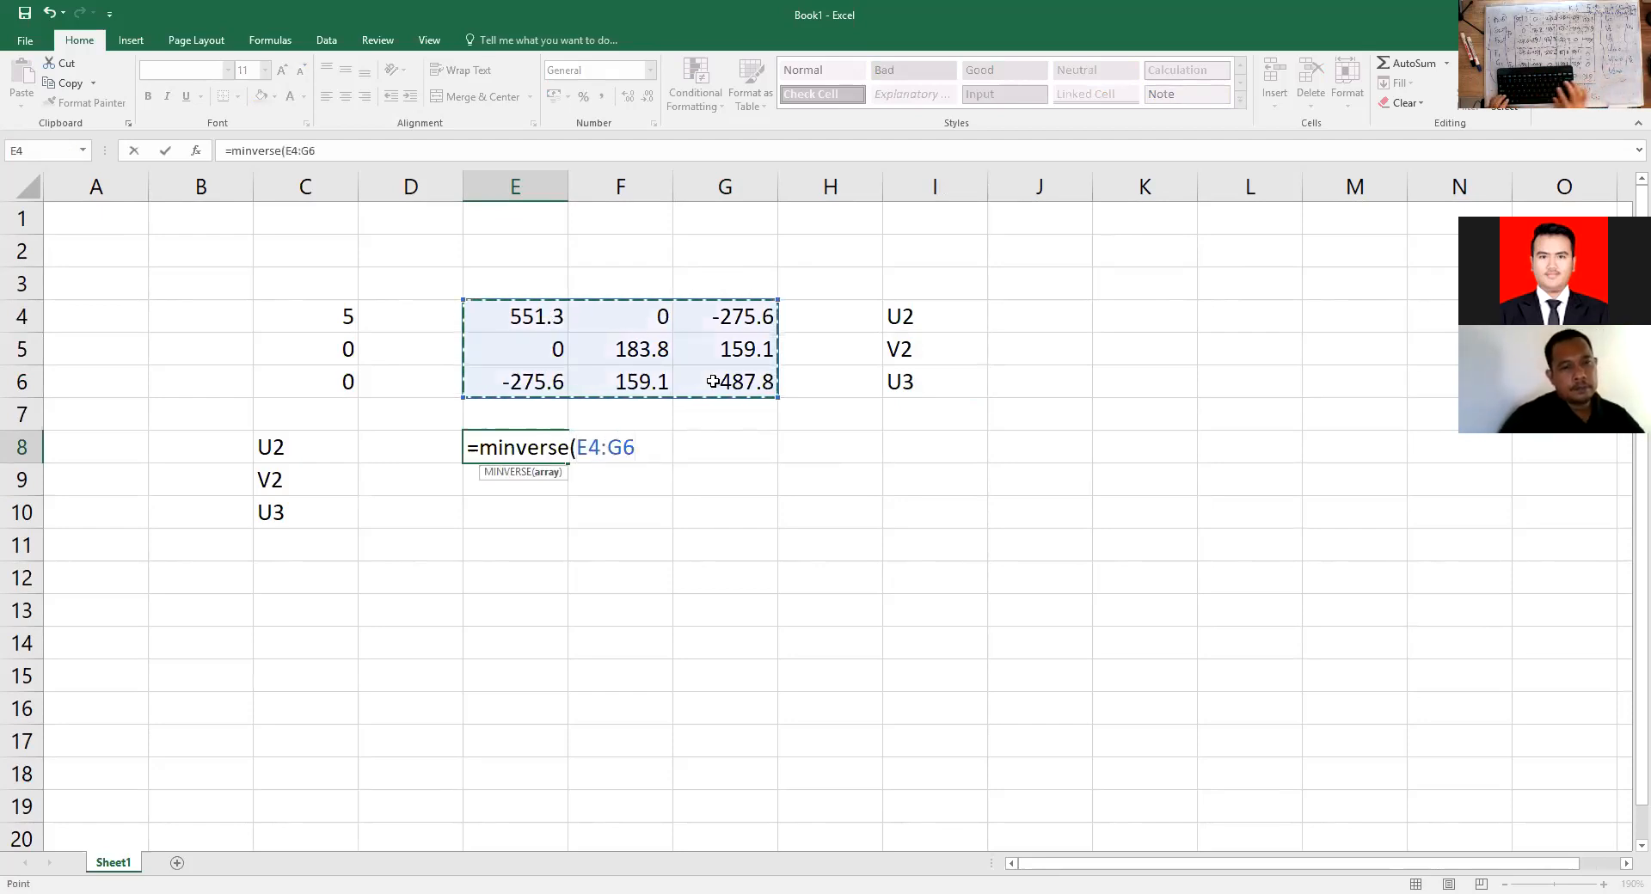
text())
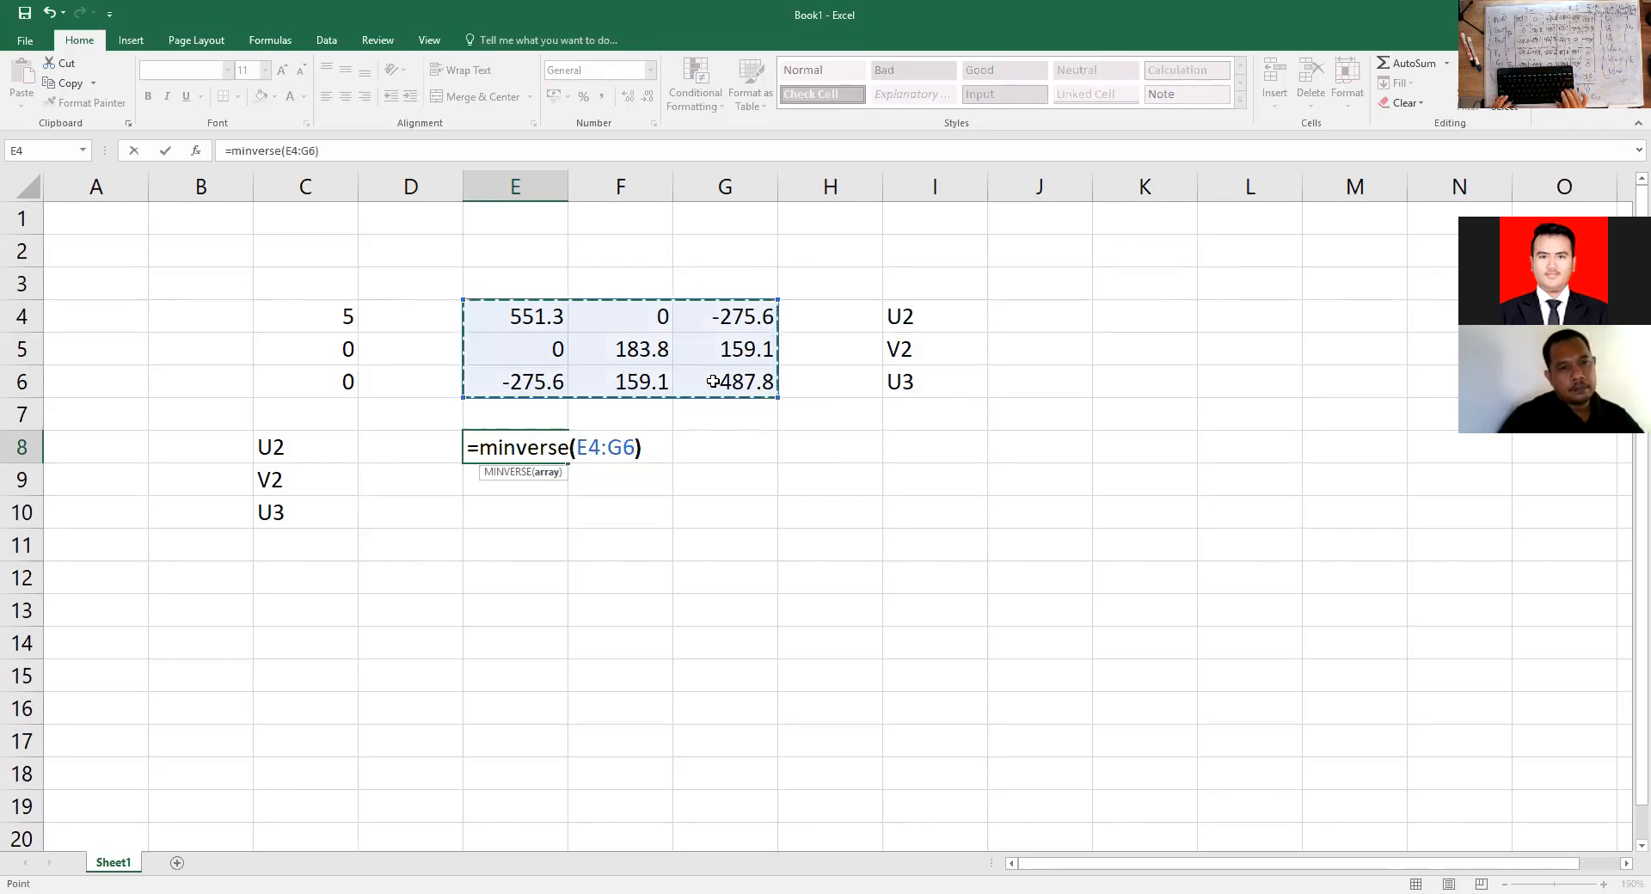
key(Return)
Extend the MINVERSE formula in E8 as an array formula over the range E8:G10.
drag(540, 450, 687, 509)
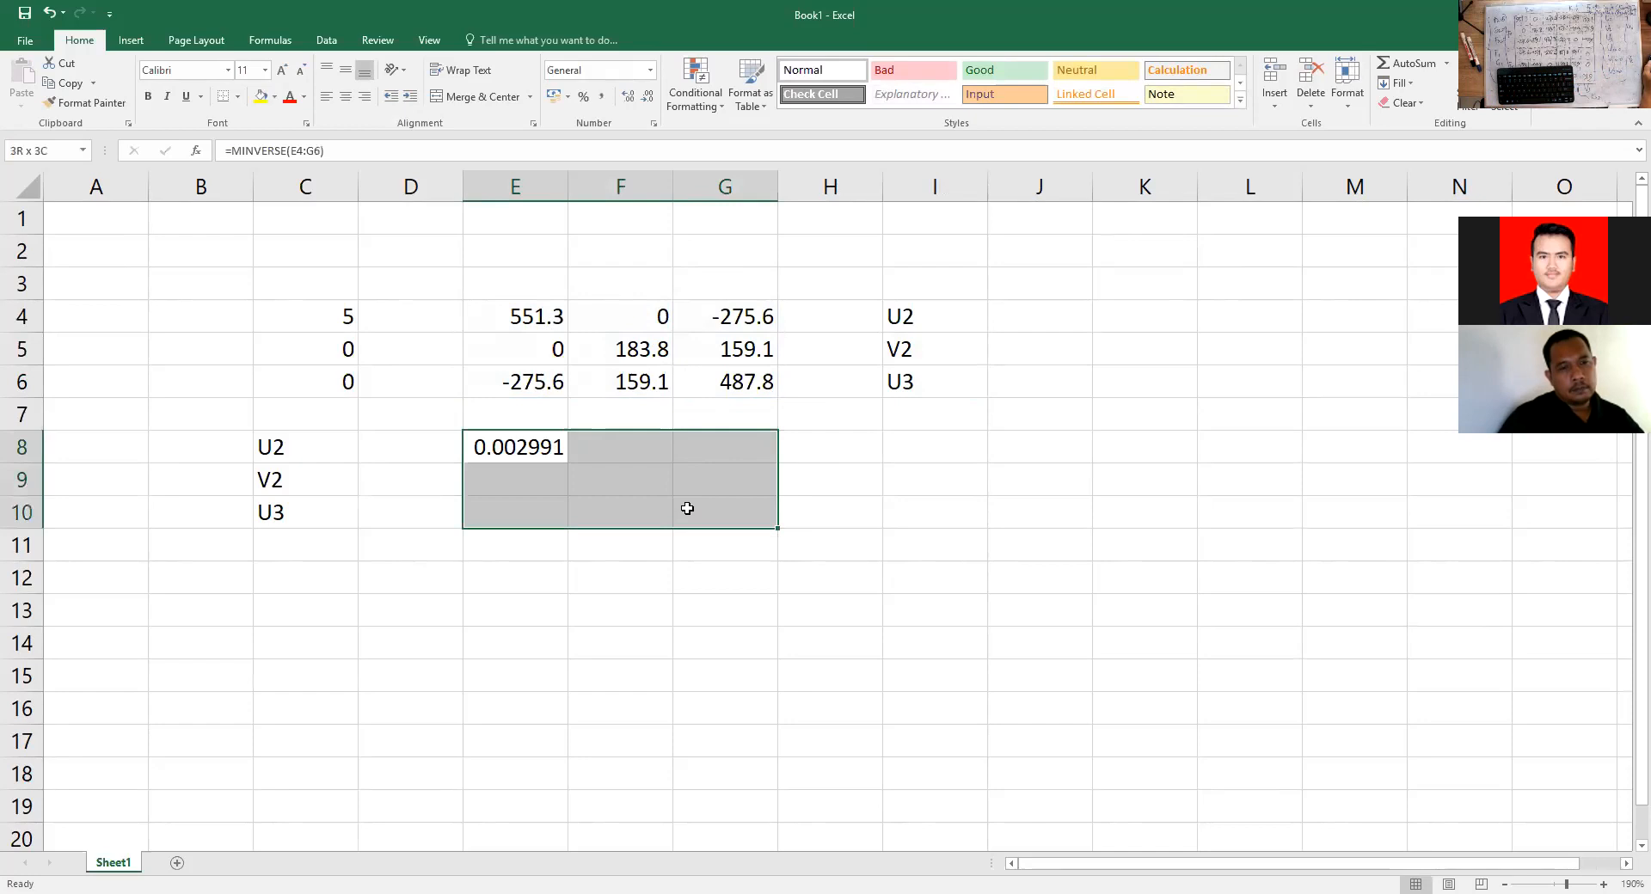
click(287, 152)
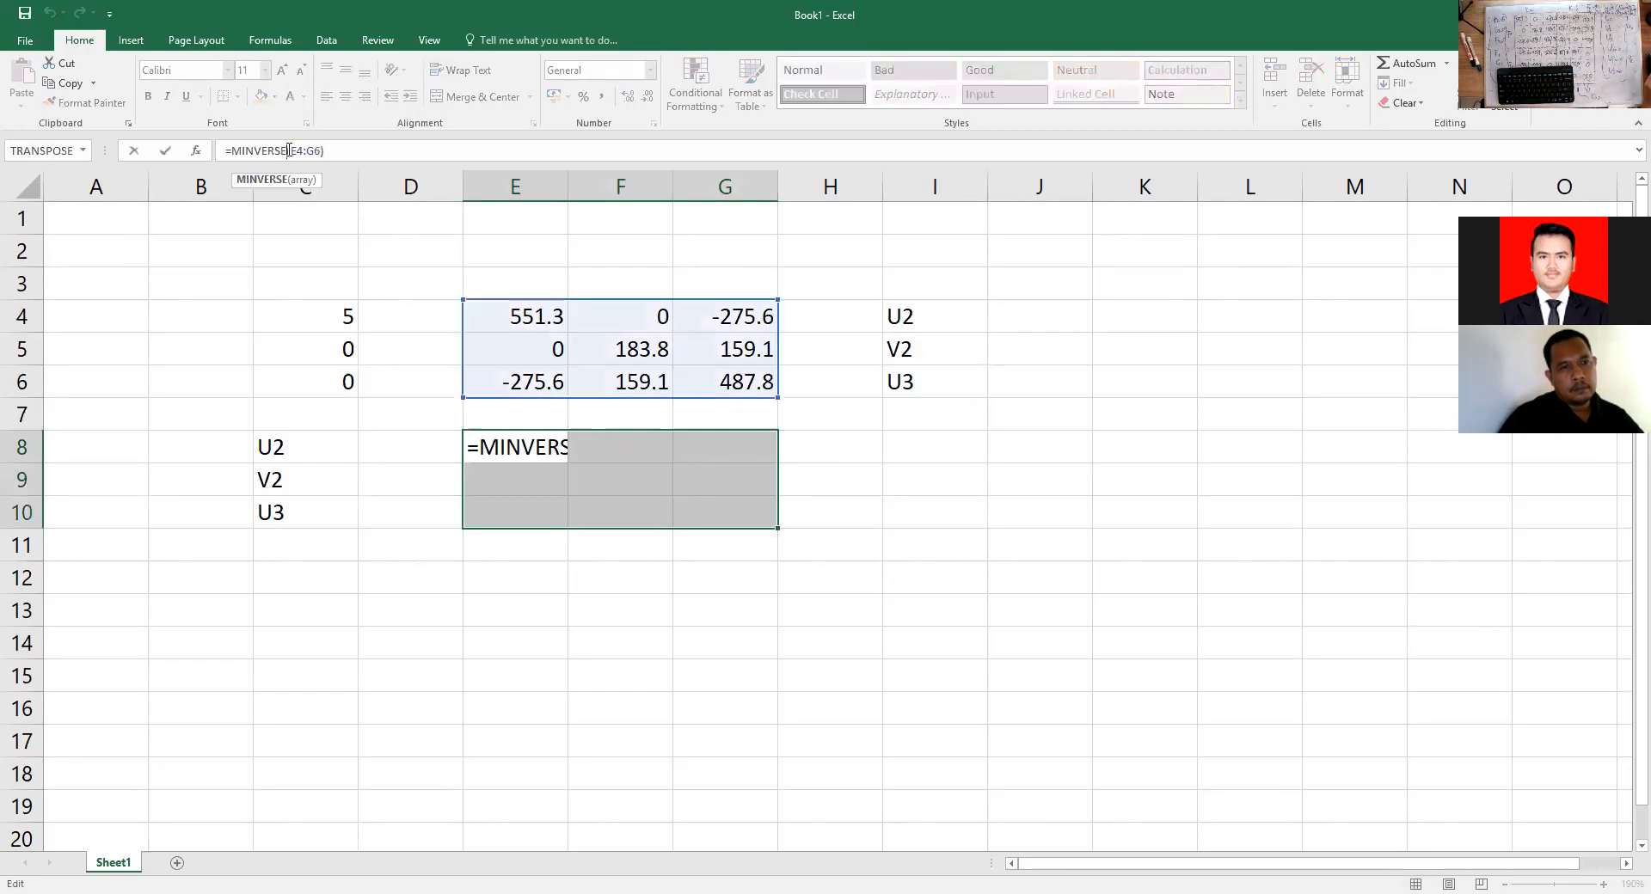
key(ctrl+shift+Return)
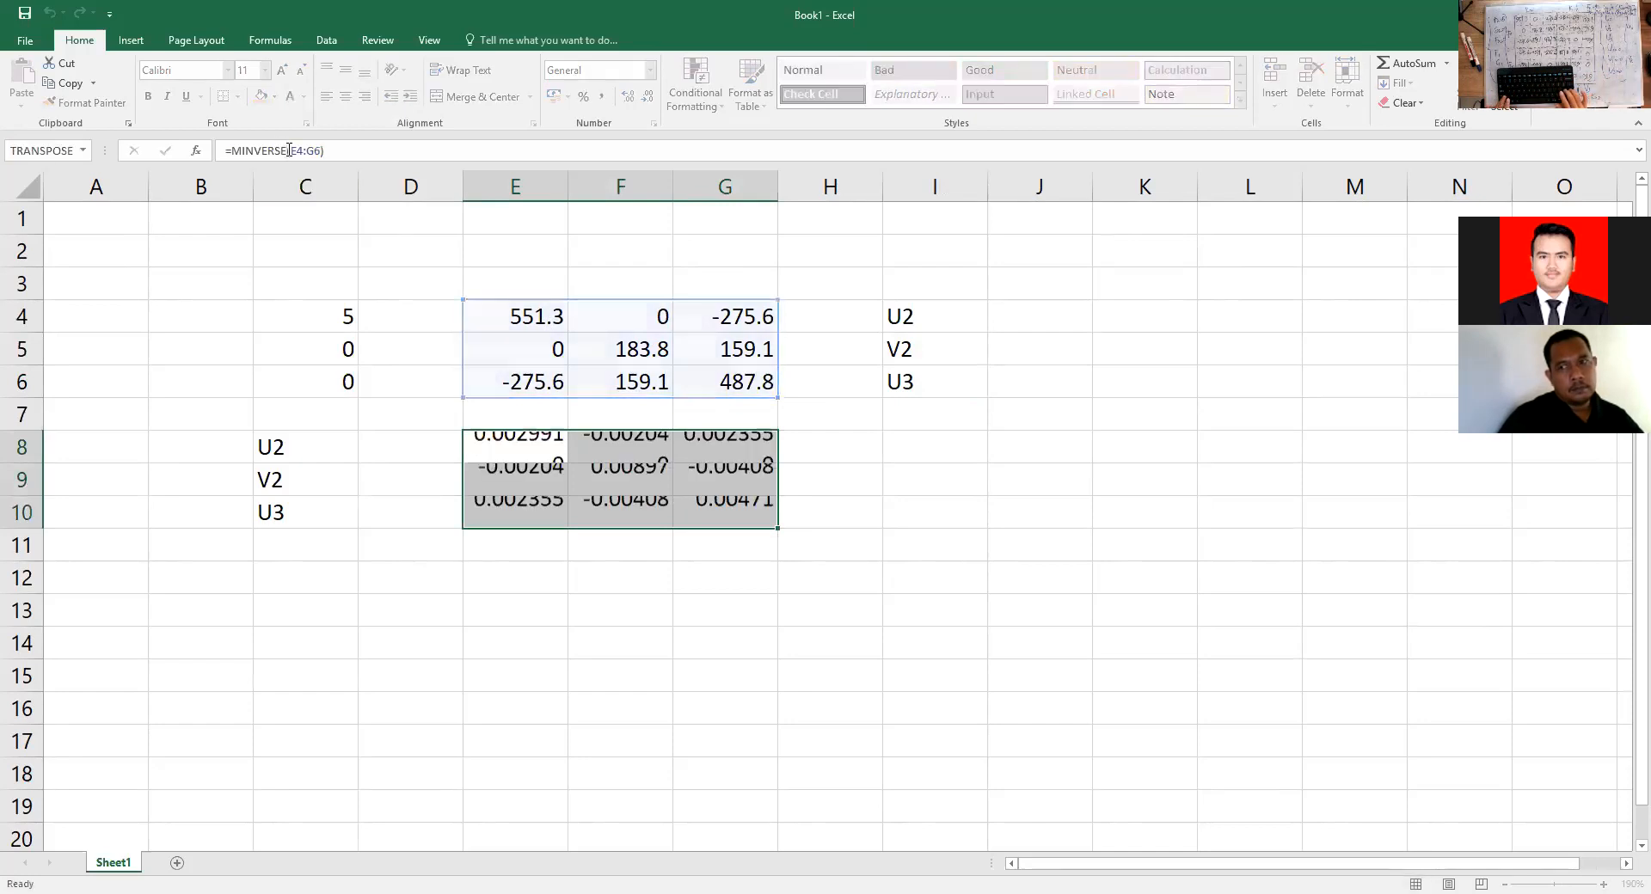
Copy the load vector from cells C4:C6 into the cells starting at I8.
click(938, 449)
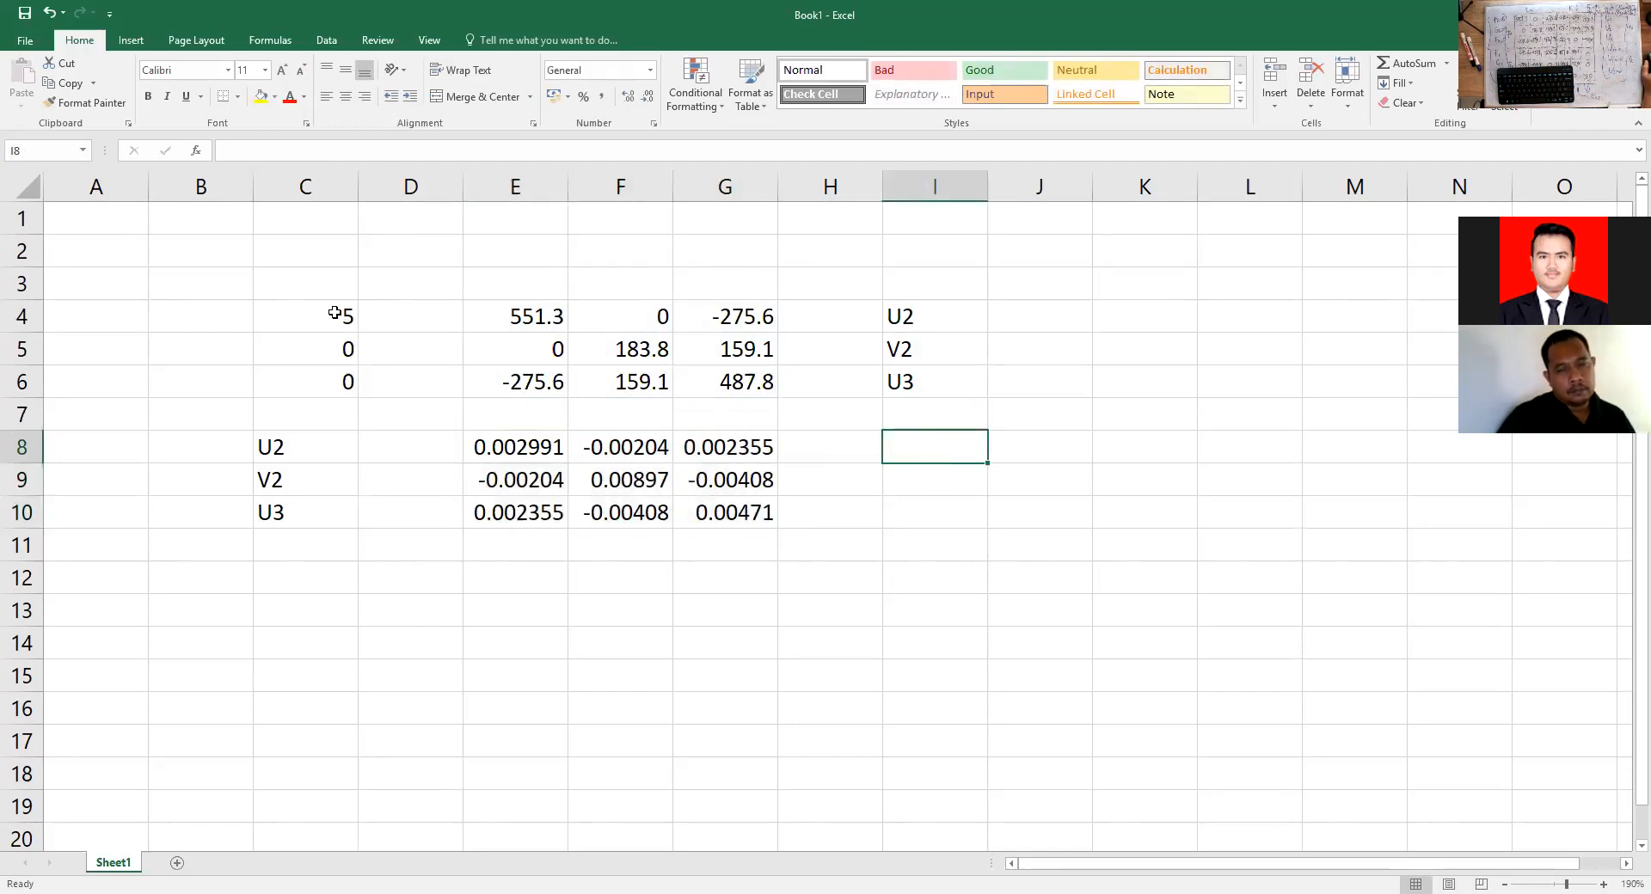
drag(339, 317, 348, 384)
key(ctrl+c)
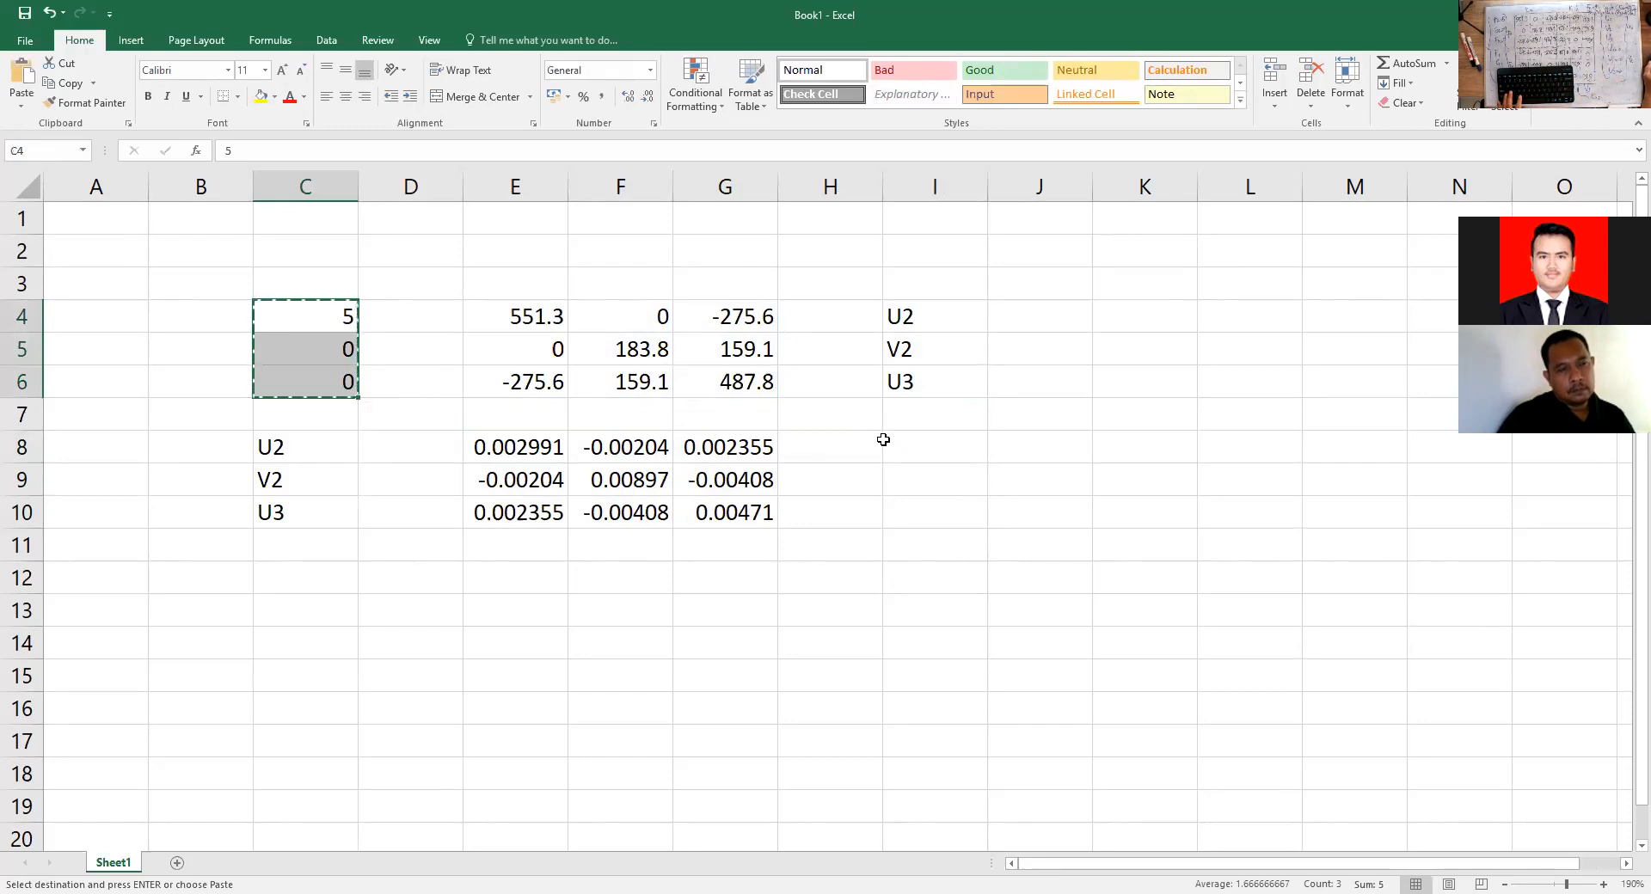
click(916, 449)
key(ctrl+v)
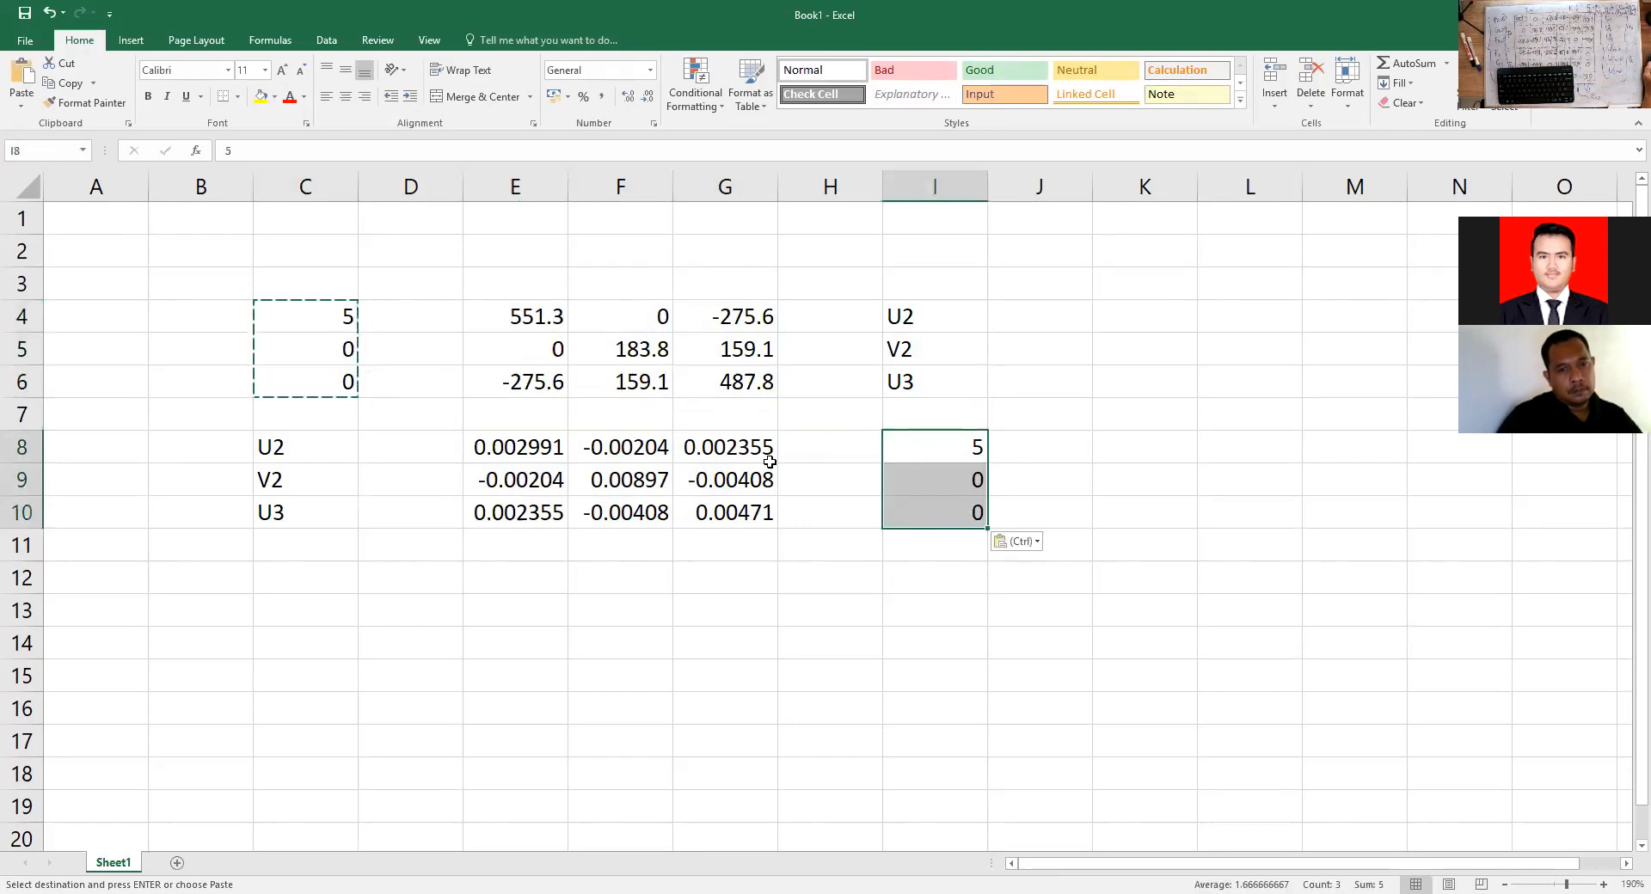
Center the labels U2, V2 and U3 in C8:C10 and copy them into the cells starting at C12.
scroll(766, 461, down, 1)
drag(297, 346, 332, 413)
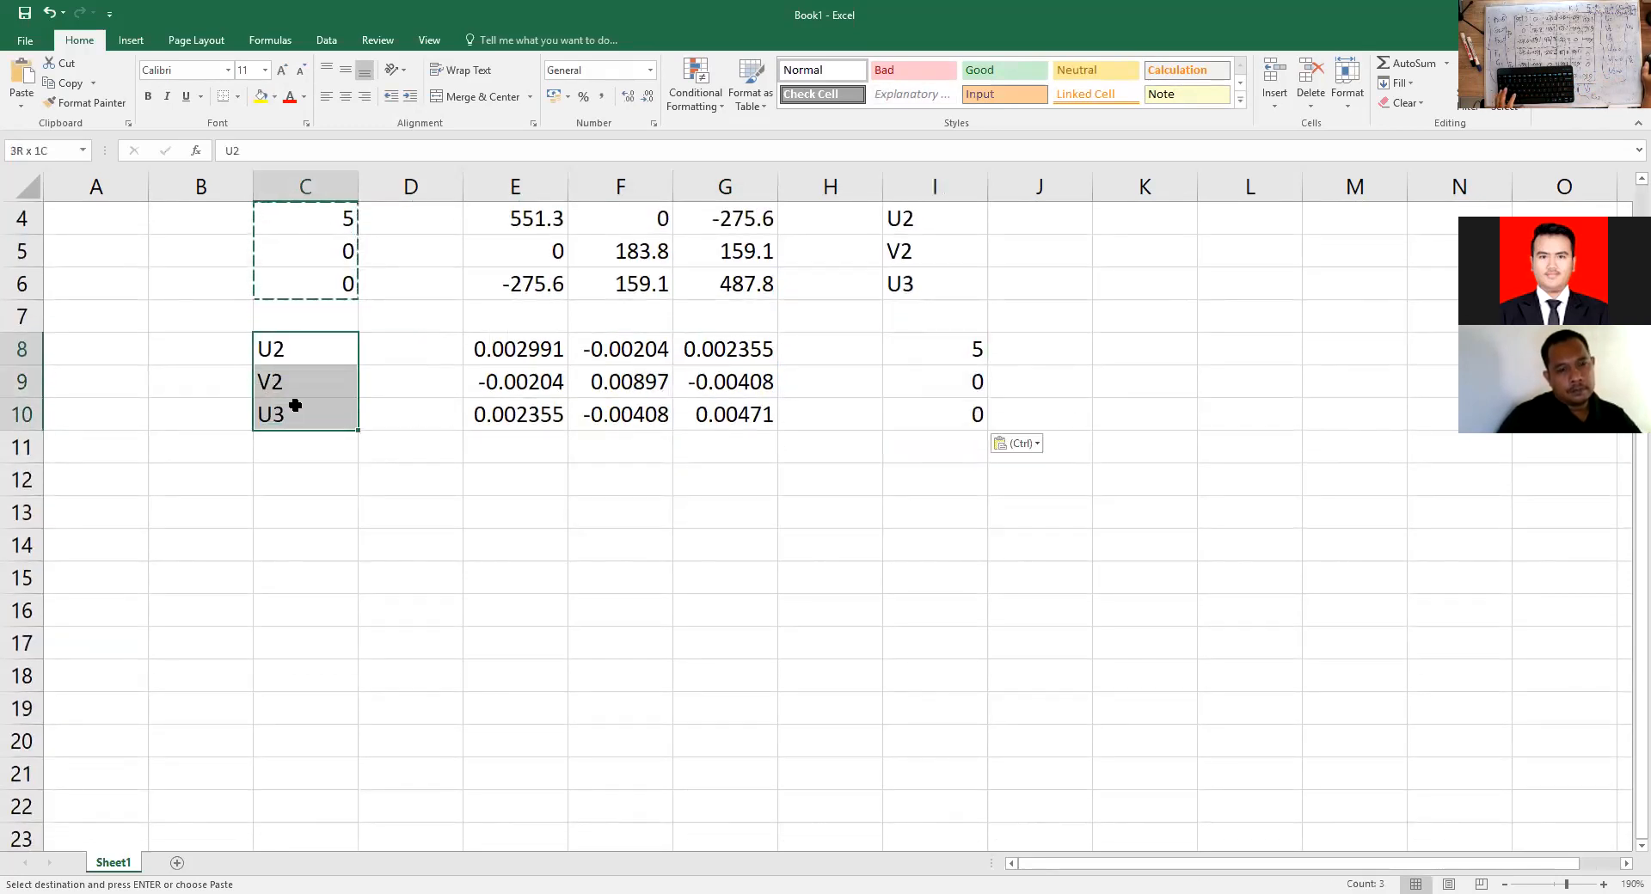
click(348, 104)
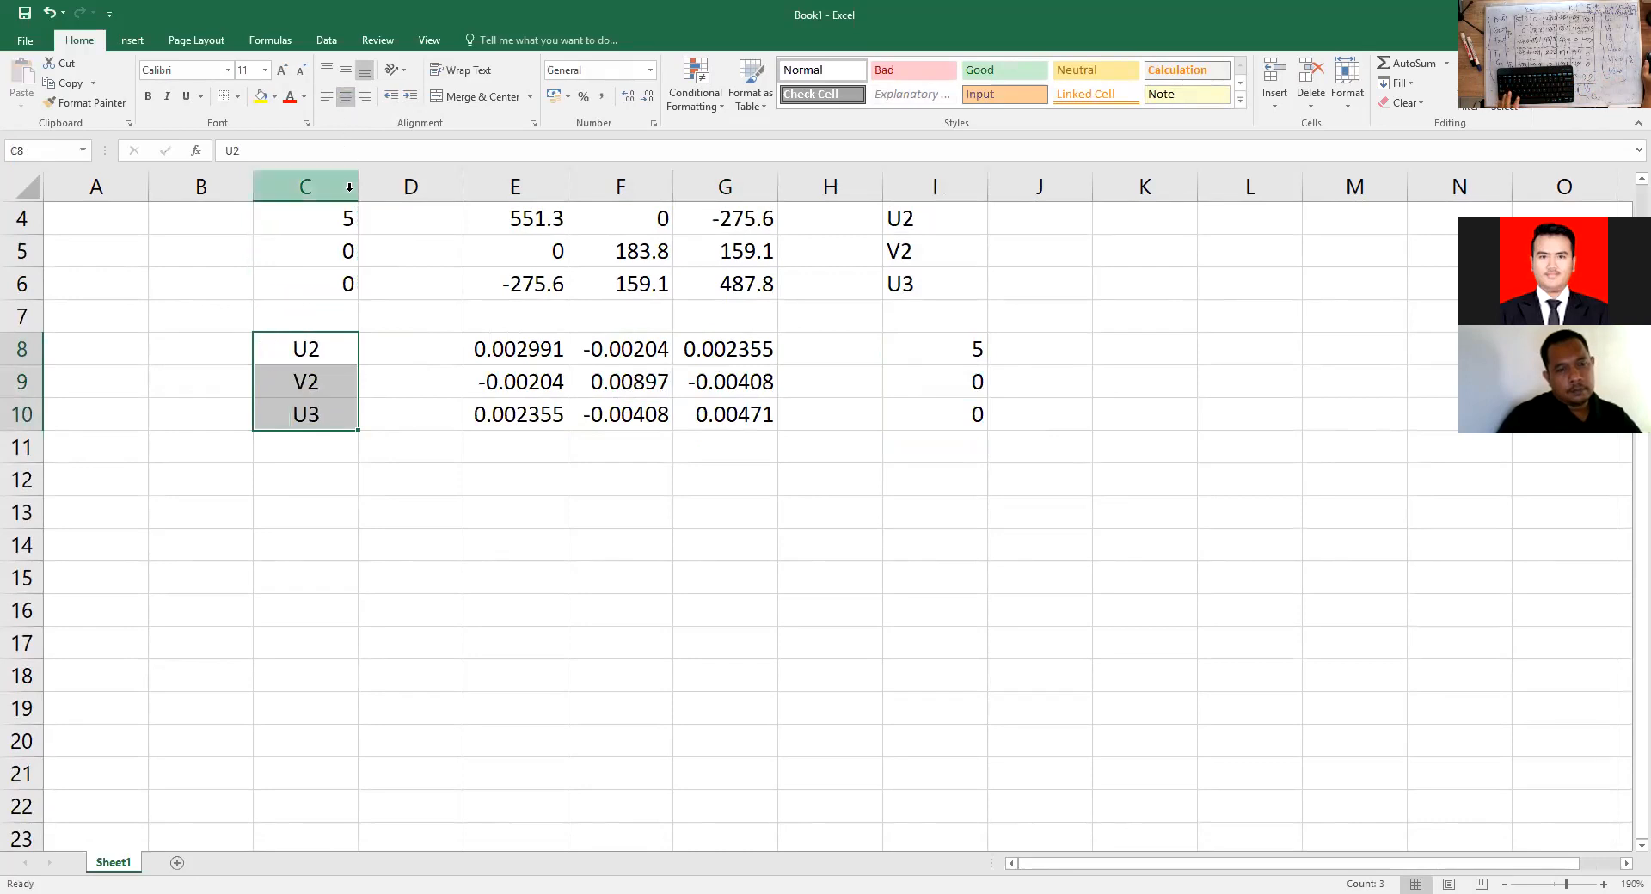
key(ctrl+c)
click(325, 475)
key(ctrl+v)
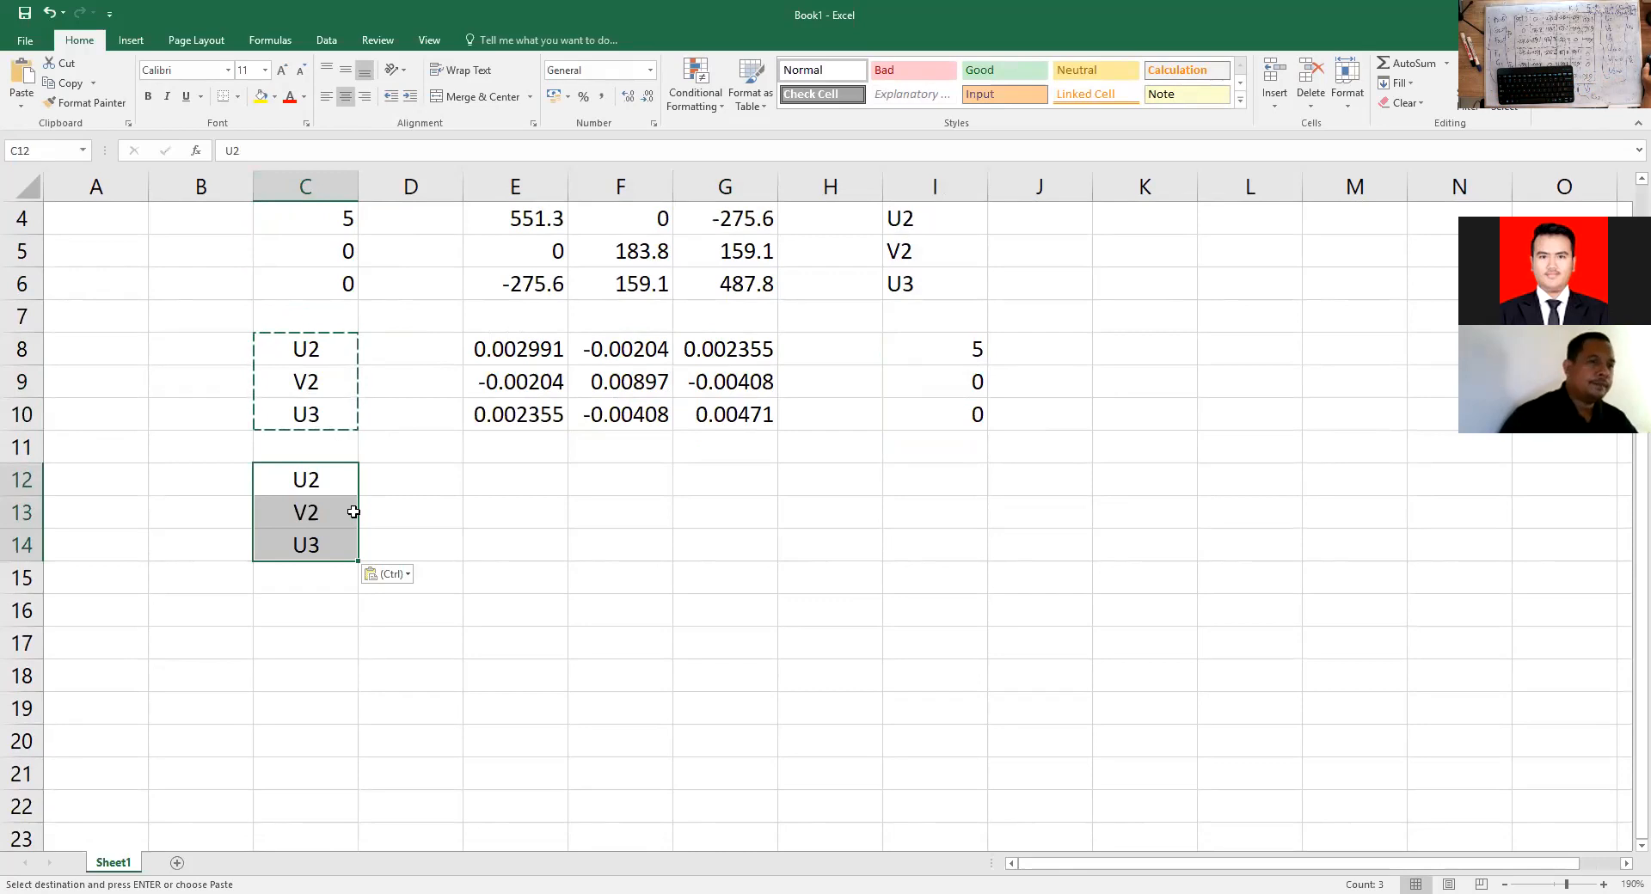
Enter the matrix product formula =MMULT(E8:G10,I8:I10) in cell E12.
click(496, 475)
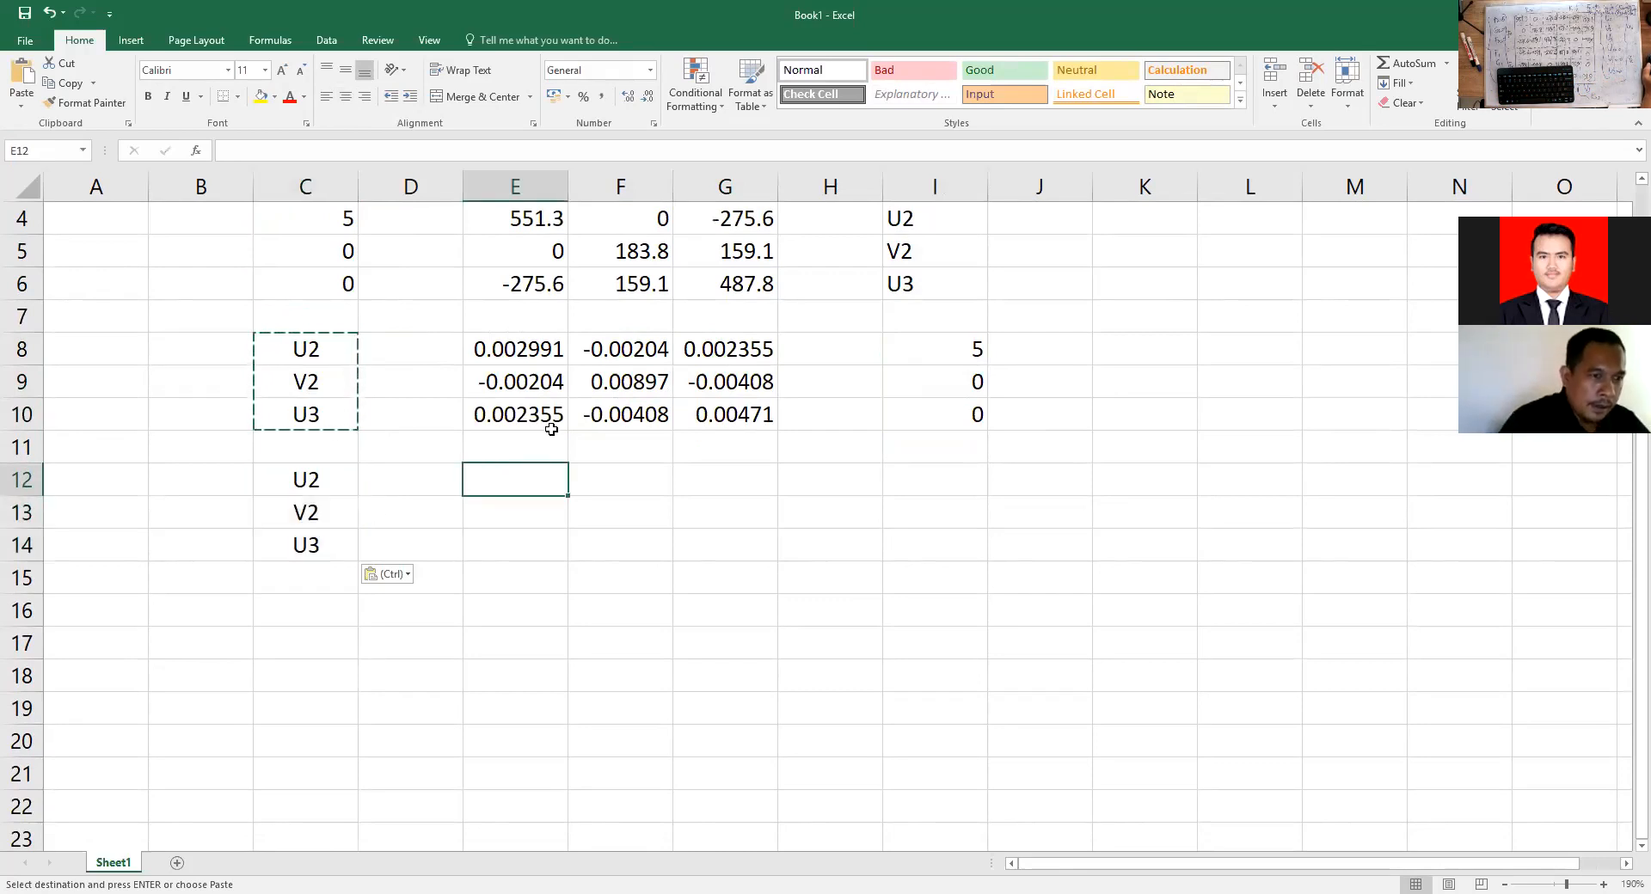
text(=)
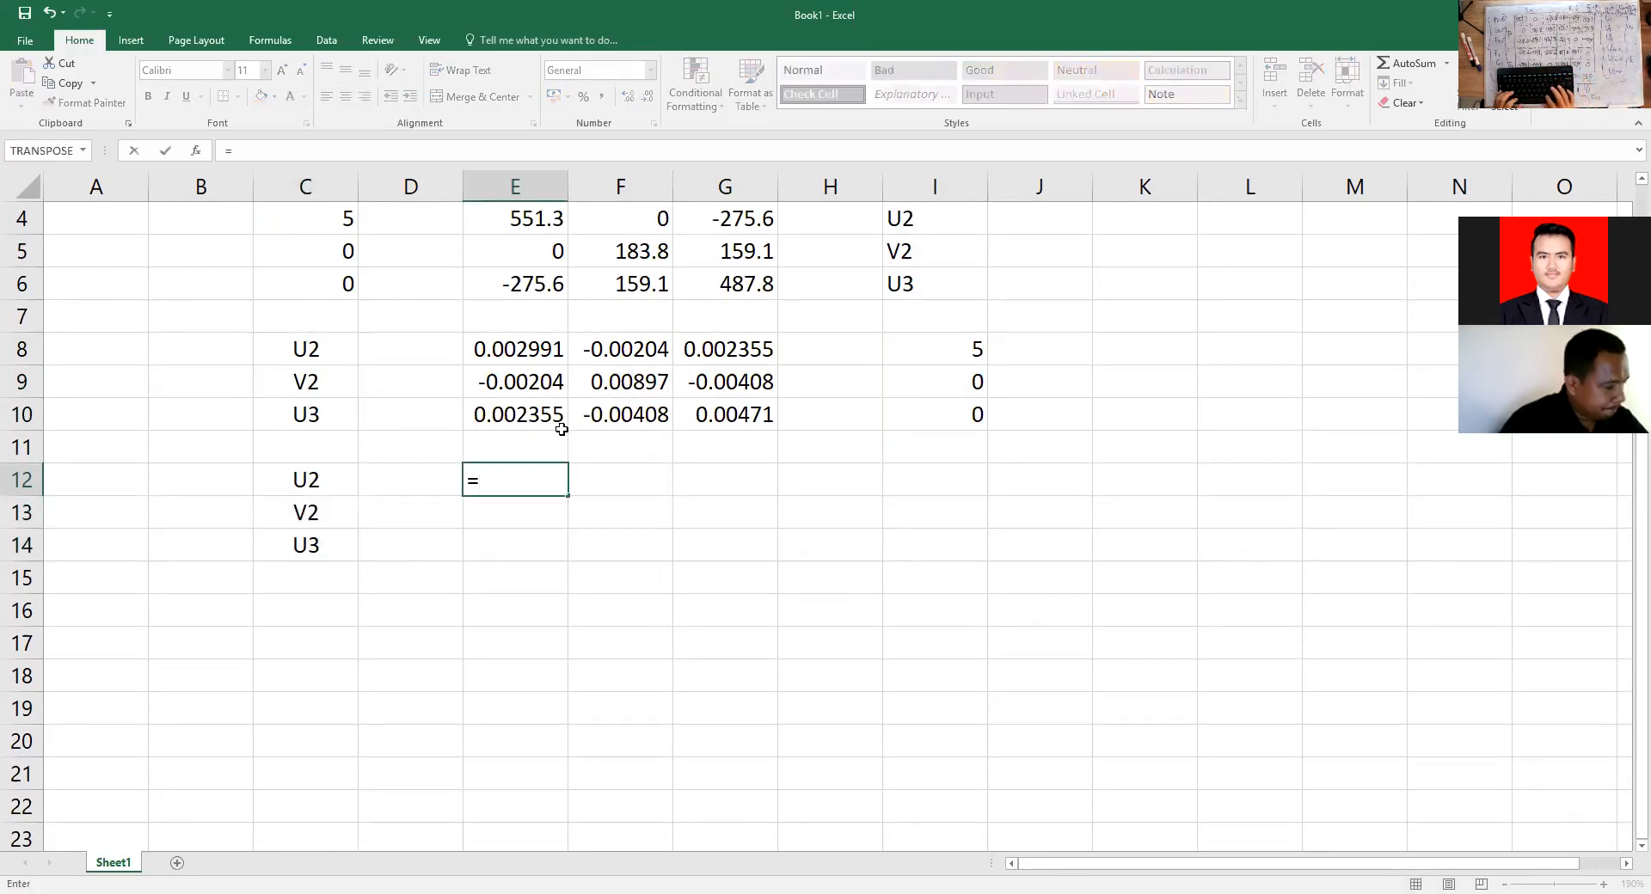
text(mmul)
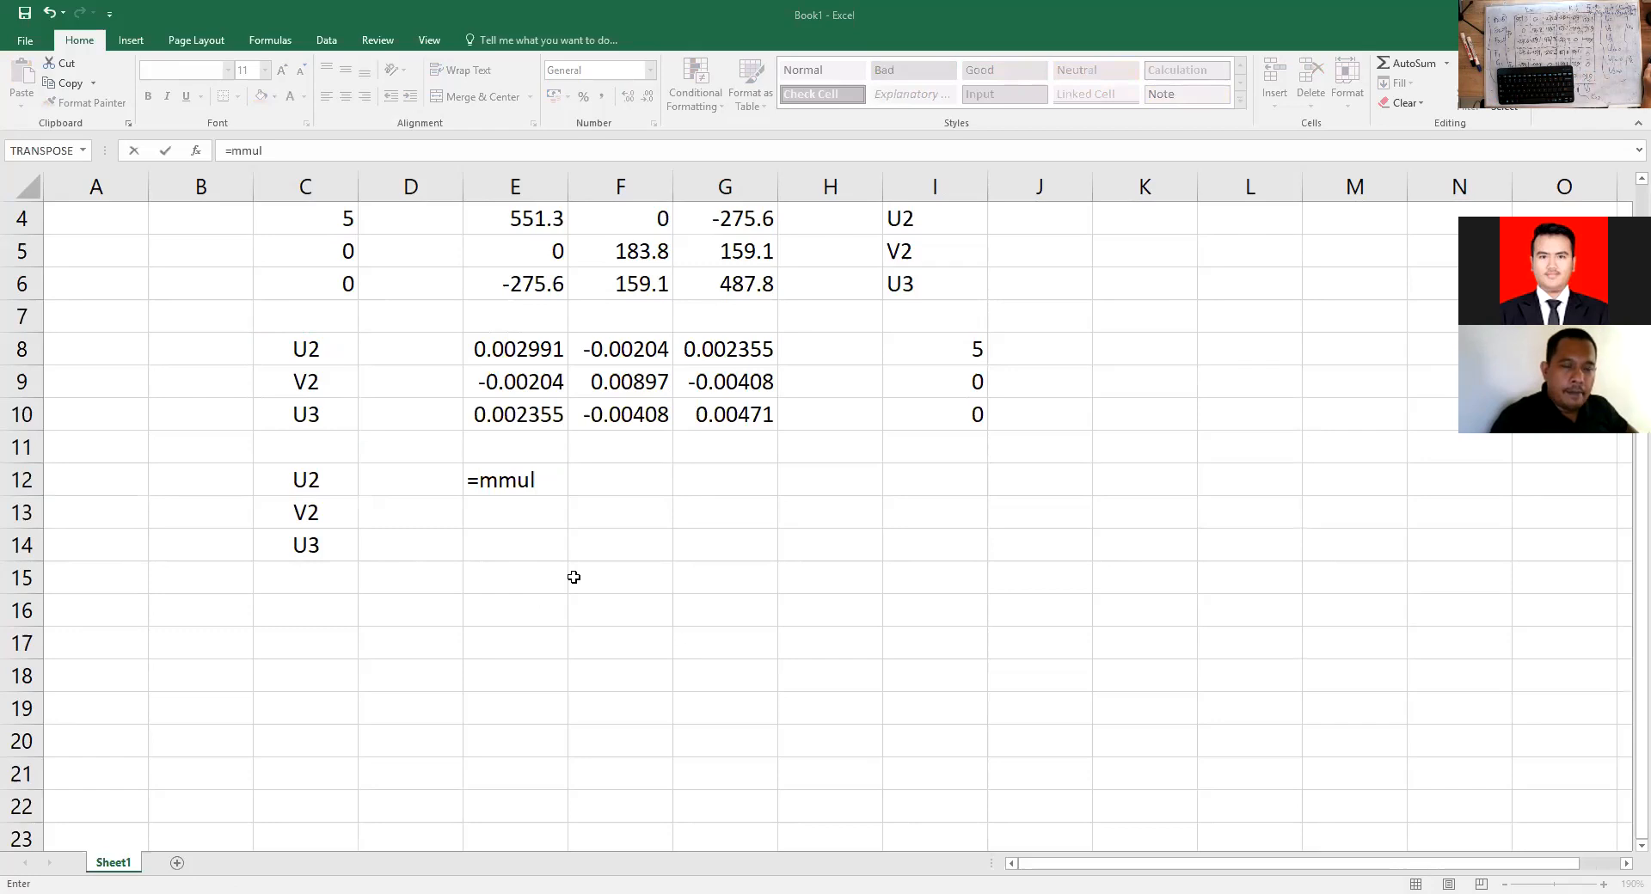
text(t)
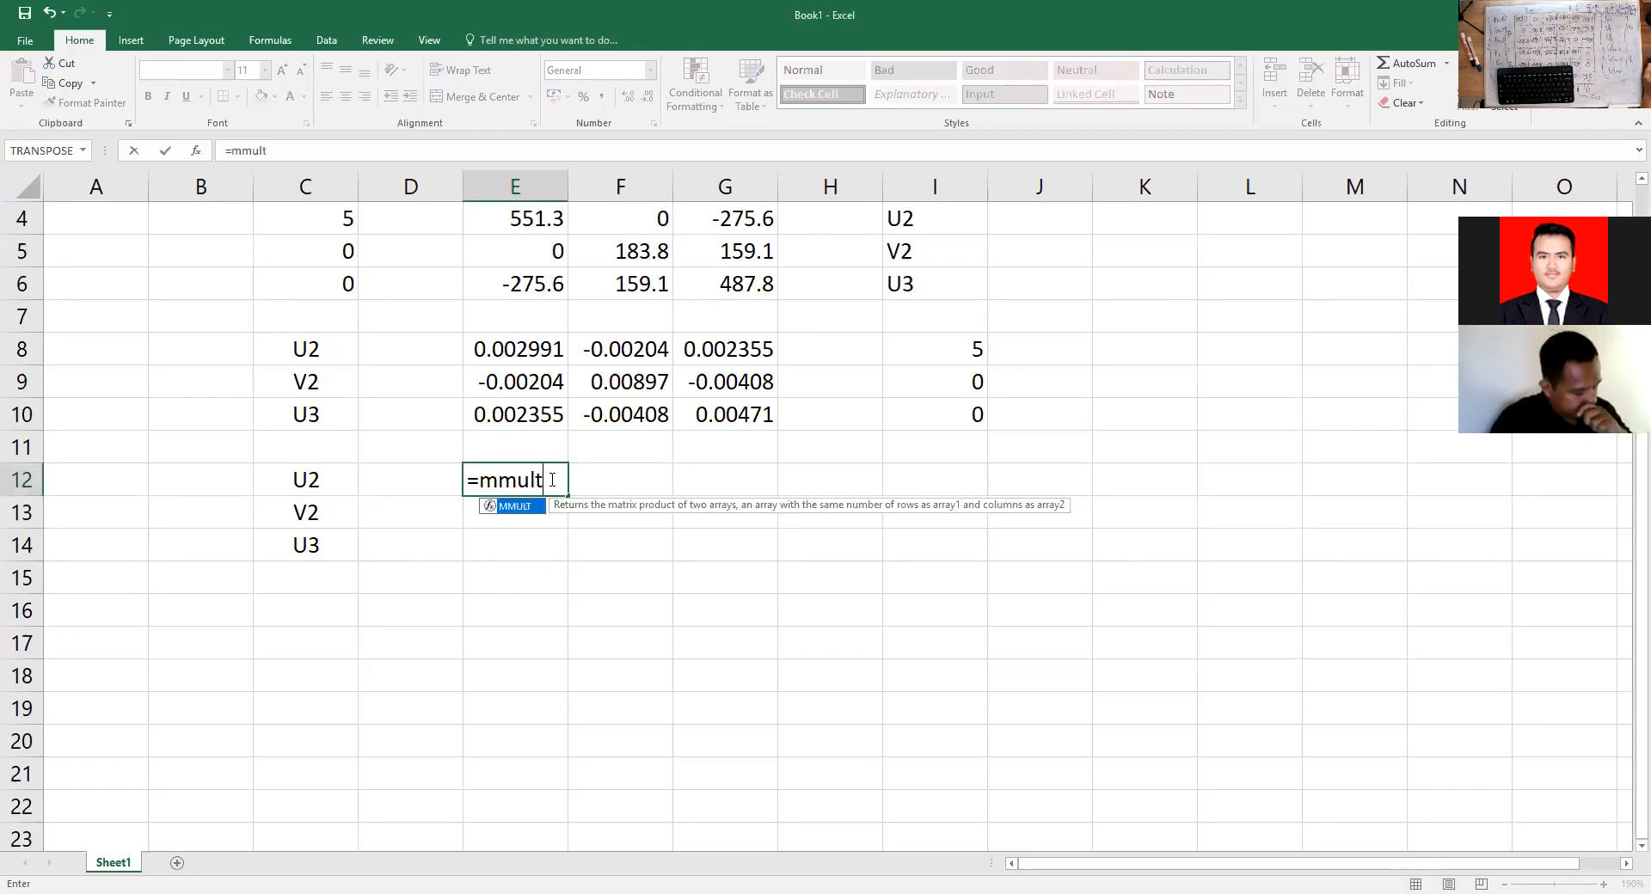
click(344, 151)
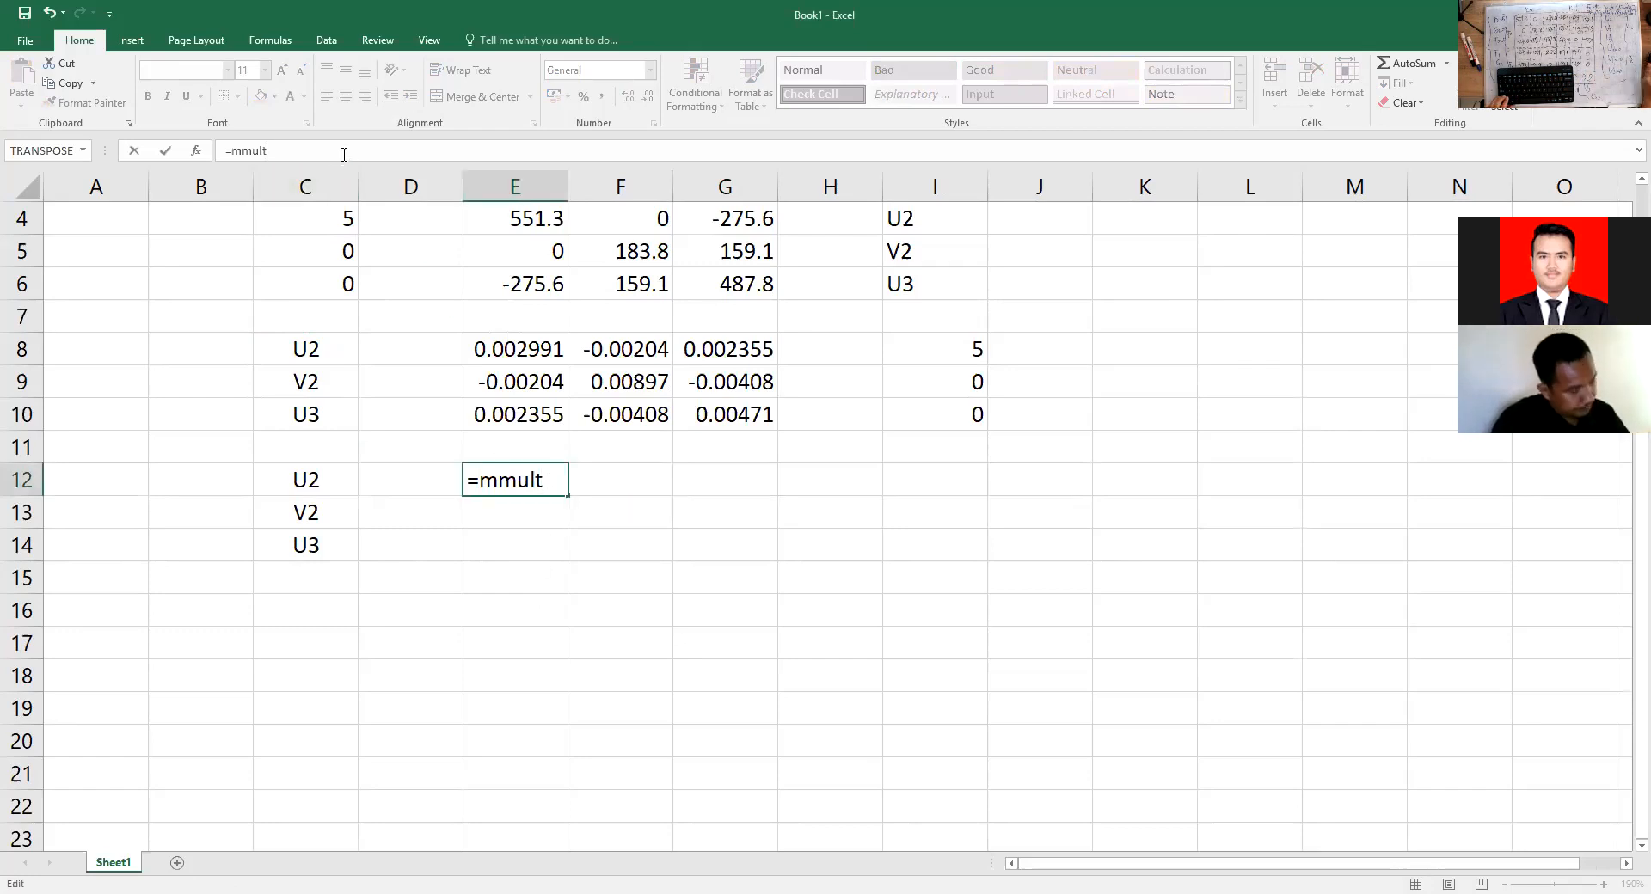
text(()
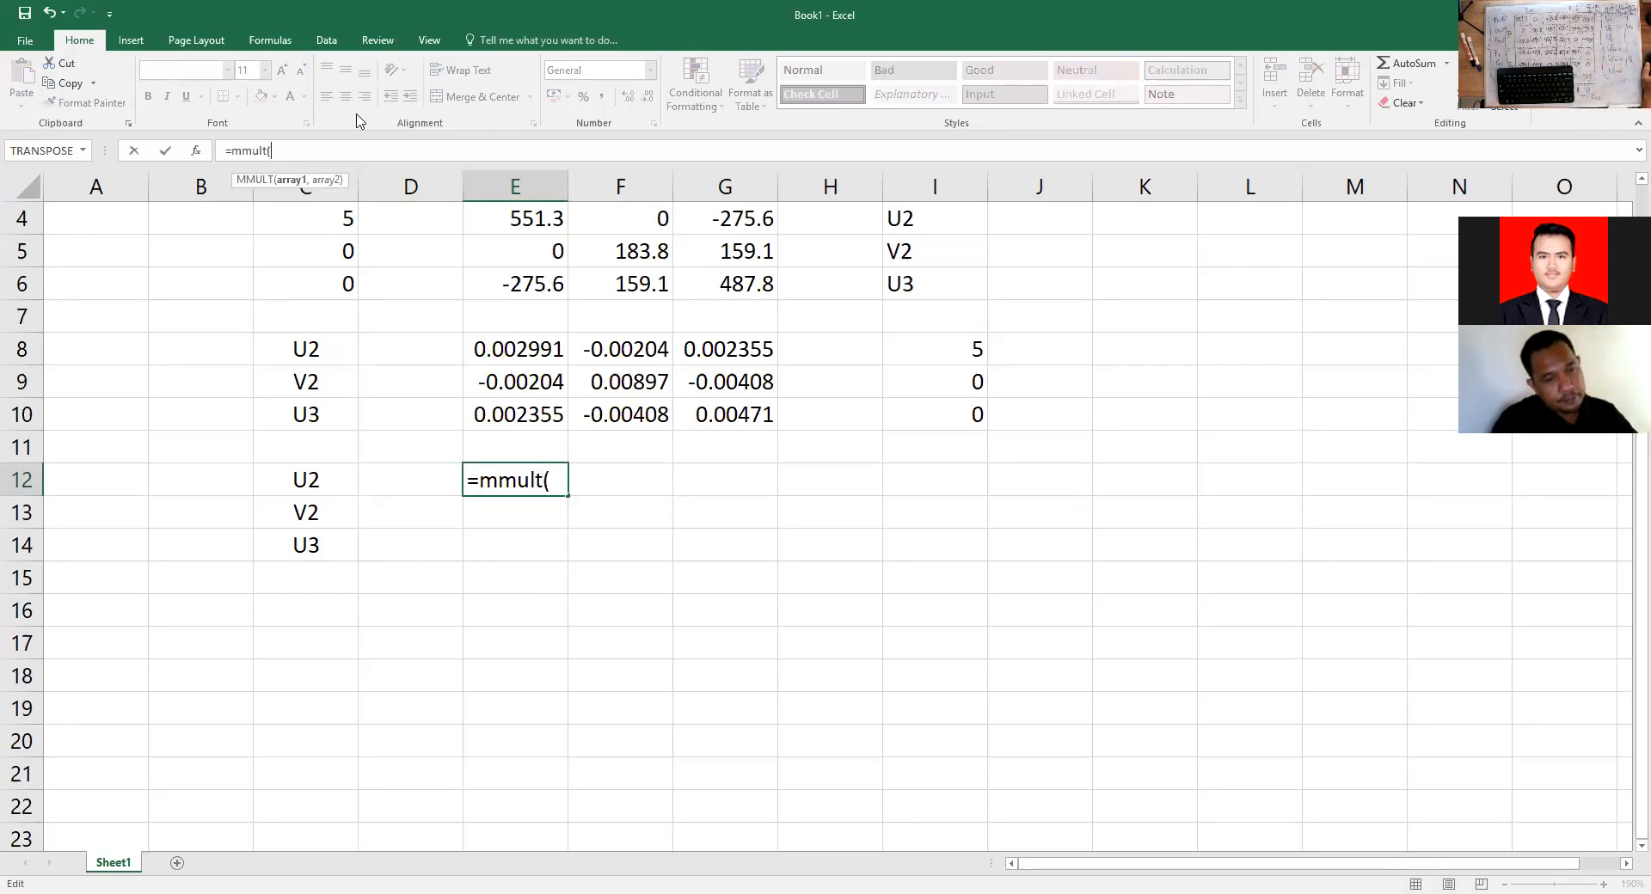
click(510, 349)
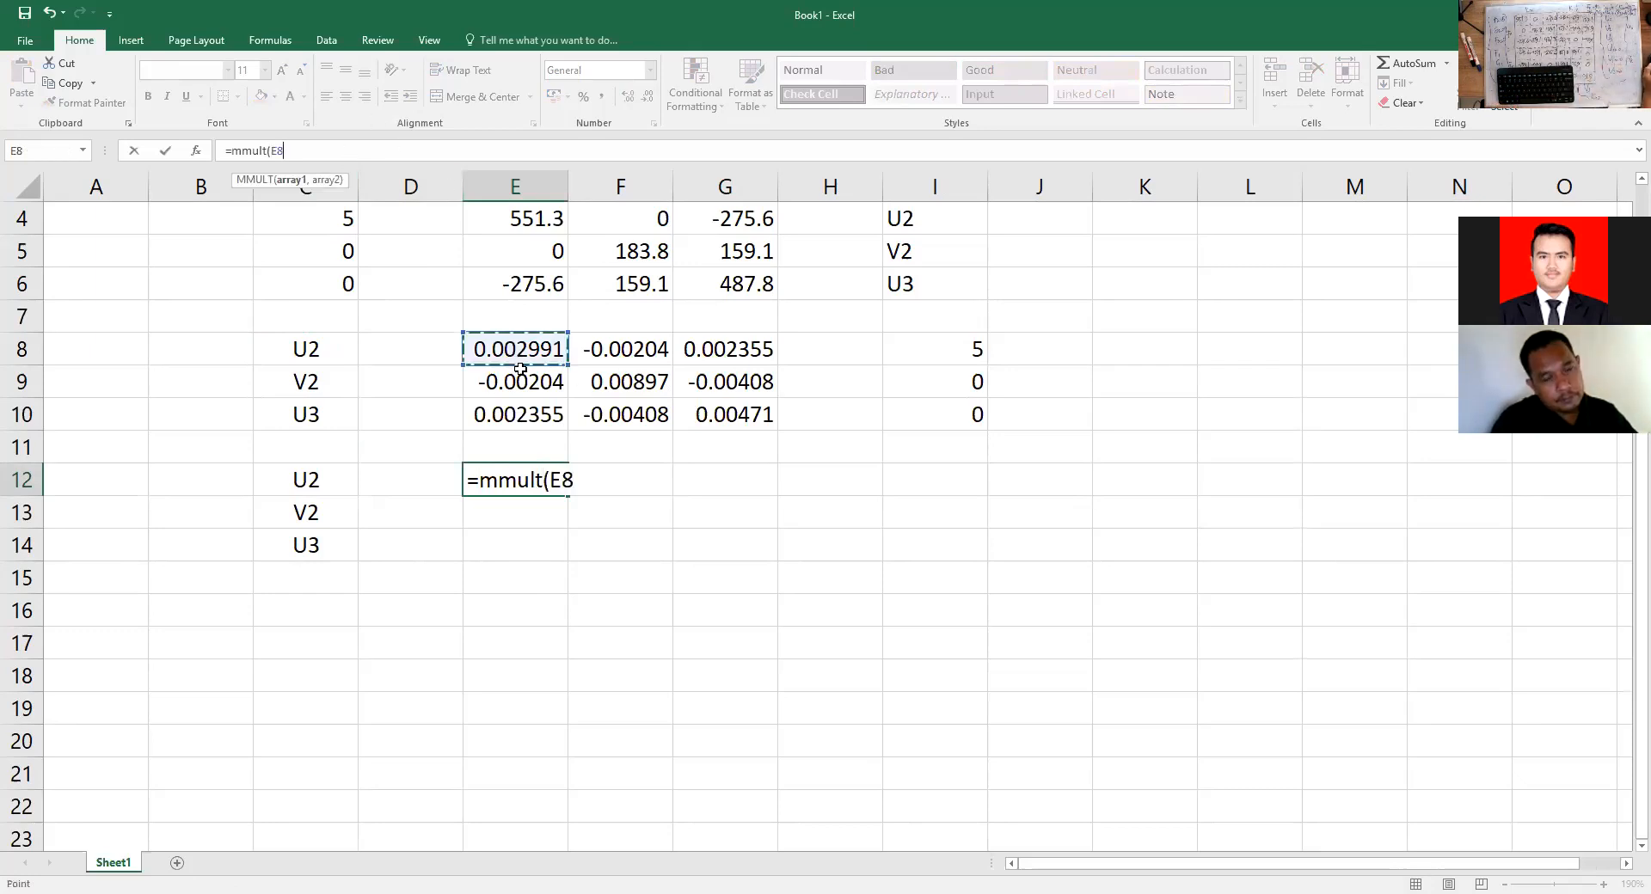
drag(520, 368, 718, 413)
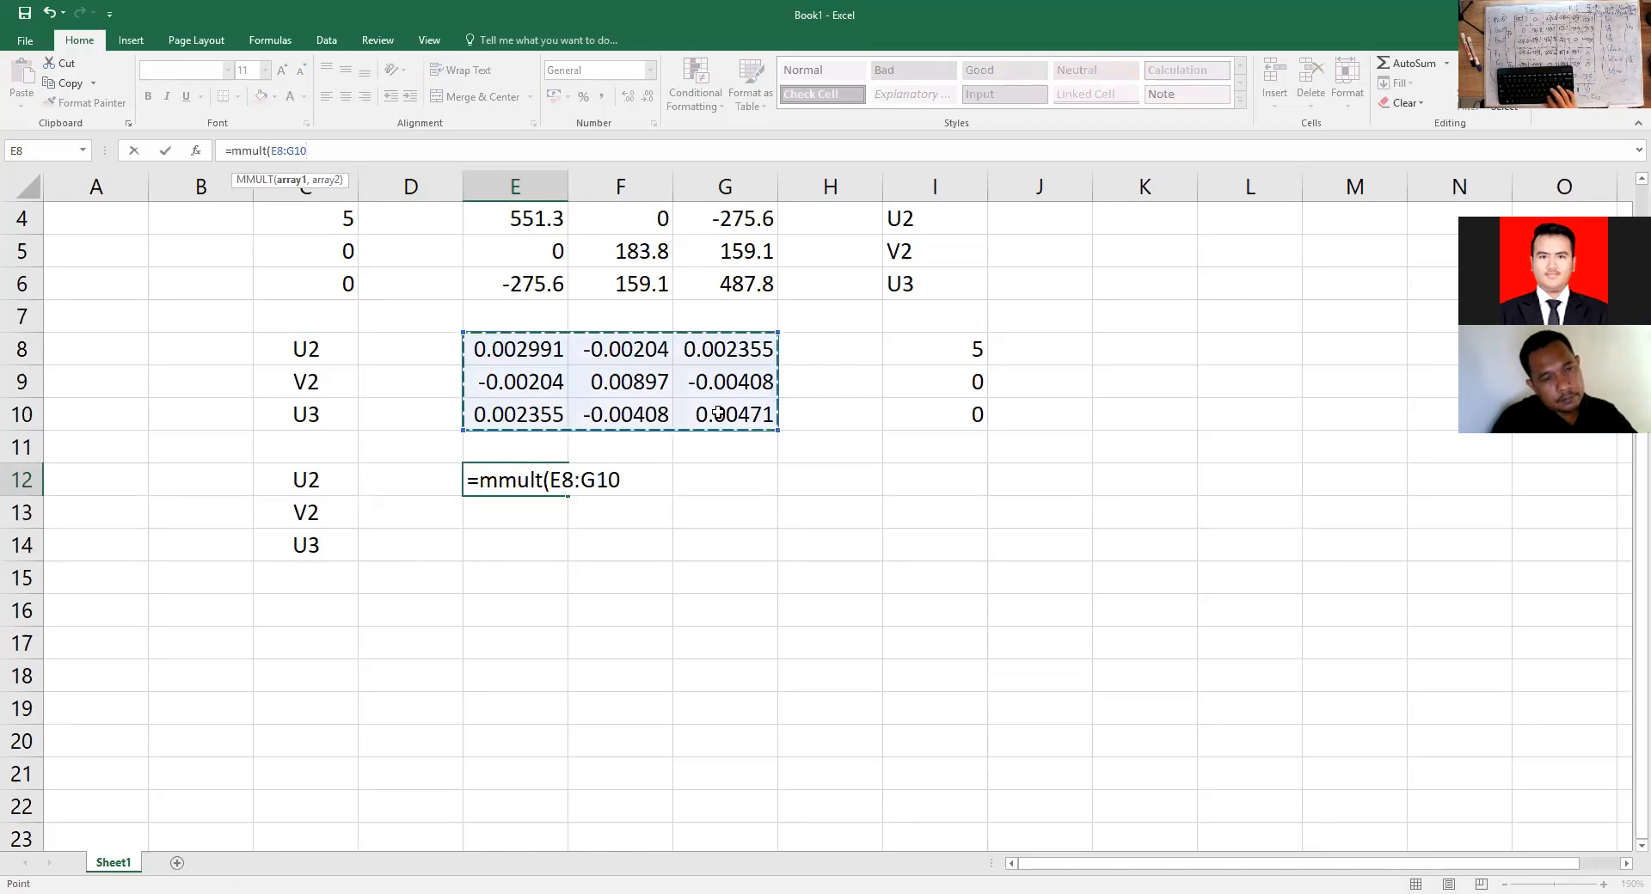
text(,)
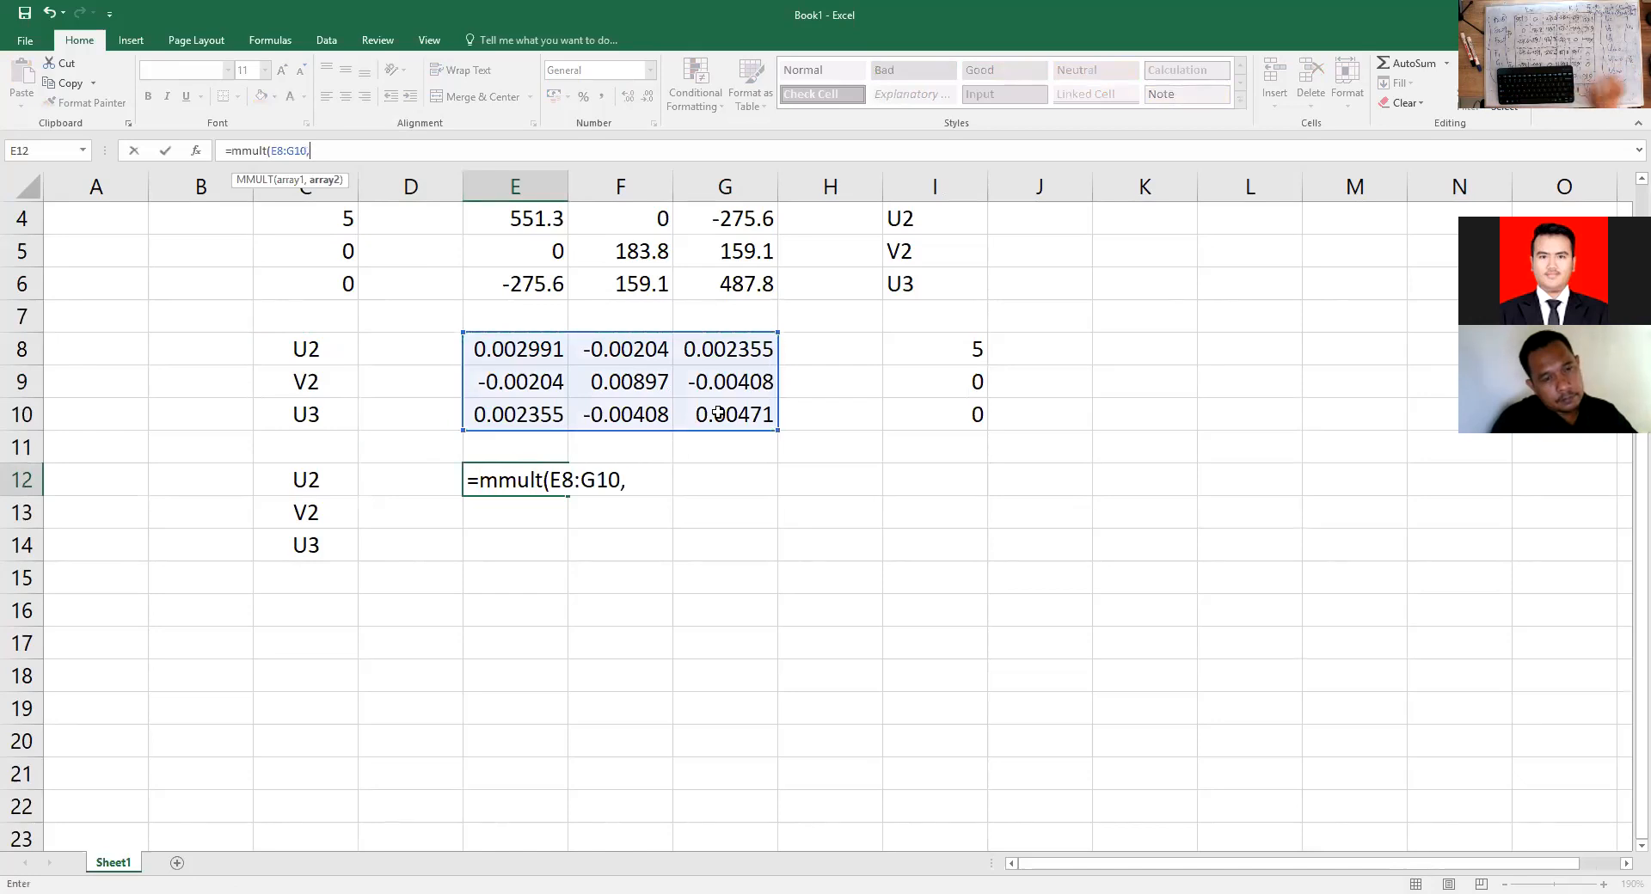
click(944, 348)
drag(945, 364, 952, 403)
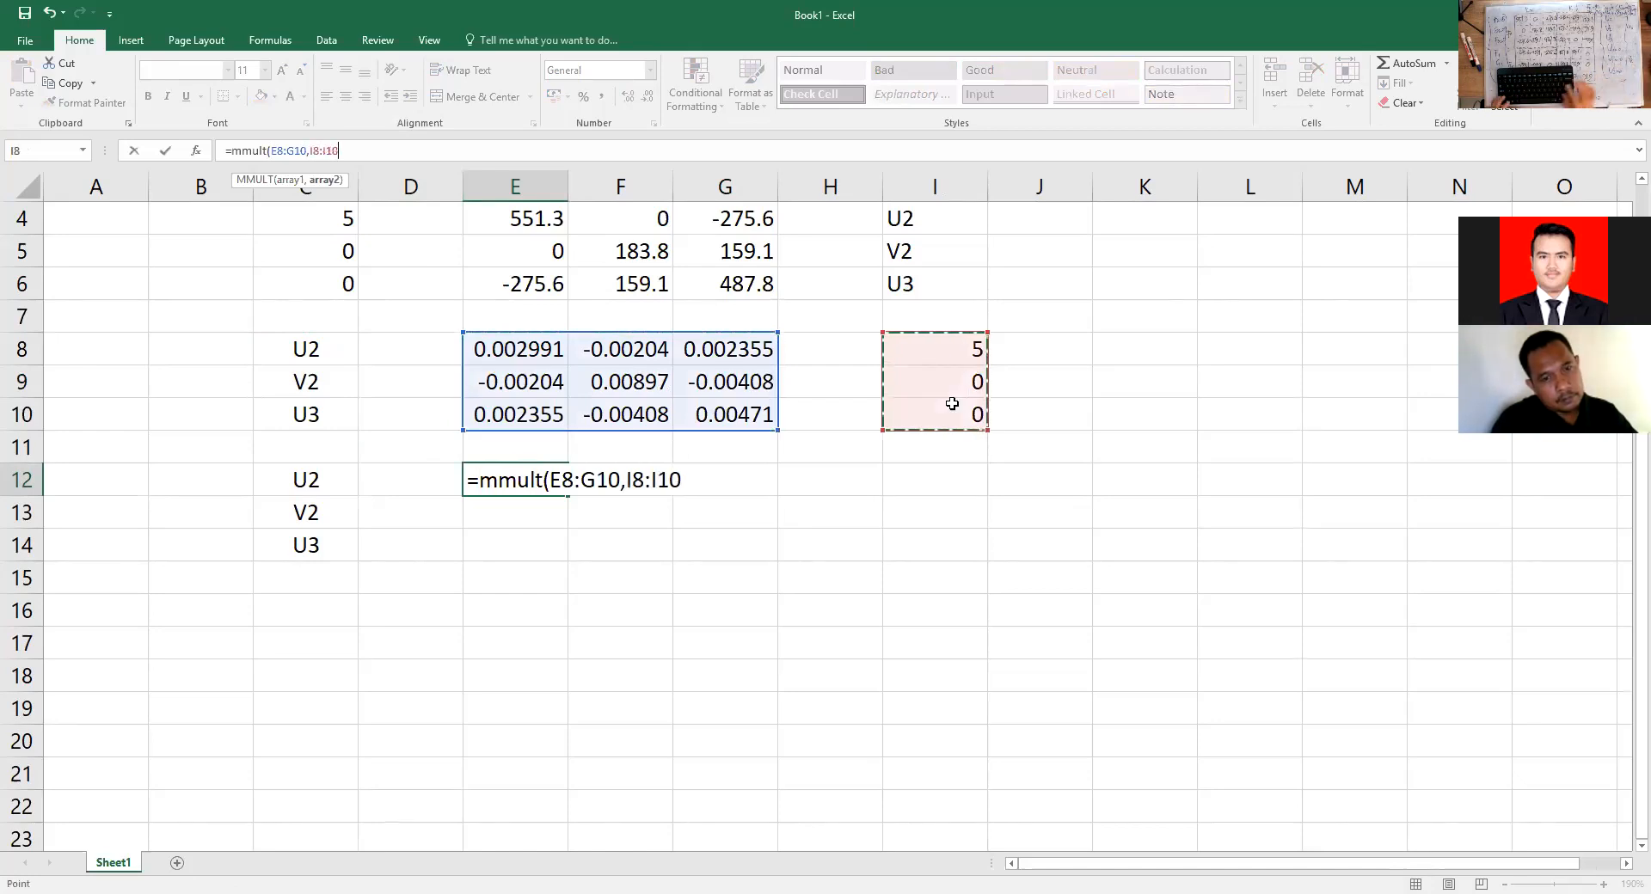
text())
key(Return)
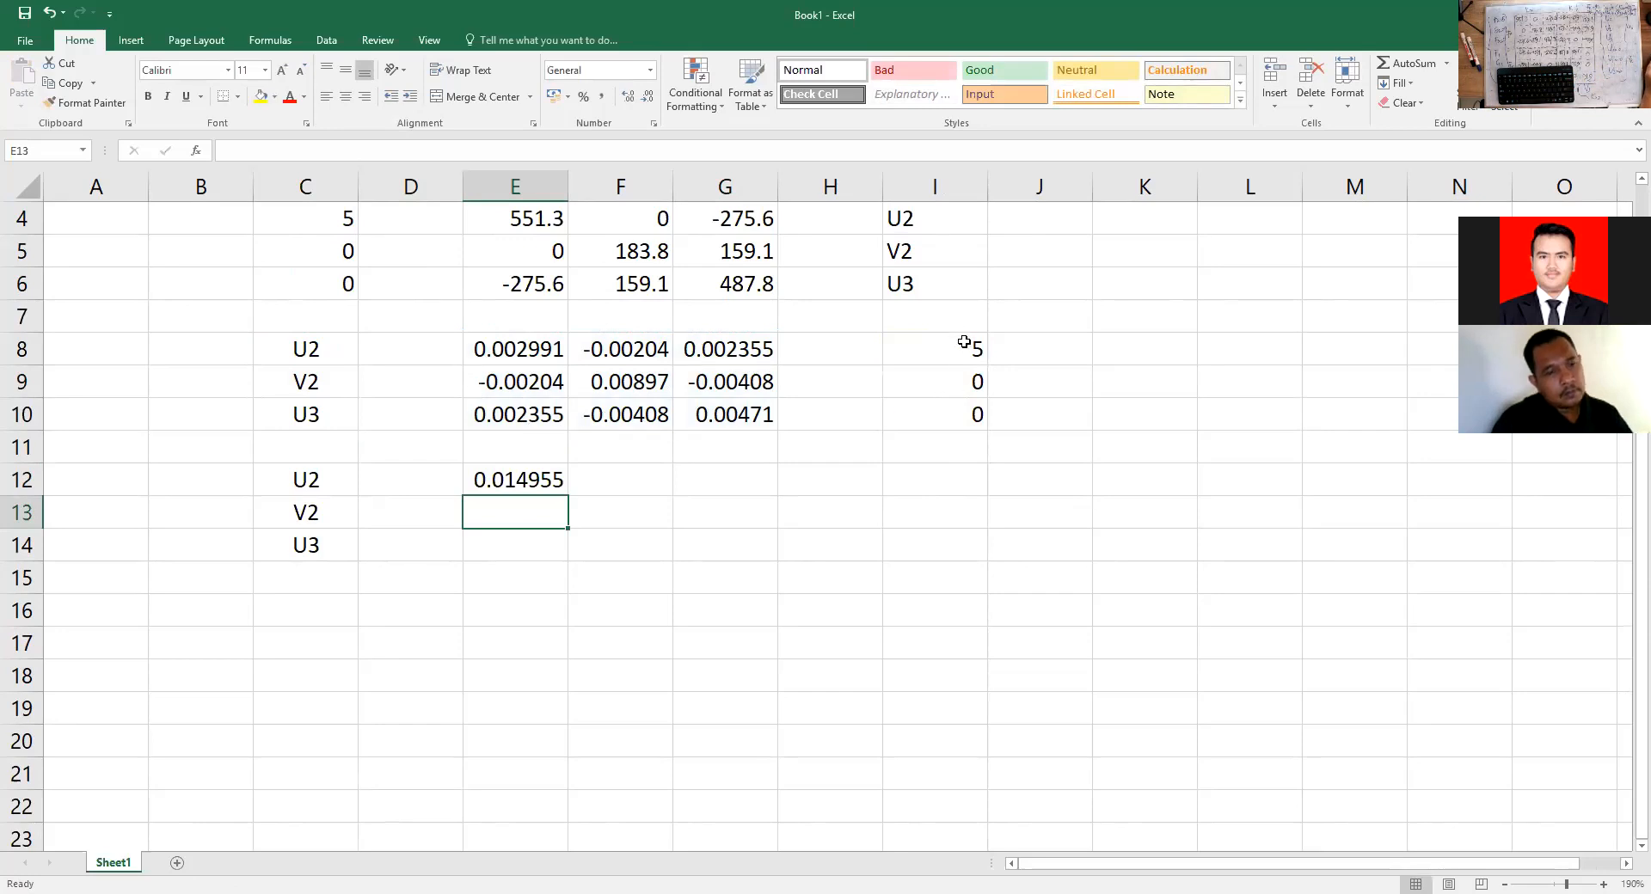
Center the load vector values in cells I8:I10.
drag(969, 343, 939, 412)
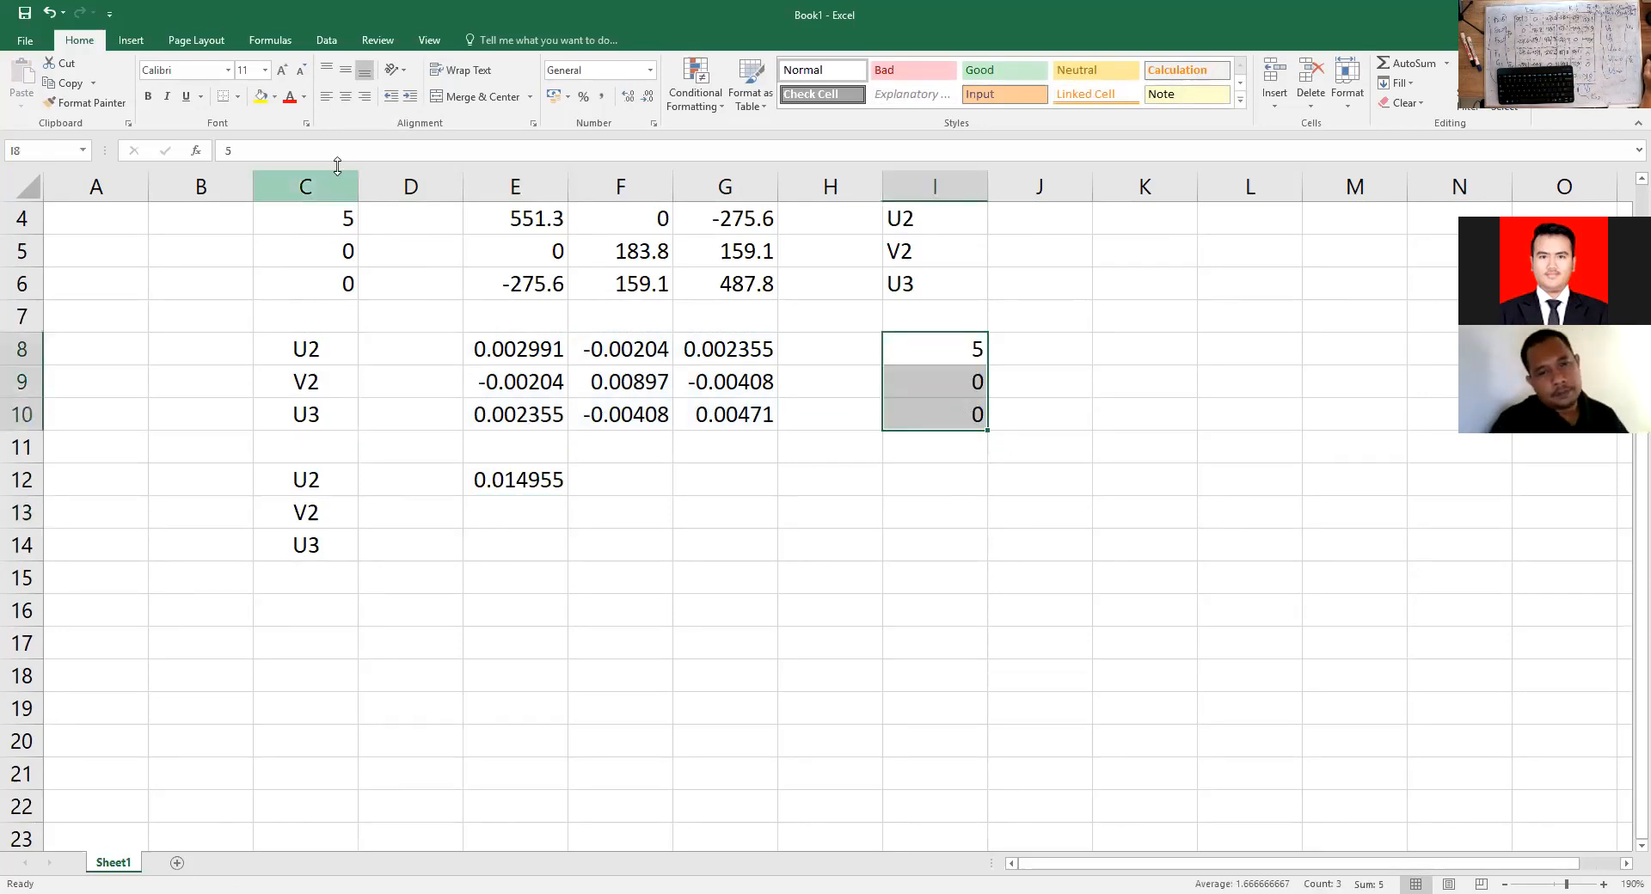
click(344, 97)
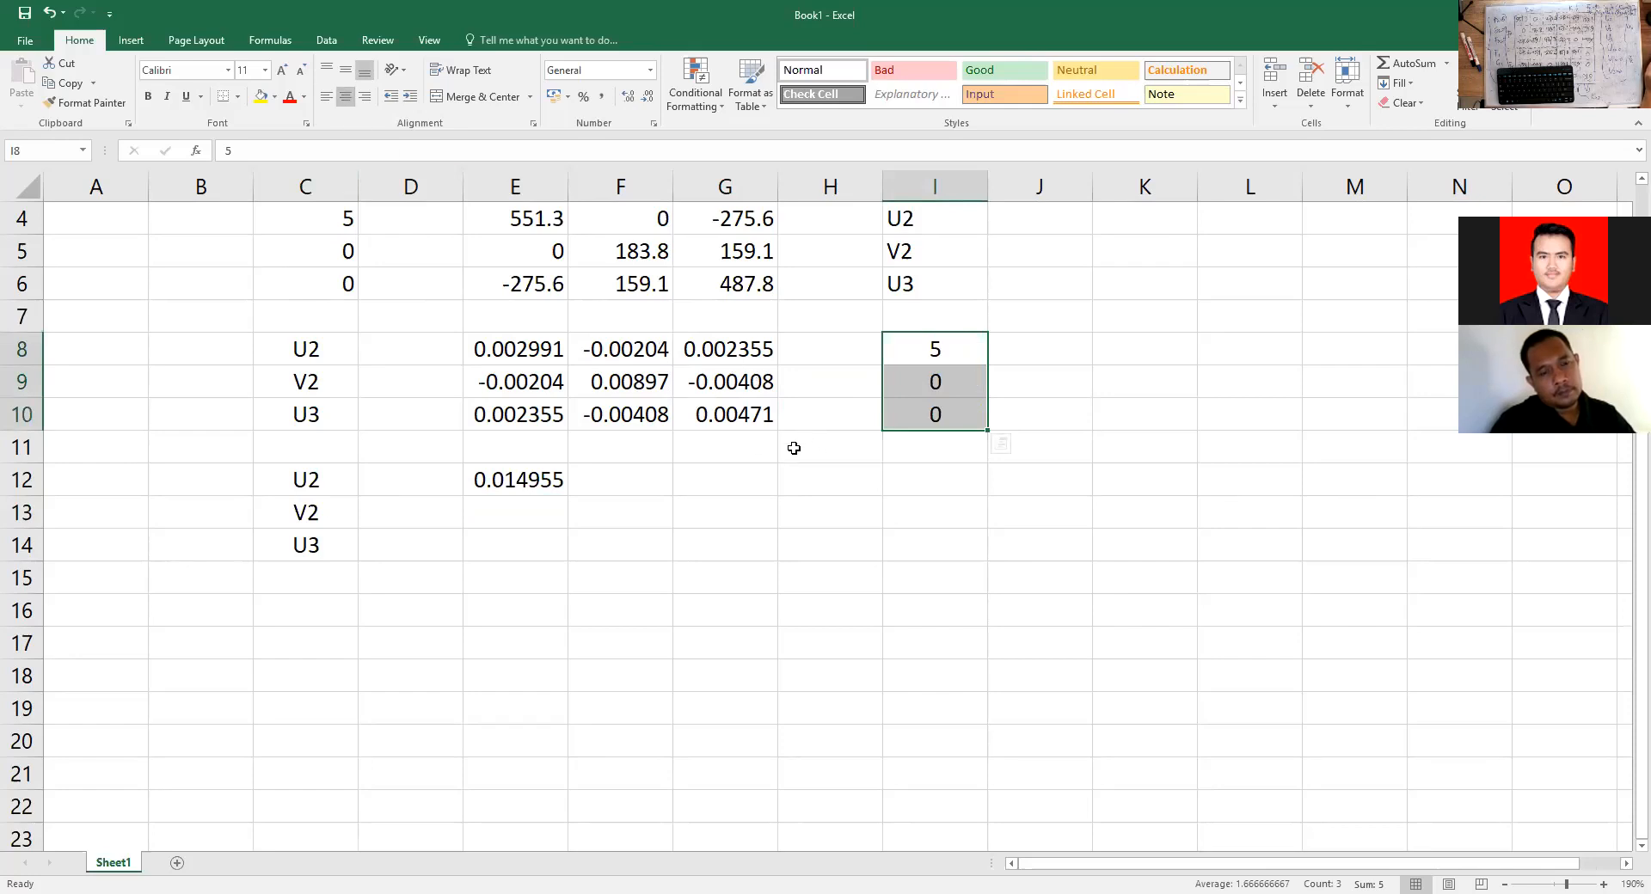
Convert the MMULT formula in E12 into an array formula filling cells E12:E14, using E8:G10 and I8:I10.
click(604, 499)
click(570, 538)
click(528, 481)
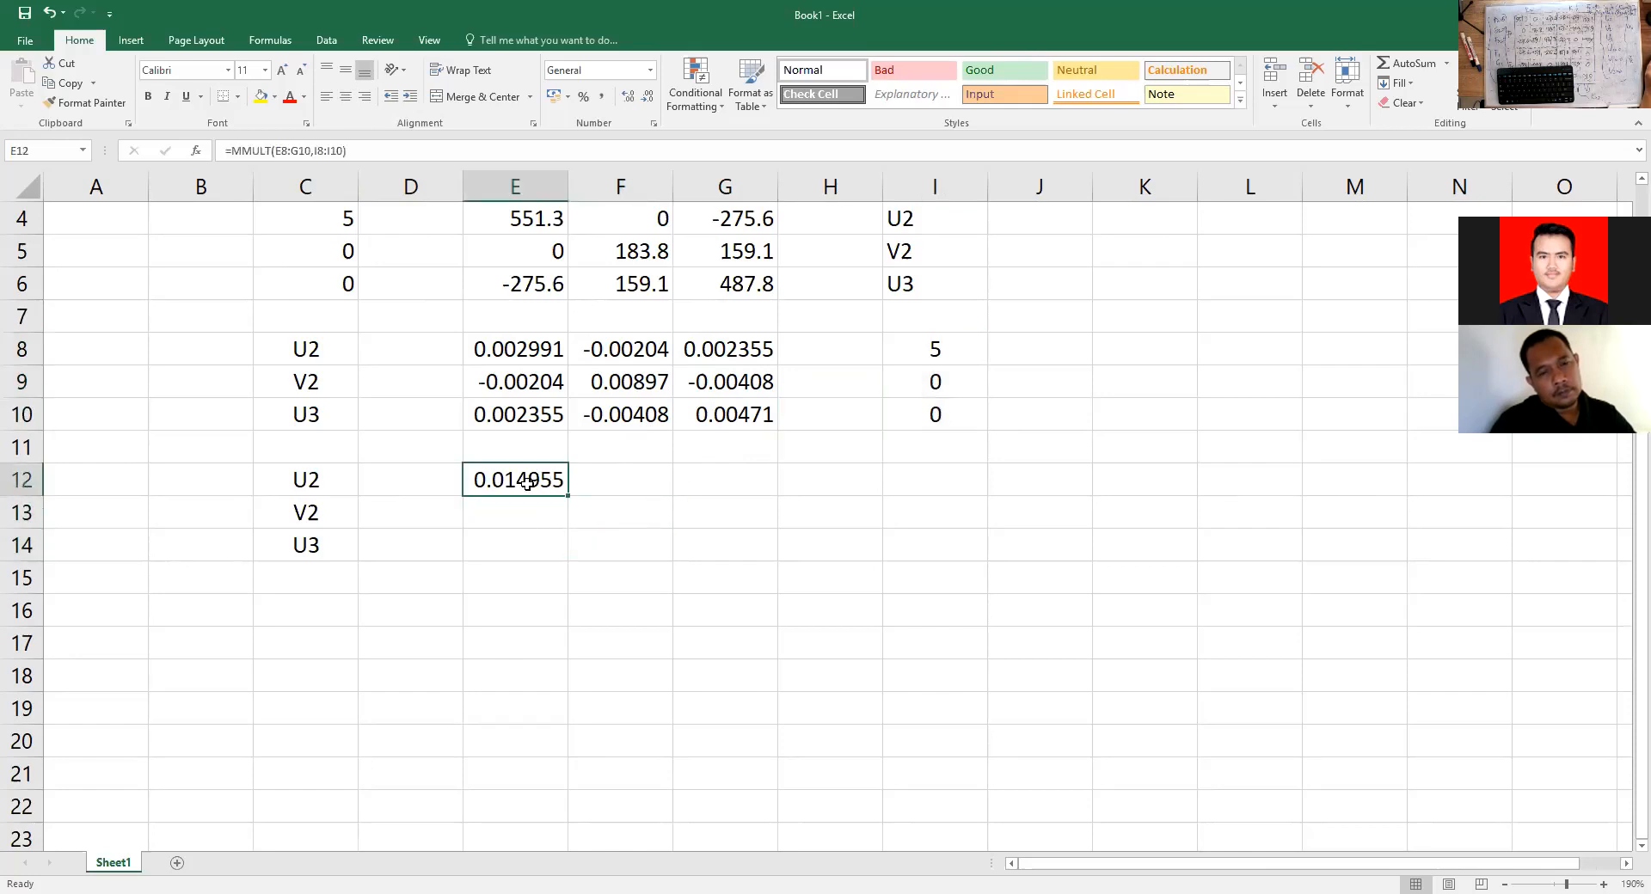
drag(526, 479, 526, 550)
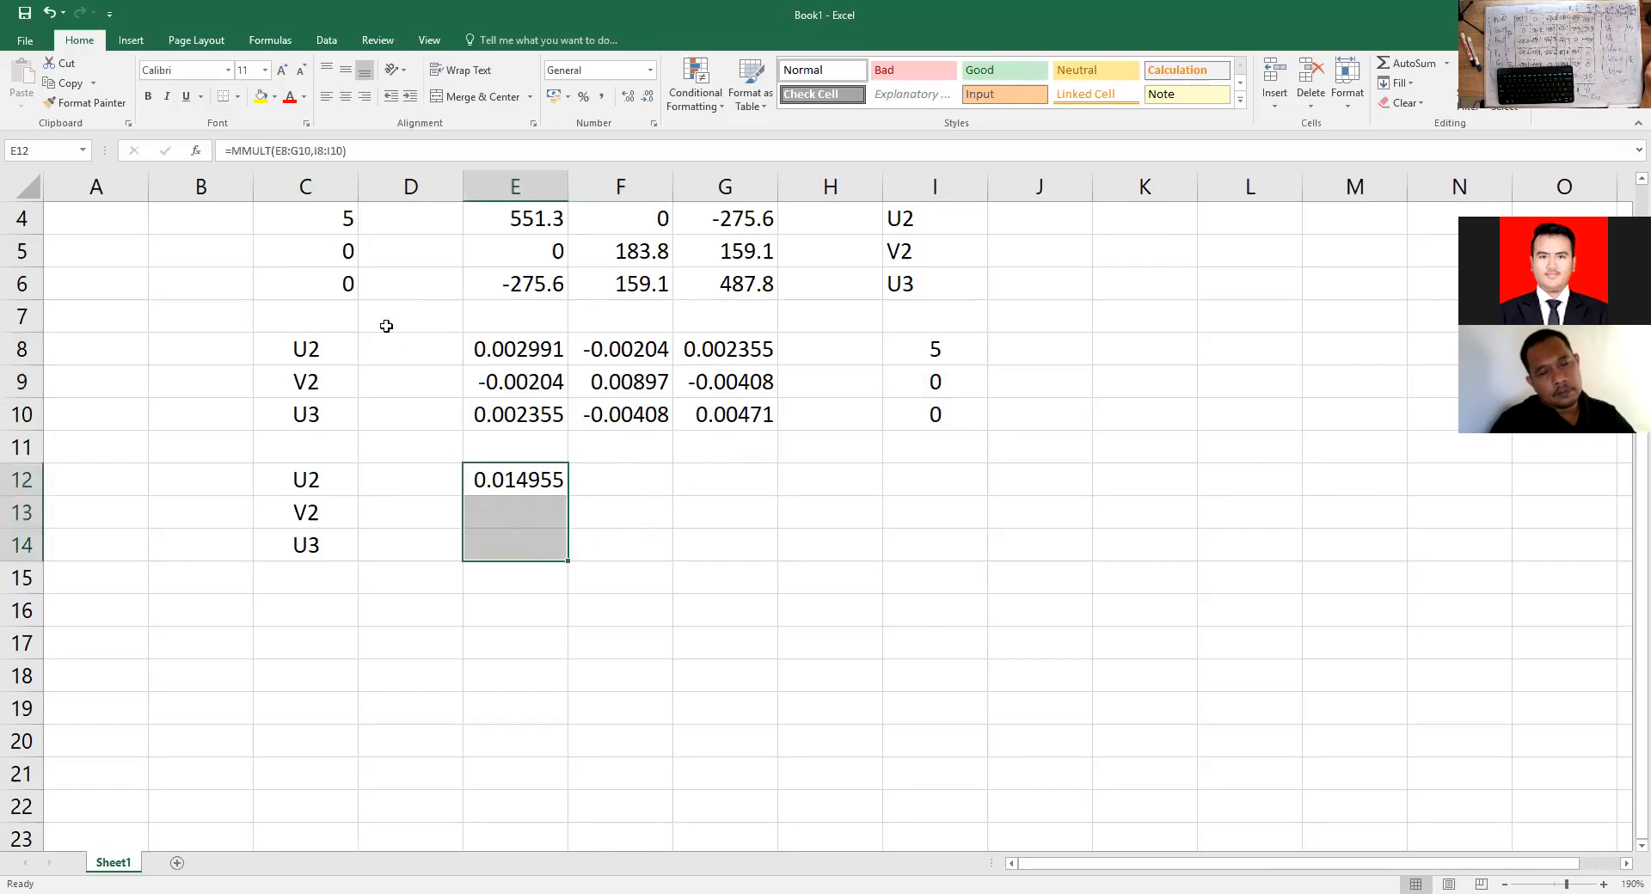
click(284, 155)
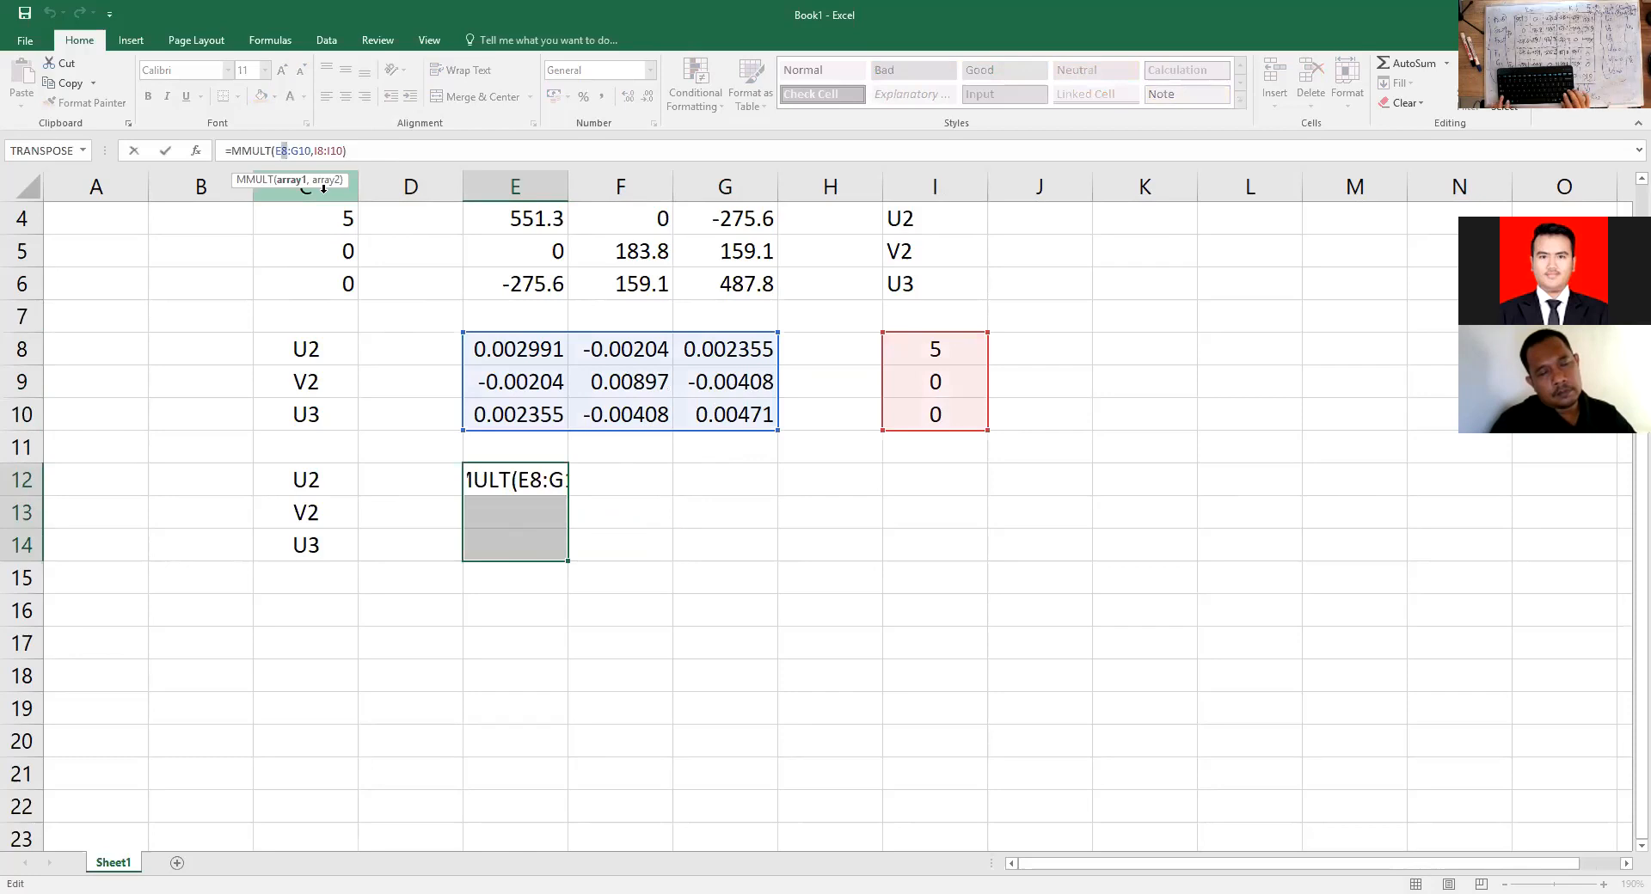
key(ctrl+shift+Return)
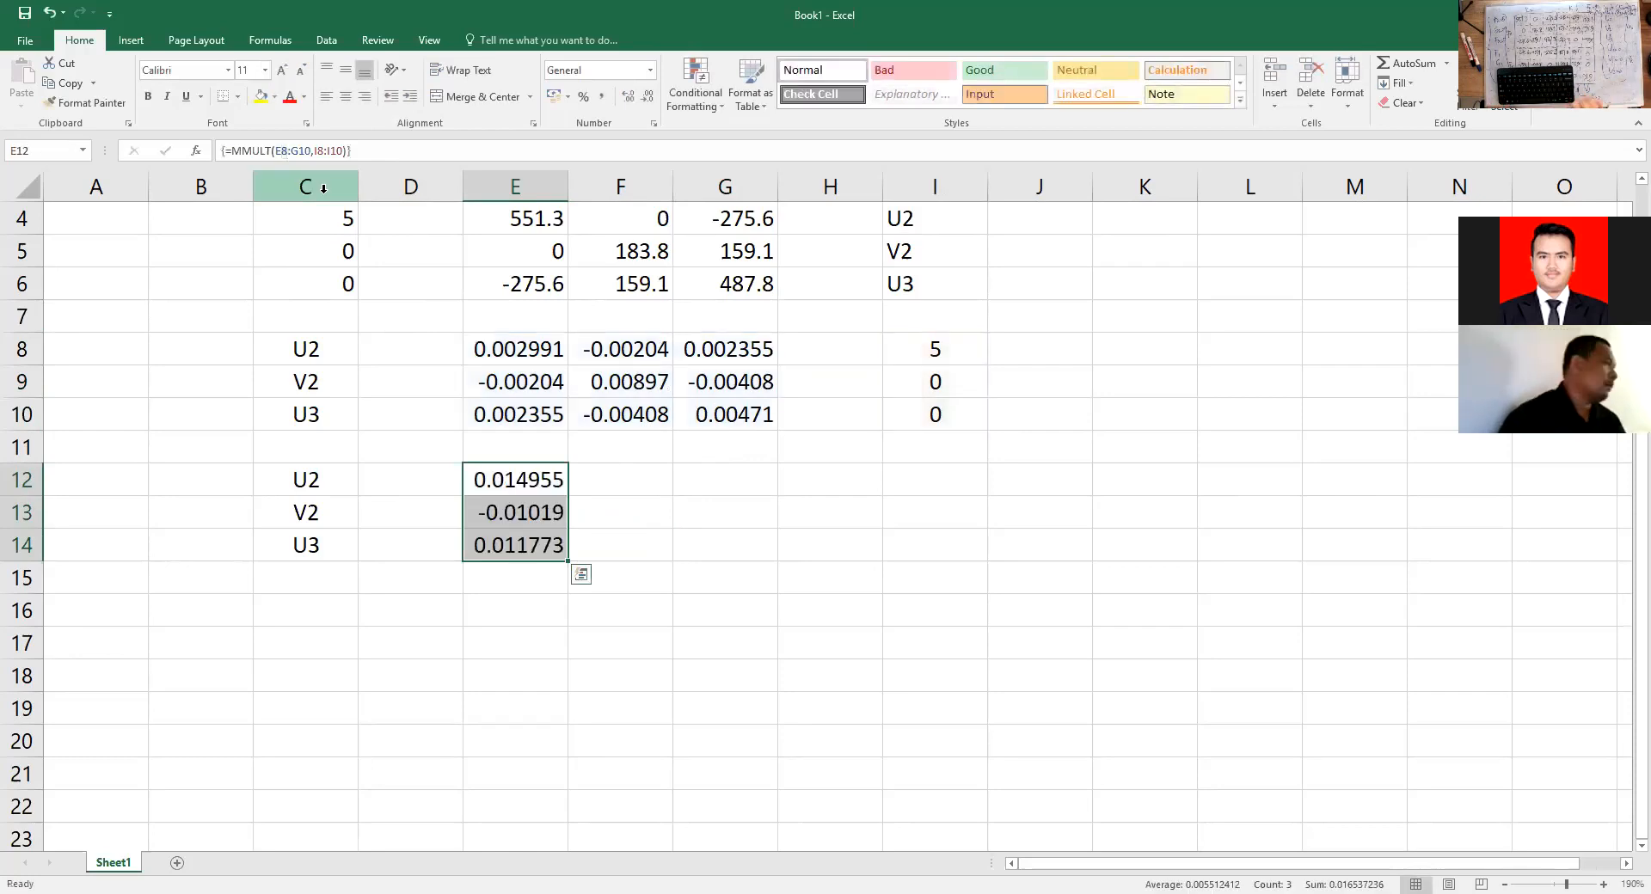
click(636, 490)
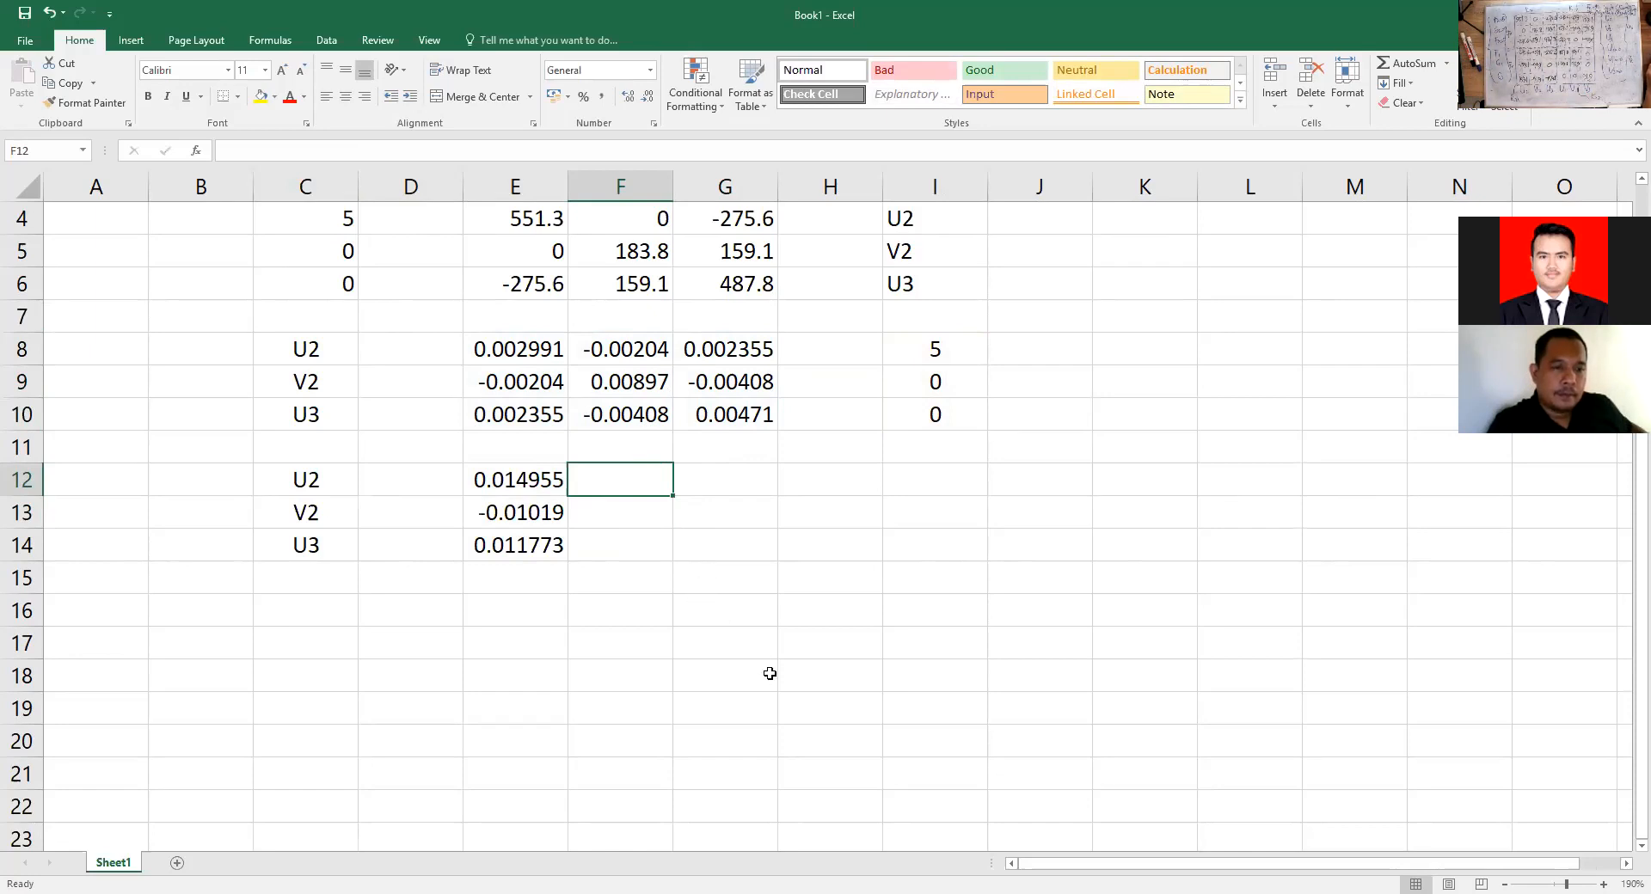
Enter the unit cm in cell F12 beside the U2 displacement.
key(alt+Tab)
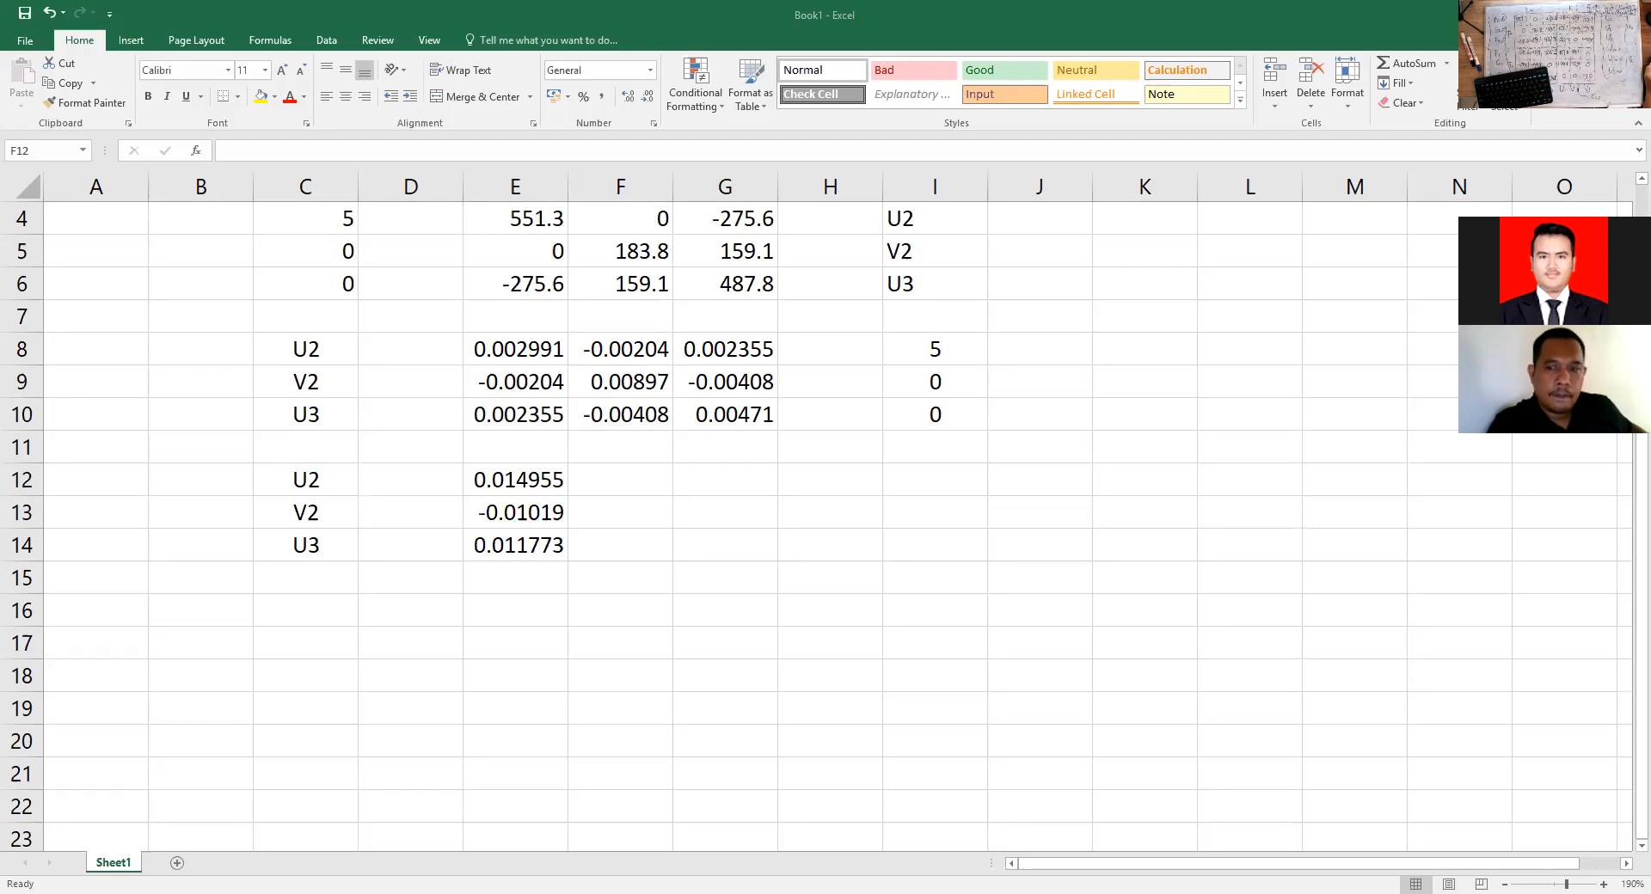
click(687, 477)
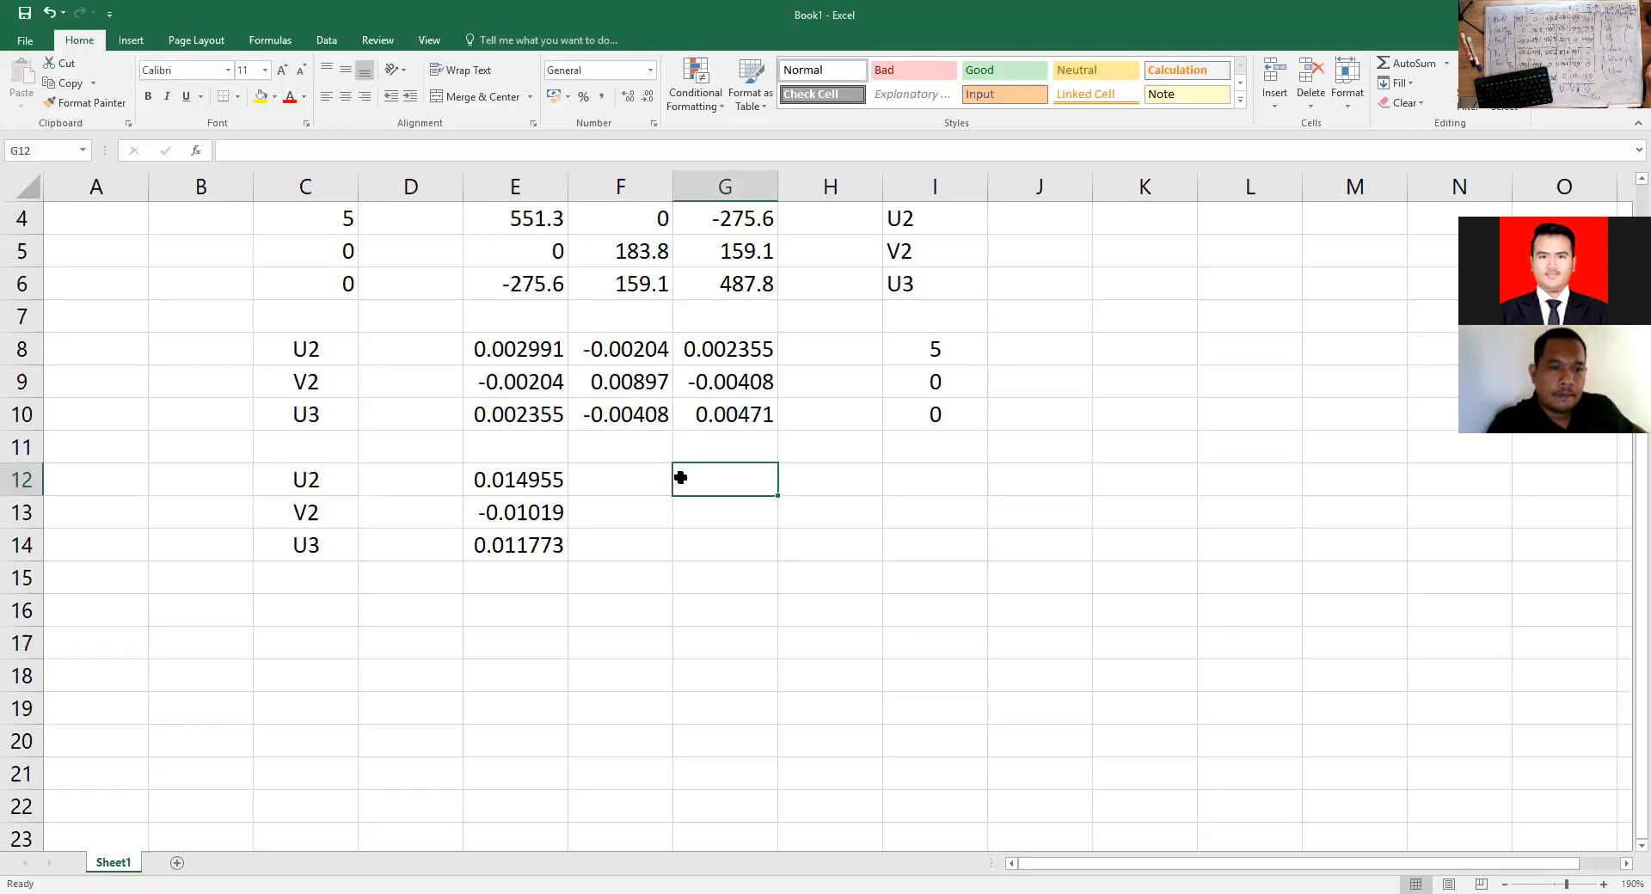
click(631, 476)
text(cm)
key(Return)
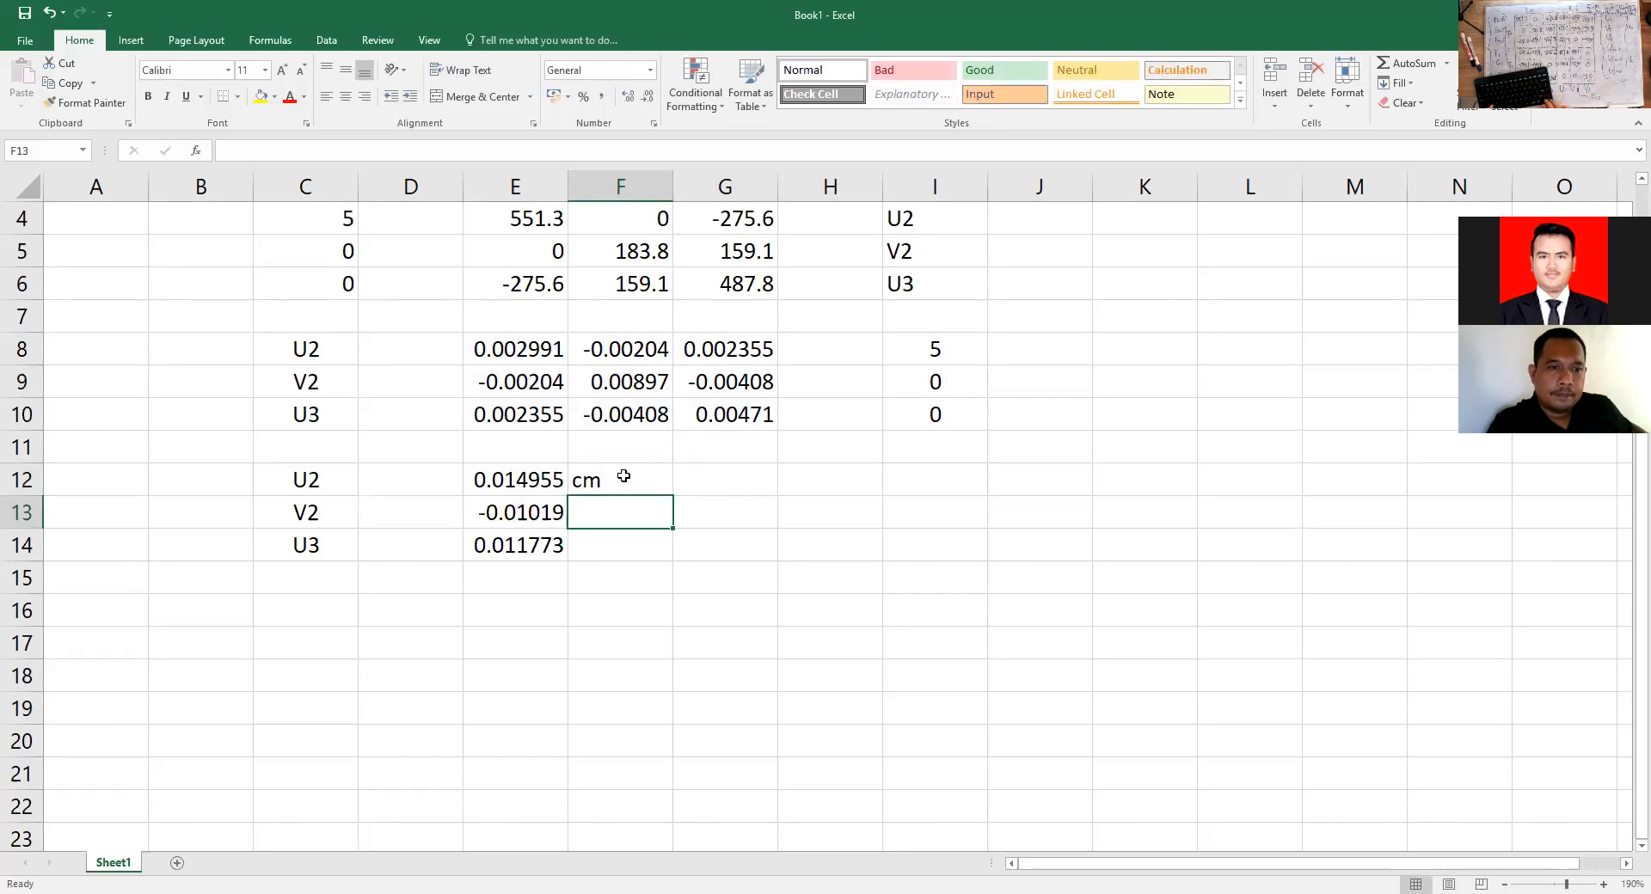
Copy the cm unit from F12 into cells F13:F14 for the V2 and U3 displacements.
click(623, 476)
key(ctrl+c)
key(Down)
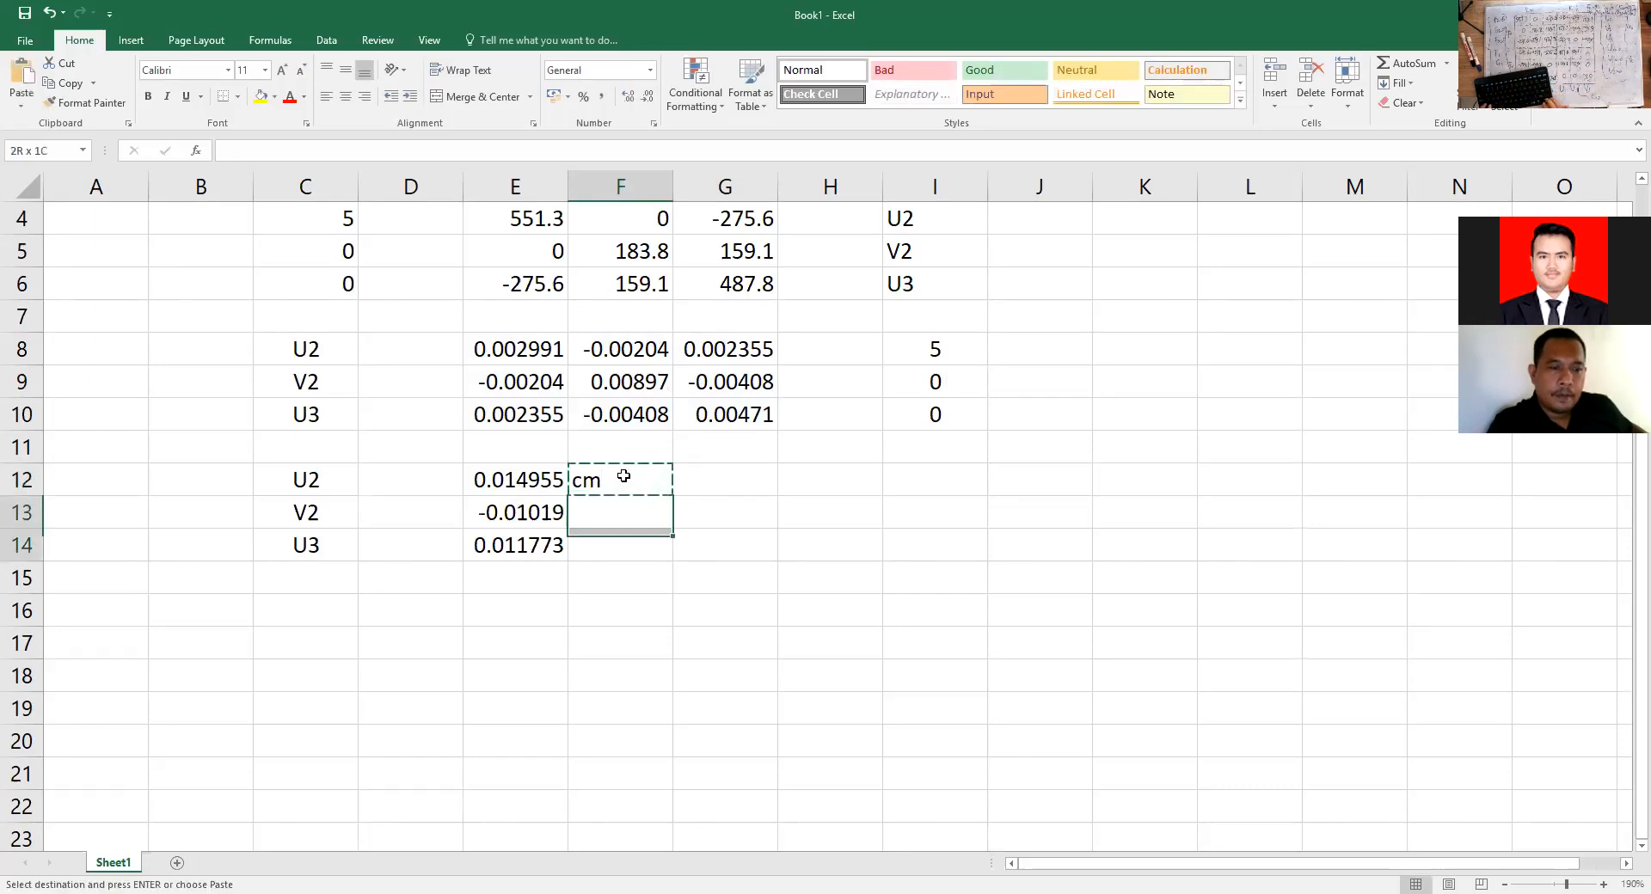
key(shift+Down)
key(ctrl+v)
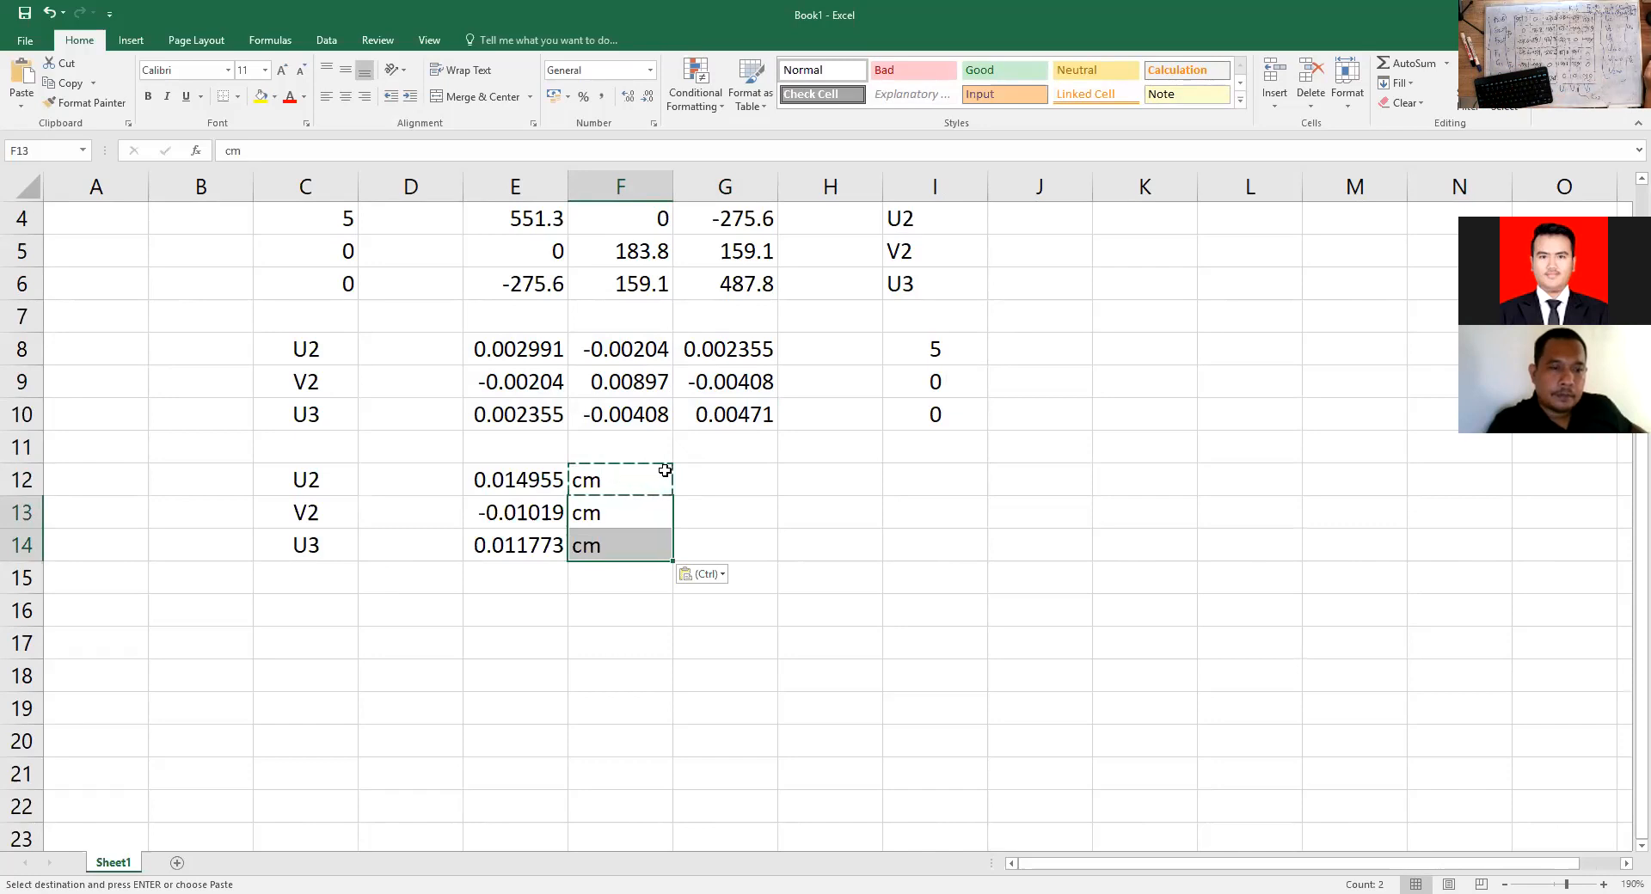
click(796, 472)
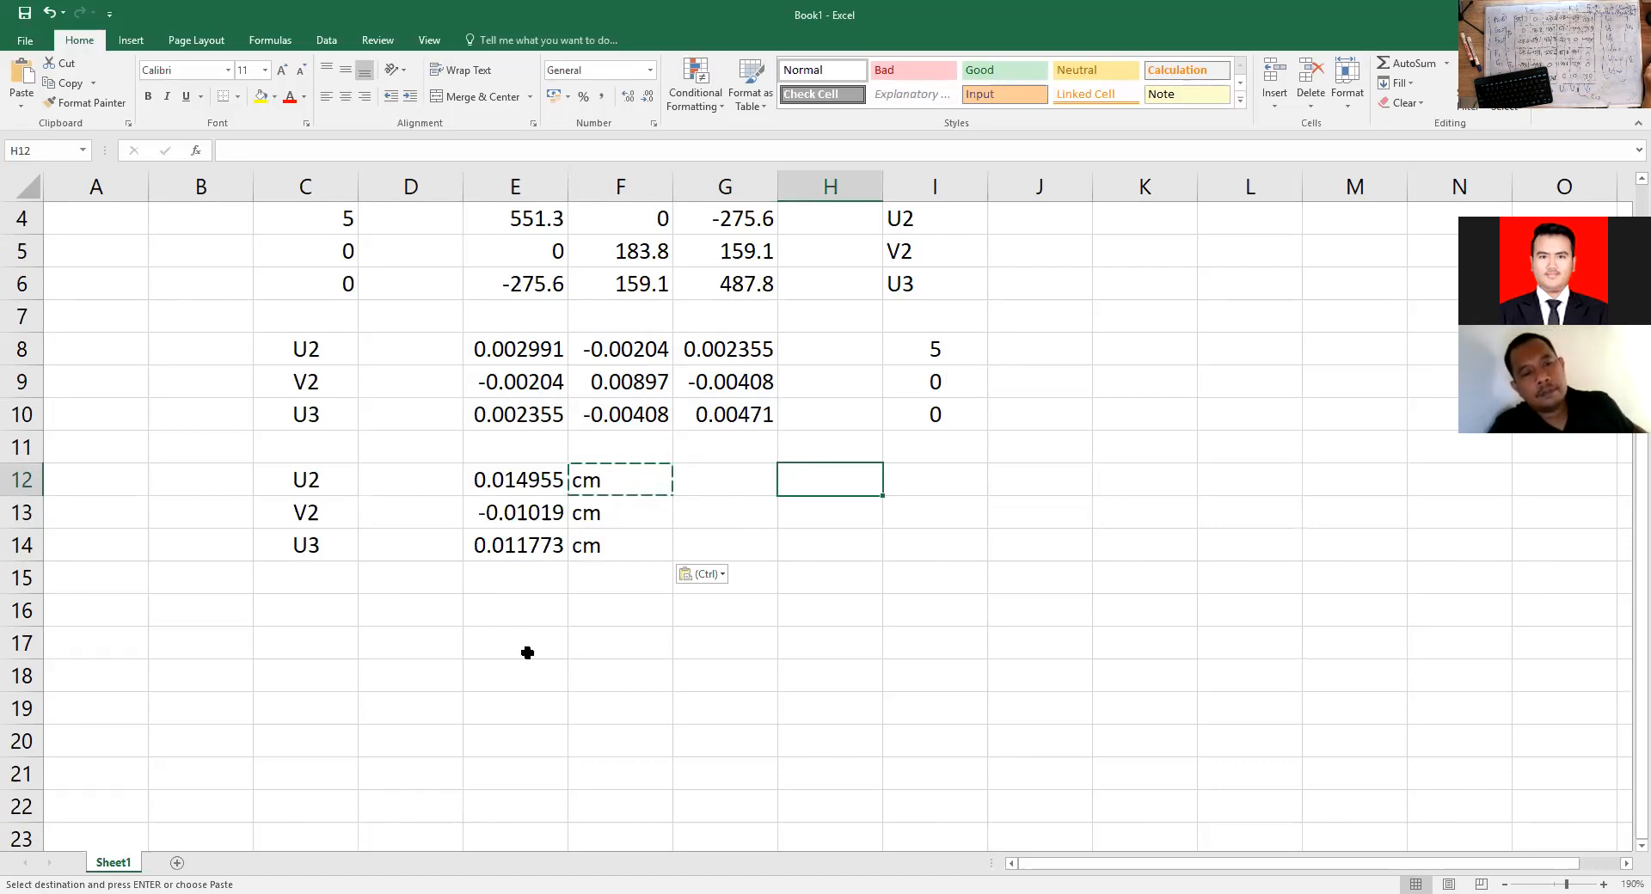
Enter the force labels F1, G1 and G3 in cells C16, C17 and C18.
key(alt+Tab)
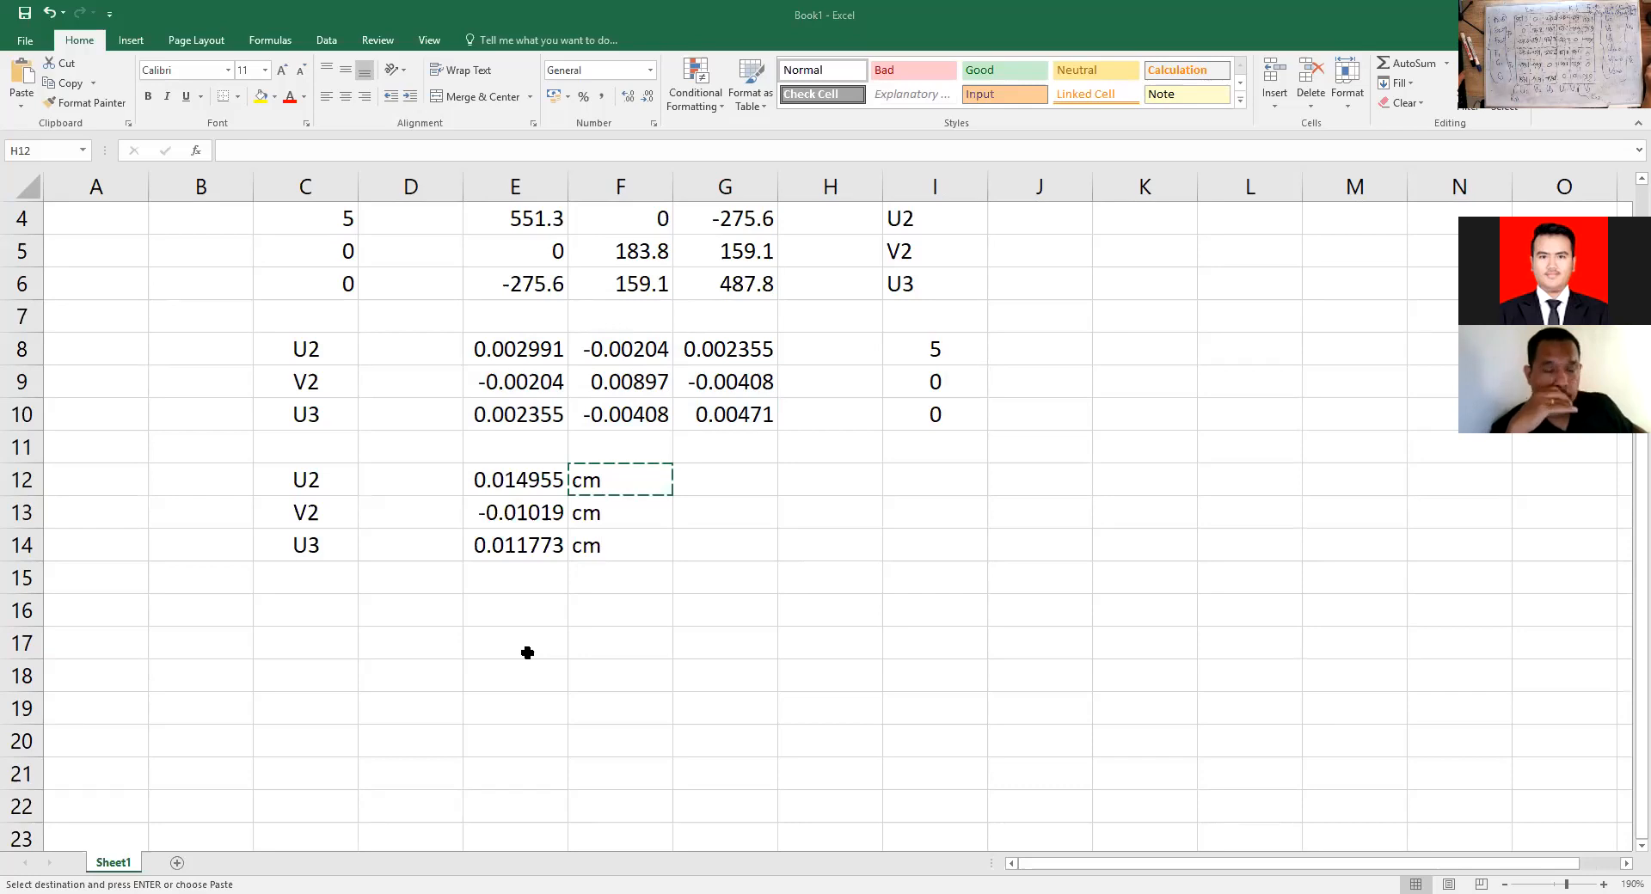
click(334, 619)
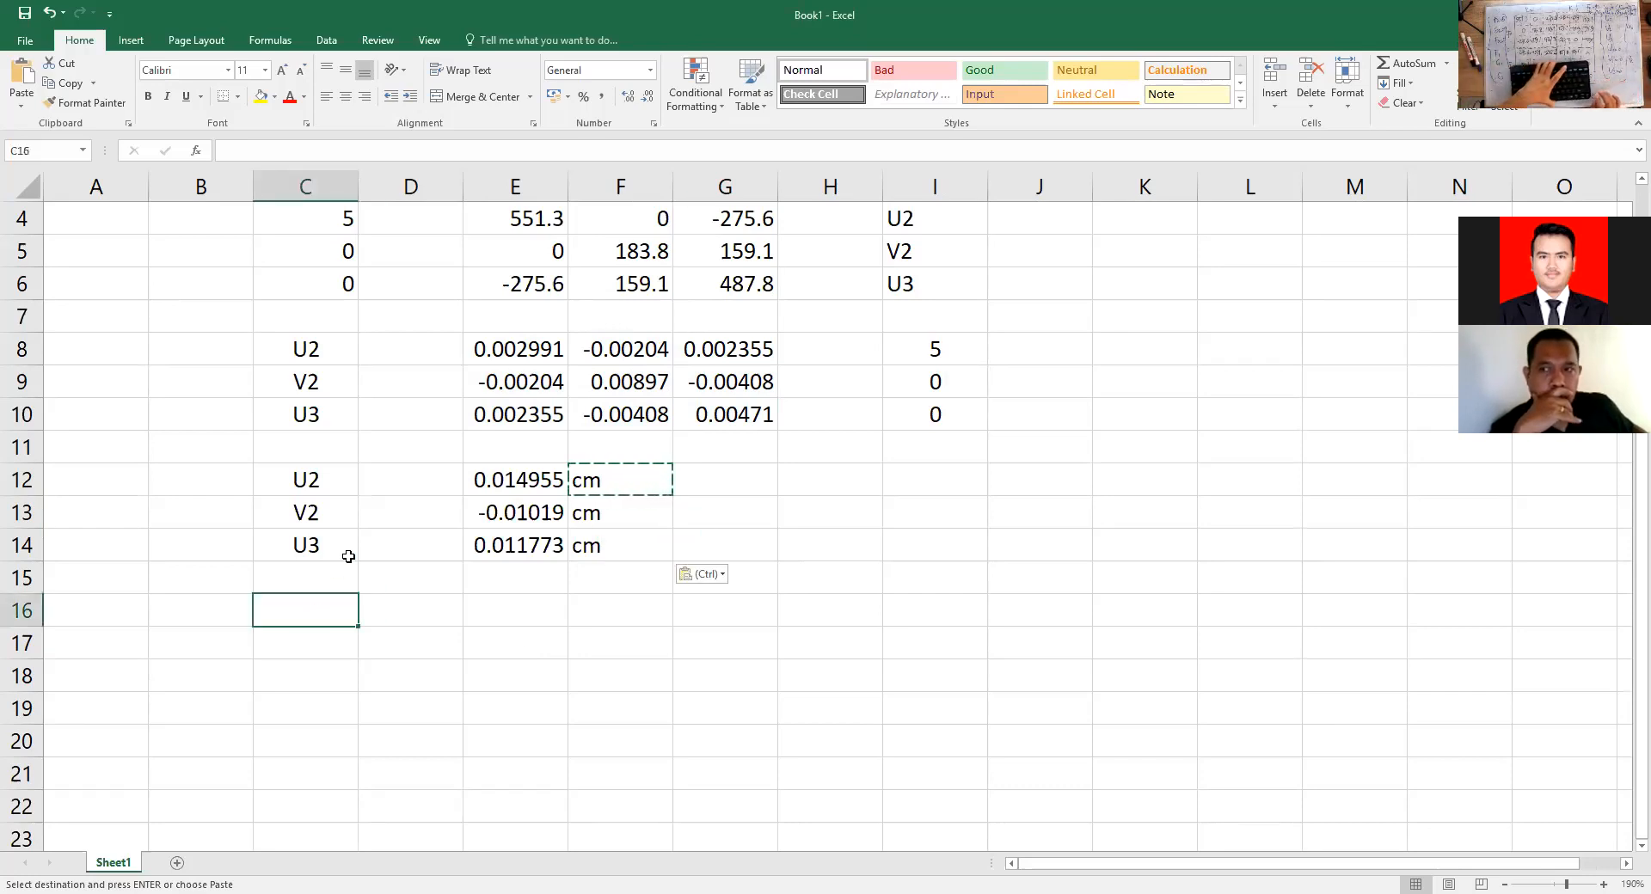
text(F1)
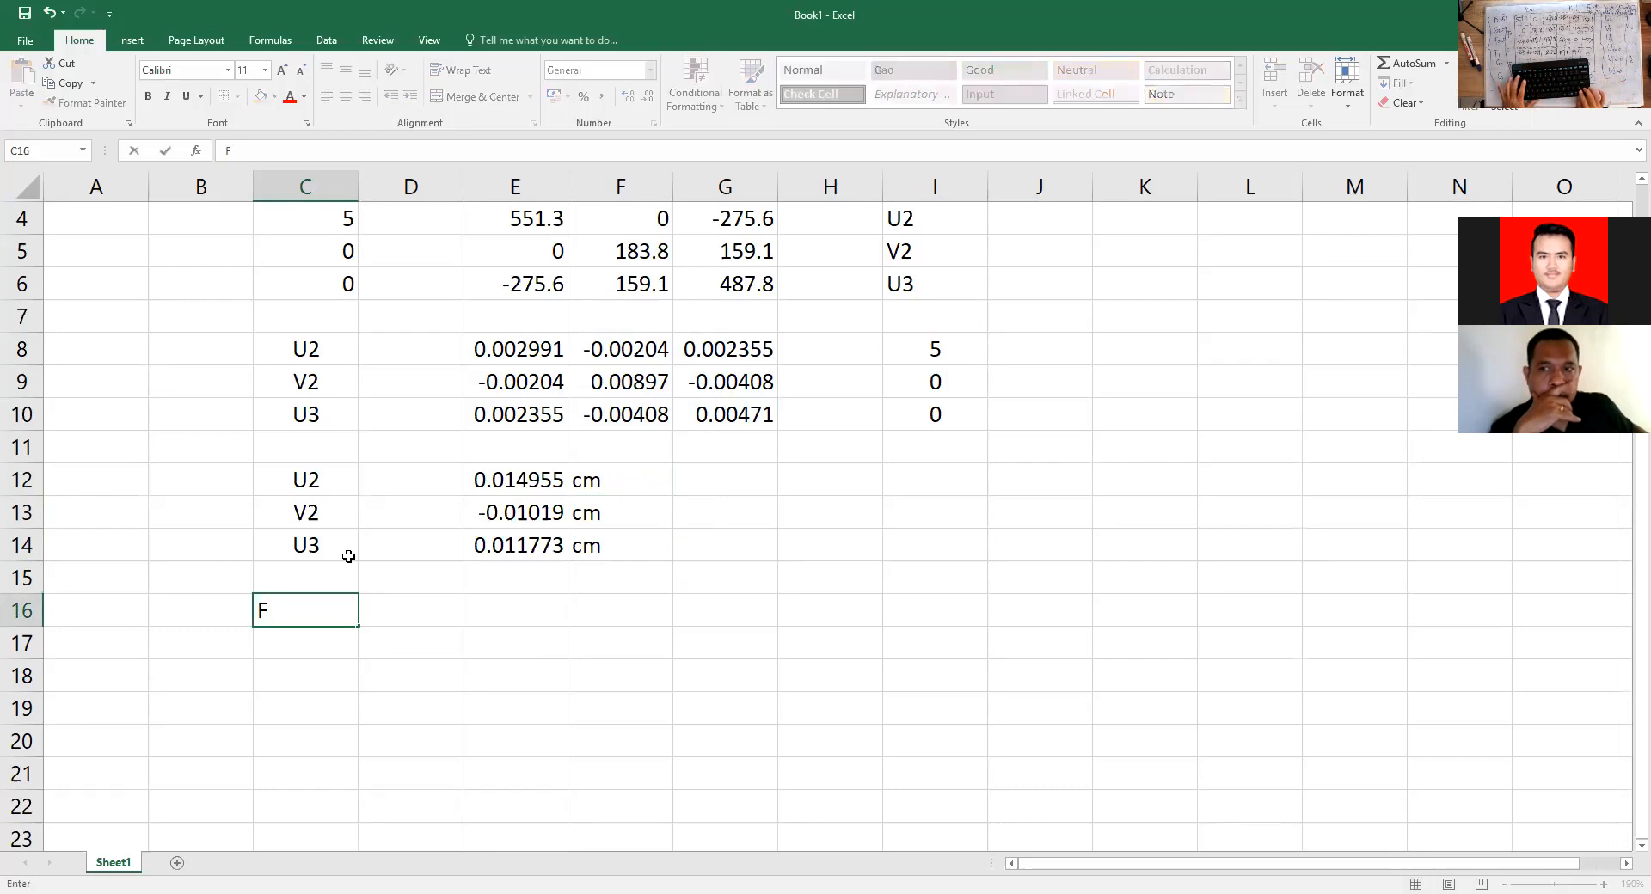
key(Return)
text(G1)
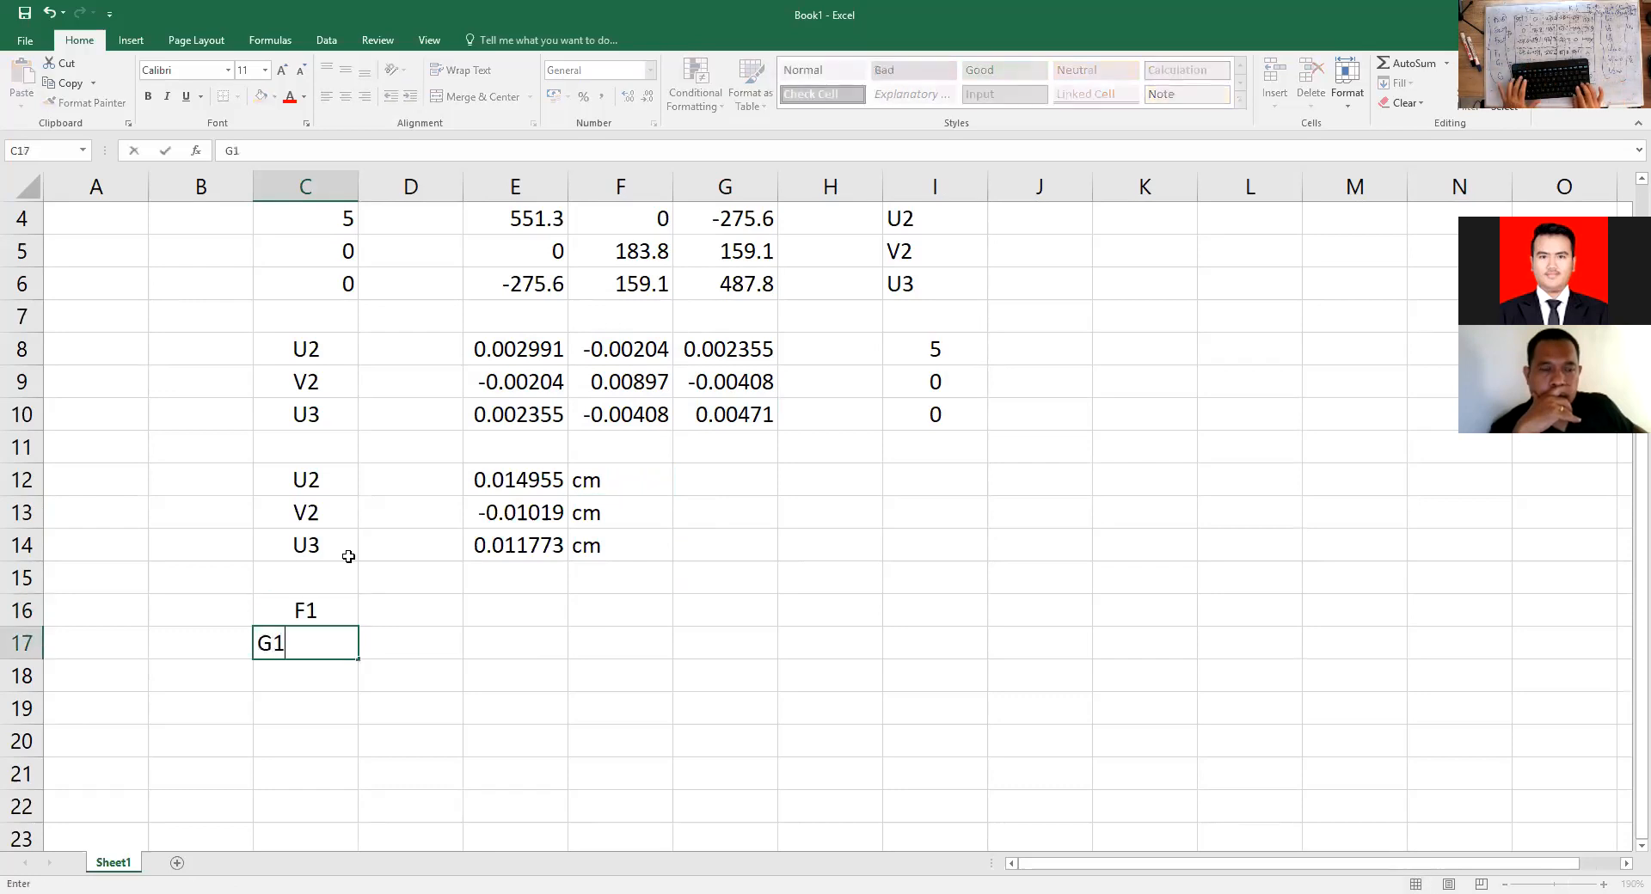
key(Return)
text(G1)
key(BackSpace)
text(3)
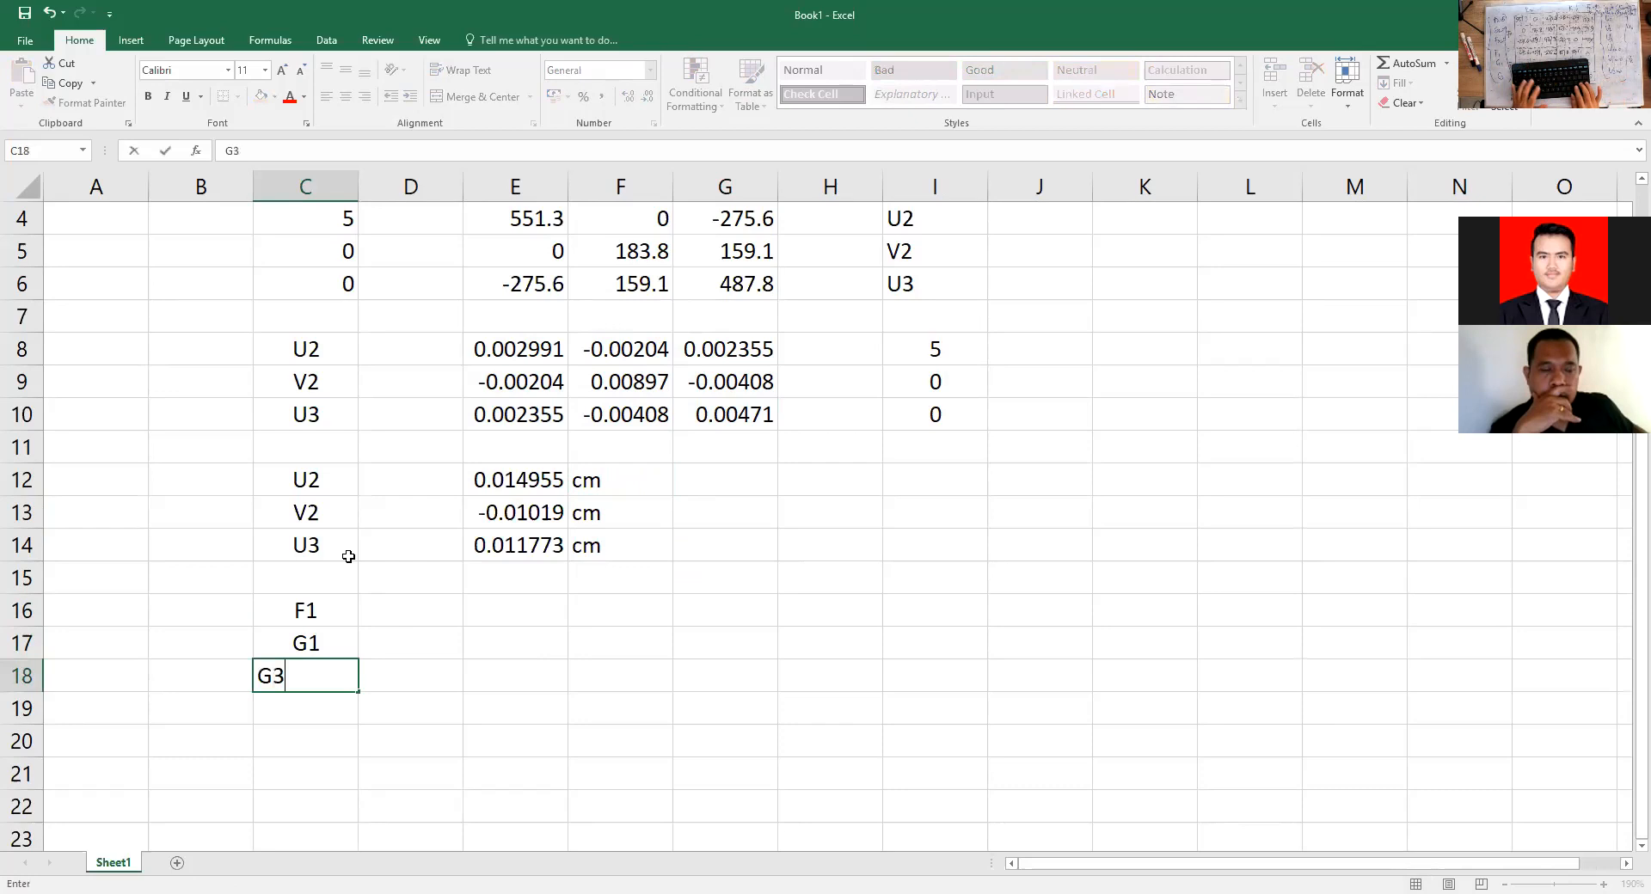
key(Return)
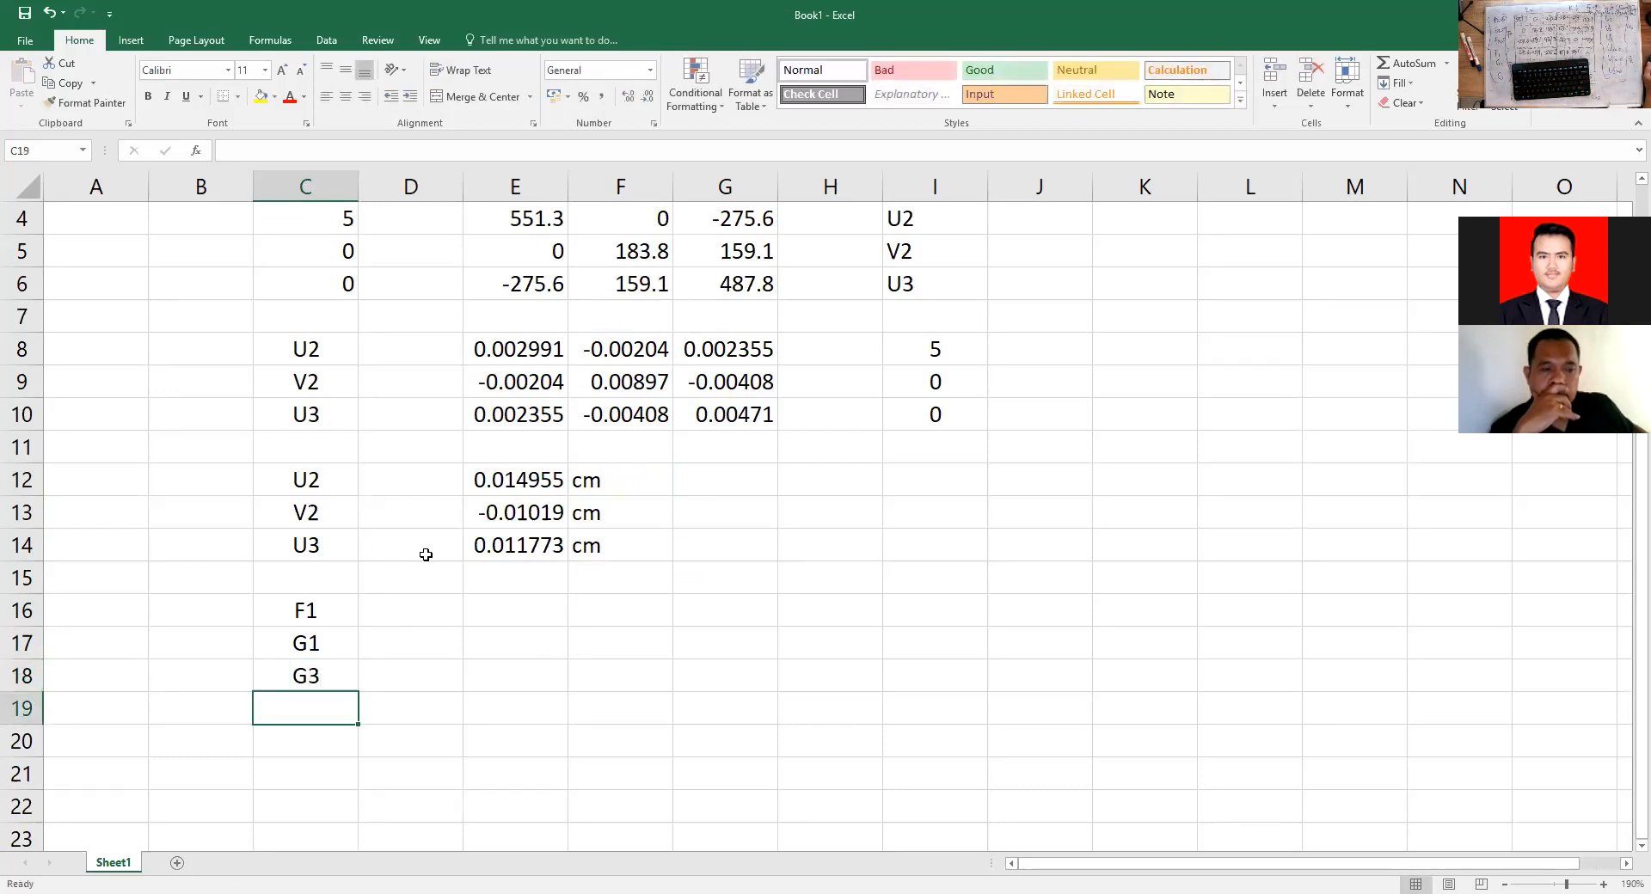
Enter the first F1 coefficient, 275.6, in cell E16.
click(503, 617)
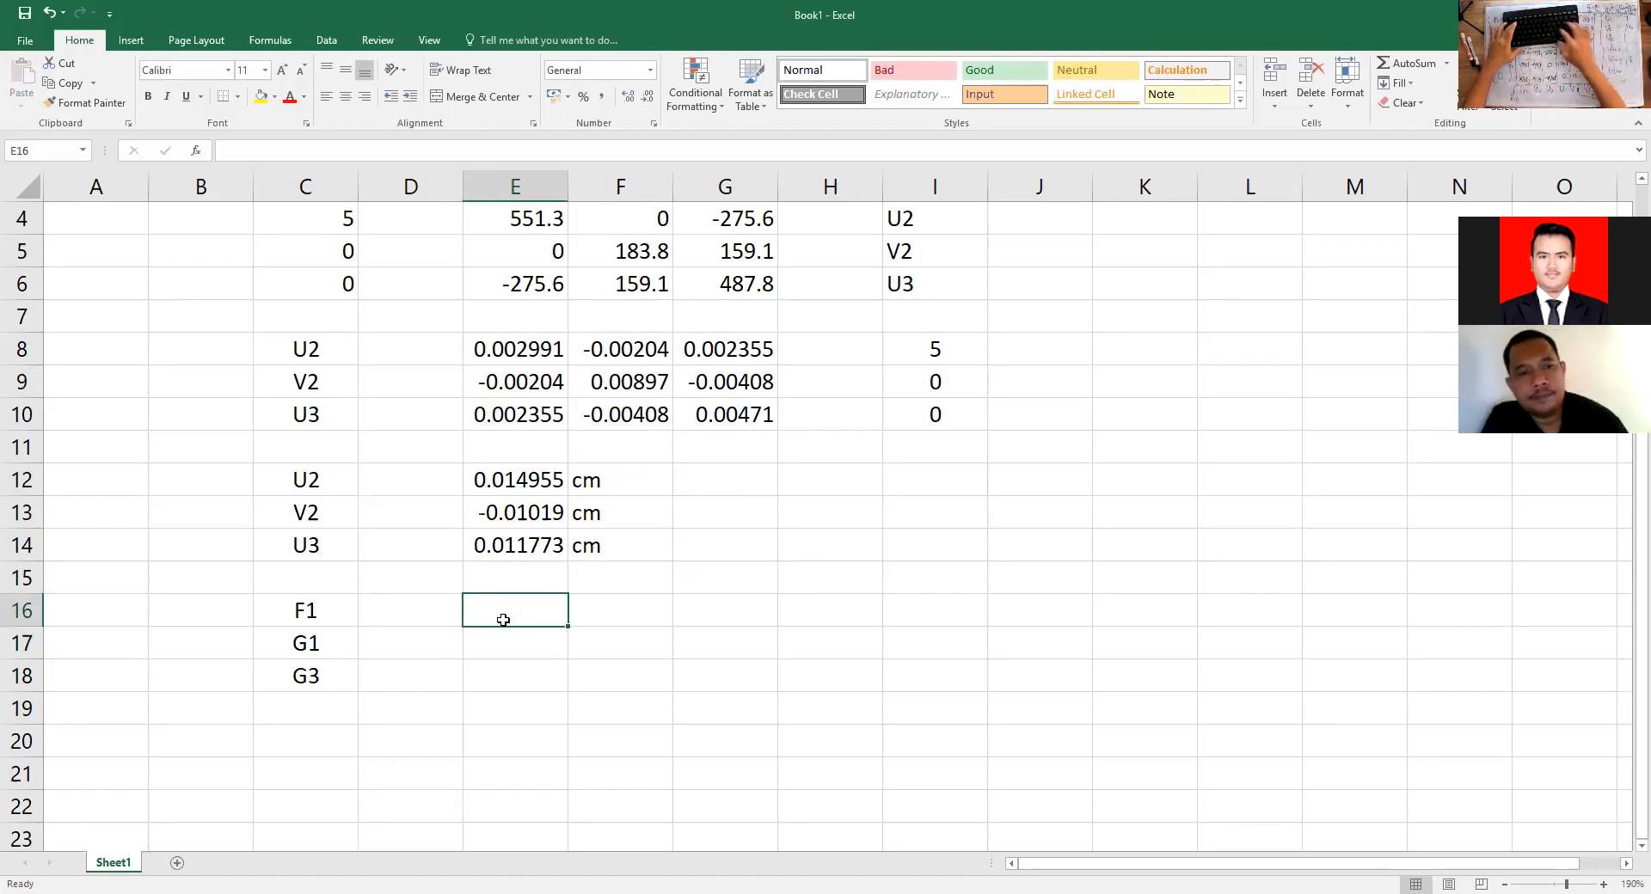
text(275)
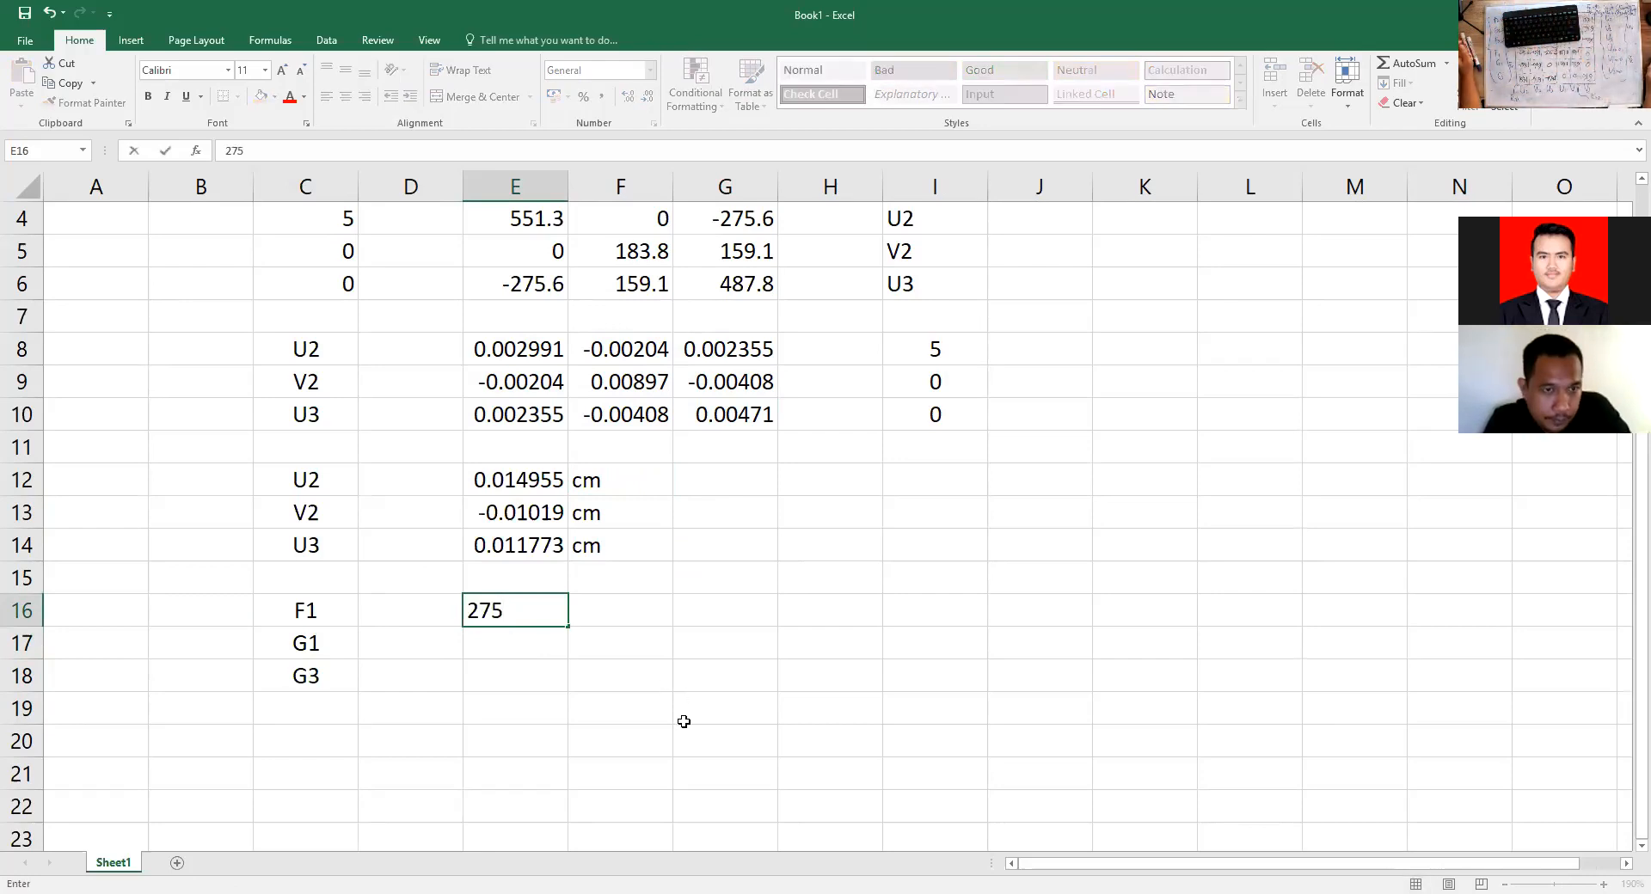
click(545, 604)
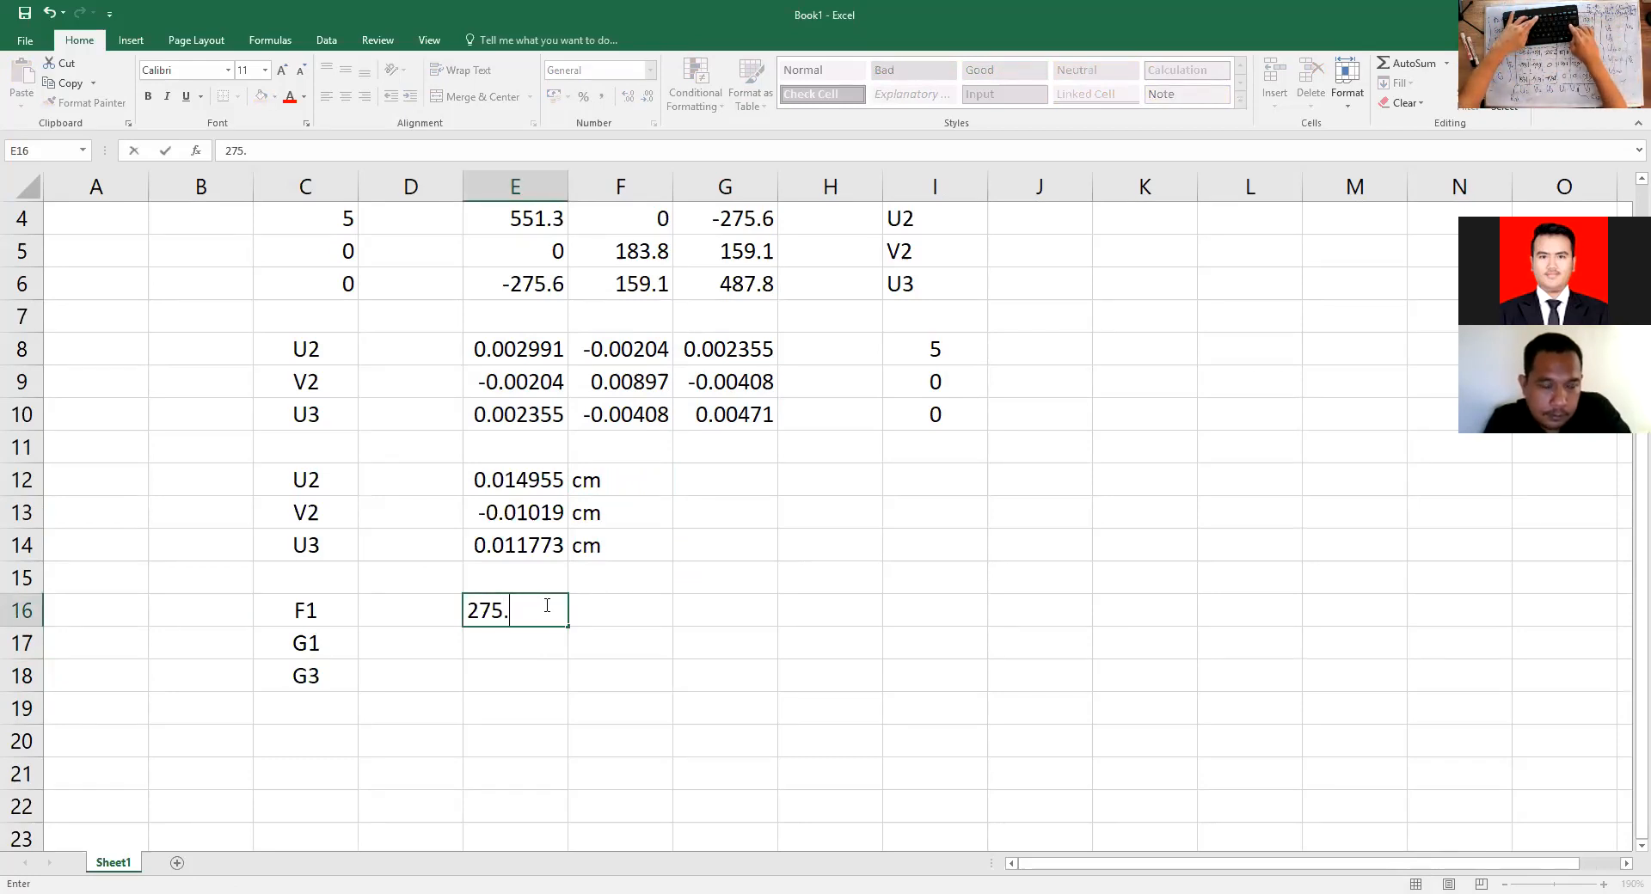
text(6)
key(Return)
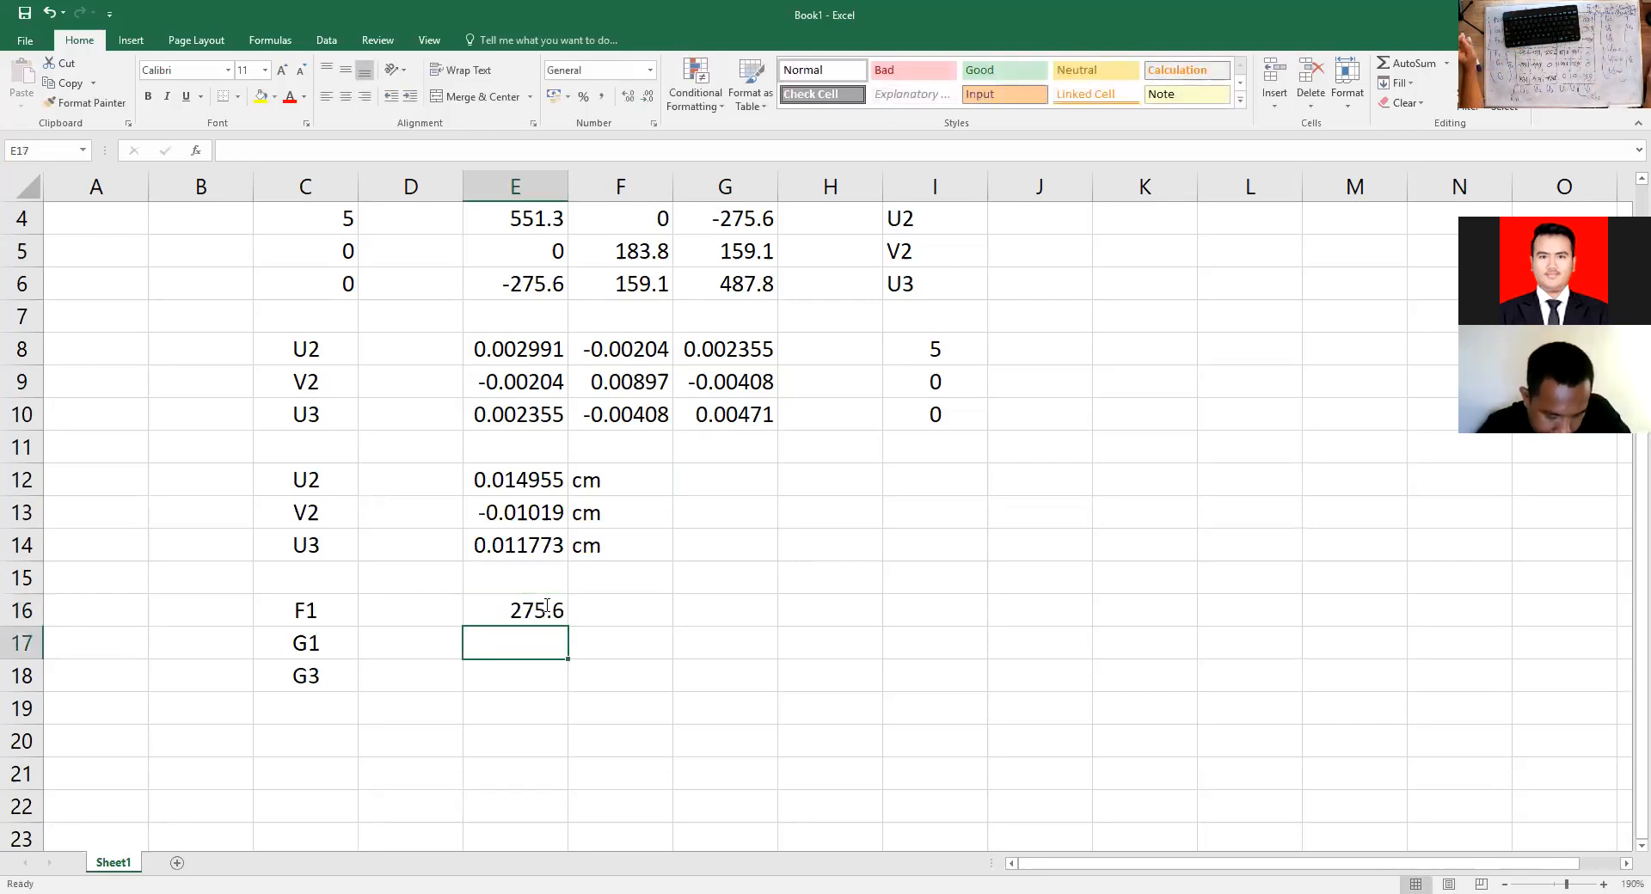
Enter the second F1 coefficient, -159.1, in cell F16.
click(654, 610)
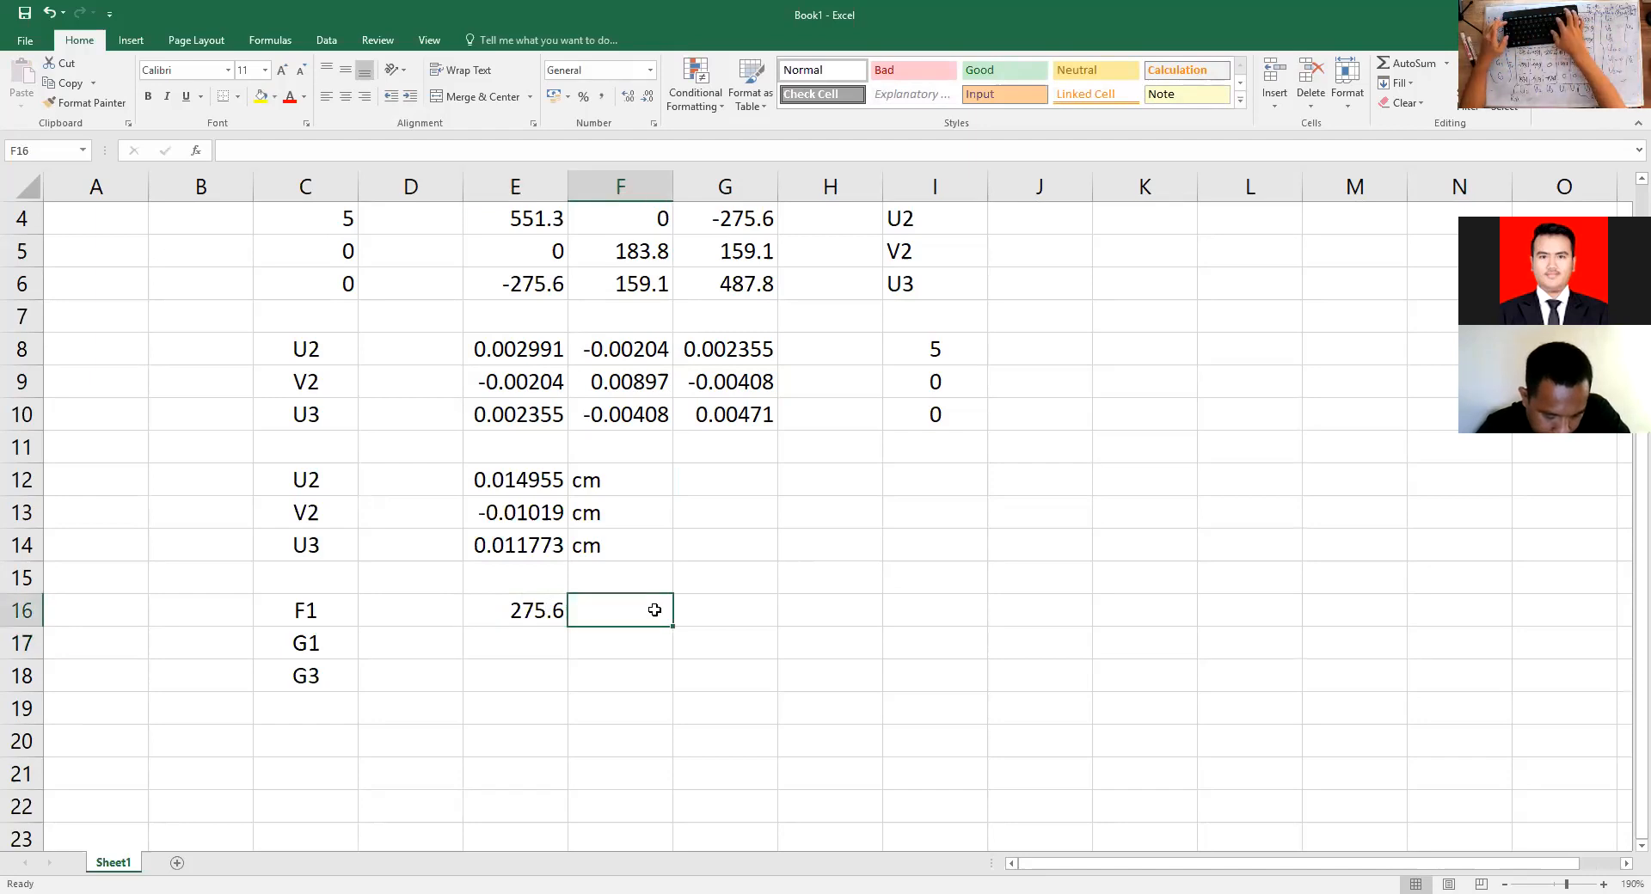
text(-158)
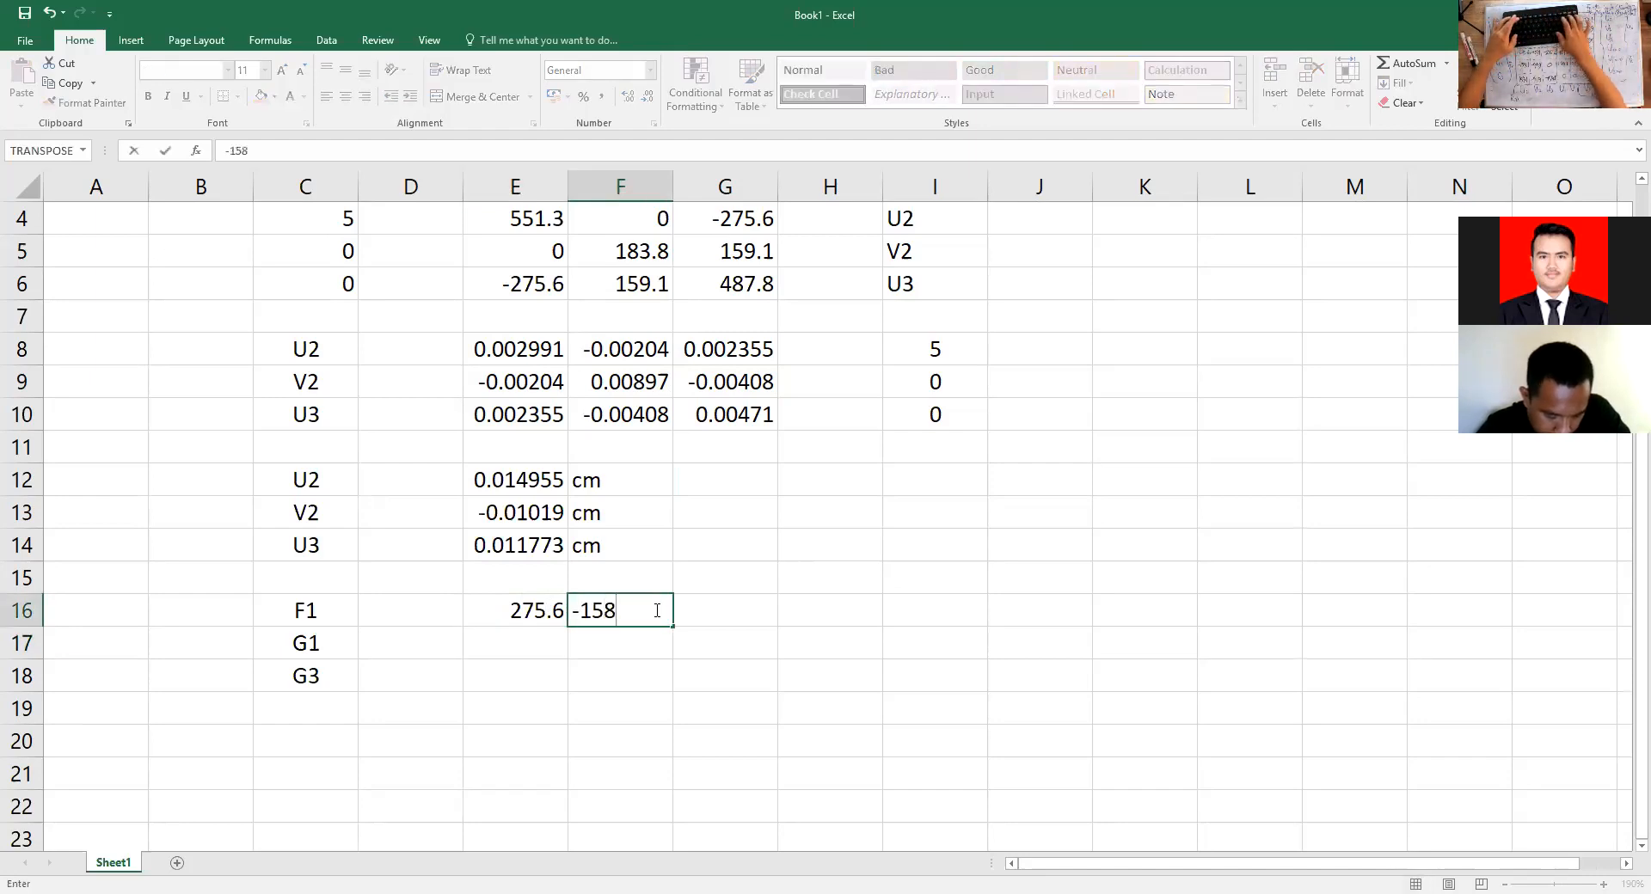
key(BackSpace)
text(9)
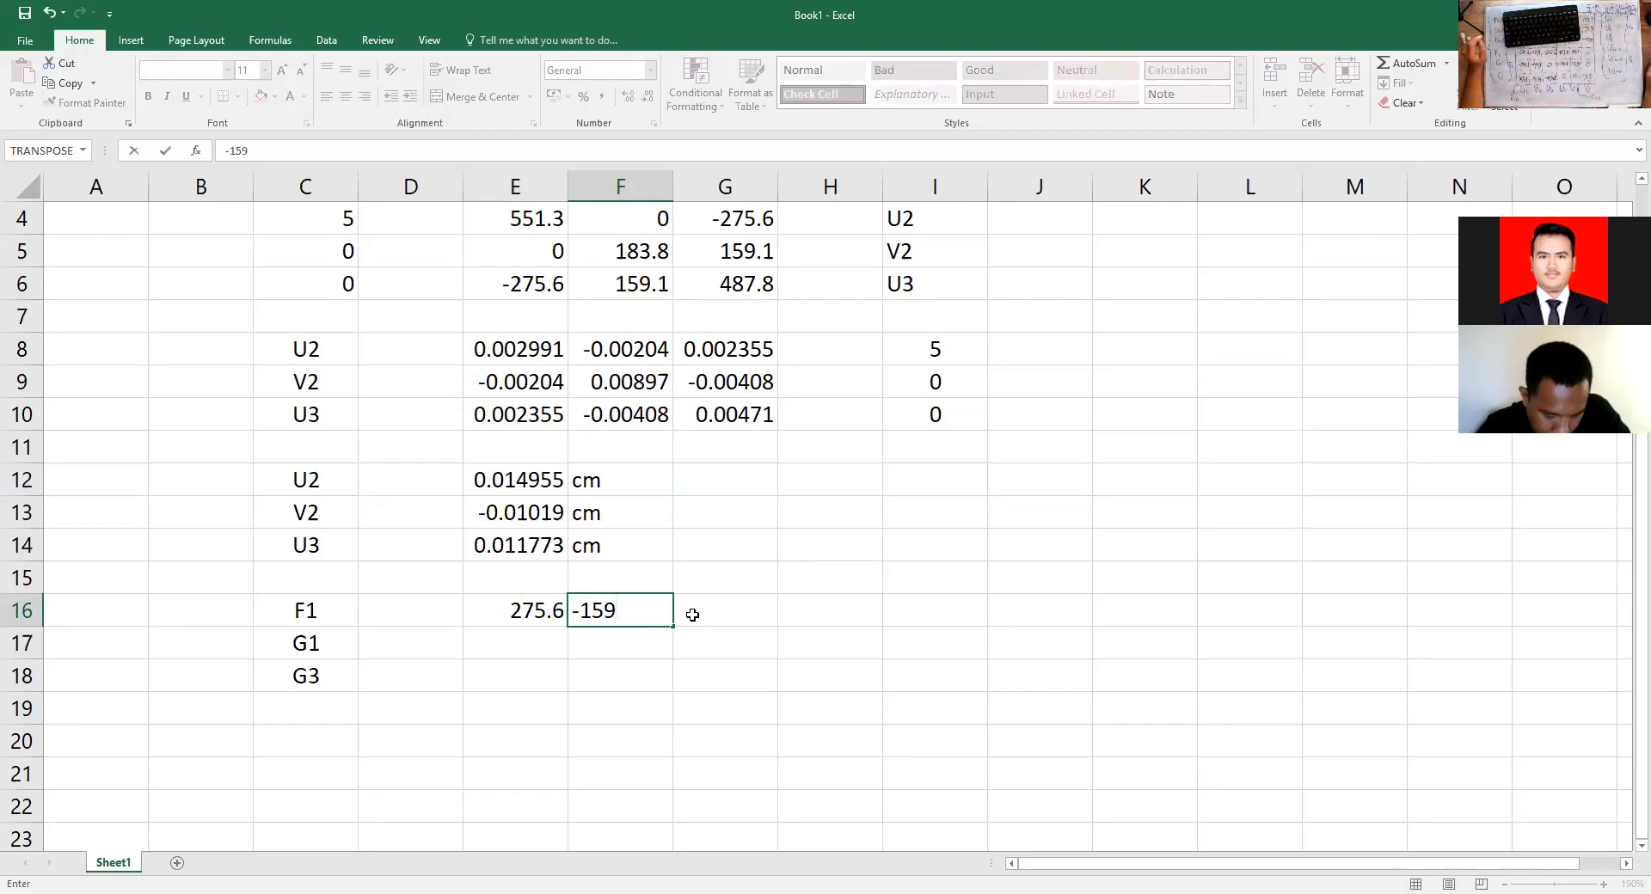
text(.1)
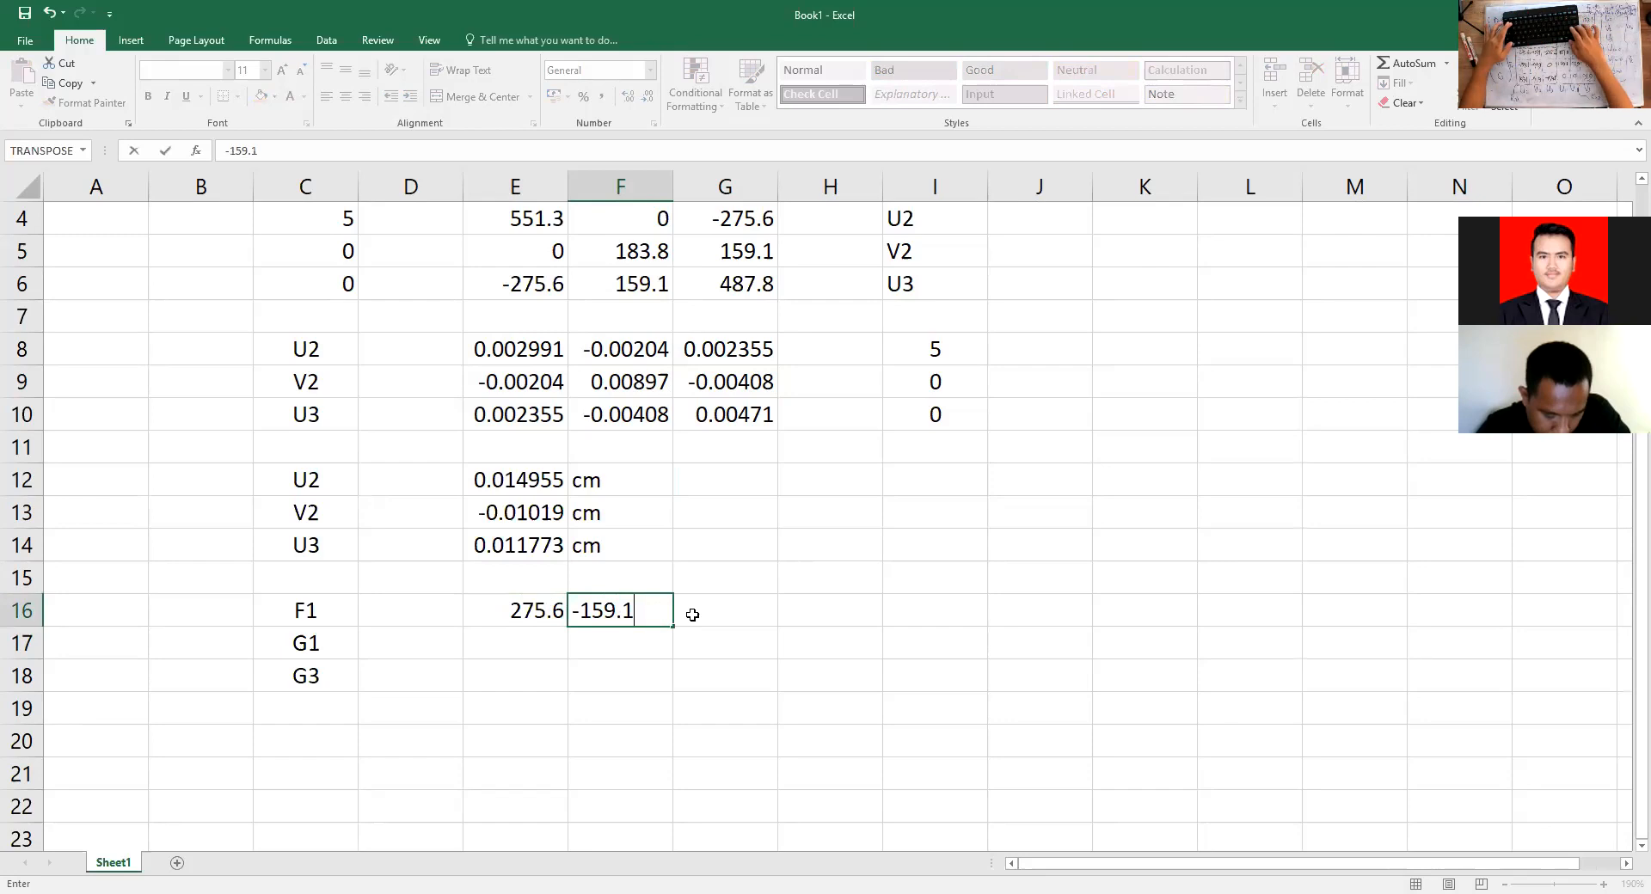
key(Return)
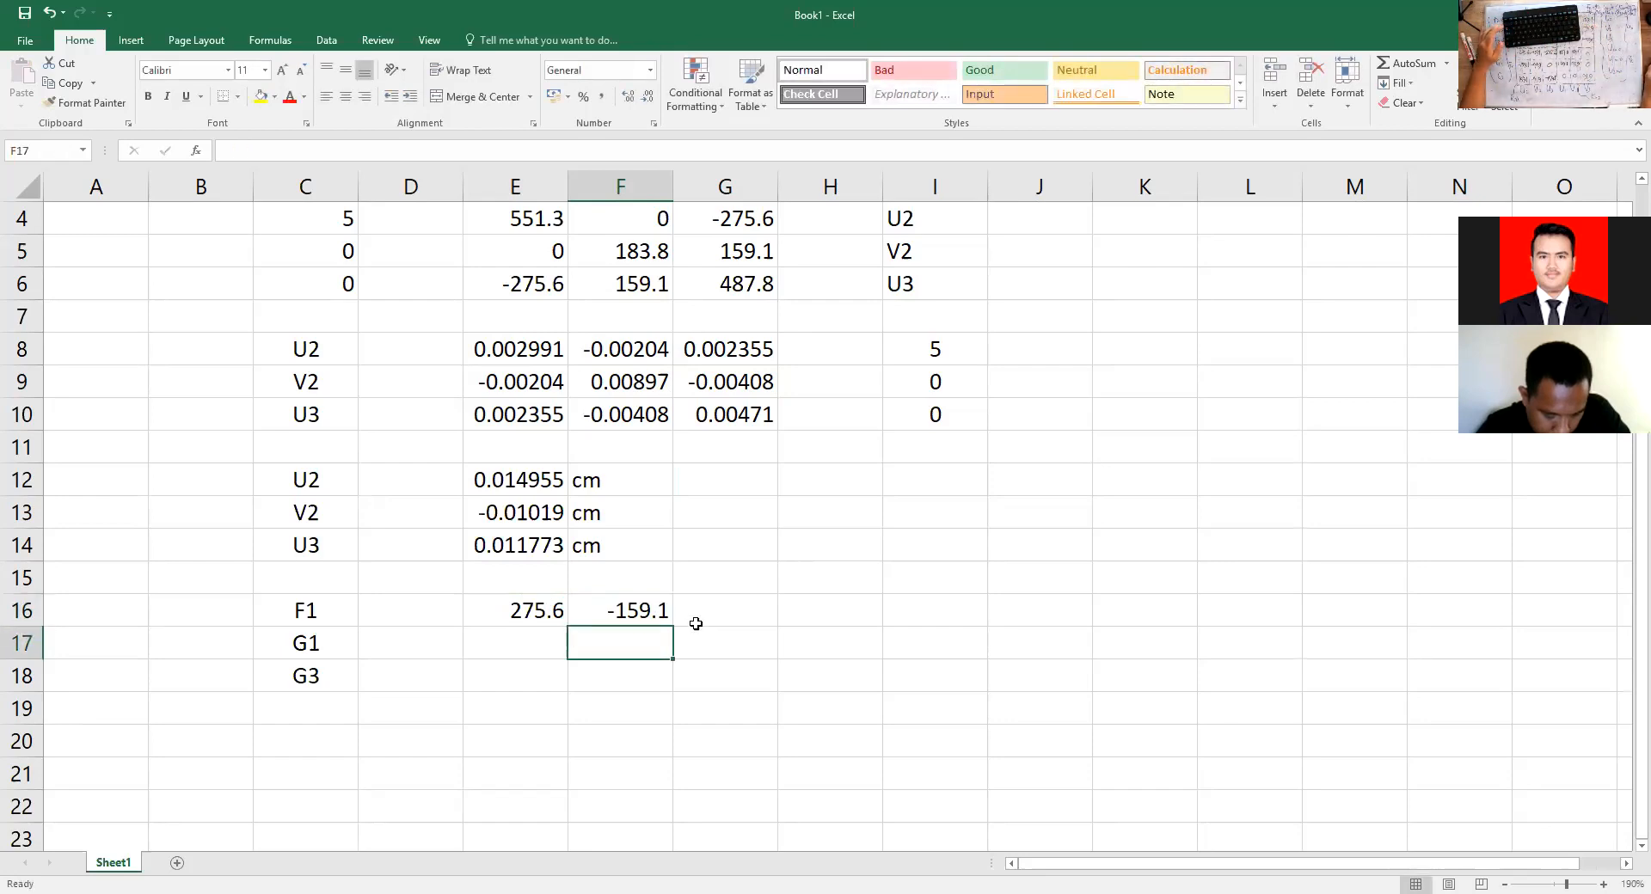
Enter the third F1 coefficient, -212.2, in cell G16.
click(696, 622)
text(-212)
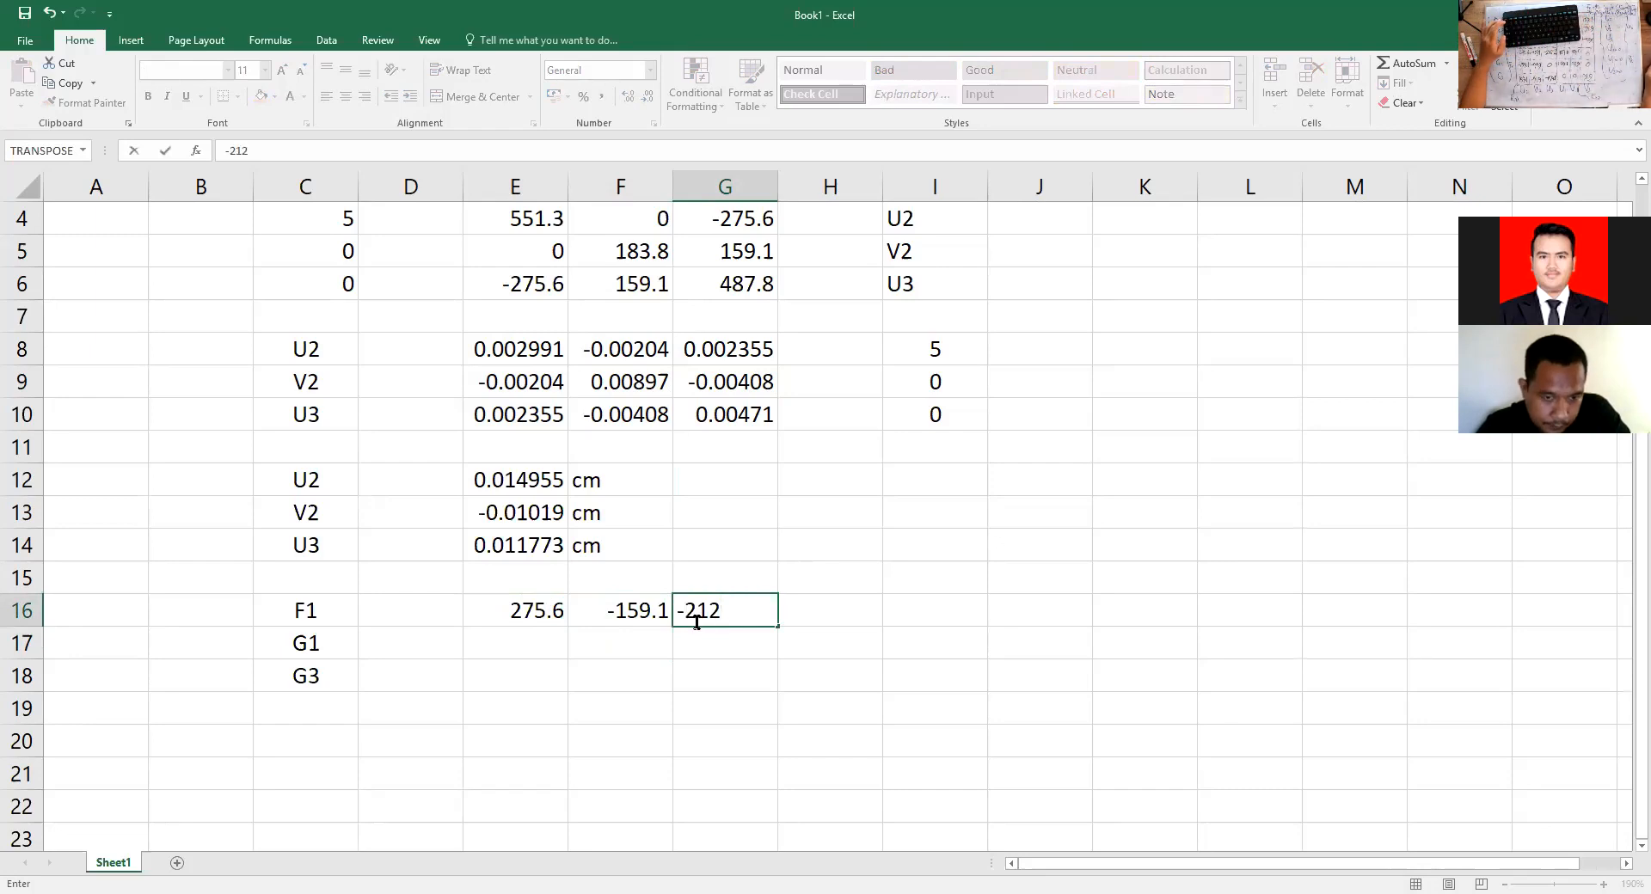
text(.)
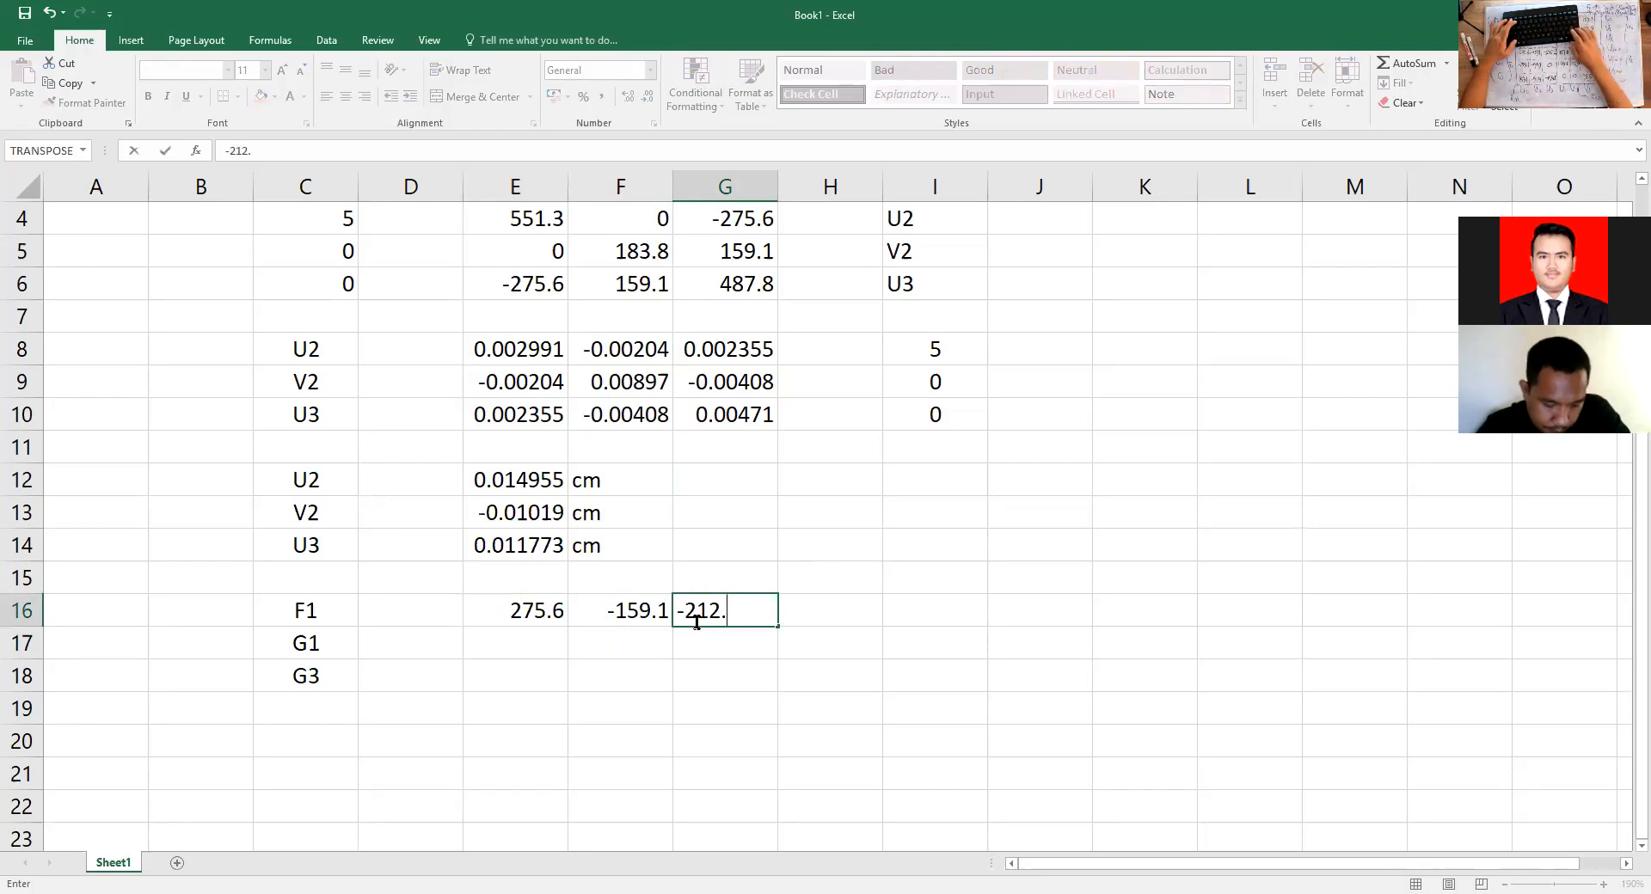
text(2)
key(Return)
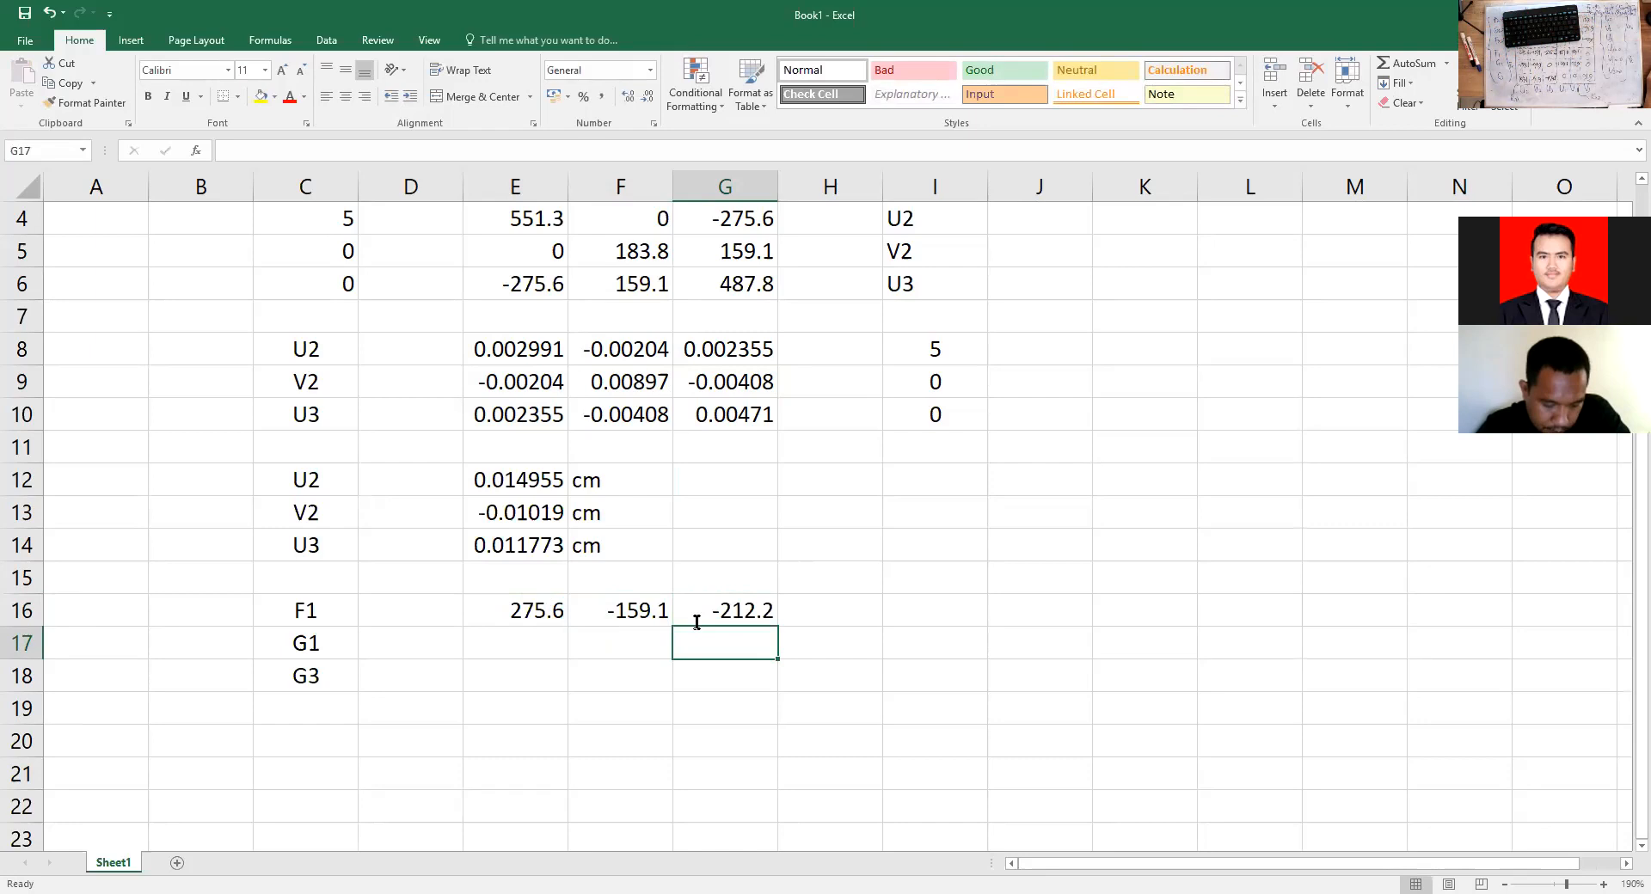
Copy the coefficient from F16 into E17 as the first value of the G1 row.
click(534, 642)
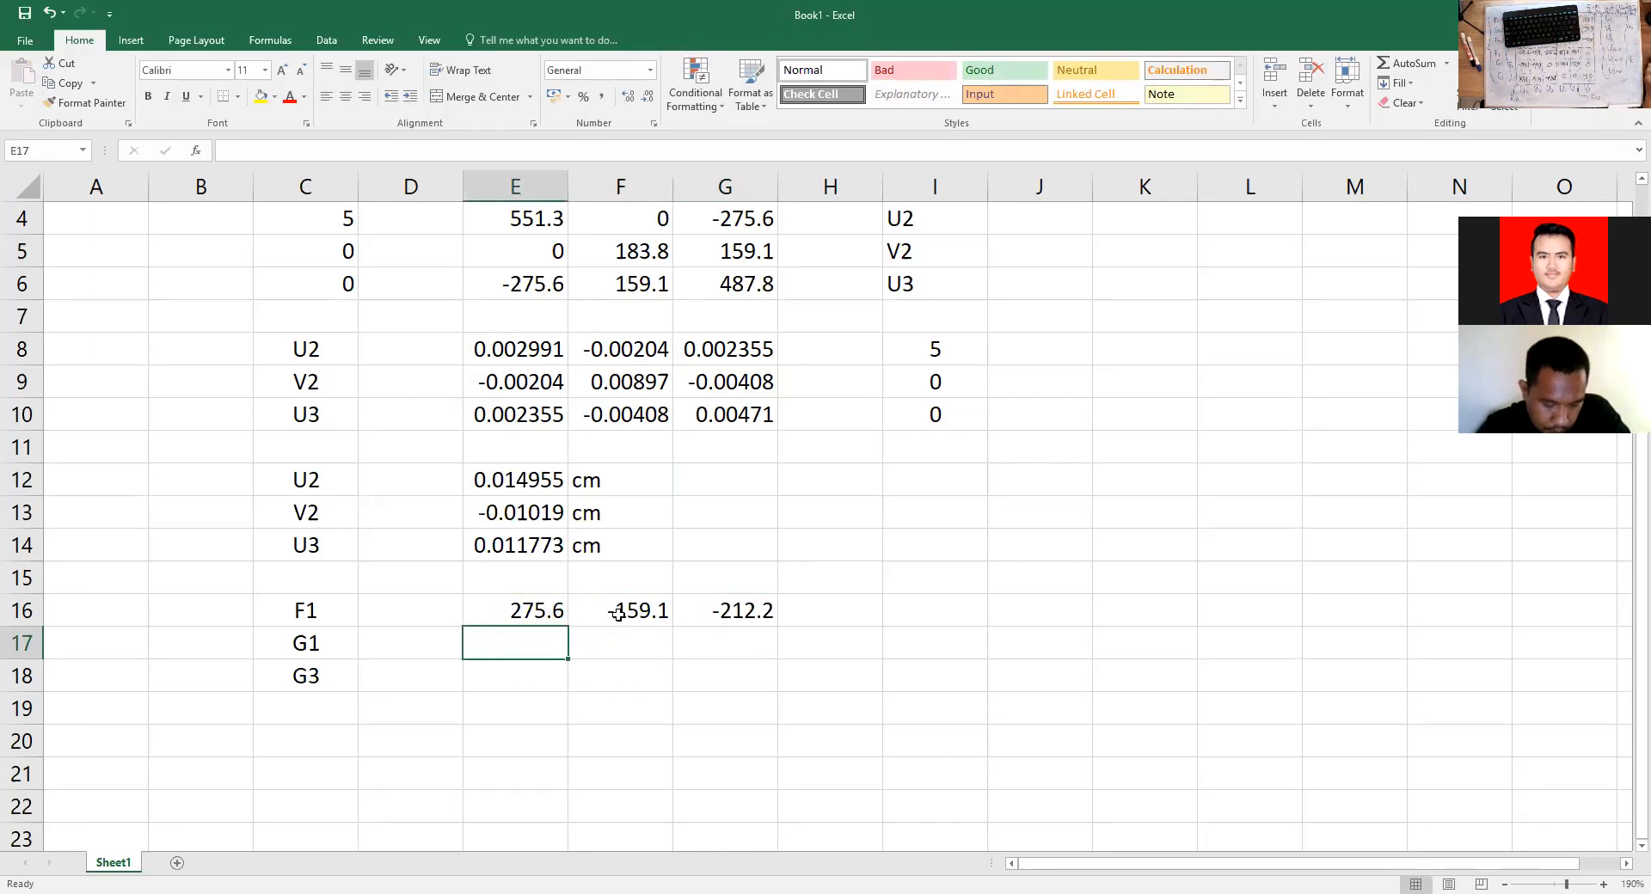
click(620, 614)
key(ctrl+c)
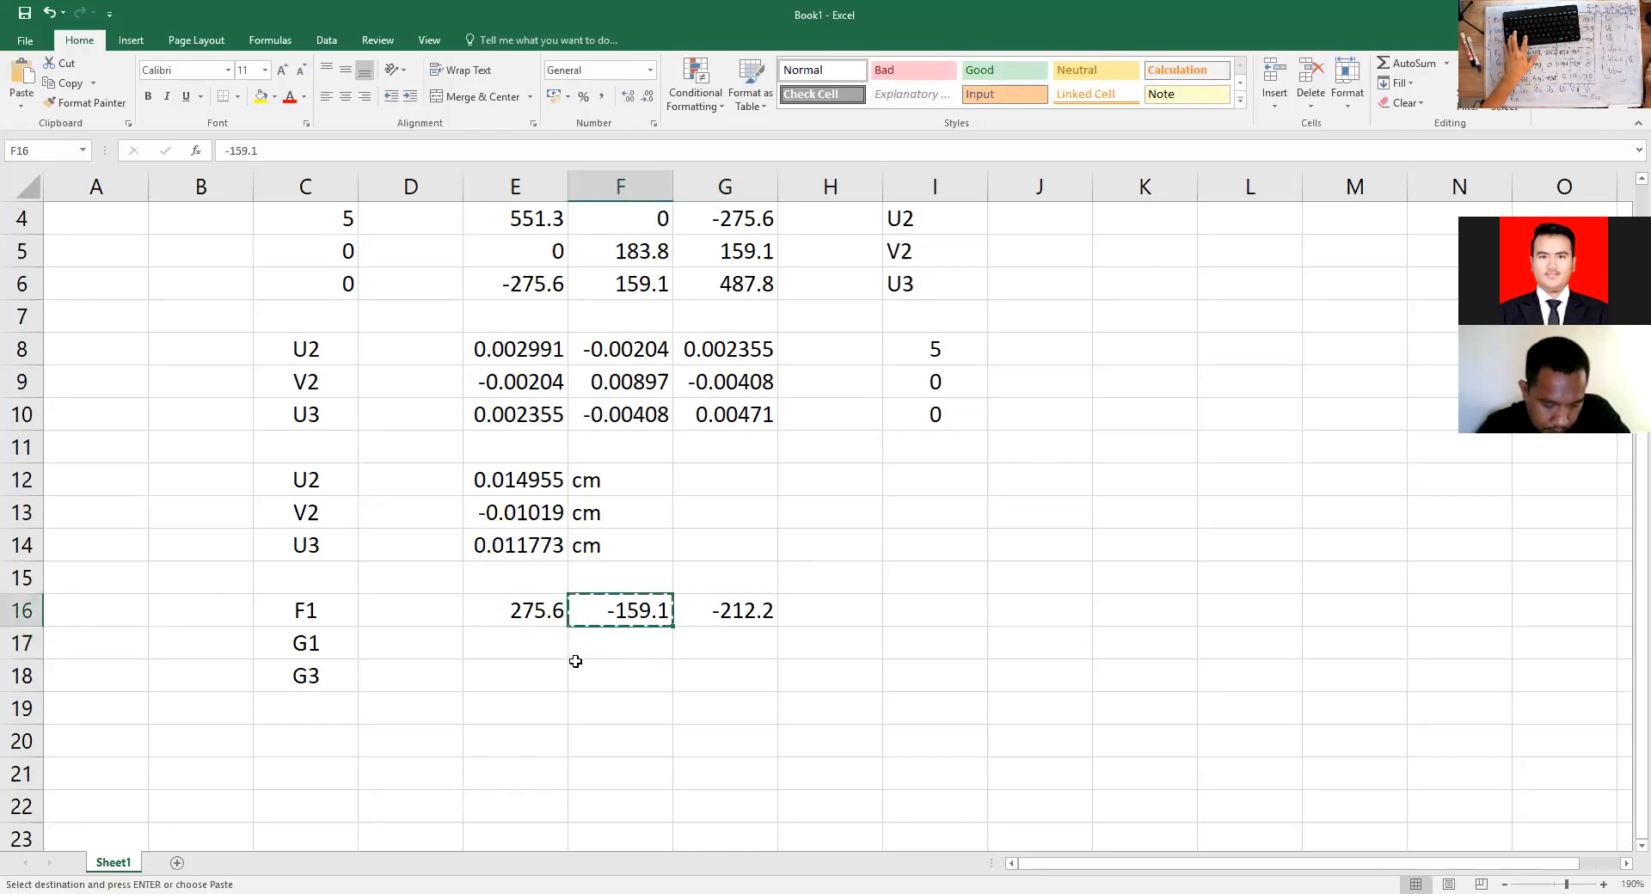
click(547, 647)
key(ctrl+v)
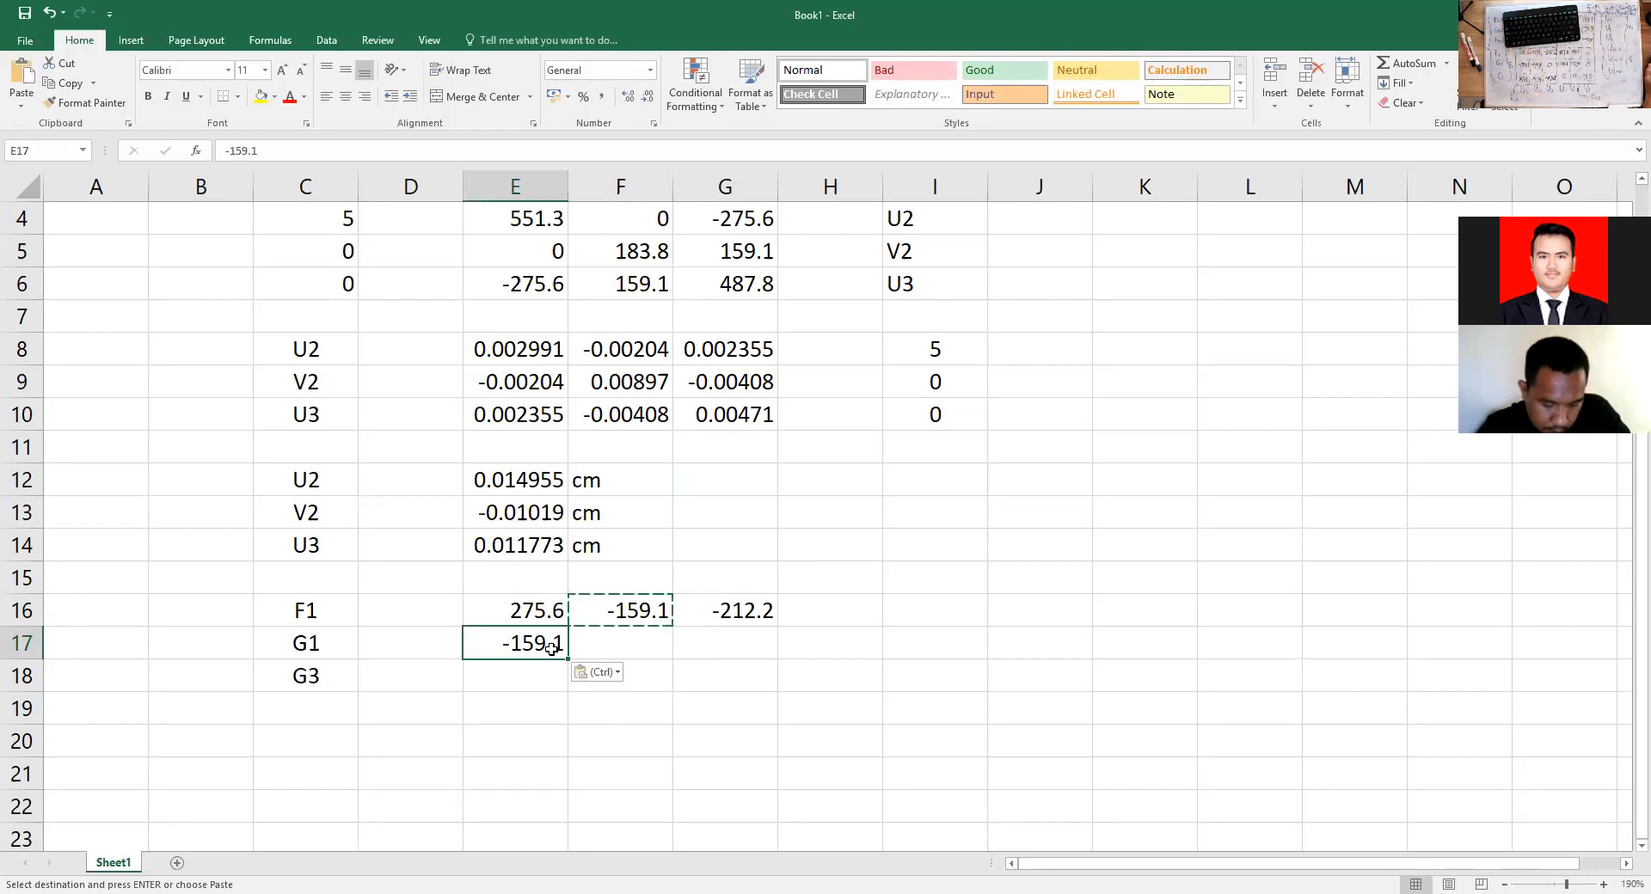
Enter 159.1 in cell E18 as the first coefficient of the G3 row.
click(530, 677)
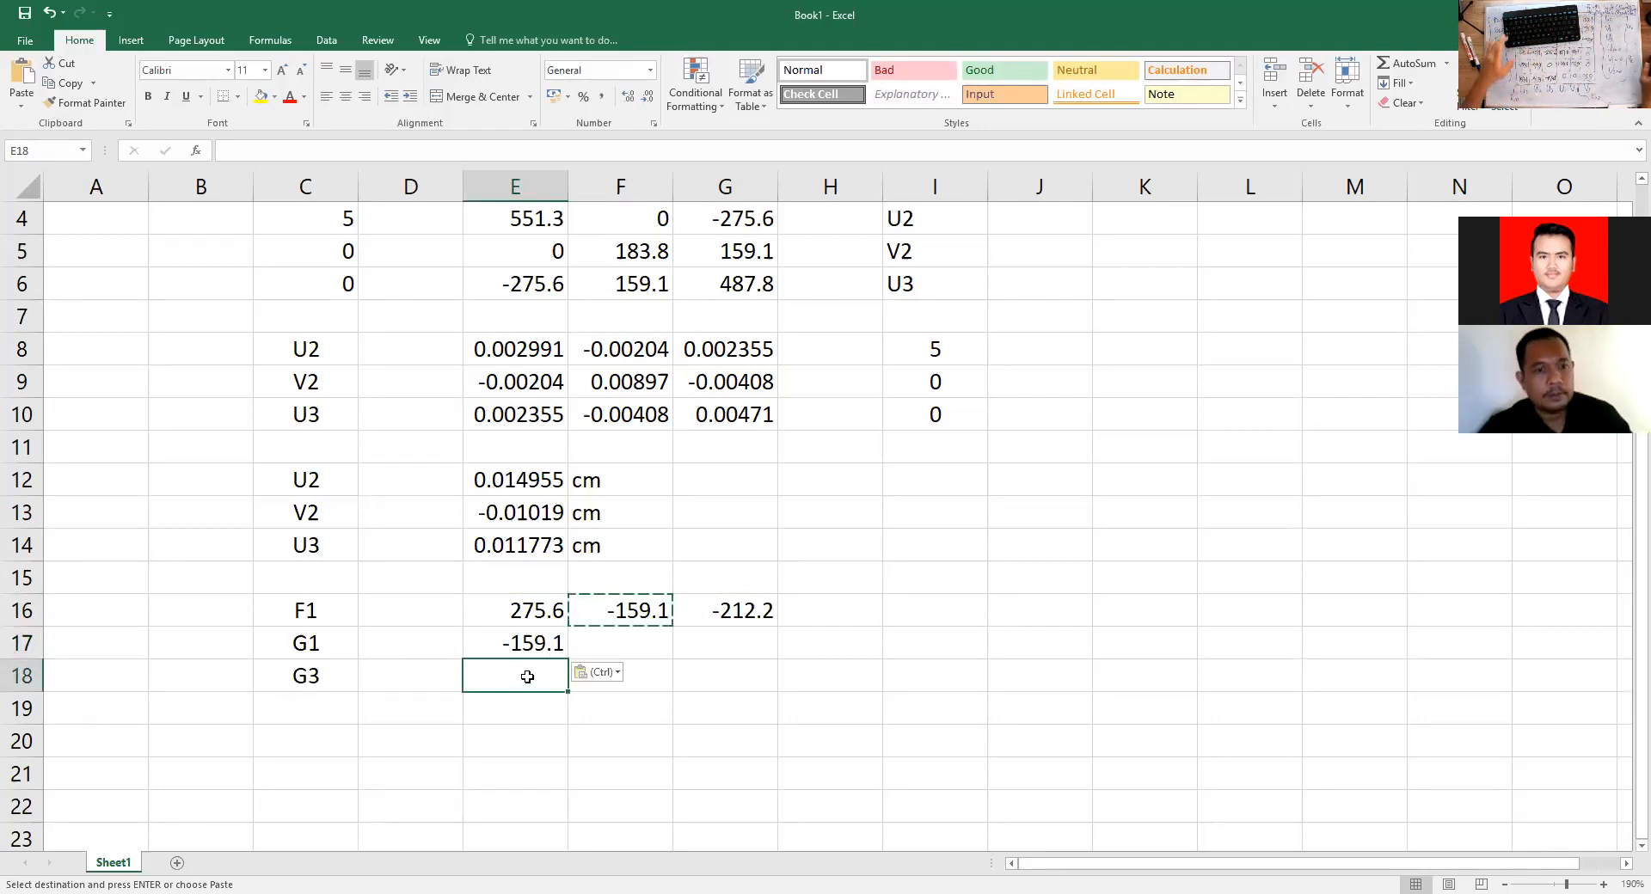
text(159)
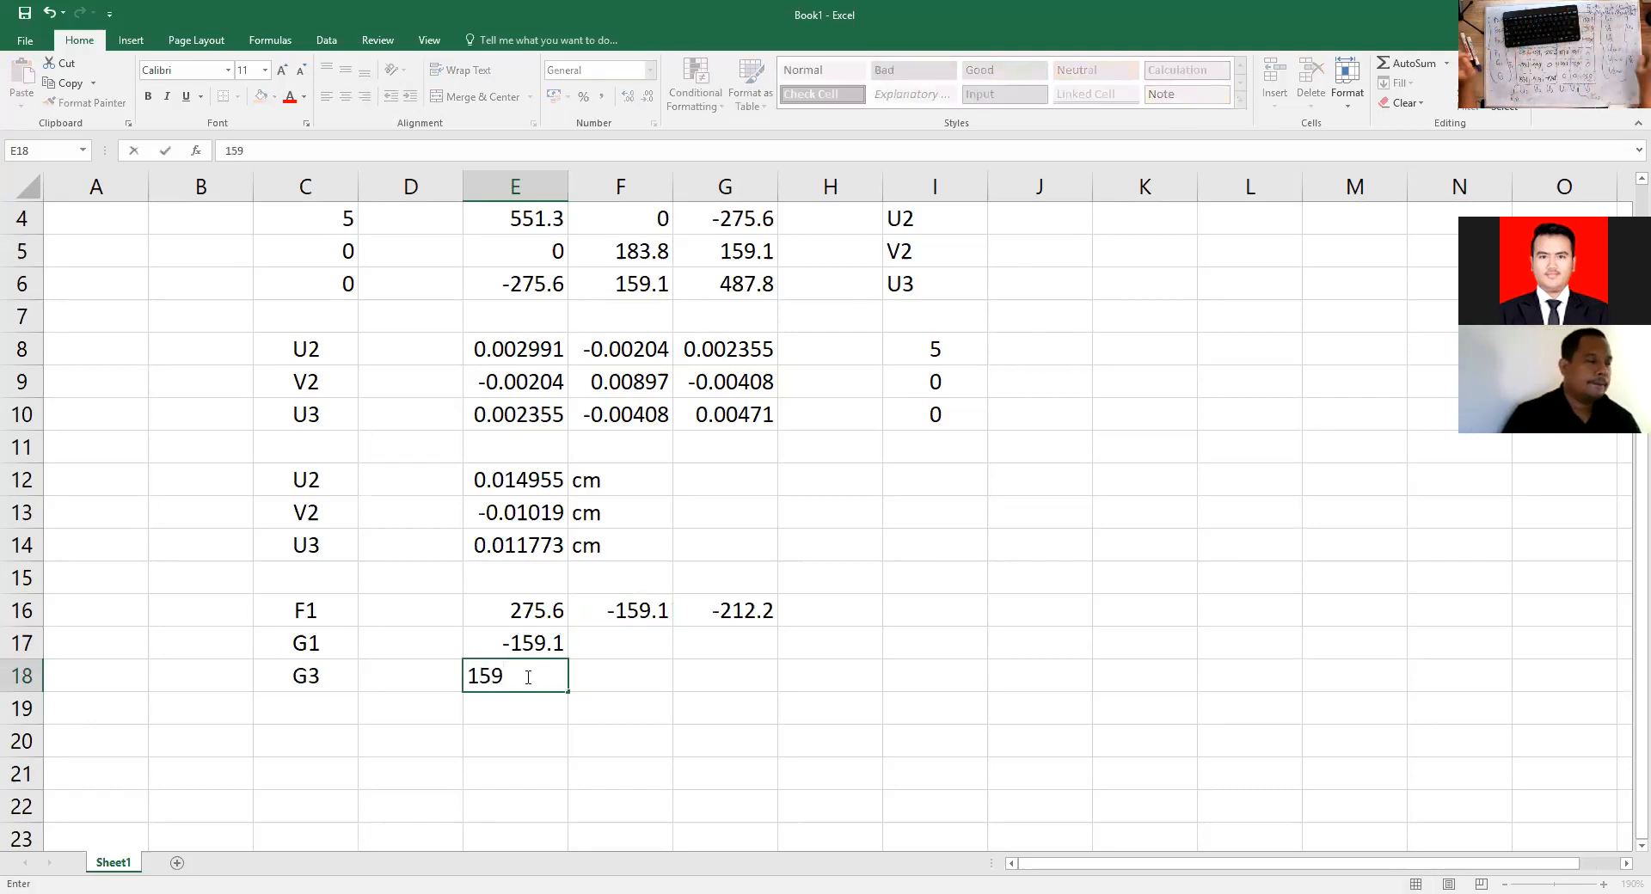
text(.)
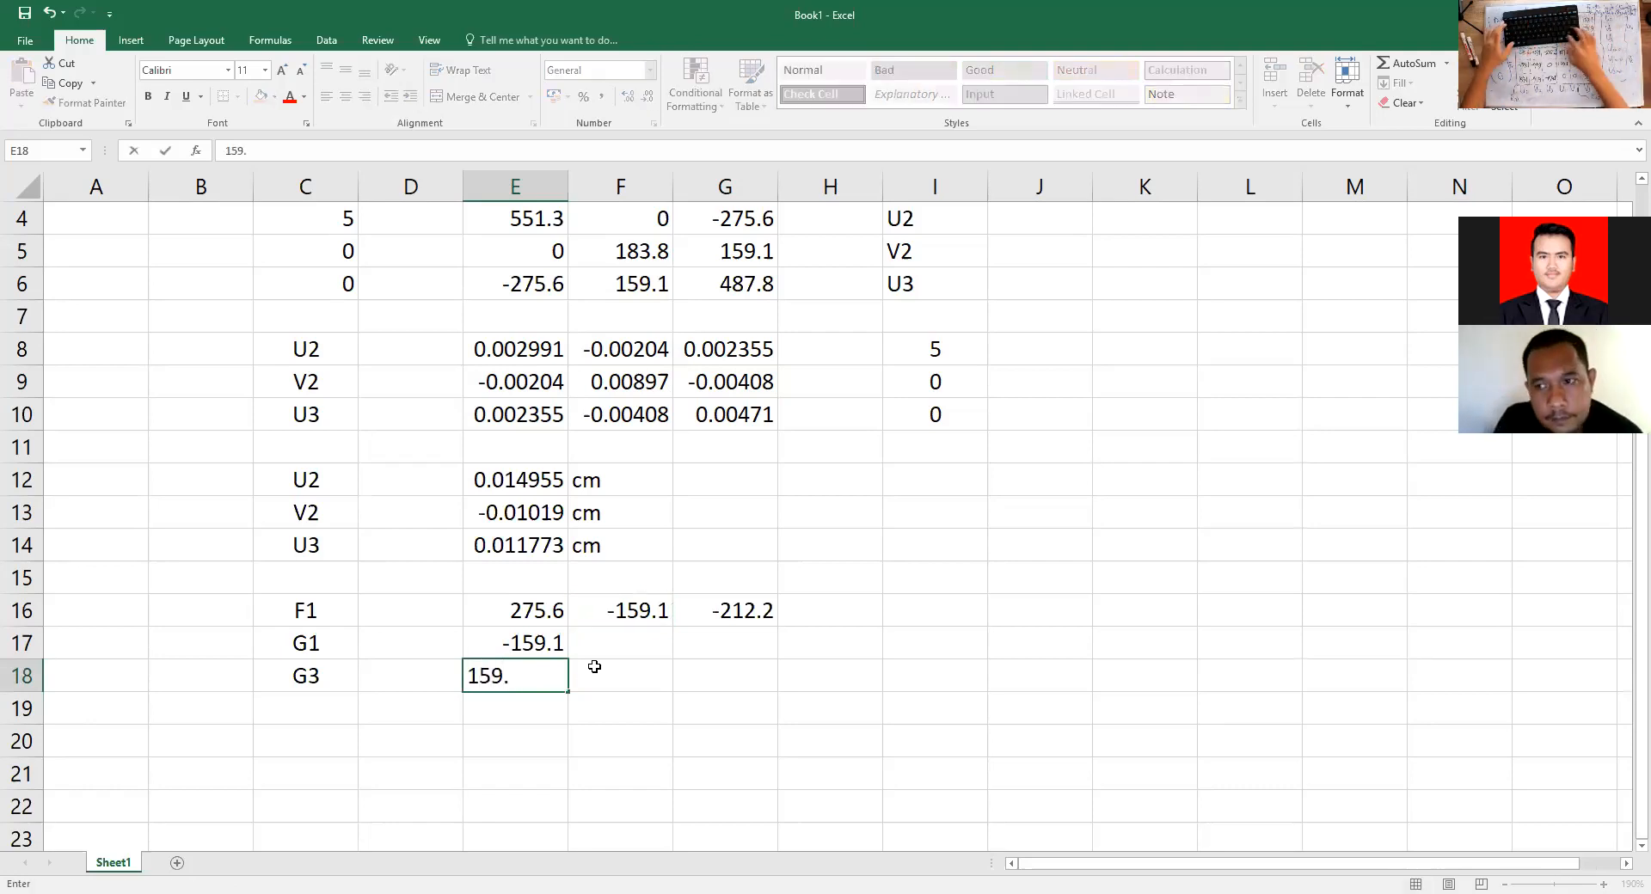
text(1)
key(Return)
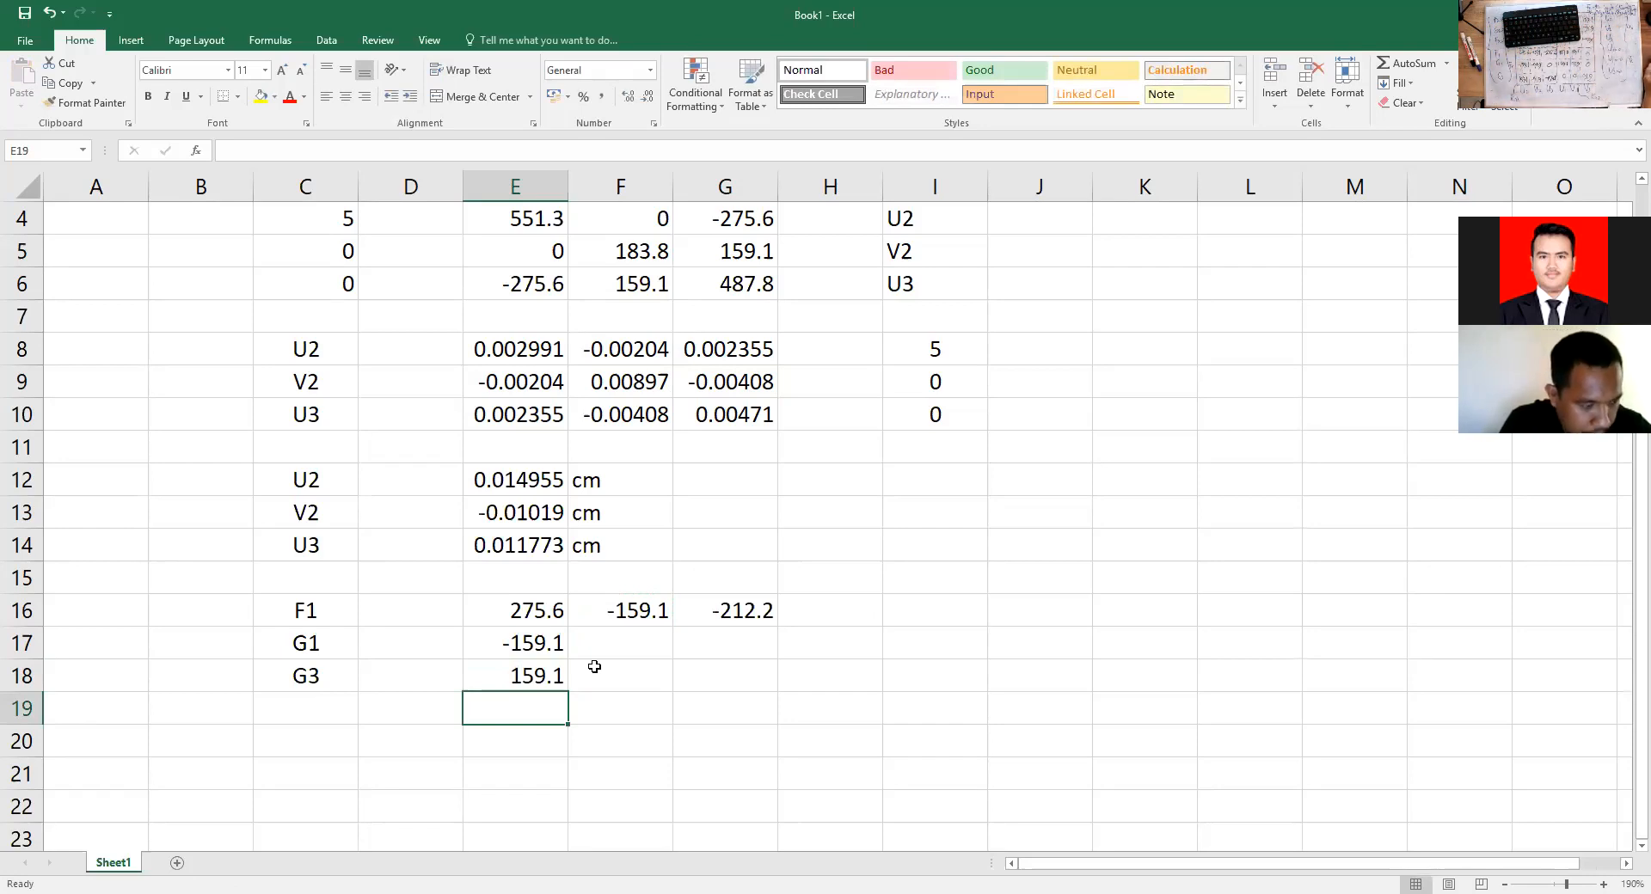
Complete the G1 coefficient row with -91.9 in F17 and 0 in G17.
click(647, 640)
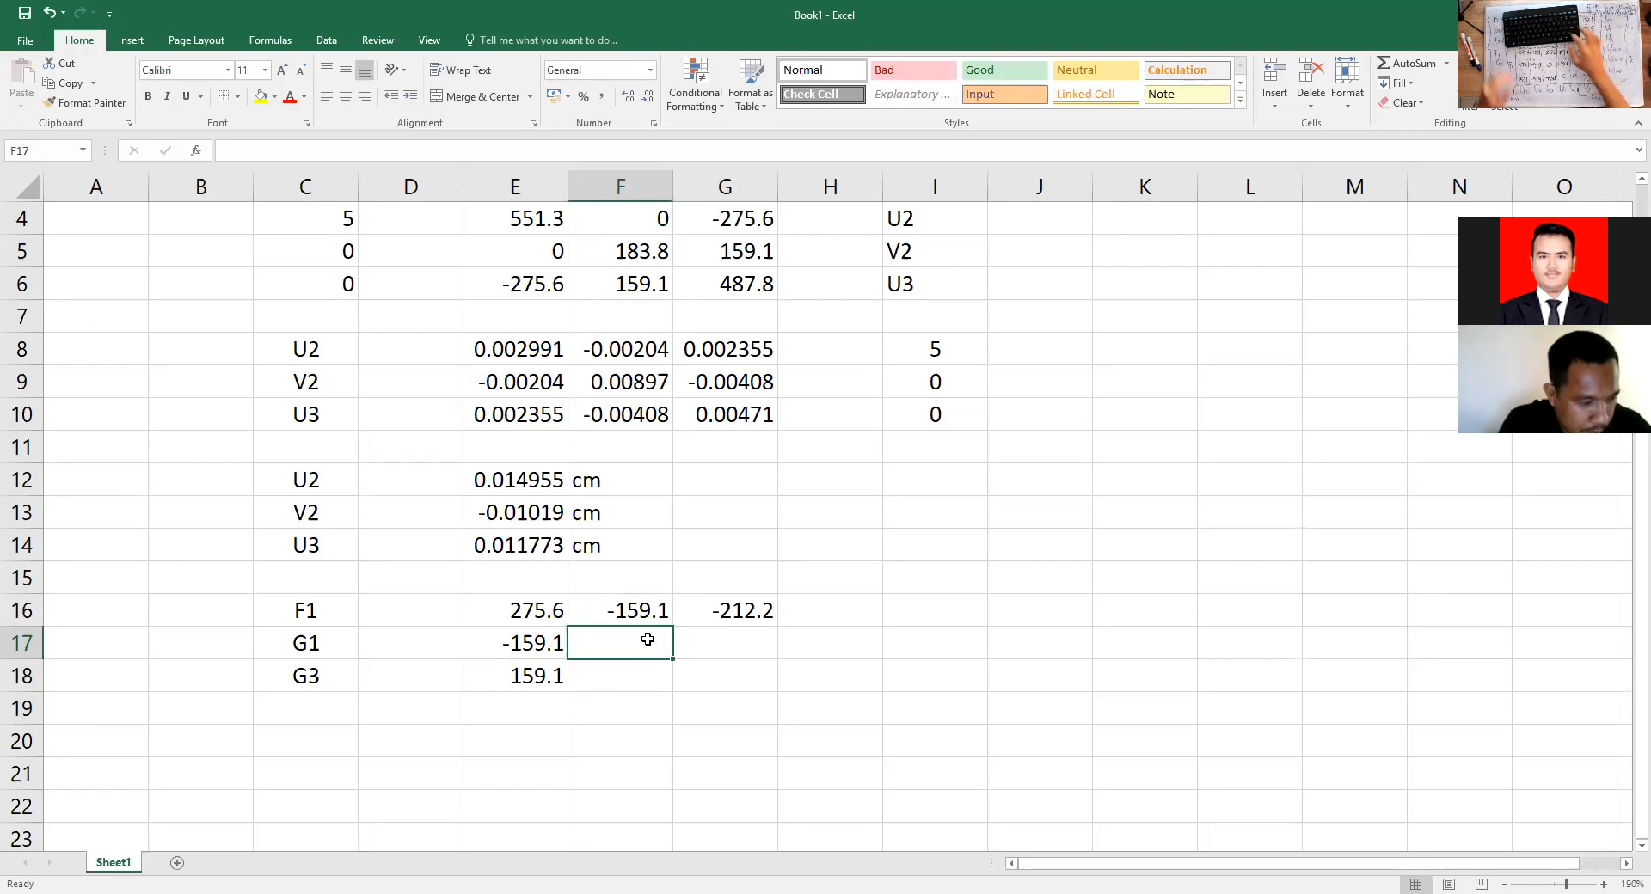
text(-91)
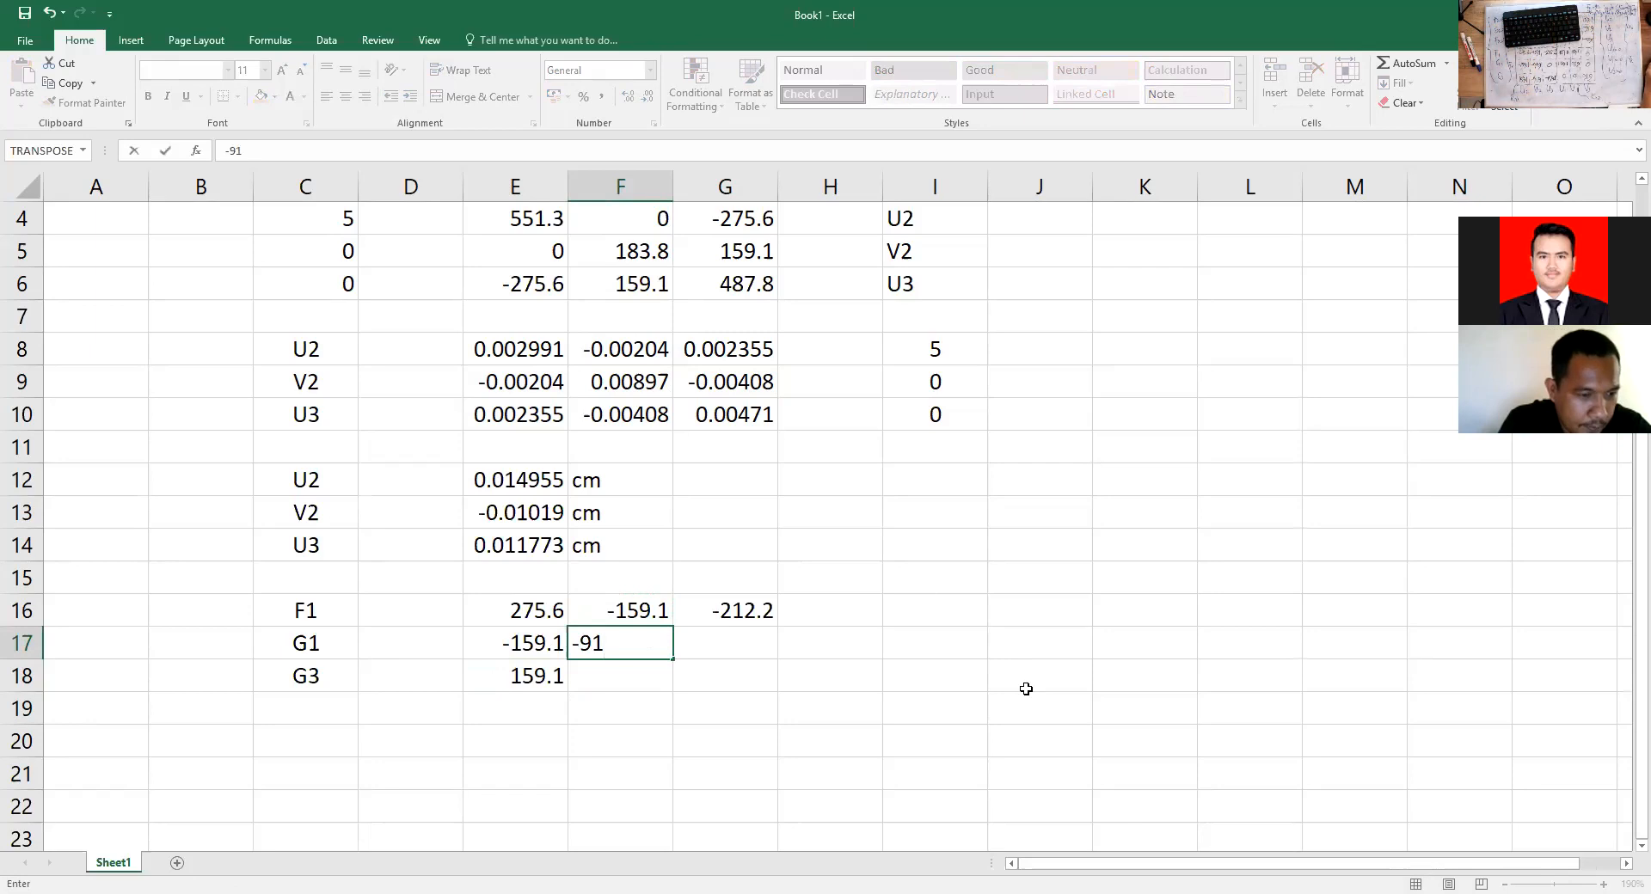
text(.)
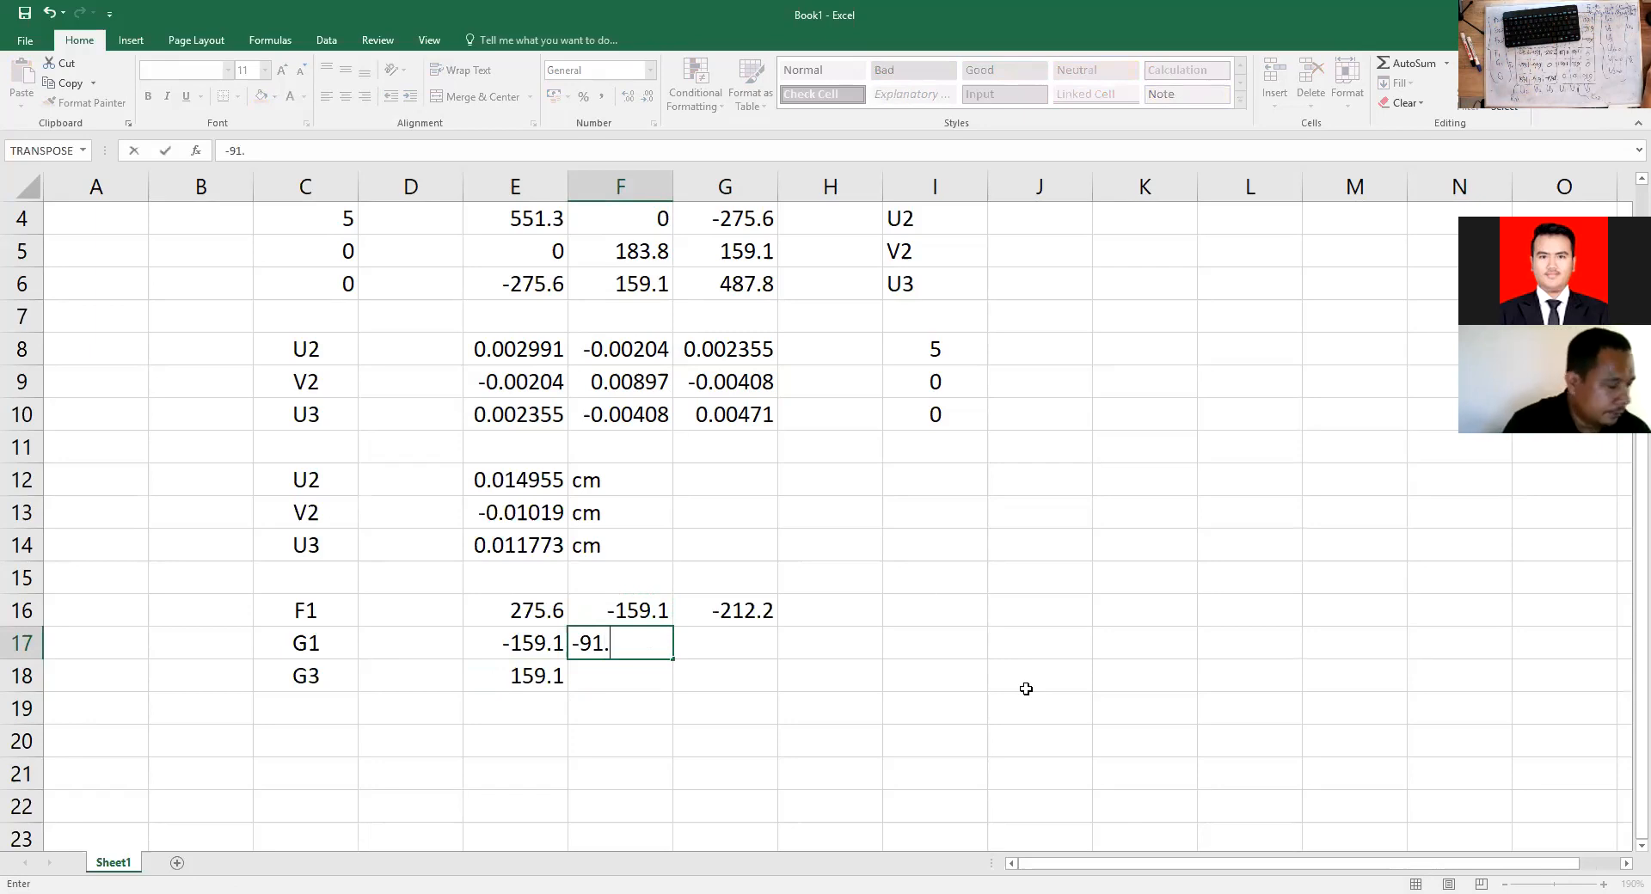
text(9)
key(Return)
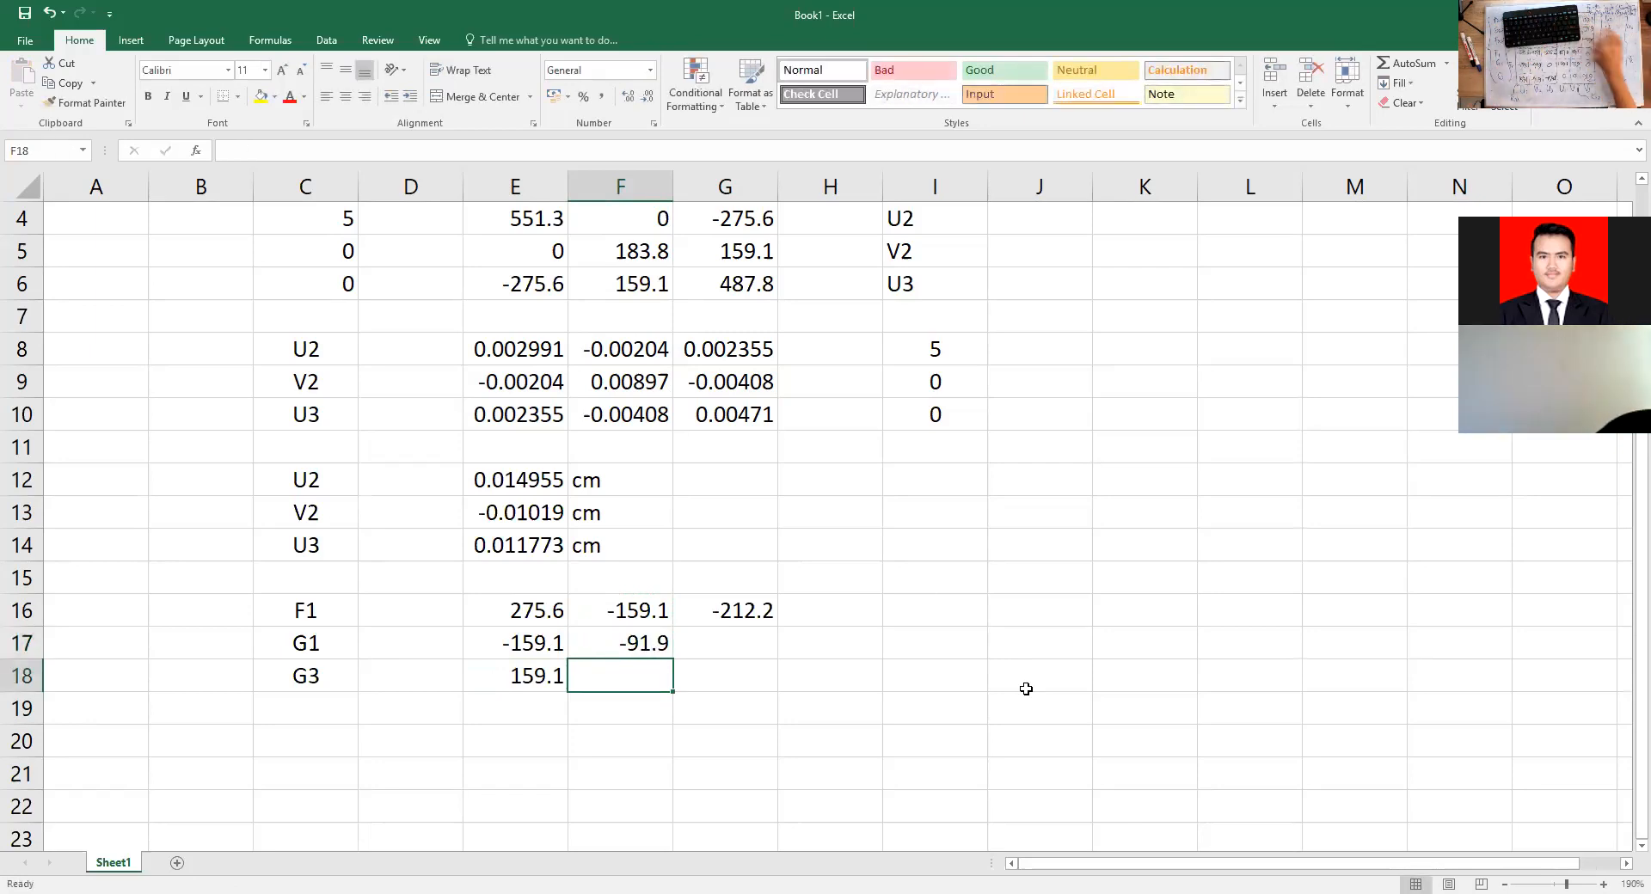
click(757, 644)
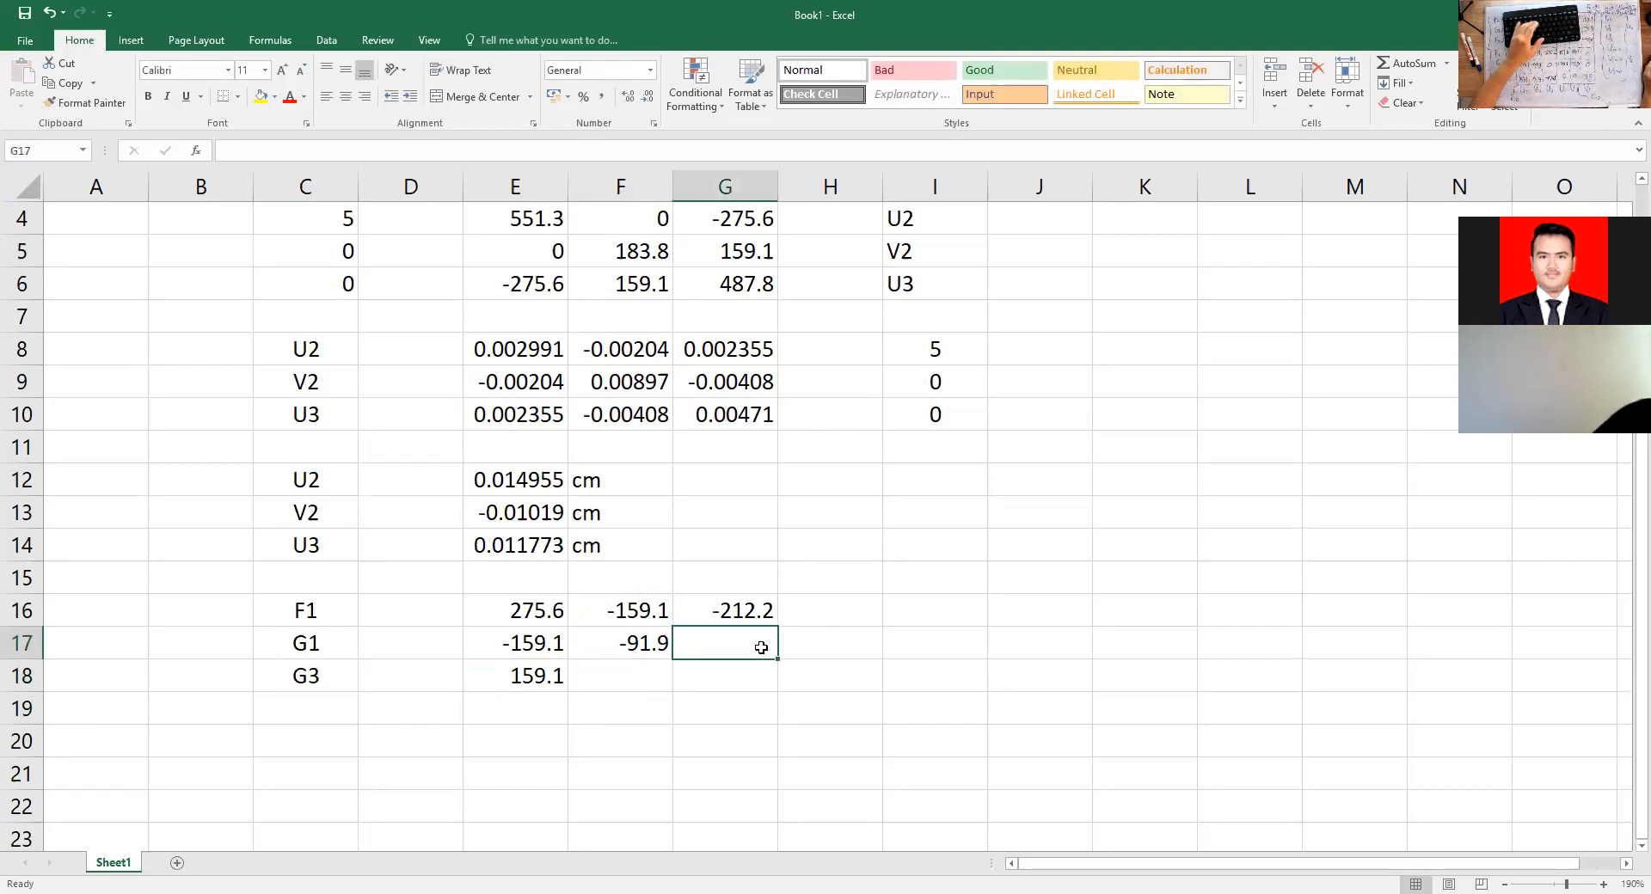
text(0)
click(631, 684)
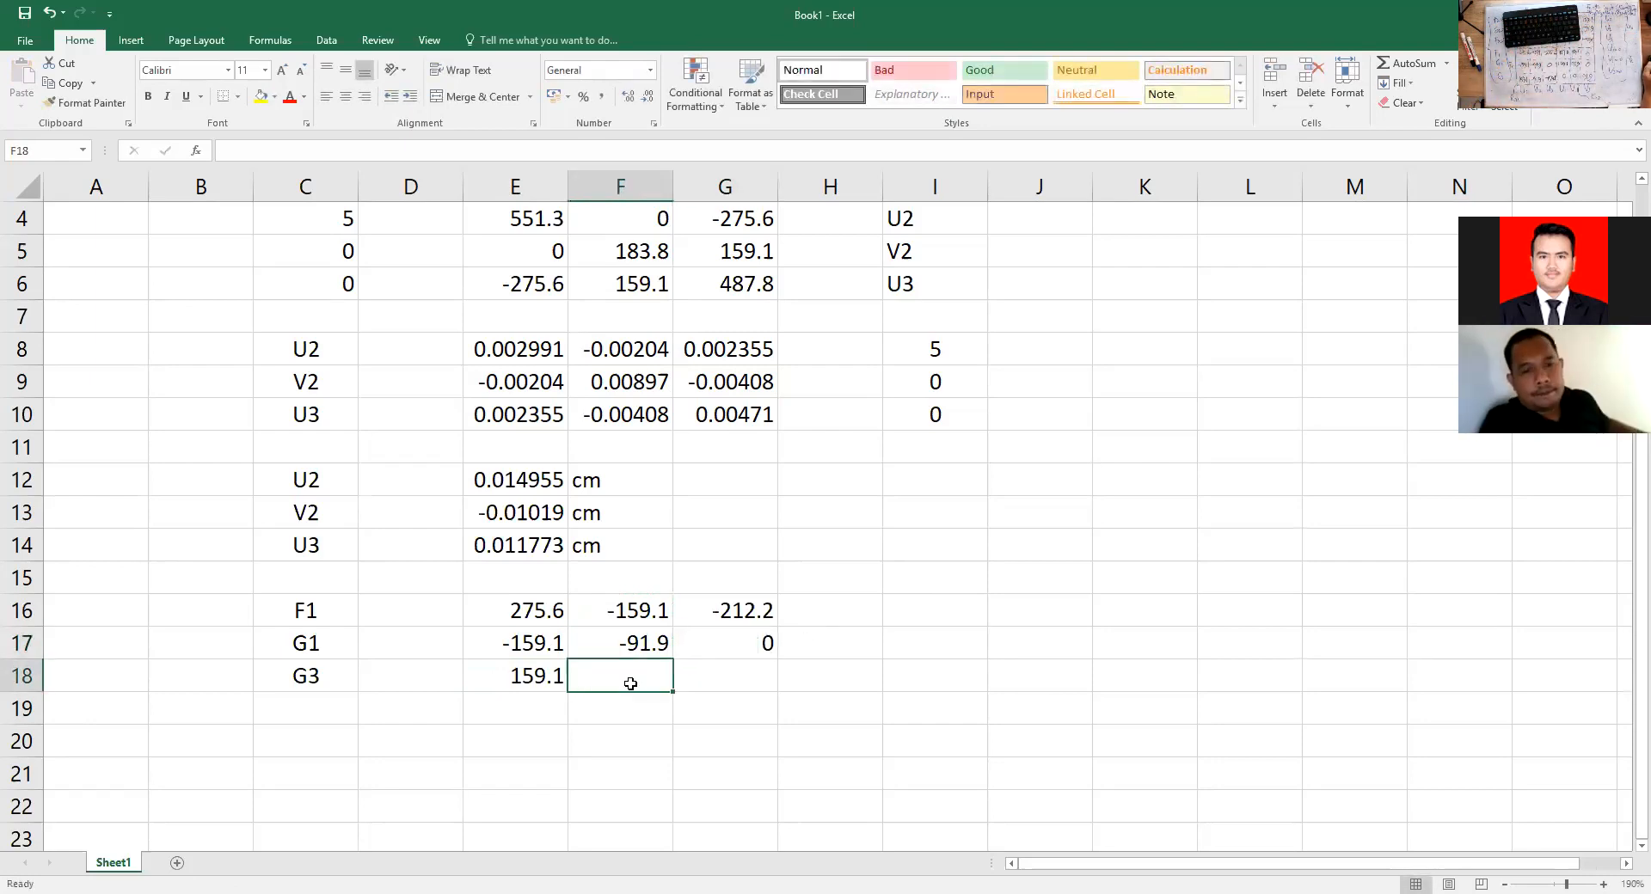
Fill the rest of the G3 row by copying F17 into F18 and E17 into G18.
click(638, 645)
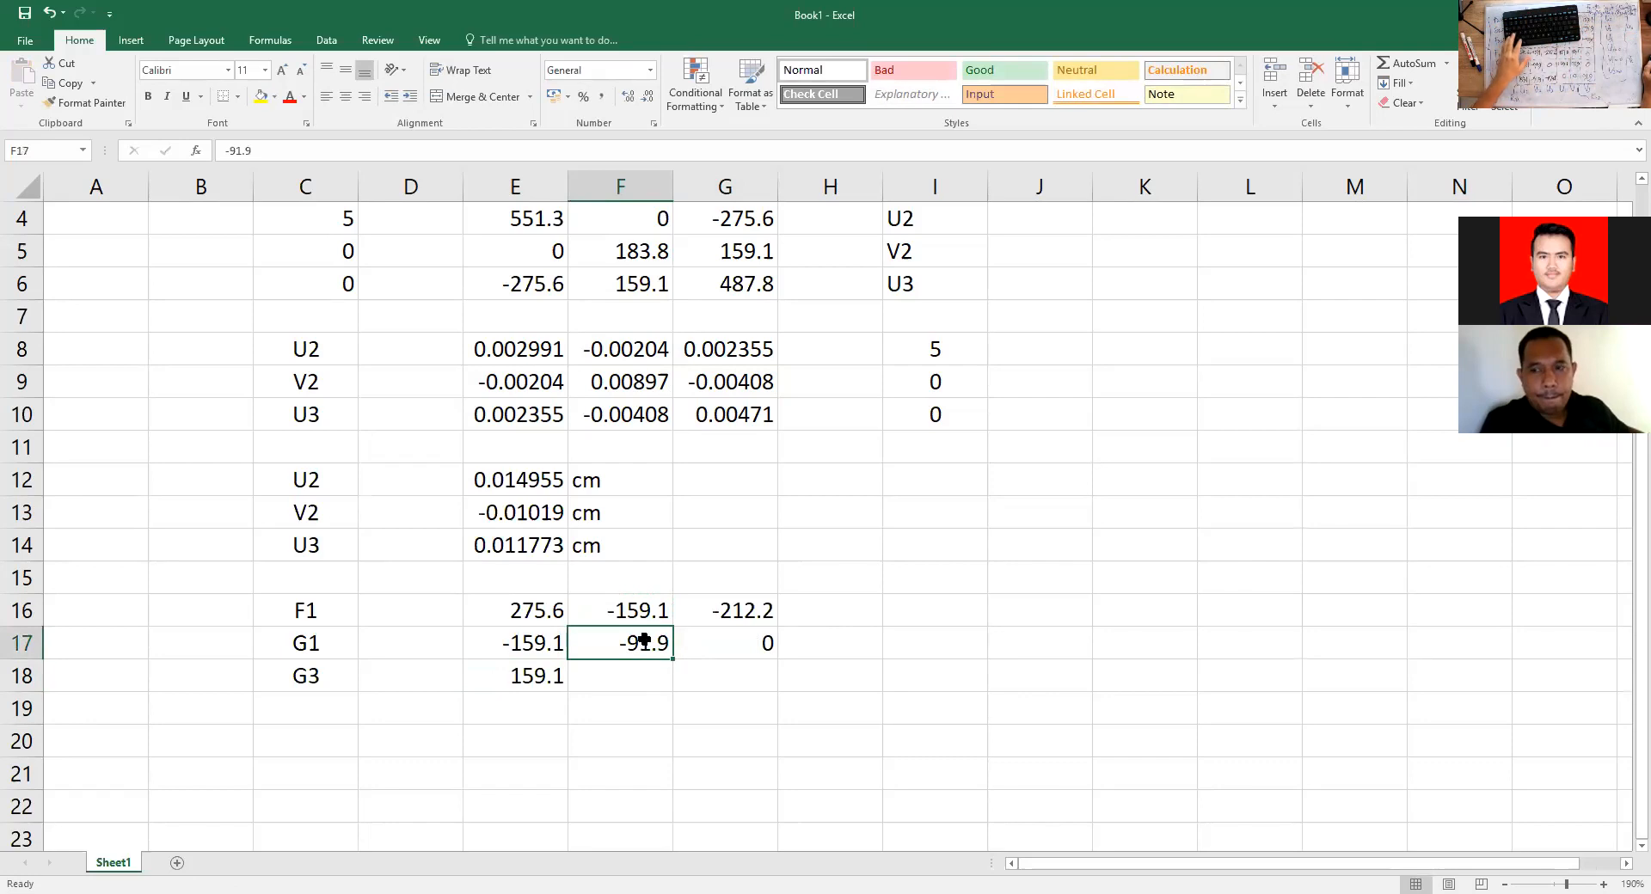
key(ctrl+c)
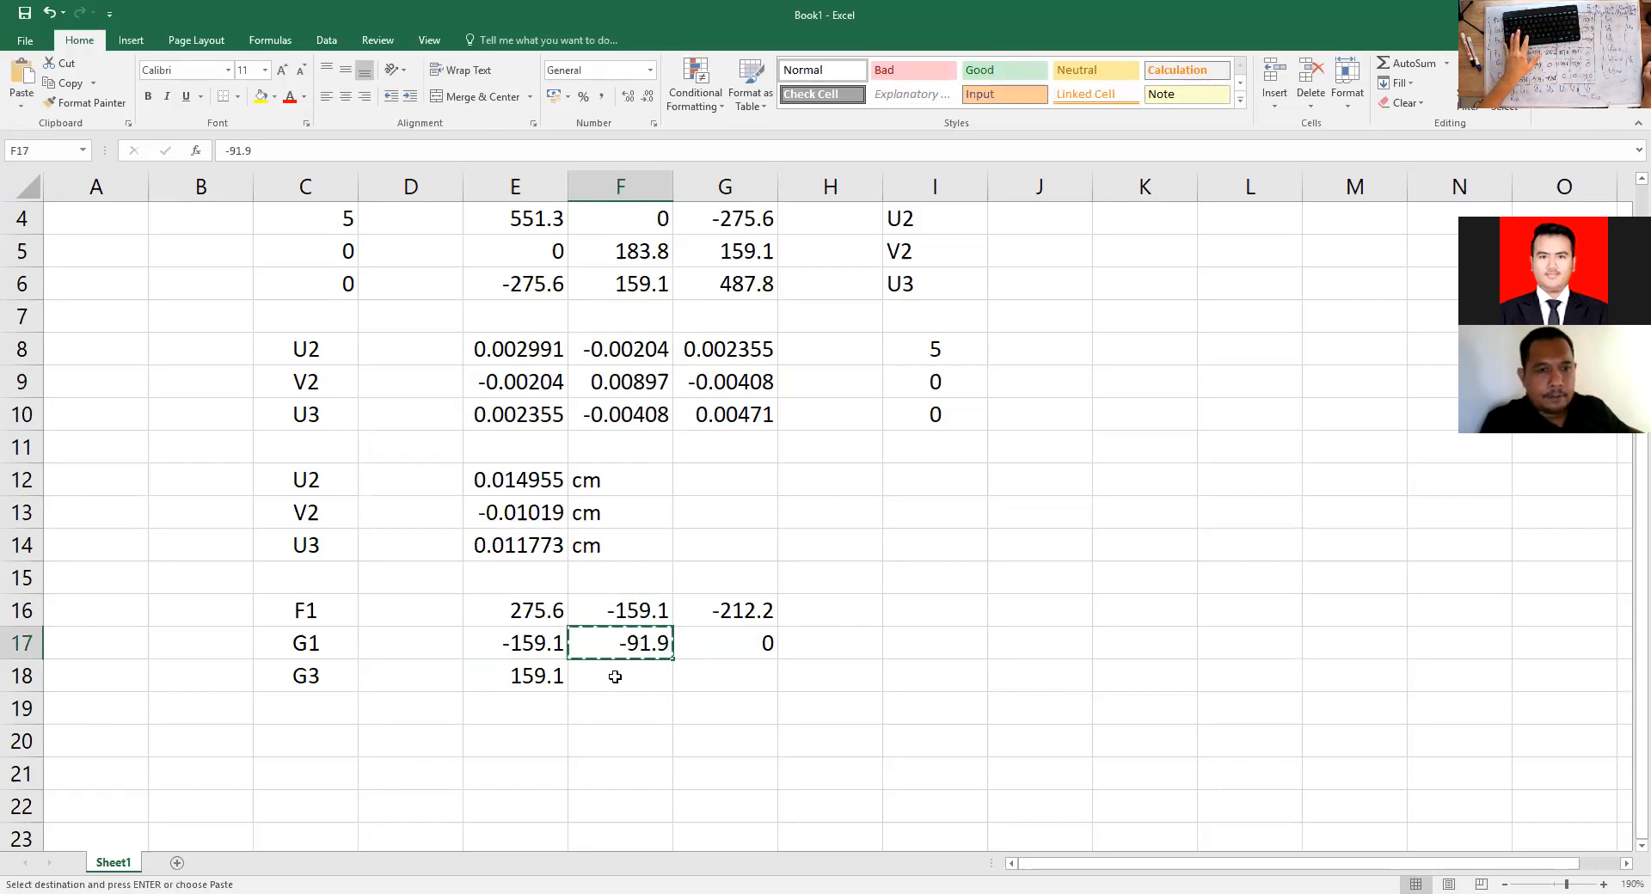
click(615, 676)
key(ctrl+v)
click(530, 647)
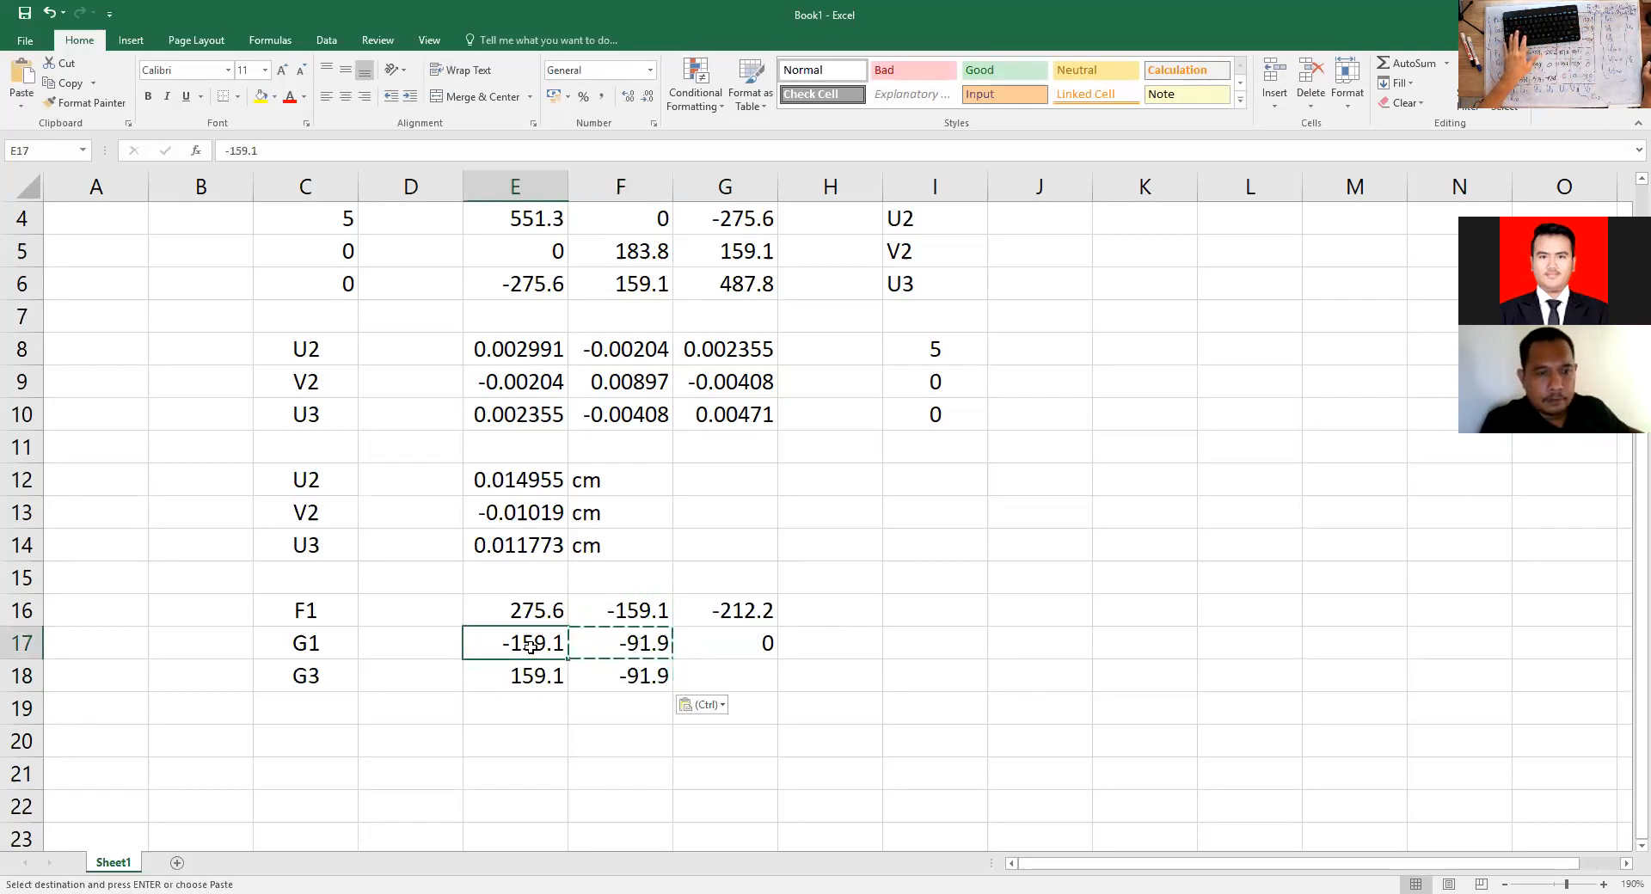
key(ctrl+c)
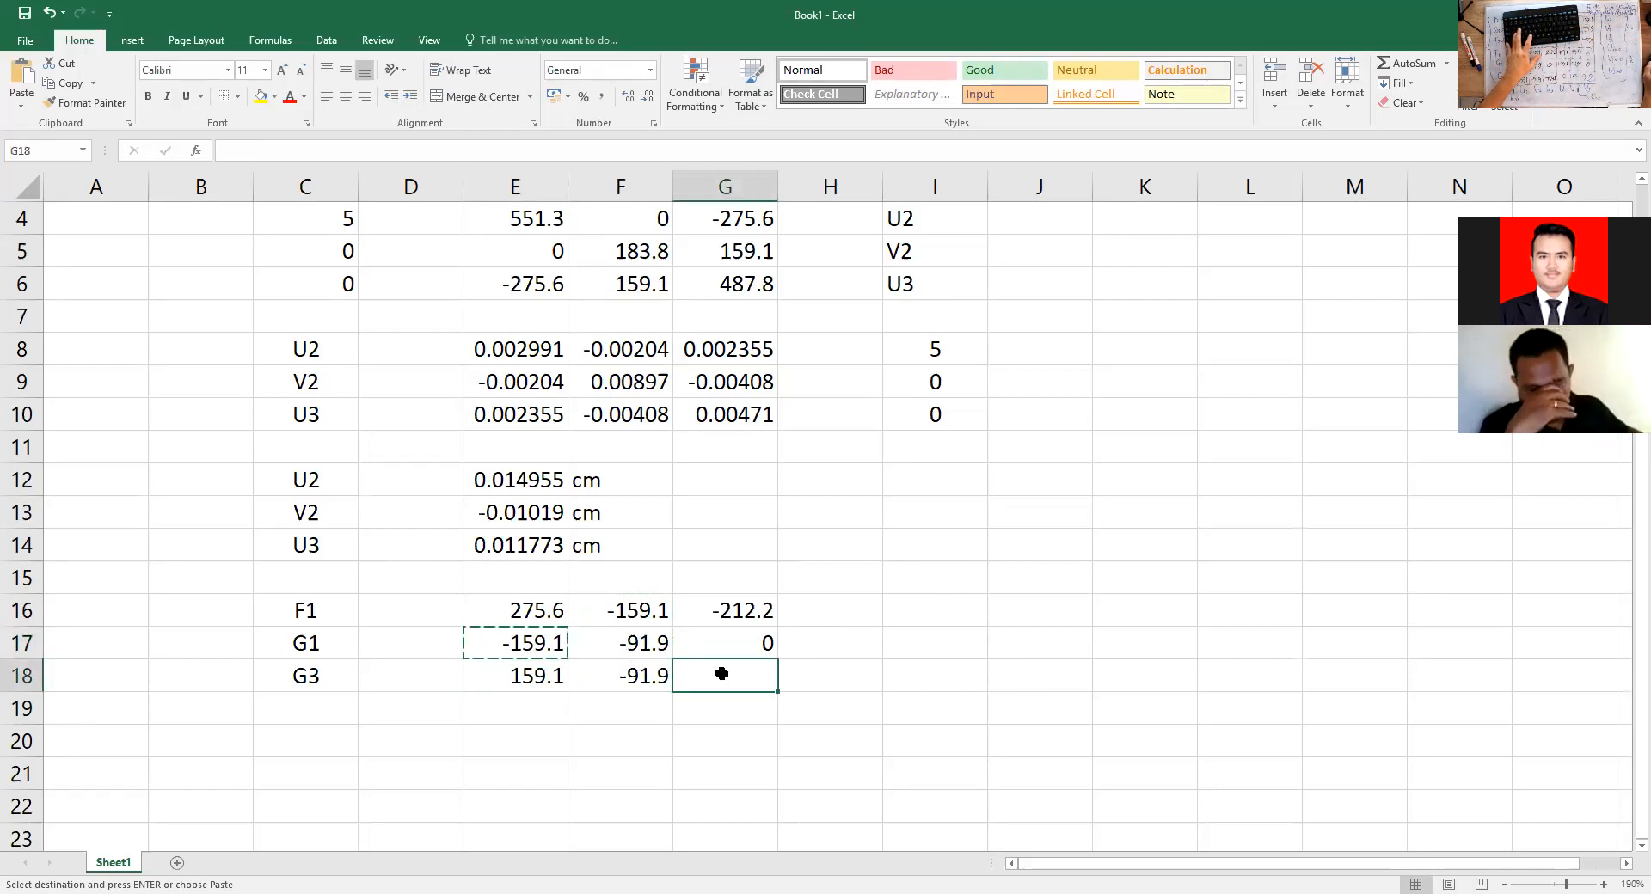
key(ctrl+v)
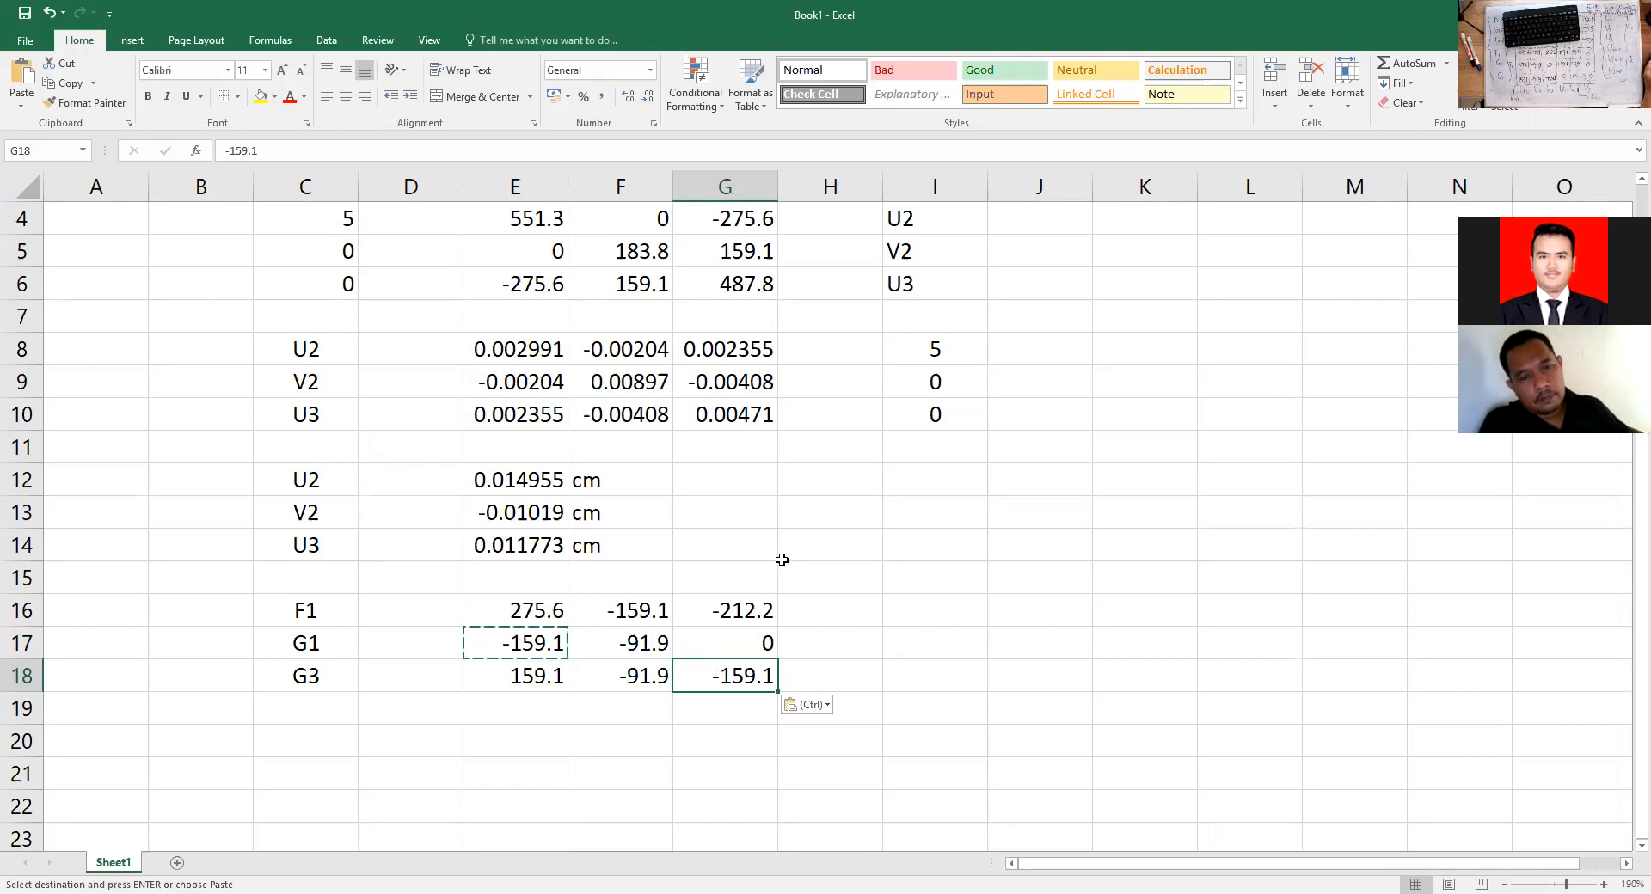
Link I16 to the U2 displacement with =E12 and copy the formula to I17:I18 for V2 and U3.
click(908, 611)
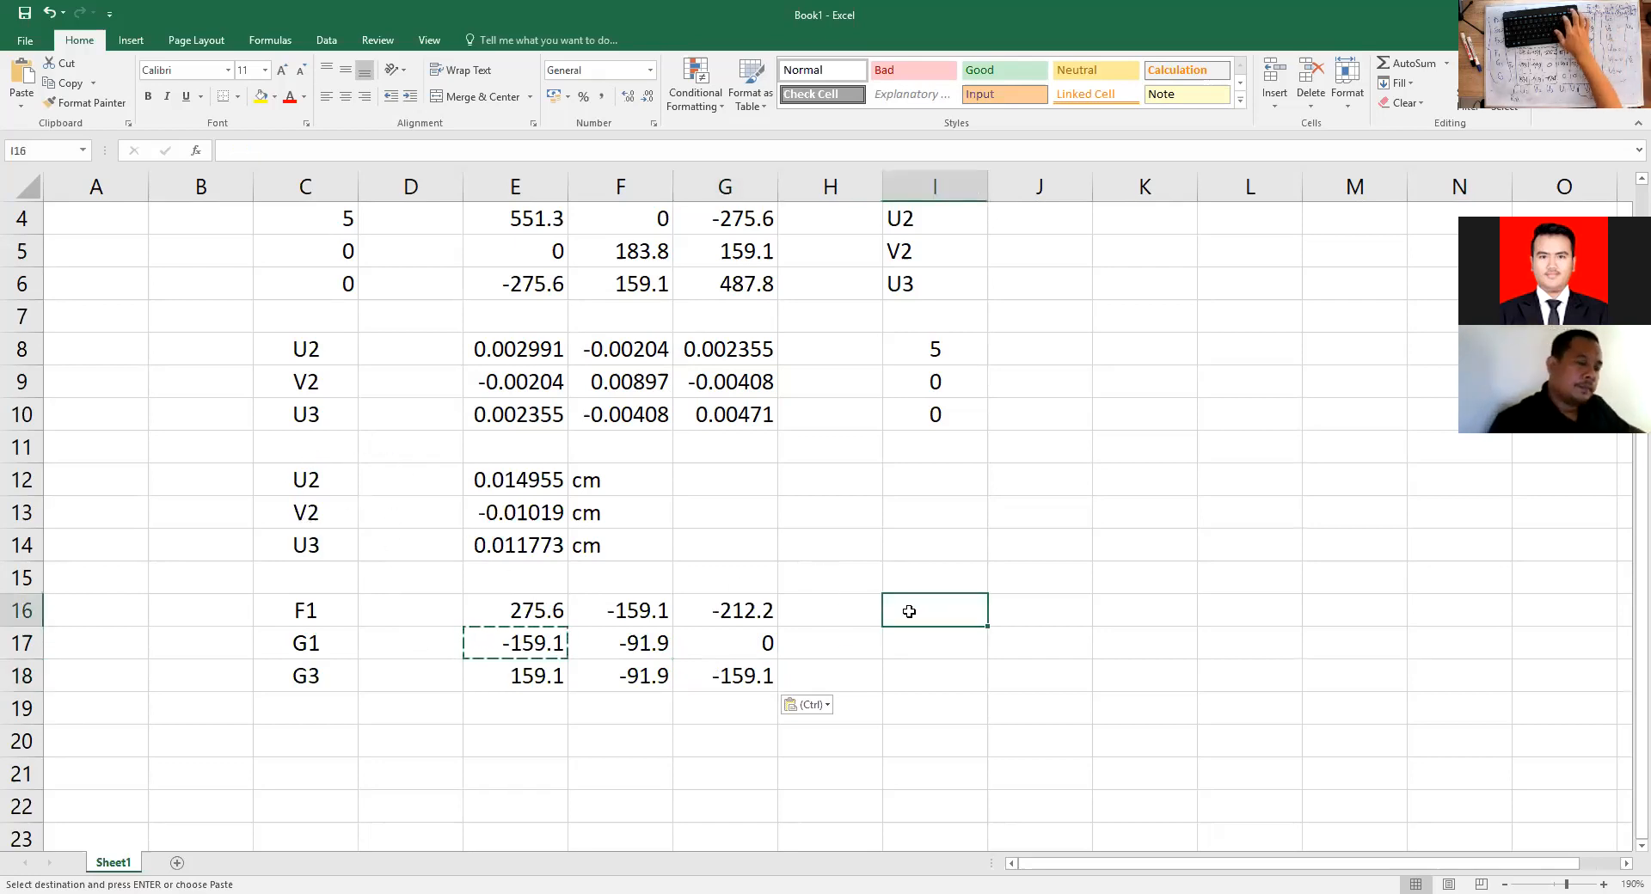
text(=)
click(528, 483)
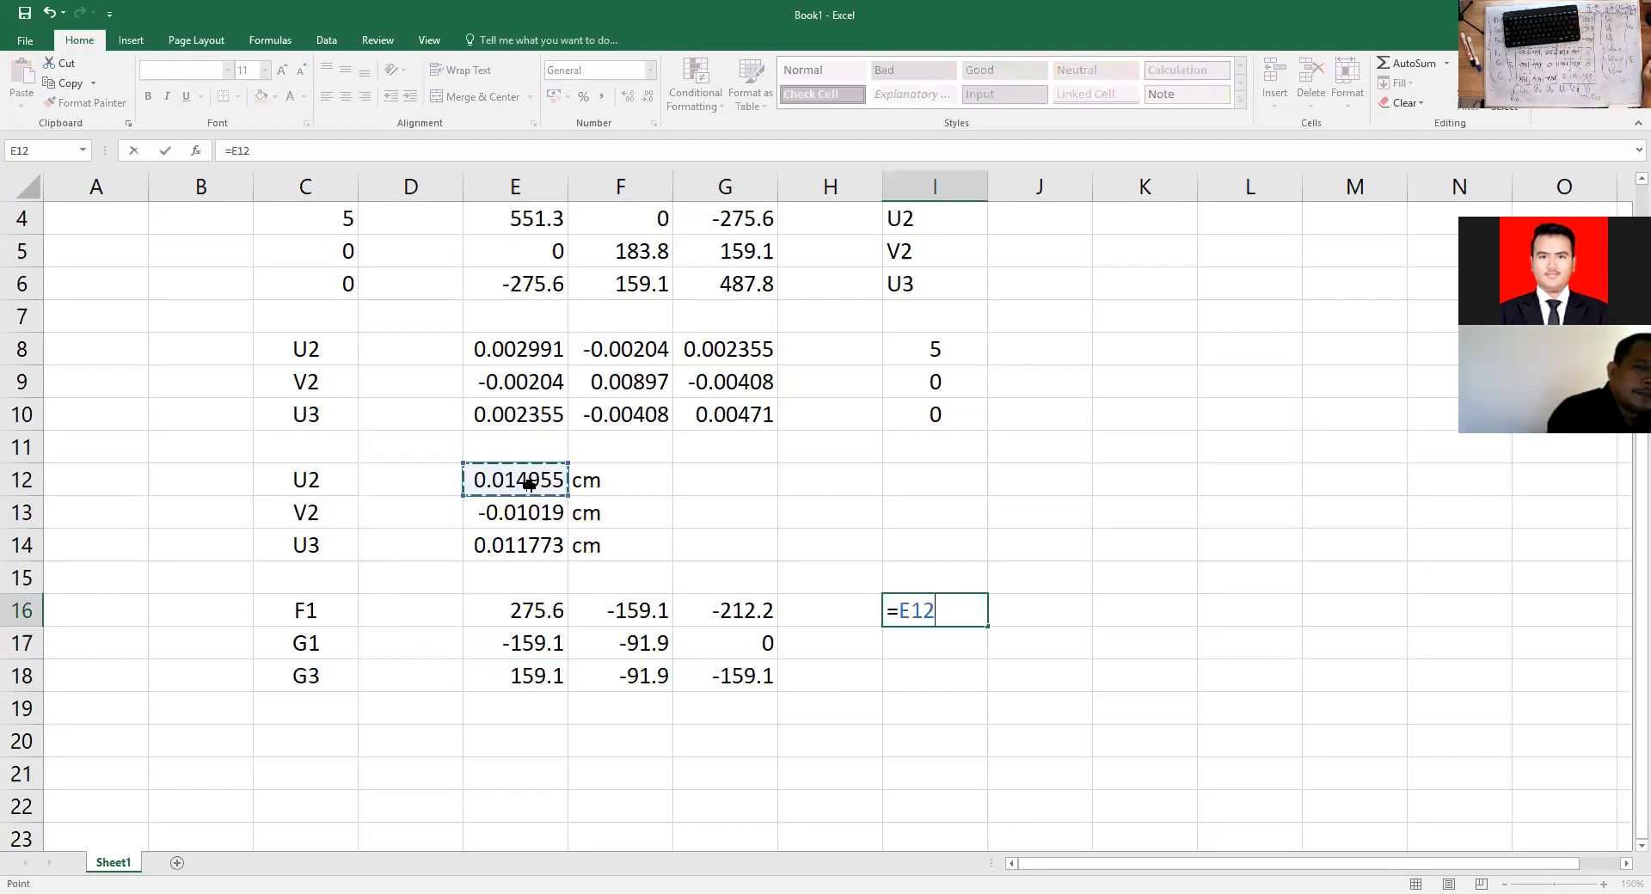
key(Return)
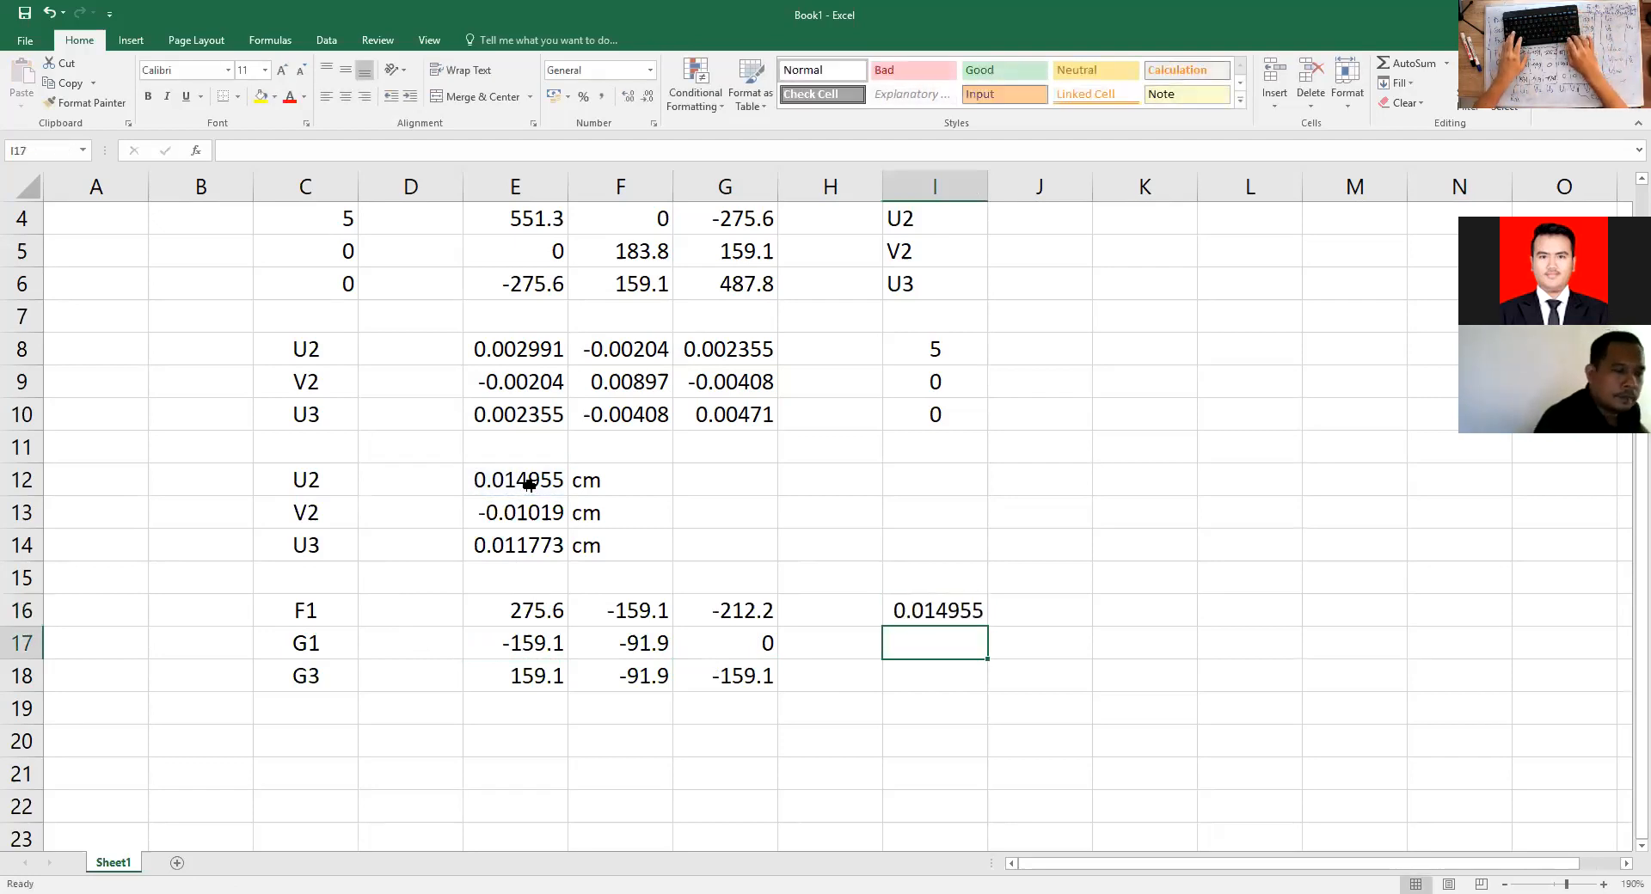
key(Up)
key(ctrl+c)
key(Down)
key(shift+Down)
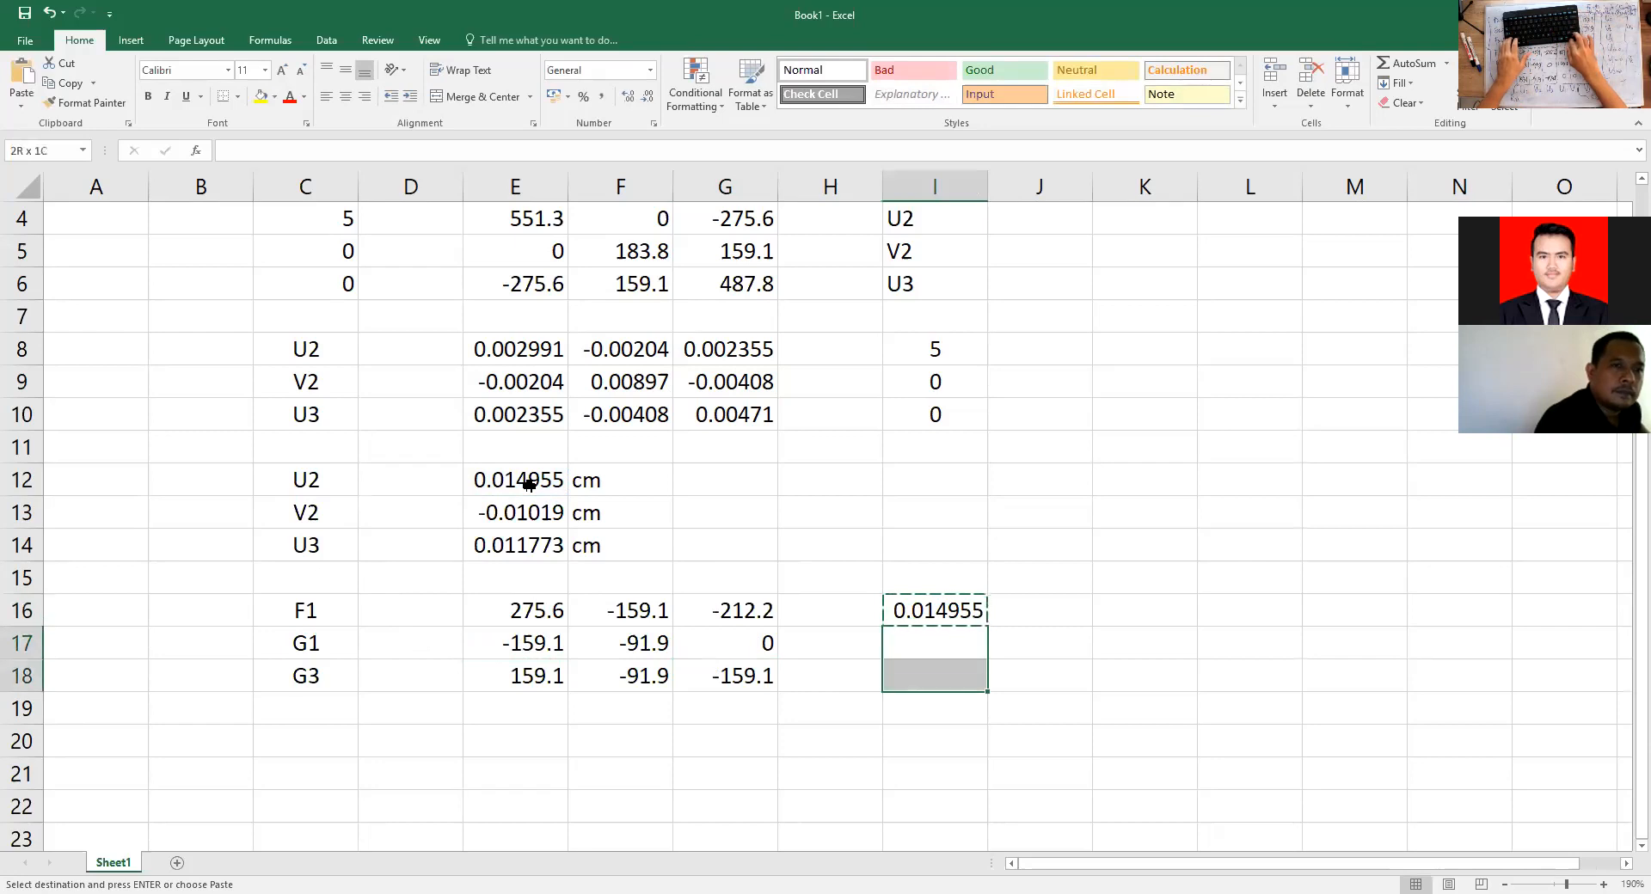
key(ctrl+v)
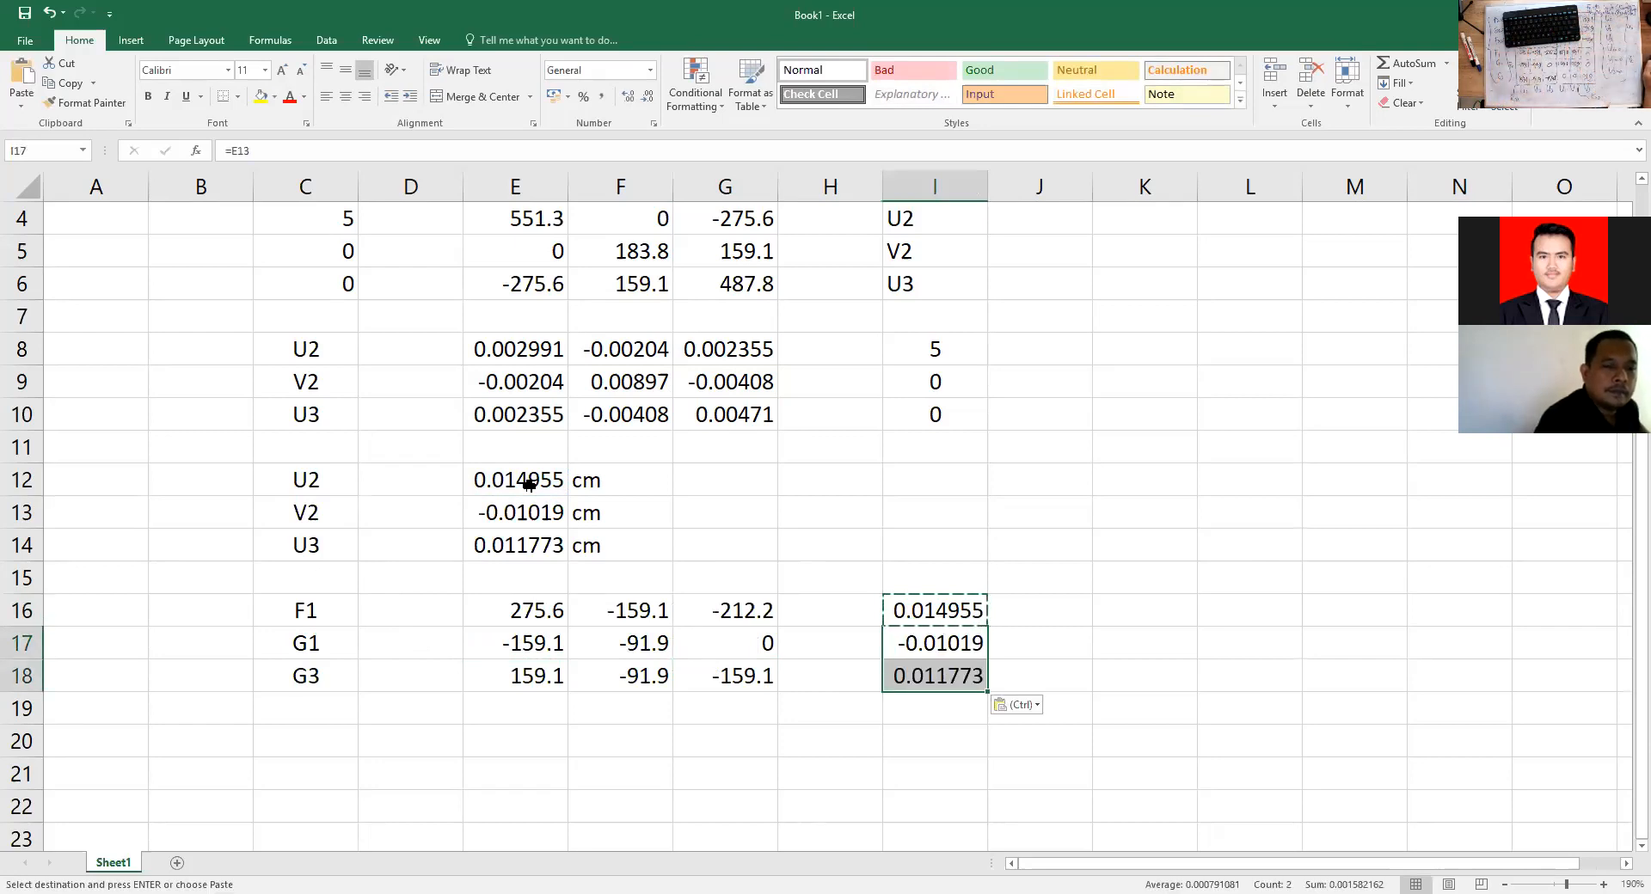
Copy the F1, G1 and G3 labels from C16:C18 to C20:C22.
click(316, 611)
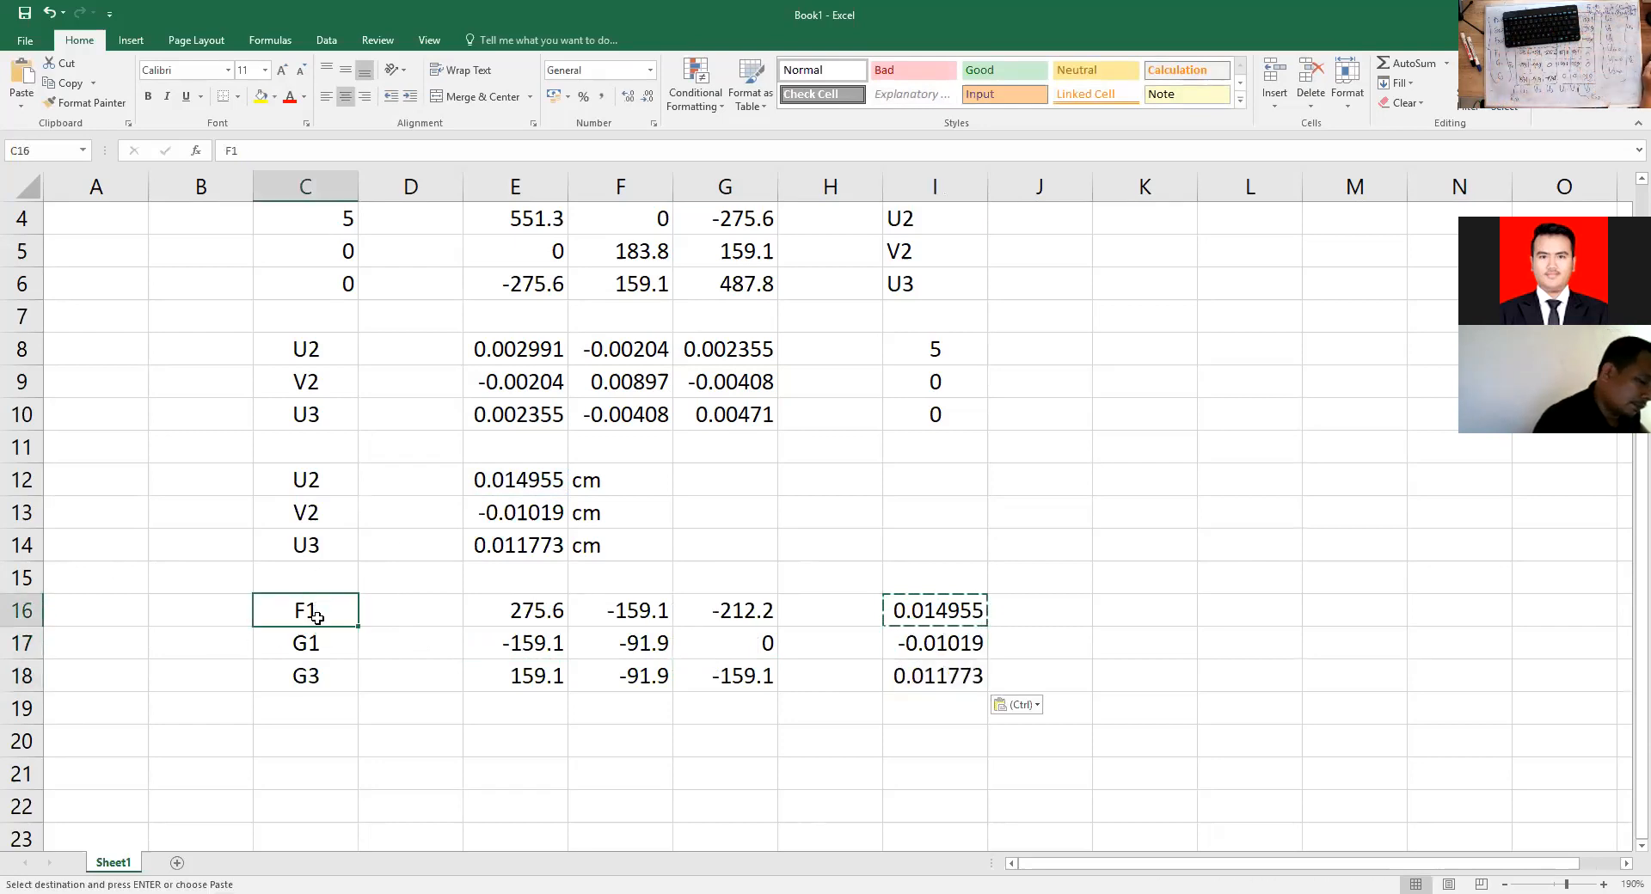
drag(316, 617, 312, 679)
key(ctrl+c)
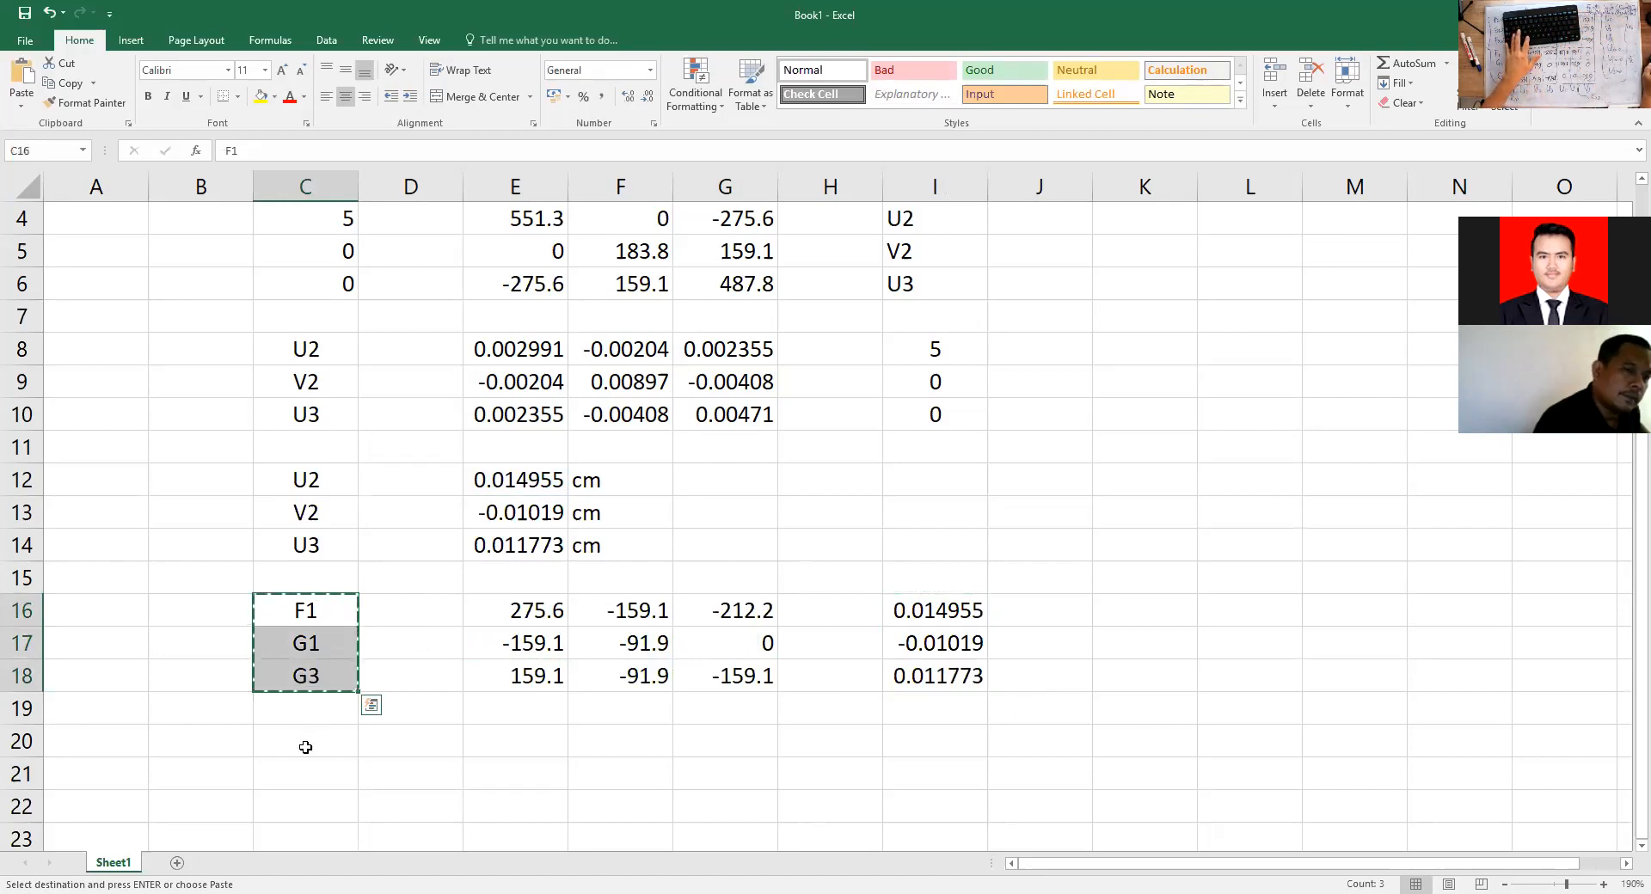
click(305, 747)
key(ctrl+v)
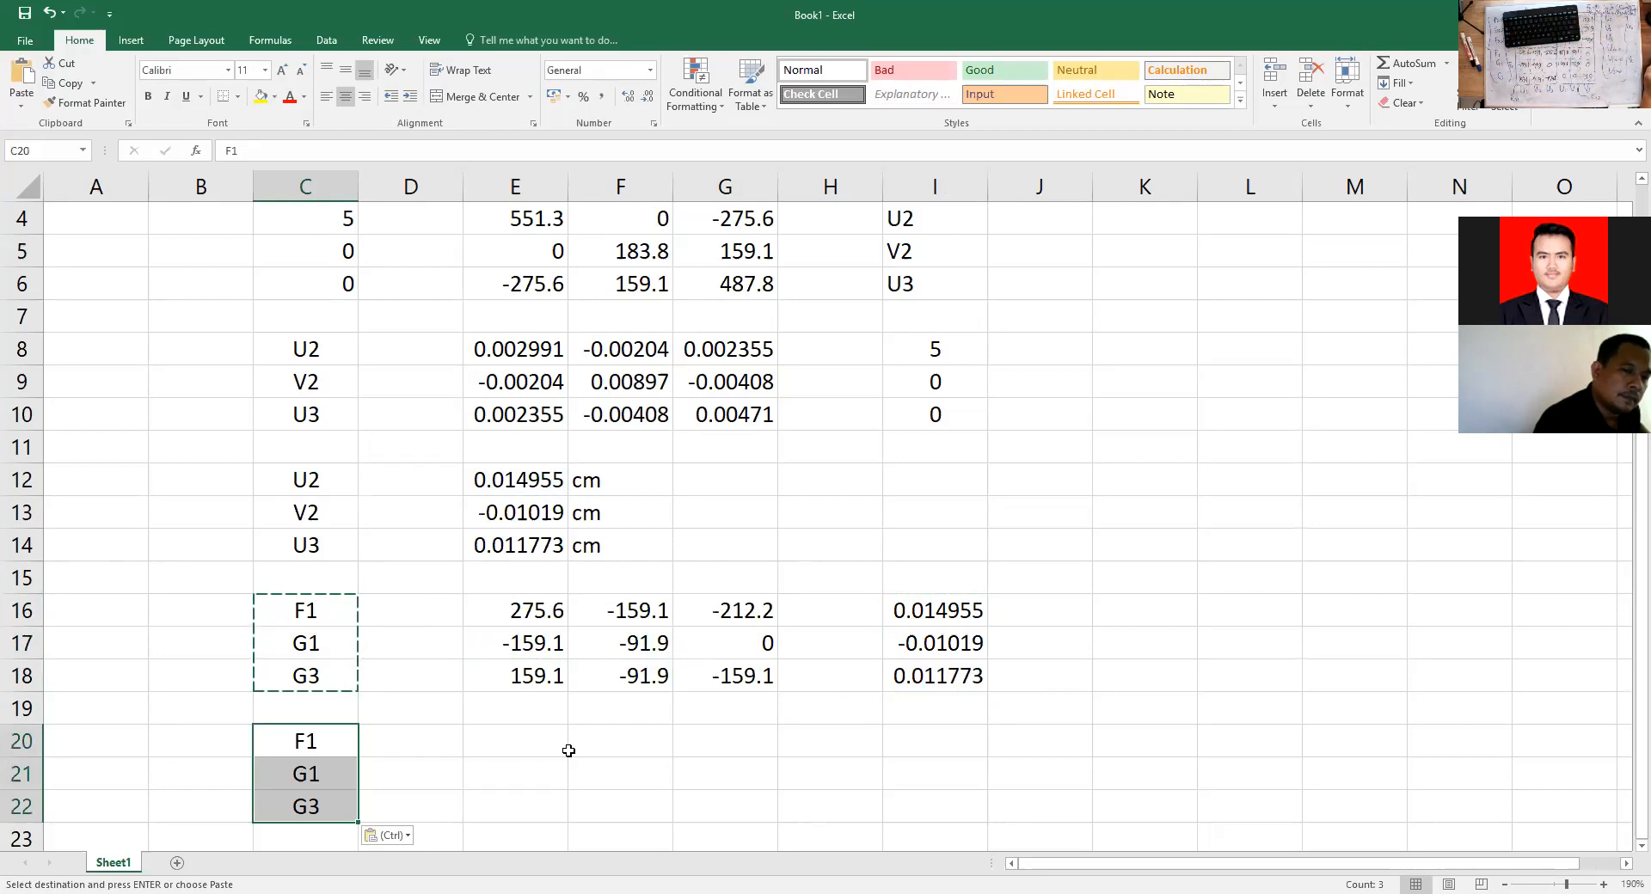
key(alt+Tab)
key(alt+Tab)
Enter =MMULT(E16:G18,I16:I18) in E20 to multiply the reaction coefficients by the displacements.
scroll(807, 561, down, 2)
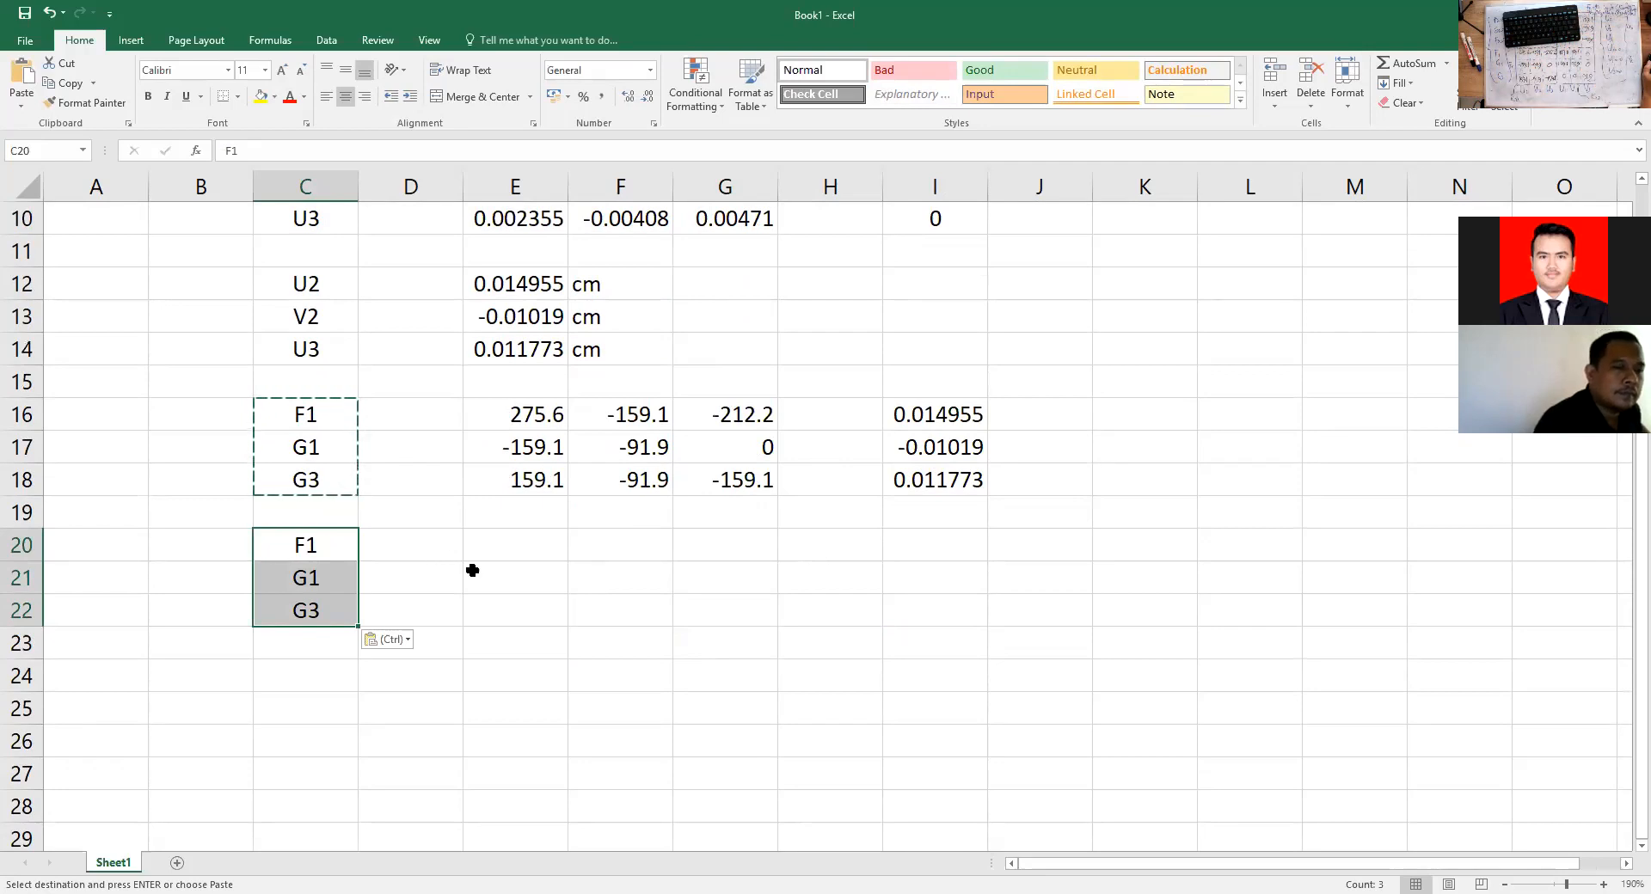
click(505, 546)
text(=)
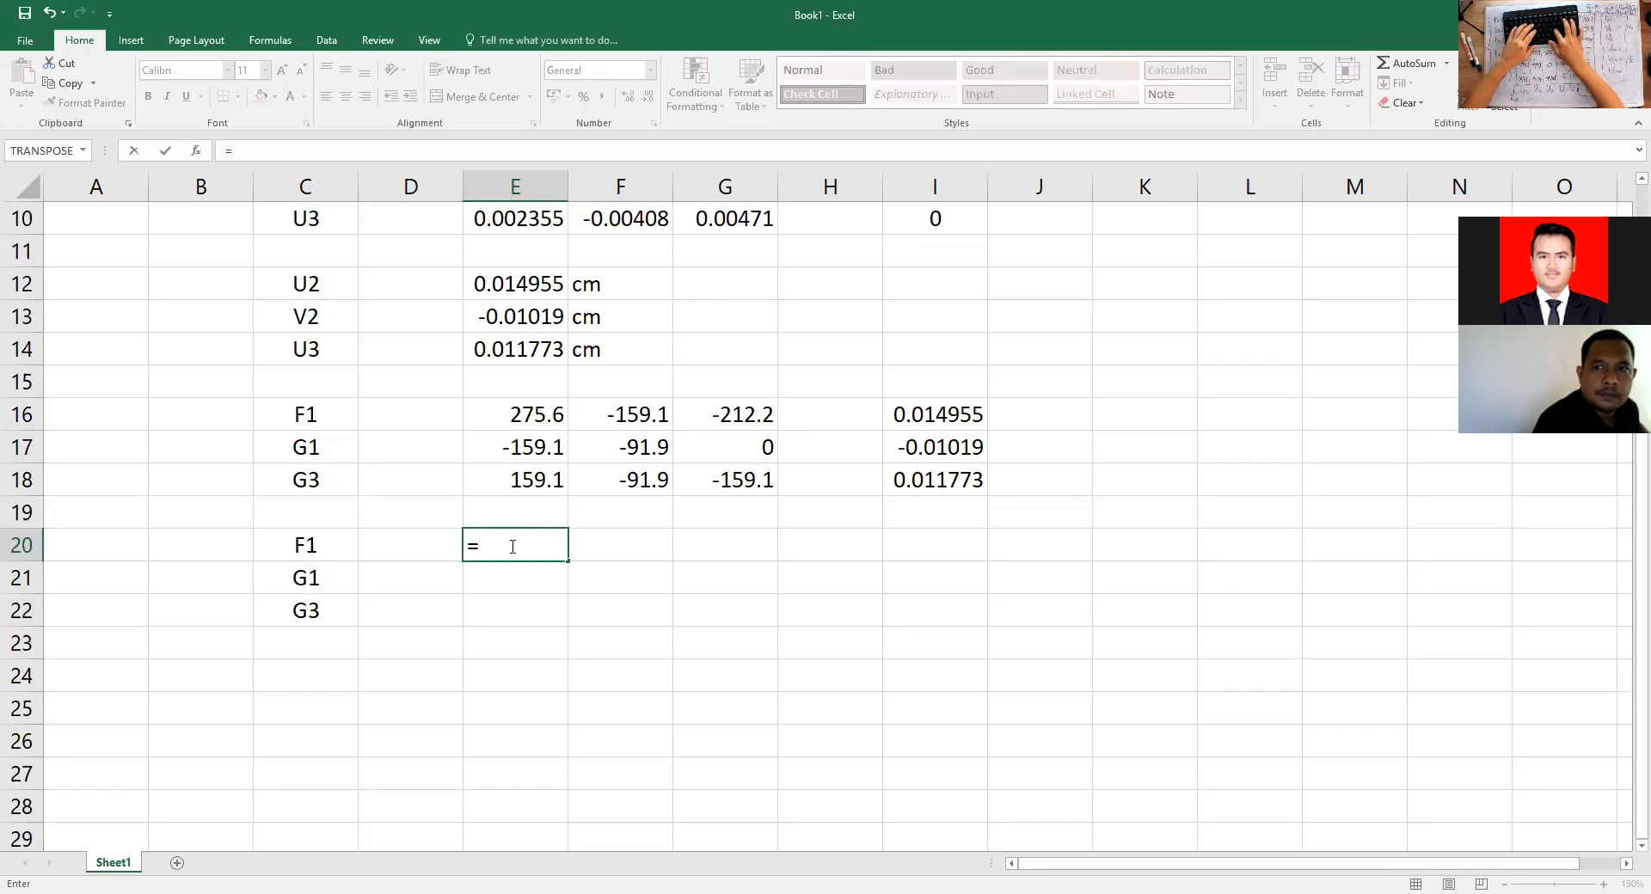
text(mmul)
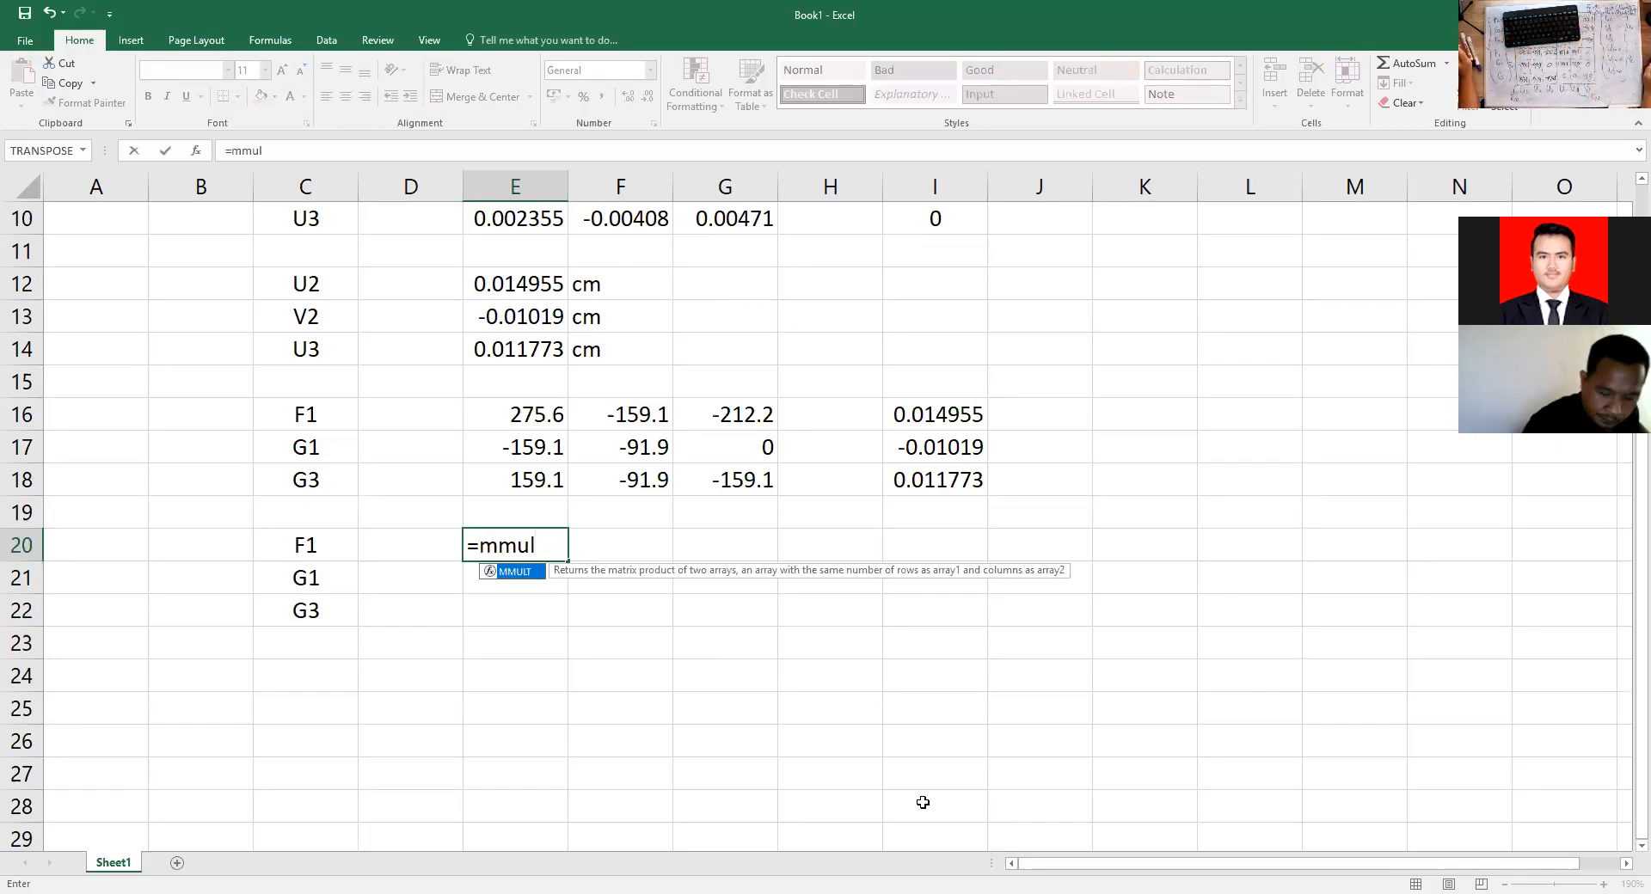
key(Return)
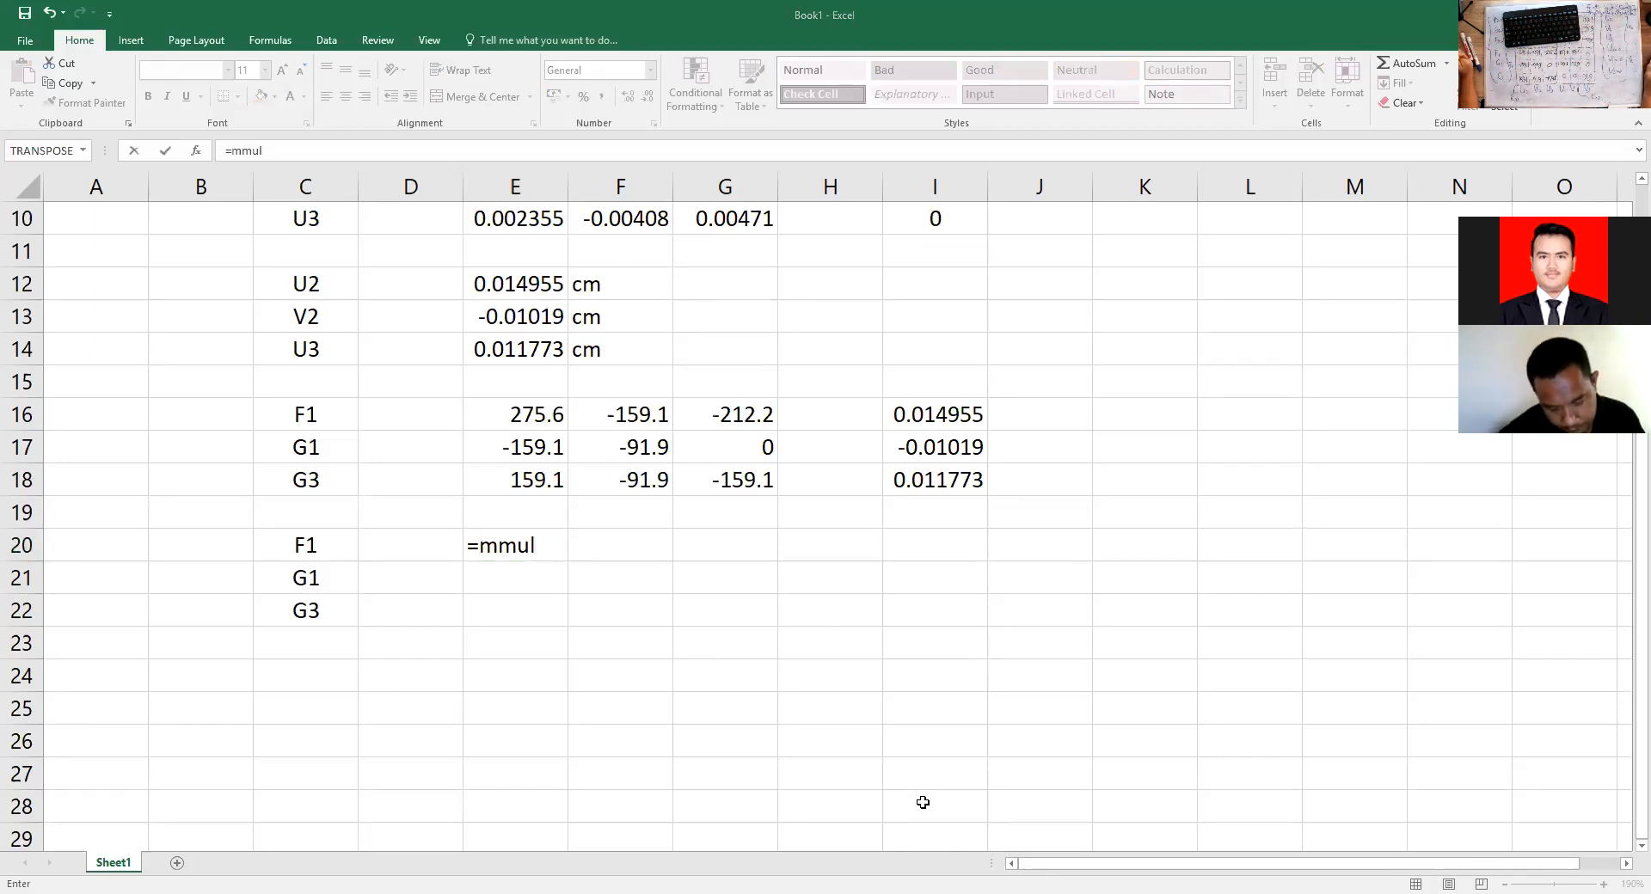
click(545, 547)
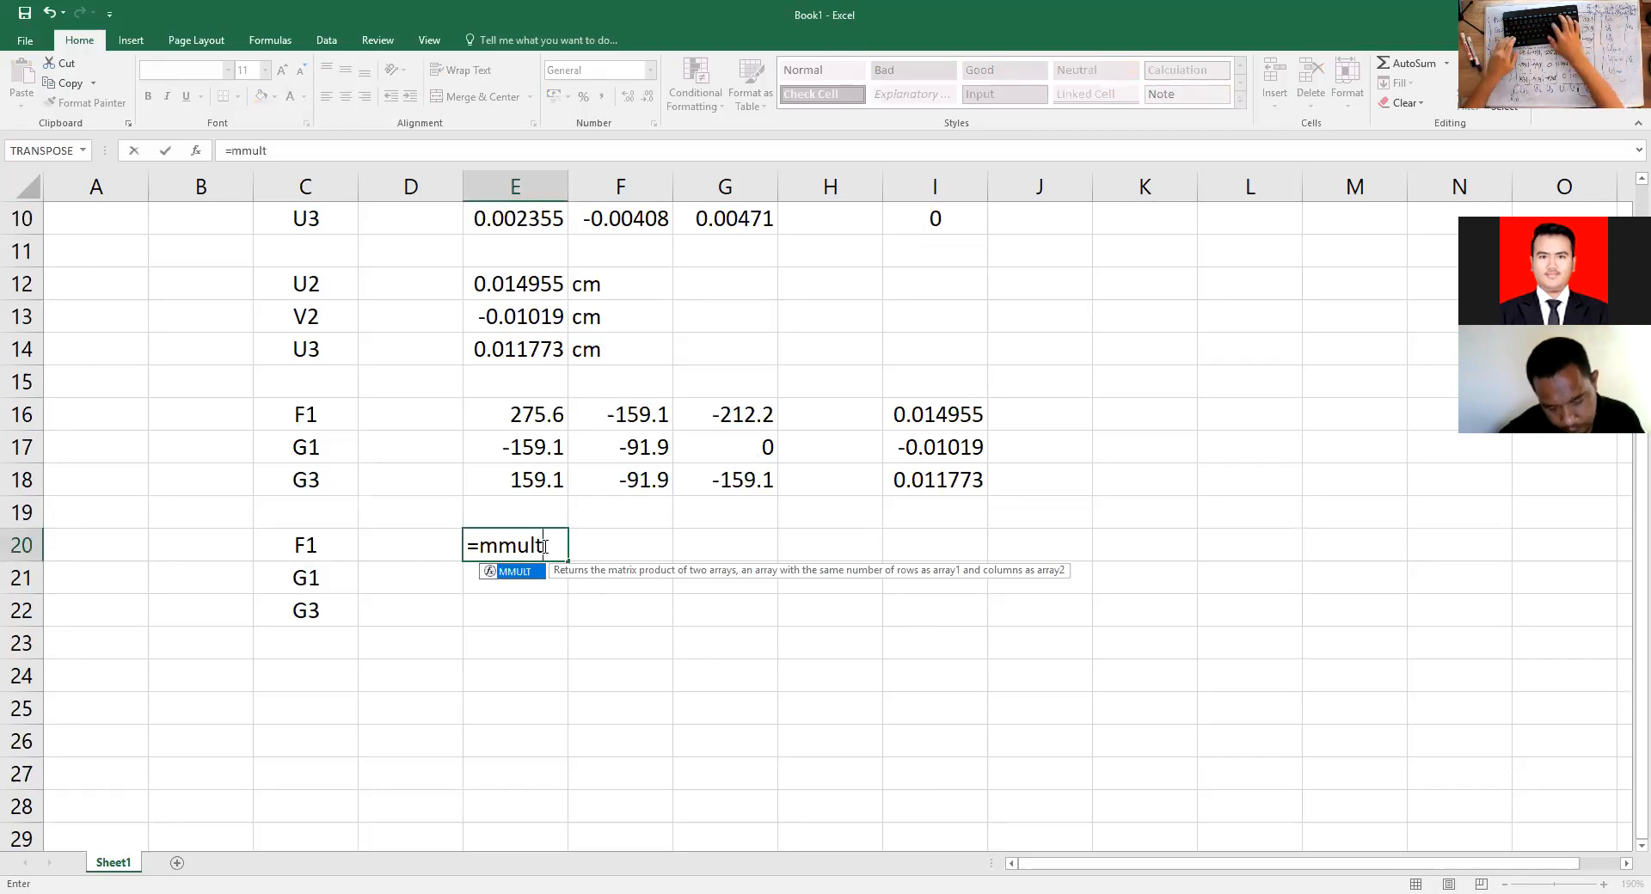
text(()
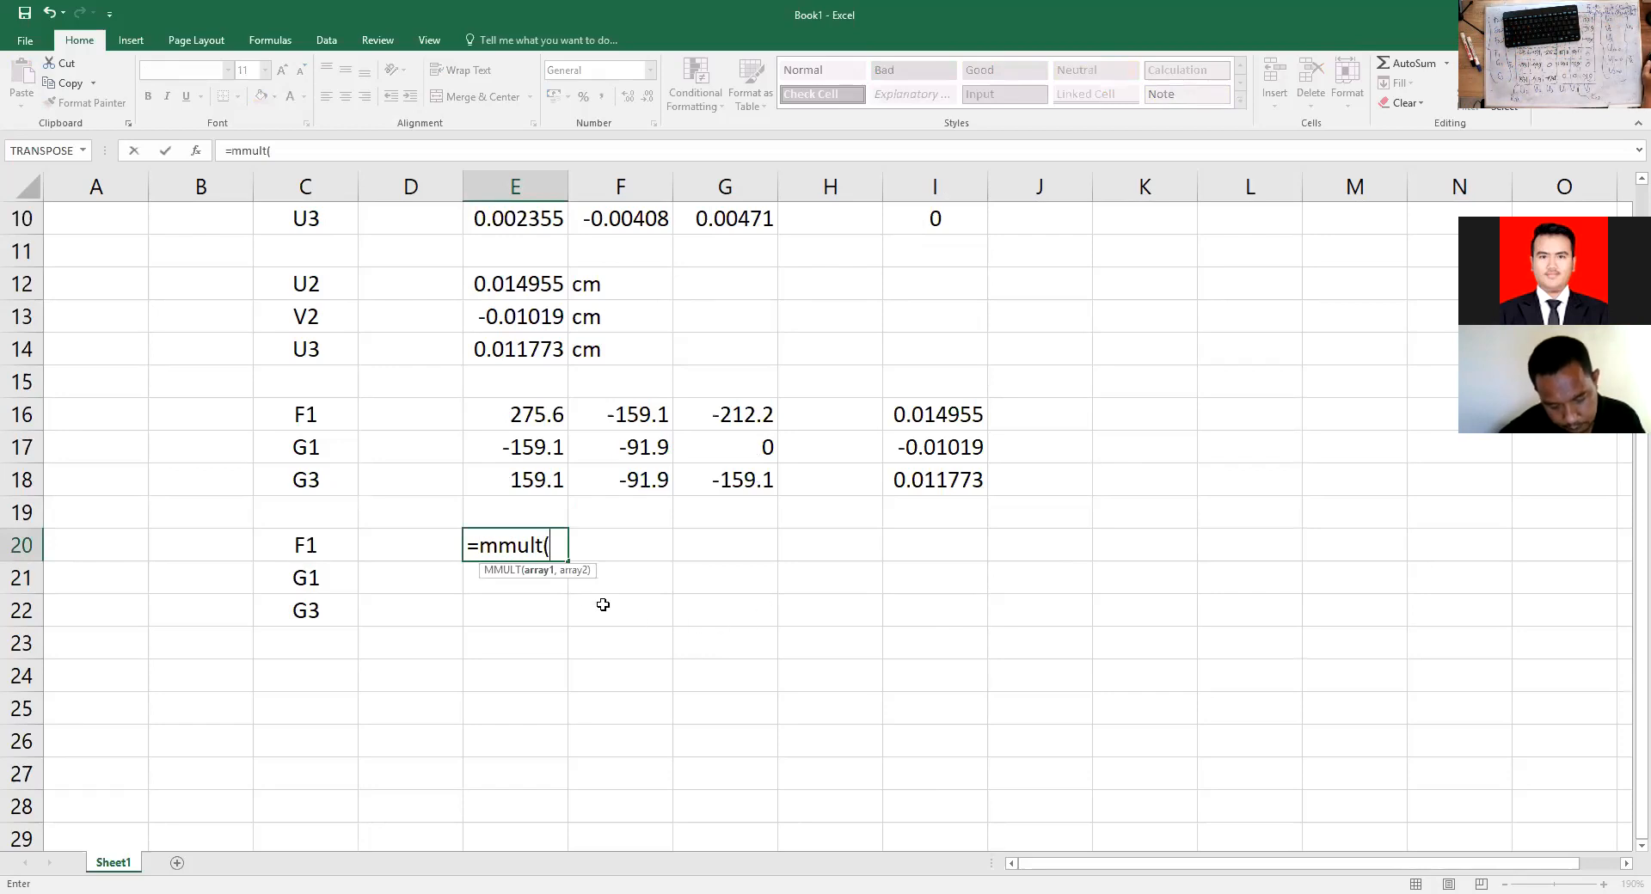
click(505, 413)
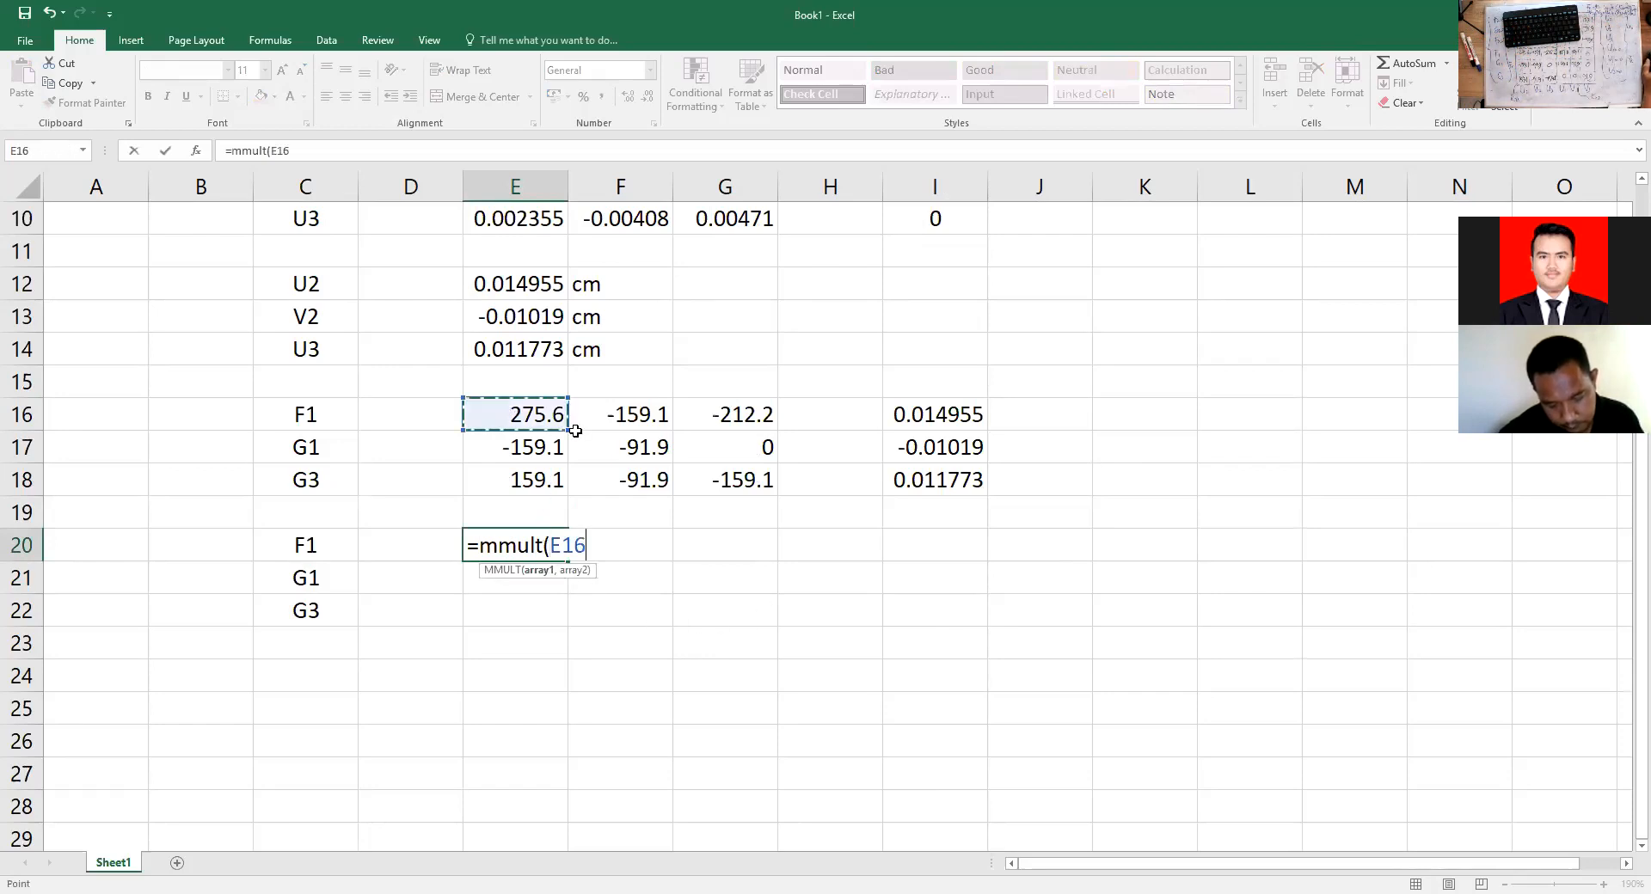
drag(575, 430, 741, 478)
text(,)
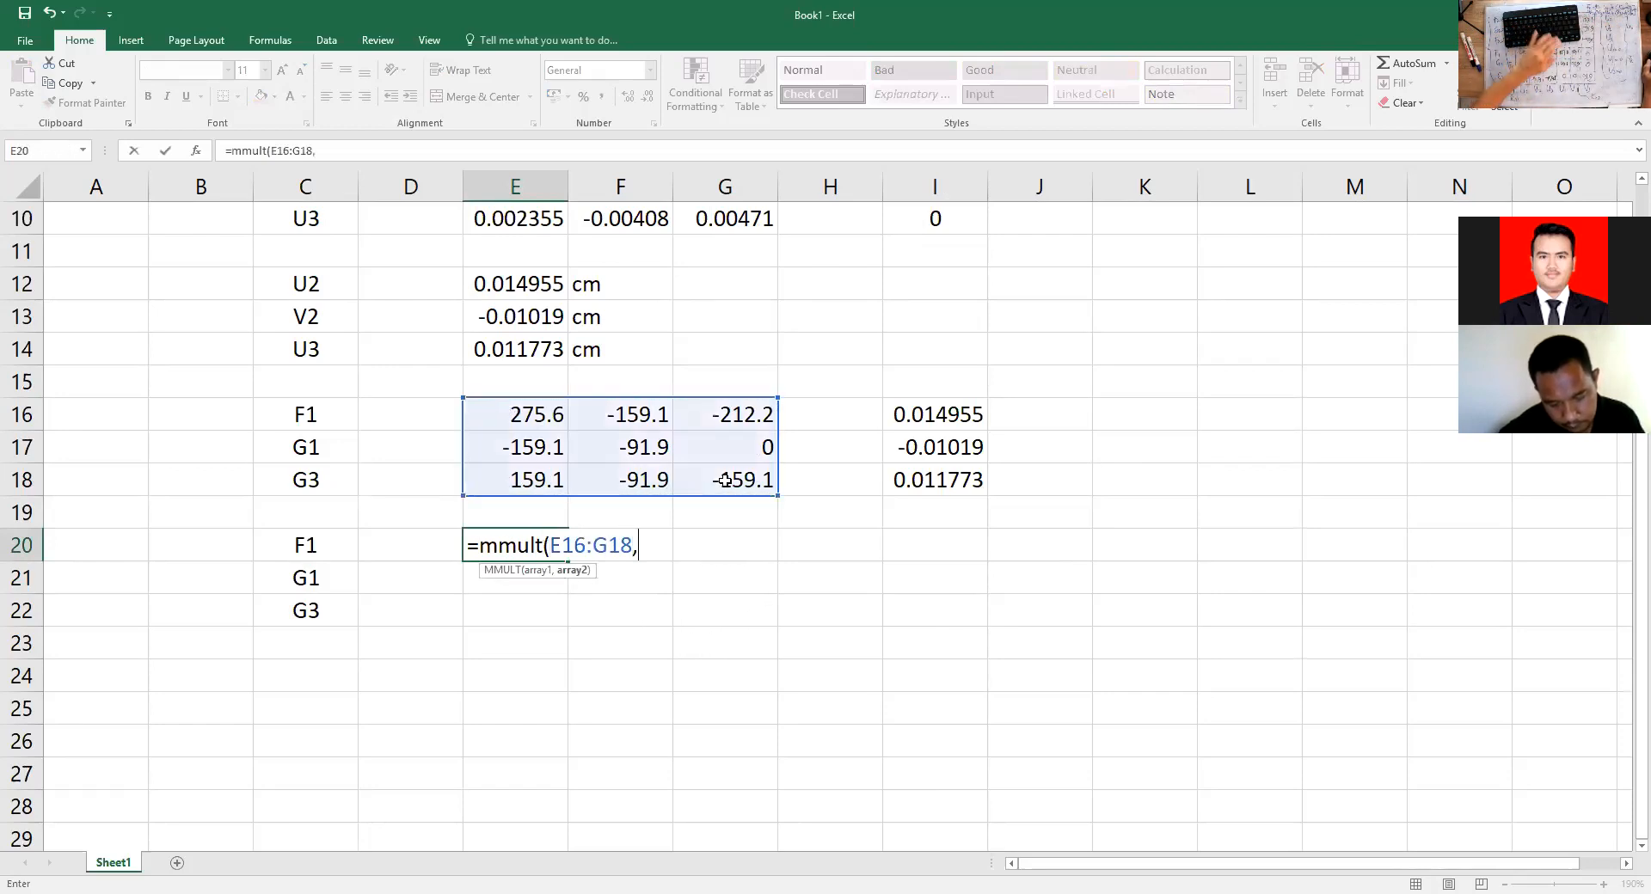
click(913, 414)
drag(921, 446, 950, 479)
text())
key(Return)
Apply the MMULT formula in E20 as an array formula over E20:E22 to calculate F1, G1 and G3.
key(Up)
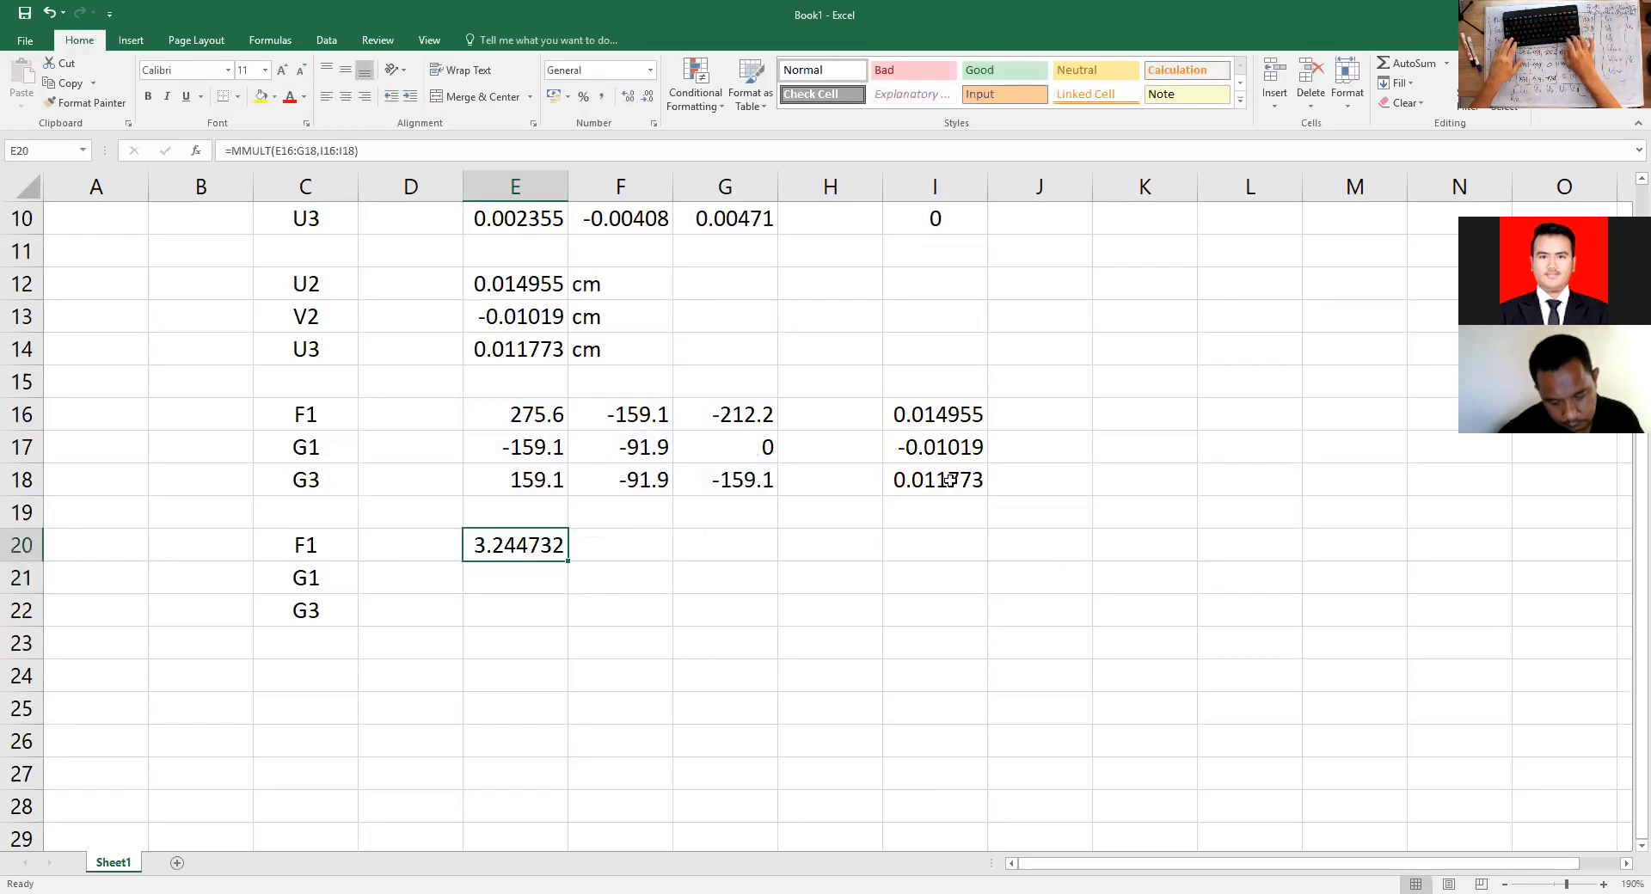
key(shift+Down)
key(shift+Down)
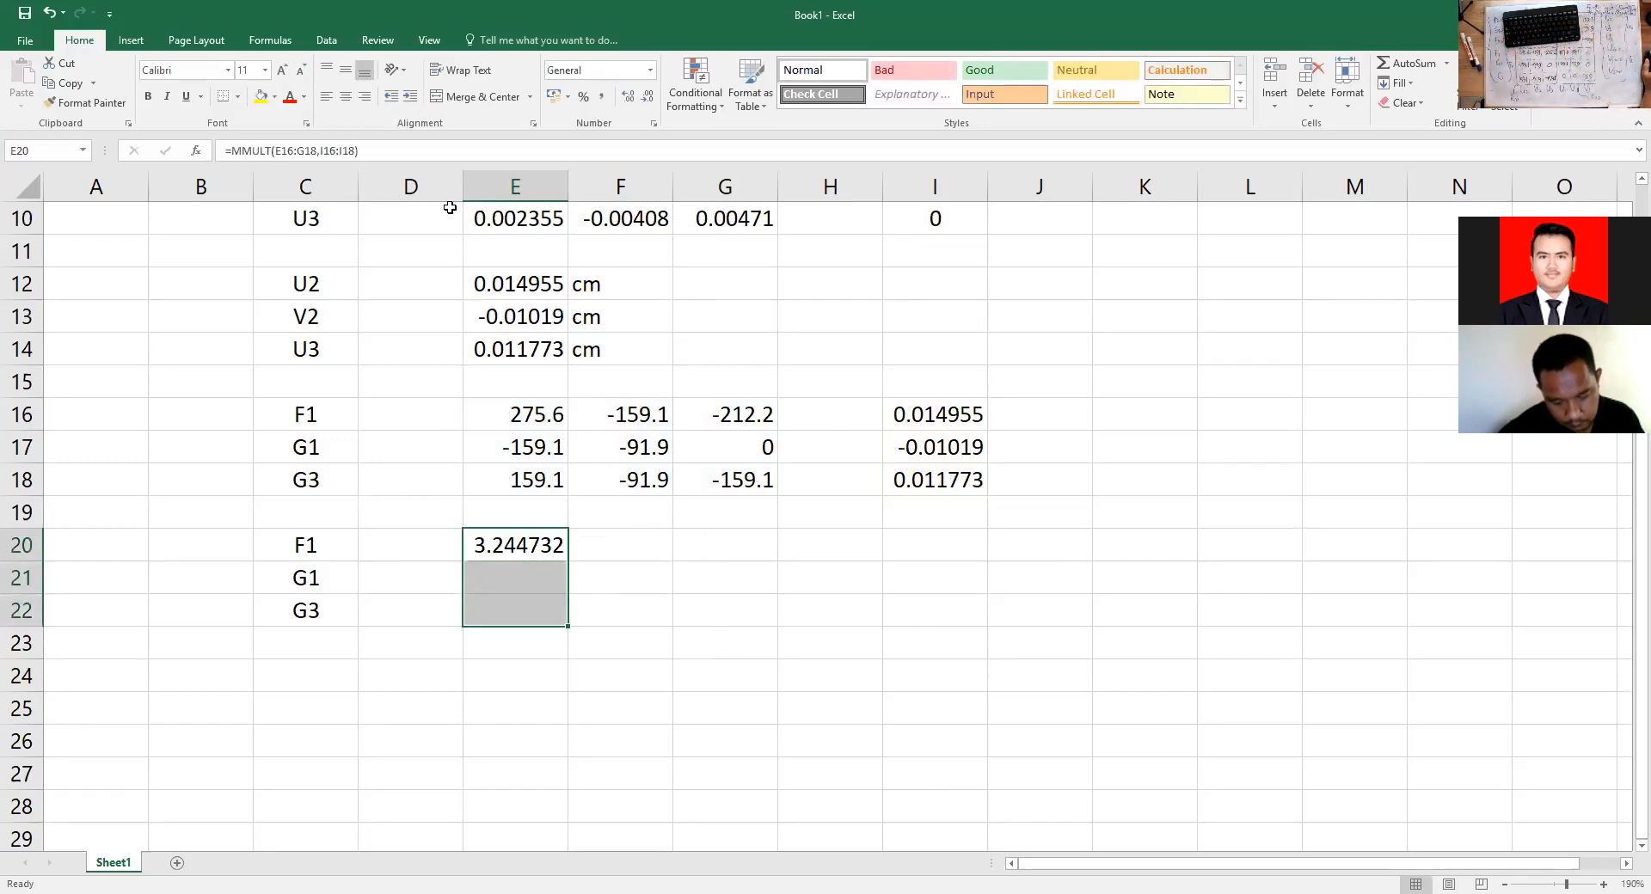
click(364, 151)
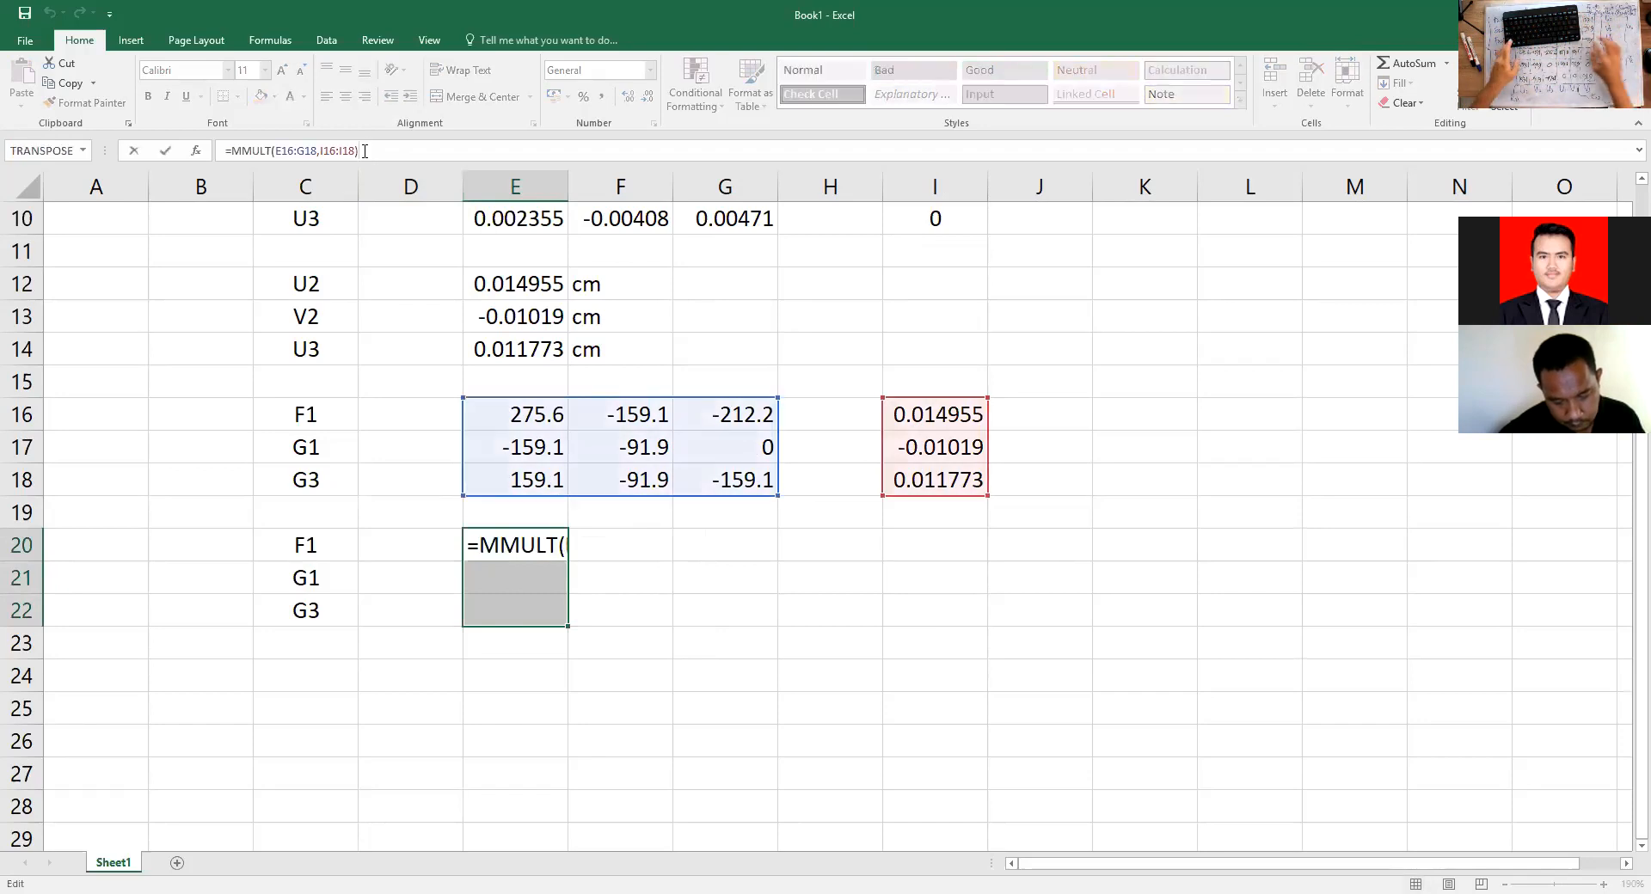
key(ctrl+shift+Return)
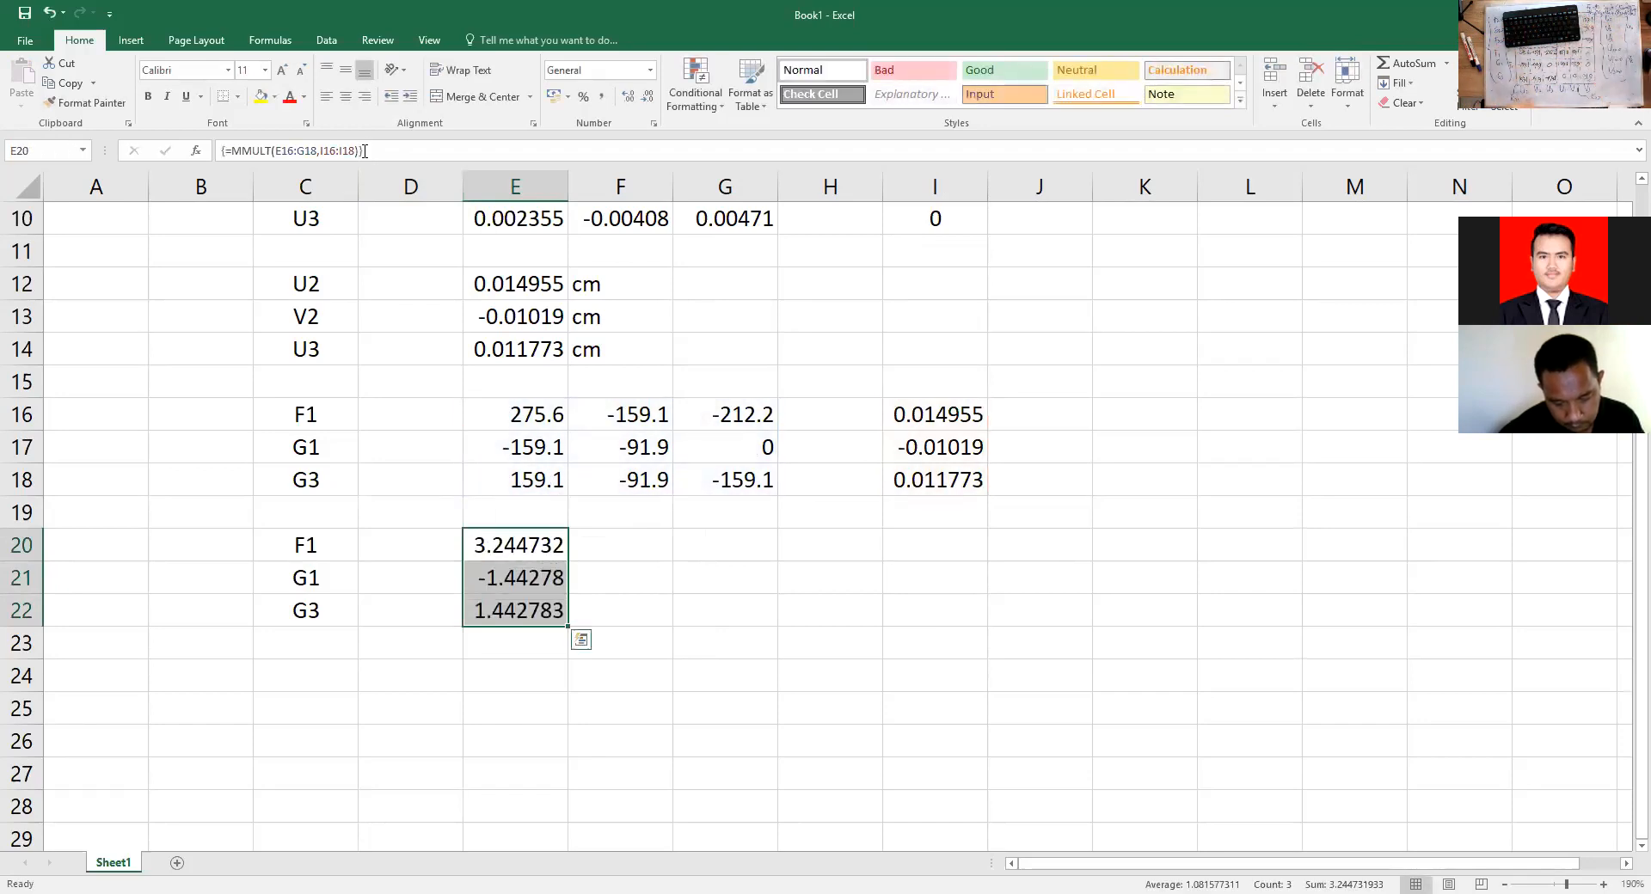
Format the reaction results in E20:E22 as Number with three decimal places.
click(608, 549)
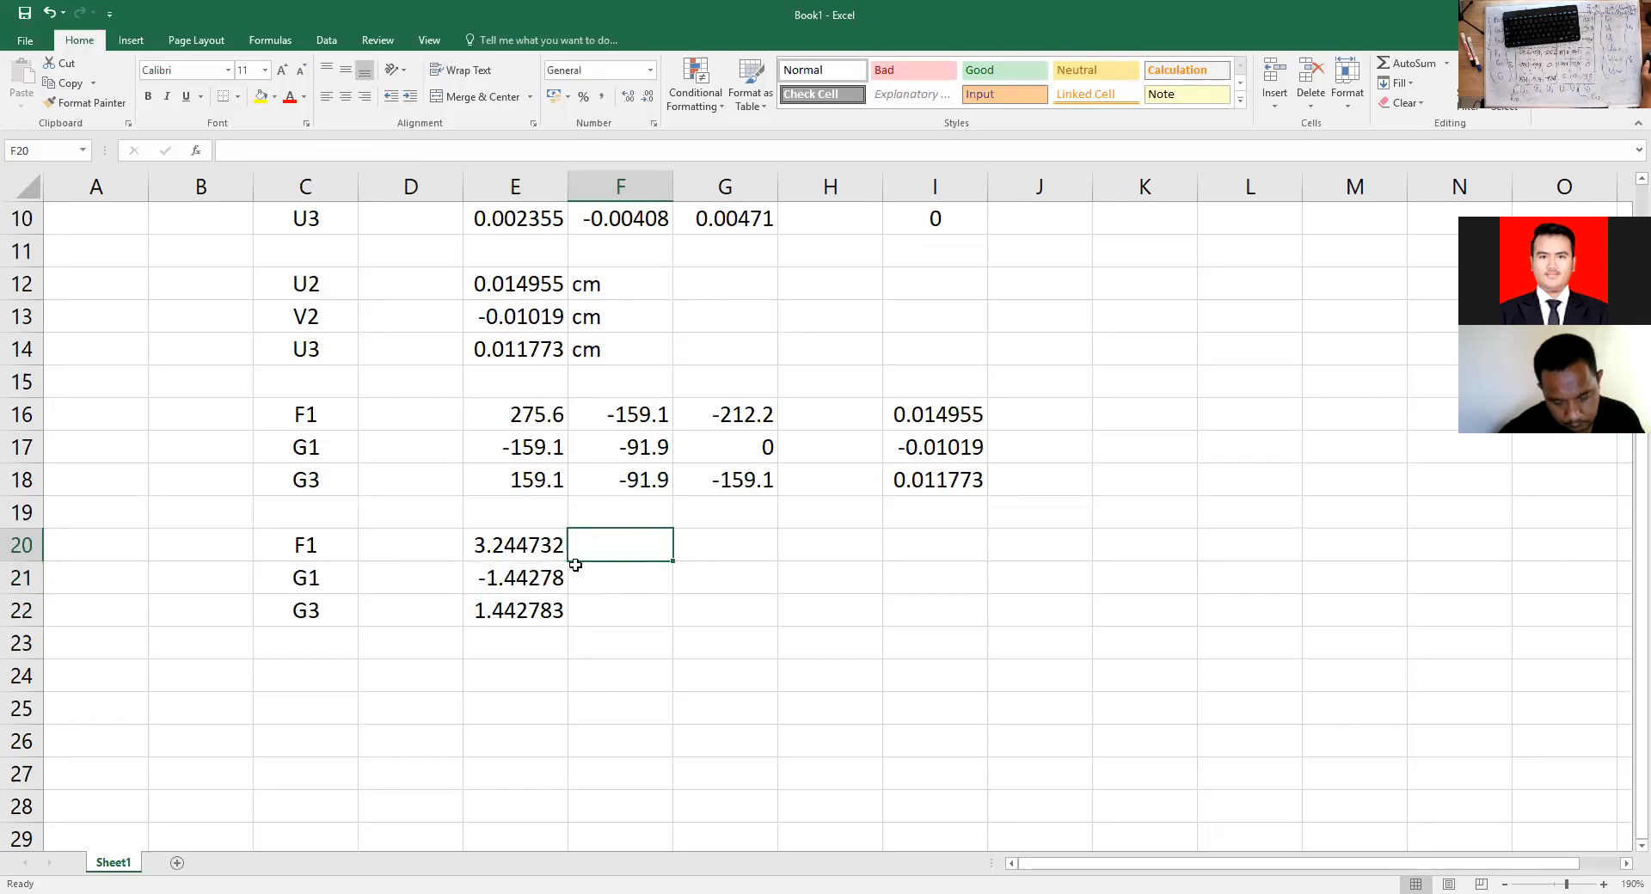
drag(540, 545, 541, 611)
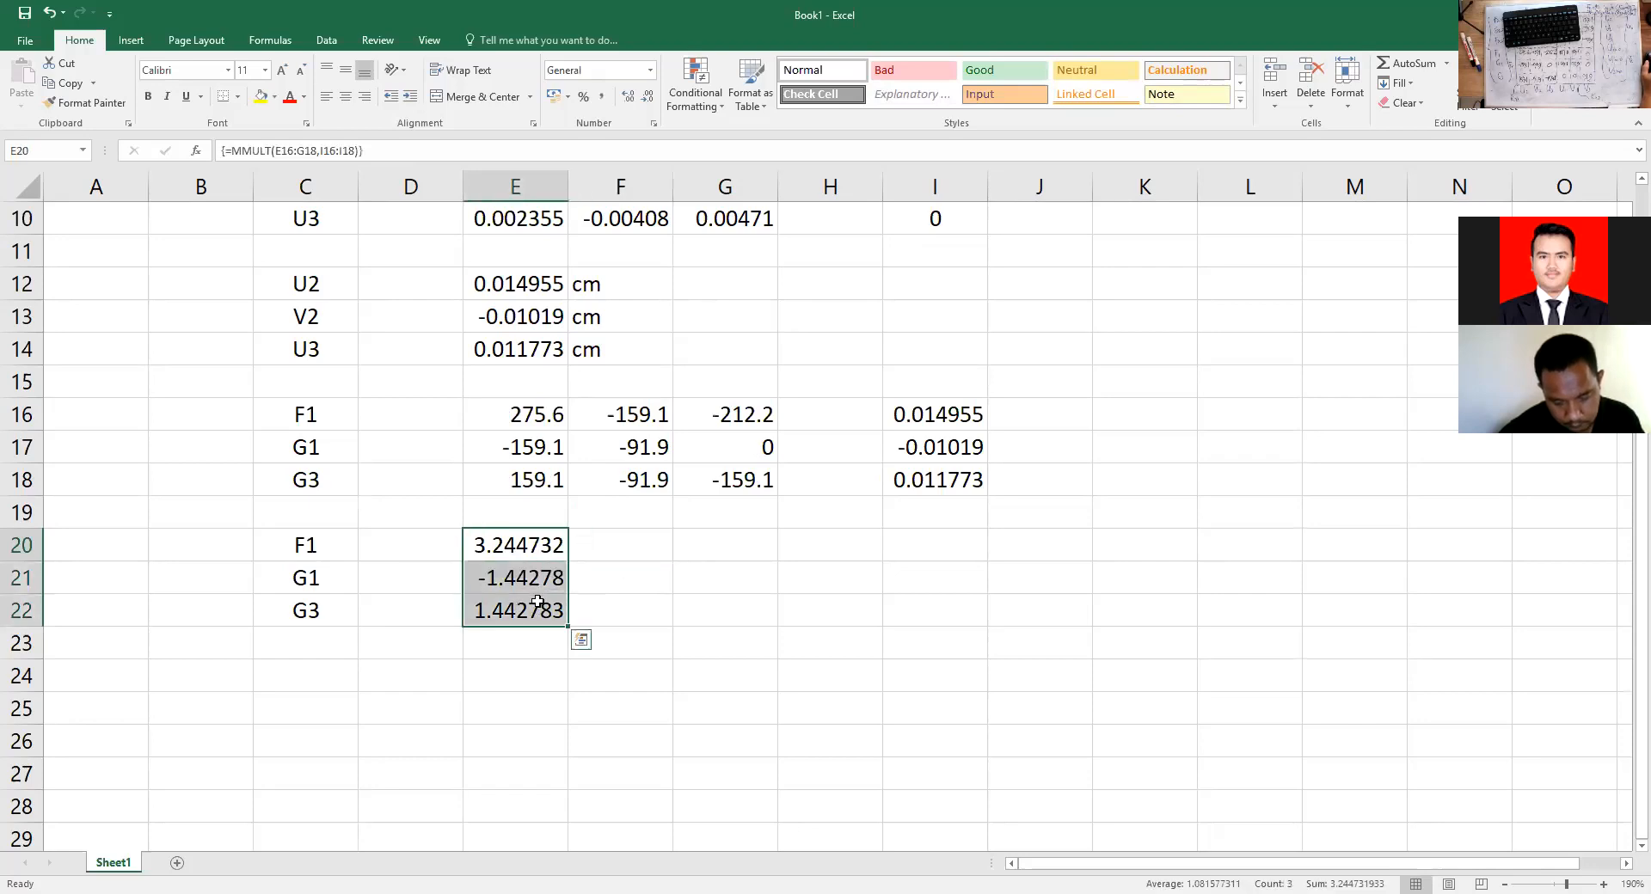
right_click(559, 587)
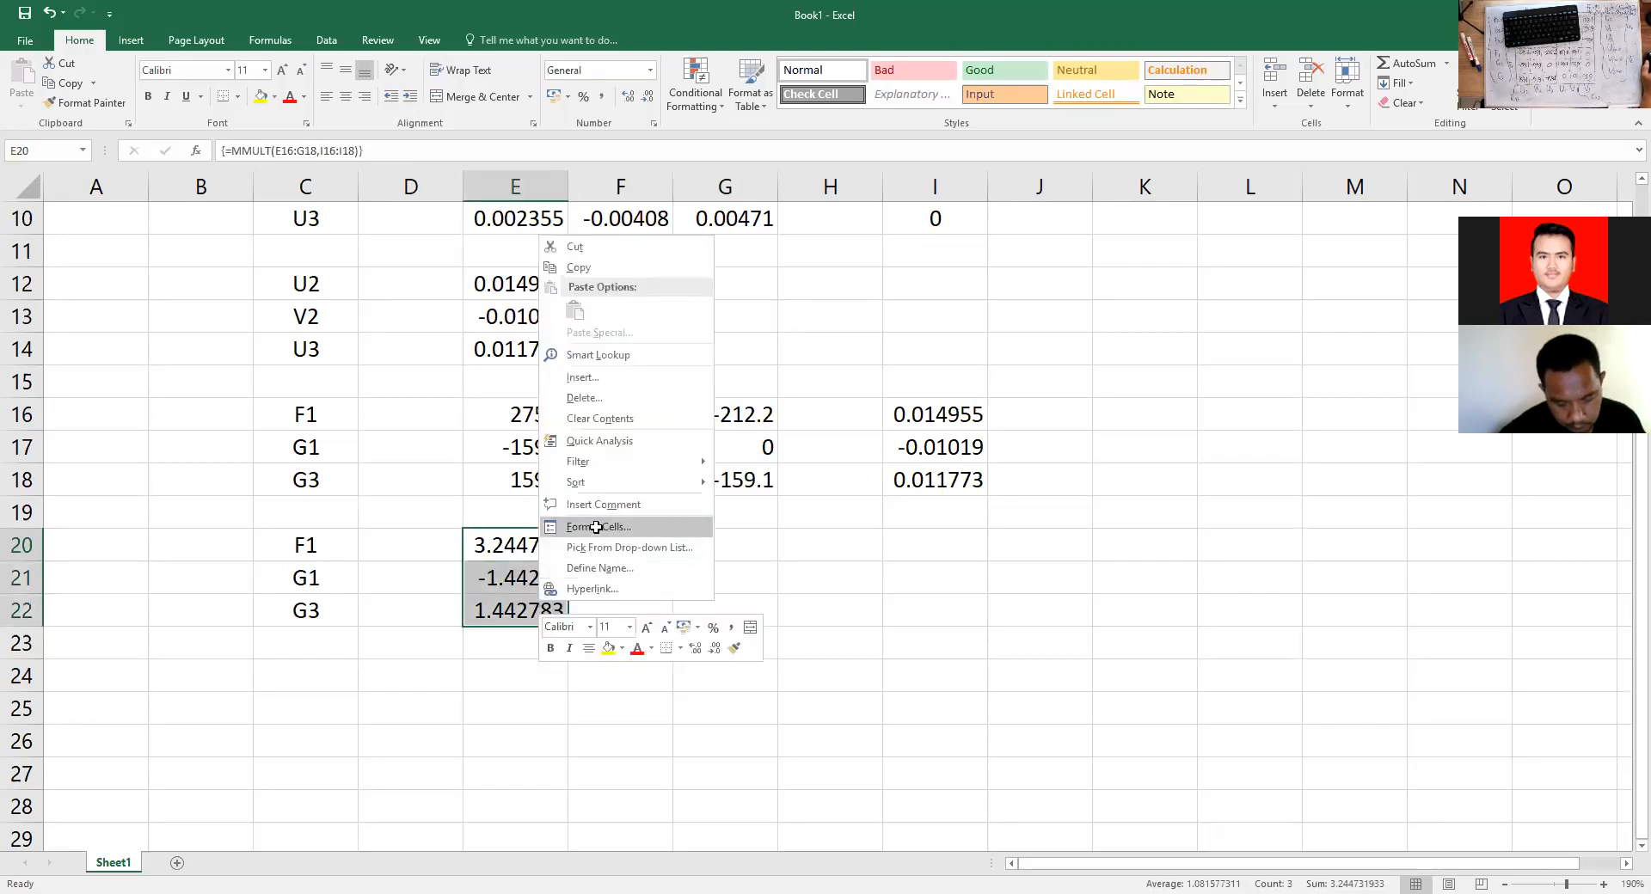
click(596, 527)
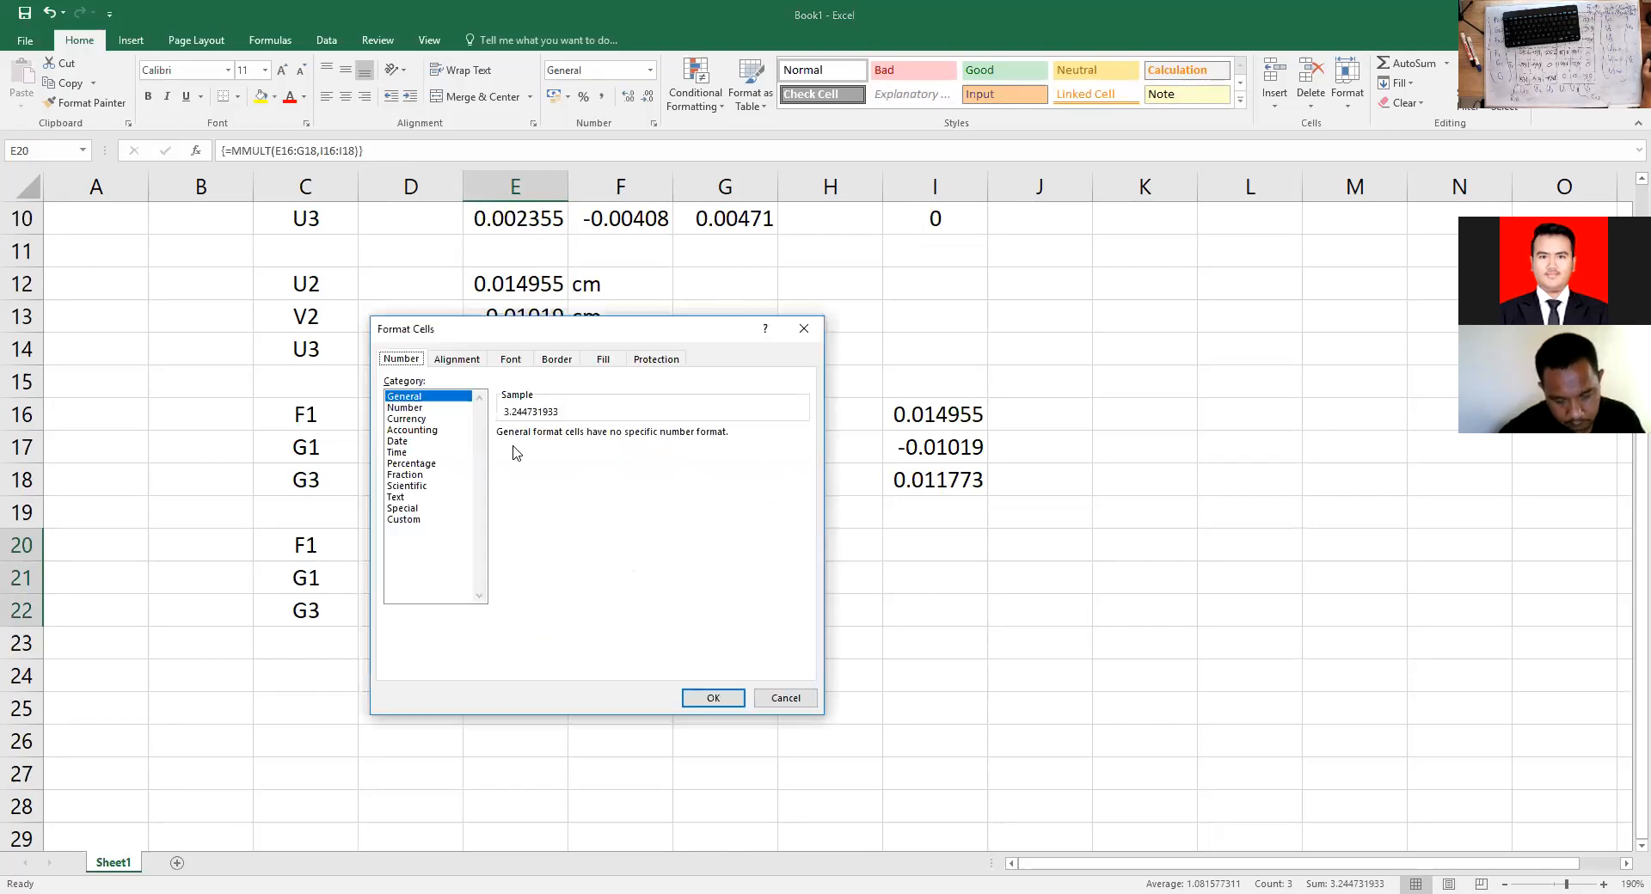
click(430, 408)
click(615, 433)
drag(636, 329, 832, 209)
click(890, 576)
click(857, 618)
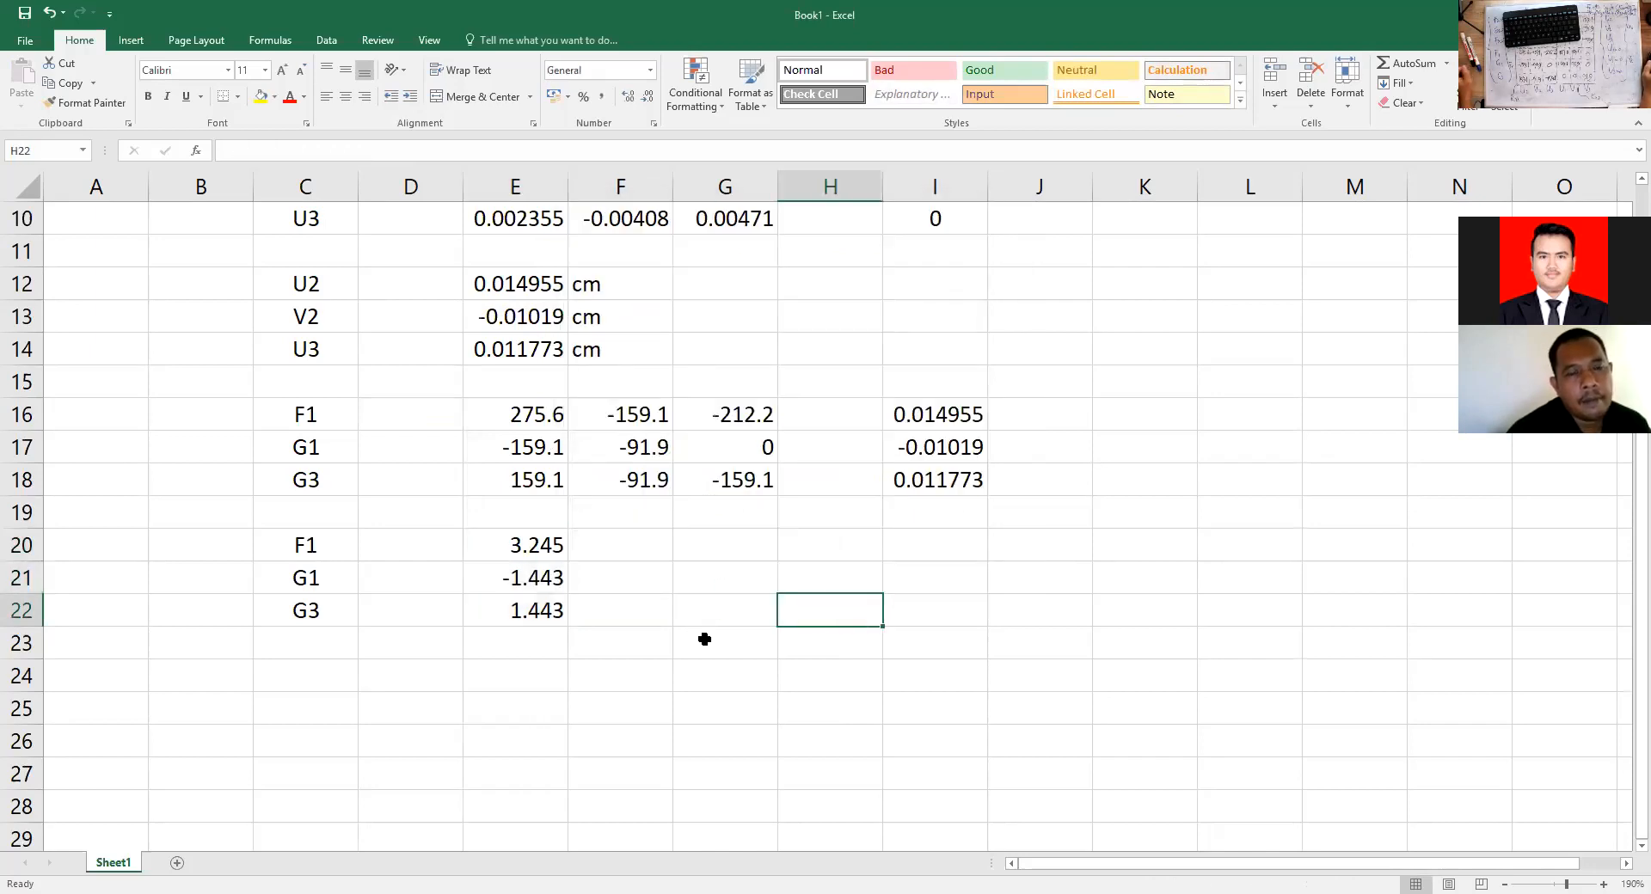
Enter the unit ton in F20 beside the F1 reaction.
click(634, 544)
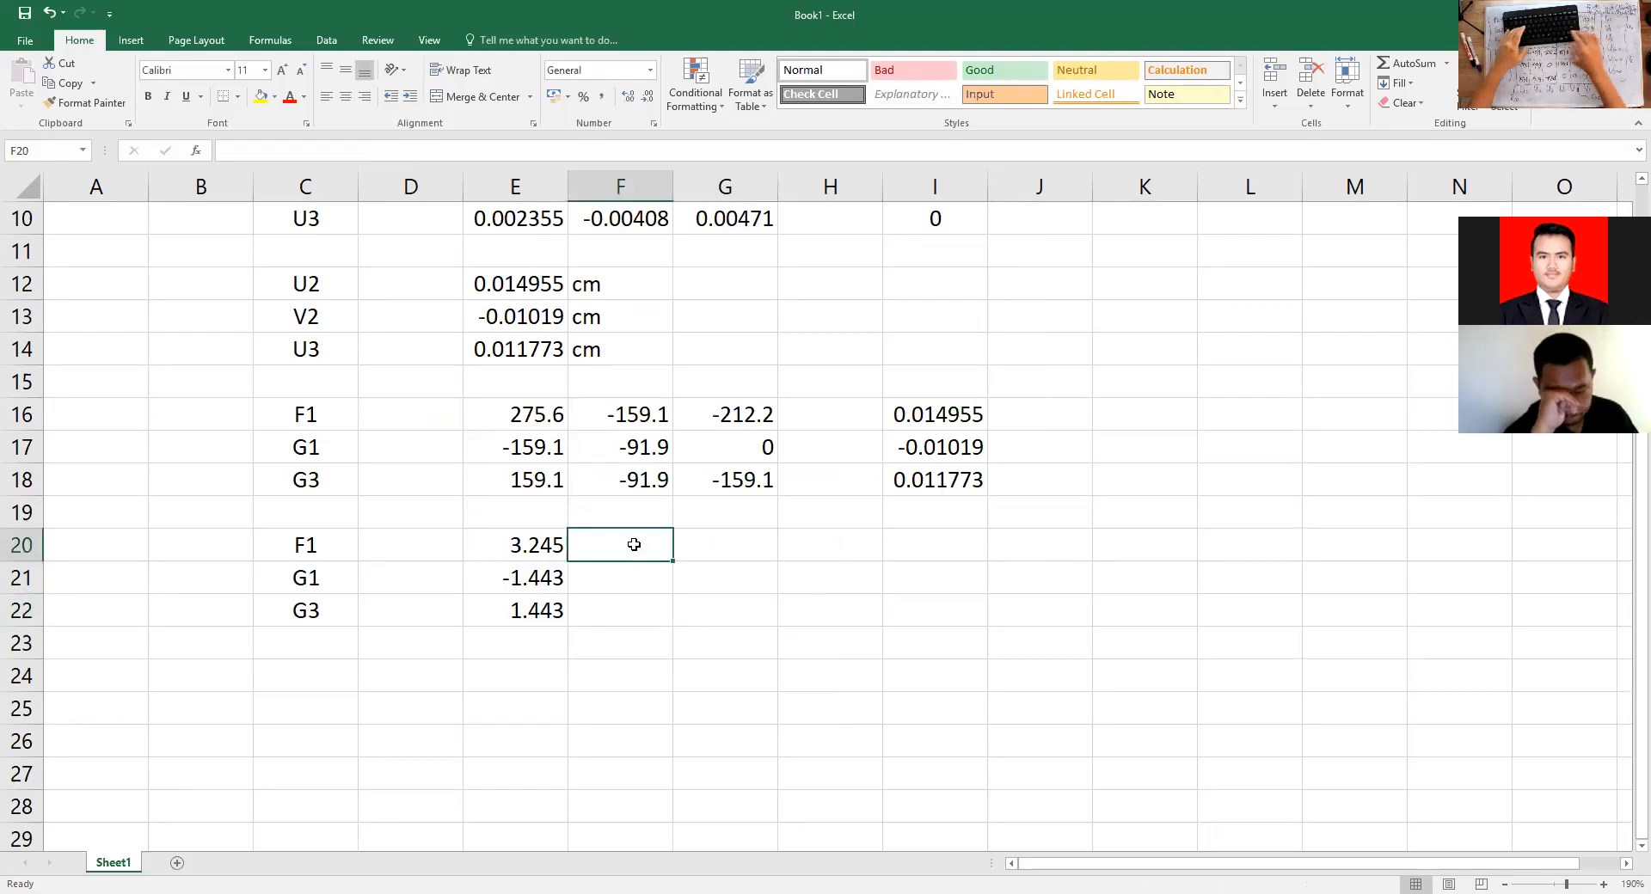
text(opn)
key(Return)
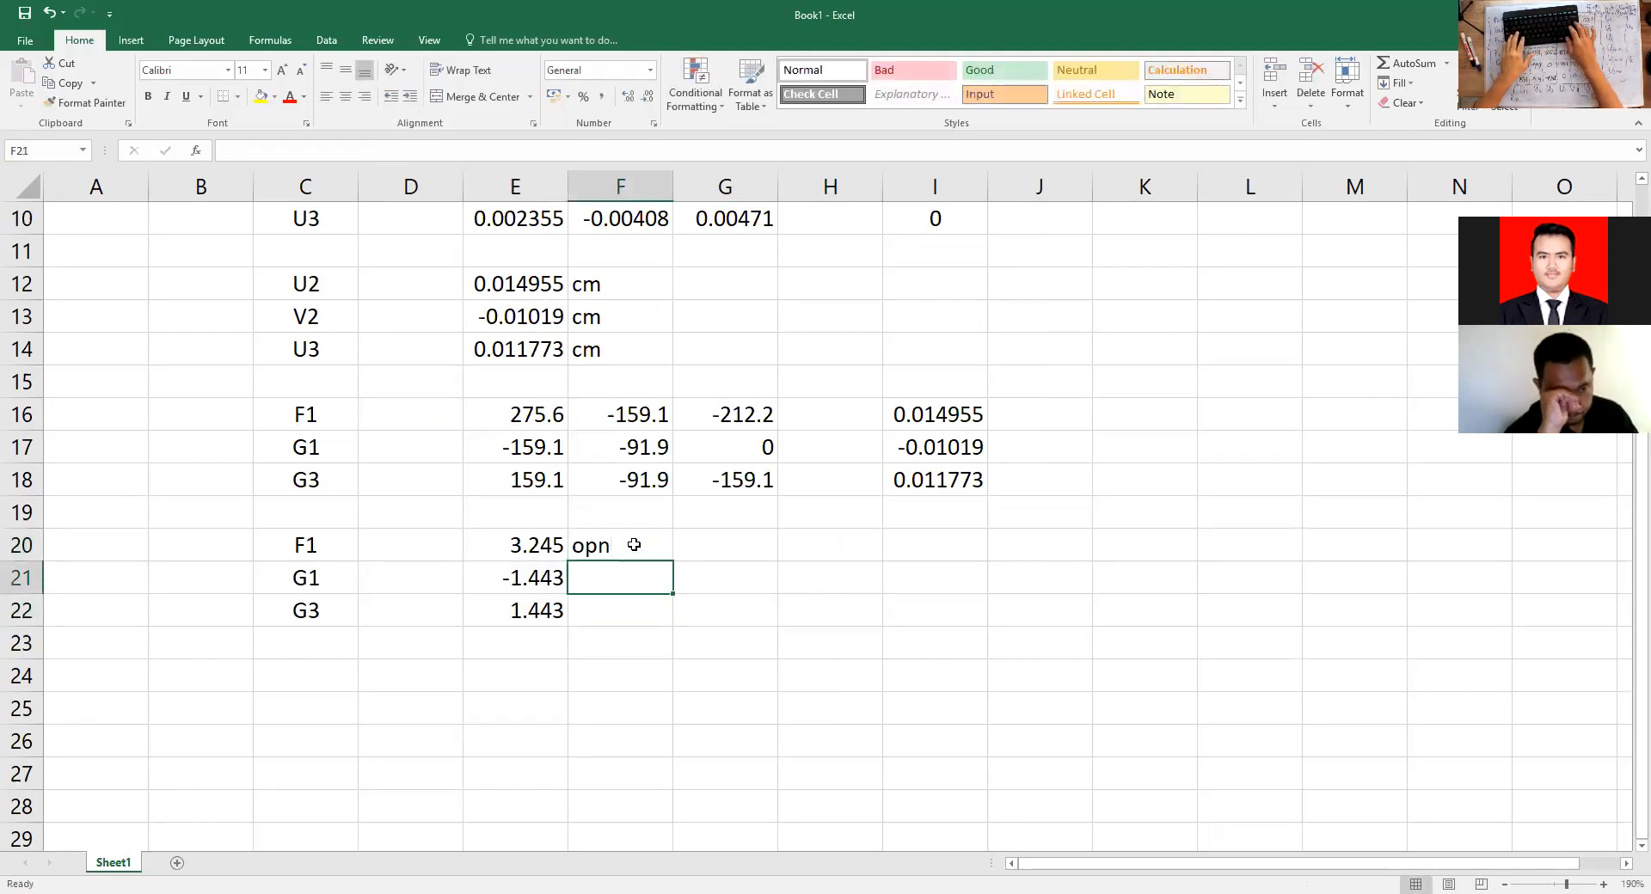
click(634, 544)
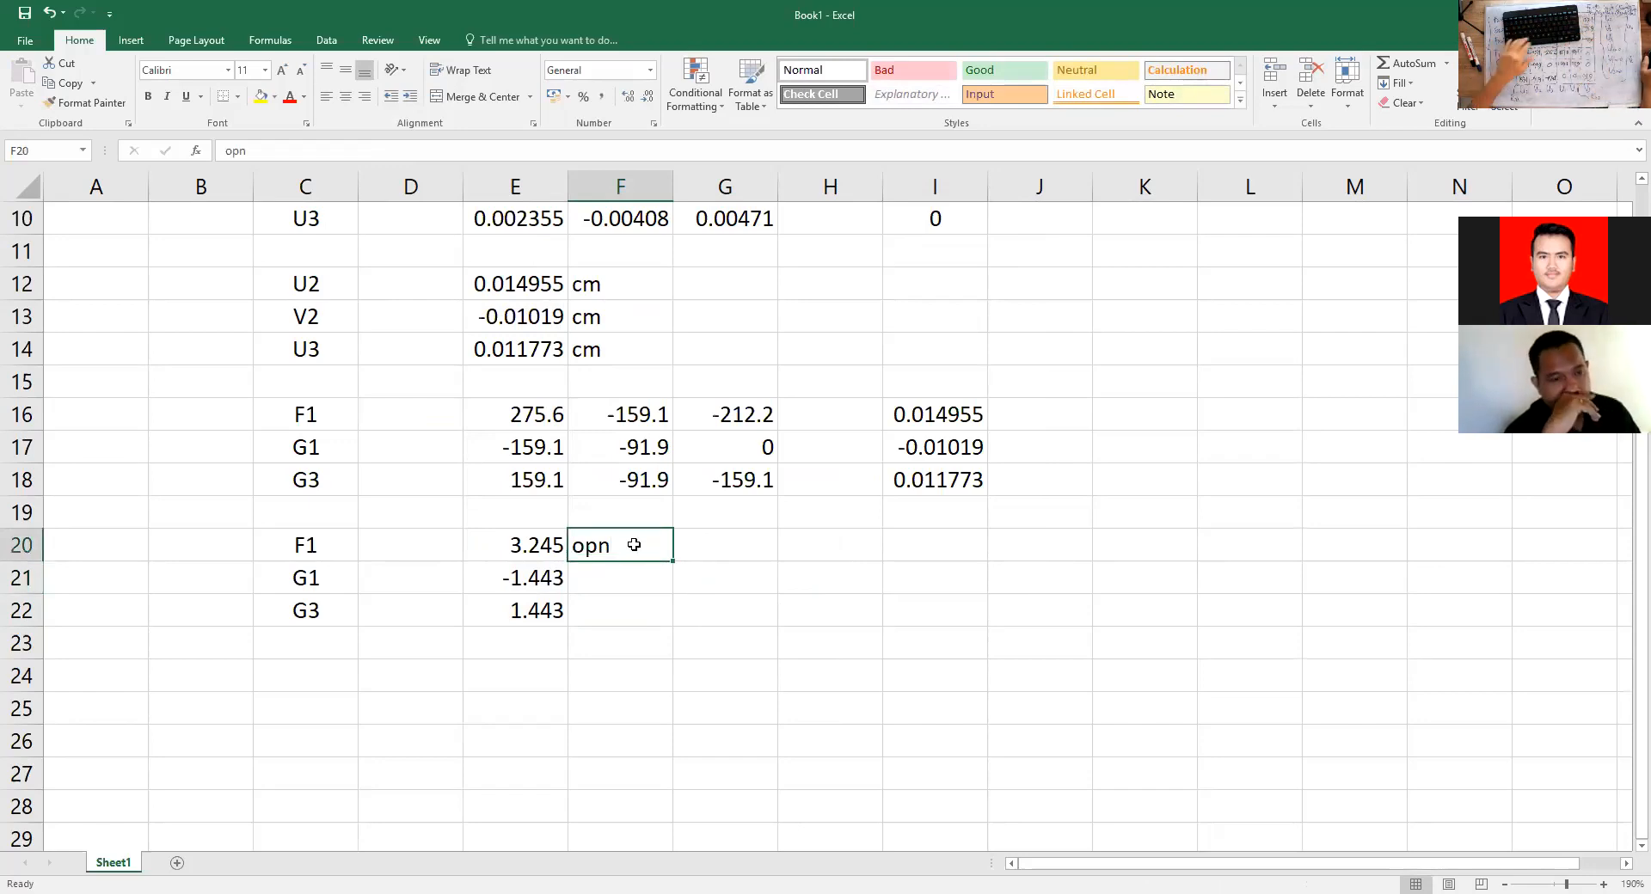
text(ton)
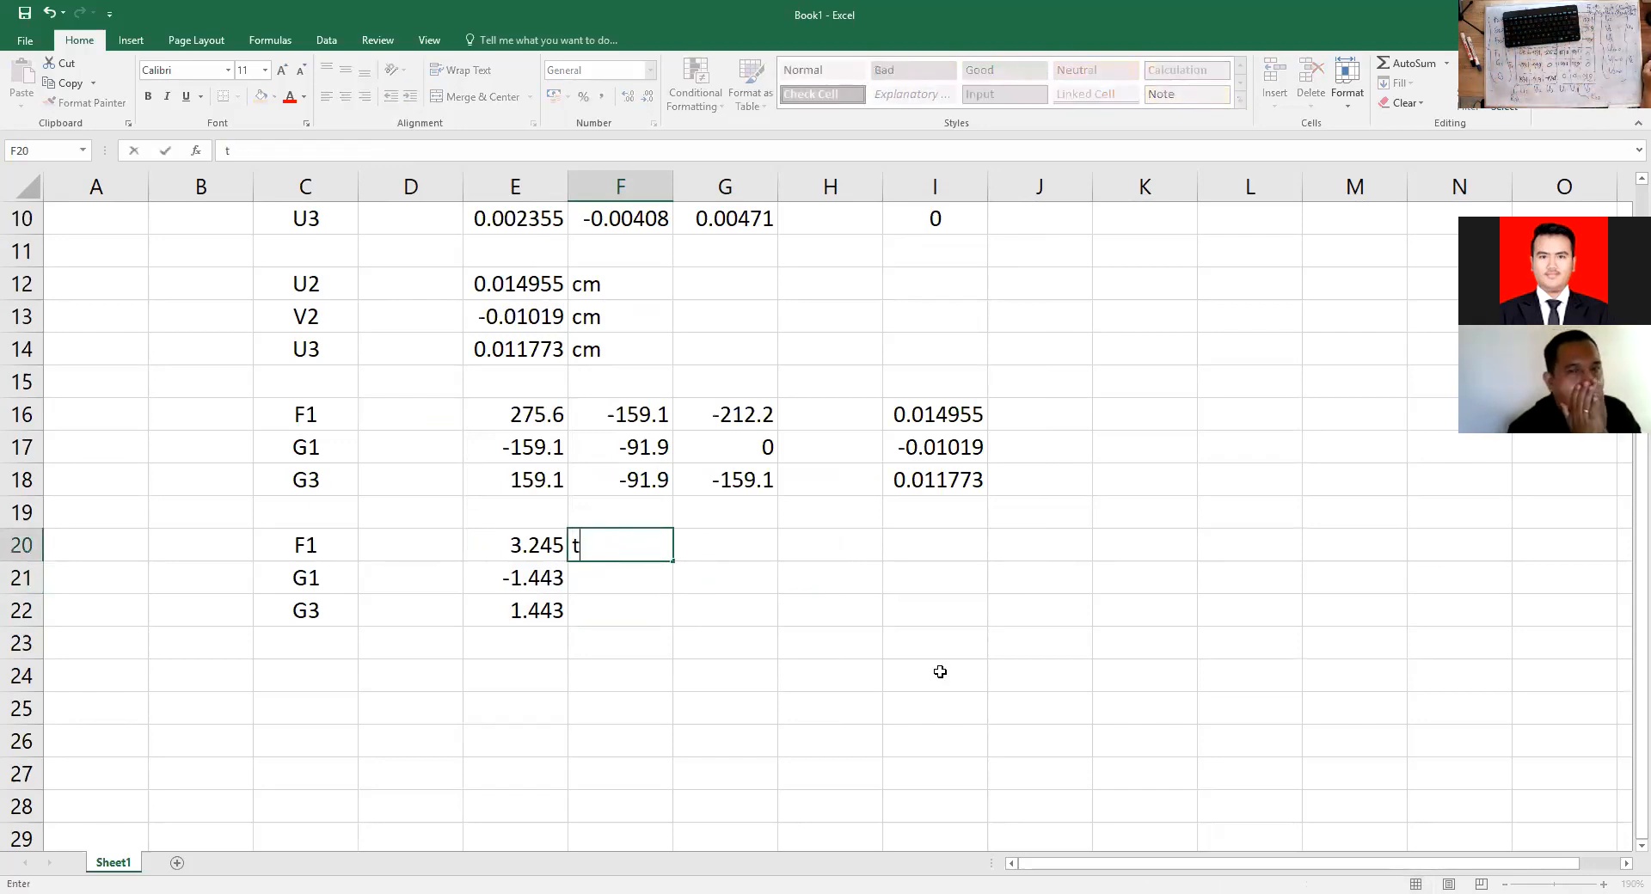
key(Return)
Copy the ton unit from F20 to F21:F22 for the G1 and G3 reactions.
key(Up)
key(ctrl+c)
key(Down)
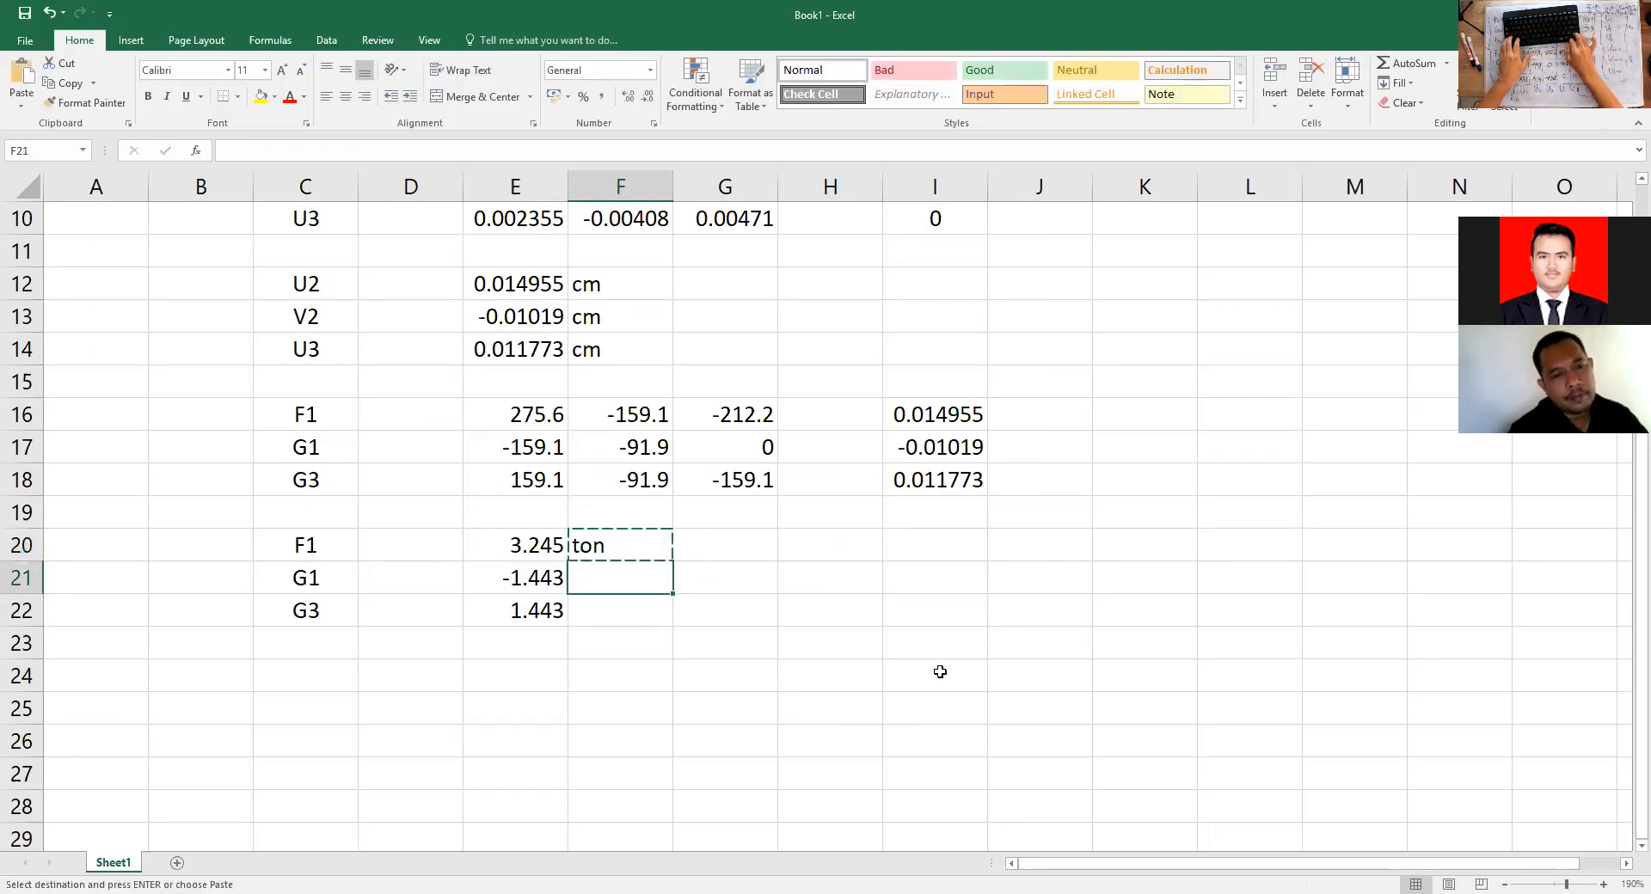
key(shift+Down)
key(ctrl+v)
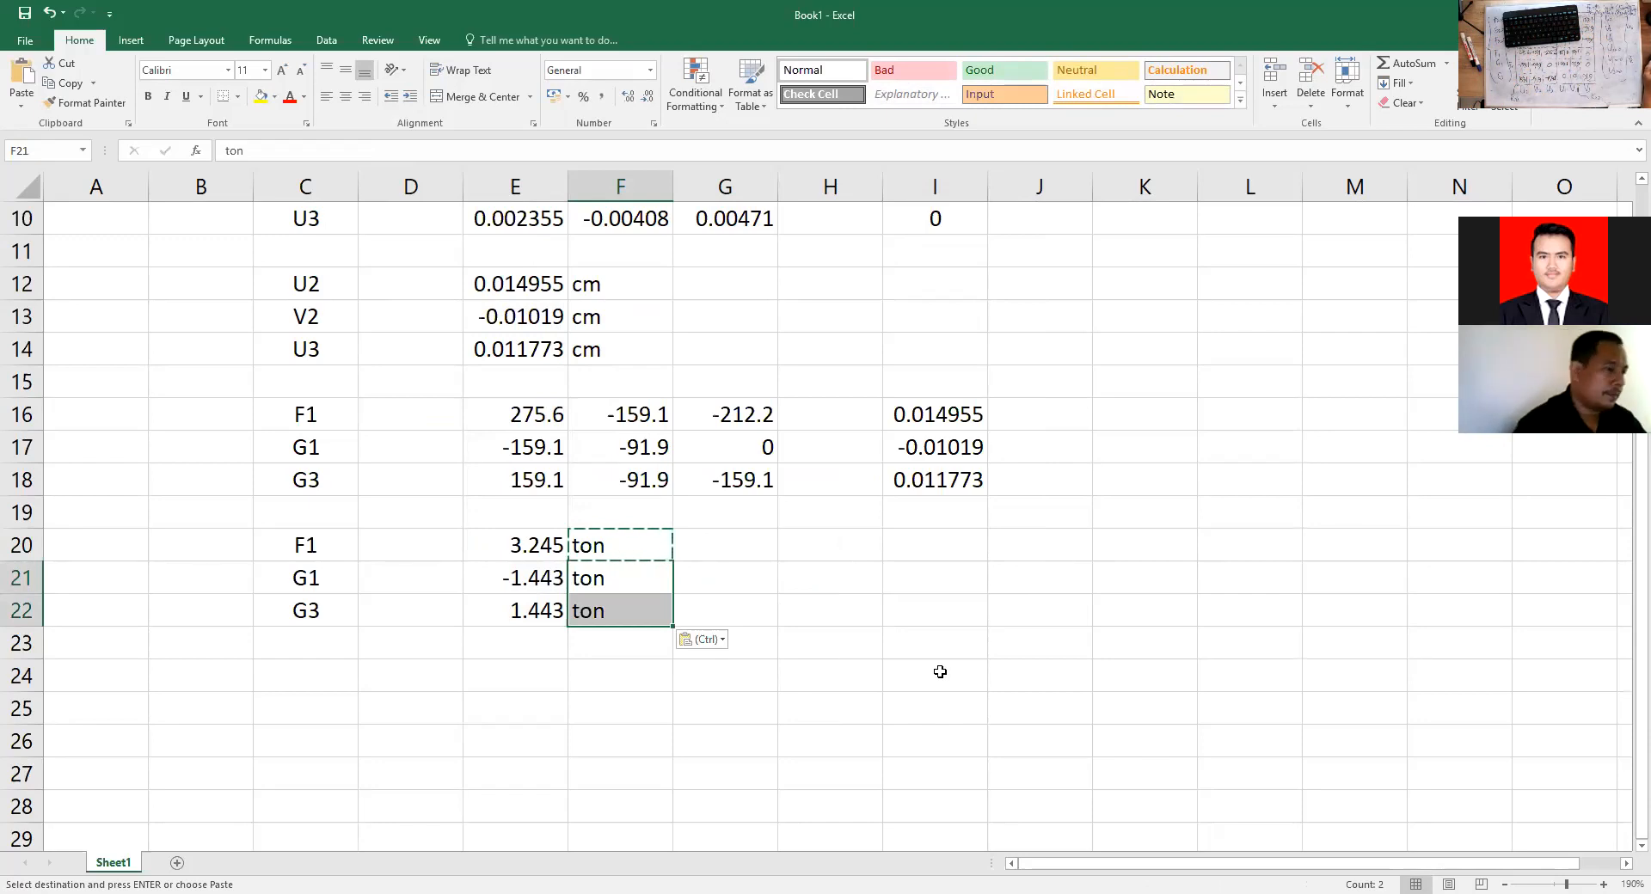
click(940, 699)
Change the first F1 coefficient in E16 to -275.6.
scroll(939, 699, up, 1)
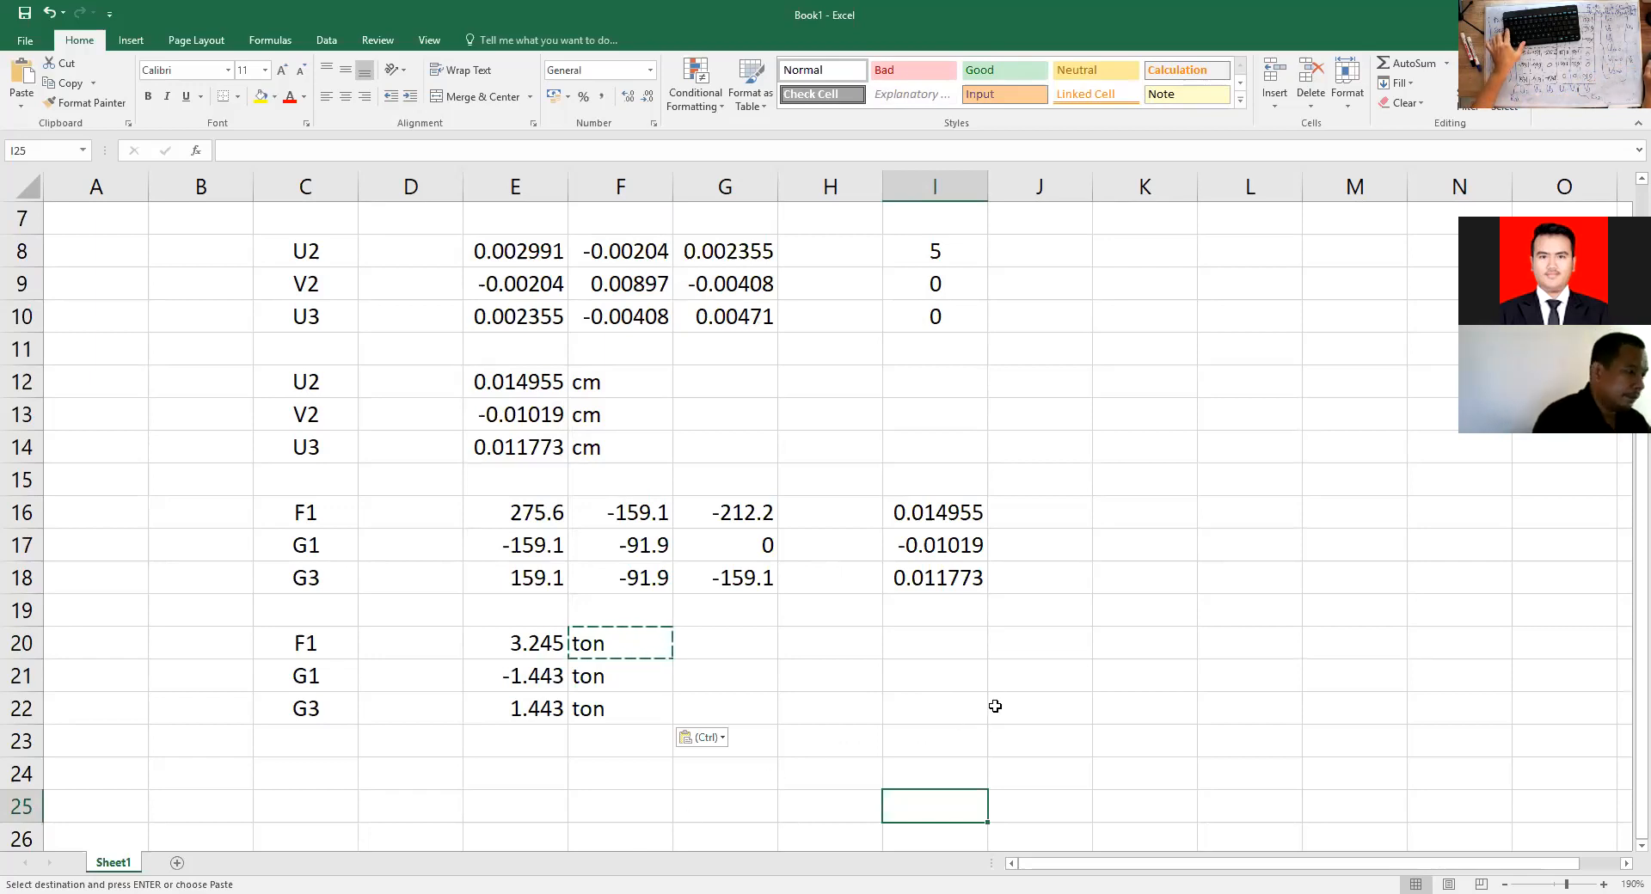
key(alt+Tab)
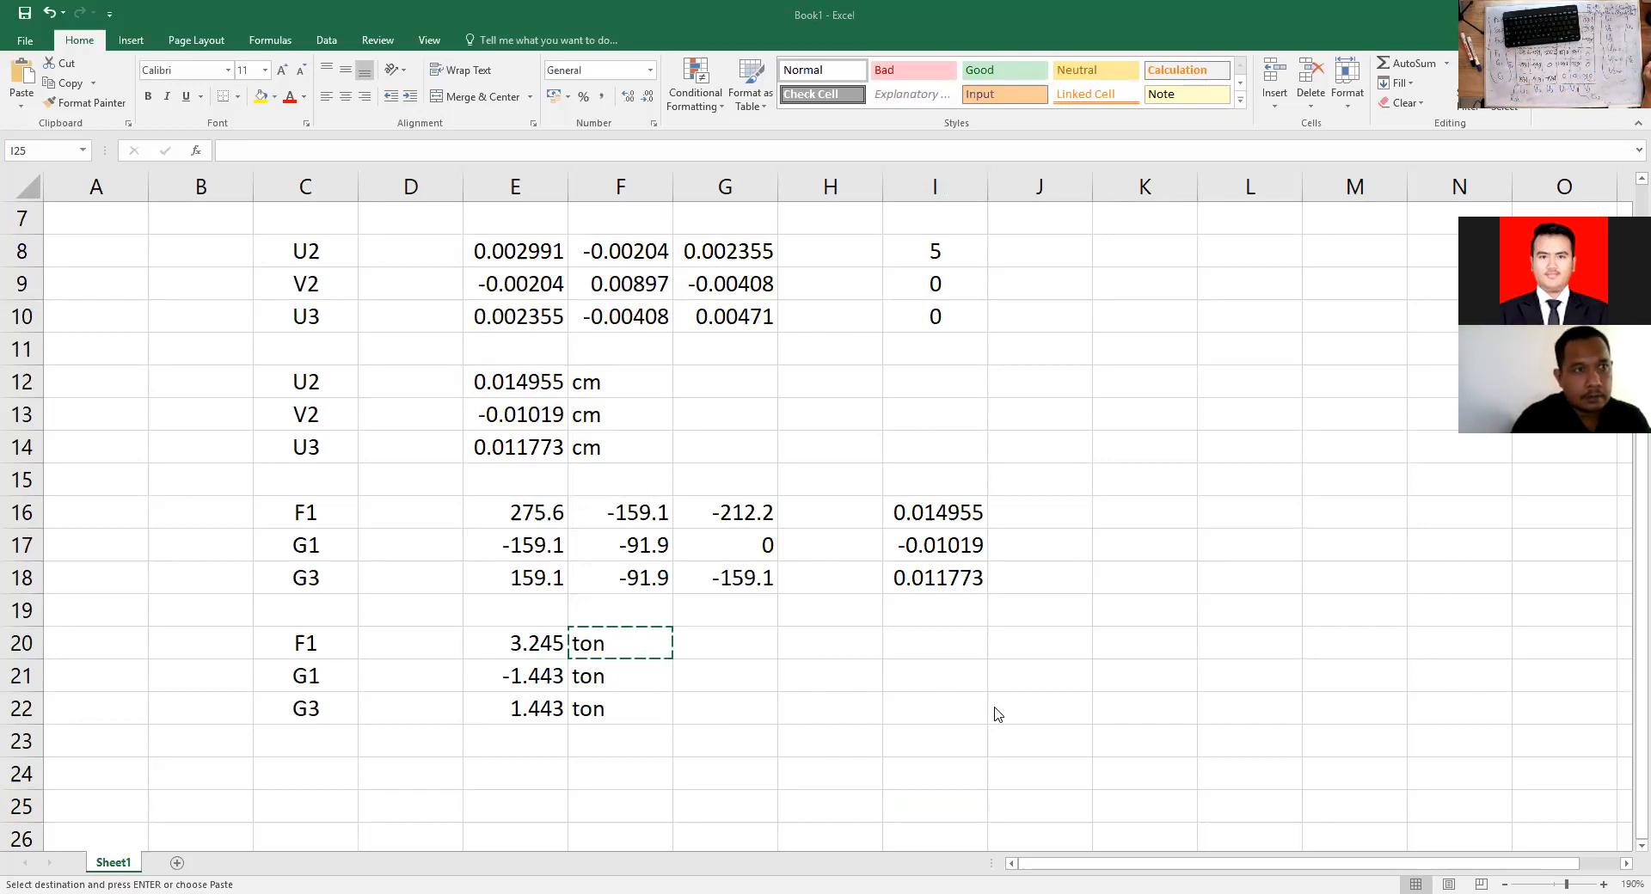
click(506, 513)
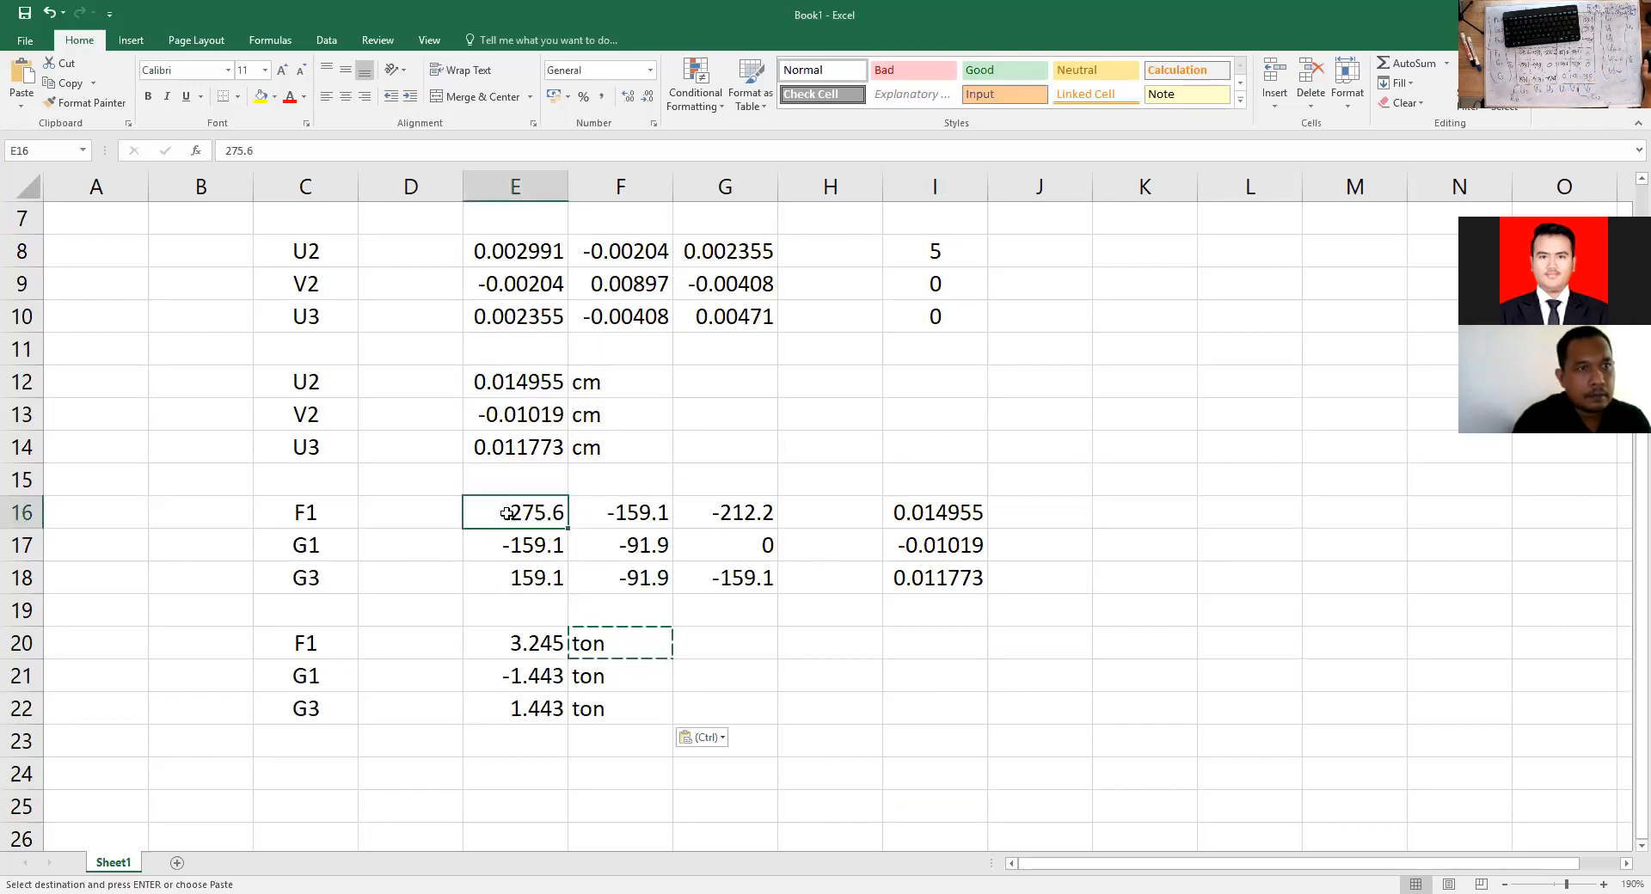
click(225, 152)
text(-)
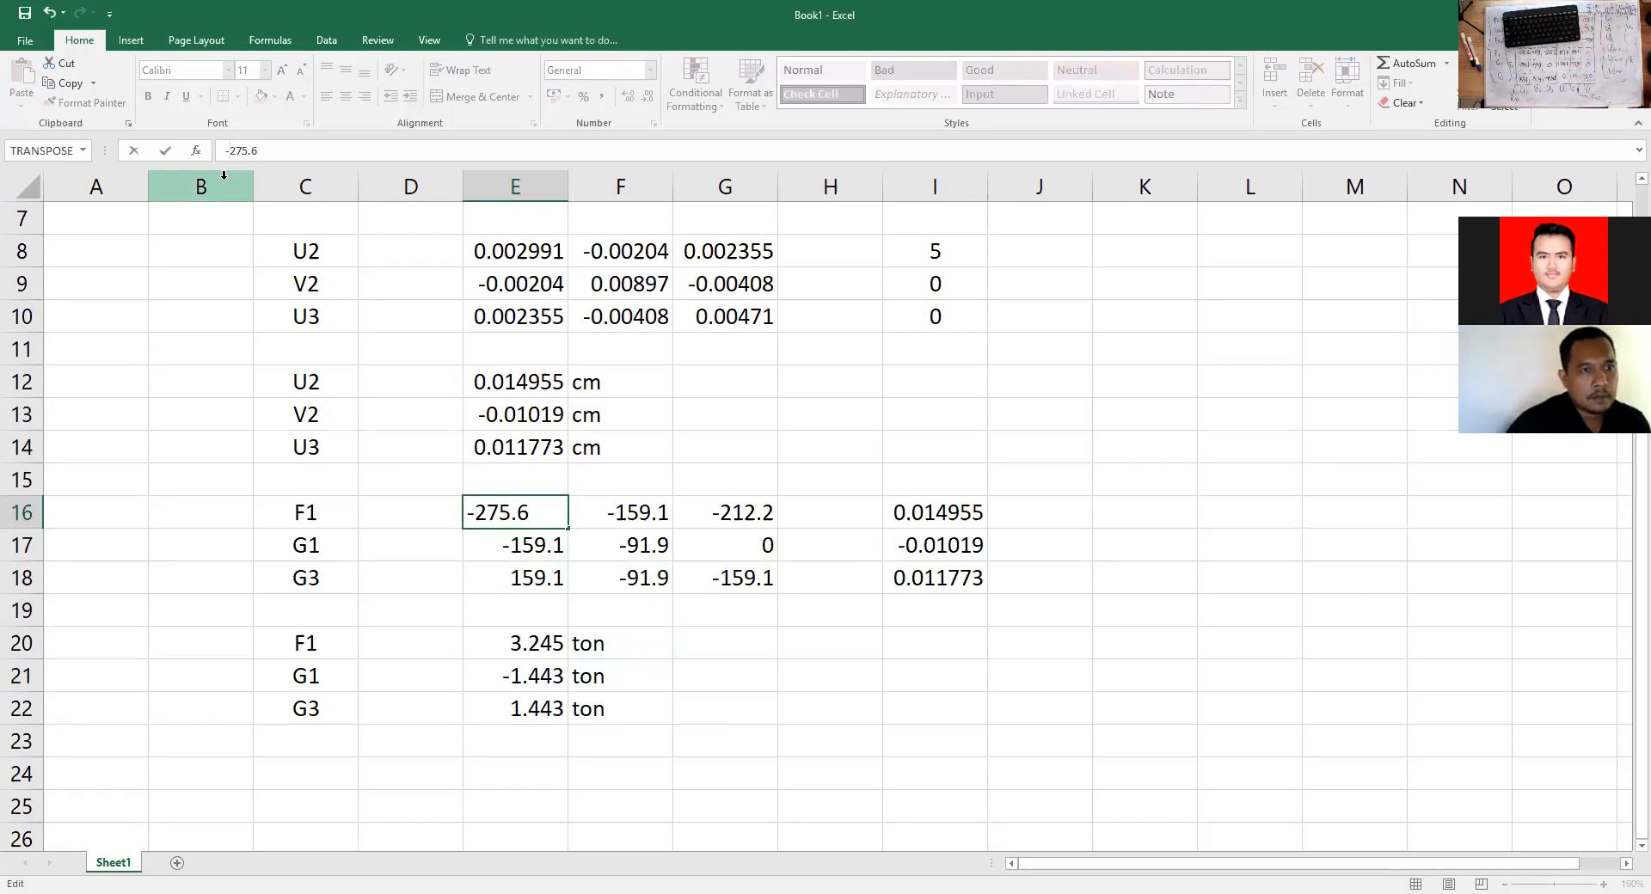
key(Return)
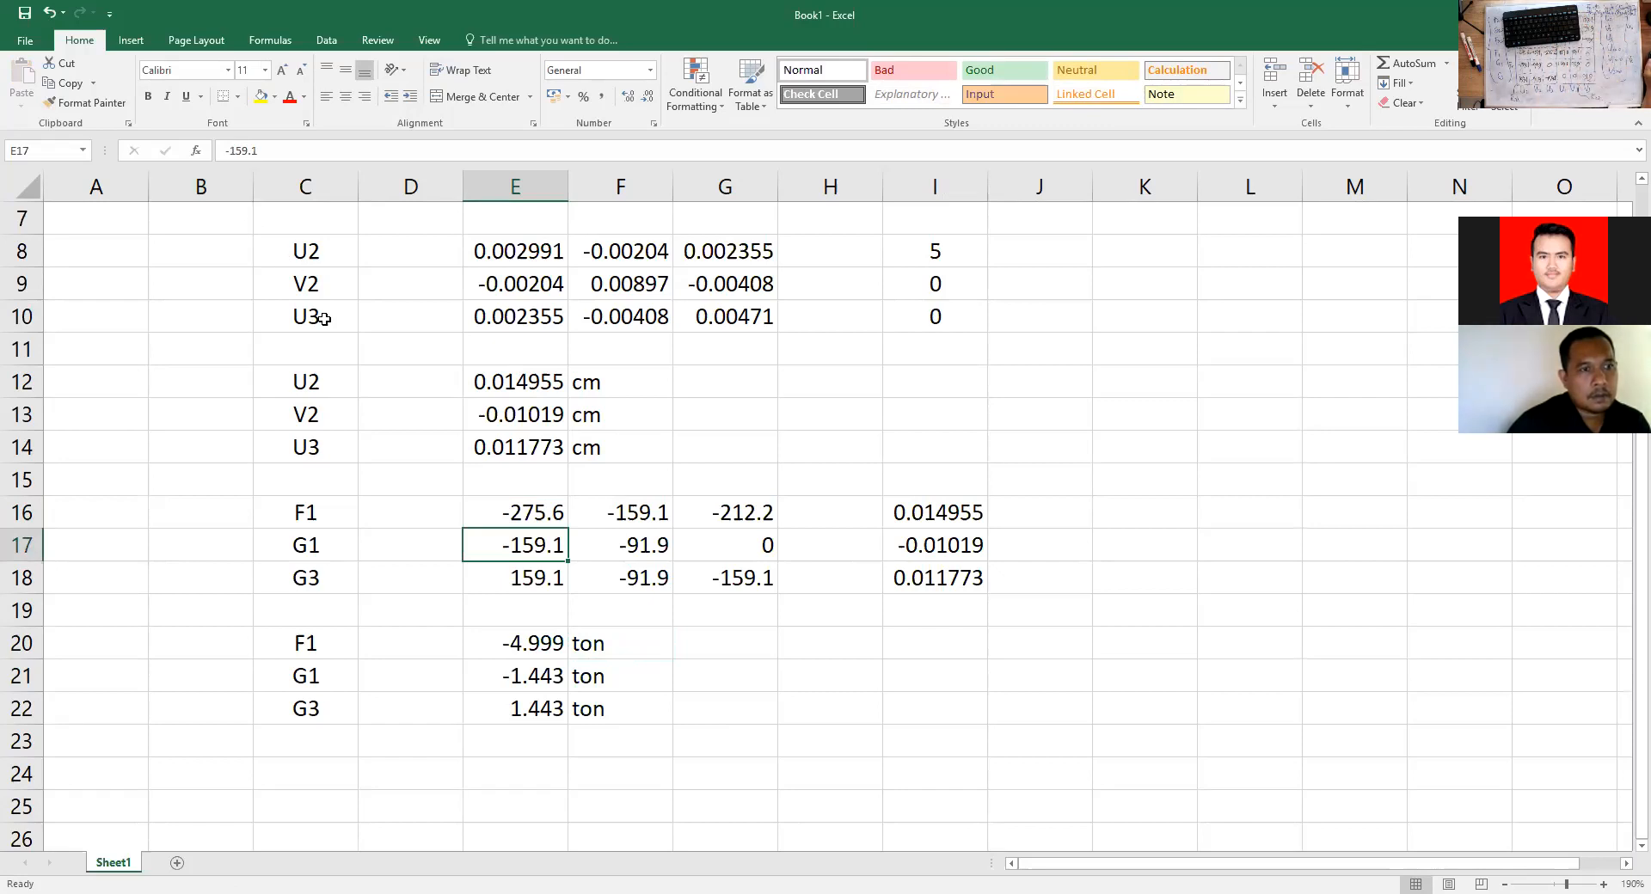
Check the remaining reaction coefficients cell by cell in F16:G16, E17:G17 and E18:G18.
click(622, 516)
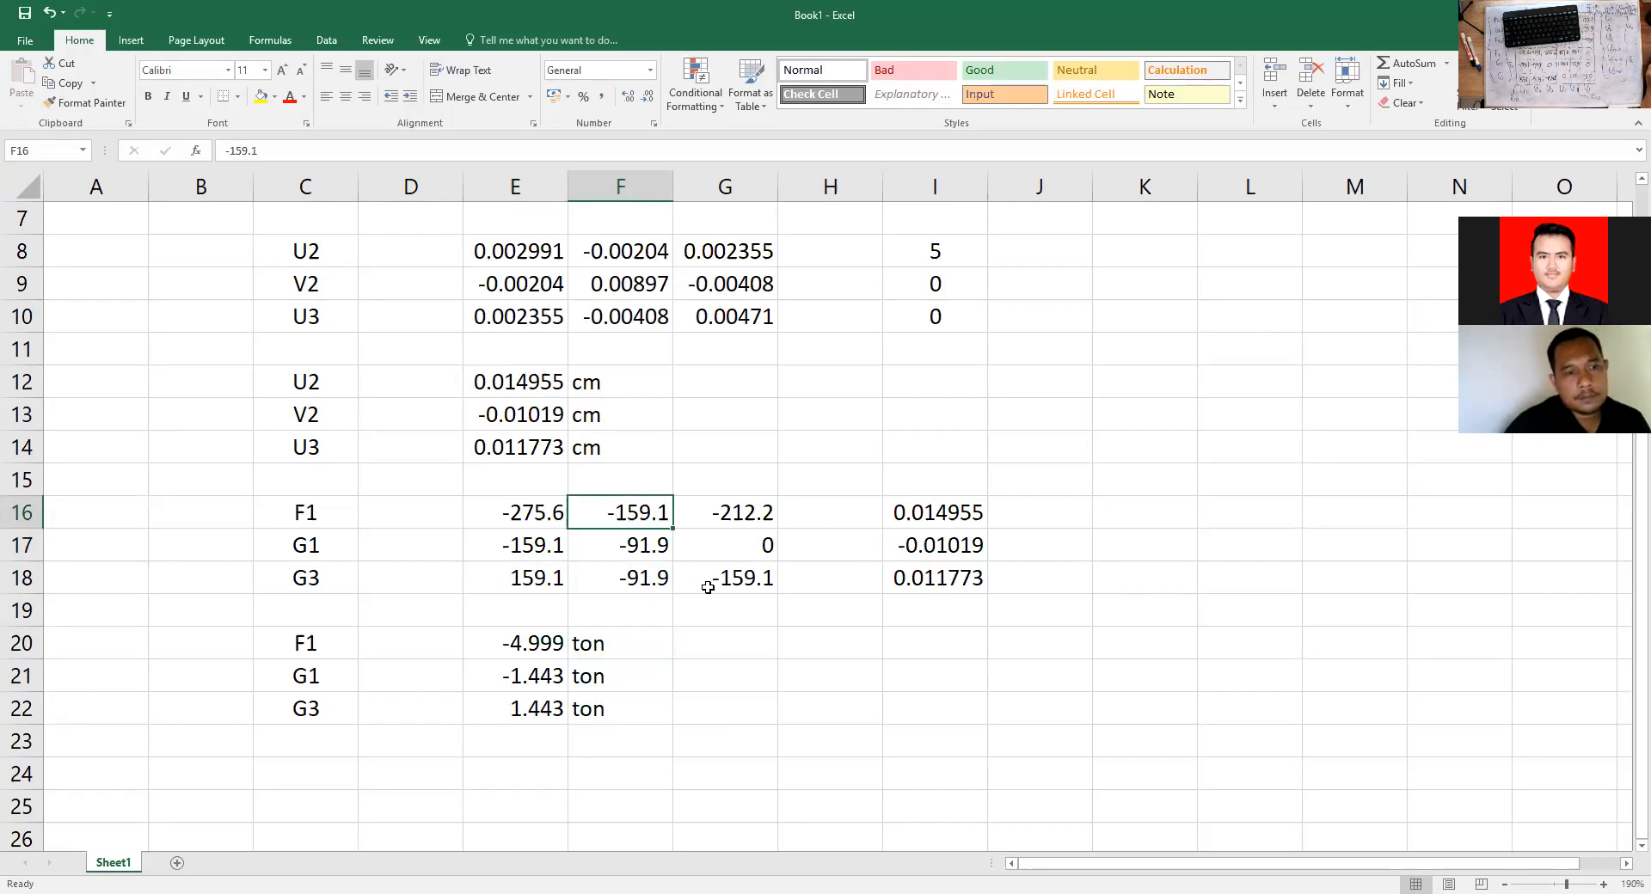
click(741, 514)
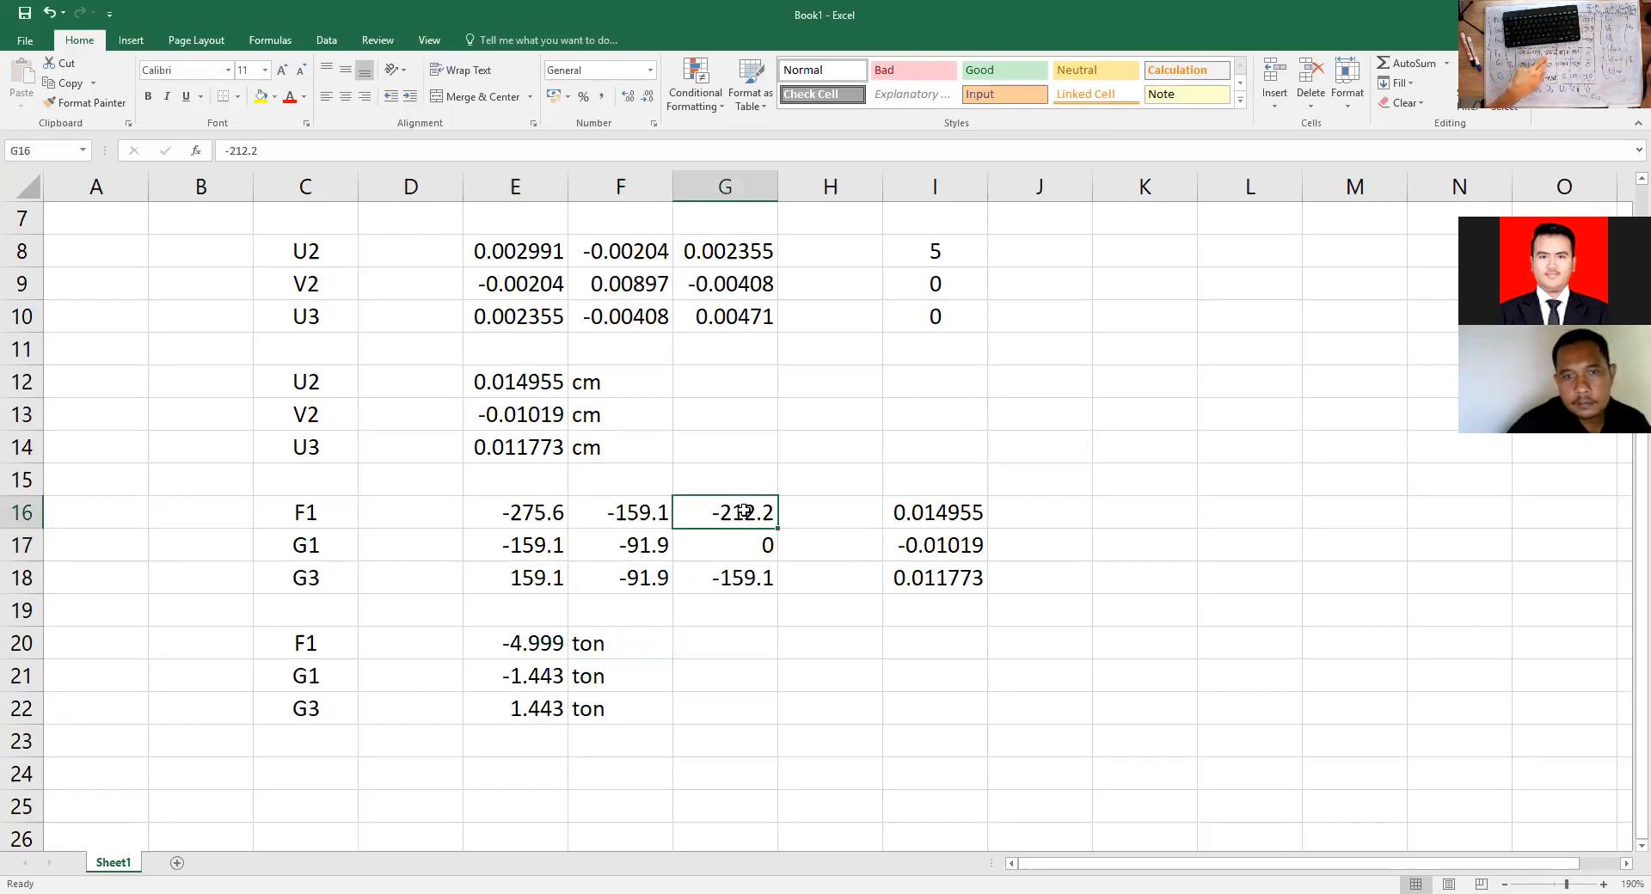
click(527, 548)
click(606, 550)
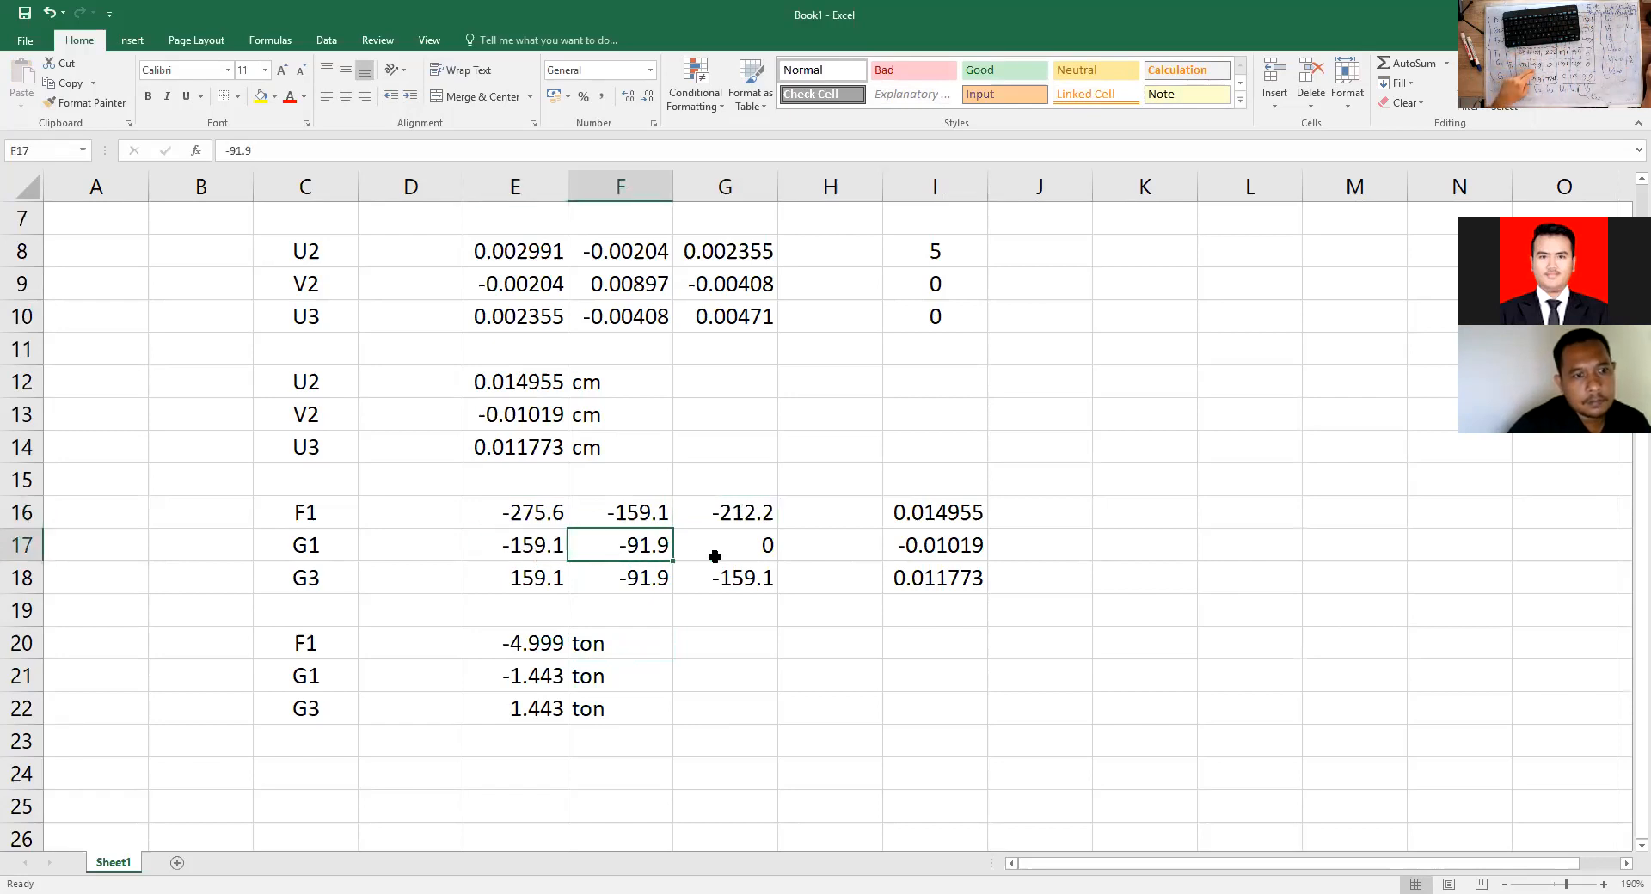
click(714, 550)
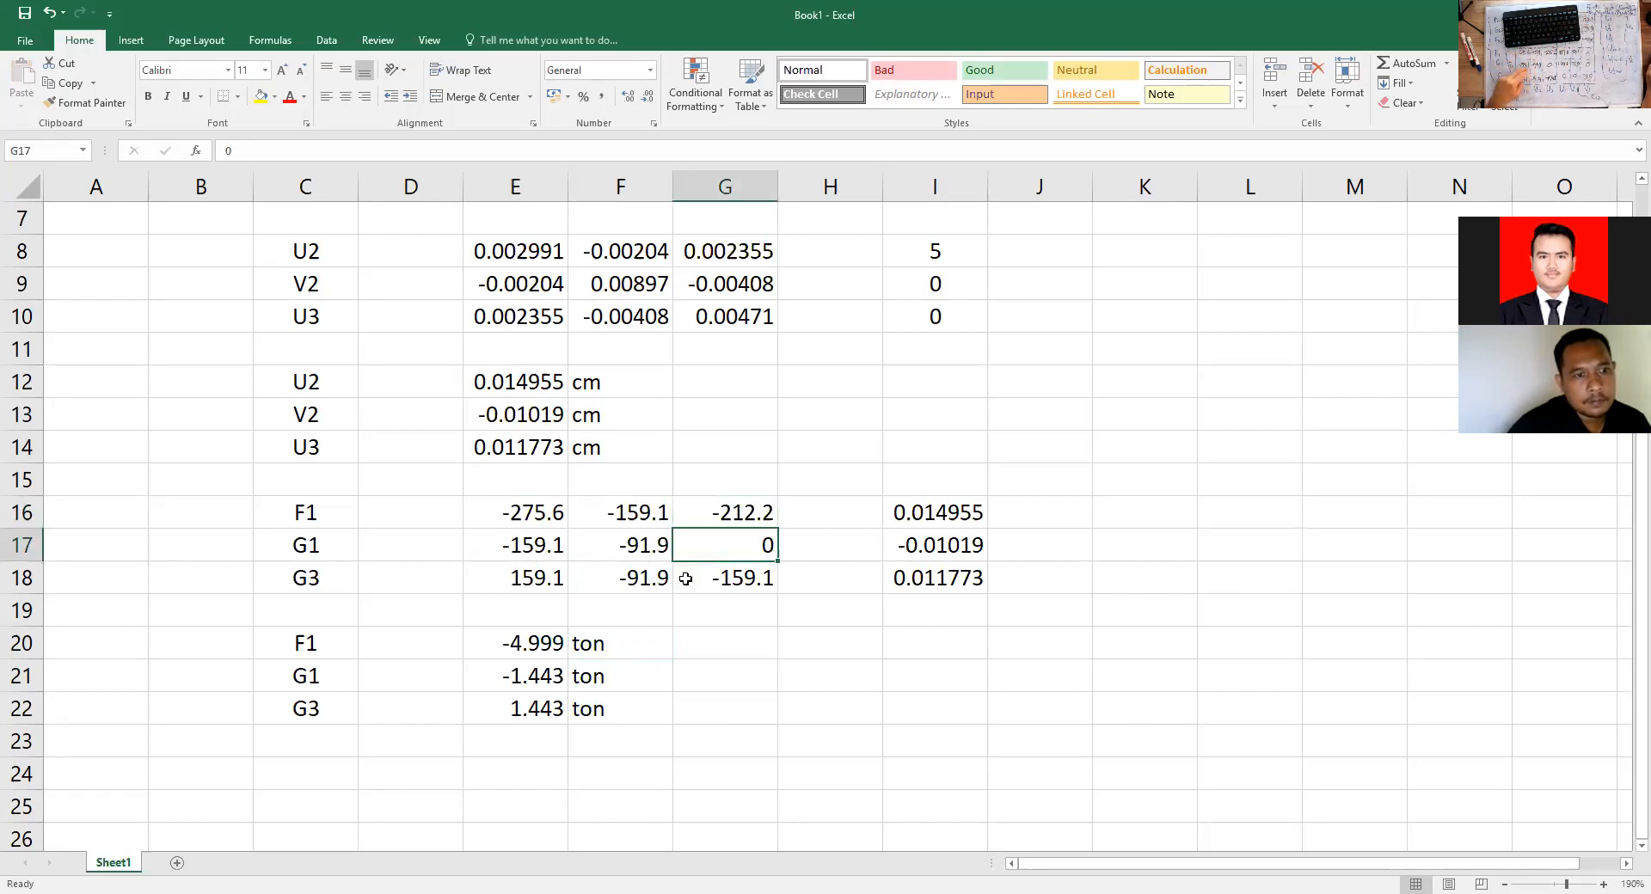
click(538, 603)
click(653, 578)
click(727, 584)
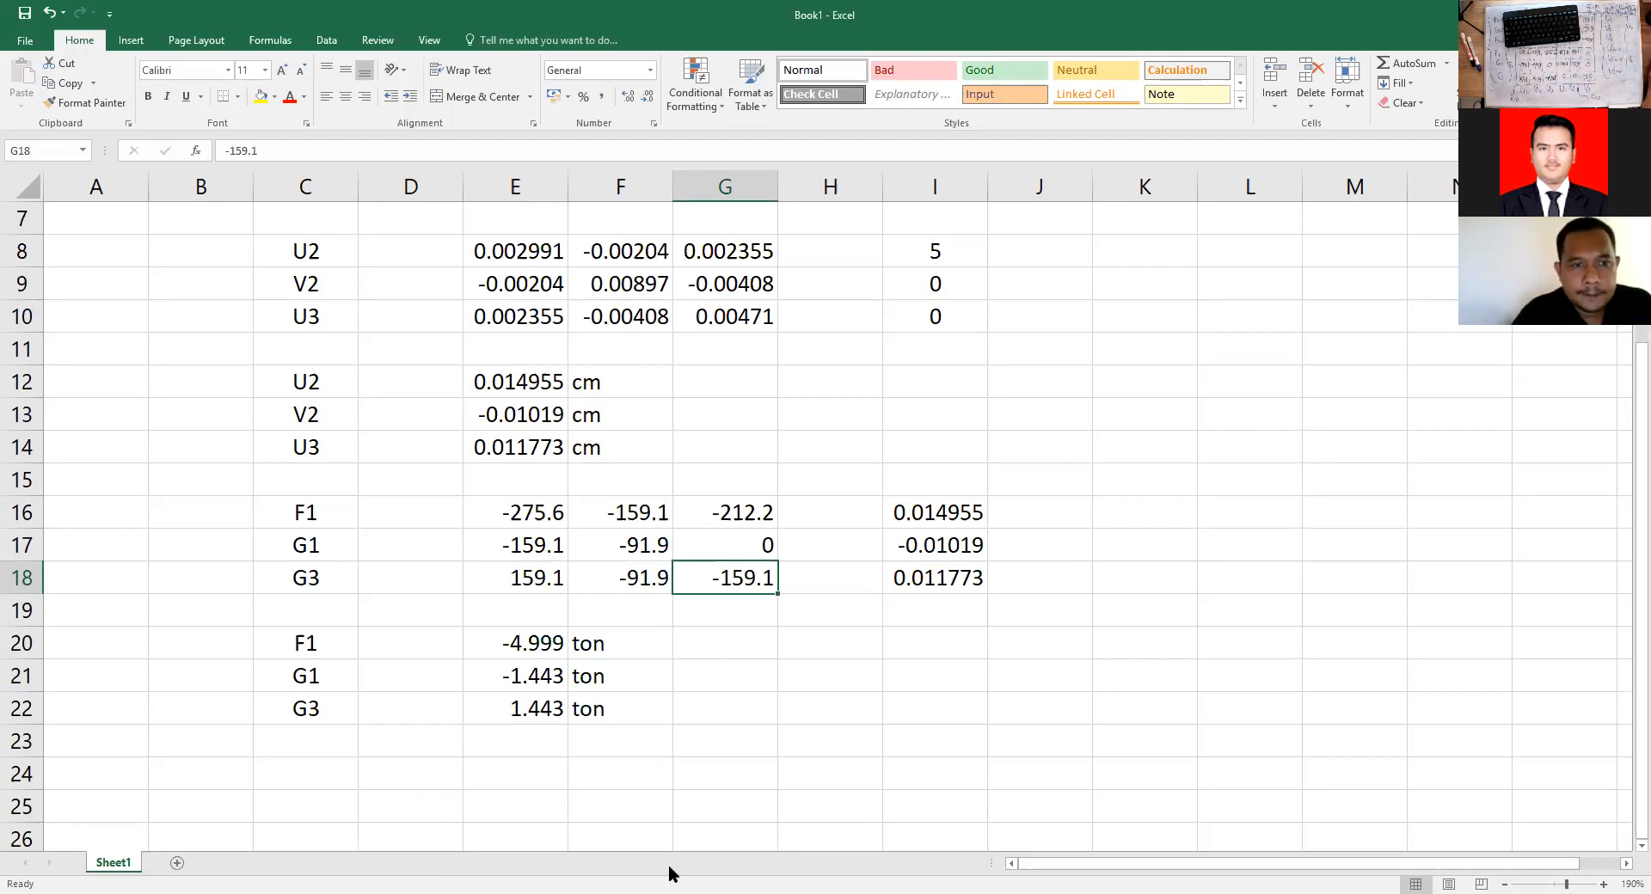
Switch to the PowerPoint presentation matrik_bab3b.ppt to view the Deformed shape slide.
click(673, 892)
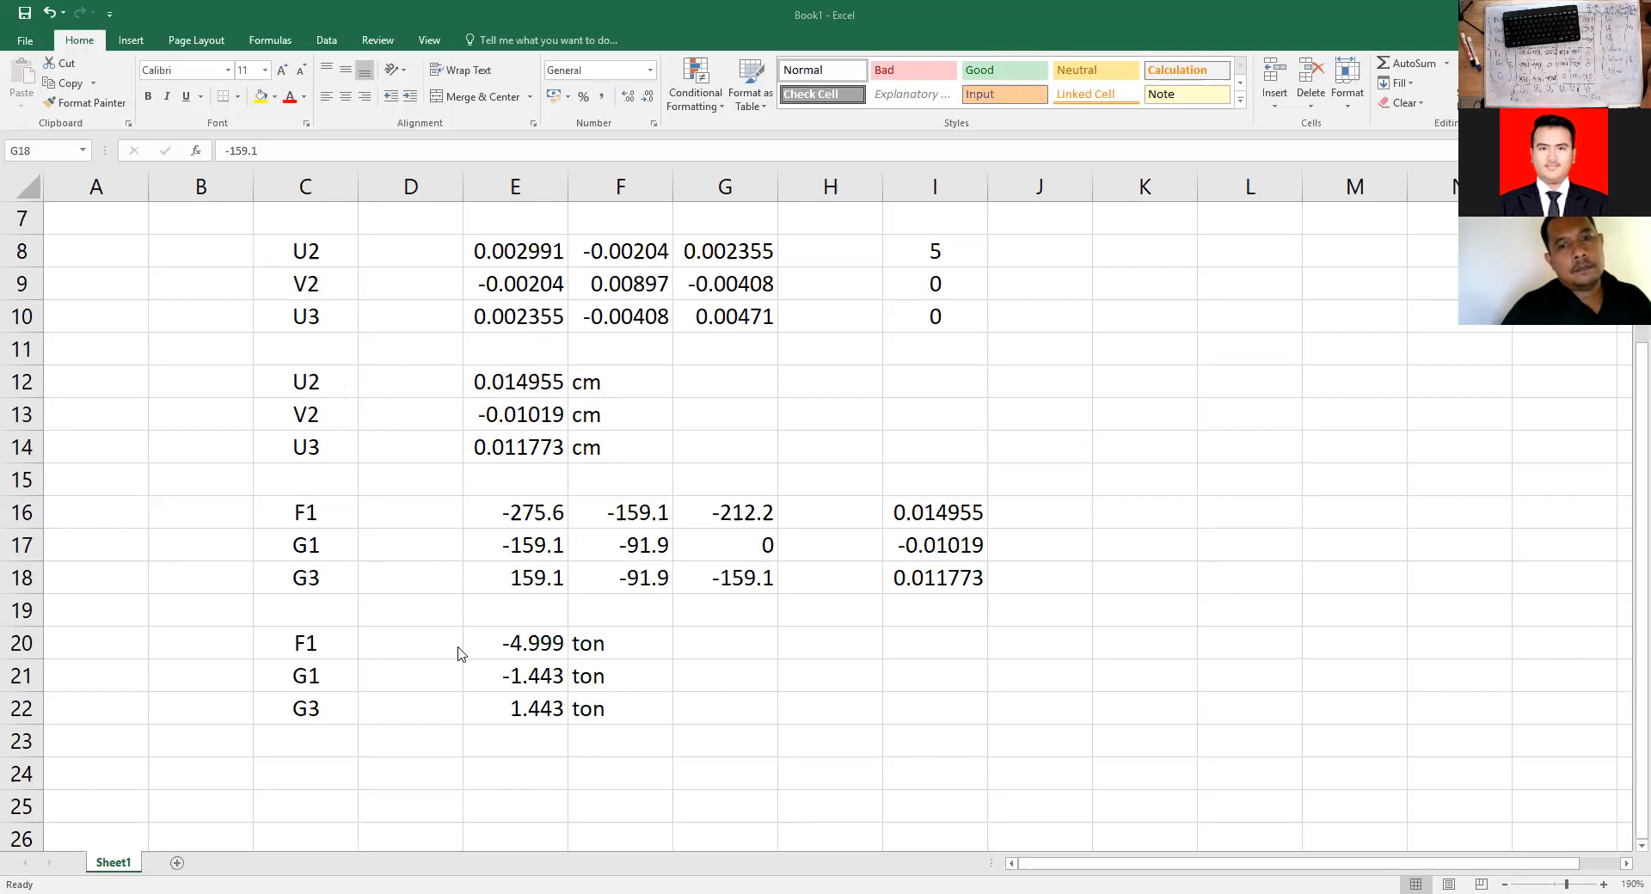
key(alt+Tab)
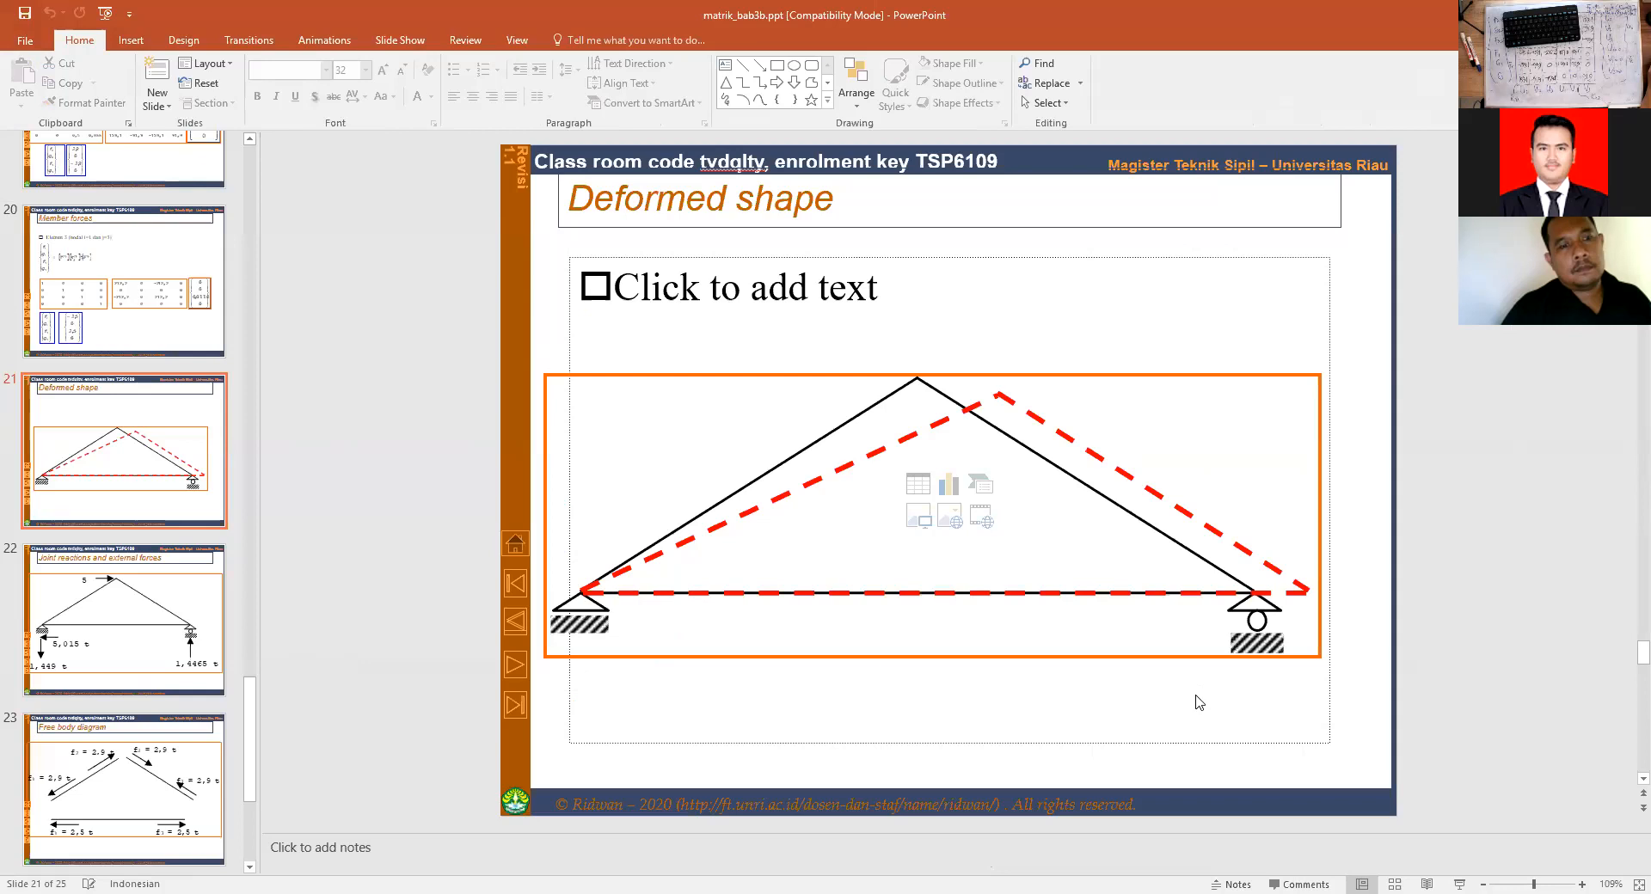
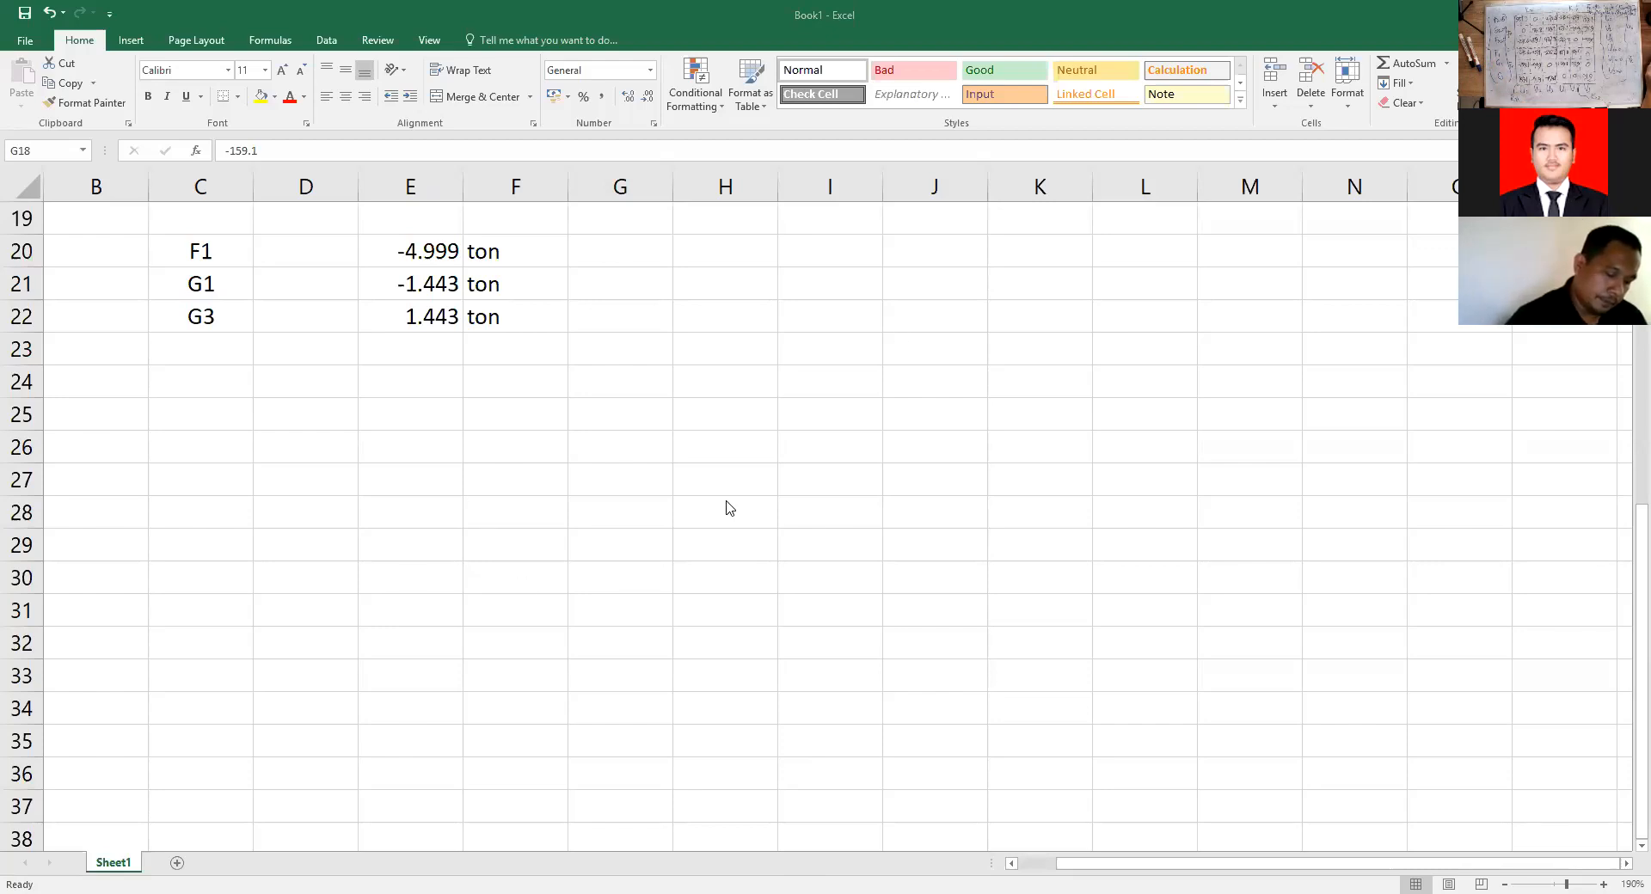
Enter the heading Elemen1 in C24 of the Excel sheet, below the reaction results.
click(203, 380)
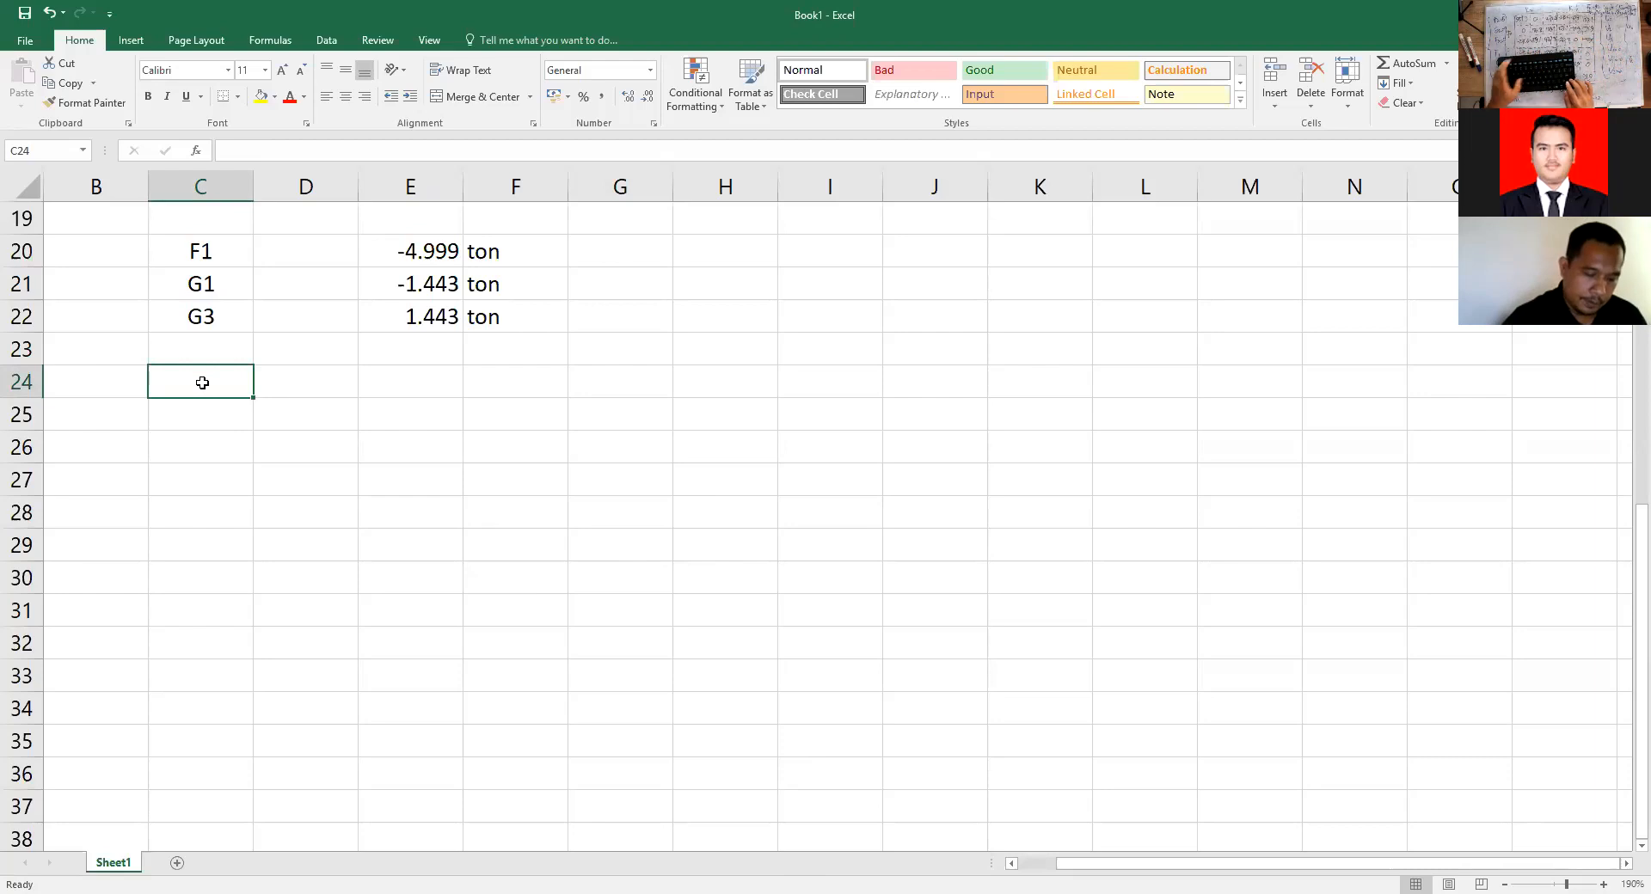
text(Elemen1)
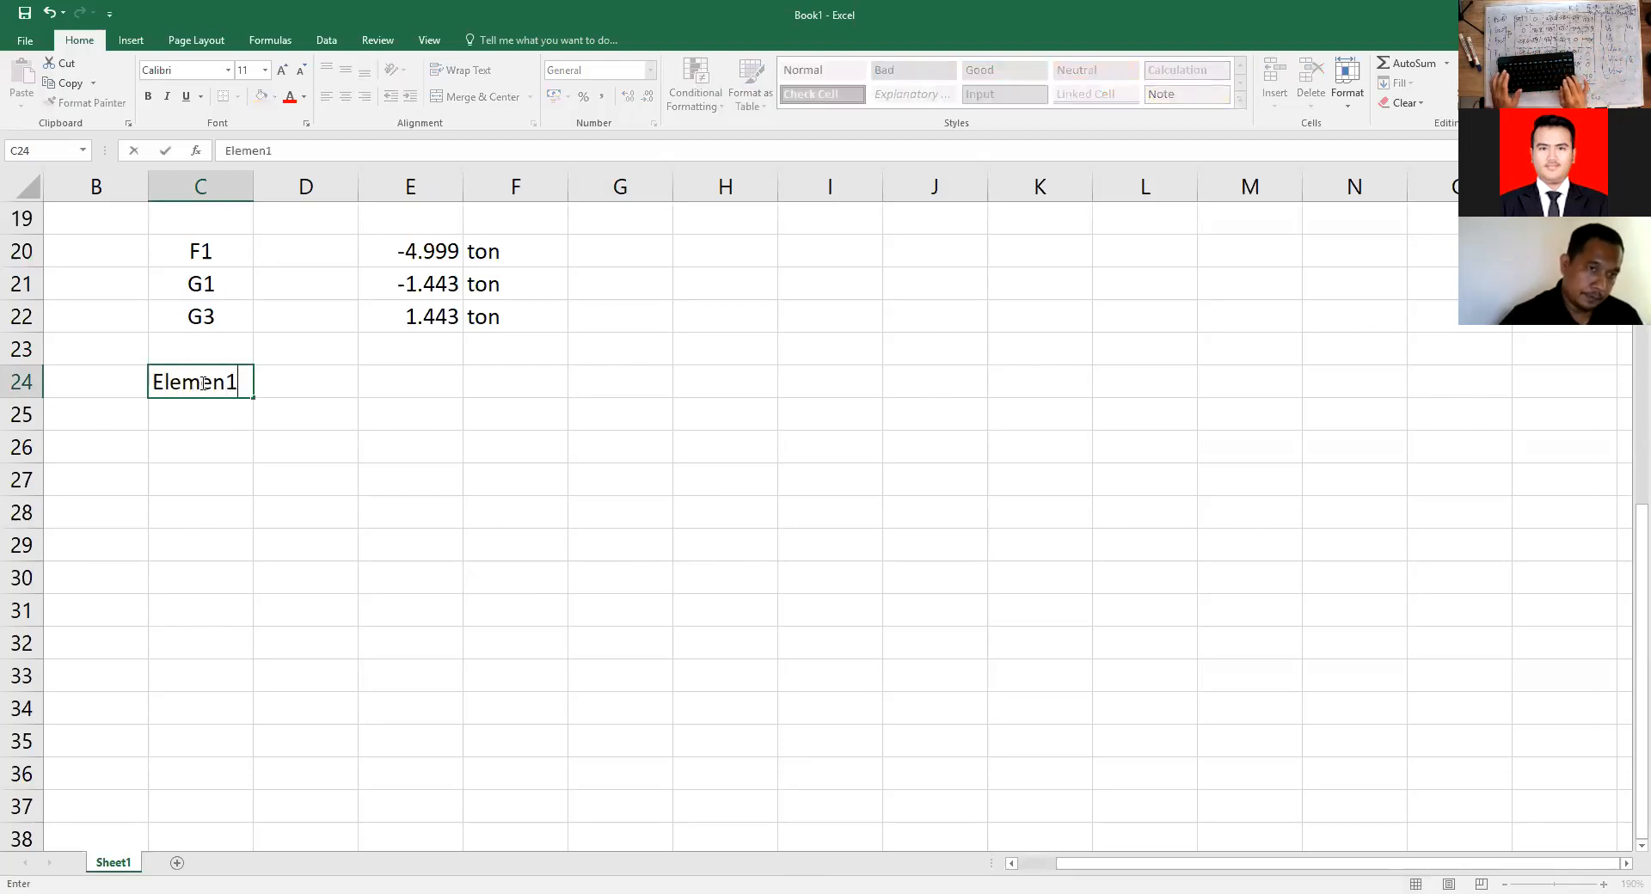
key(Return)
key(Return)
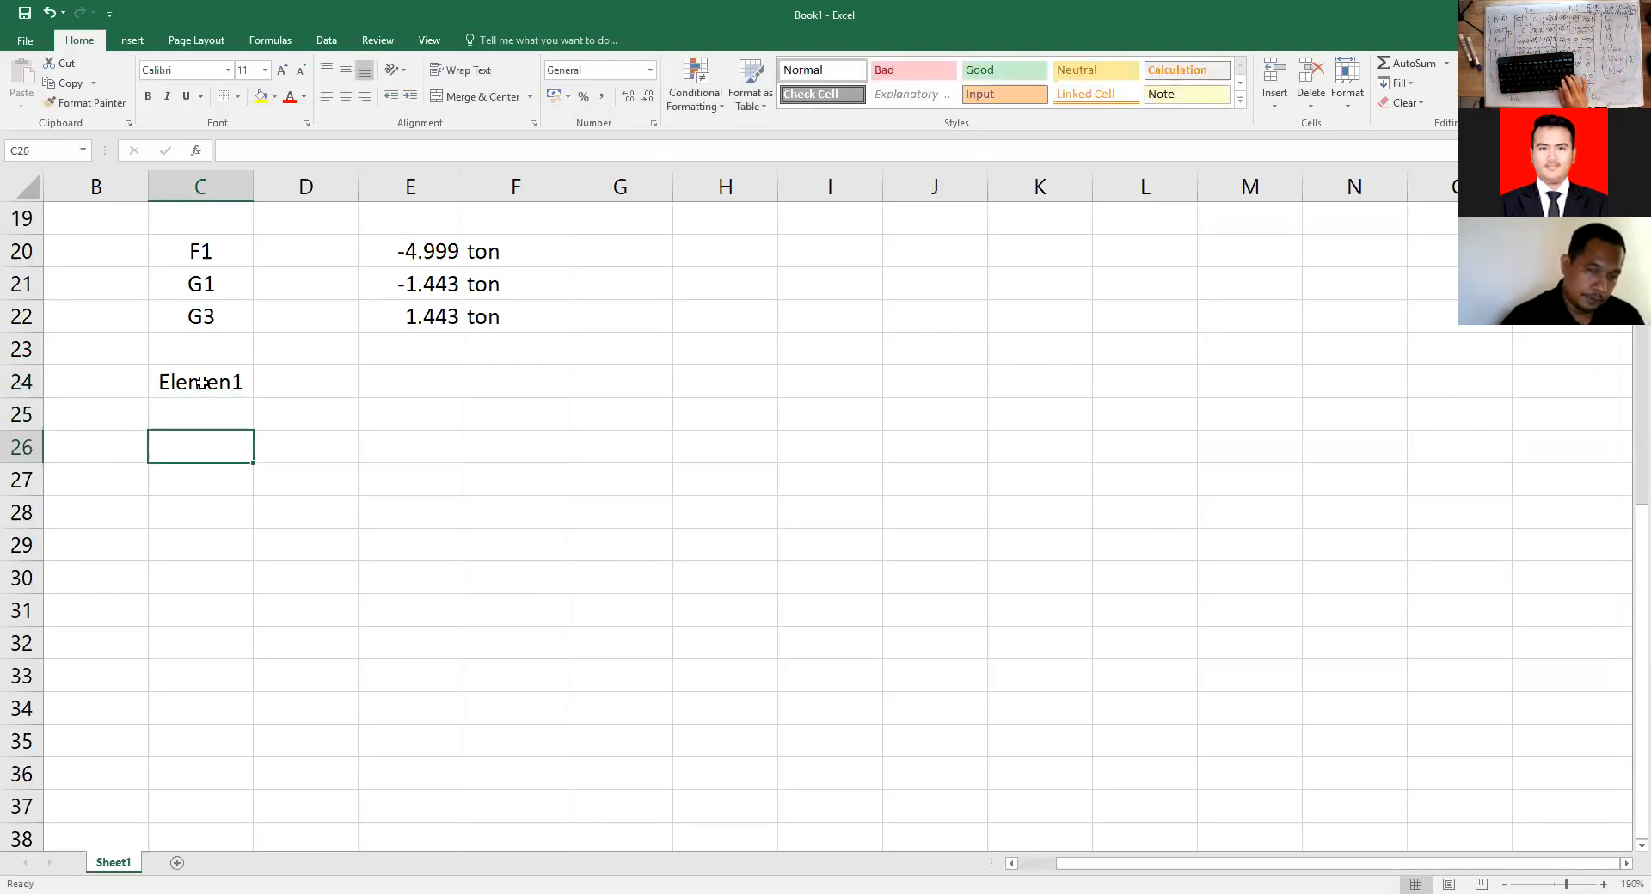
Enter the member force labels f1, g1, f2 and g2 in C26:C29.
text(f1)
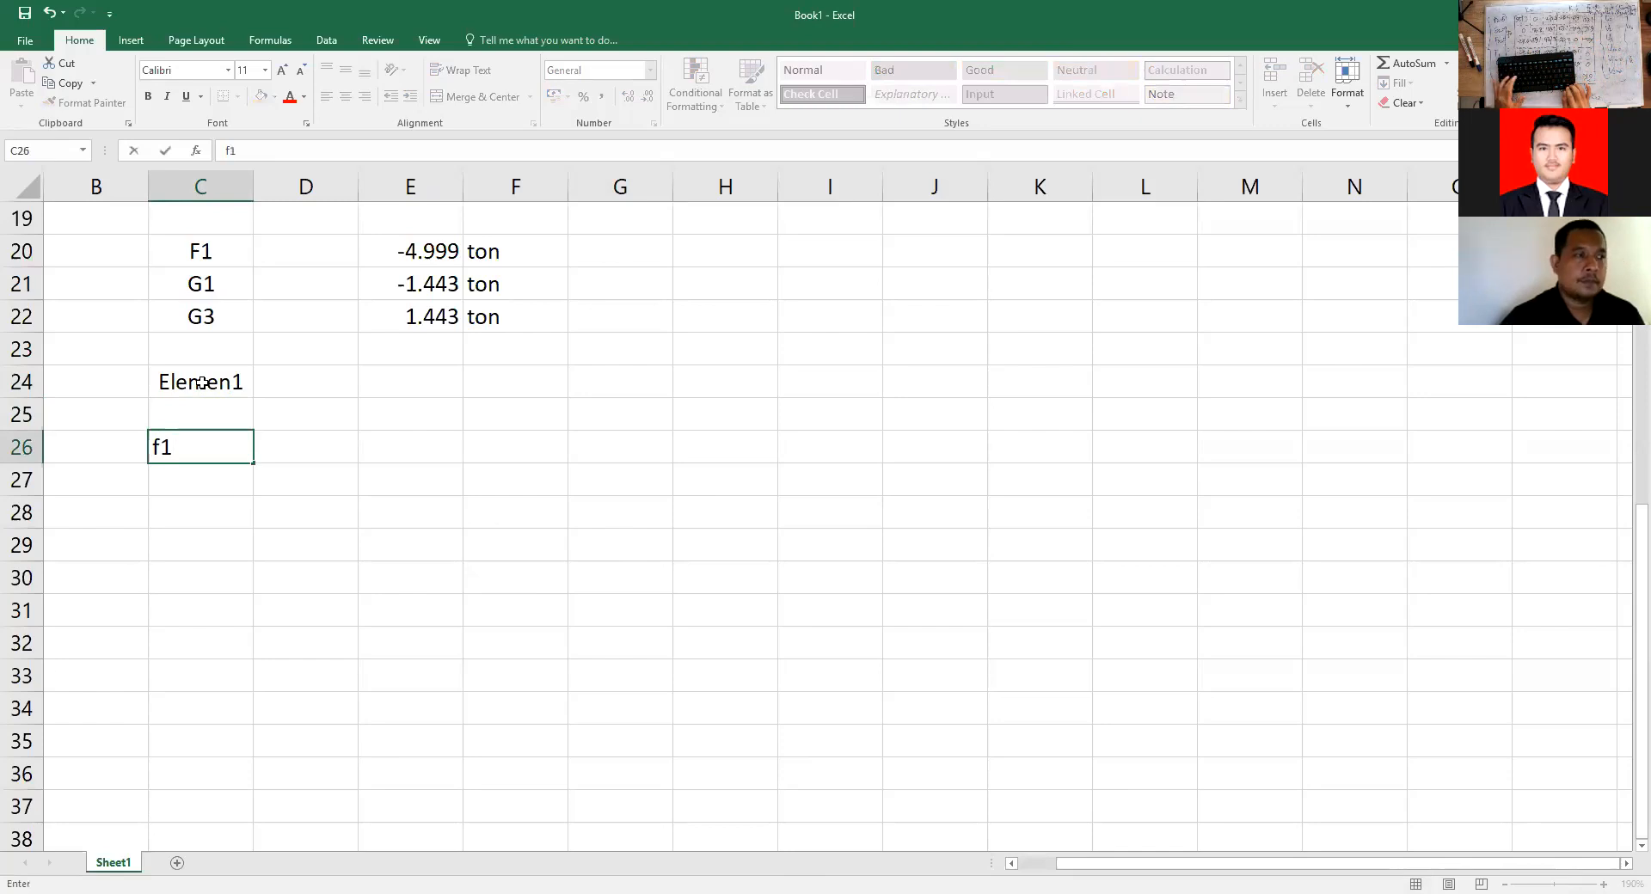
key(Return)
text(g1)
key(Return)
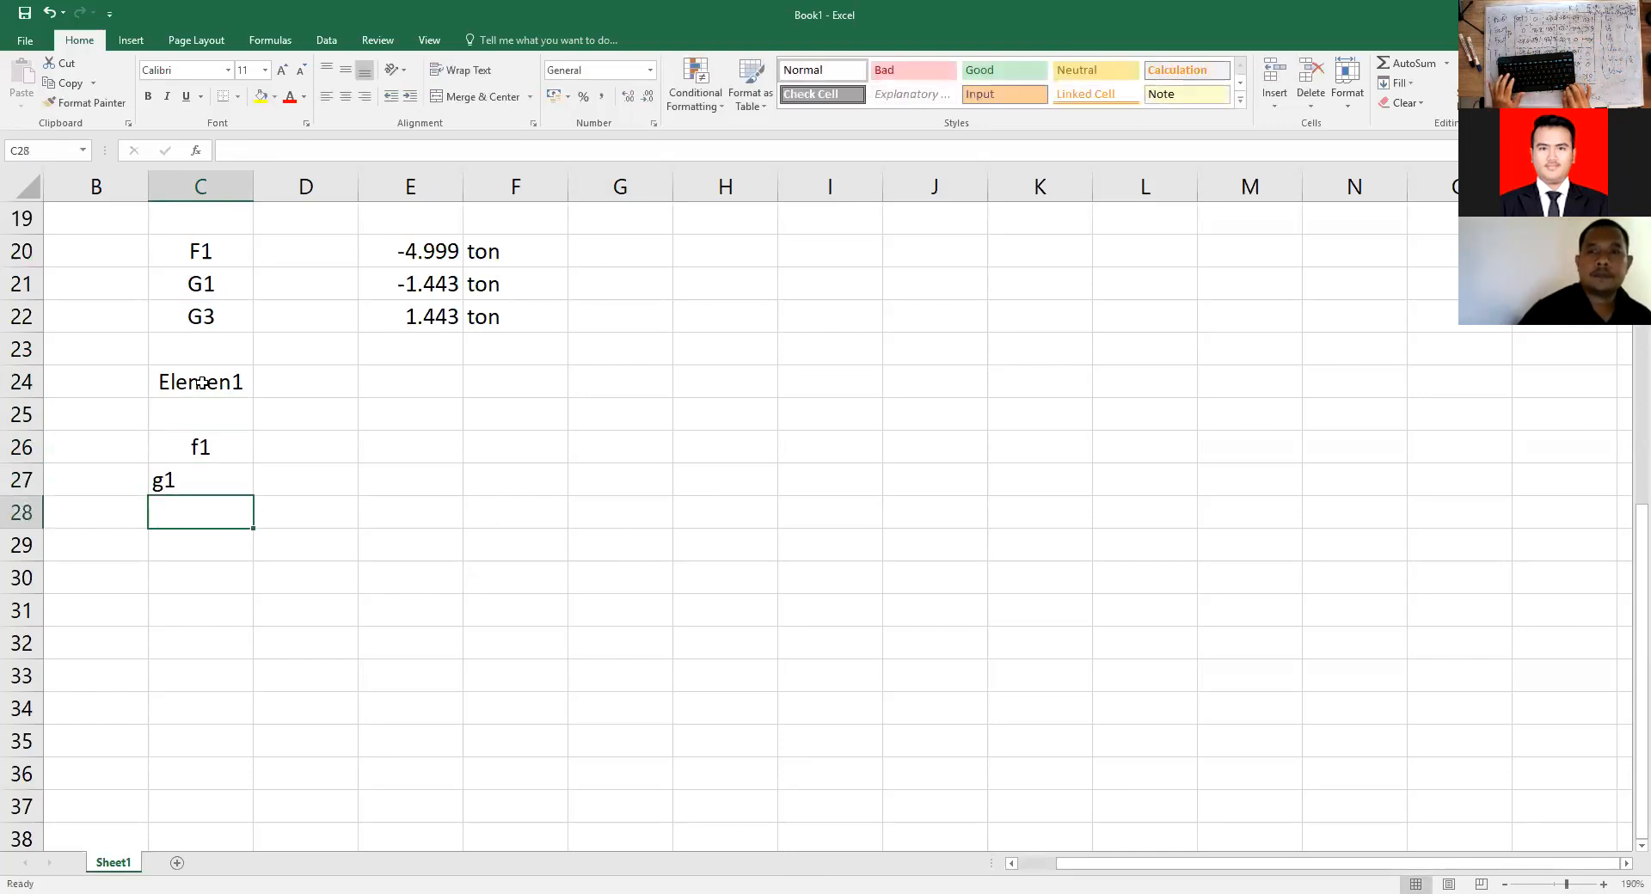
text(f2)
key(Return)
text(g2)
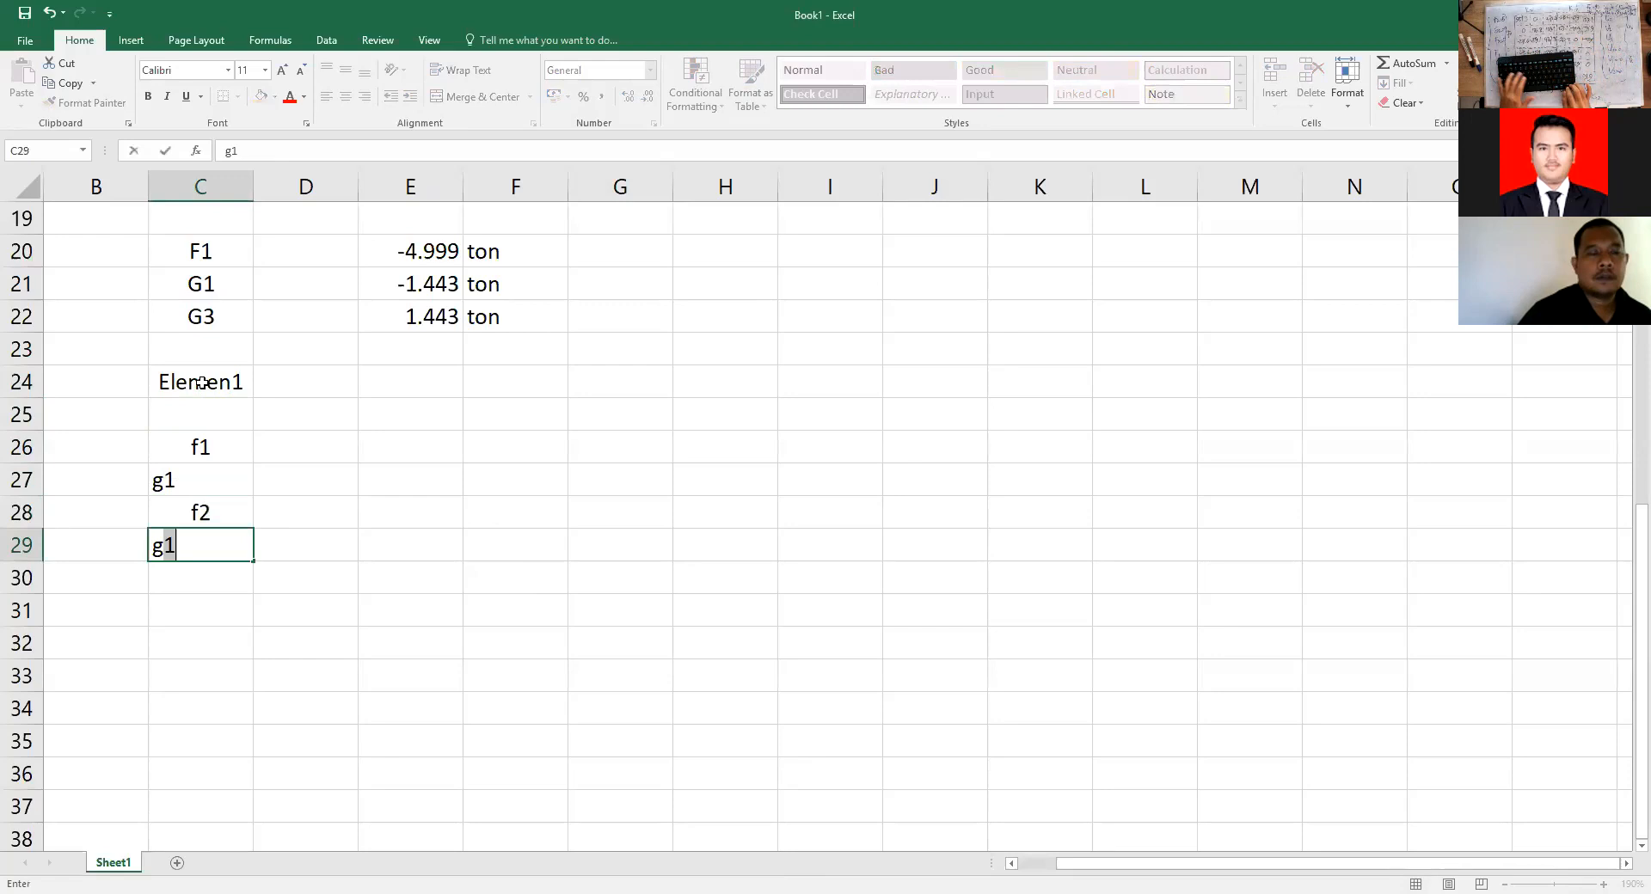
key(Up)
Center the f1, g1, f2 and g2 labels in C26:C29 horizontally.
key(Up)
key(Up)
key(shift+Up)
key(shift+Down)
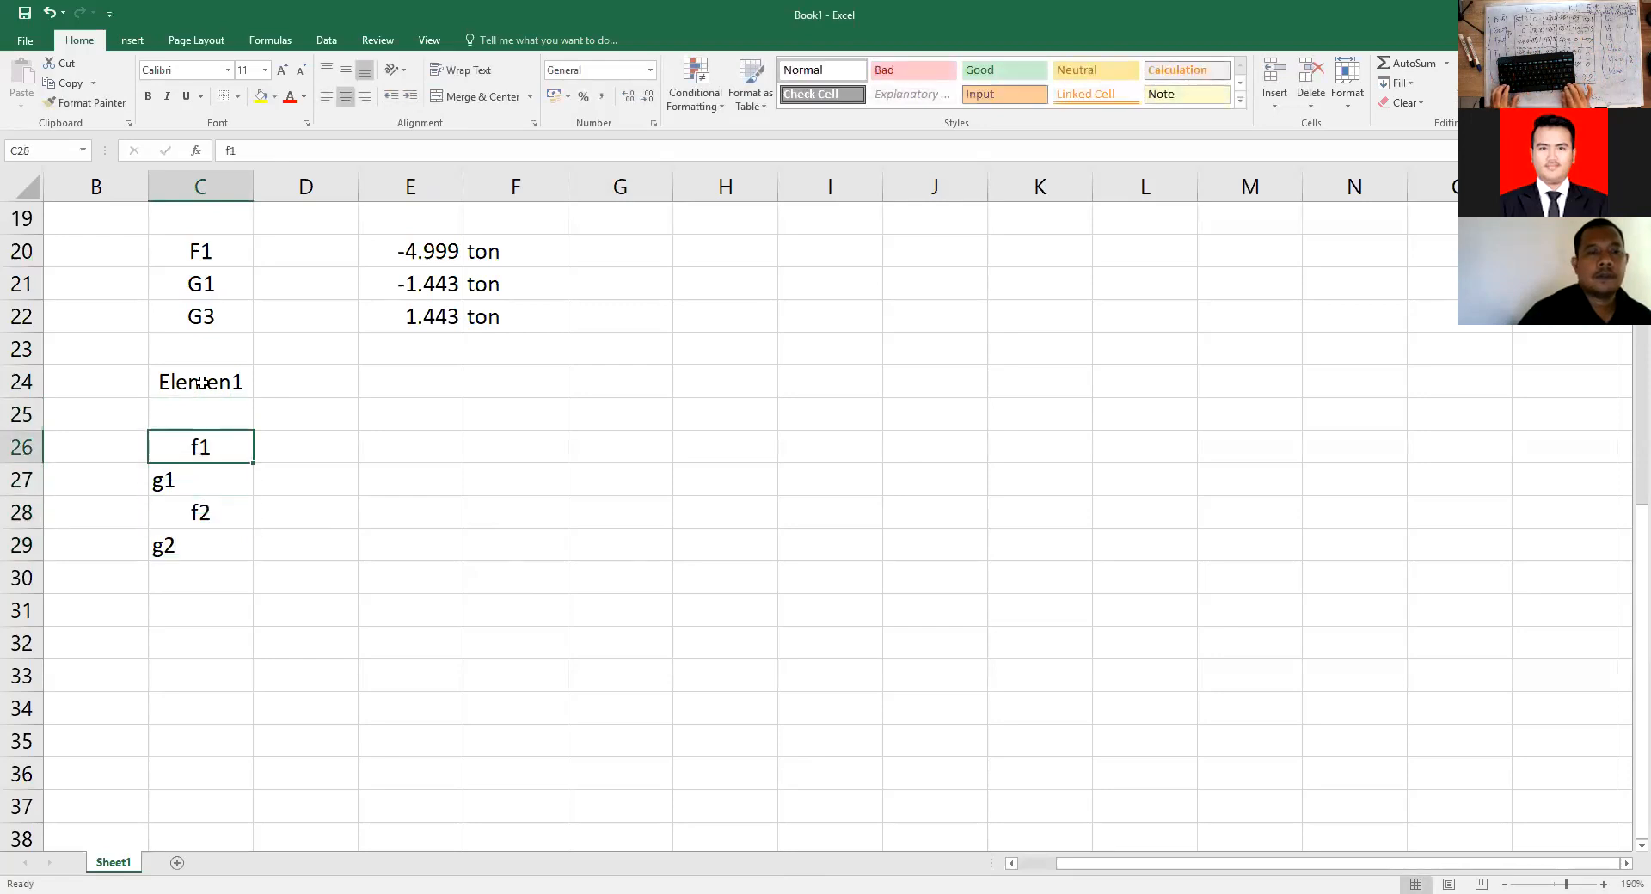
key(shift+Down)
key(shift+Down)
key(shift+Down)
key(shift+Down)
key(shift+Up)
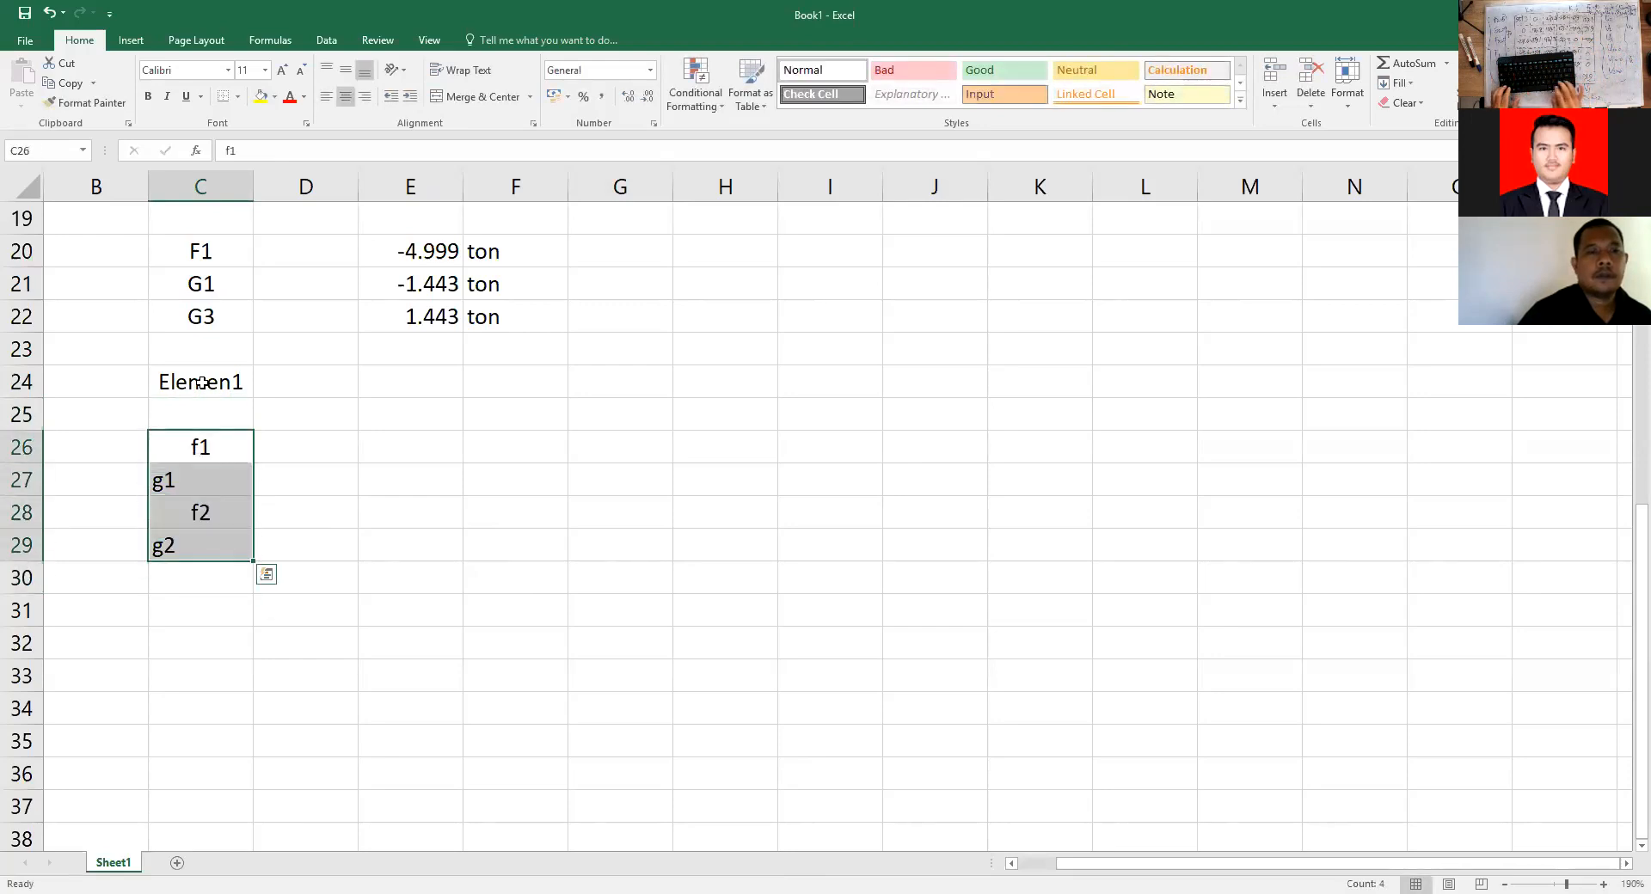
key(ctrl+e)
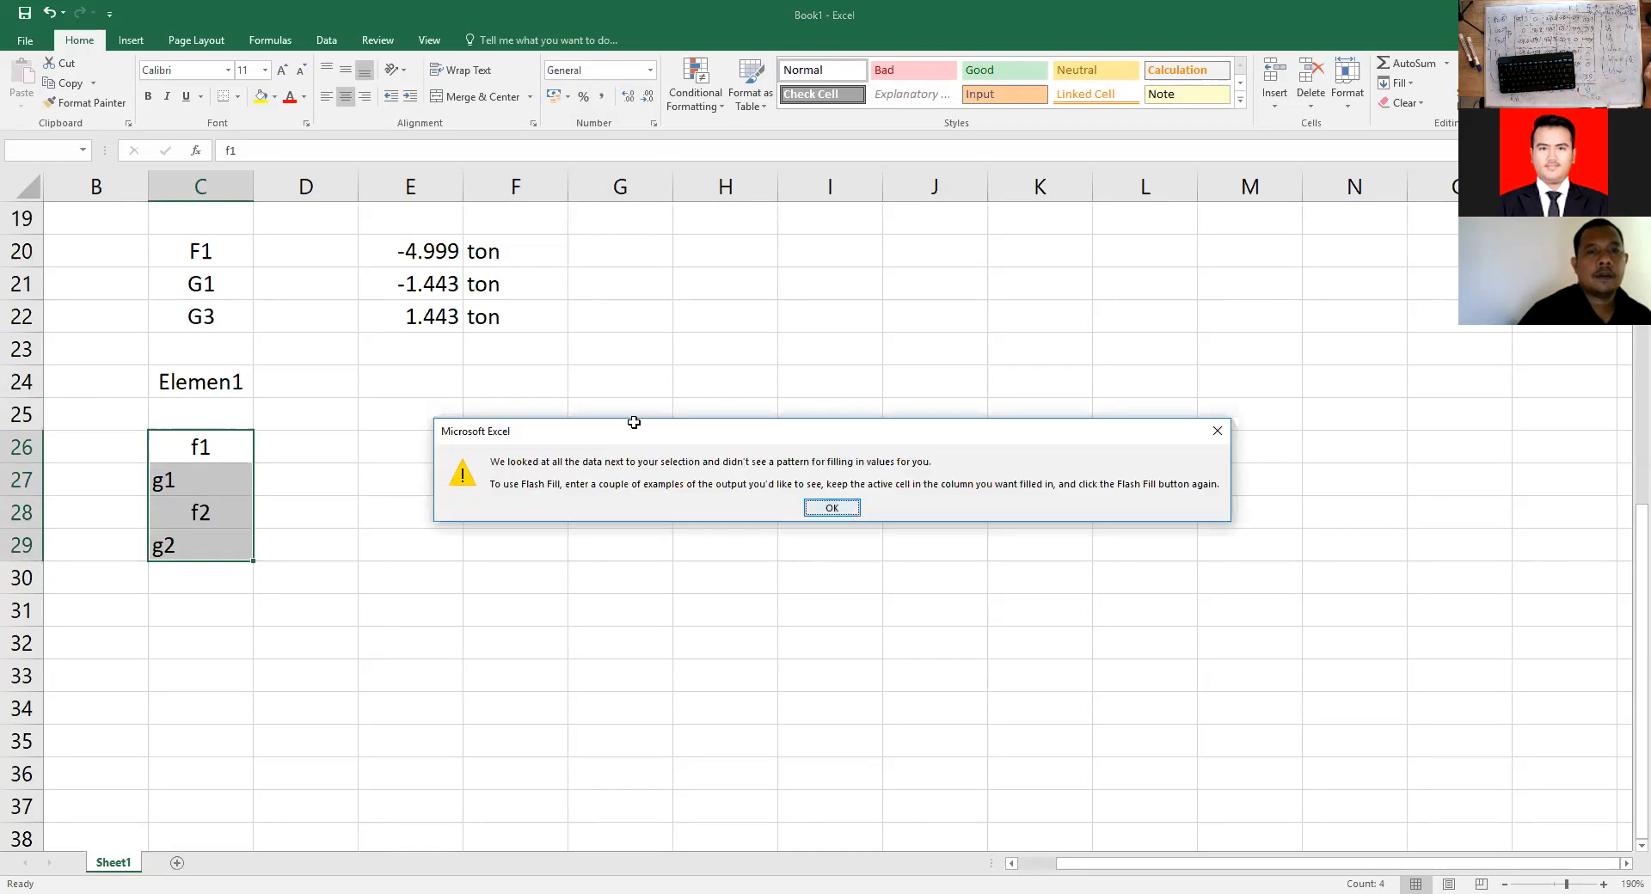
key(Return)
click(346, 98)
click(346, 97)
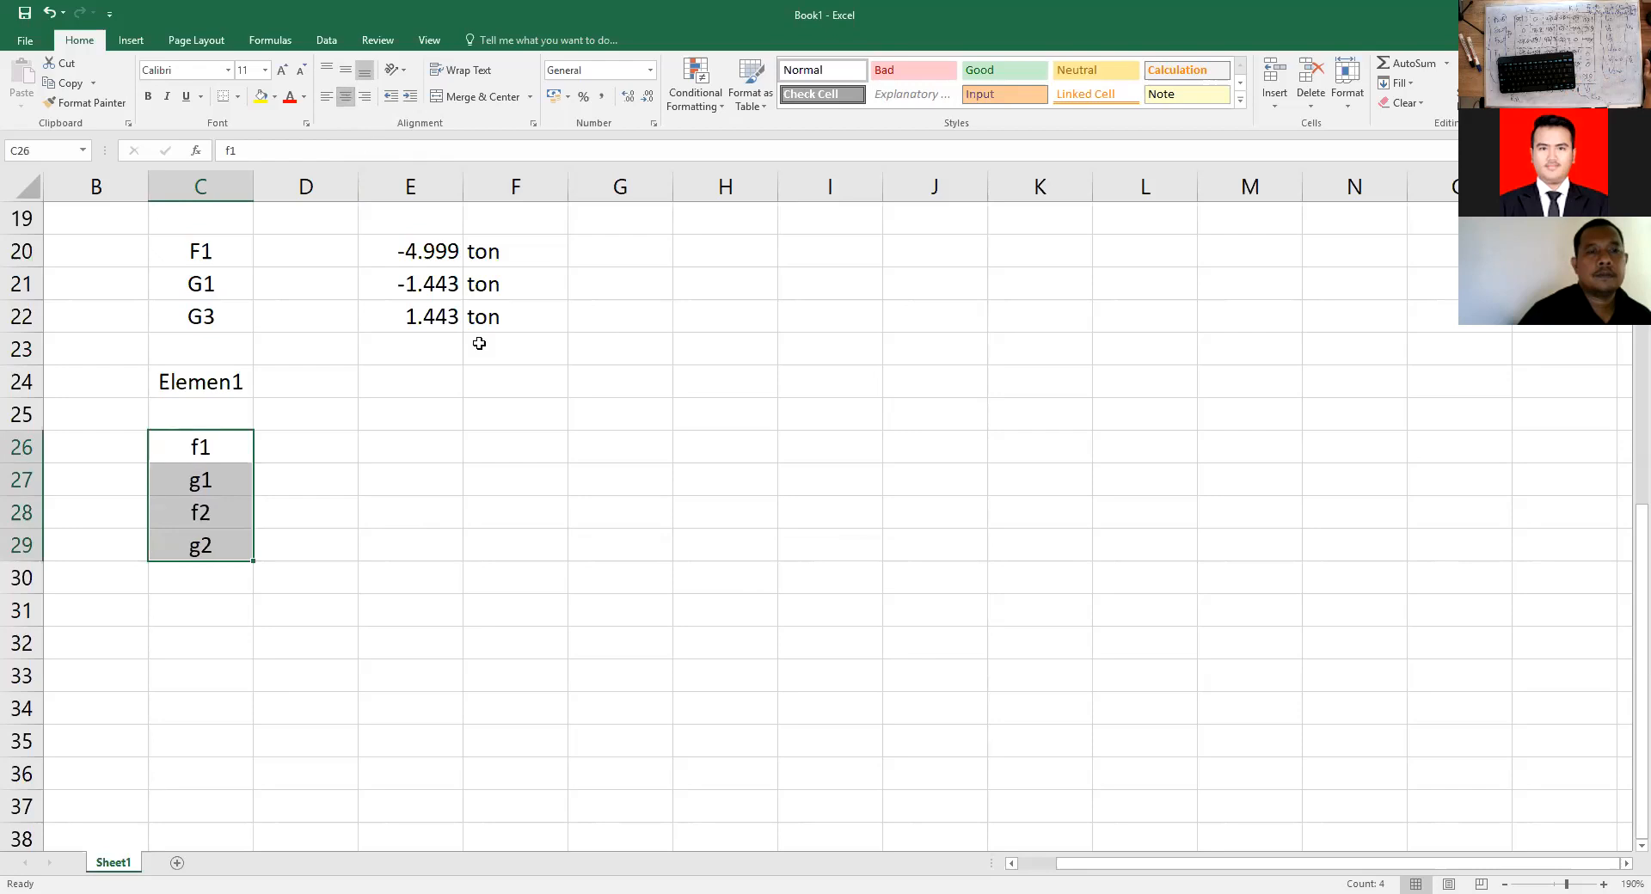
click(394, 453)
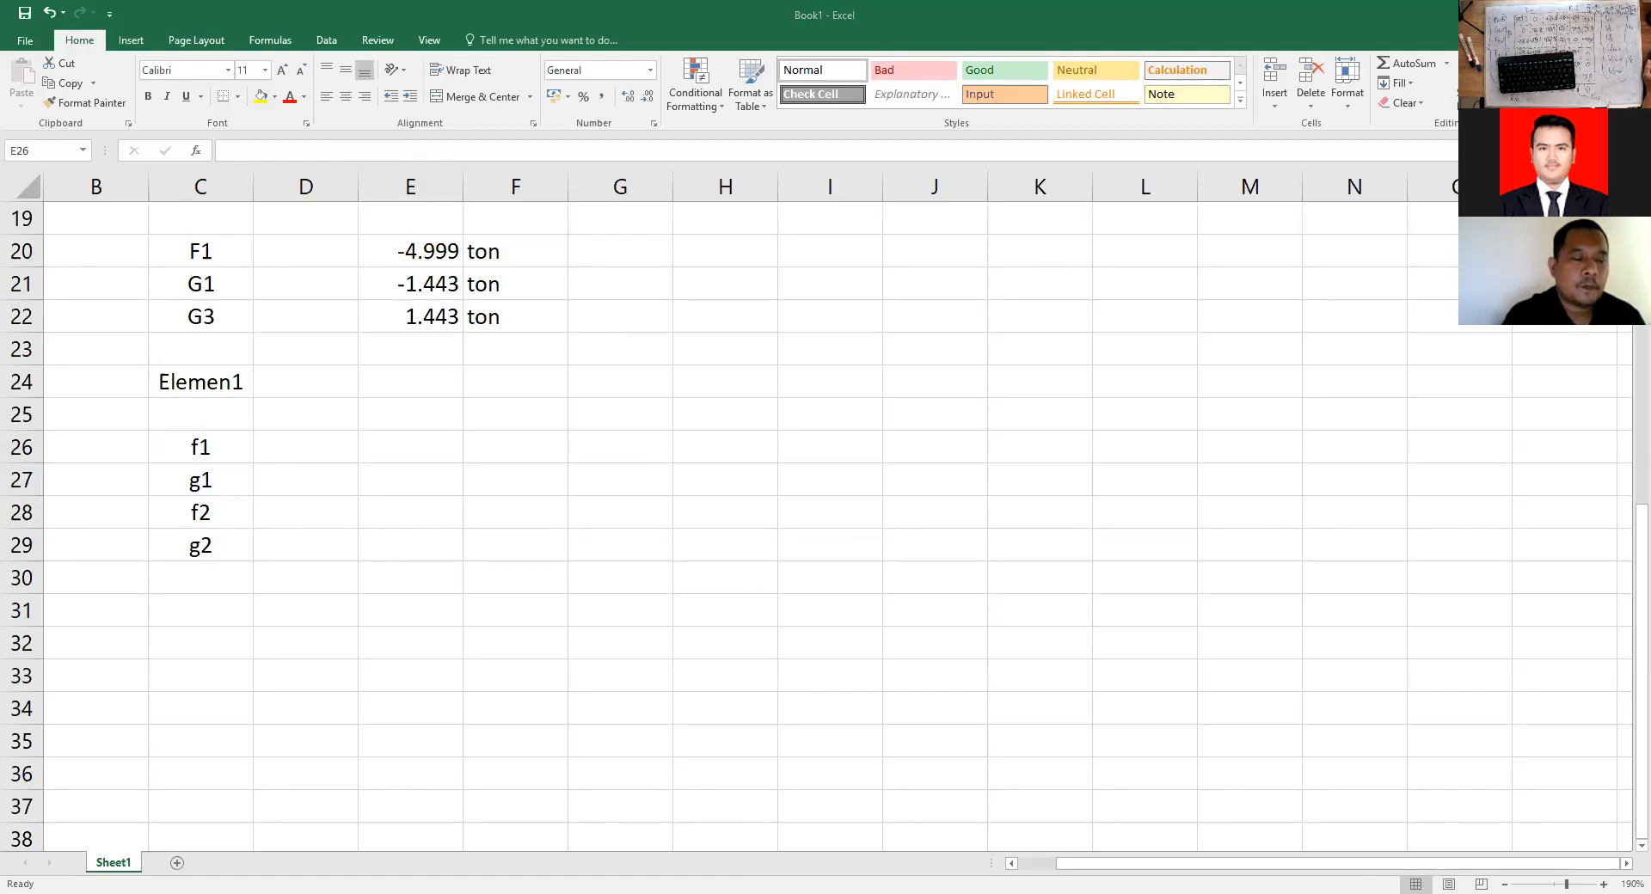
Enter the first two transformation coefficients of the f1 row: 0.866 in E26 and 0.5 in F26.
click(404, 456)
text(0)
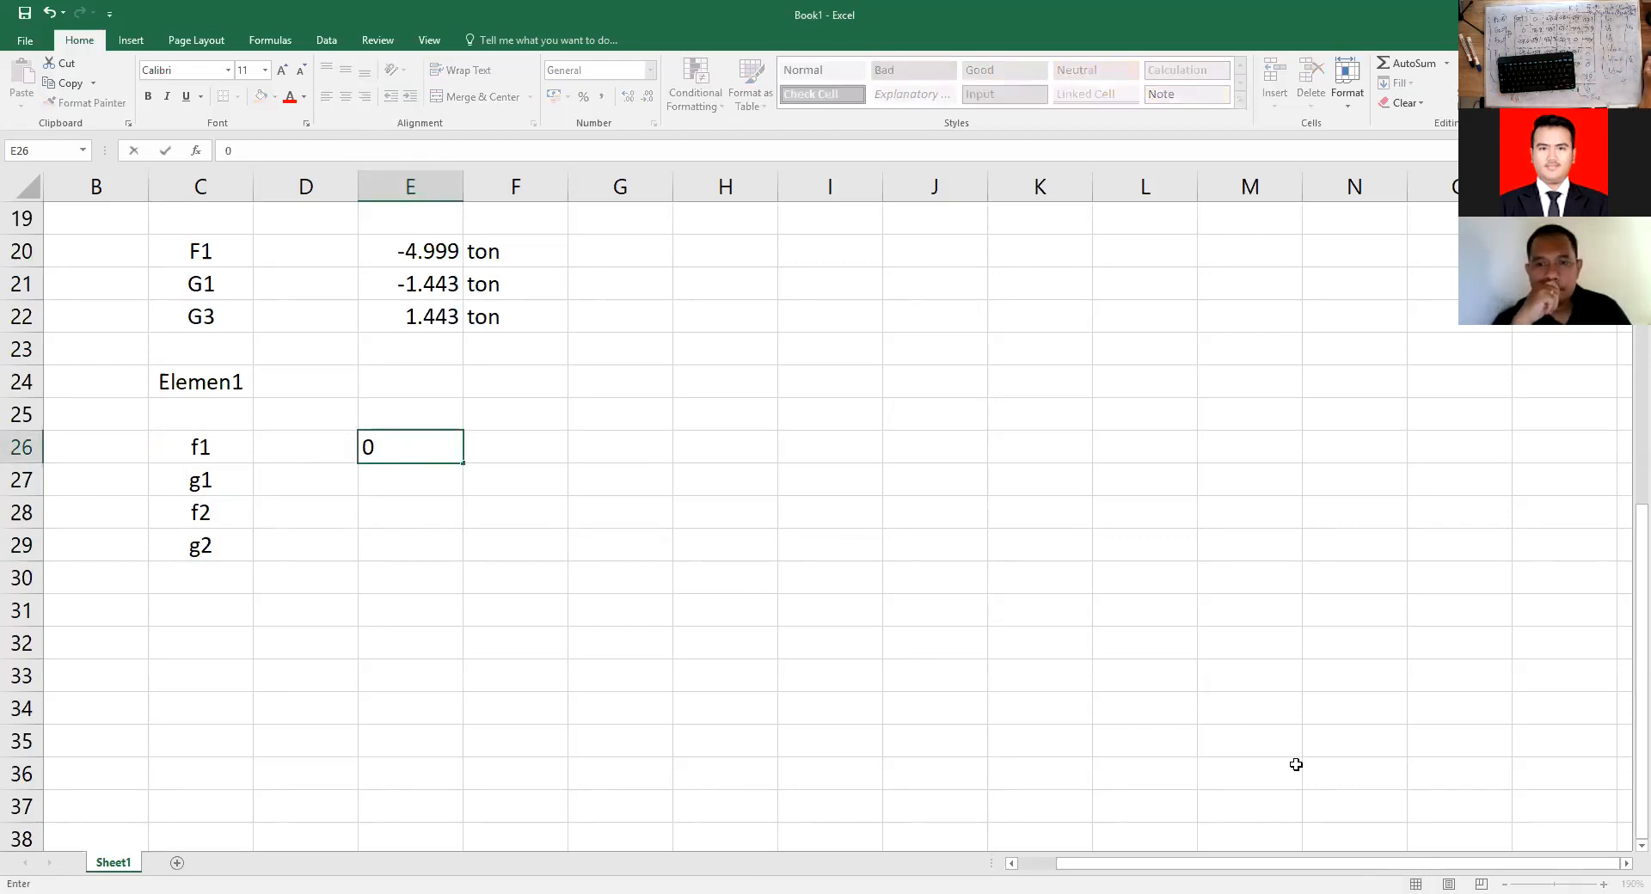
key(Return)
text(866)
key(Return)
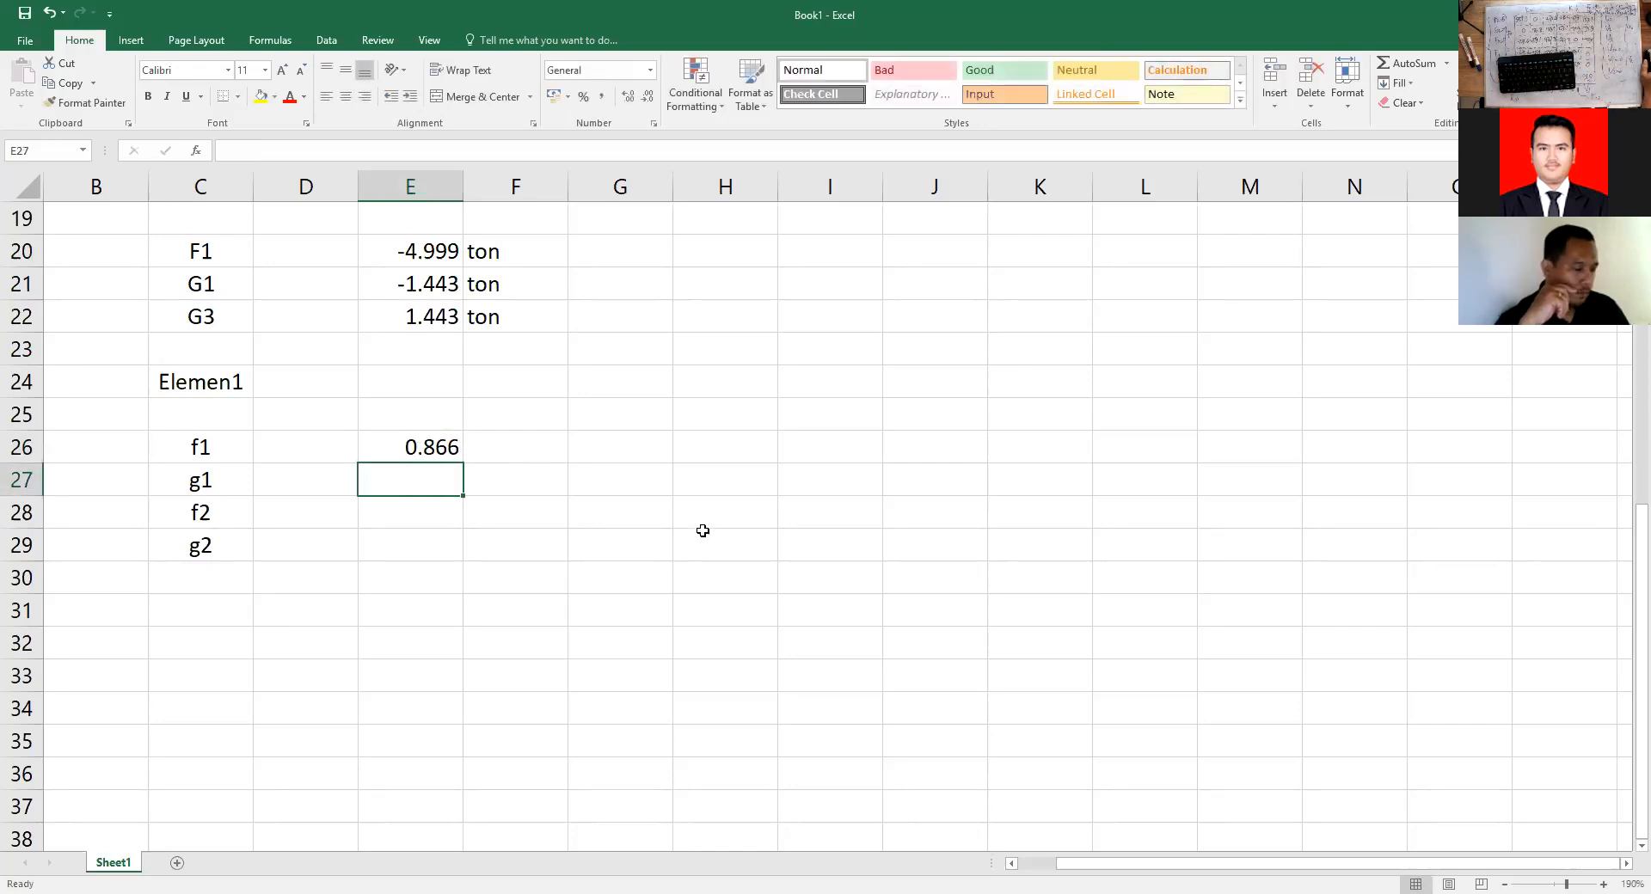
click(486, 455)
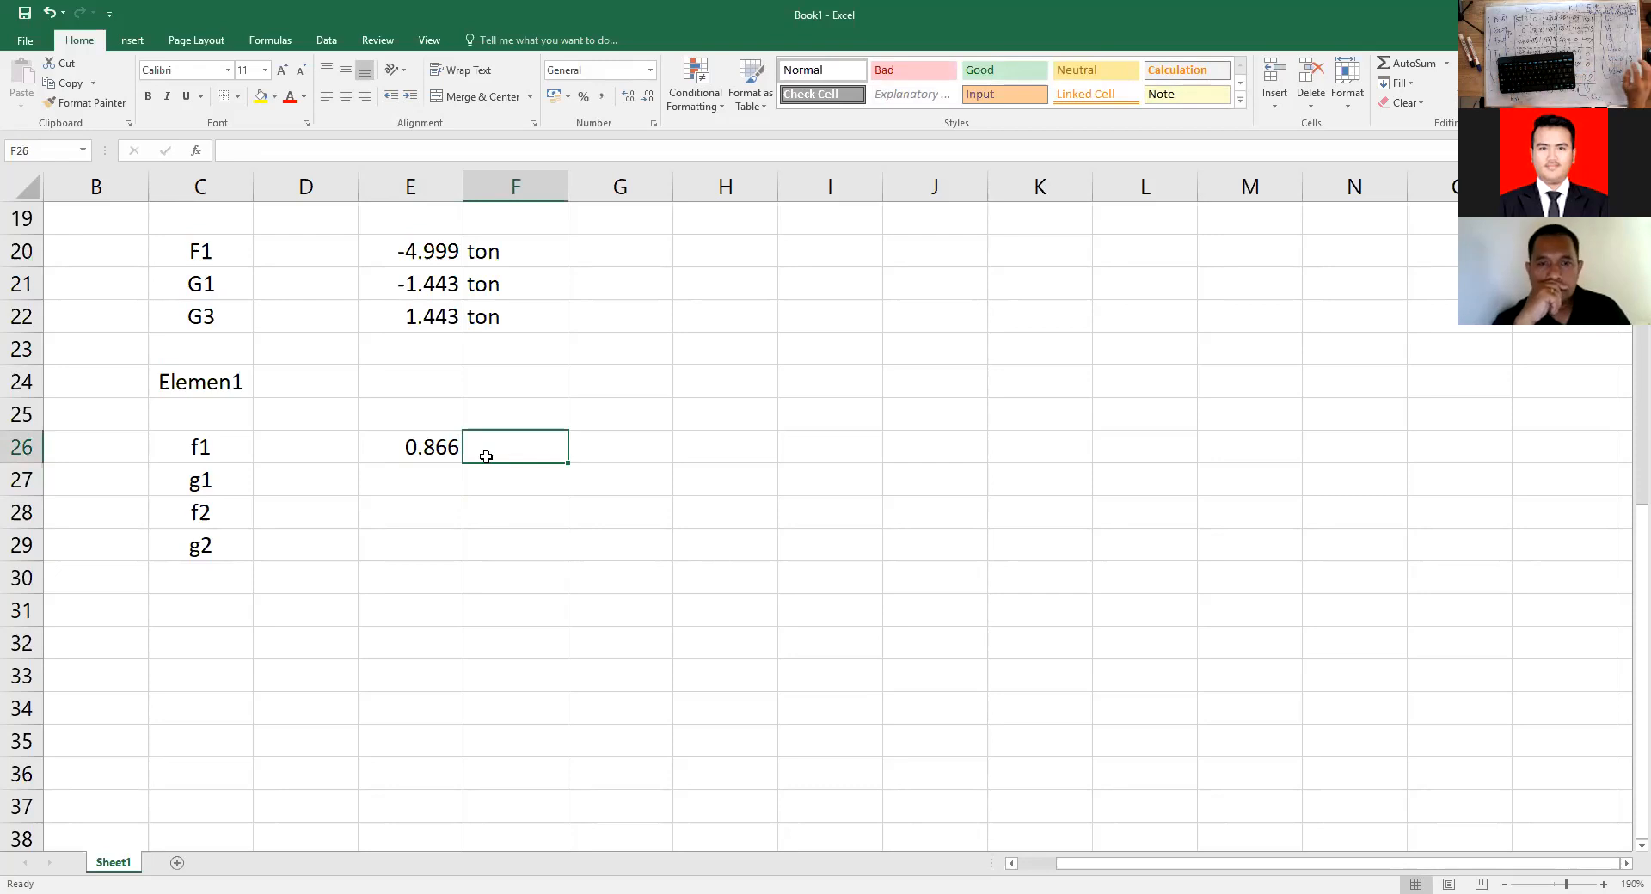
text(0)
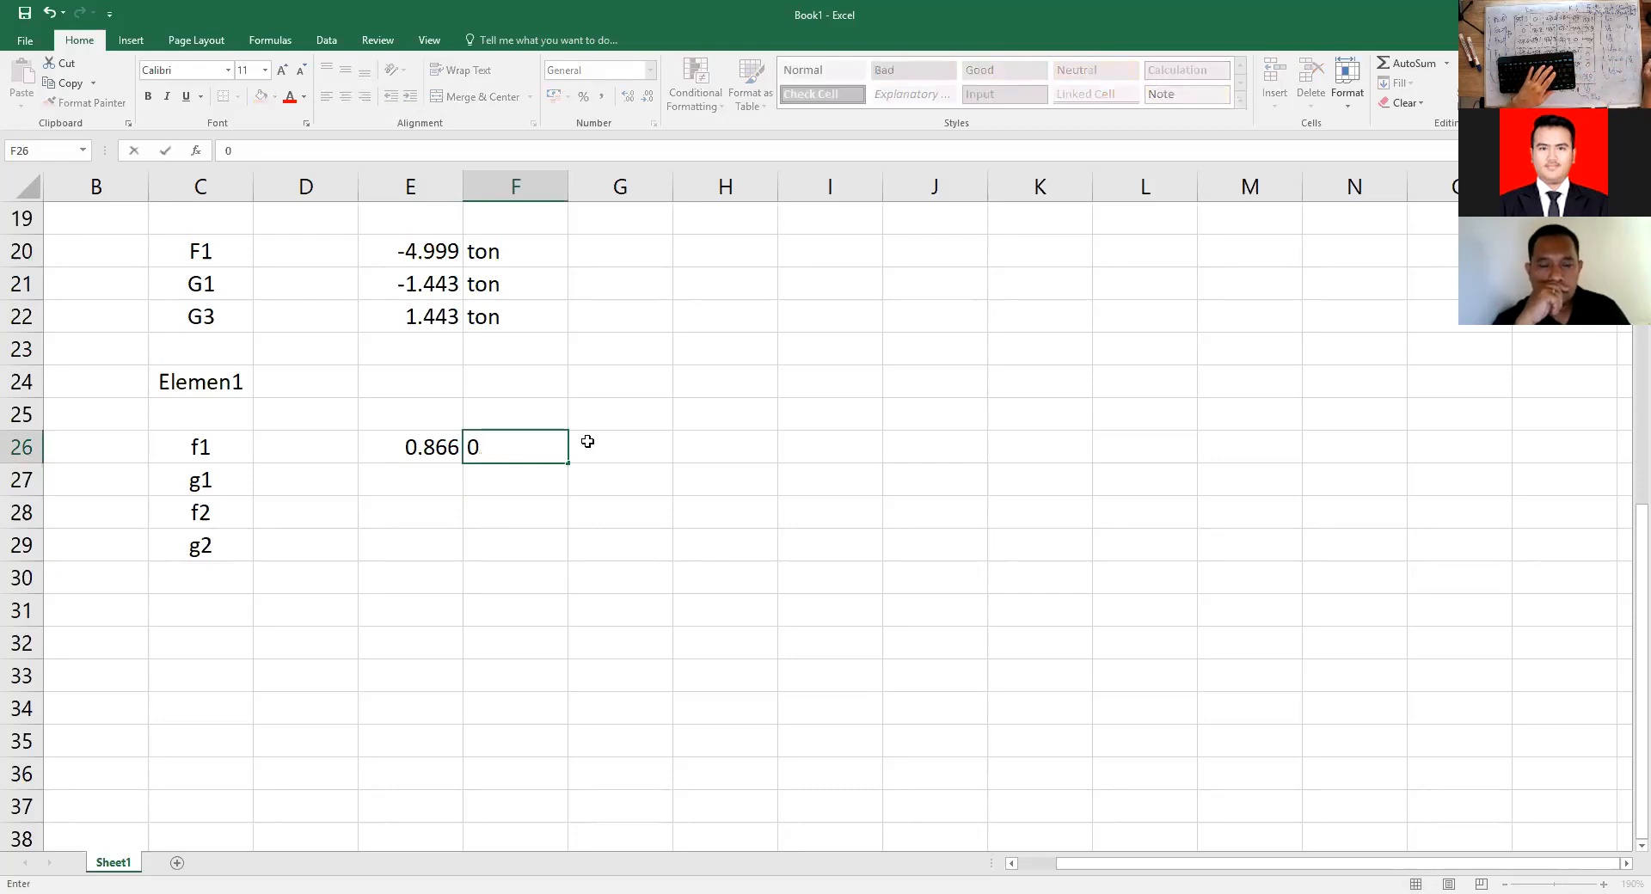
text(.5)
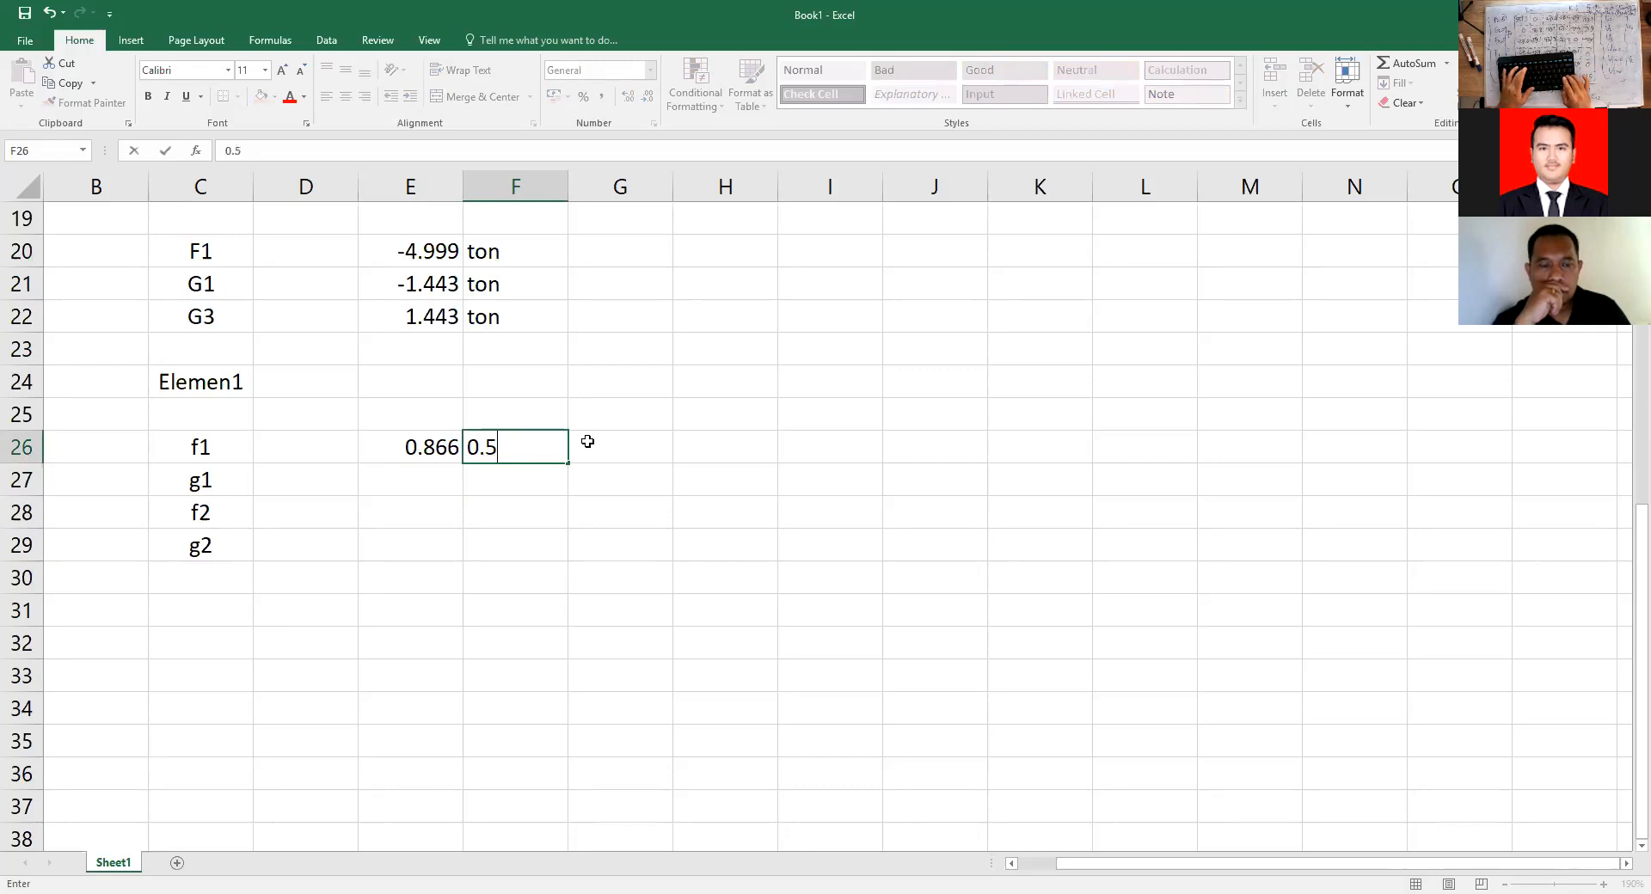
key(Return)
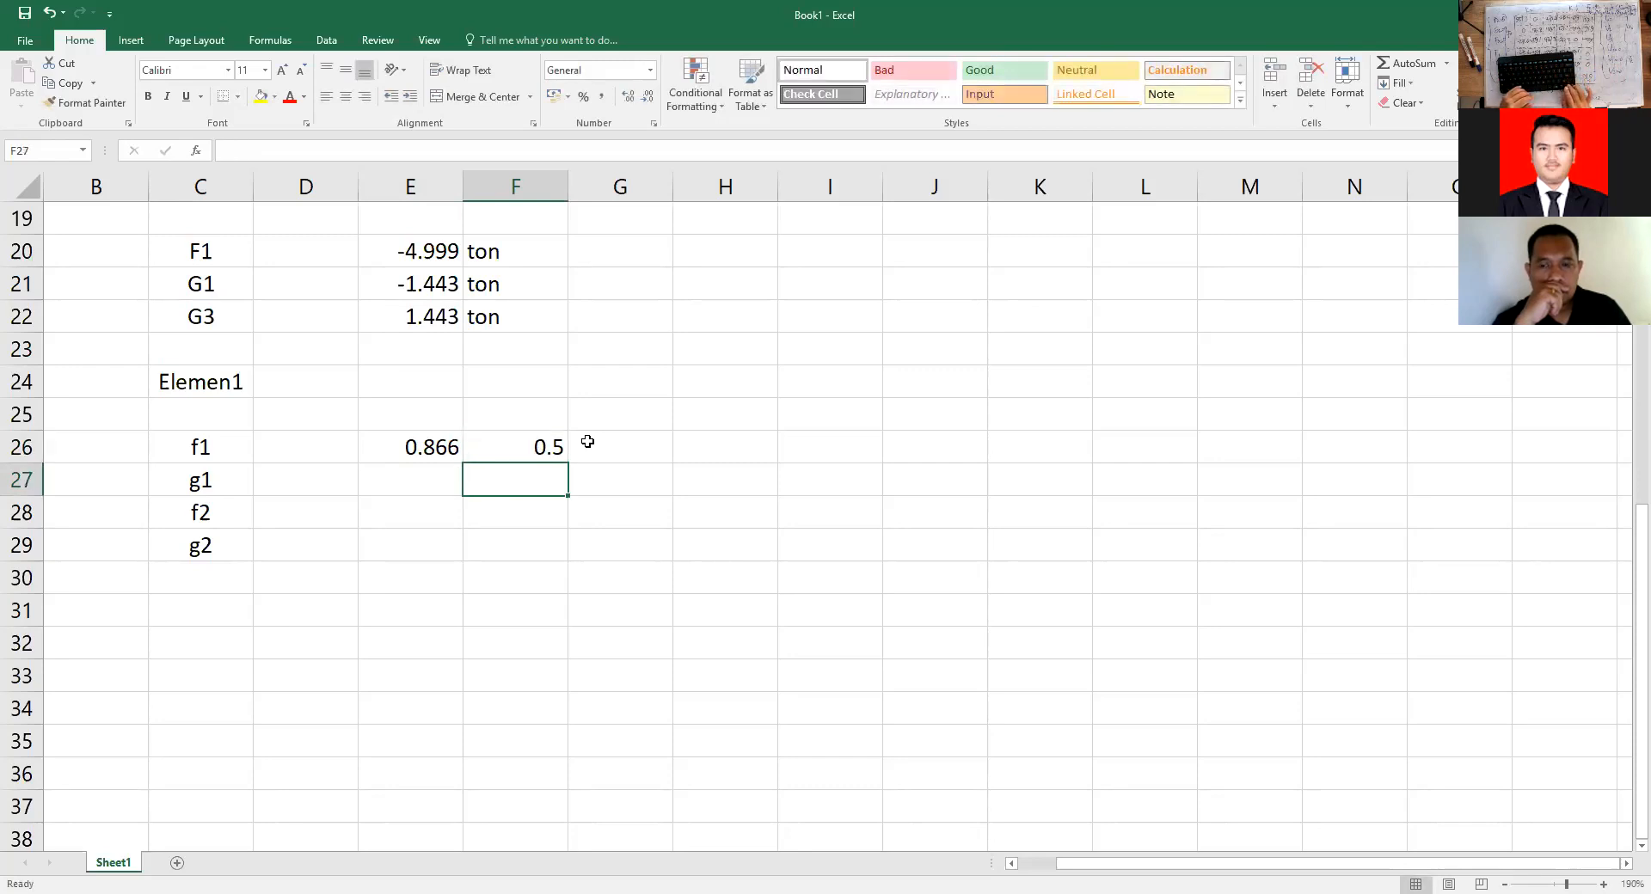
Fill the rest of the f1 row with 0 in G26 and H26.
scroll(587, 441, up, 1)
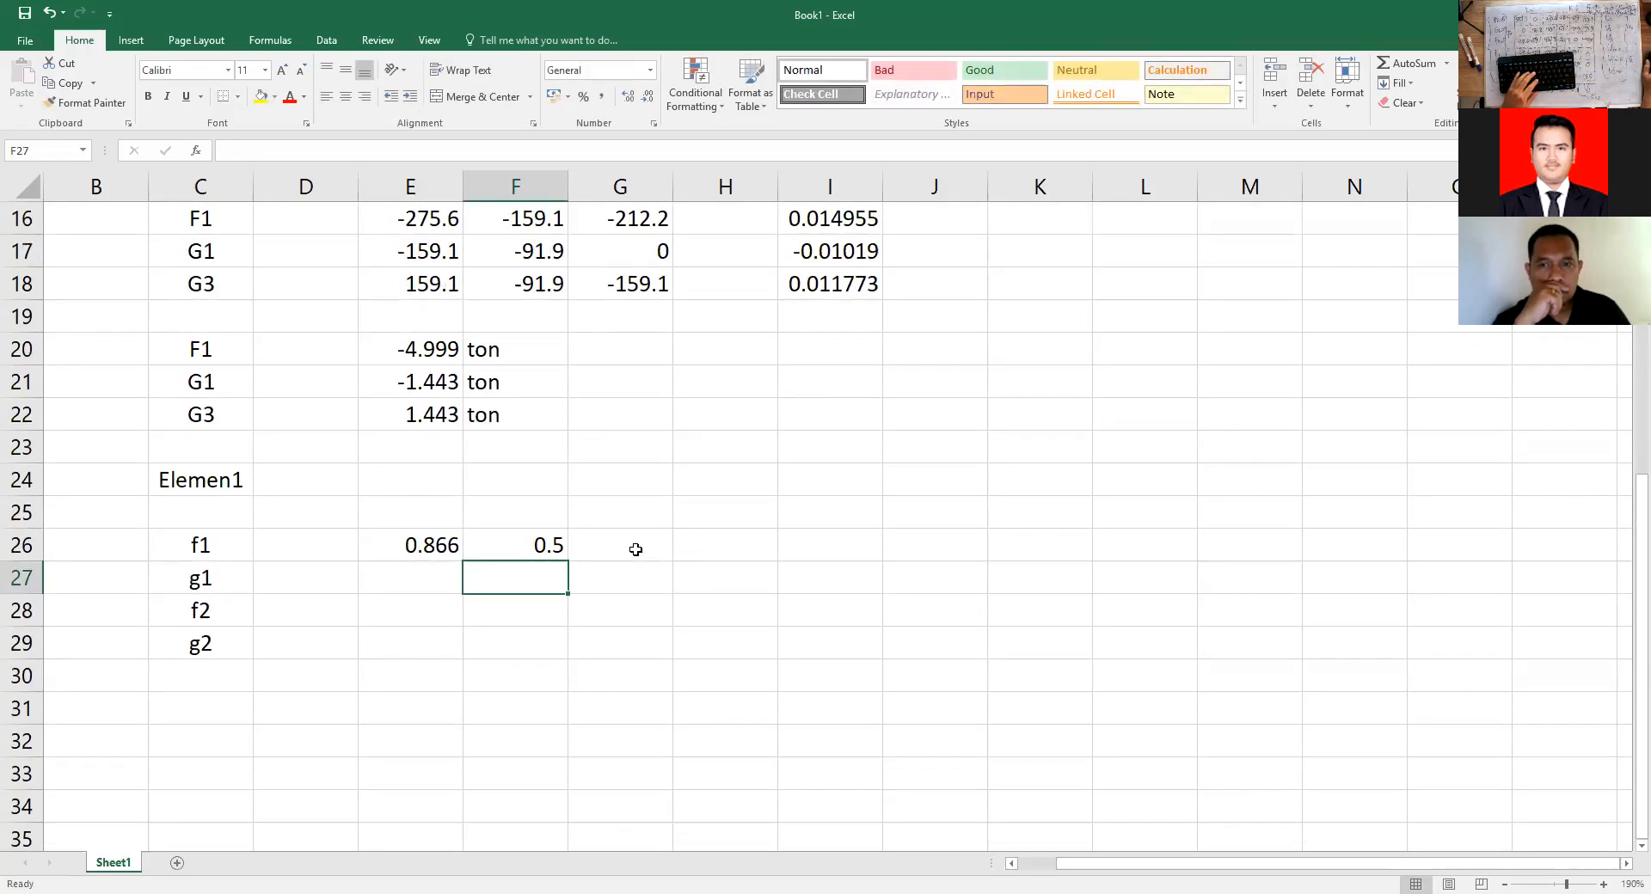
click(635, 549)
text(0)
key(Tab)
text(0)
Start the g1 row with the formula =-F26 in E27 and a copy of E26 in F27.
click(455, 588)
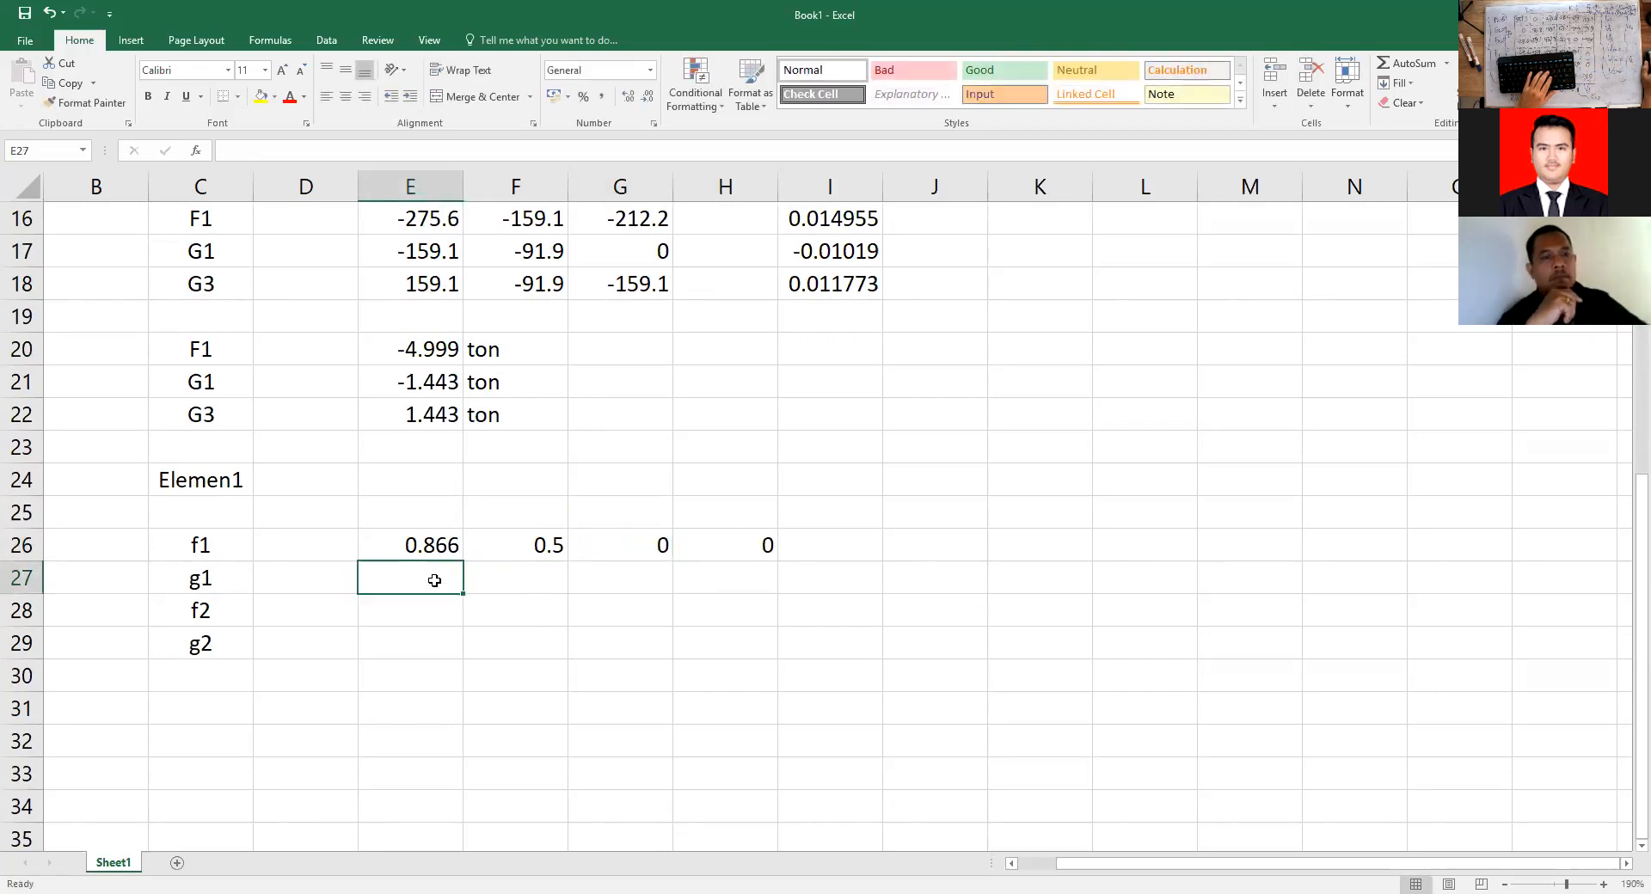
text(=-)
click(541, 545)
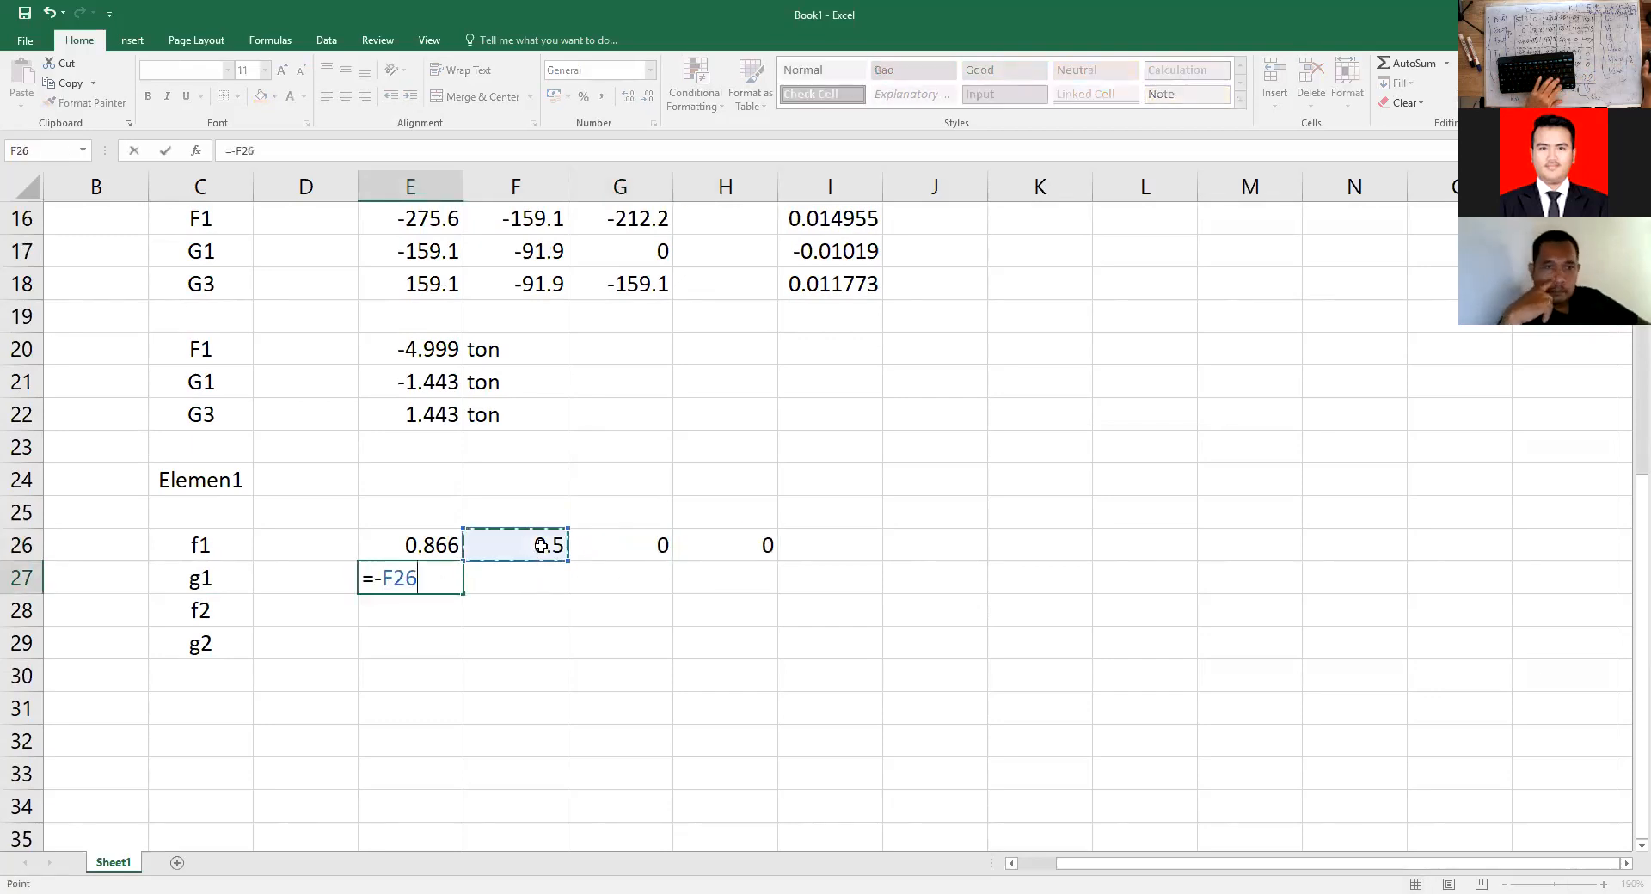
key(Return)
click(446, 545)
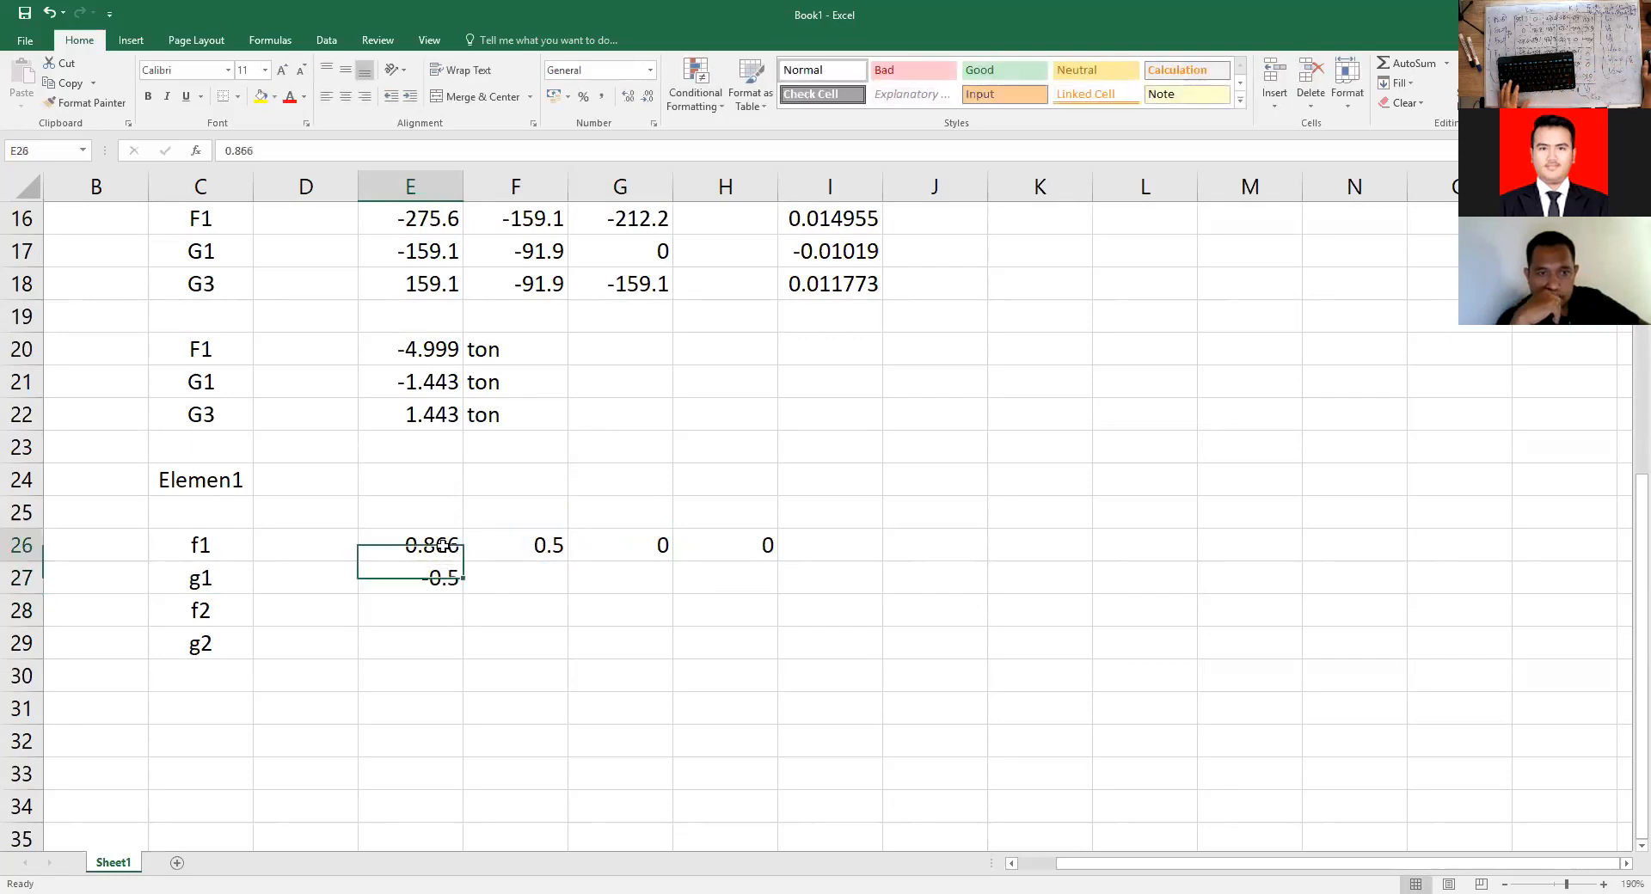
key(ctrl+c)
click(513, 573)
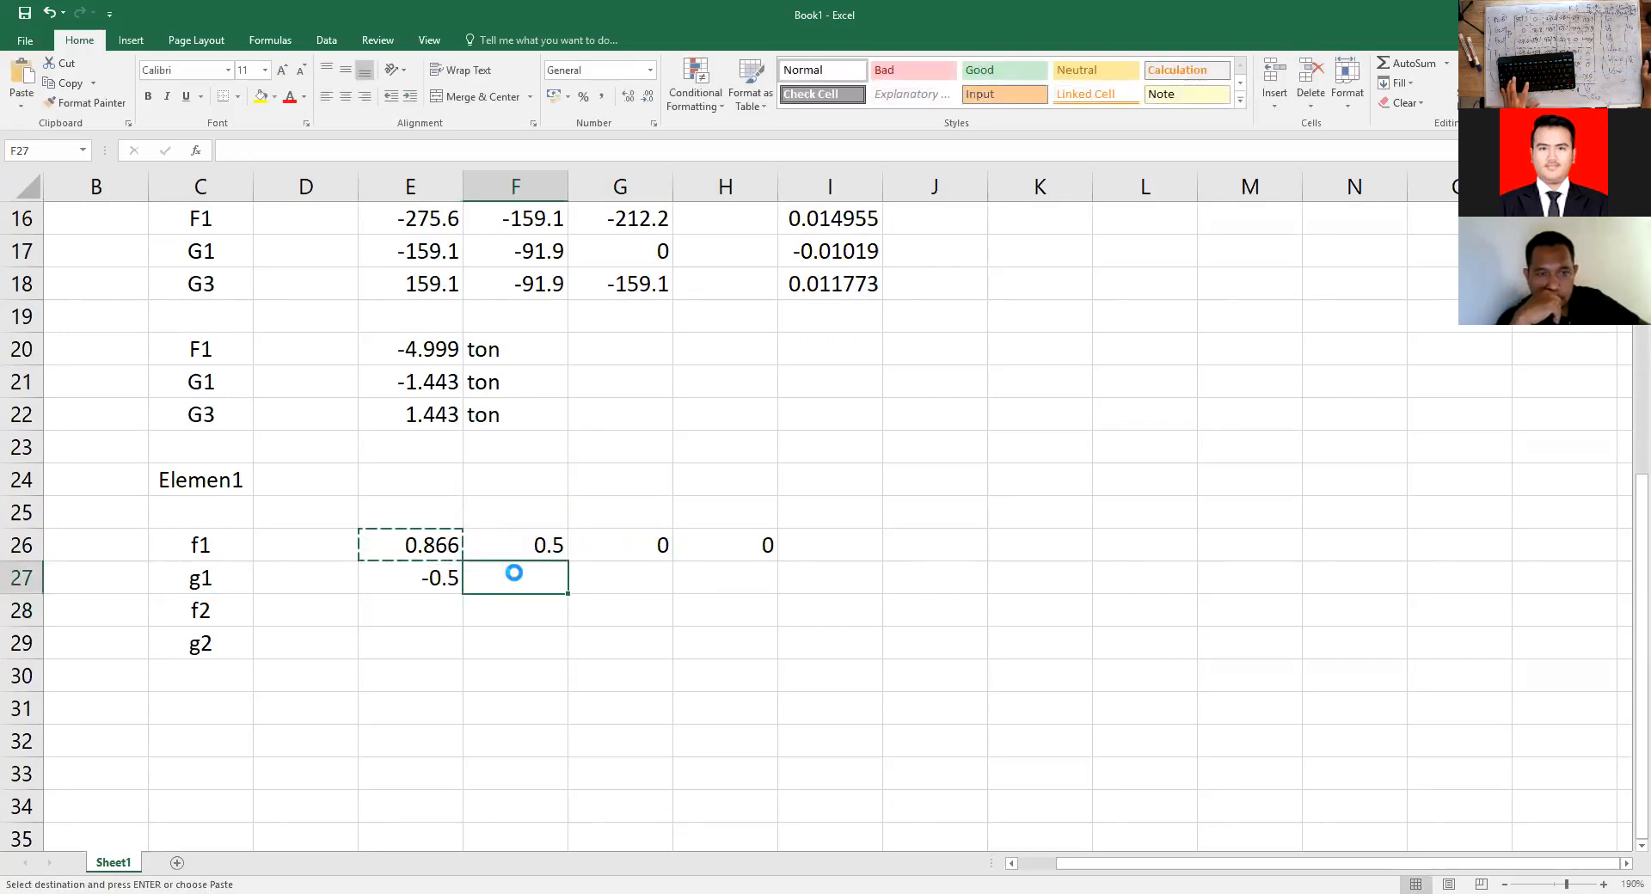
key(ctrl+v)
Complete the g1 row with 0 in G27 and H27.
click(620, 579)
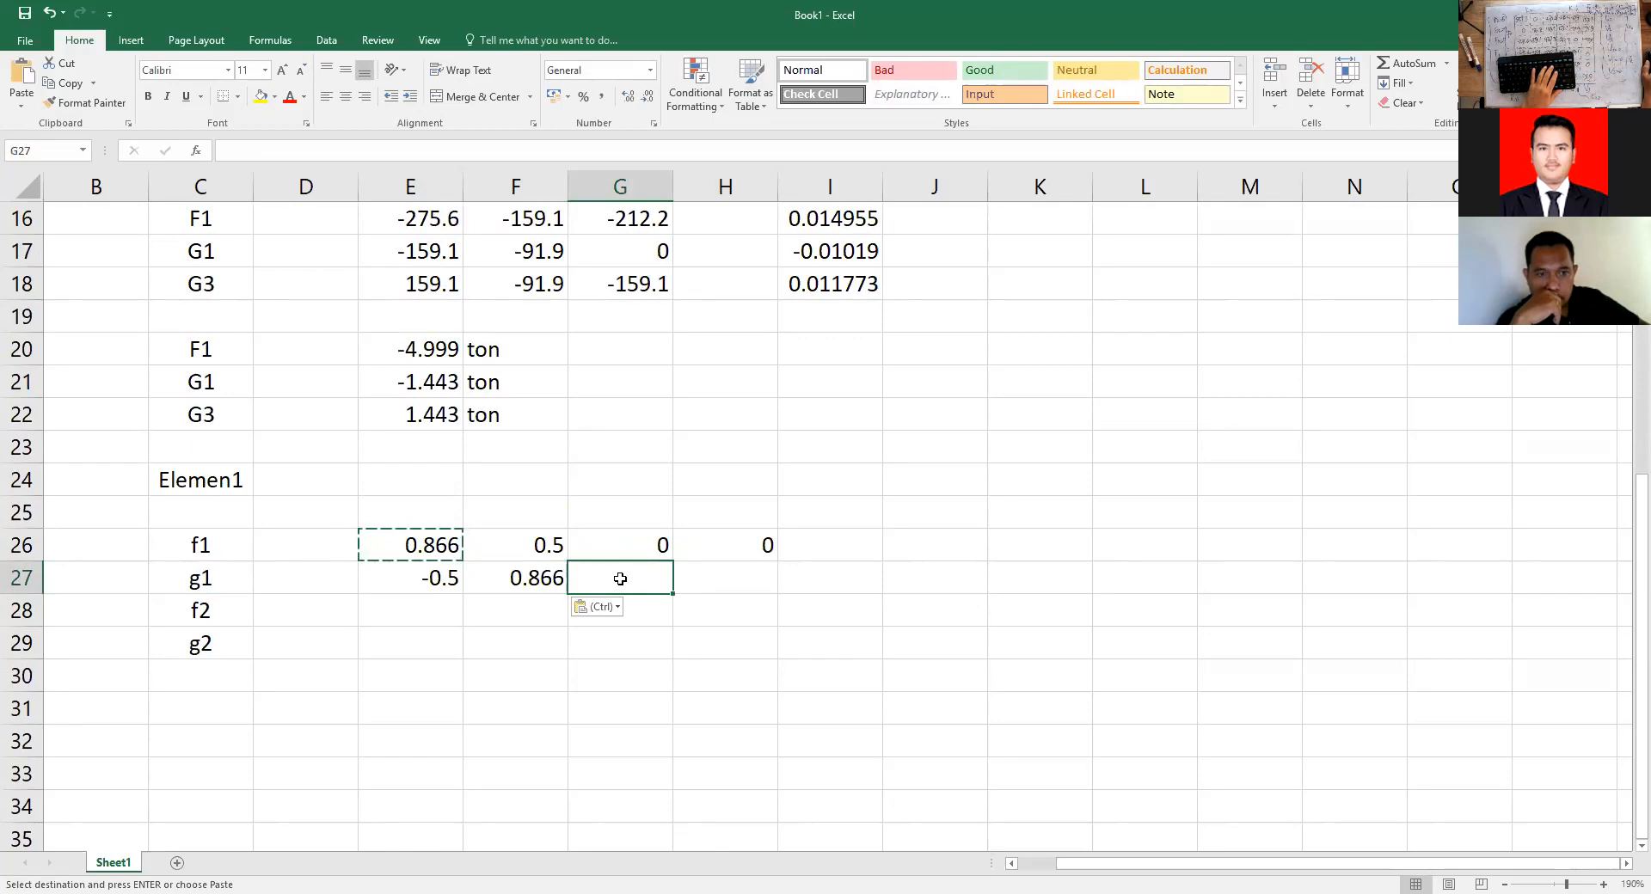
text(0)
click(696, 578)
text(0)
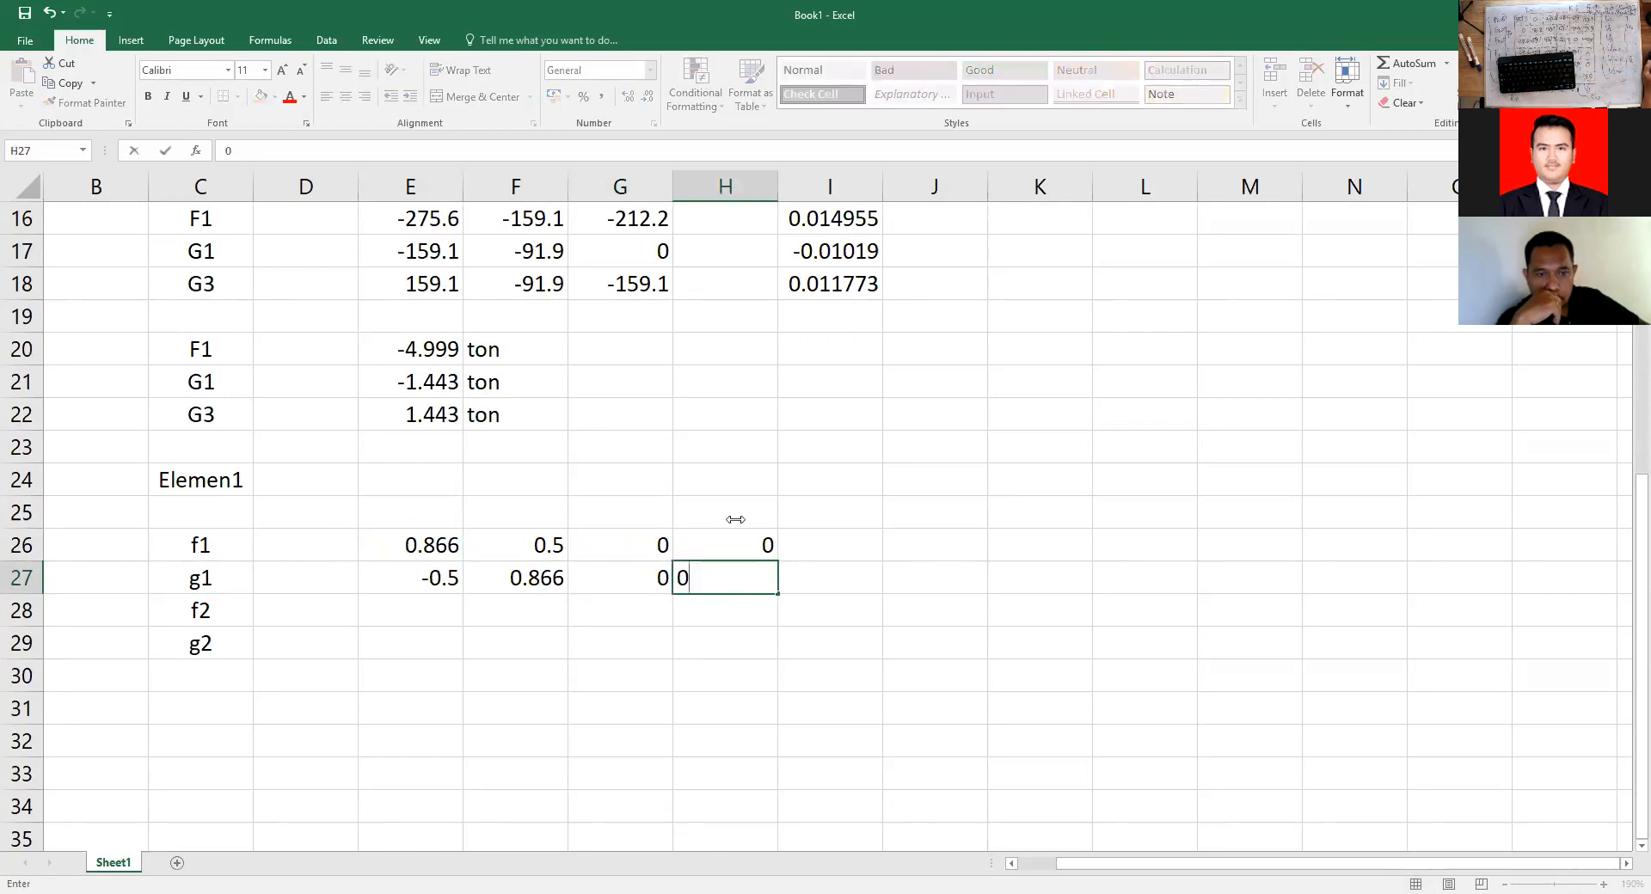
key(Tab)
Copy the block of zeros in G26:H27 into E28:F29 for the f2 and g2 rows.
drag(642, 542, 700, 578)
key(ctrl+c)
click(432, 610)
key(ctrl+v)
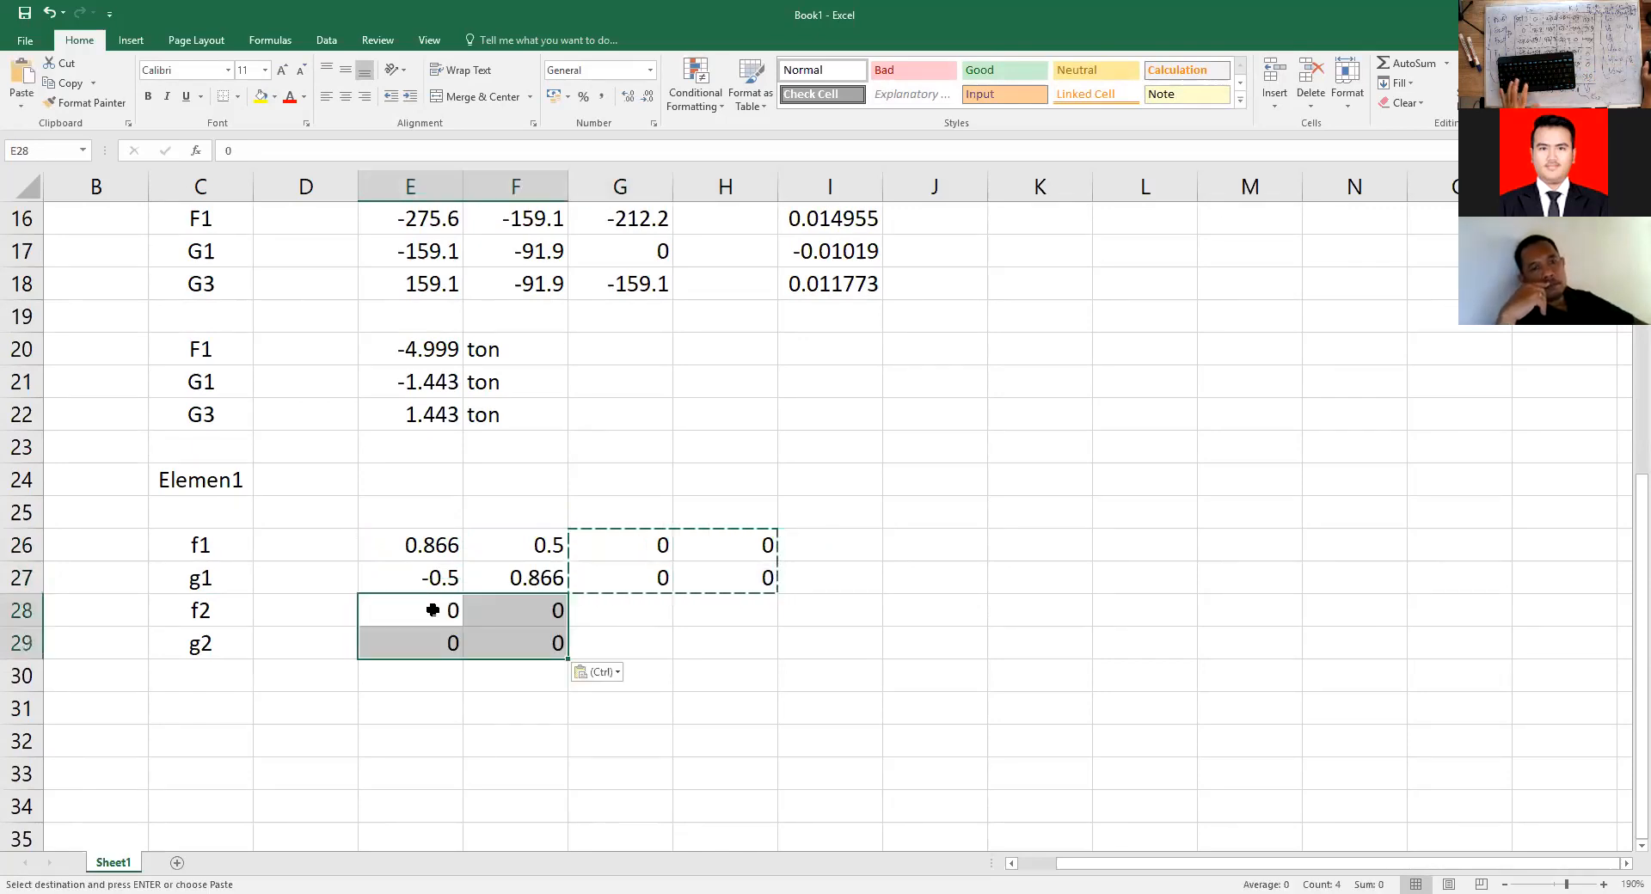
Link G28 in the f2 row to E26 with =E26 and copy the formula into H28.
click(612, 606)
text(=)
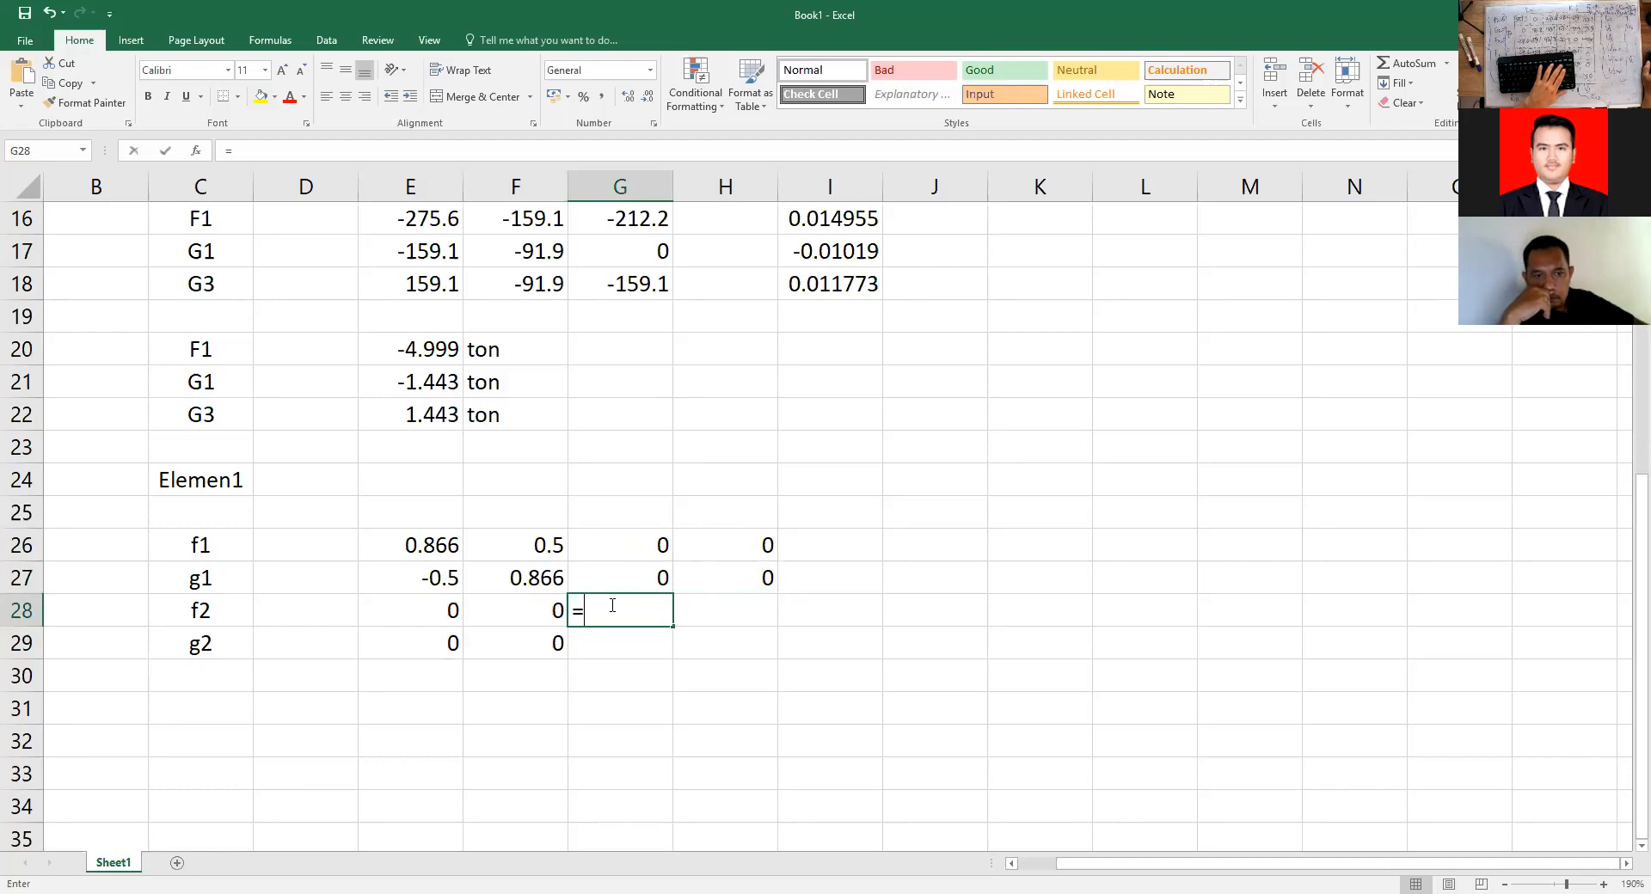
click(445, 545)
key(Return)
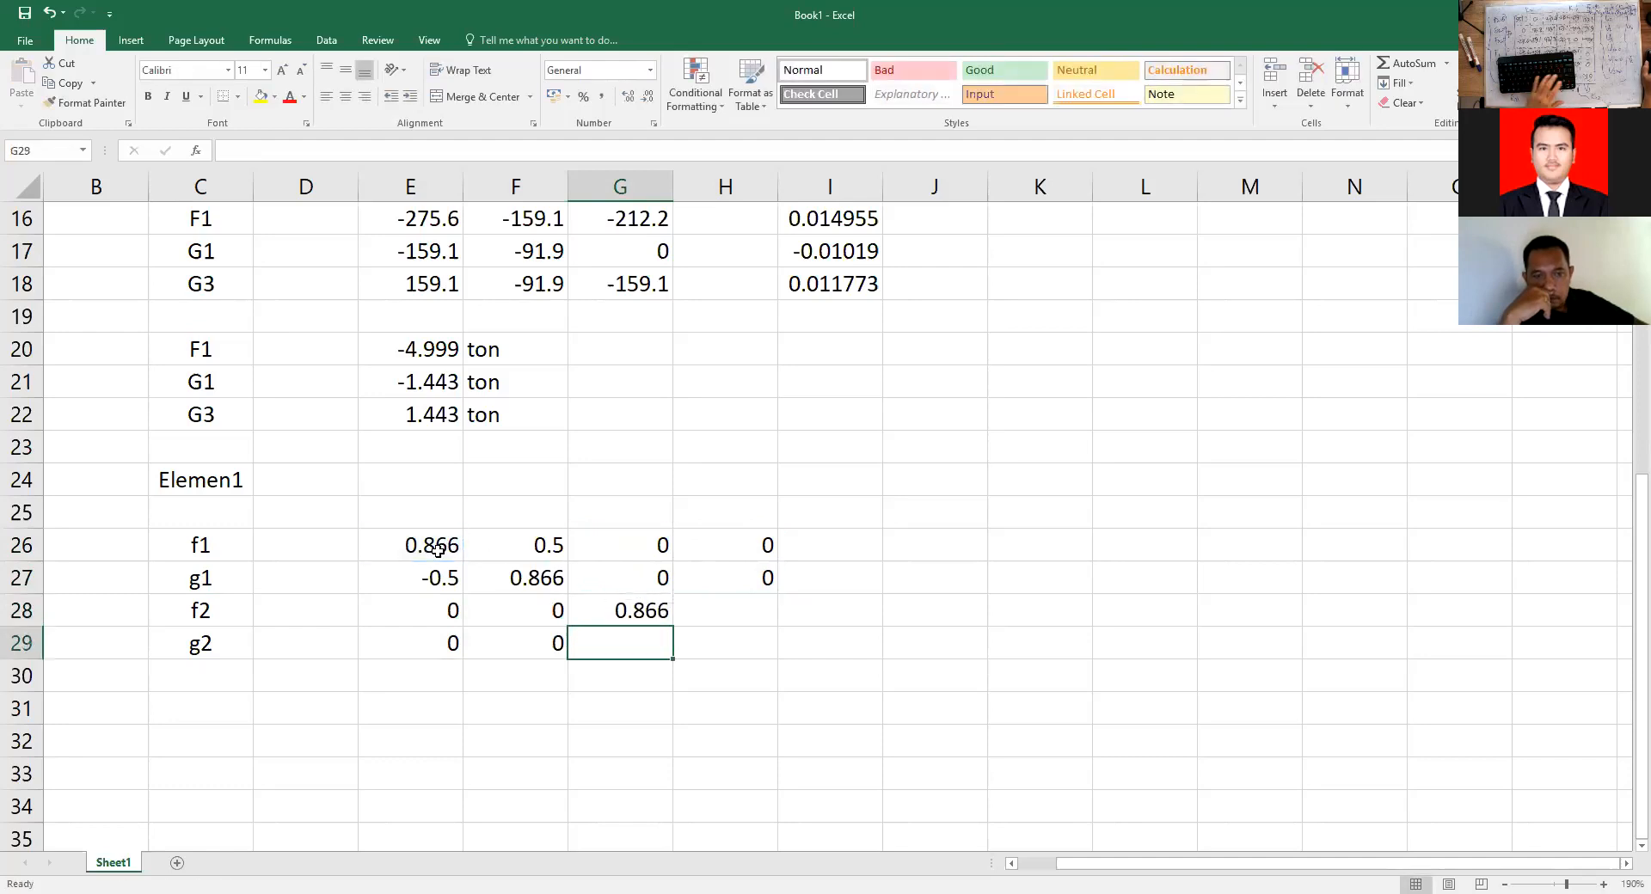
key(Up)
key(ctrl+c)
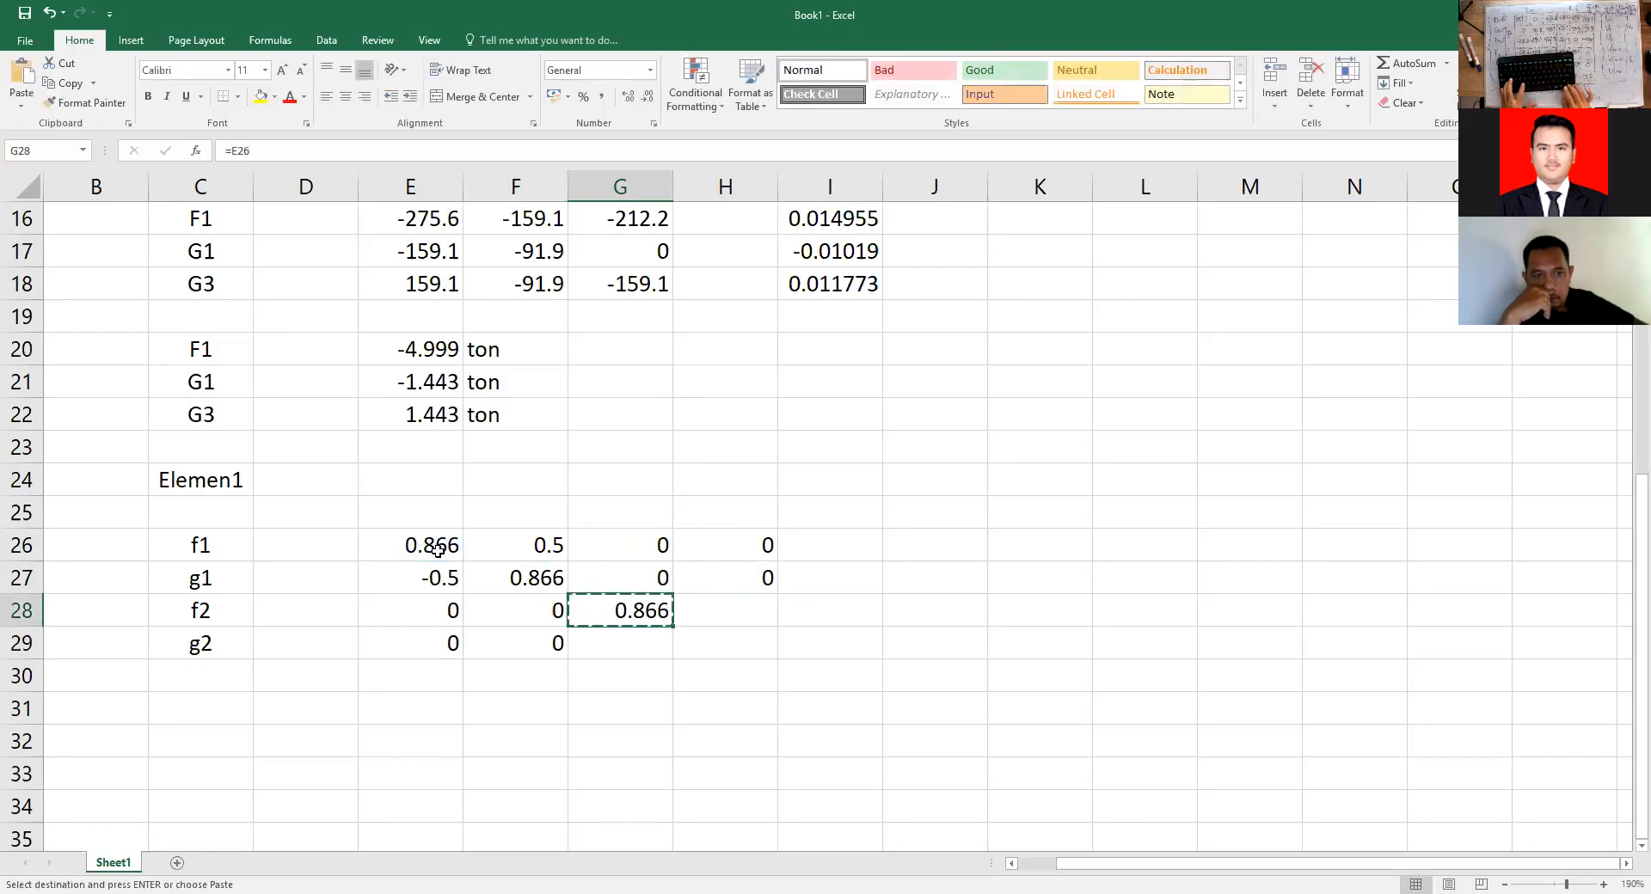
key(Right)
key(ctrl+v)
Copy the formulas in G28:H28 down into G29:H29 to complete the g2 row.
key(Left)
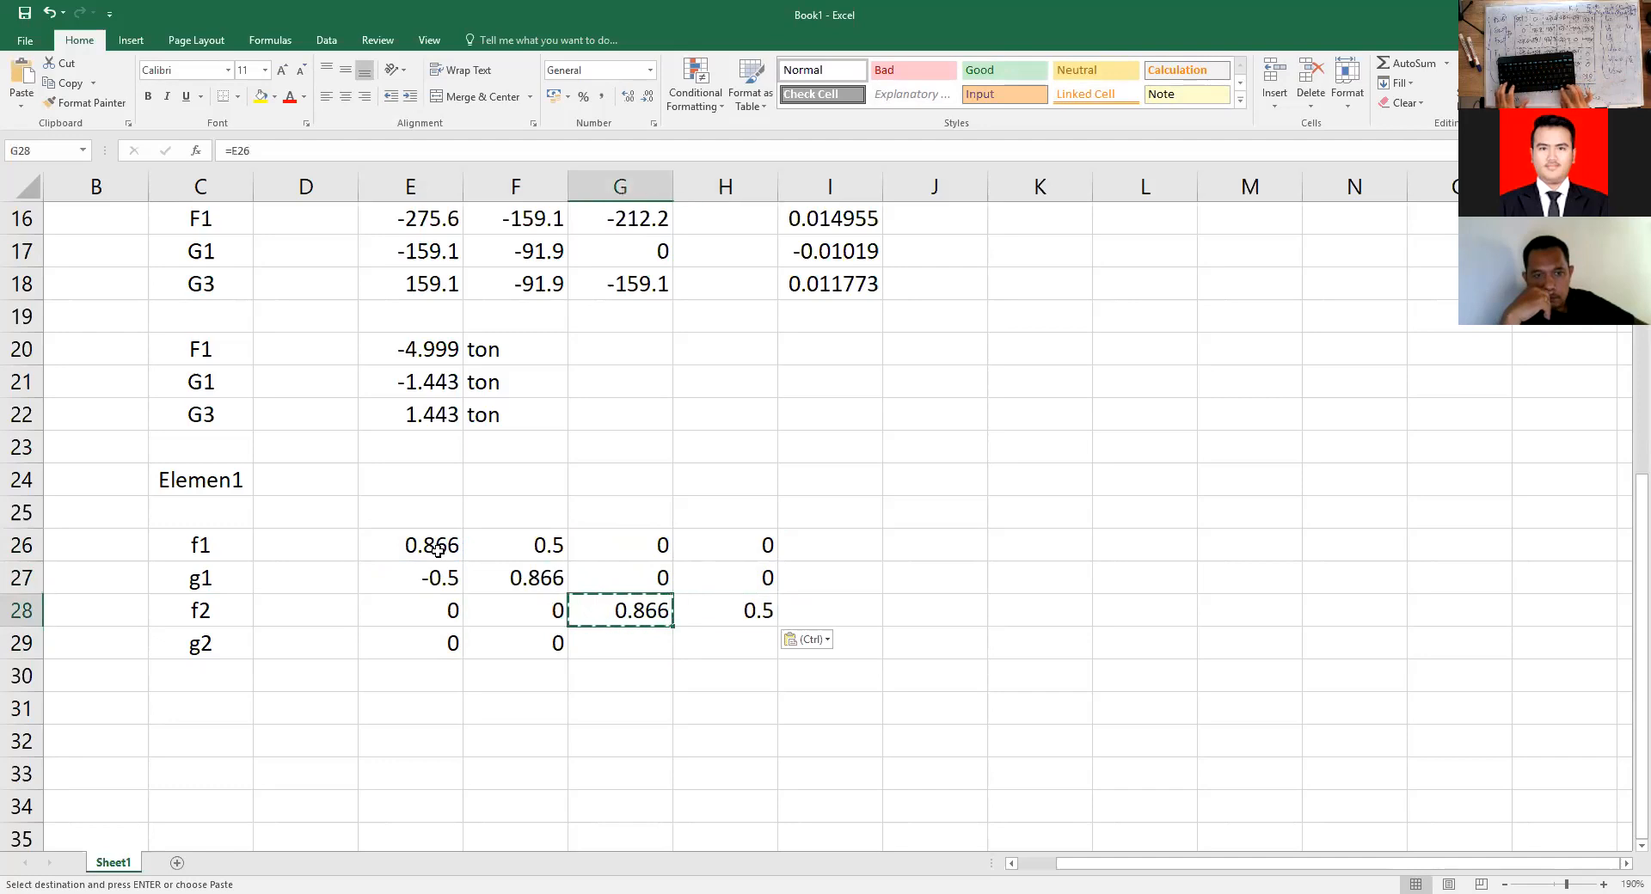
key(shift+Right)
key(ctrl+c)
key(Down)
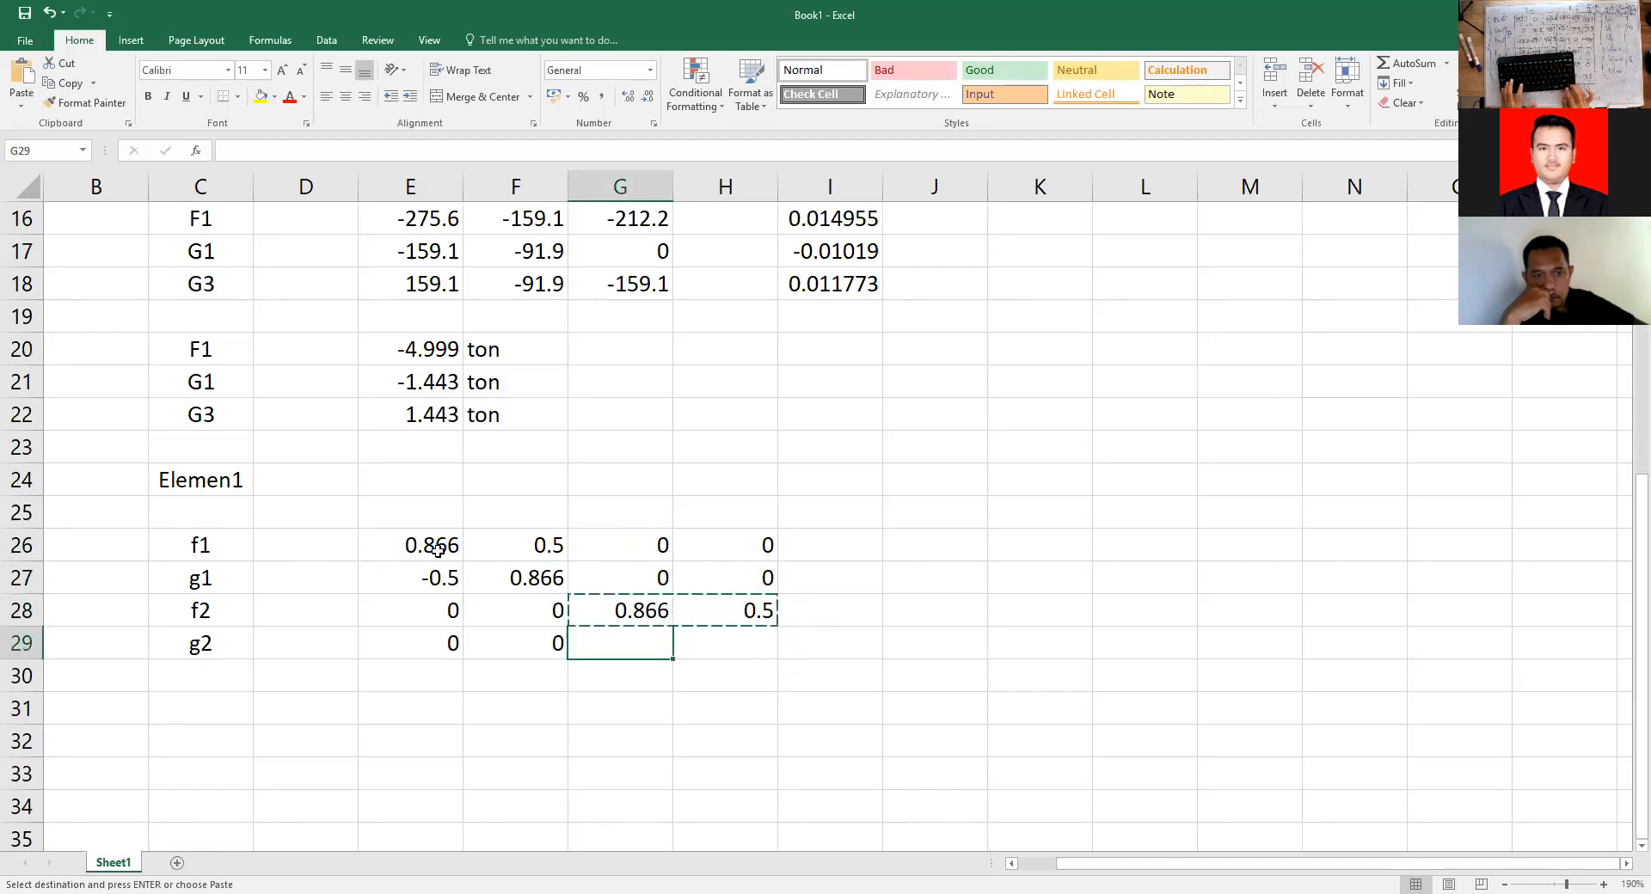
key(ctrl+v)
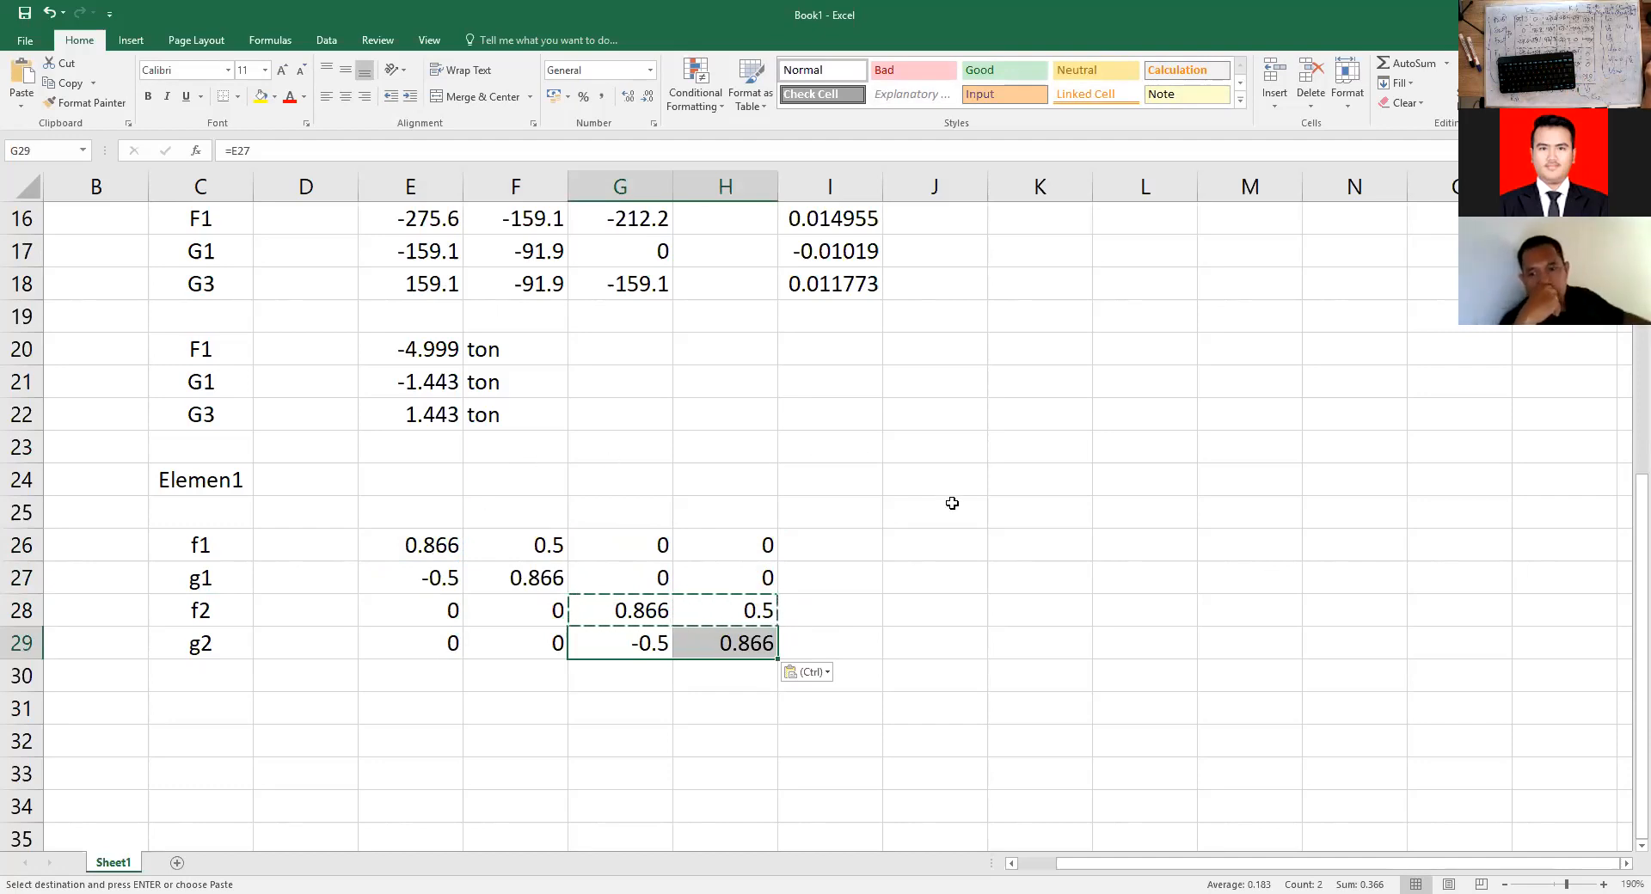
Enter 275.6 in J26 as the first value of a second matrix beside the transformation matrix.
click(920, 544)
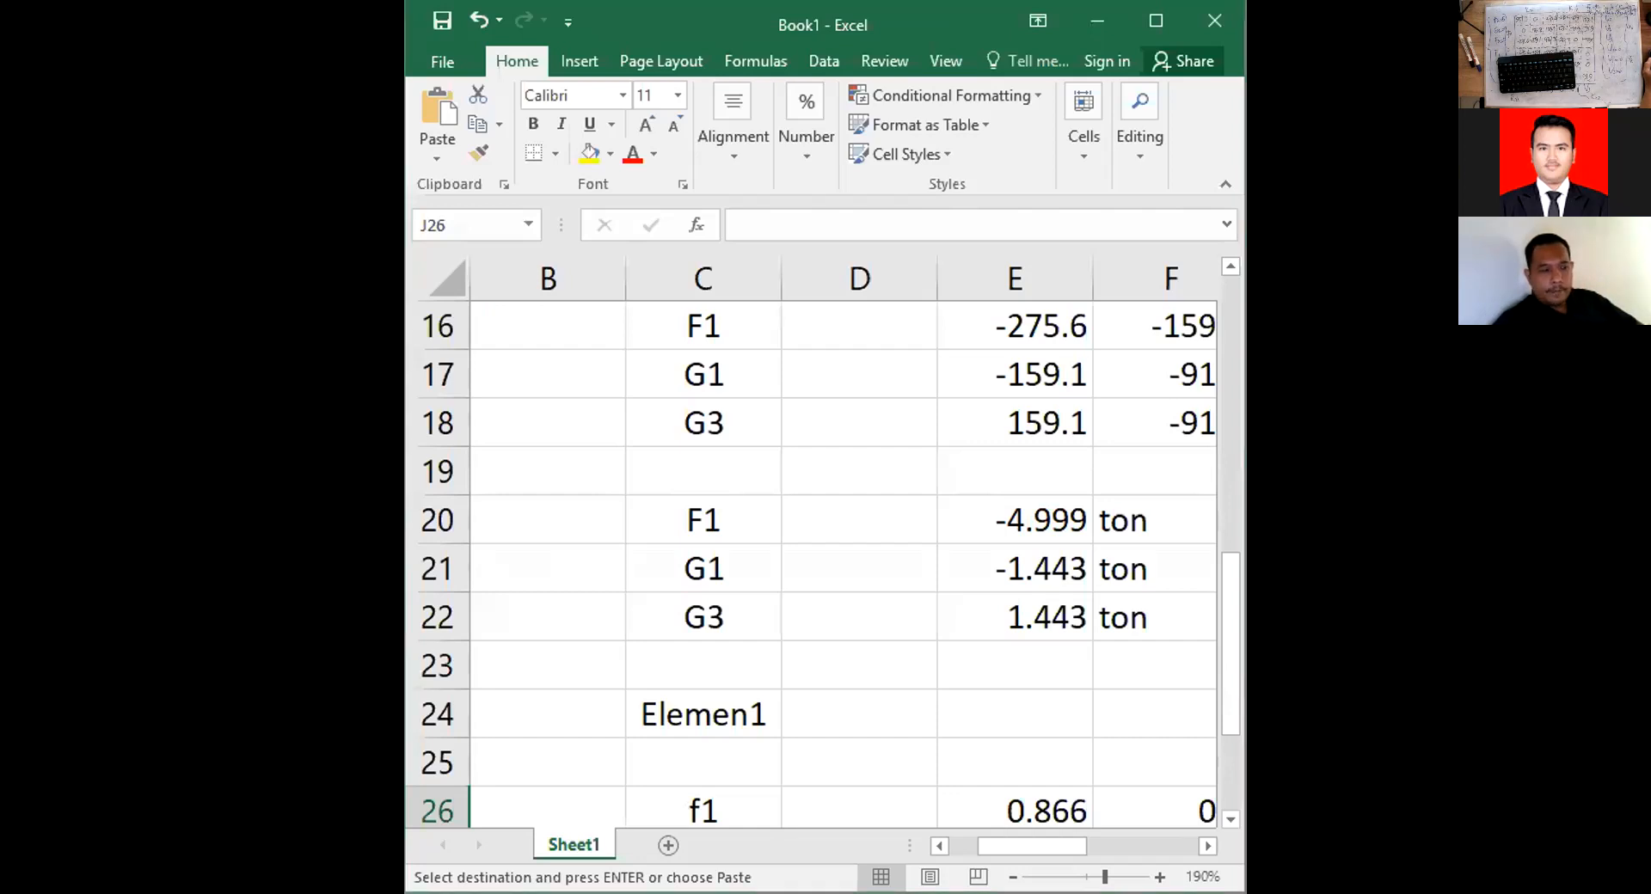
drag(980, 15, 1142, 15)
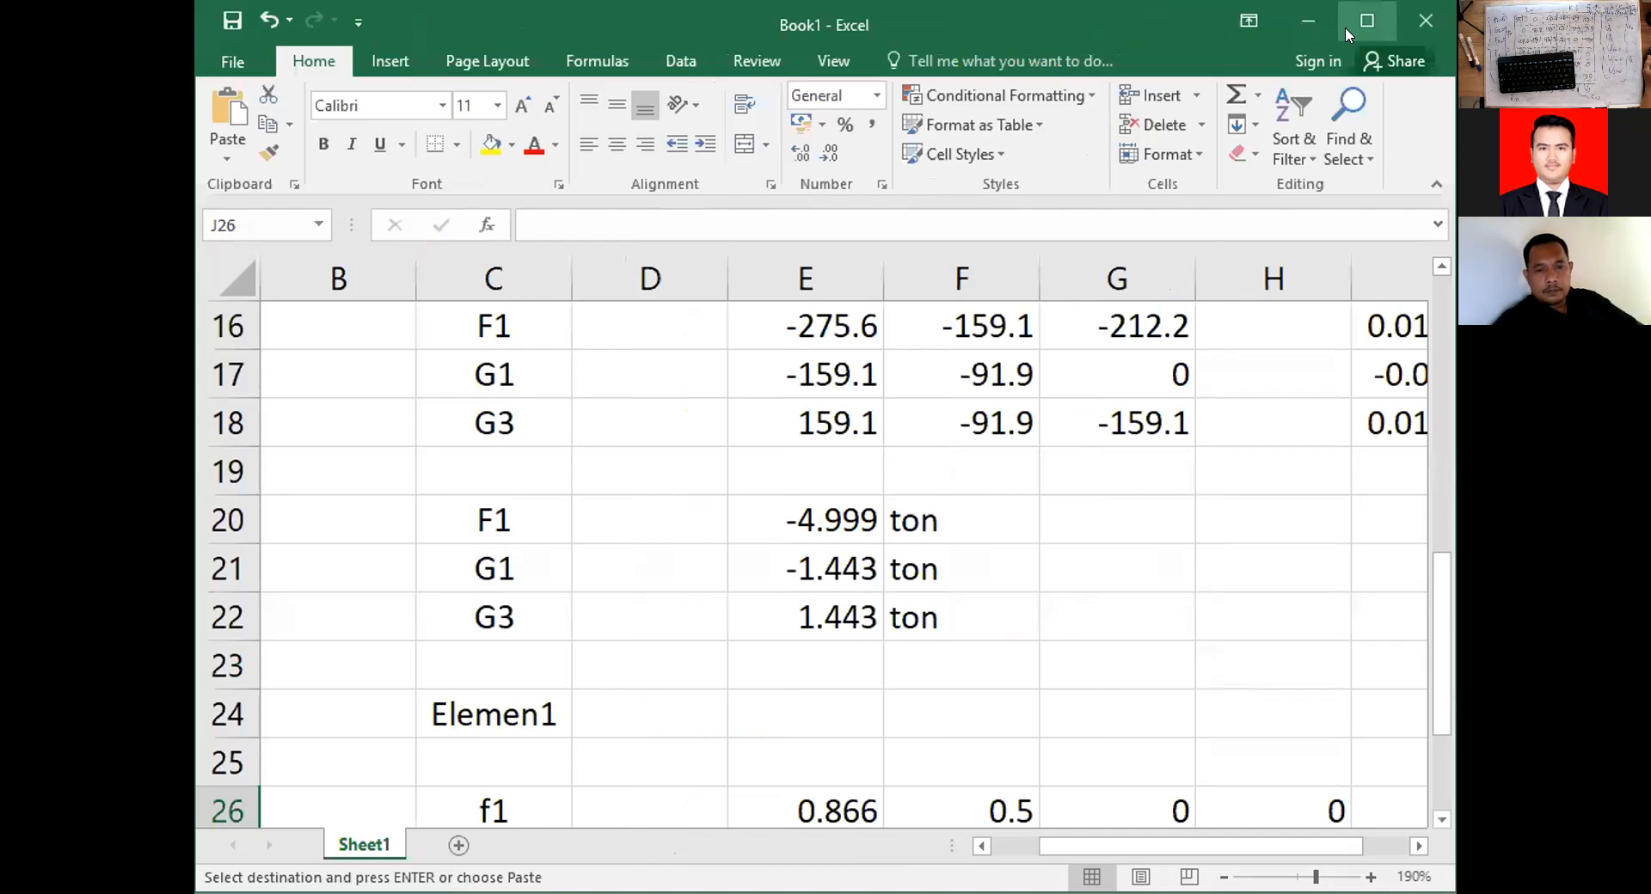
scroll(1024, 529, down, 2)
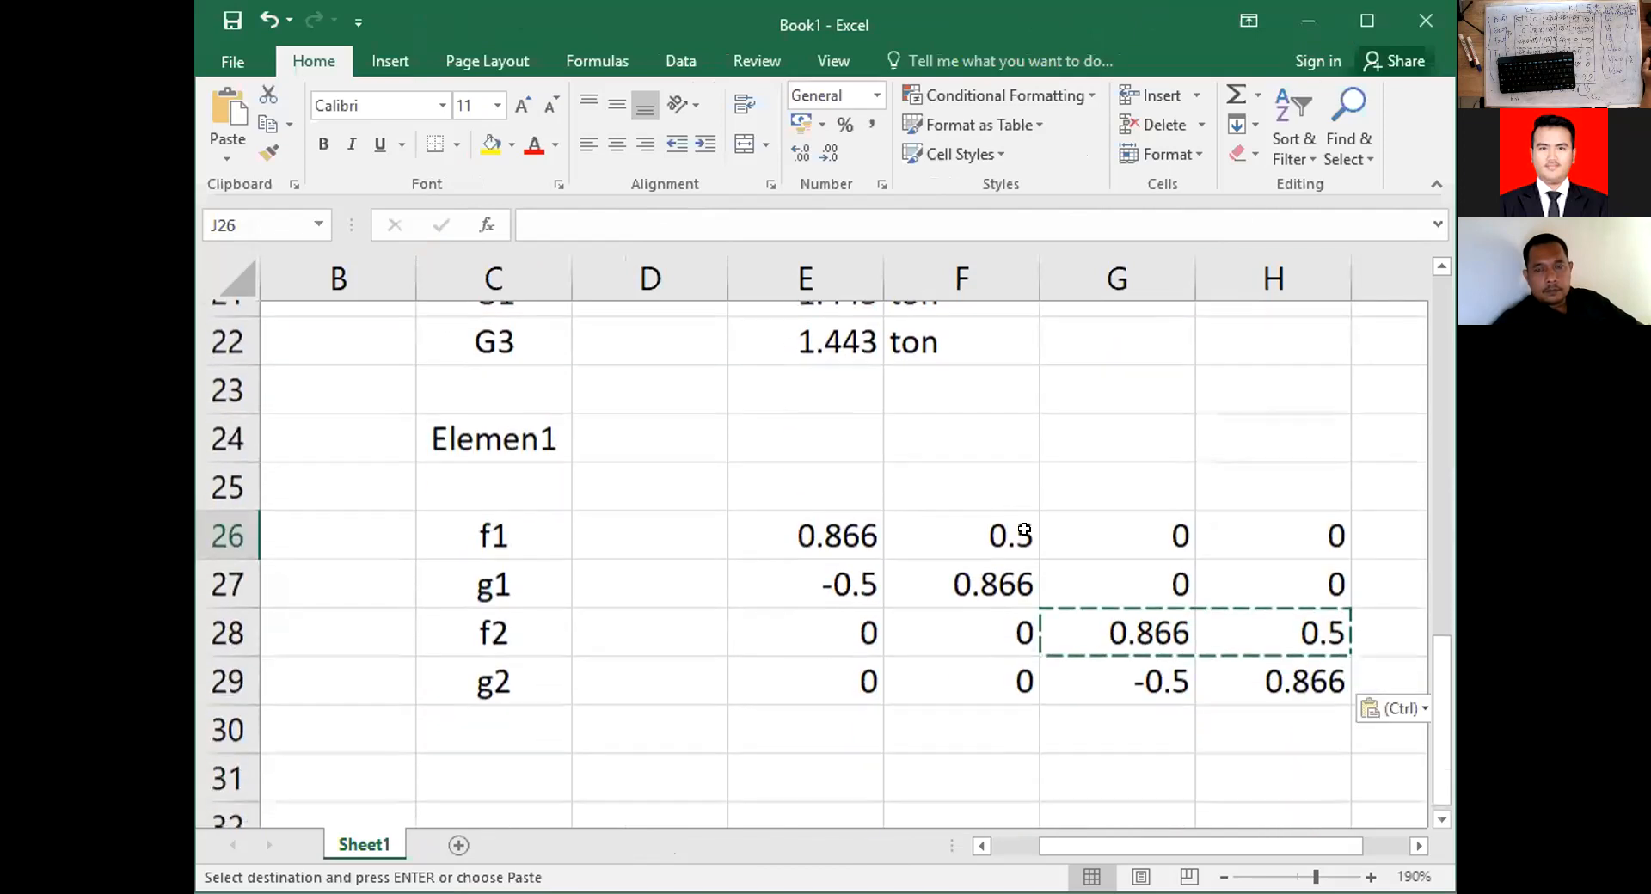
drag(1283, 836, 1382, 839)
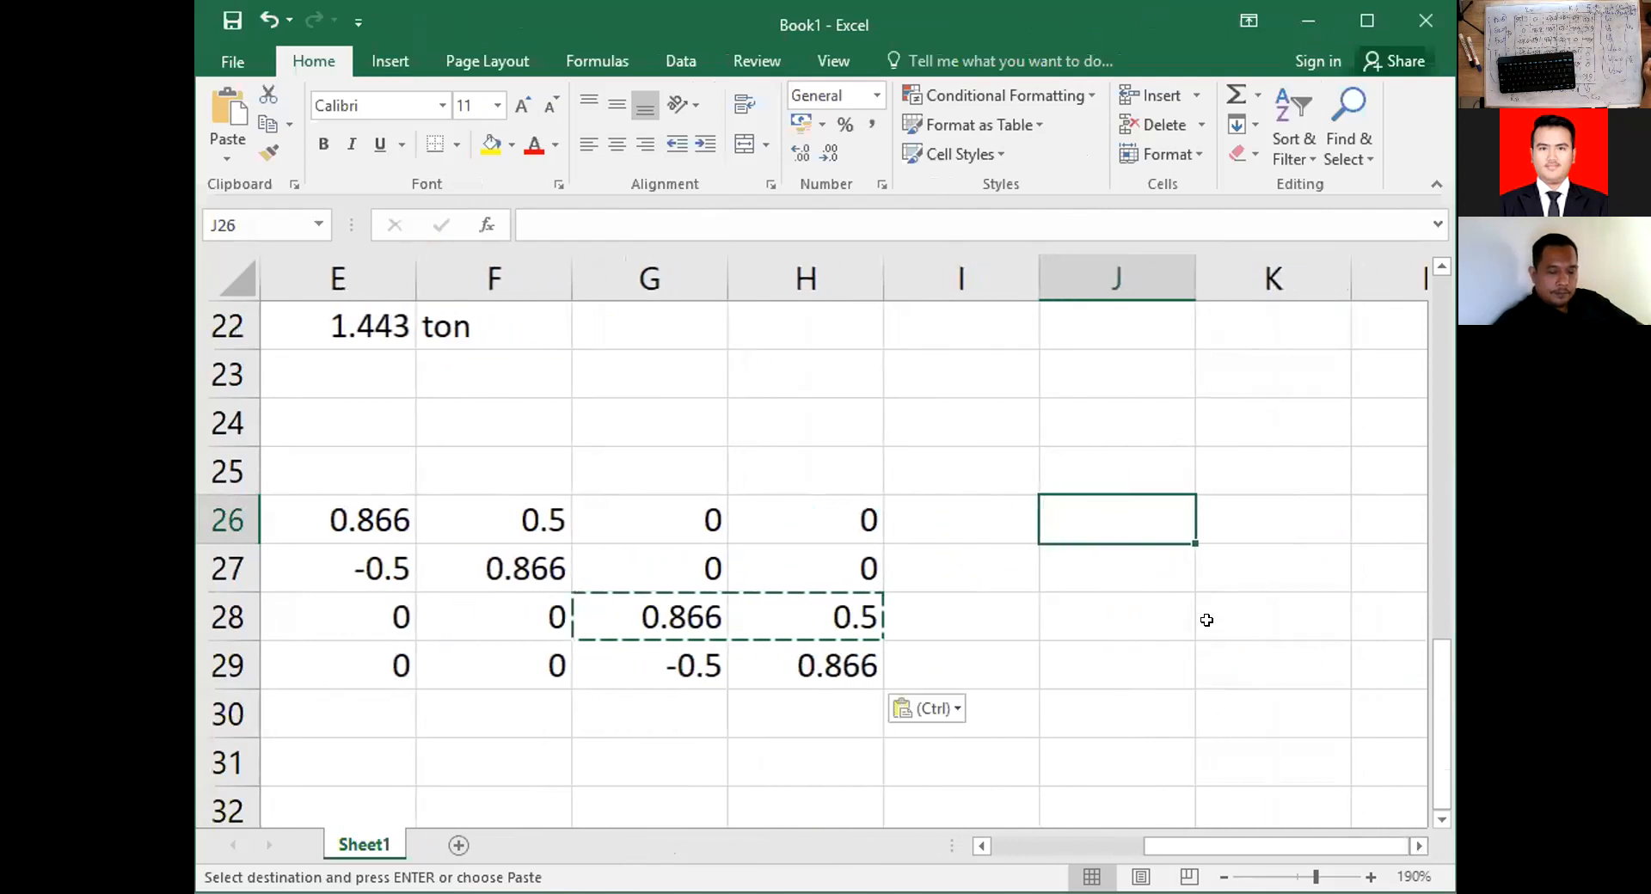
text(275)
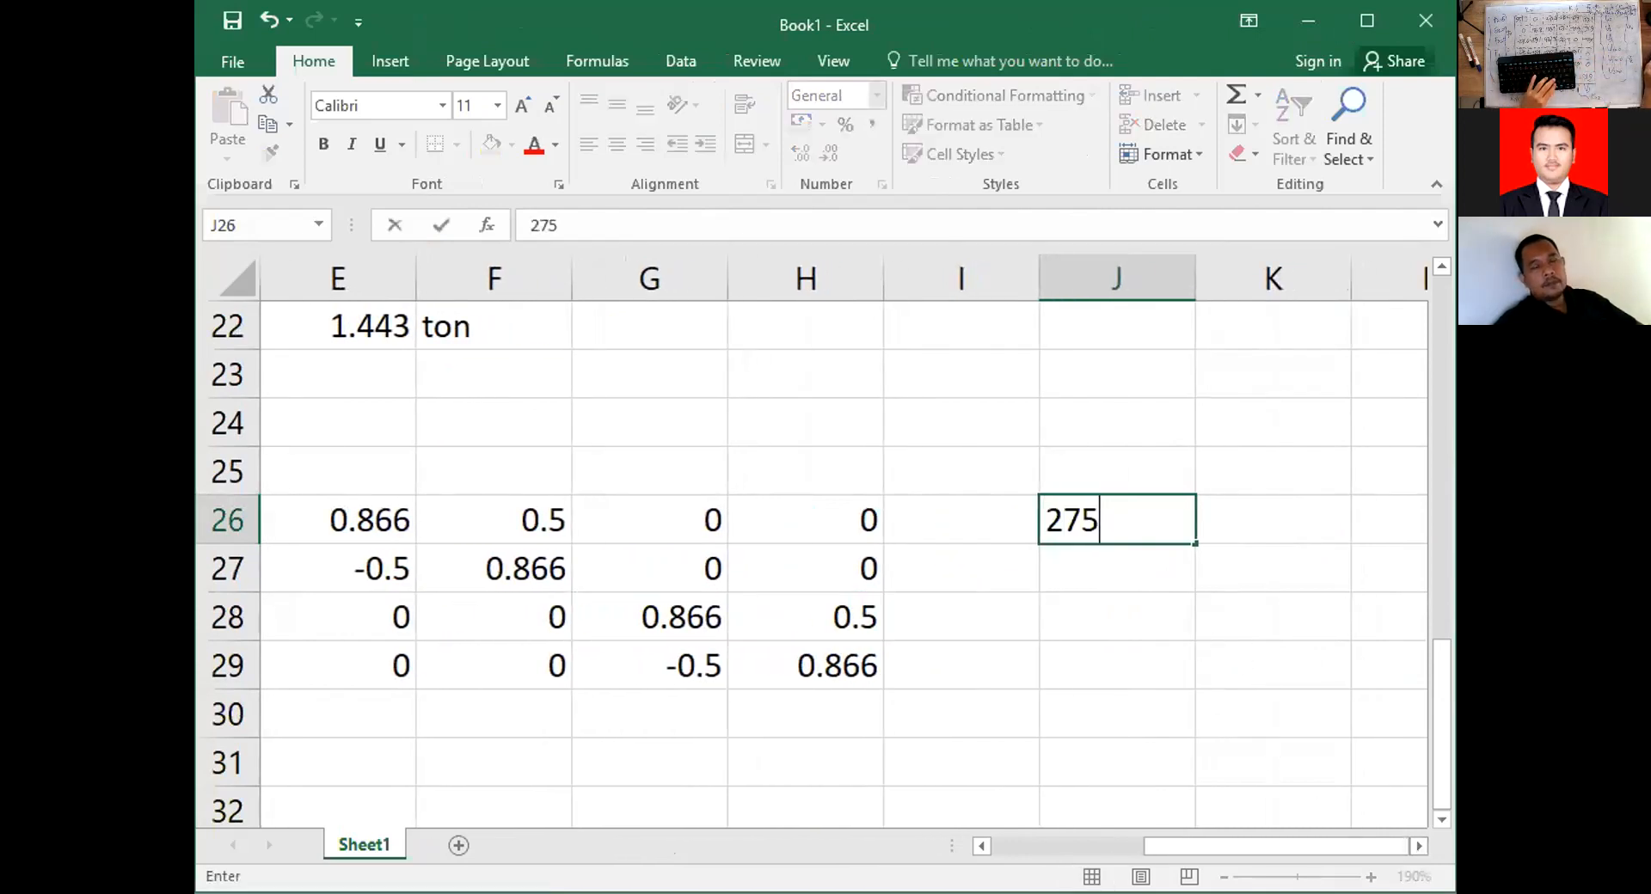
text(.)
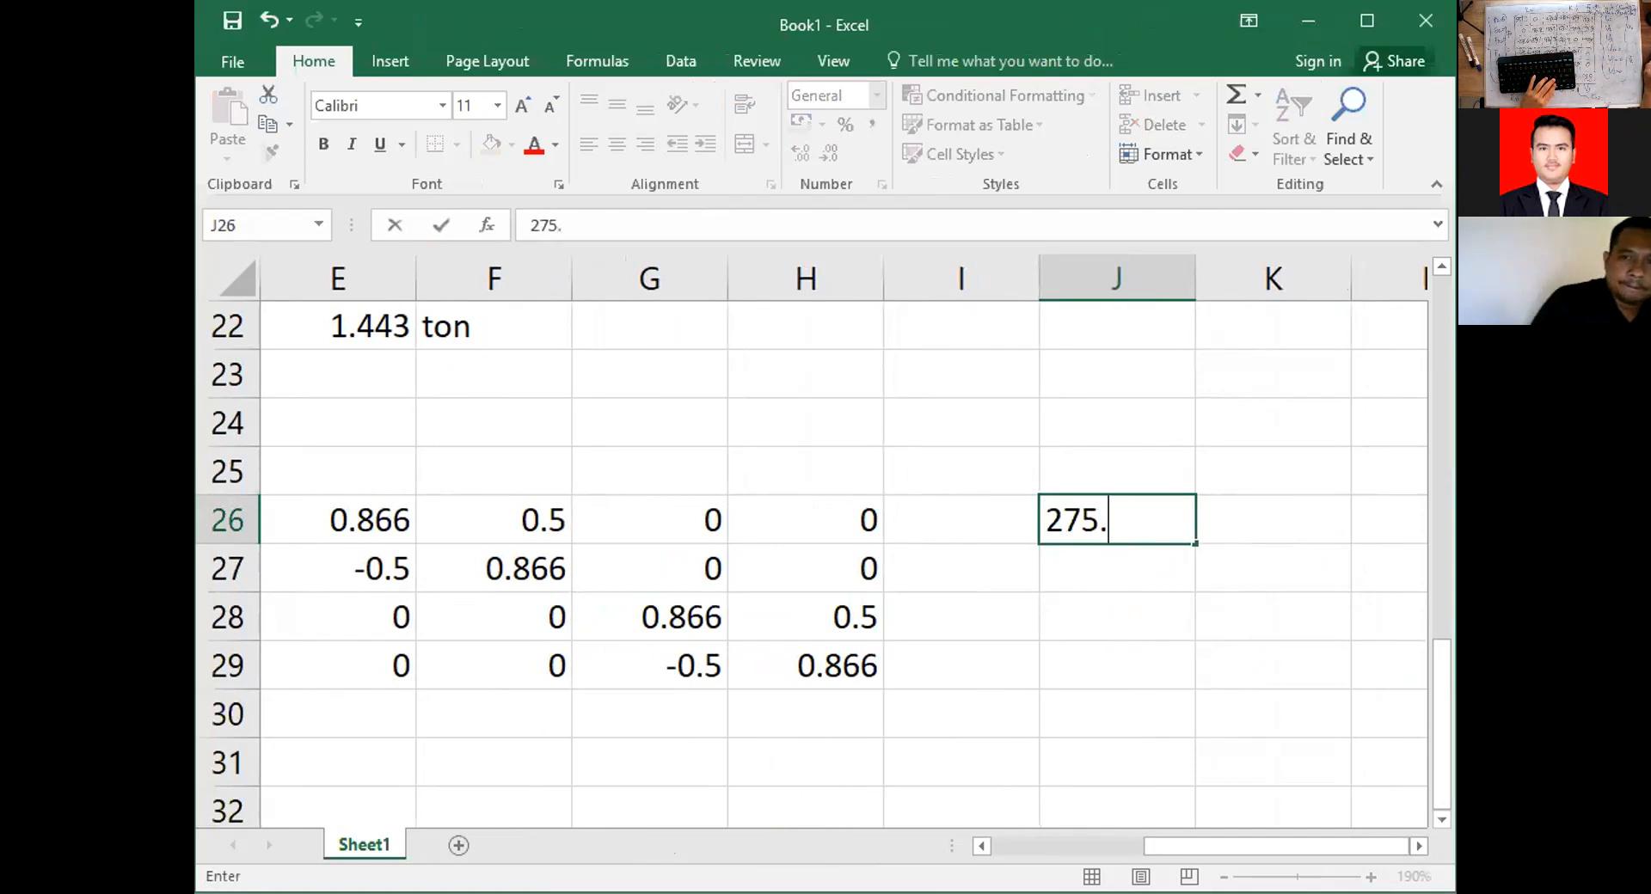
text(6)
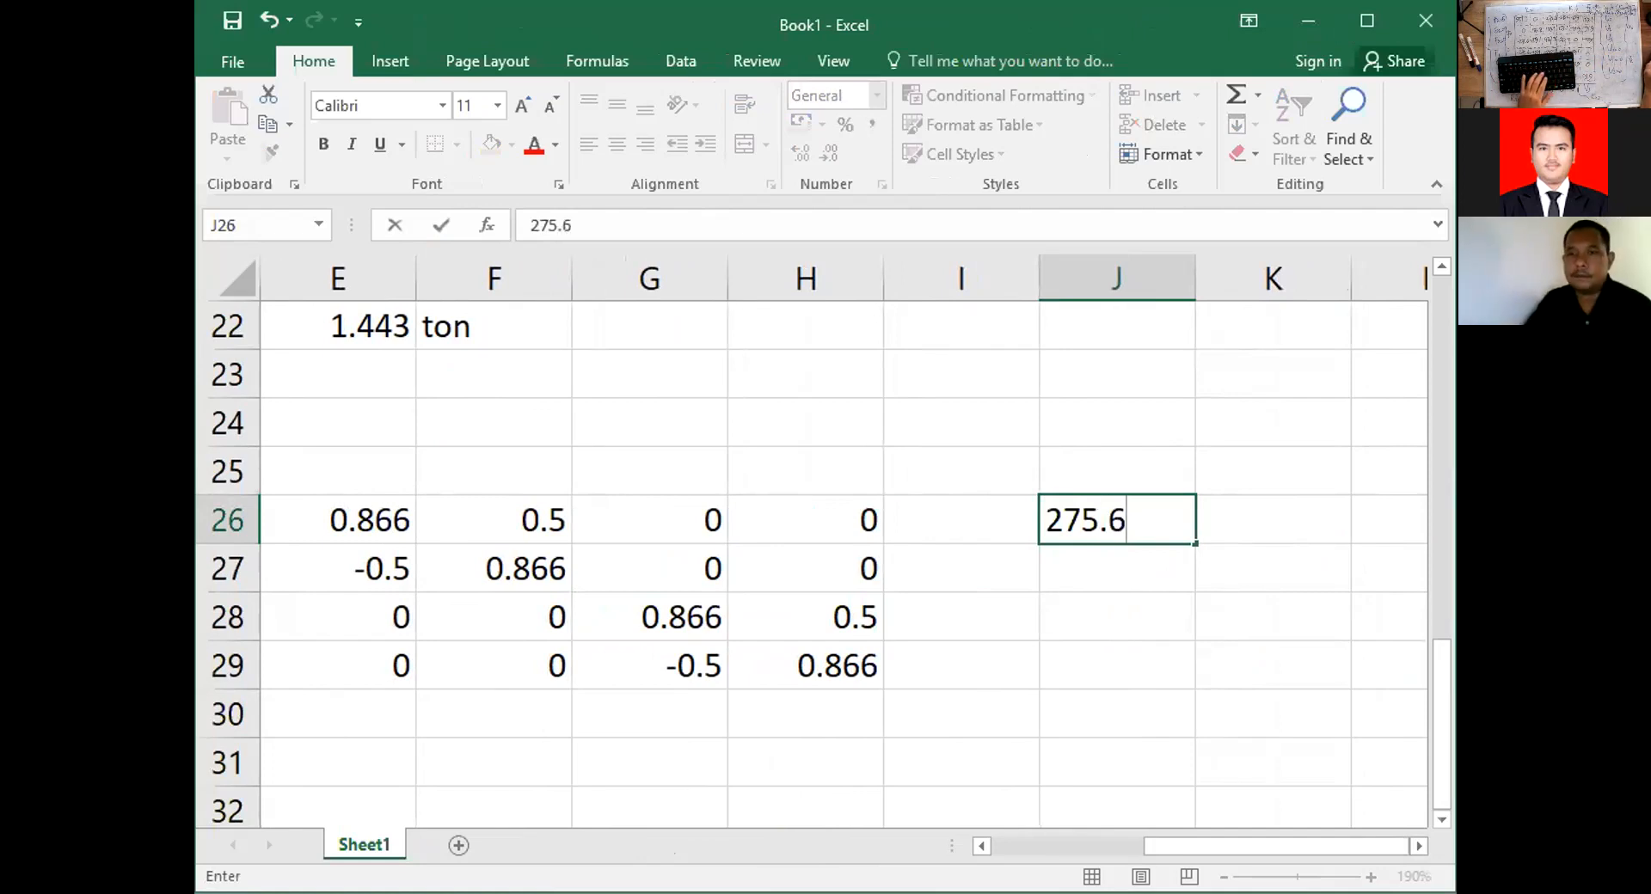
key(Return)
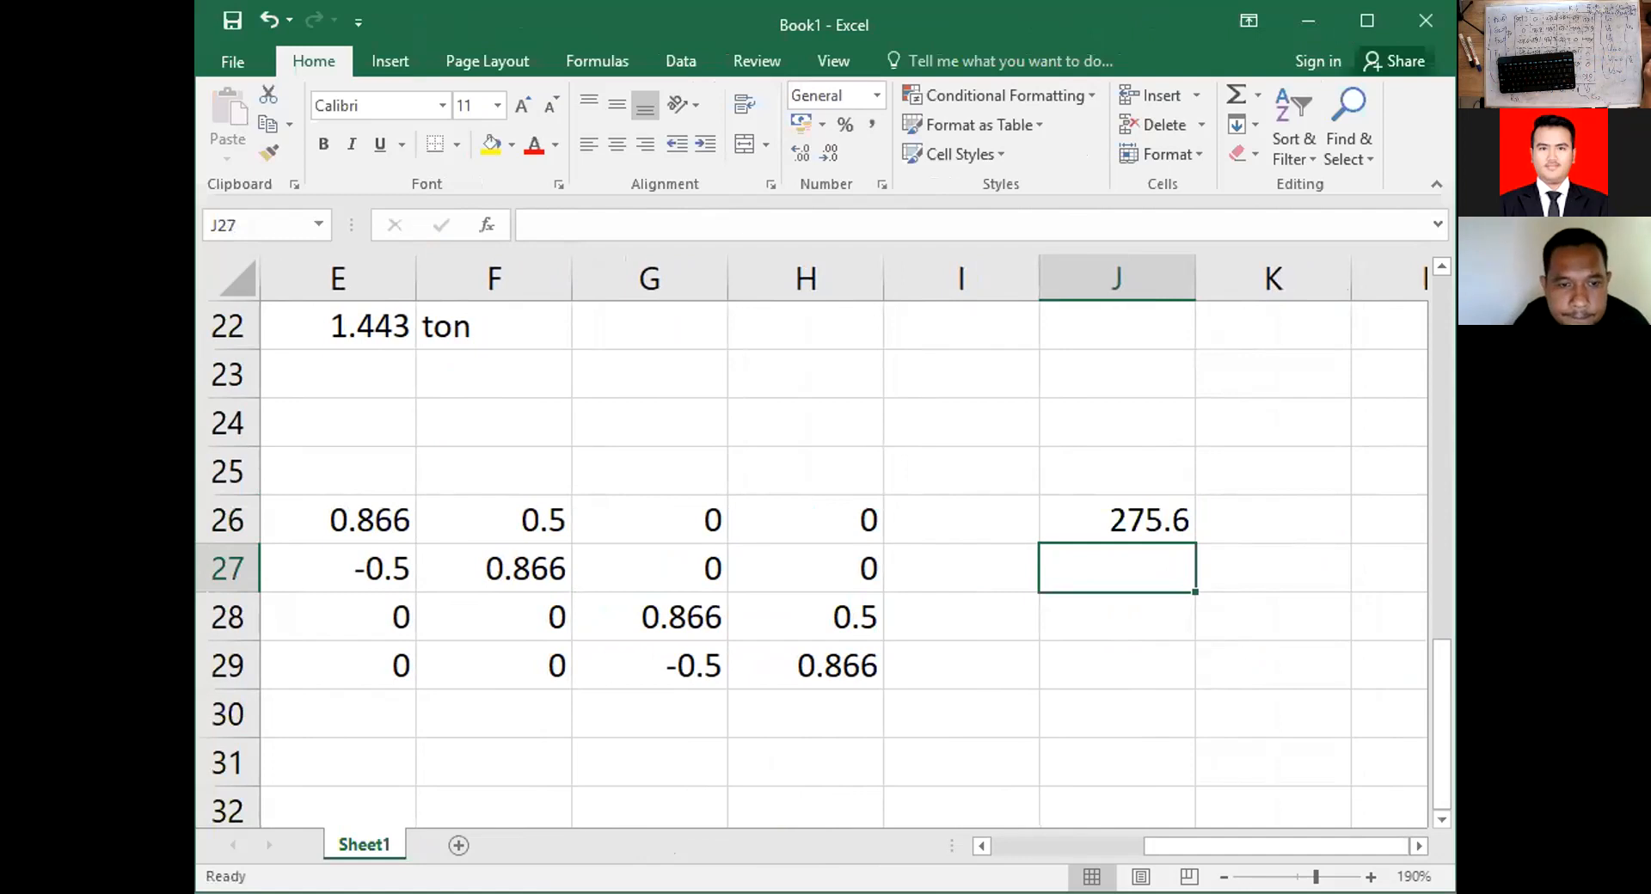
Continue the second matrix's first row with 159.1 in K26 and -275.6 in L26.
click(1255, 524)
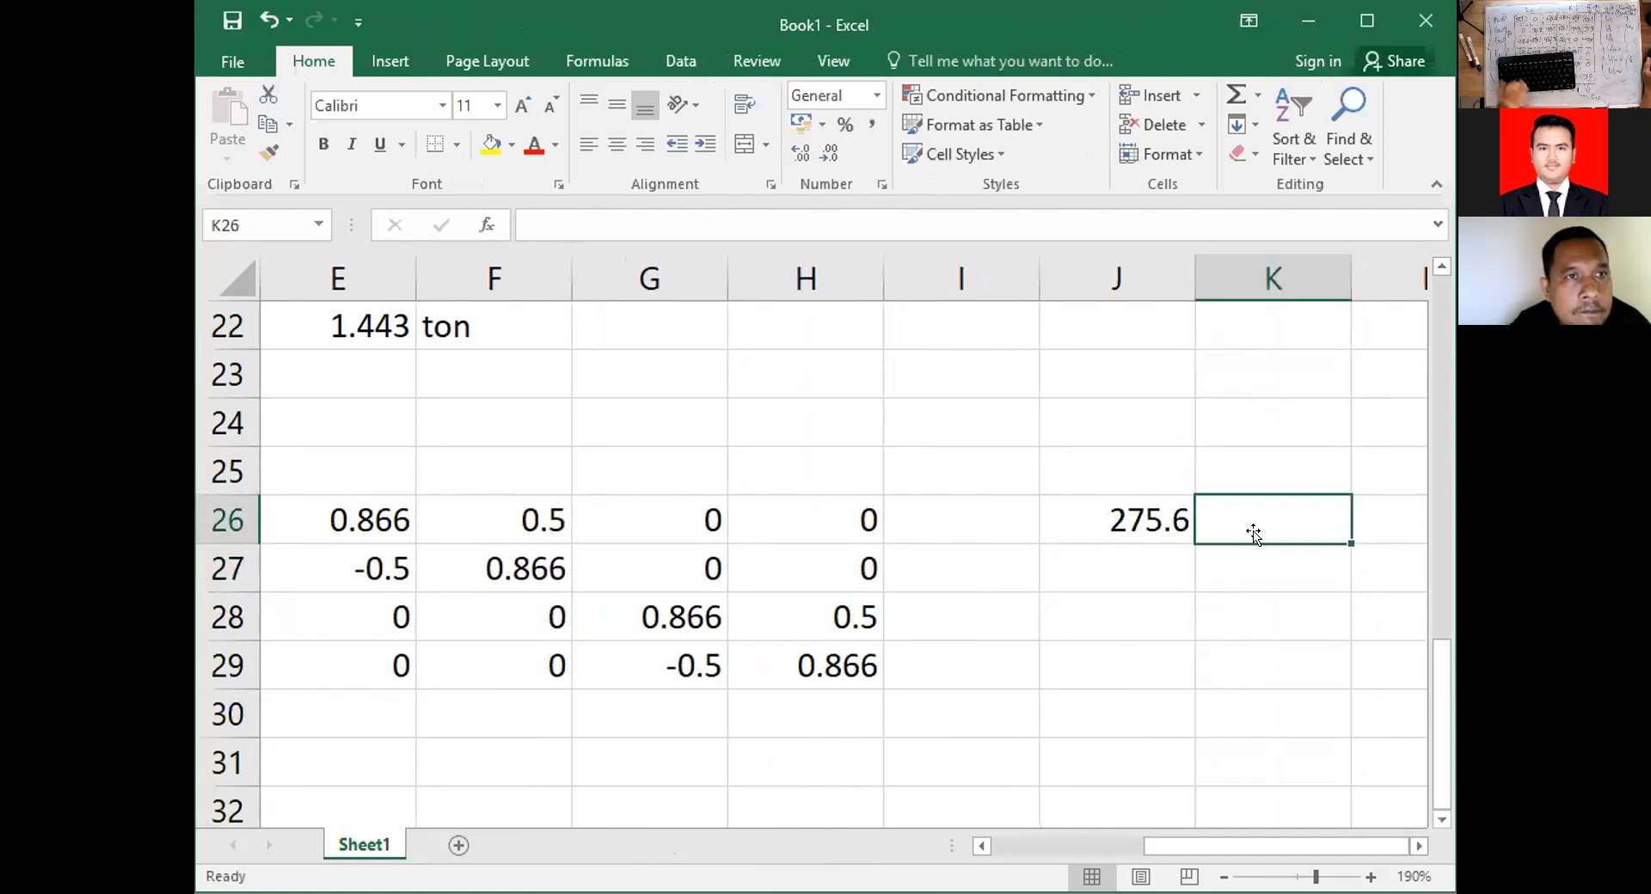
text(159)
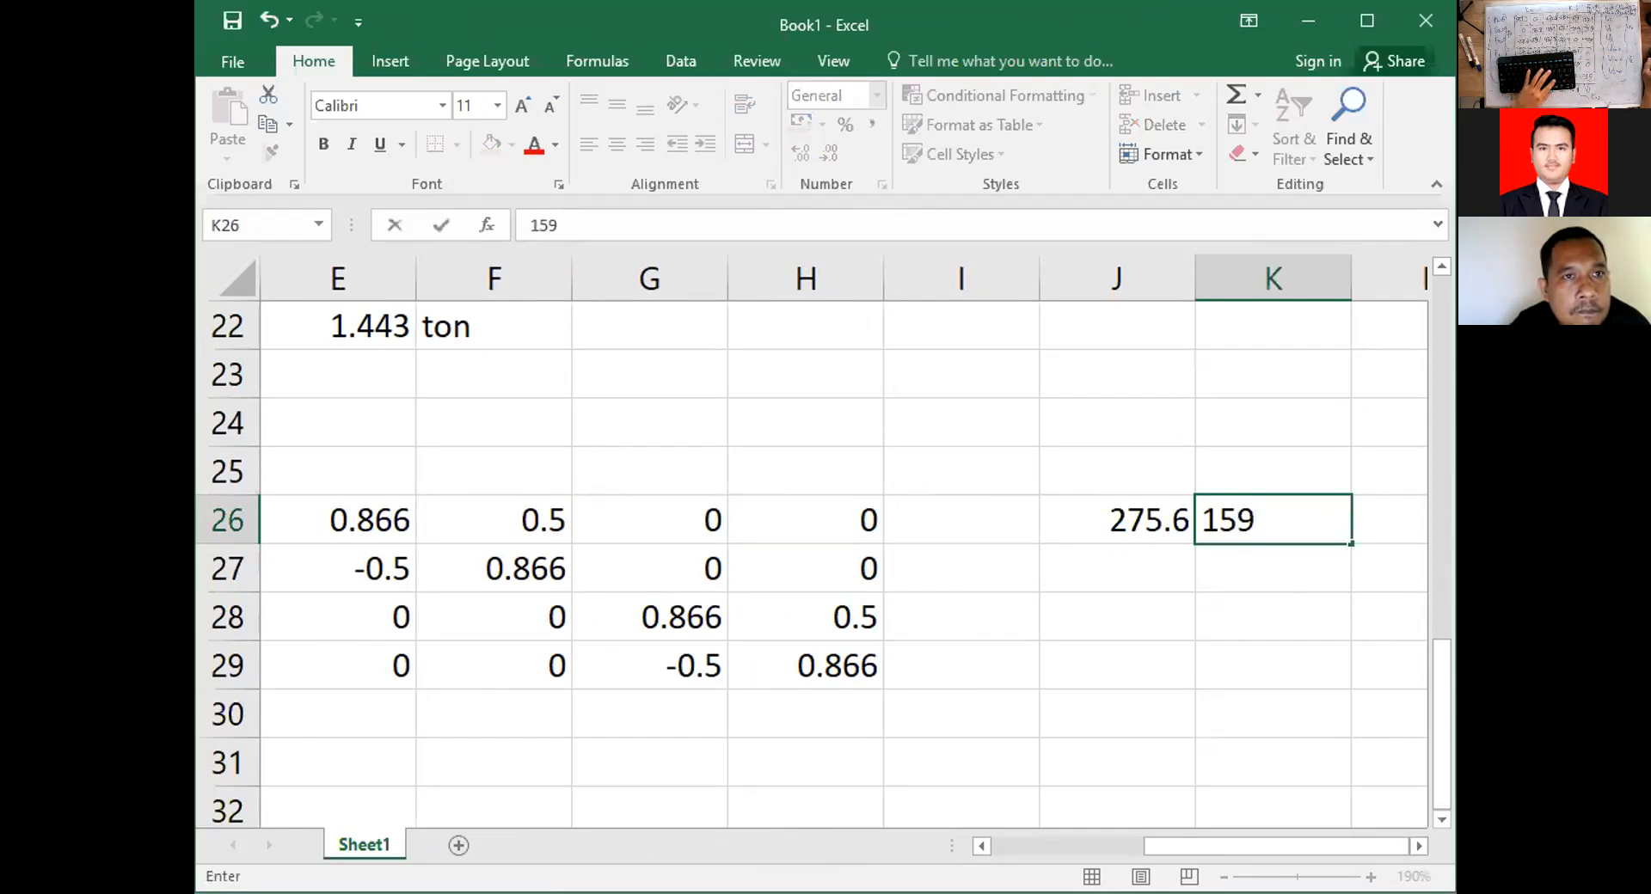
text(.1)
key(Return)
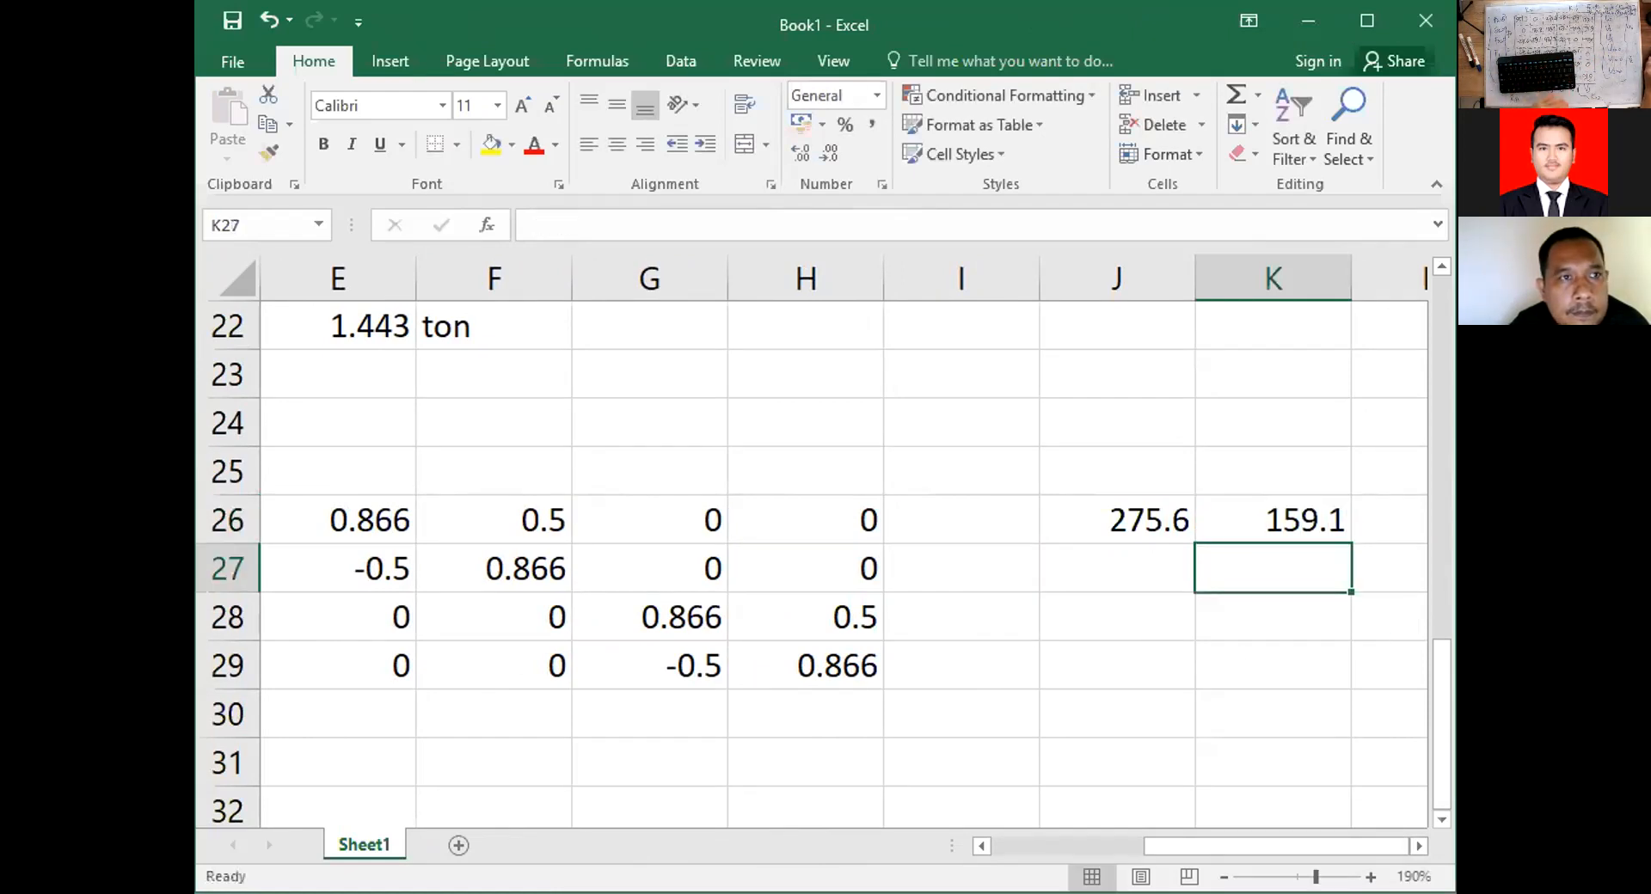
click(1375, 517)
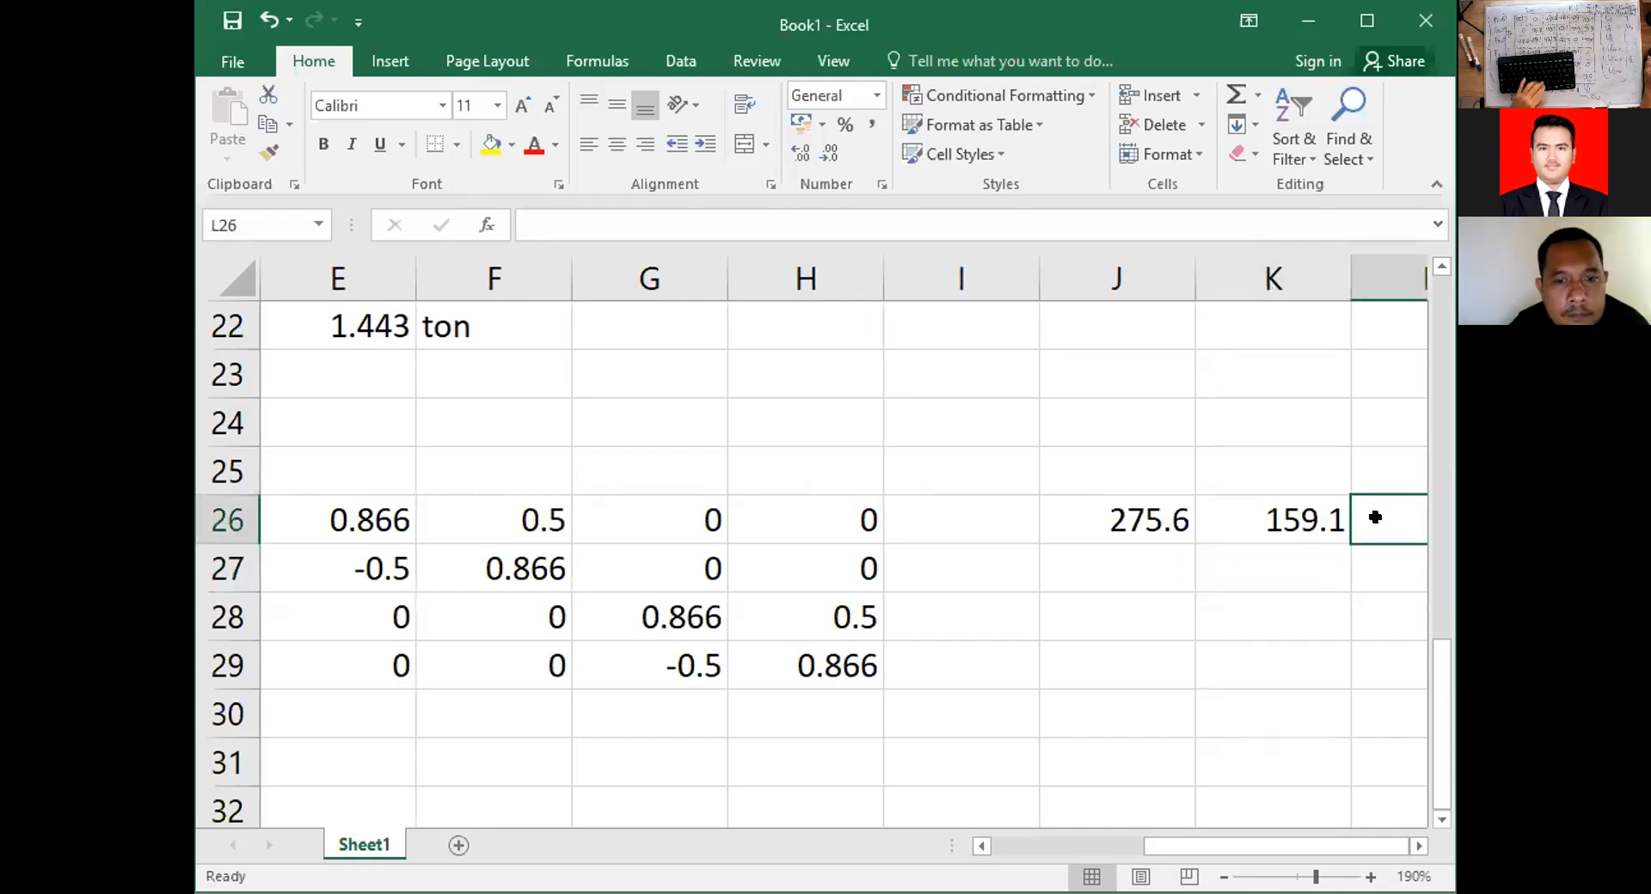
text(-275)
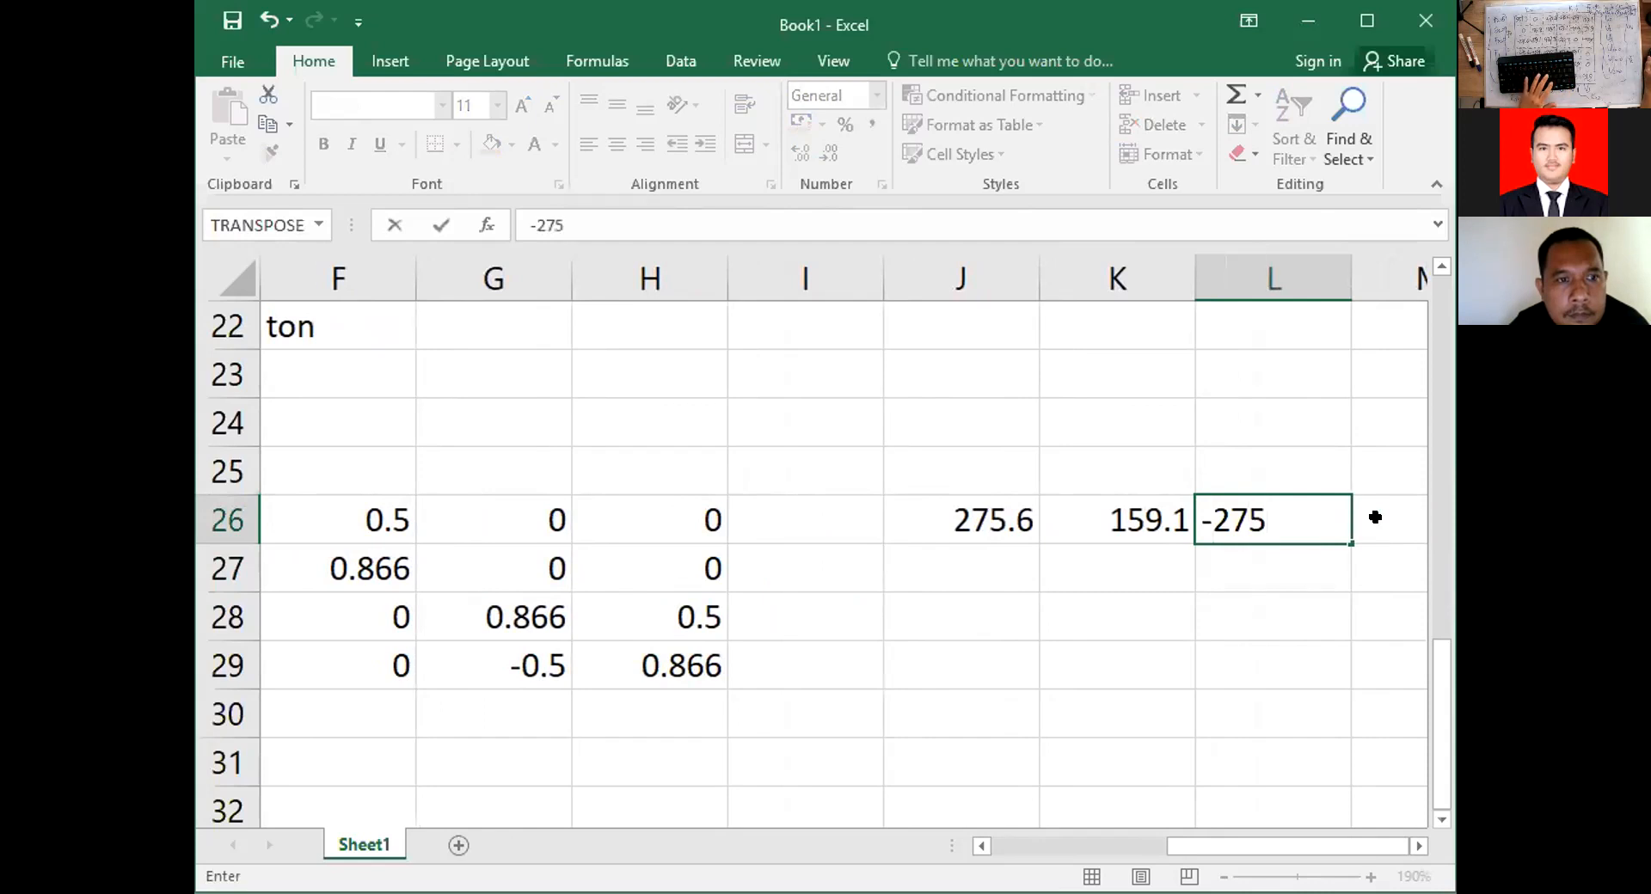
text(.6)
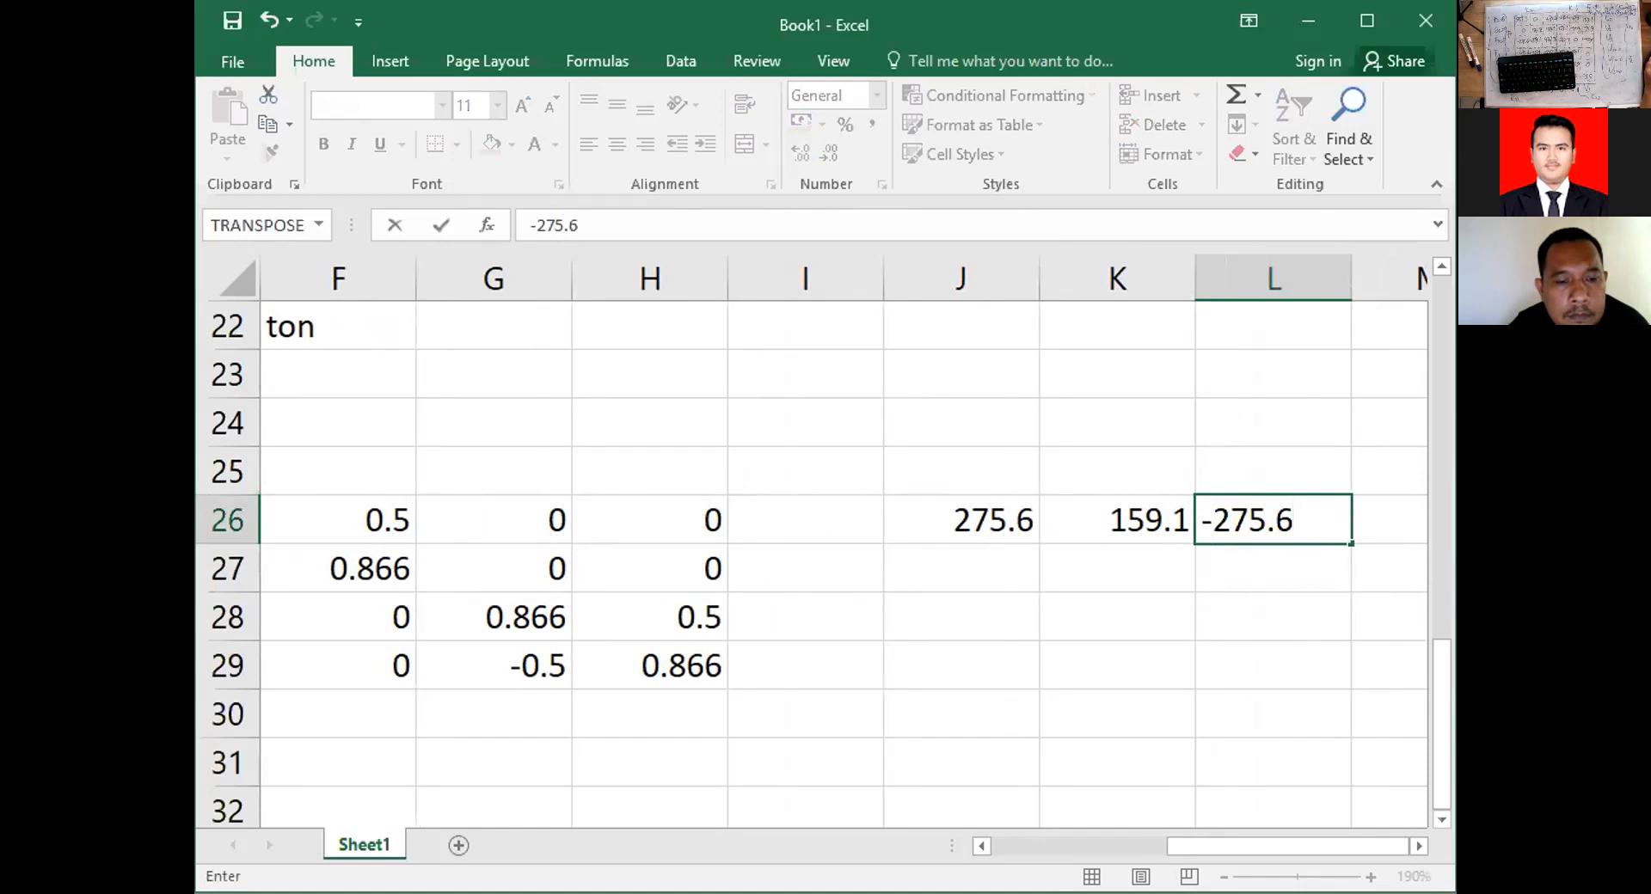
key(Return)
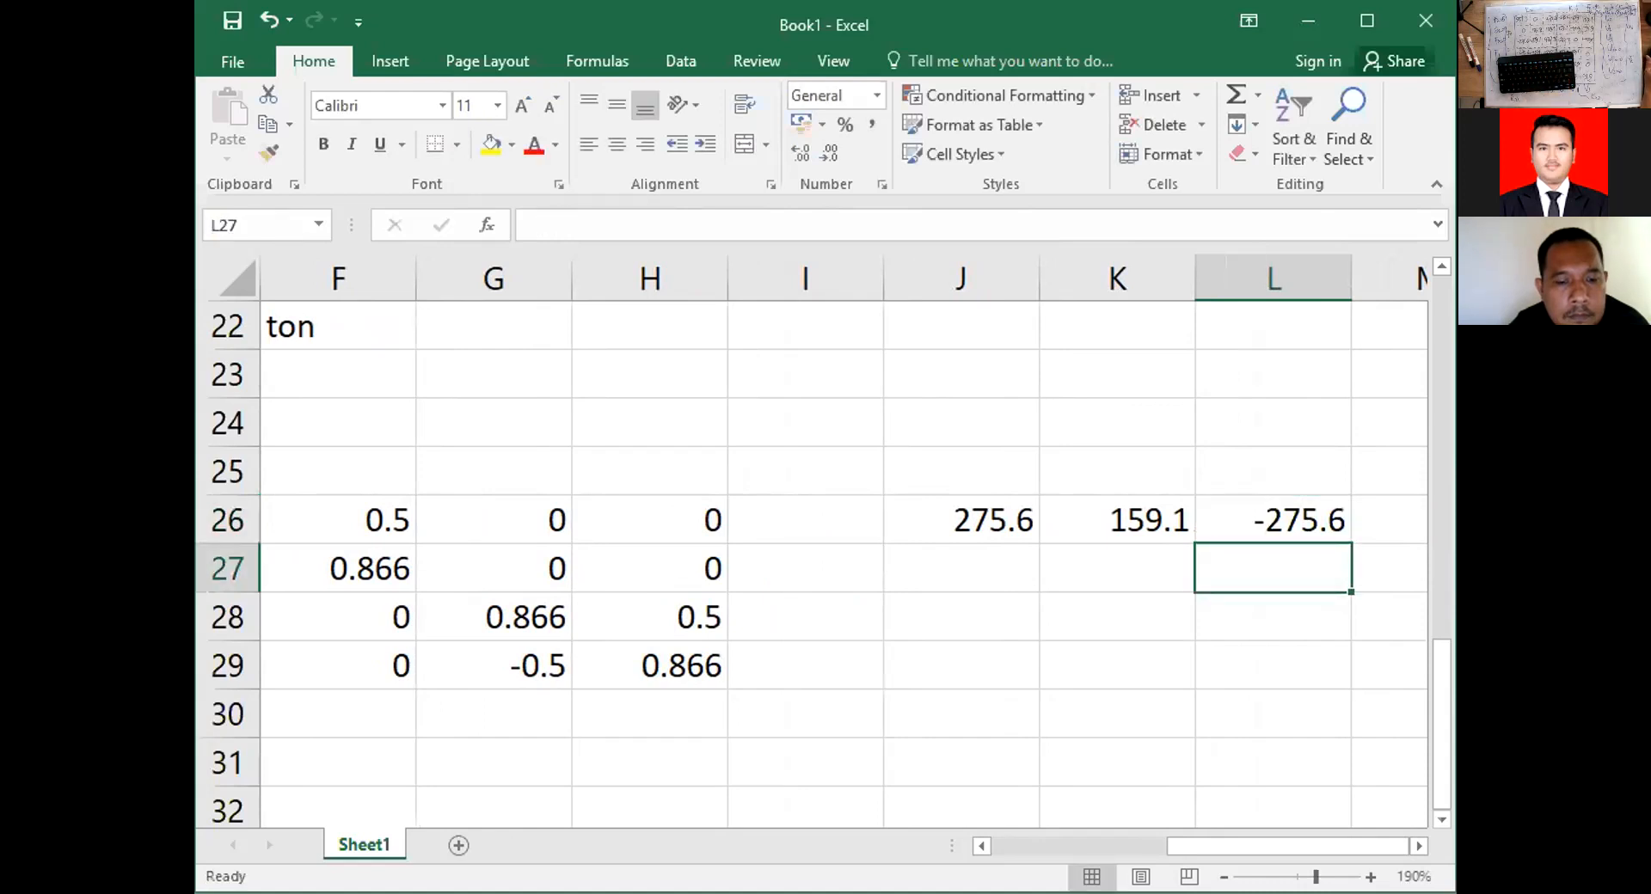
Complete the second matrix's first row by entering -159.1 in M26.
click(1388, 507)
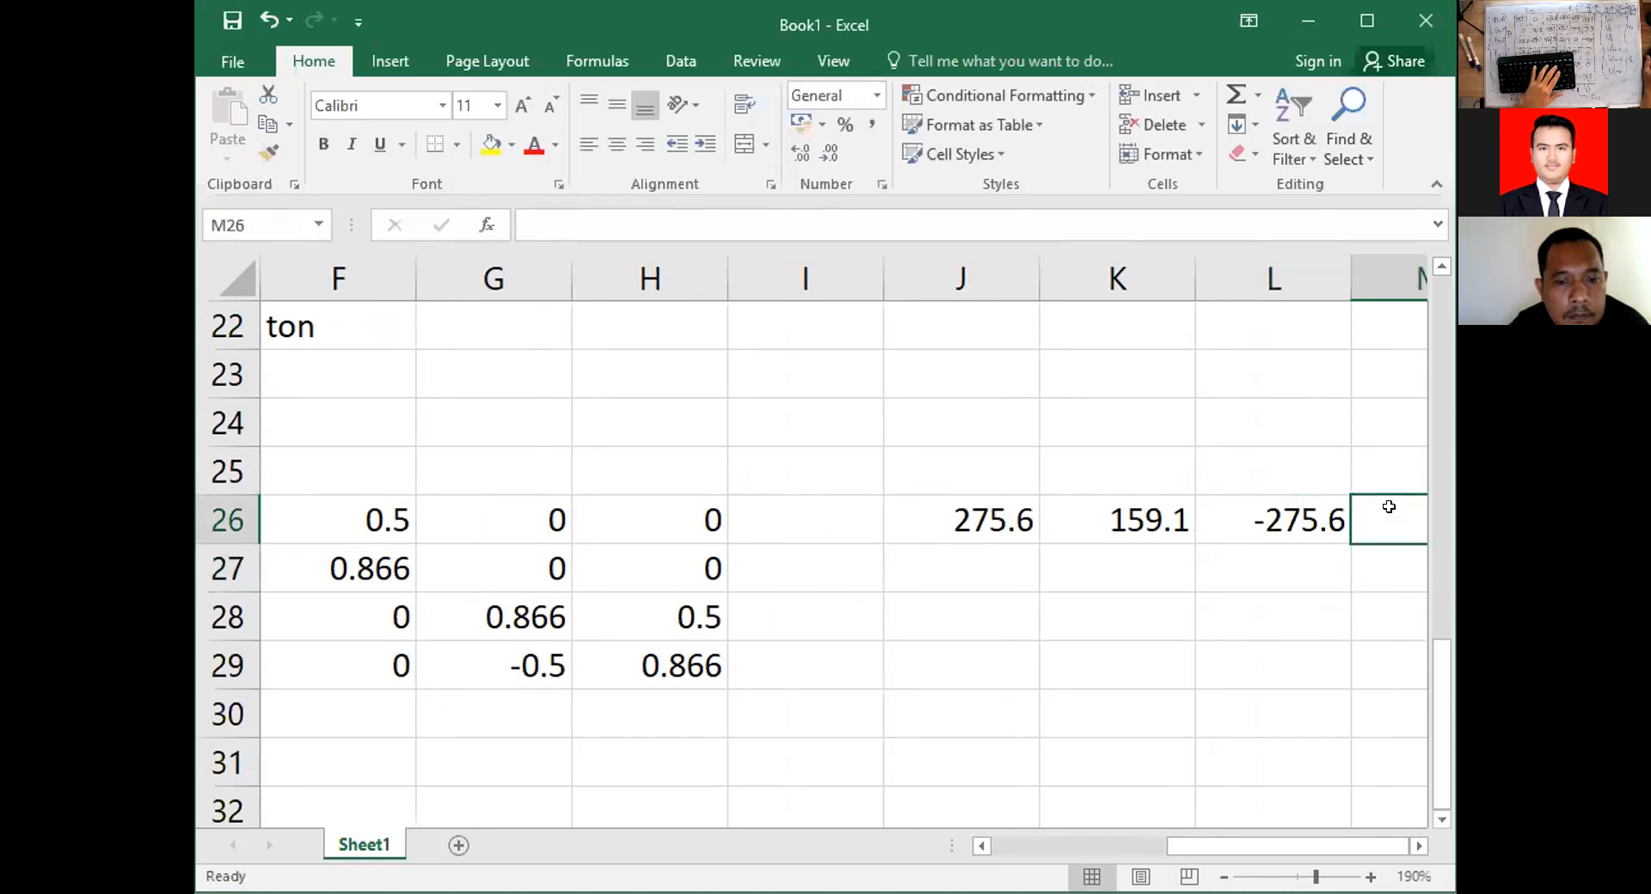
text(-1)
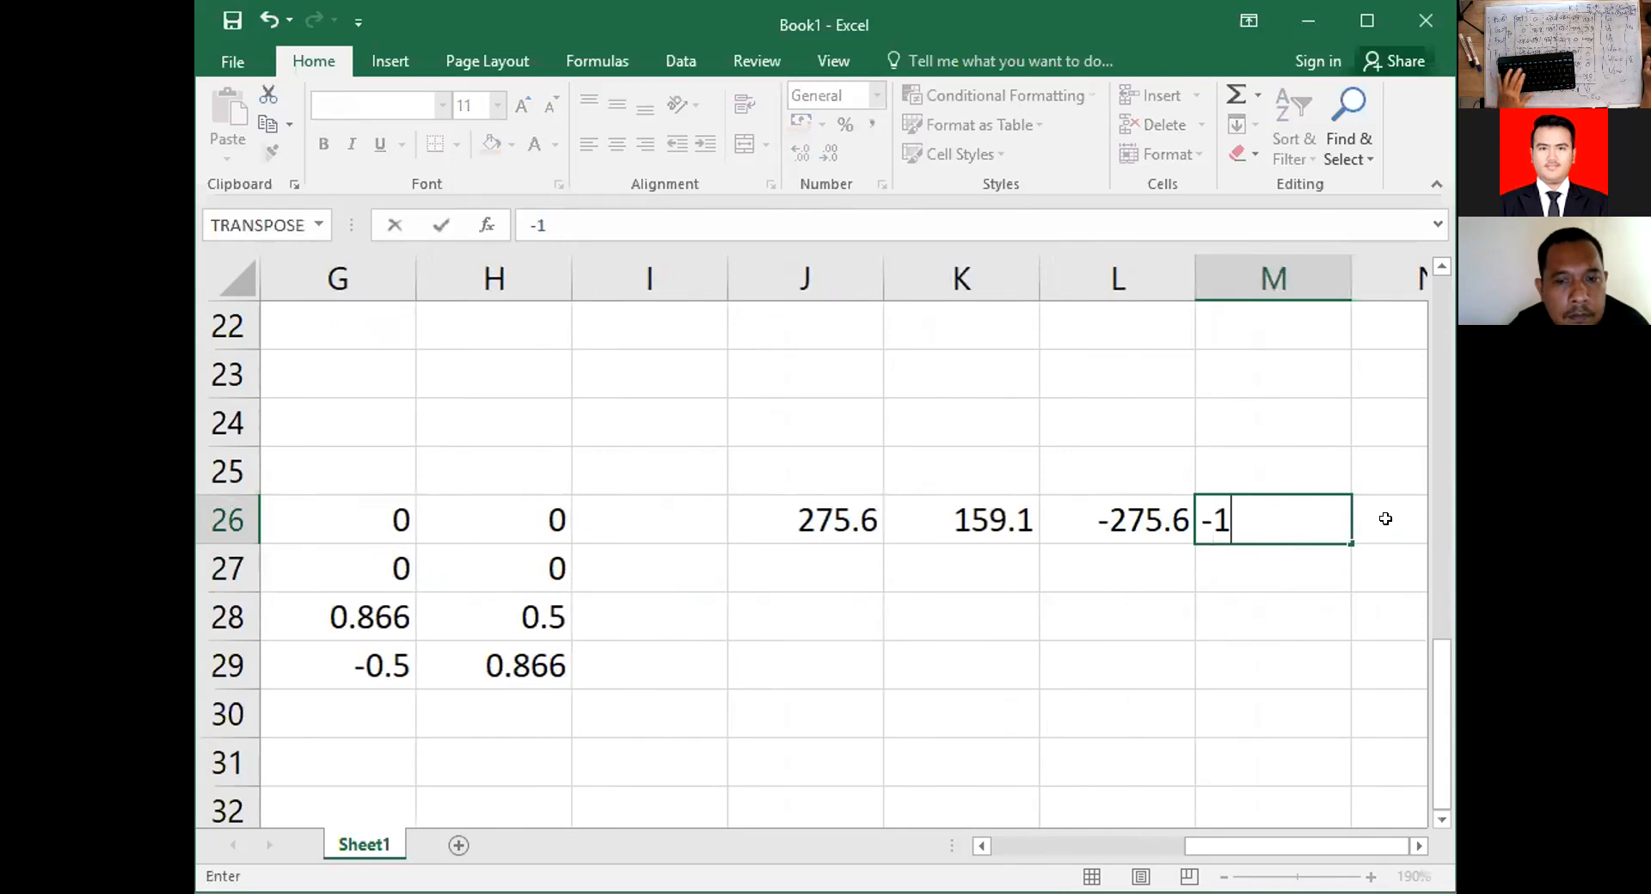
text(59.1)
key(Return)
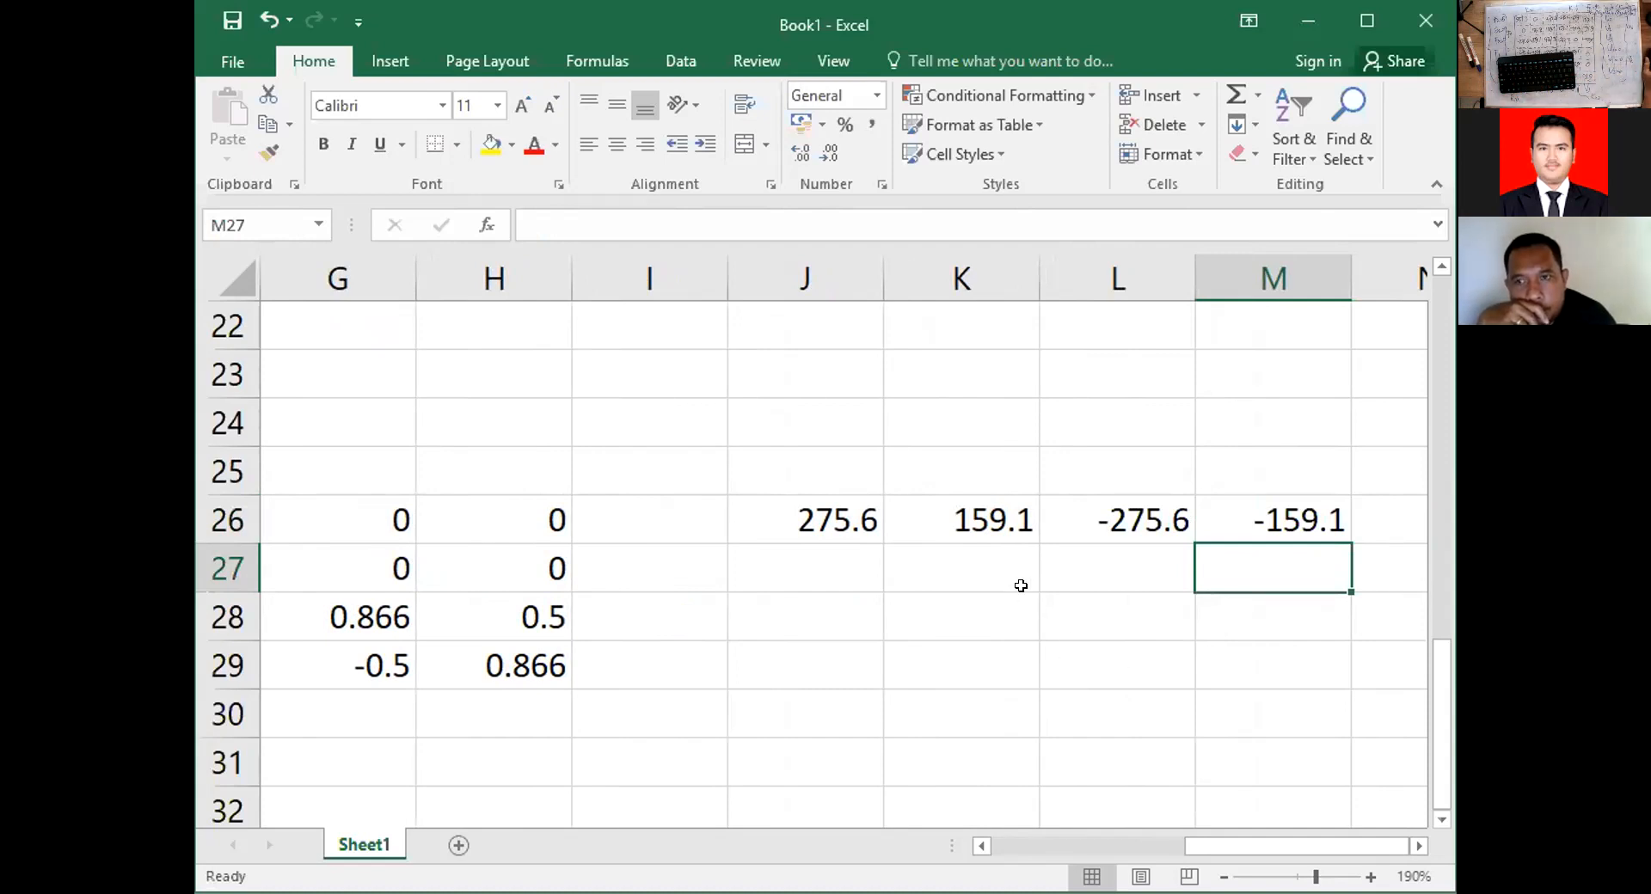
Fill the second matrix's second row from the diagonal with 91.9 in K27, -159.1 in L27 and -91.9 in M27.
click(1003, 560)
text(91.)
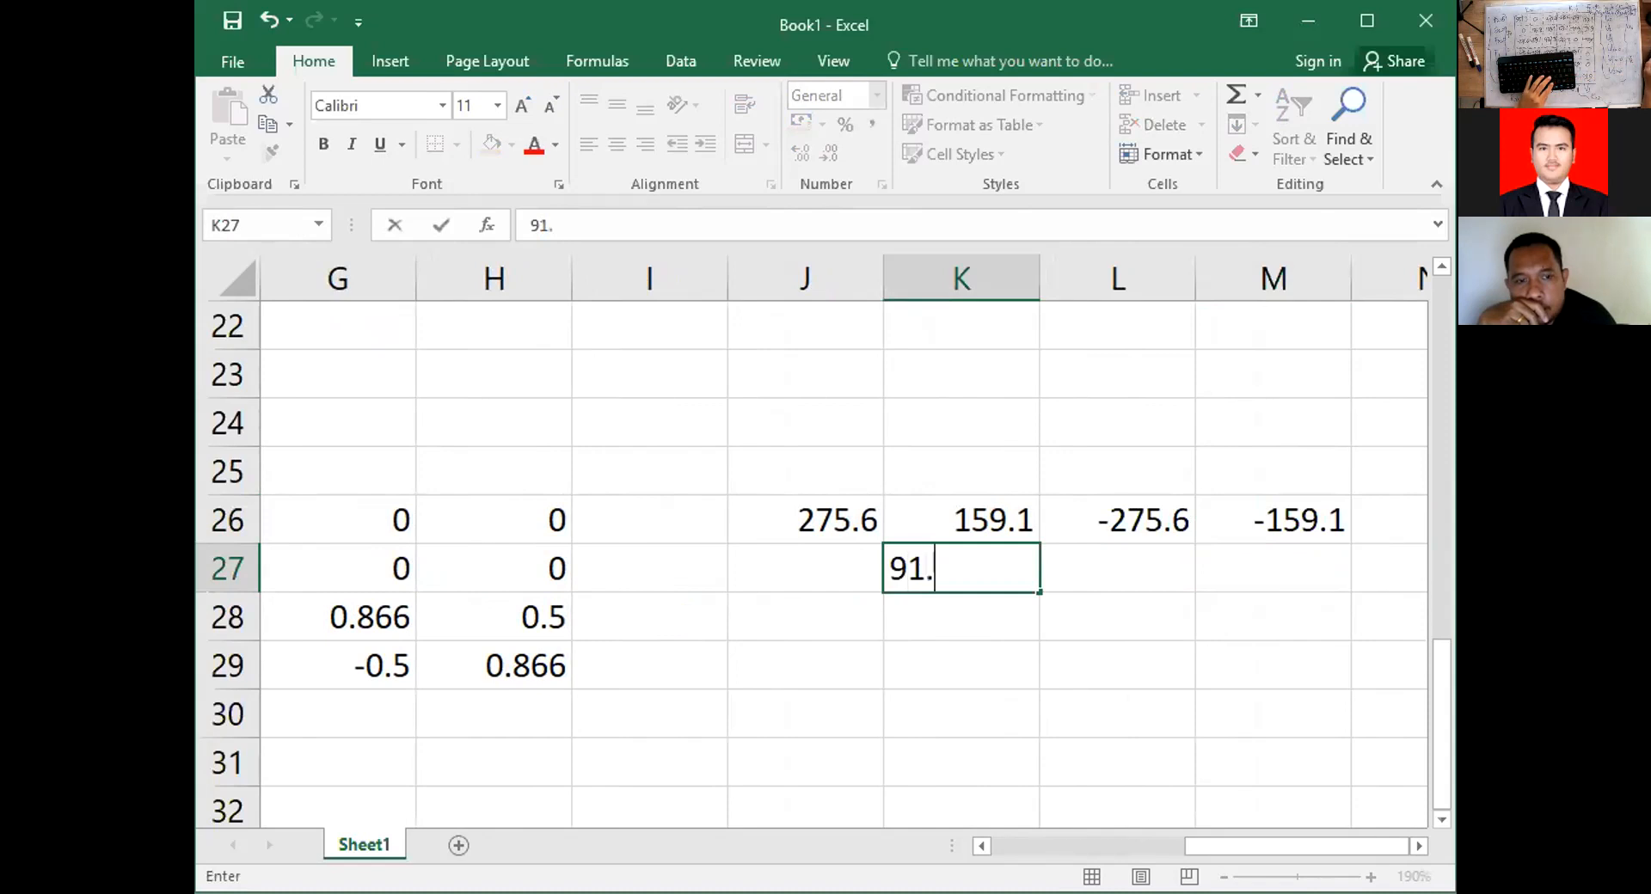
text(9)
key(Return)
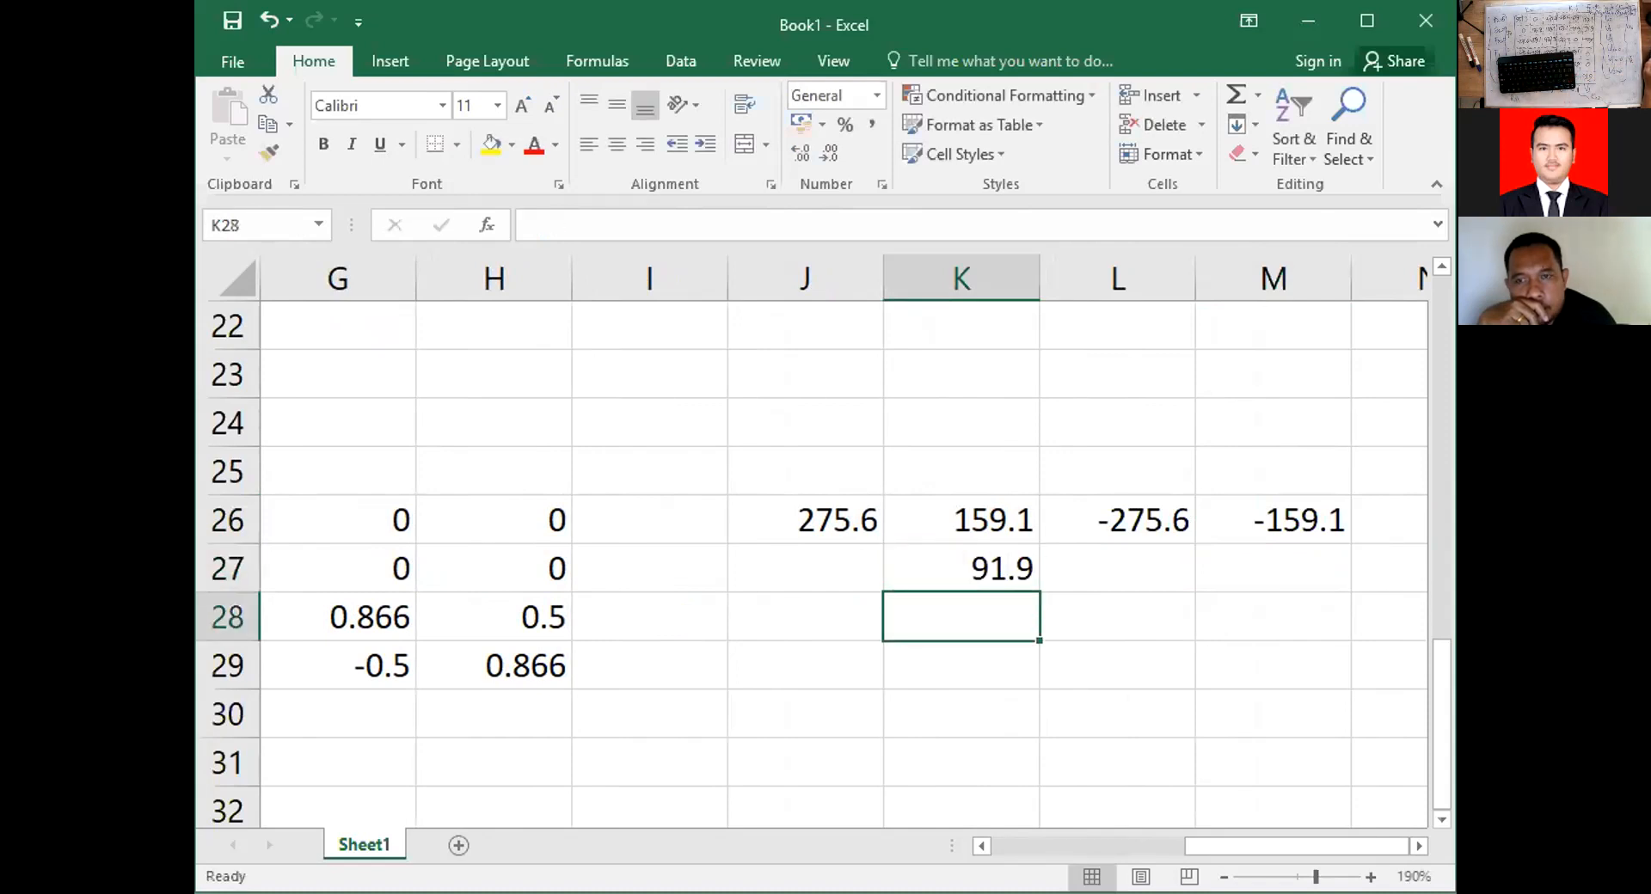
click(1124, 560)
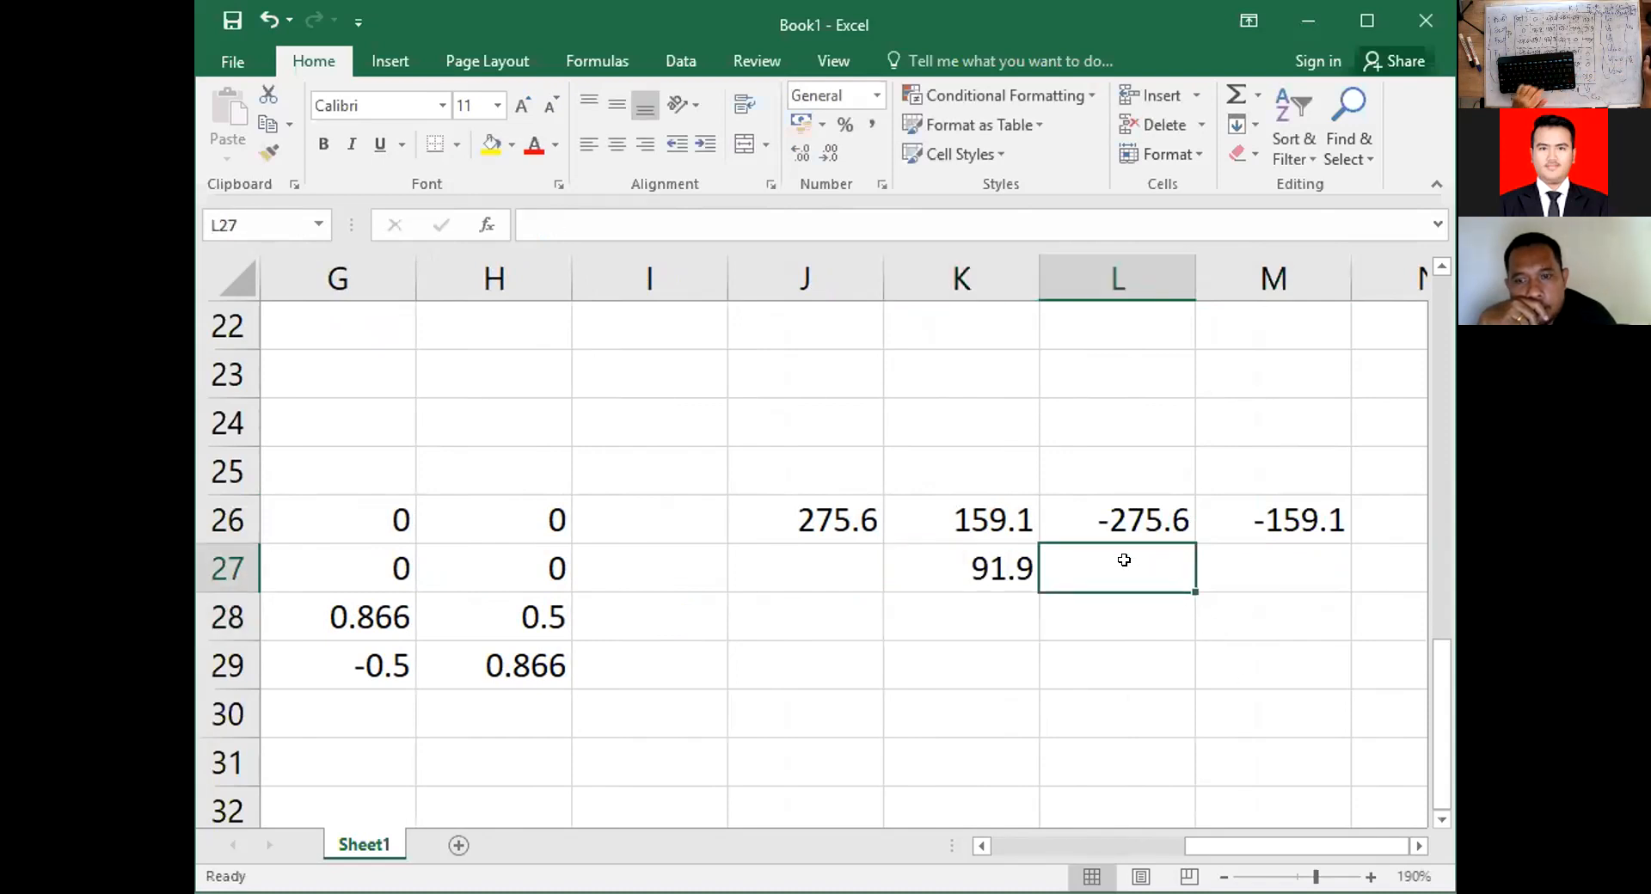
text(-1)
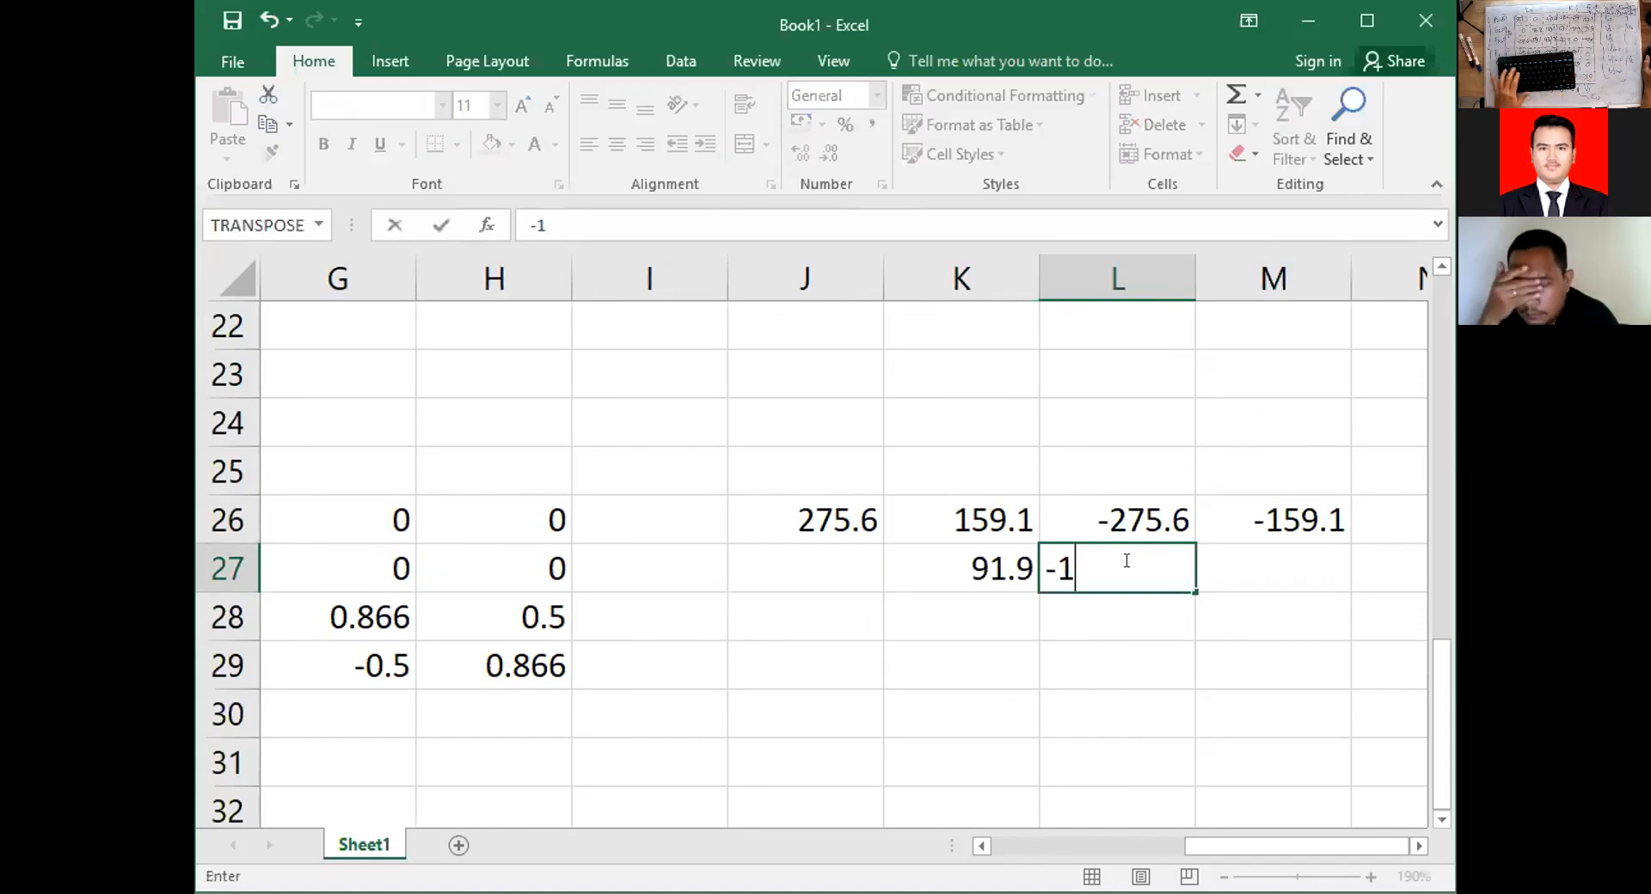
text(59.1)
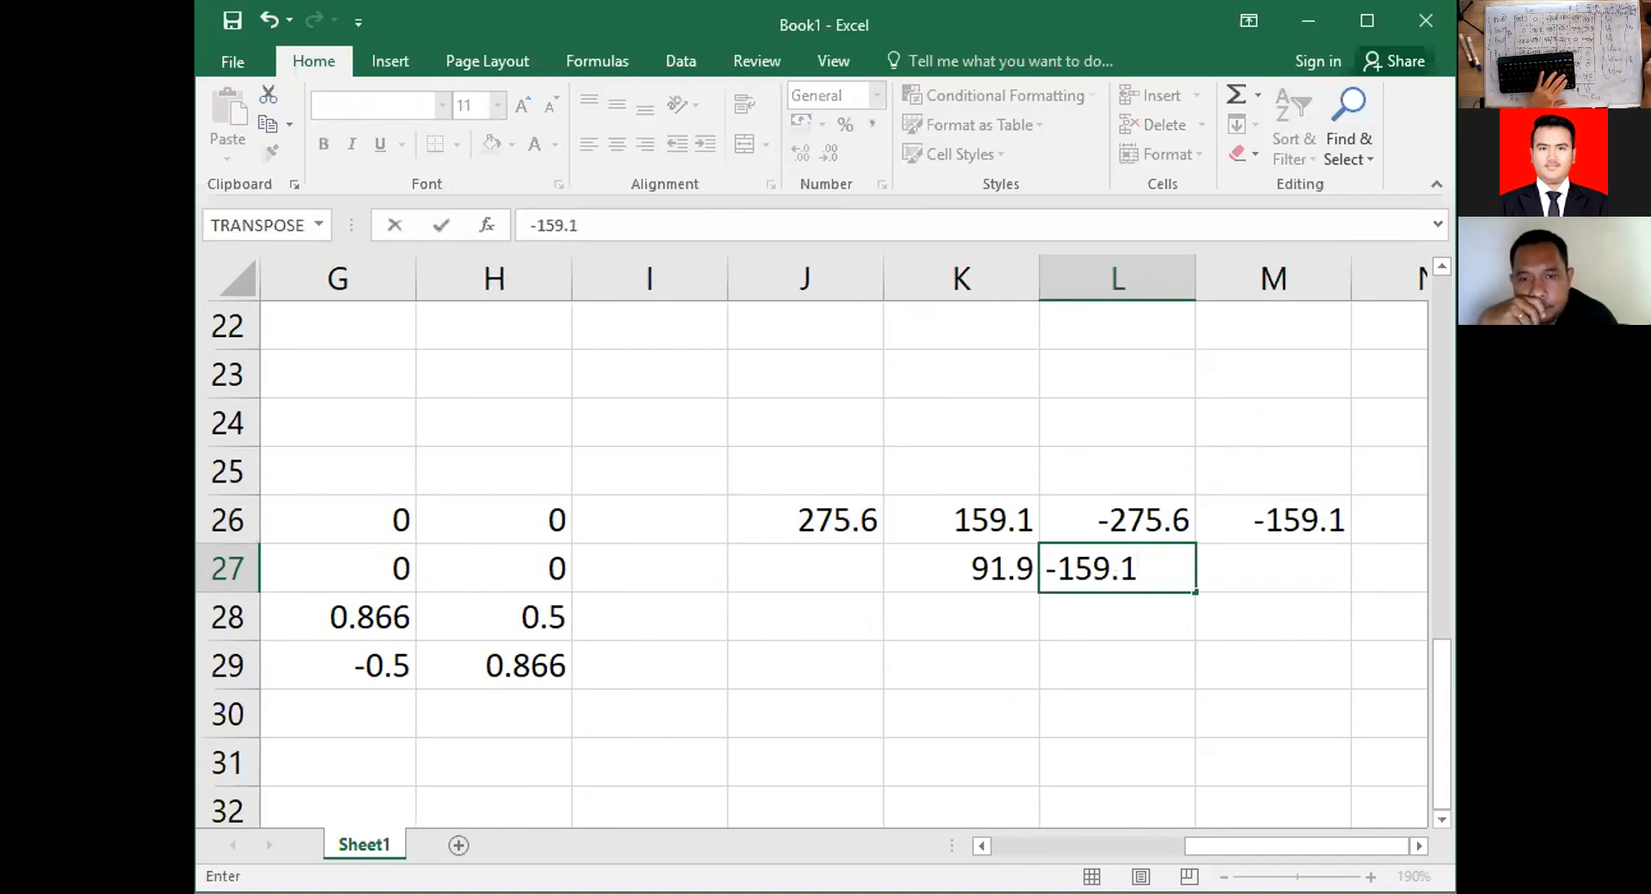
key(Return)
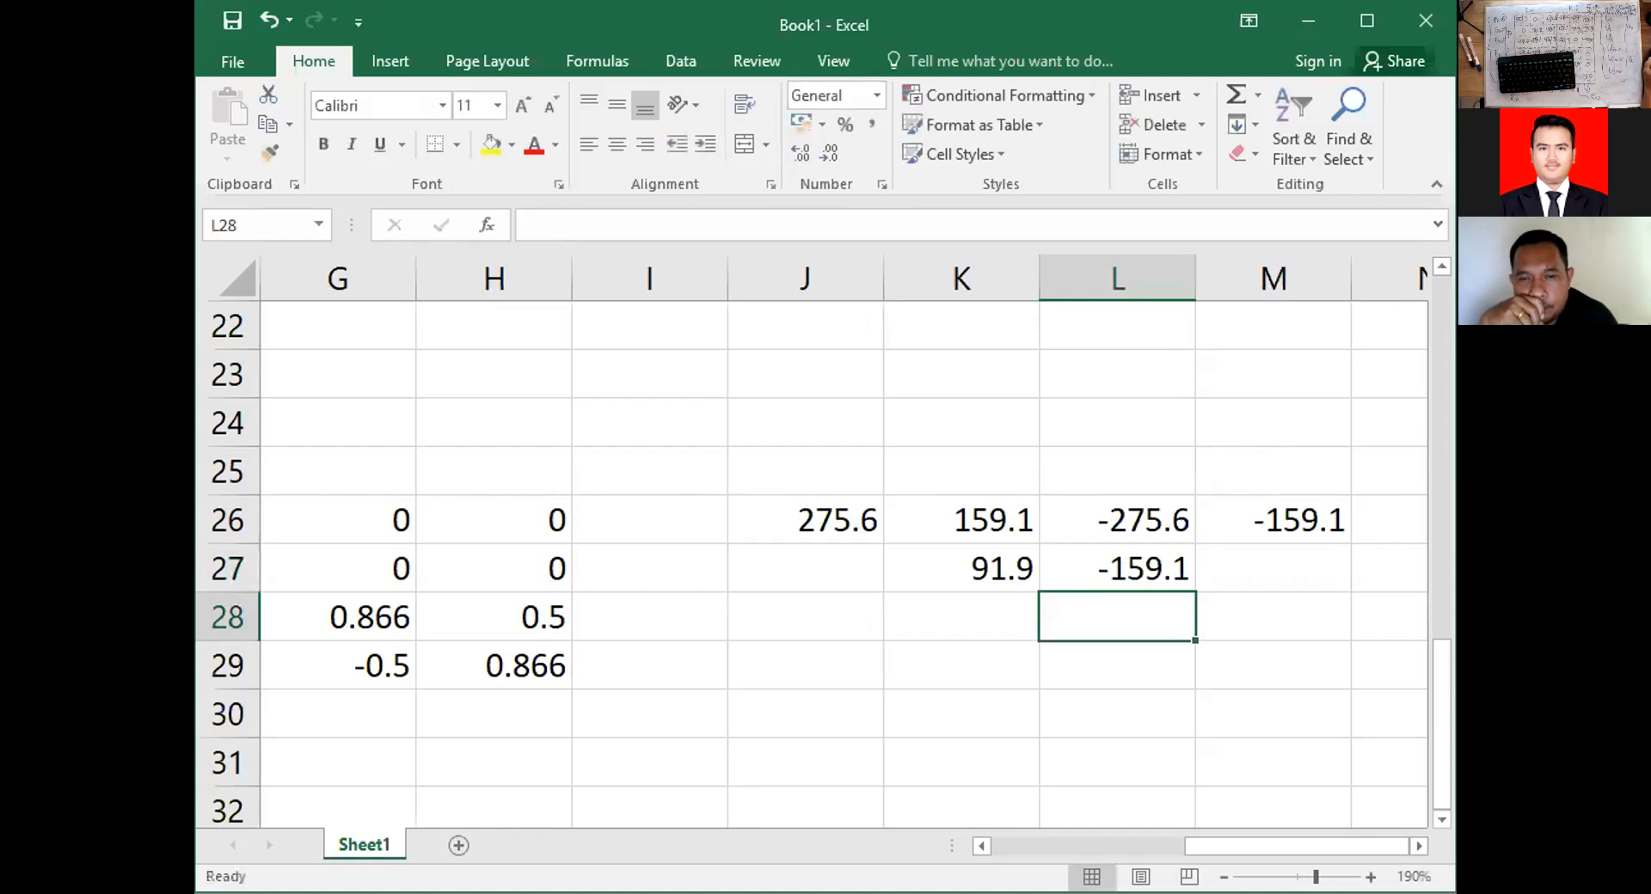
click(1271, 564)
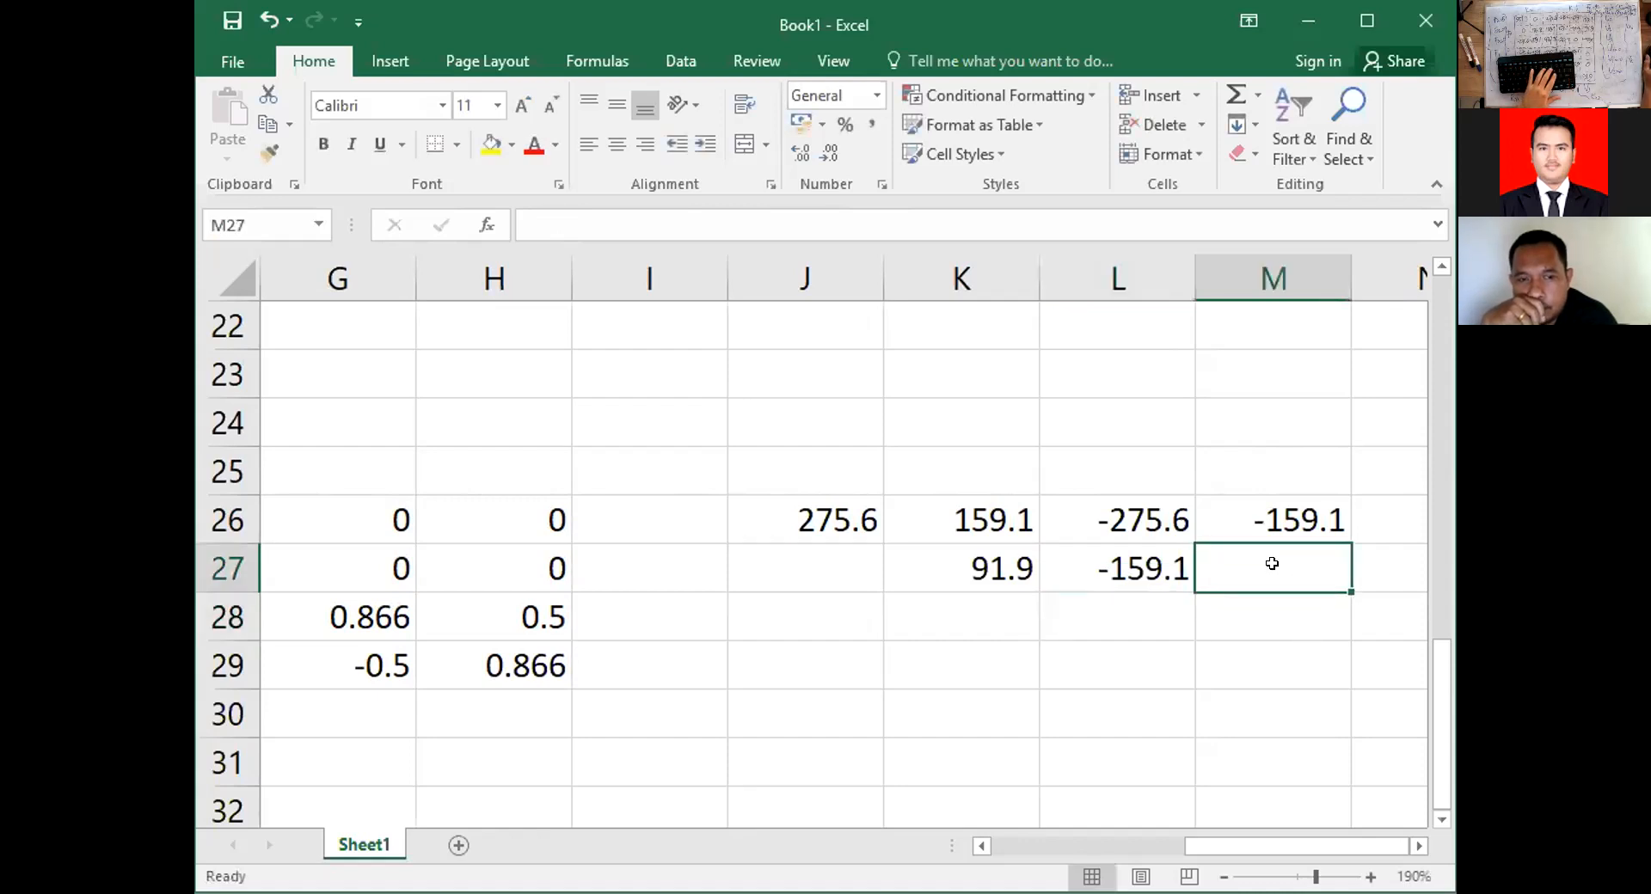
text(-91)
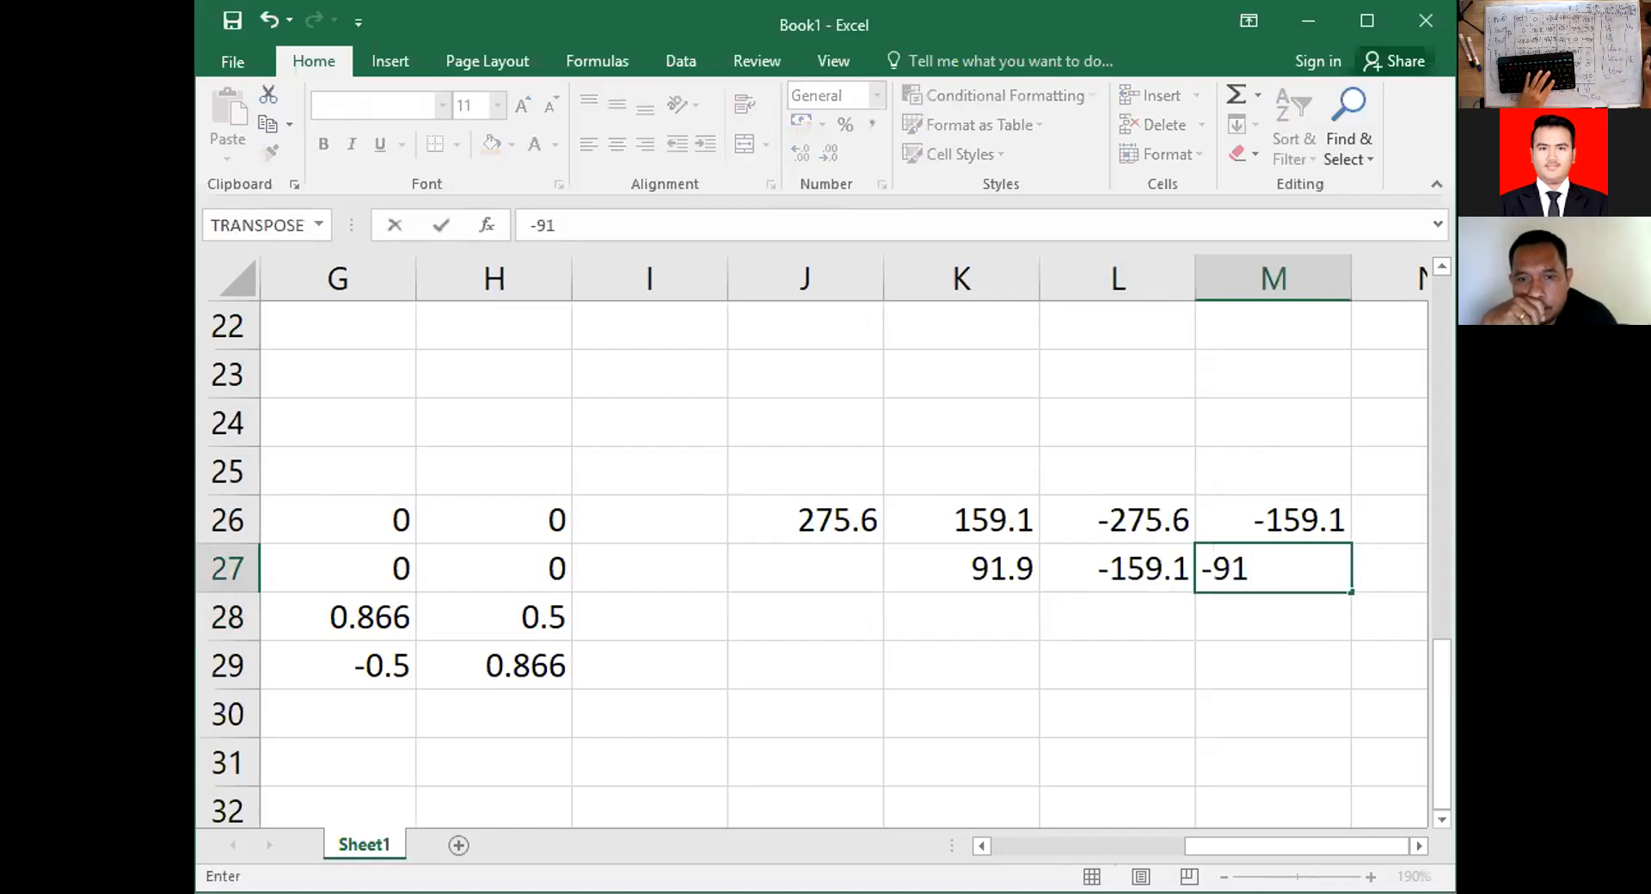
text(.9)
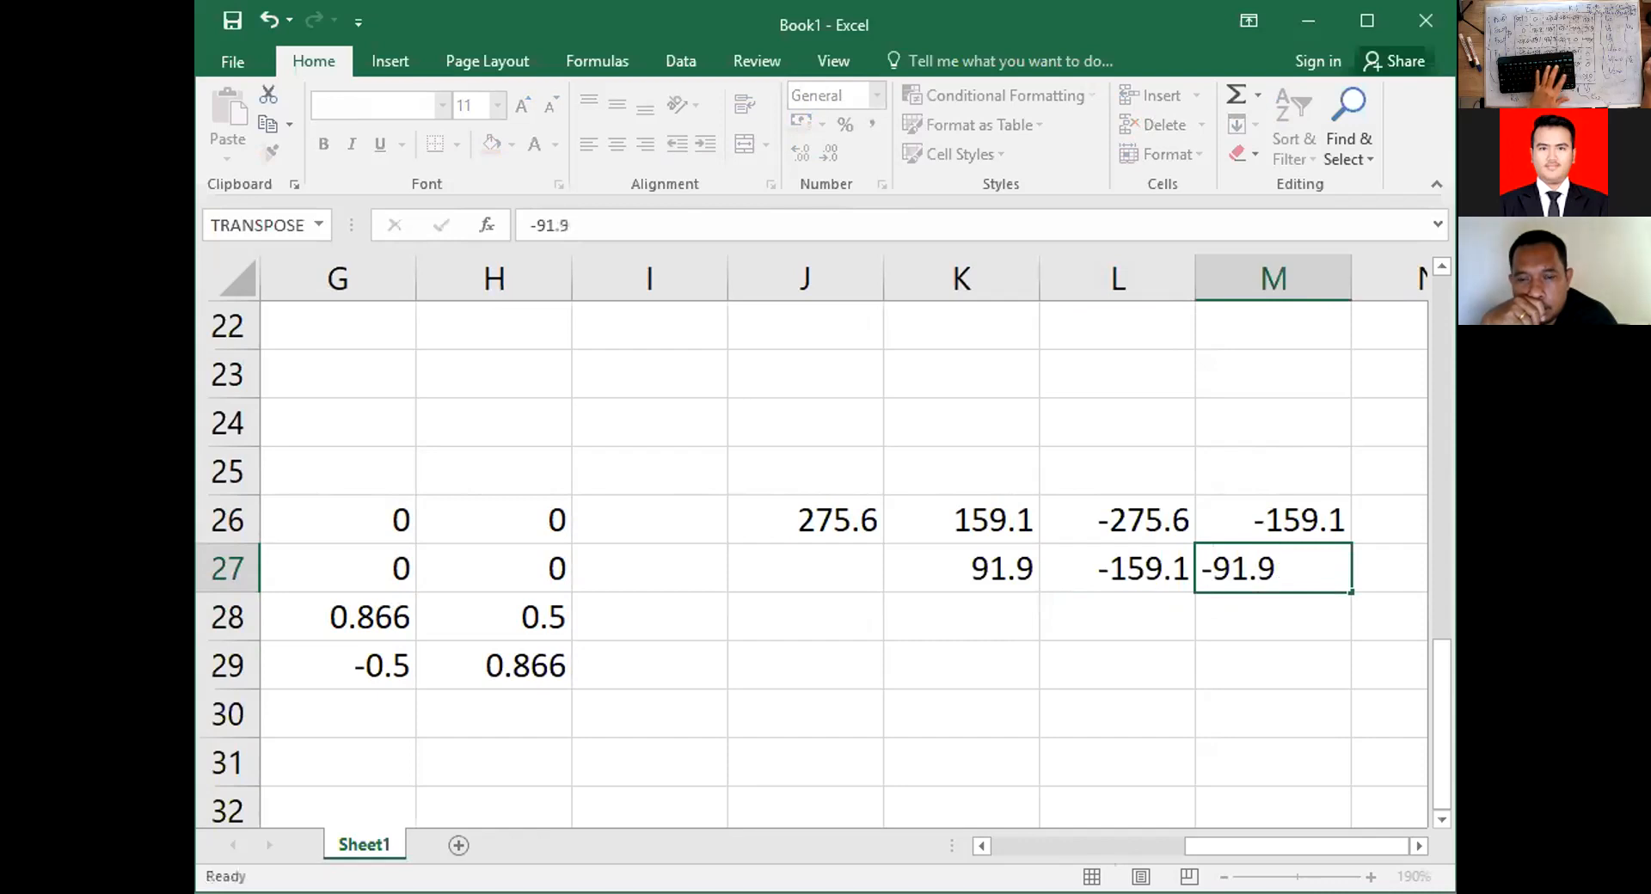
key(Return)
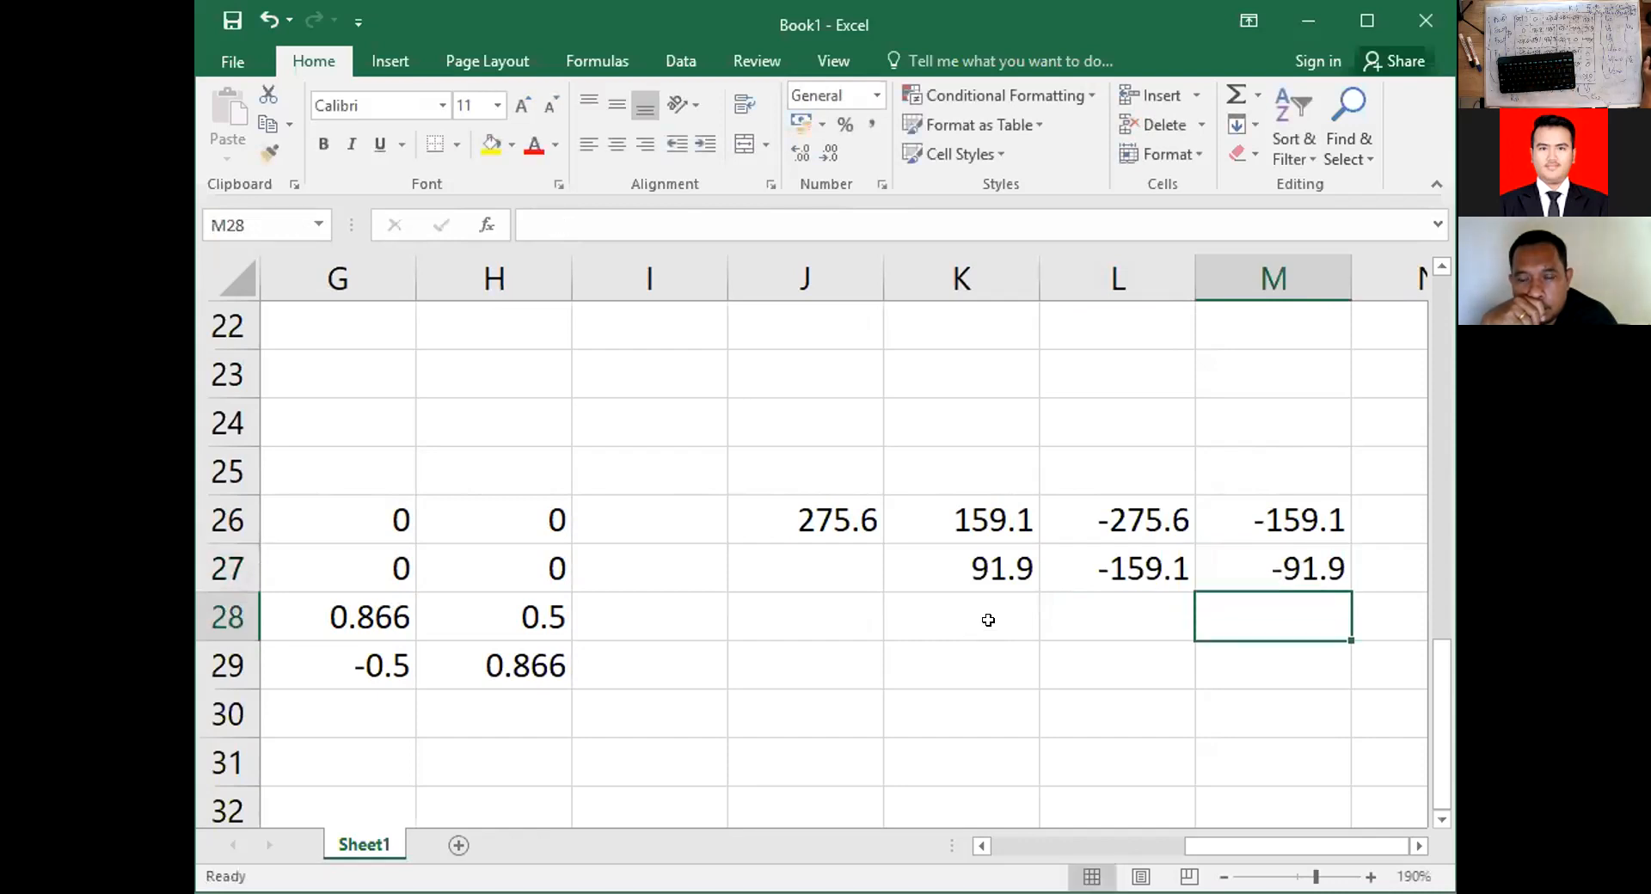
Fill the matrix's third row from the diagonal with 275.6 in L28 and 159.1 in M28.
click(1068, 618)
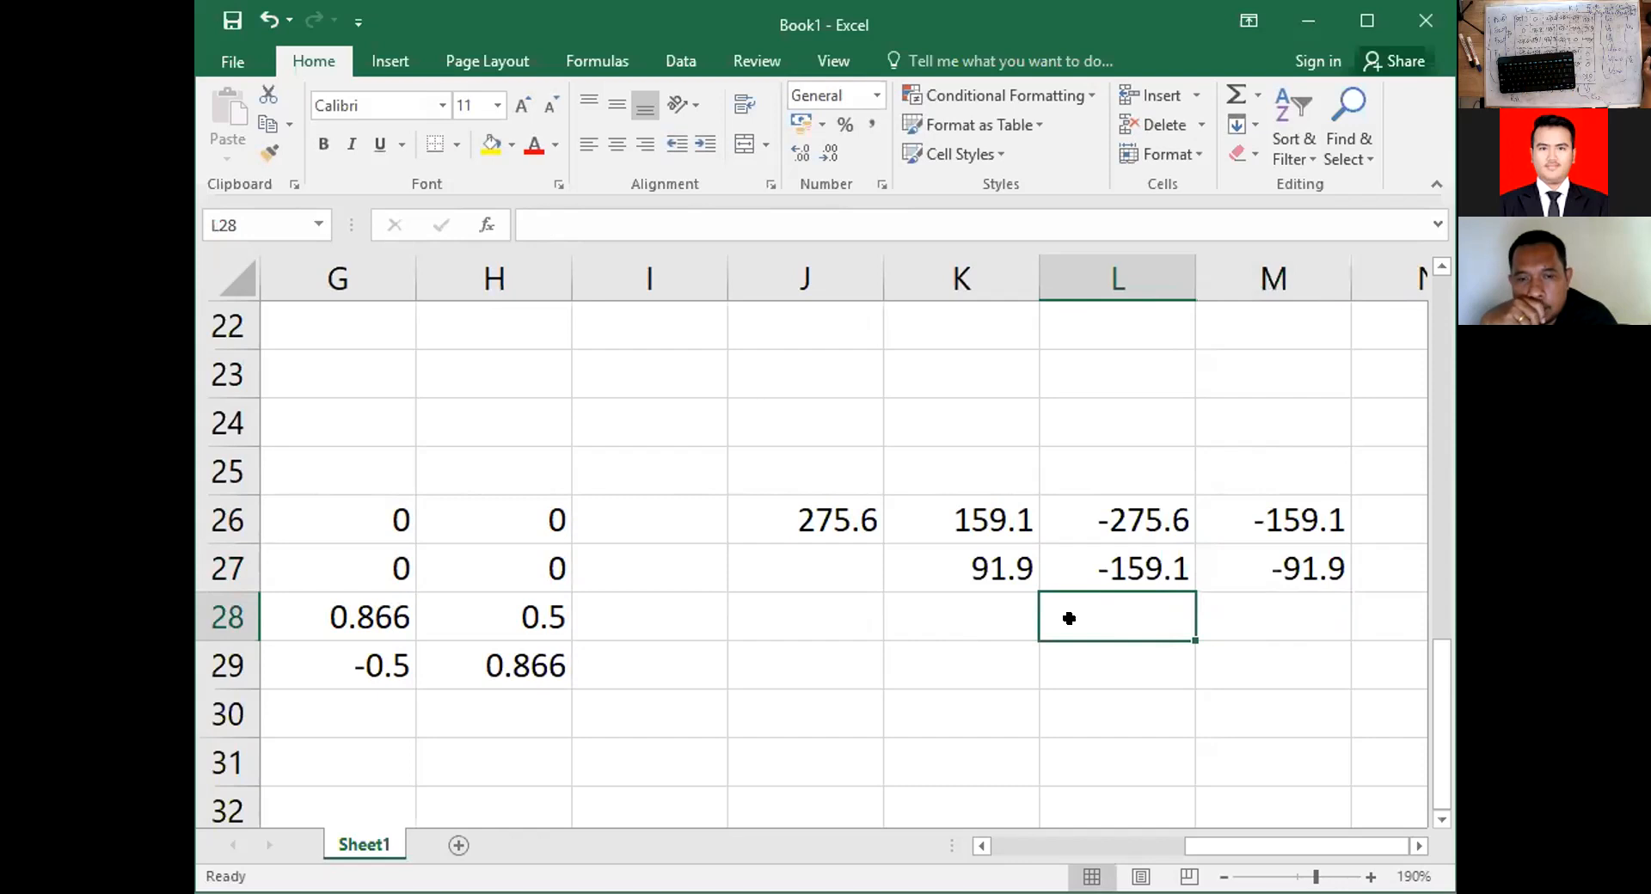
text(278)
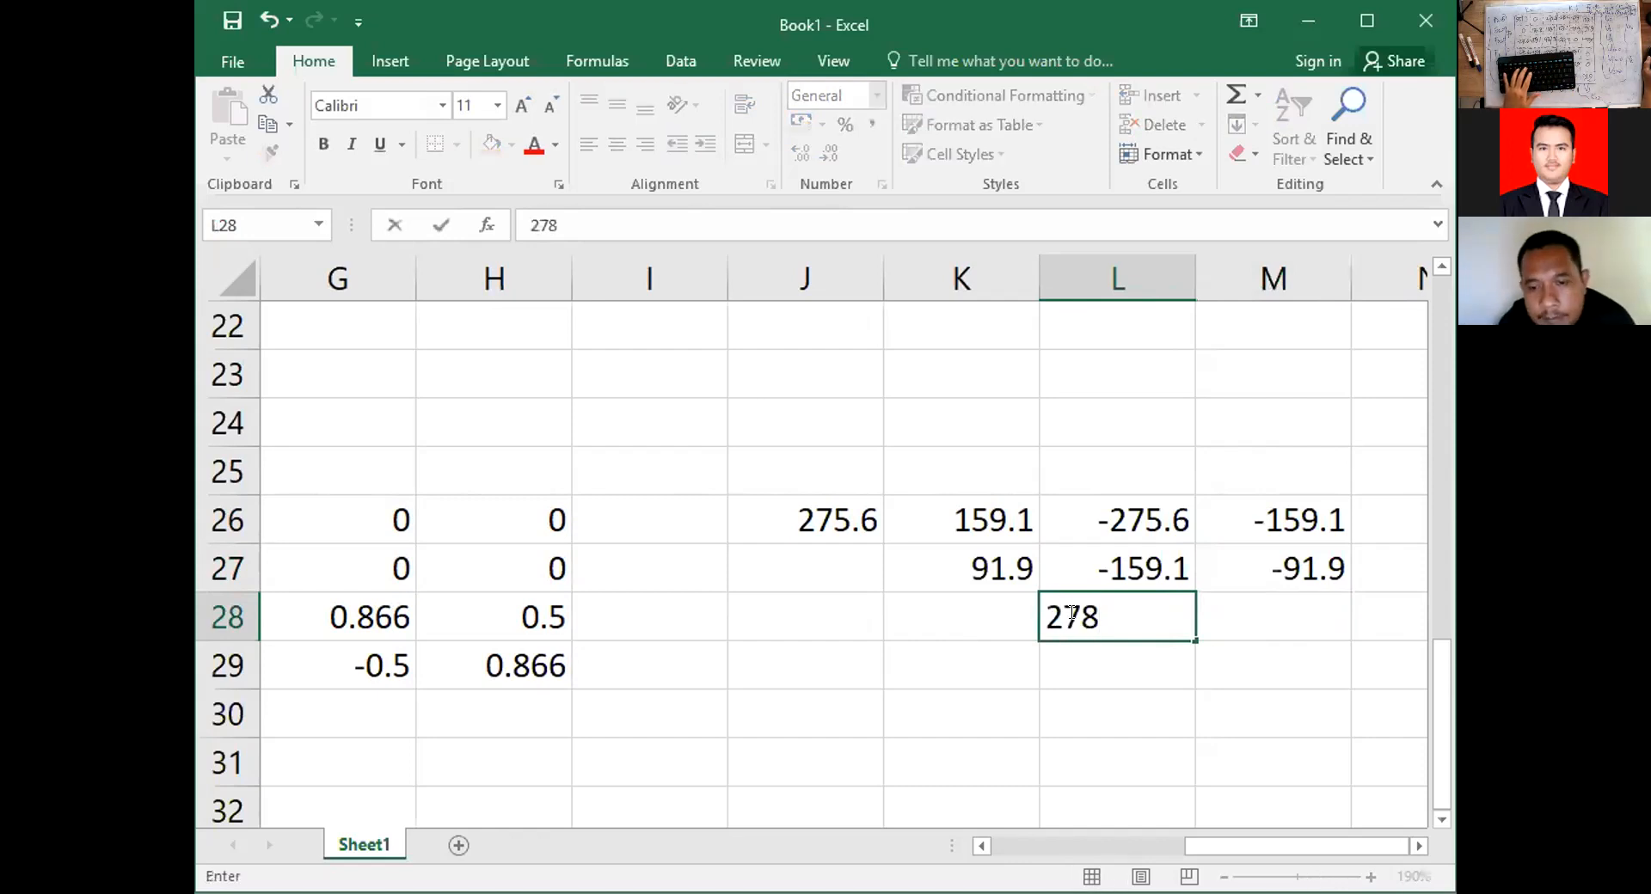
key(BackSpace)
text(5)
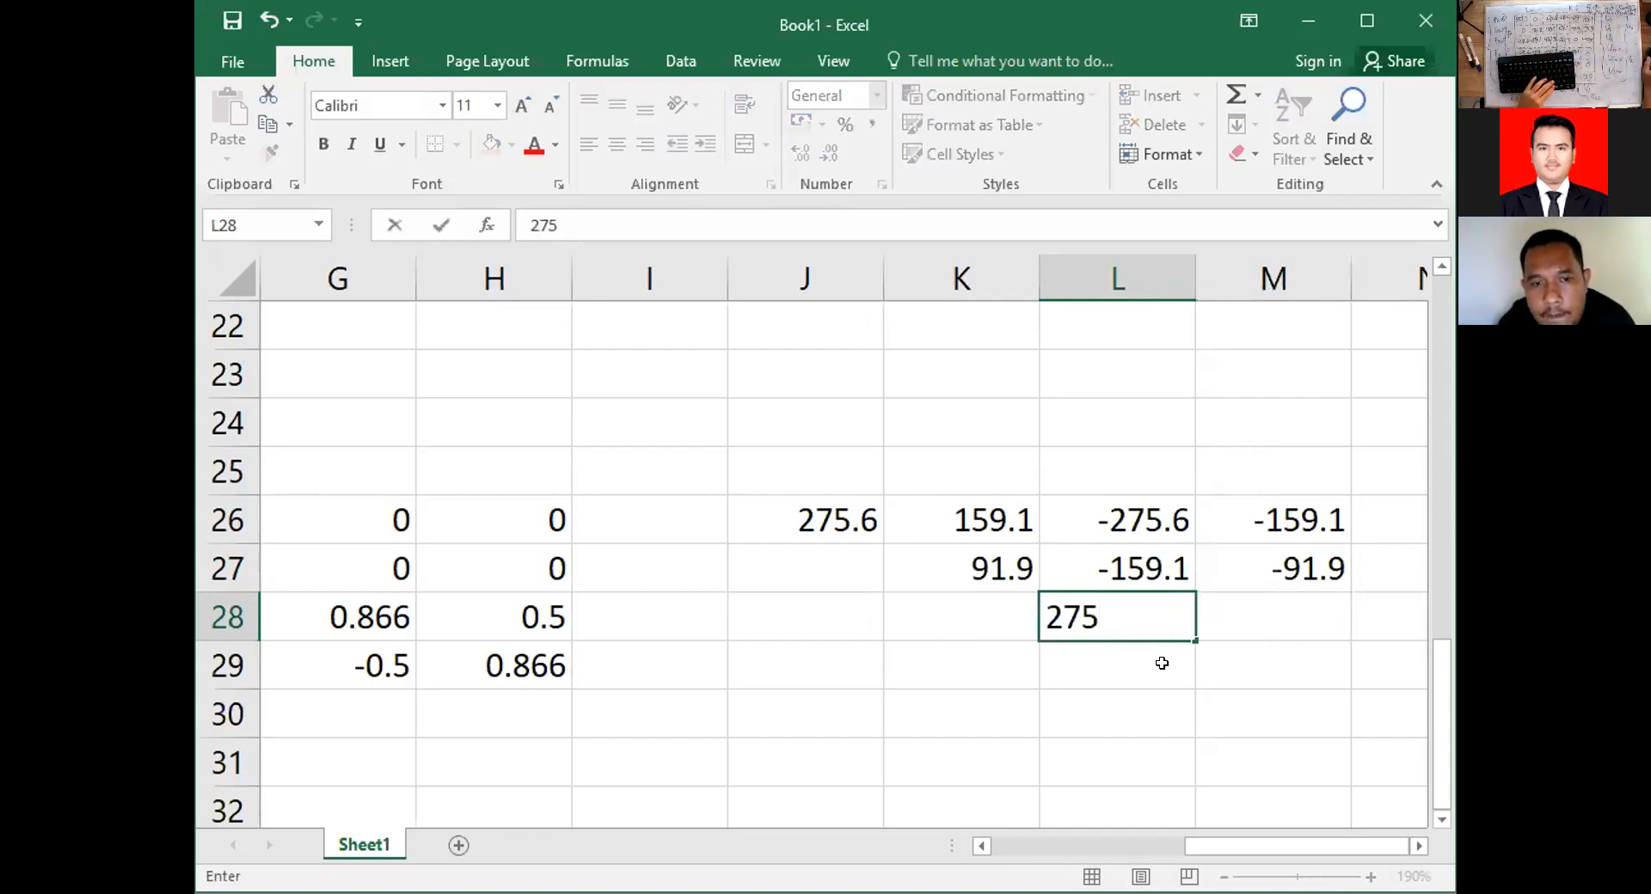
text(.6)
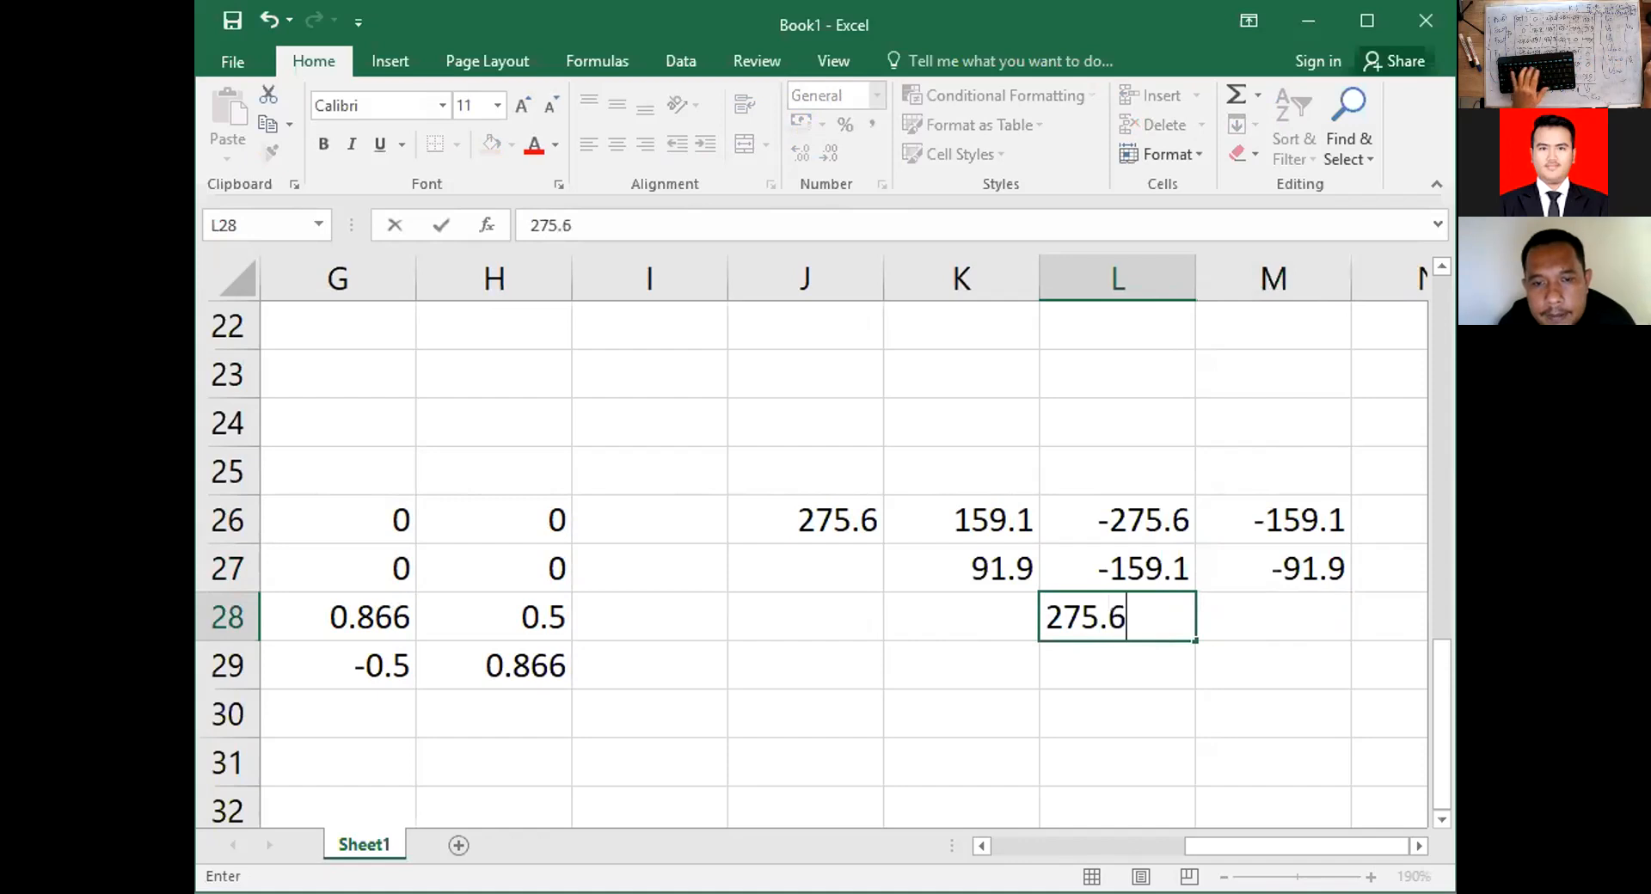
key(Return)
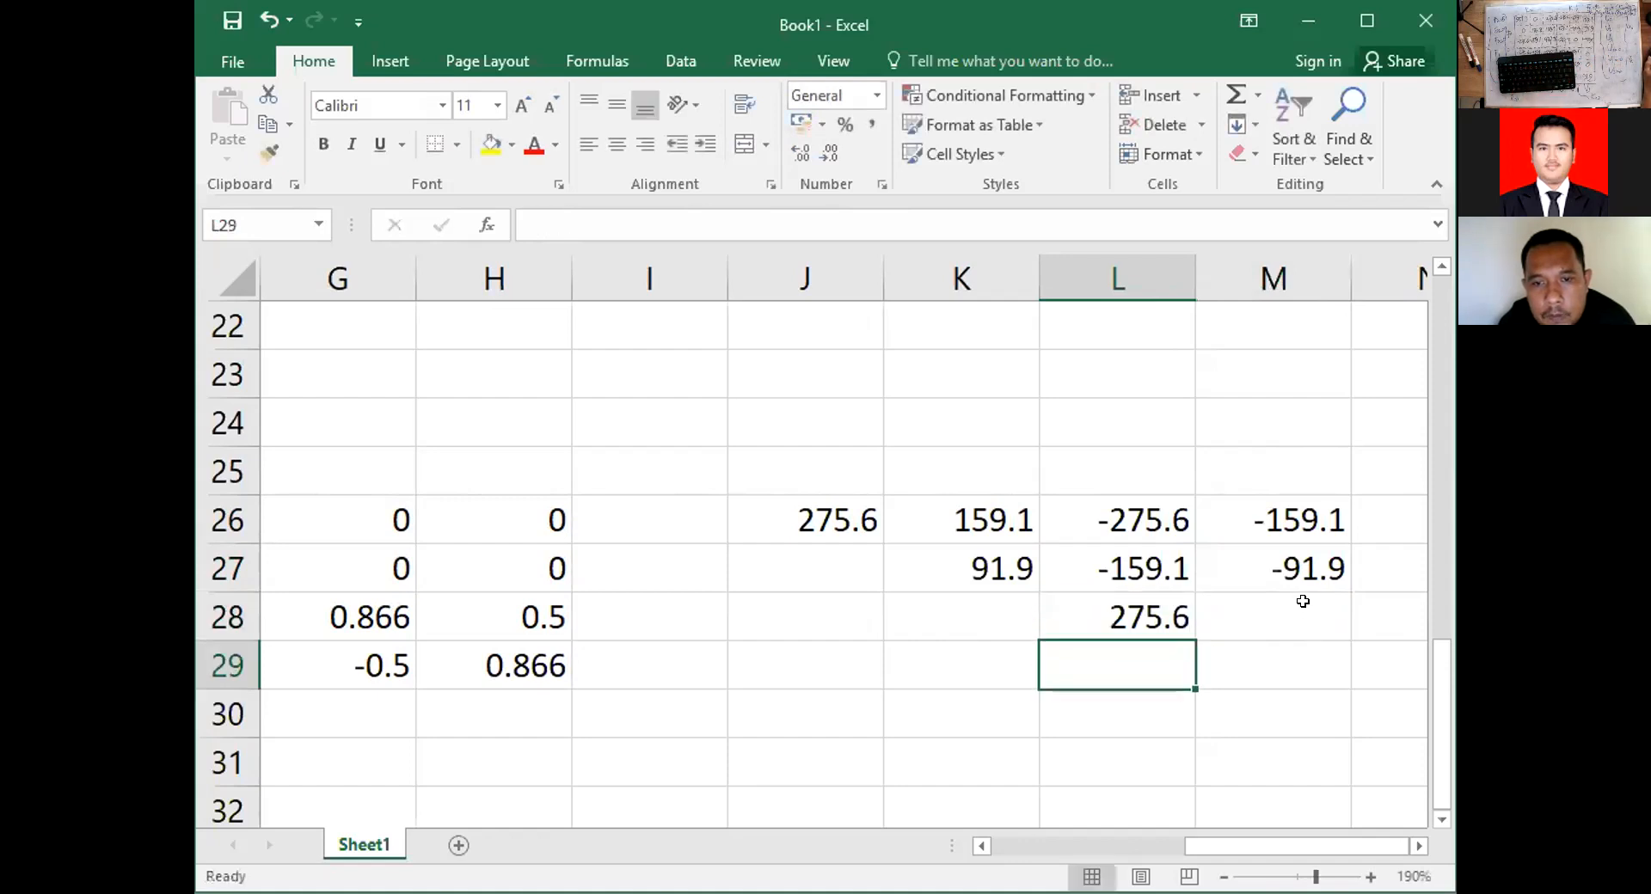
click(1302, 601)
text(15)
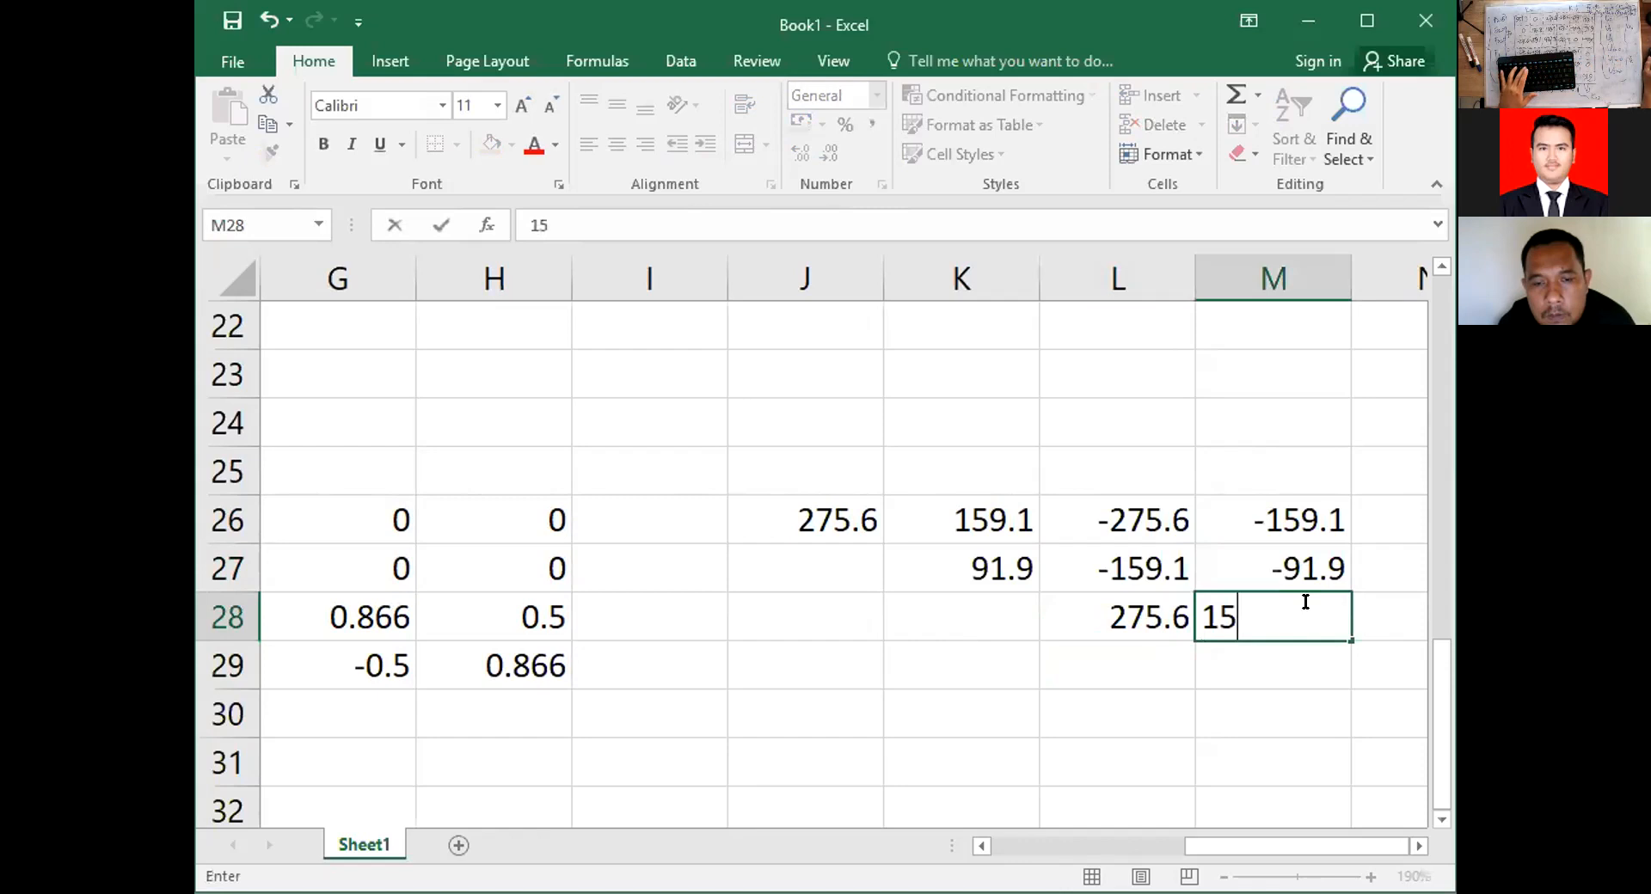
text(9.1)
key(Return)
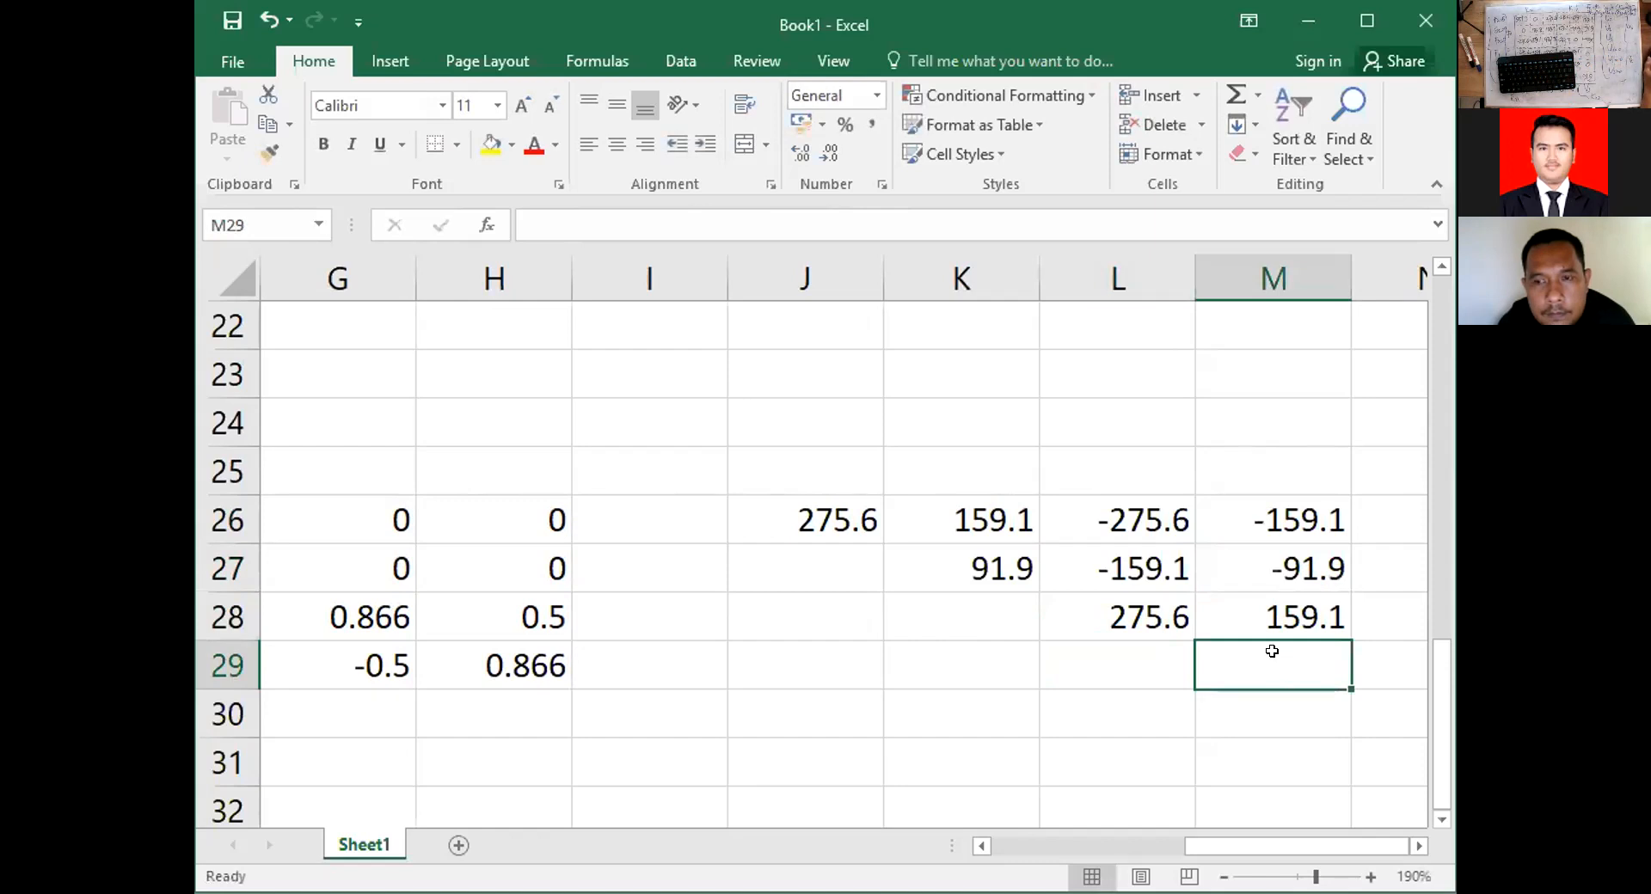
Enter 91.9 in M29 as the last diagonal value of the matrix.
text(91)
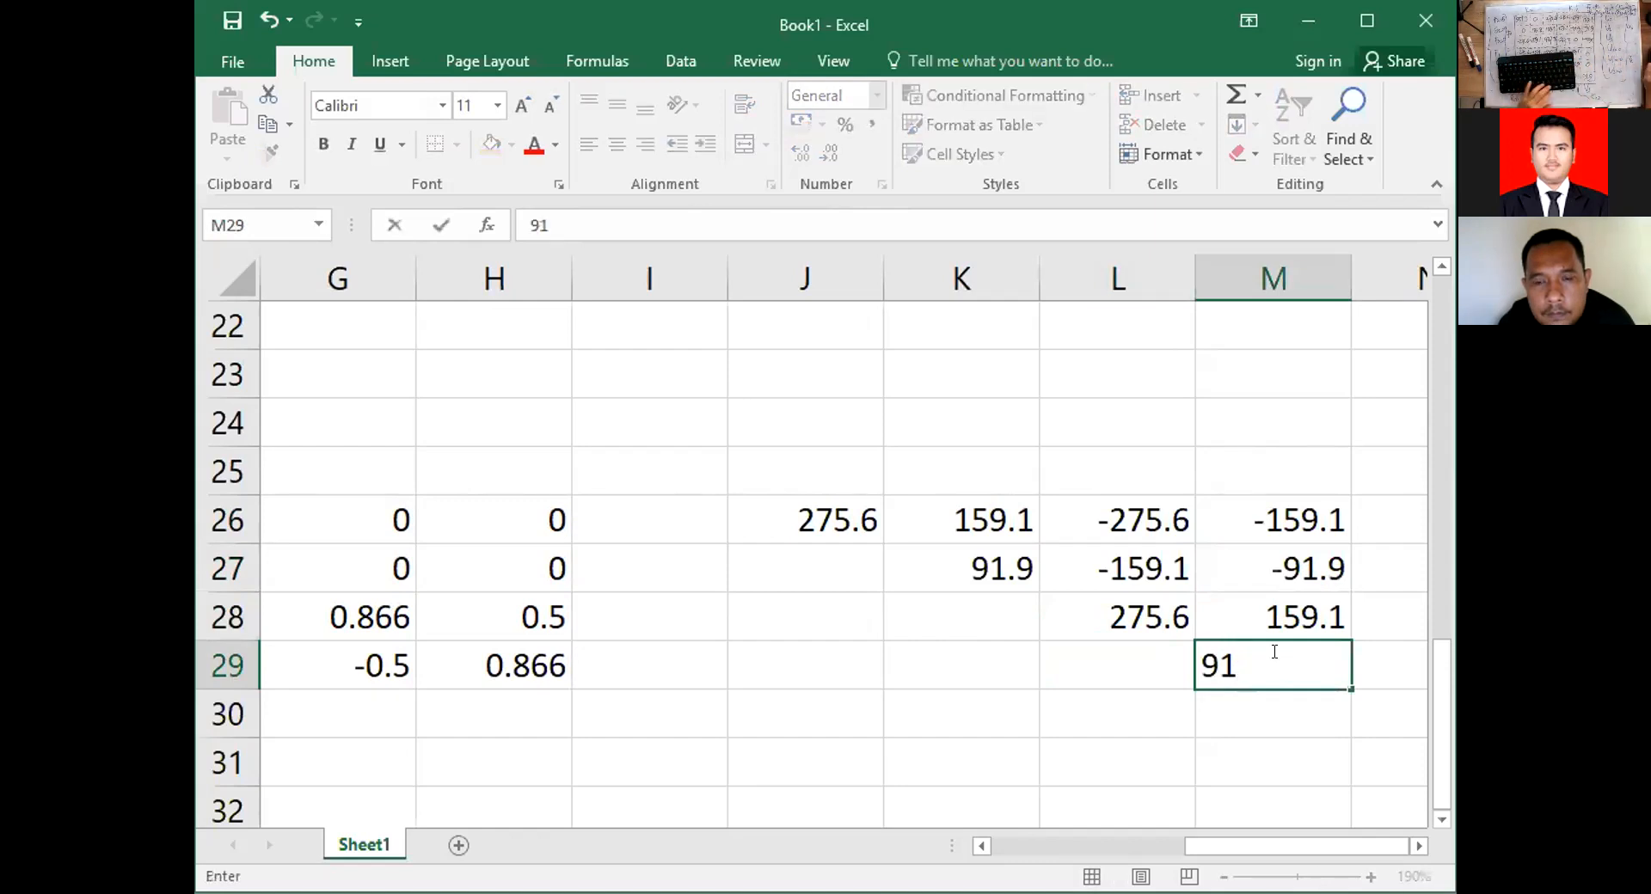
text(.9)
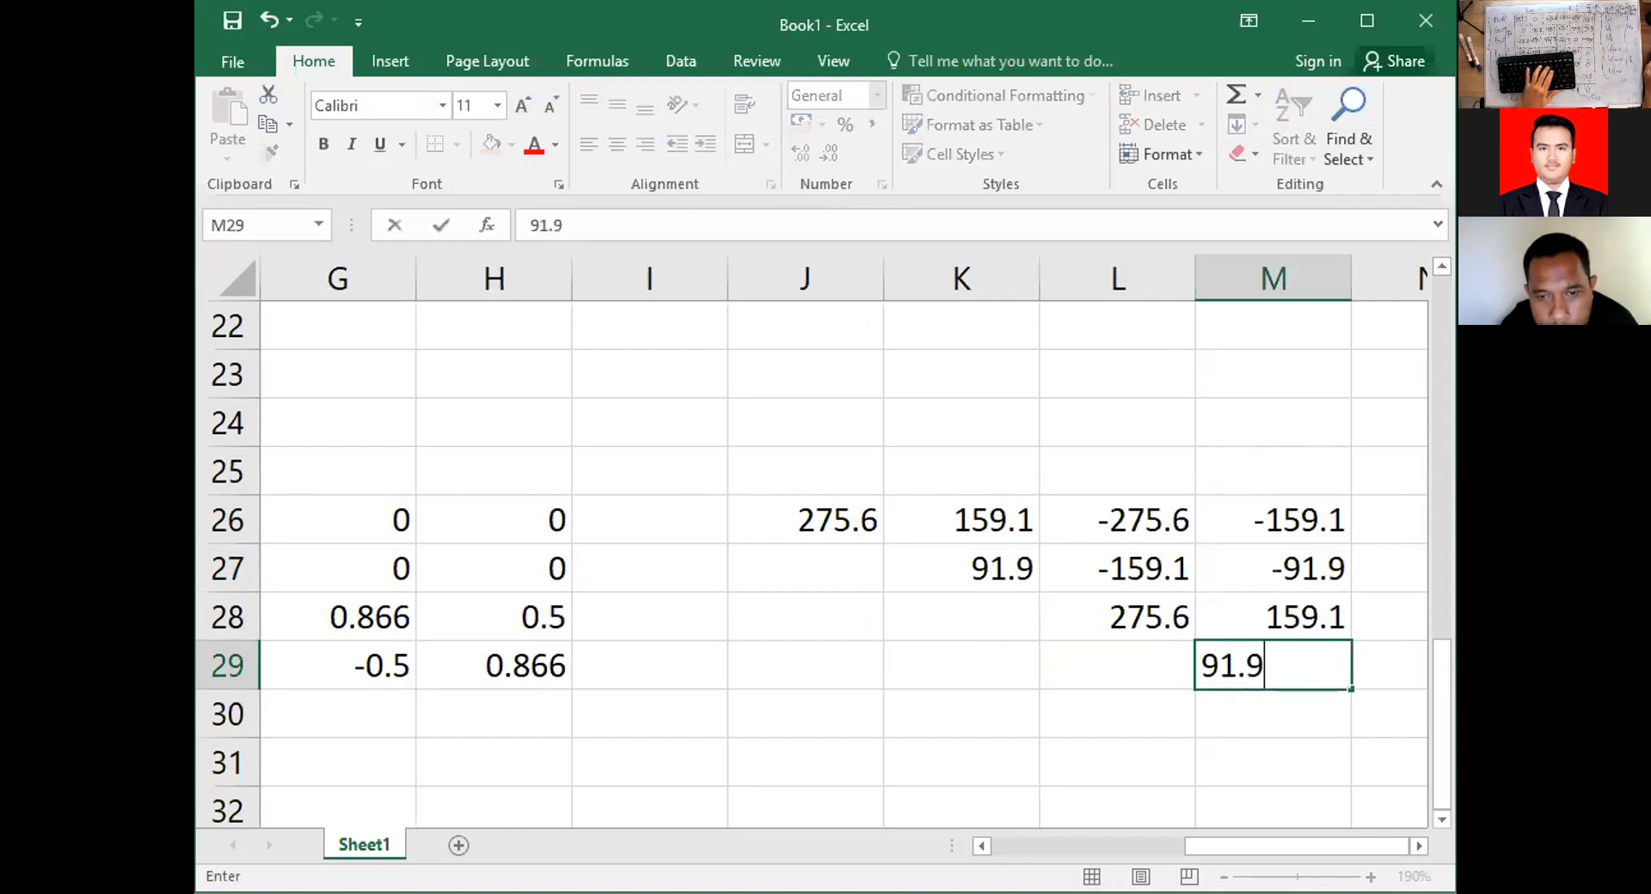
key(Return)
Mirror the first row into the matrix's first column with =K26 in J27, =L26 in J28 and =M26 in J29.
click(802, 561)
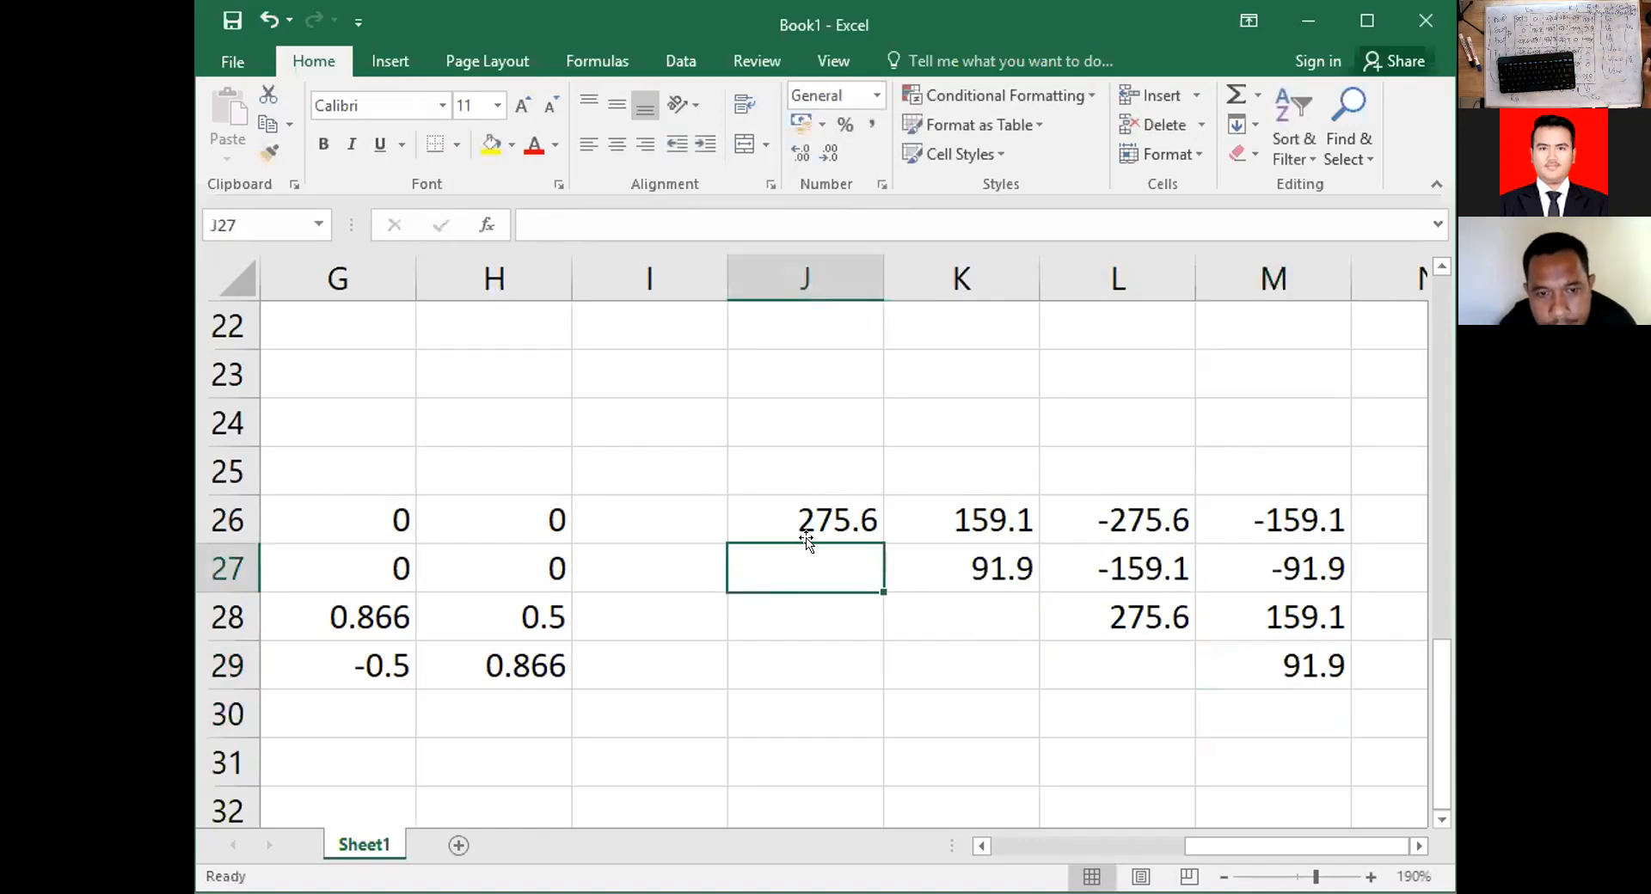
scroll(802, 559, down, 1)
text(=)
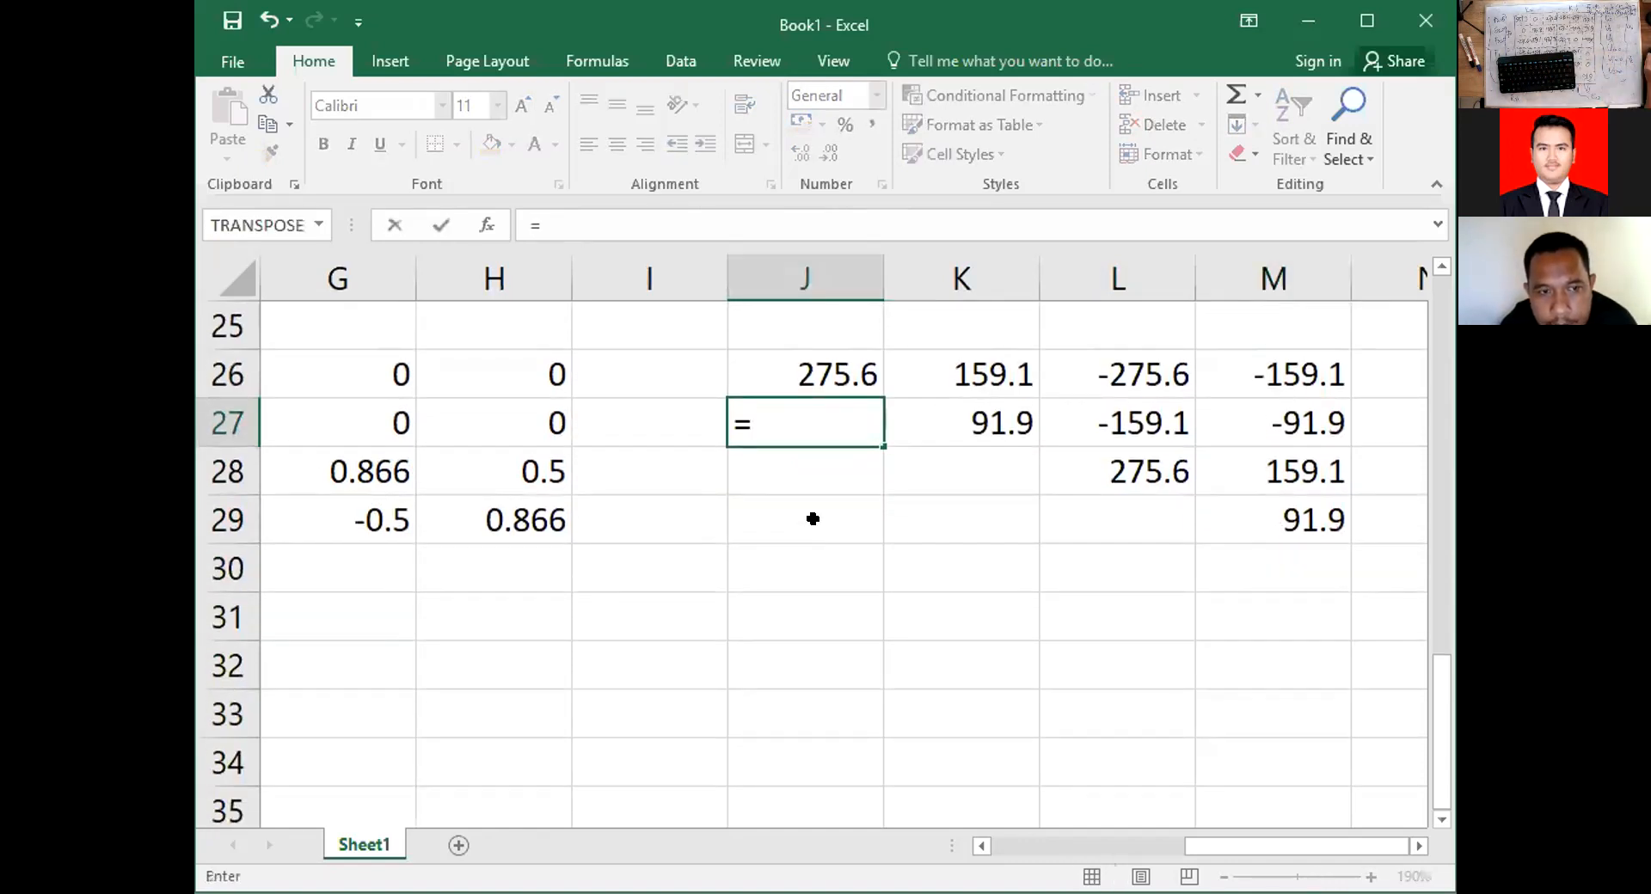
click(980, 361)
key(Return)
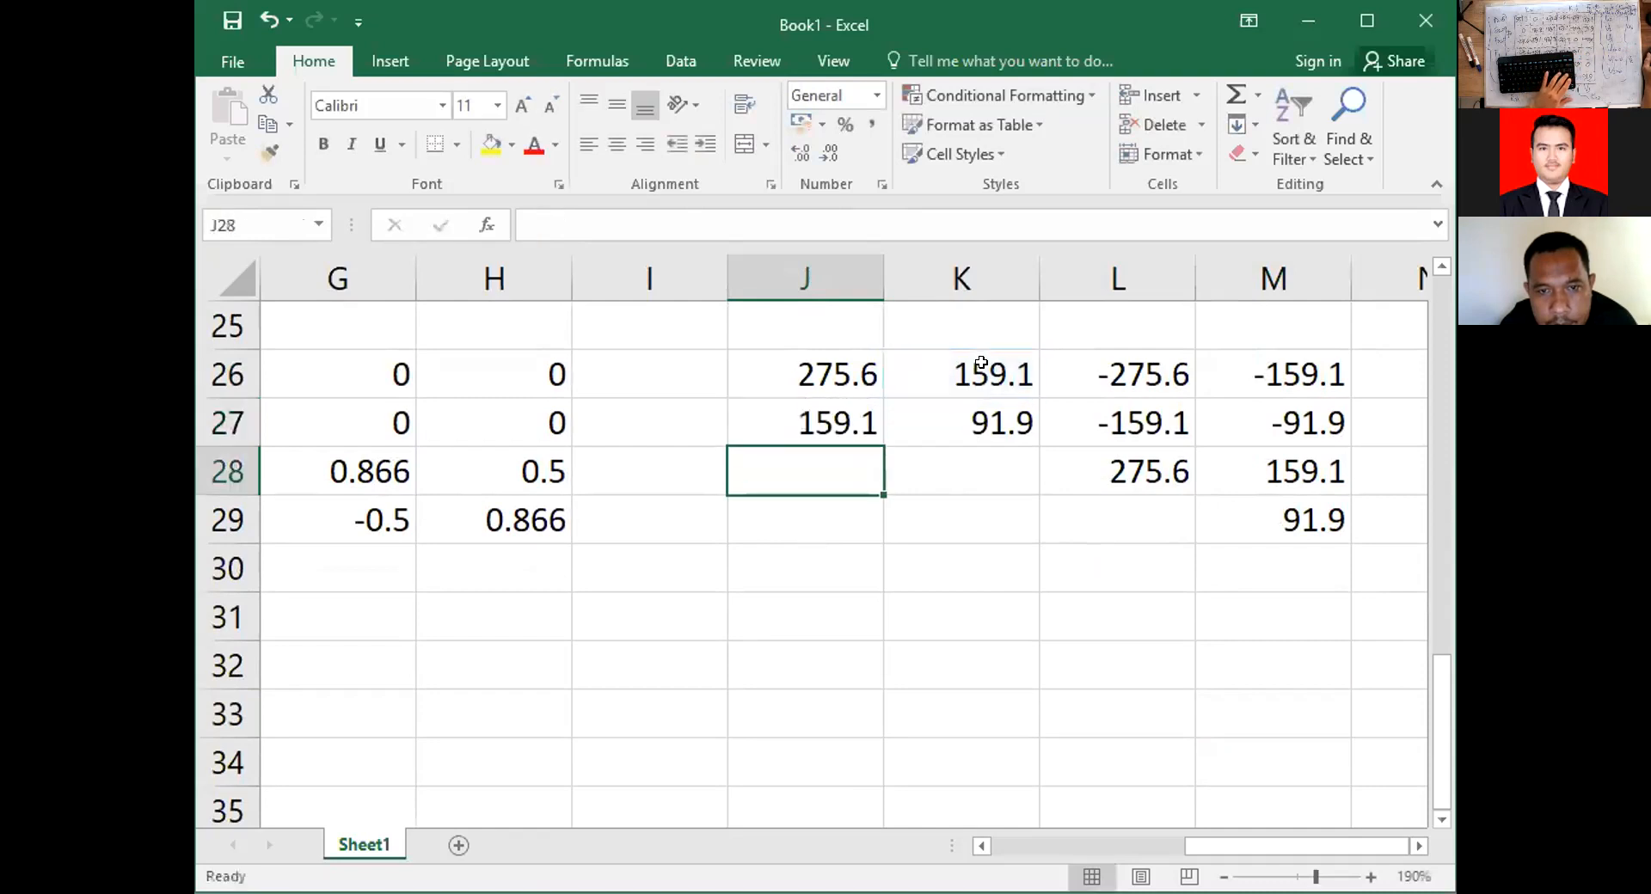
text(=)
click(1111, 375)
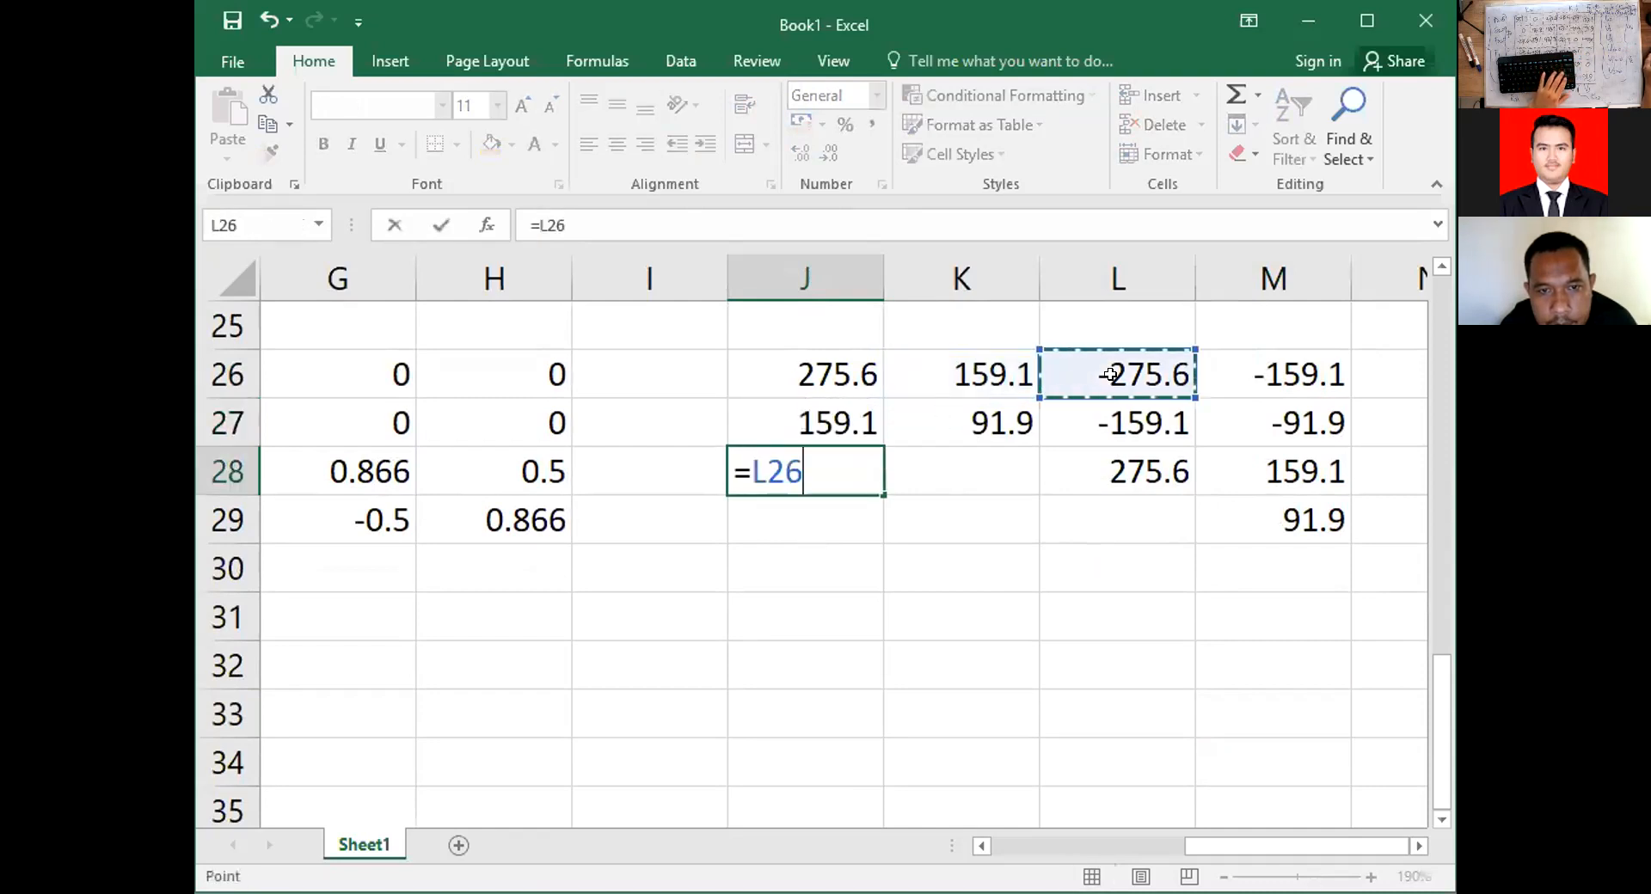
key(Return)
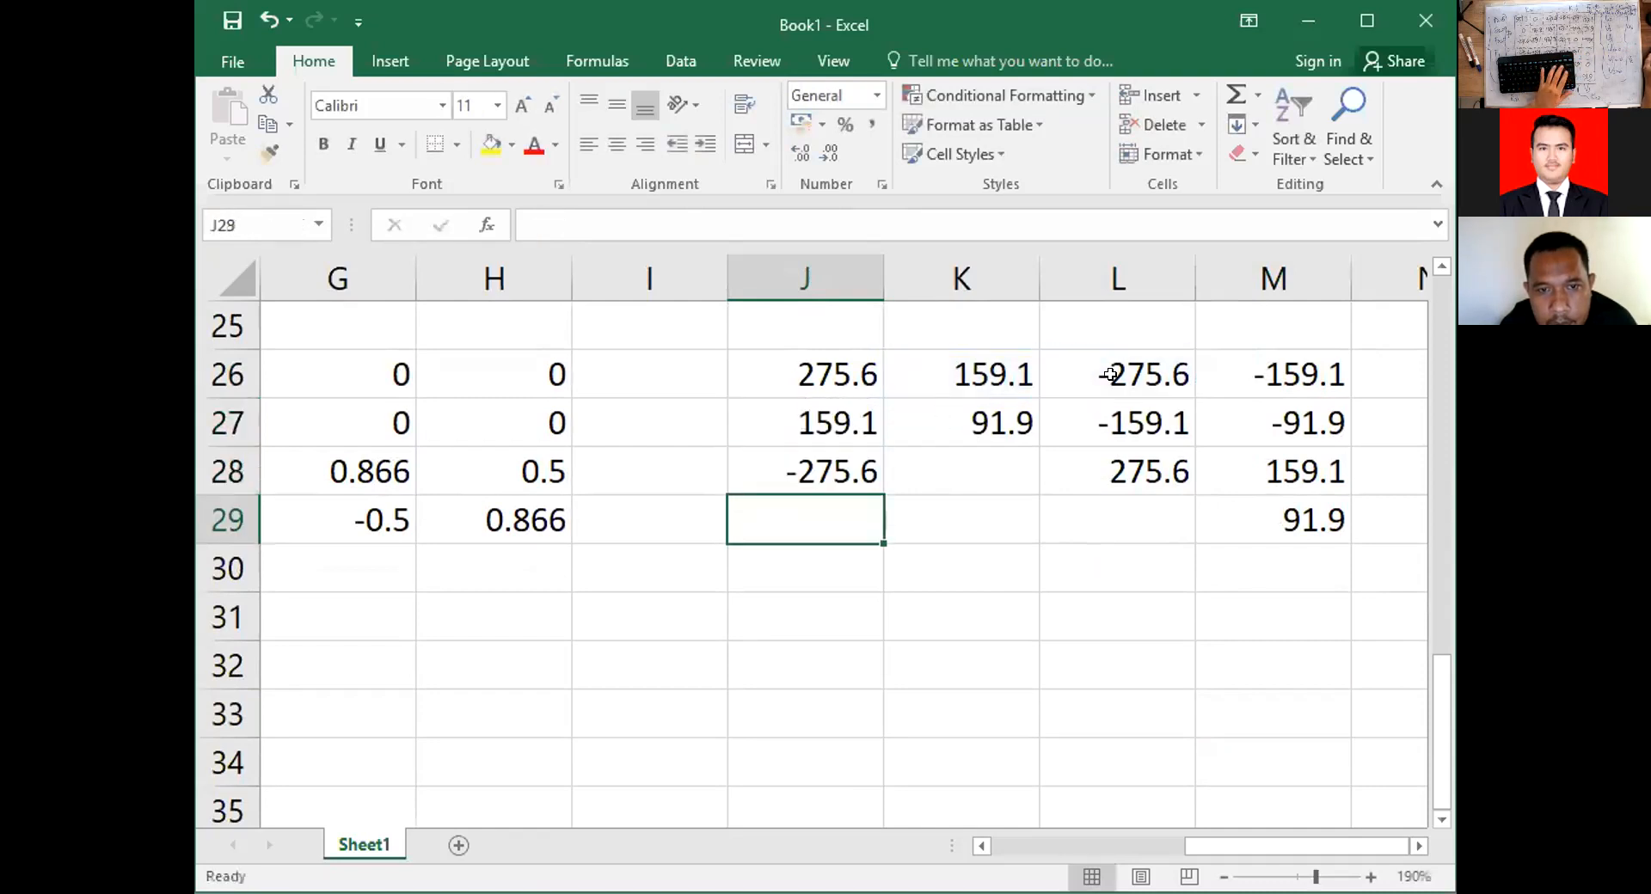
text(=)
click(1308, 366)
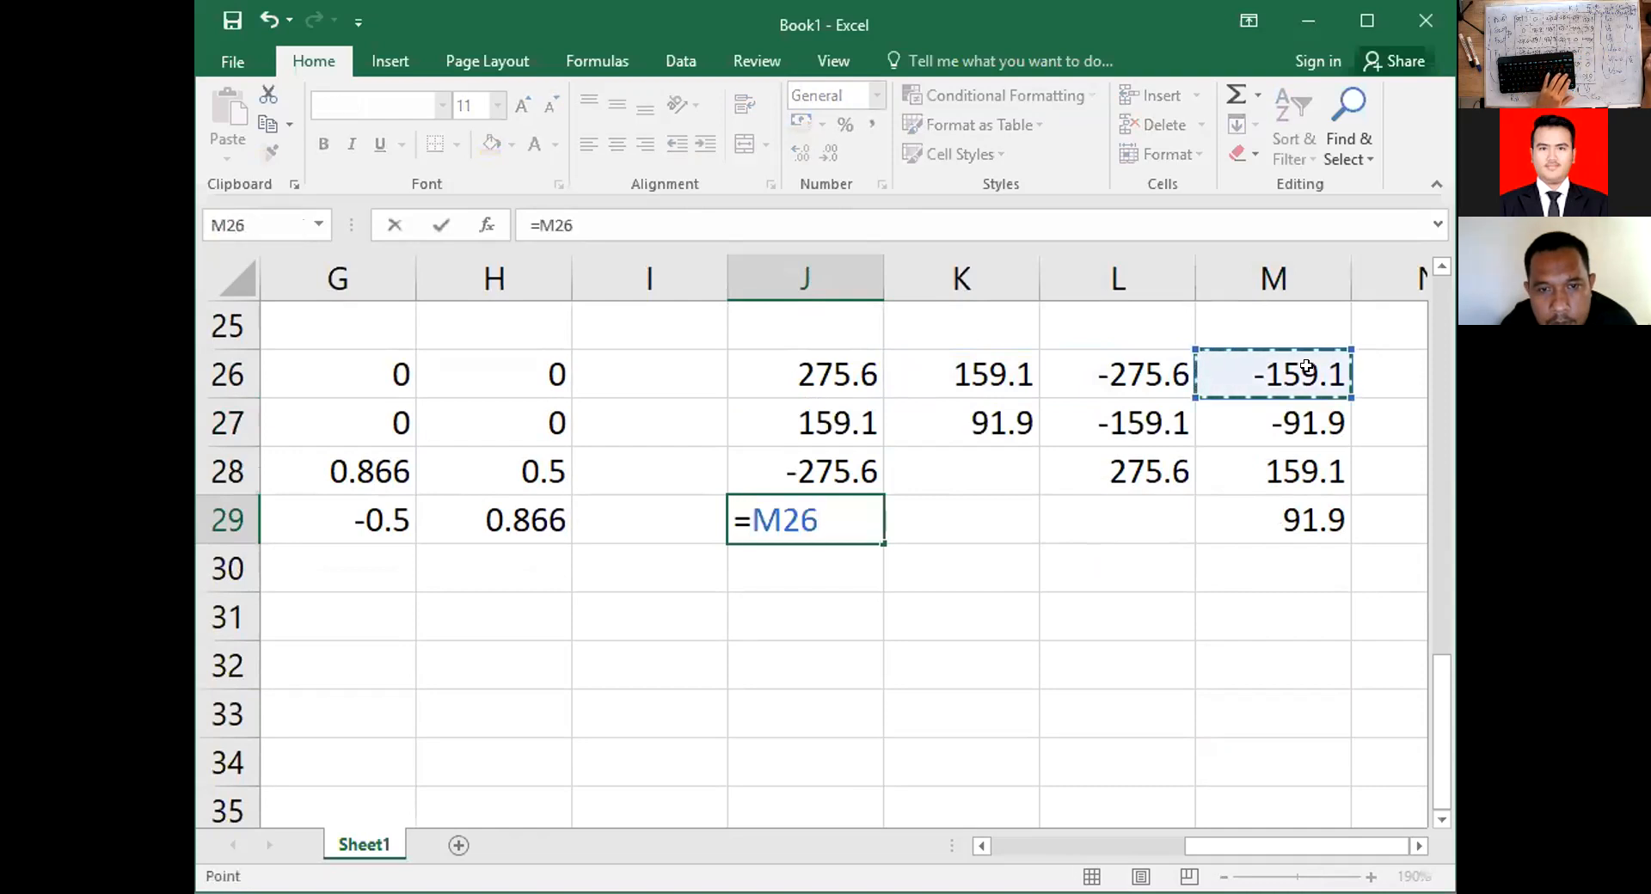
key(Return)
Mirror the second row into the matrix's second column with =L27 in K28 and =M27 in K29.
click(999, 457)
text(=)
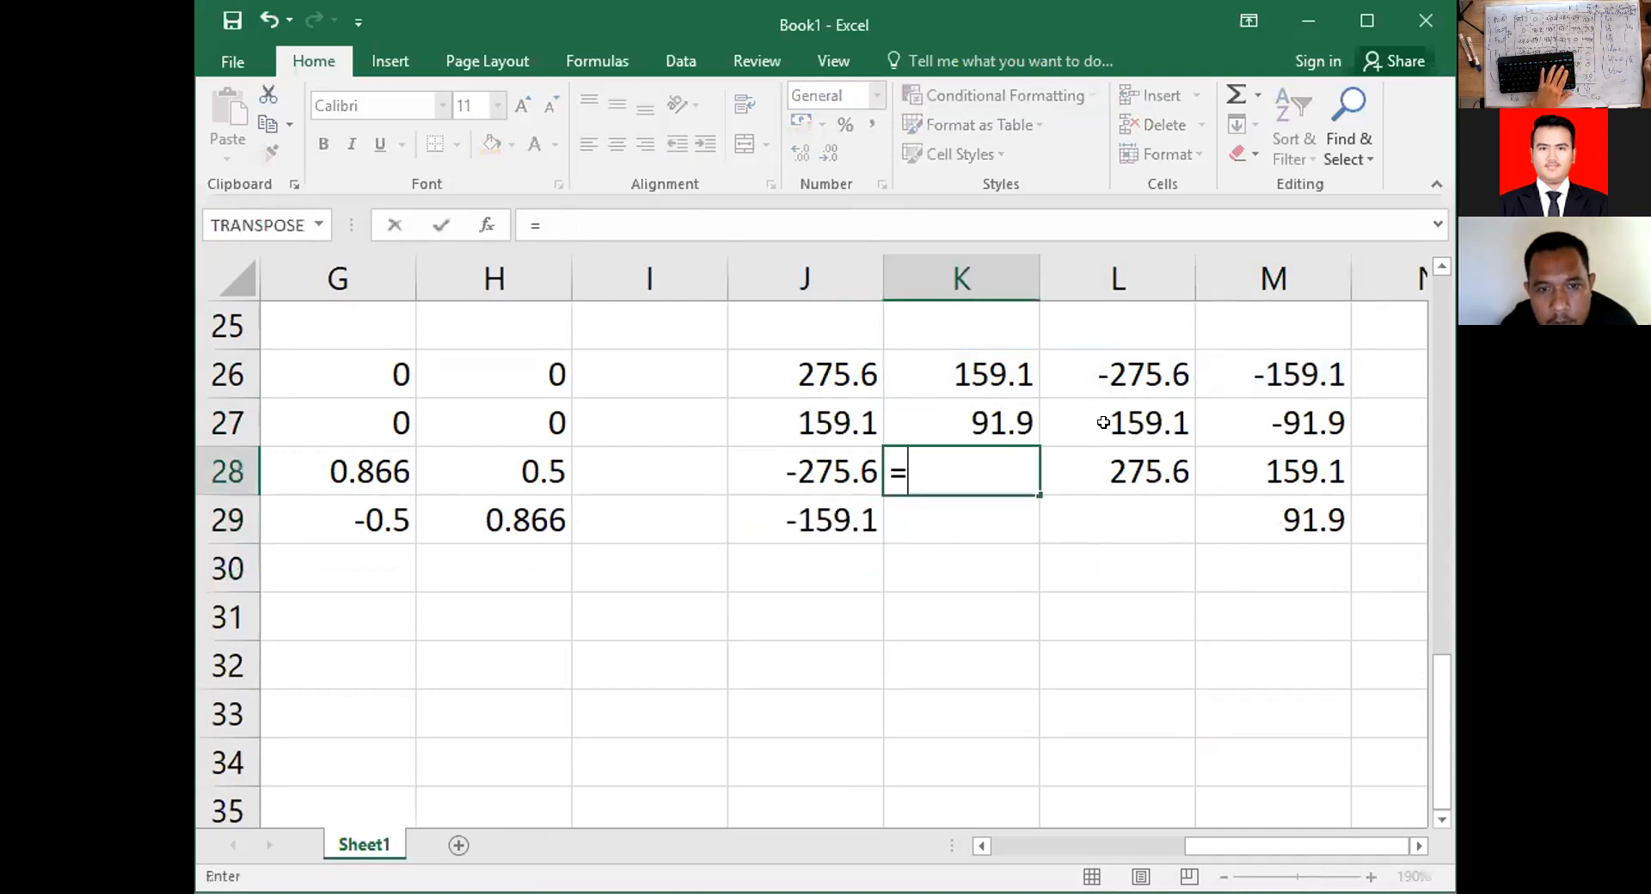
click(1104, 422)
key(Return)
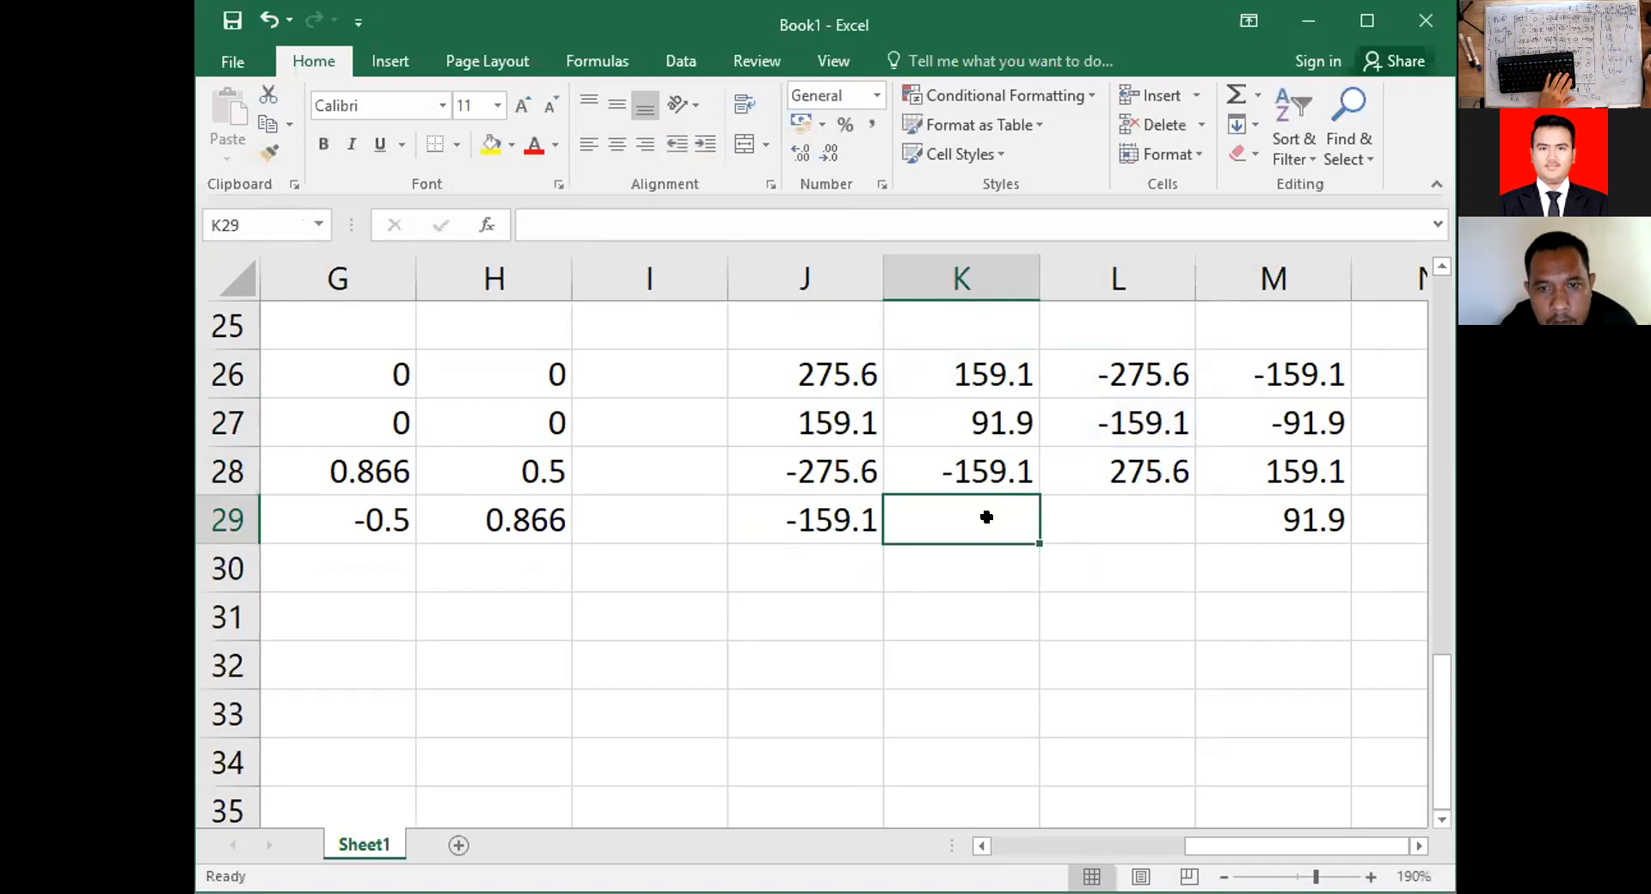
text(=)
click(1265, 418)
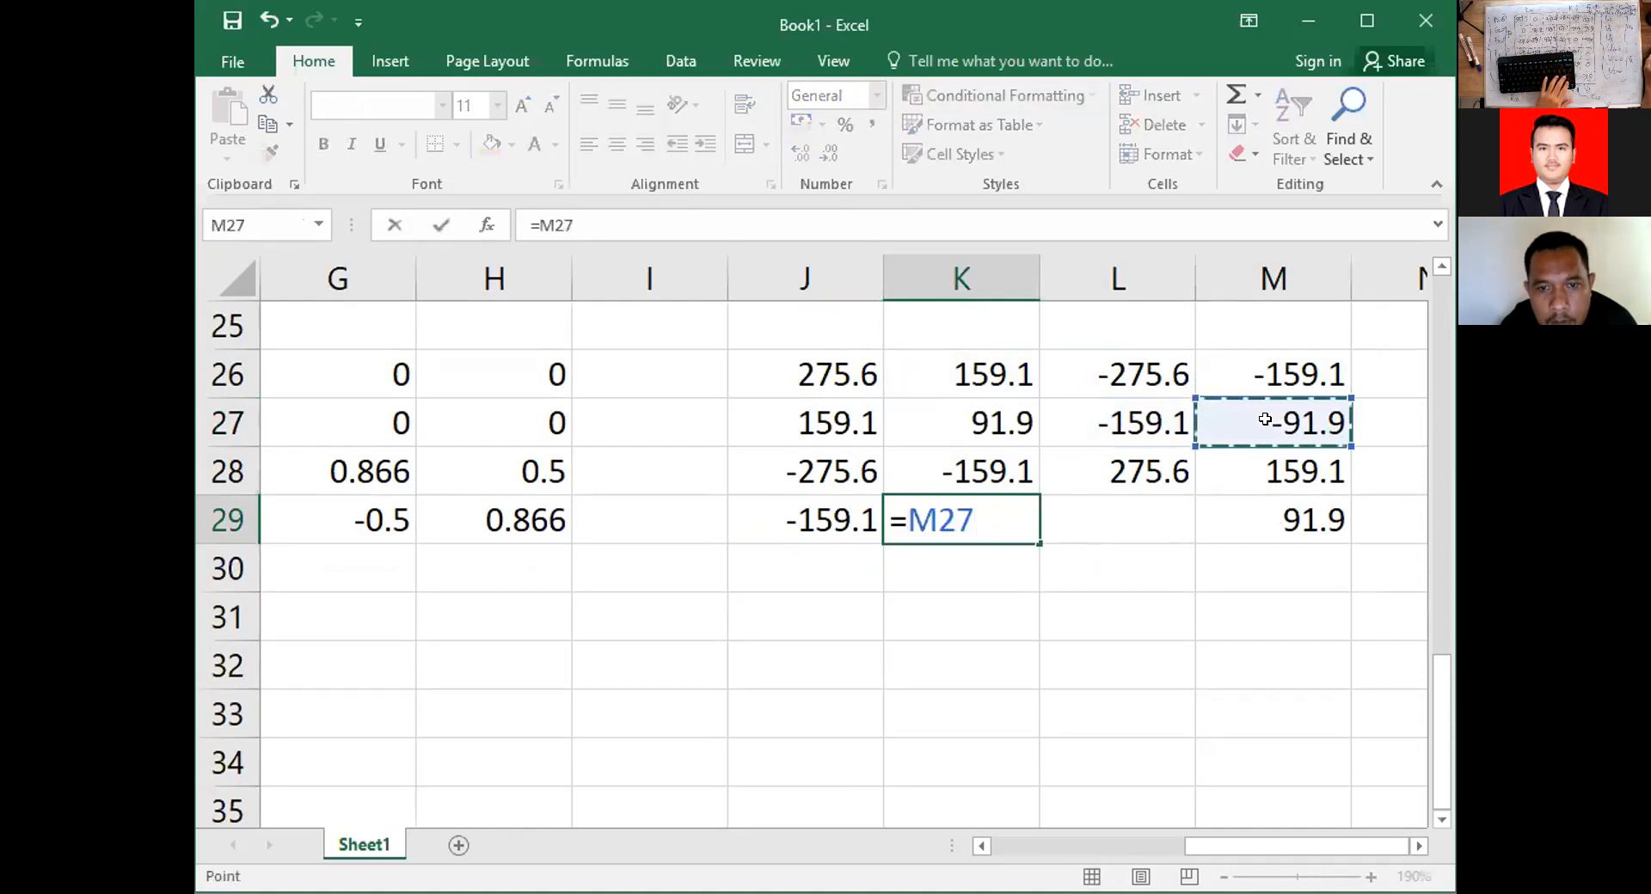
key(Return)
Link L29 to M28 with =M28 to complete the symmetric stiffness matrix.
click(1120, 499)
text(=)
click(1285, 465)
key(Return)
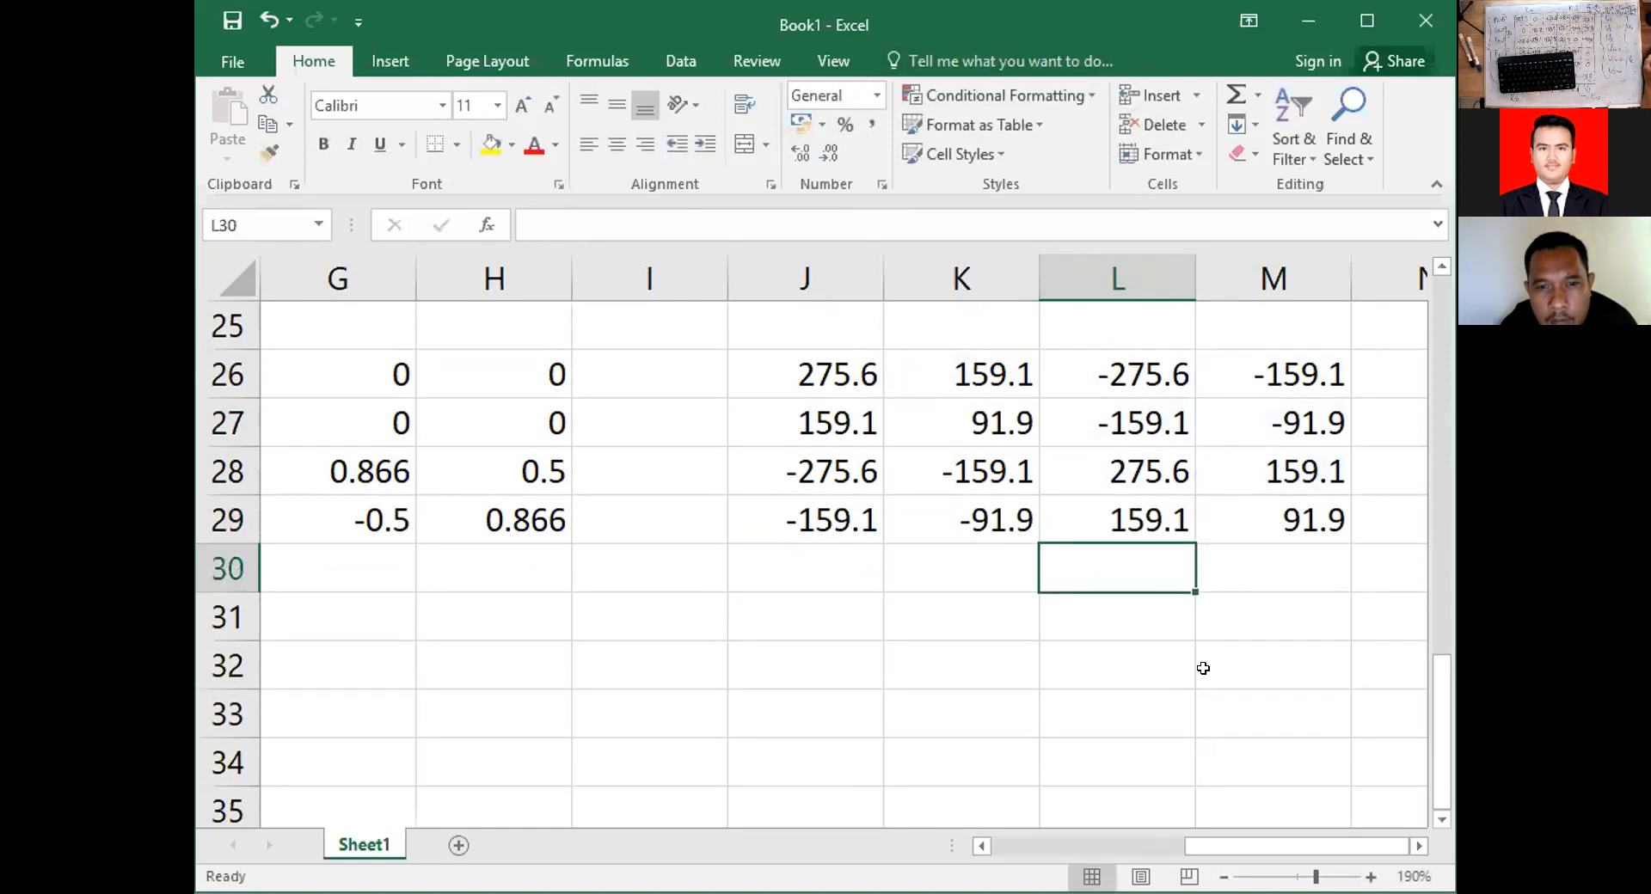
Start a column vector beside the stiffness matrix with 0 in O26 and 0 in O27.
click(1417, 845)
click(1417, 846)
click(1416, 846)
click(1065, 372)
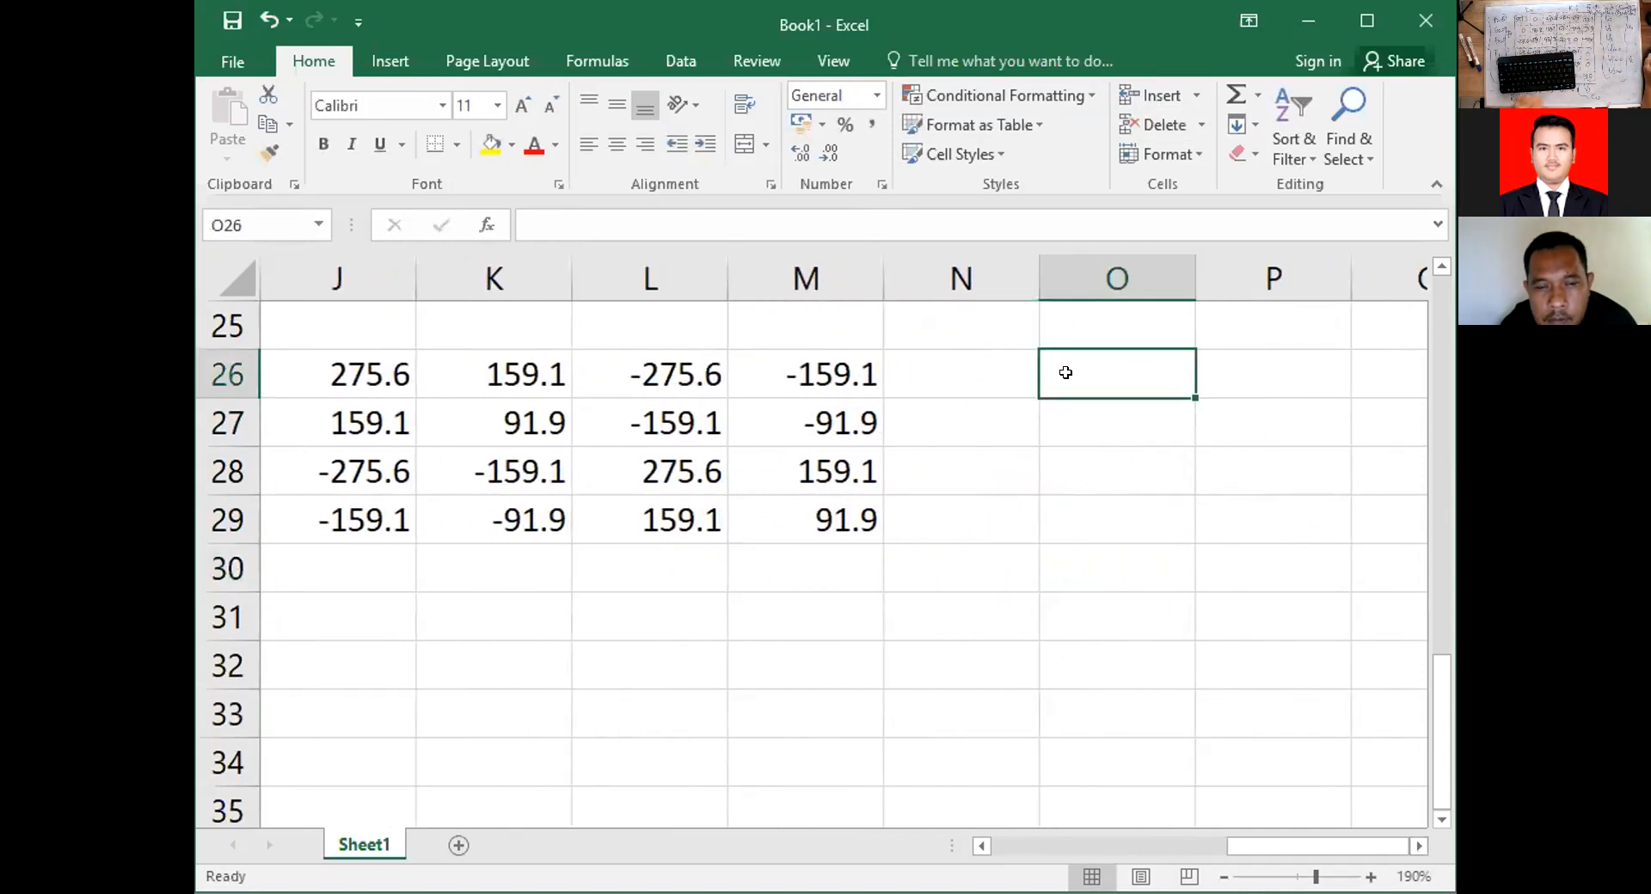
text(0)
click(1080, 423)
text(0)
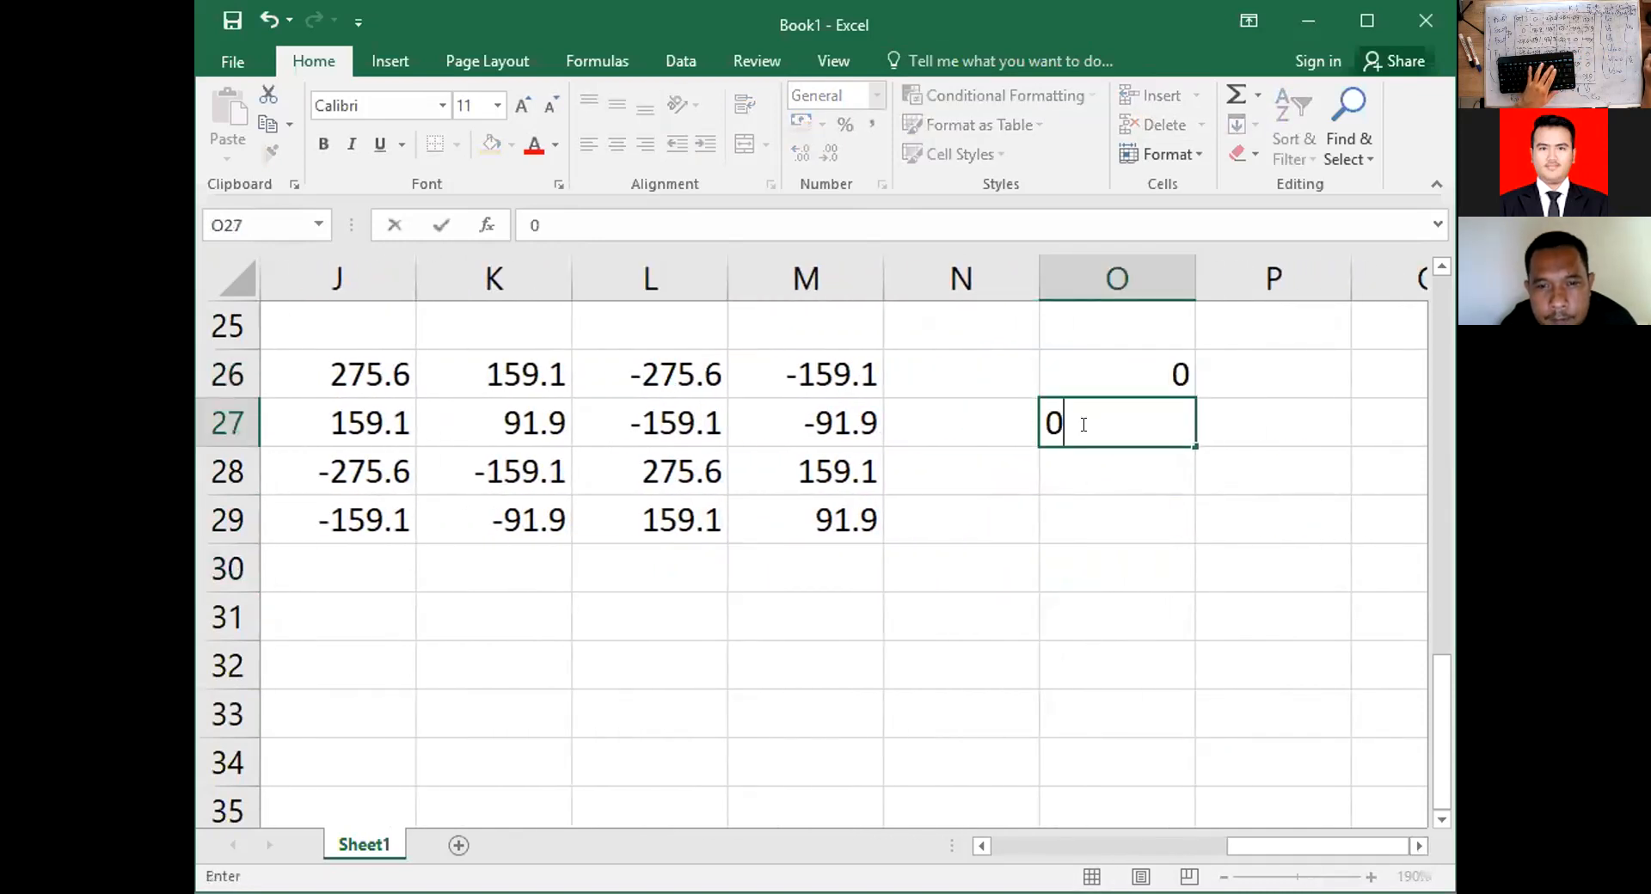
click(1083, 472)
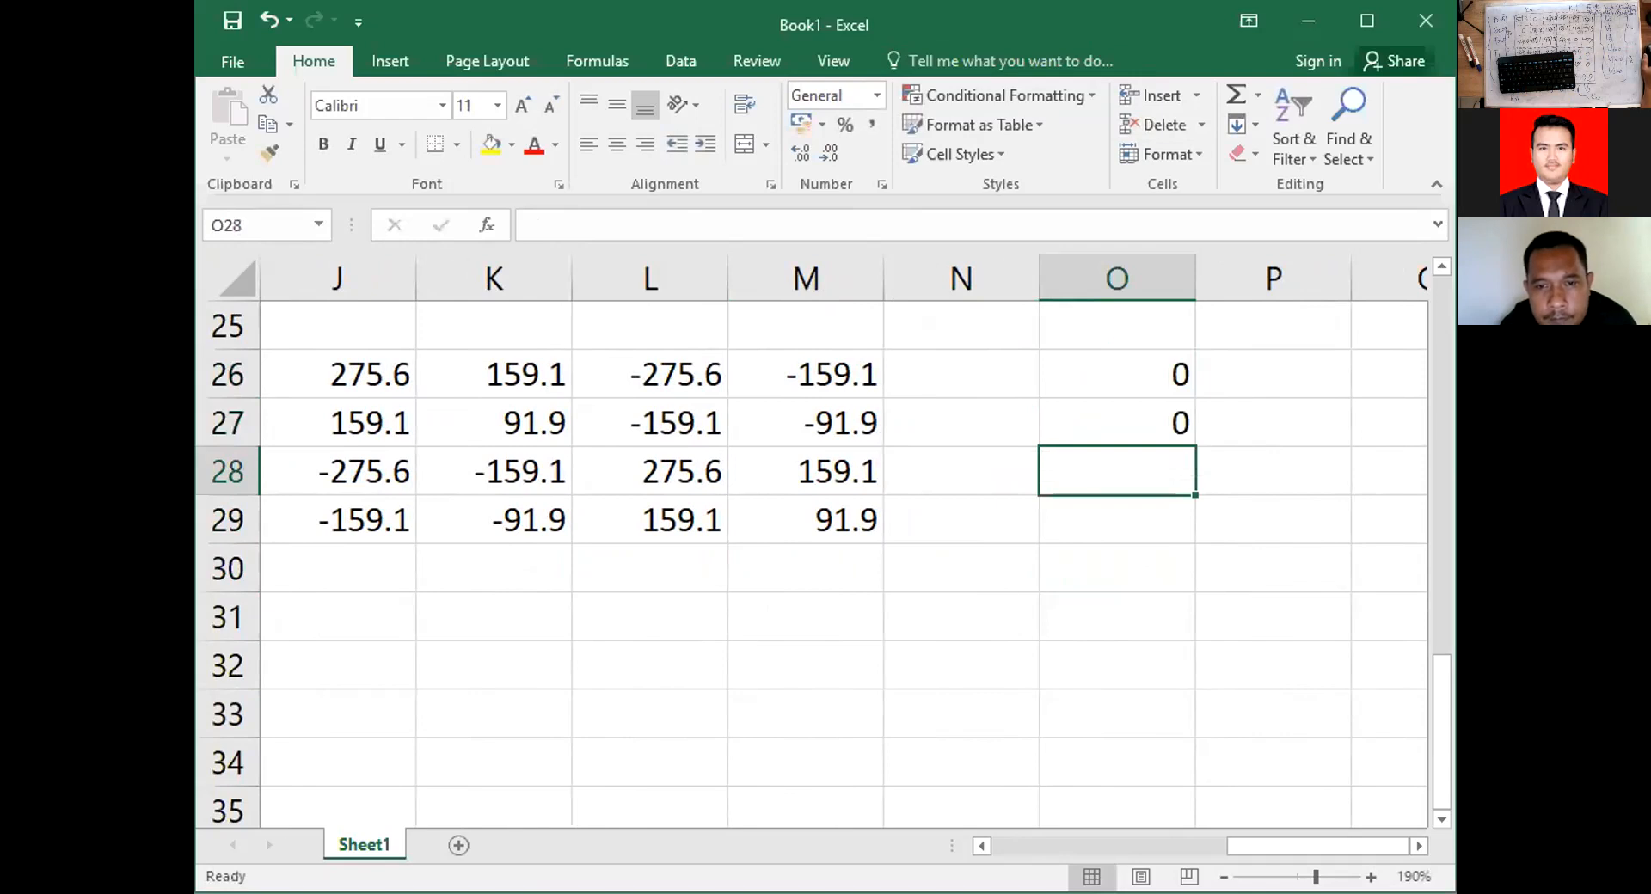
Link O28 in the displacement vector to the U2 displacement with =E12.
key(alt+Tab)
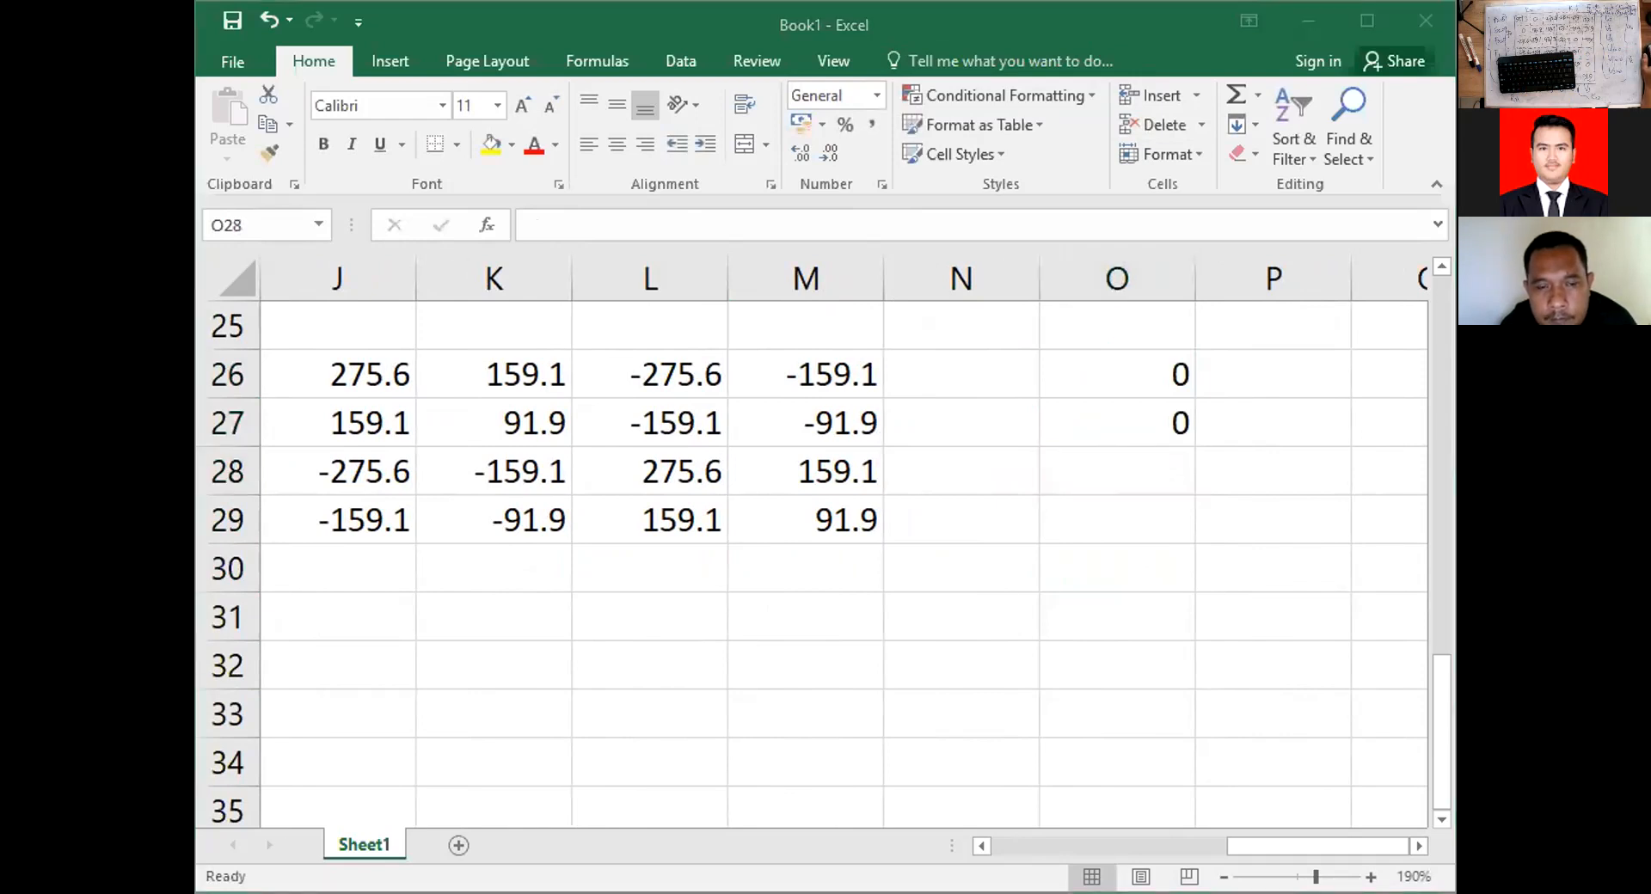
key(alt+Tab)
scroll(880, 508, up, 7)
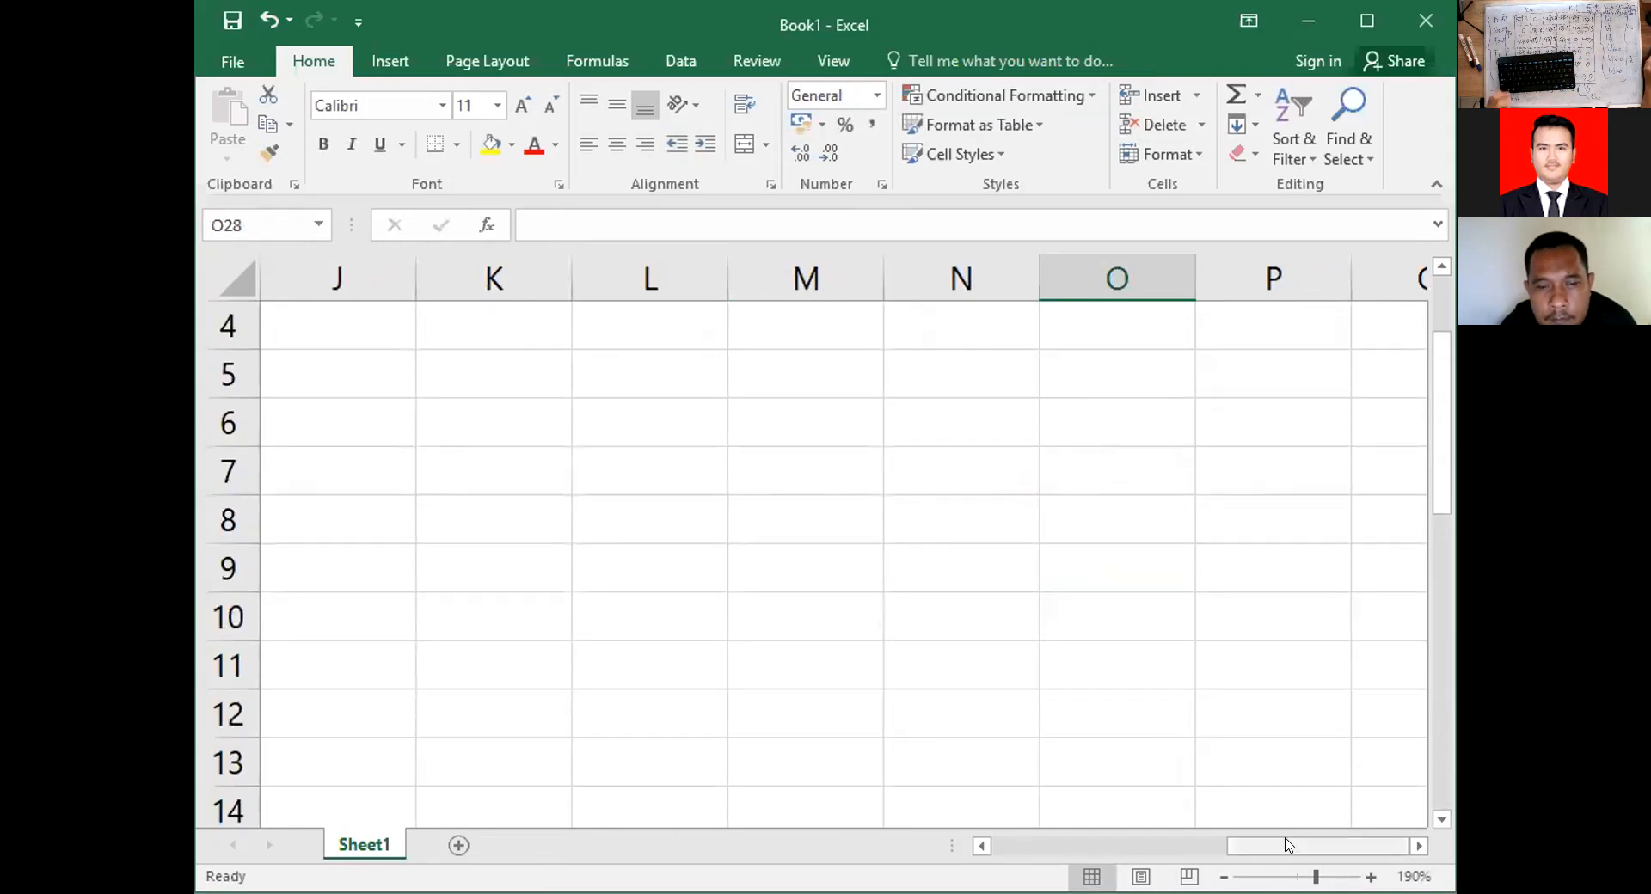
drag(1287, 845, 1162, 845)
click(1370, 20)
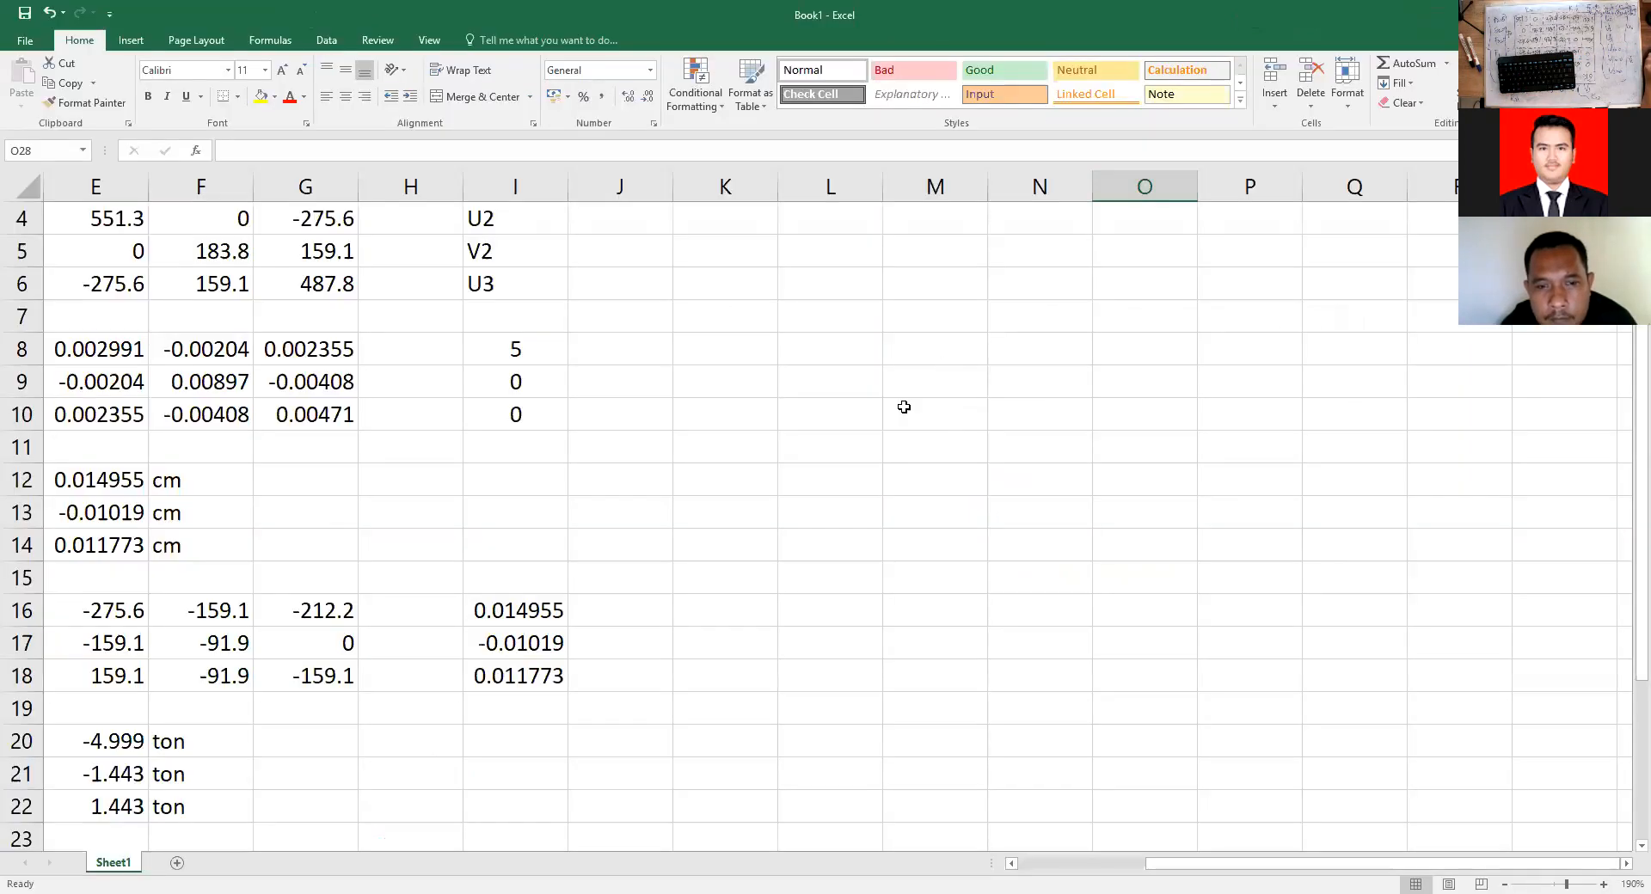
scroll(630, 471, up, 1)
scroll(628, 472, down, 4)
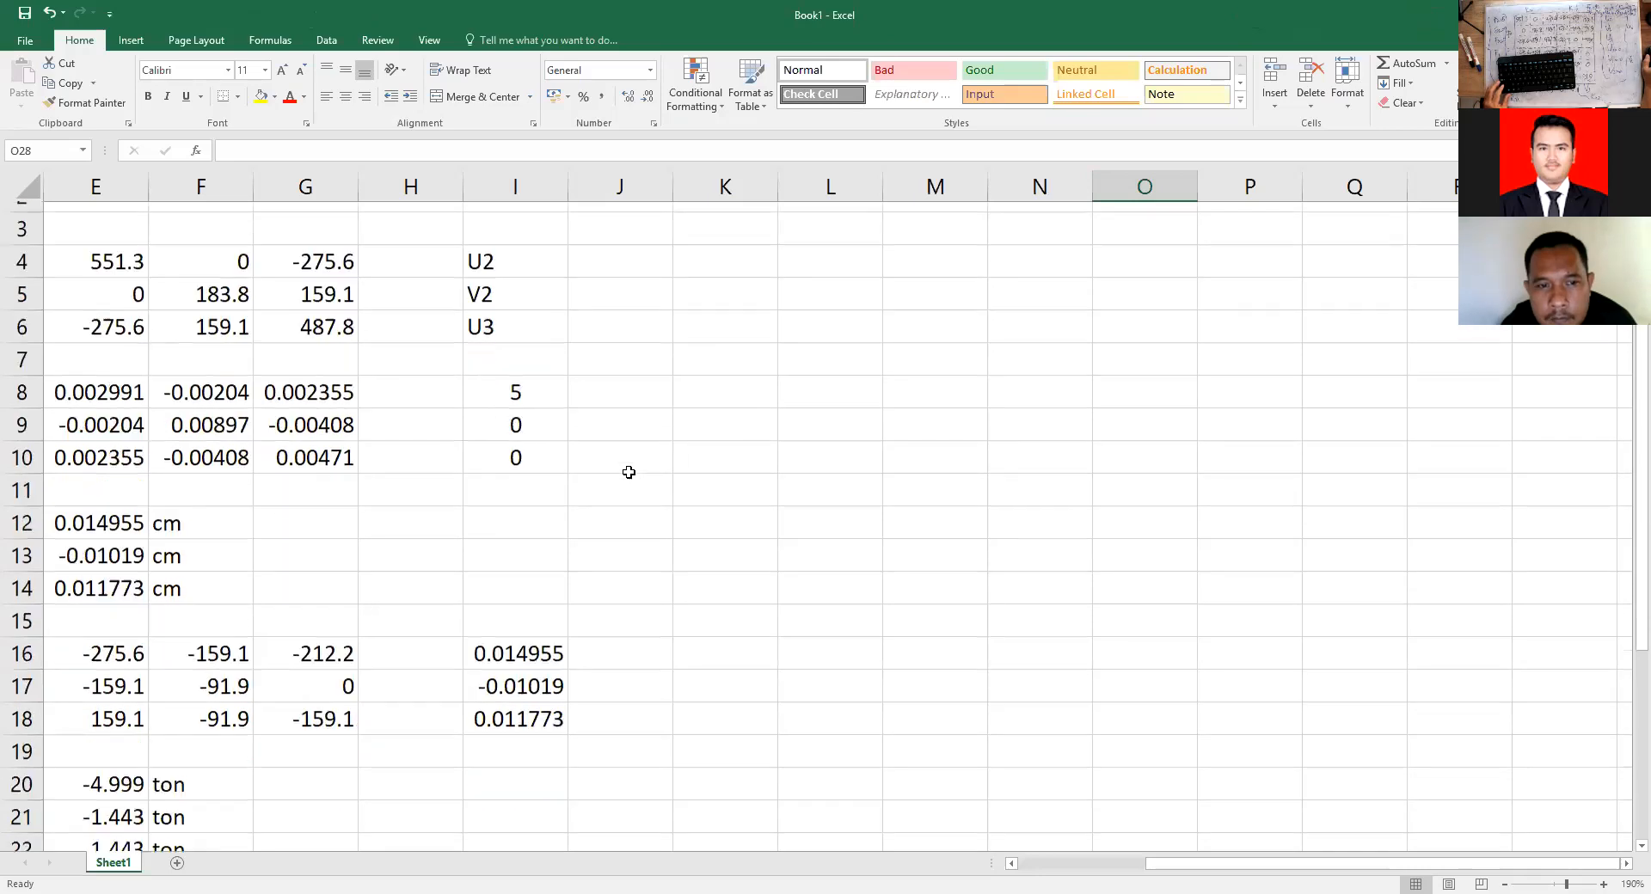
scroll(629, 472, down, 1)
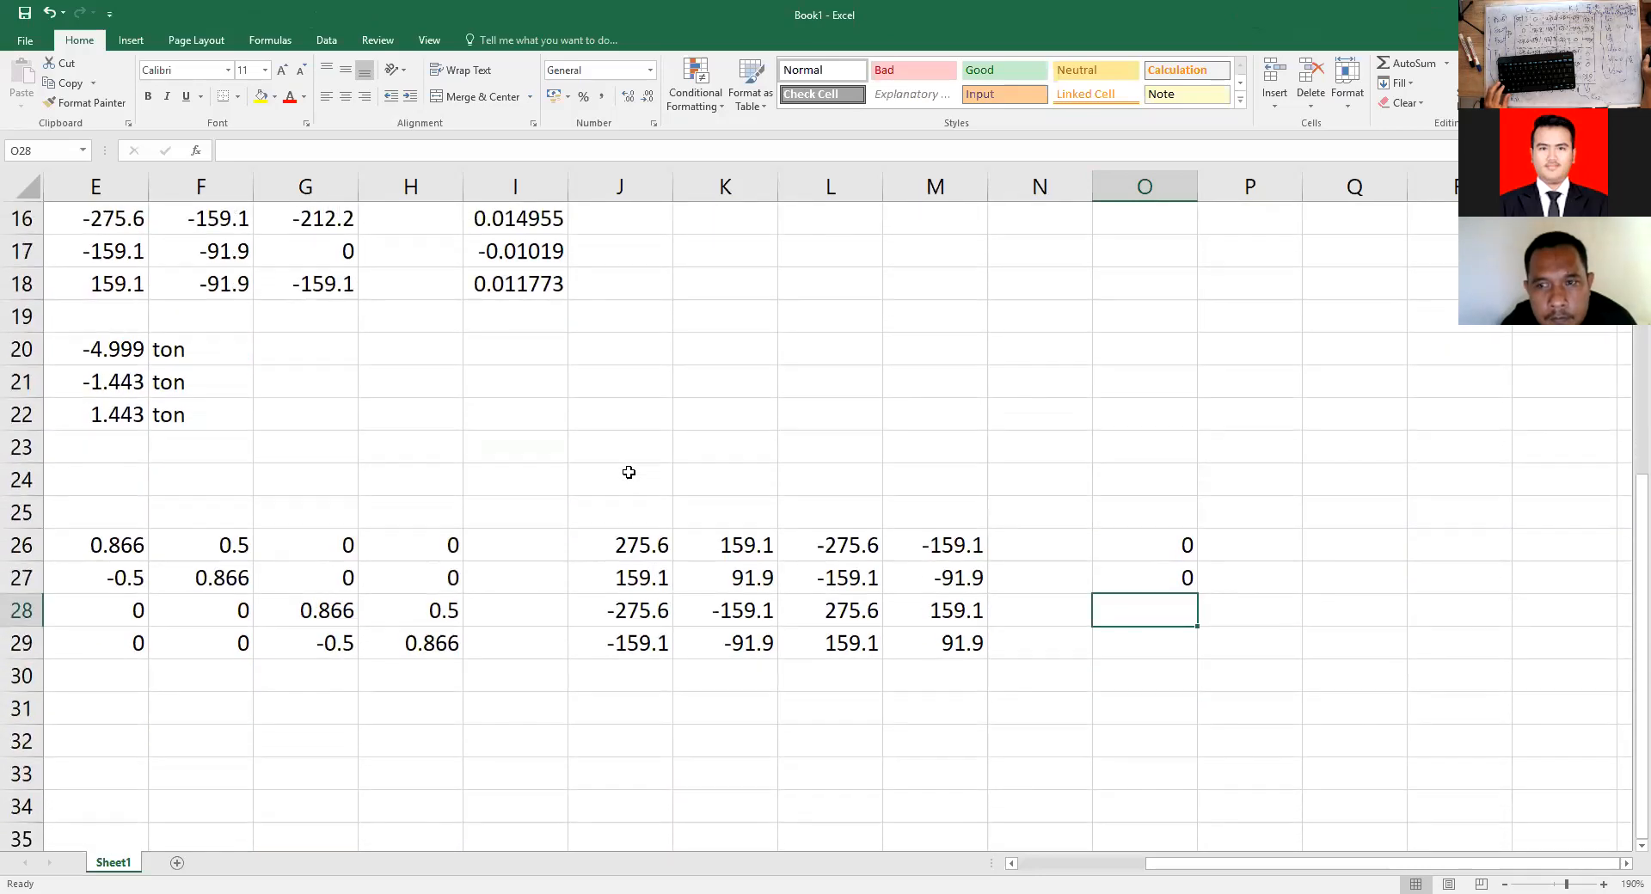
text(=)
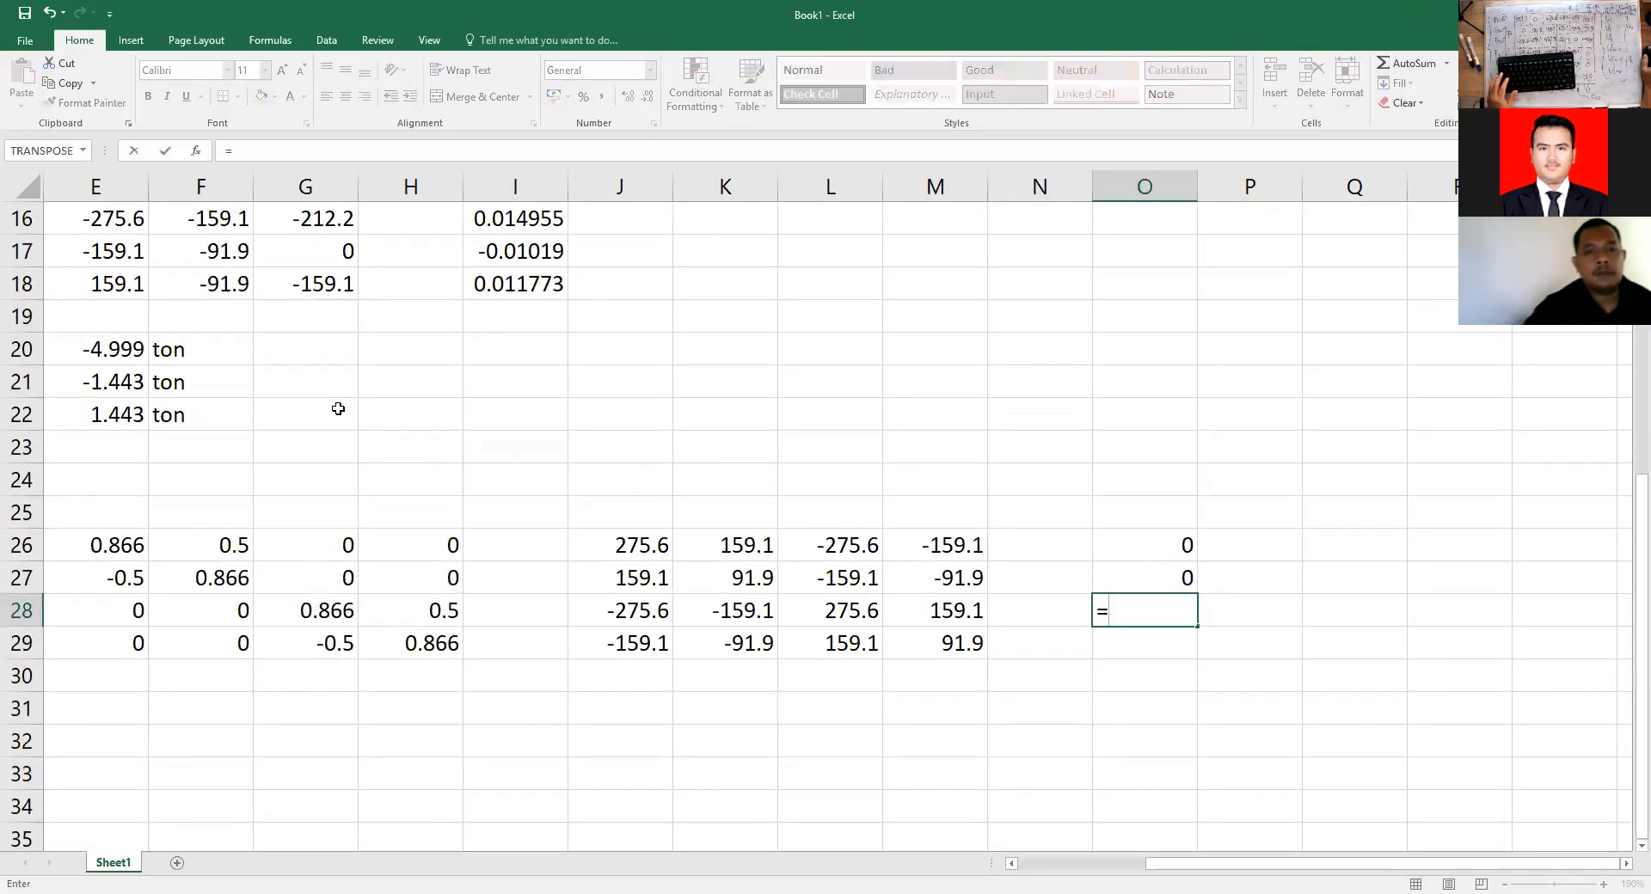
scroll(244, 413, up, 2)
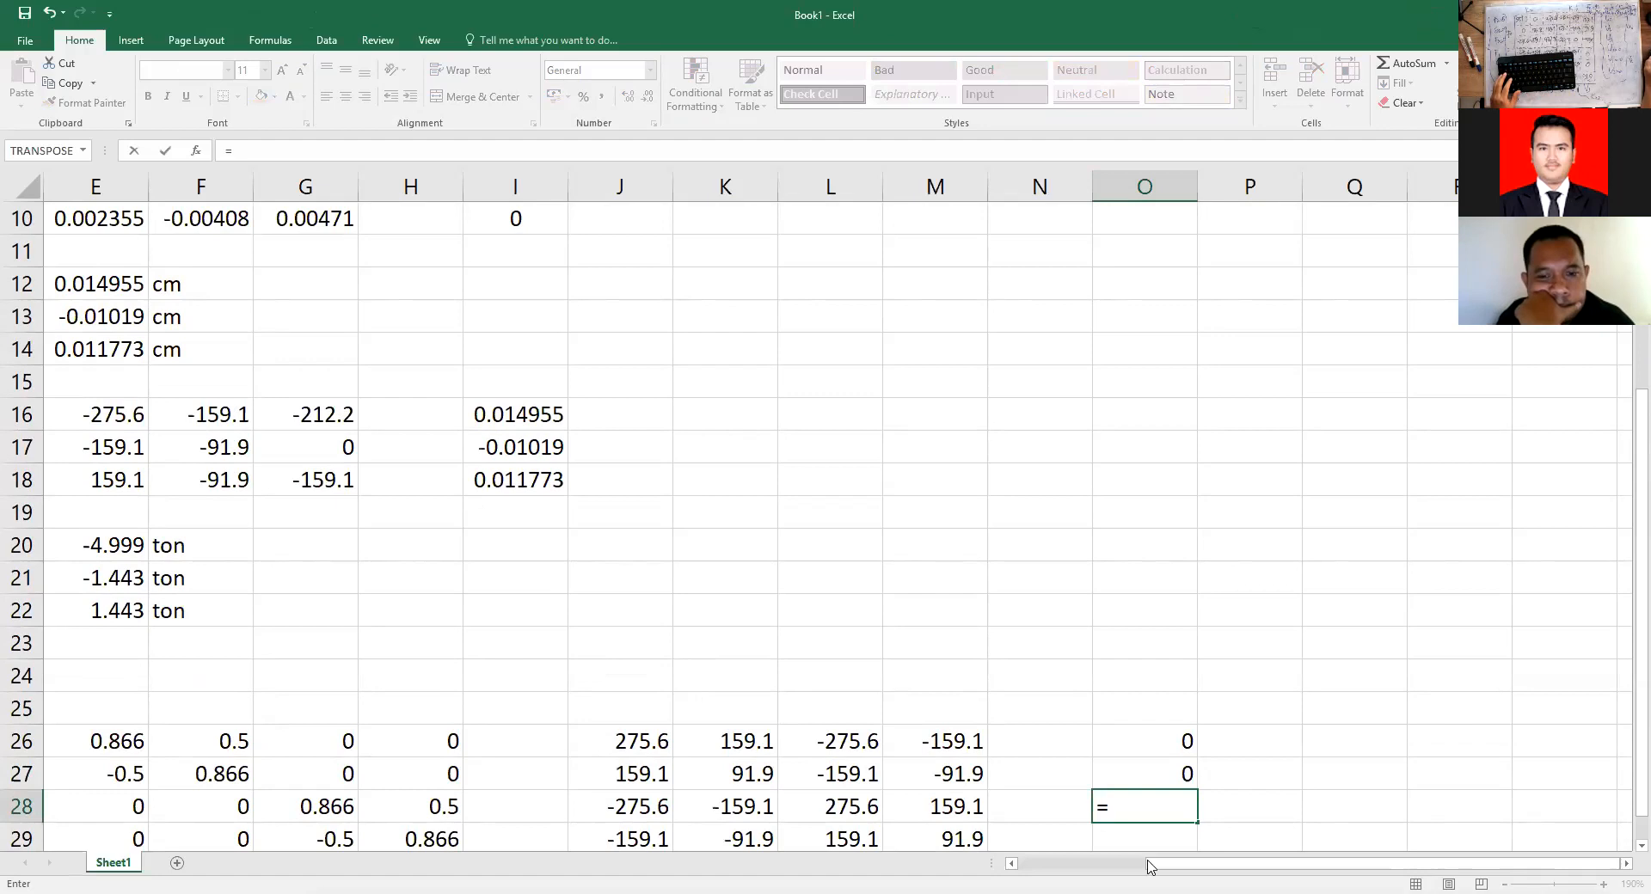
click(1081, 868)
click(406, 287)
key(Return)
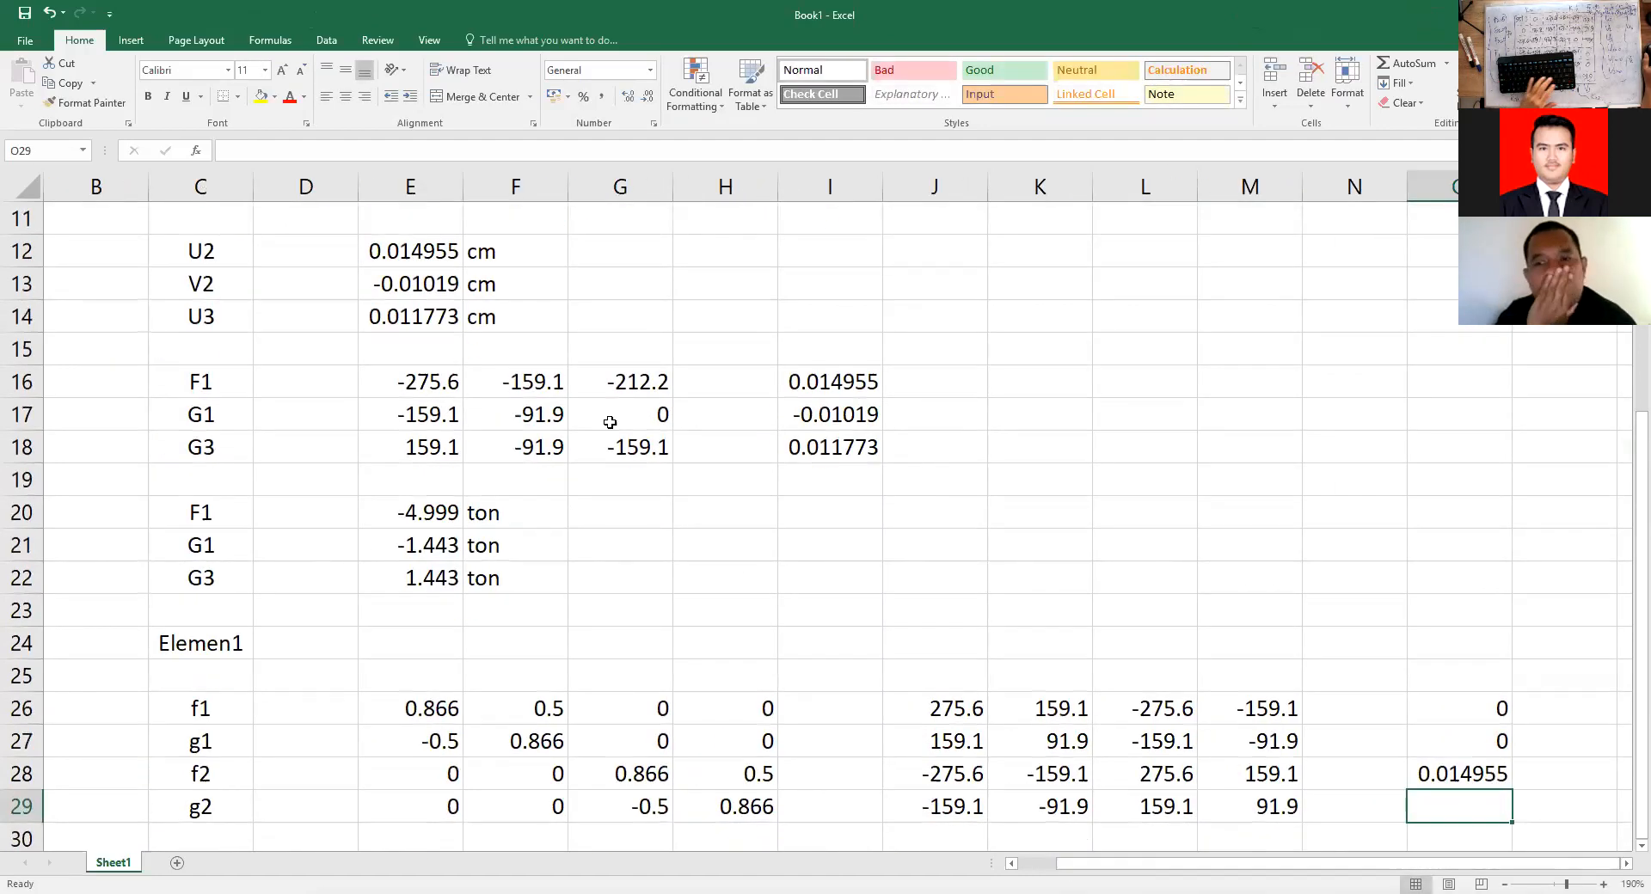
Copy the O28 formula into O29 so that it references the V2 displacement in E13.
key(Up)
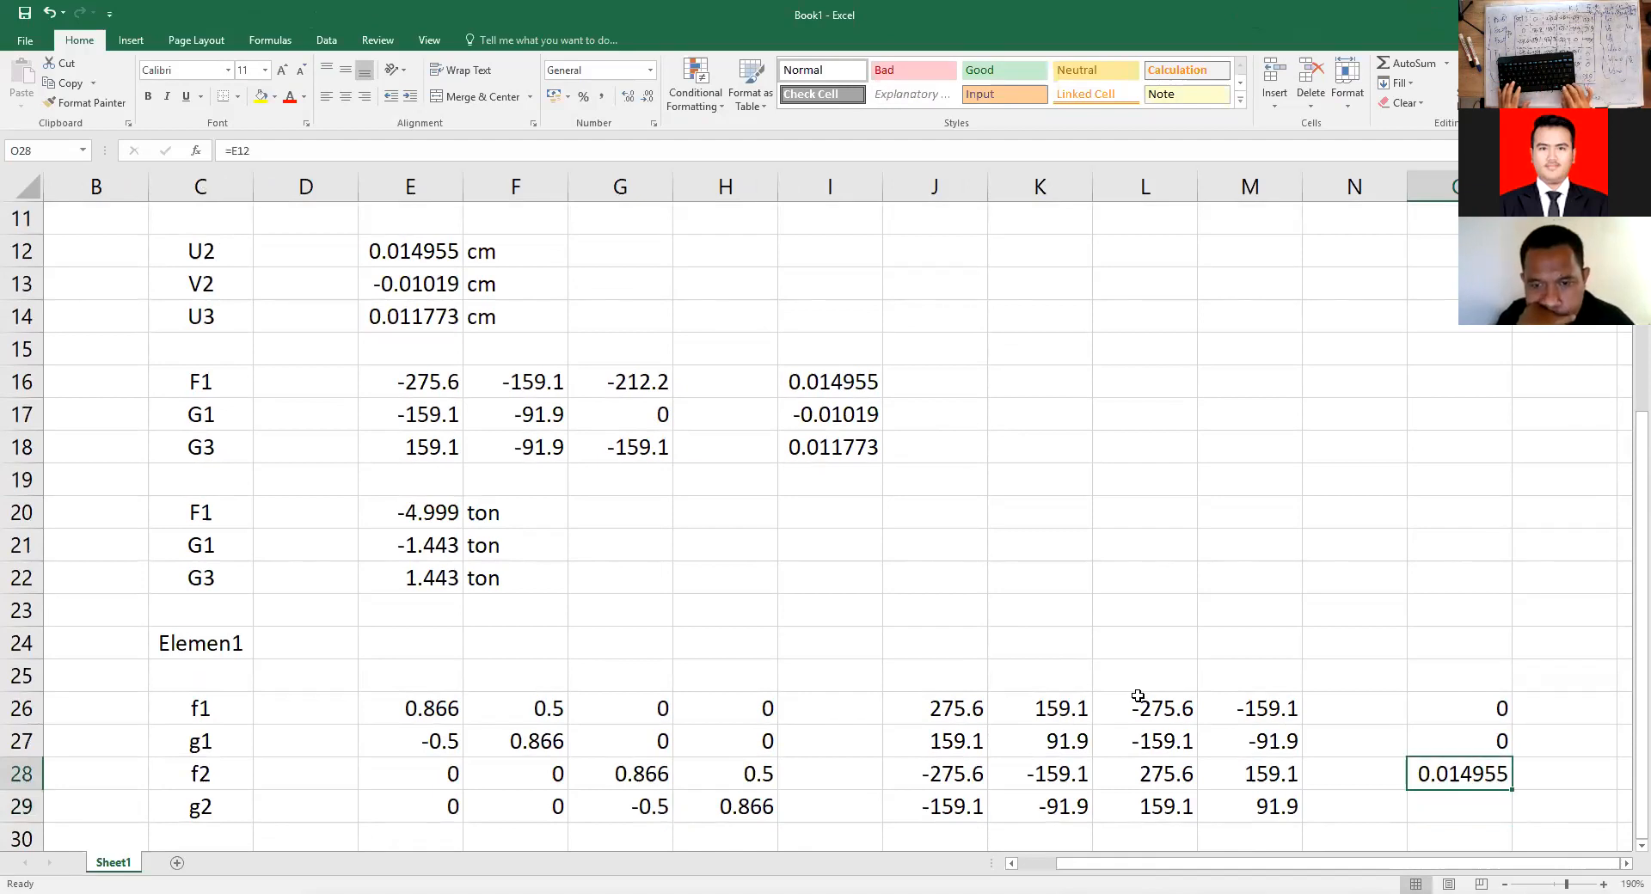
key(ctrl+c)
key(Down)
key(ctrl+v)
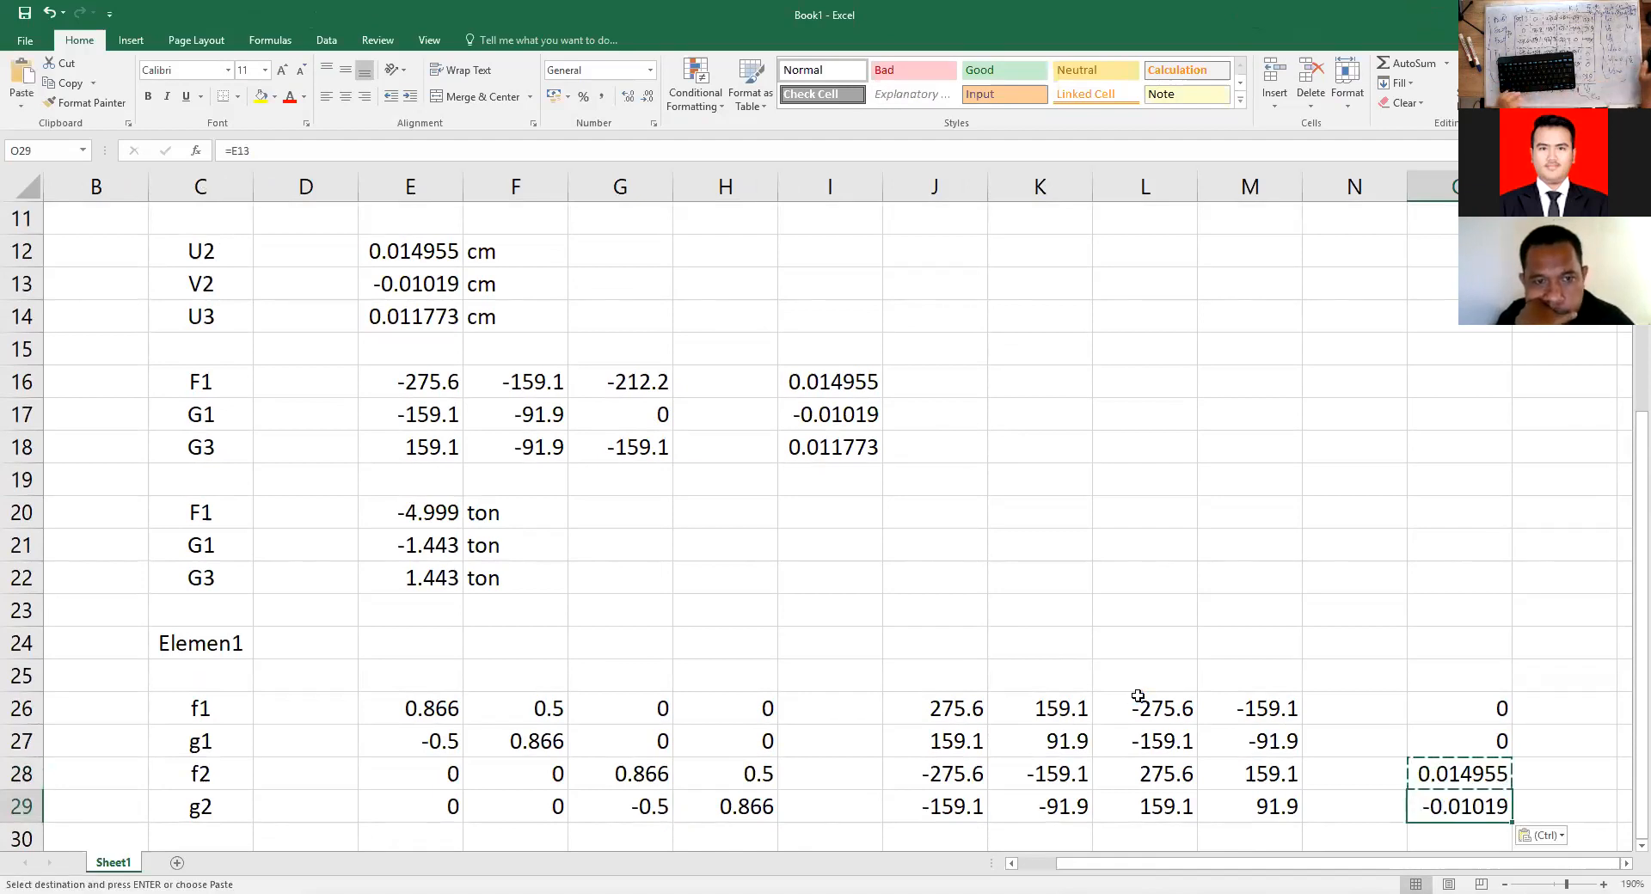
Enter =MMULT(E26:H29,J26:M29) in E31 to multiply the transformation matrix by the stiffness matrix.
click(858, 598)
scroll(849, 593, down, 3)
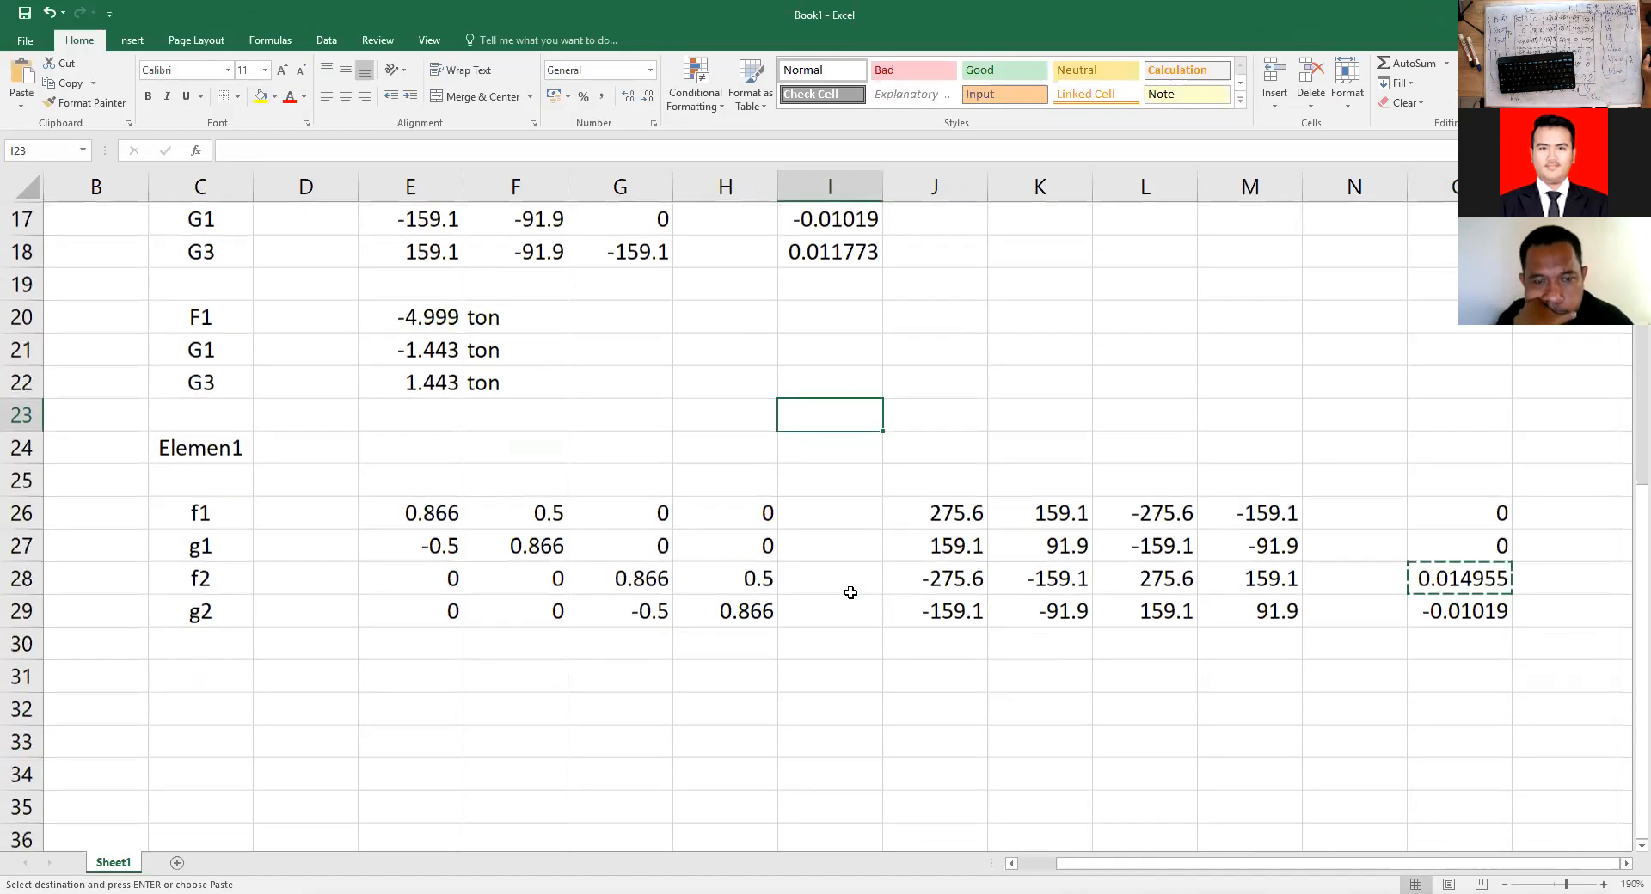
click(408, 587)
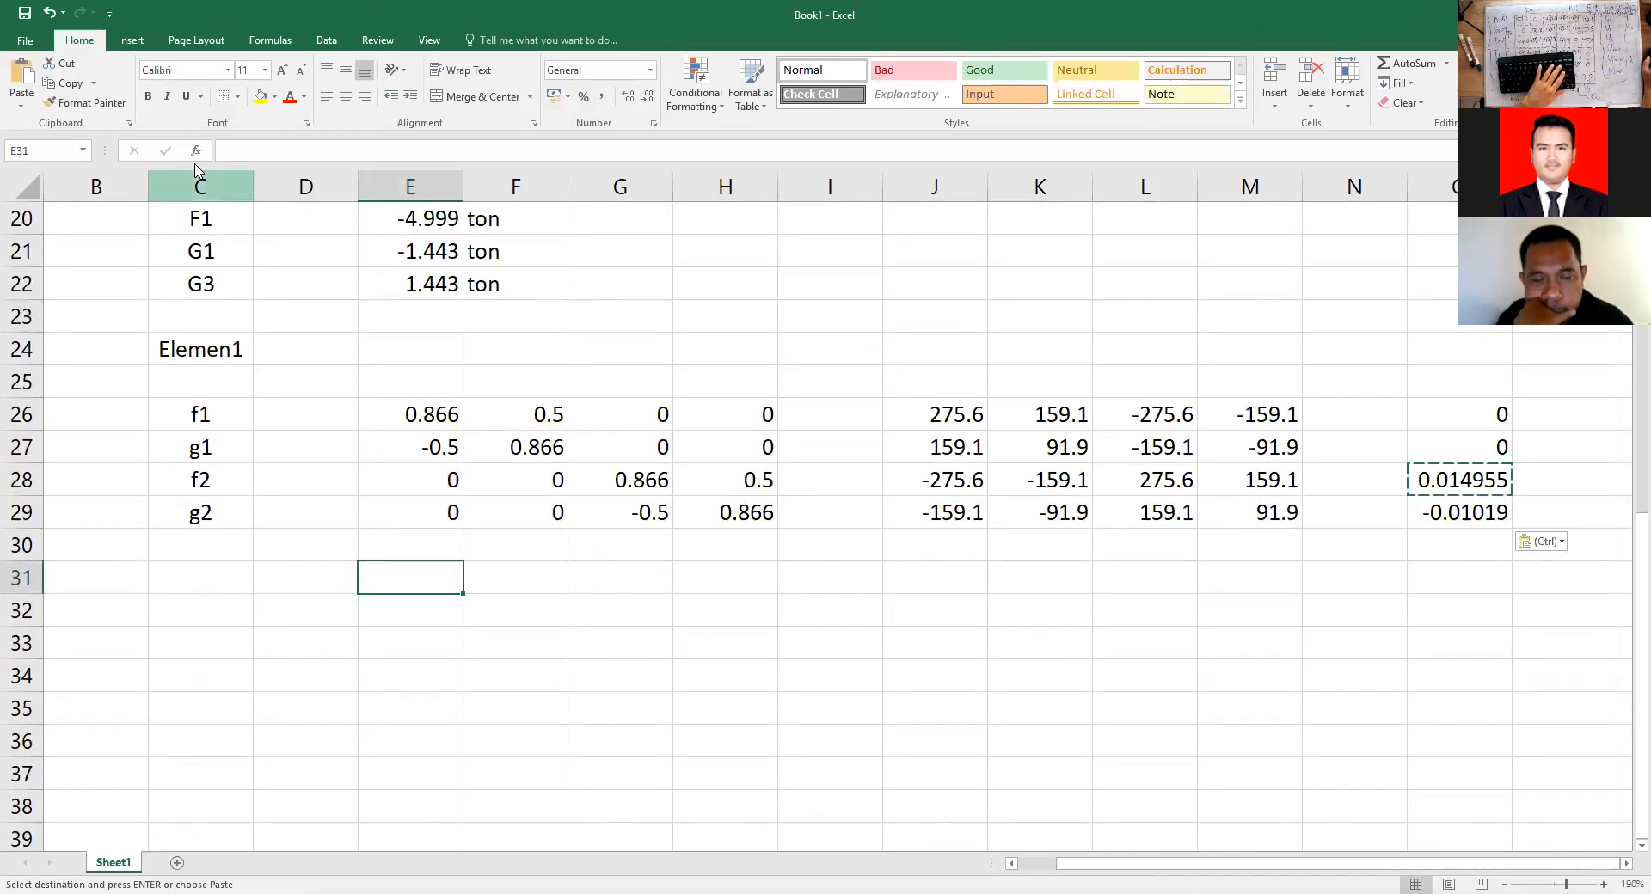
key(Escape)
text(=)
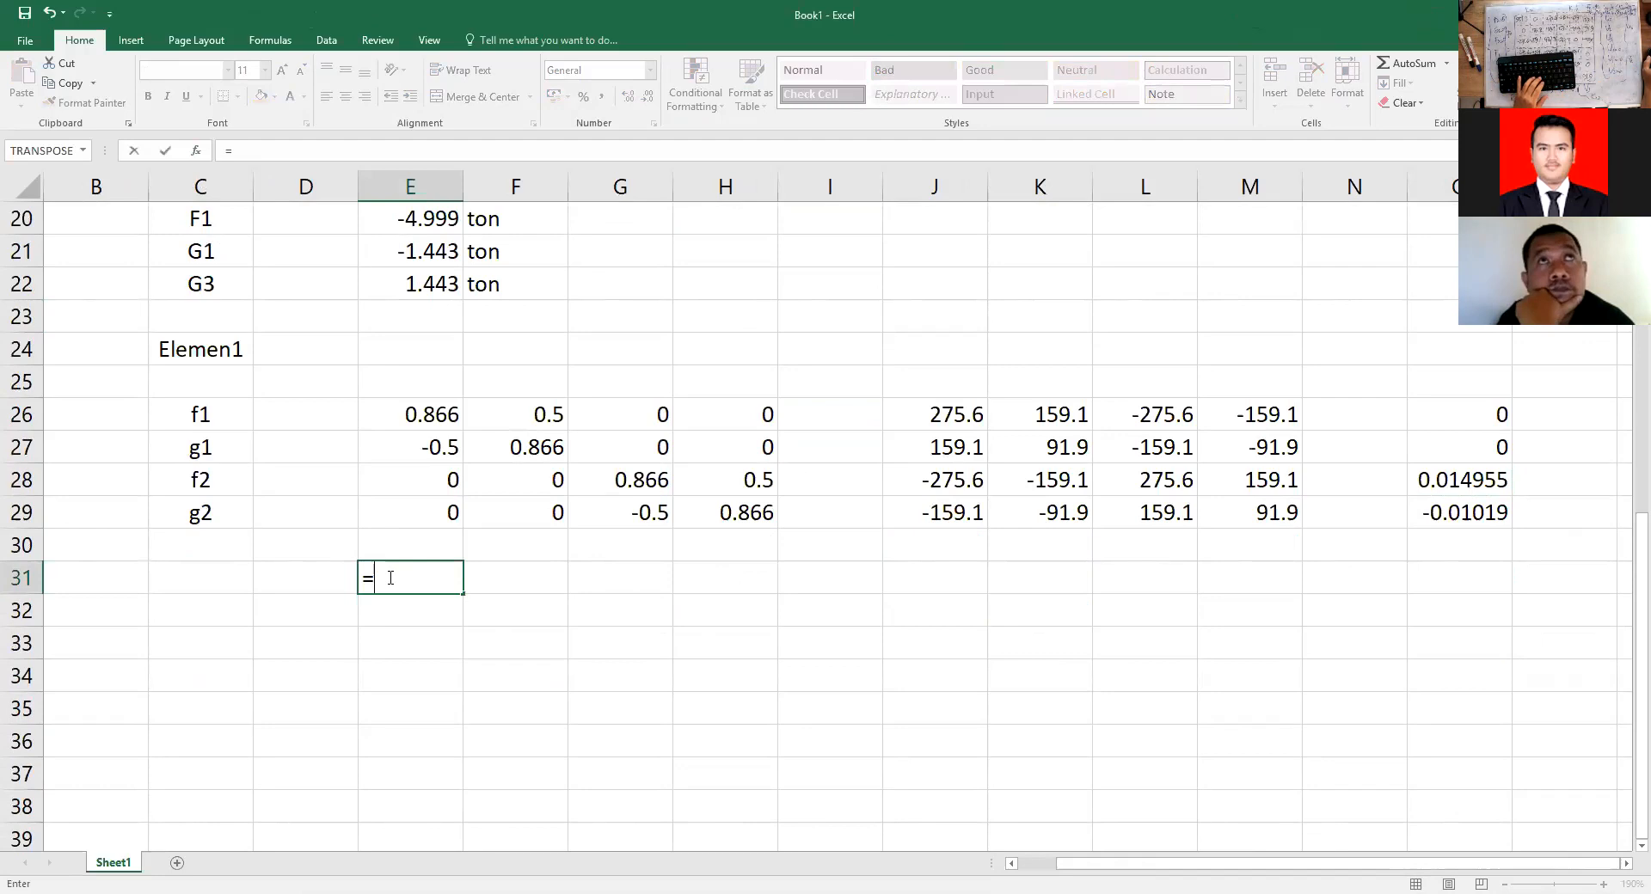
text(mmu)
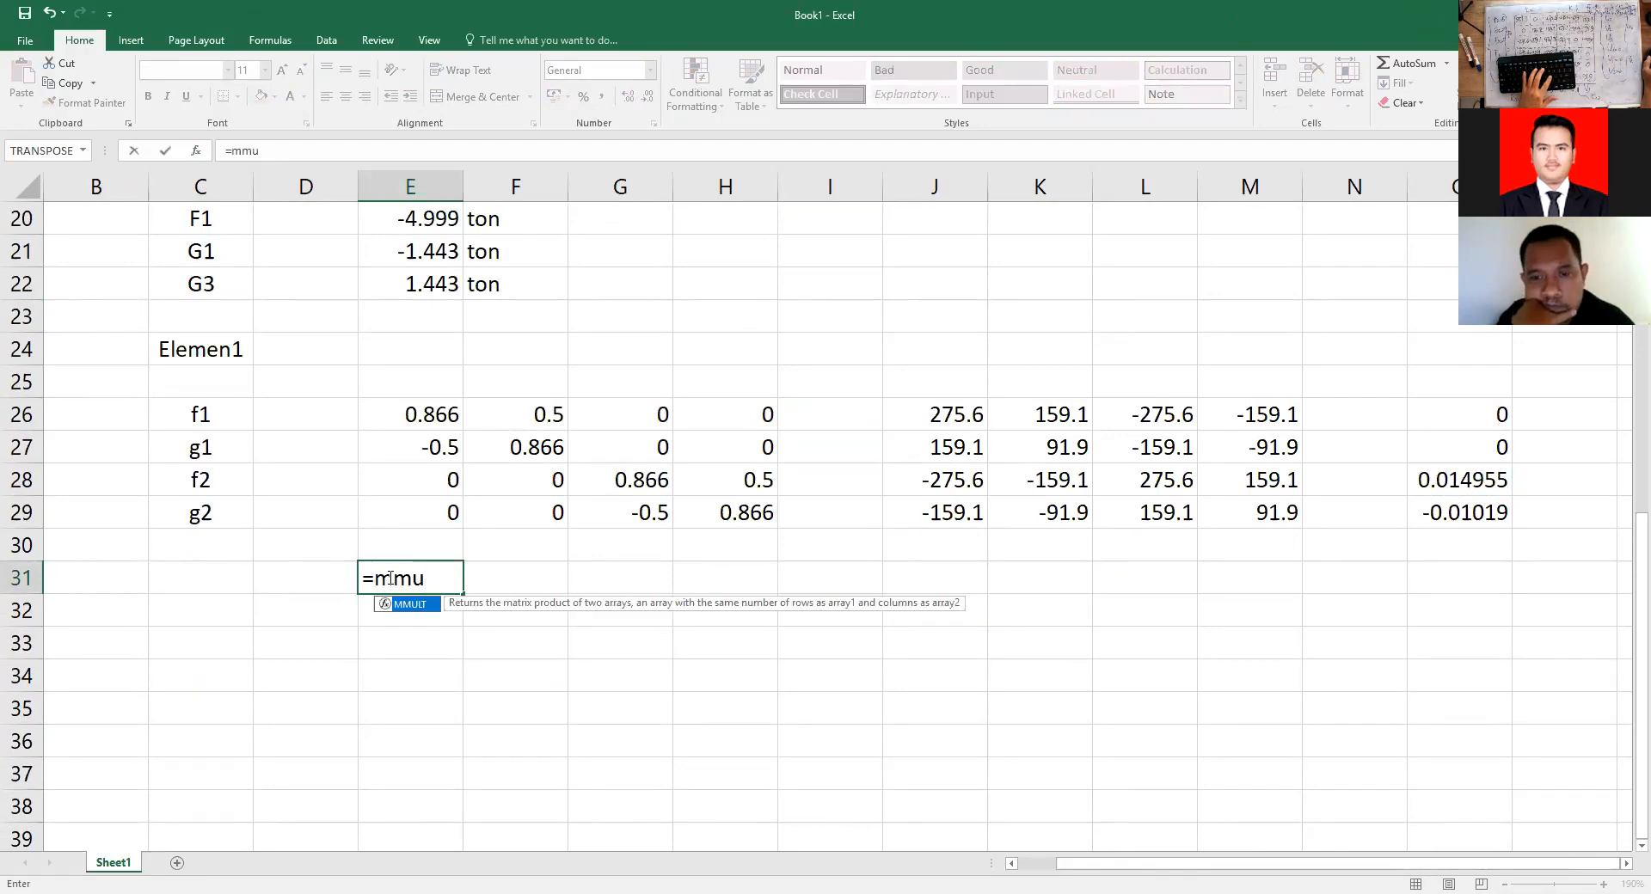
double_click(429, 604)
click(430, 414)
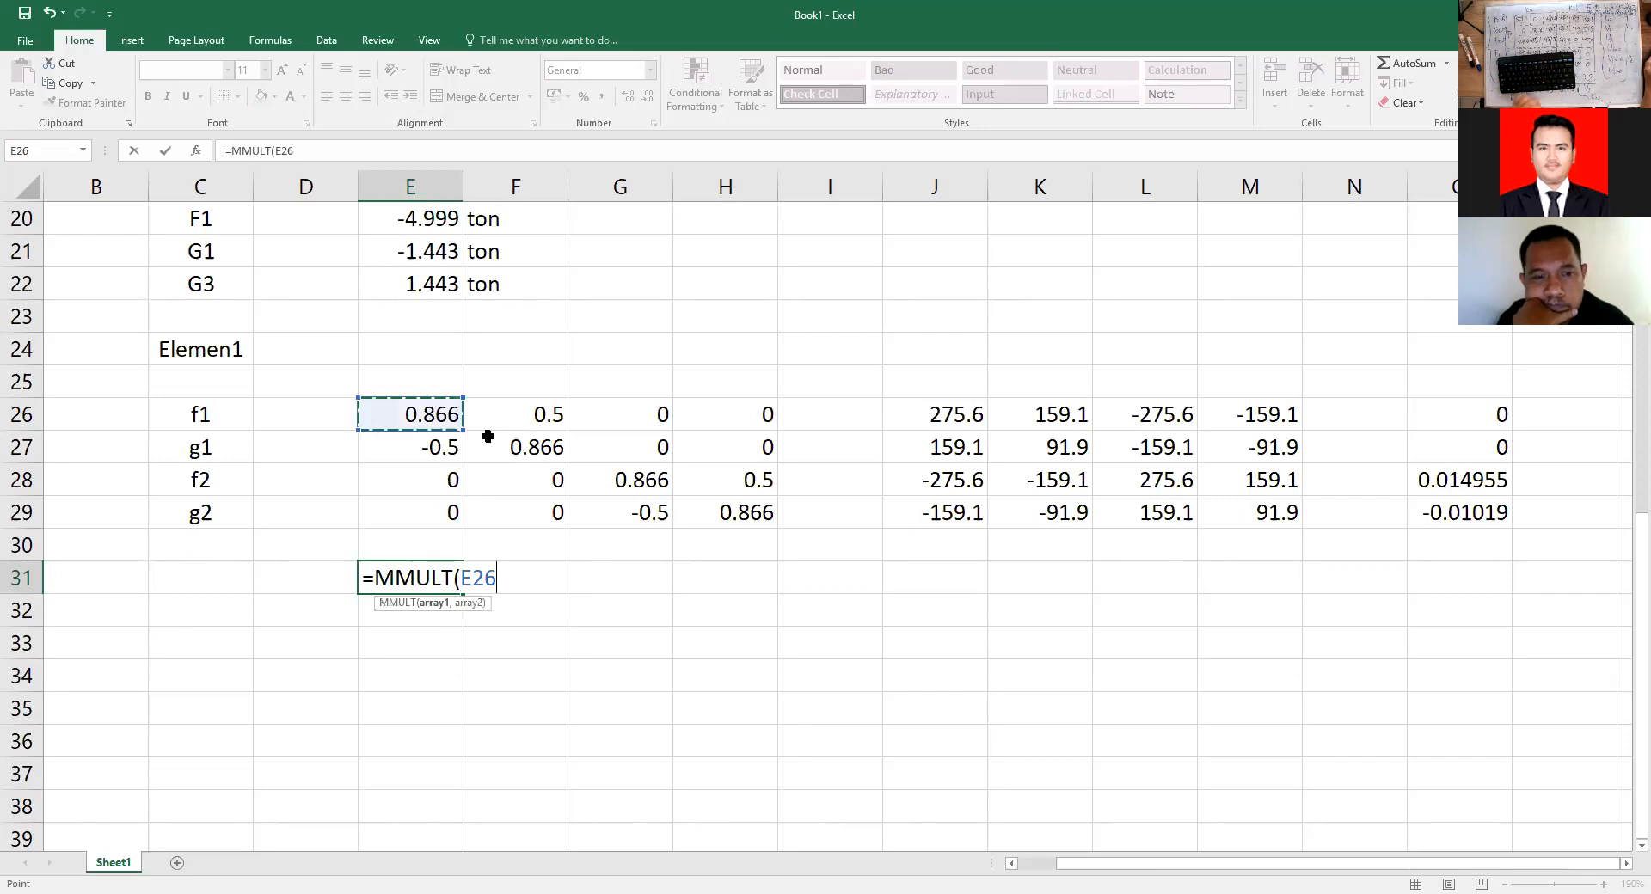
drag(487, 437, 685, 515)
text(,)
click(969, 416)
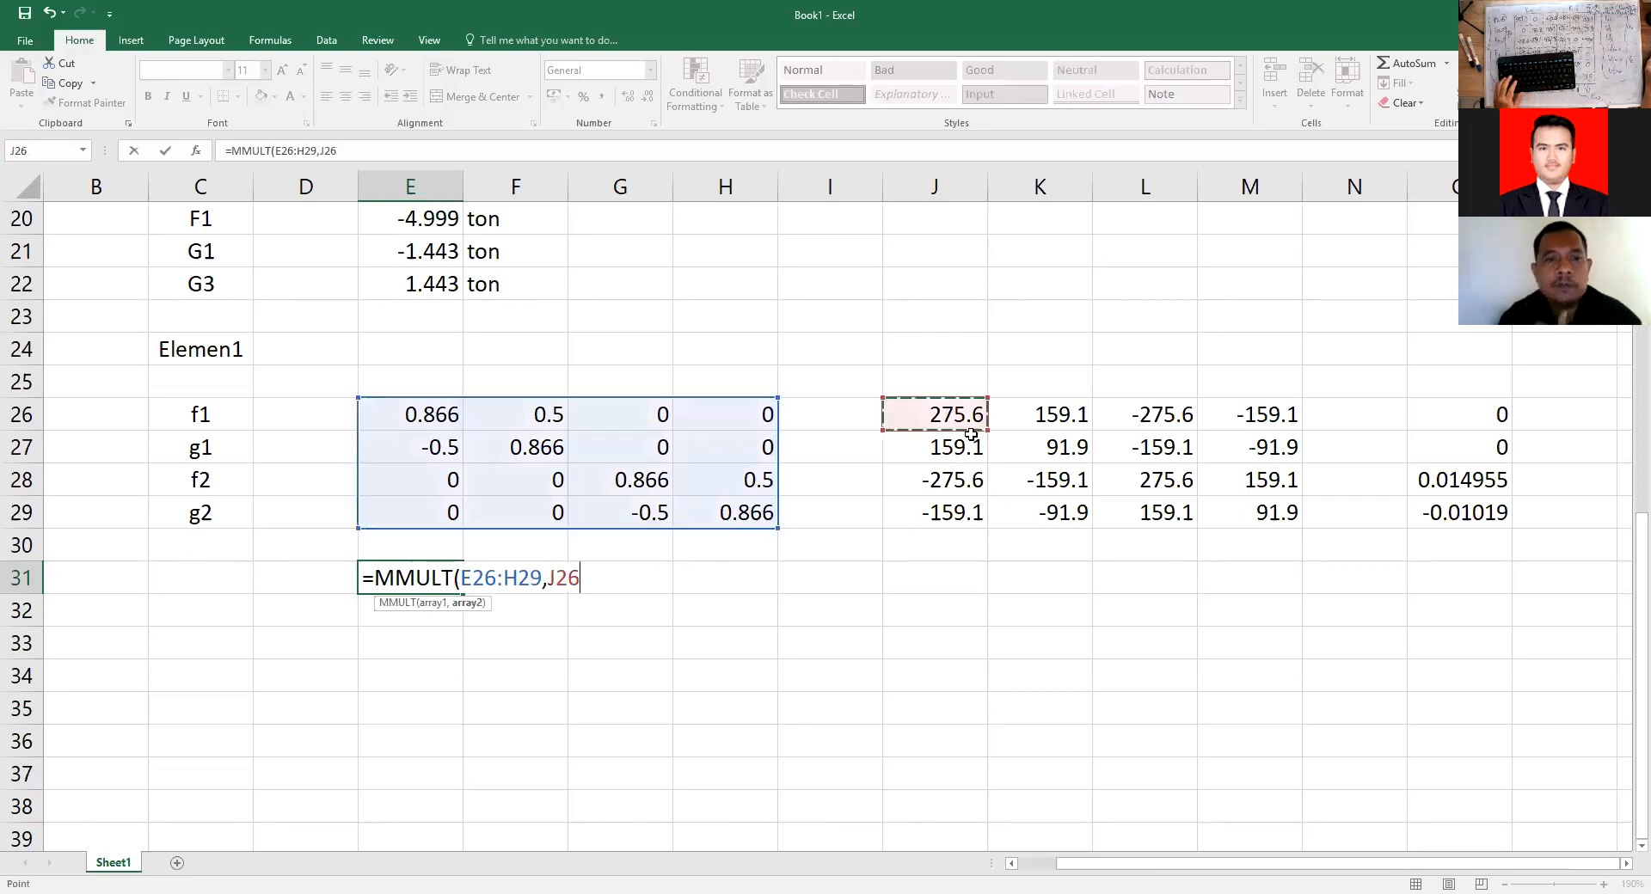
drag(971, 434, 1241, 507)
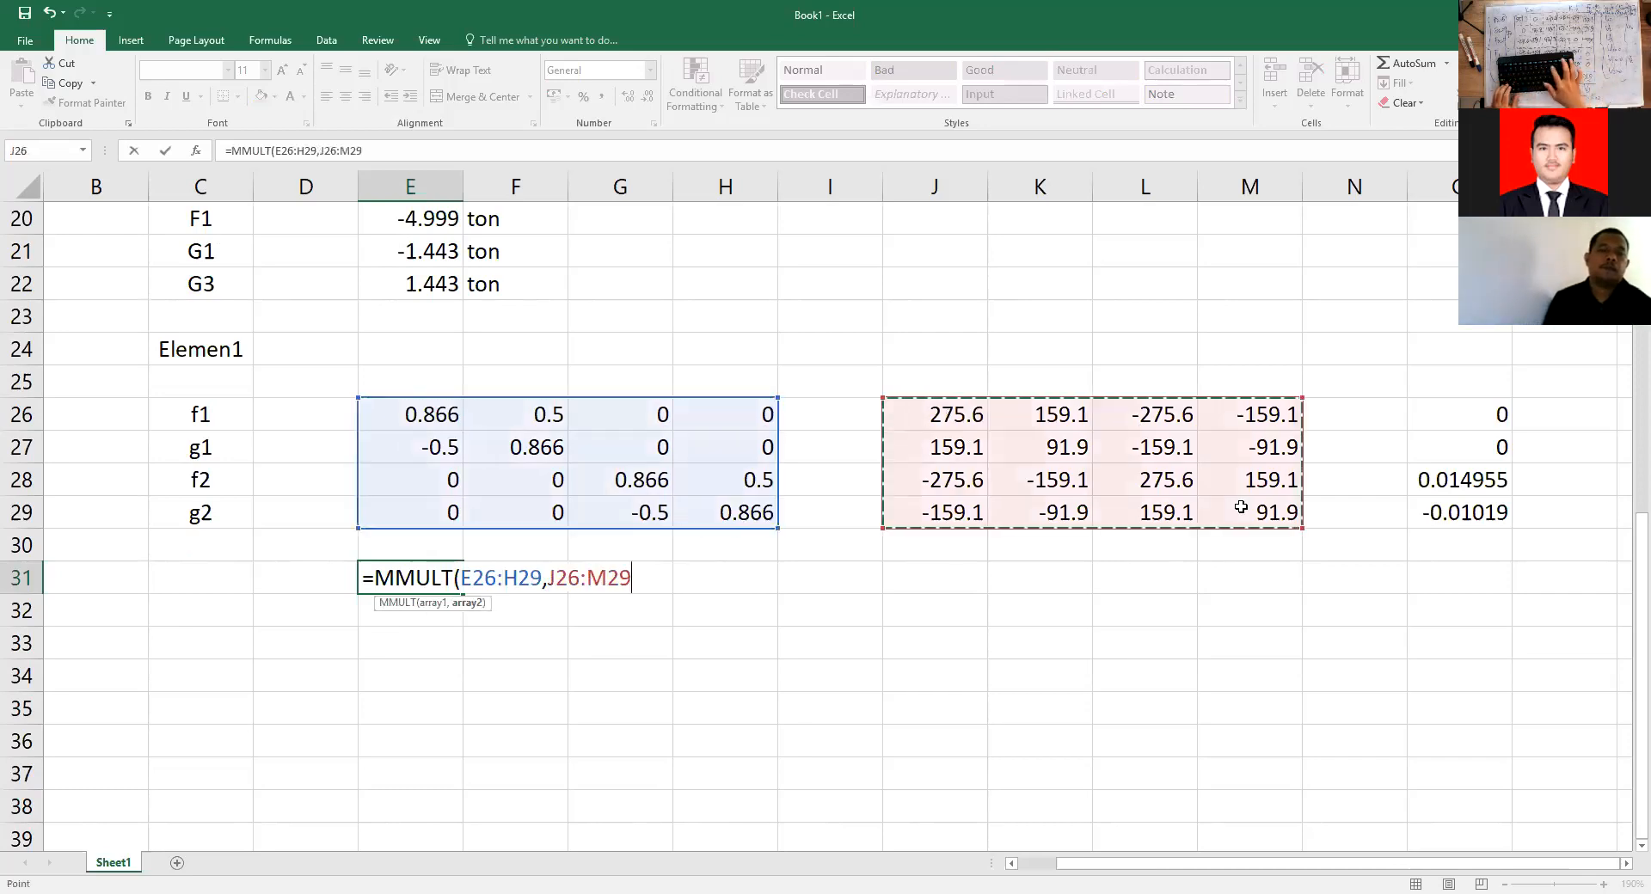
key(Return)
Extend the E31 matrix product over E31:H34 as a four-by-four array formula.
key(Up)
key(shift+Right)
key(shift+Right)
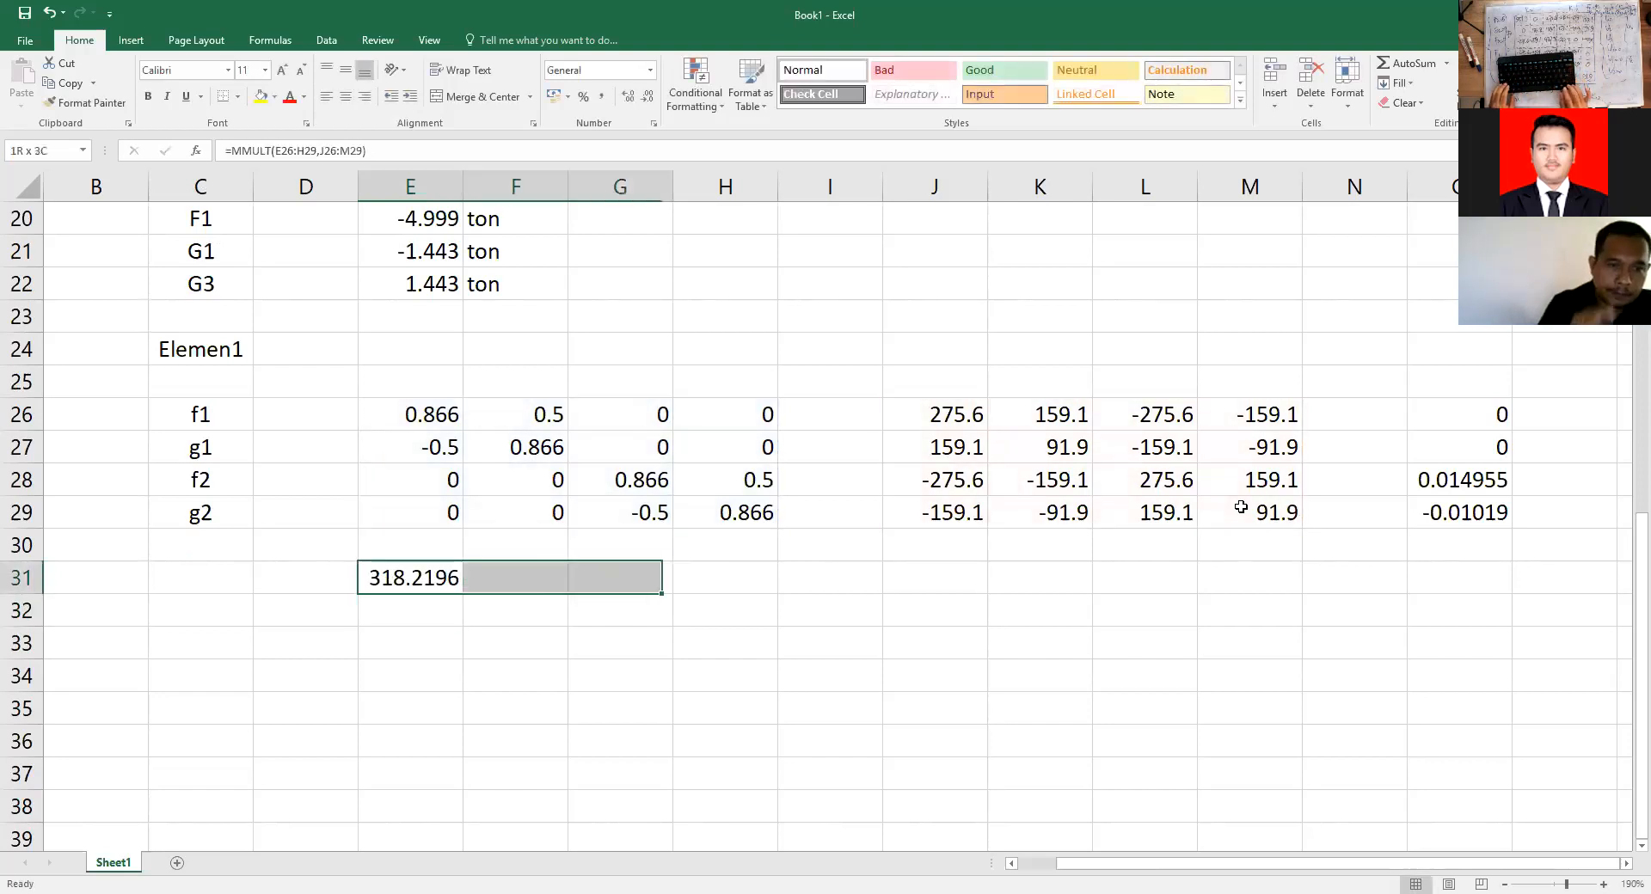
key(shift+Right)
key(shift+Down)
key(shift+Down)
key(shift+Down)
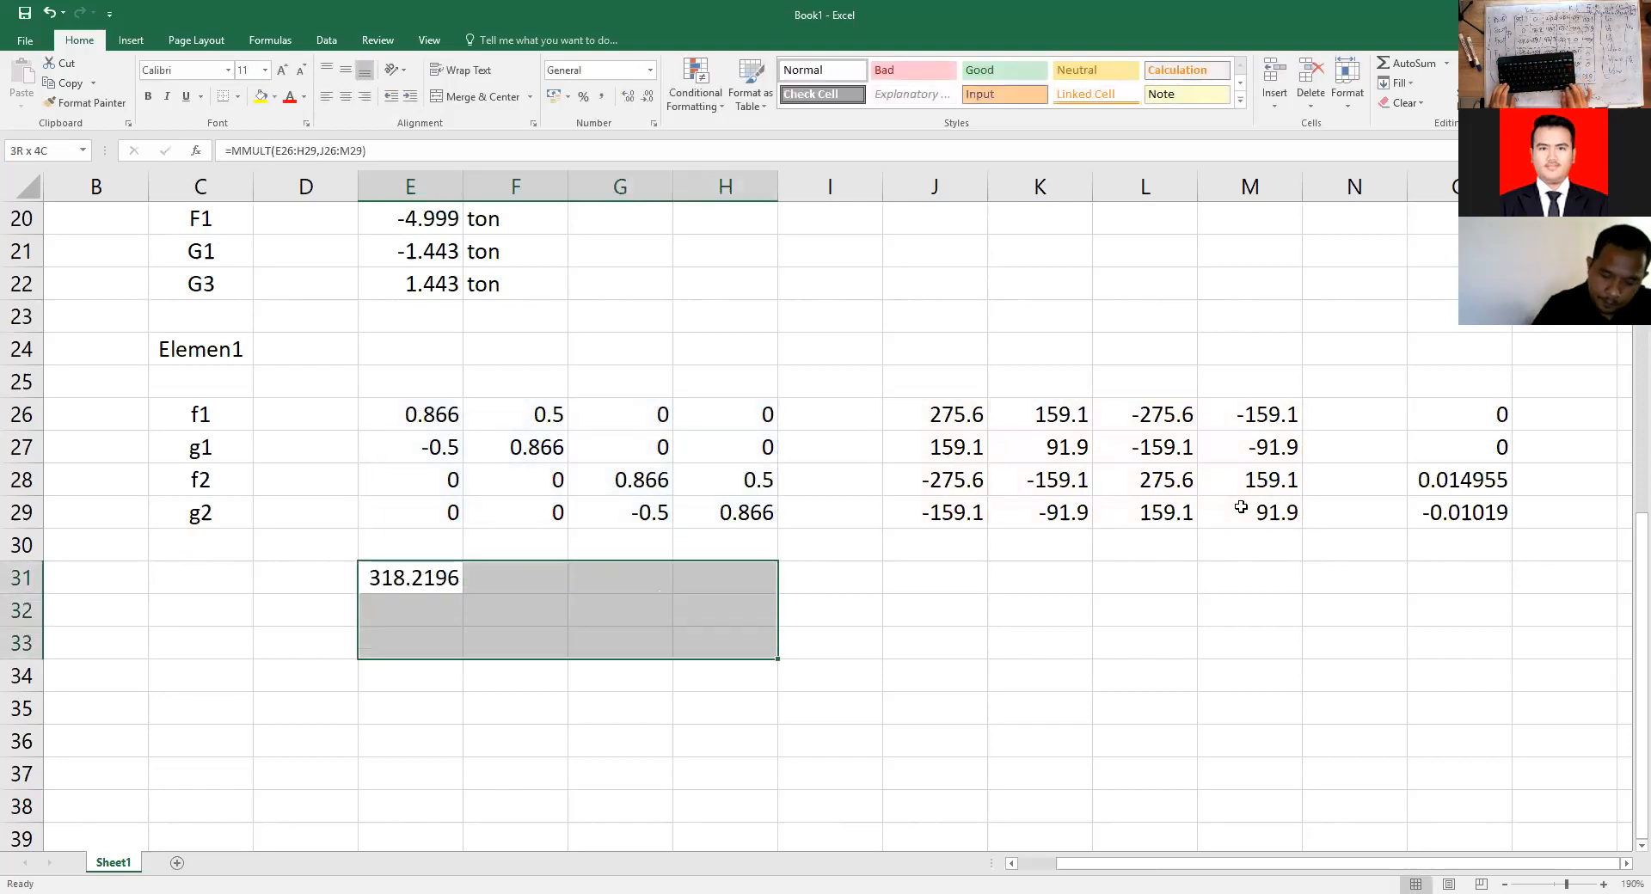
click(345, 152)
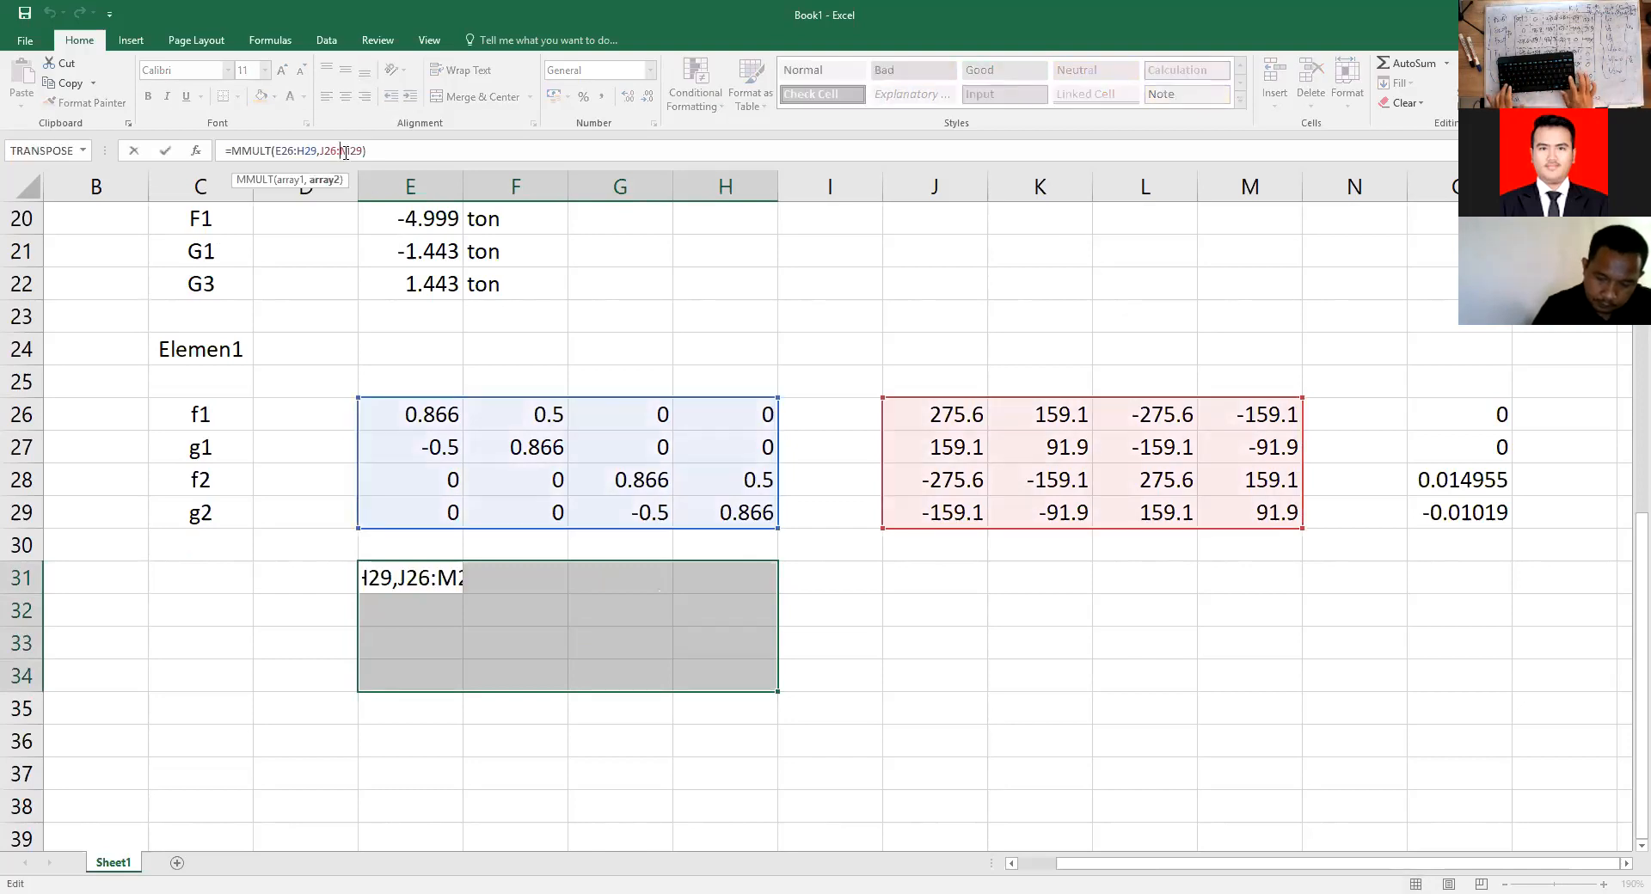
key(ctrl+shift+Return)
Link J31, beside the product matrix, to the first displacement vector entry with =O26.
scroll(913, 489, down, 1)
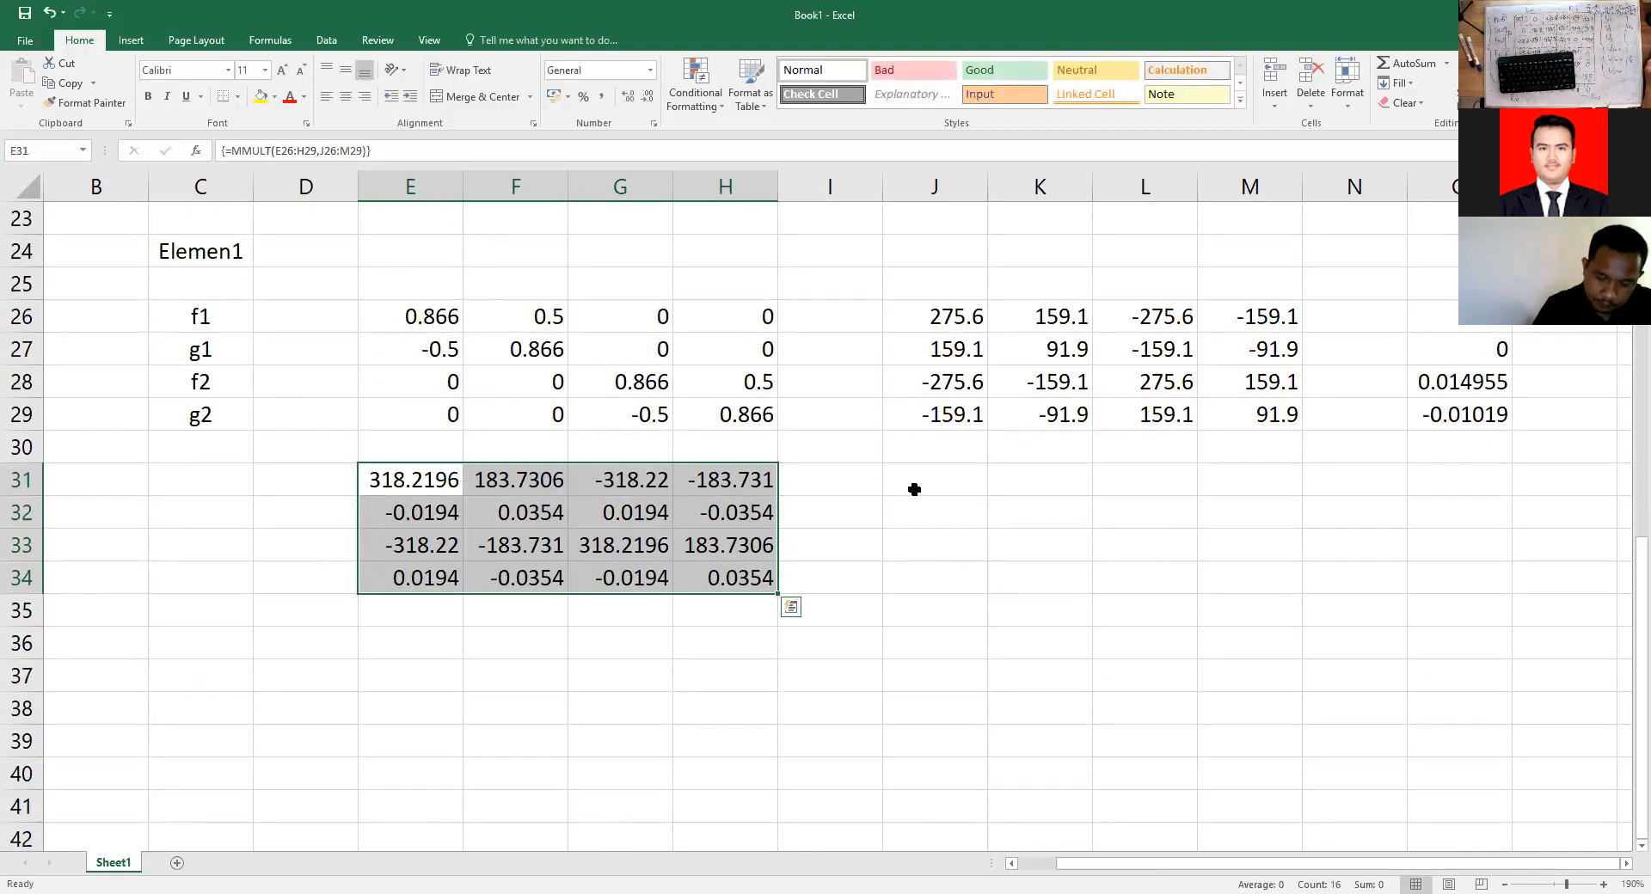
click(914, 485)
text(=)
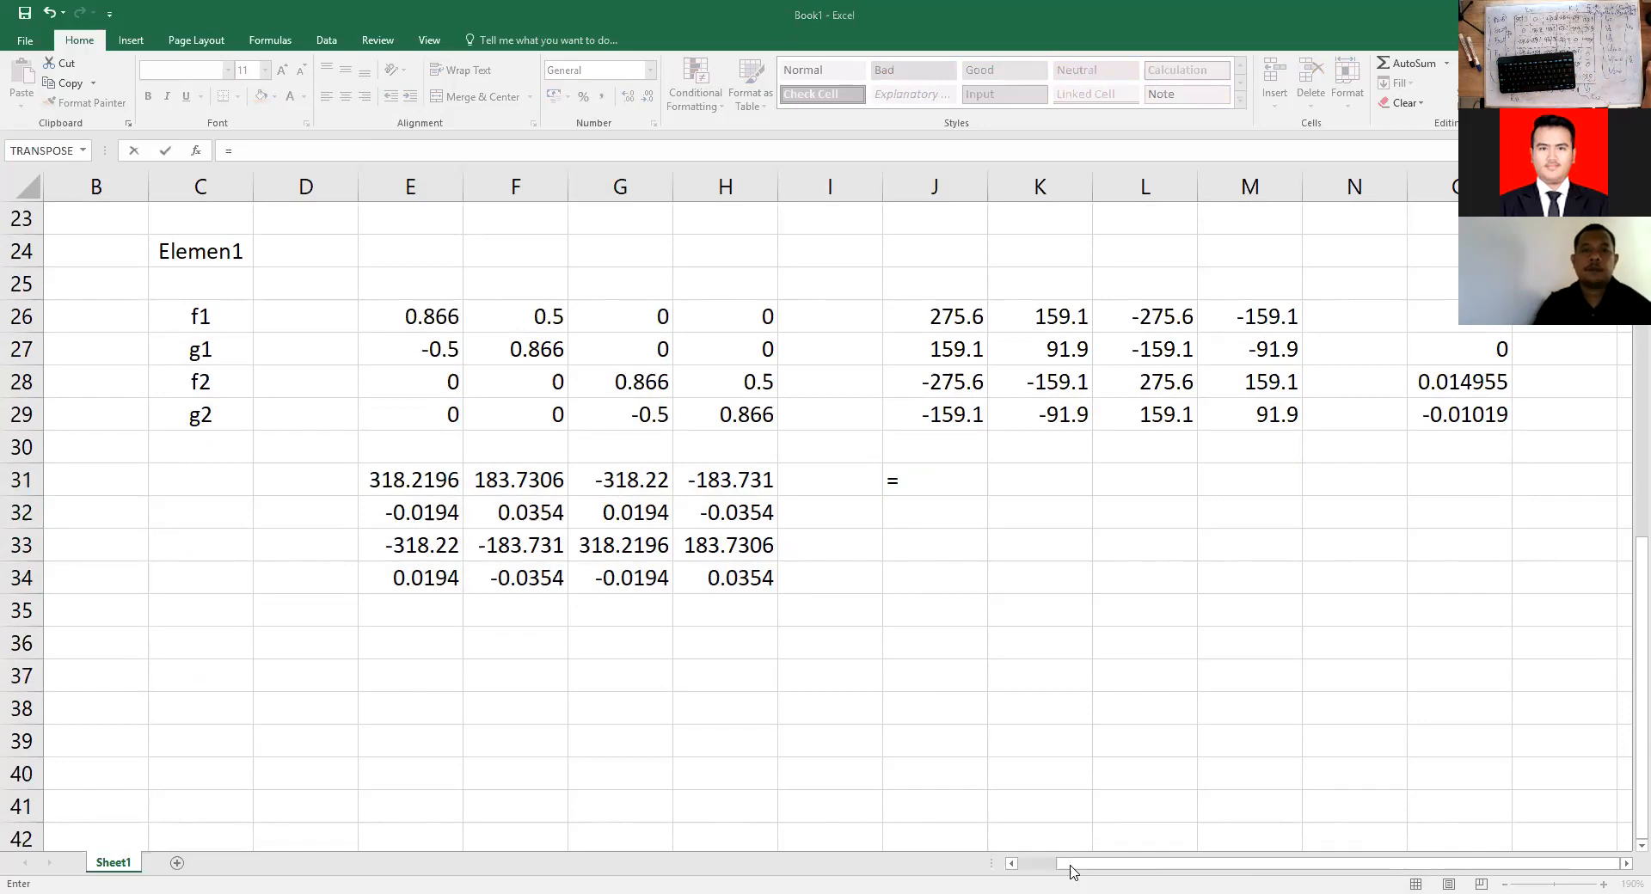
click(1178, 867)
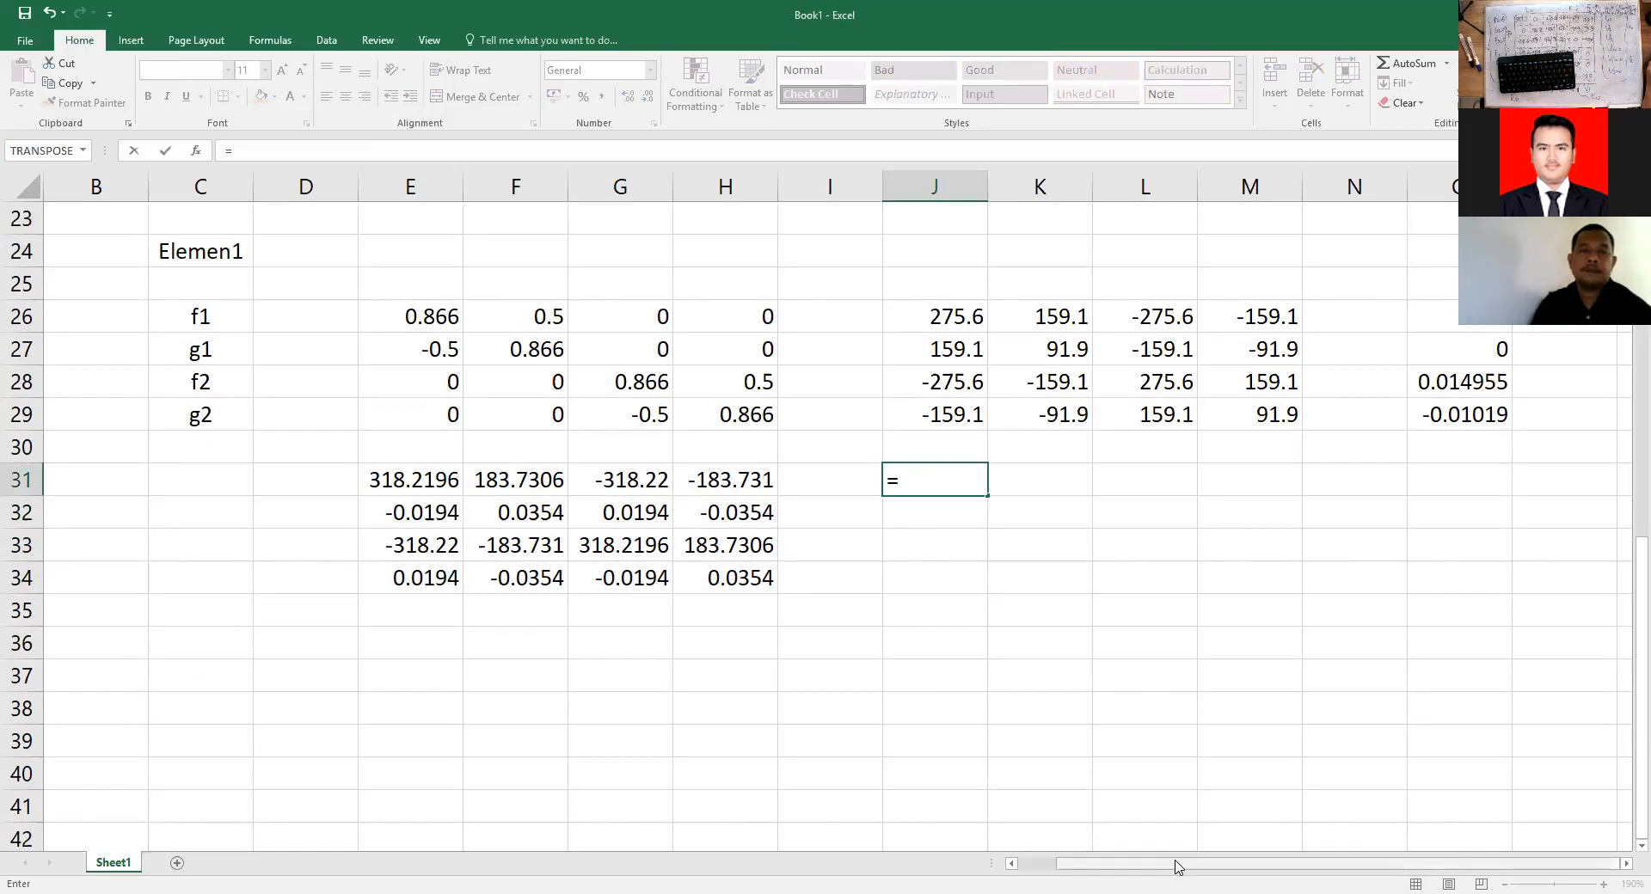
click(1625, 864)
click(1625, 864)
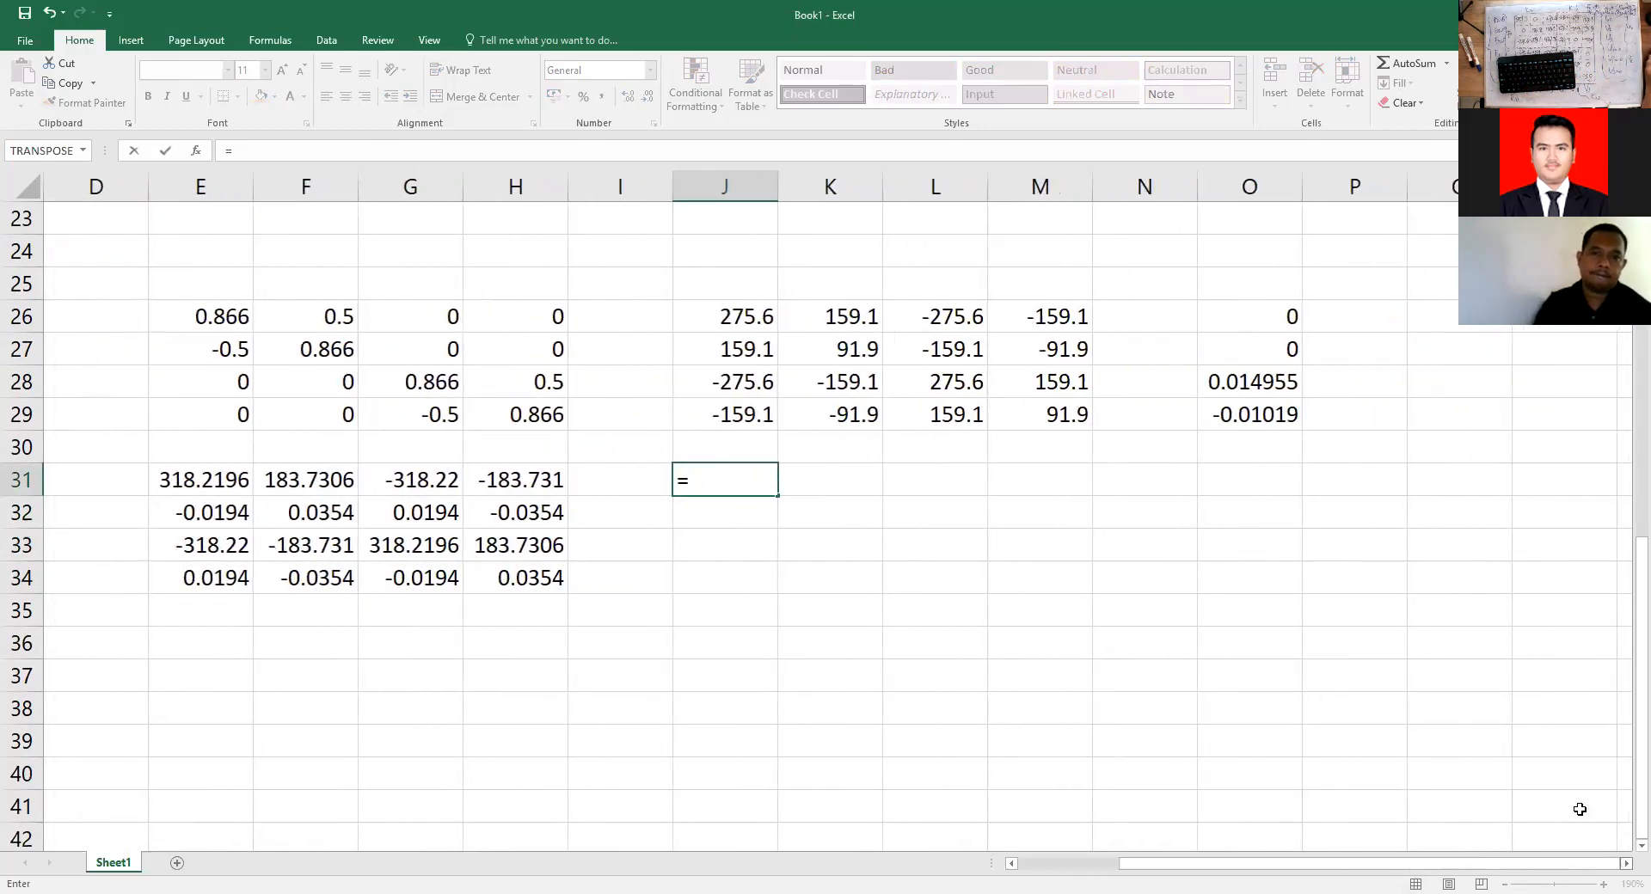
click(1258, 317)
key(Return)
Copy the J31 formula into J32:J34 to repeat the remaining displacement vector entries.
key(Up)
key(ctrl+c)
key(Down)
key(shift+Down)
key(shift+Down)
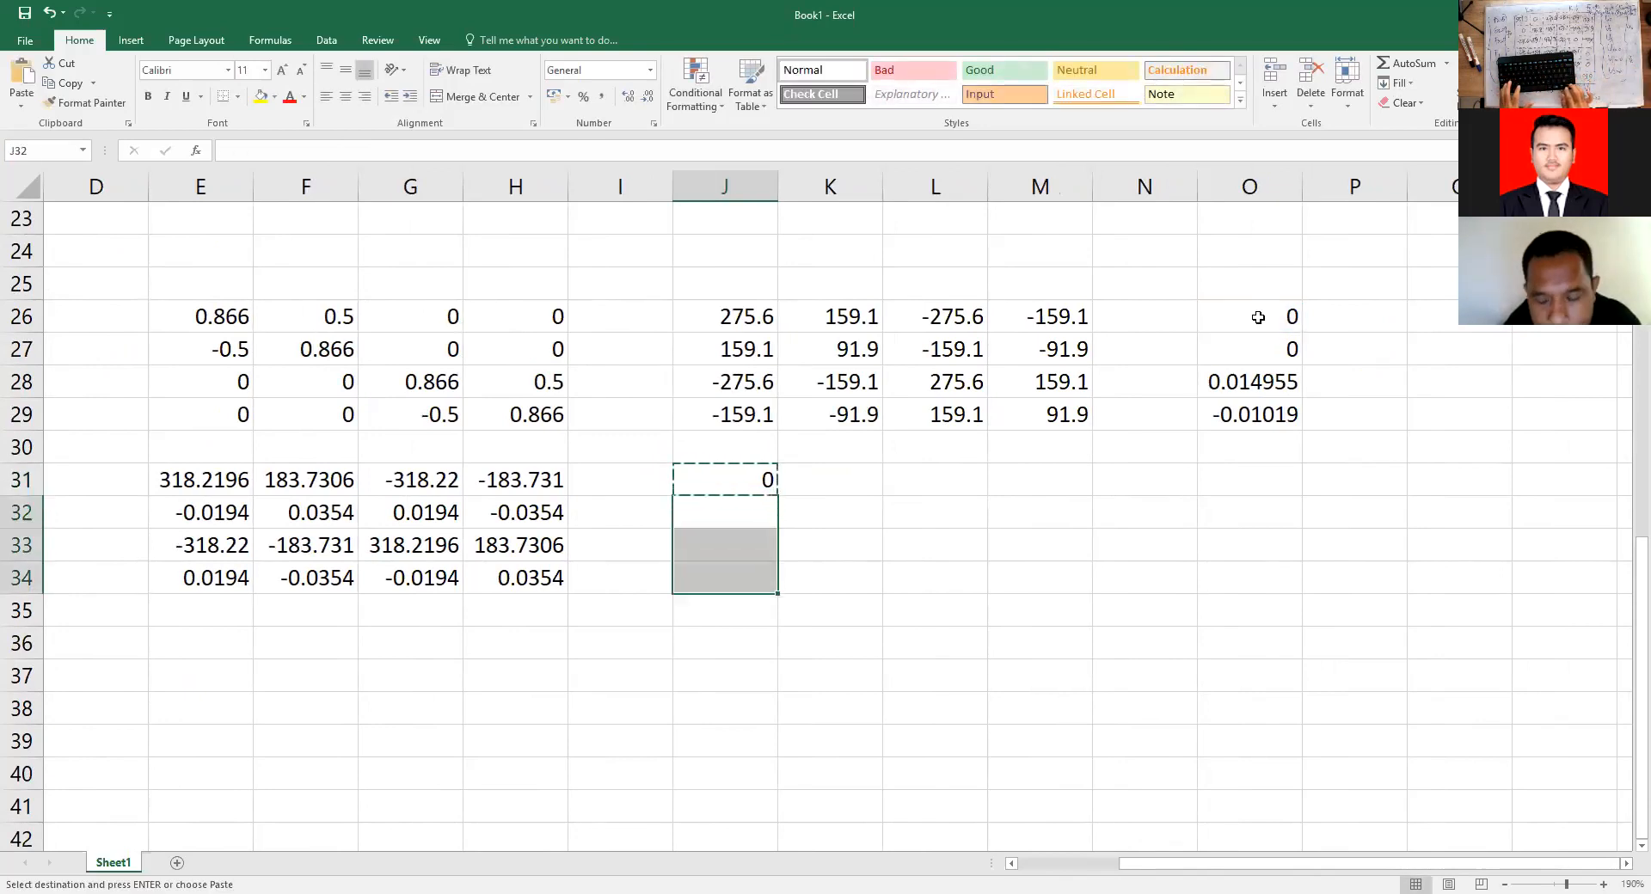
key(ctrl+v)
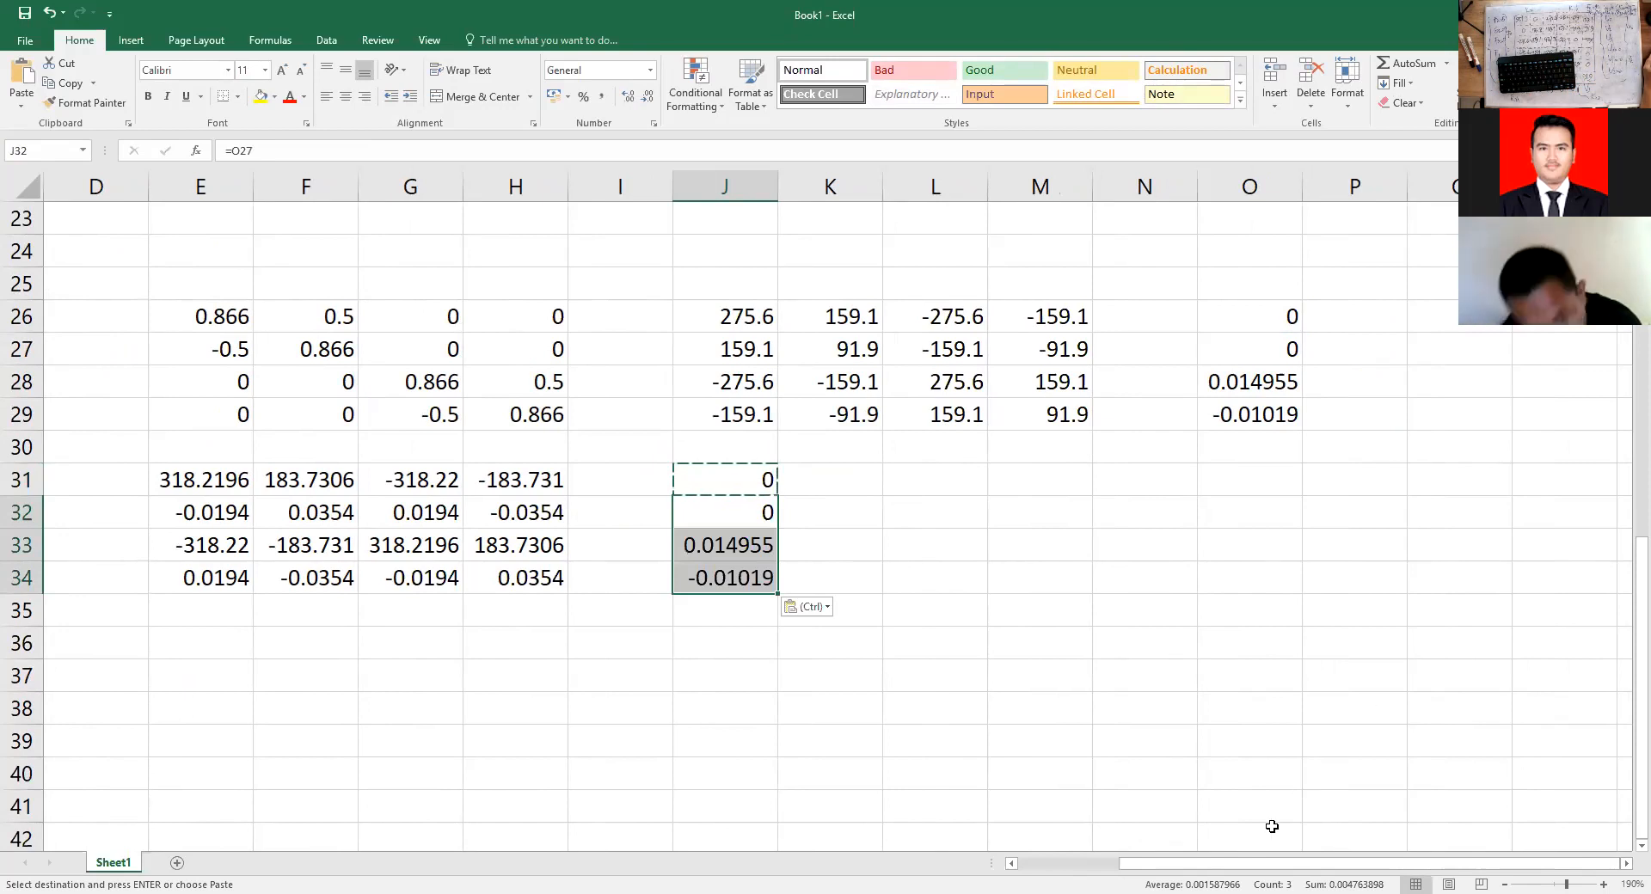
Copy the f1, g1, f2 and g2 labels from C26:C29 to the rows starting at C31 and C37.
drag(1230, 869, 1043, 864)
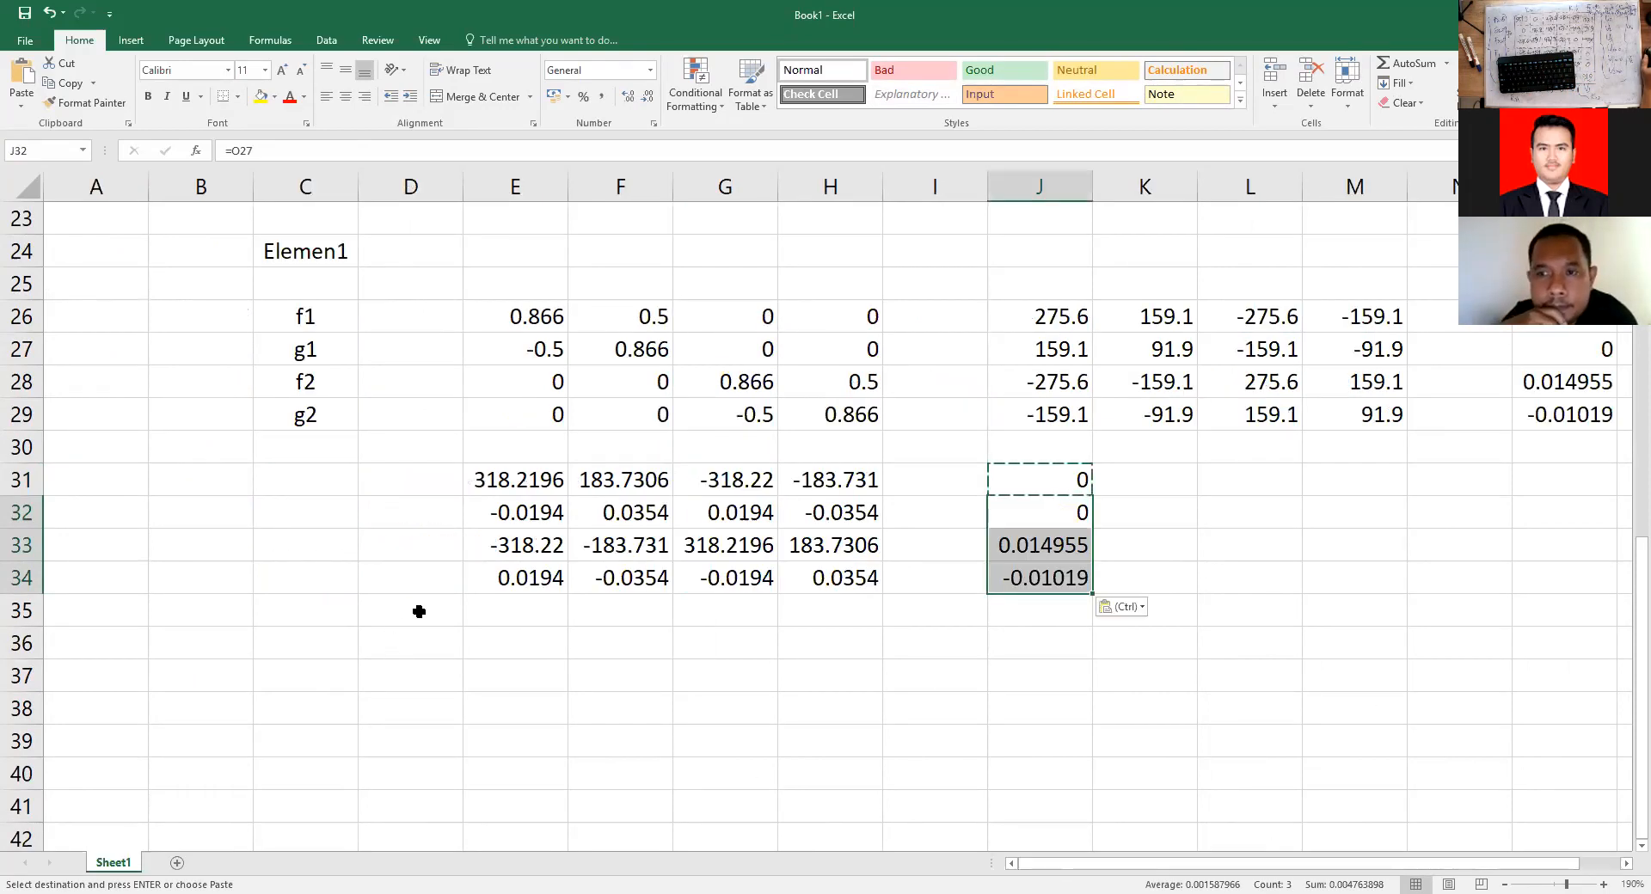
drag(312, 315, 302, 445)
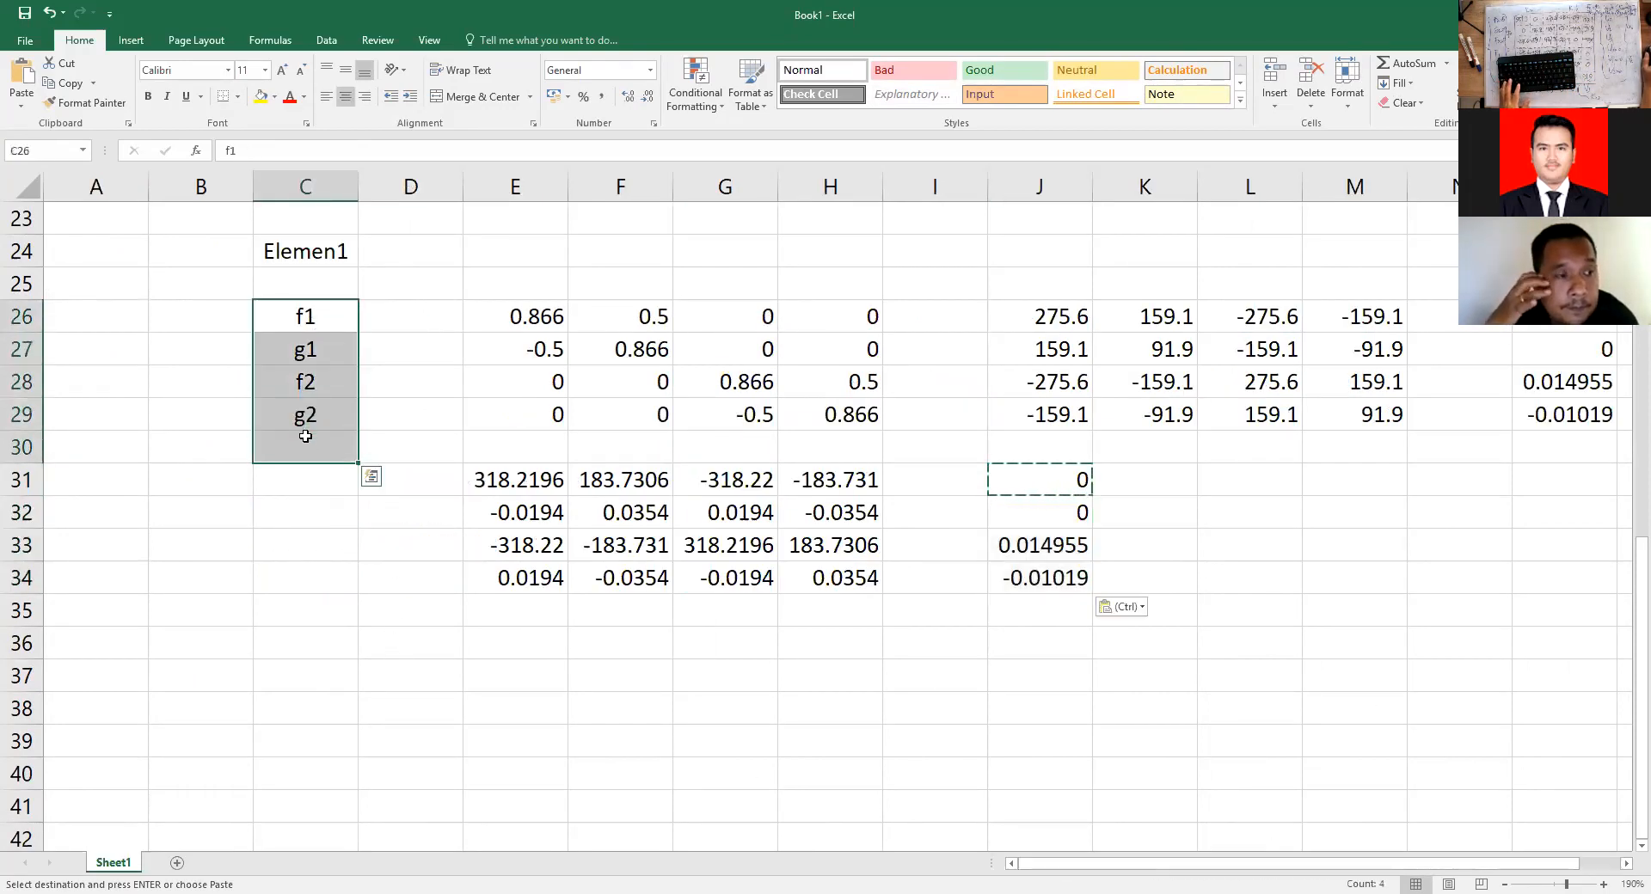
key(ctrl+c)
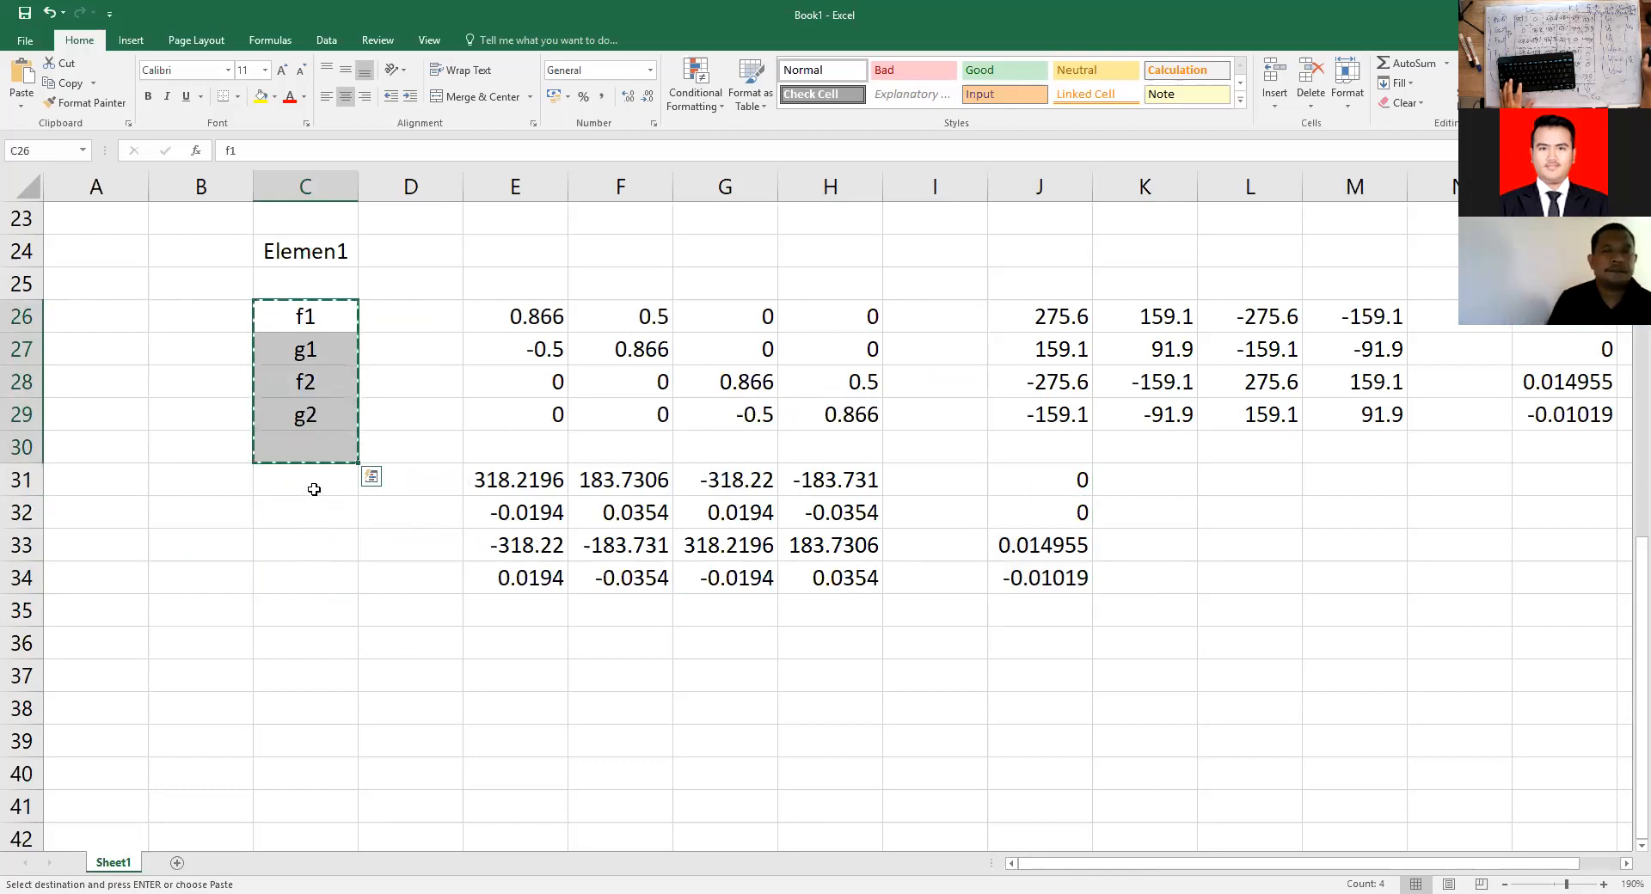
click(313, 484)
key(ctrl+v)
click(338, 671)
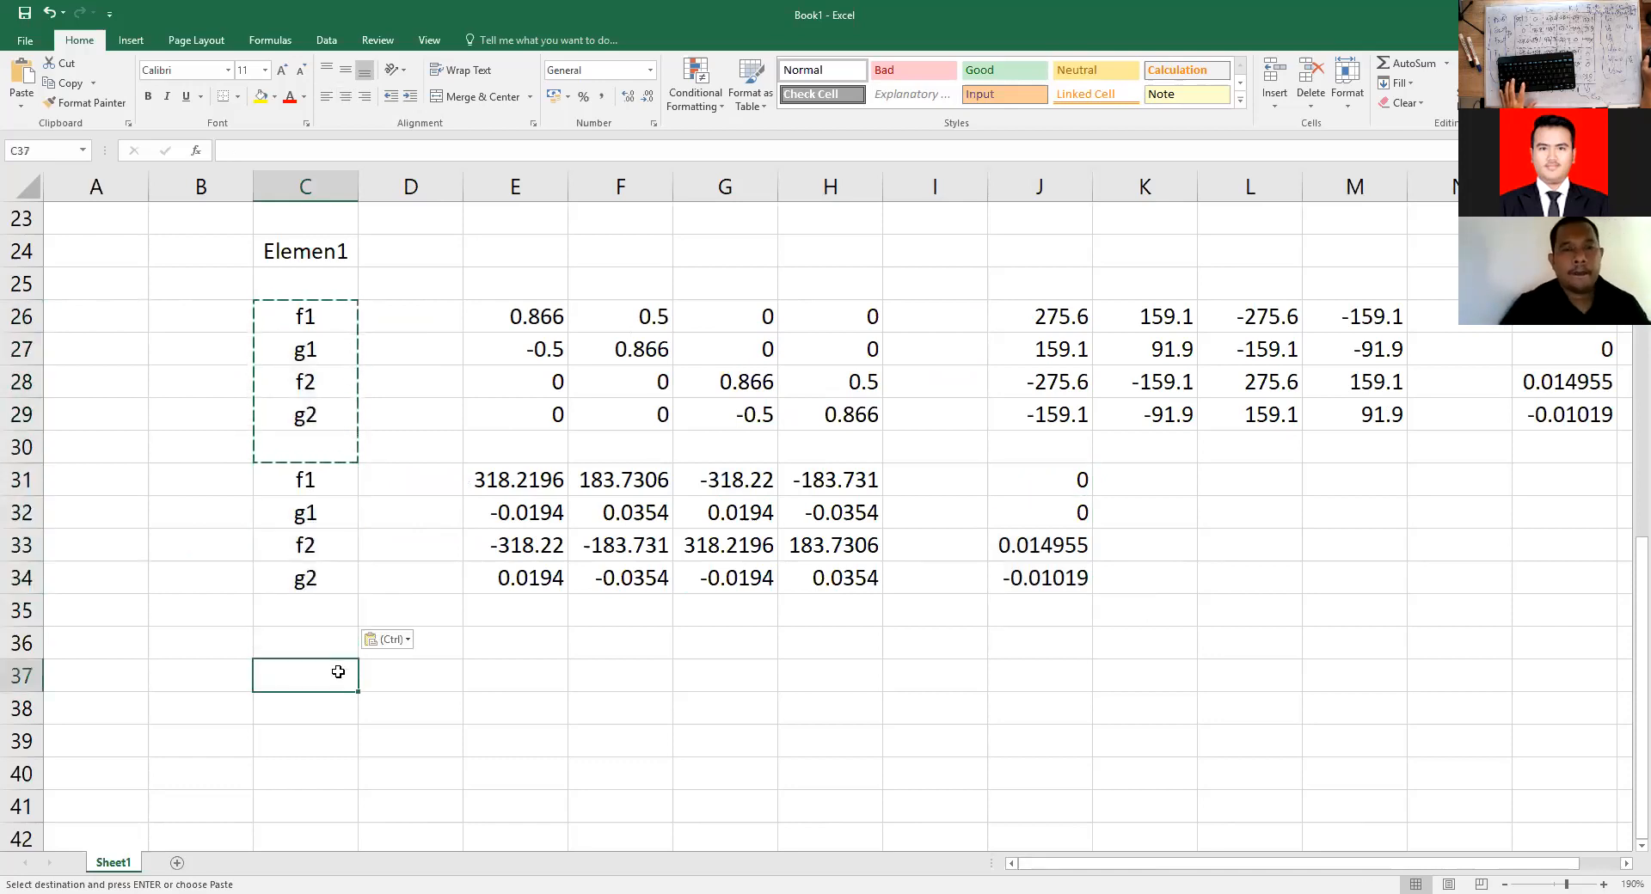
key(ctrl+v)
Enter =MMULT(E31:H34,J31:J34) in E37 to multiply the product matrix by the displacement vector.
click(525, 682)
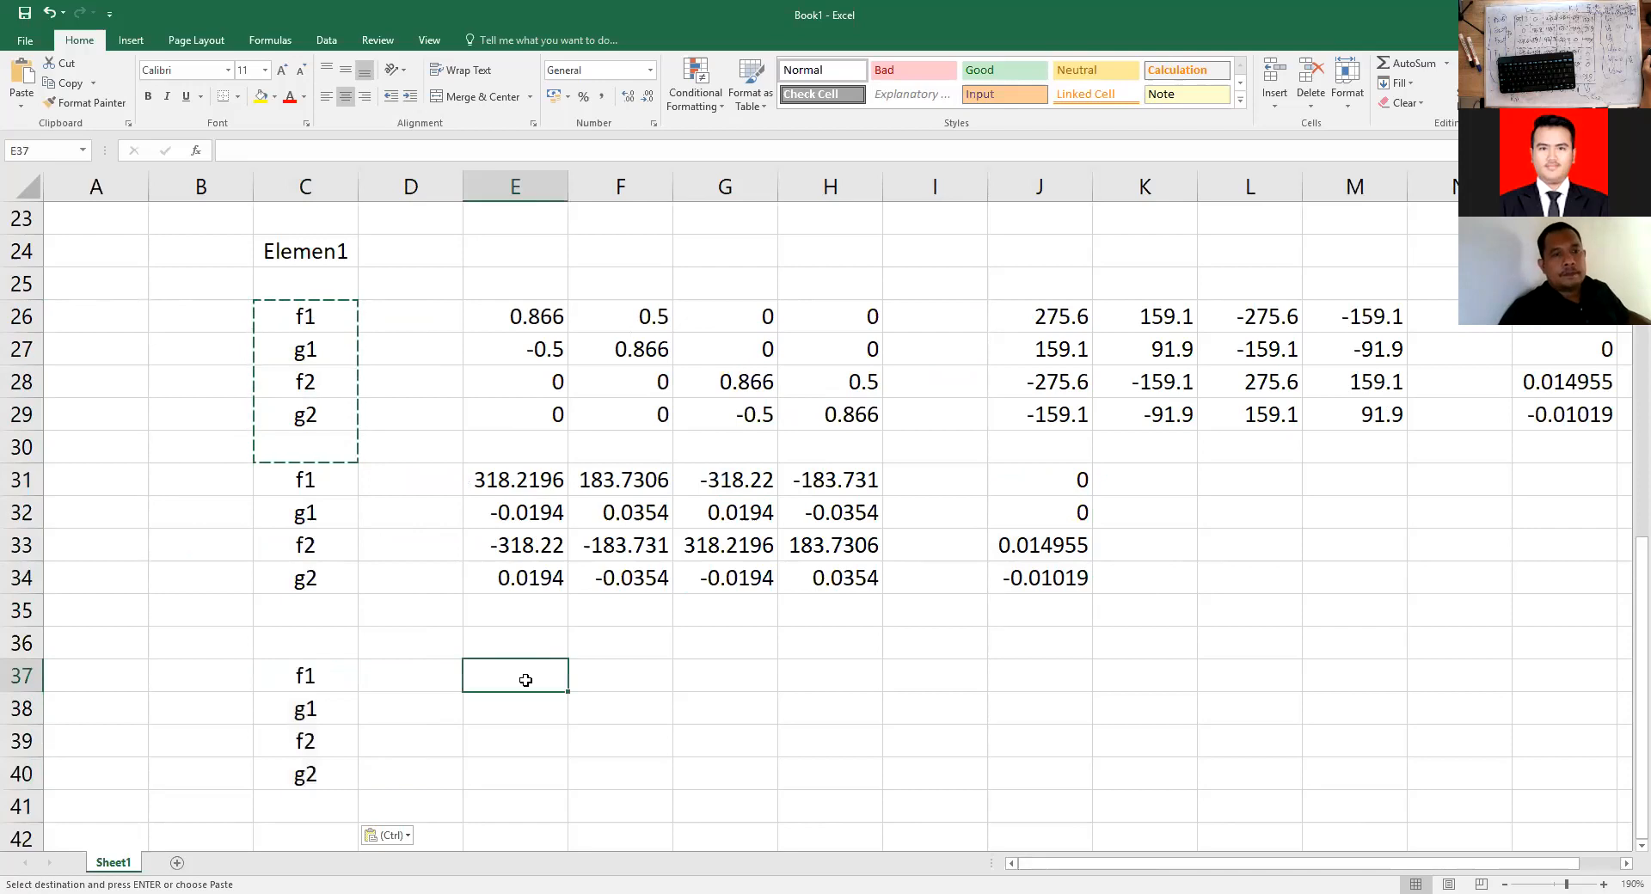
text(=mm)
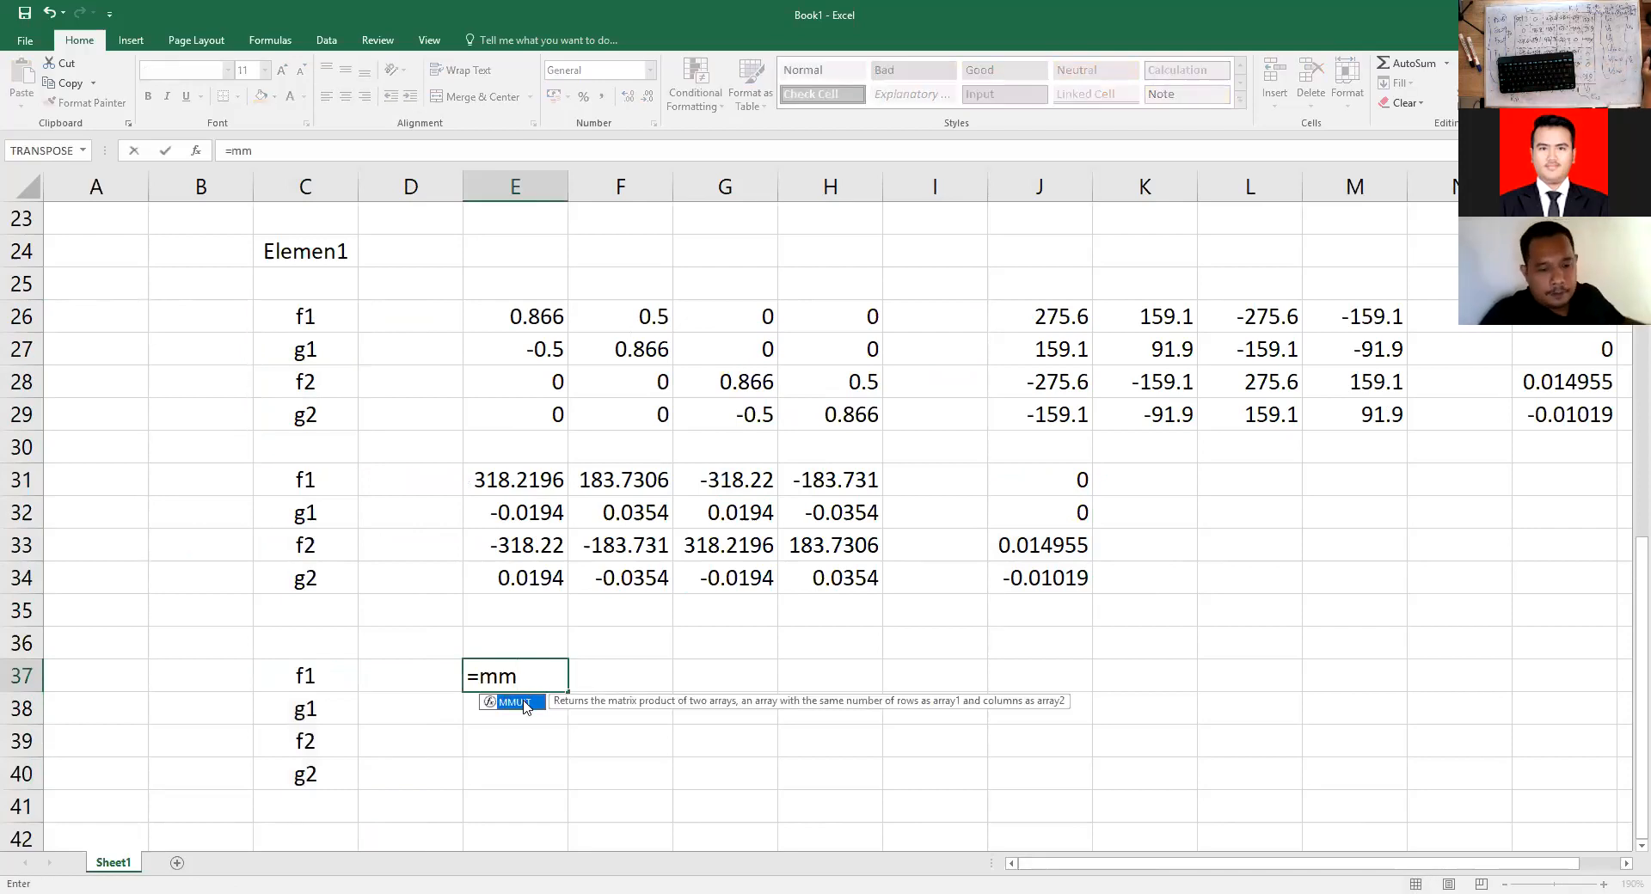
double_click(514, 701)
click(519, 480)
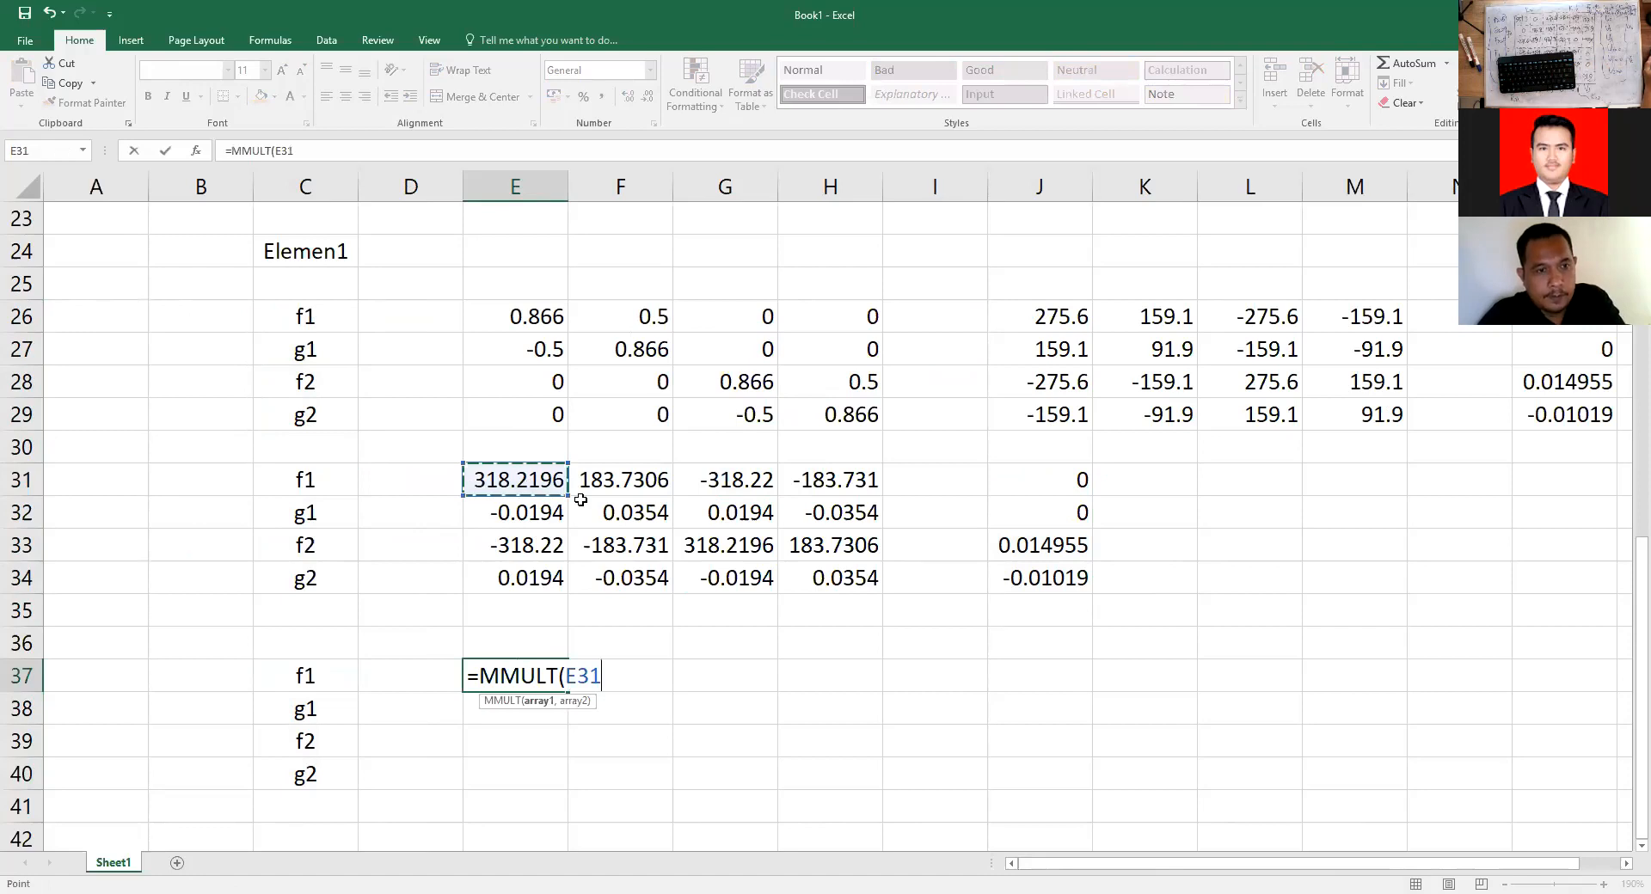
drag(582, 499, 800, 575)
text(,)
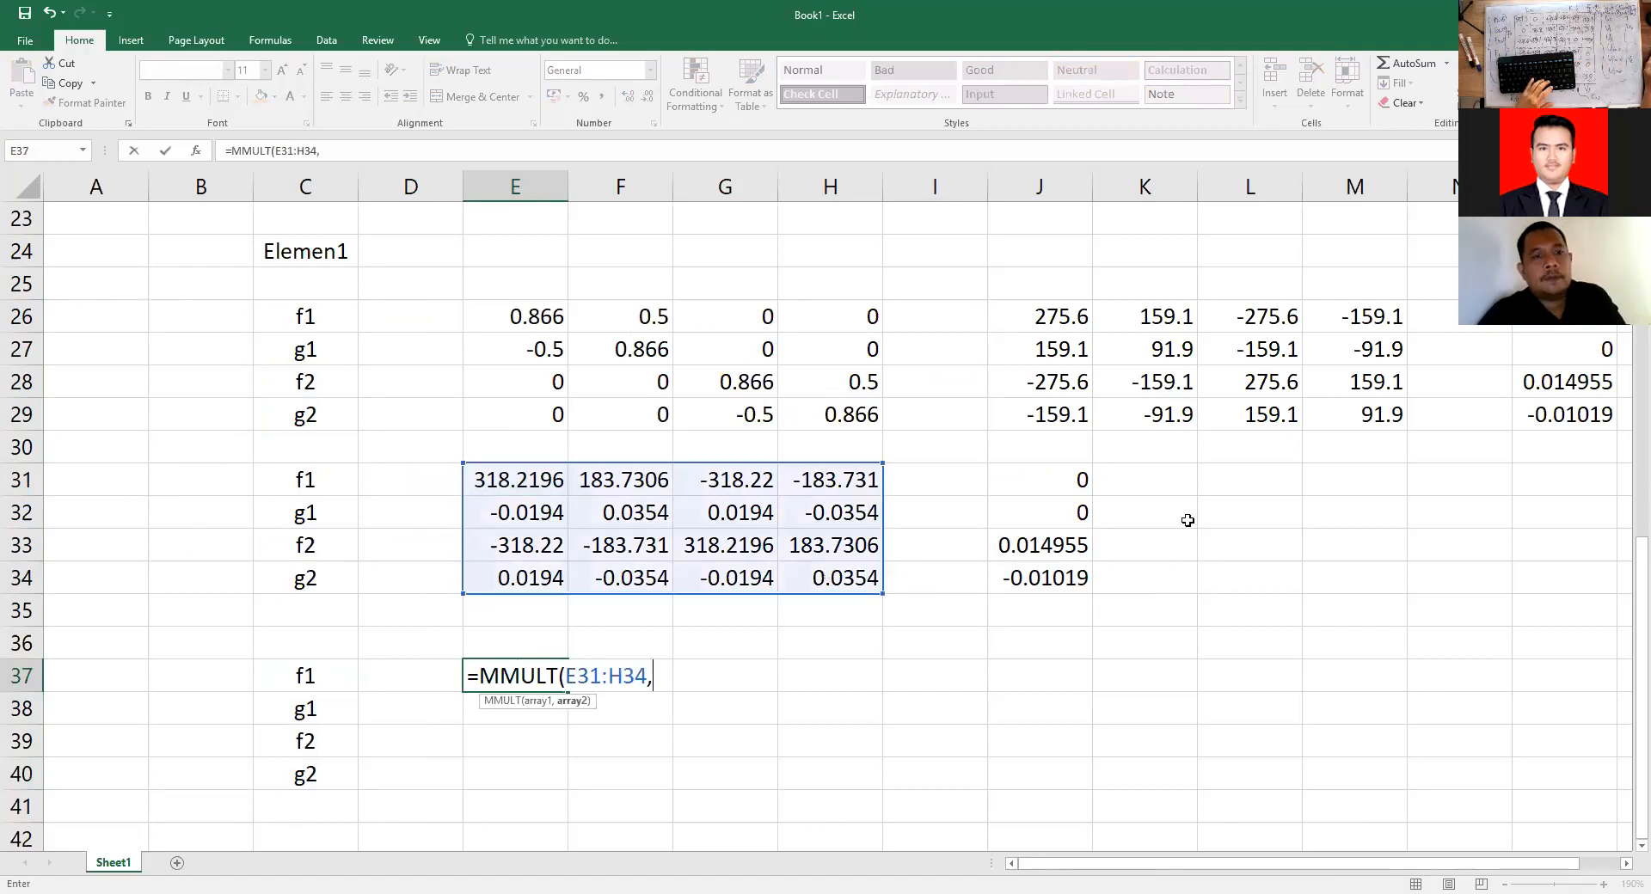
click(1060, 489)
drag(1060, 491, 1044, 578)
text())
key(Return)
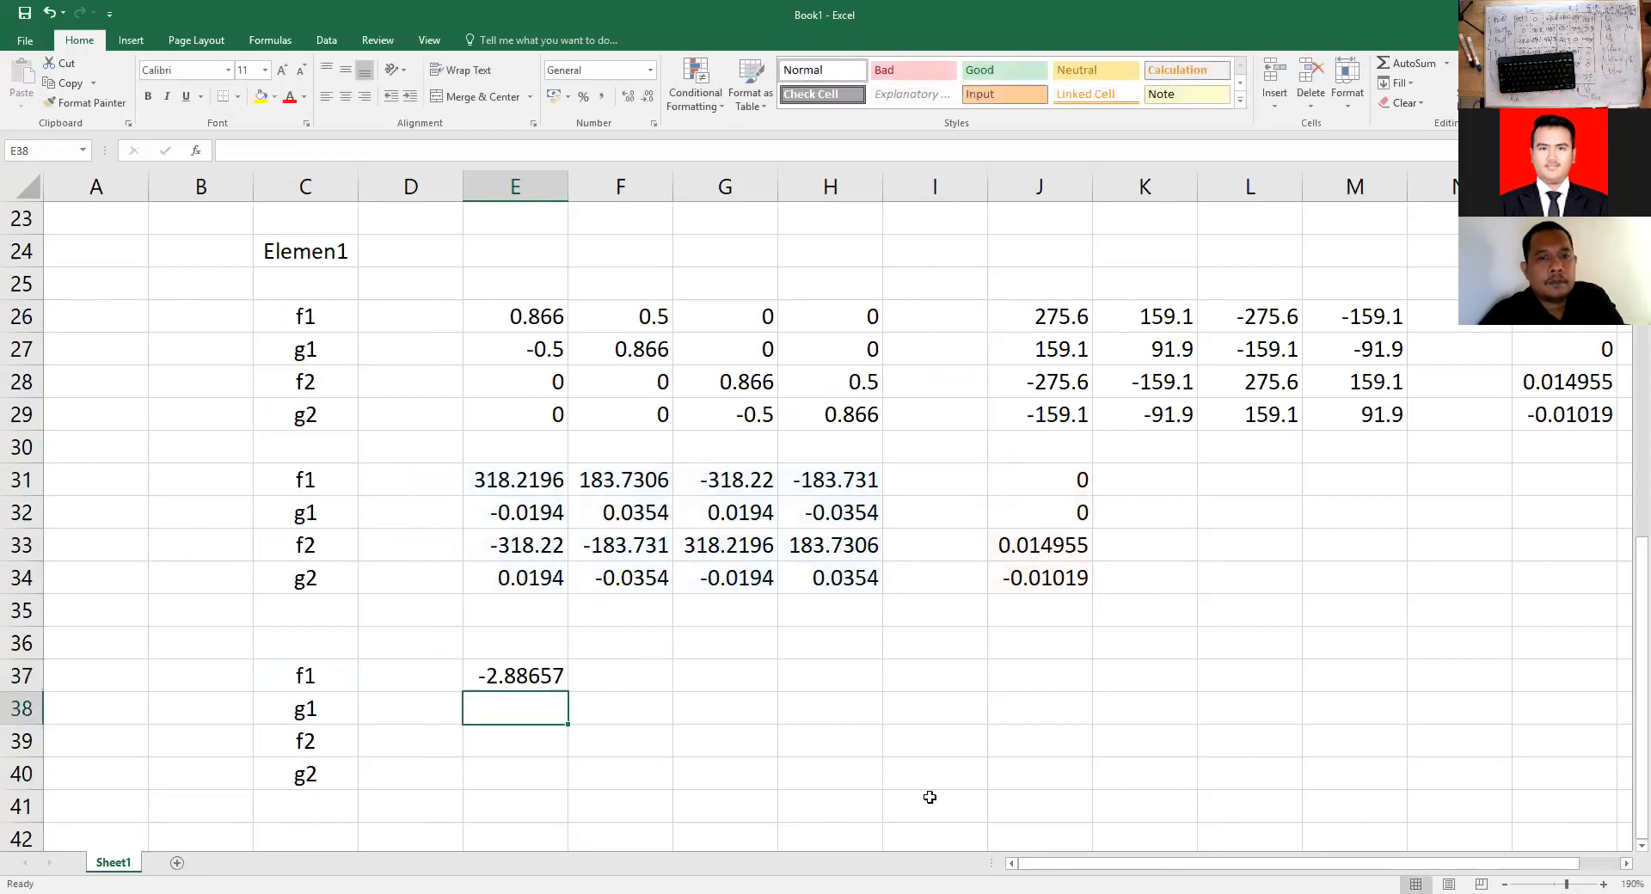
Extend the E37 matrix product over E37:E40 as an array formula for the four member forces.
drag(544, 677, 517, 766)
click(273, 152)
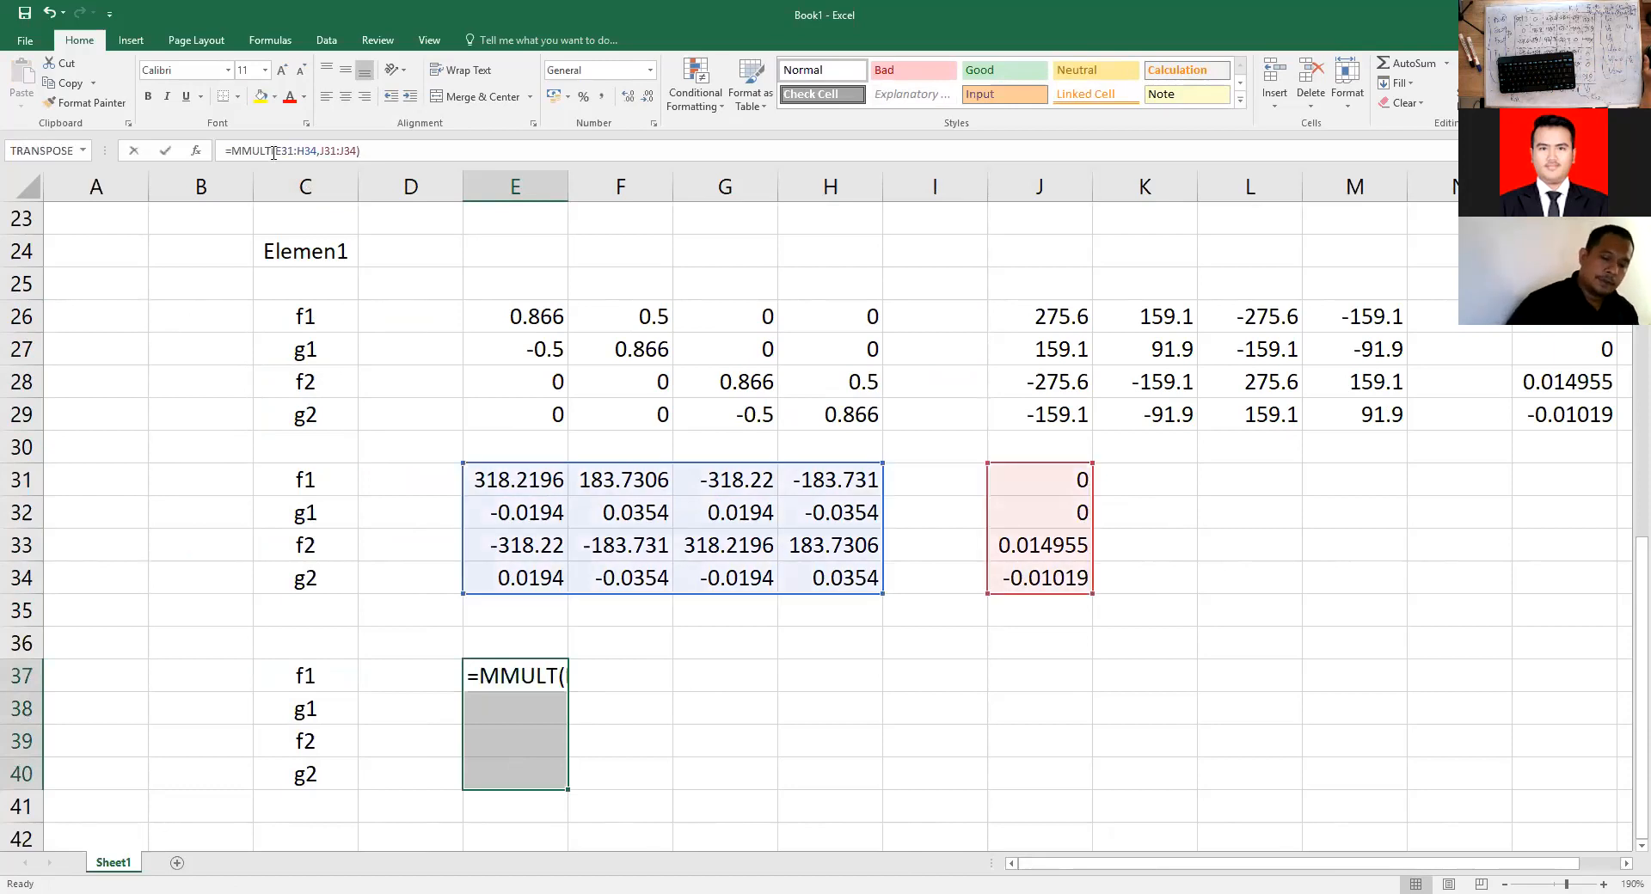
Enter =MMULT(E31:H34,J31:J34) as an array formula in E37:E40 and format the results as numbers with two decimal places.
key(ctrl+shift+Return)
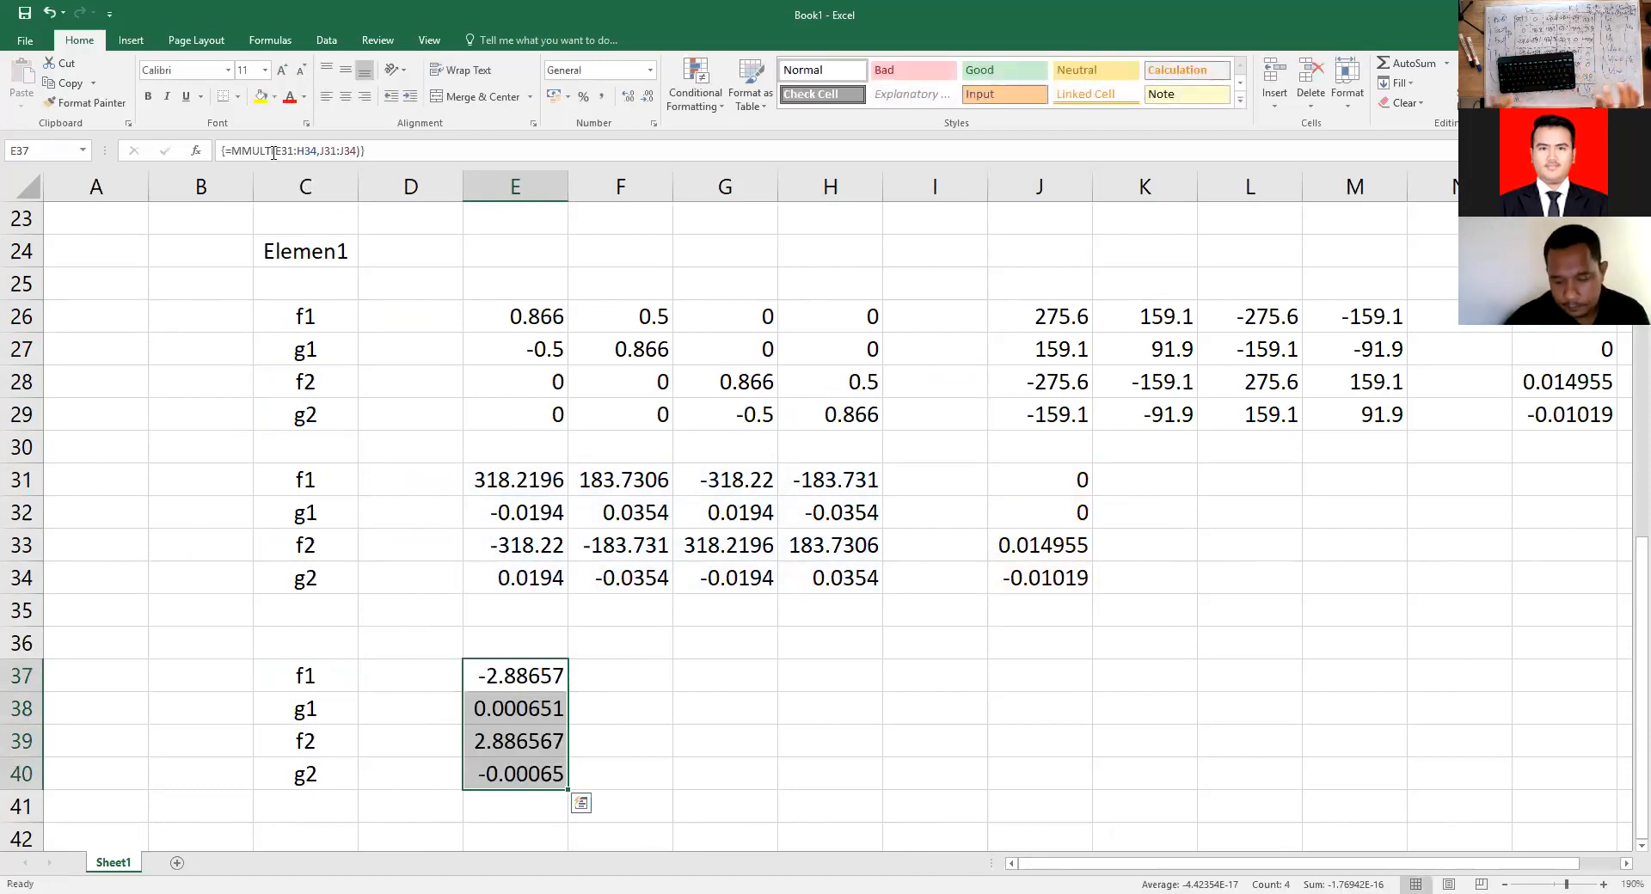
right_click(539, 681)
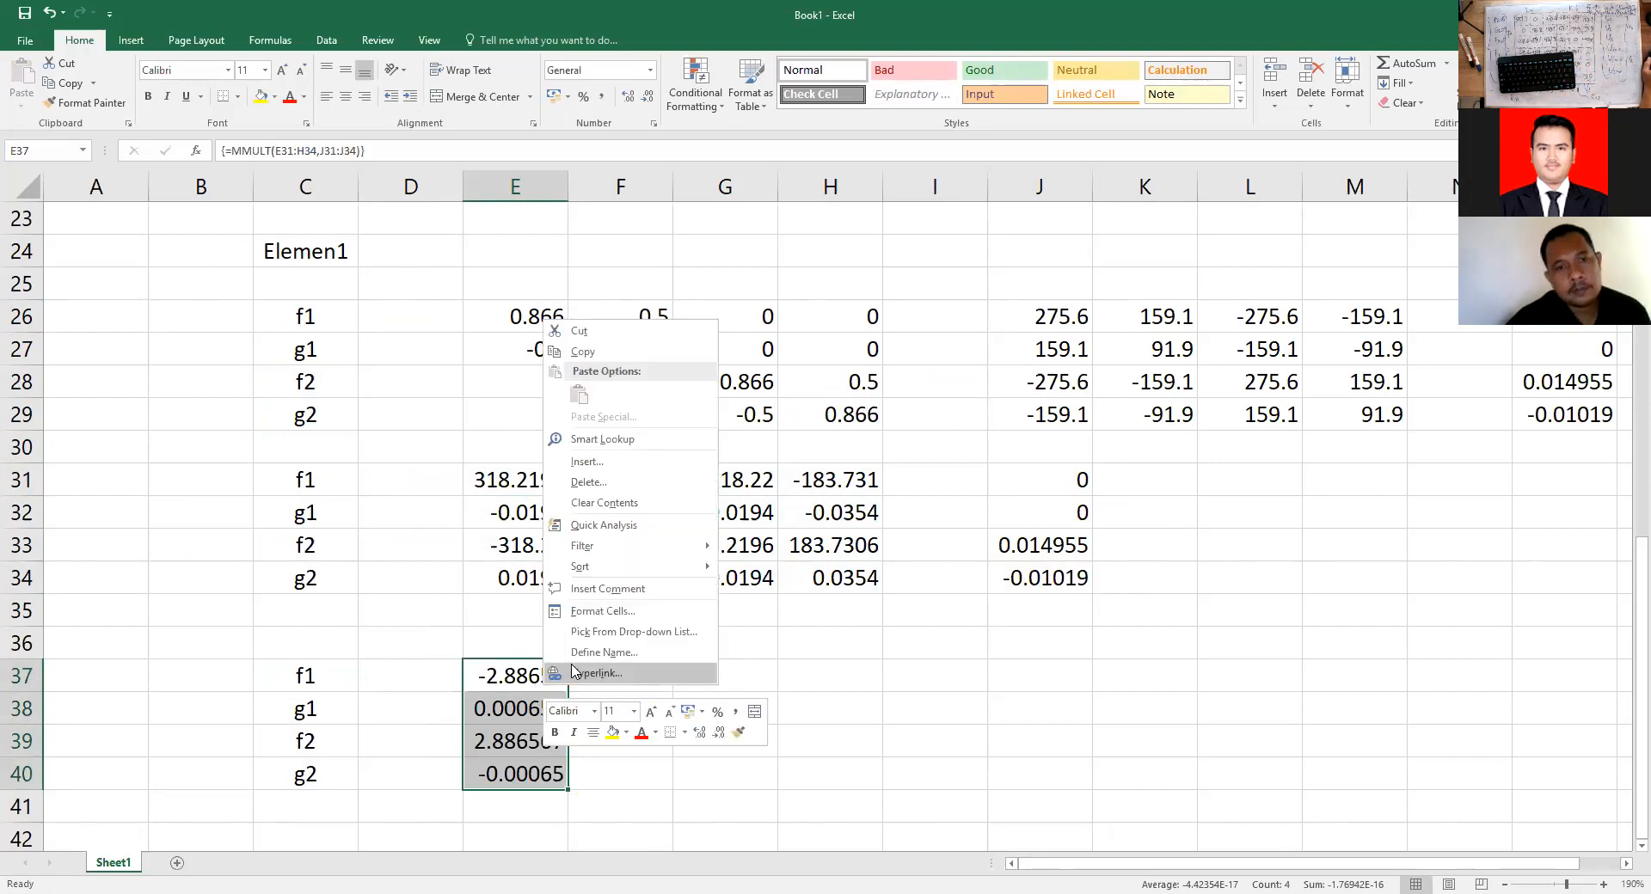
click(599, 611)
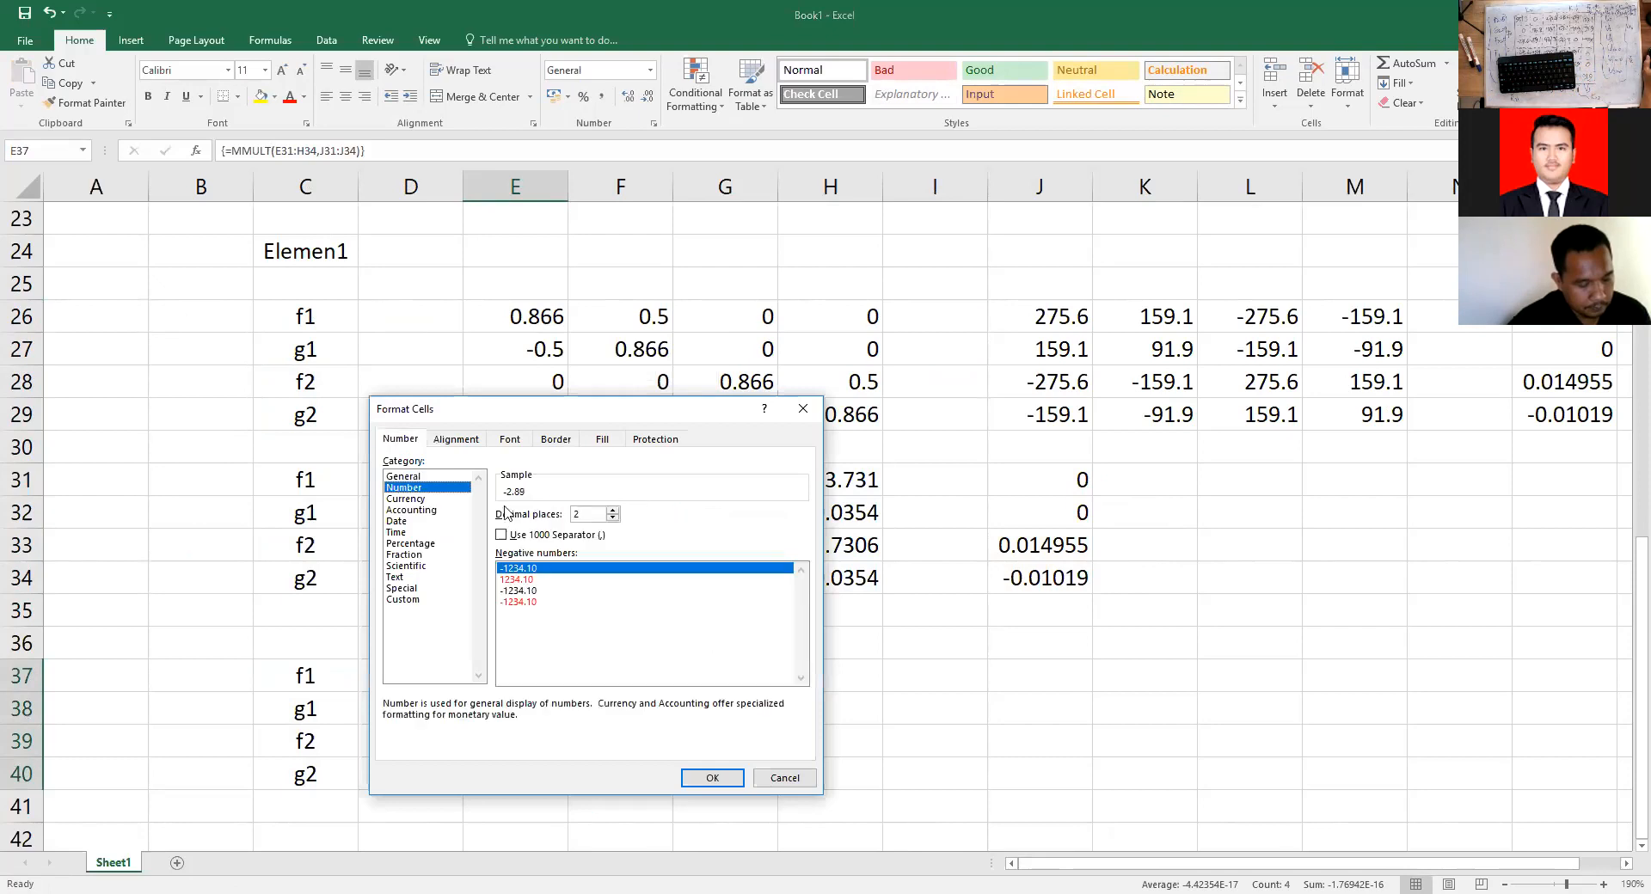
click(704, 775)
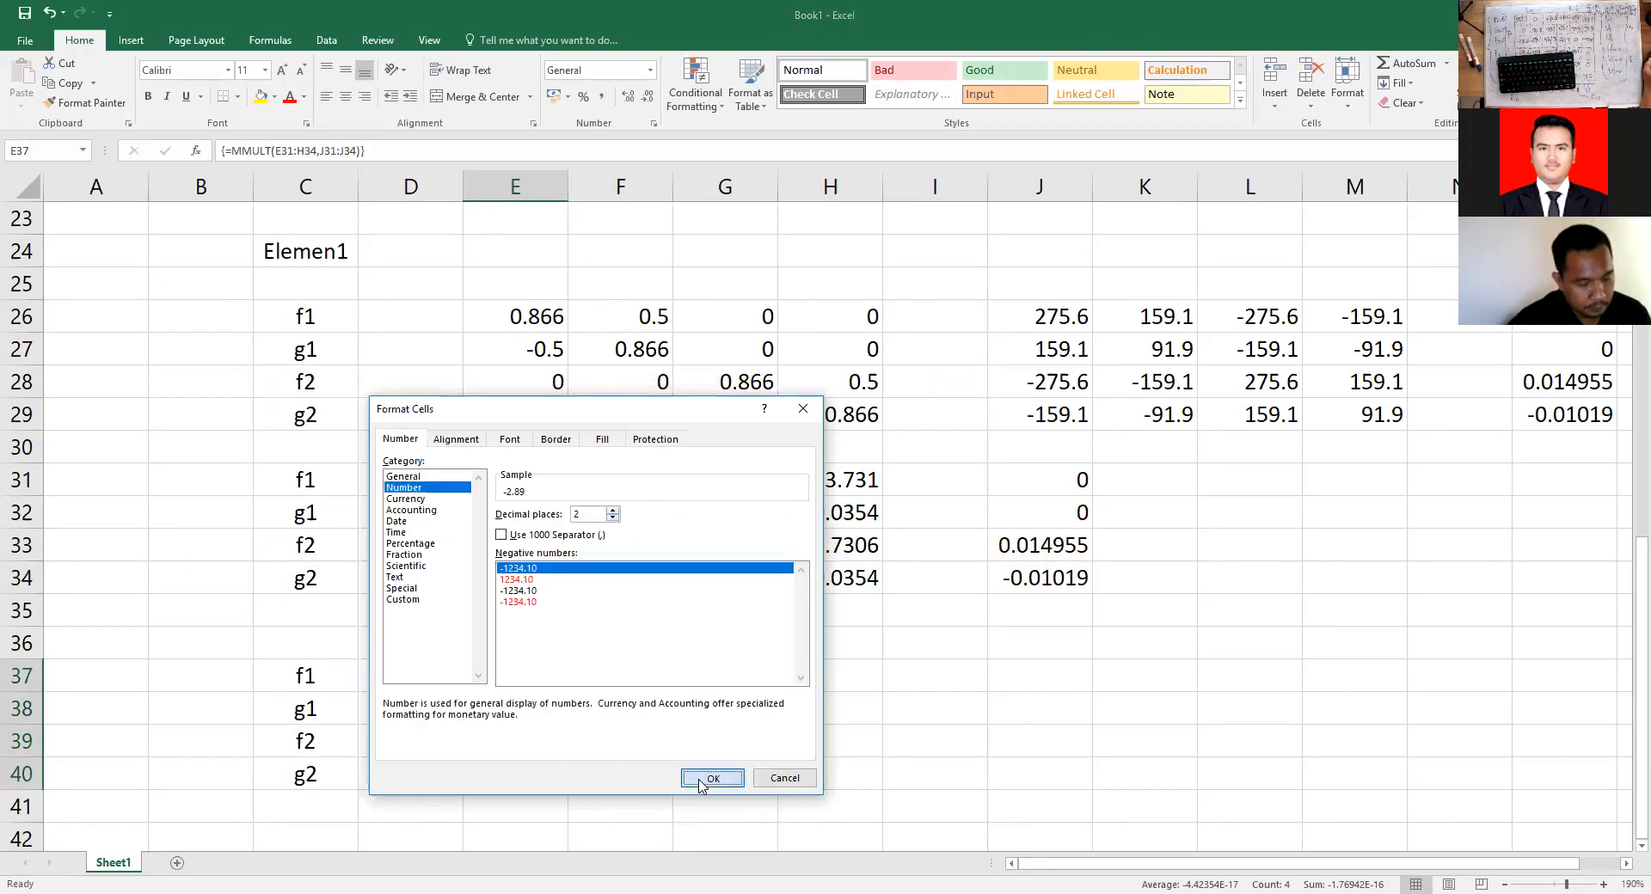
click(821, 708)
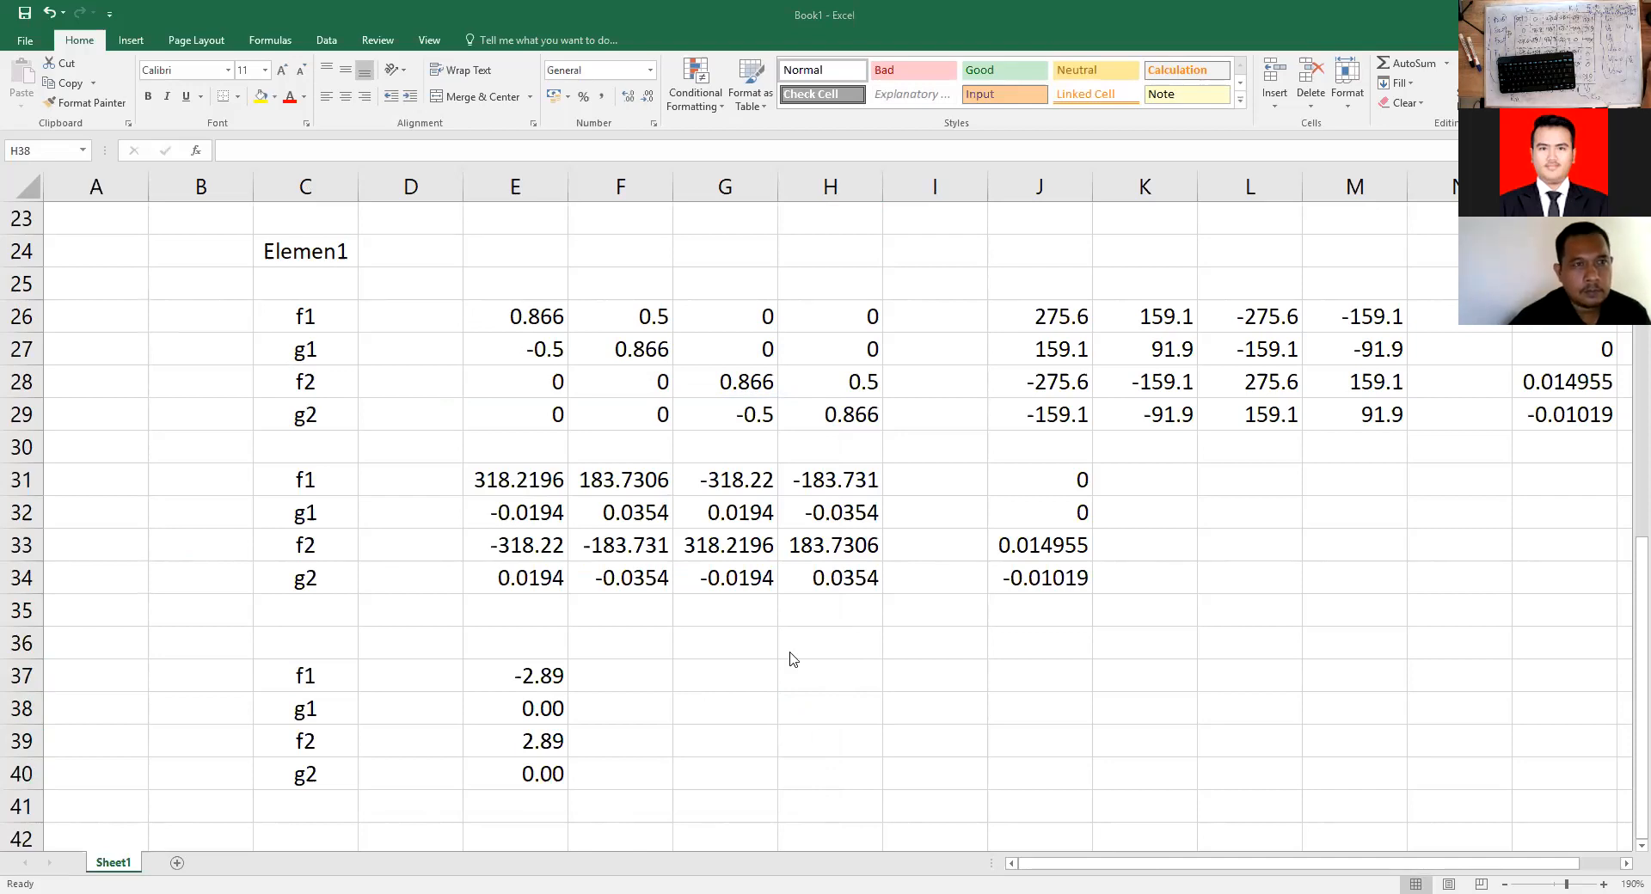
Enter the unit "ton" in F37 and copy it to F38:F40 beside the force results.
click(625, 679)
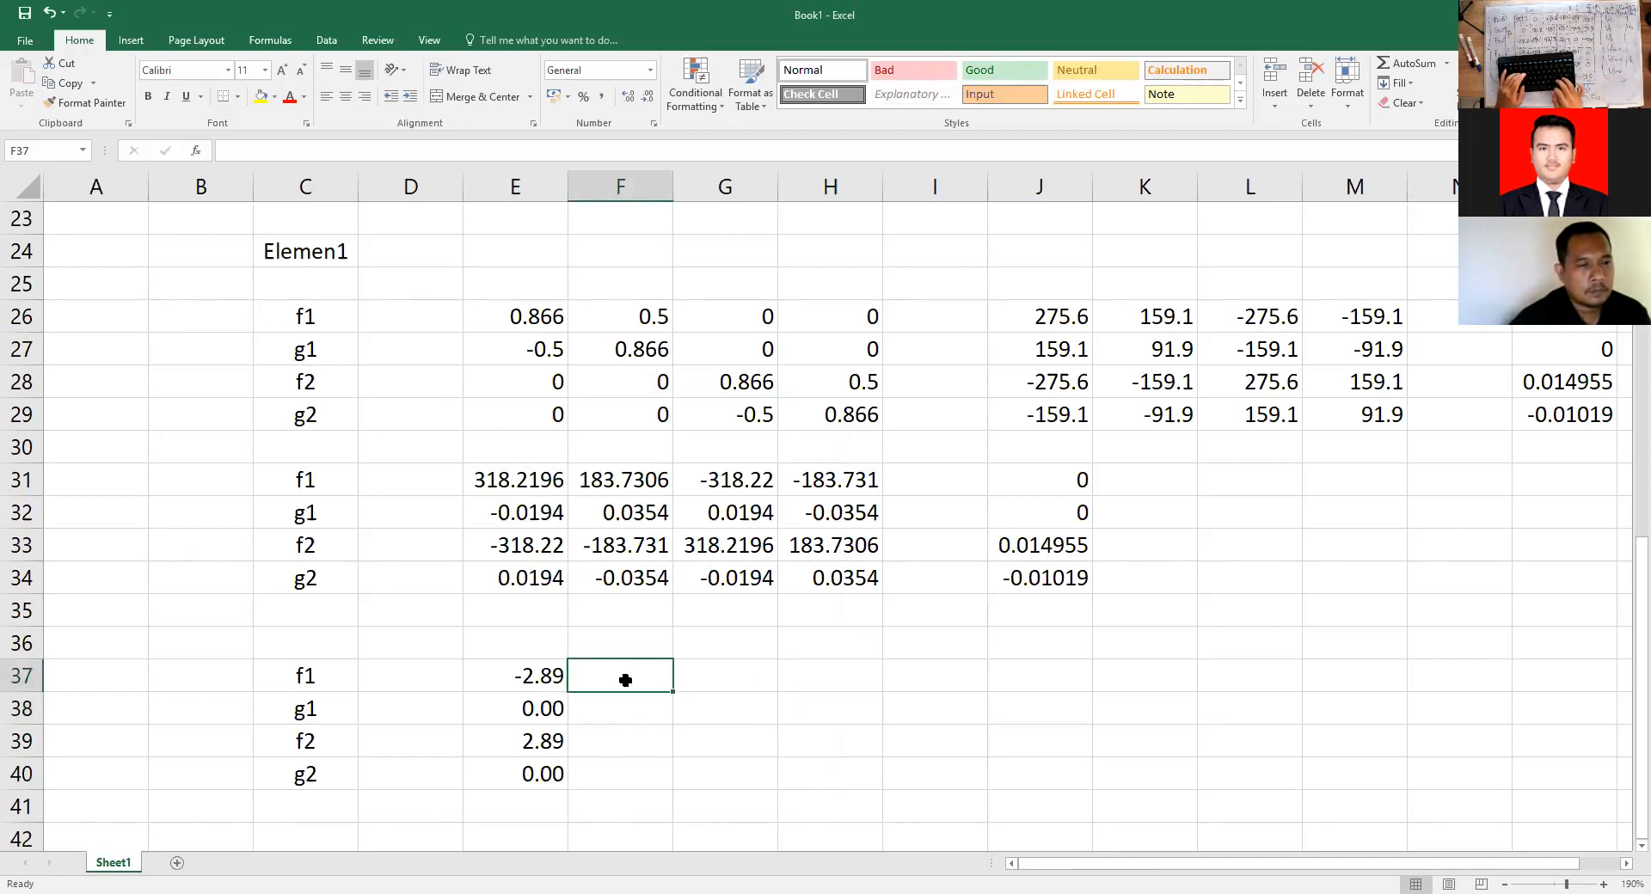
text(o)
key(BackSpace)
text(t)
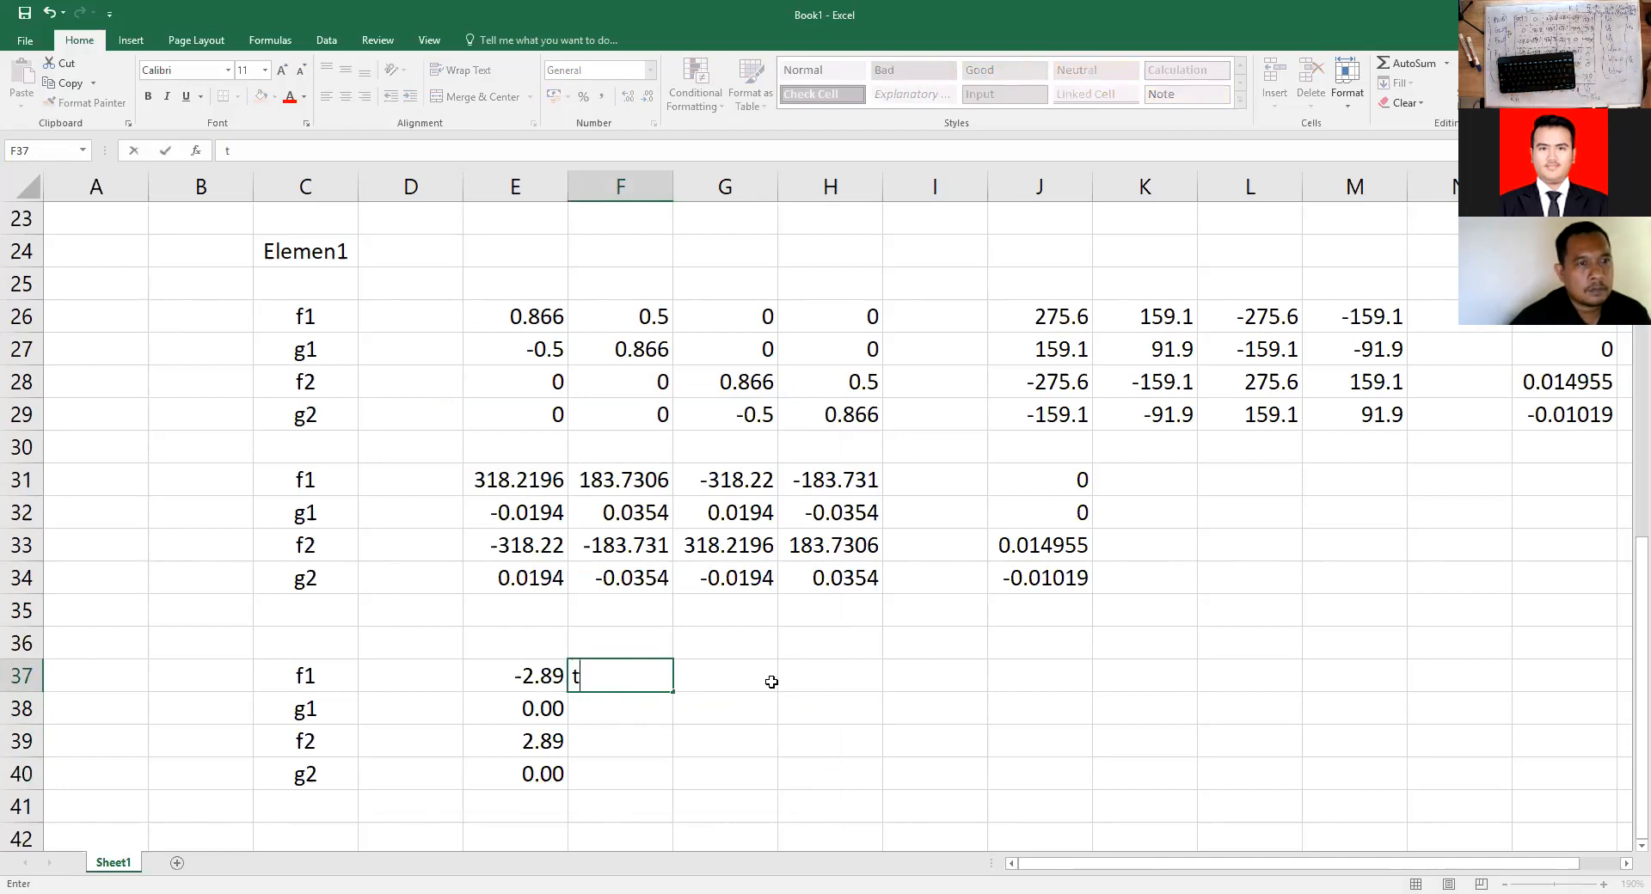
text(on)
key(Return)
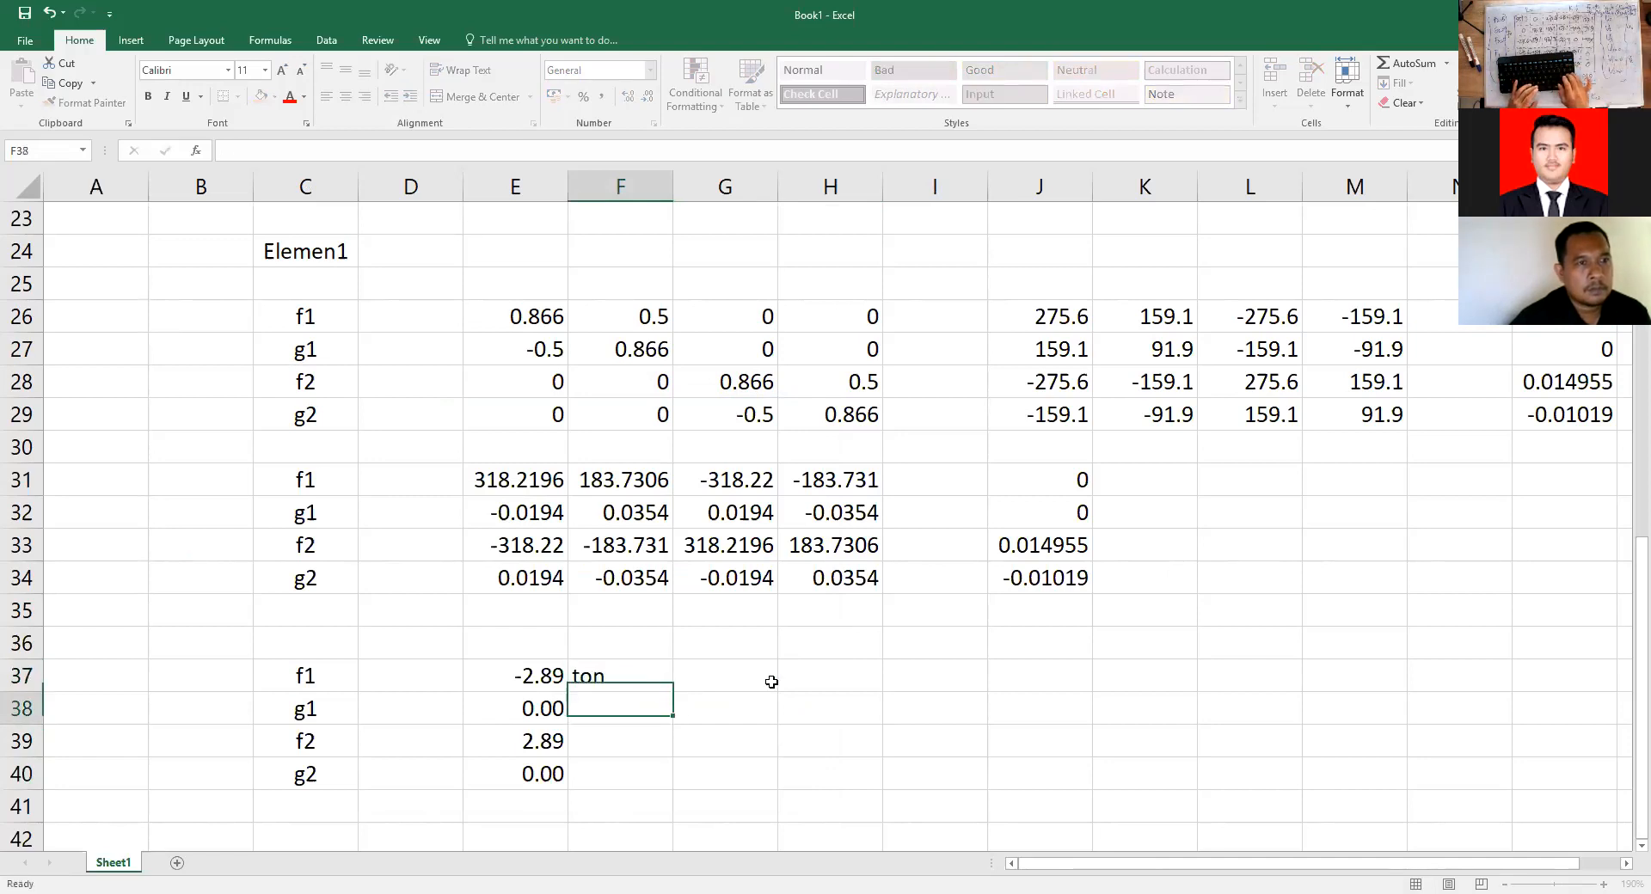
click(631, 677)
key(ctrl+c)
drag(612, 711, 617, 772)
key(ctrl+v)
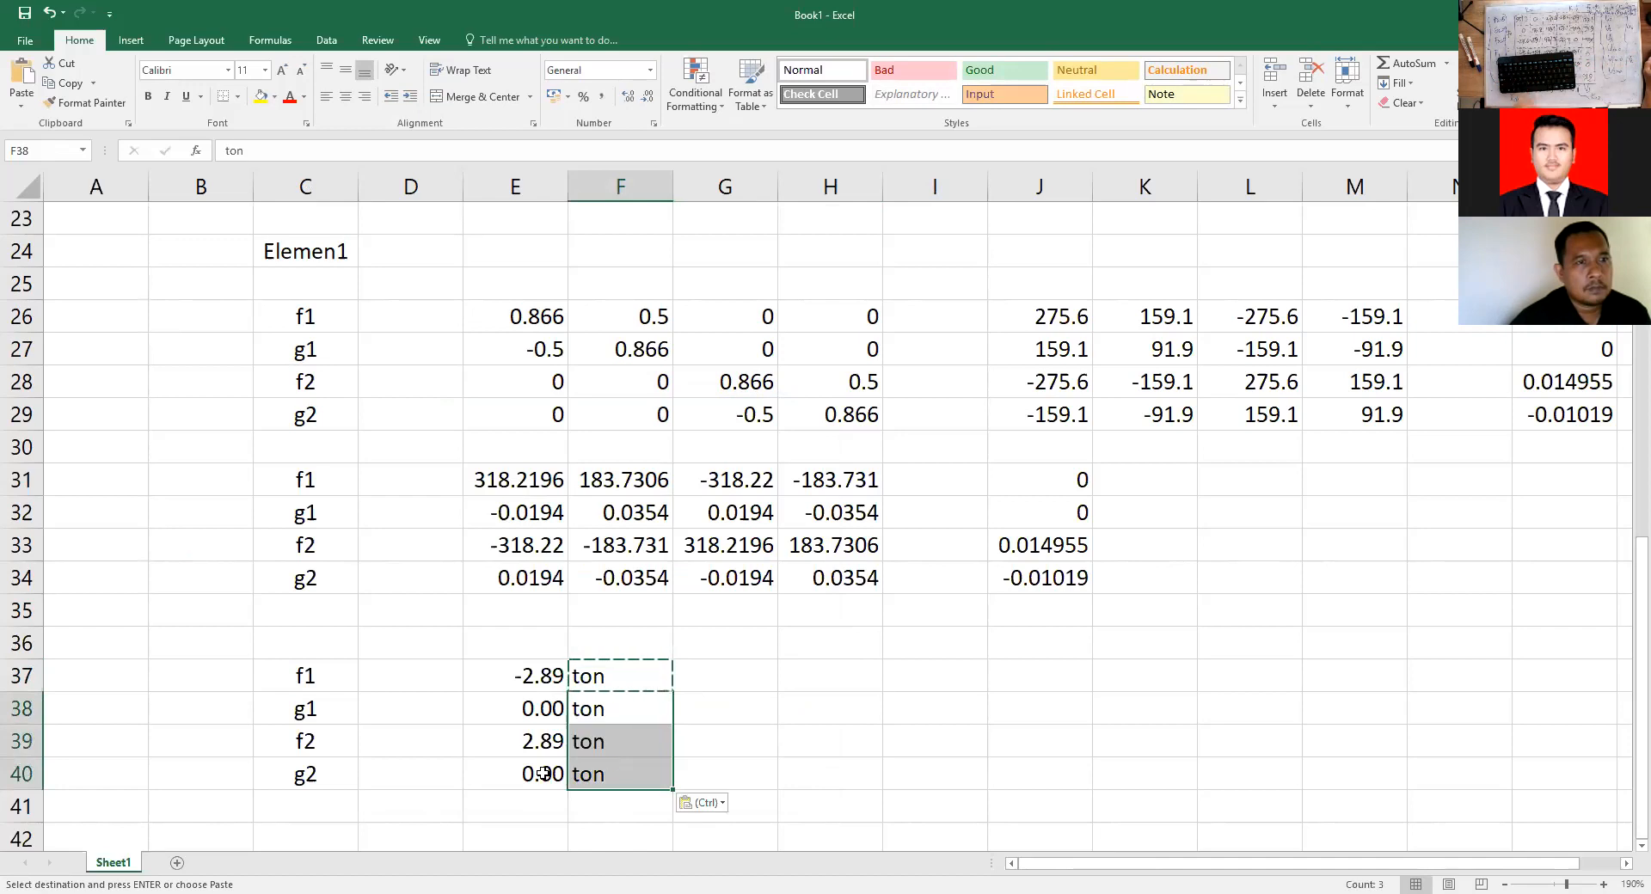
click(515, 748)
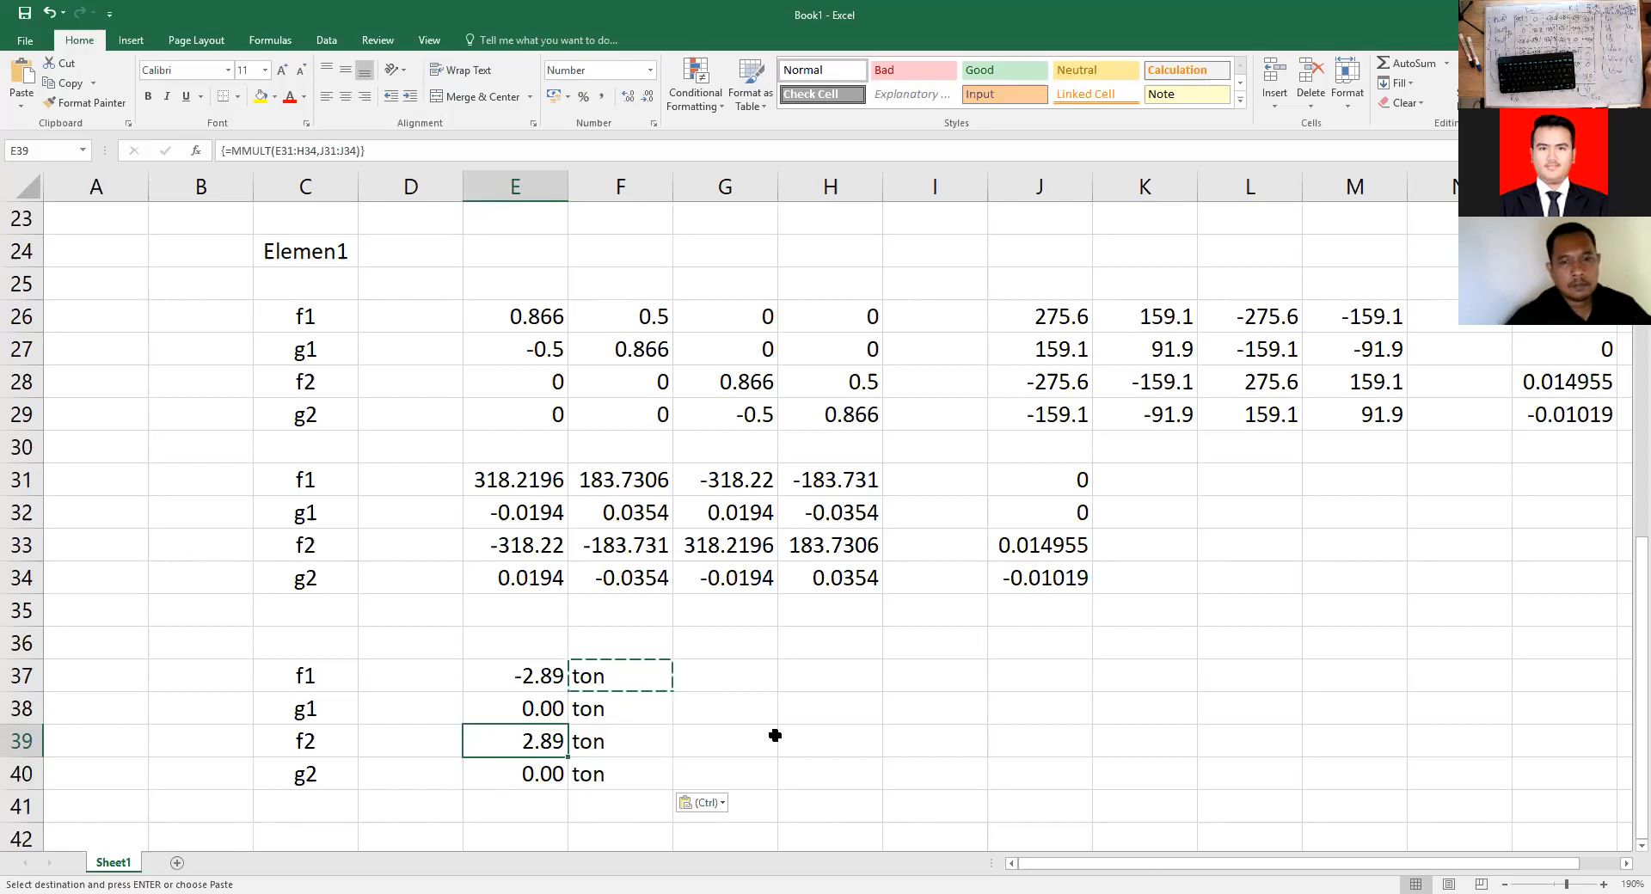
click(784, 671)
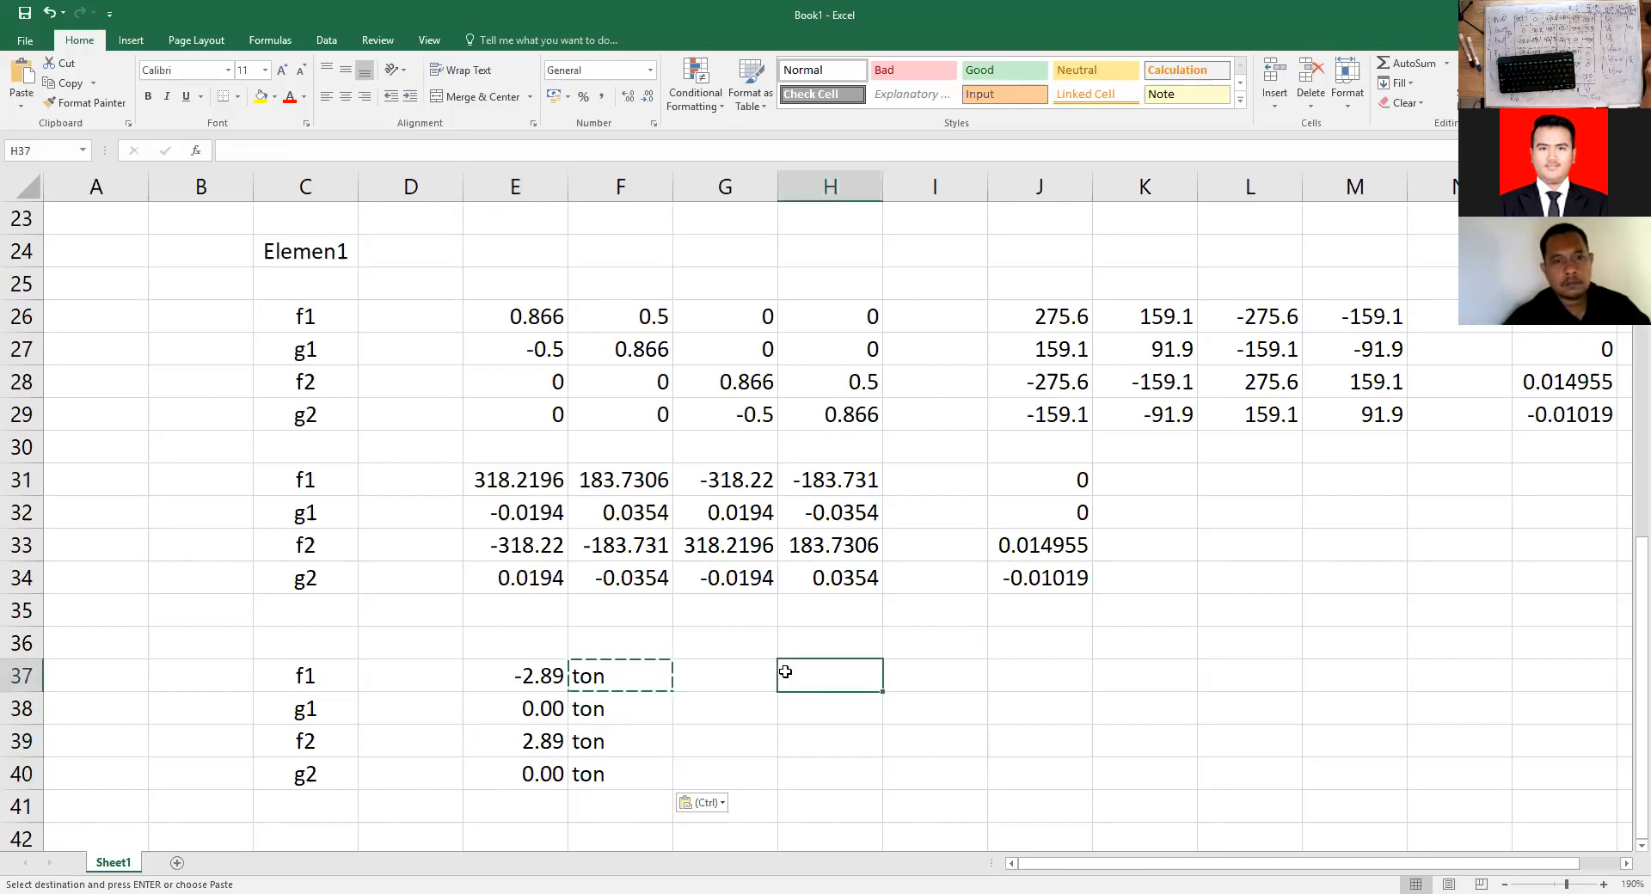
Fill C42:C45 with the force labels f2, g2, f3 and g3, copying the first two from C39:C40.
scroll(785, 671, down, 2)
scroll(785, 670, up, 3)
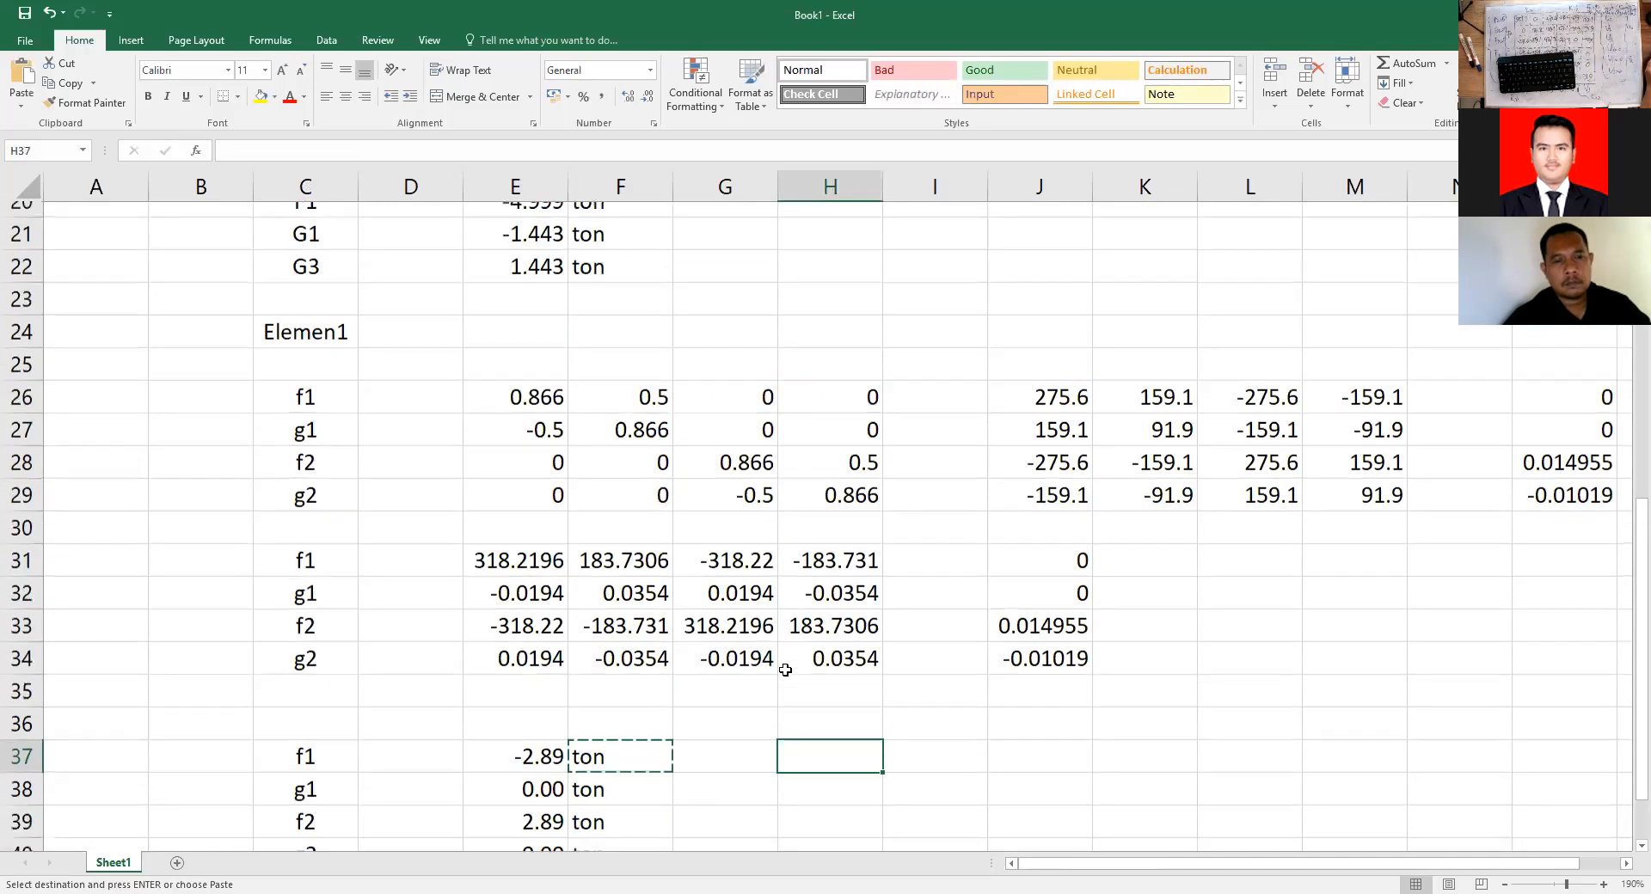
scroll(785, 670, down, 2)
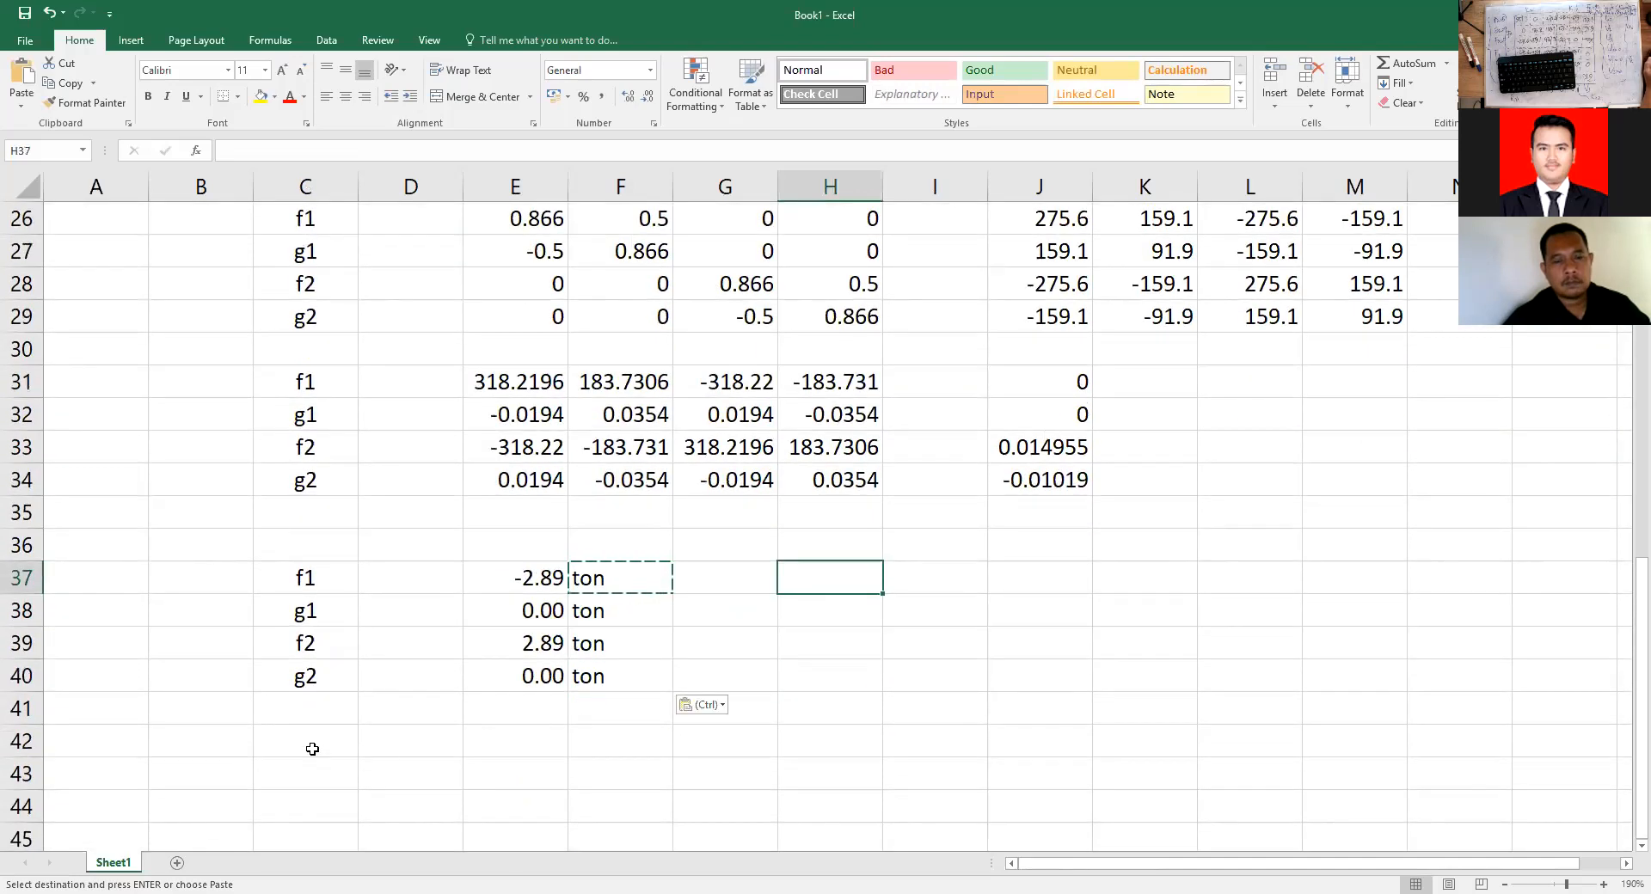
click(314, 743)
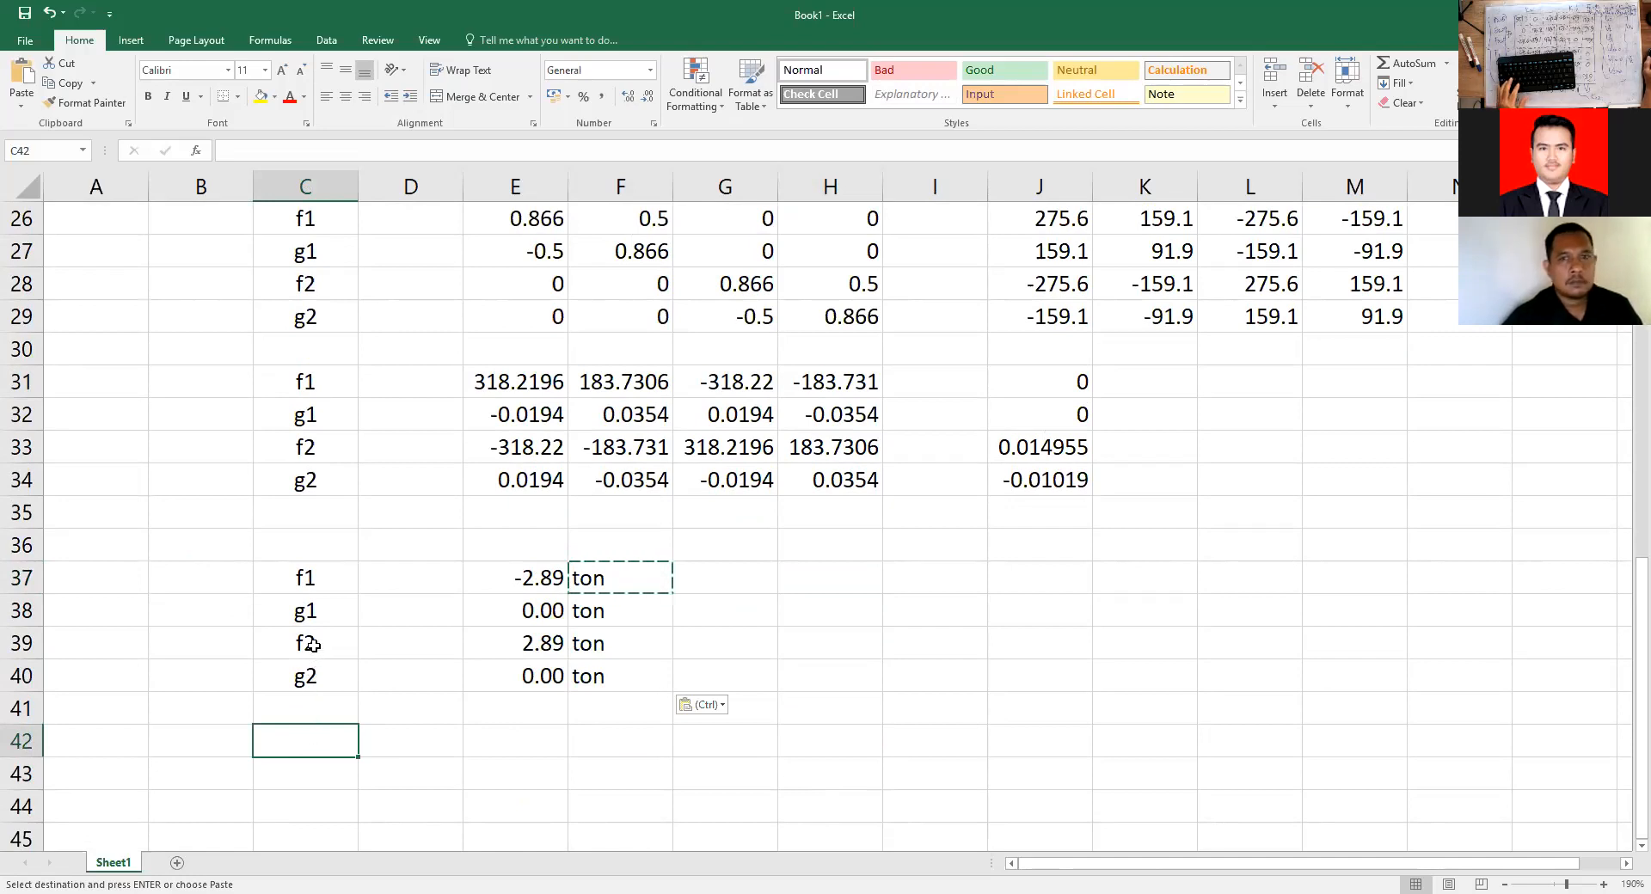
drag(312, 645, 324, 674)
key(ctrl+c)
click(319, 746)
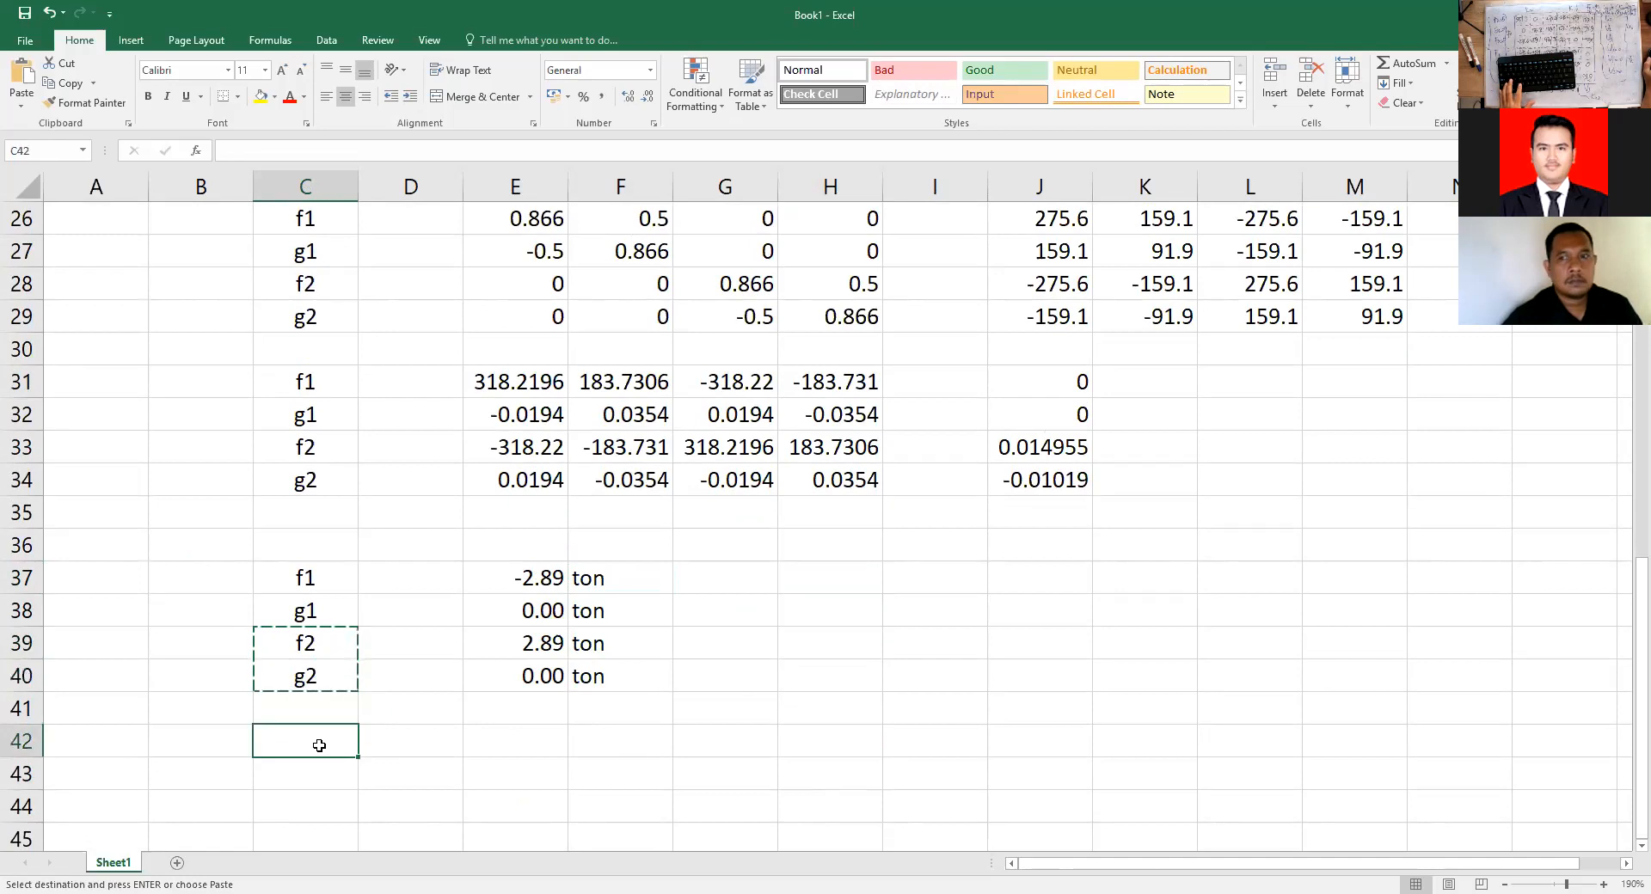
key(ctrl+v)
scroll(320, 745, down, 1)
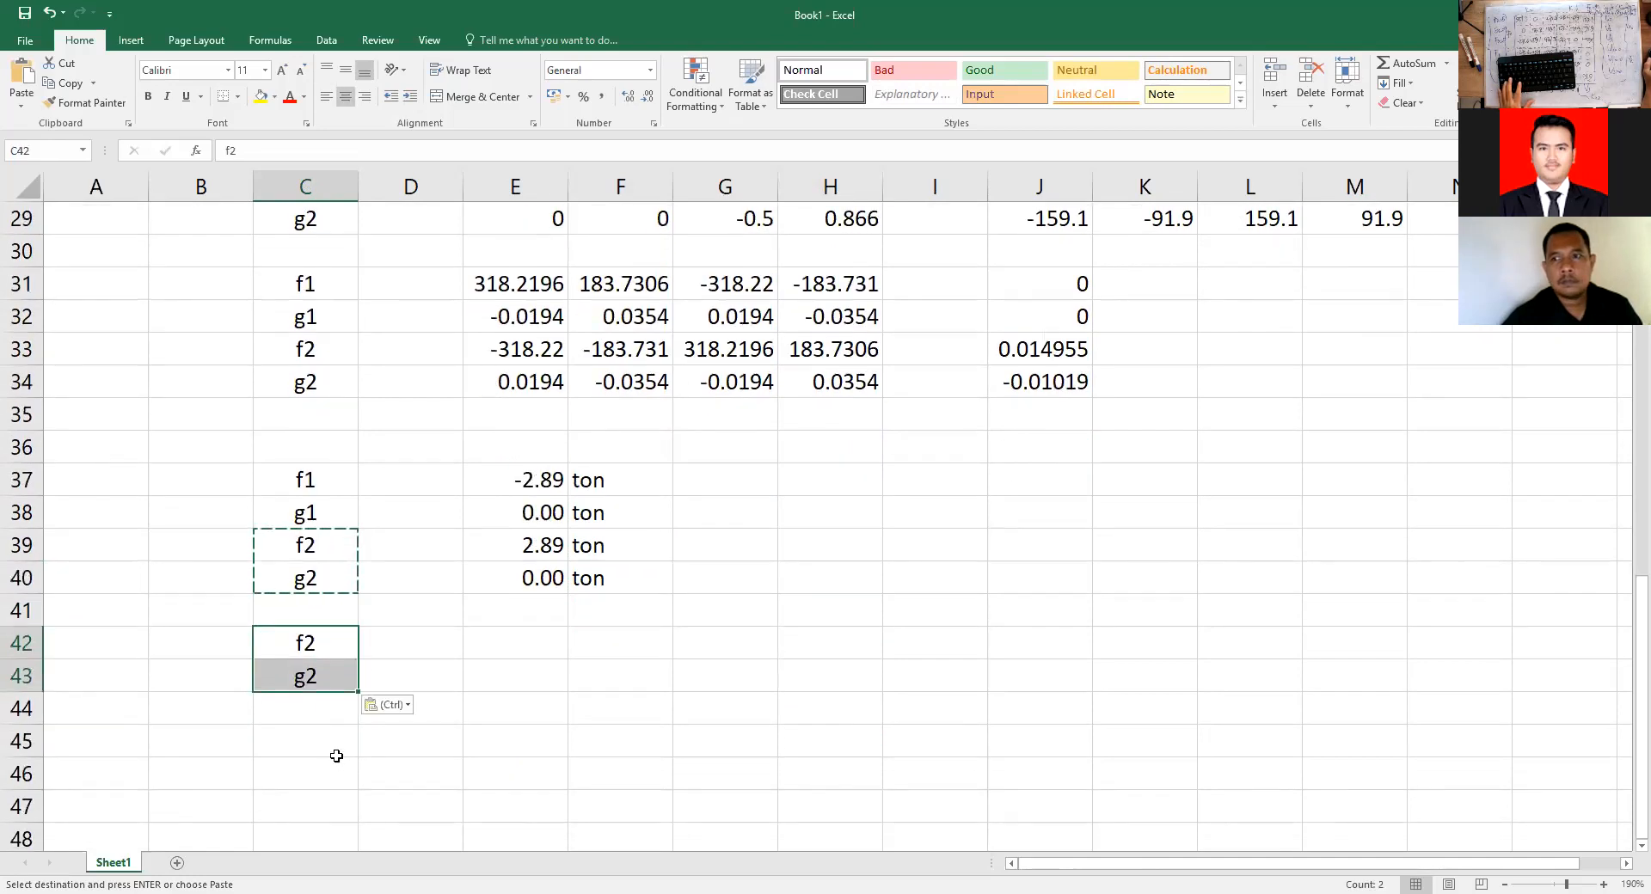
click(321, 711)
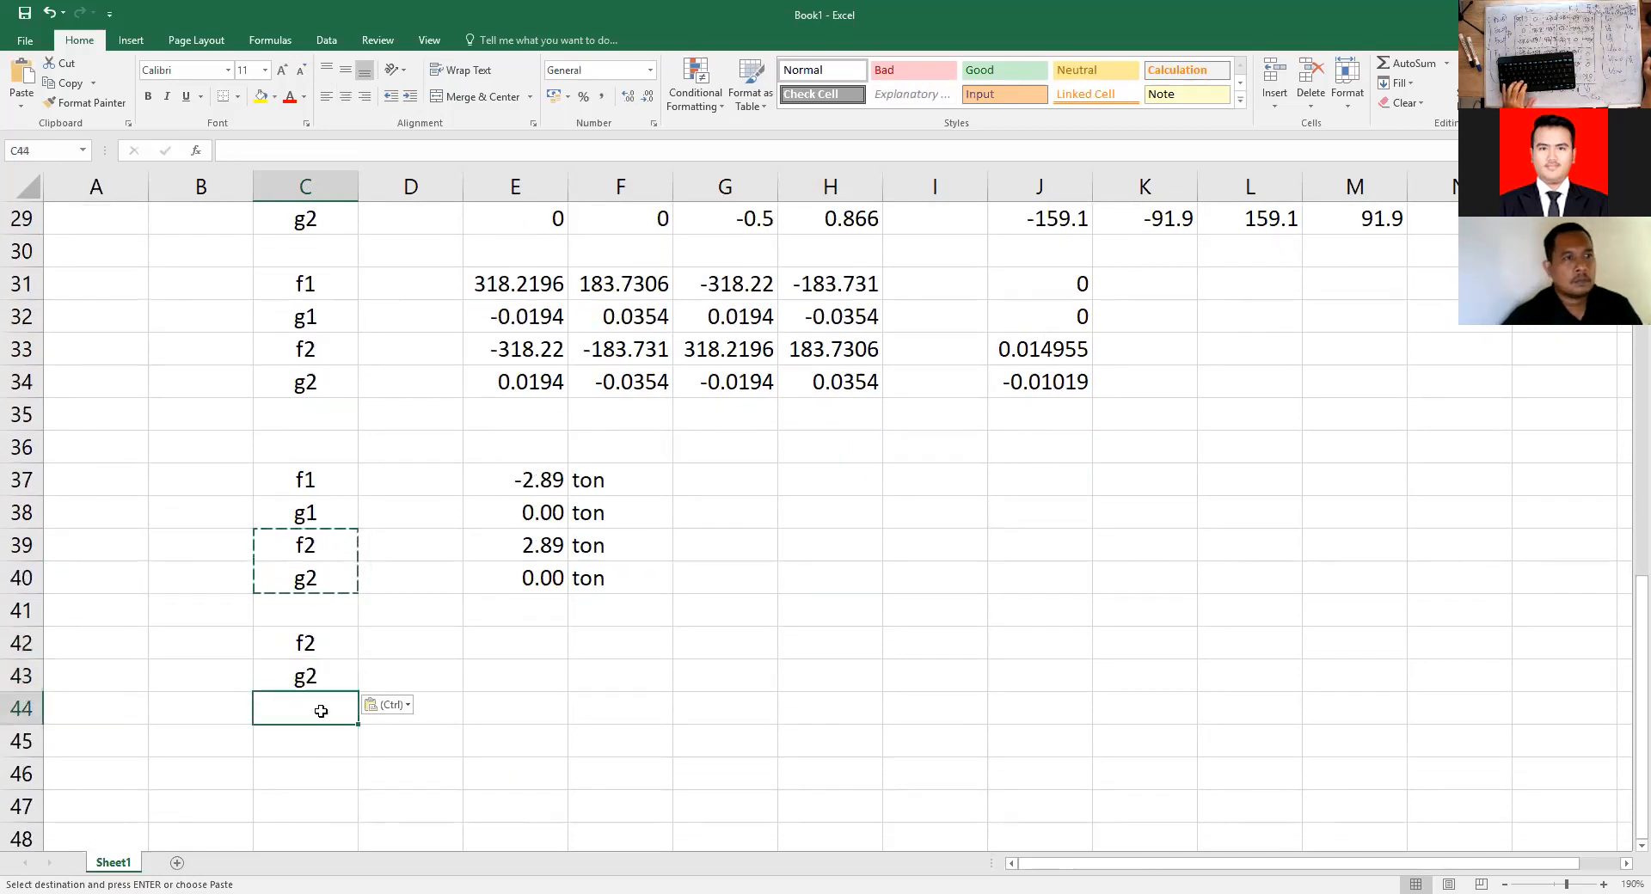
text(f3)
key(Return)
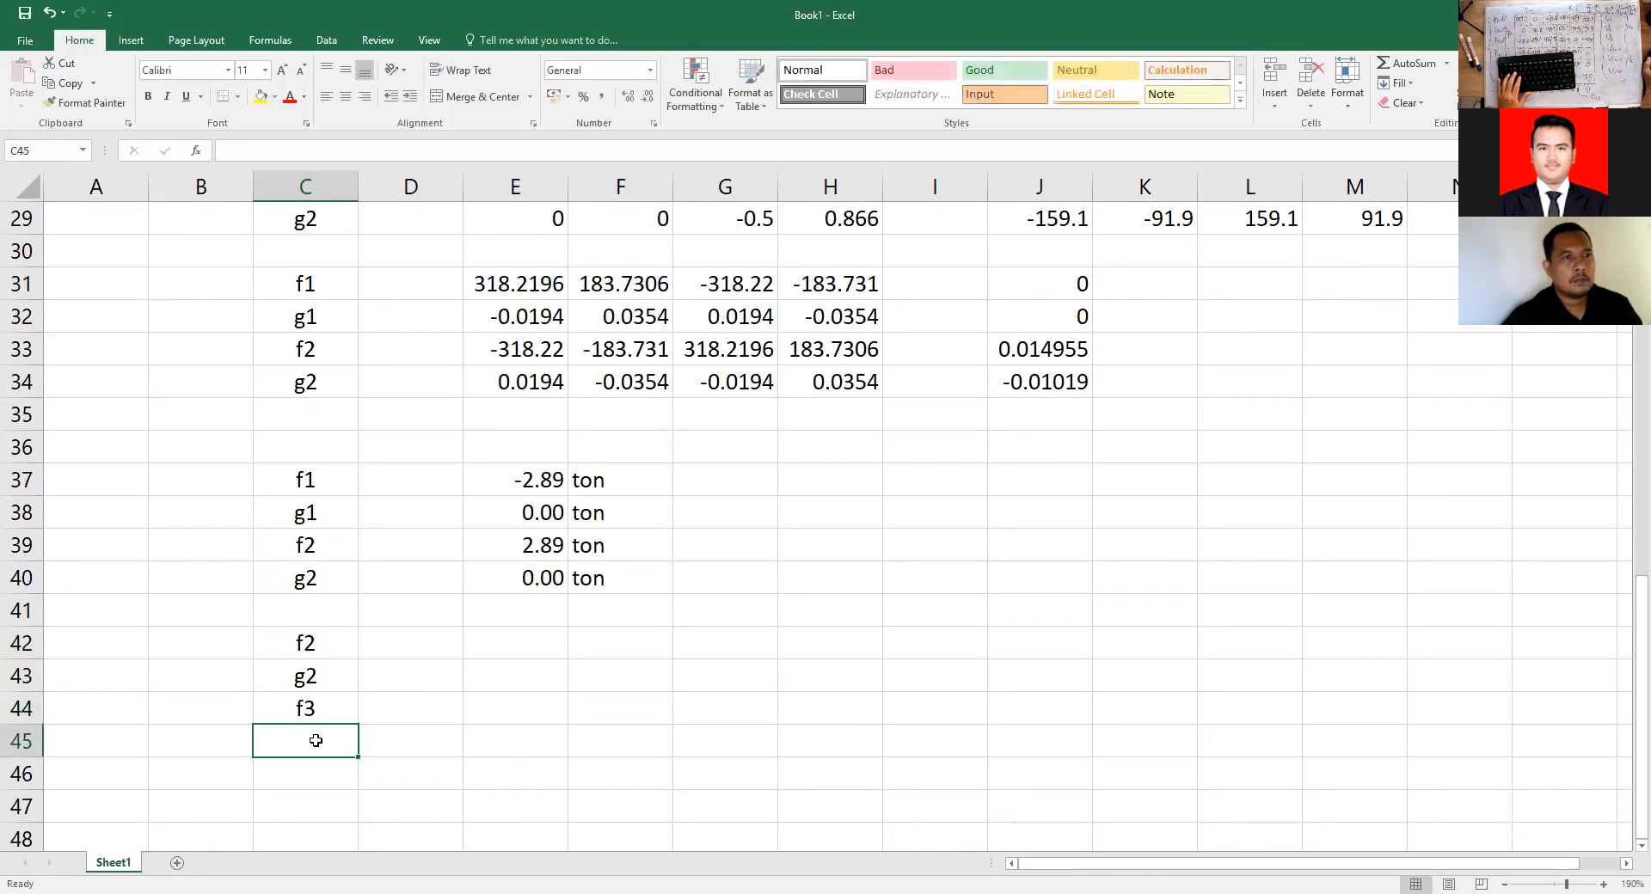
text(g3)
click(434, 742)
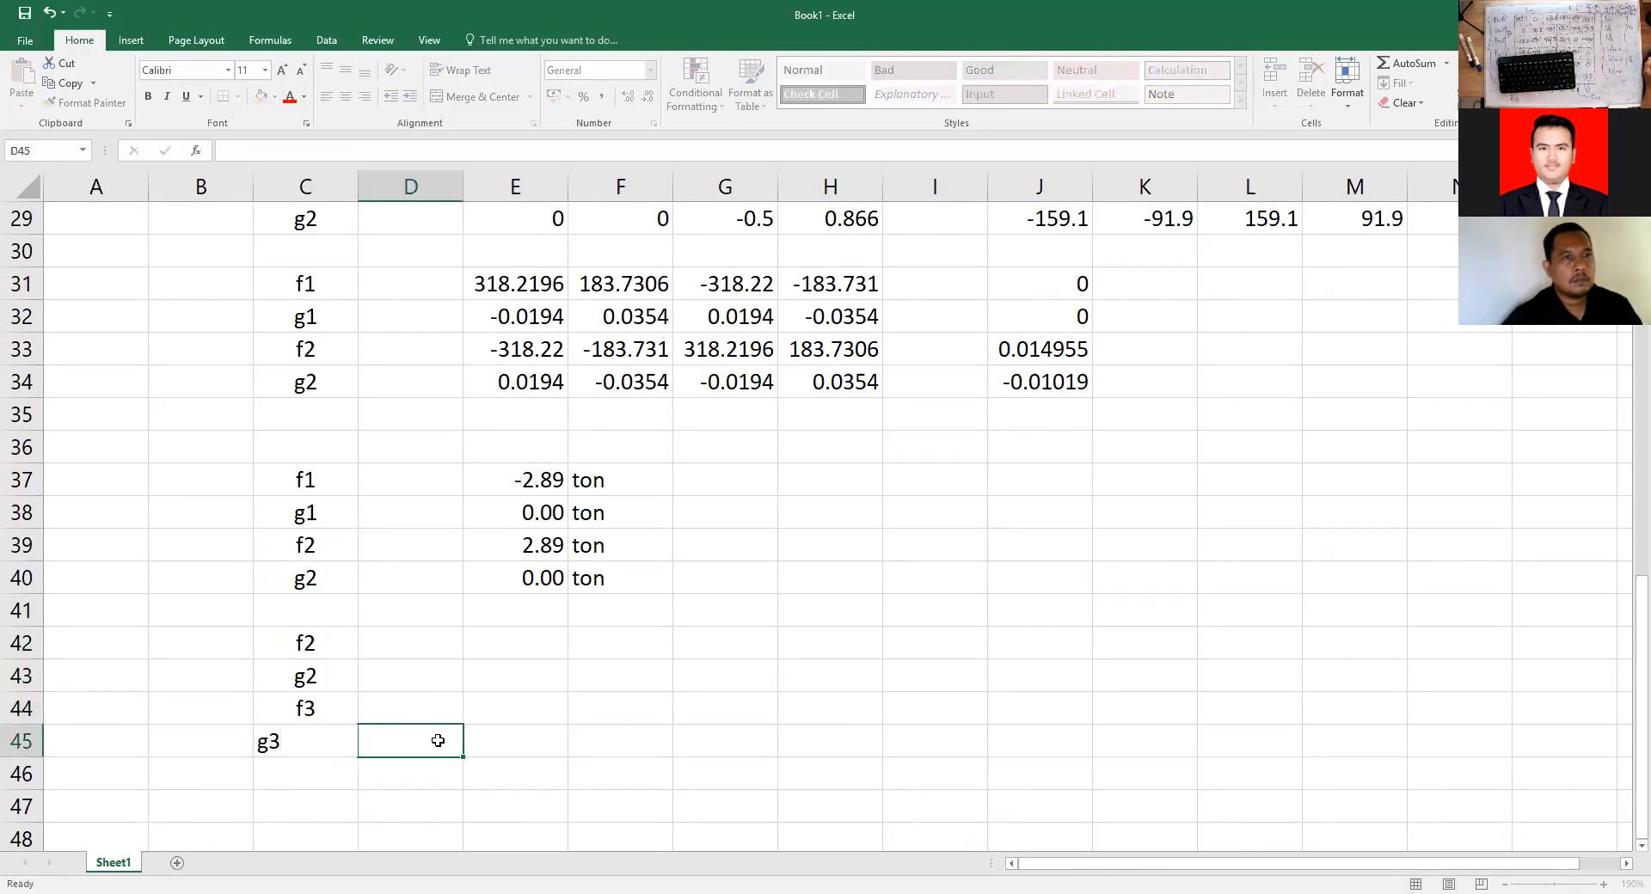
Fill C47:C50 with the labels f1, g1, f3 and g3 by copying them from the label blocks above.
drag(316, 480, 317, 513)
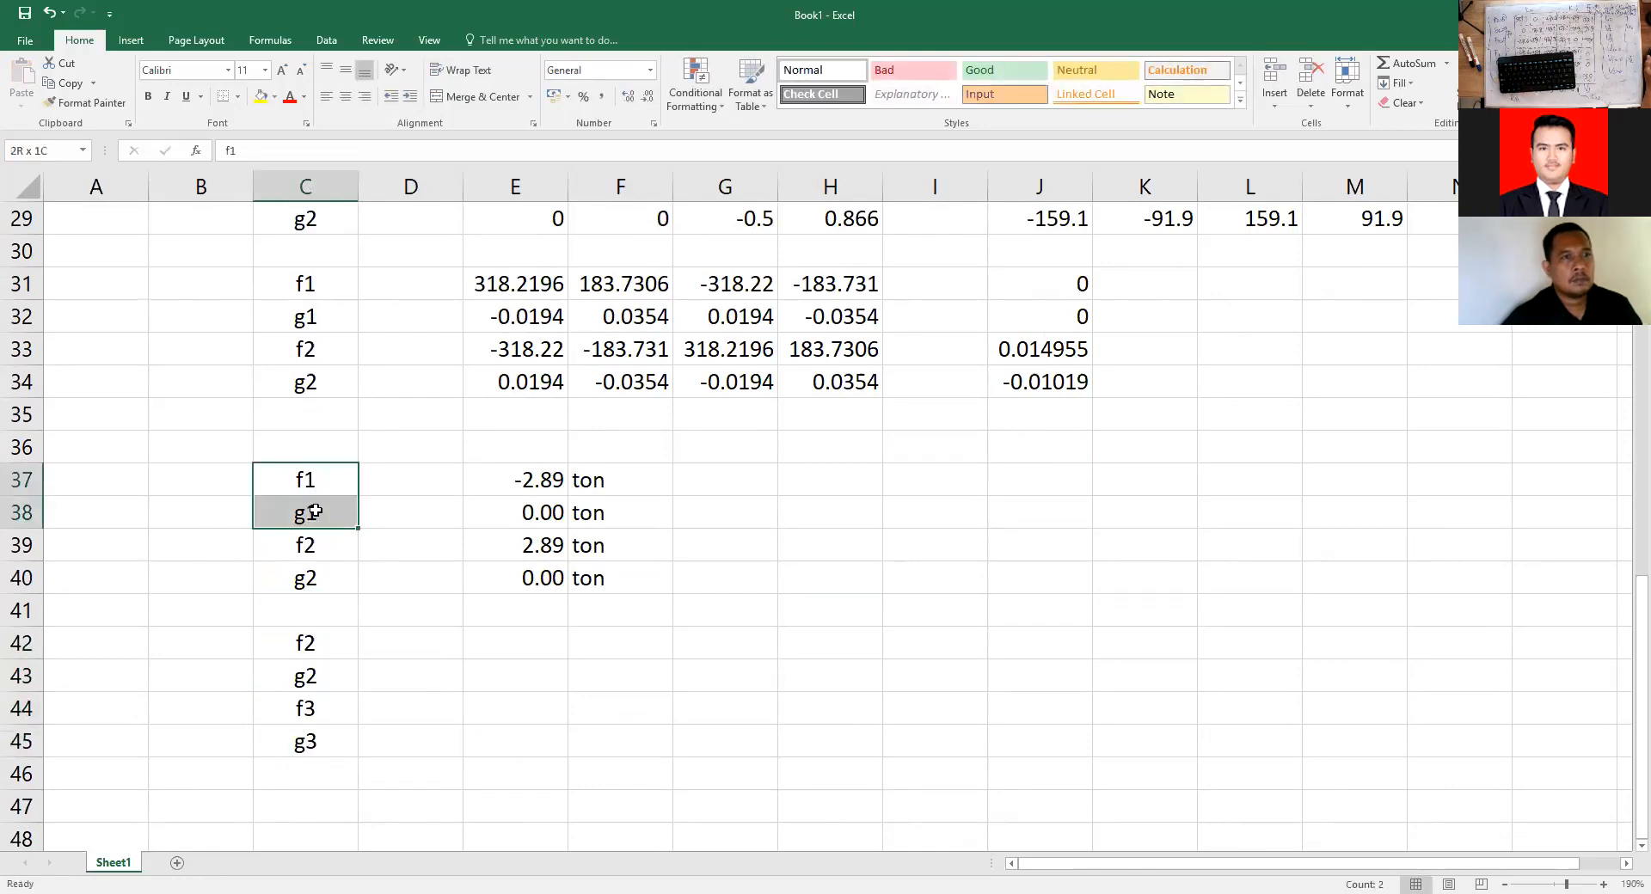
key(ctrl+c)
scroll(423, 660, down, 1)
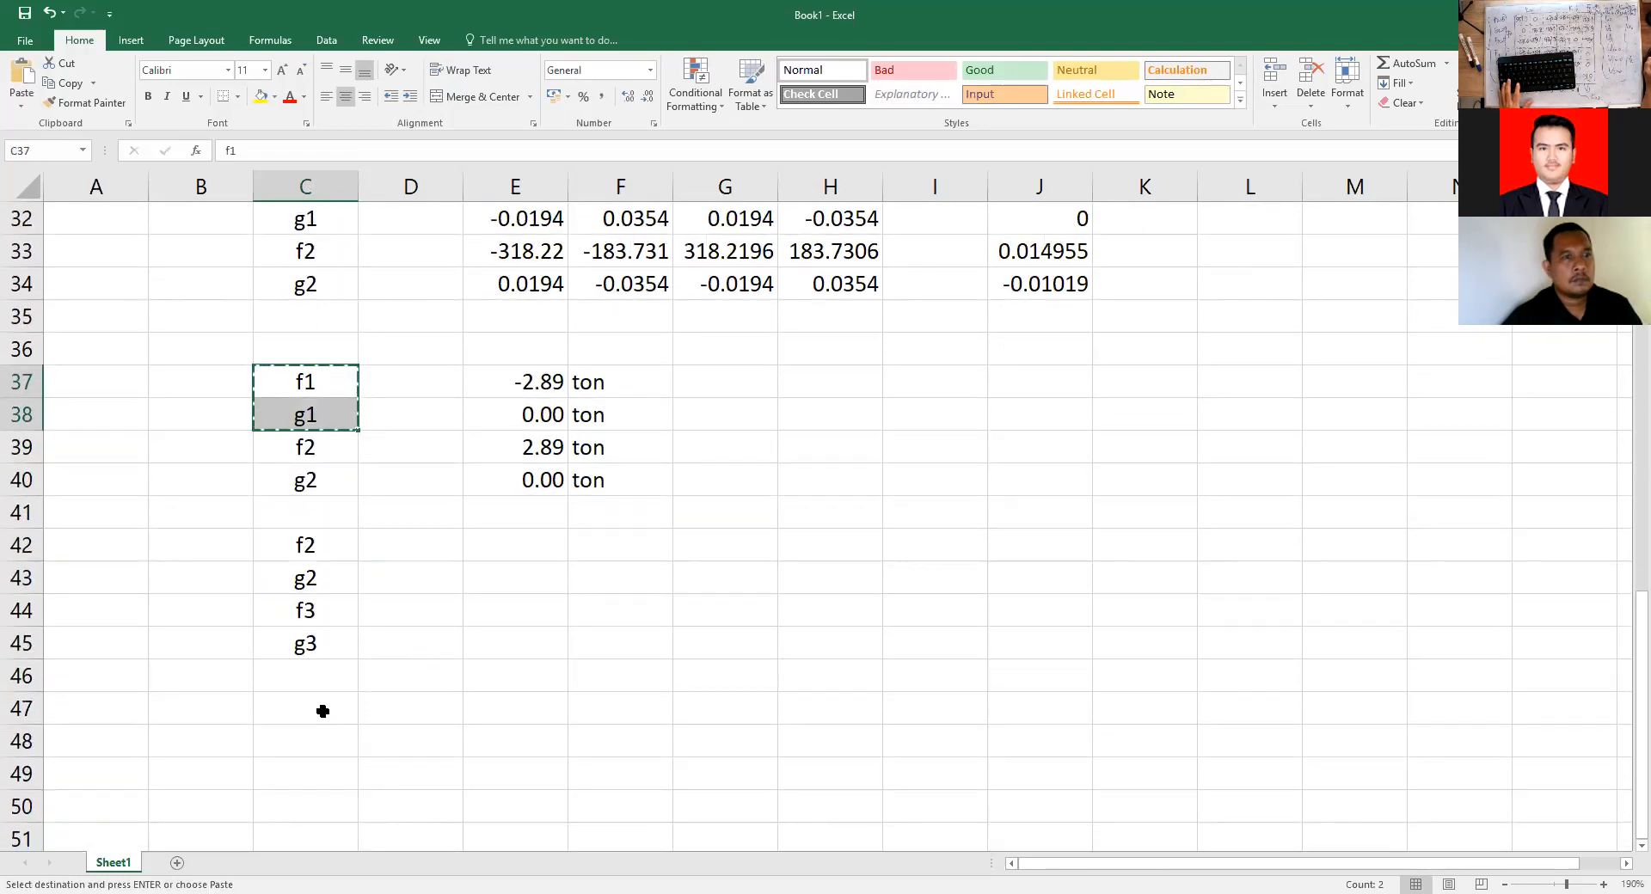
click(322, 711)
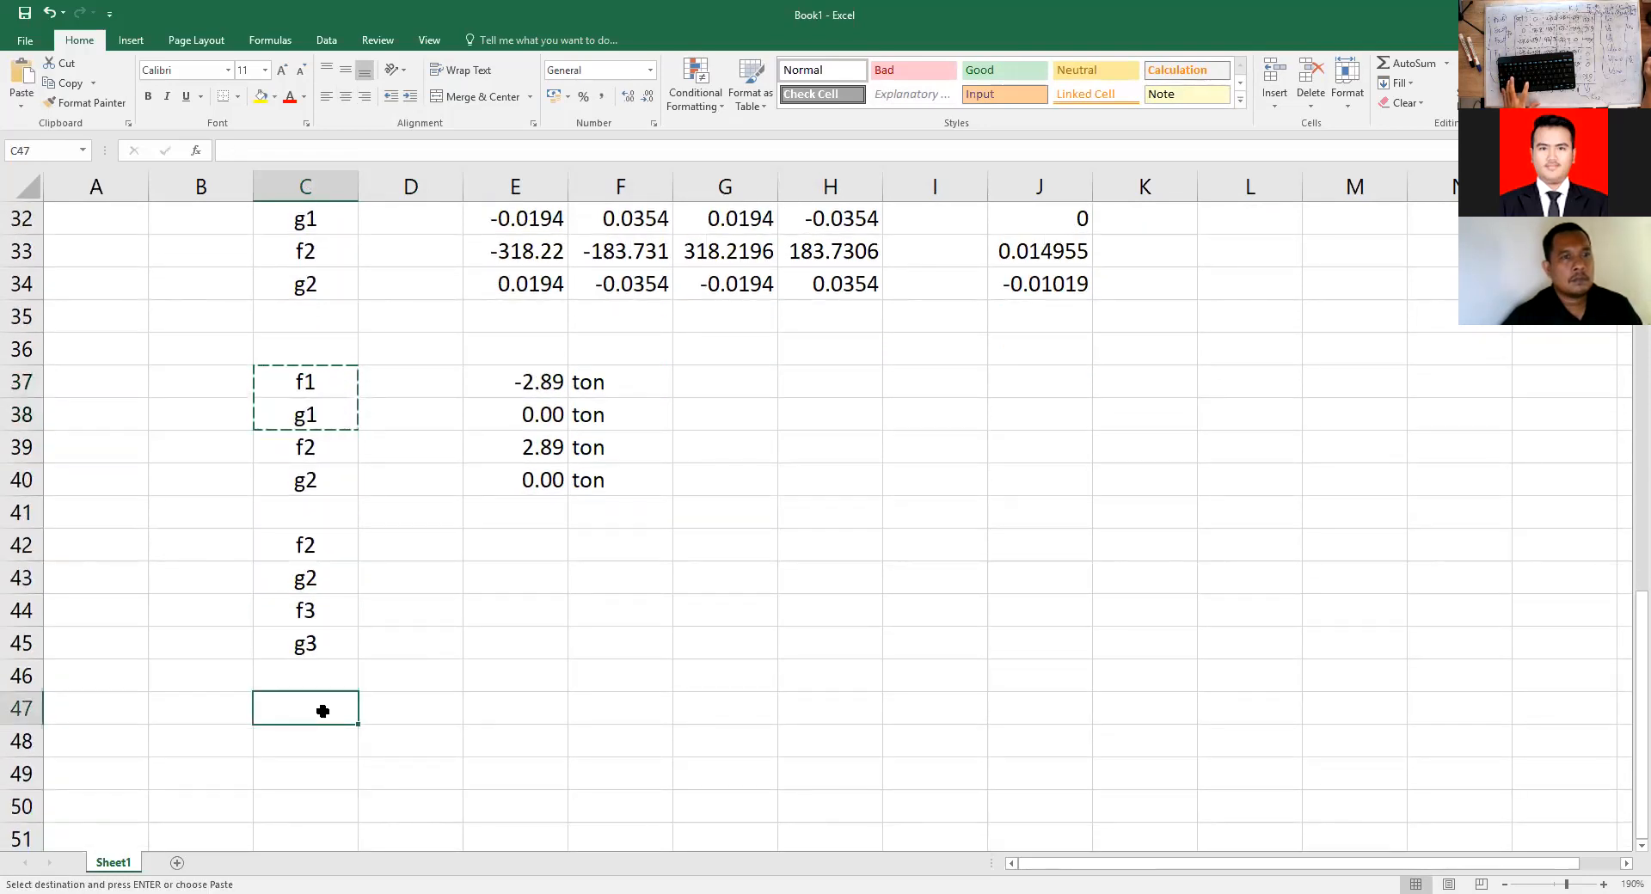
key(ctrl+v)
drag(328, 612, 332, 636)
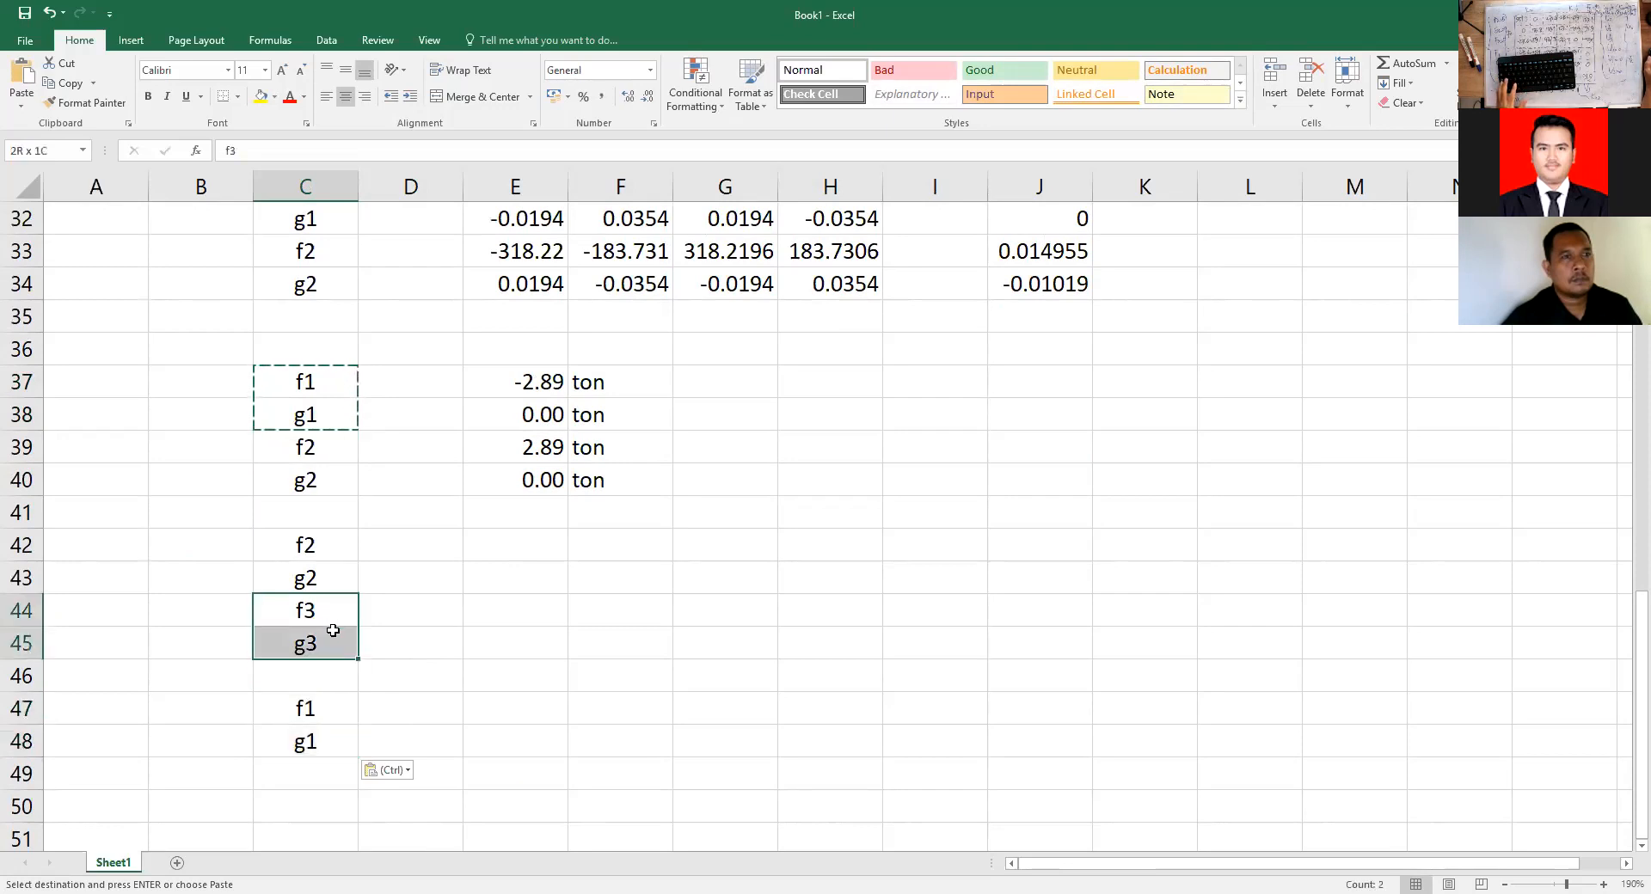
key(ctrl+c)
click(321, 782)
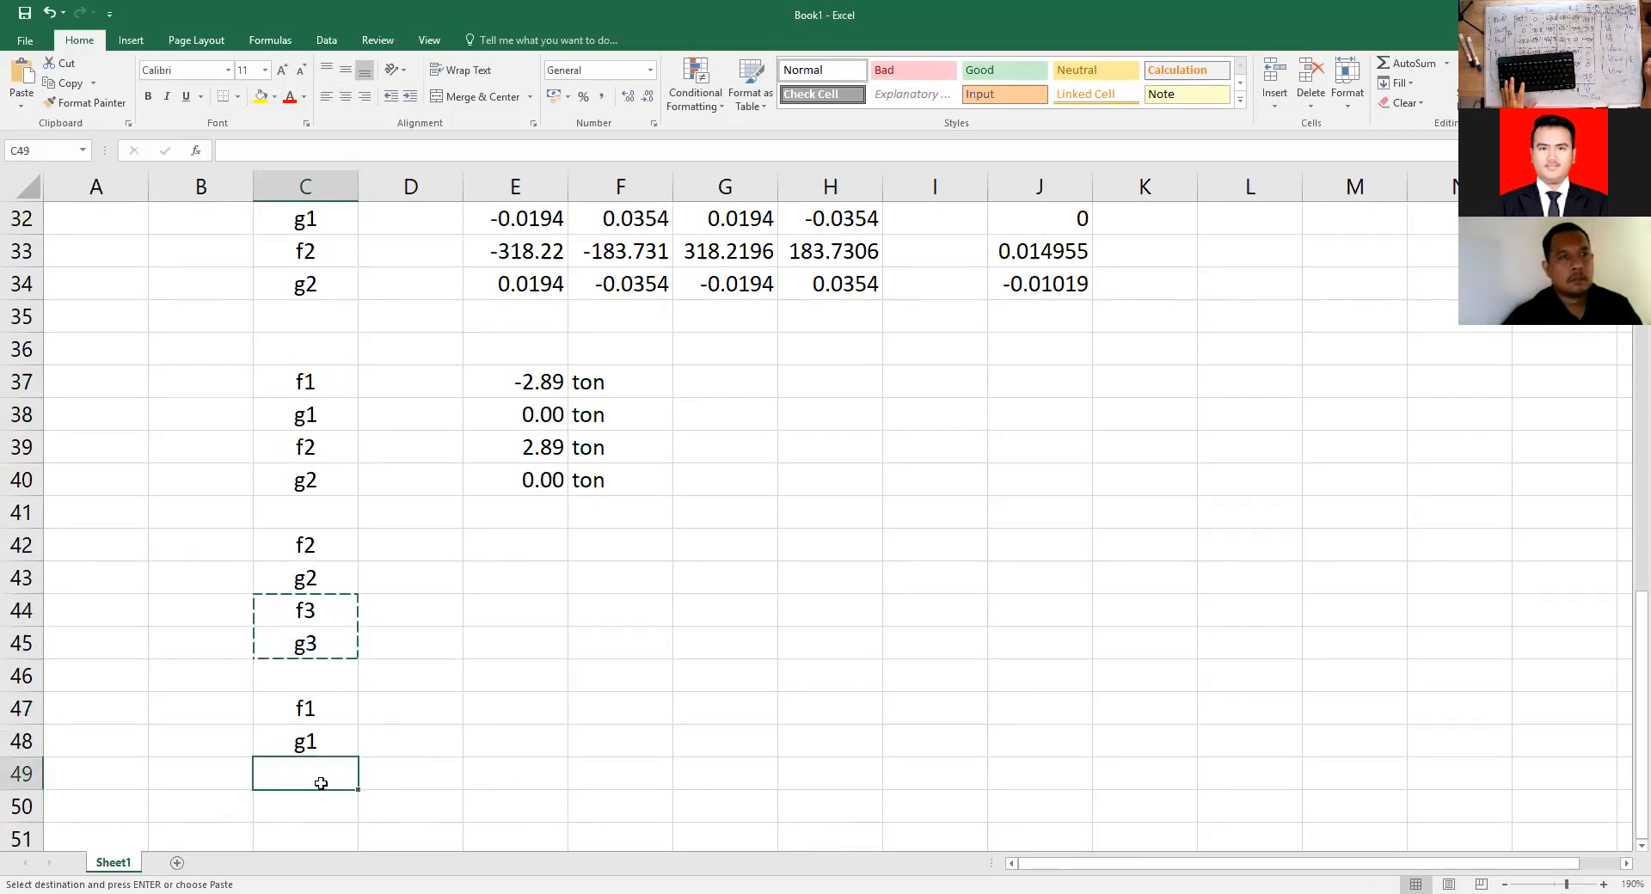
key(ctrl+v)
Copy the "ton" units from F37:F40 to F42:F45 and F47:F50.
drag(601, 382, 601, 473)
key(ctrl+c)
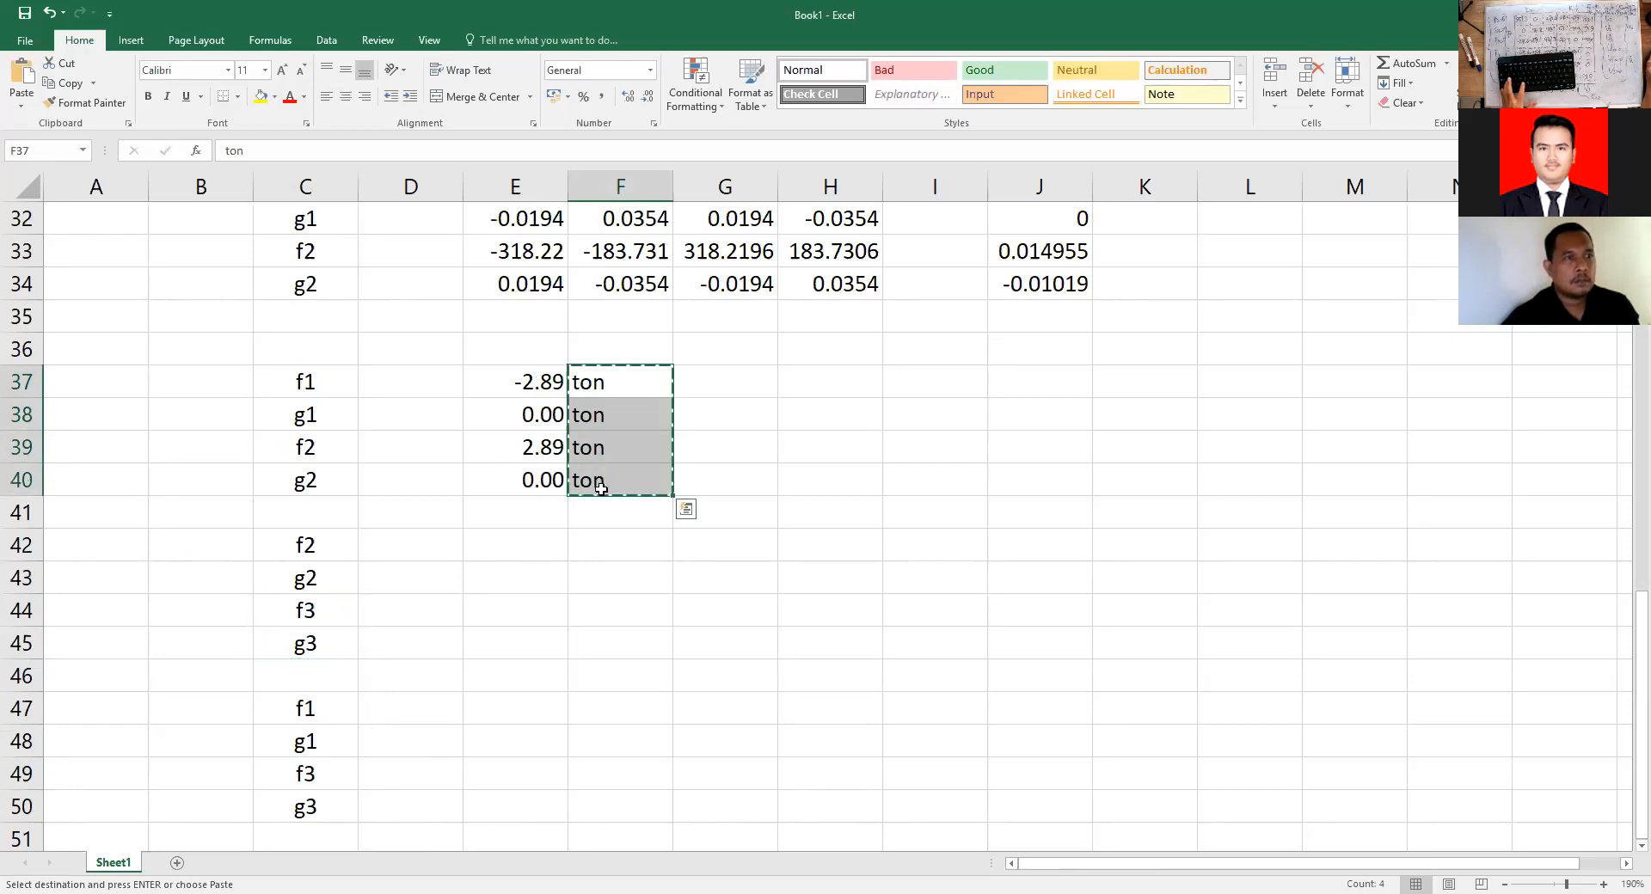
click(603, 540)
key(ctrl+v)
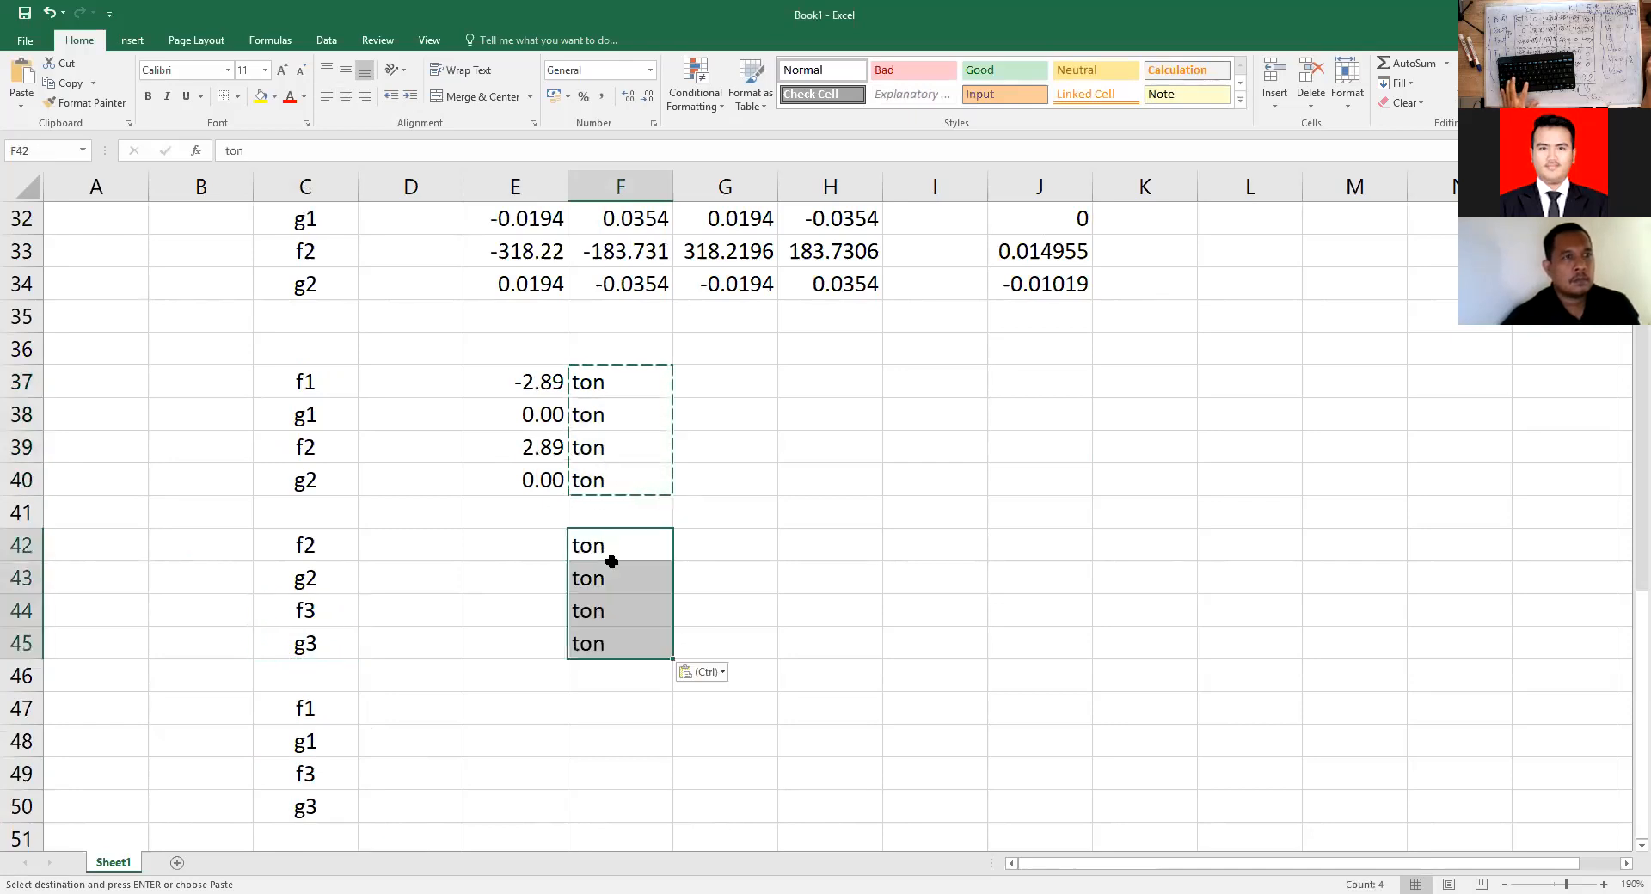
click(601, 701)
key(ctrl+v)
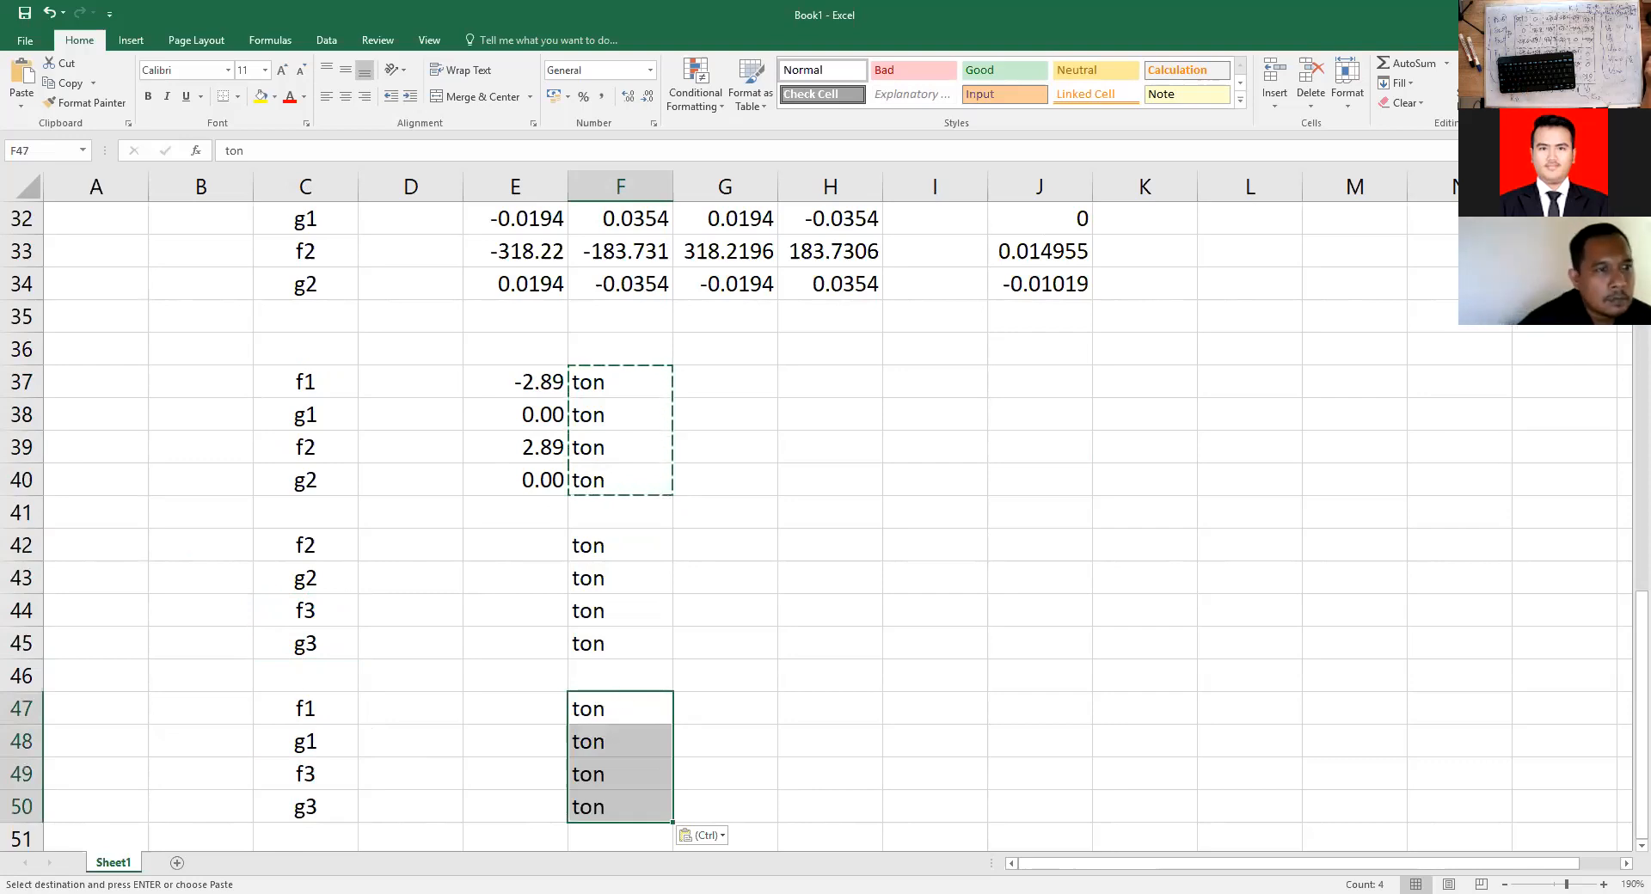
click(607, 675)
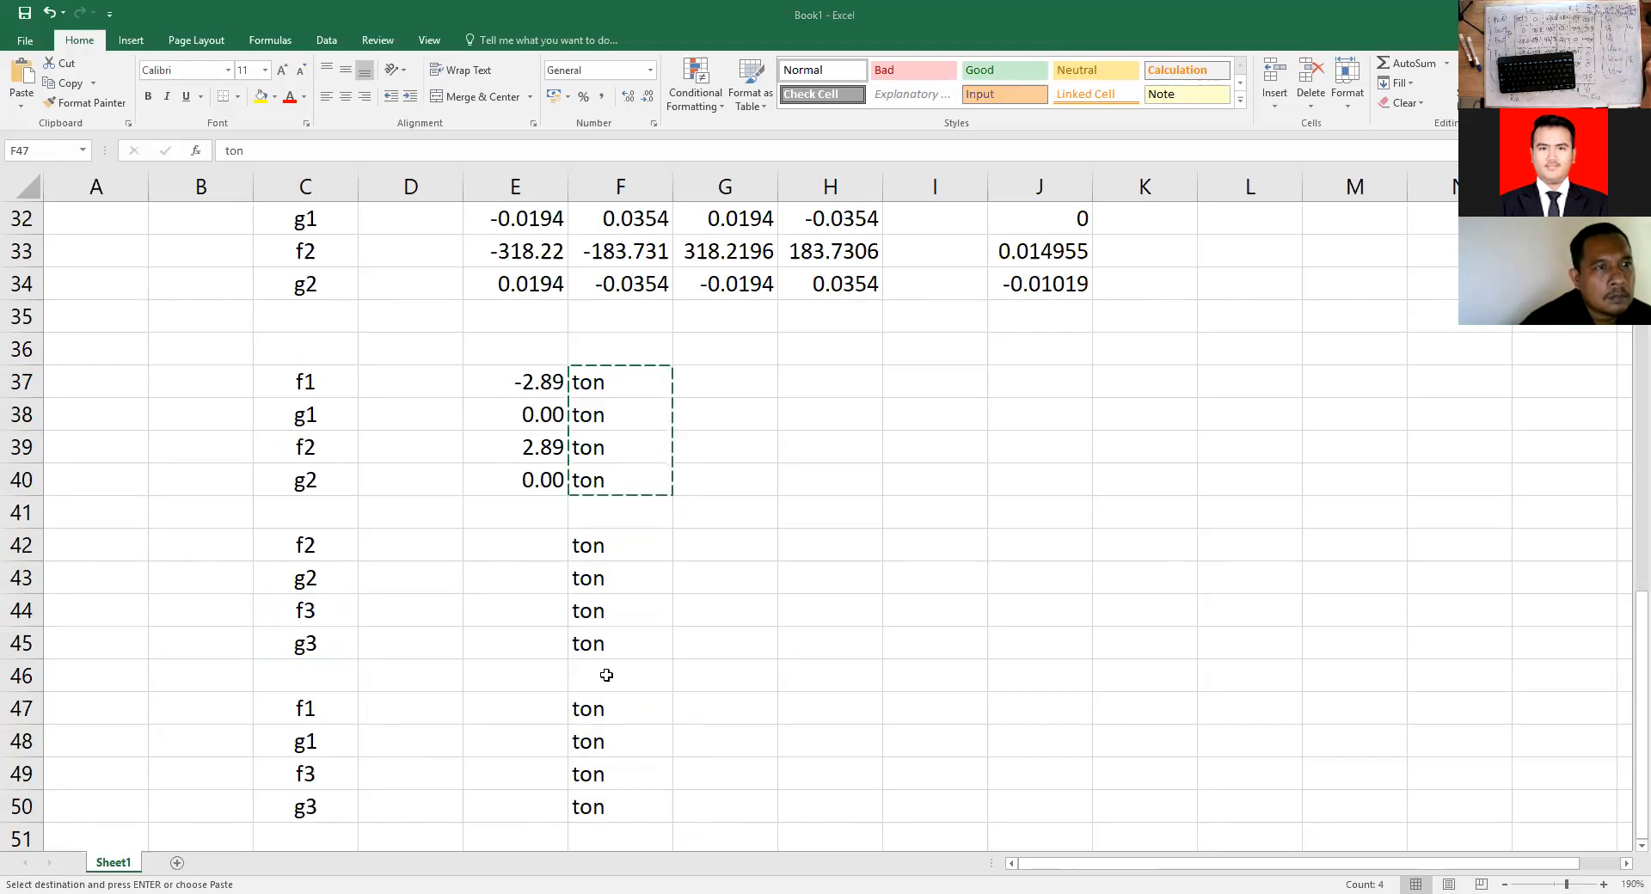
Reduce the number format of the force results in E37:E40 to one decimal place.
click(509, 549)
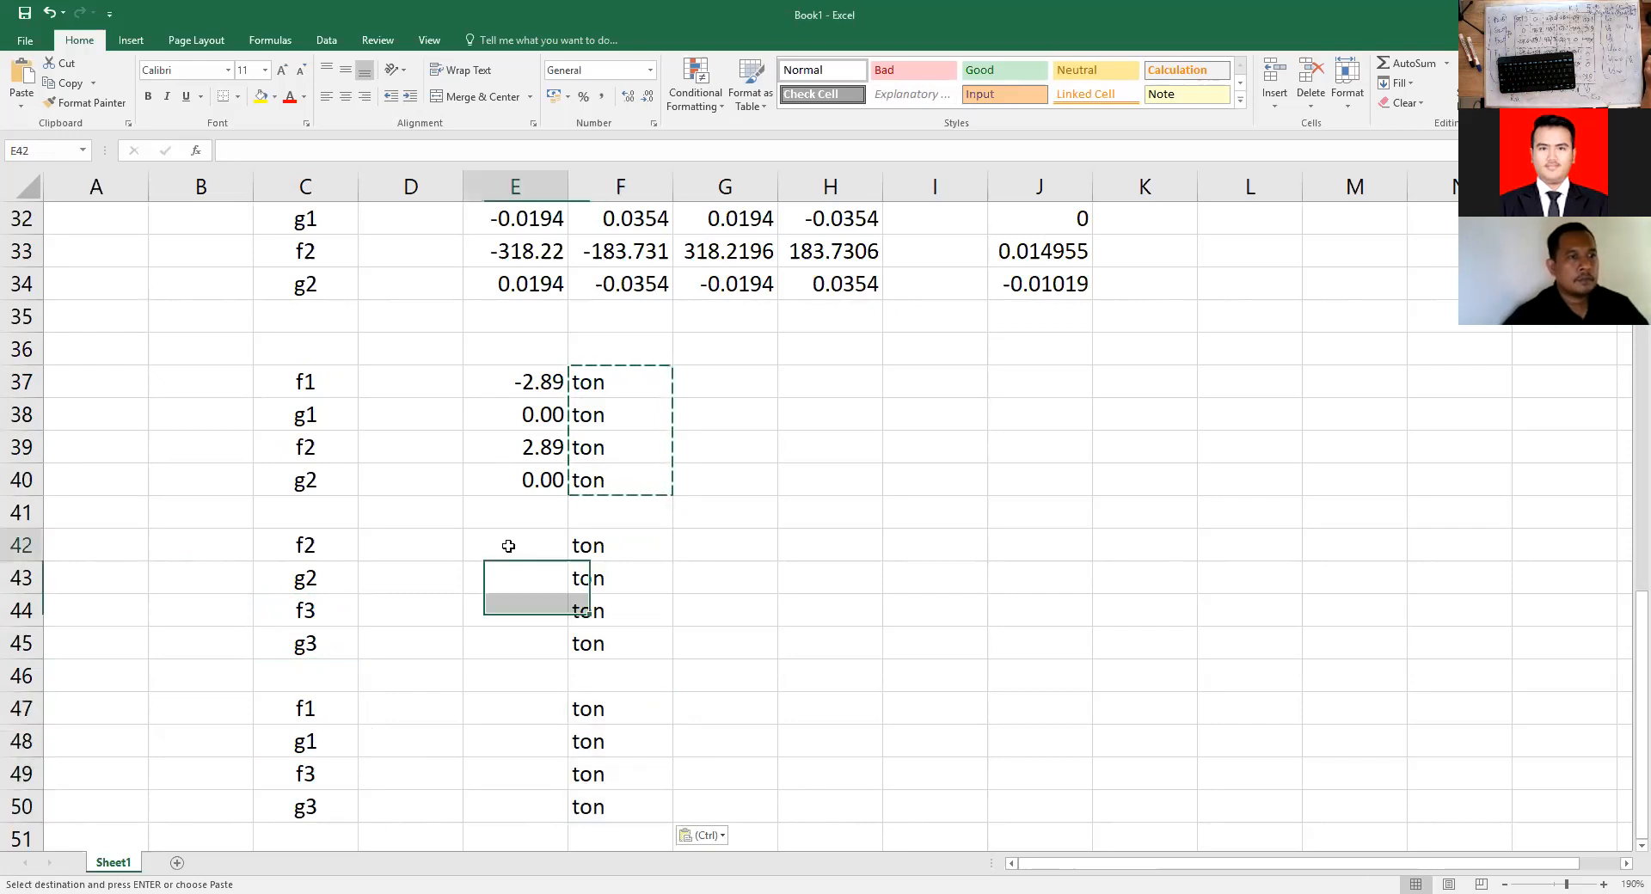
drag(547, 381, 527, 474)
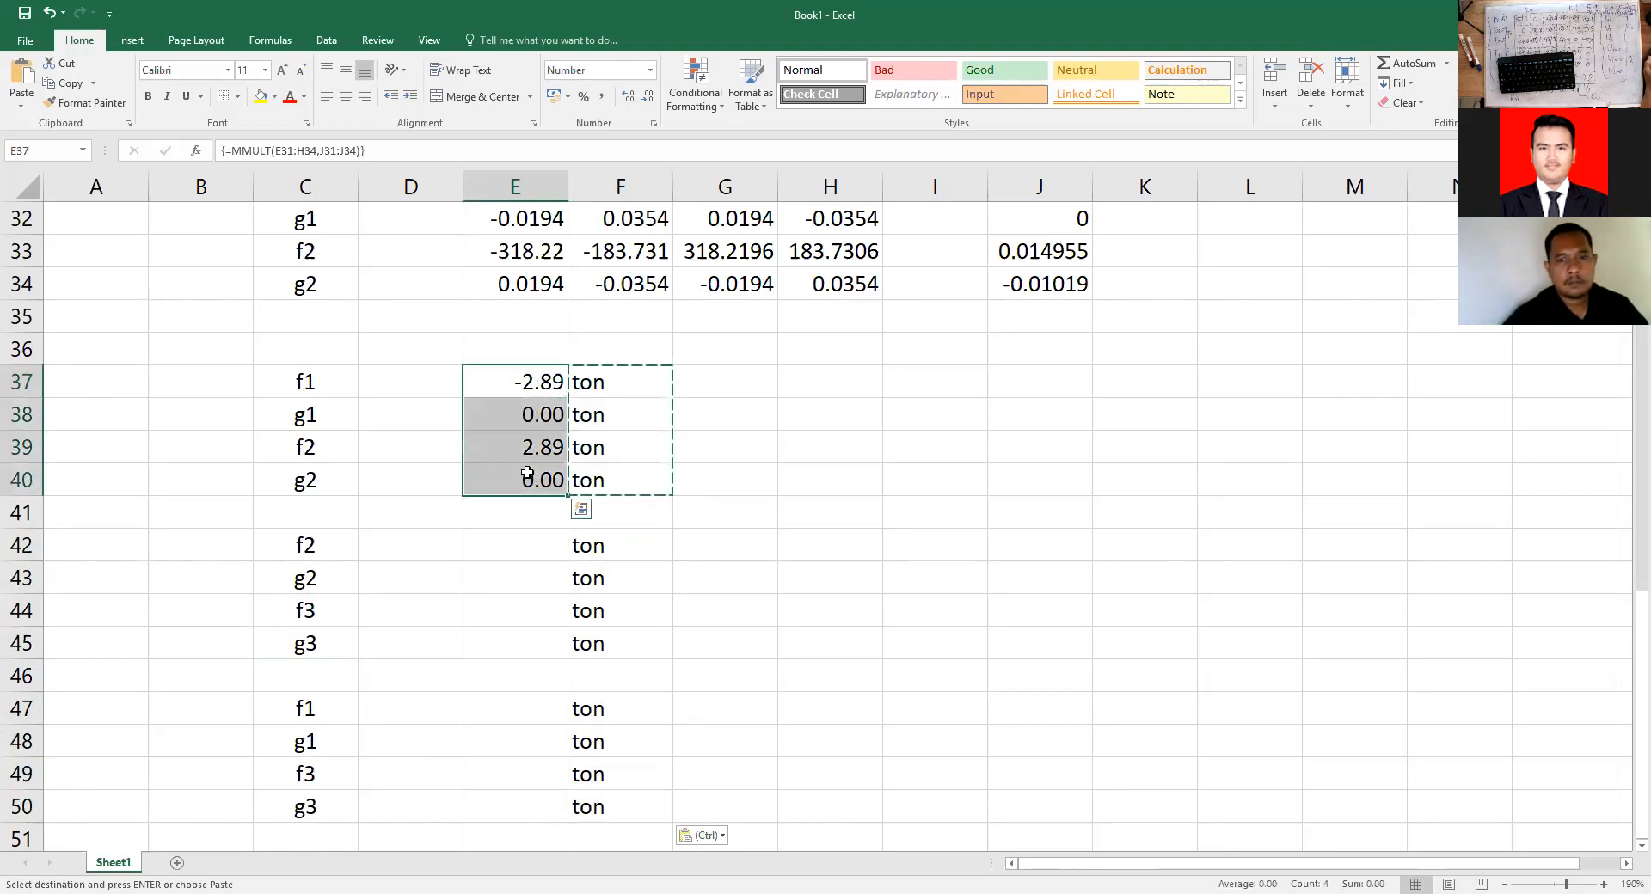
right_click(527, 474)
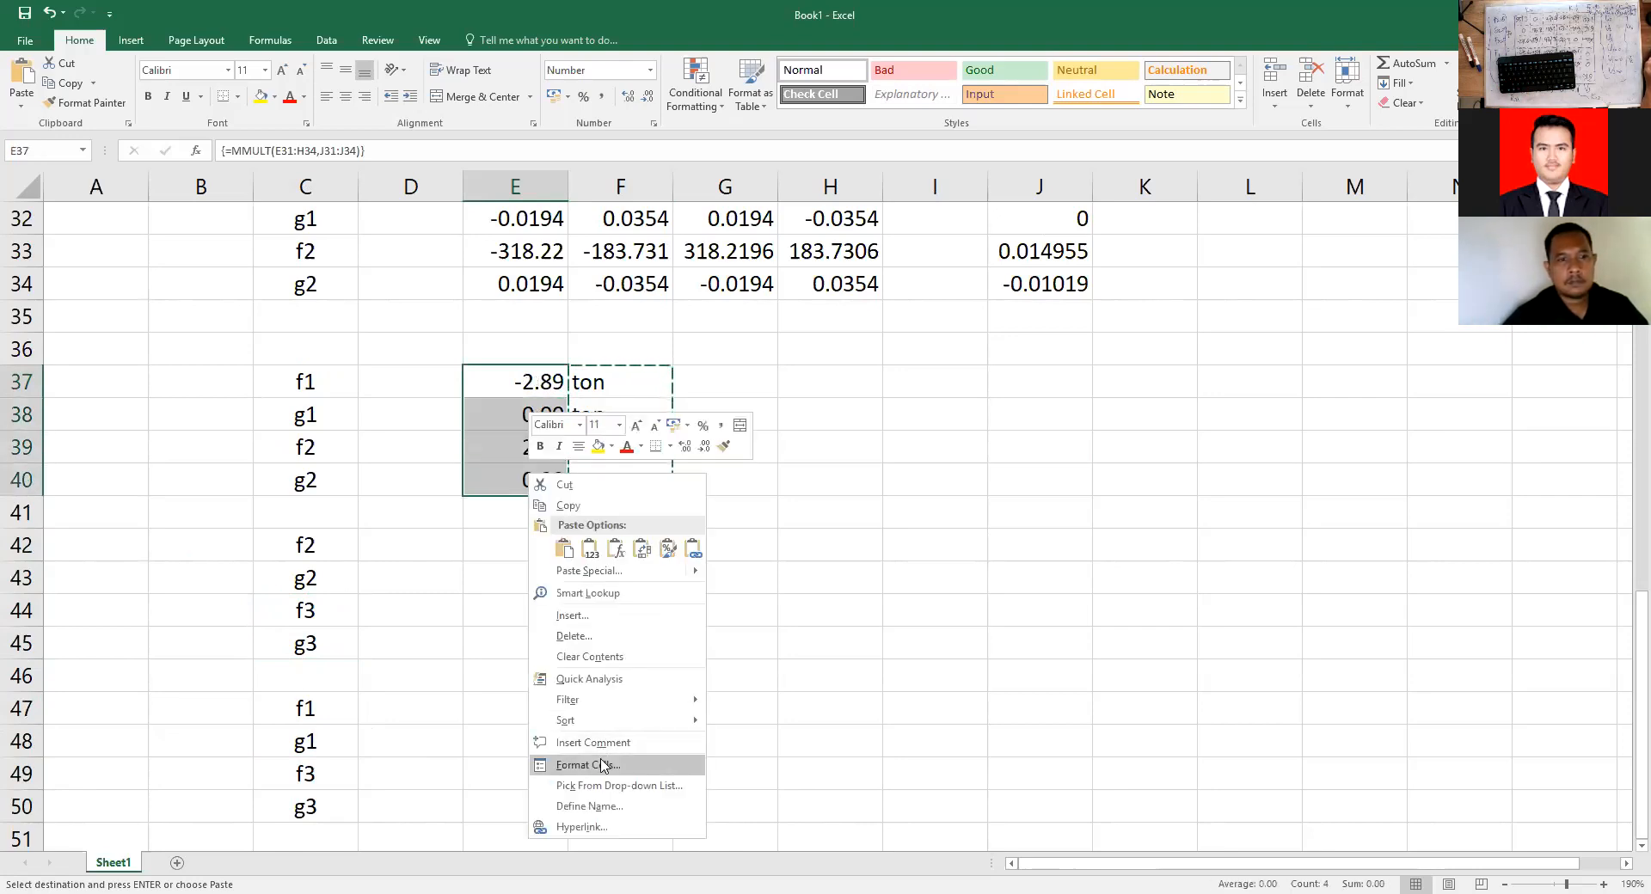
click(602, 765)
click(618, 610)
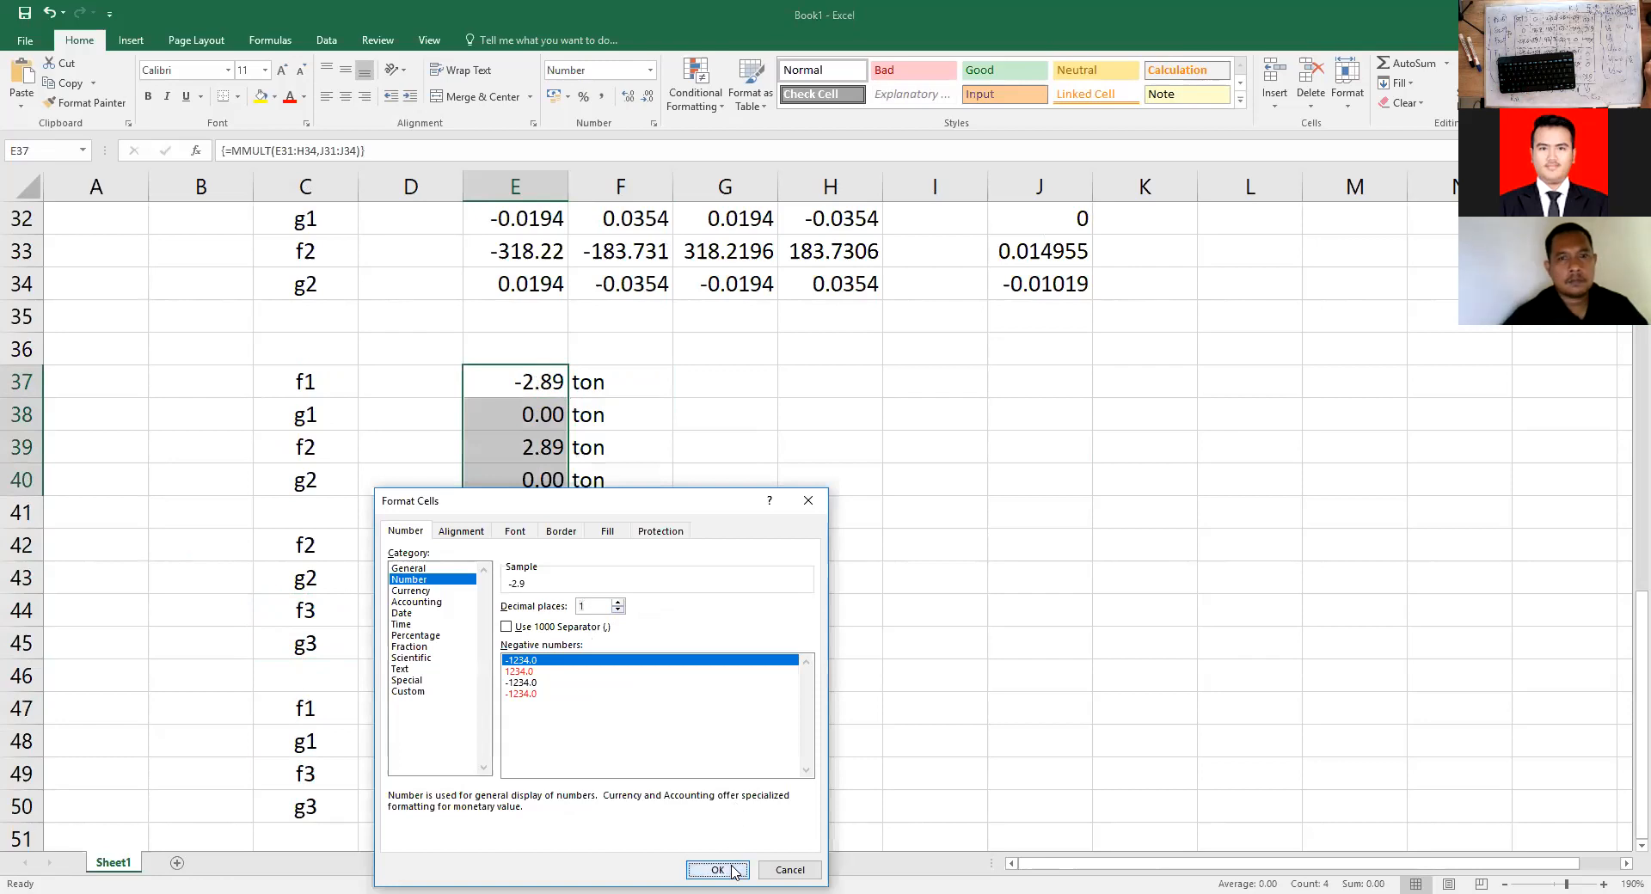
key(Return)
click(737, 621)
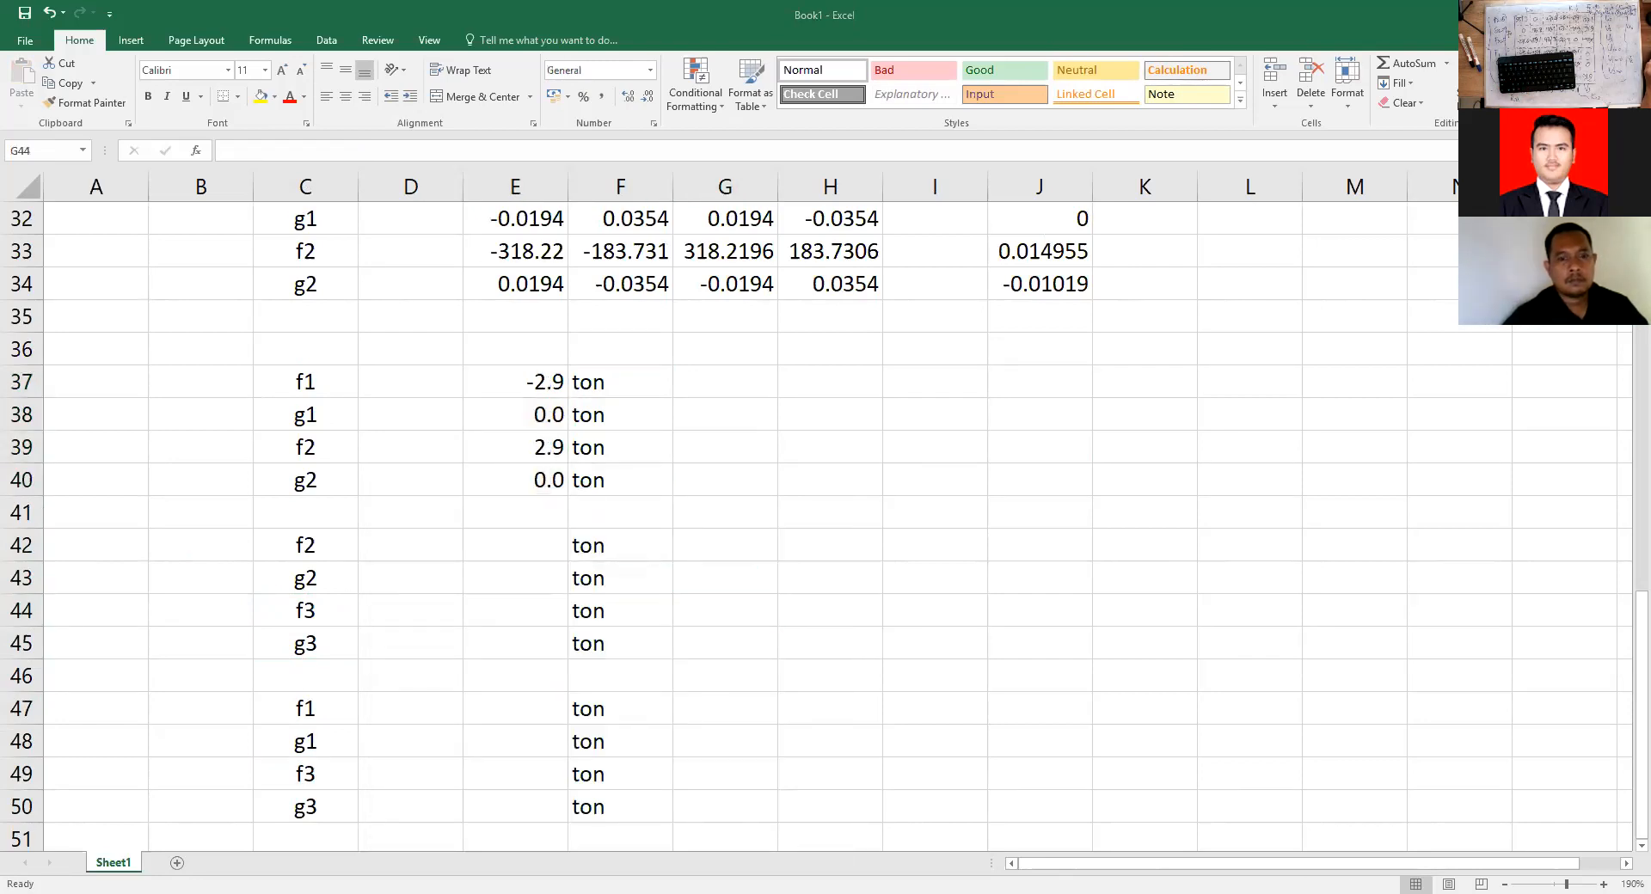
click(503, 549)
text(2)
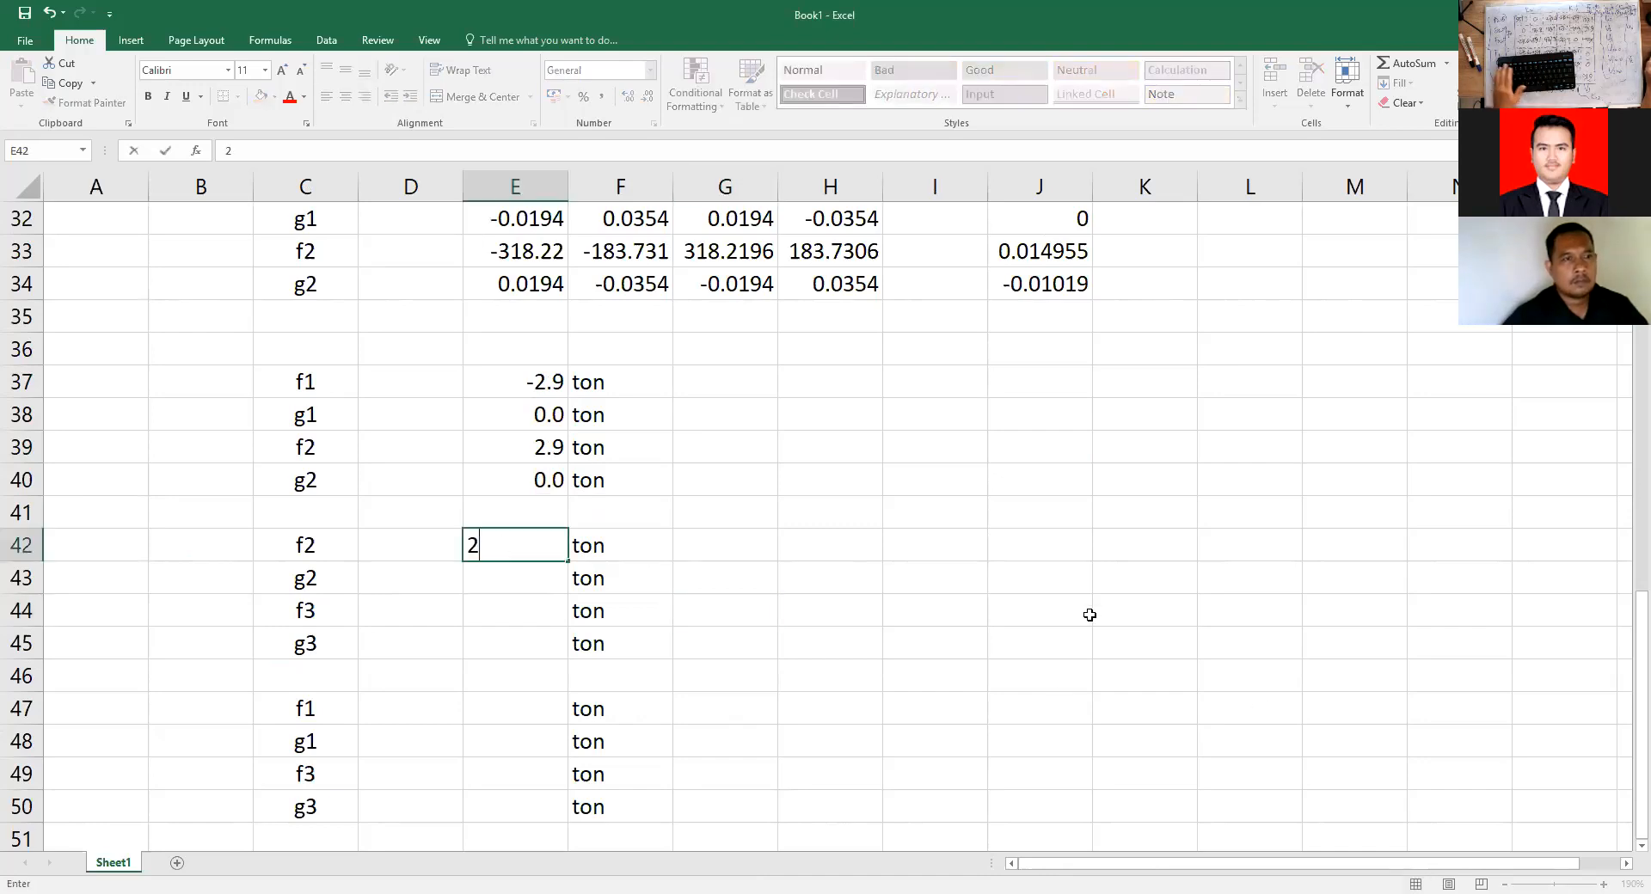
key(Escape)
Paste the f2 result from E39 into E42 as values only and enter 0 for g2 in E43.
click(546, 445)
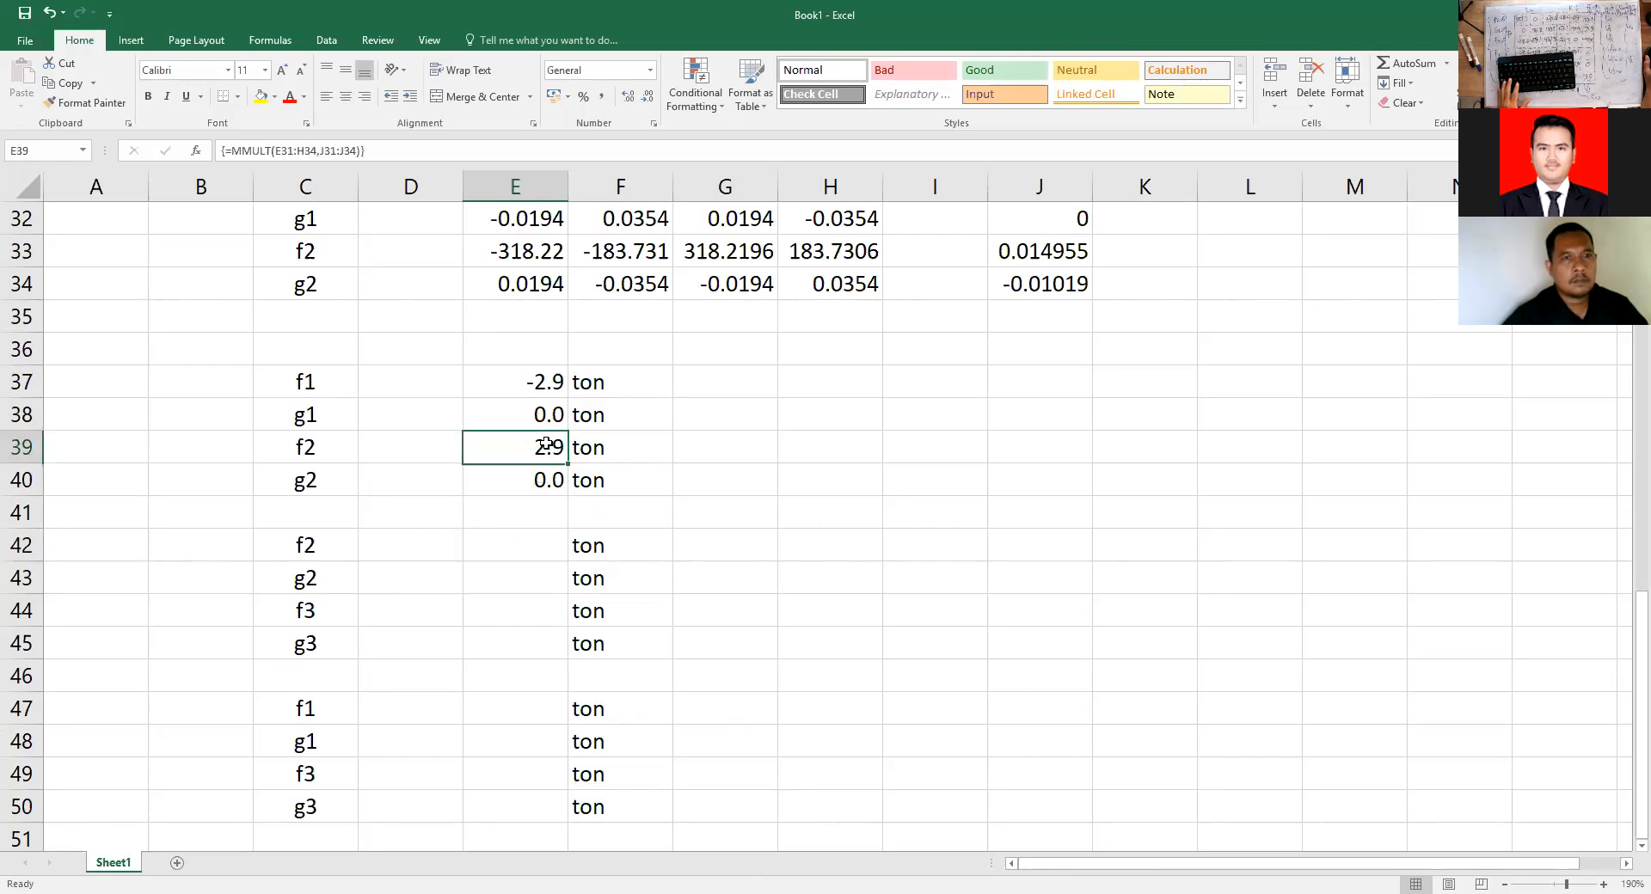
key(ctrl+c)
click(542, 556)
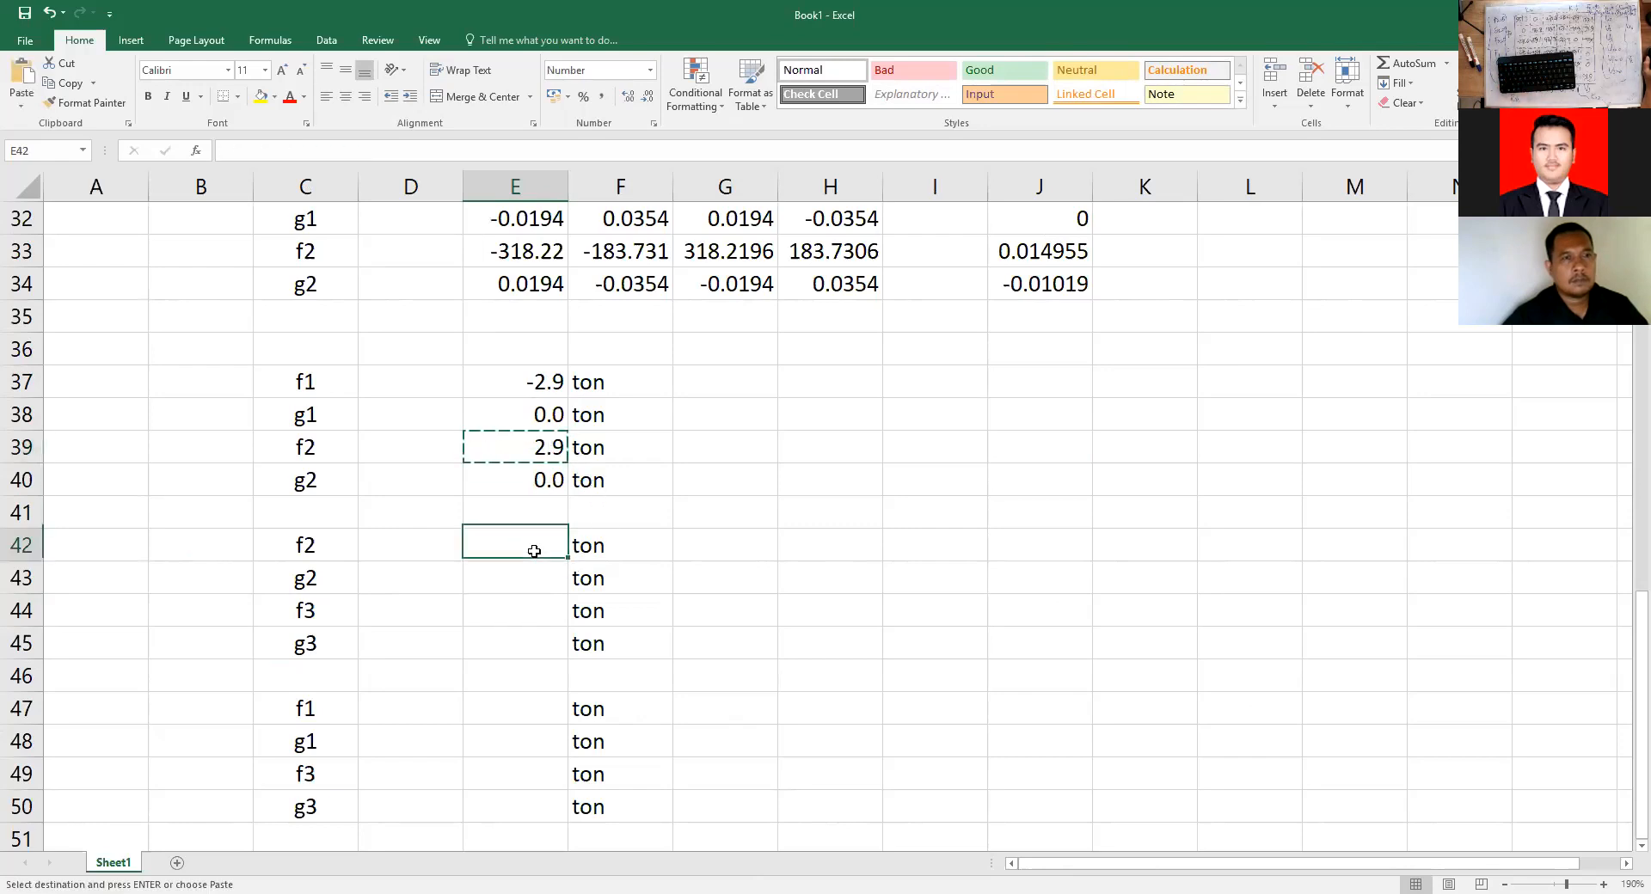
right_click(550, 549)
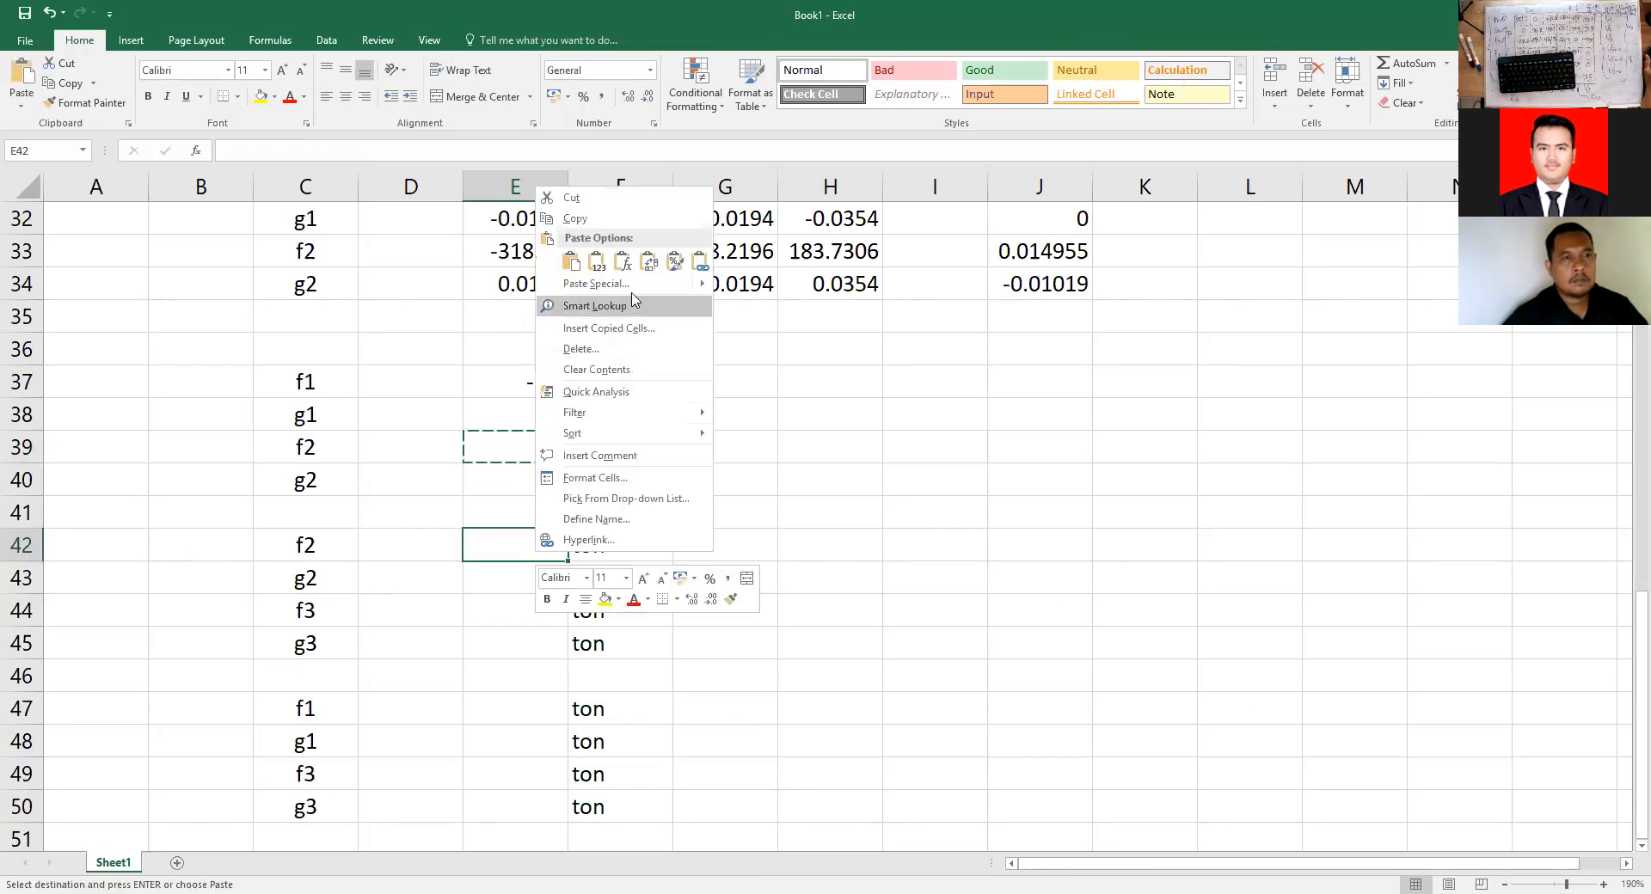
click(633, 291)
click(512, 229)
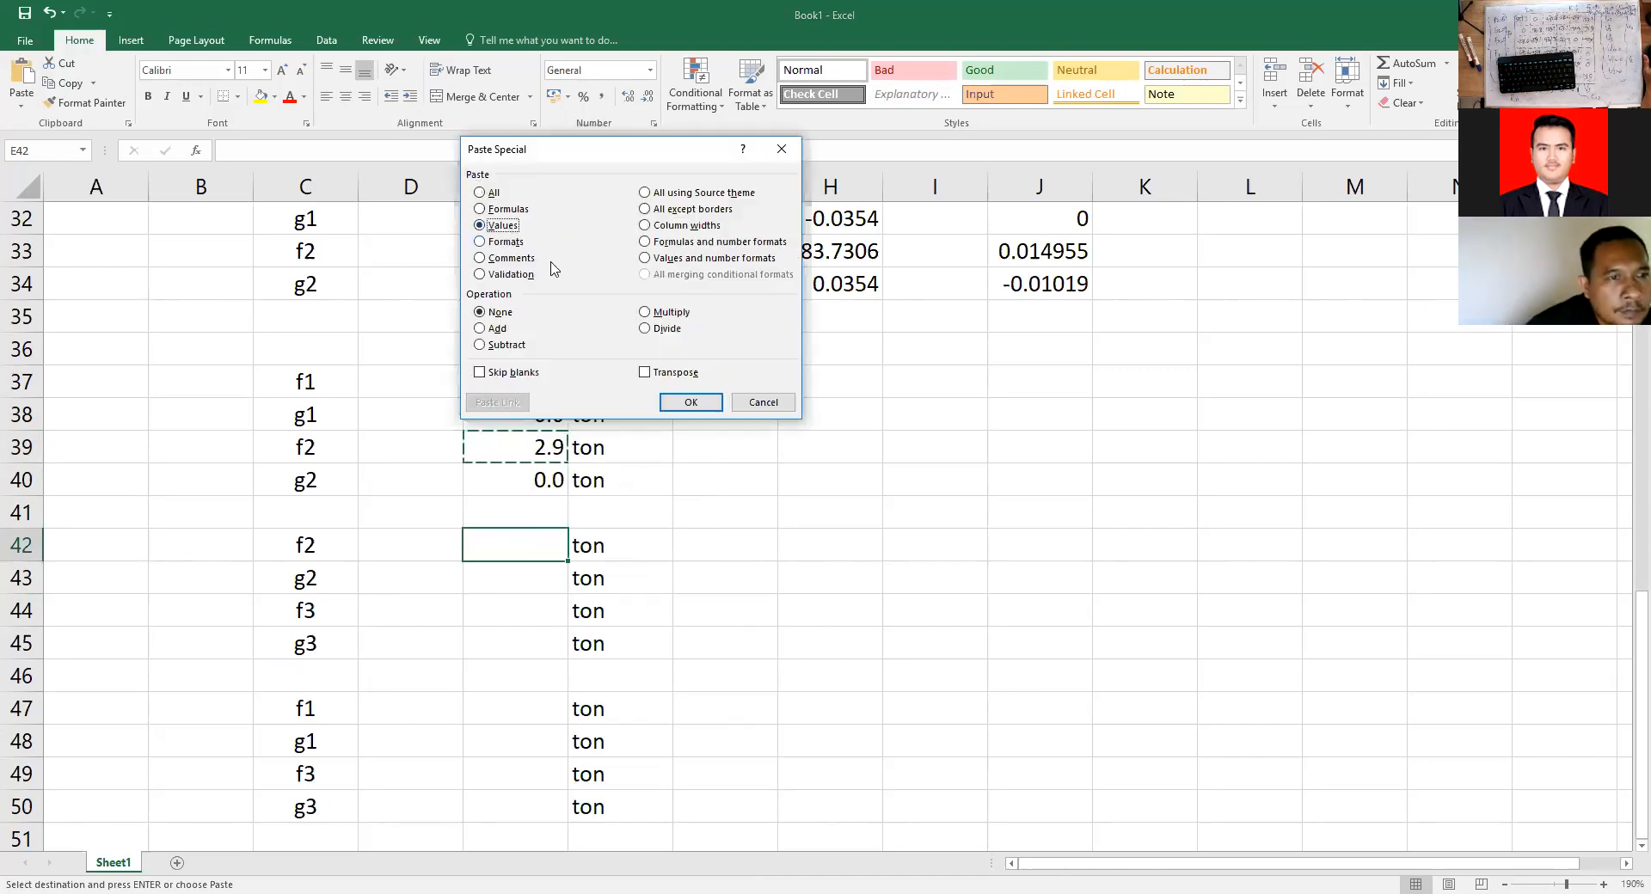
click(698, 406)
click(783, 545)
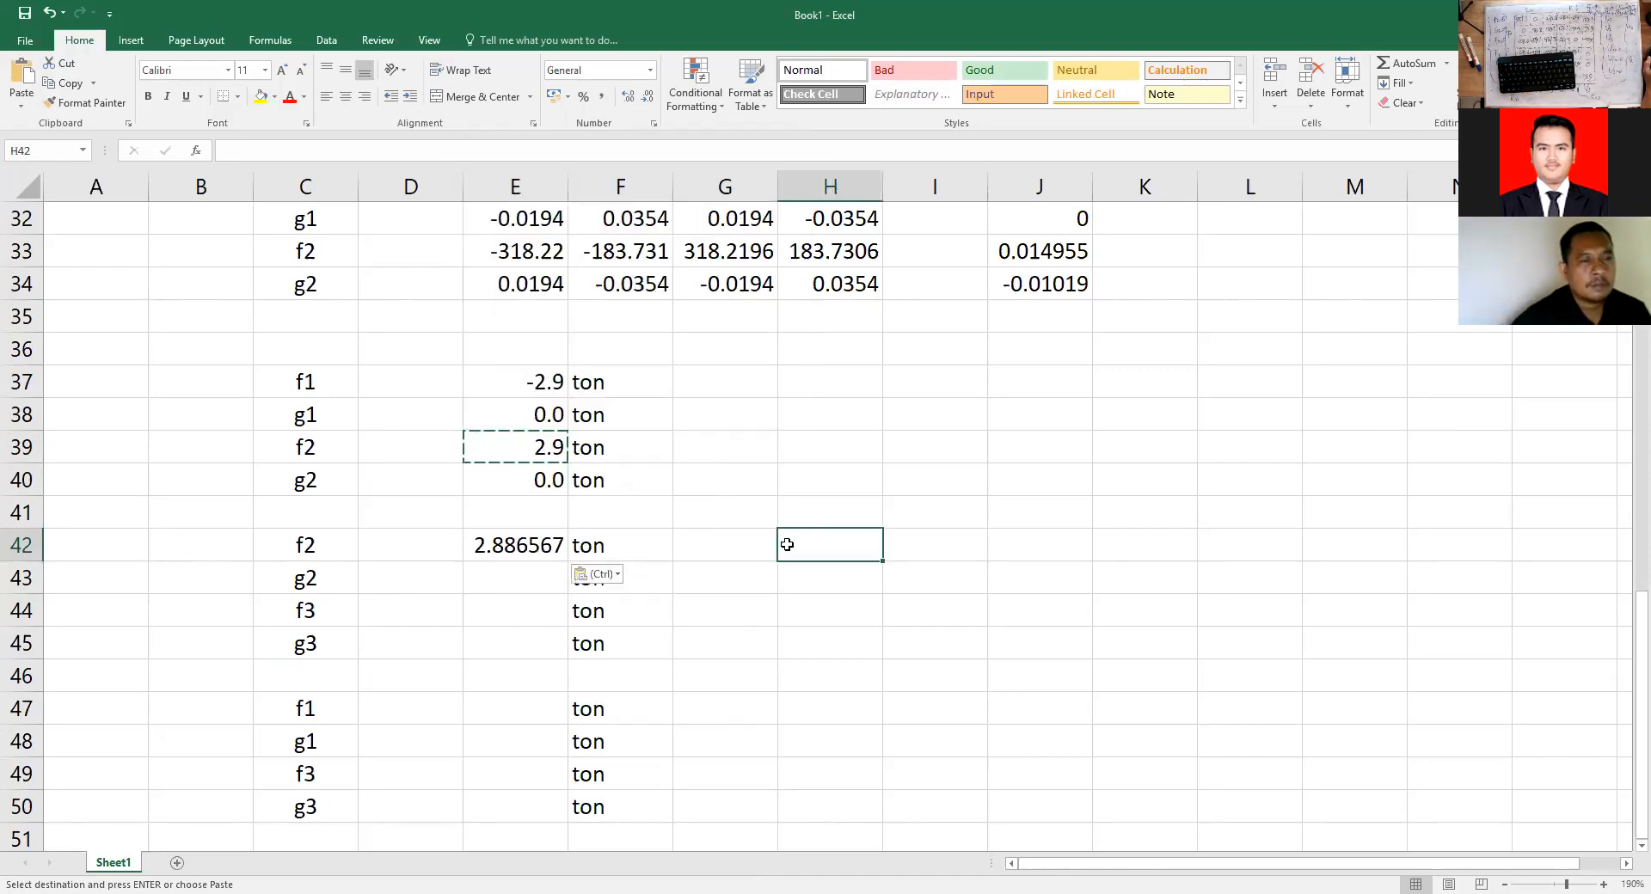
click(533, 576)
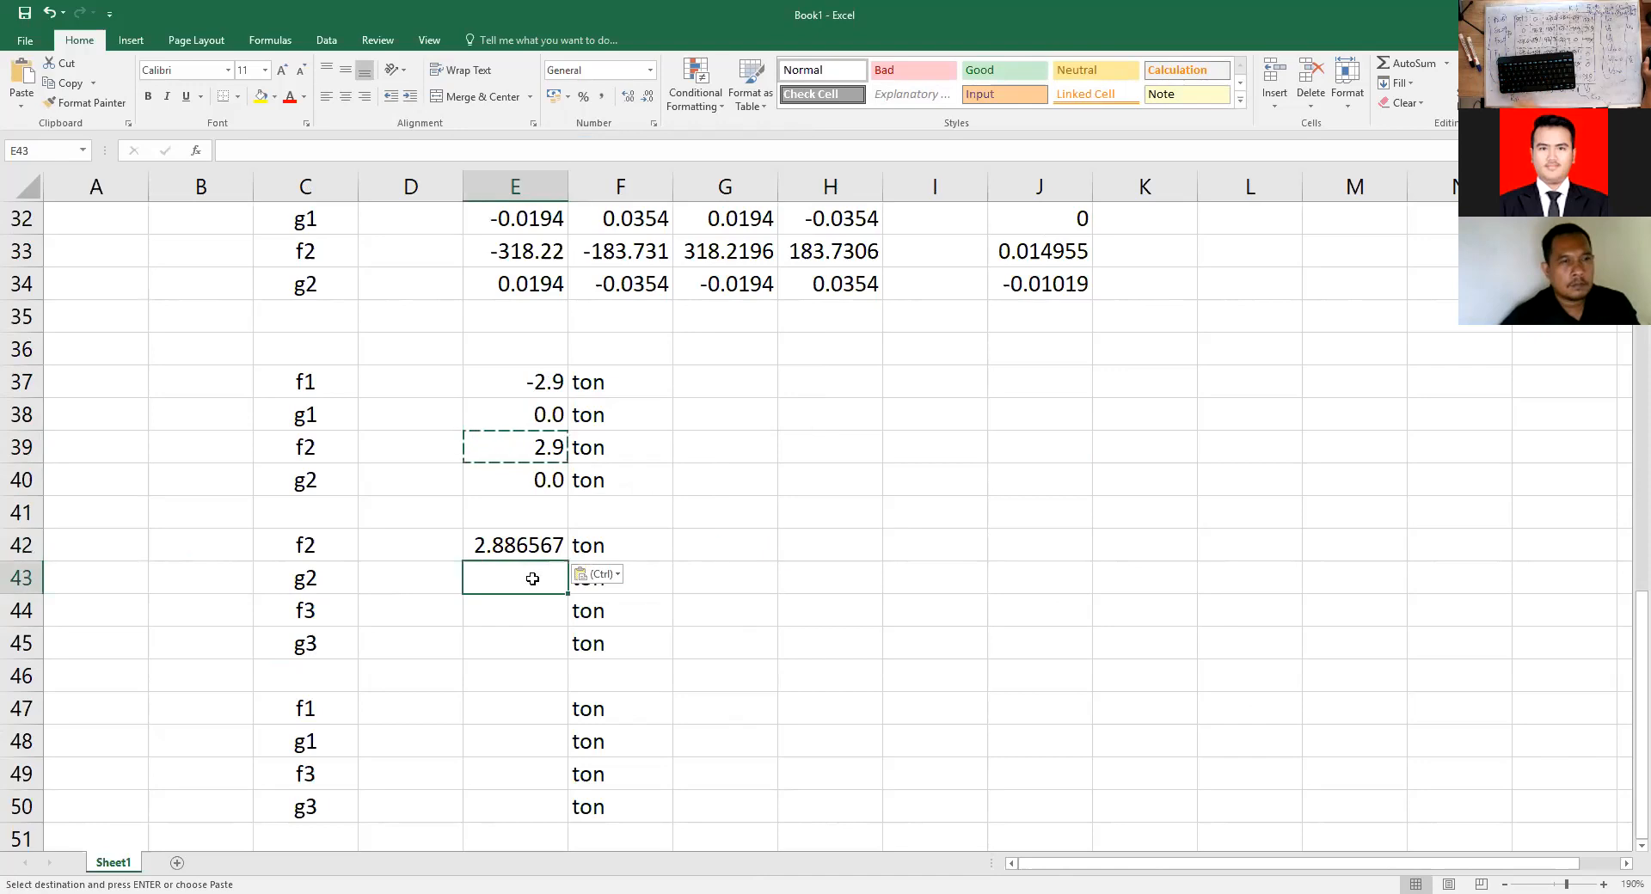
text(0)
key(Return)
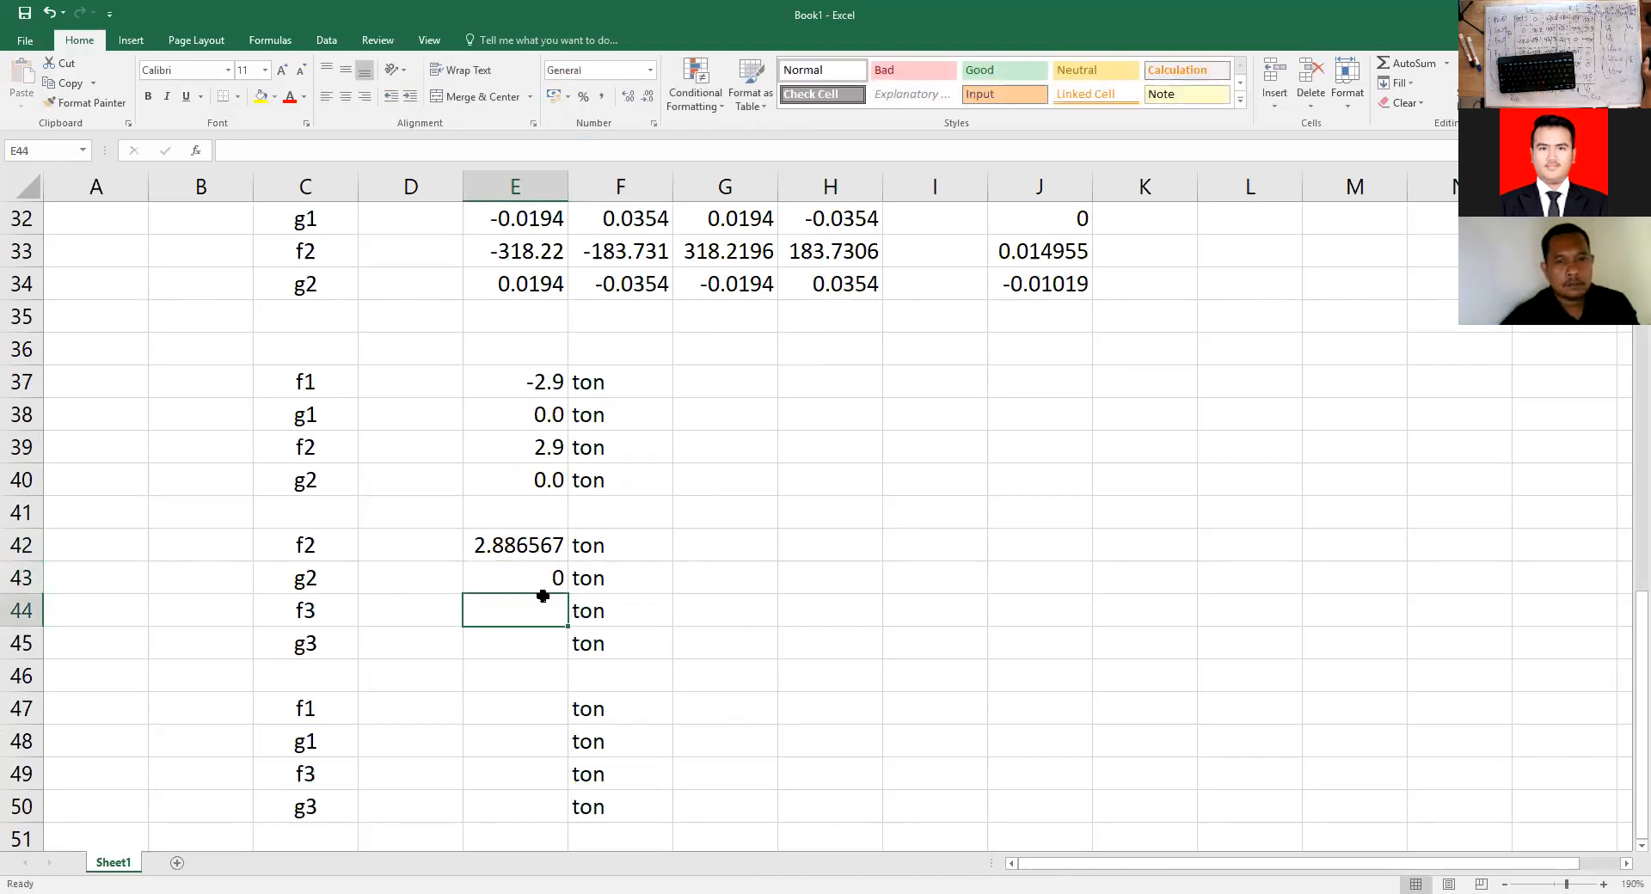
Paste the f1 result from E37 into E44 as values only and enter 0 for g3 in E45.
click(525, 381)
key(ctrl+c)
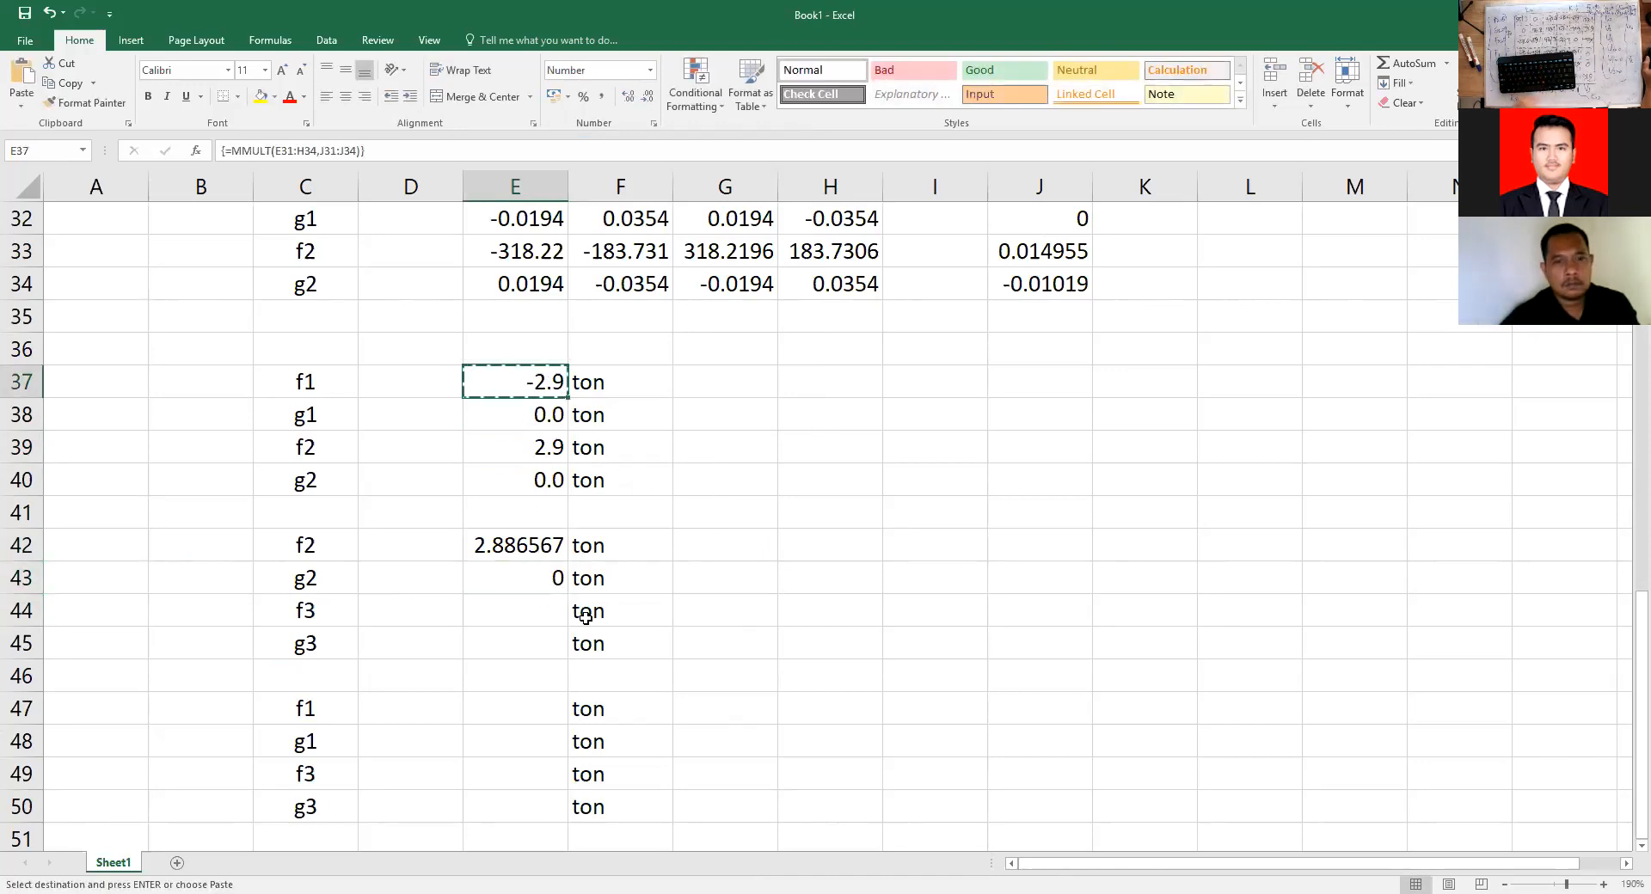
click(531, 609)
right_click(530, 609)
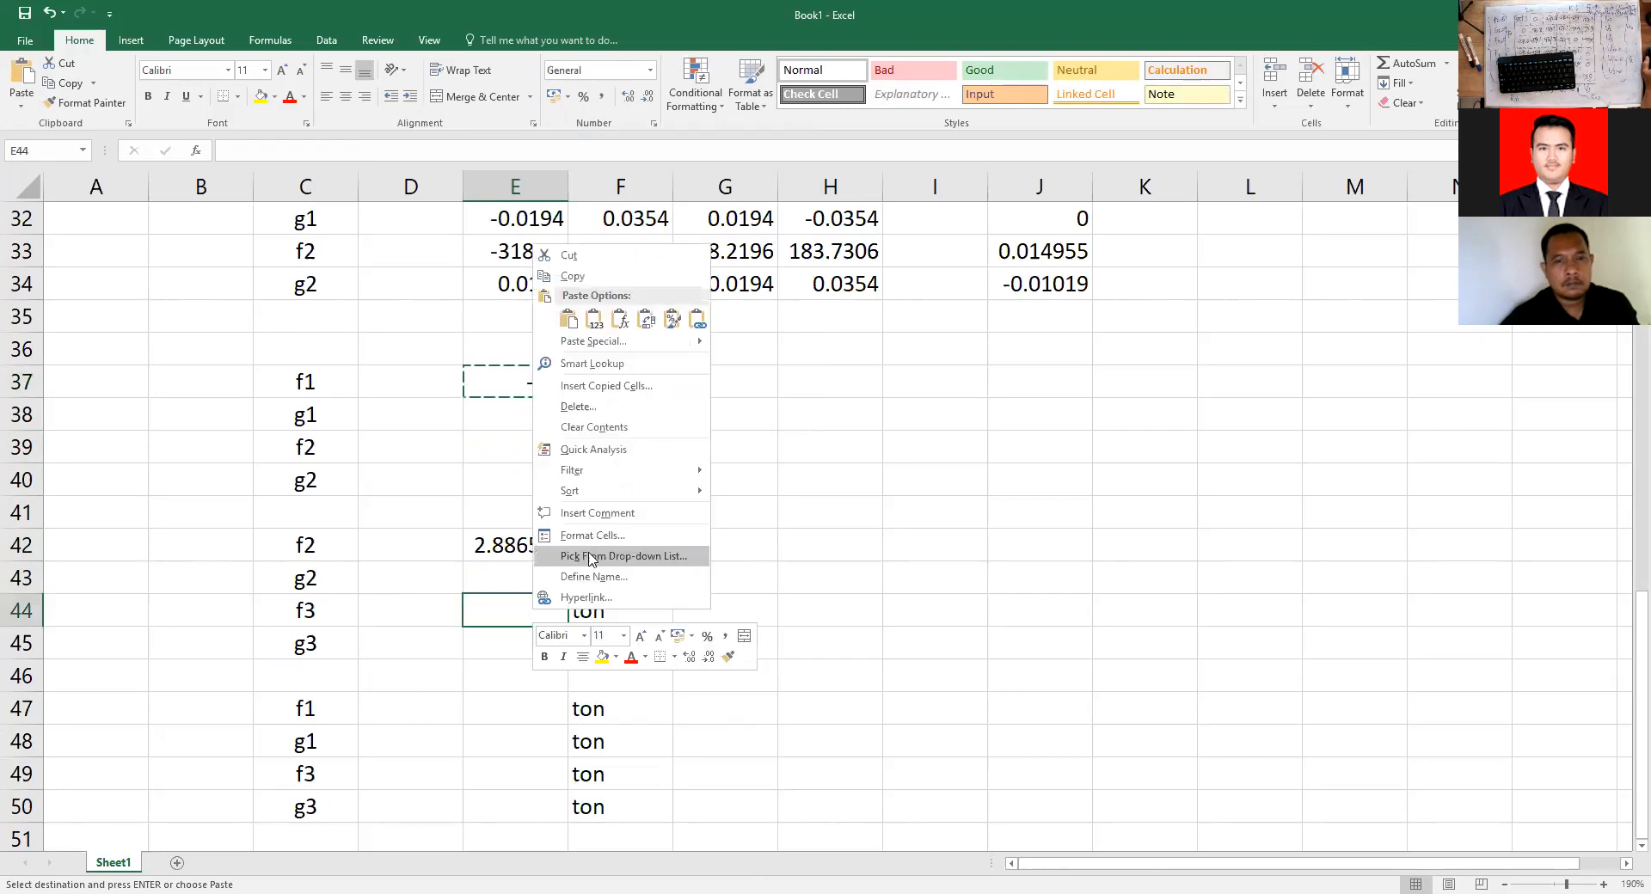
click(619, 341)
click(504, 275)
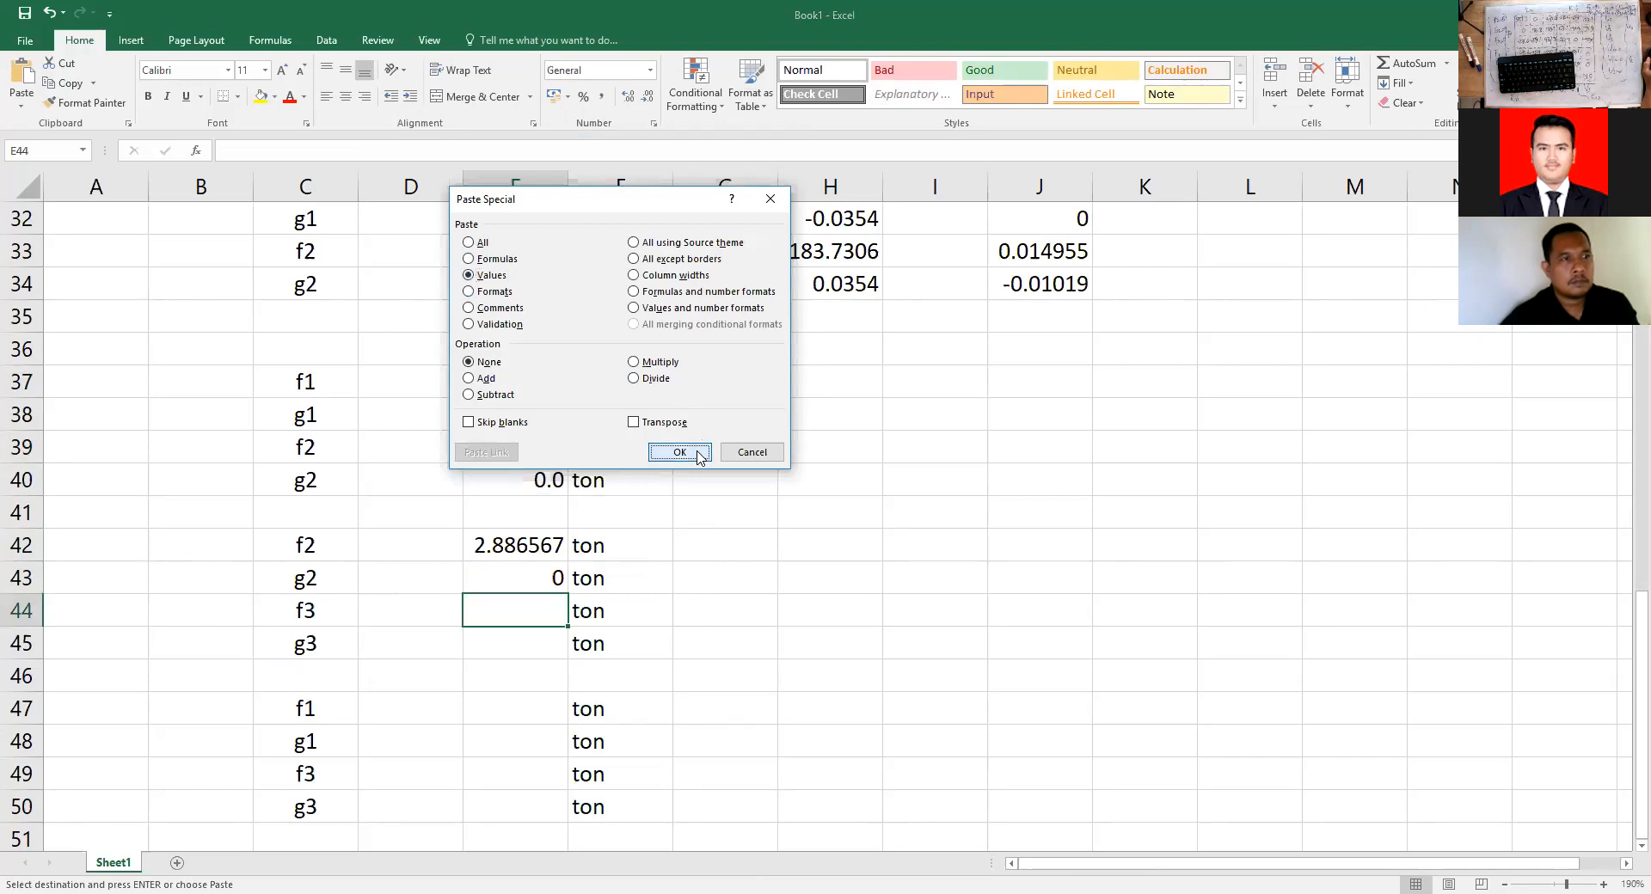
click(679, 453)
key(Return)
text(0)
click(752, 587)
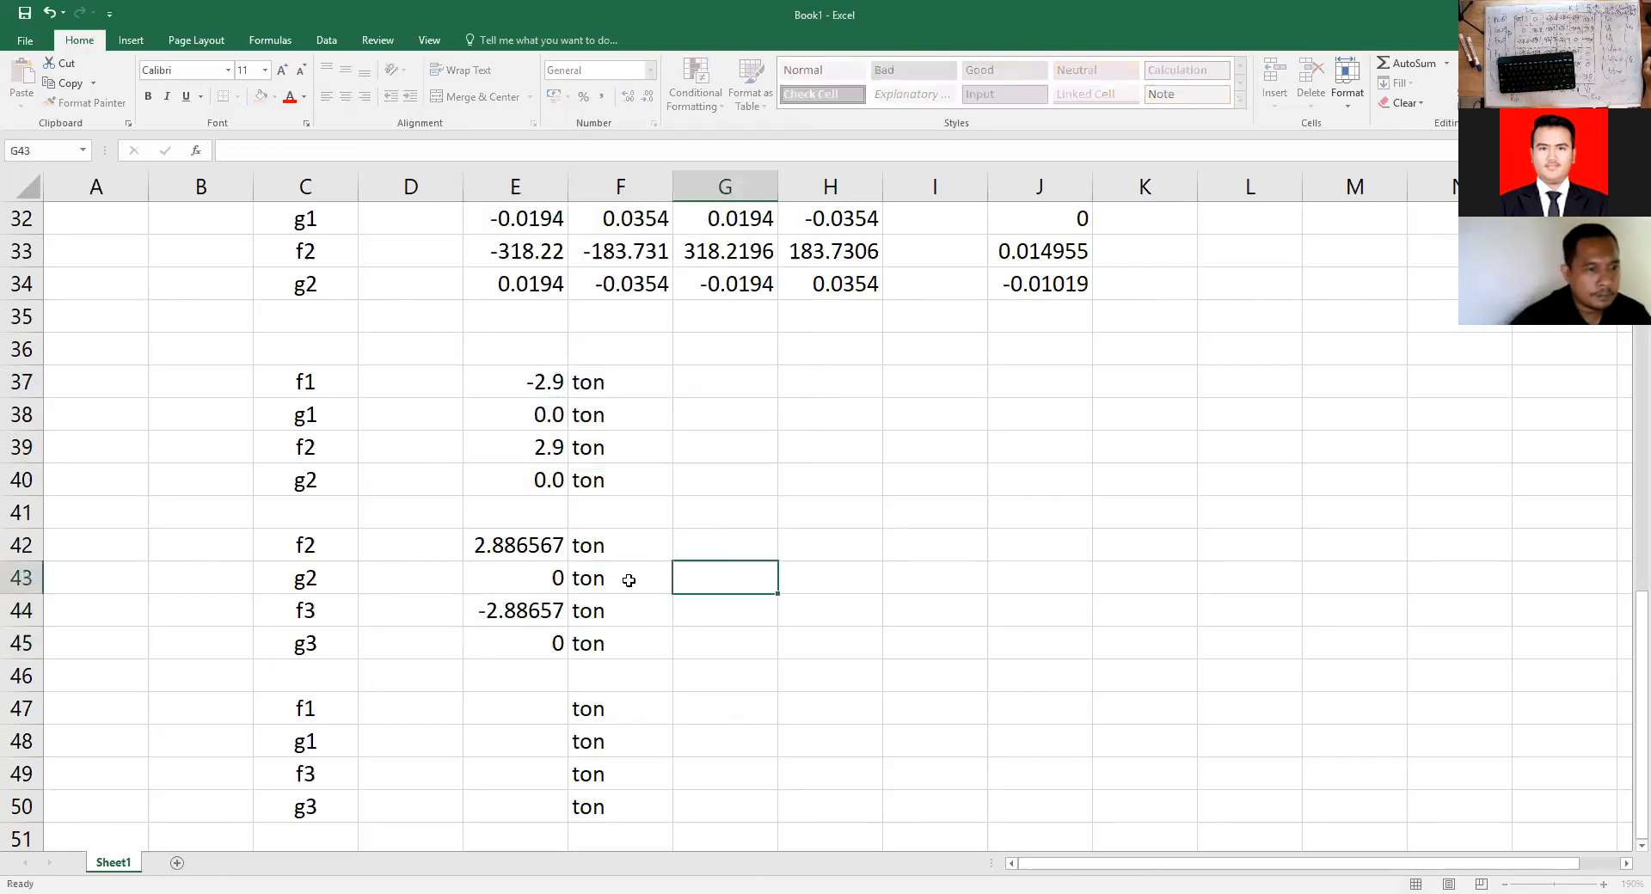
Format the forces in E42:E45 as Number with one decimal place.
drag(546, 550, 542, 637)
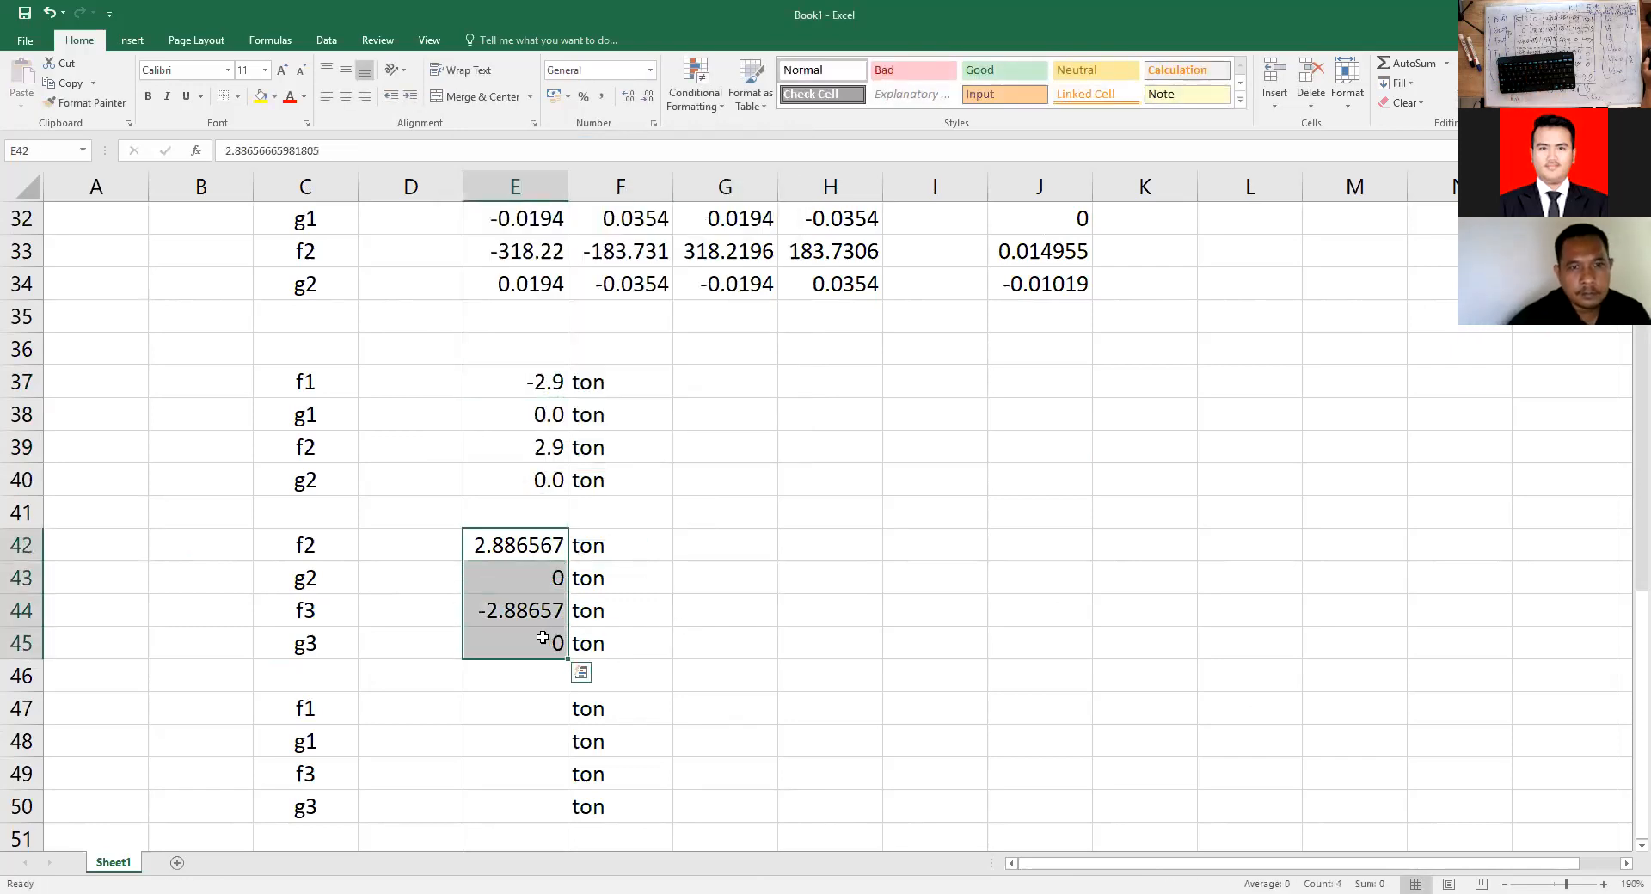
right_click(545, 639)
click(601, 565)
click(429, 442)
click(616, 472)
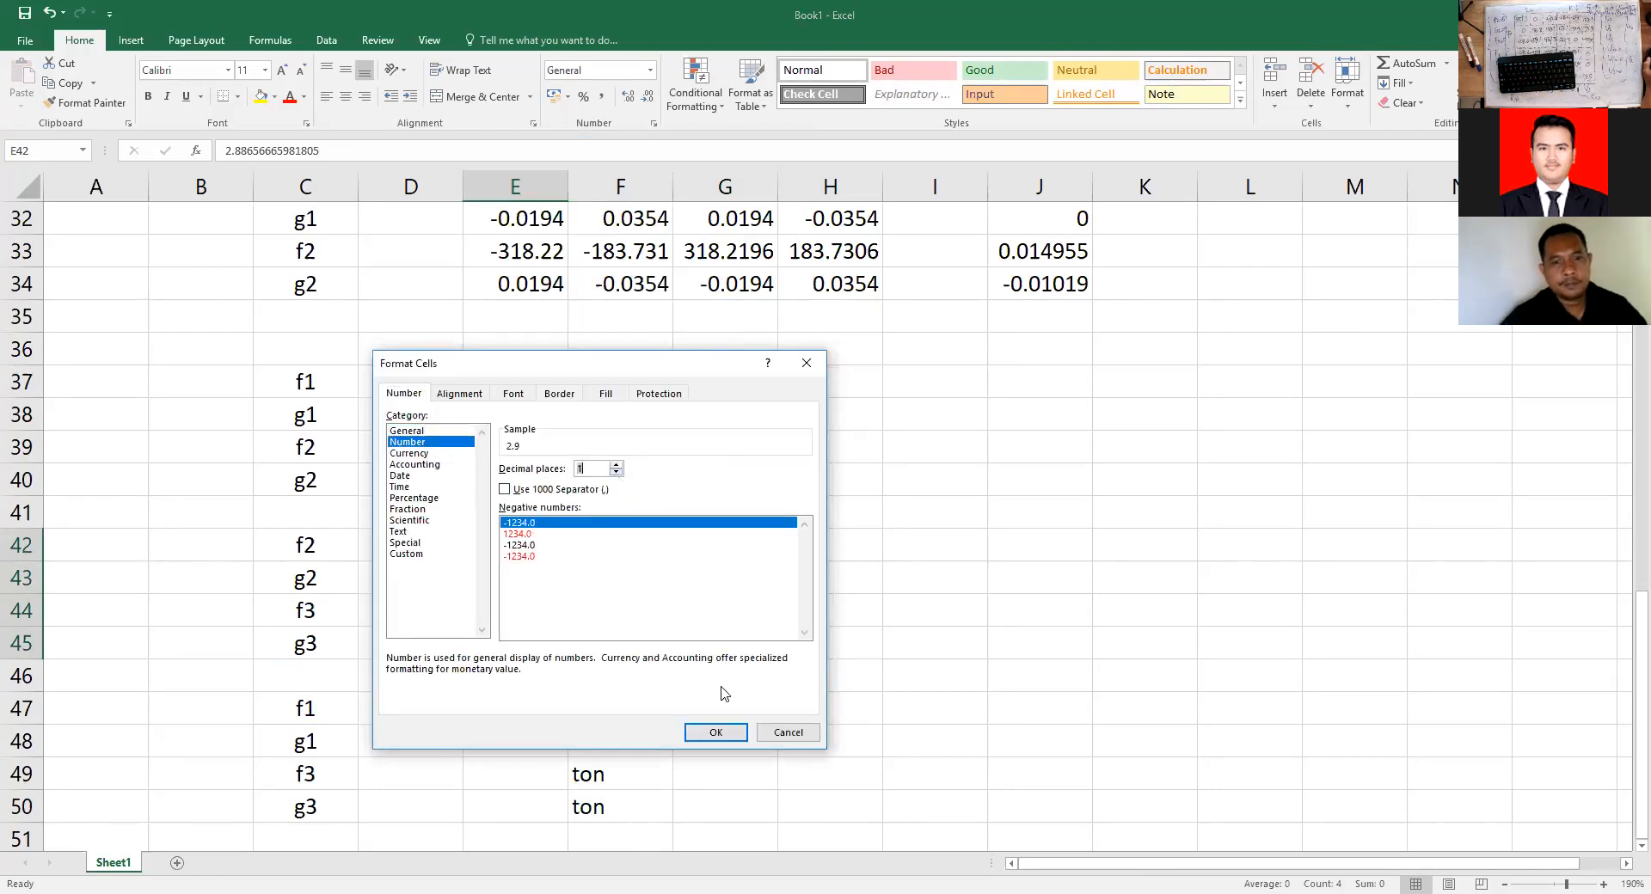
click(716, 732)
click(934, 544)
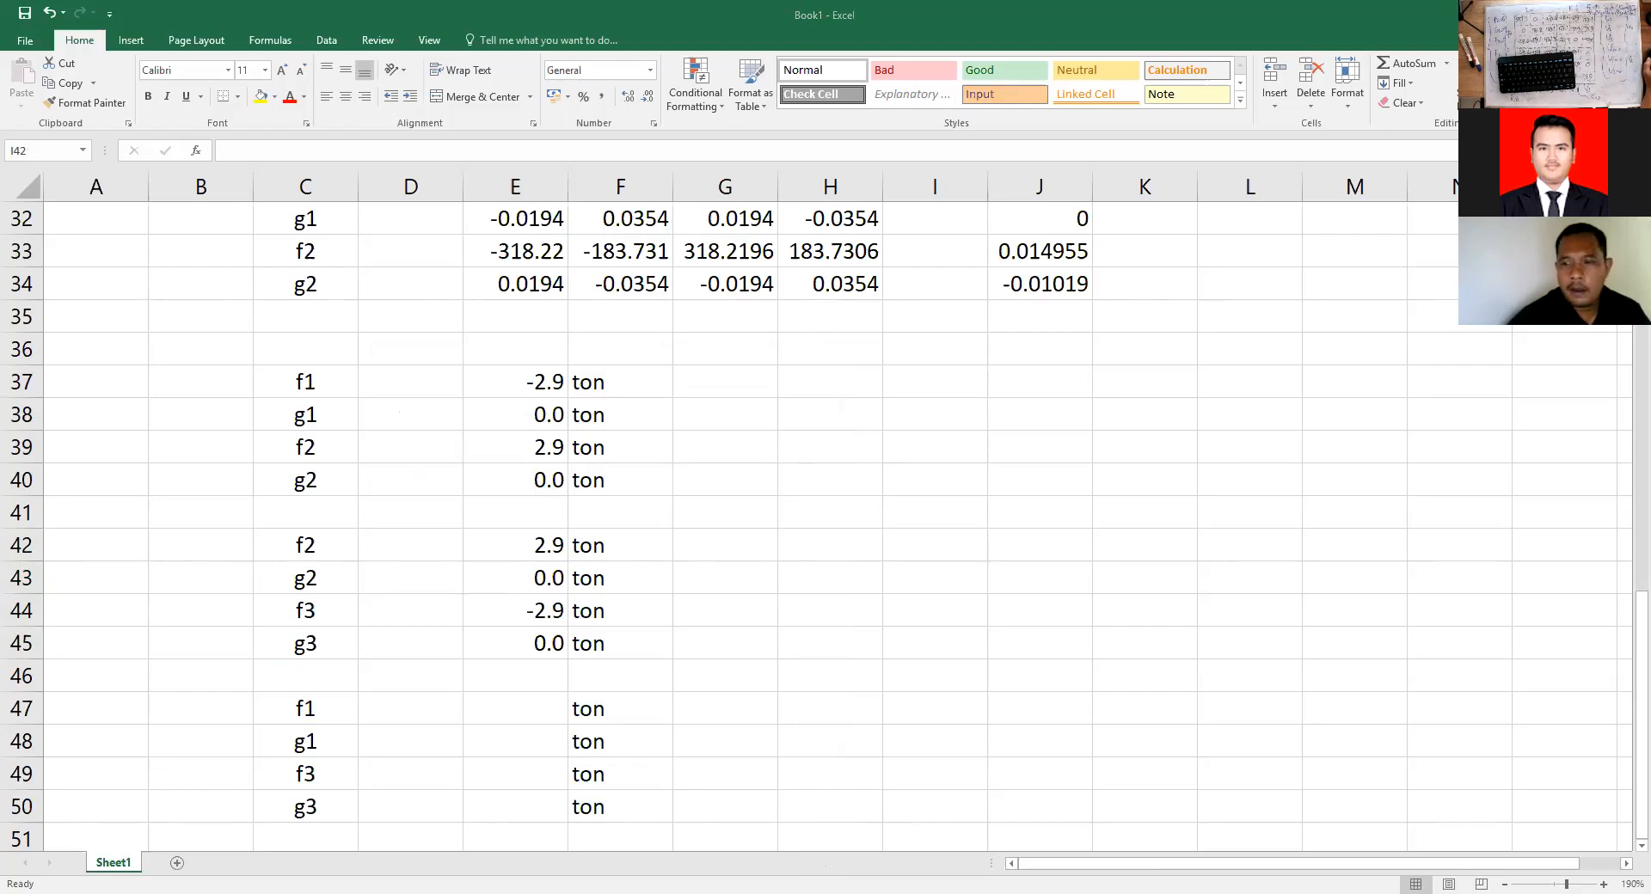
Fill the third element's forces in E47:E50 with -2.5, 0, 2.5 and 0.
click(521, 709)
text(-2)
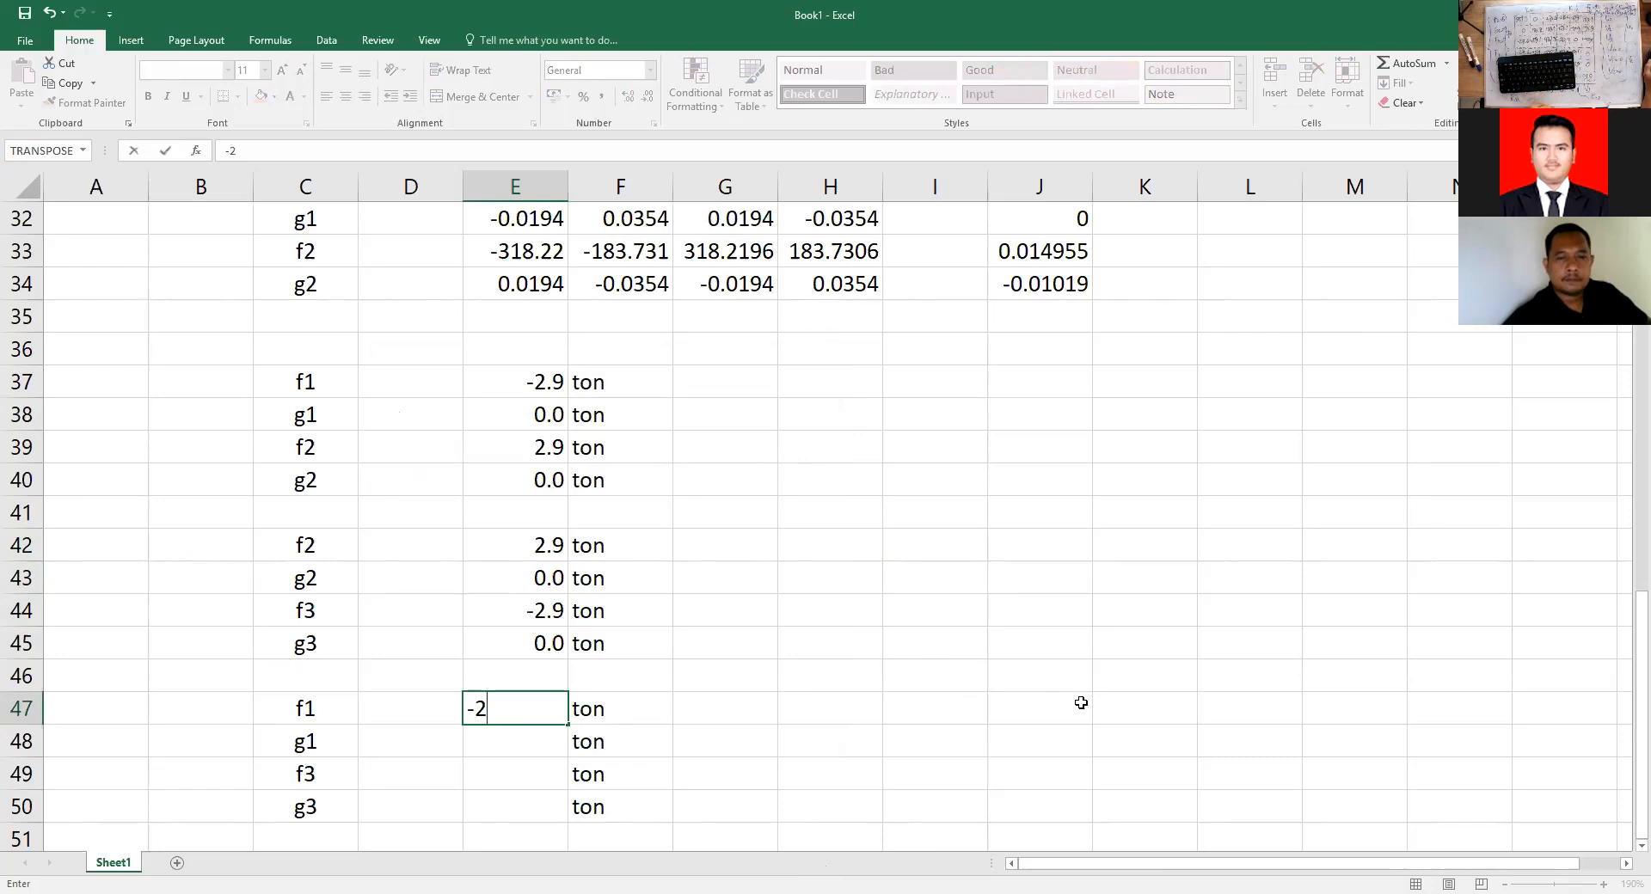
text(.5)
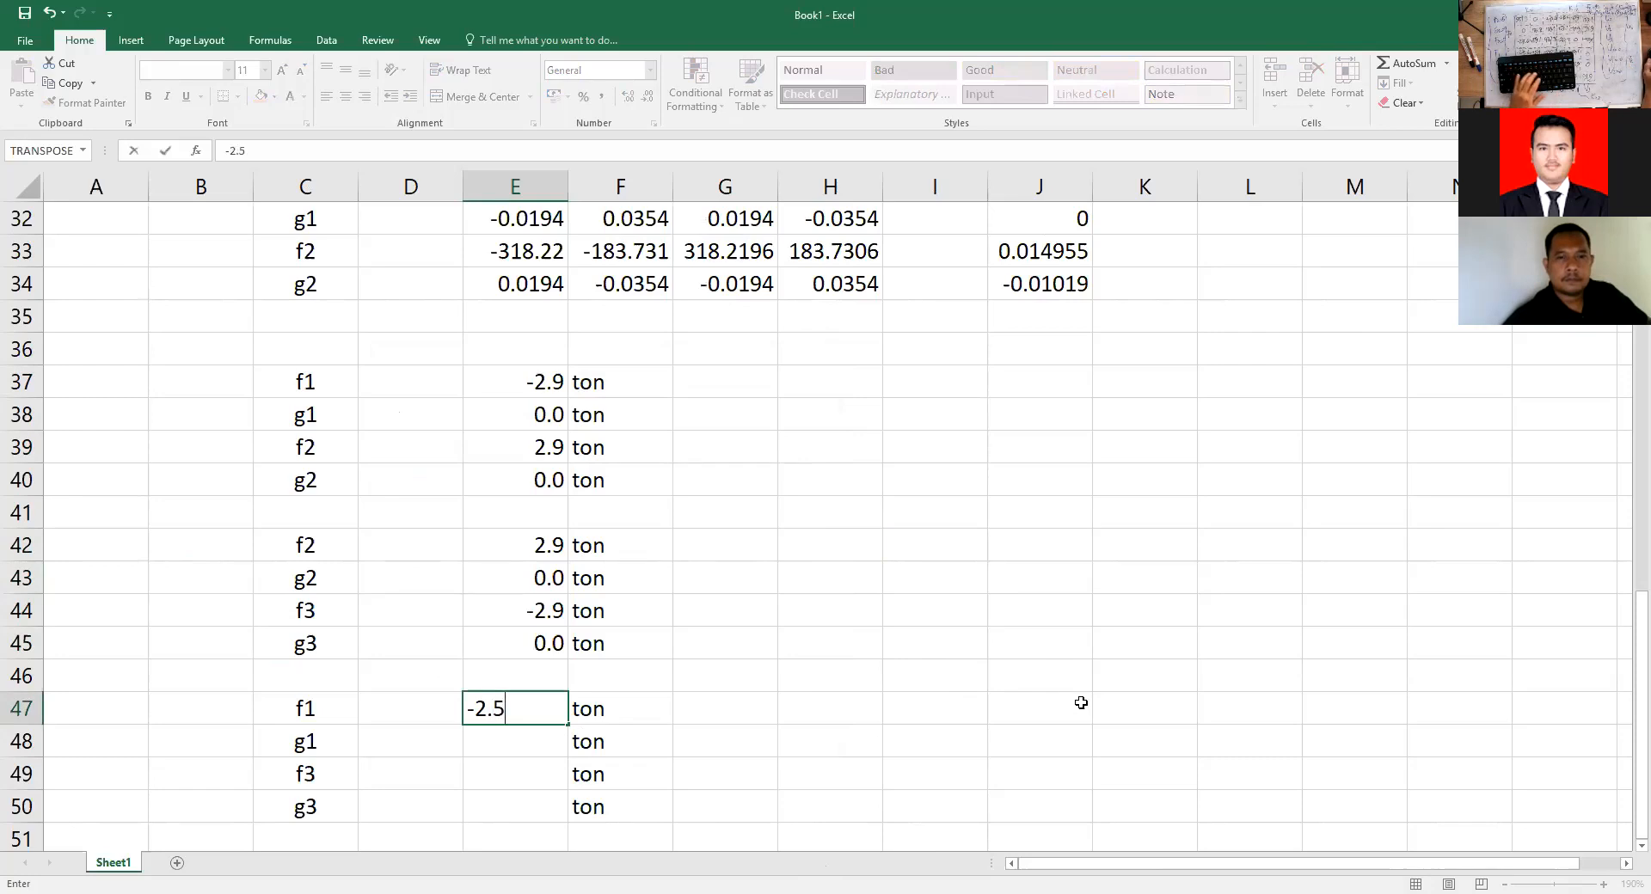
key(Return)
text(0)
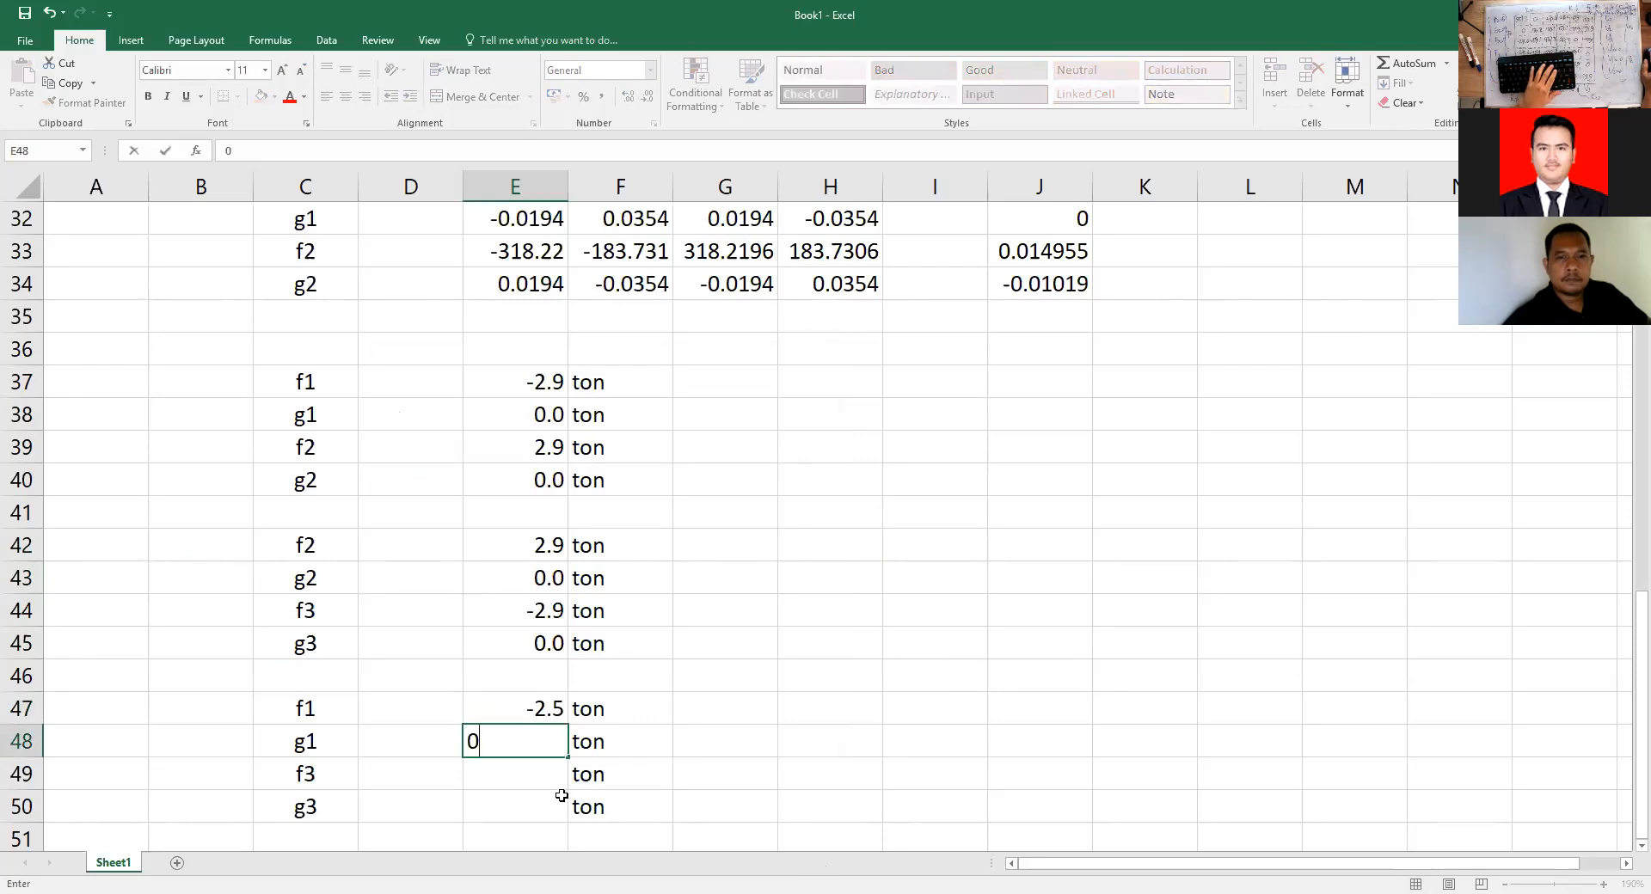
key(Return)
text(2)
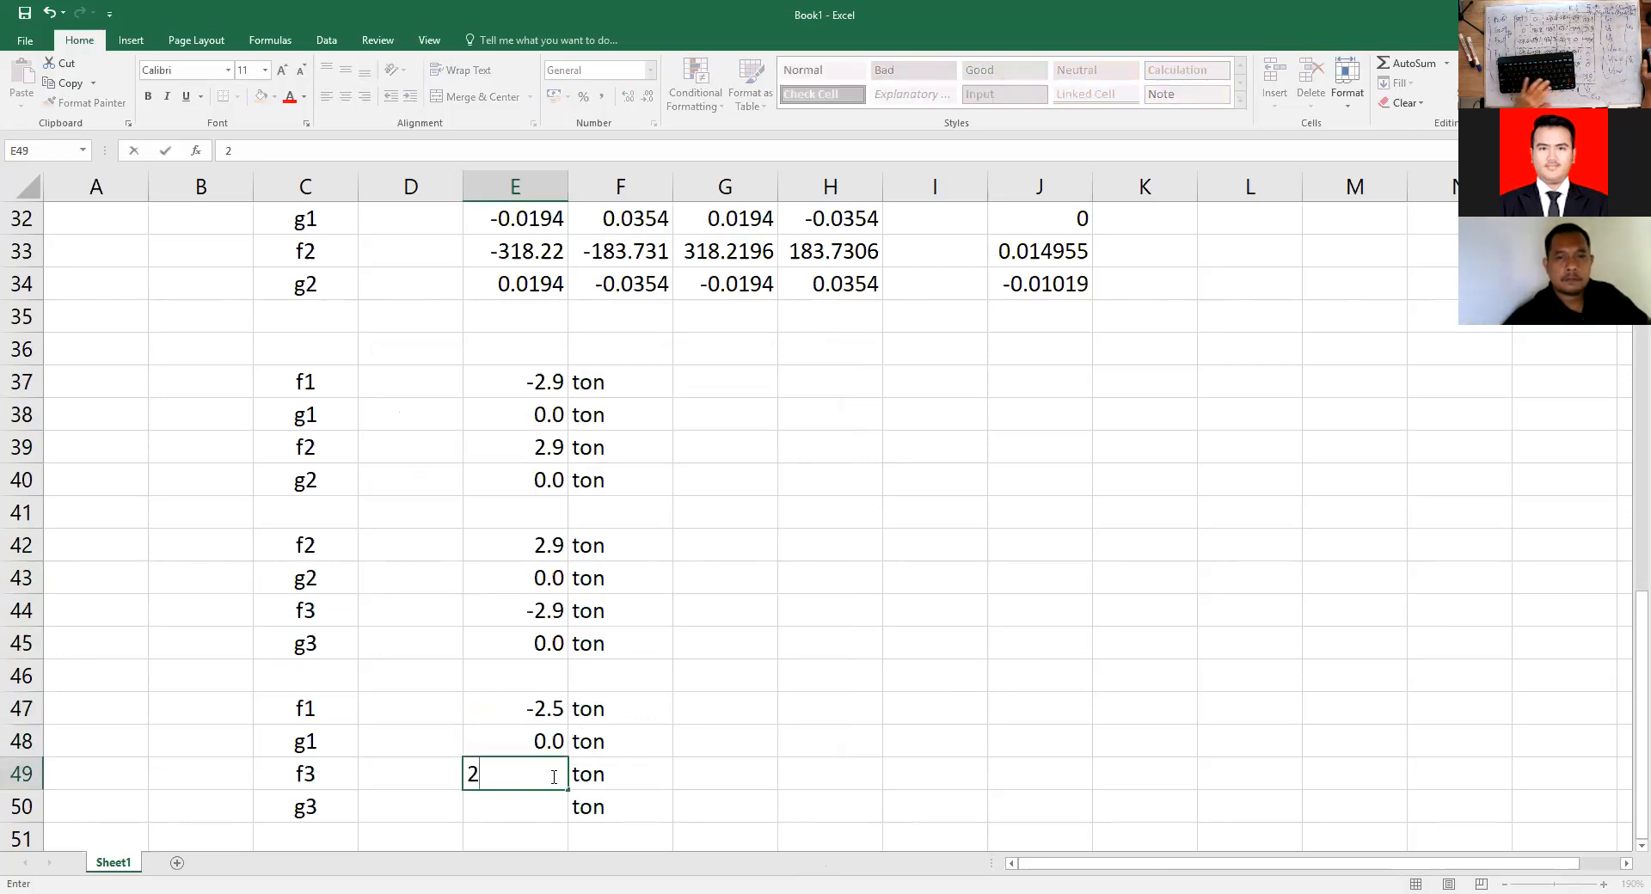
text(.5)
key(Return)
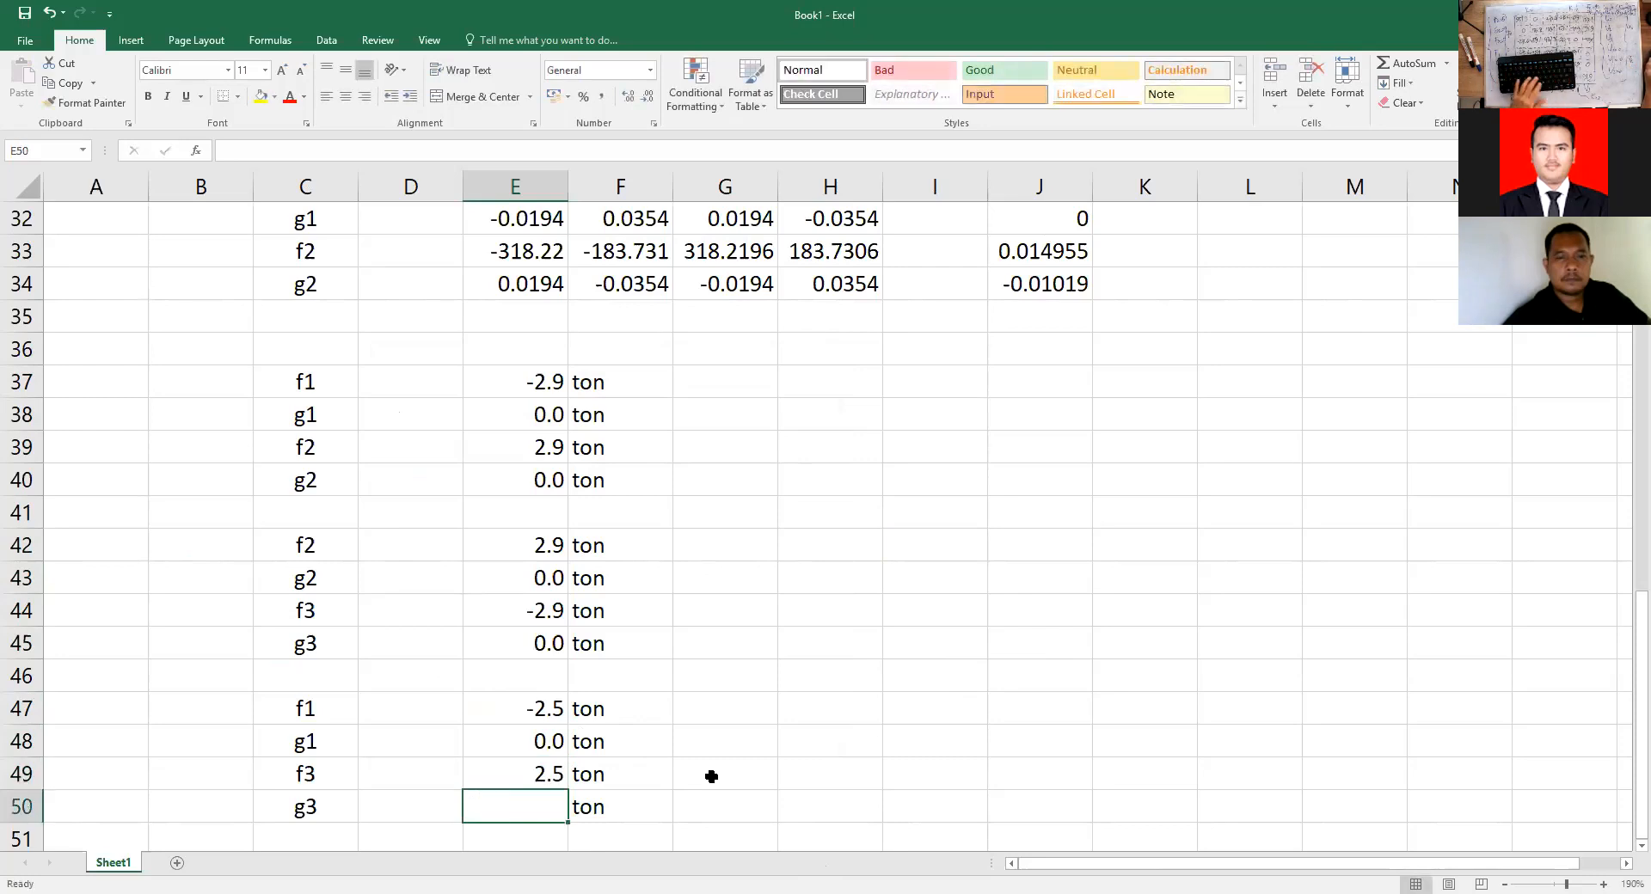
text(0)
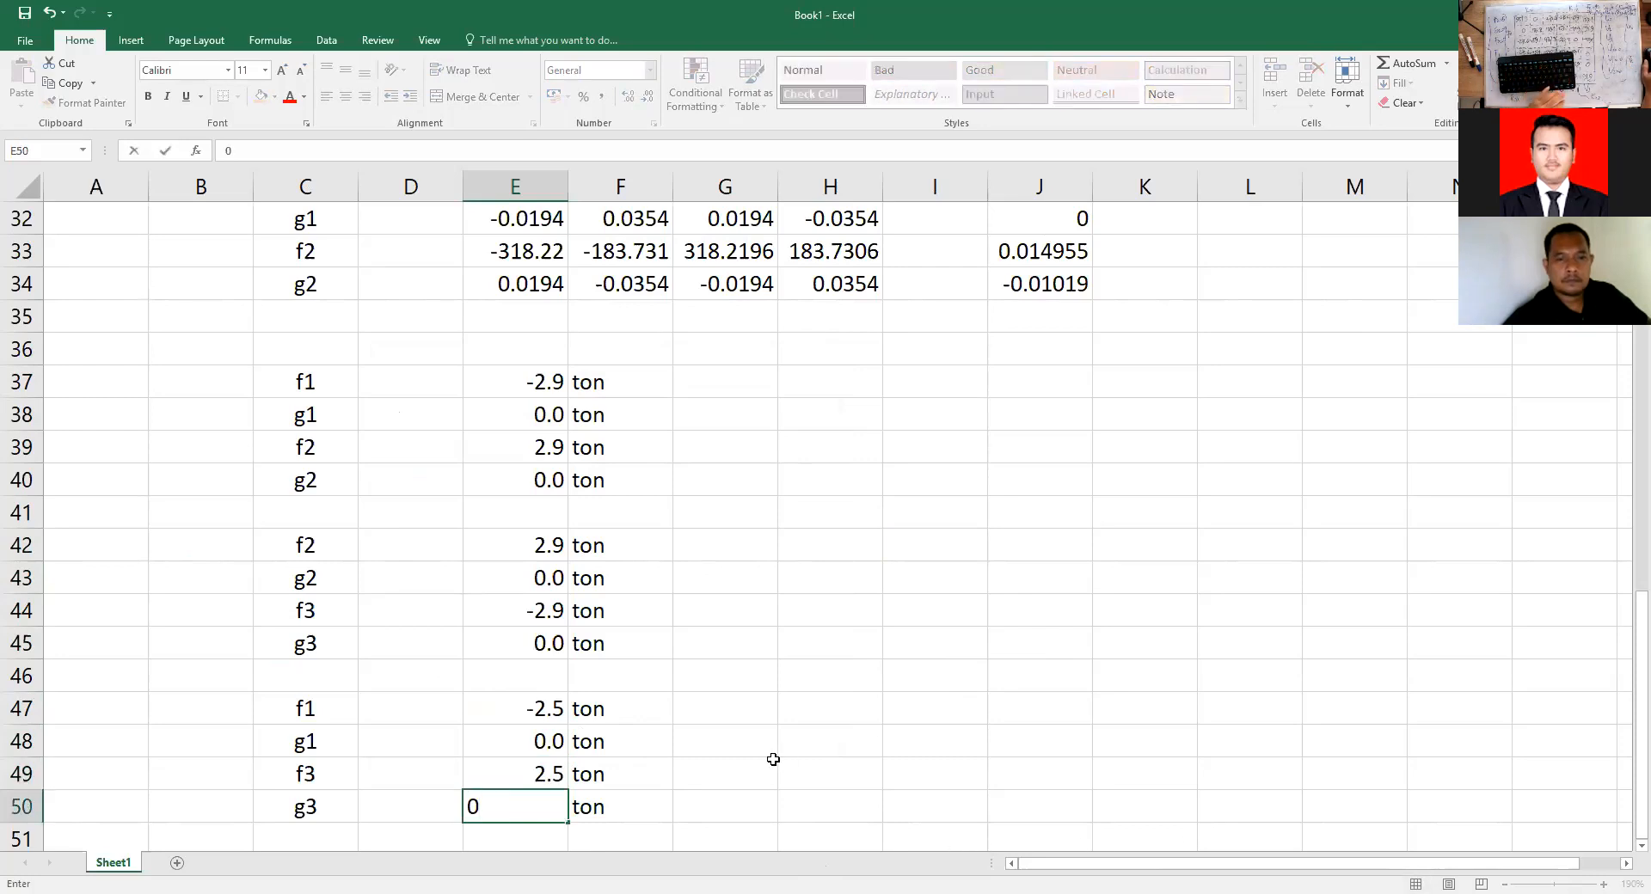
key(Return)
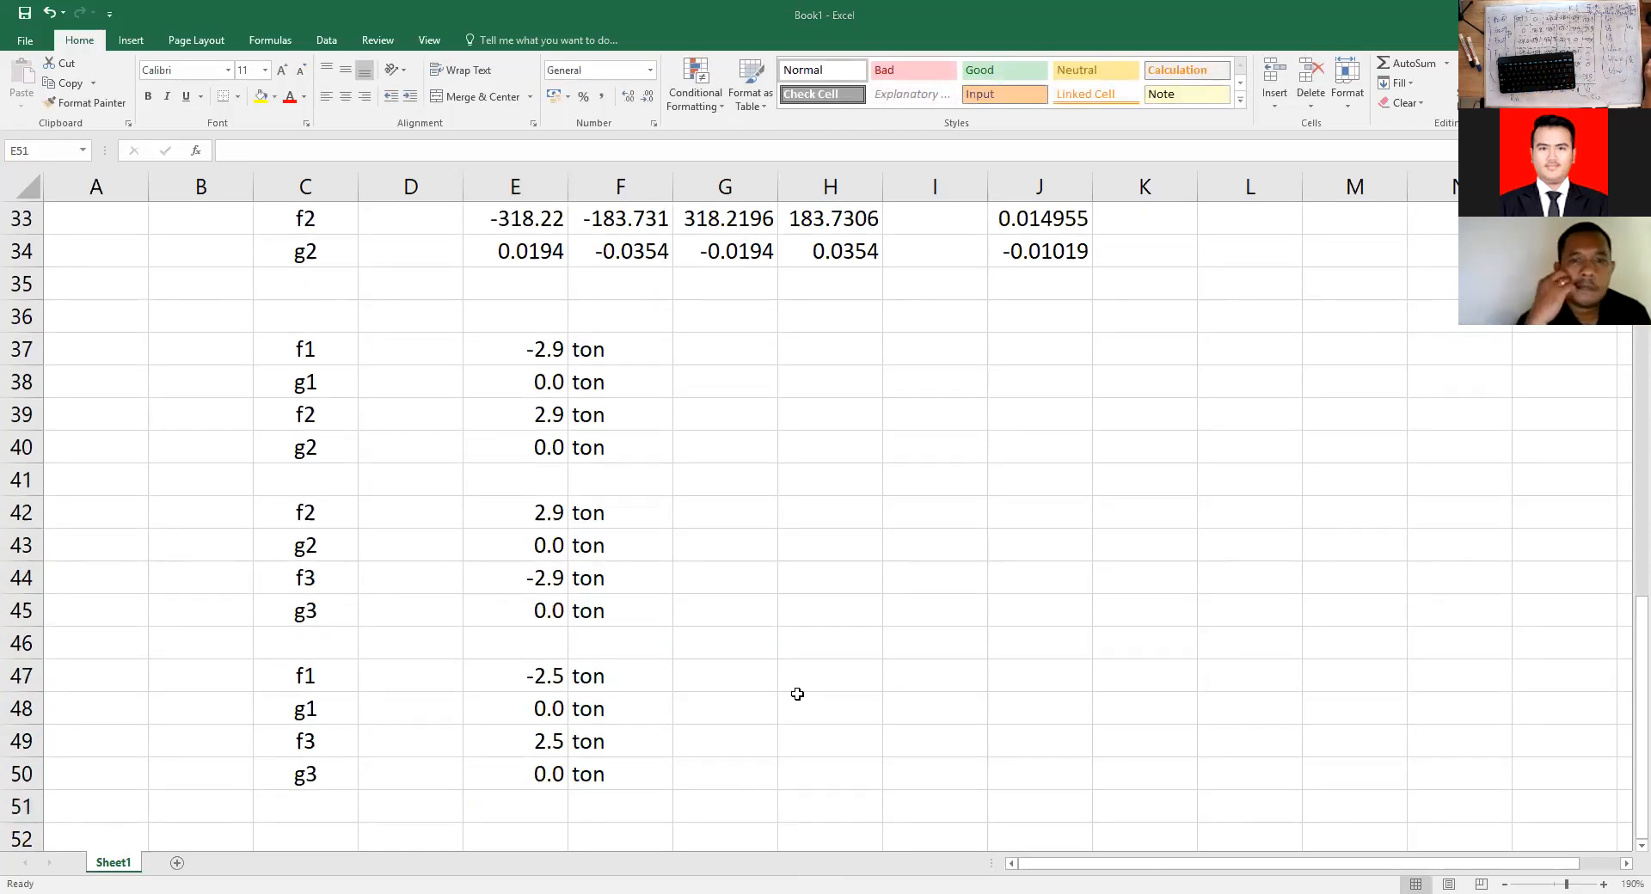
click(997, 627)
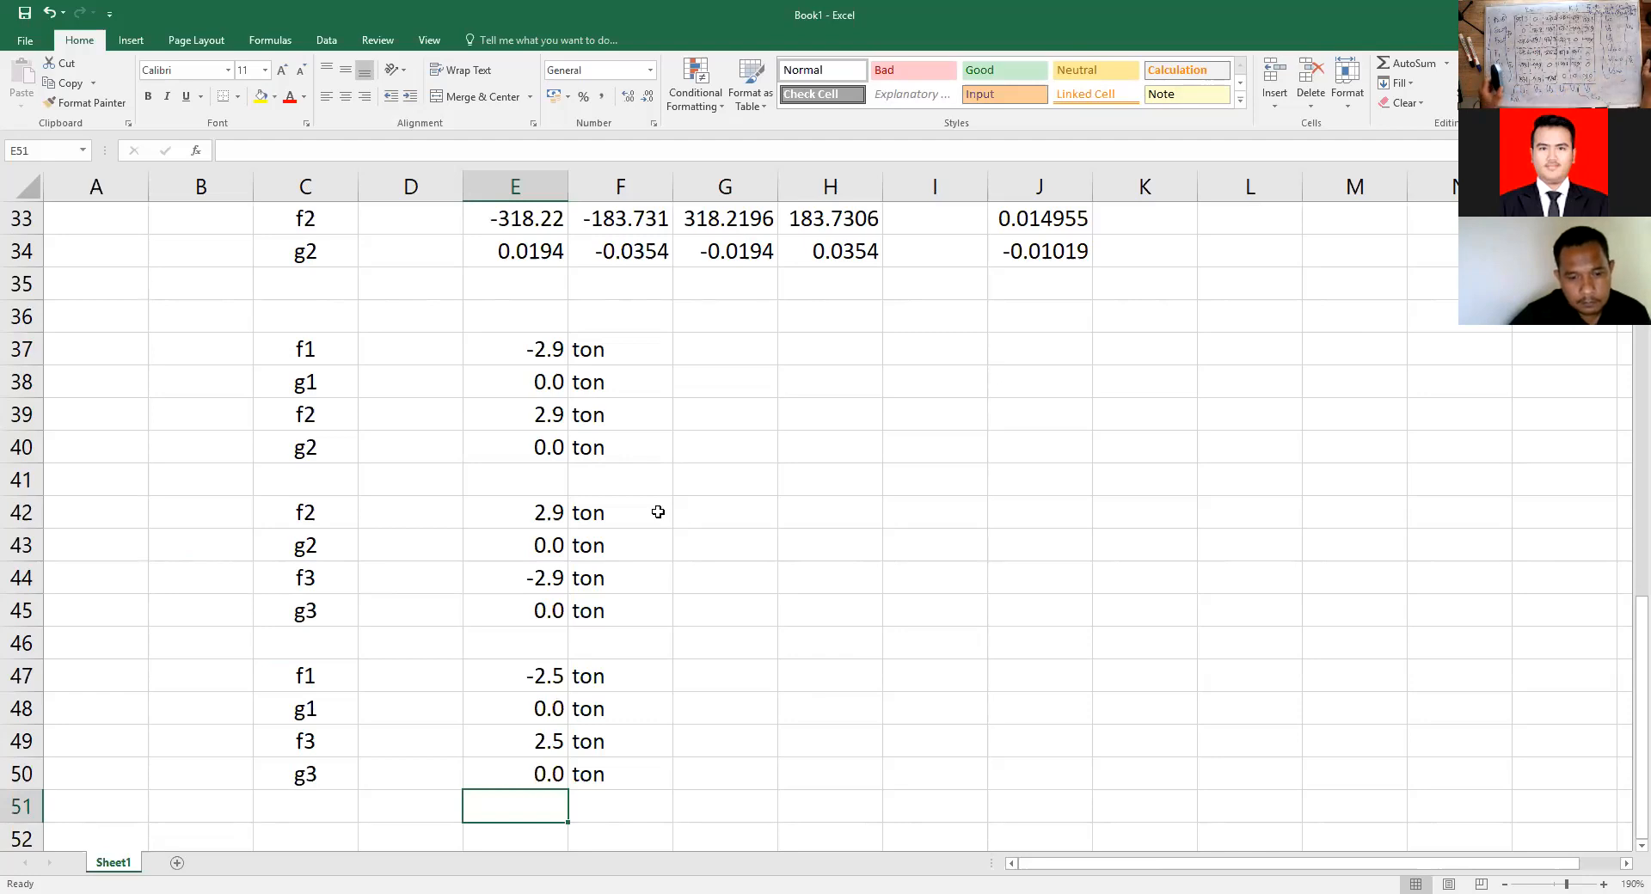
drag(328, 360, 583, 455)
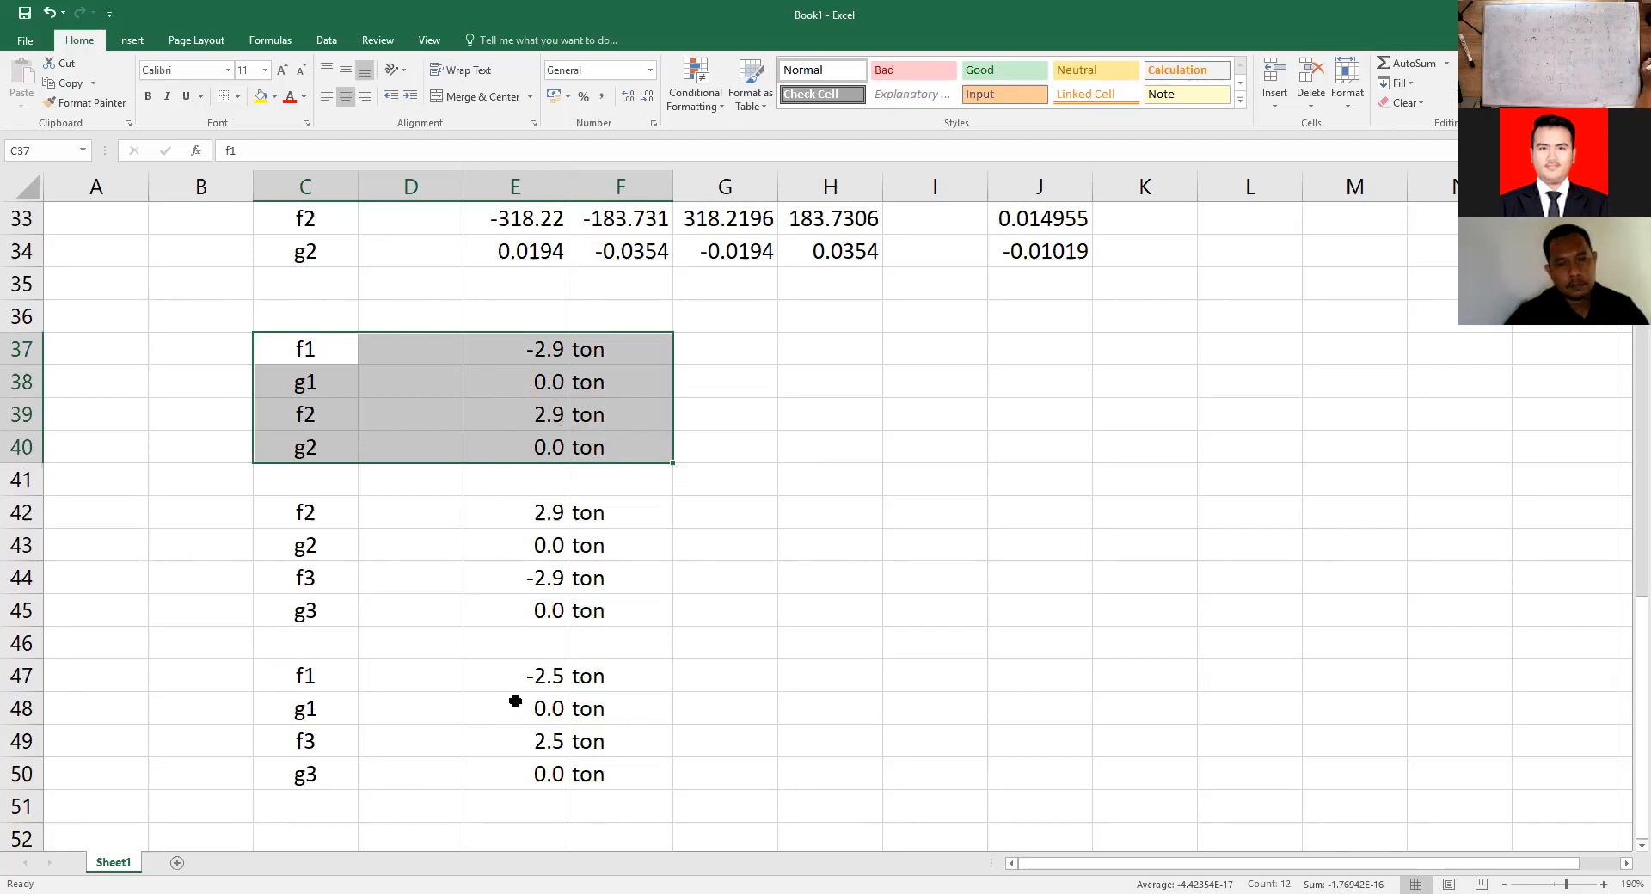
click(870, 133)
click(921, 312)
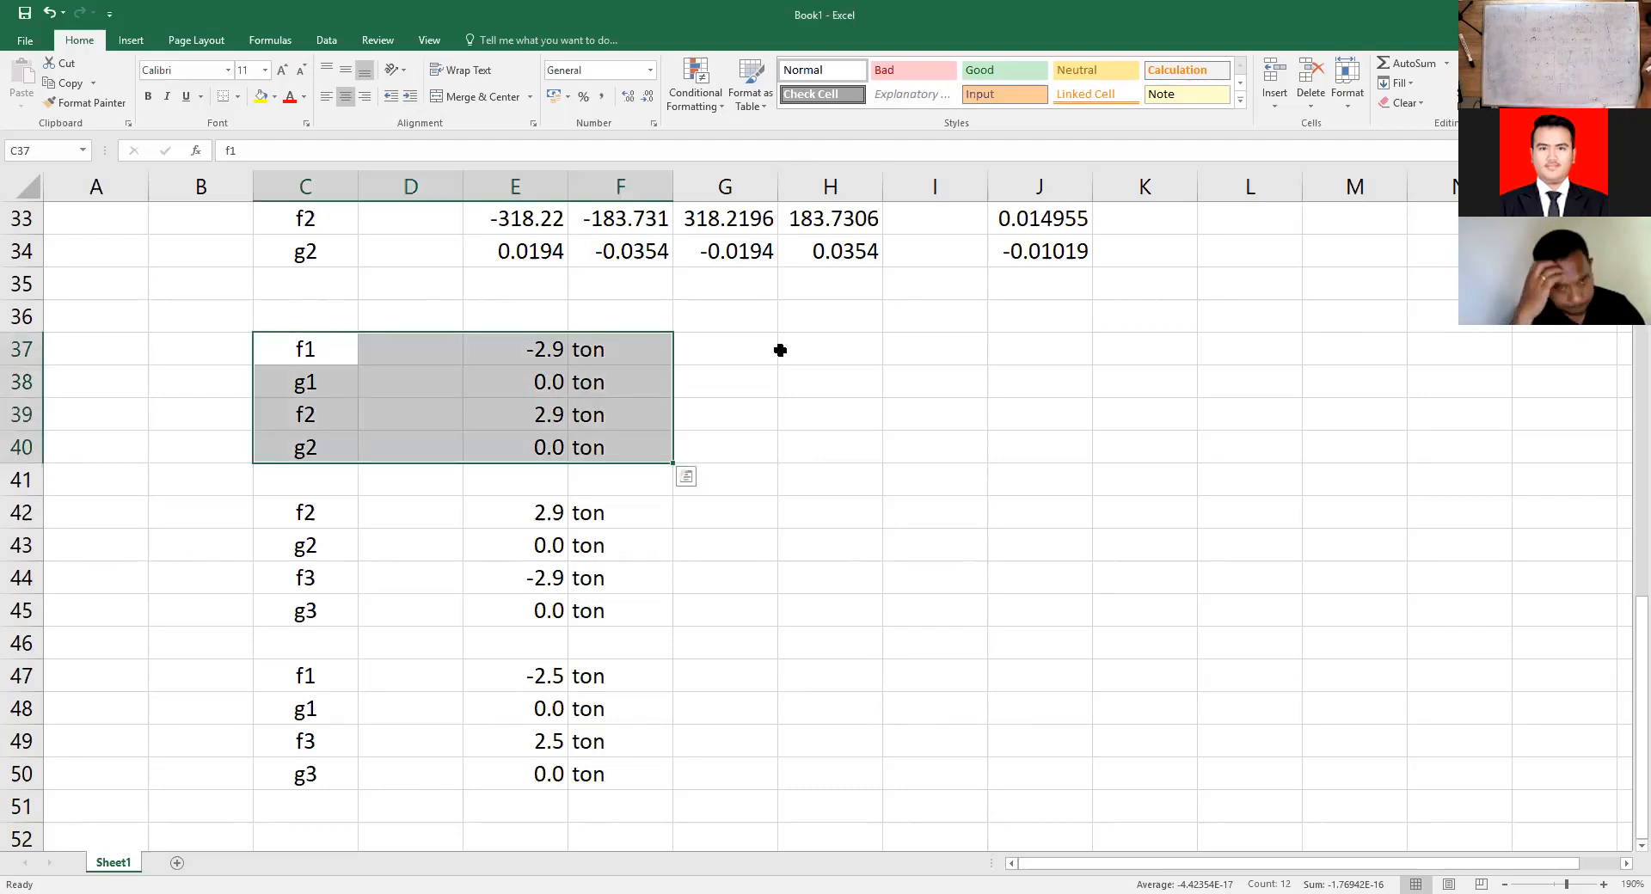
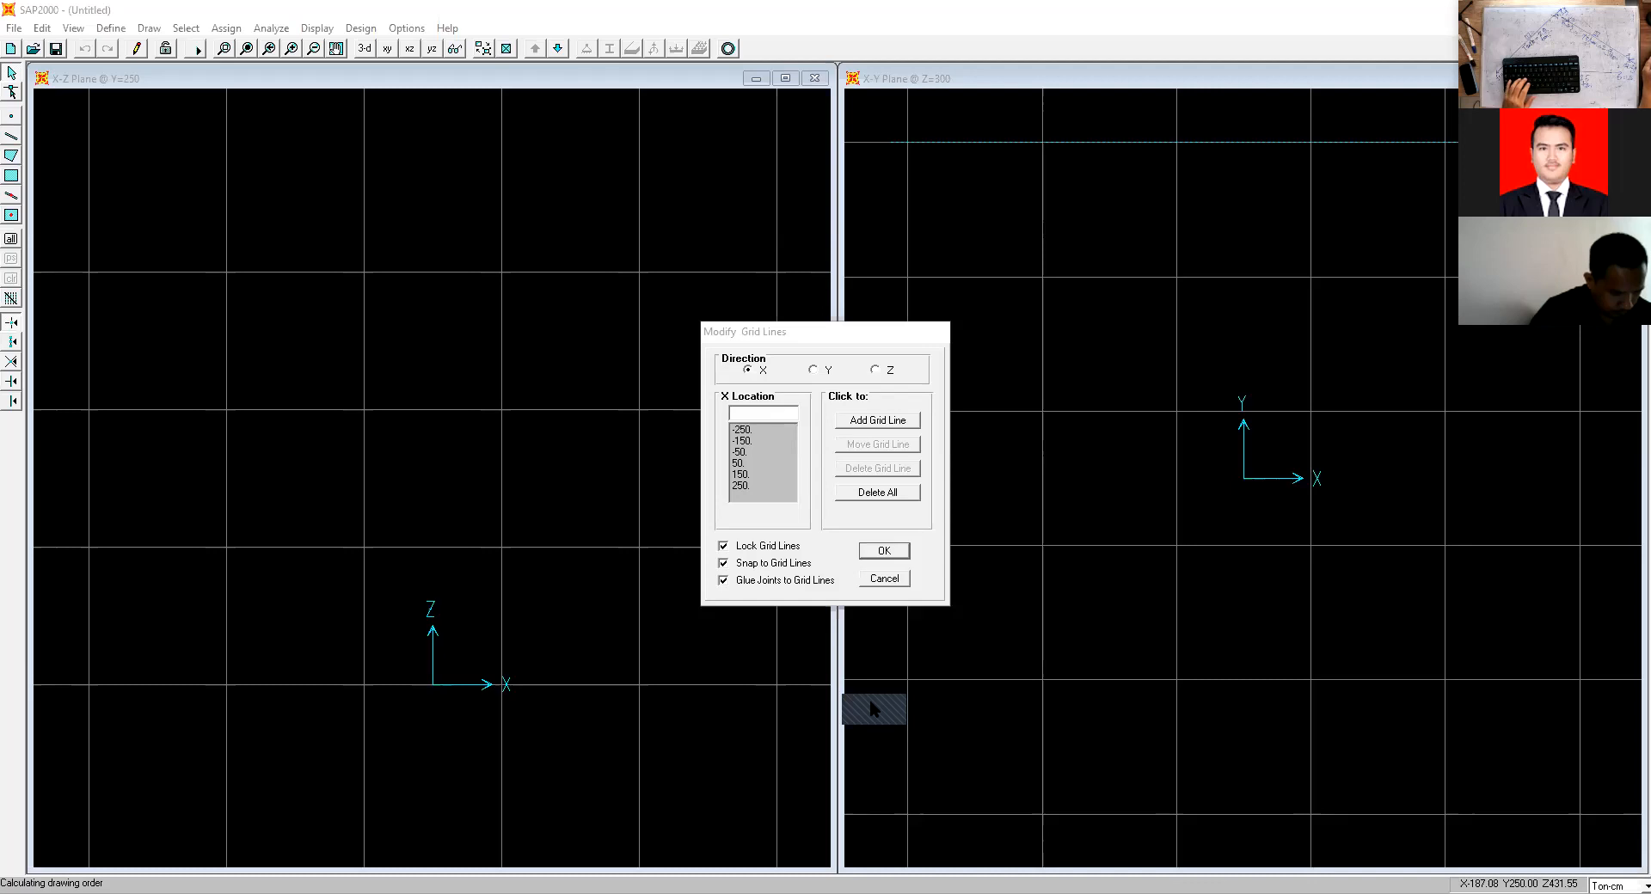
In SAP2000's grid line settings, delete all X-direction grid lines and add one at X = 0.
double_click(870, 703)
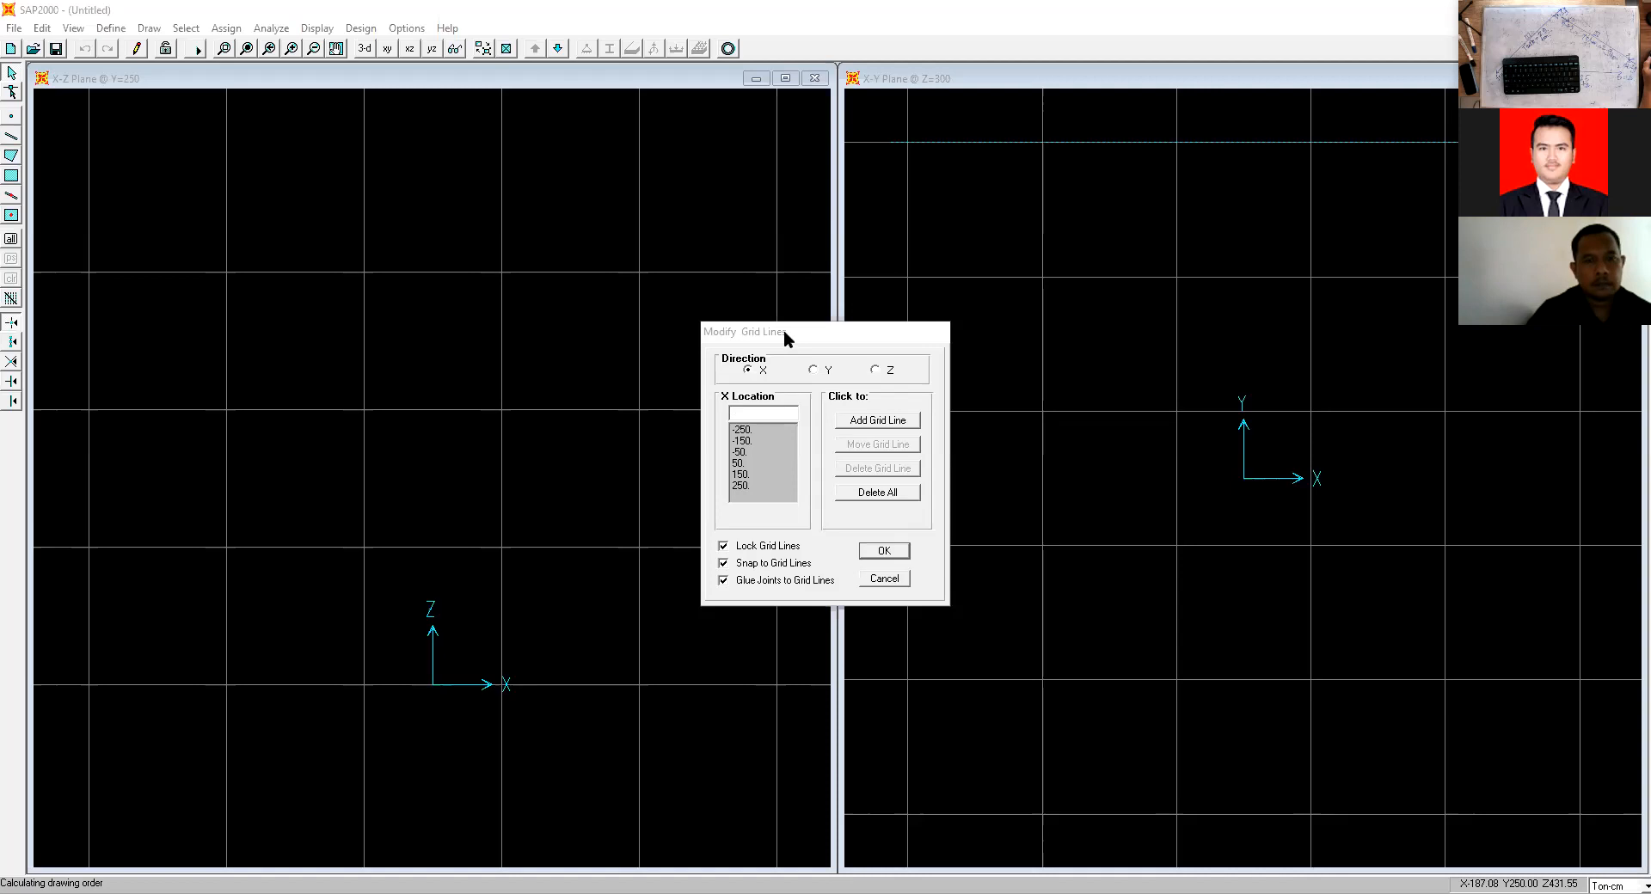
drag(782, 331, 901, 297)
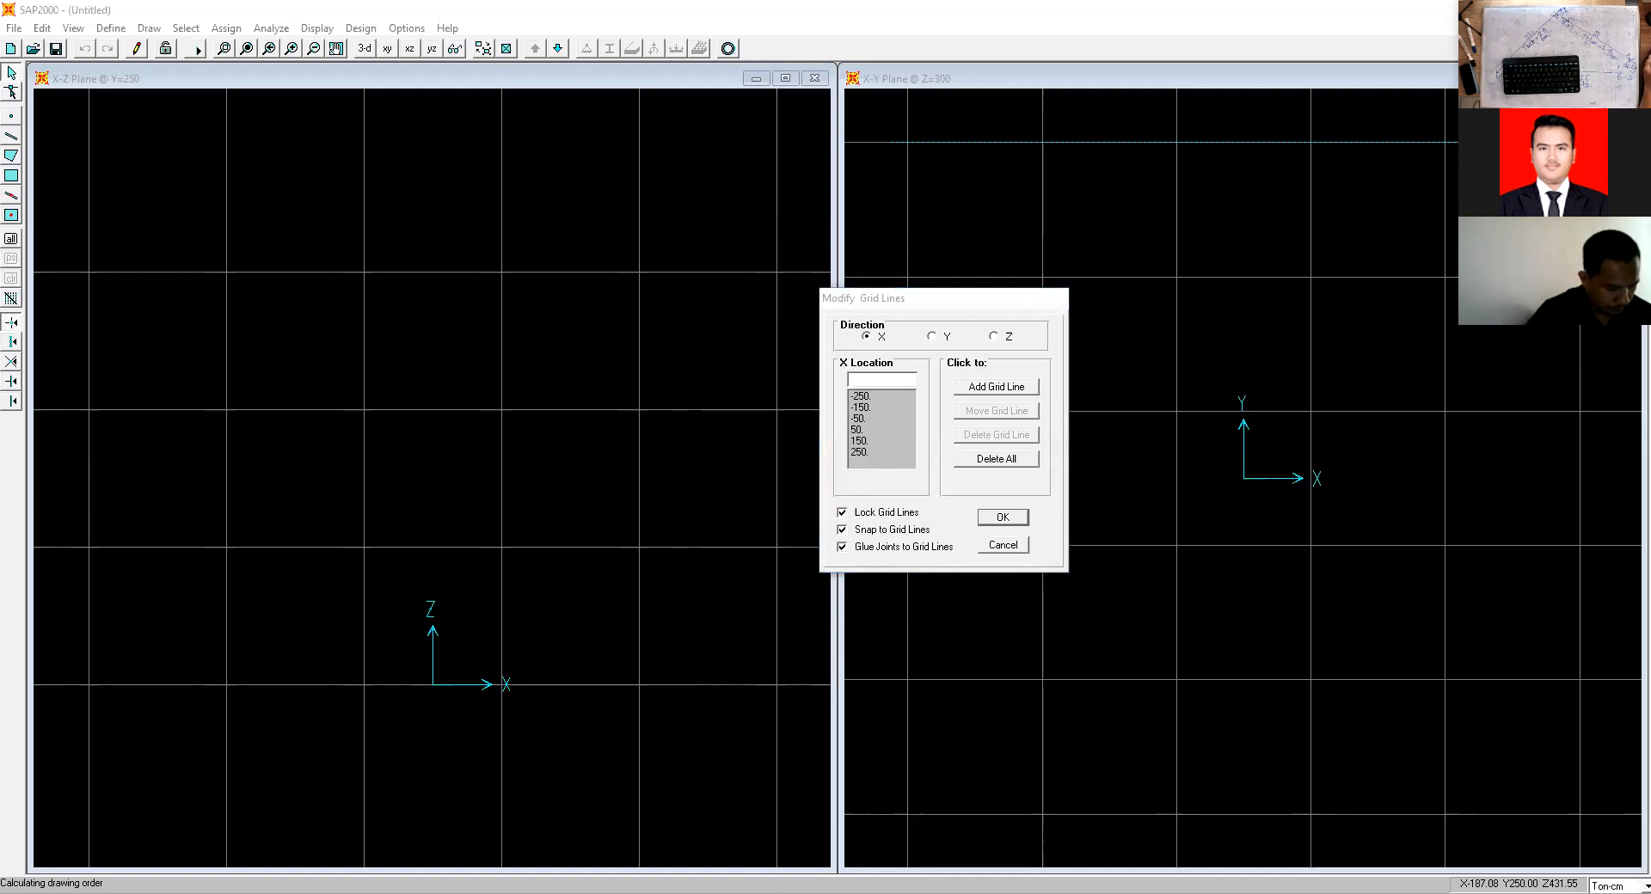
click(996, 458)
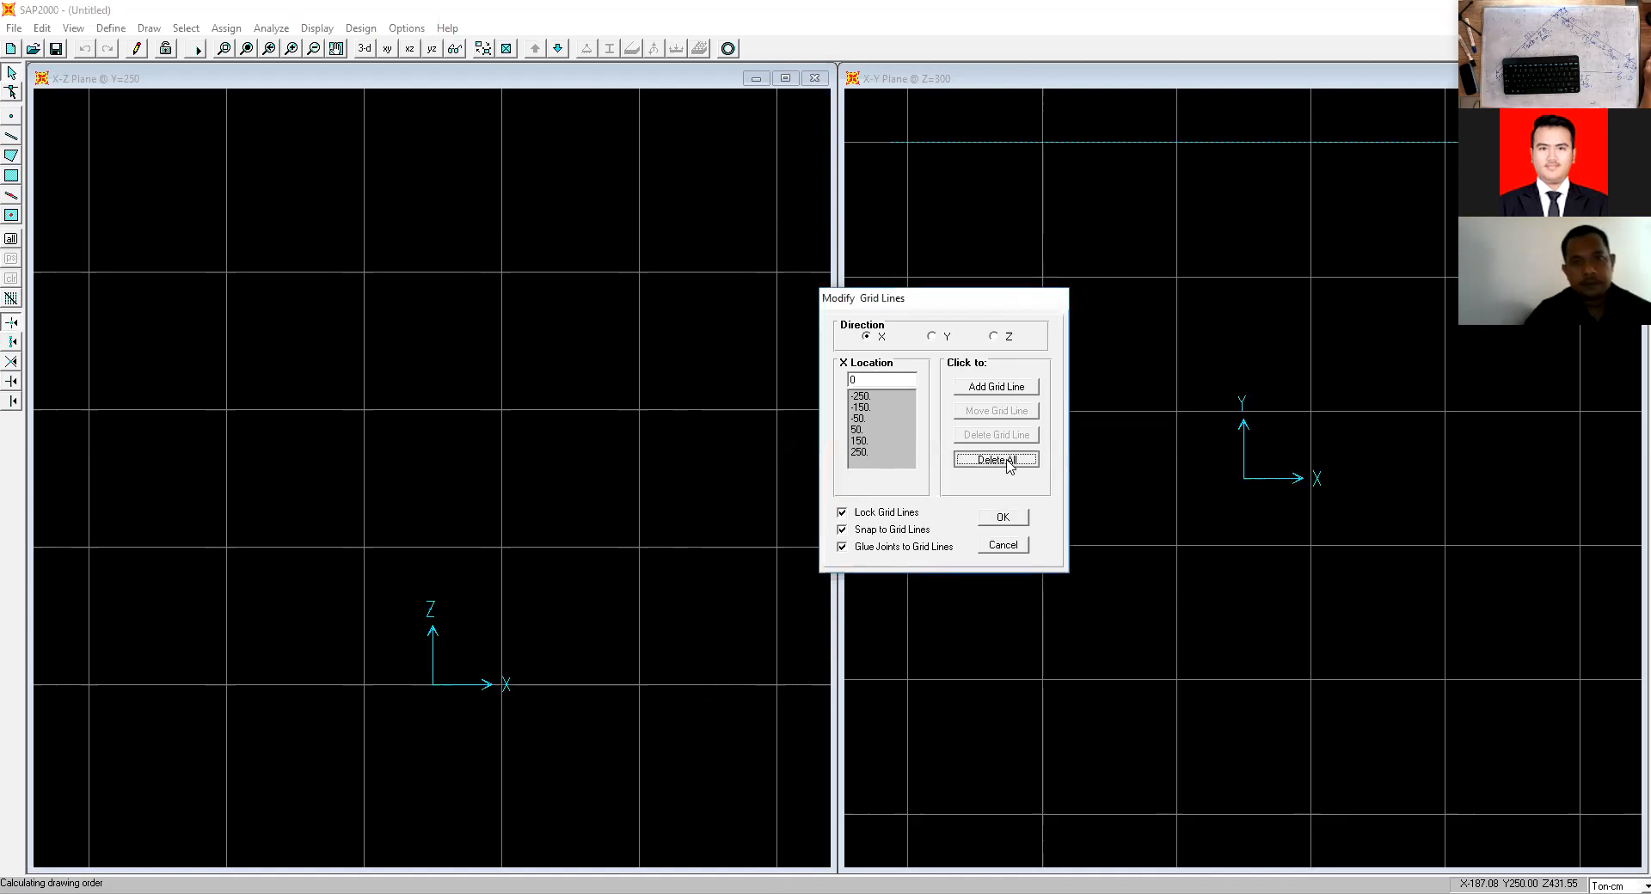
text(0)
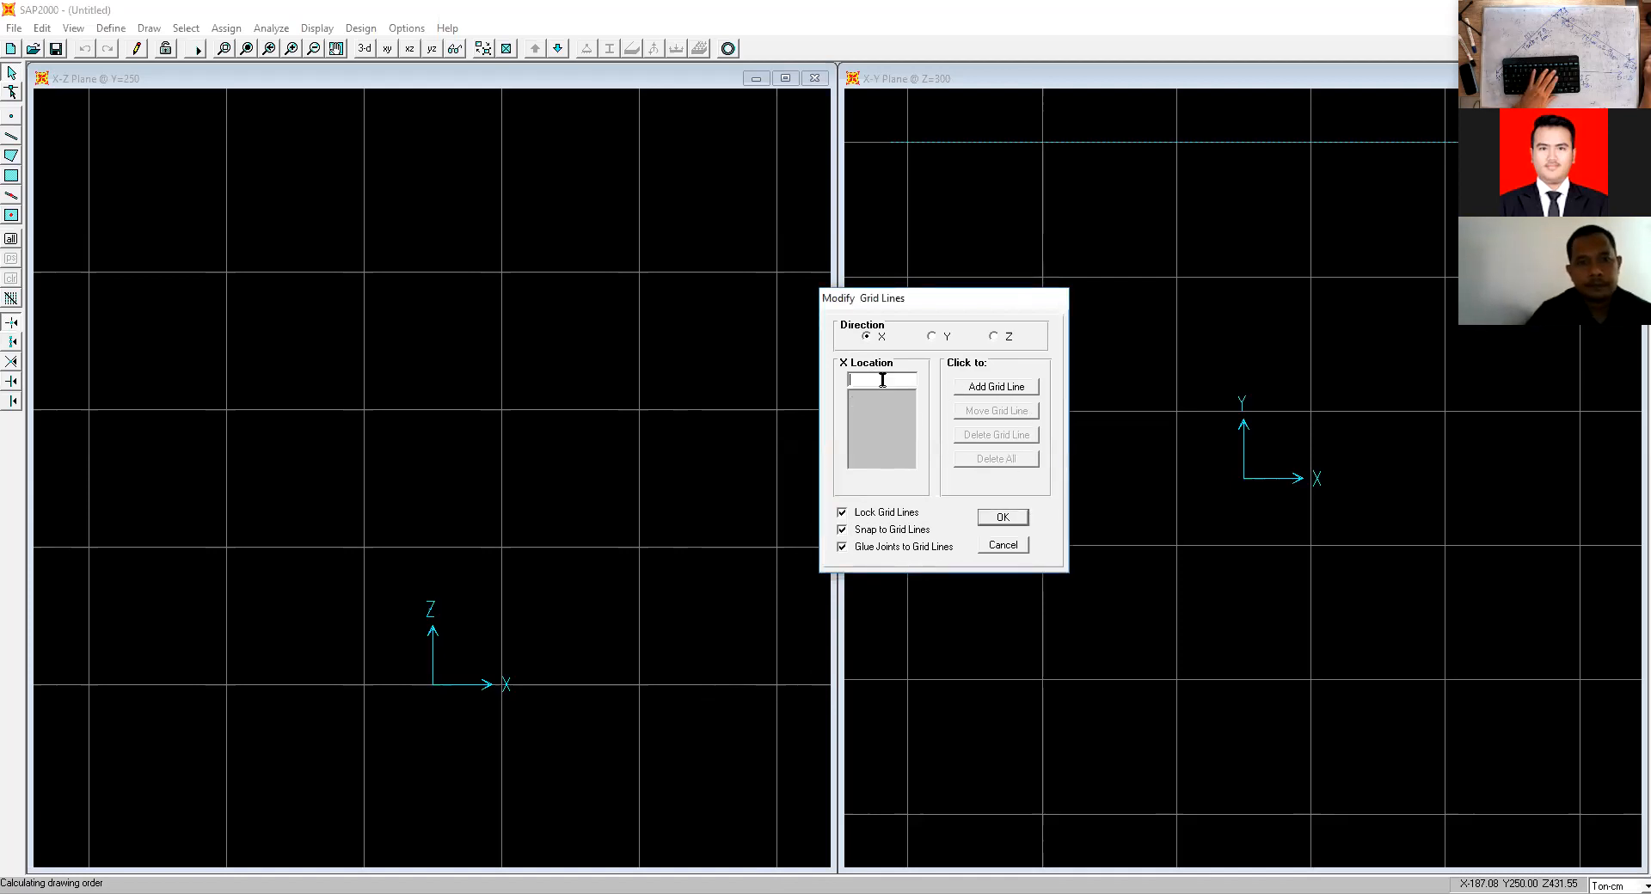
click(981, 388)
key(alt+Tab)
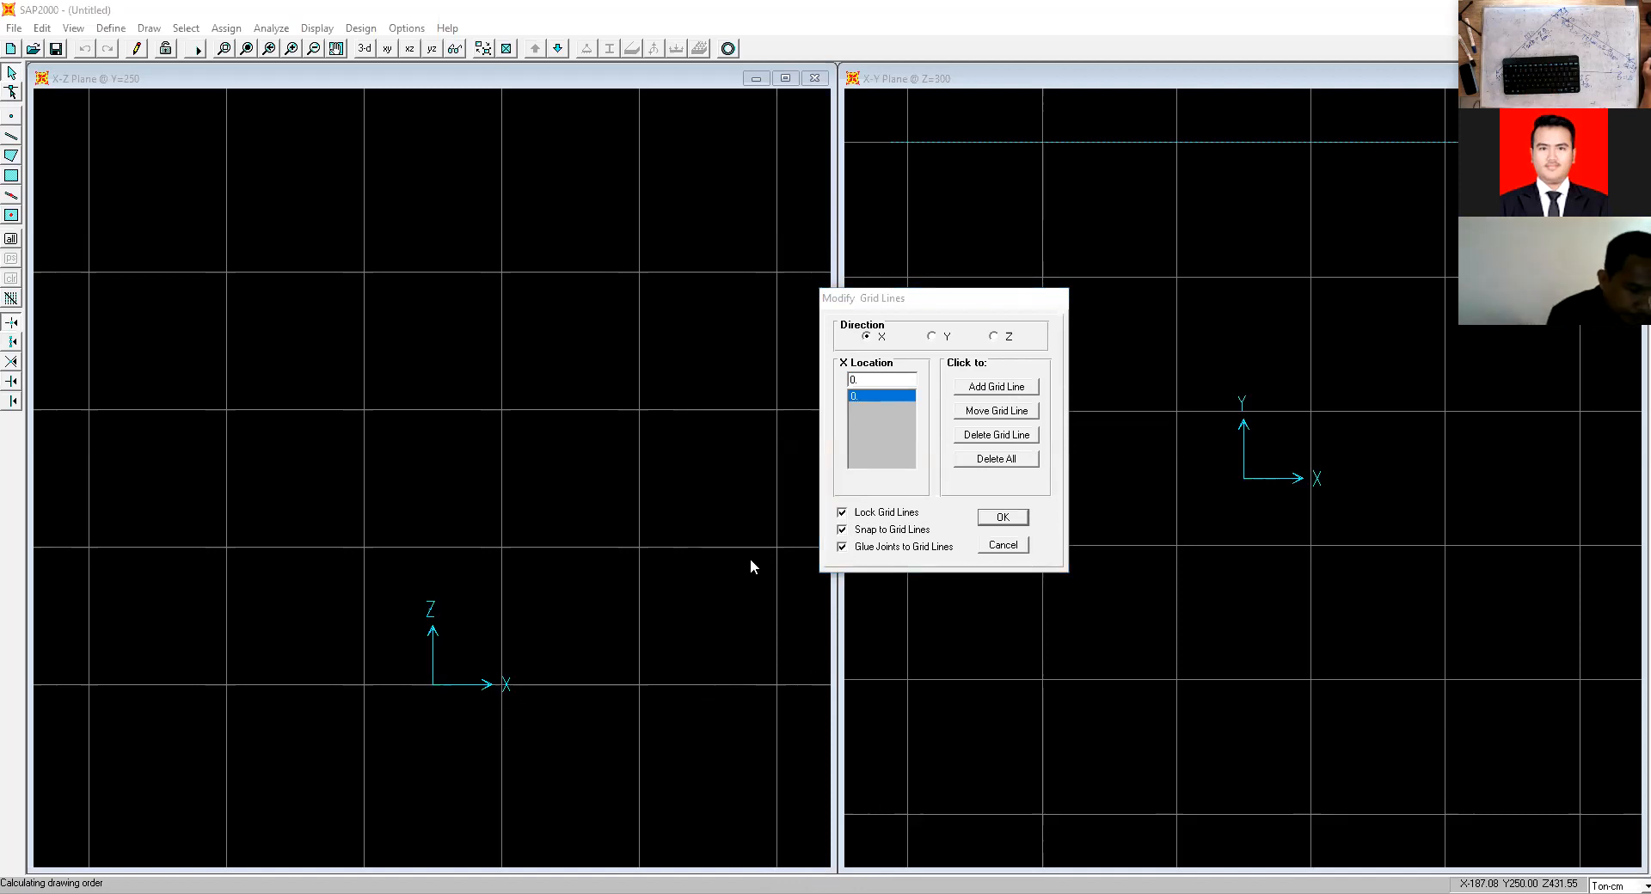
Add an X-direction grid line at 173.2.
click(863, 379)
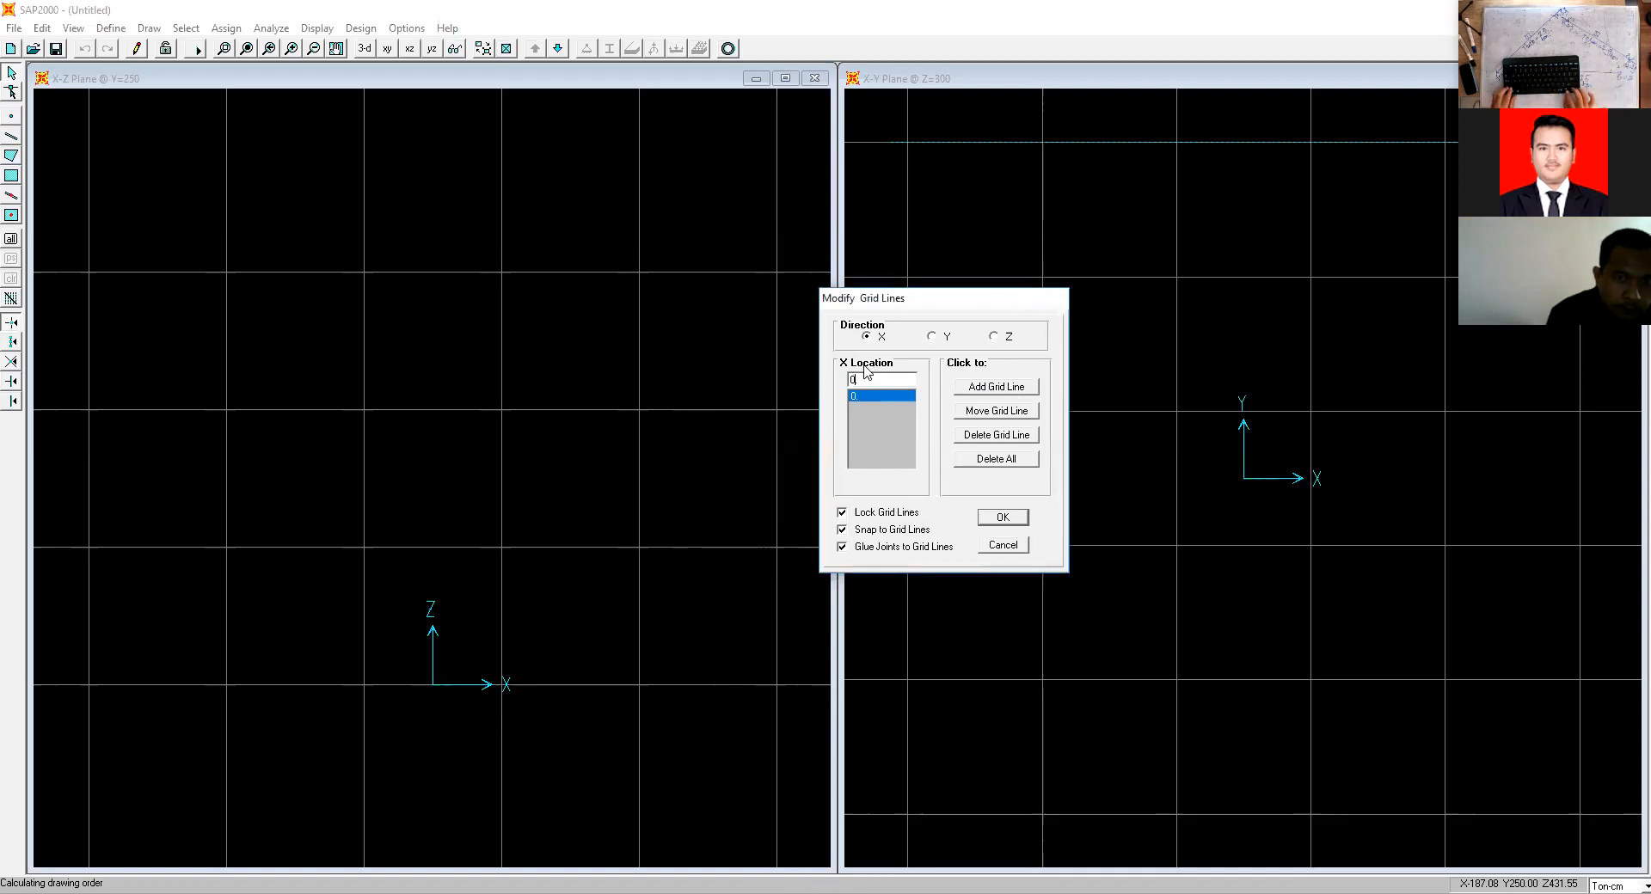
key(Delete)
key(Delete)
text(173.2)
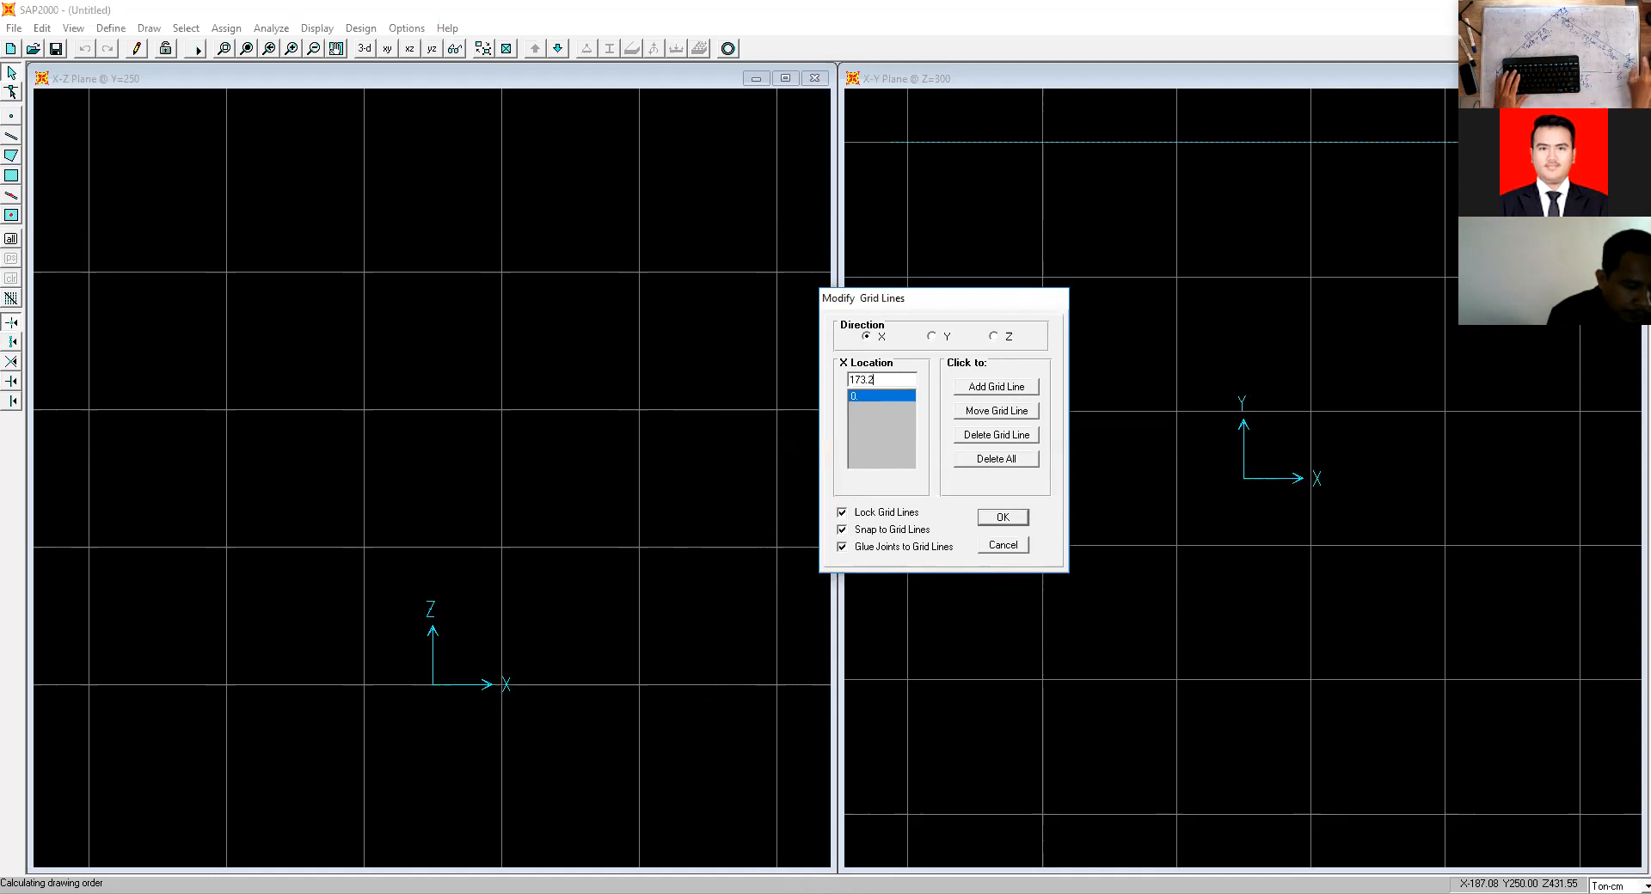
click(989, 386)
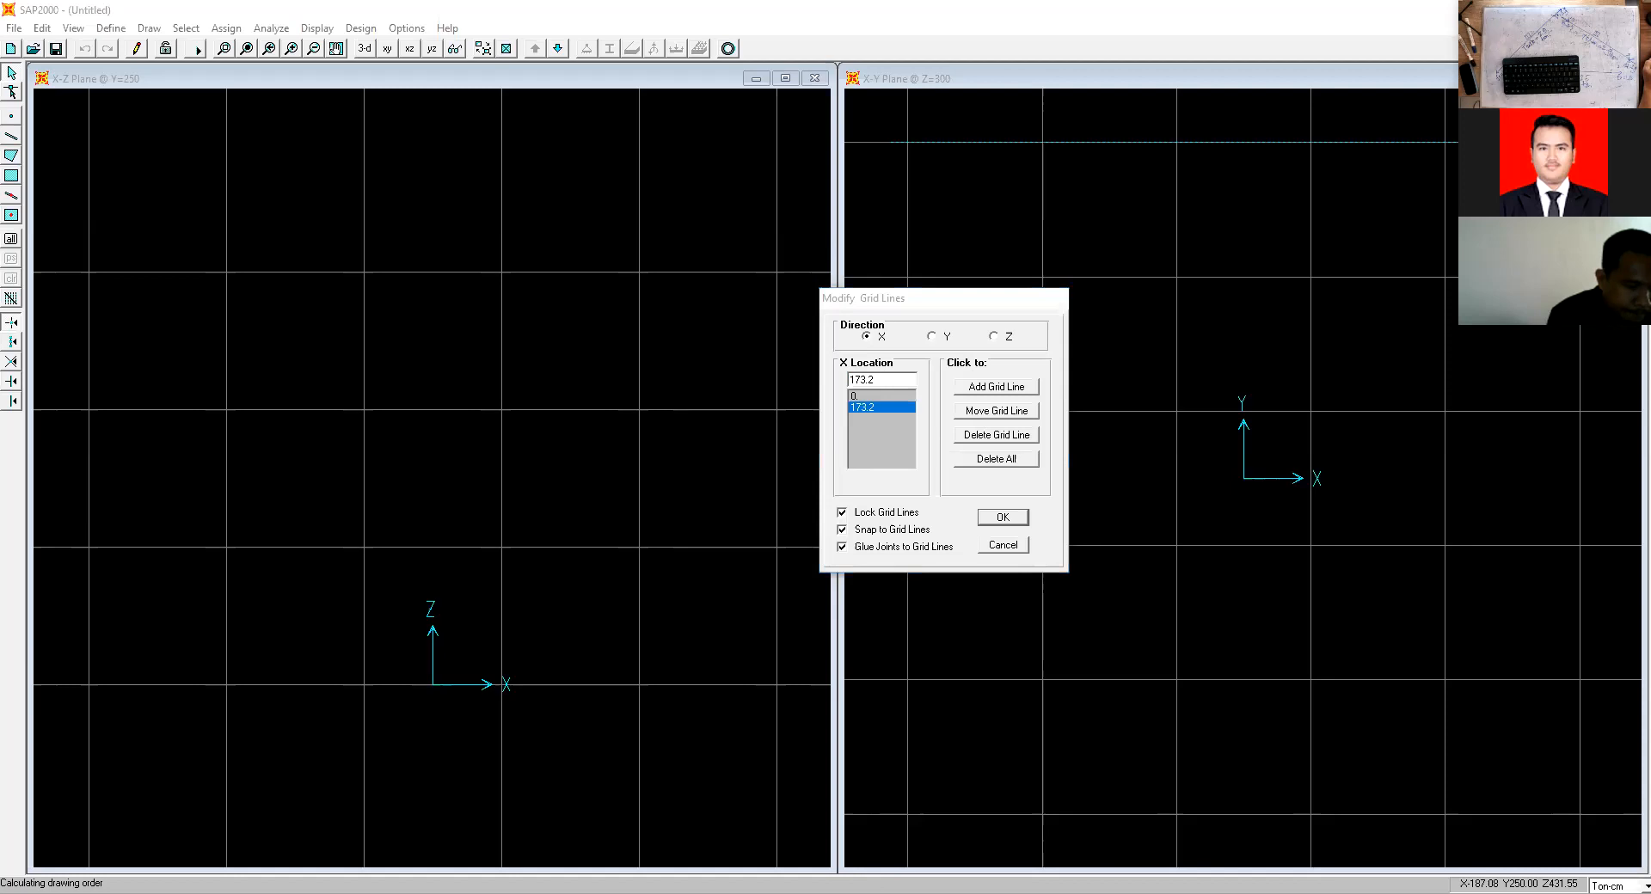
Add an X-direction grid line at 346.4.
click(869, 379)
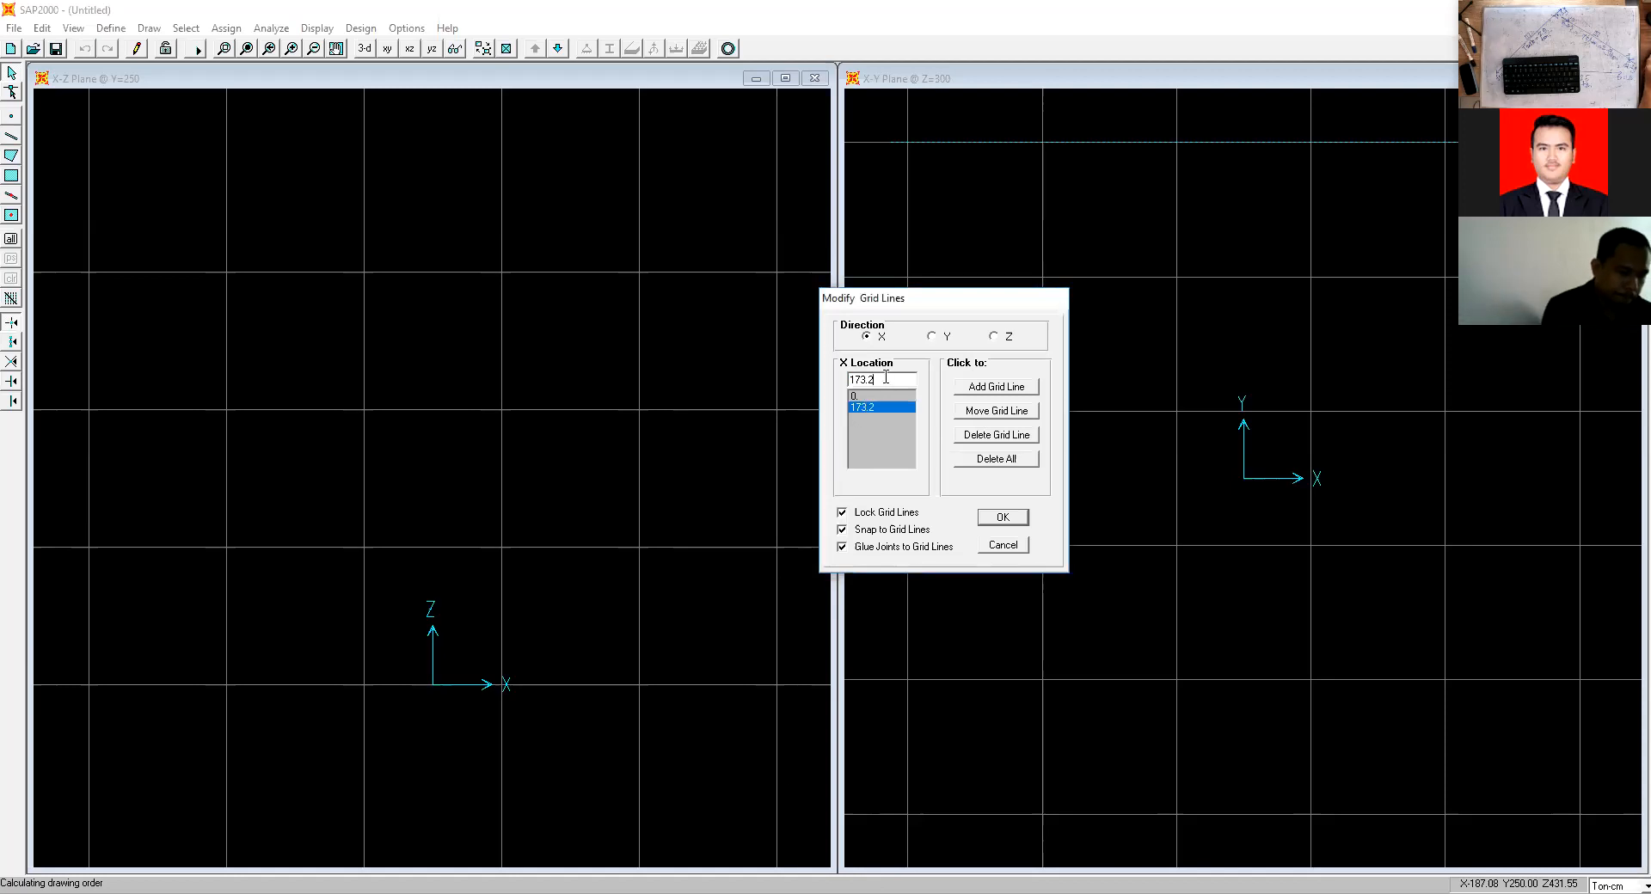
key(BackSpace)
key(BackSpace)
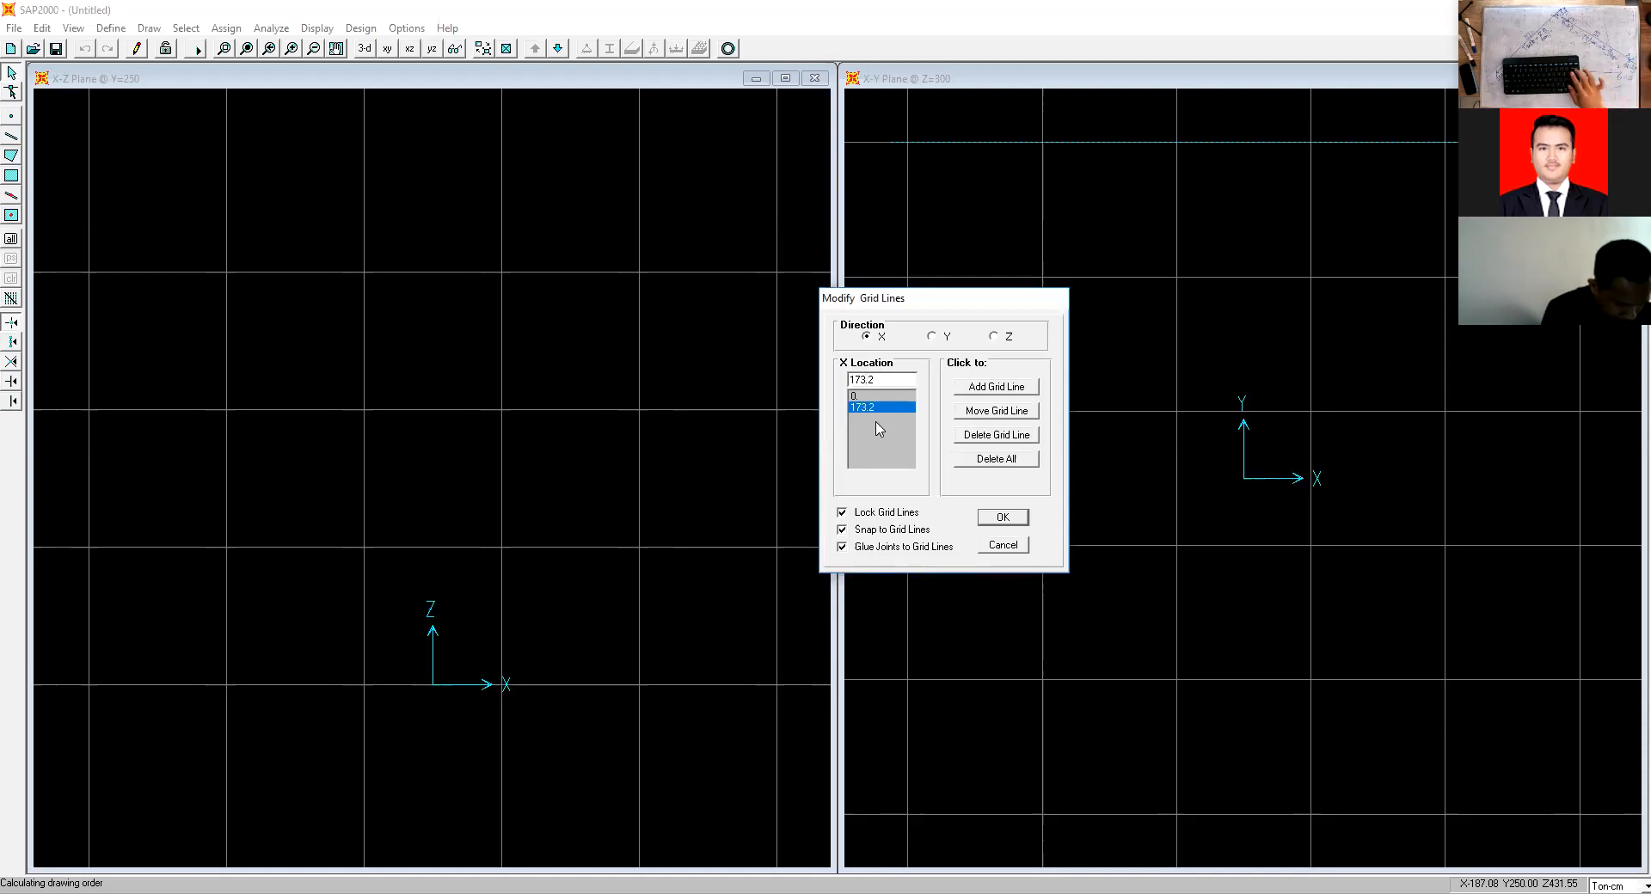
key(BackSpace)
key(BackSpace)
text(346)
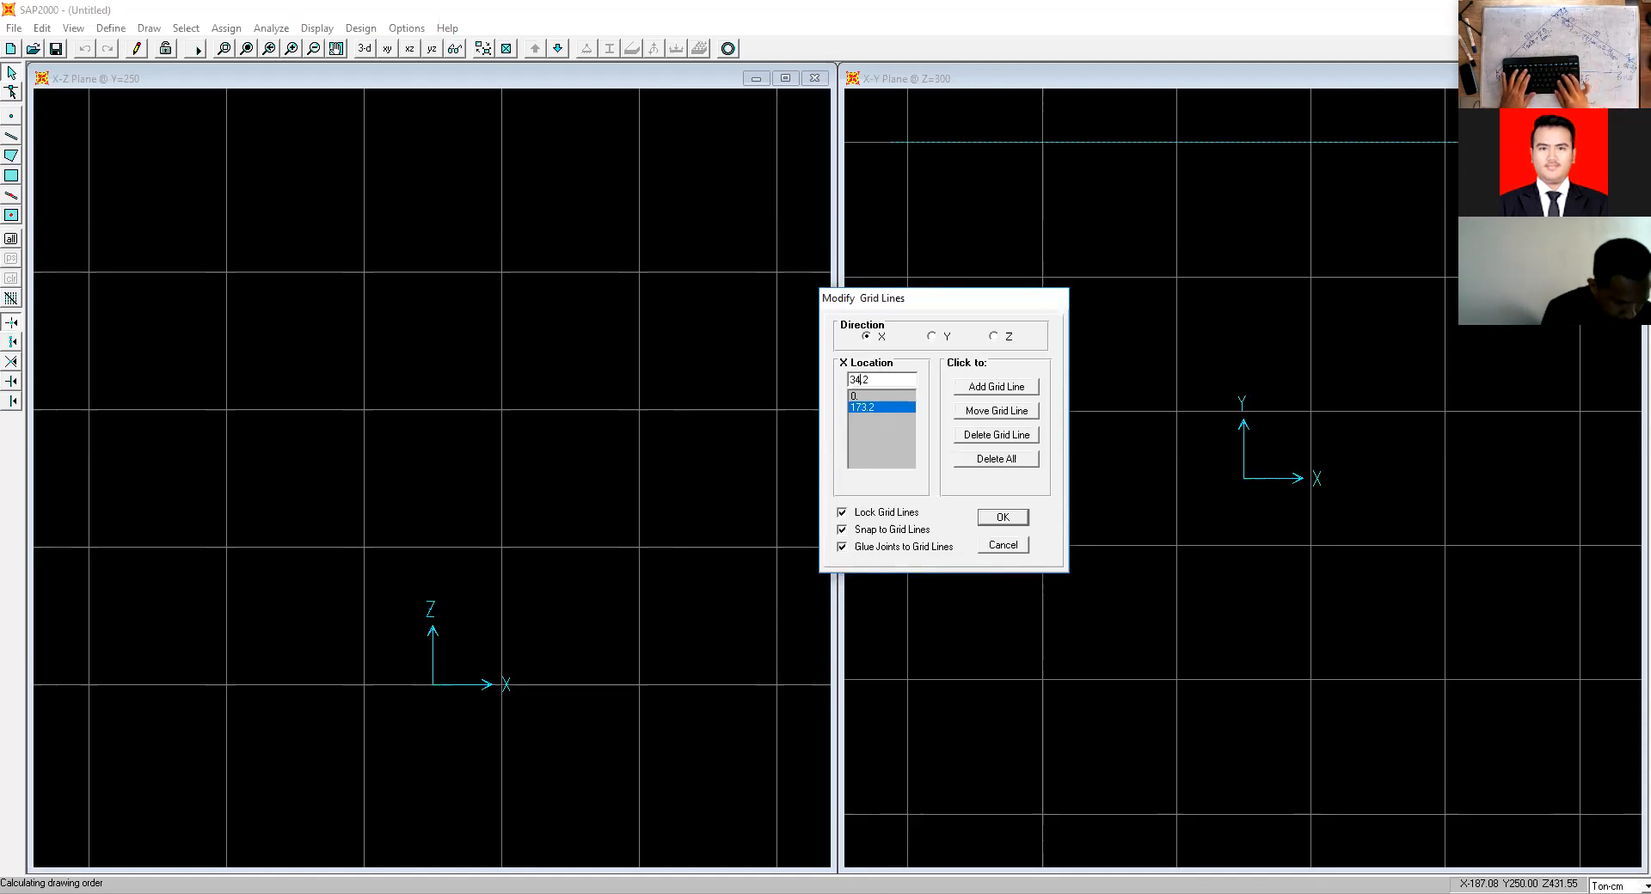
key(Delete)
text(.4)
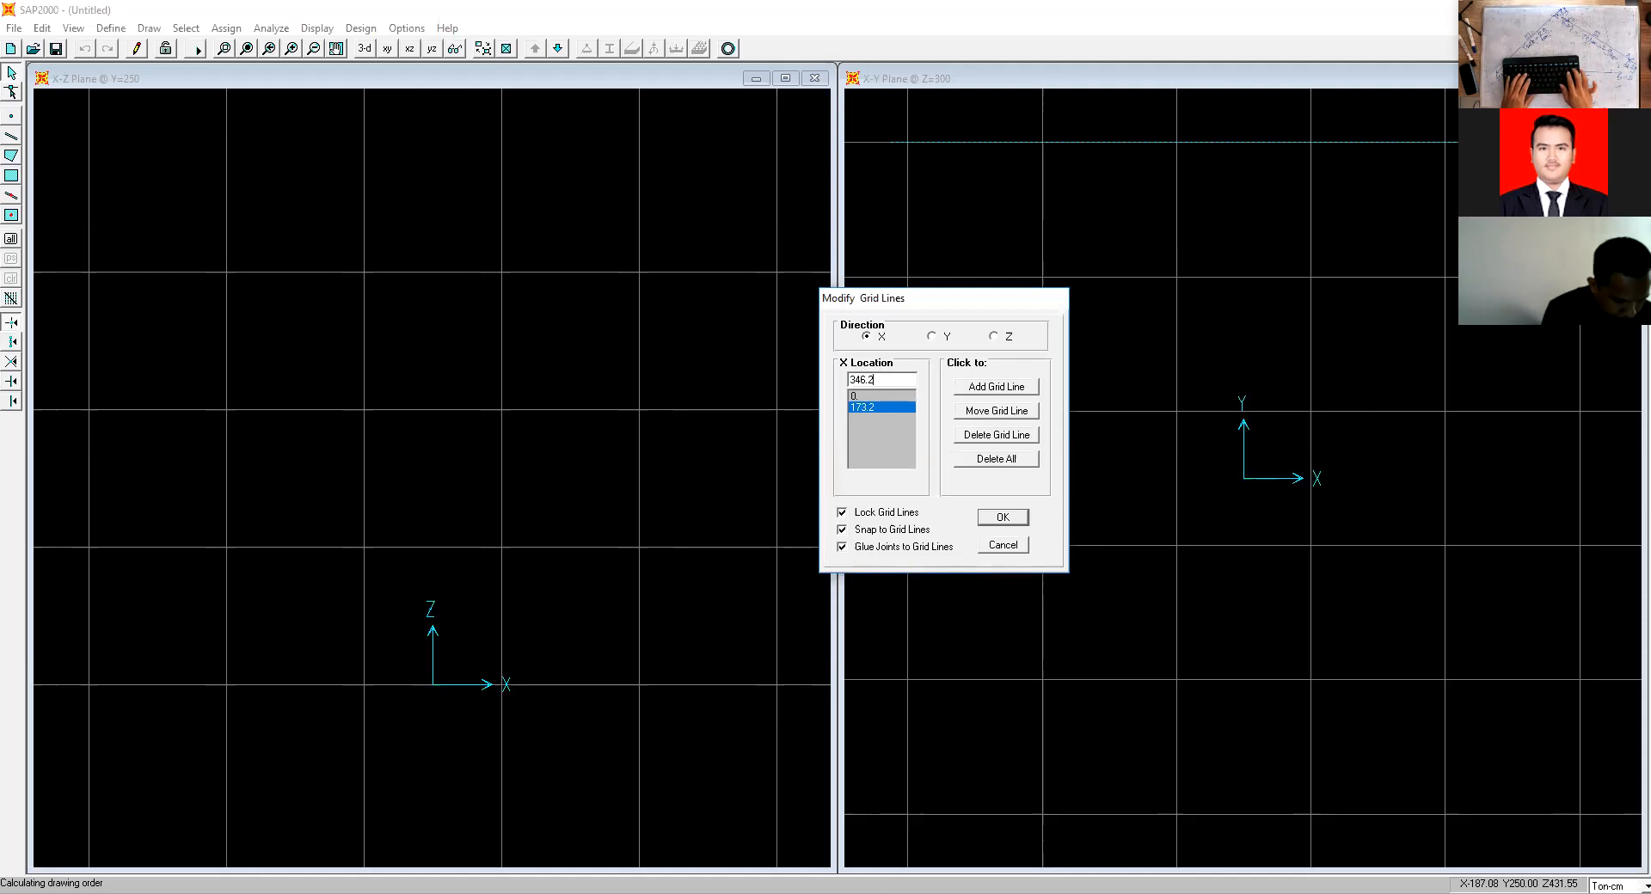
click(995, 387)
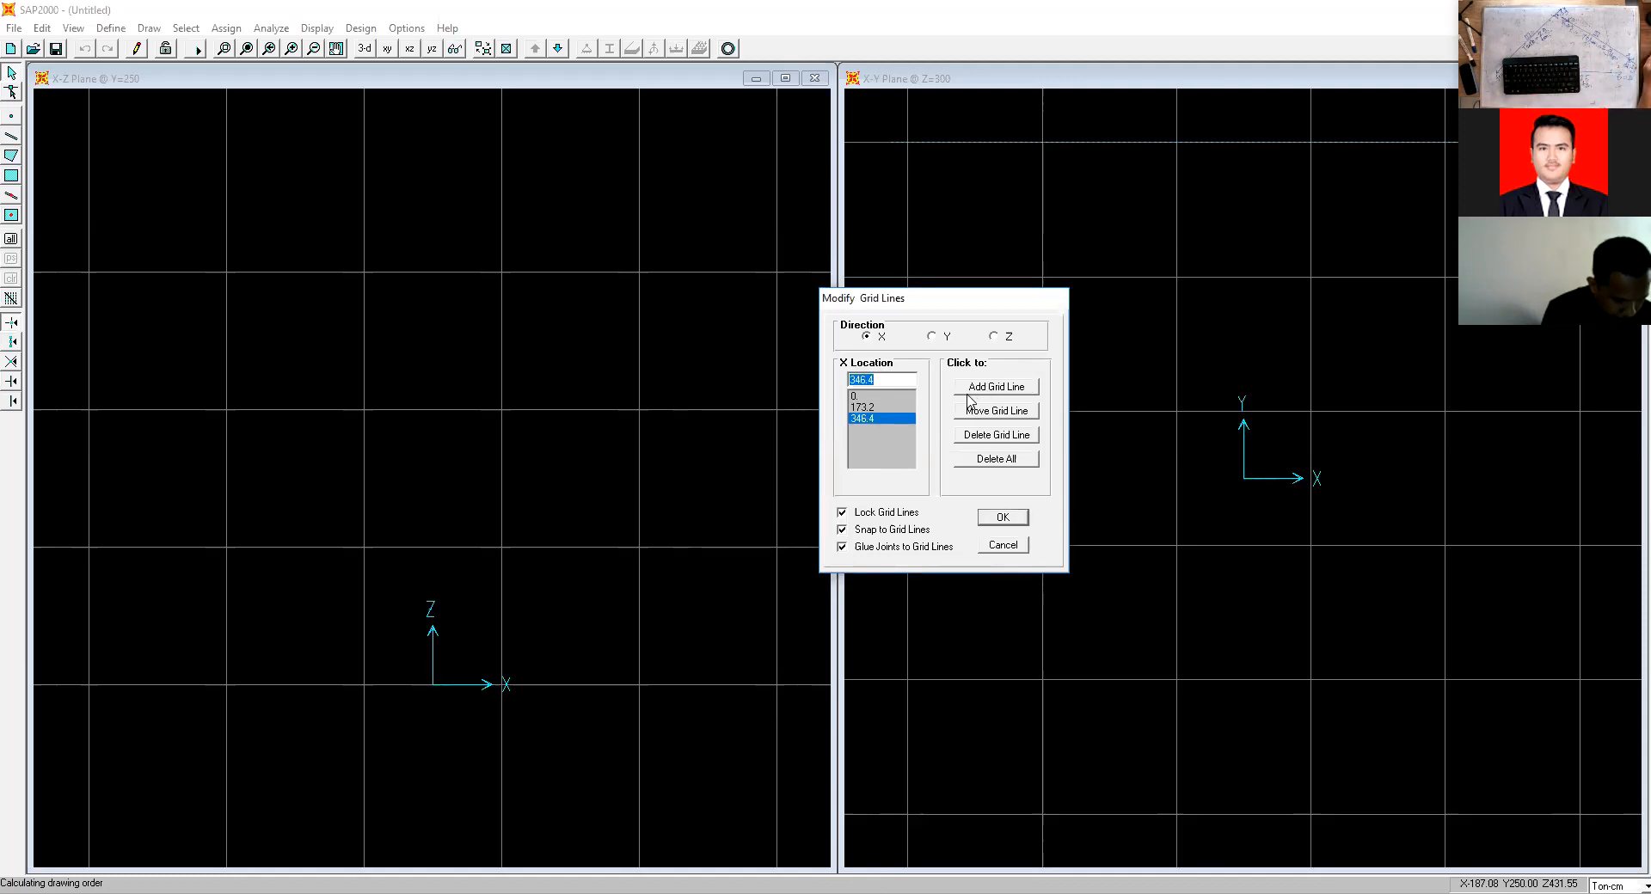
Delete all Y-direction grid lines and add a single one at Y = 0.
click(934, 338)
click(998, 459)
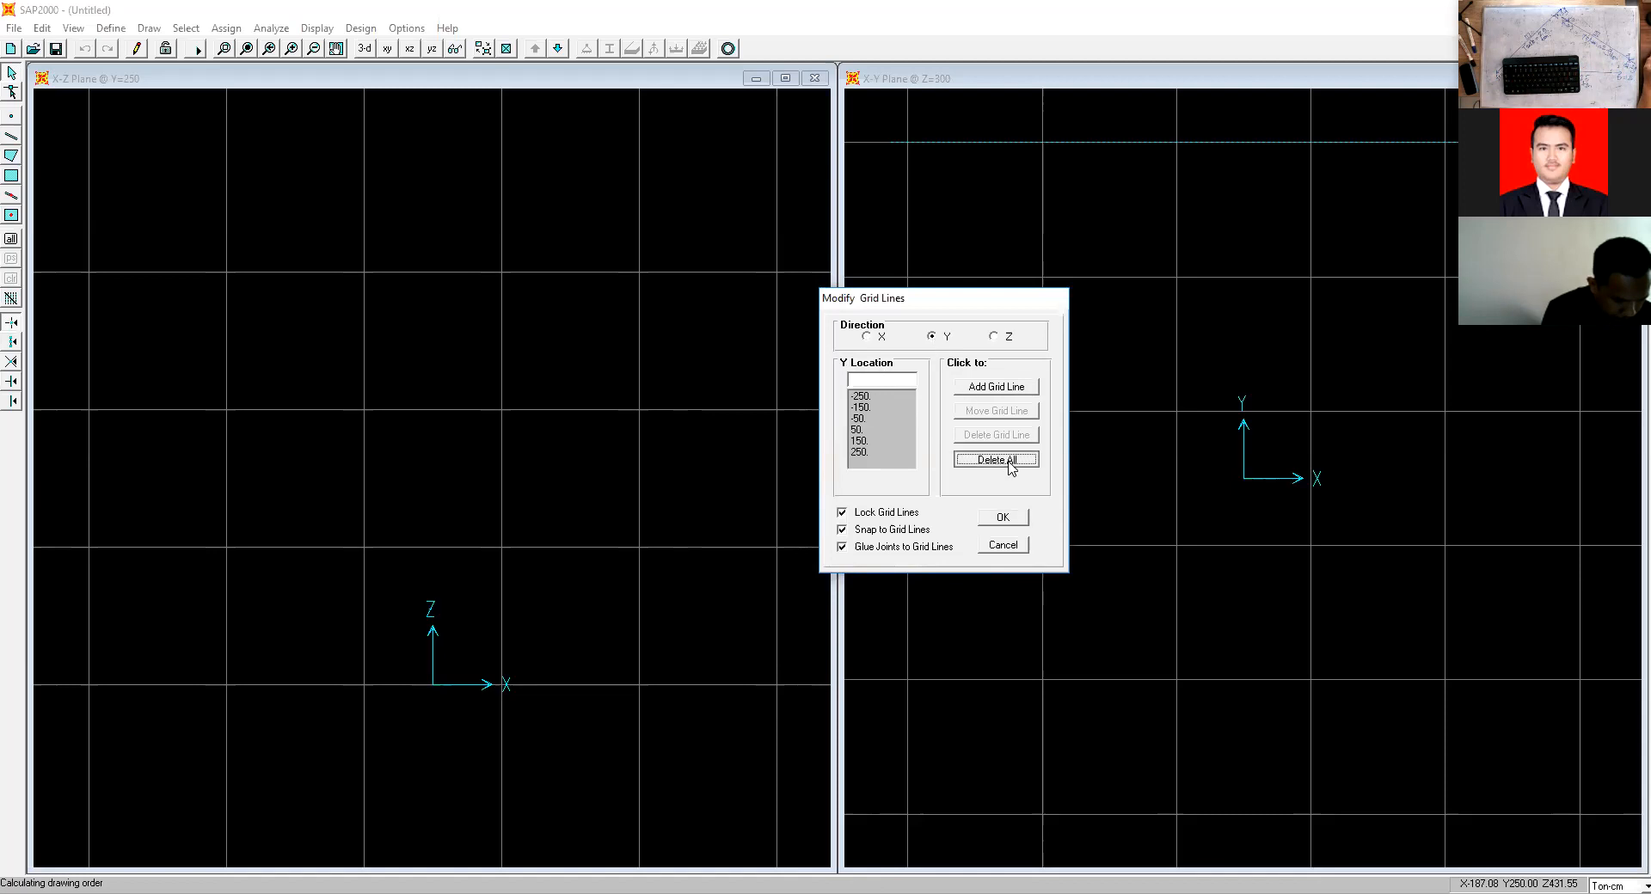
text(0)
click(985, 395)
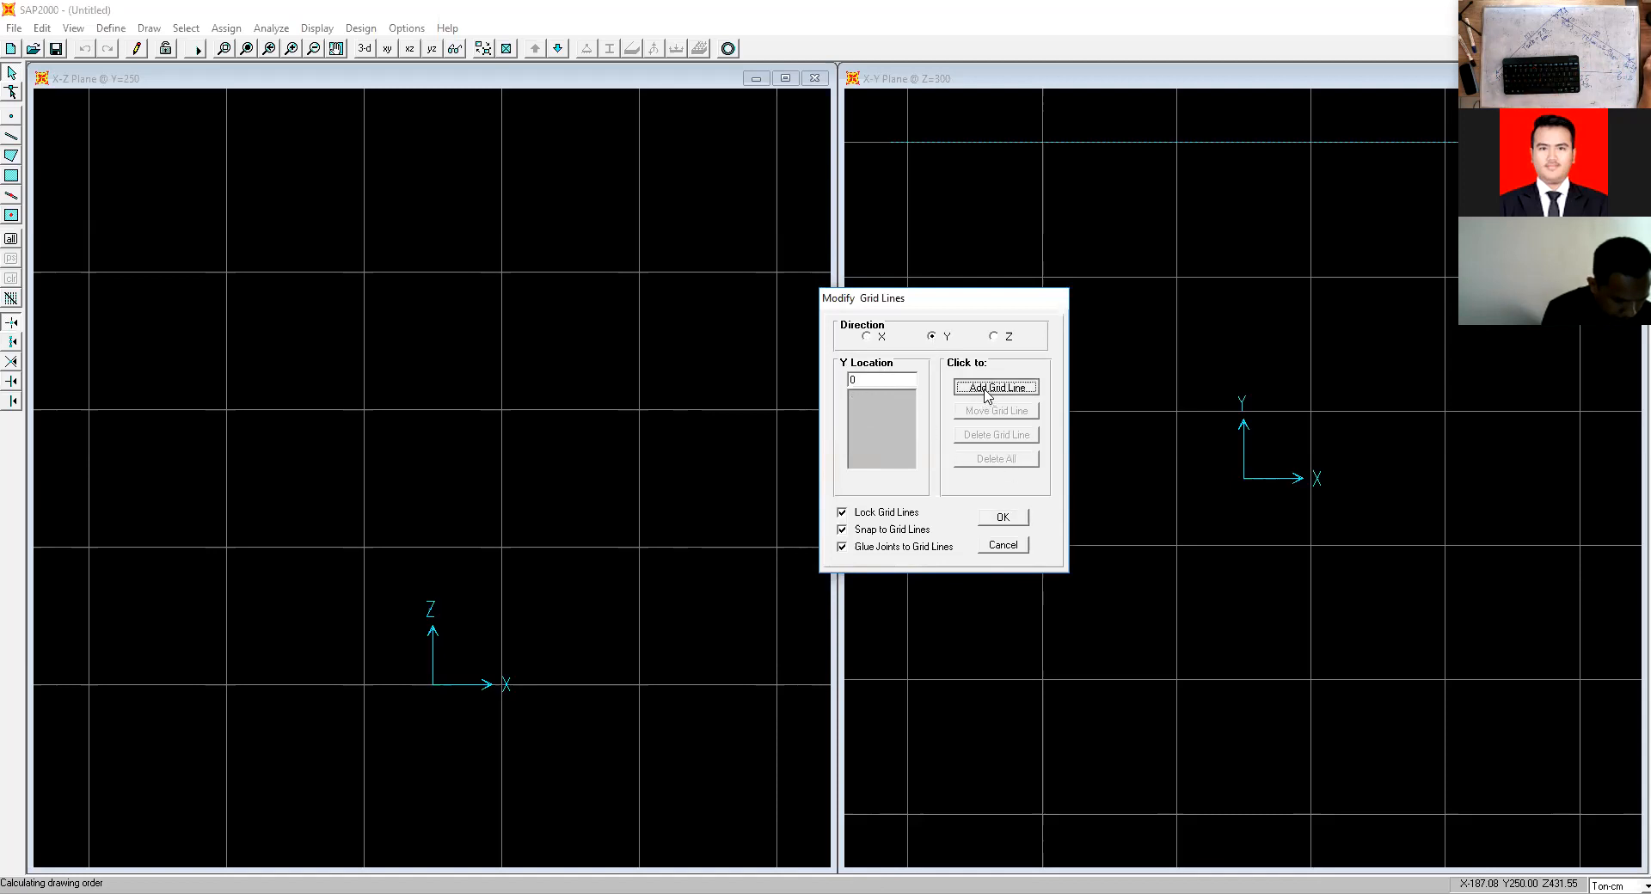
Replace all Z-direction grid lines with lines at 0 and 100, and apply the grid changes.
click(995, 338)
click(997, 459)
text(0)
click(954, 387)
text(100)
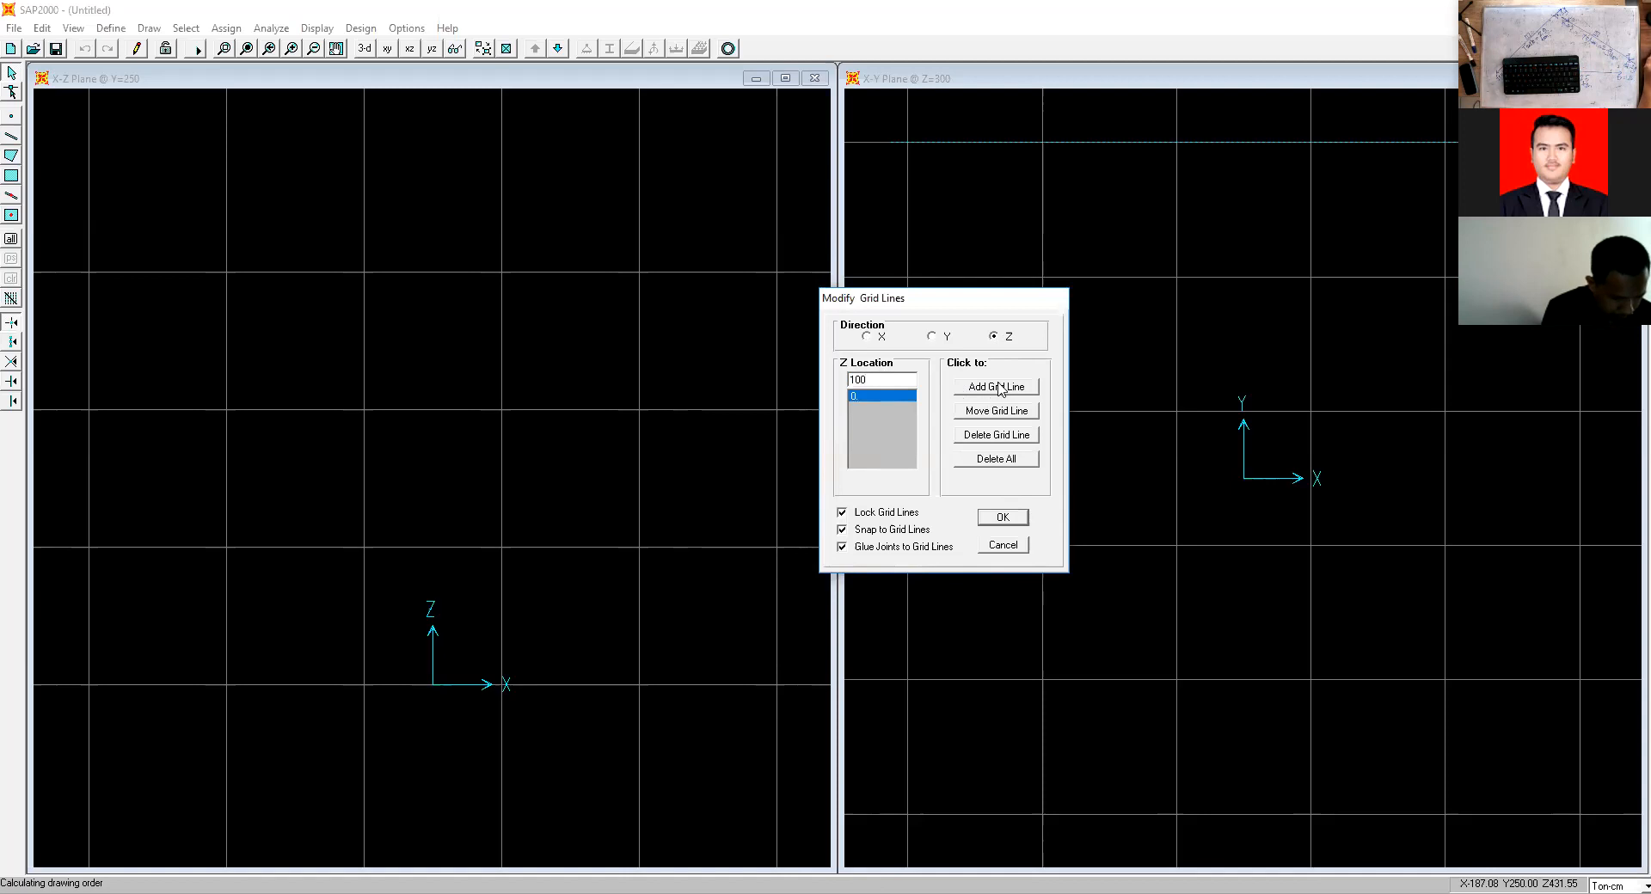
click(1000, 390)
click(1003, 520)
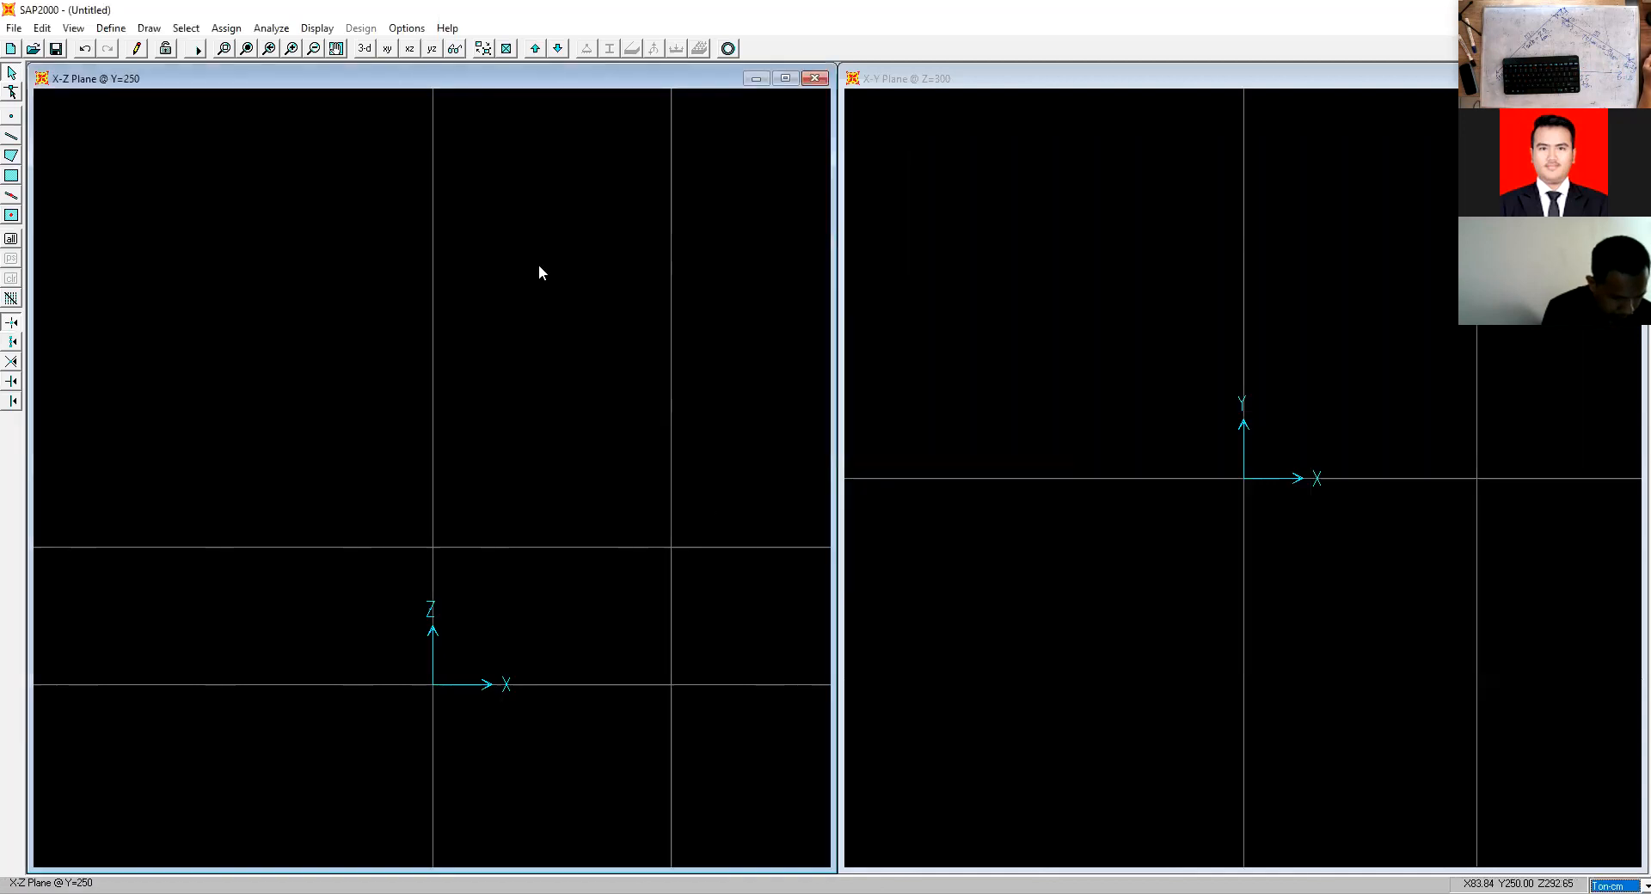
Fill the workspace with the X-Z plane view only and move it to the Y = 0 plane.
click(1219, 118)
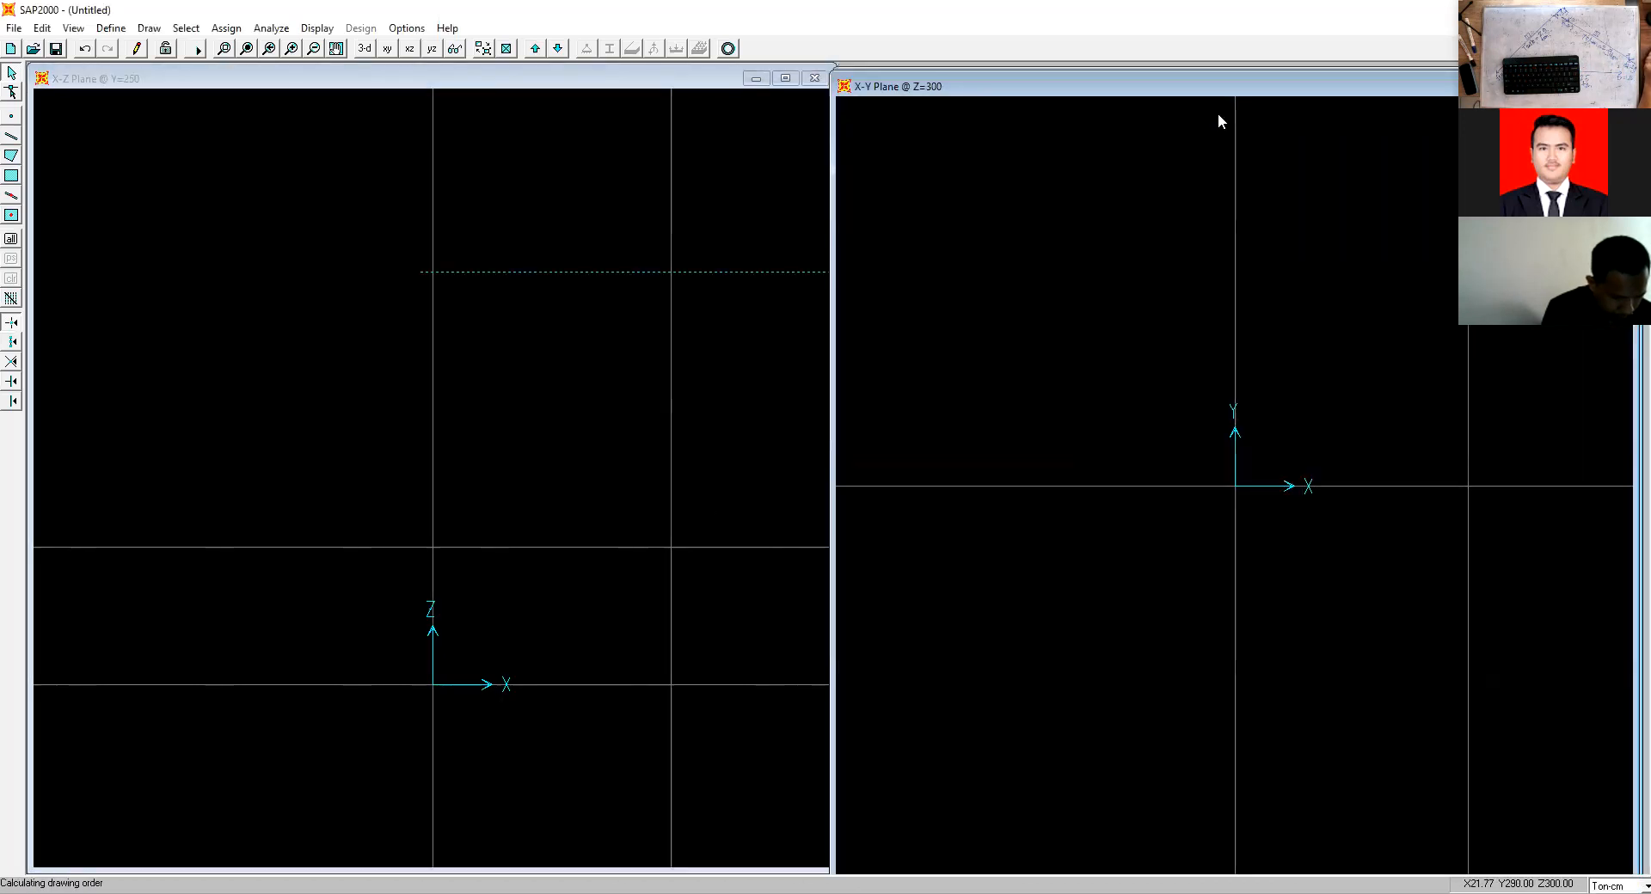
drag(1217, 113, 807, 179)
click(1204, 179)
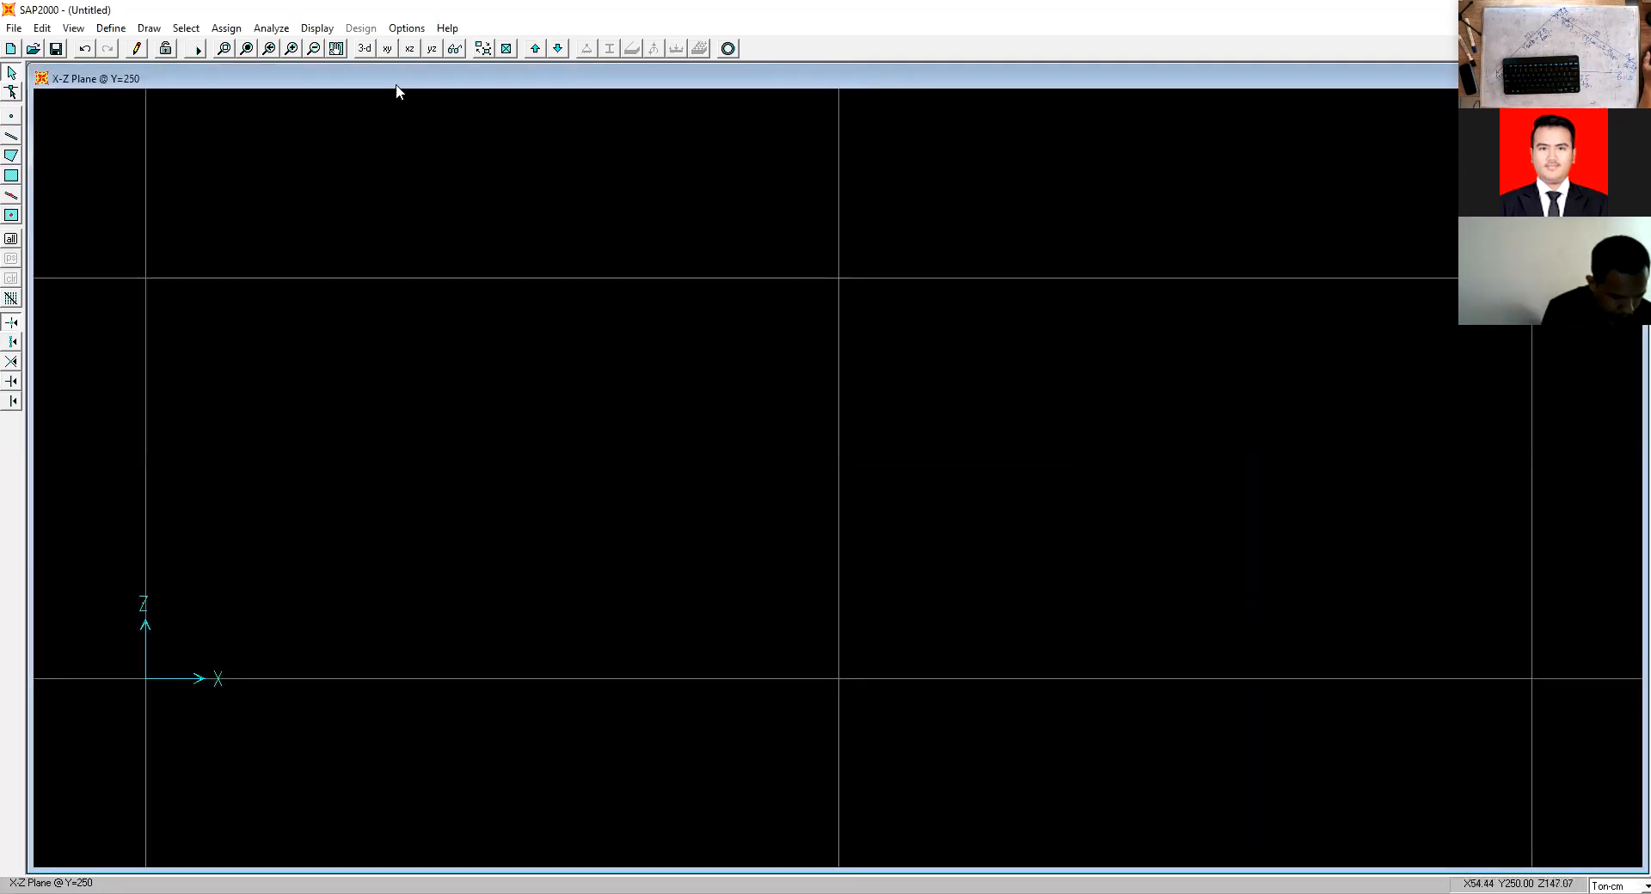
click(249, 49)
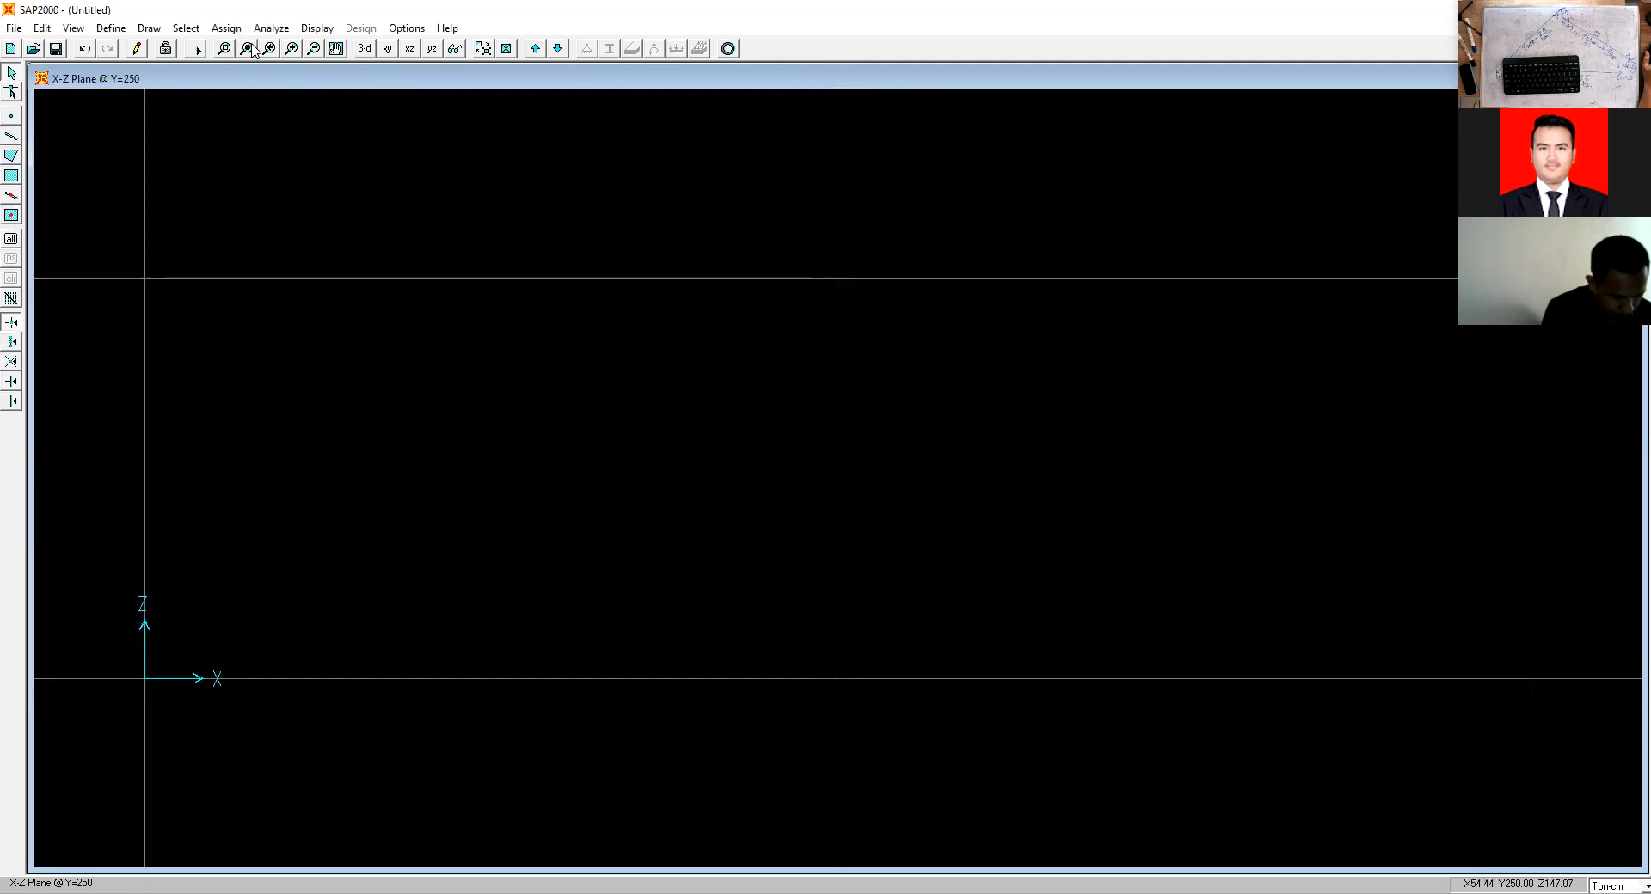
click(557, 49)
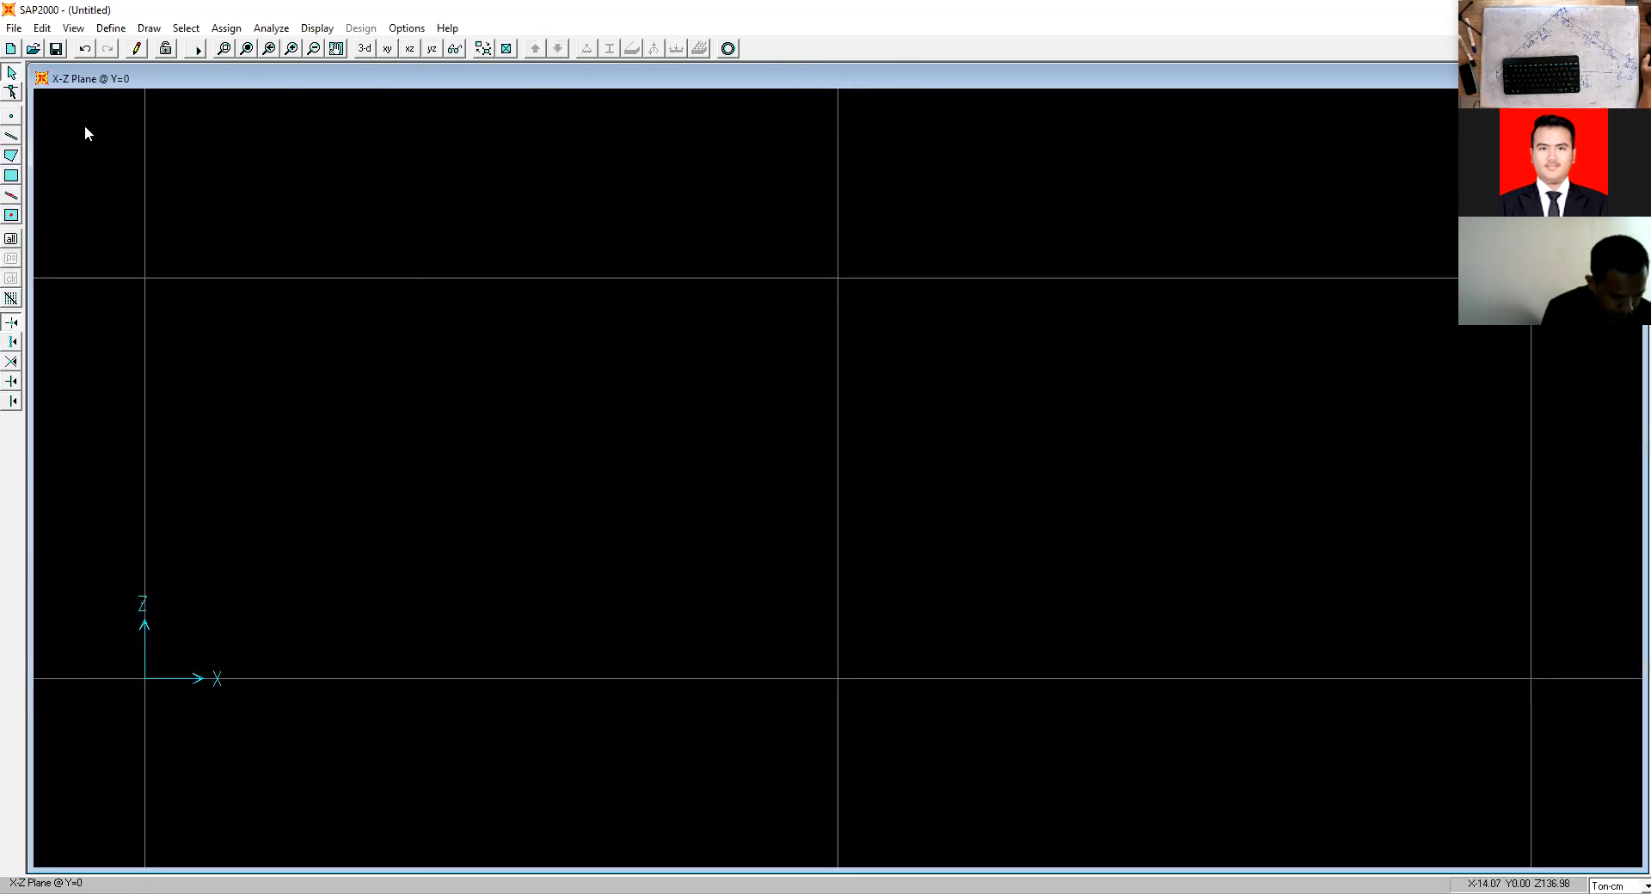
Draw a frame element from the origin to the grid intersection at X = 173.2, Z = 100.
click(13, 135)
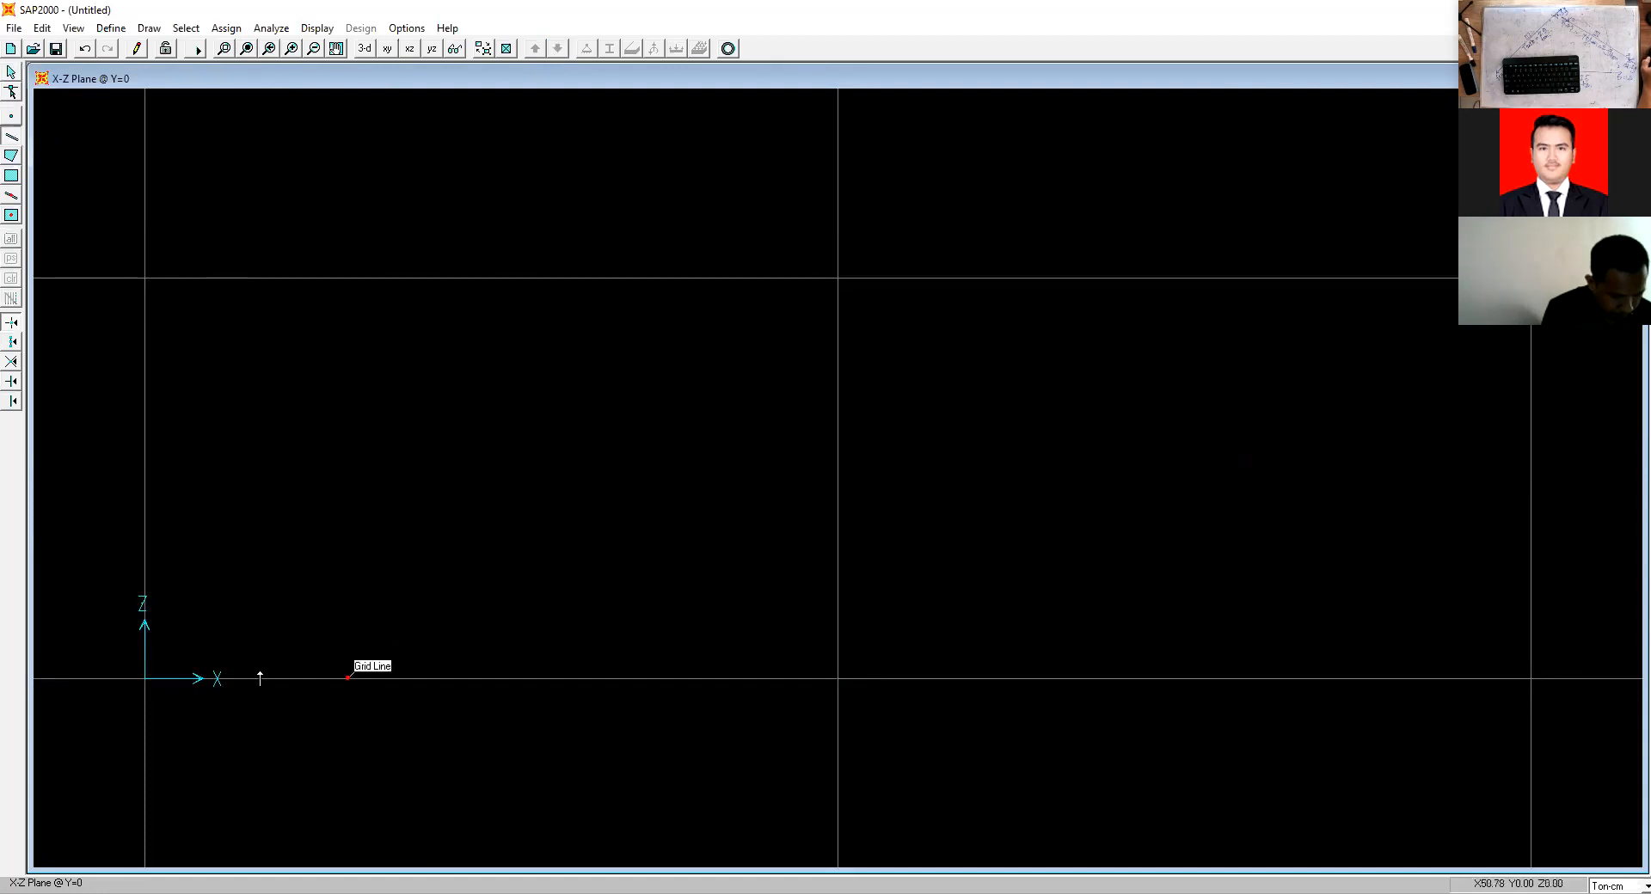
click(146, 678)
click(837, 278)
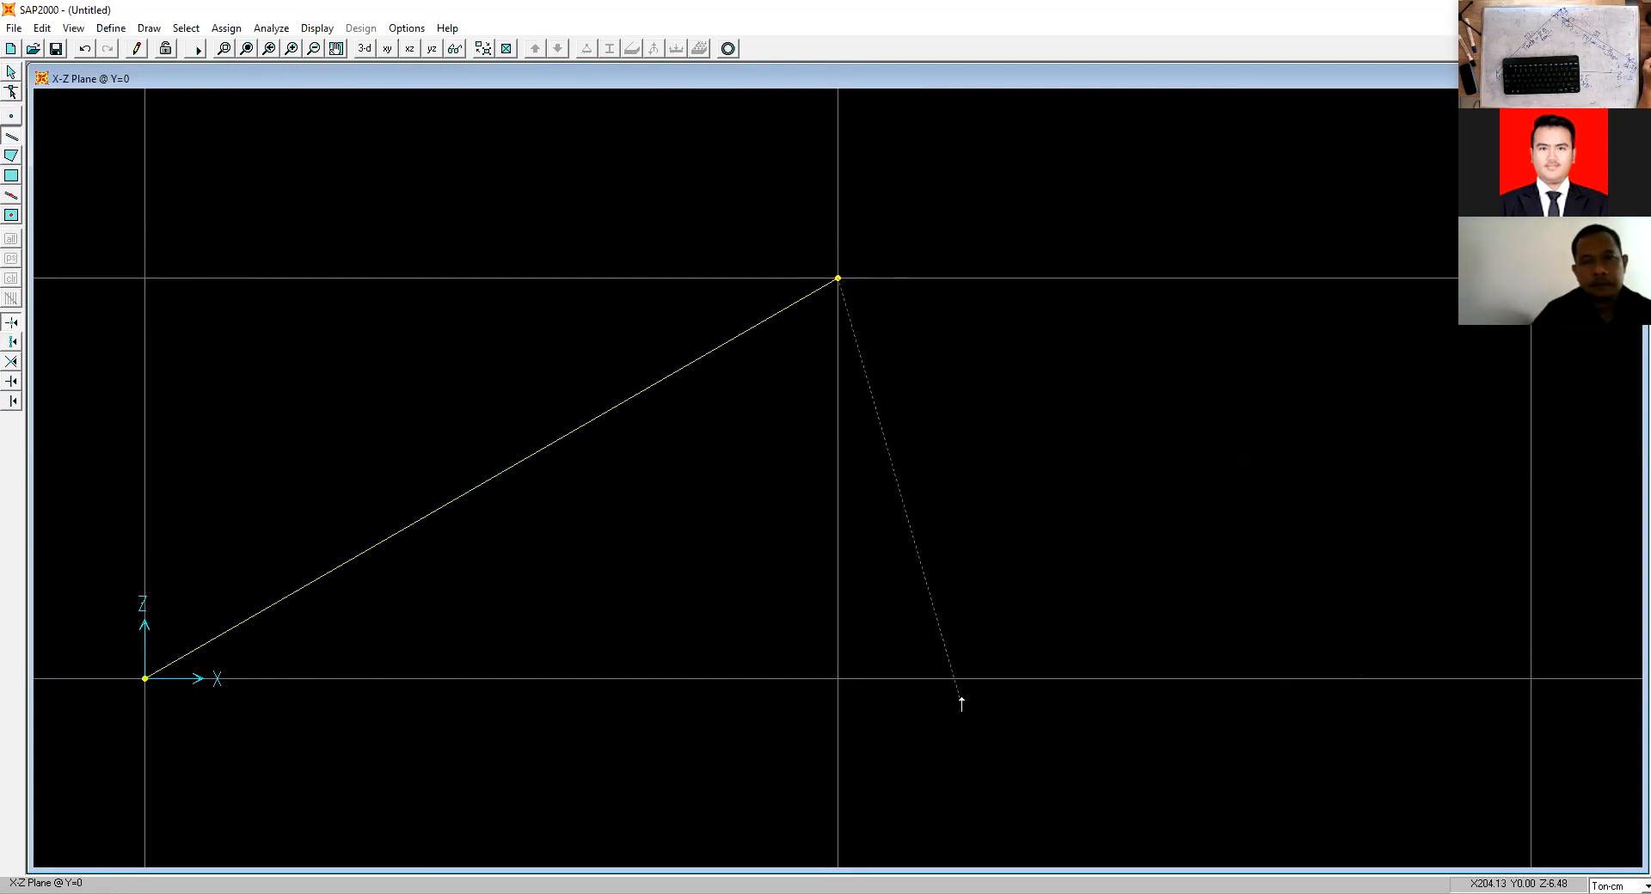
key(Escape)
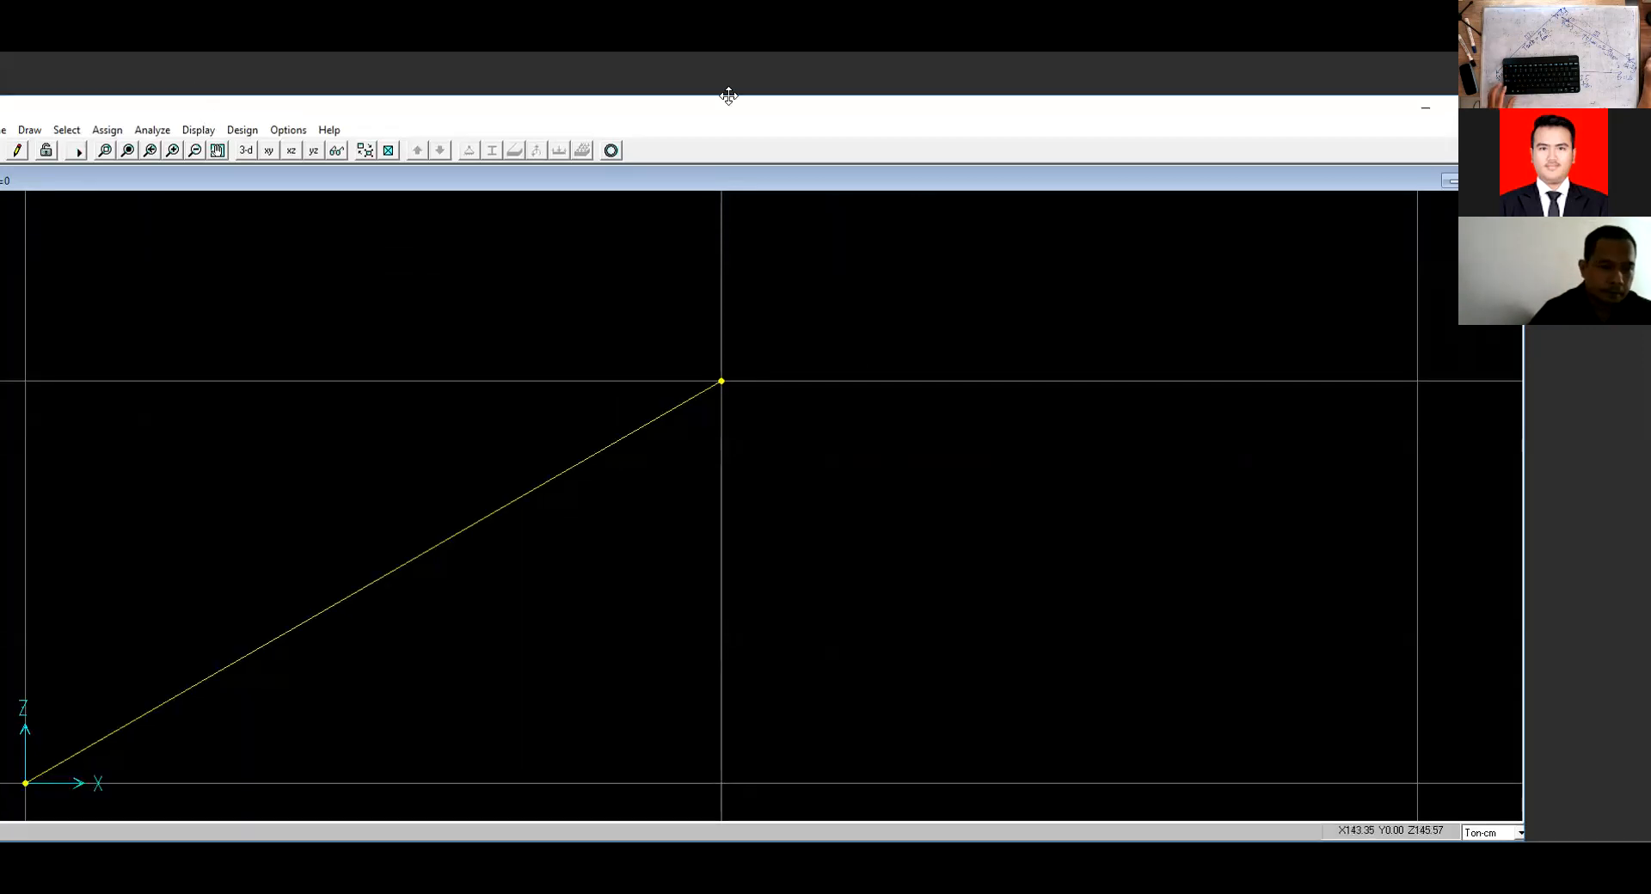
click(1457, 107)
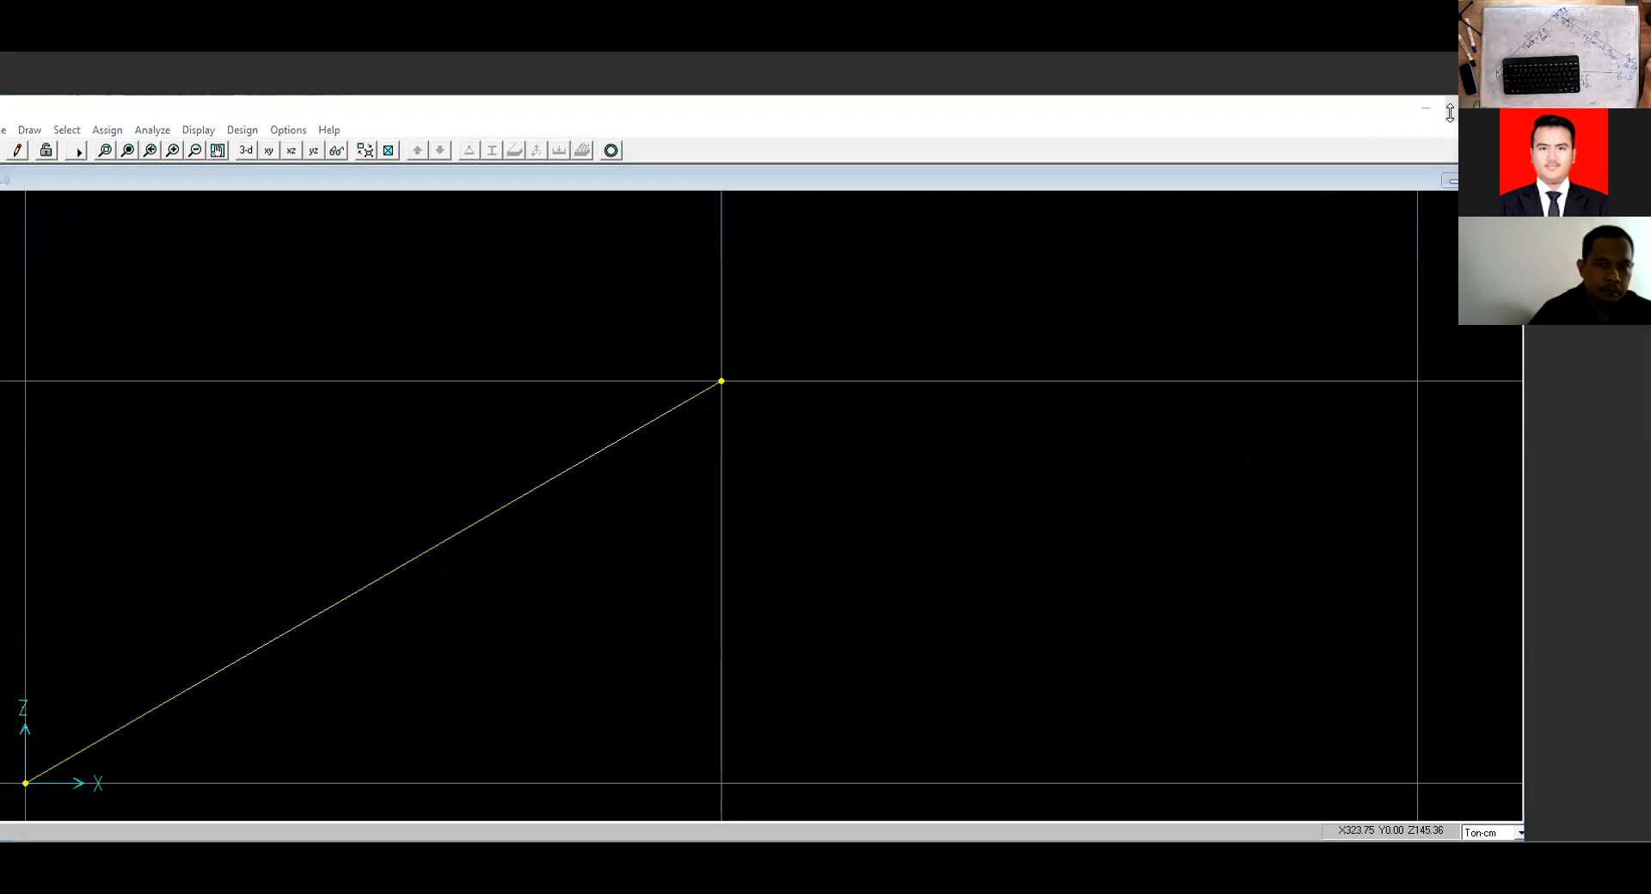
click(1450, 110)
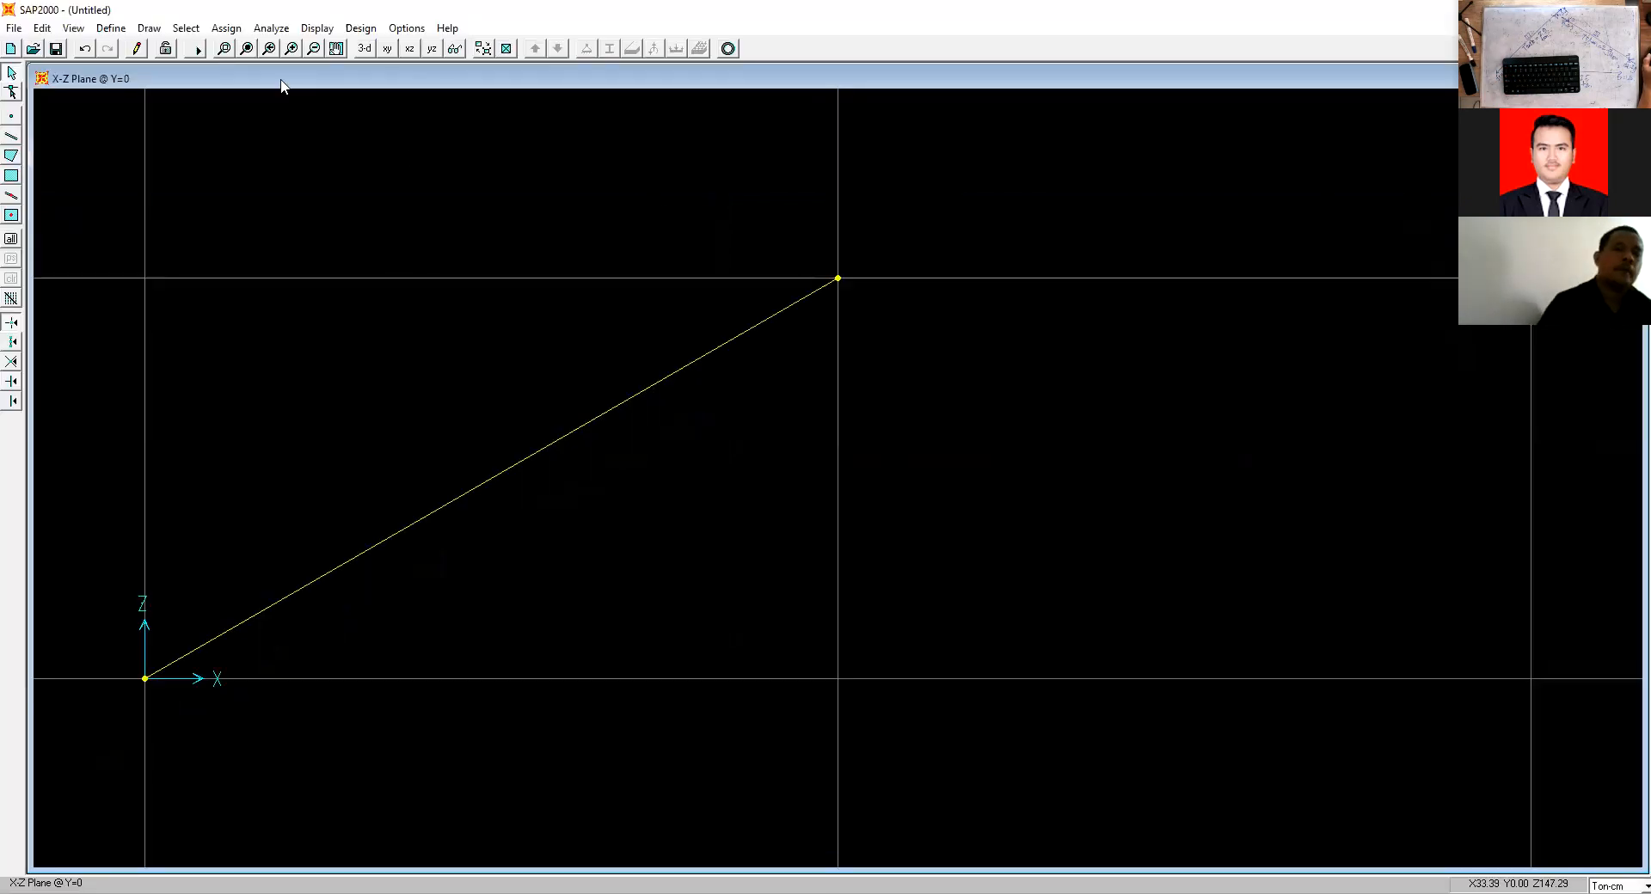
click(247, 50)
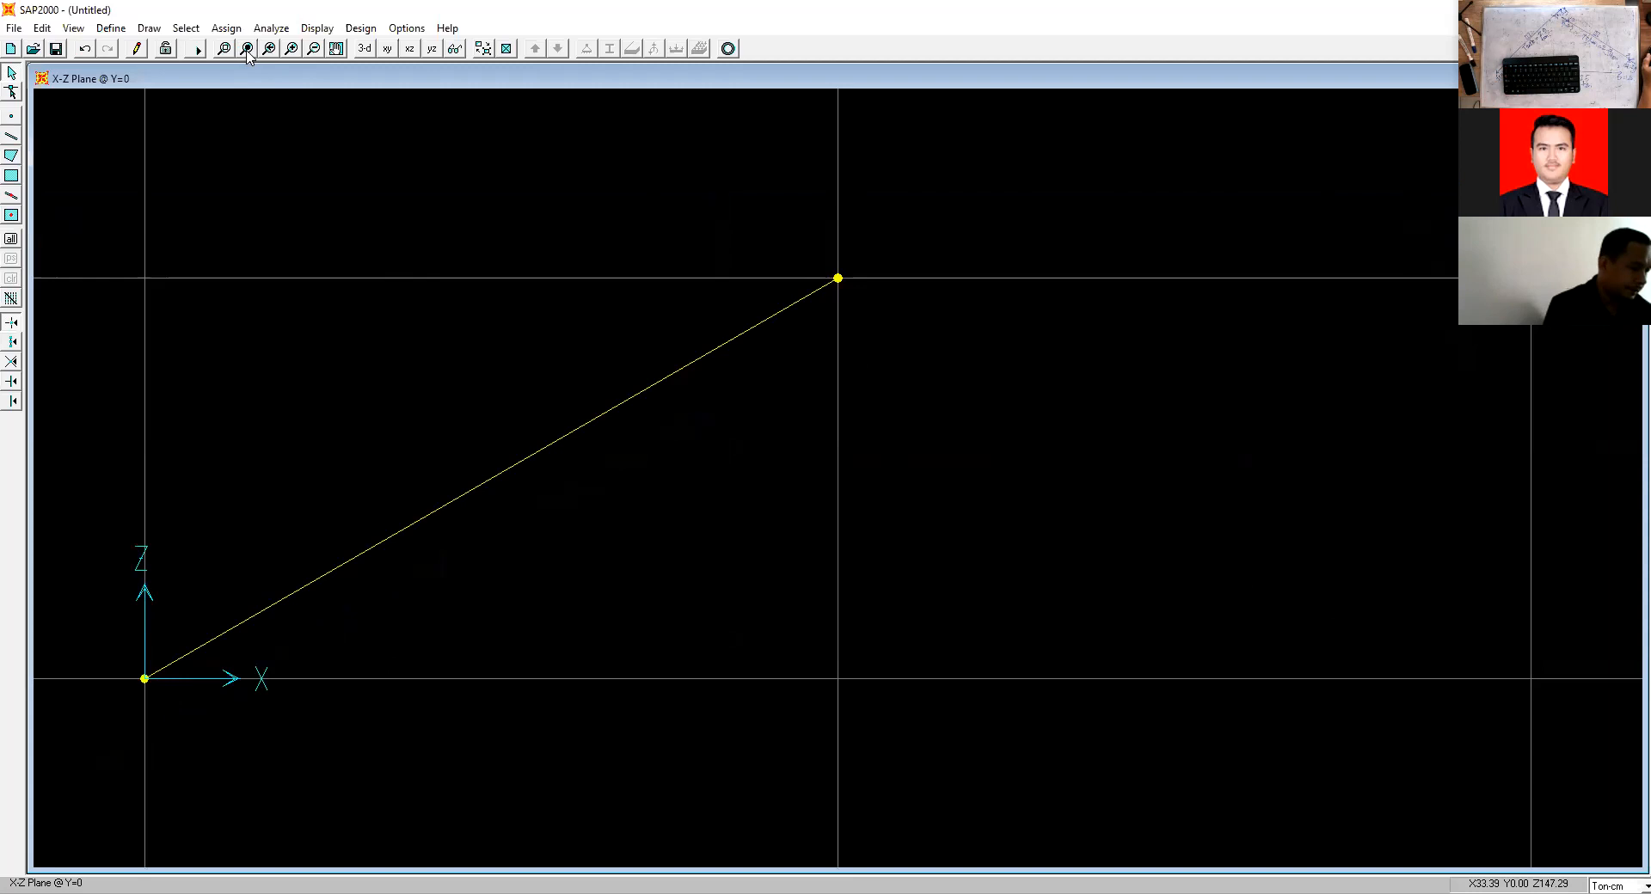
click(834, 99)
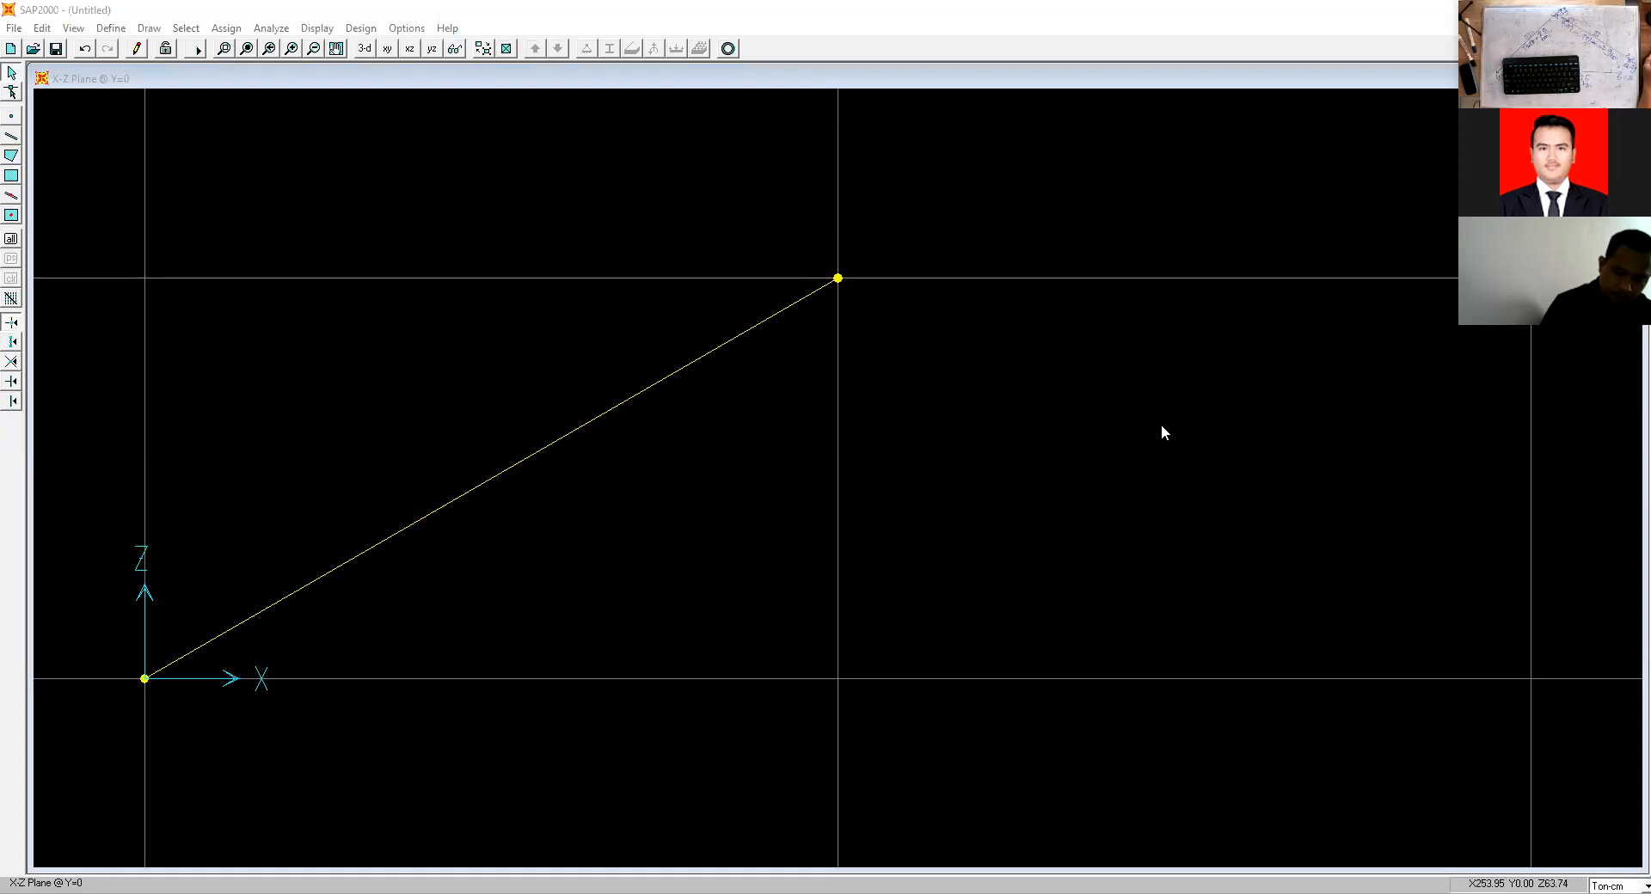
Draw the horizontal frame element along Z = 0 from the origin to X = 346.4.
click(12, 137)
click(151, 682)
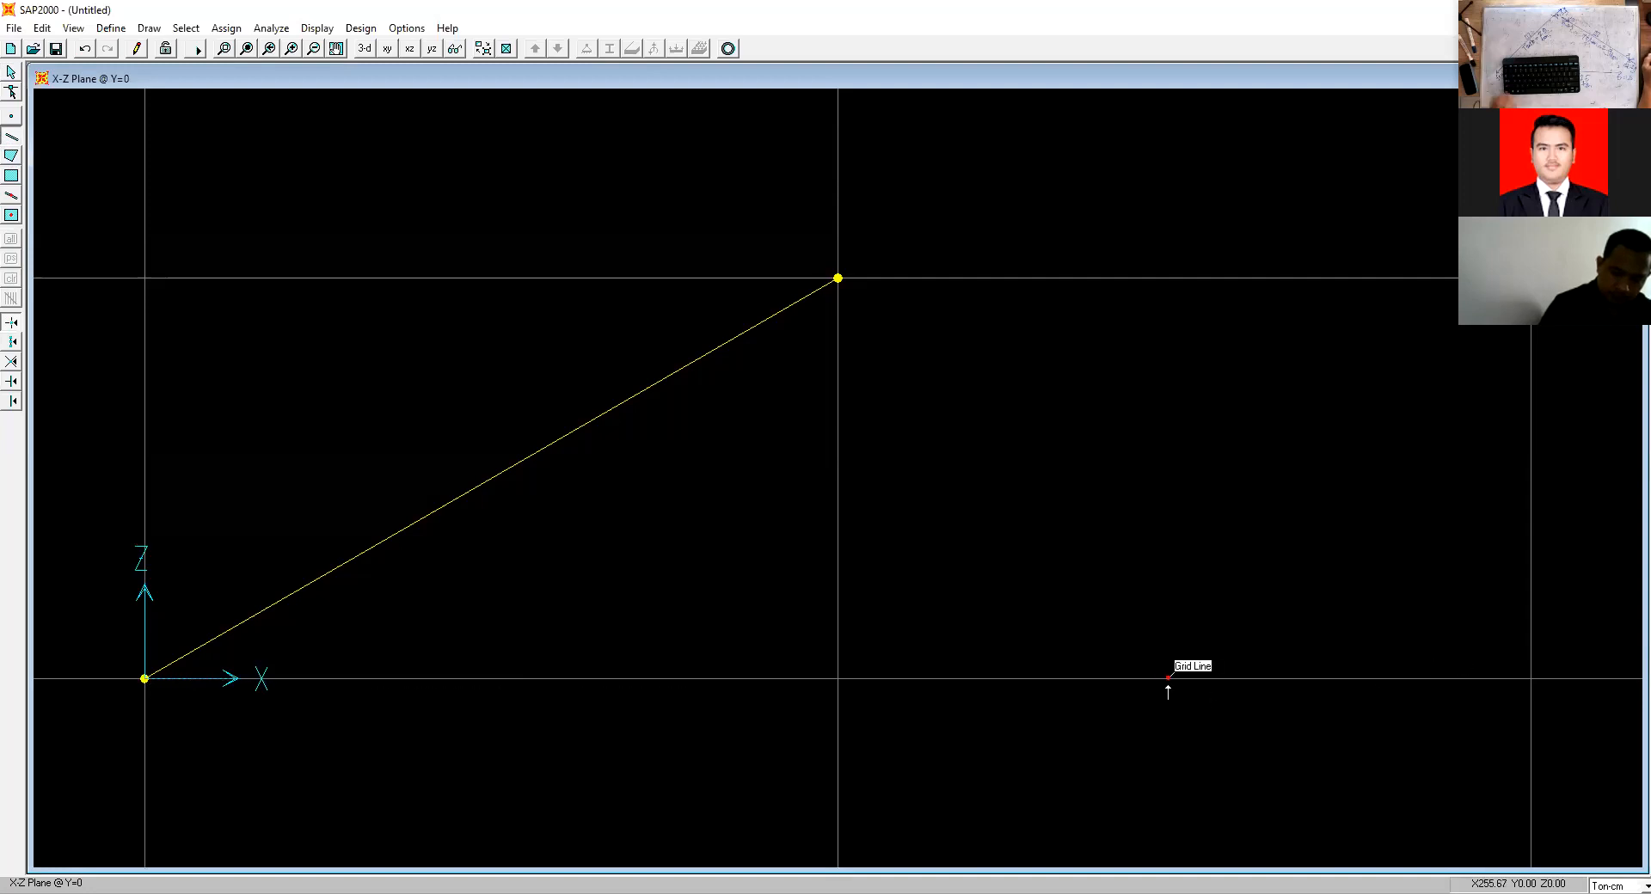
click(314, 50)
click(315, 50)
click(315, 50)
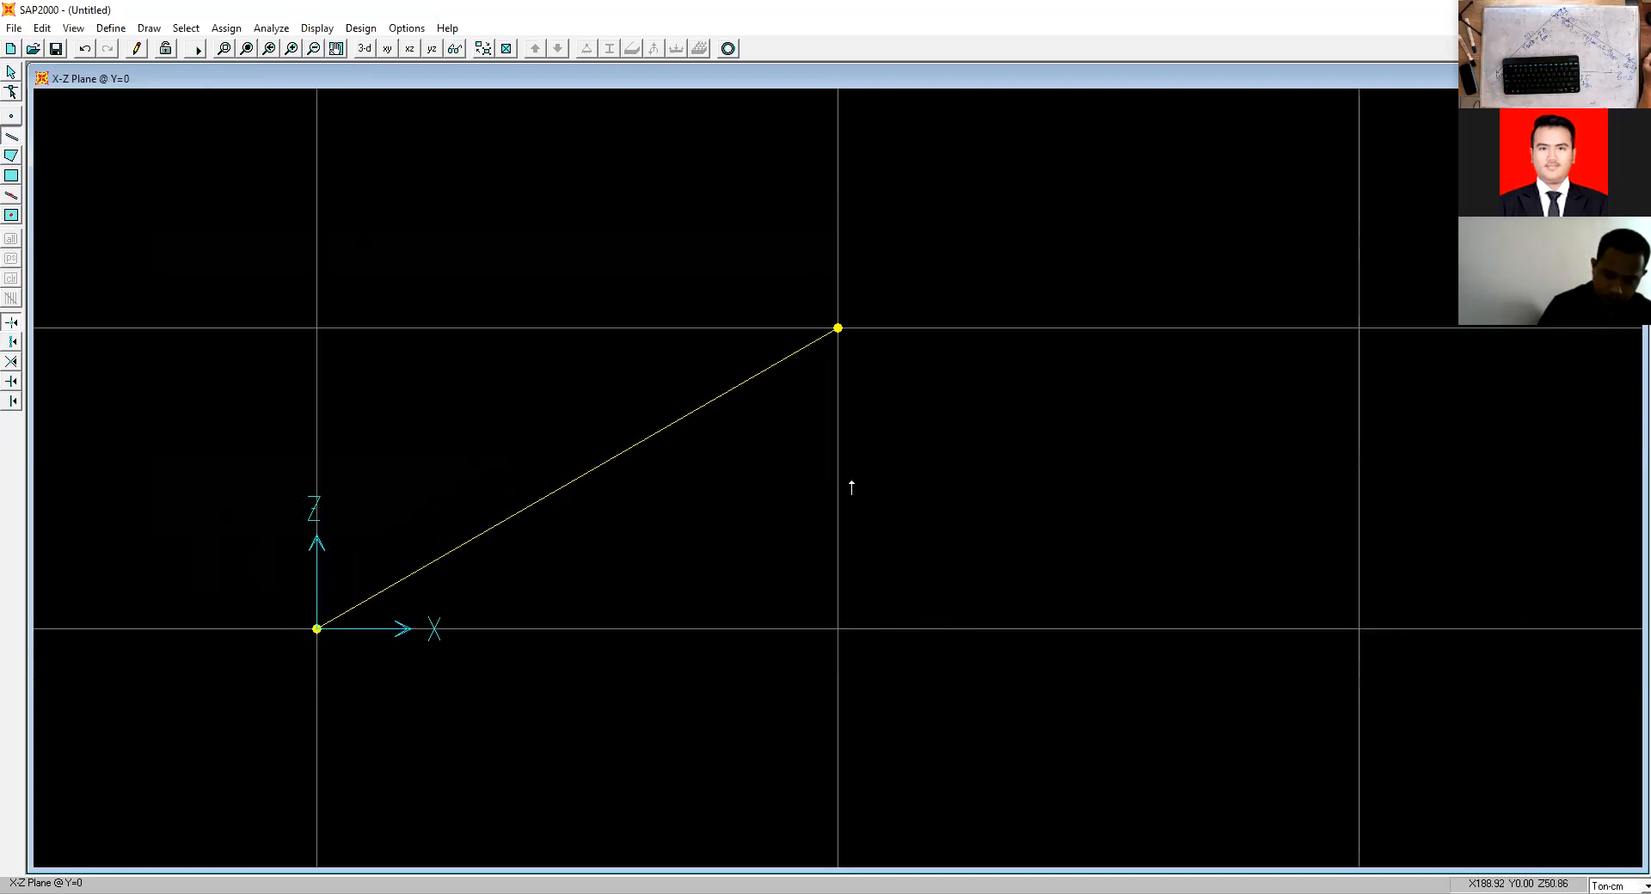
key(Escape)
click(10, 138)
click(317, 629)
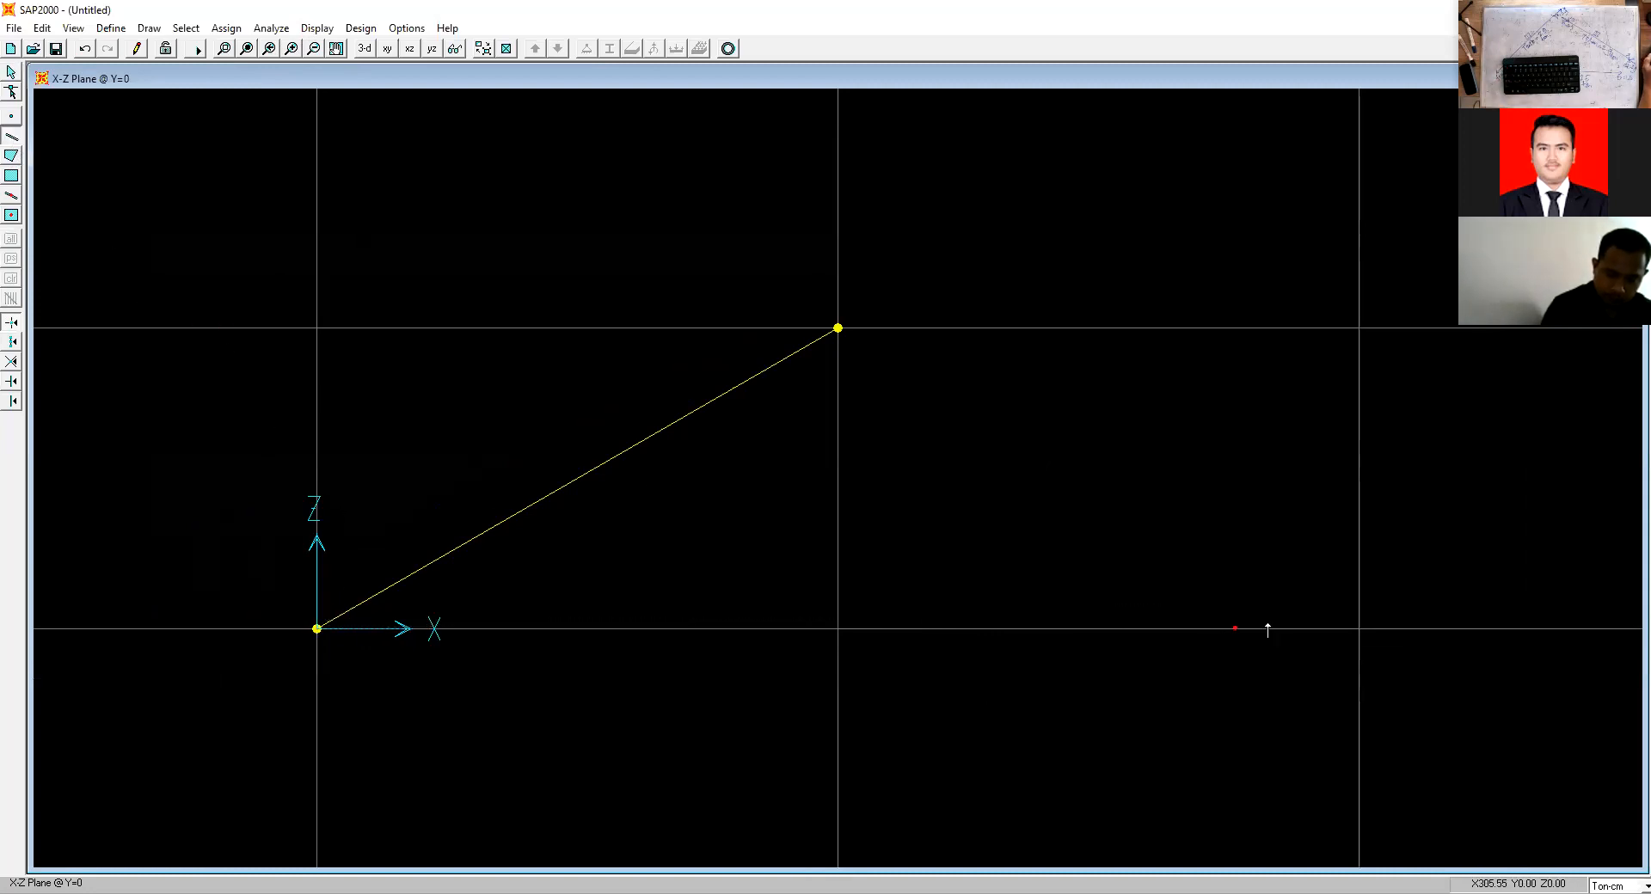
click(1357, 628)
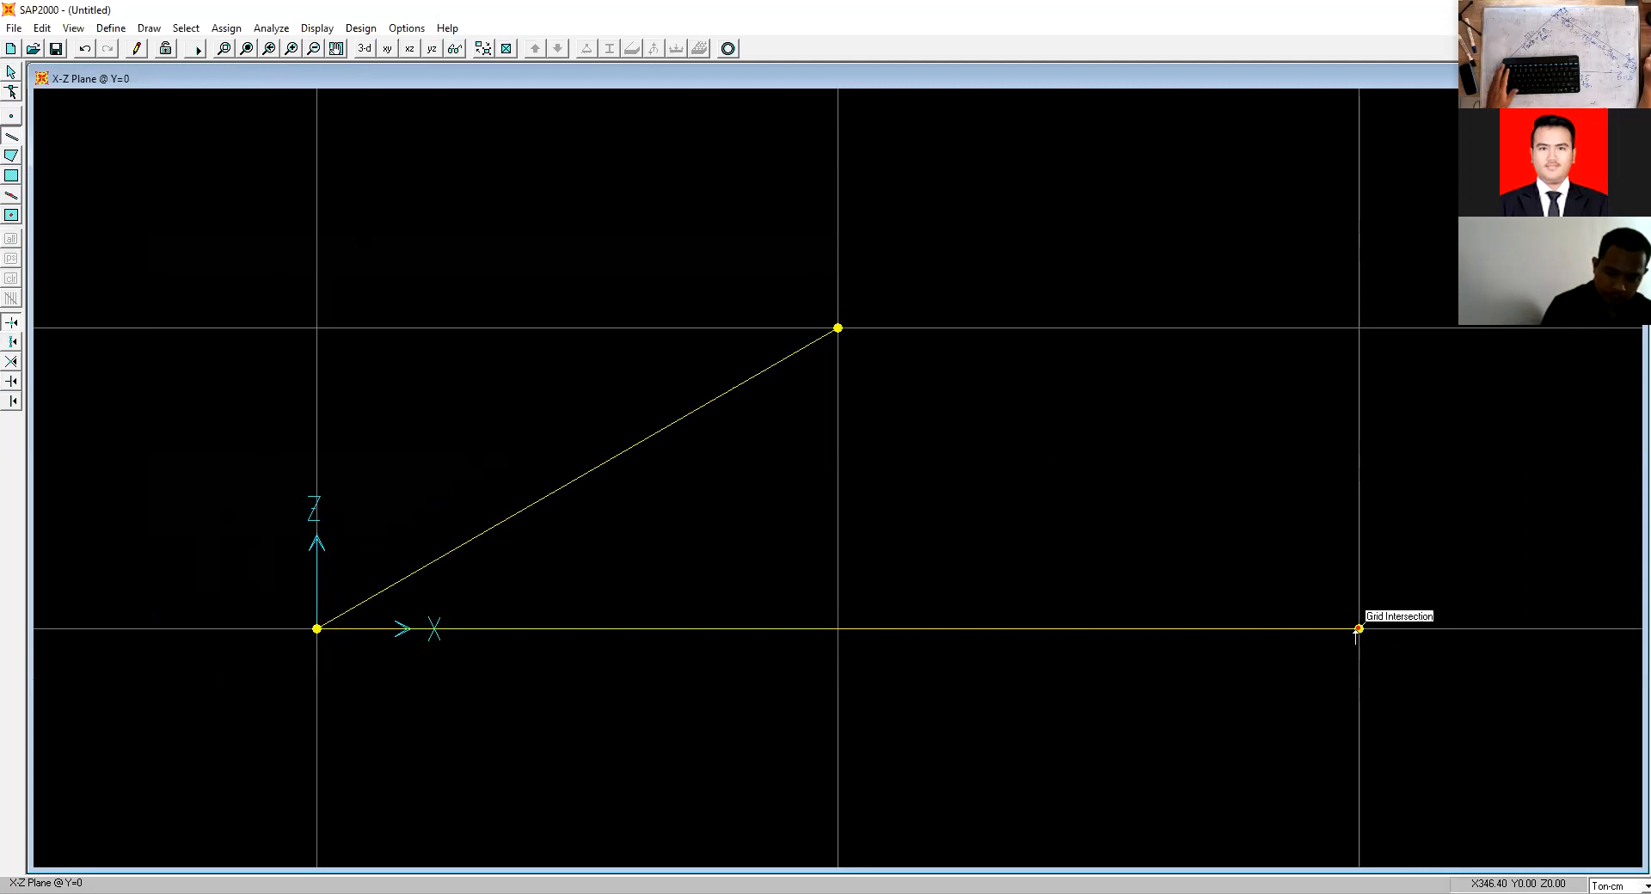
key(Escape)
Draw the closing frame element from the truss apex down to the joint at X = 346.4, Z = 0.
click(7, 140)
click(838, 328)
click(1355, 634)
key(Escape)
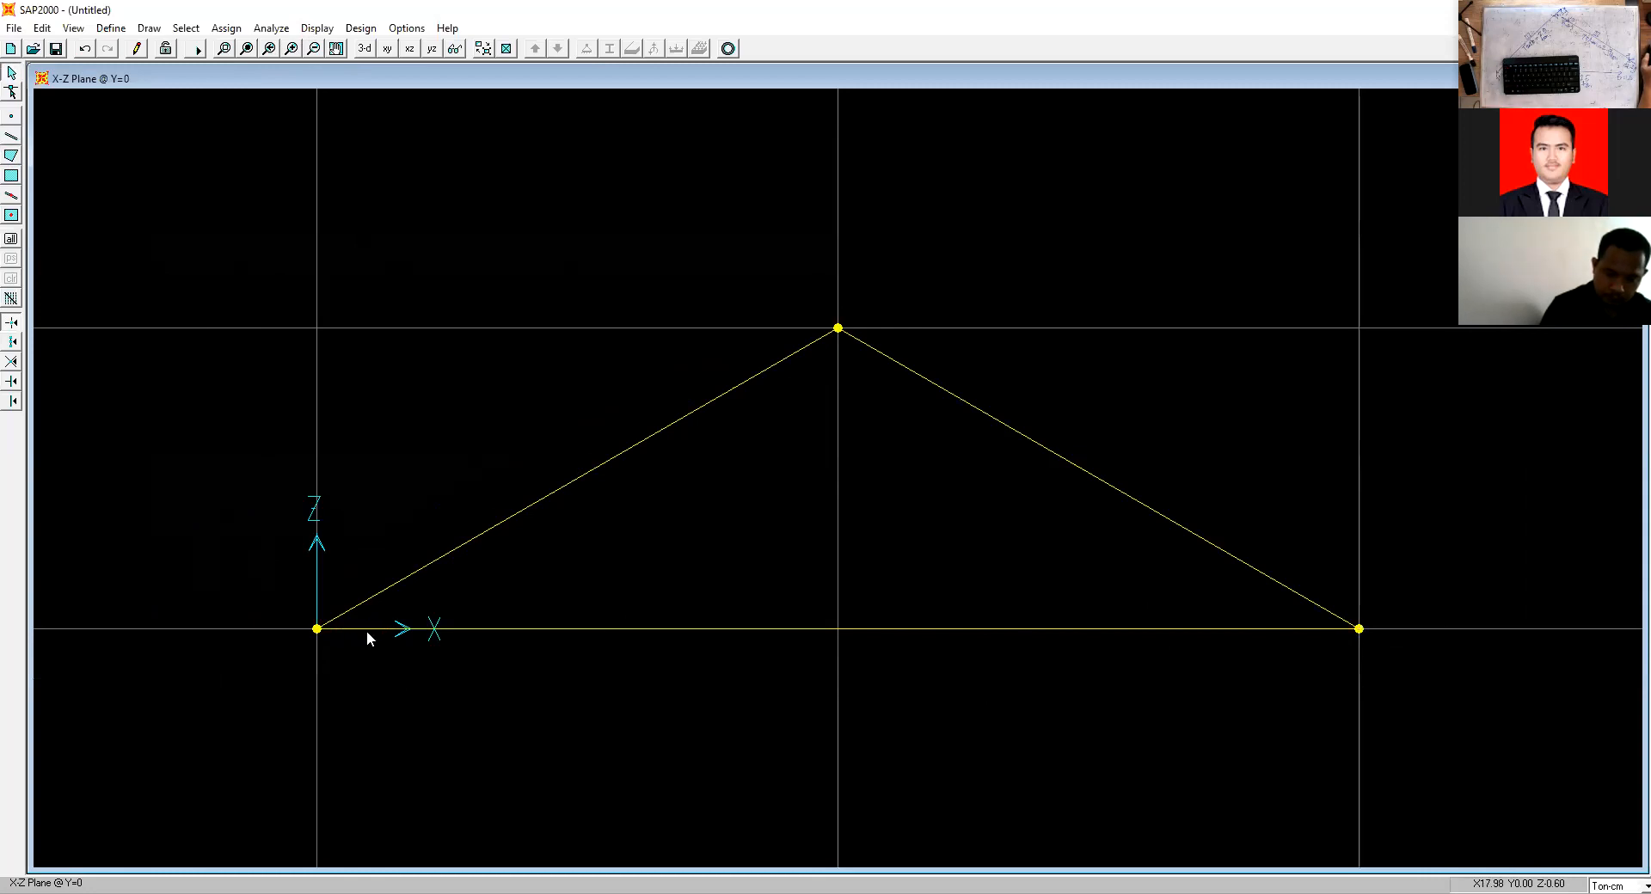
Assign a pinned restraint to the joint at the origin, fixing Translations 1, 2 and 3.
click(317, 631)
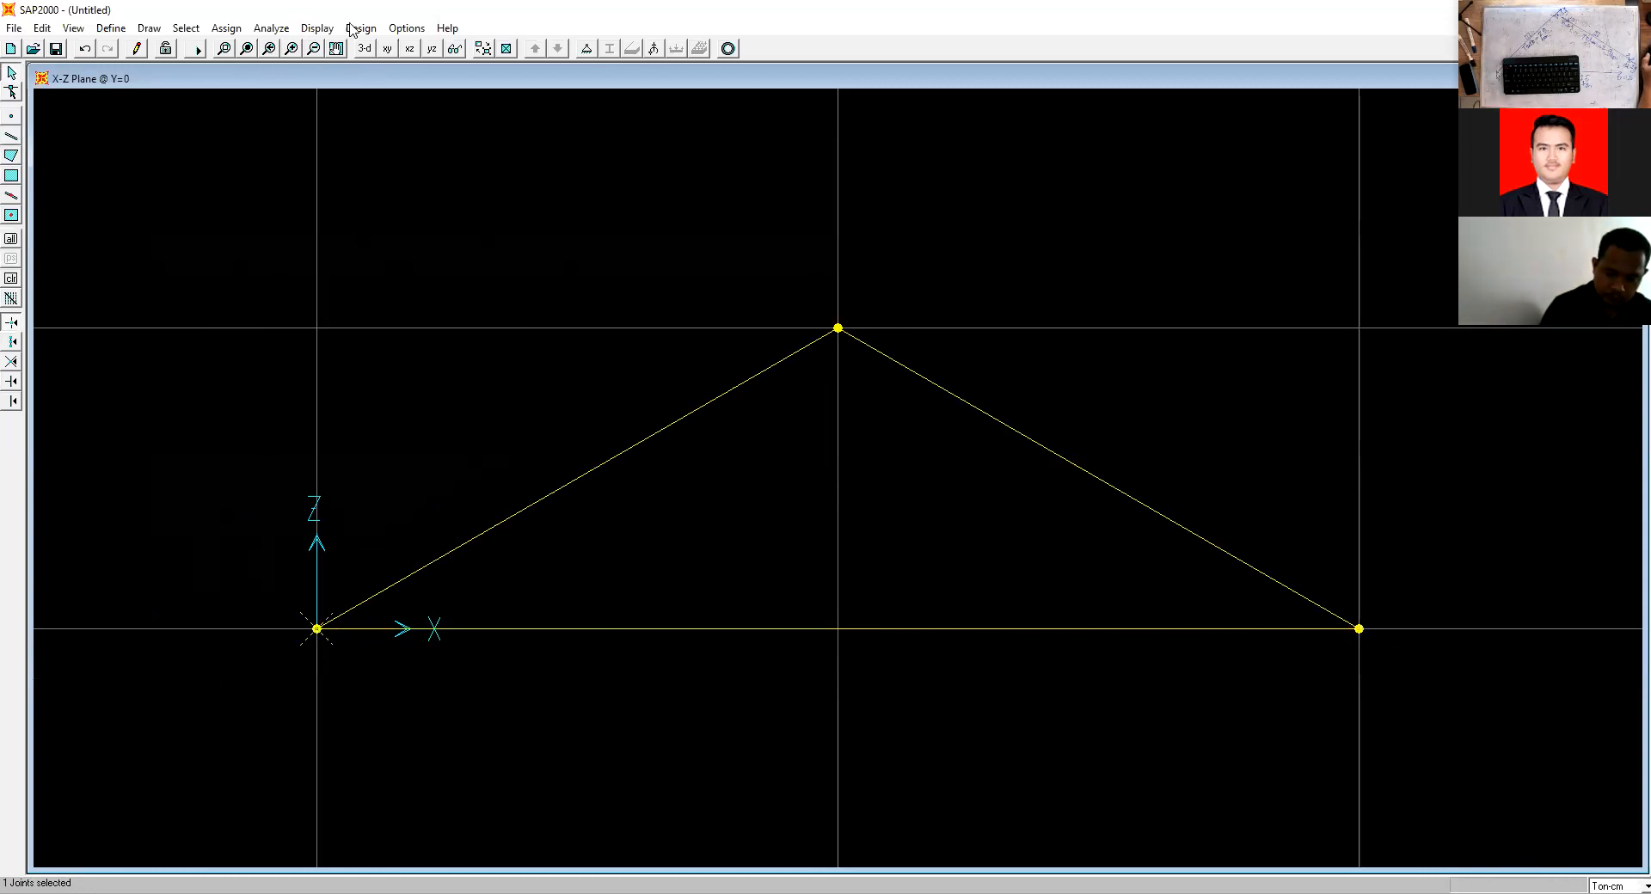
click(227, 29)
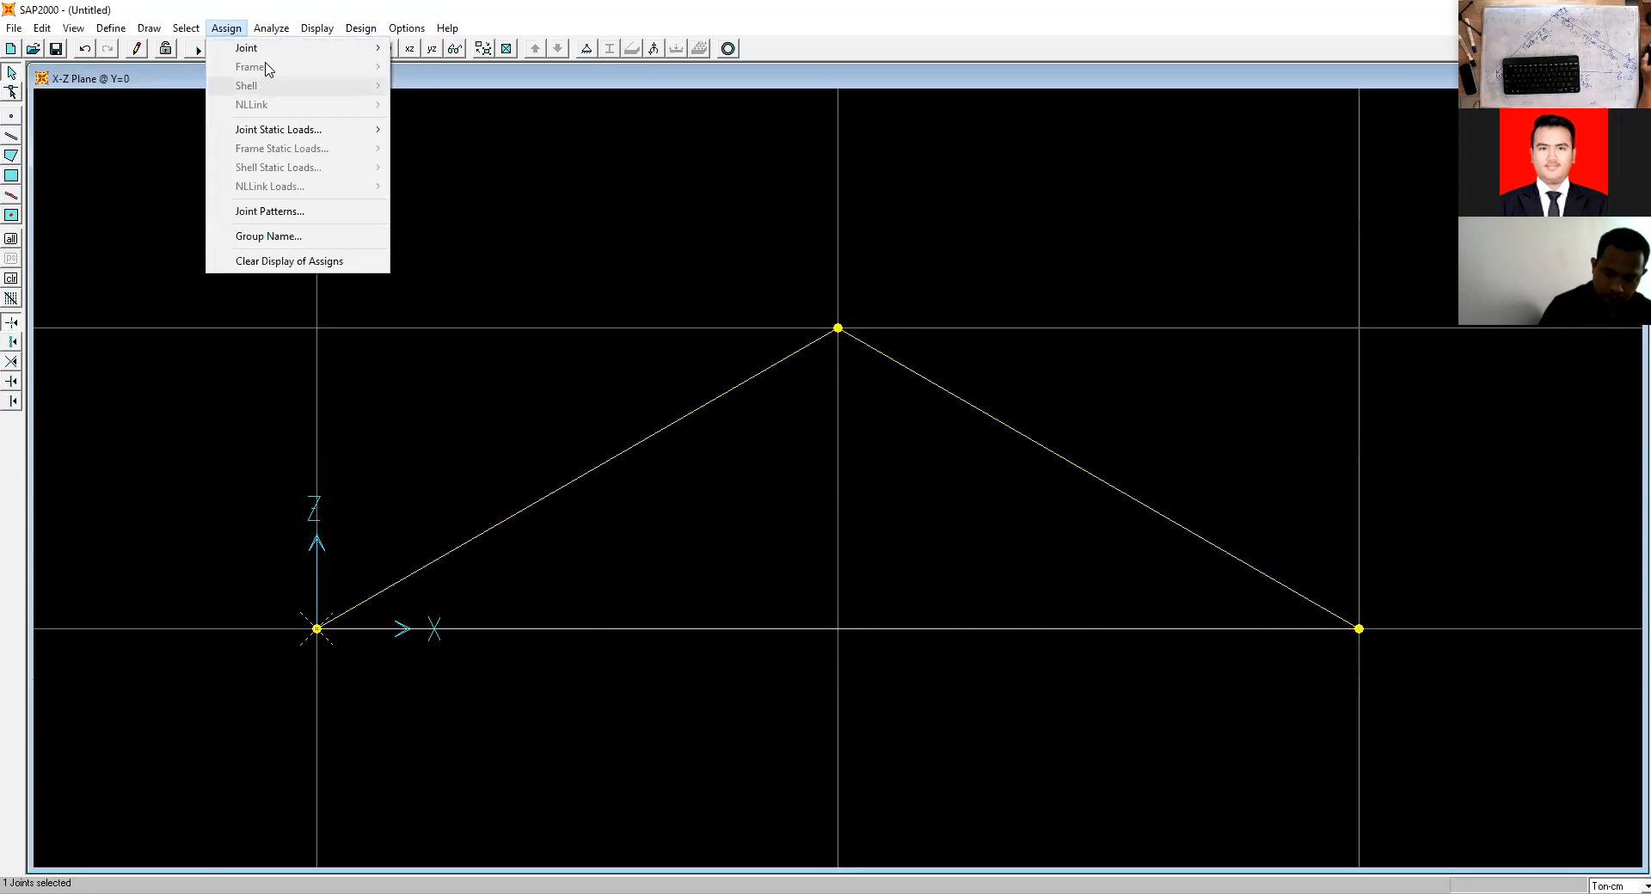
mouse_move(266, 49)
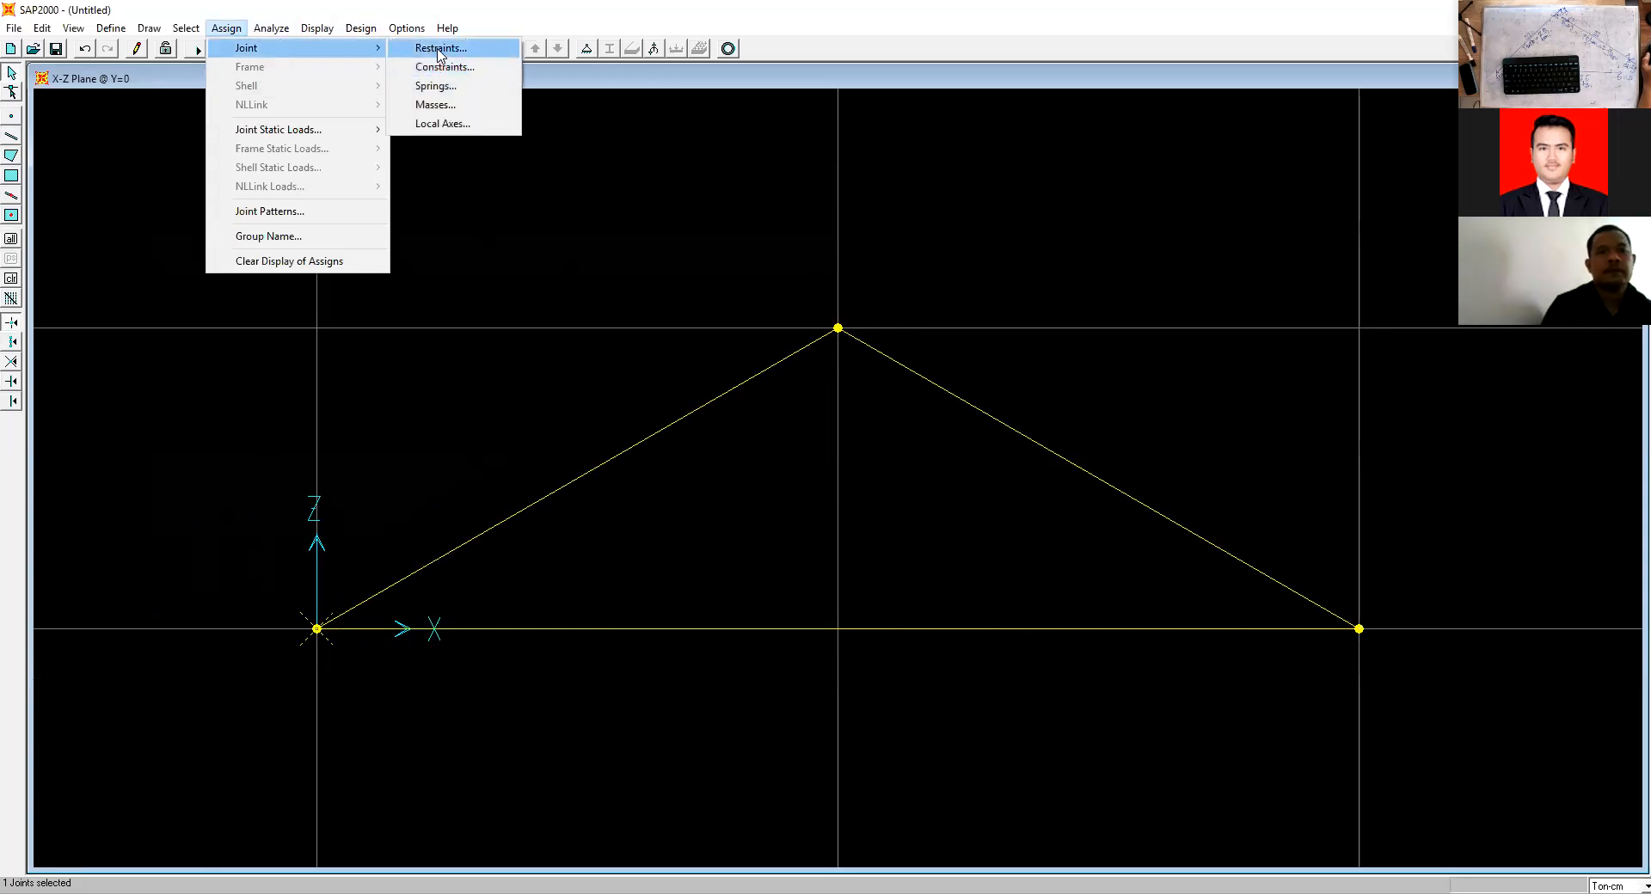
click(440, 48)
click(813, 509)
click(782, 547)
Assign a roller restraint to the joint at X = 346.4, fixing only Translation 3.
click(1358, 629)
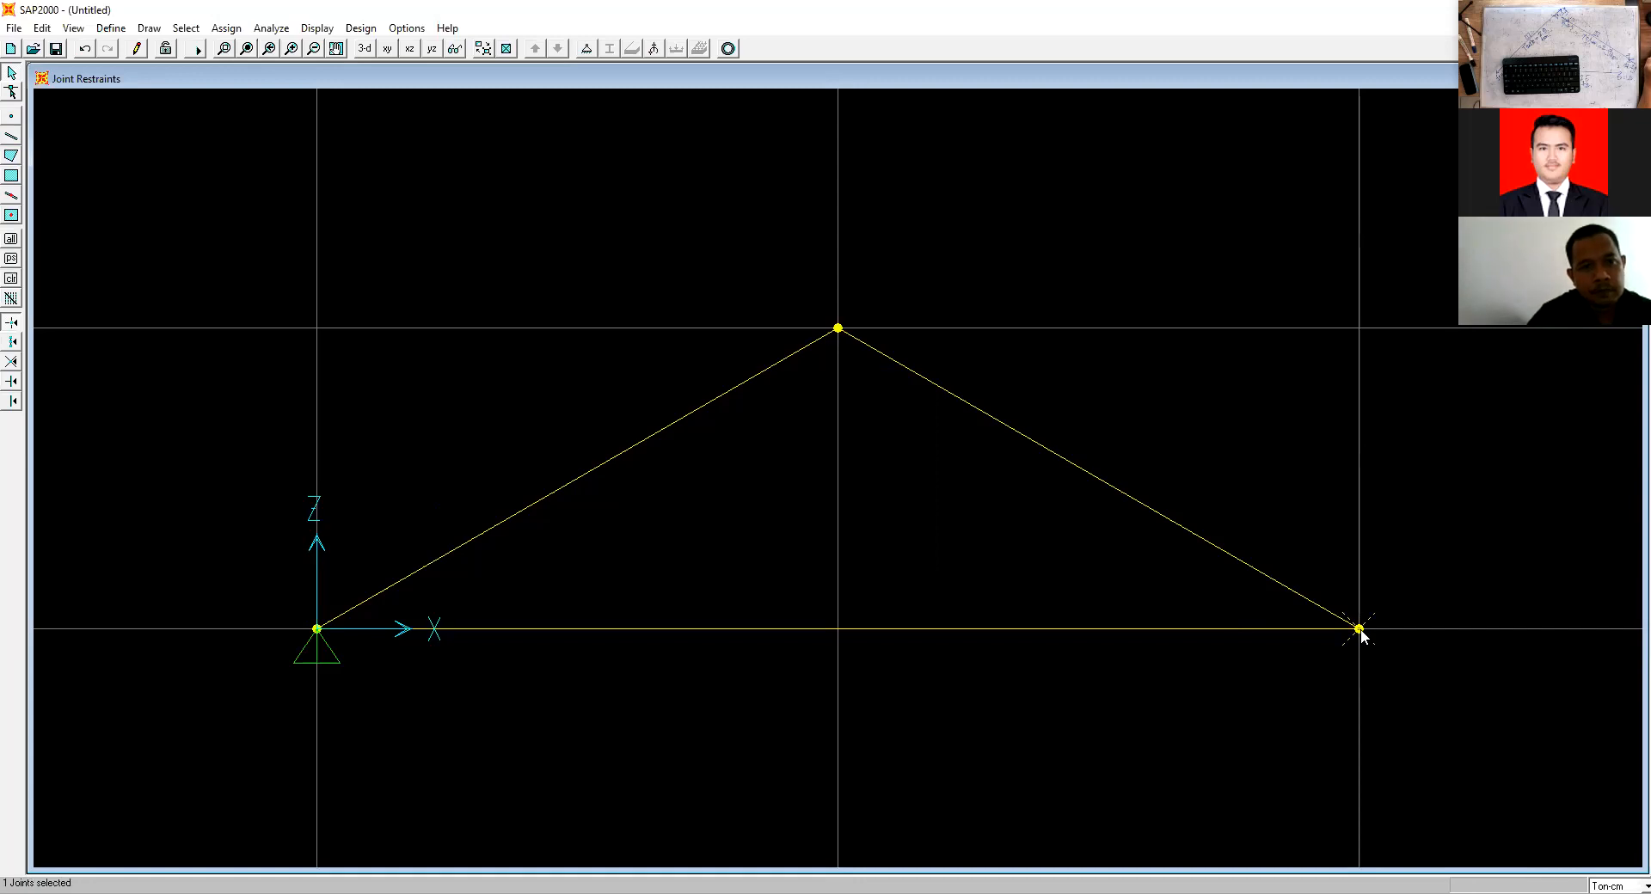
click(226, 27)
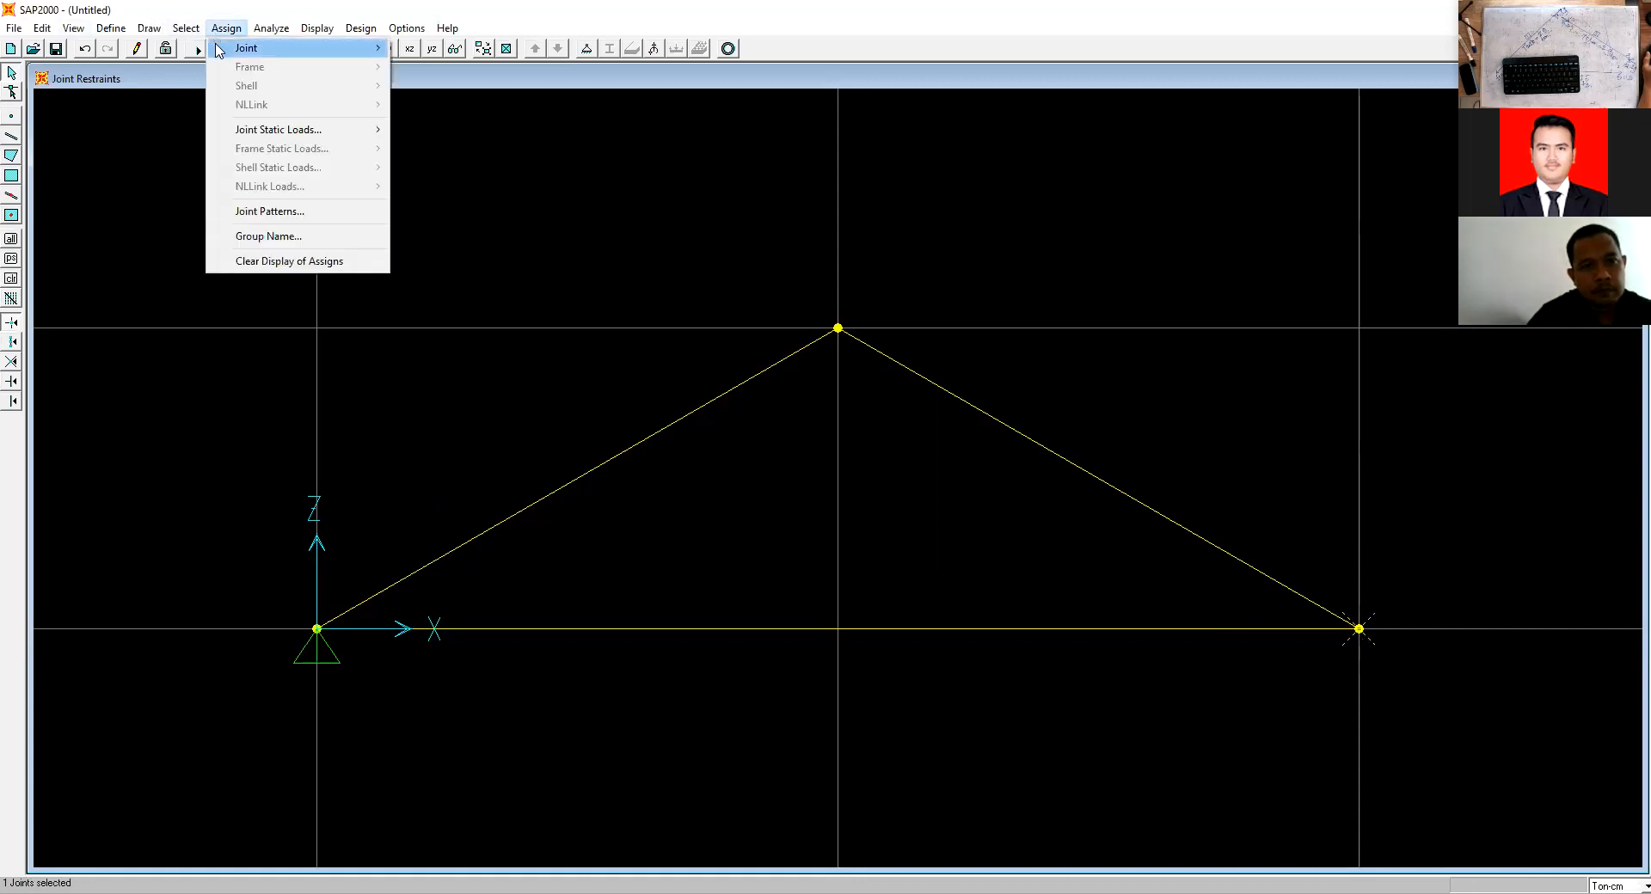
mouse_move(258, 49)
click(462, 50)
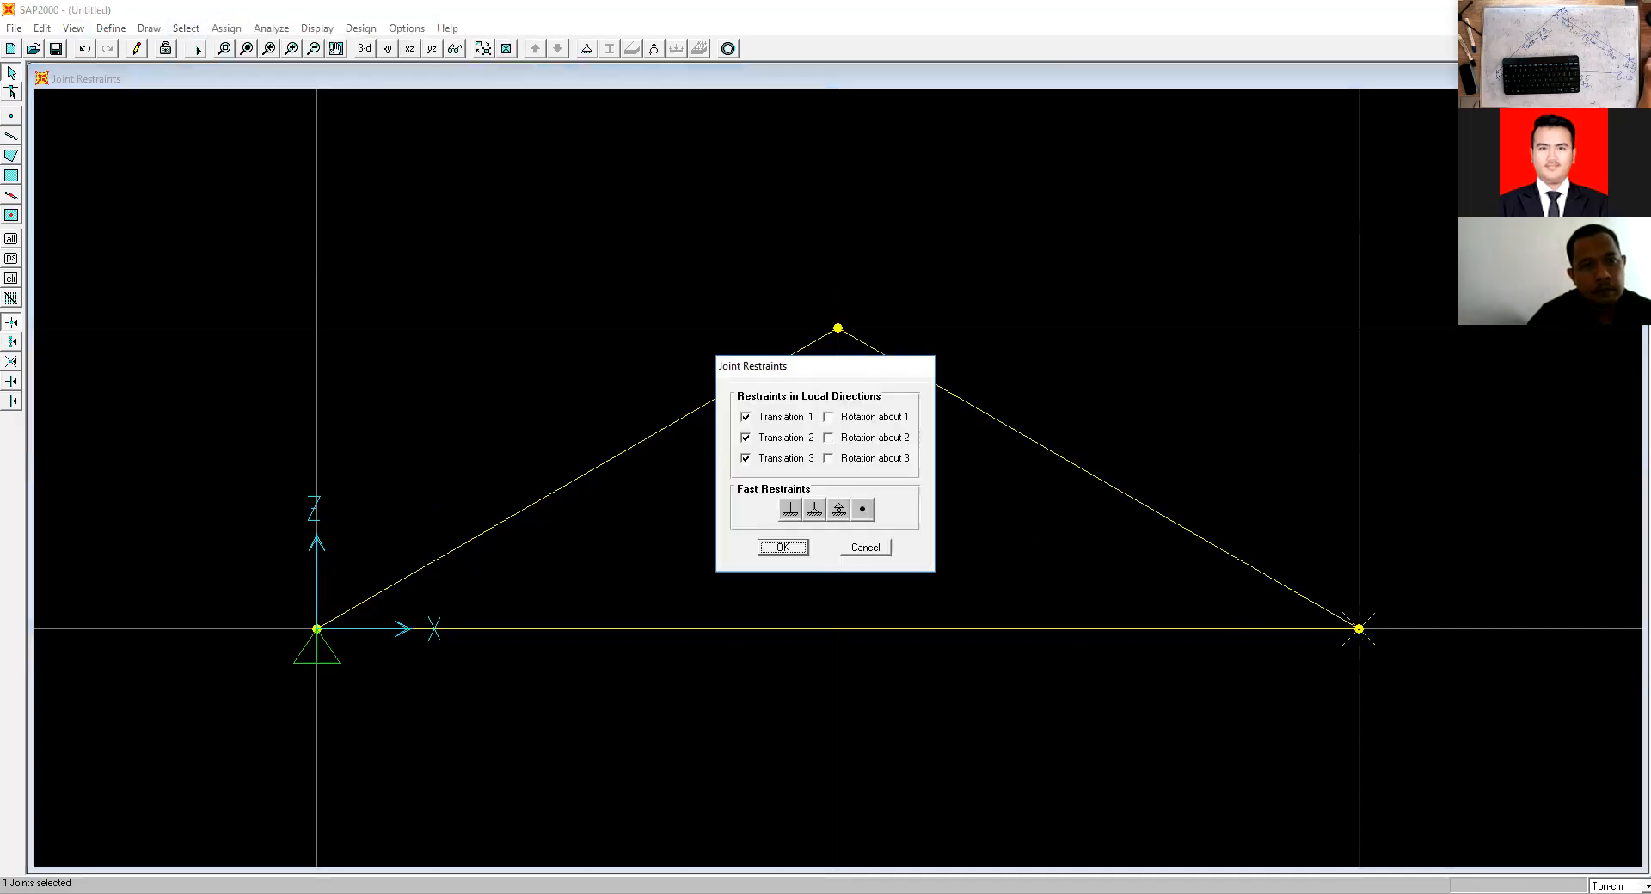
click(839, 509)
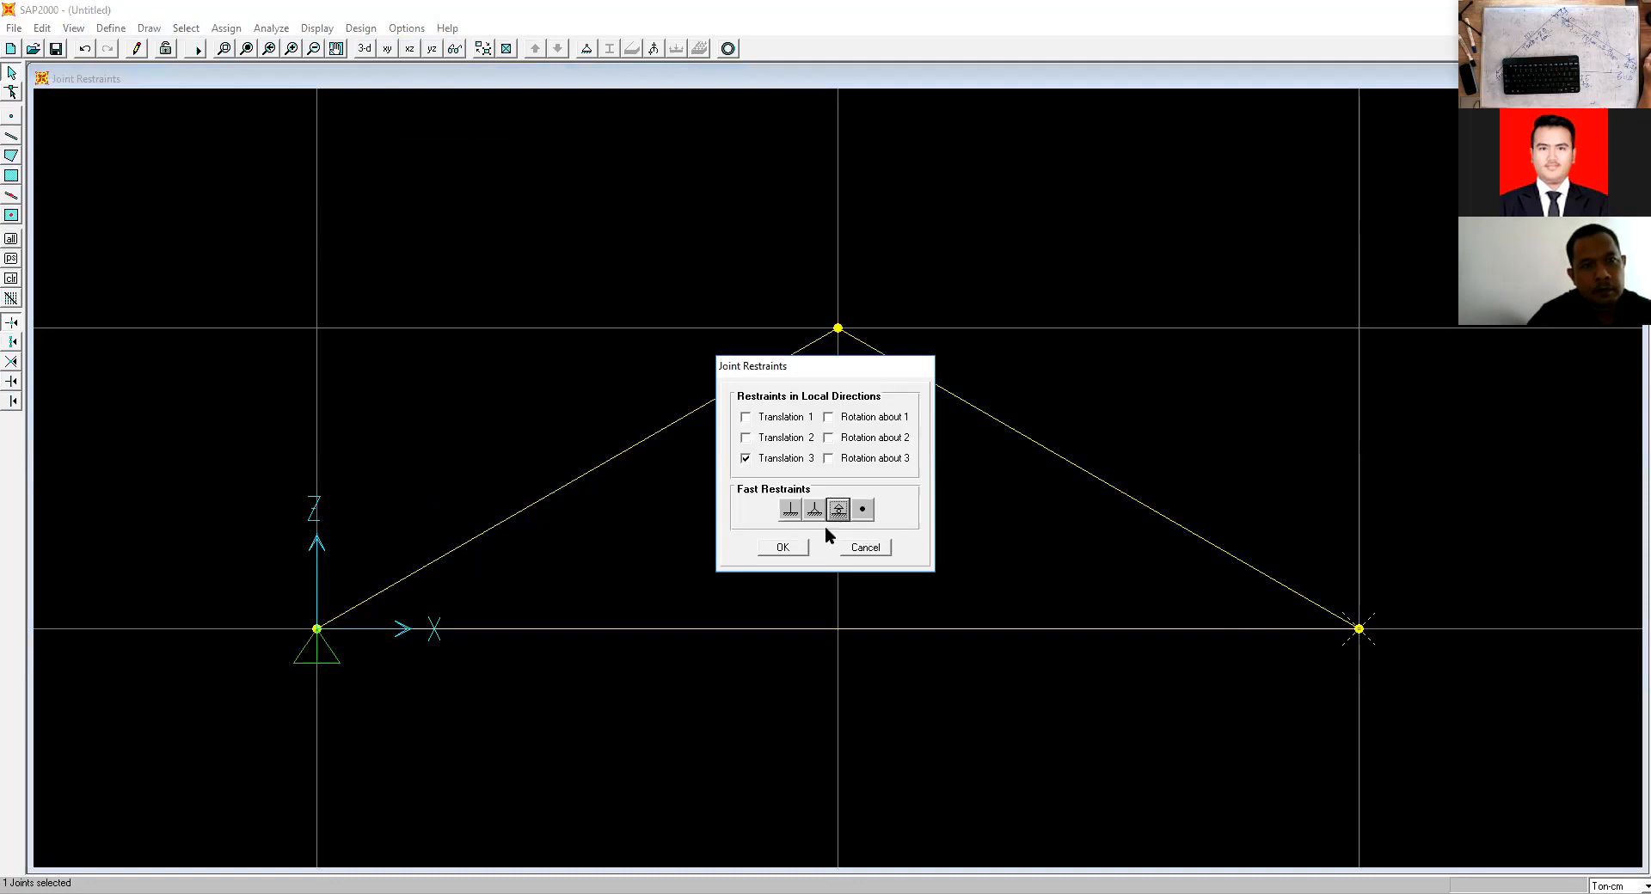
click(783, 548)
Add a joint force of 5 ton in Global X to the truss apex joint under load case LOAD1.
click(838, 329)
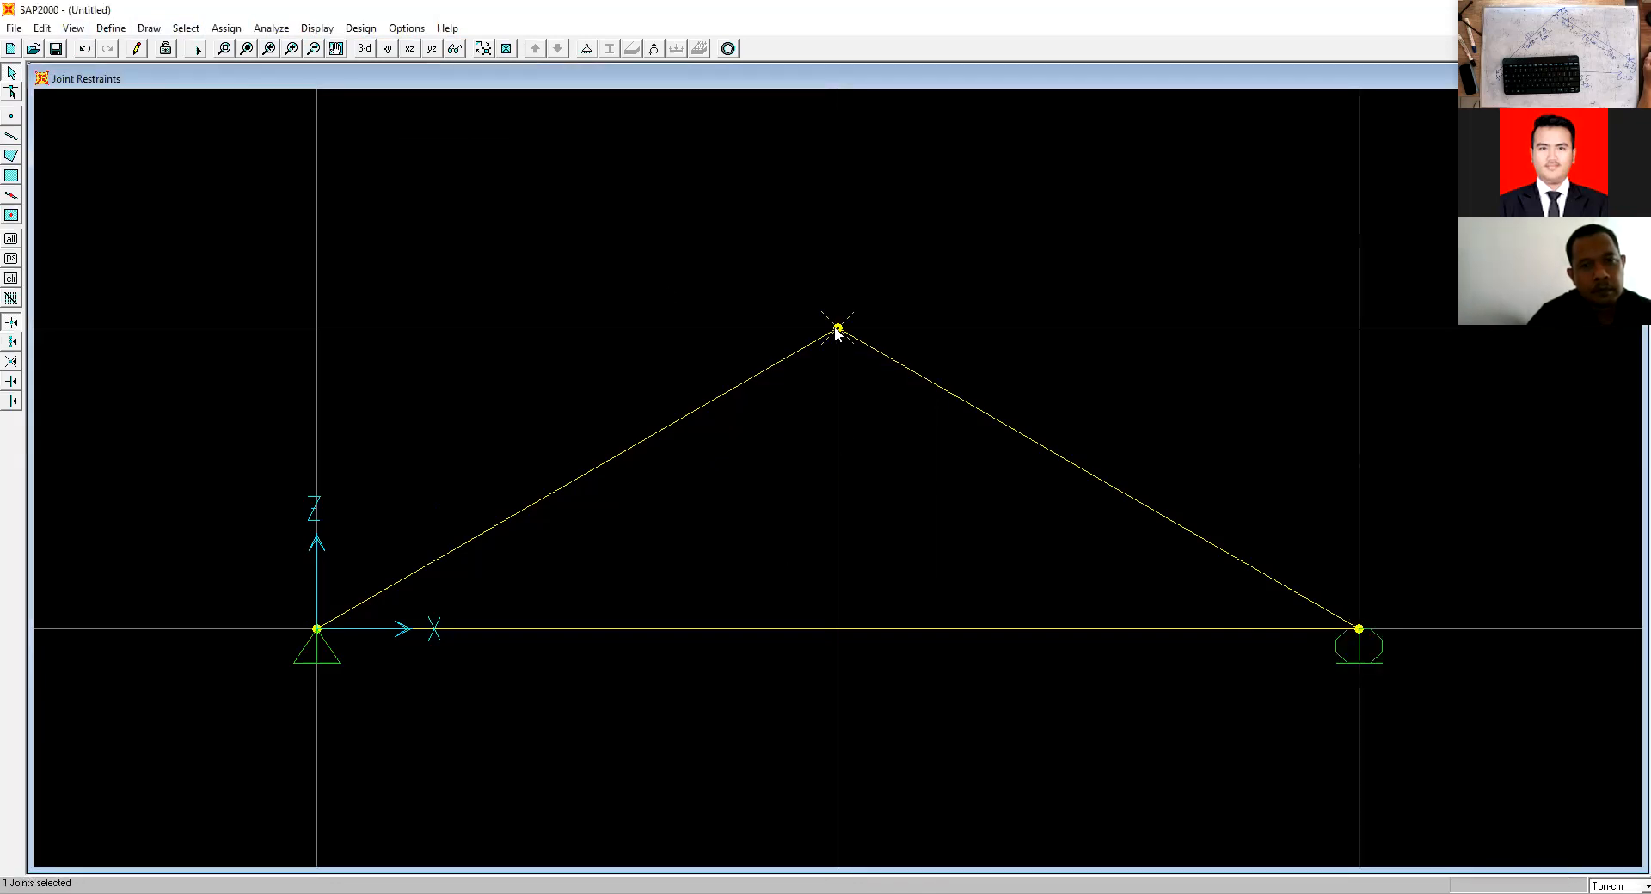
mouse_move(225, 49)
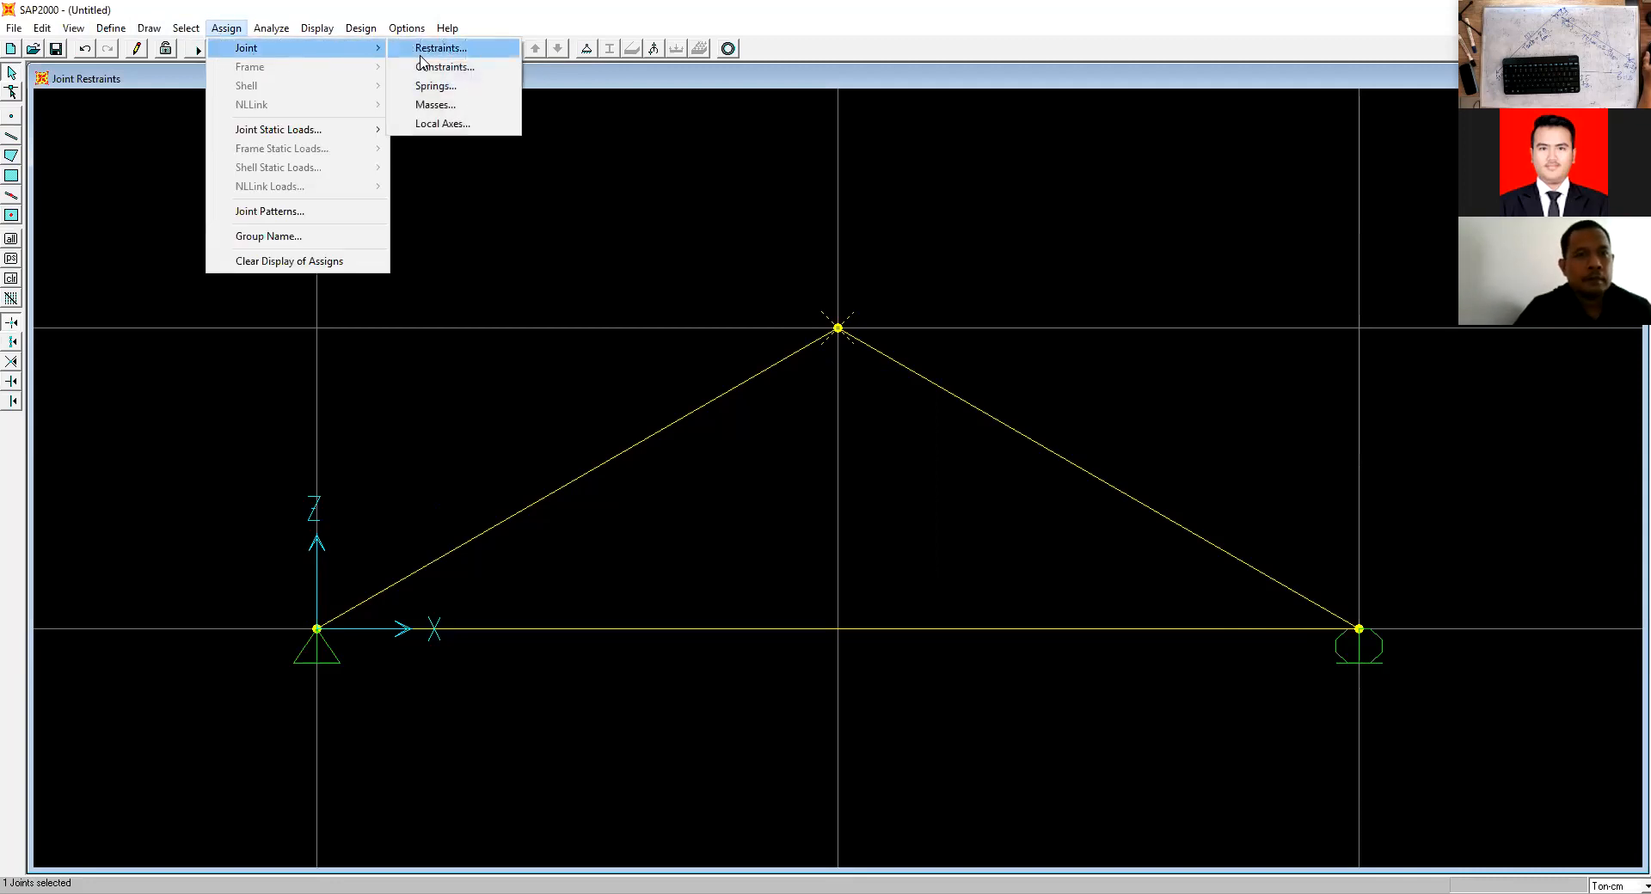
mouse_move(357, 130)
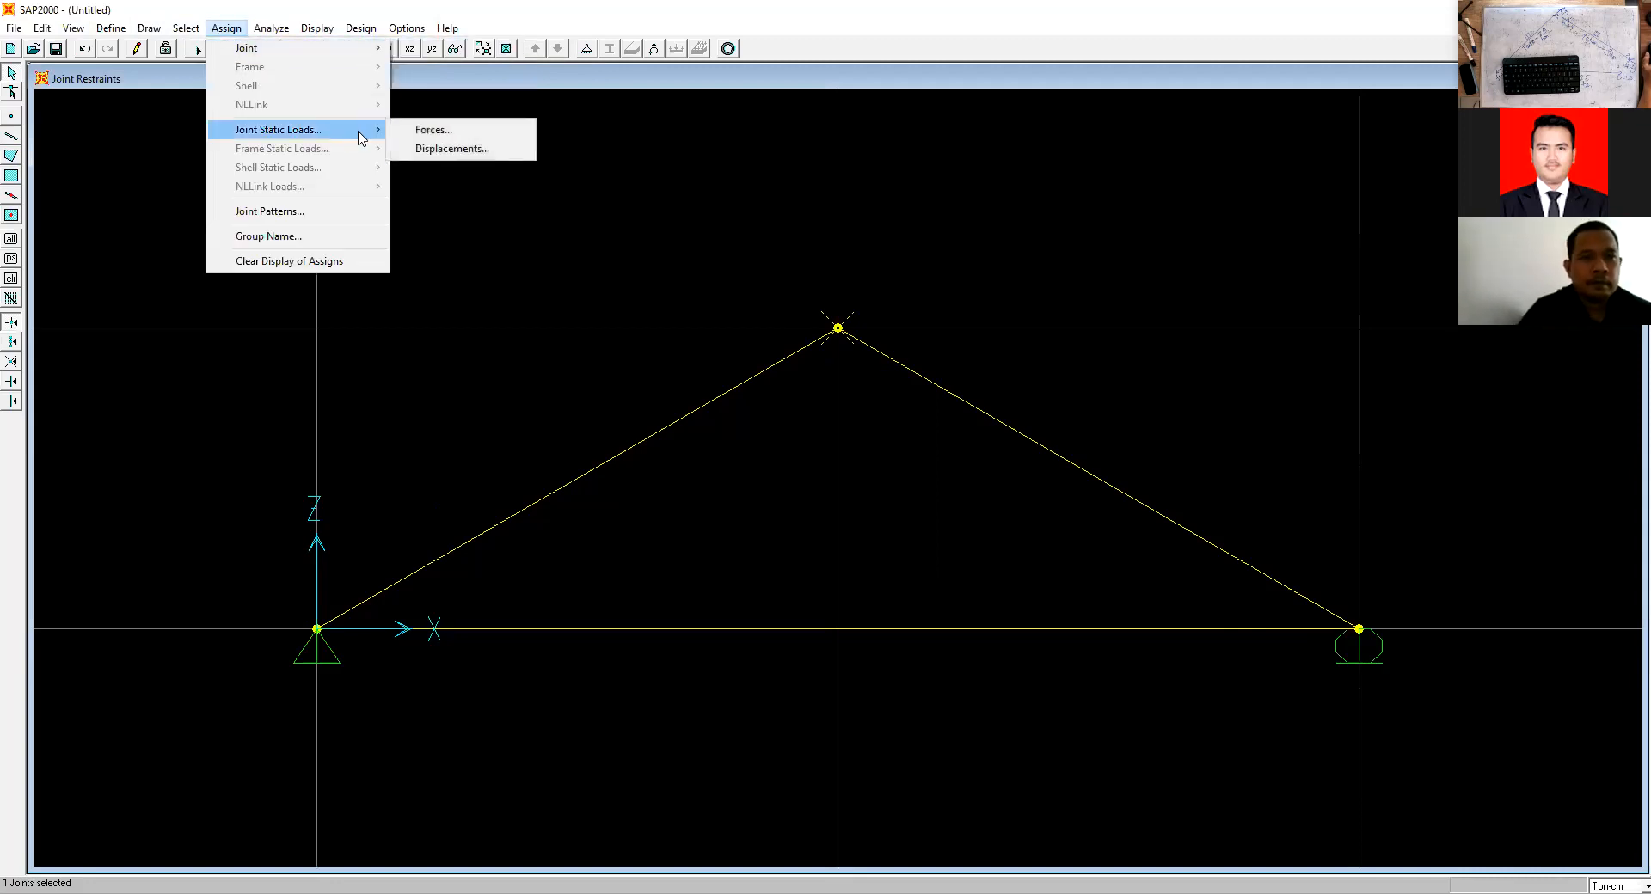
click(420, 134)
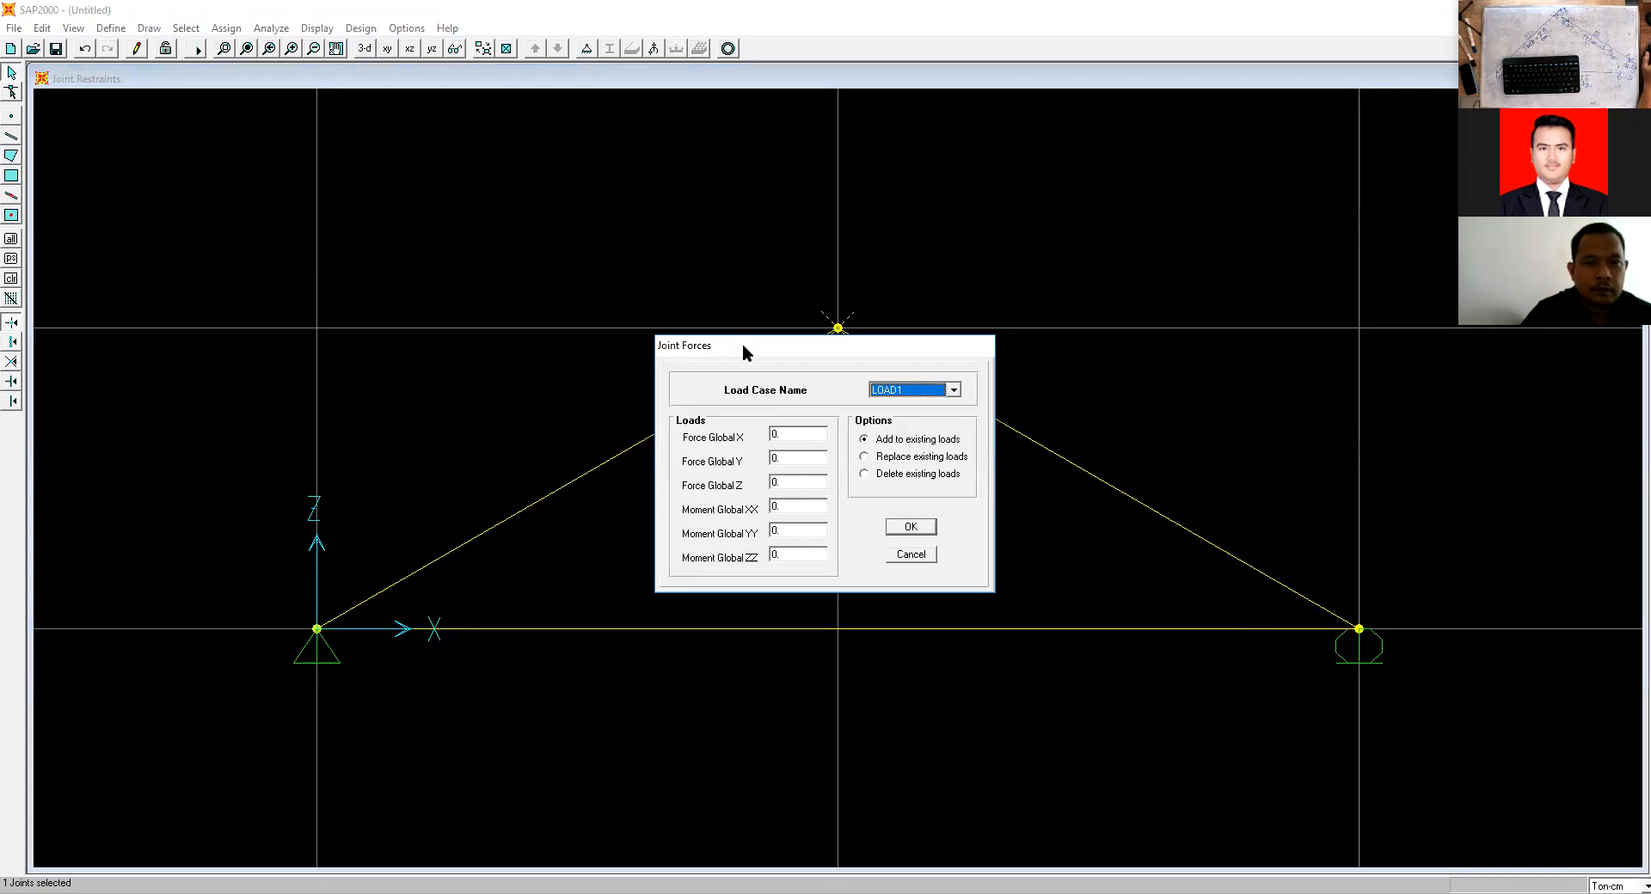
drag(741, 343, 306, 199)
double_click(354, 291)
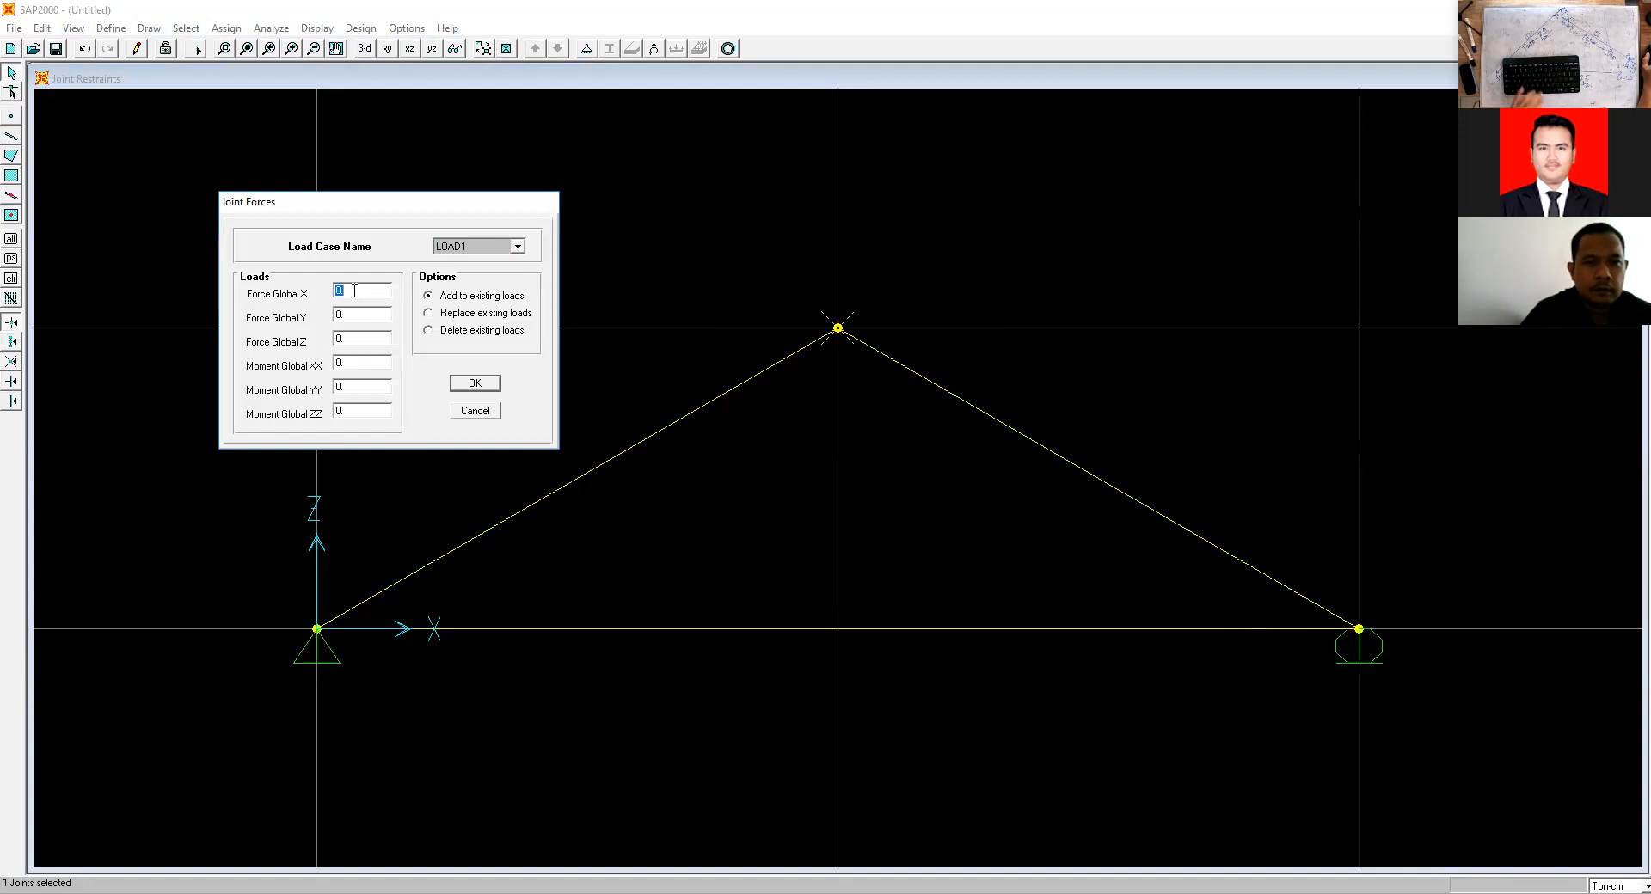
text(5)
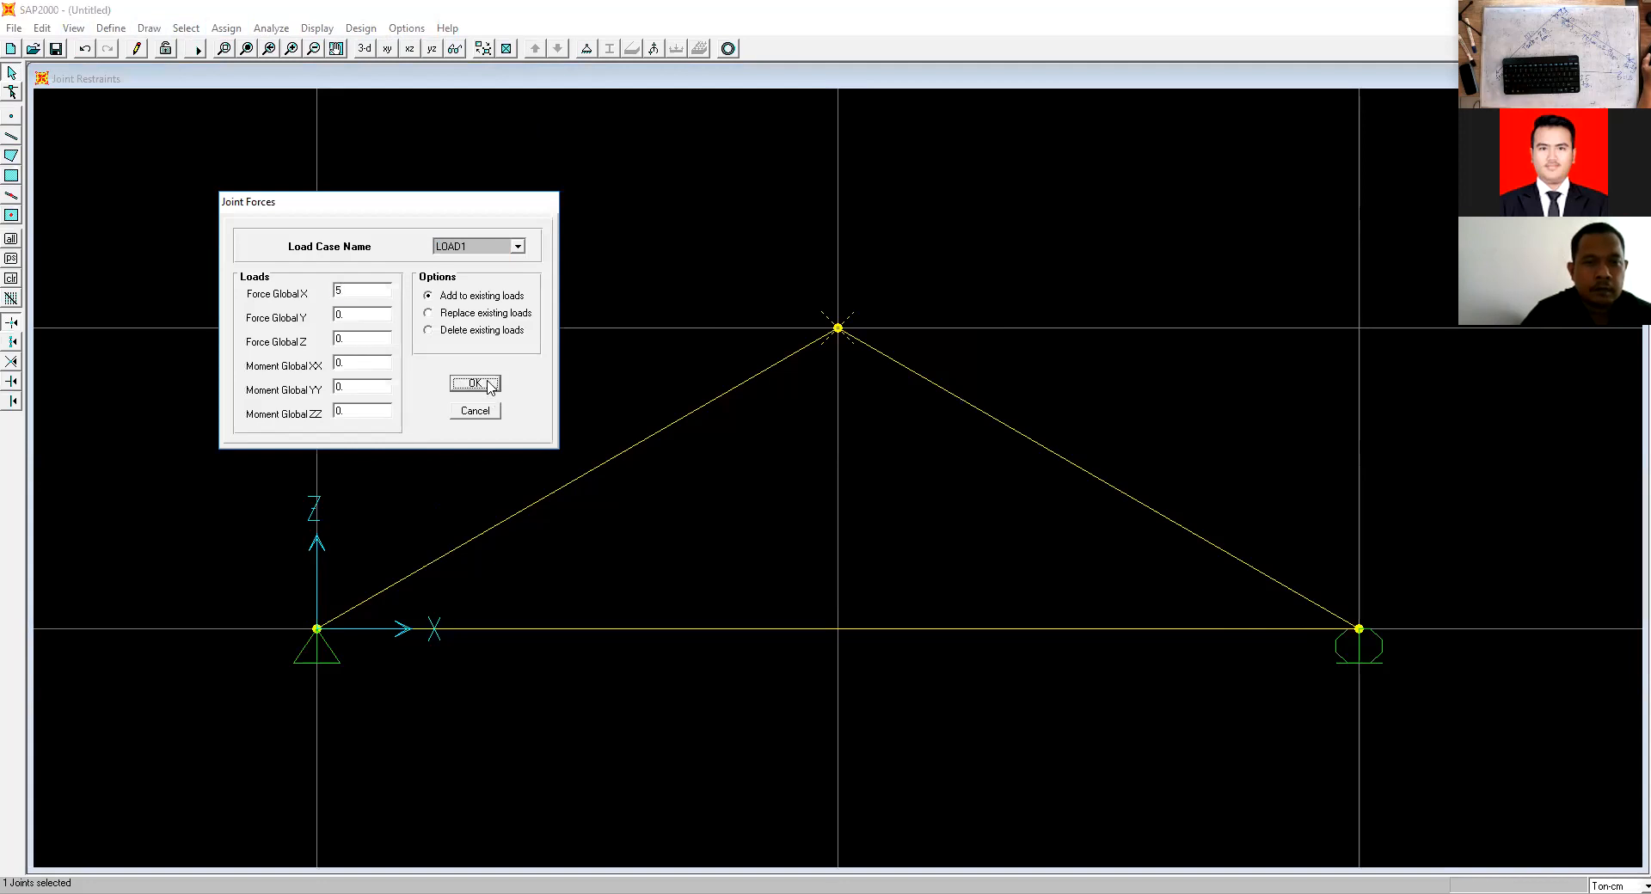
click(475, 383)
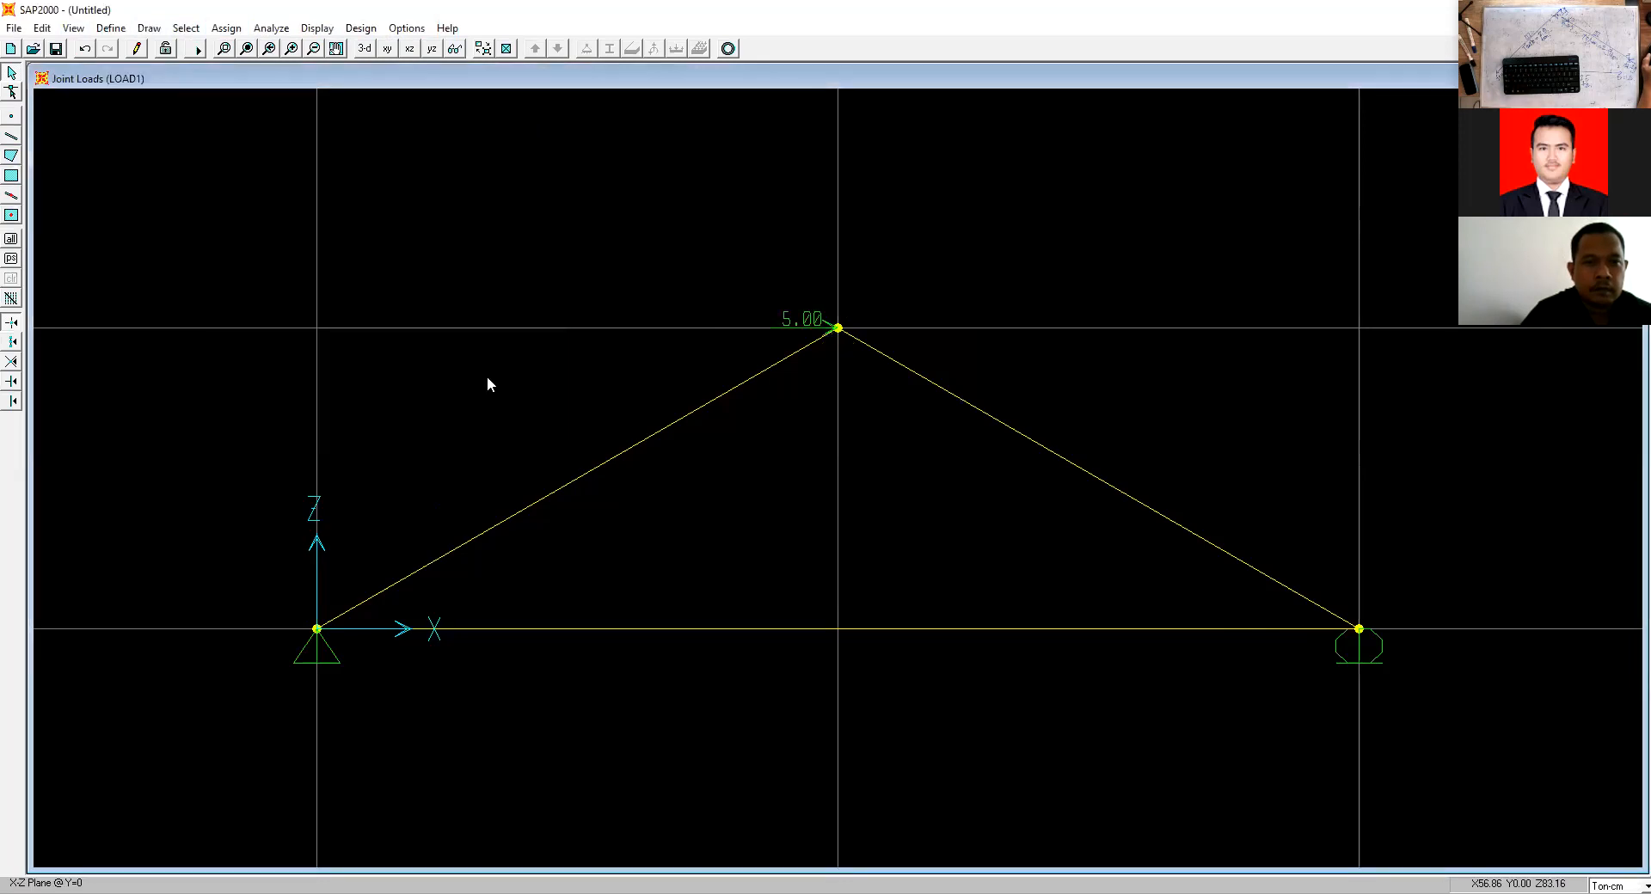
Set the OTHER material's mass per unit volume and weight per unit volume to 0.
click(129, 31)
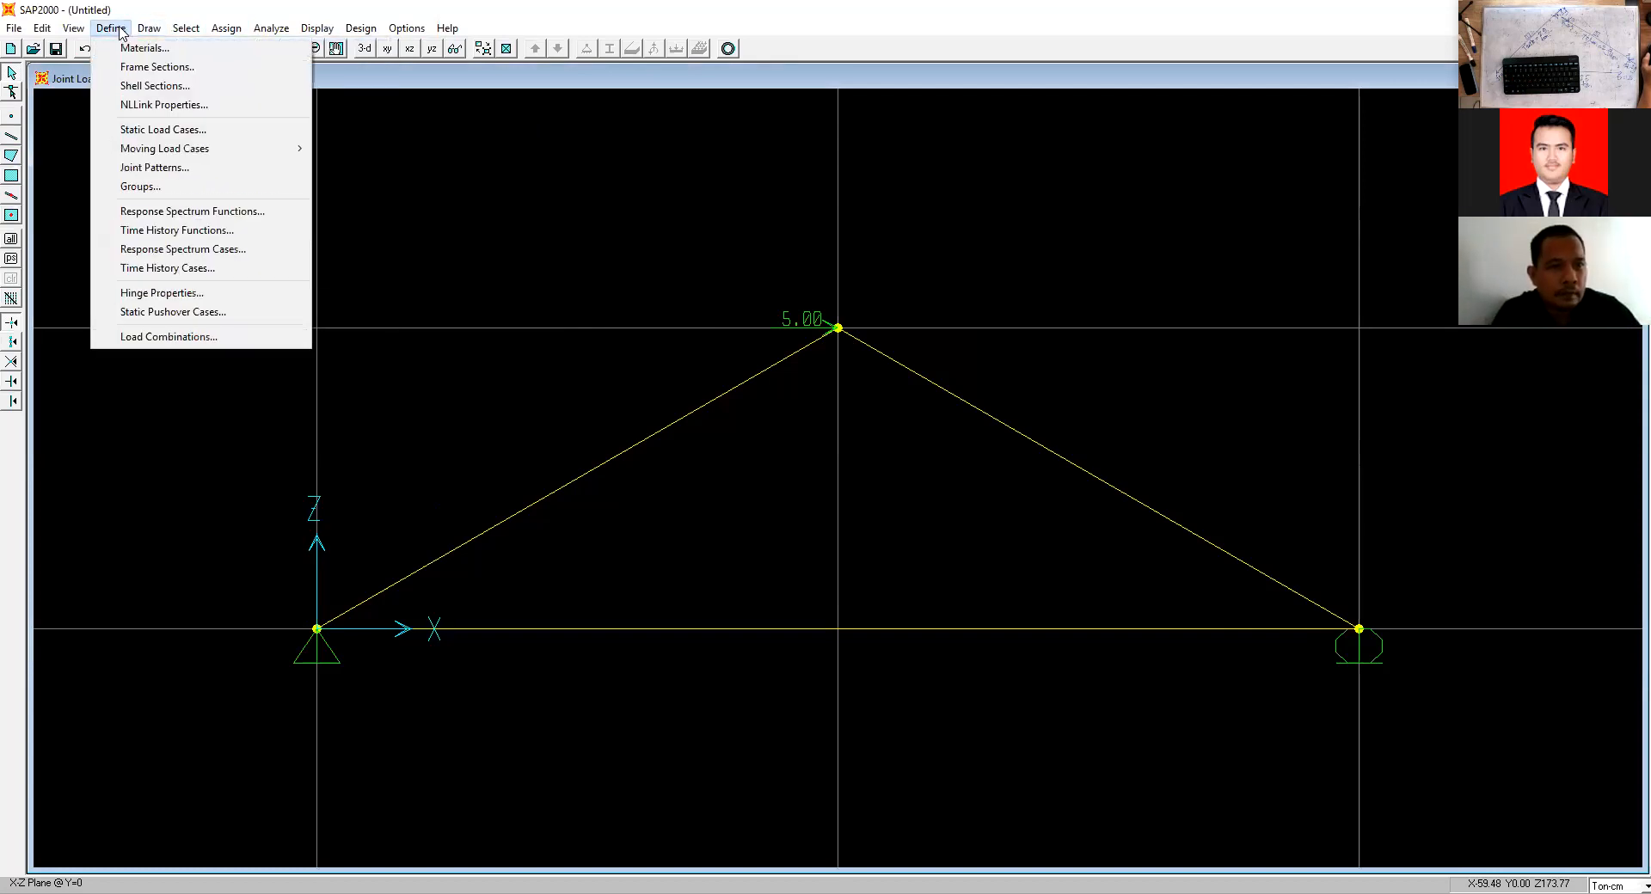
click(121, 49)
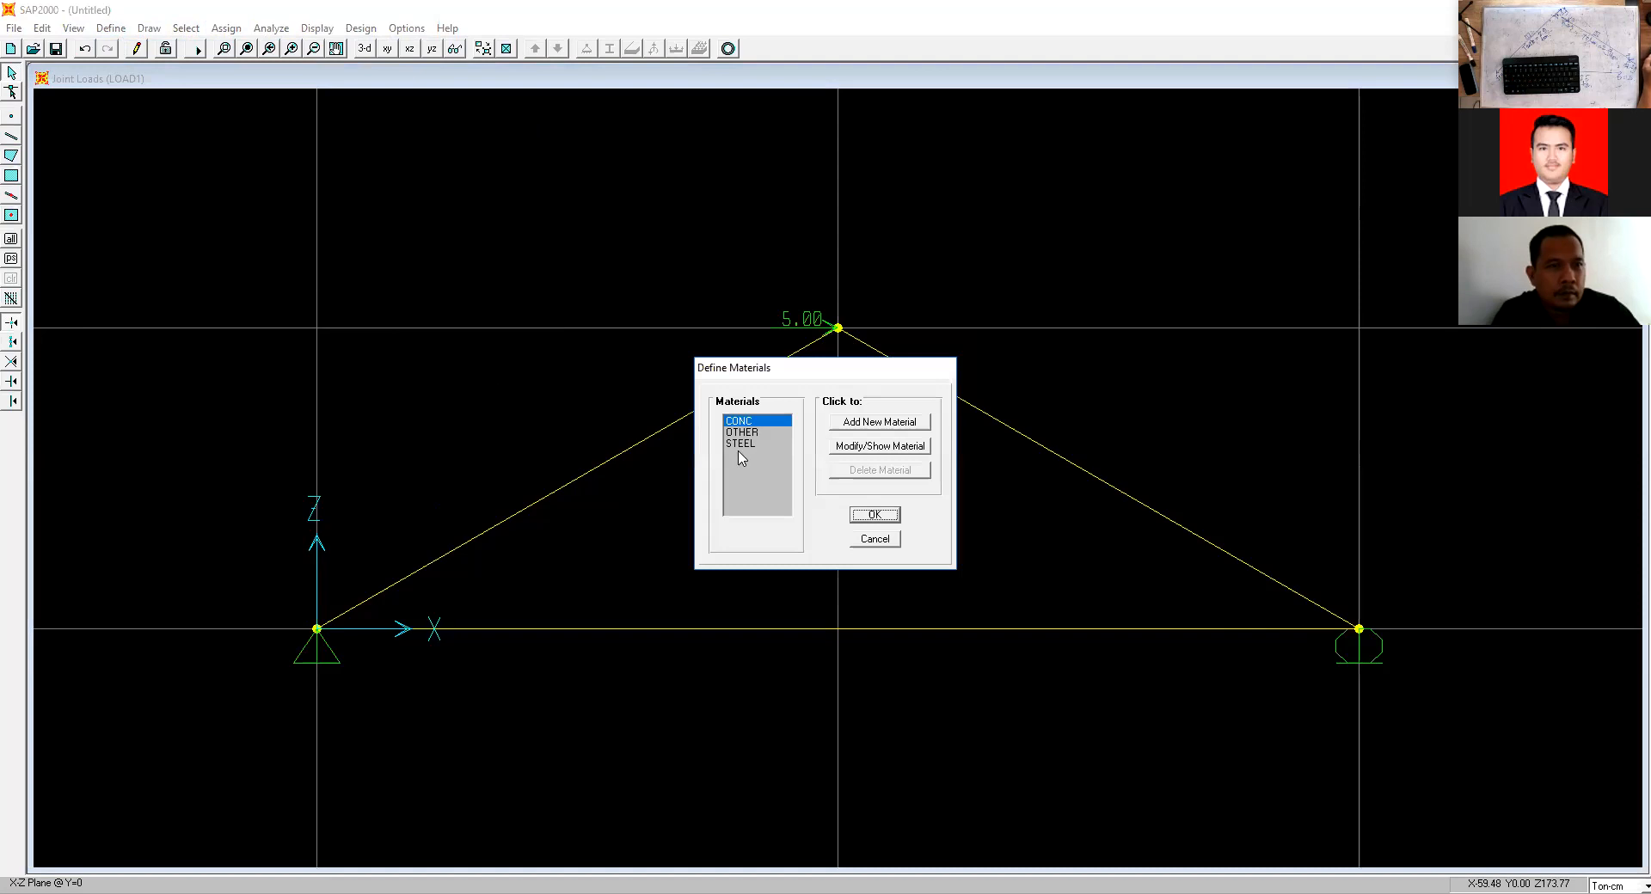
click(753, 432)
click(903, 449)
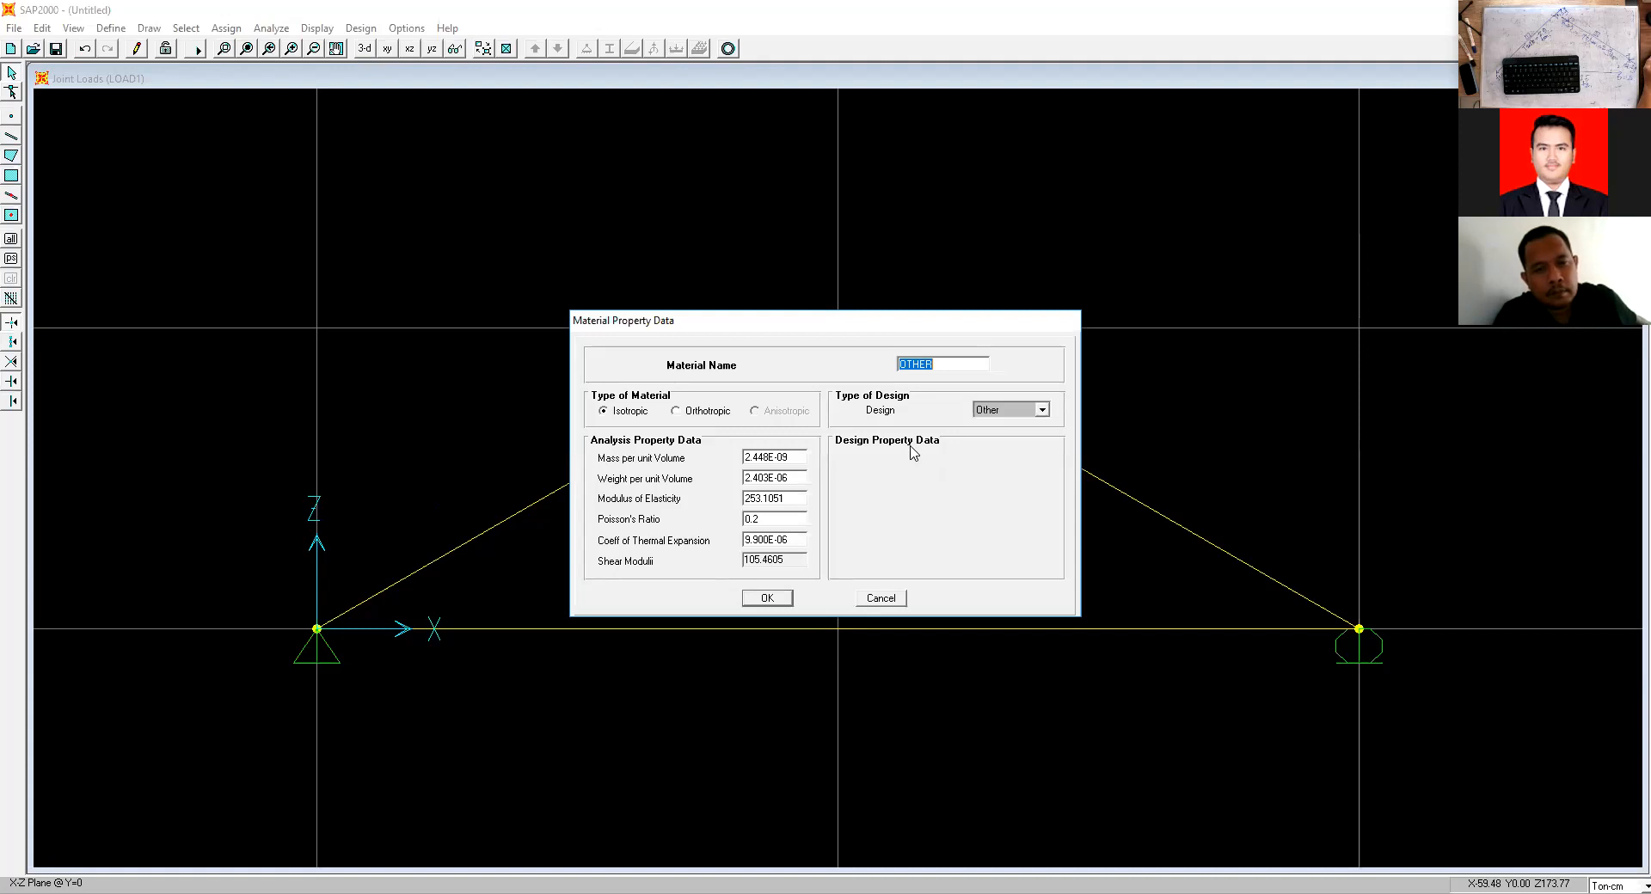
click(798, 460)
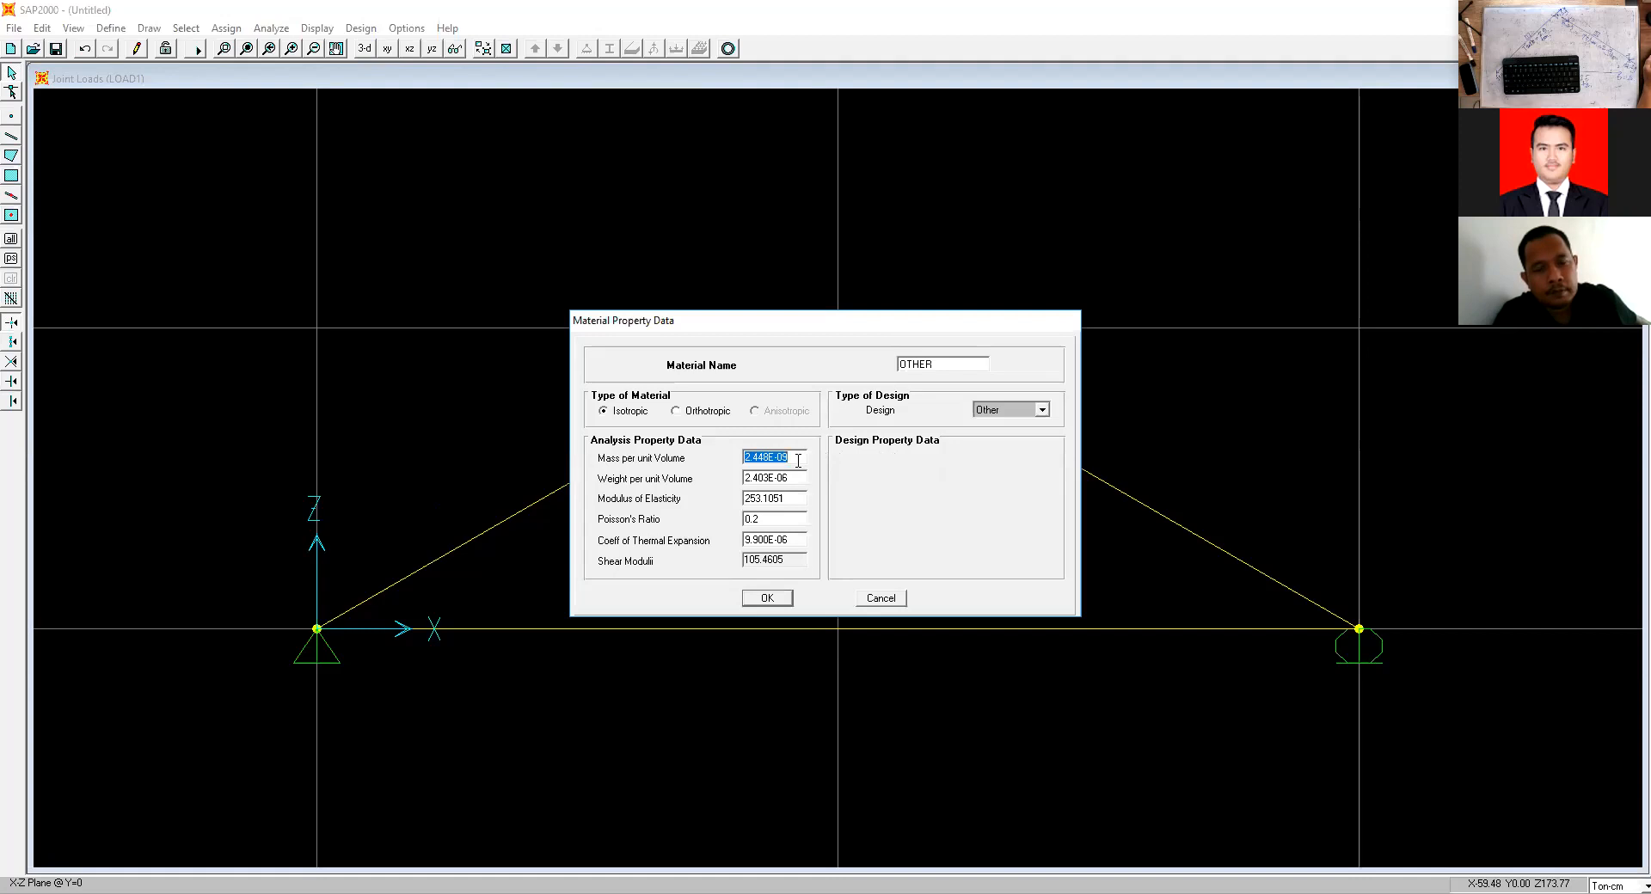
text(0)
click(798, 472)
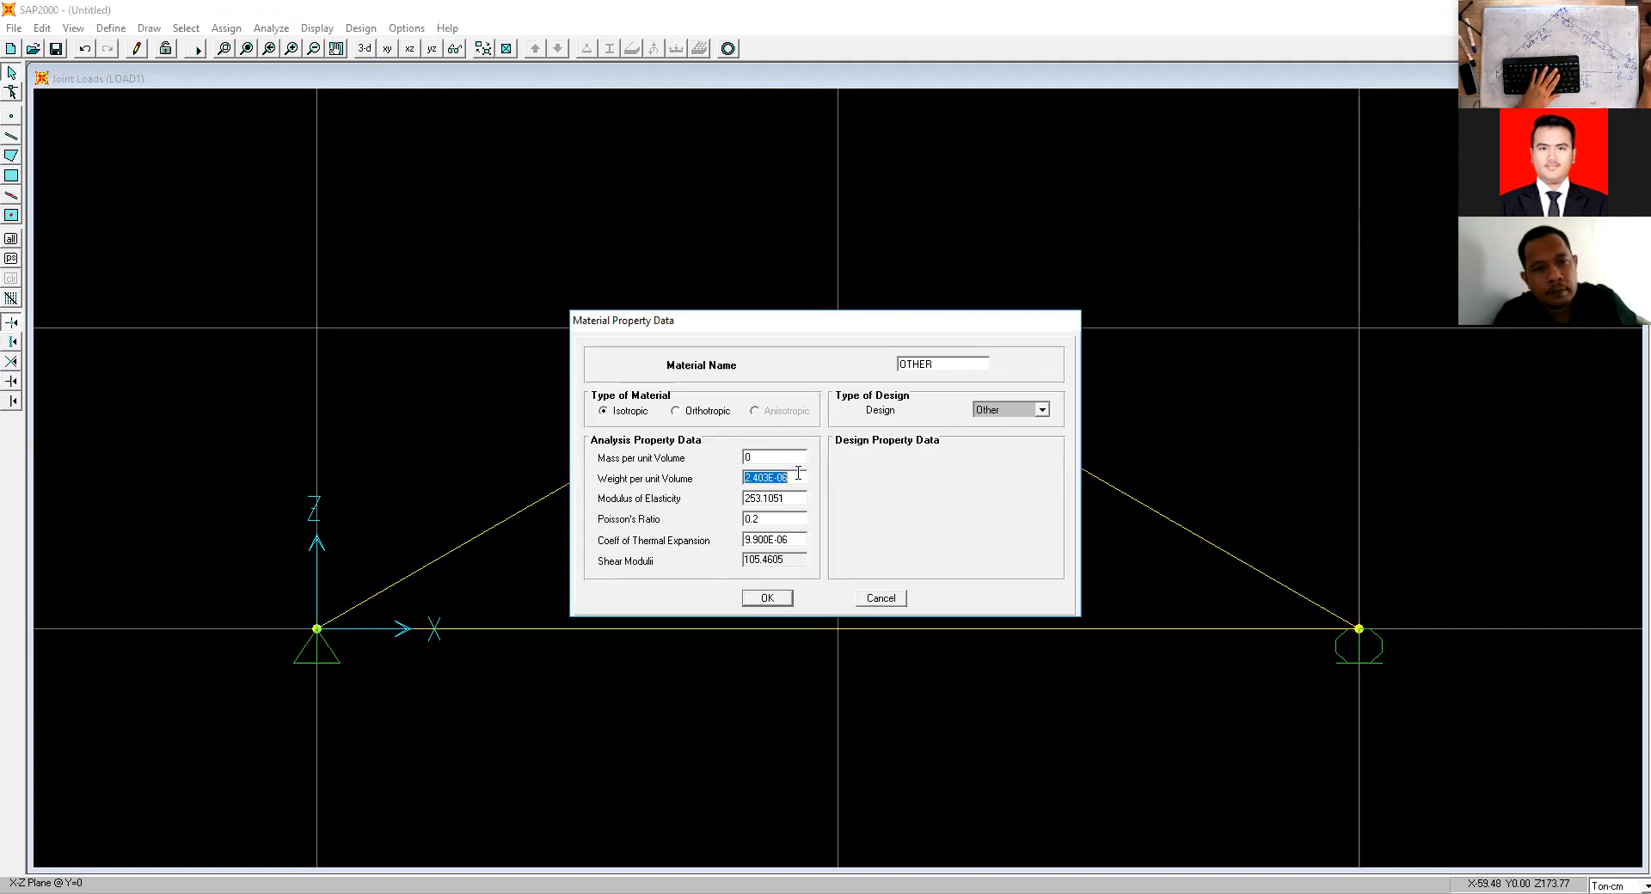
text(0)
Set the OTHER material's modulus of elasticity to 2100 and accept the material definitions.
click(791, 498)
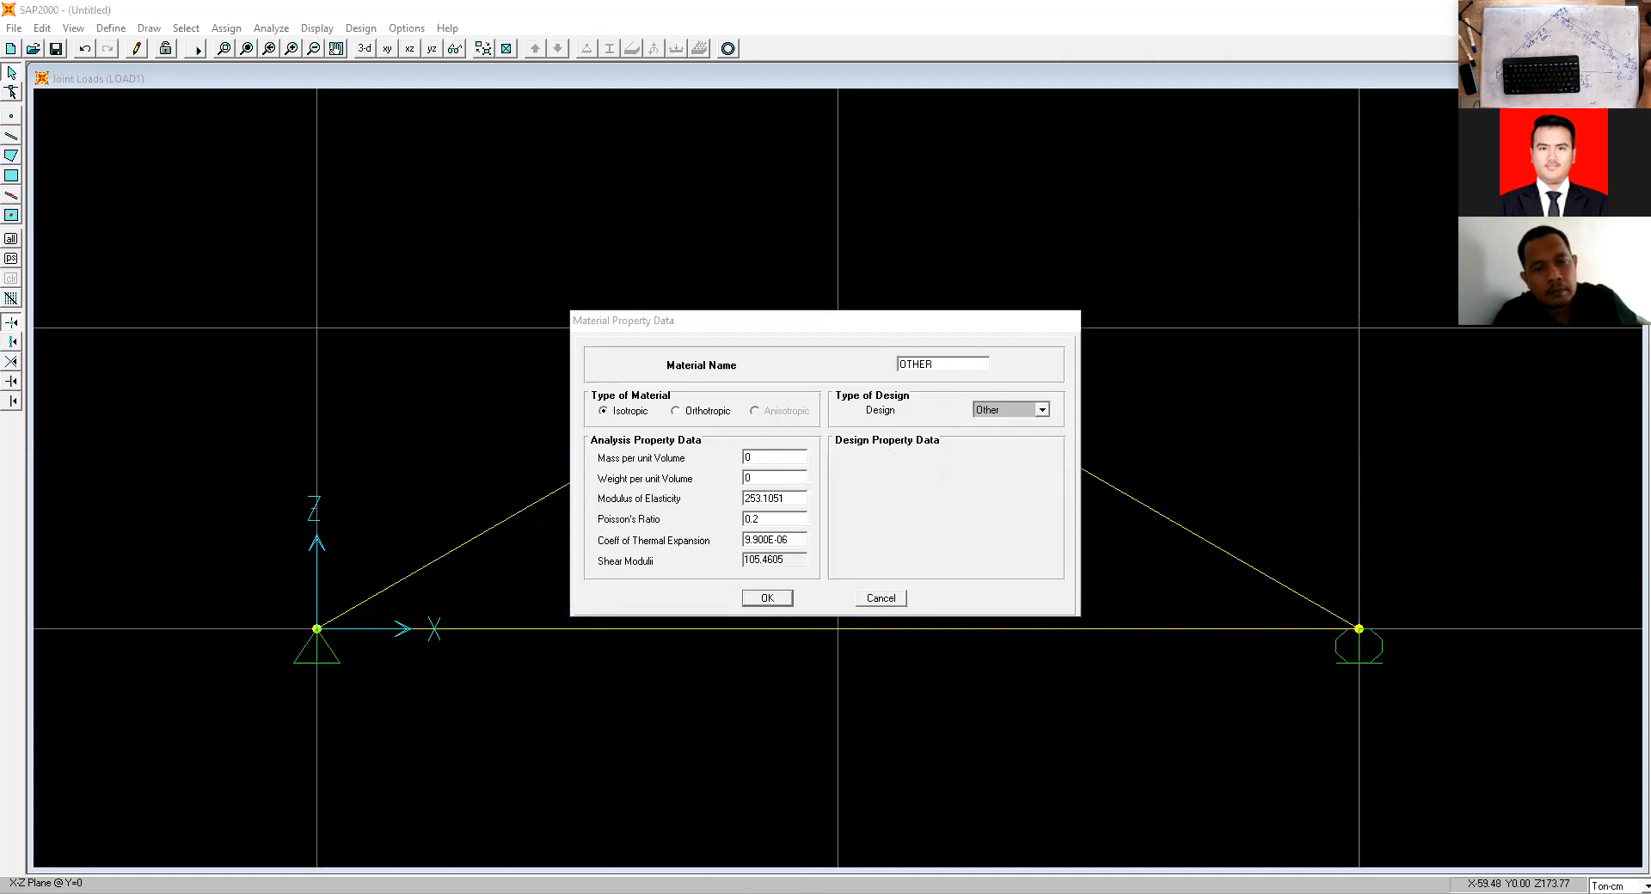
click(815, 536)
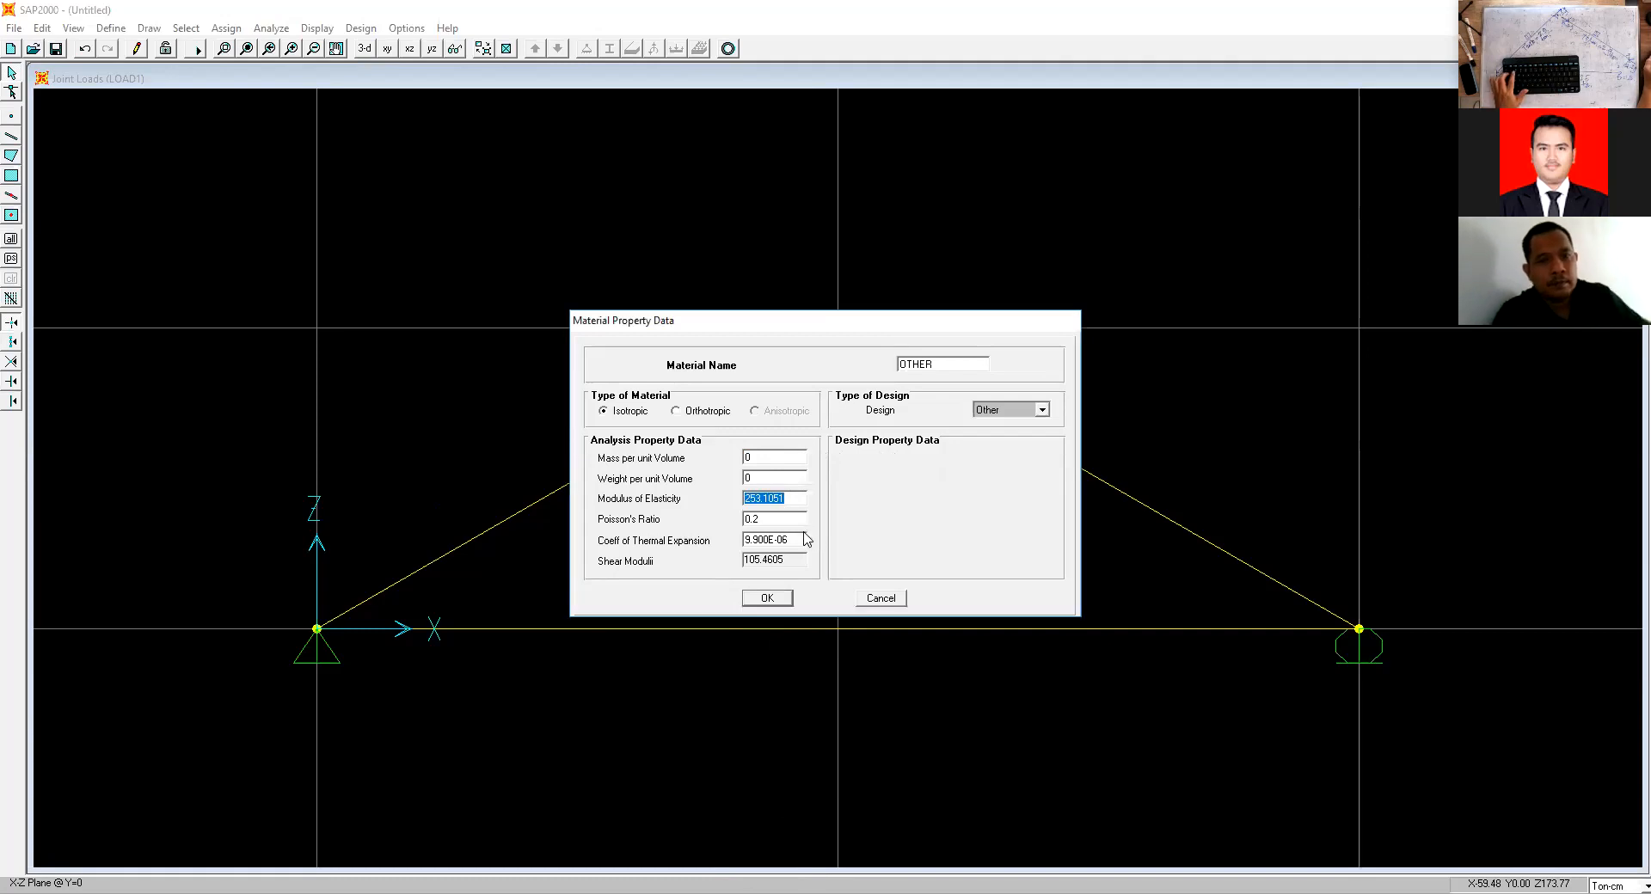
text(2100)
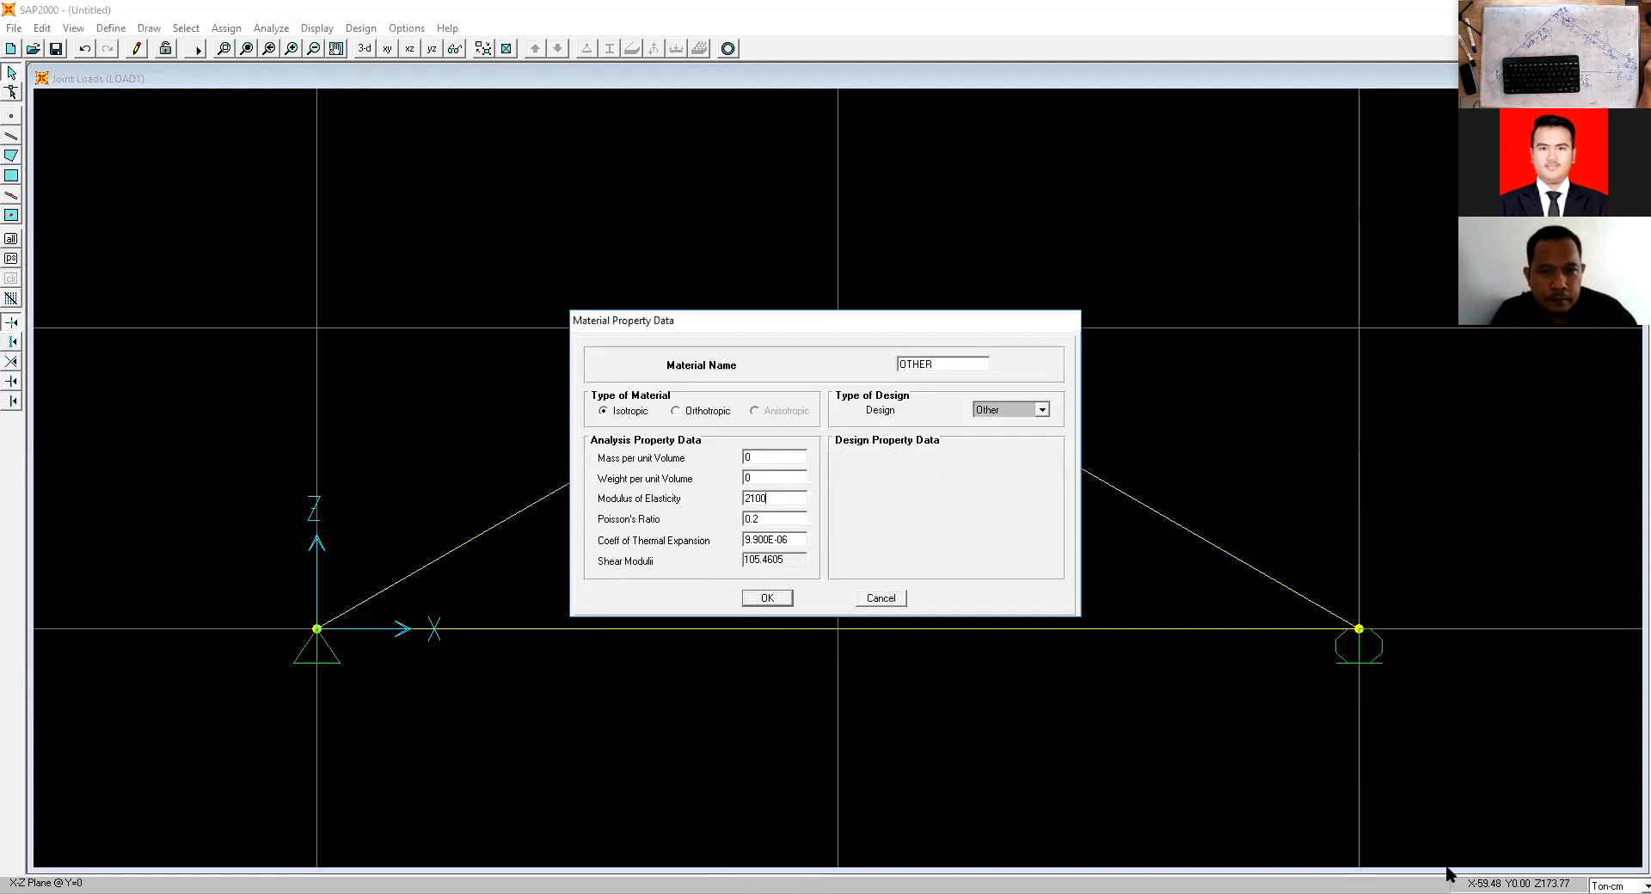
click(782, 600)
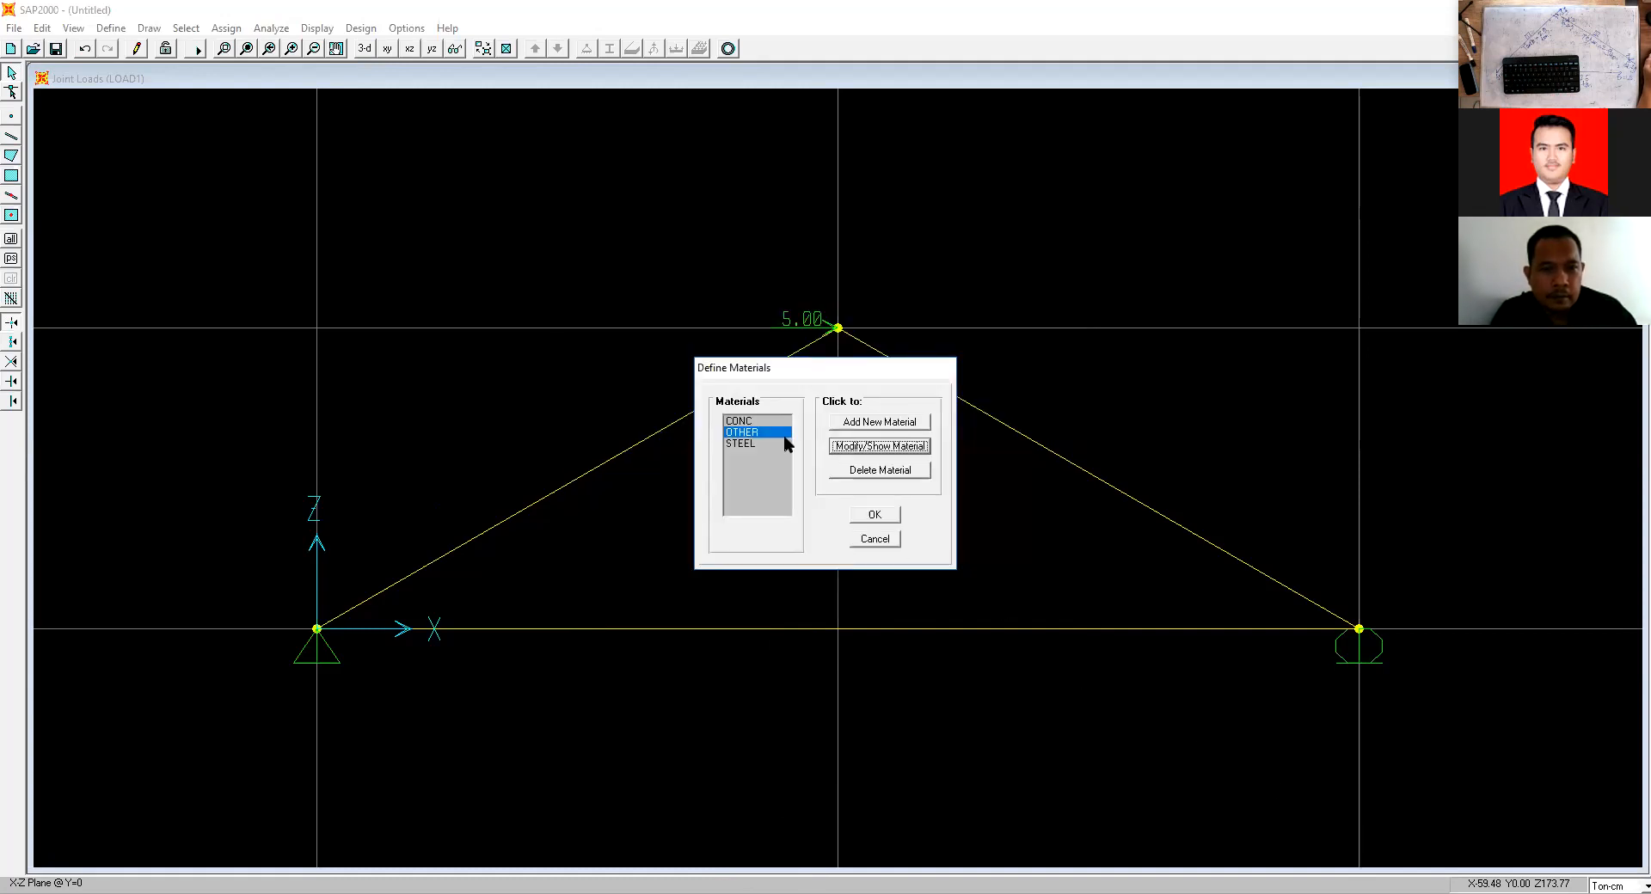
click(875, 519)
Add a General frame section with a cross-section (axial) area of 35.
click(112, 28)
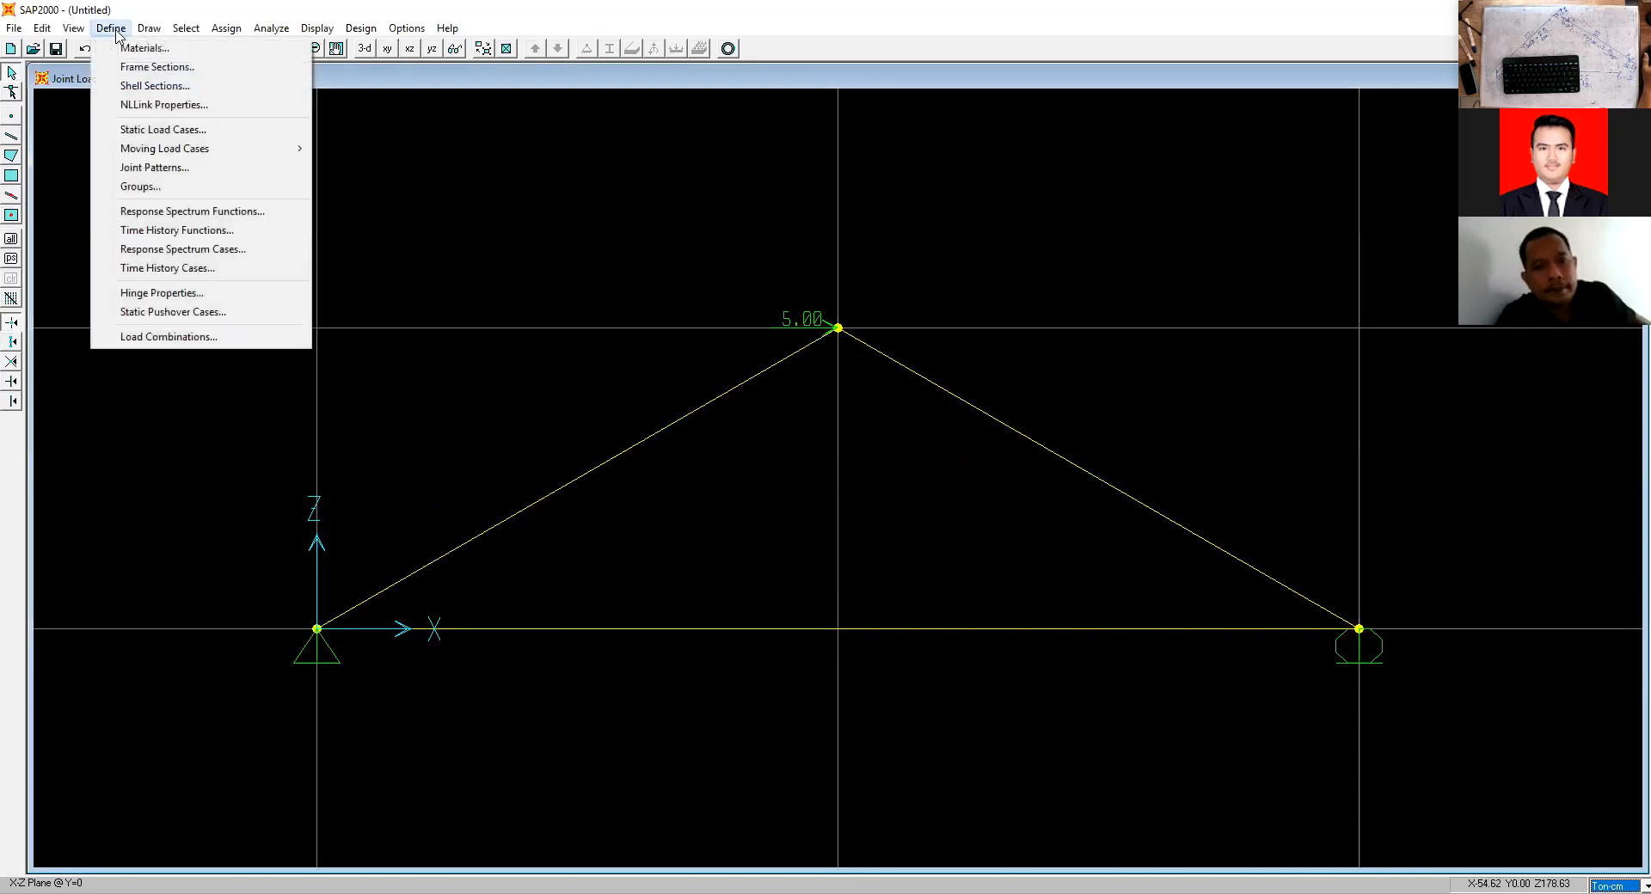
click(138, 67)
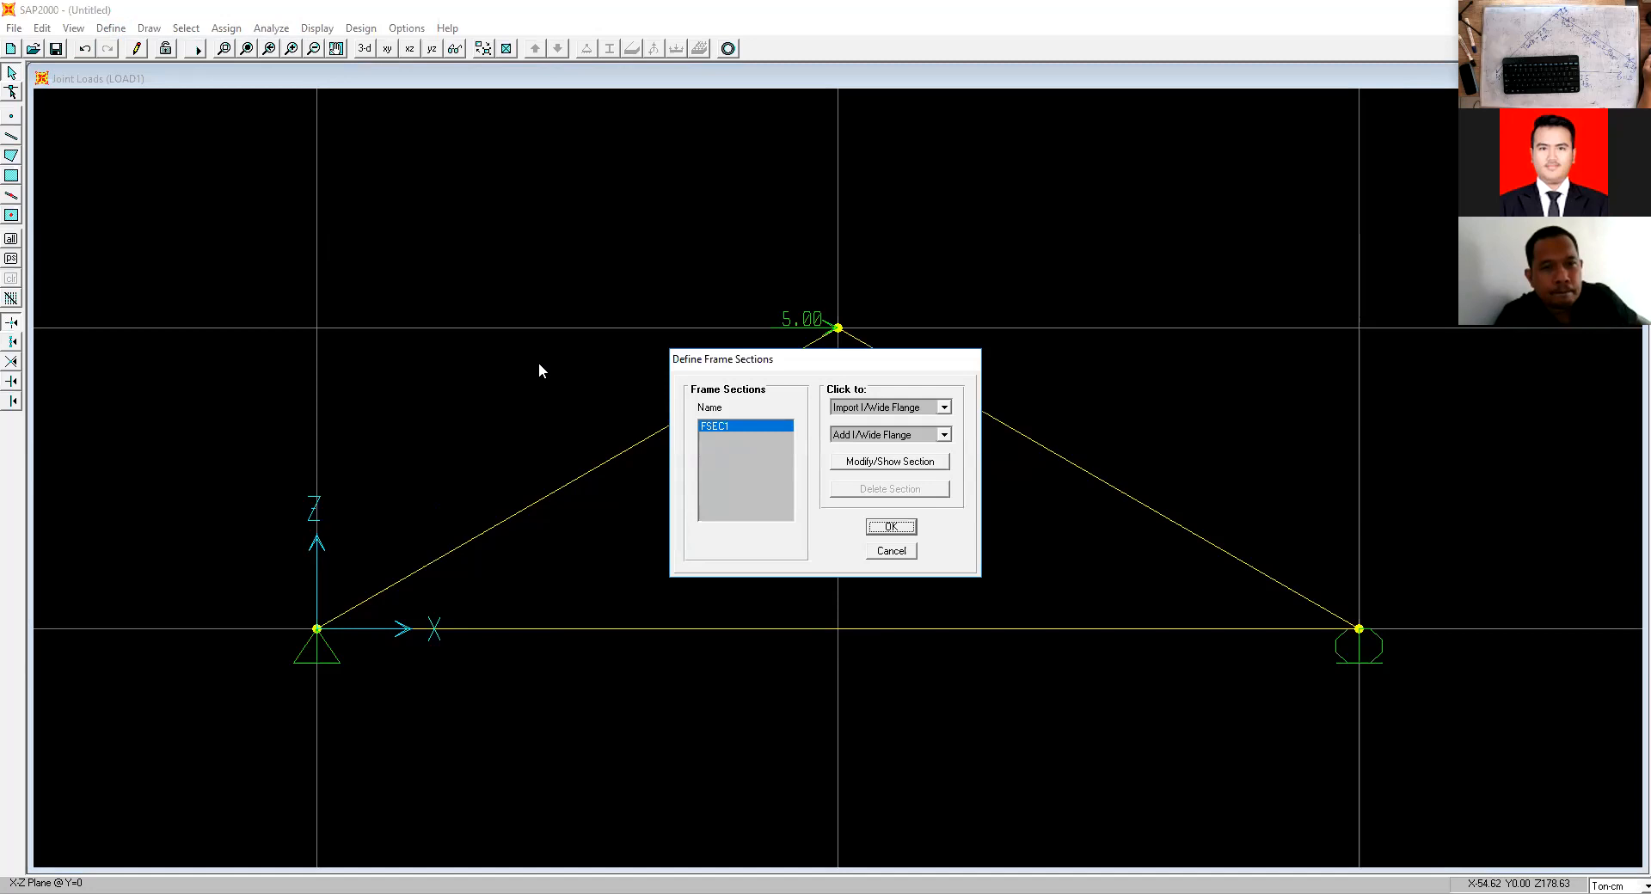
click(904, 436)
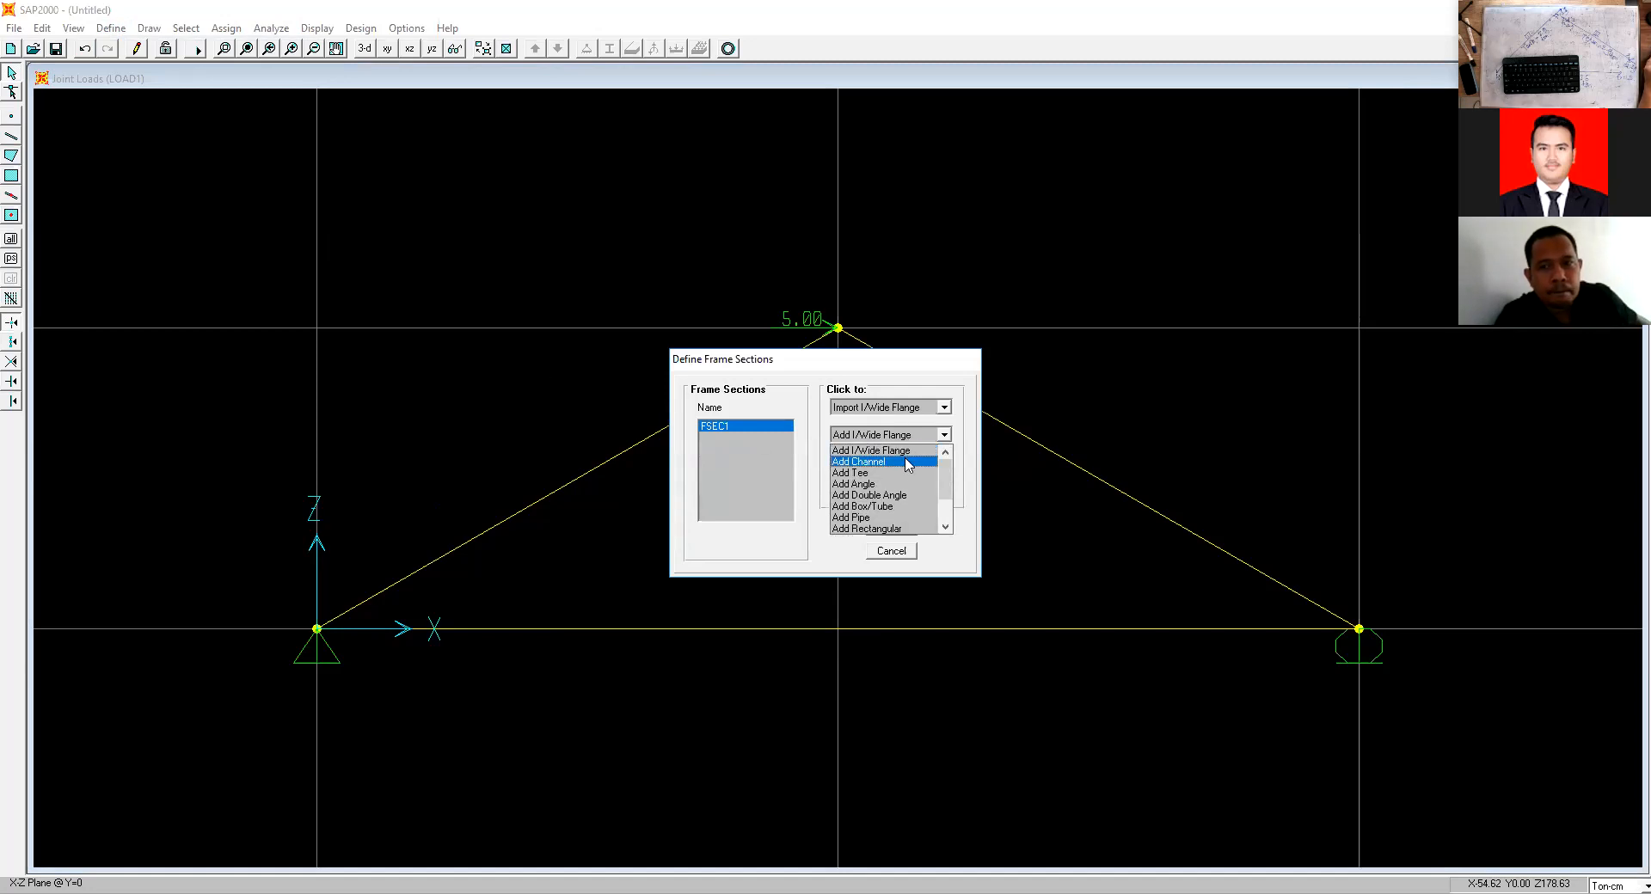
scroll(907, 467, down, 1)
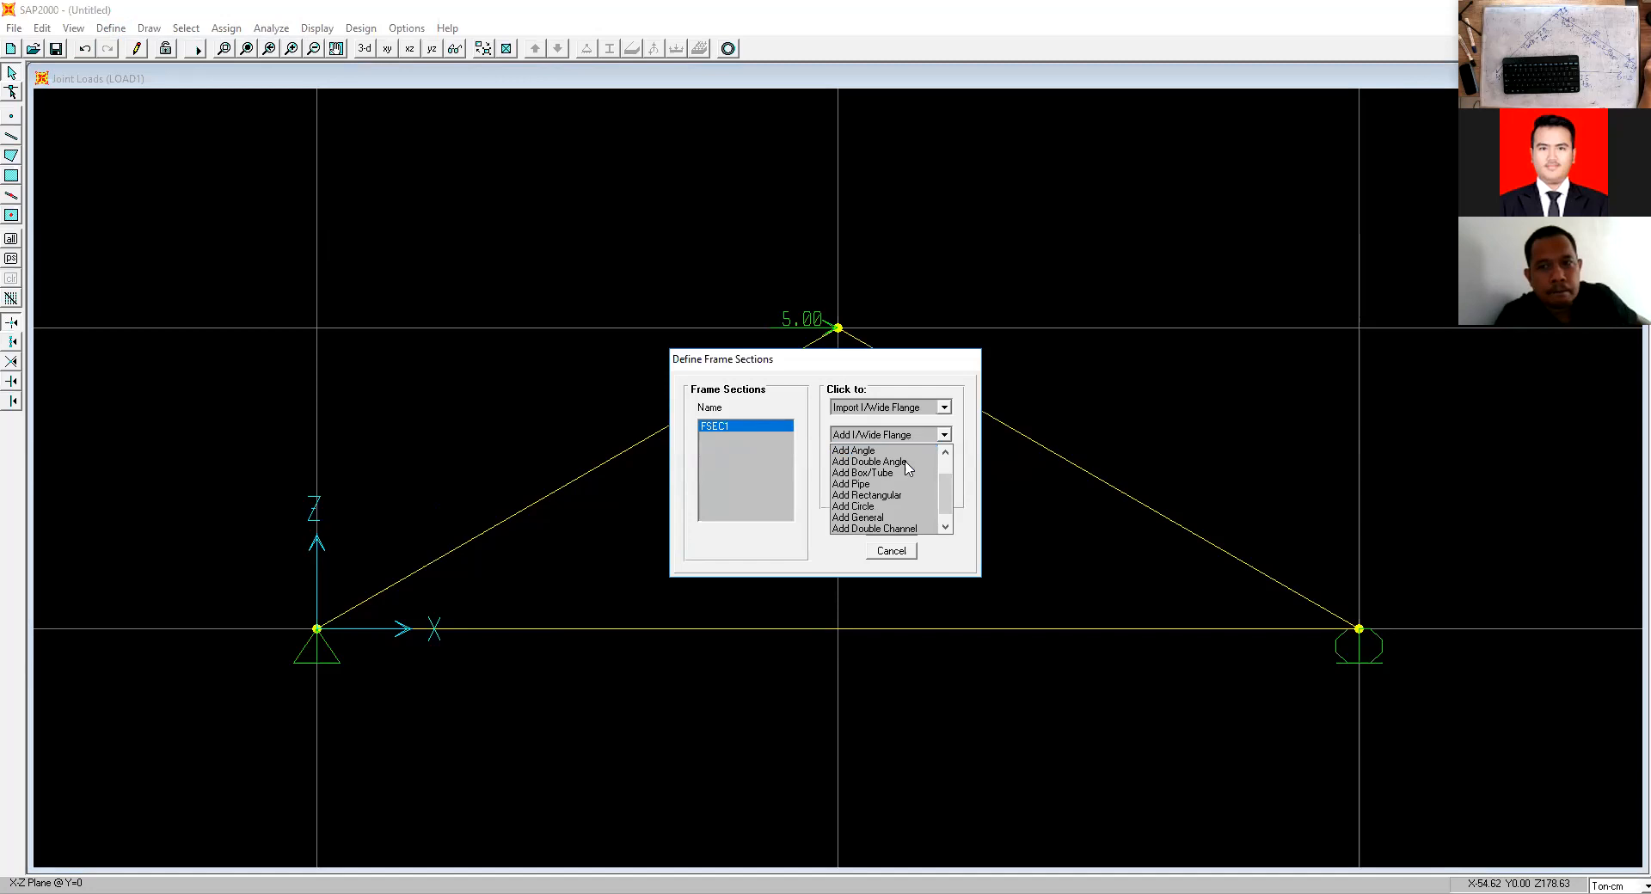
click(894, 518)
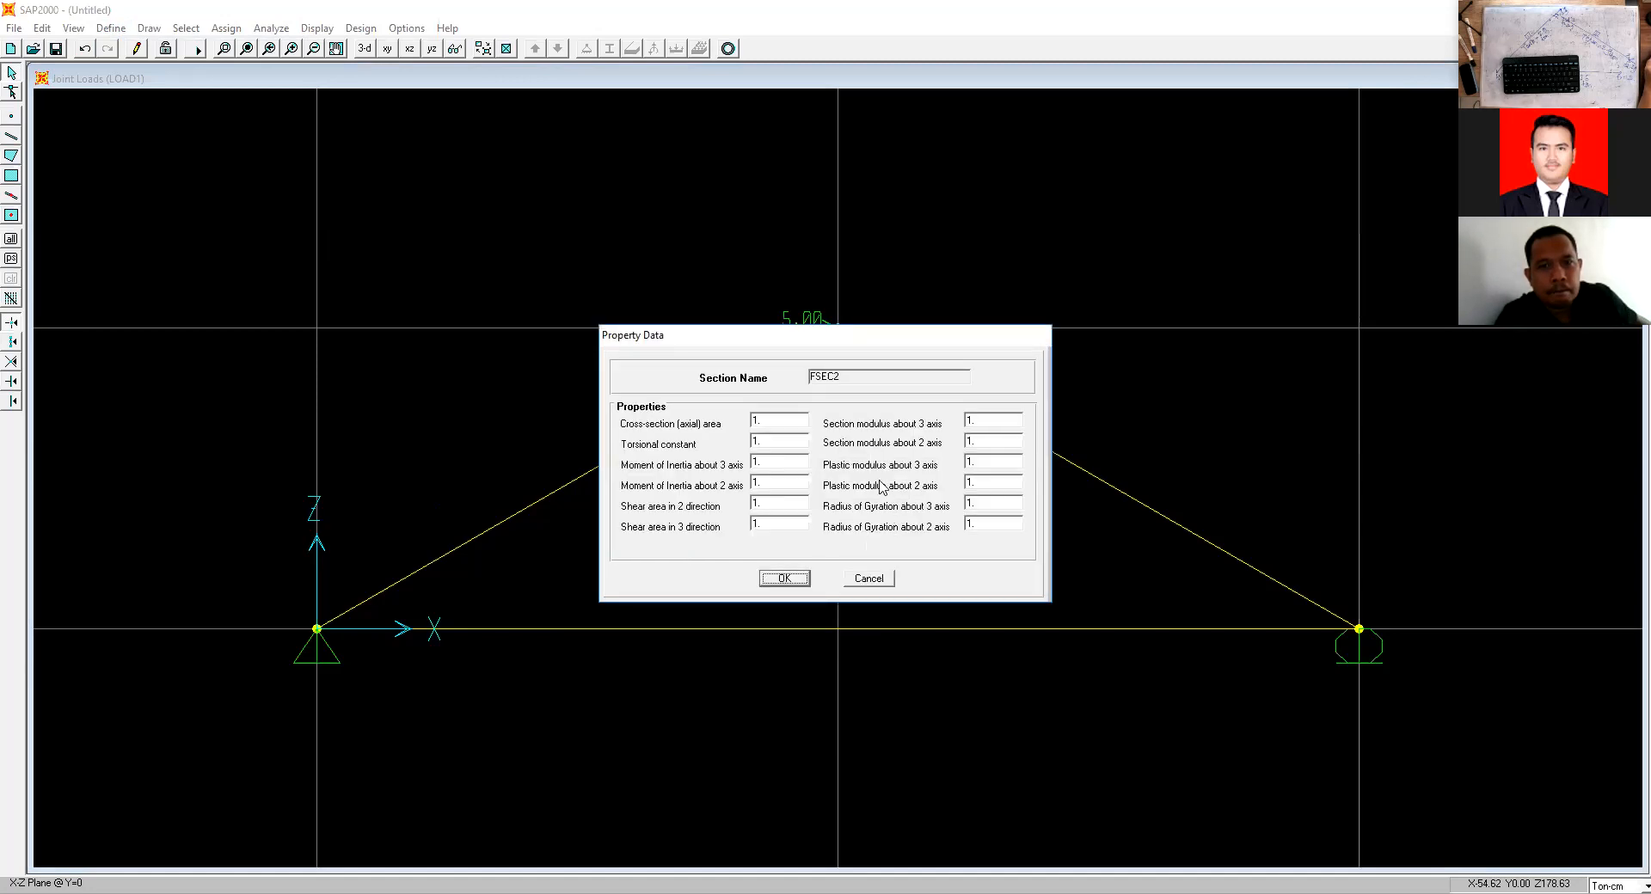
double_click(779, 416)
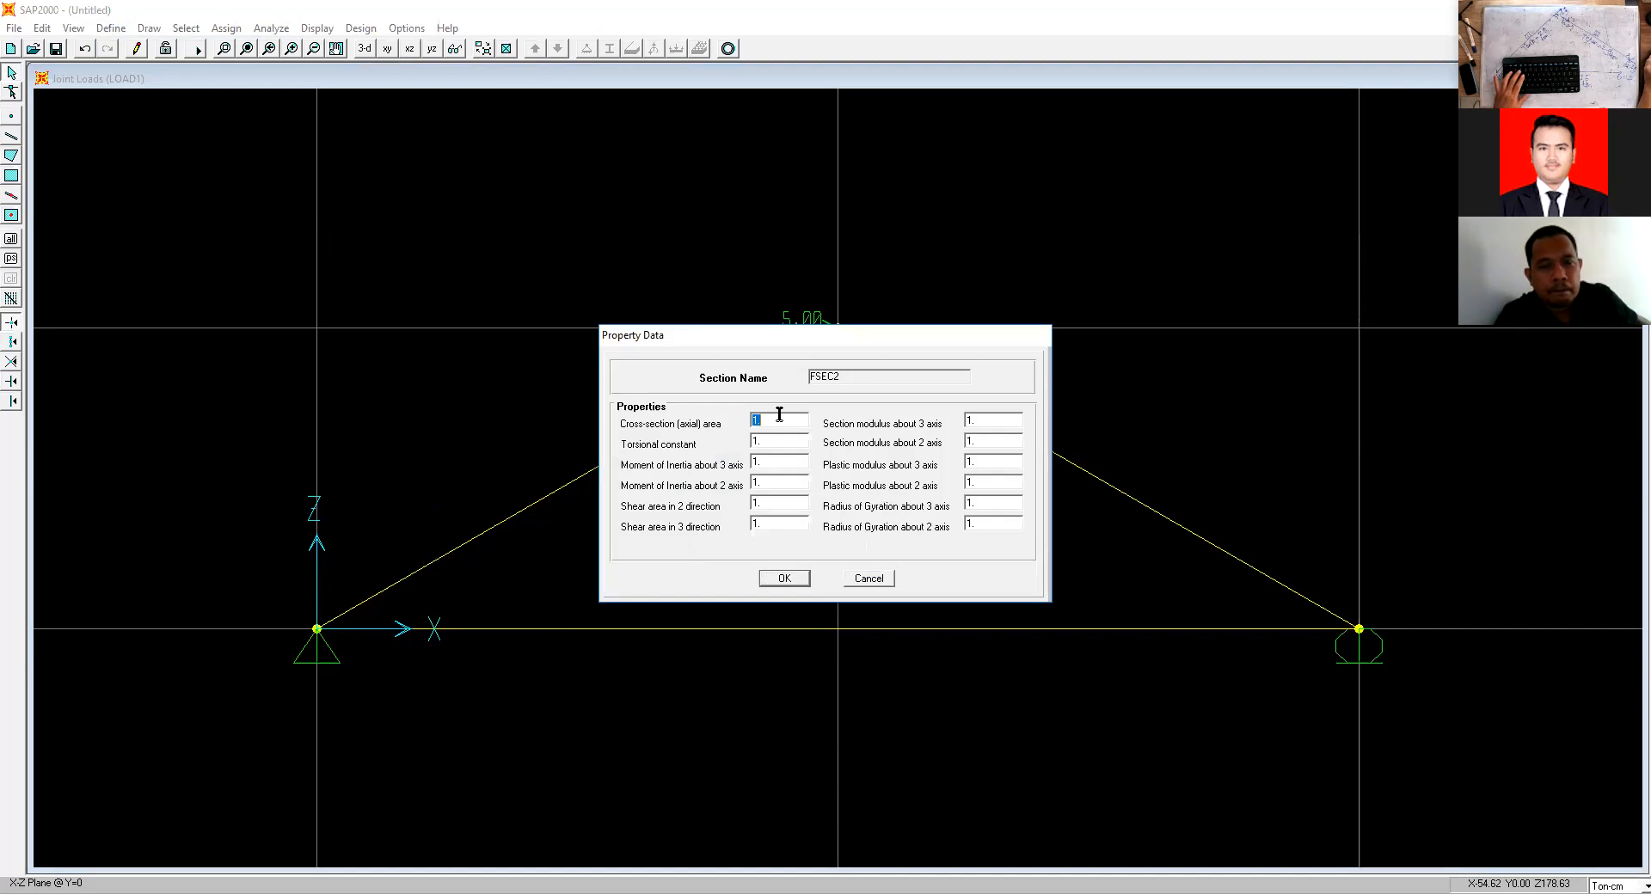
text(35)
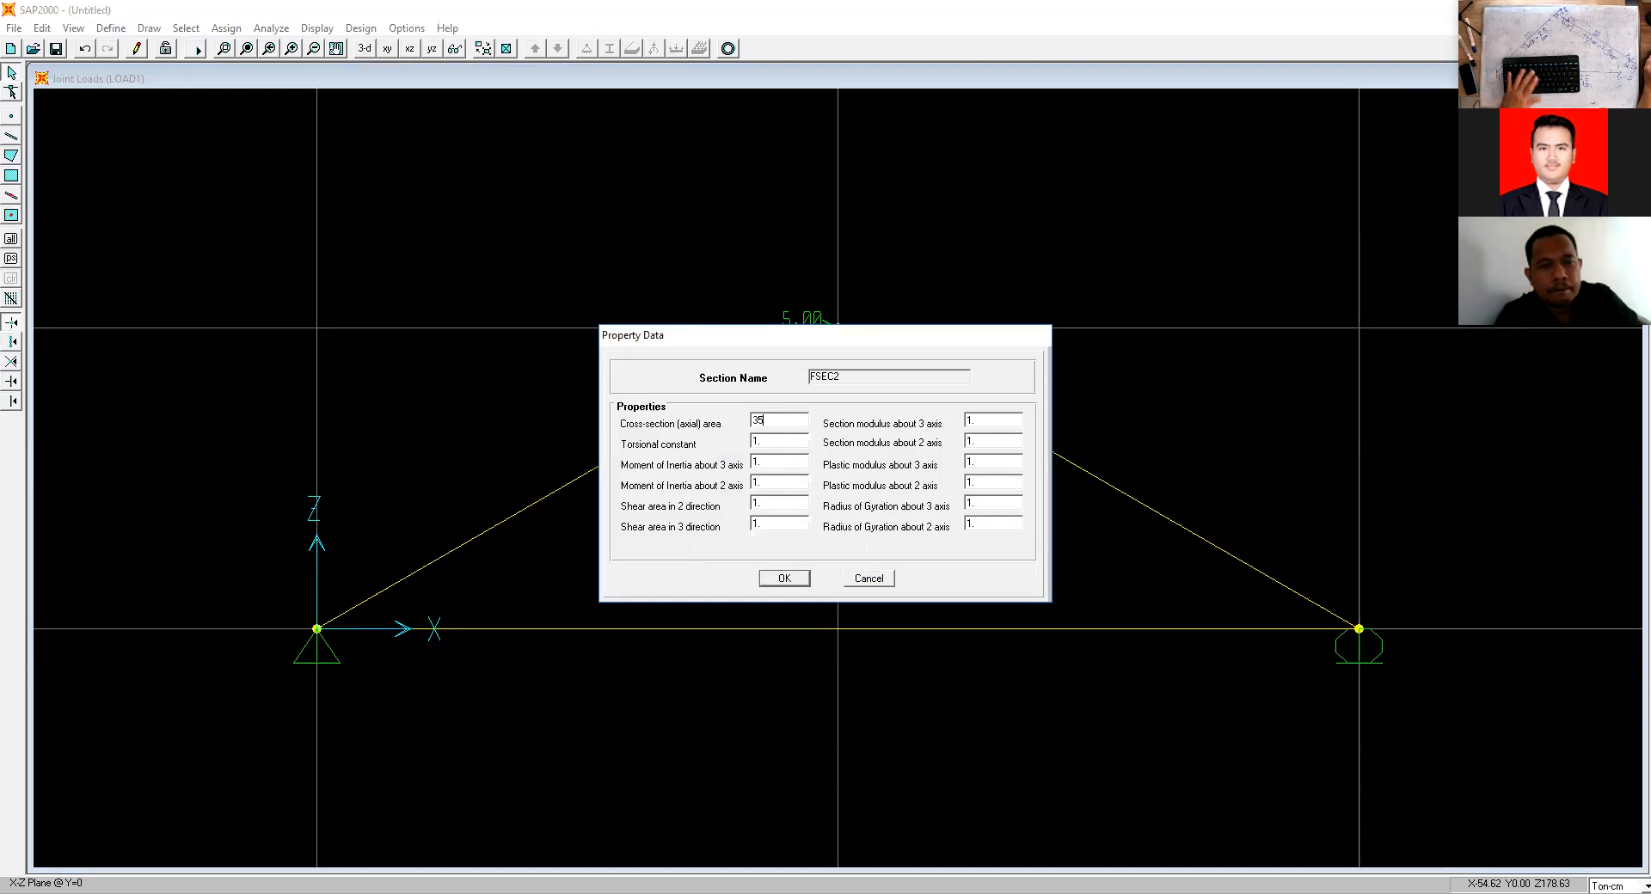
double_click(777, 440)
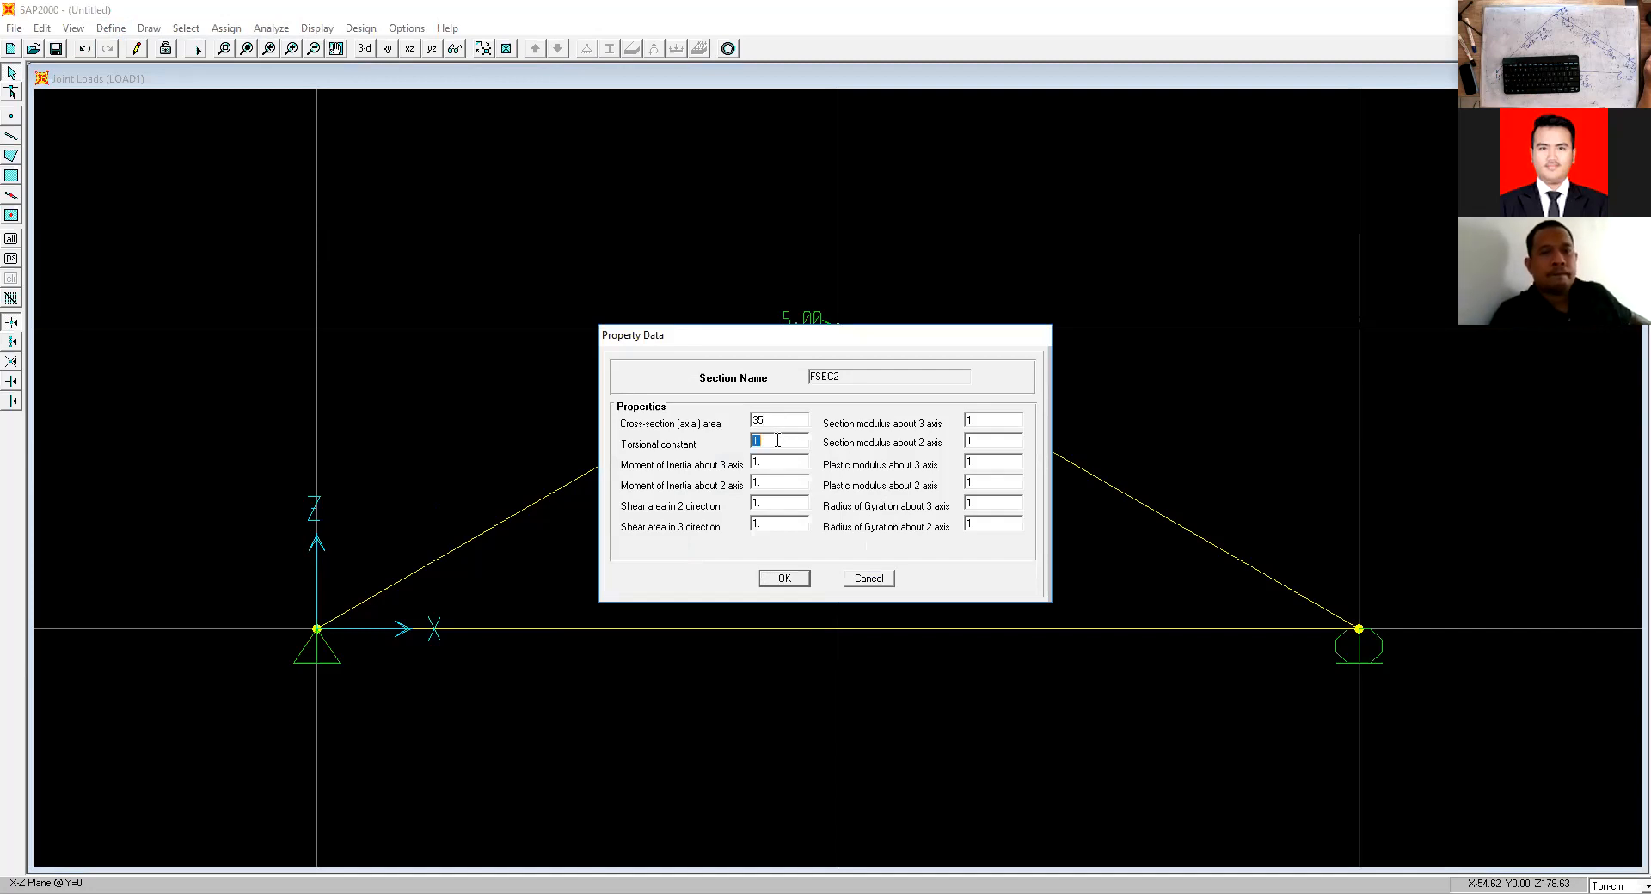
click(777, 580)
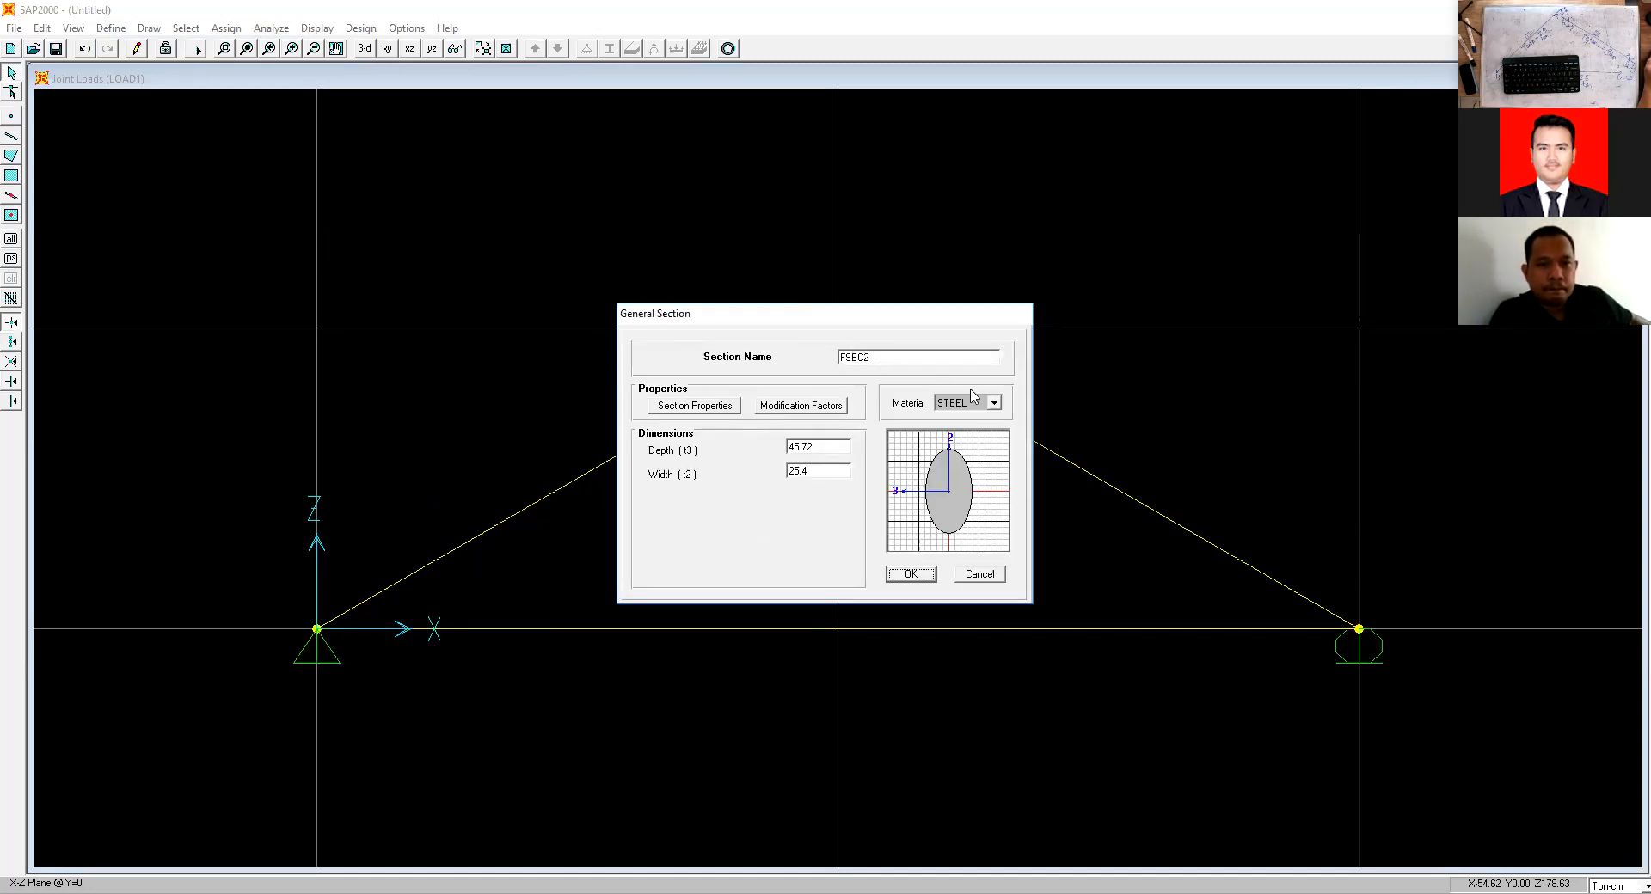
Set the new general section's material to OTHER and accept the section.
click(994, 403)
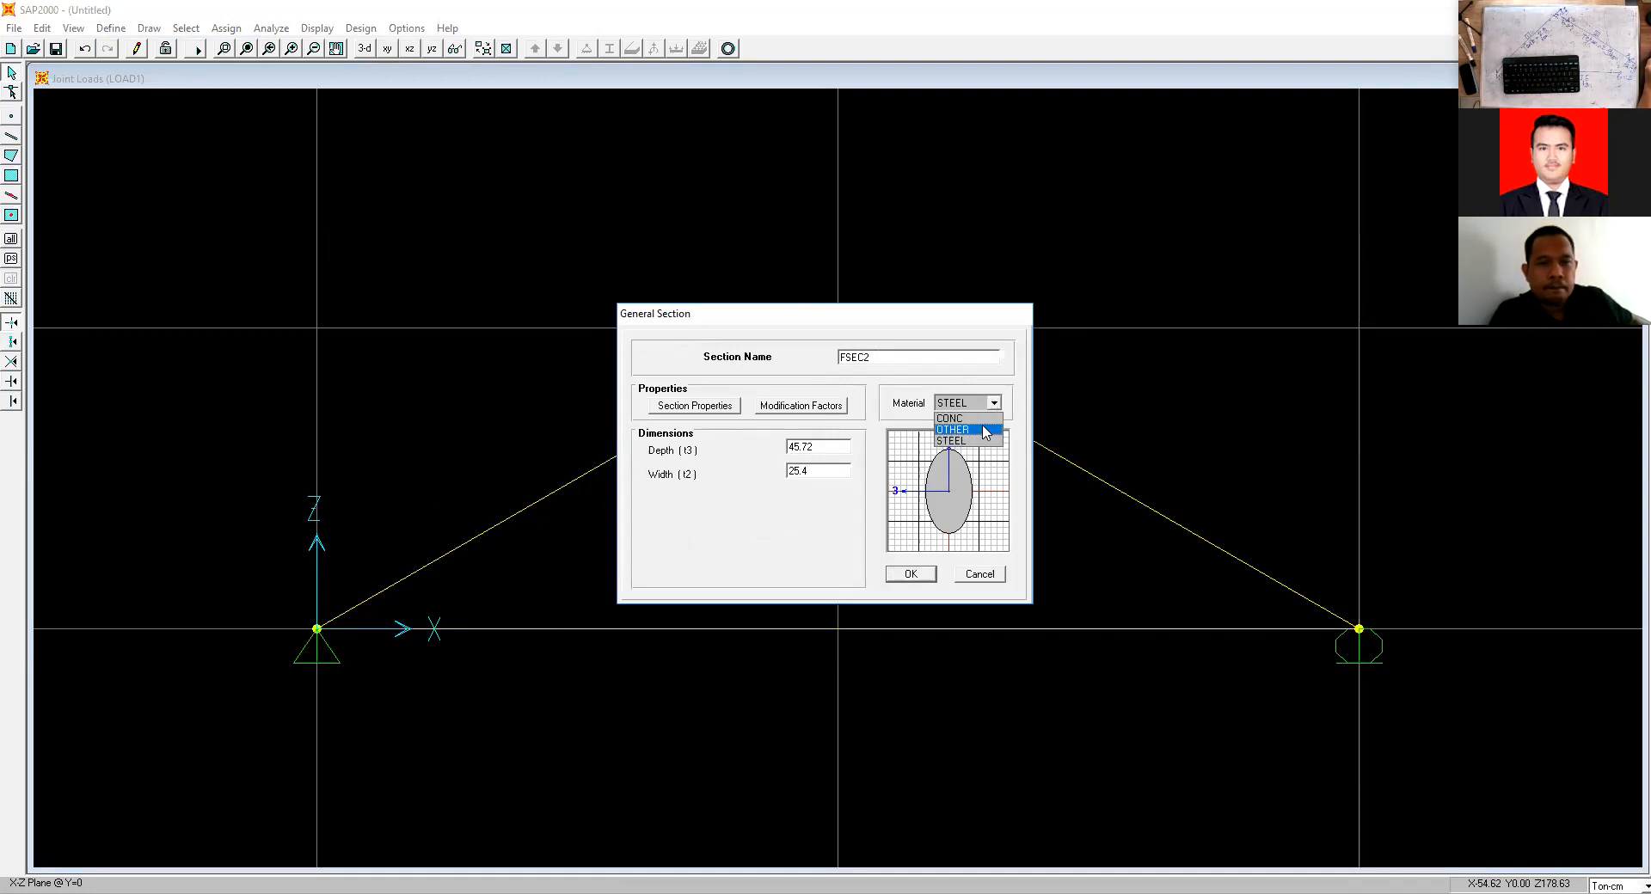
click(986, 431)
click(924, 576)
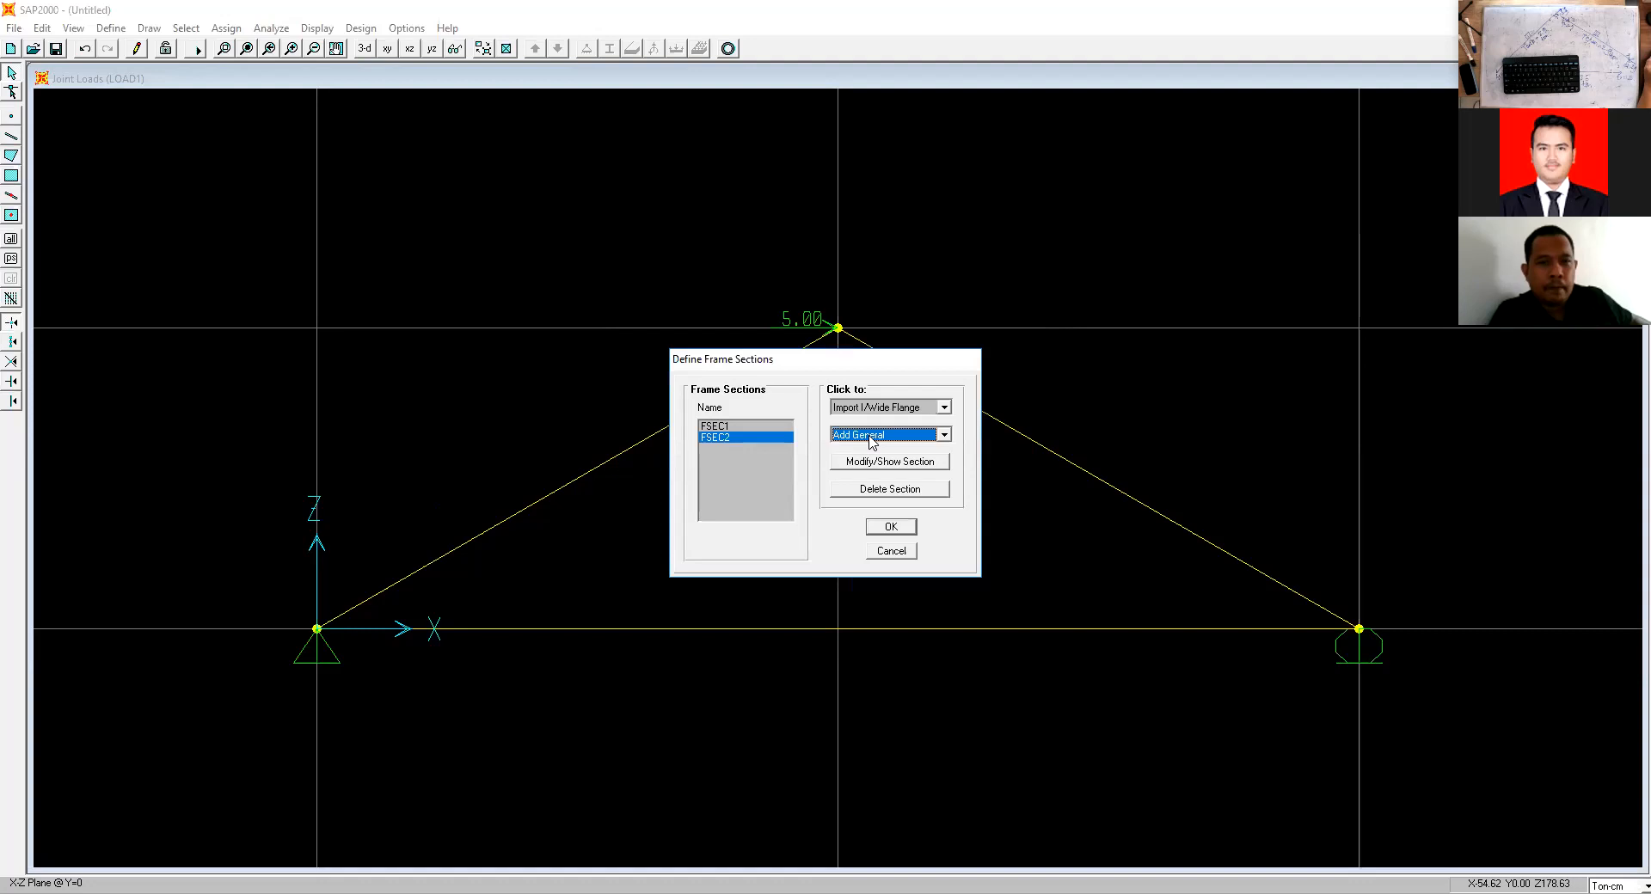
Review the material and section properties of the general section FSEC2, then accept the frame section definitions.
click(871, 442)
click(785, 460)
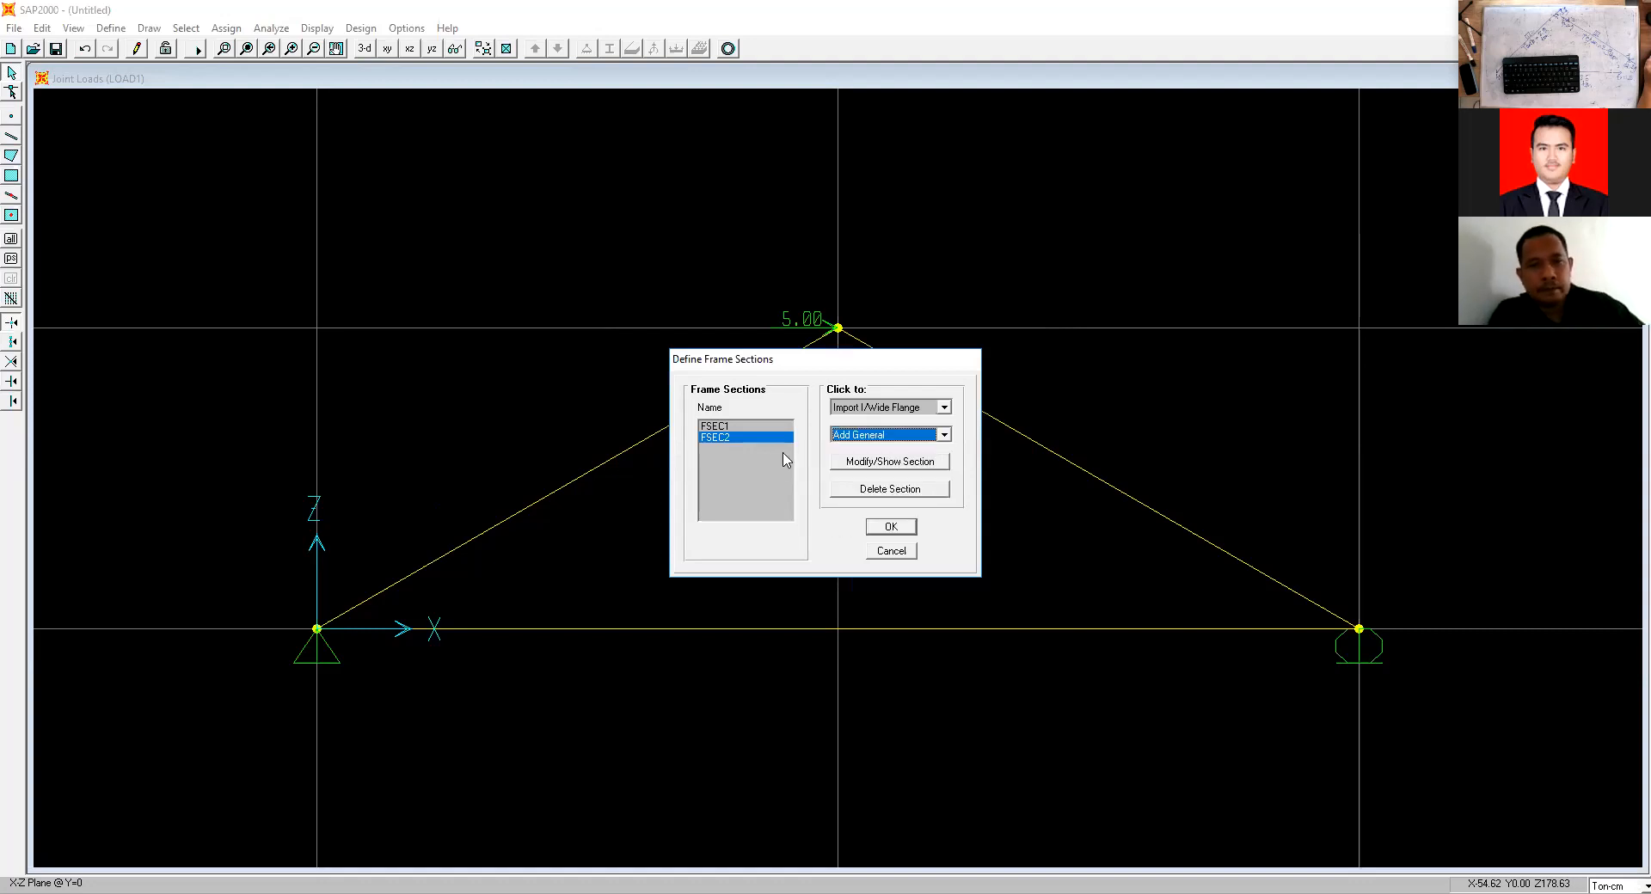
click(886, 461)
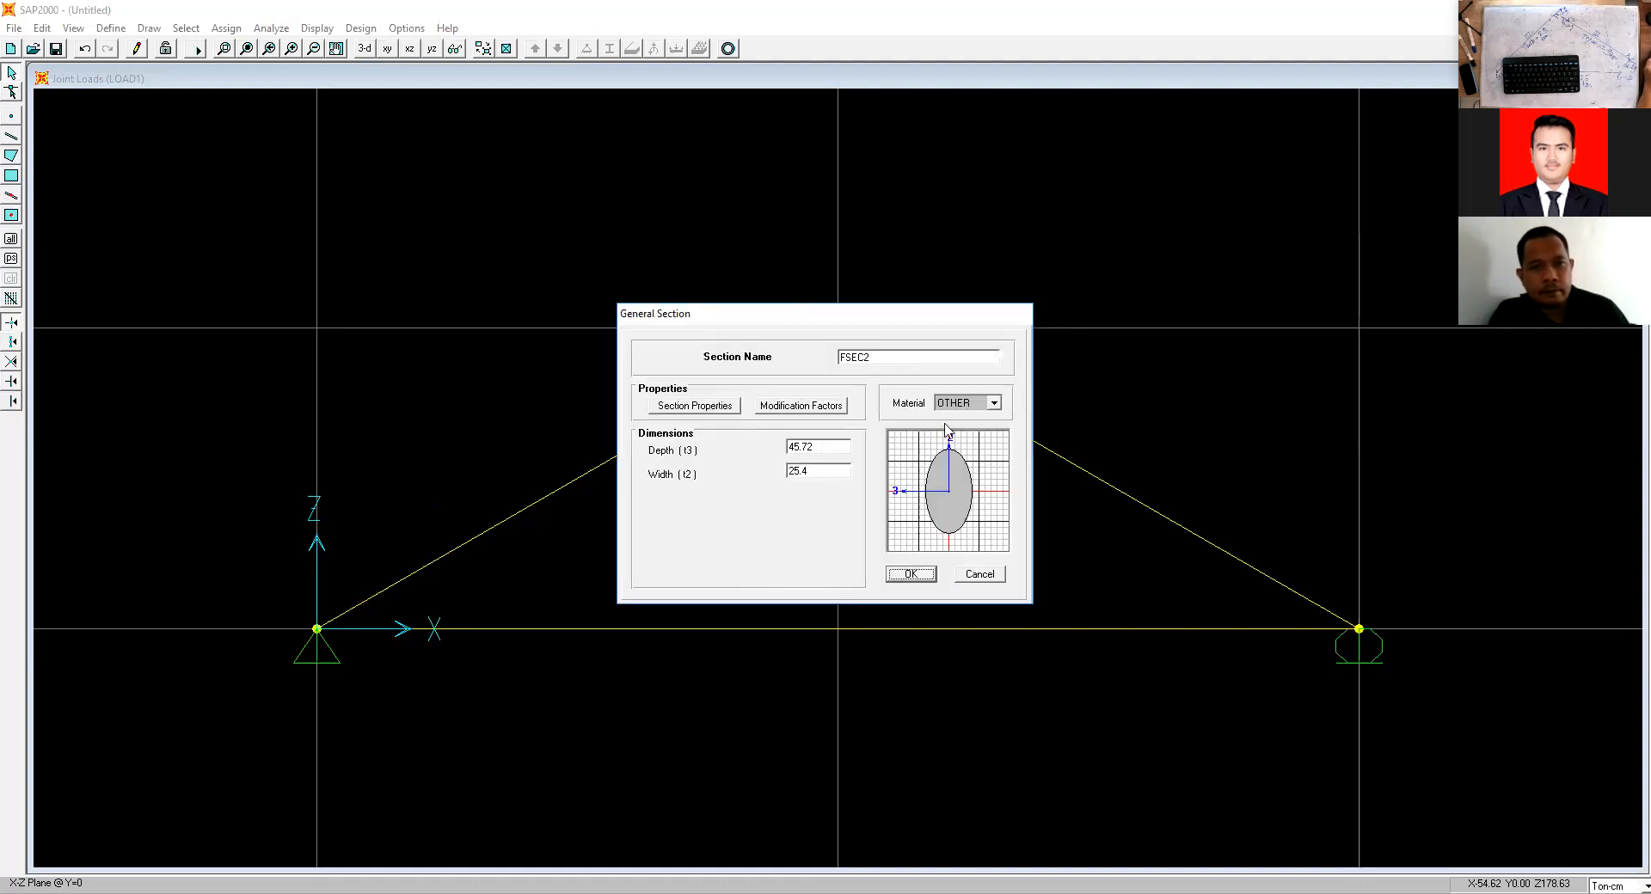
click(726, 409)
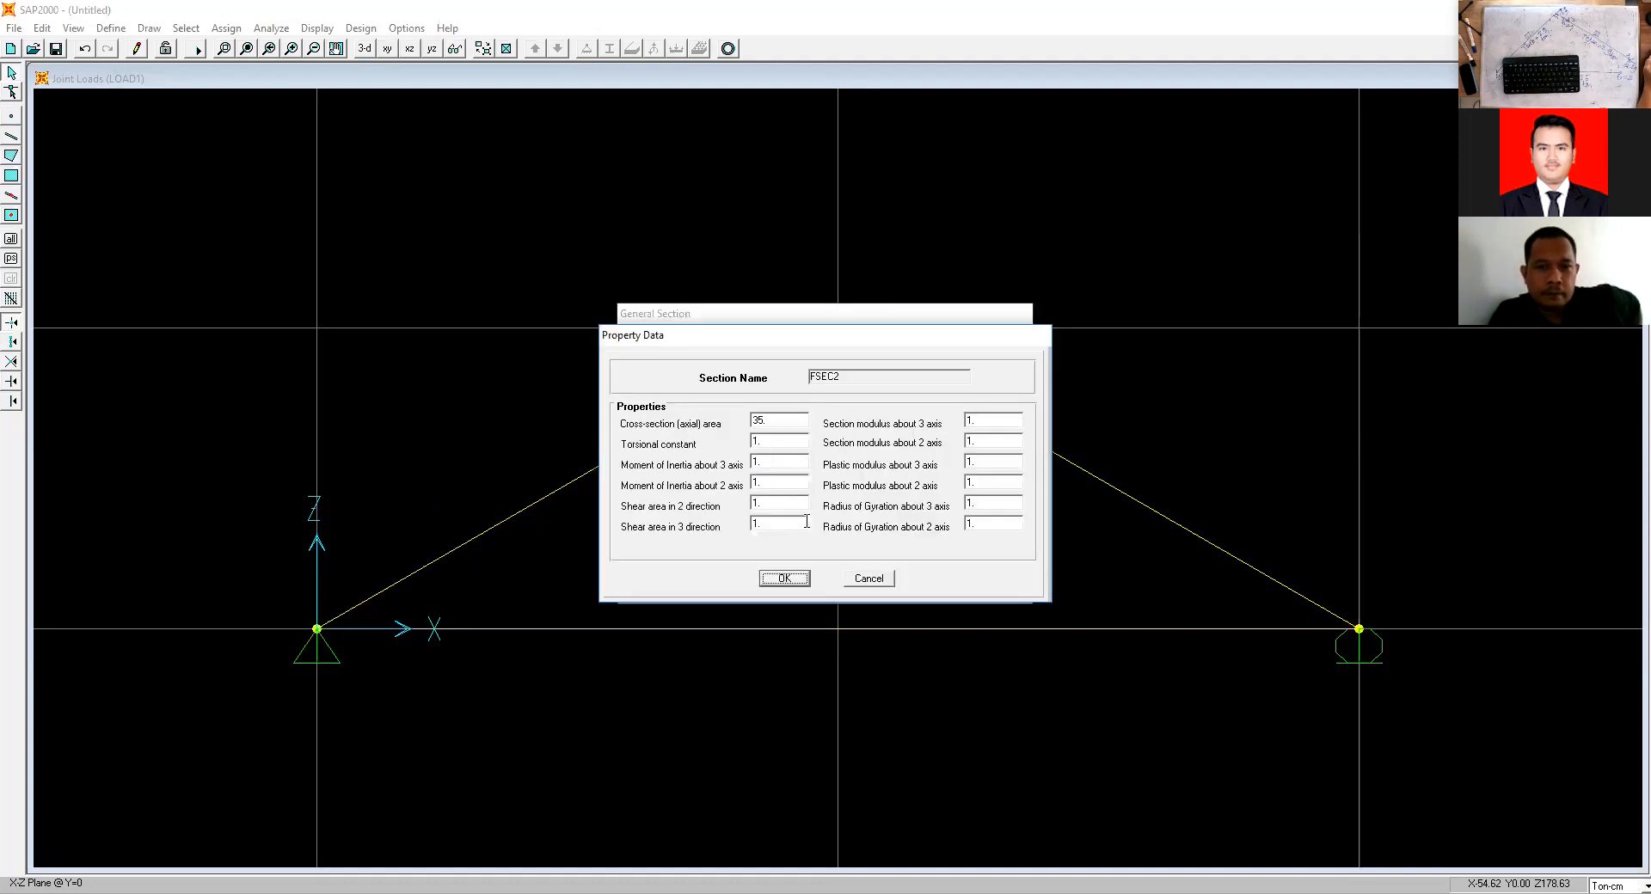
click(784, 577)
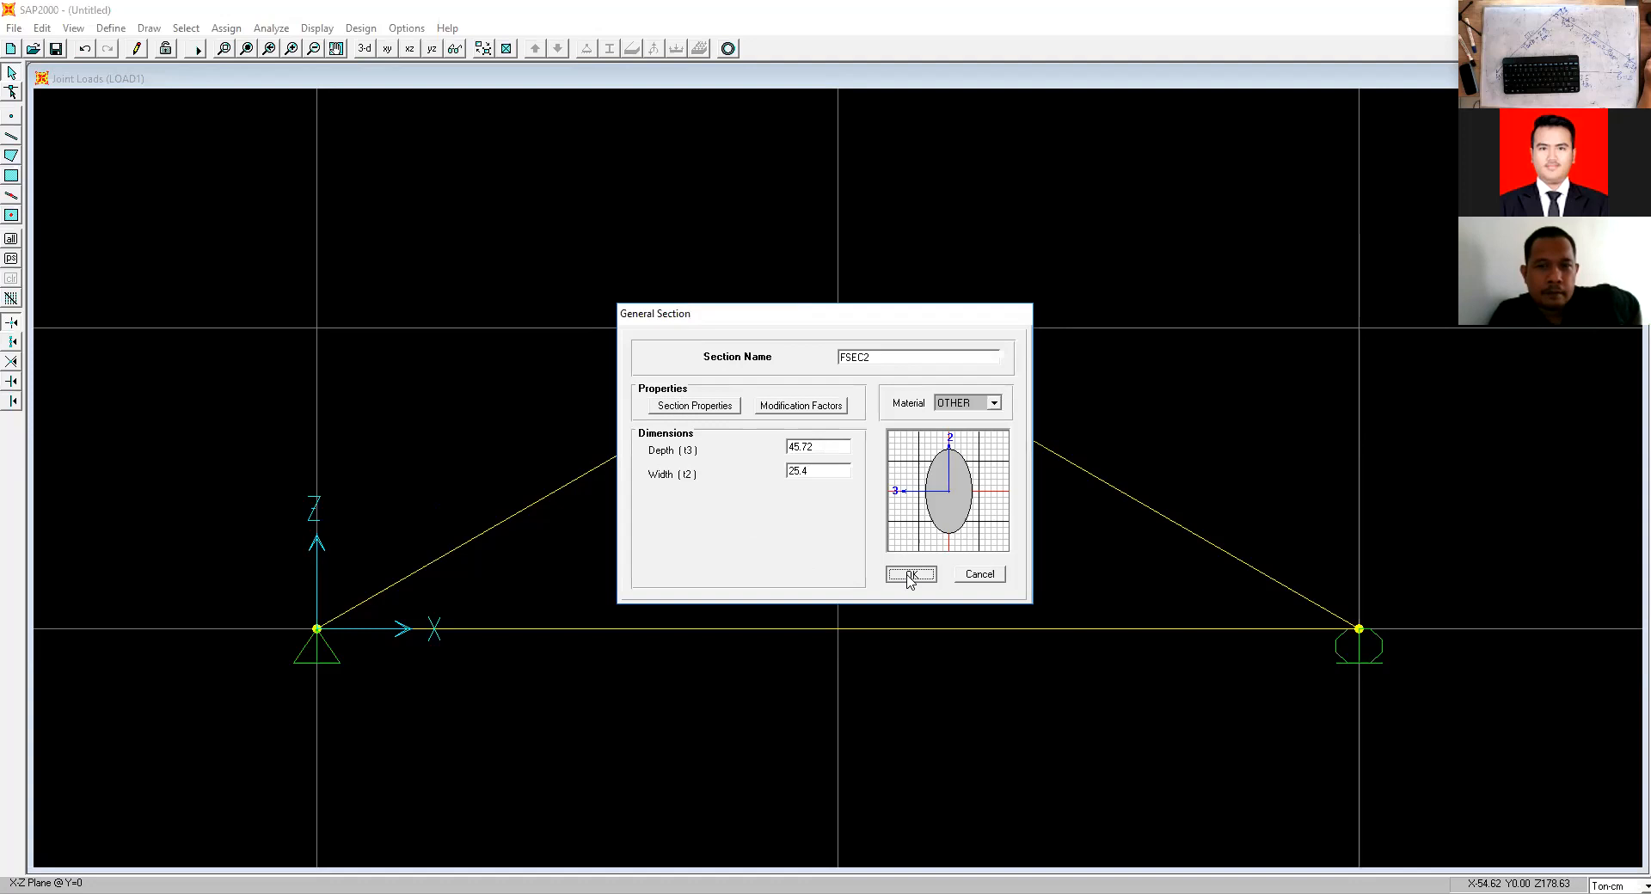
click(889, 582)
click(771, 427)
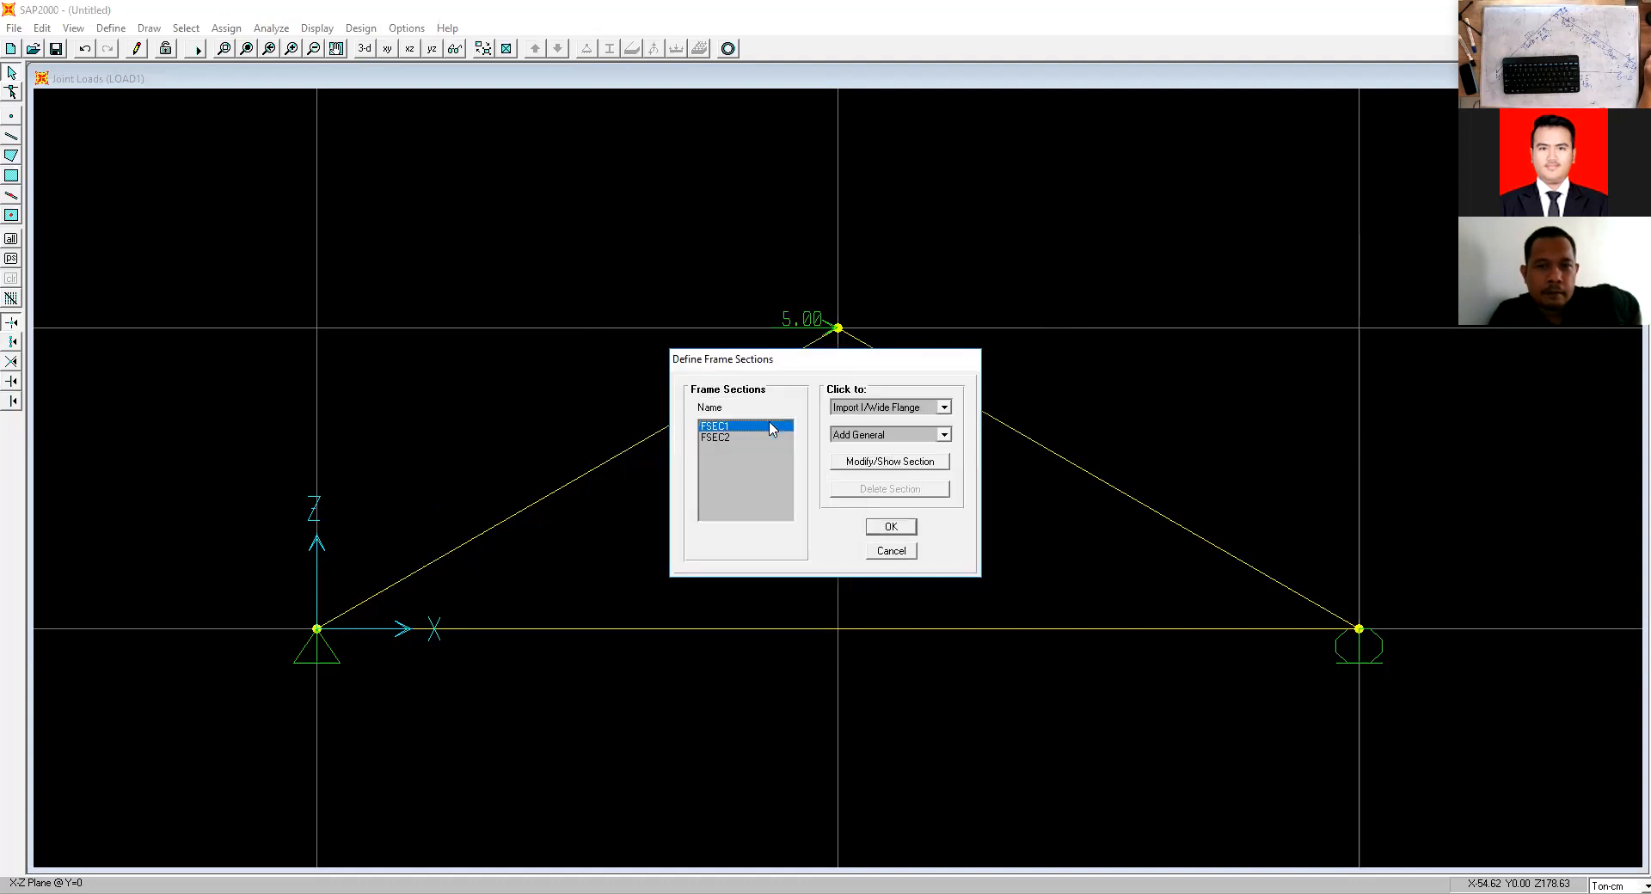
click(880, 525)
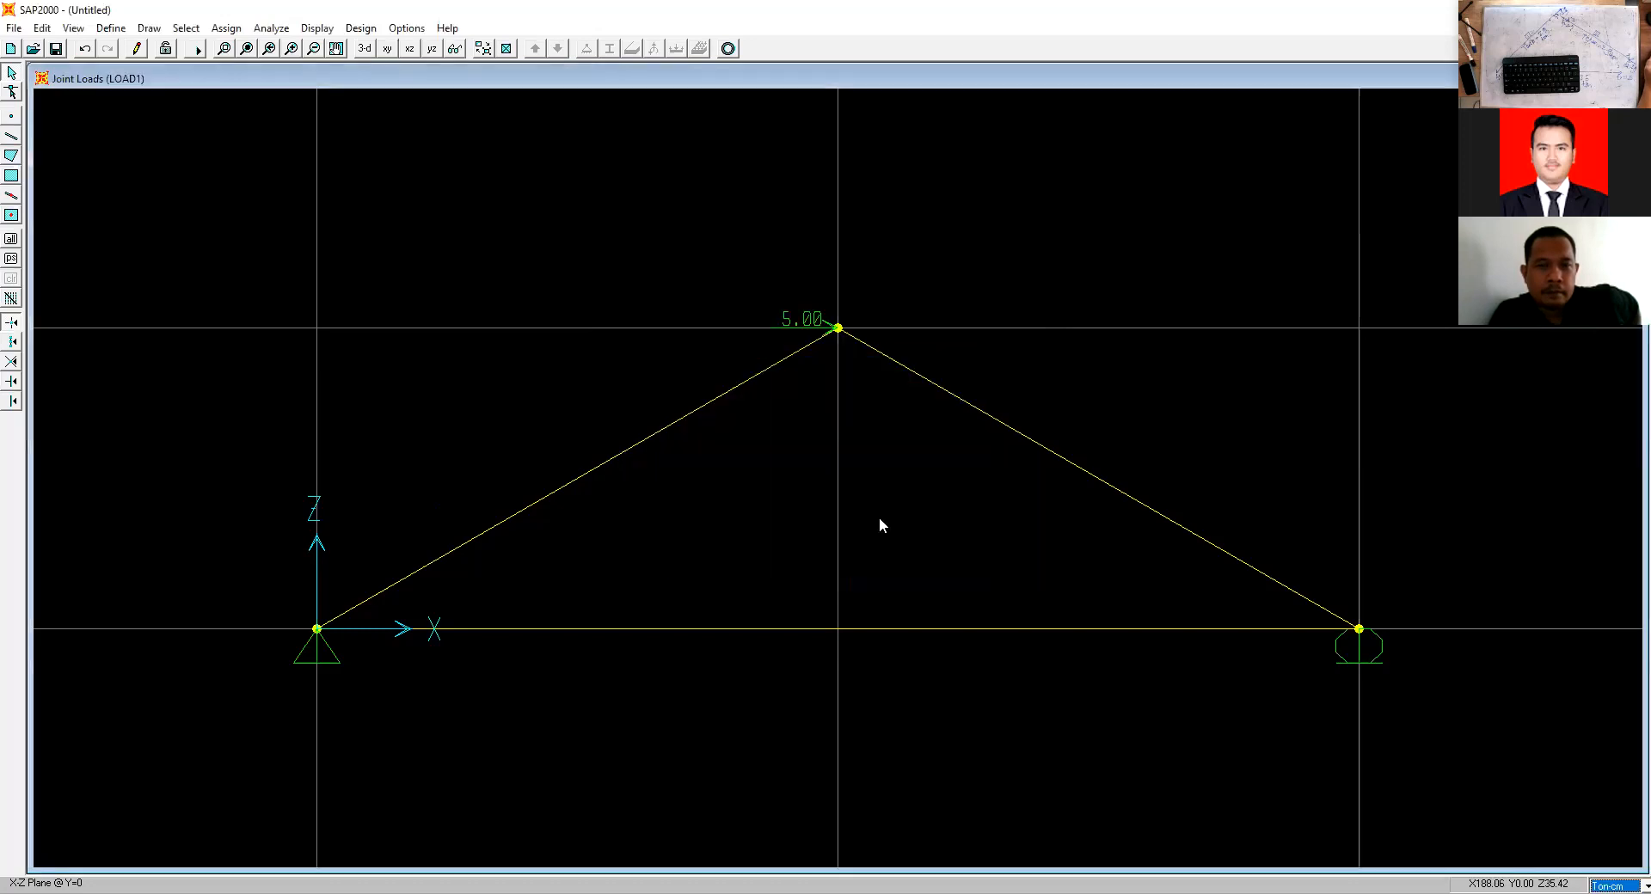
Assign the frame section FSEC2 to all three truss members.
click(597, 472)
click(957, 404)
click(903, 628)
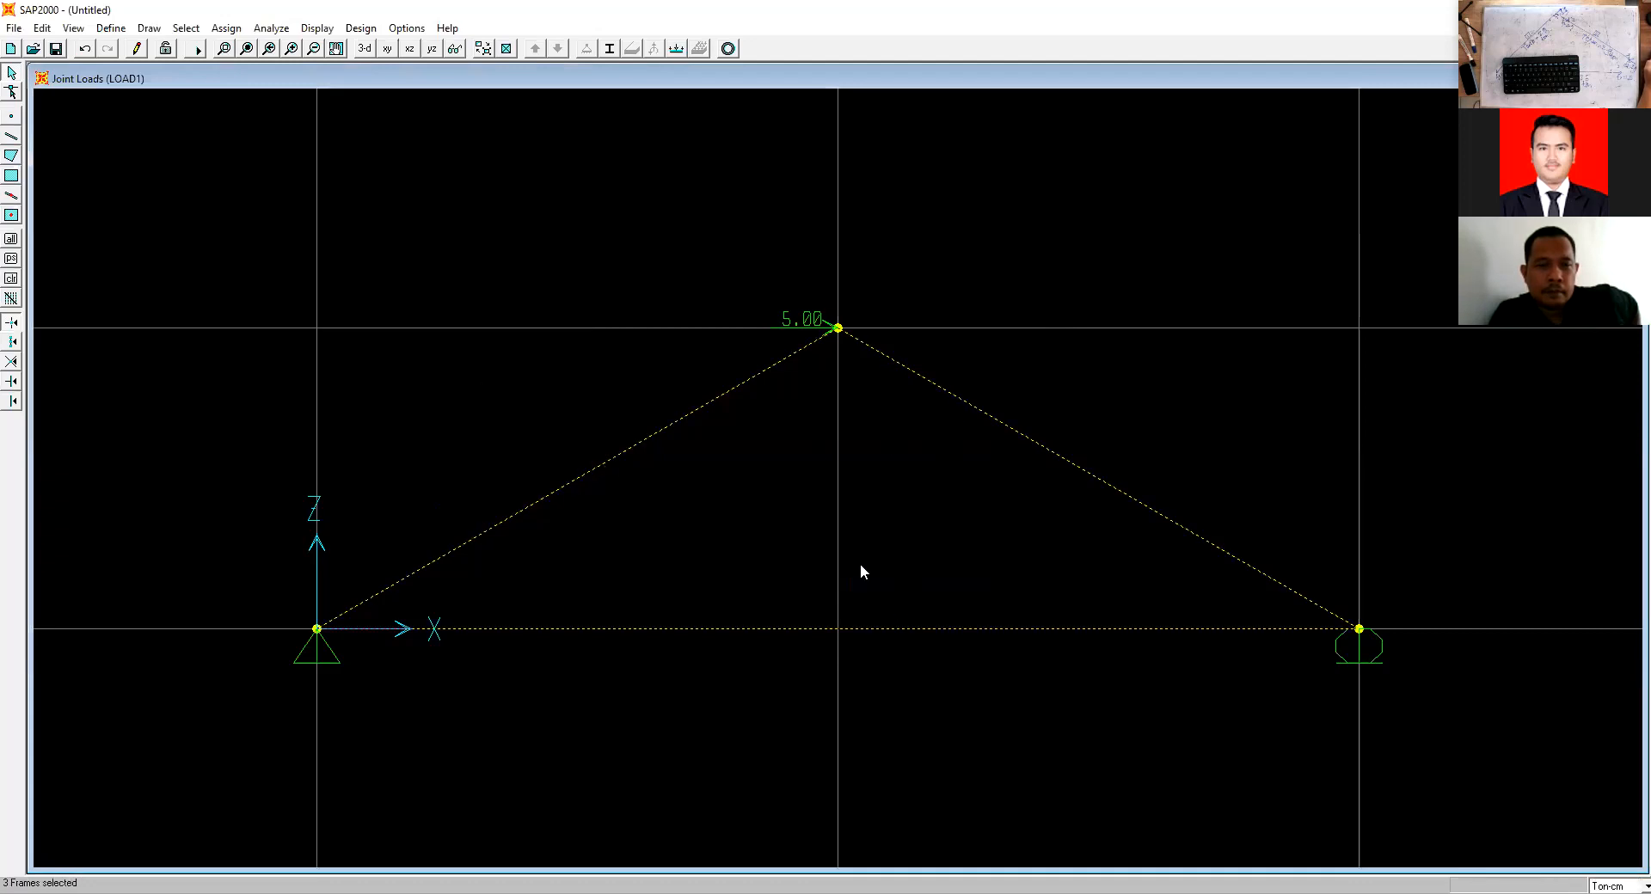
click(230, 31)
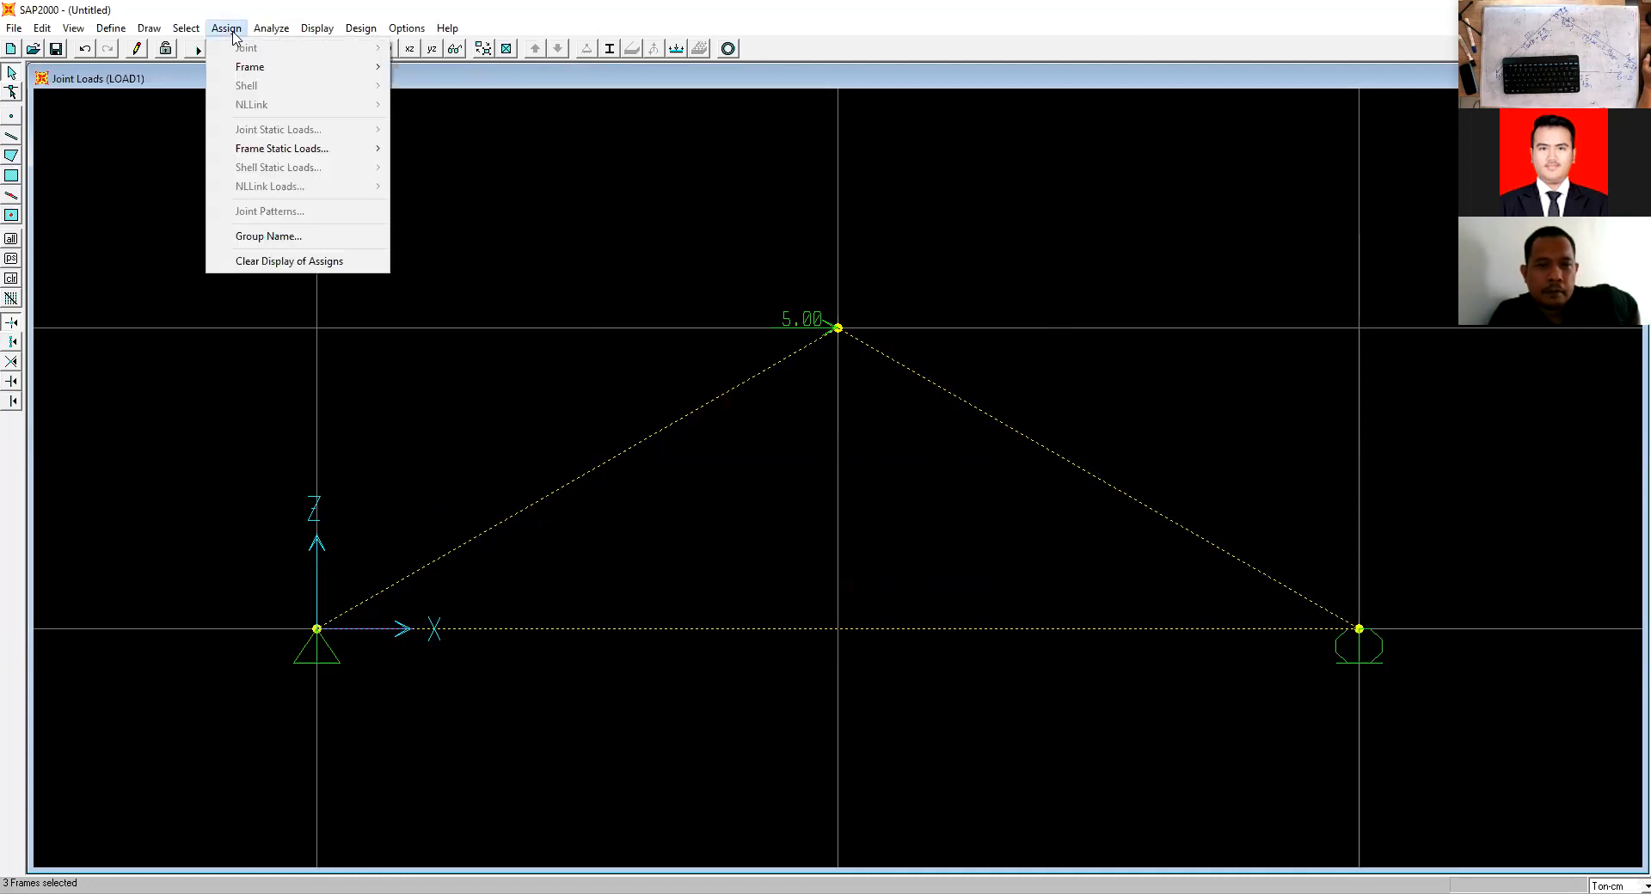
mouse_move(331, 67)
click(428, 74)
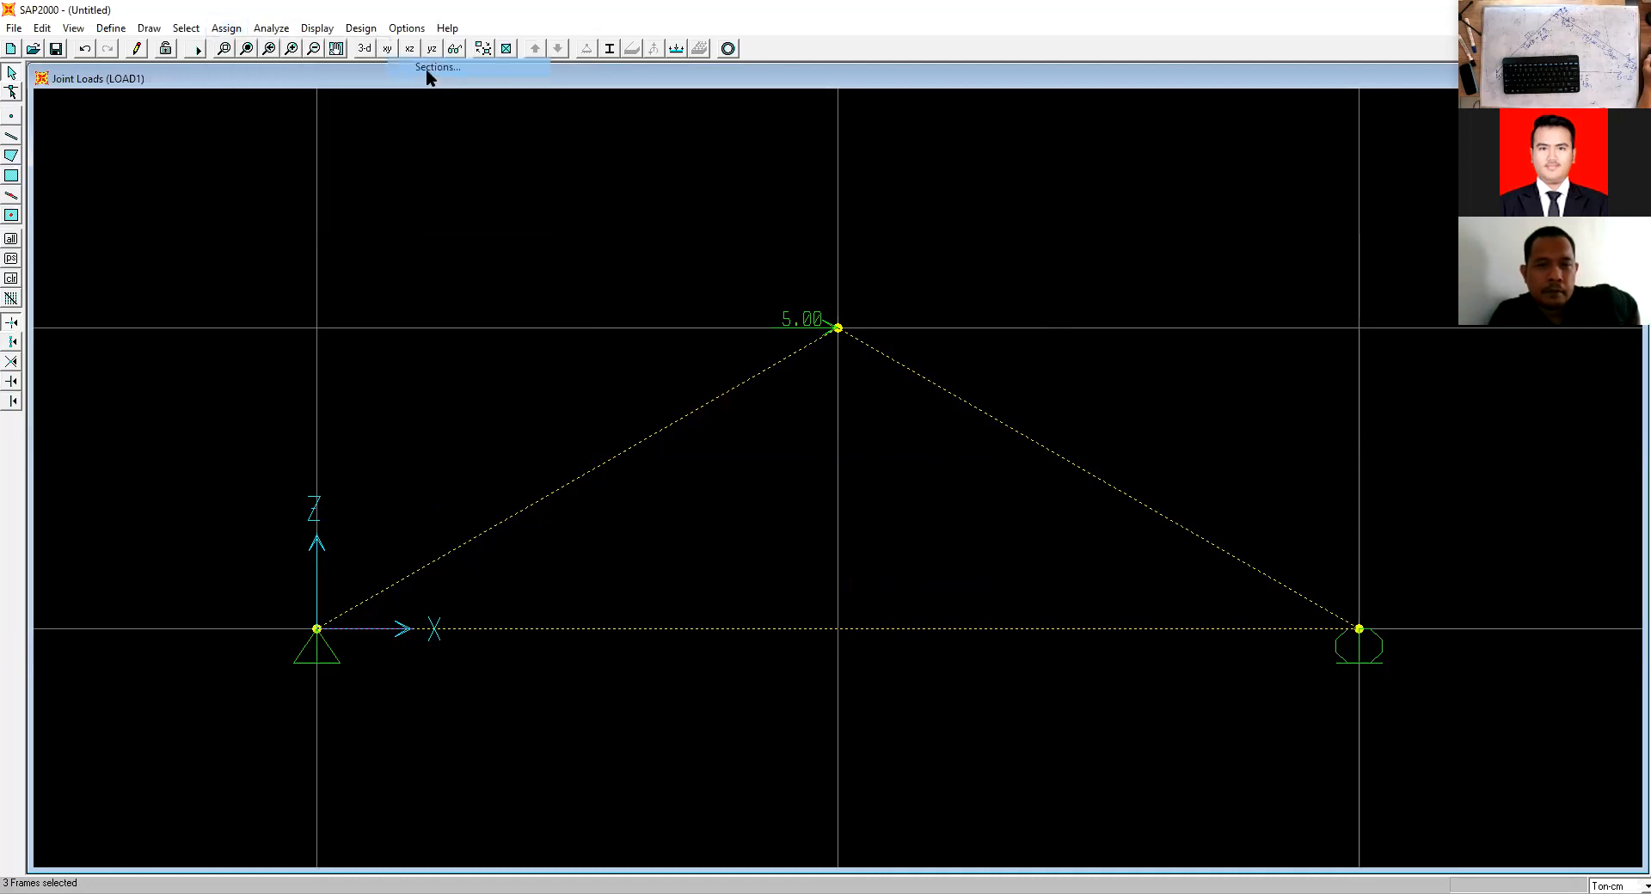
click(719, 437)
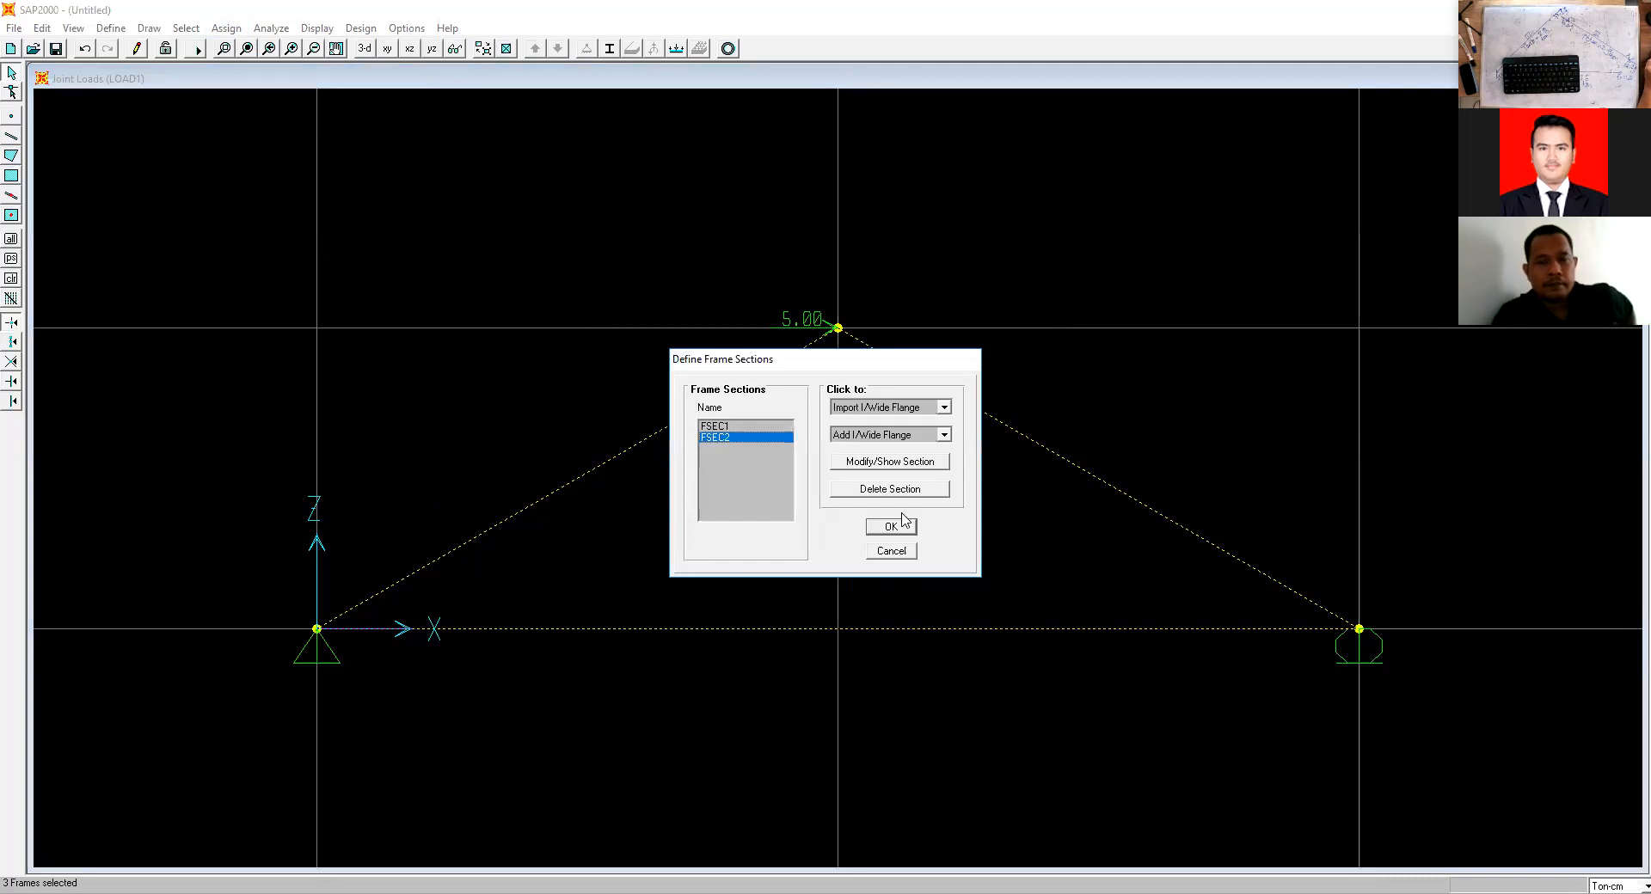
click(890, 526)
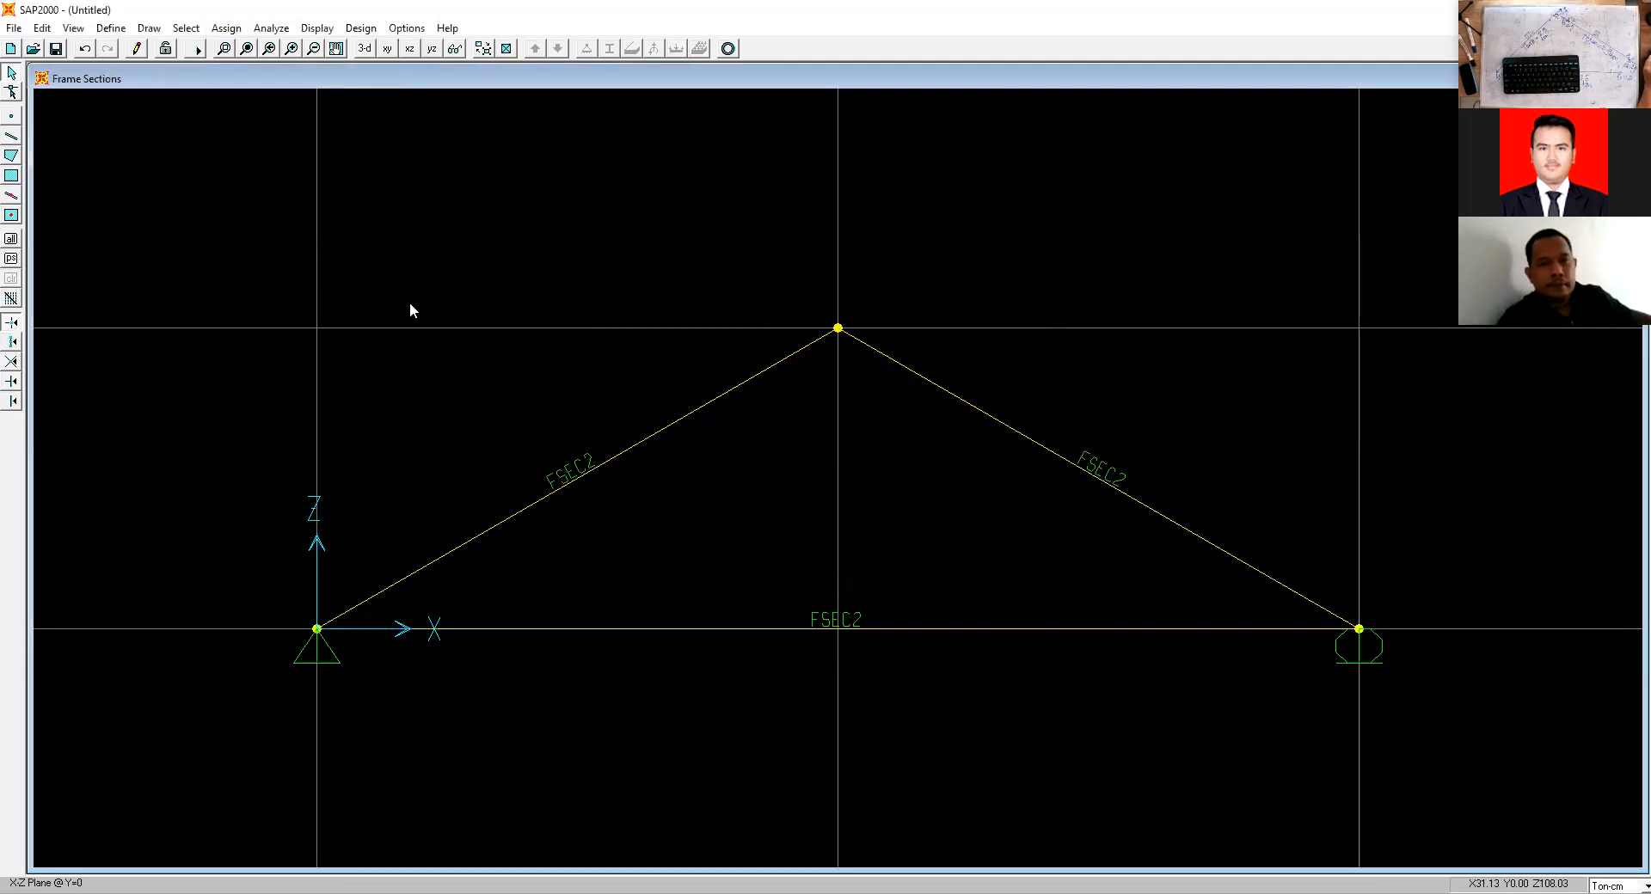
Start saving the model under a new name and create a folder named 2d on the Desktop for it.
click(14, 29)
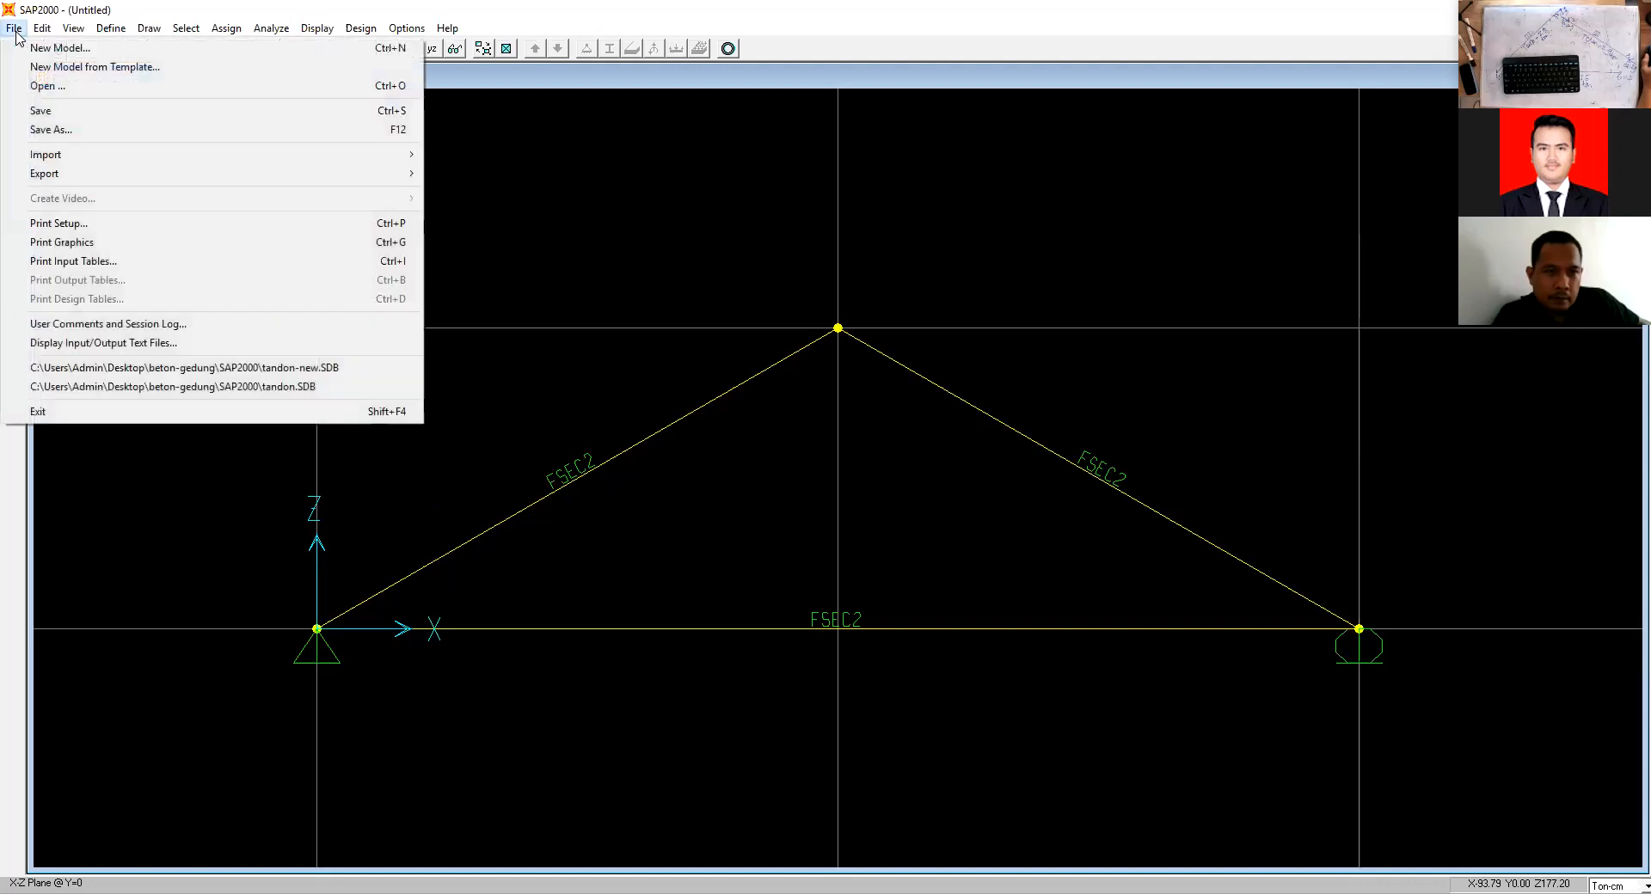
click(53, 129)
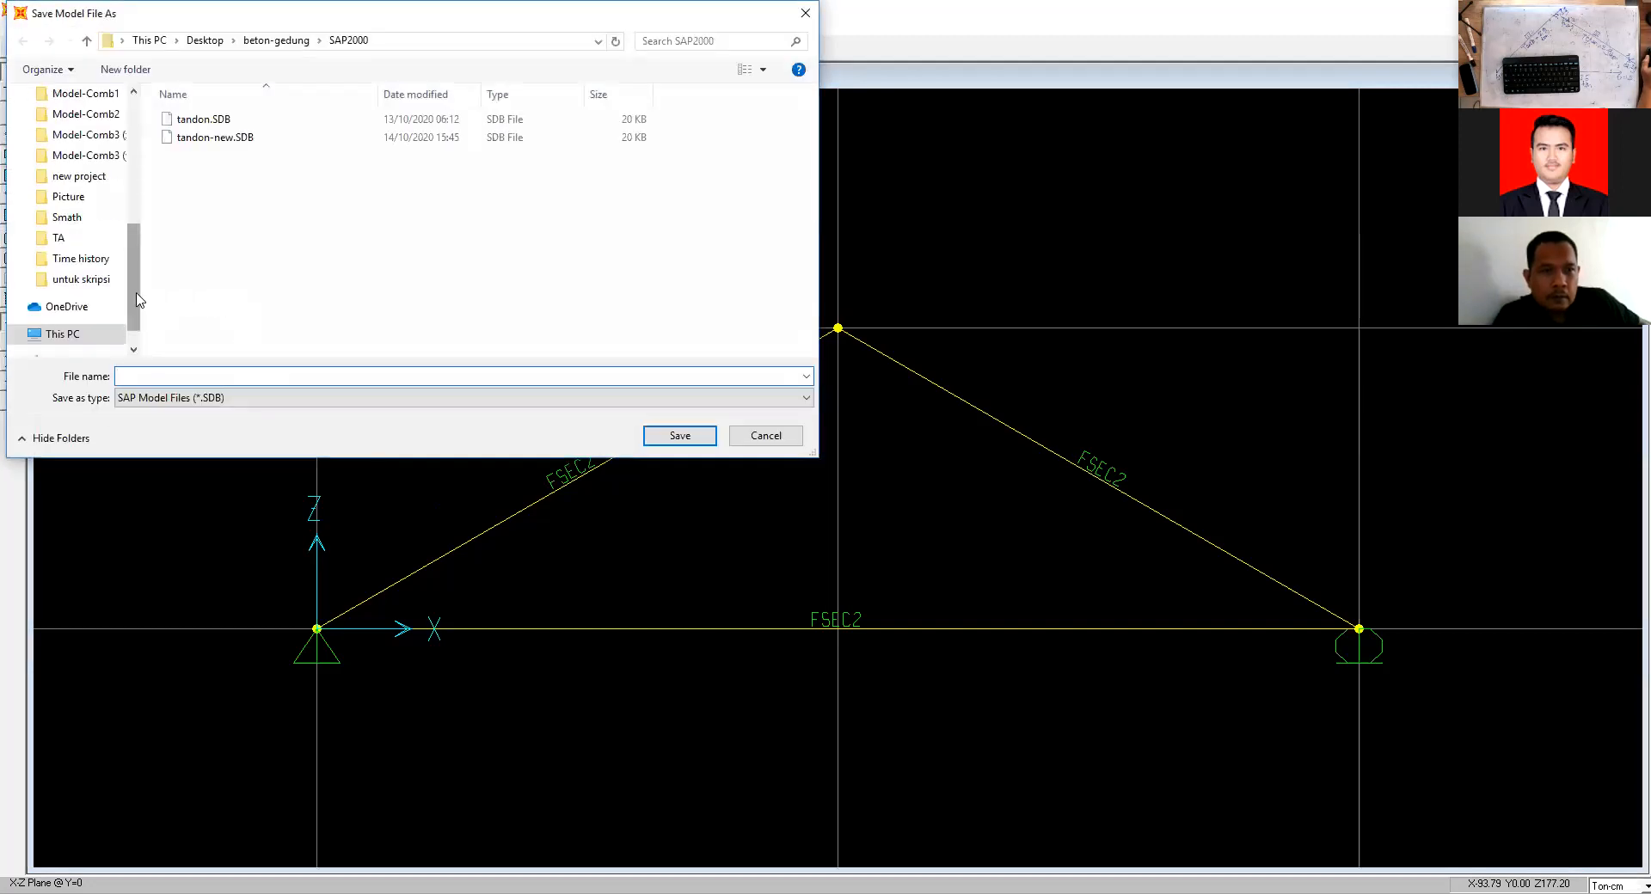
scroll(138, 299, up, 3)
click(204, 40)
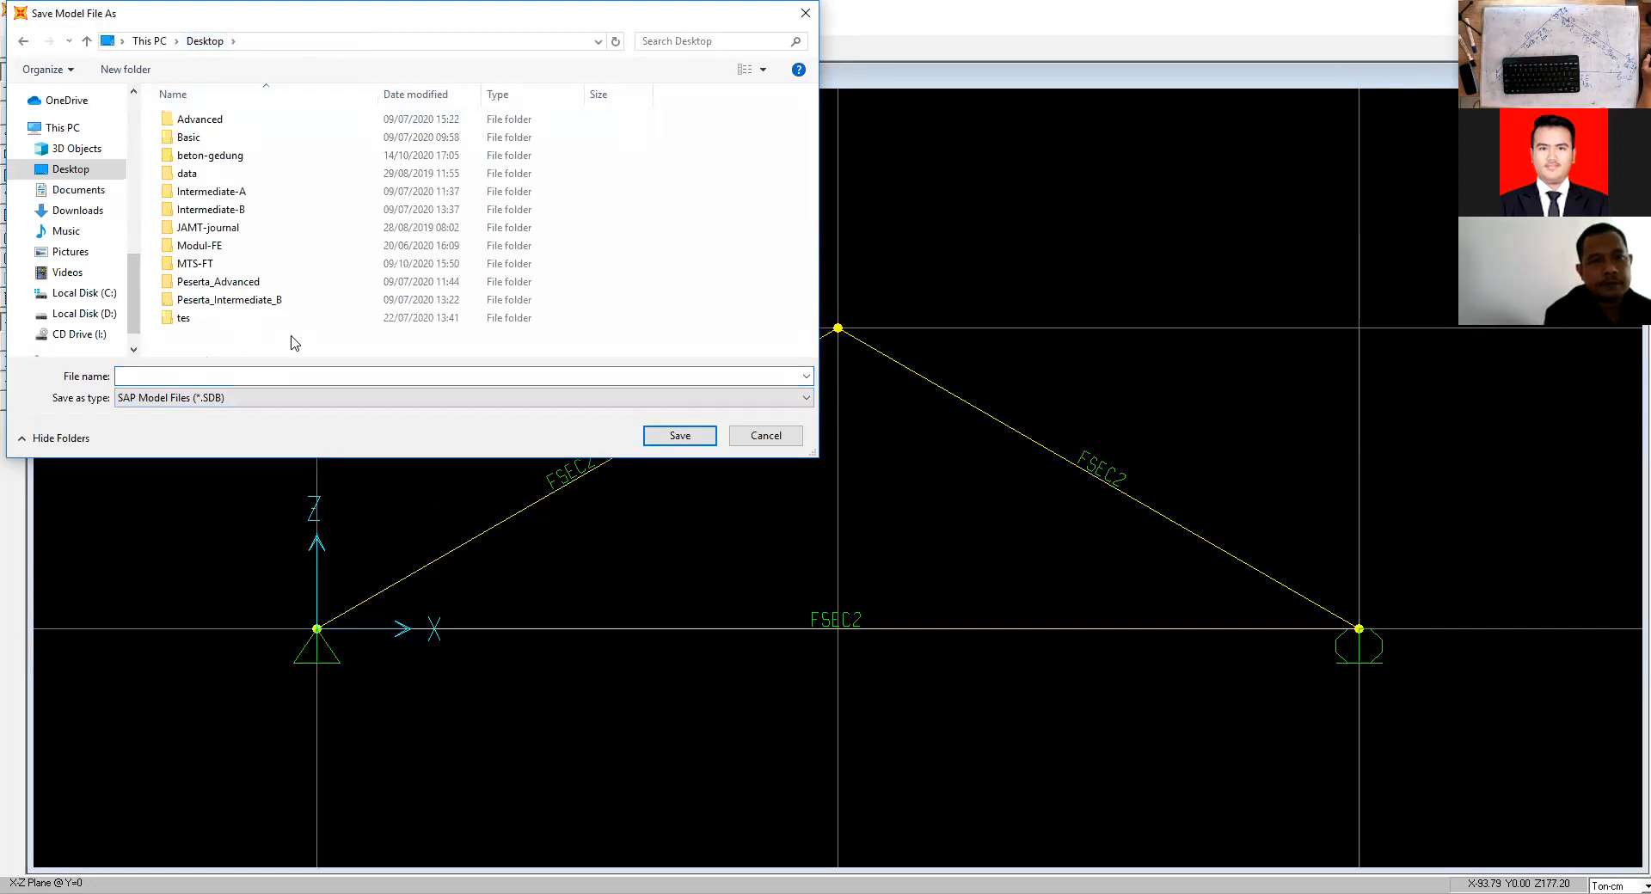
right_click(678, 259)
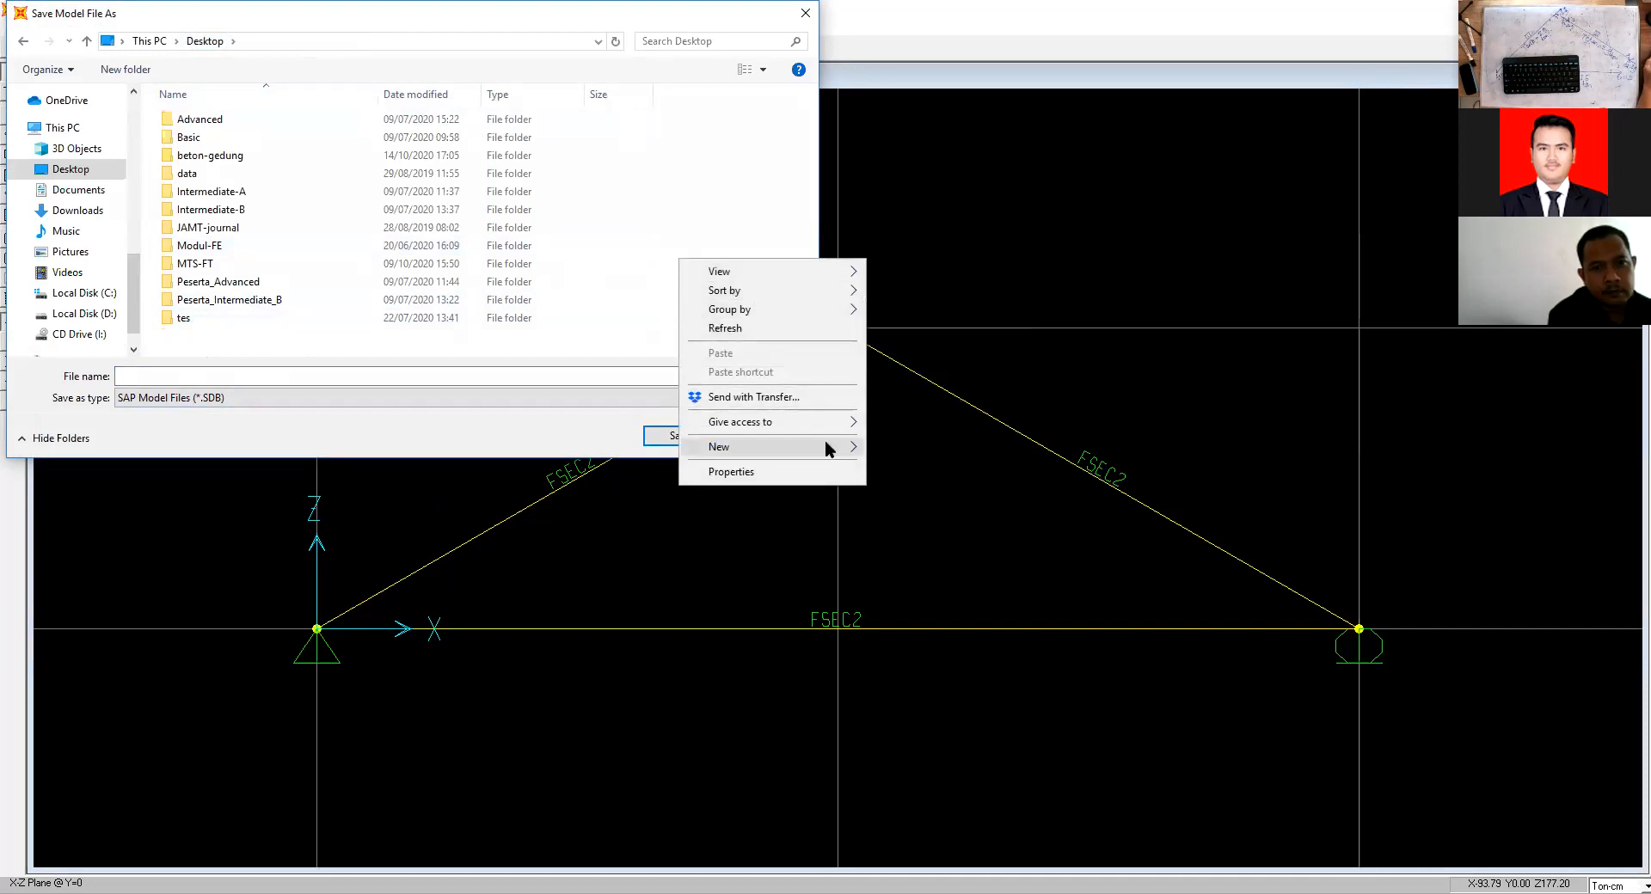
mouse_move(823, 449)
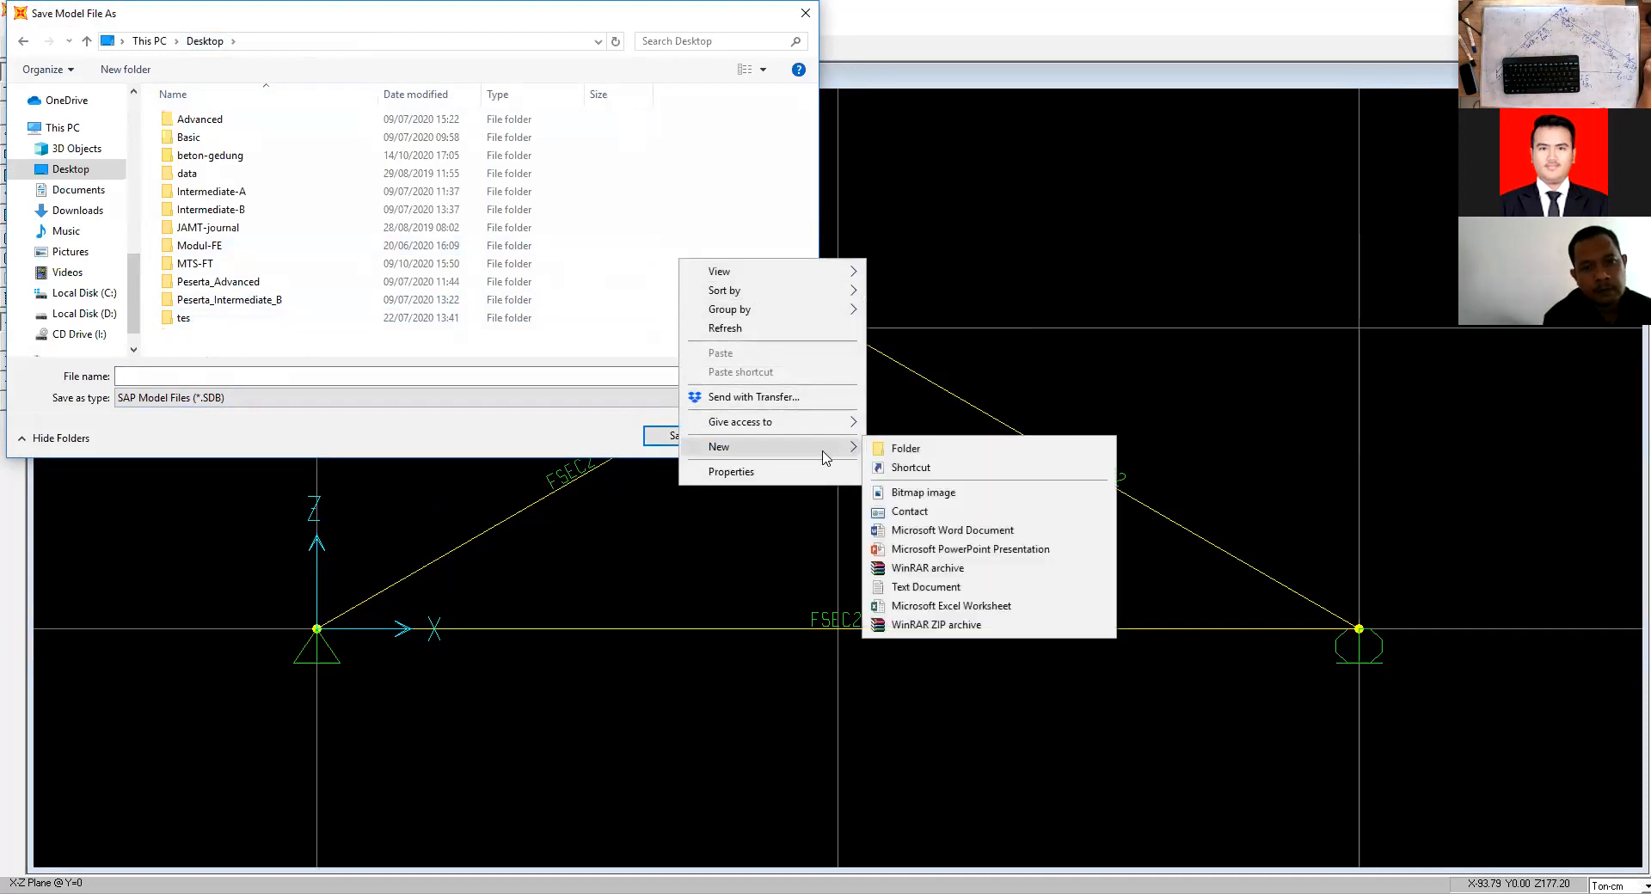
click(878, 456)
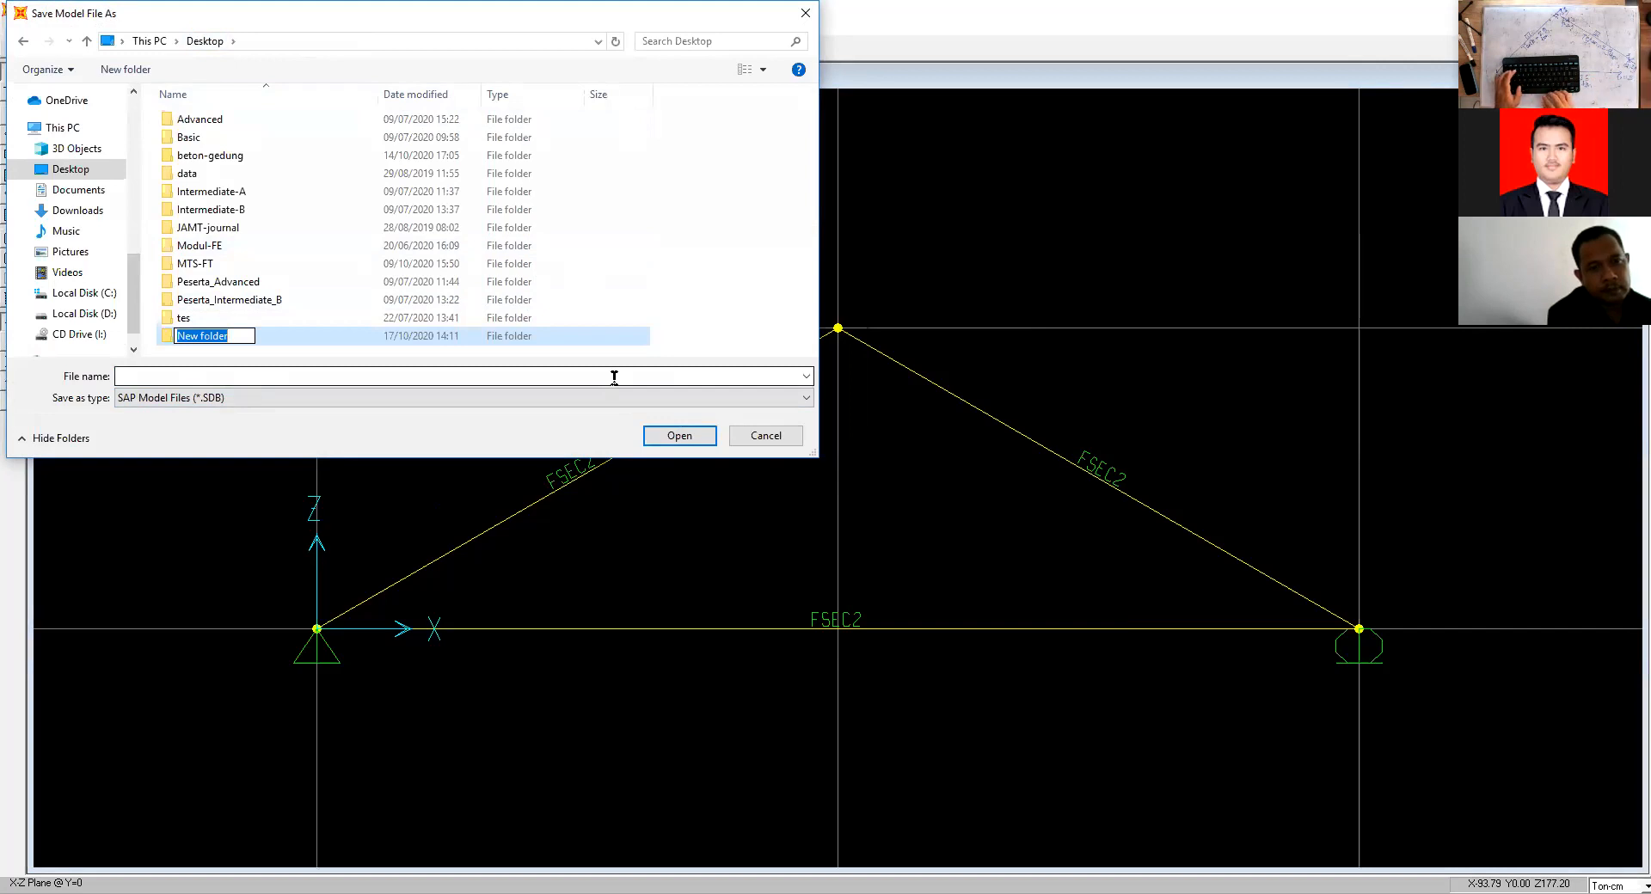
text(2d)
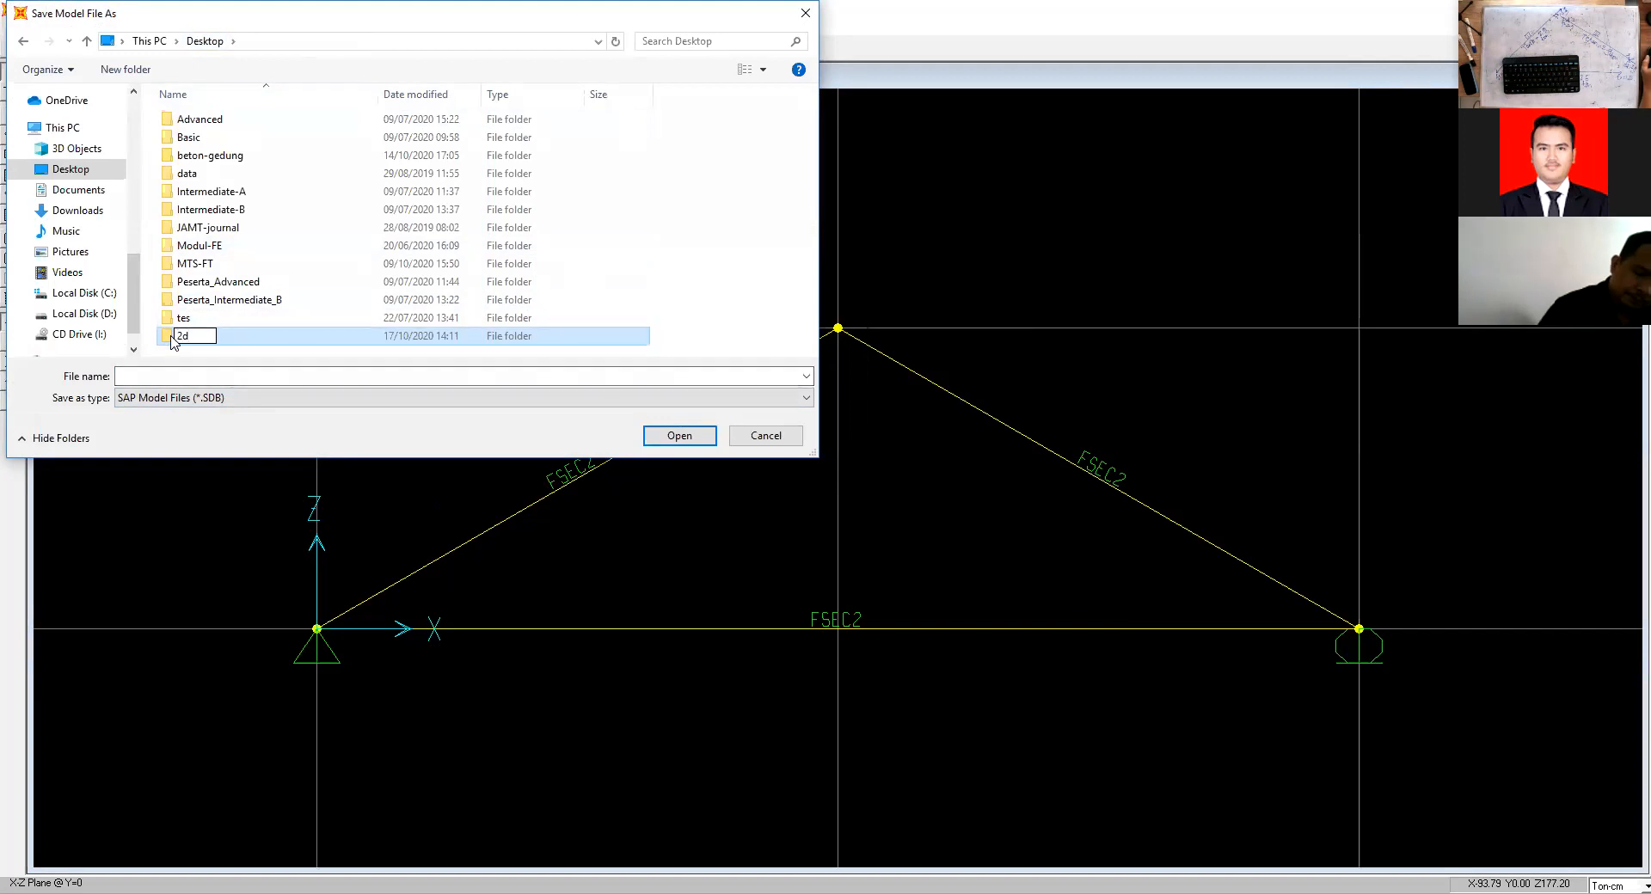
key(Return)
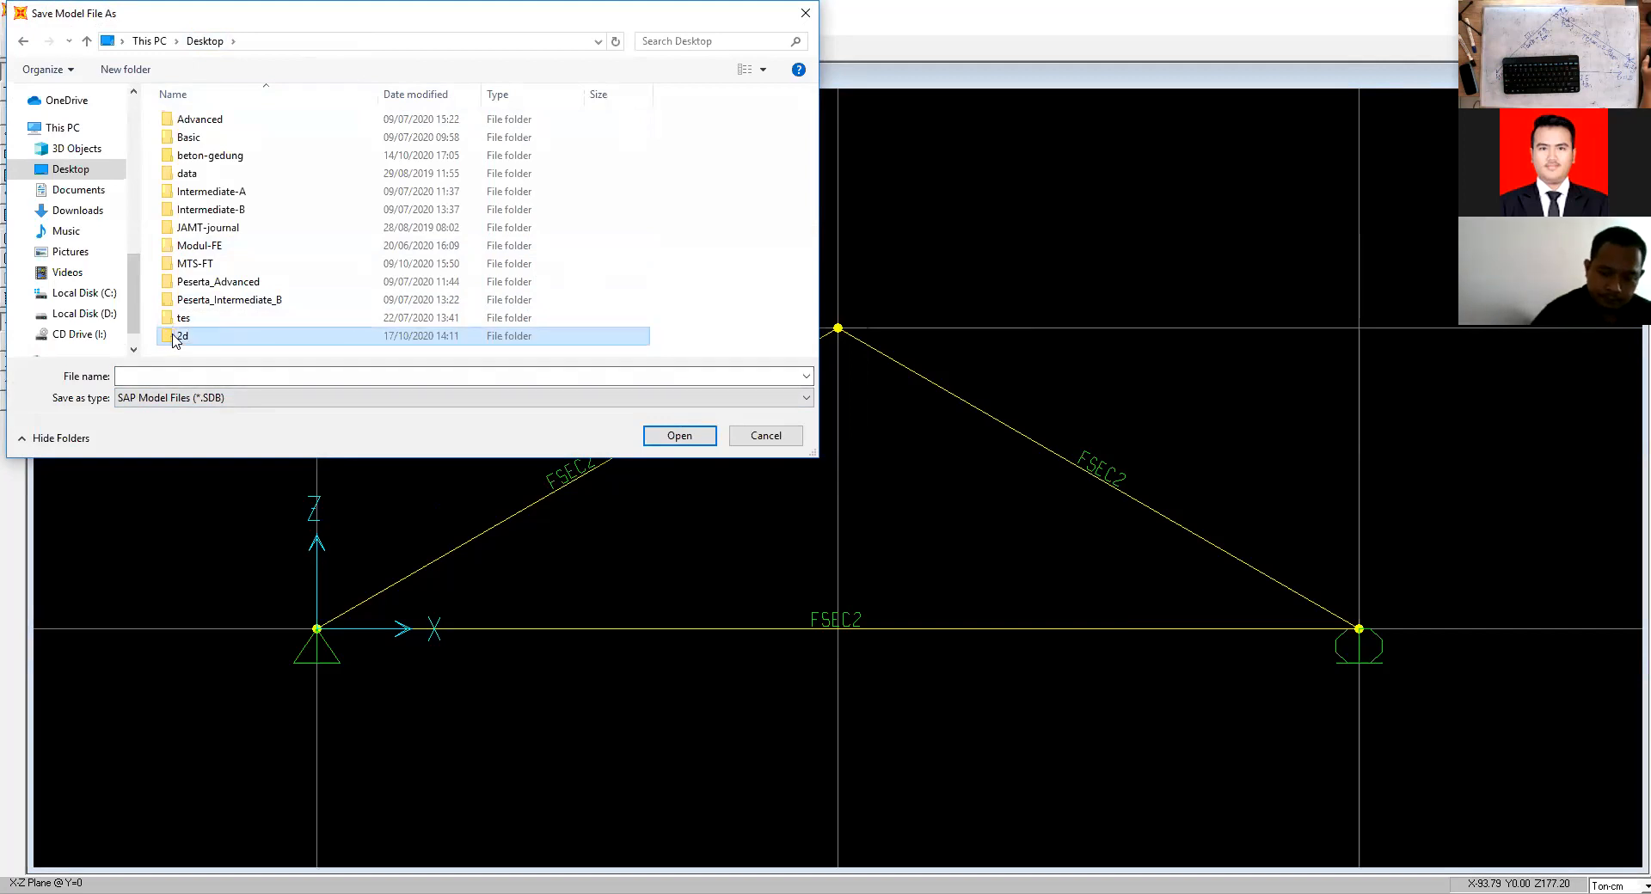
Save the model as rangka2d inside the Desktop folder 2d.
double_click(179, 336)
click(160, 377)
text(rangka2d)
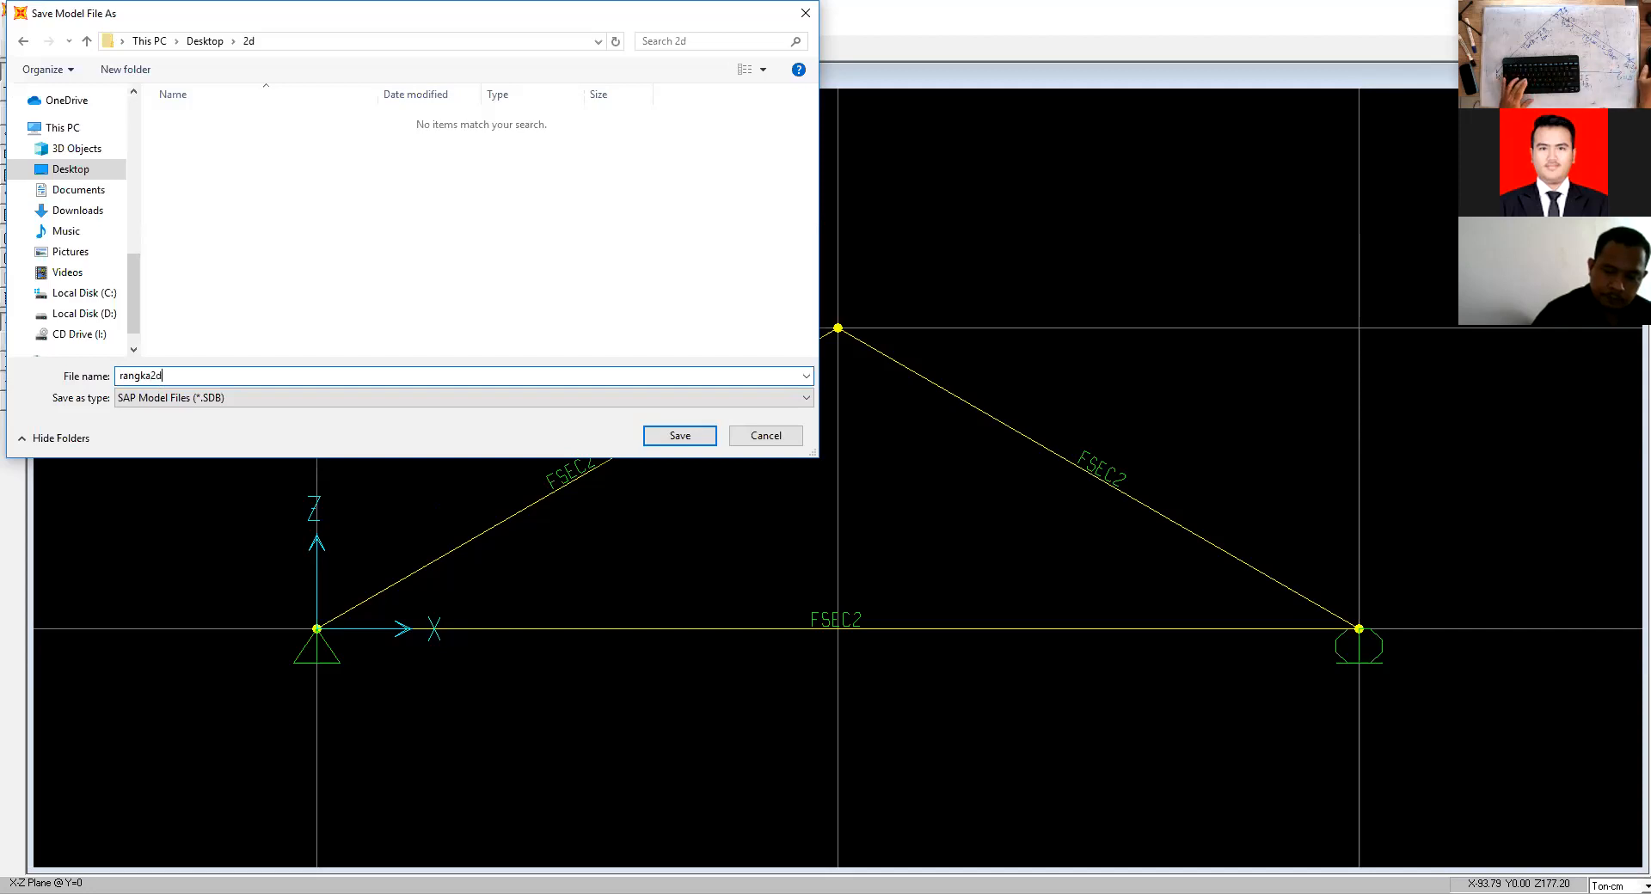
click(645, 441)
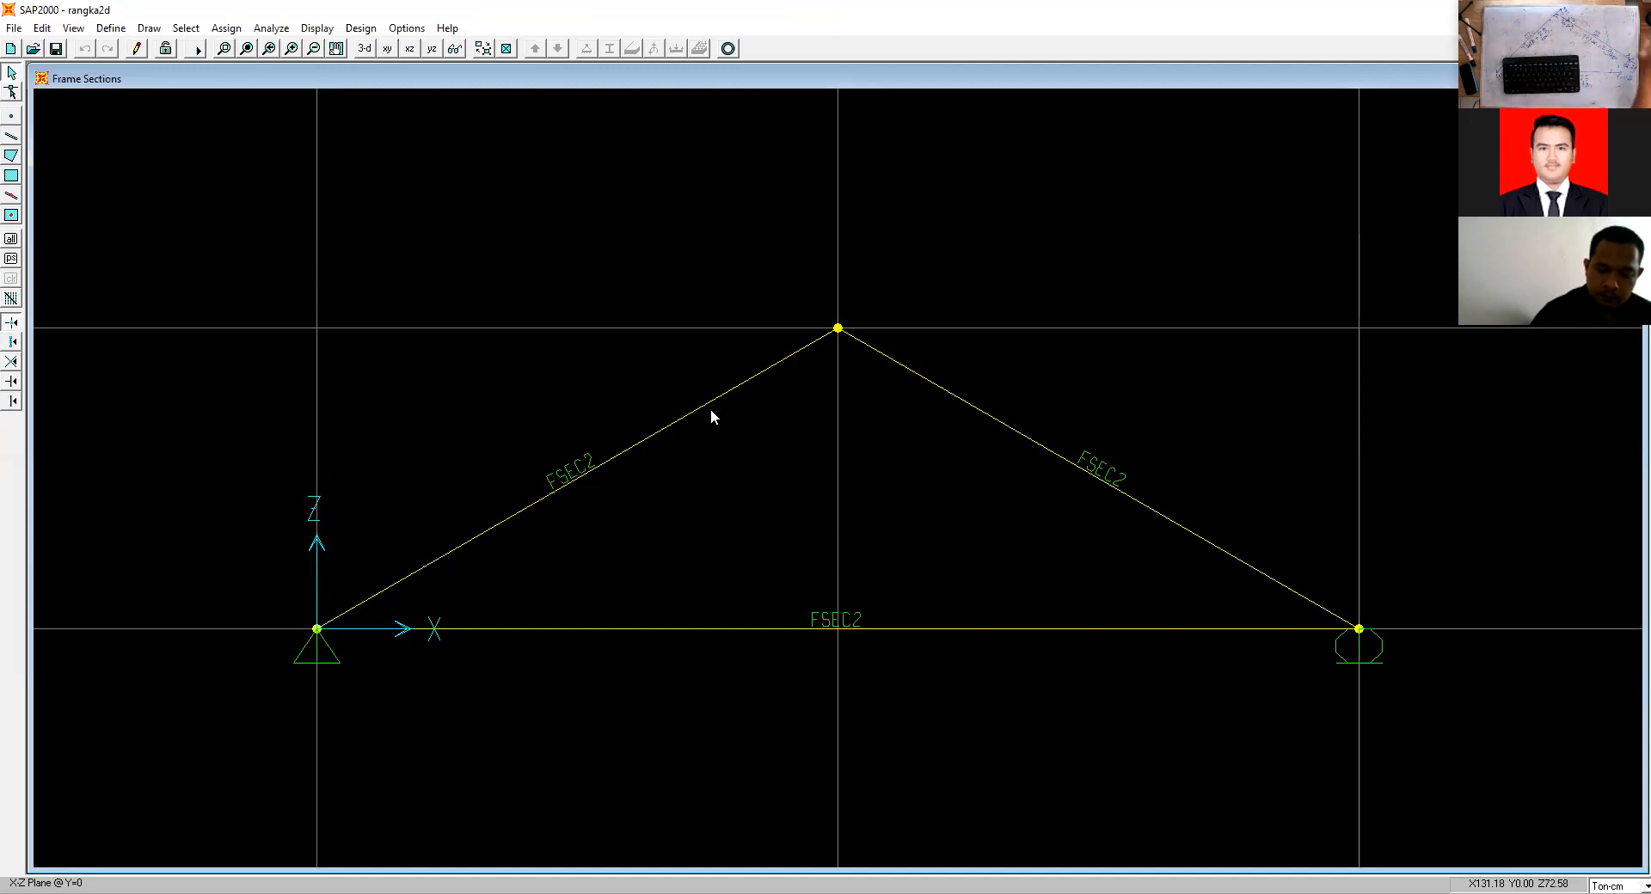
Release Moment 22 (Minor) and Moment 33 (Major) at the start and end of all three truss members.
click(708, 406)
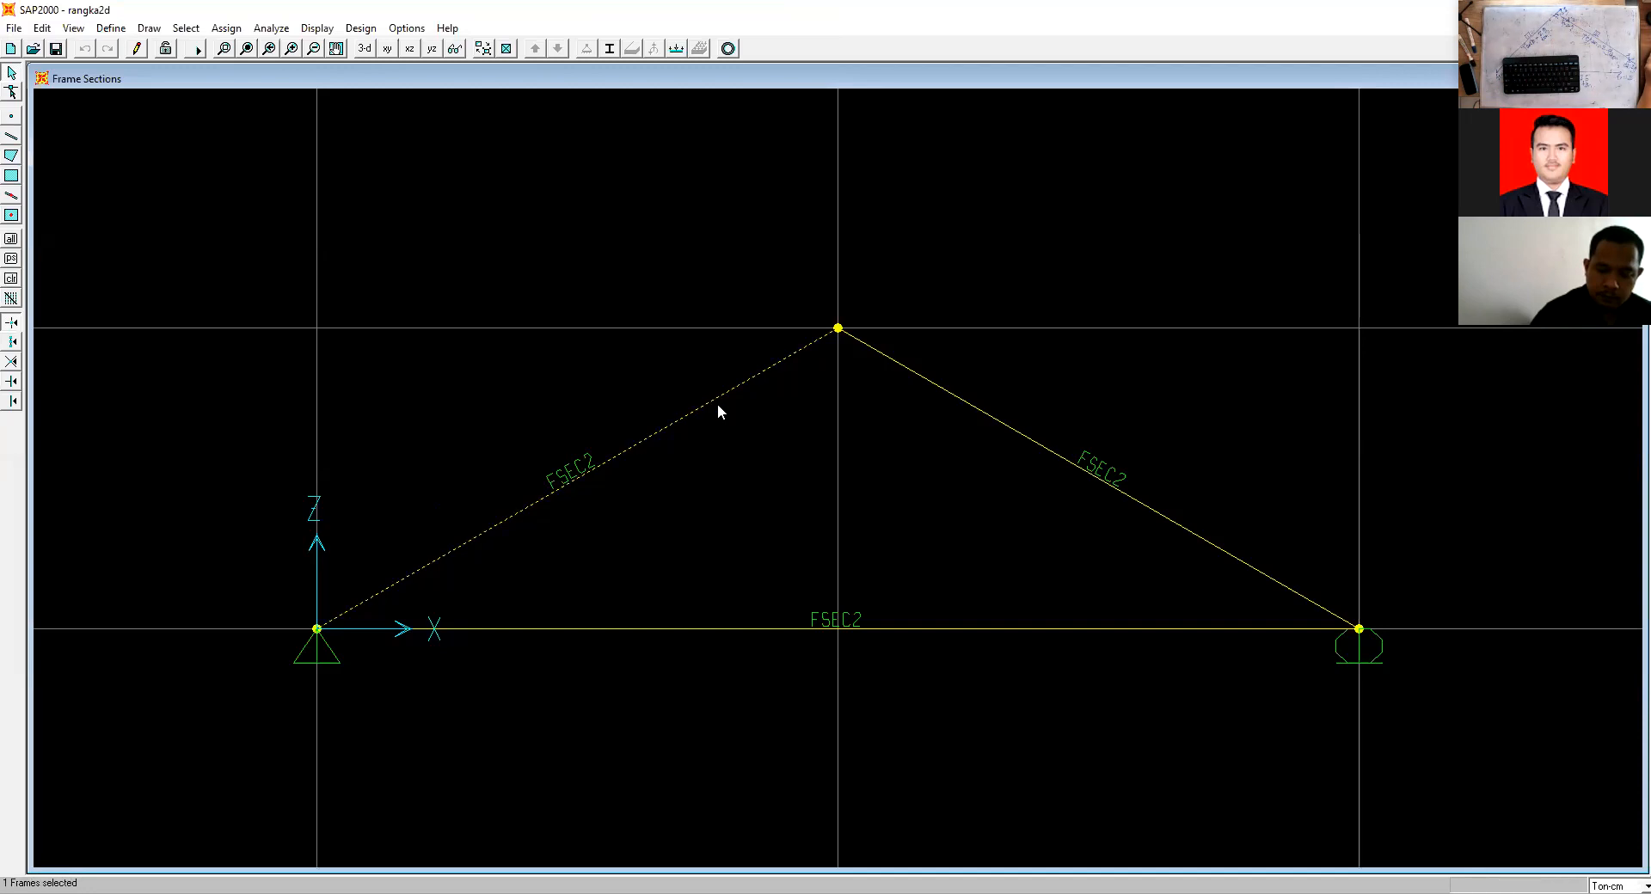
click(921, 382)
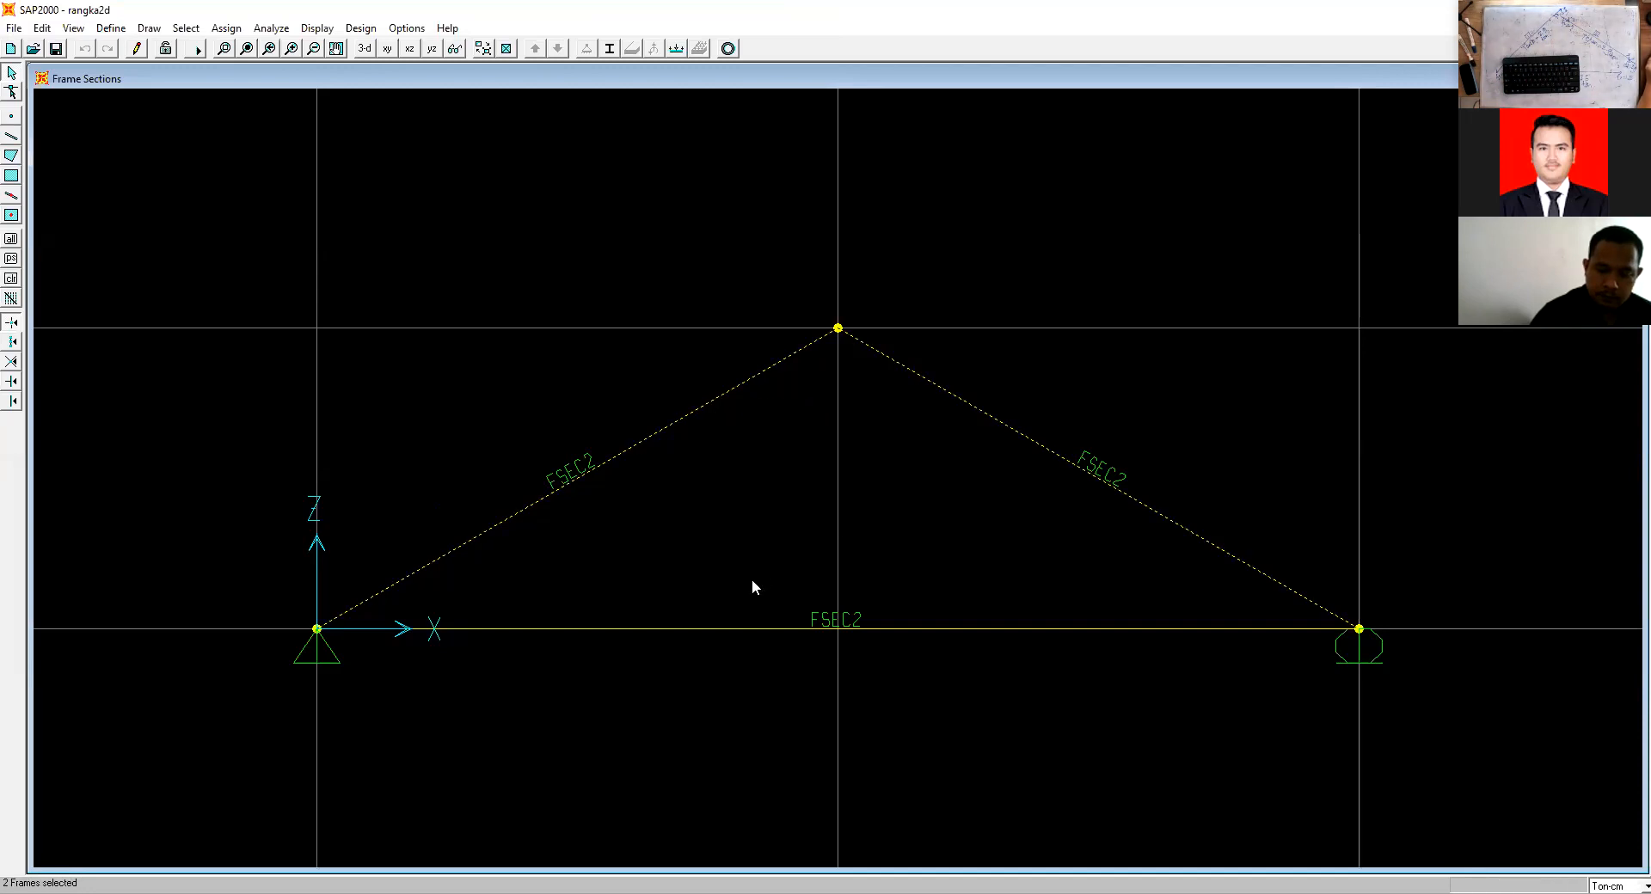
click(726, 632)
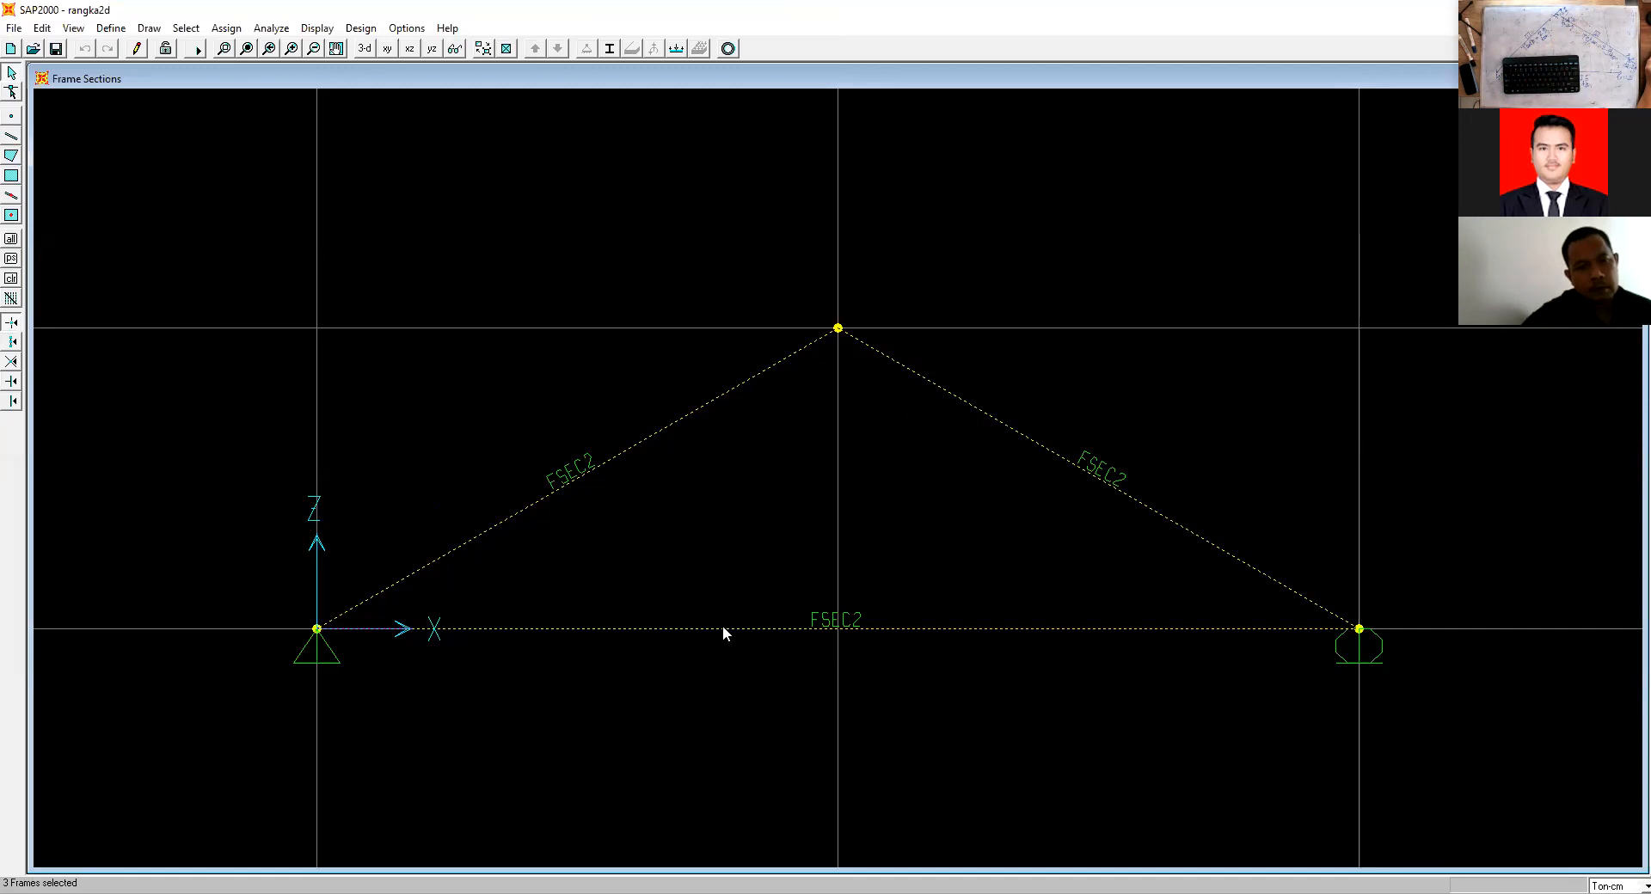
click(226, 28)
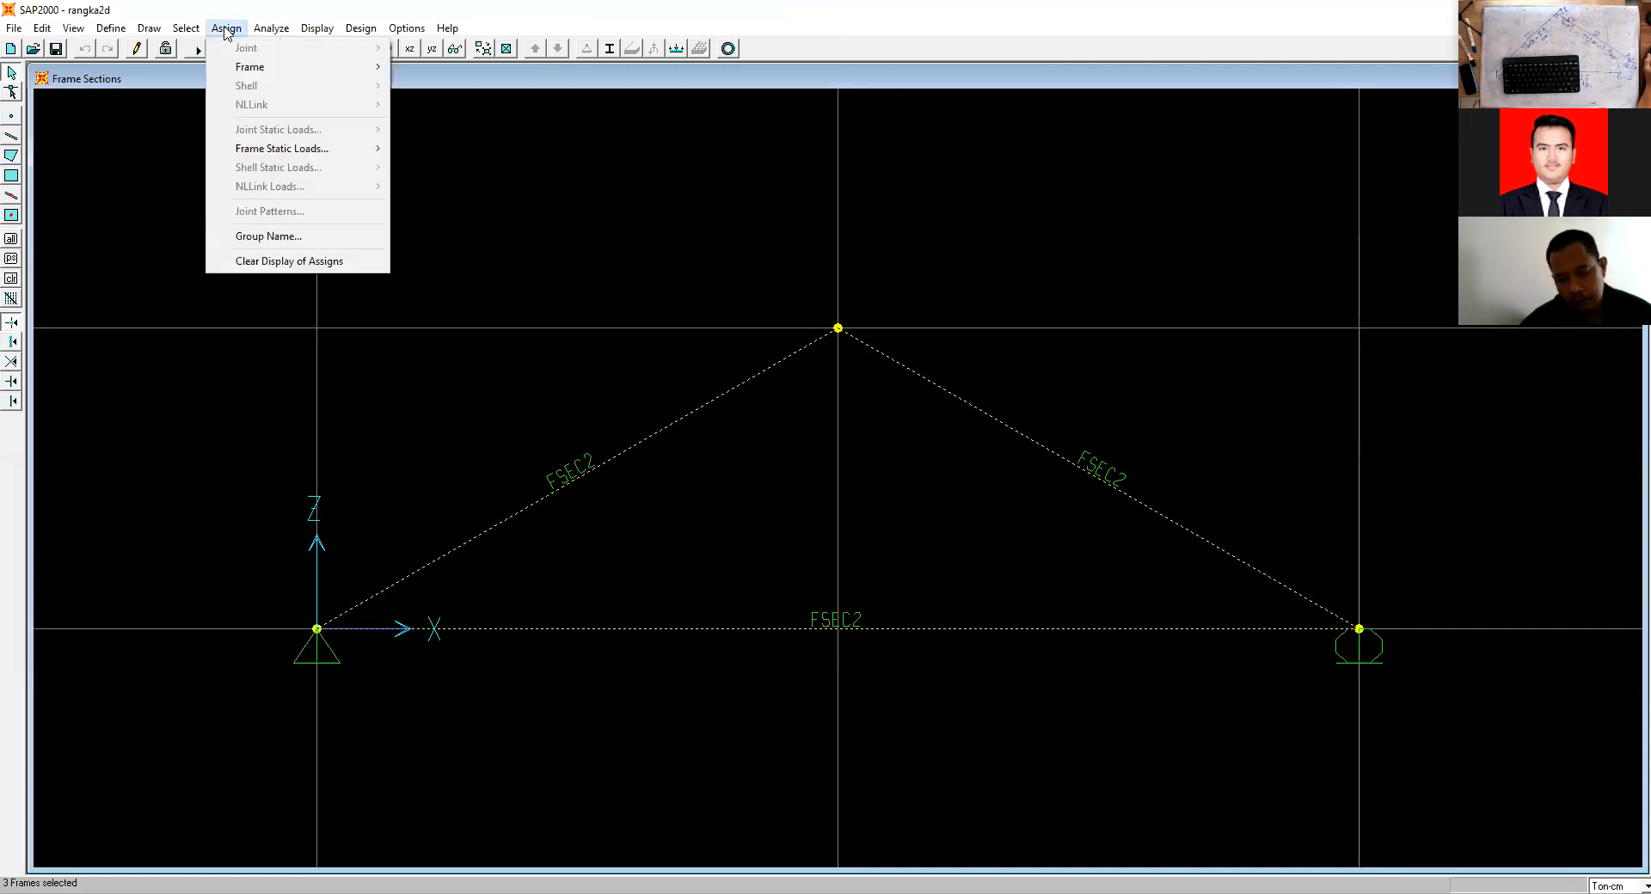
mouse_move(250, 67)
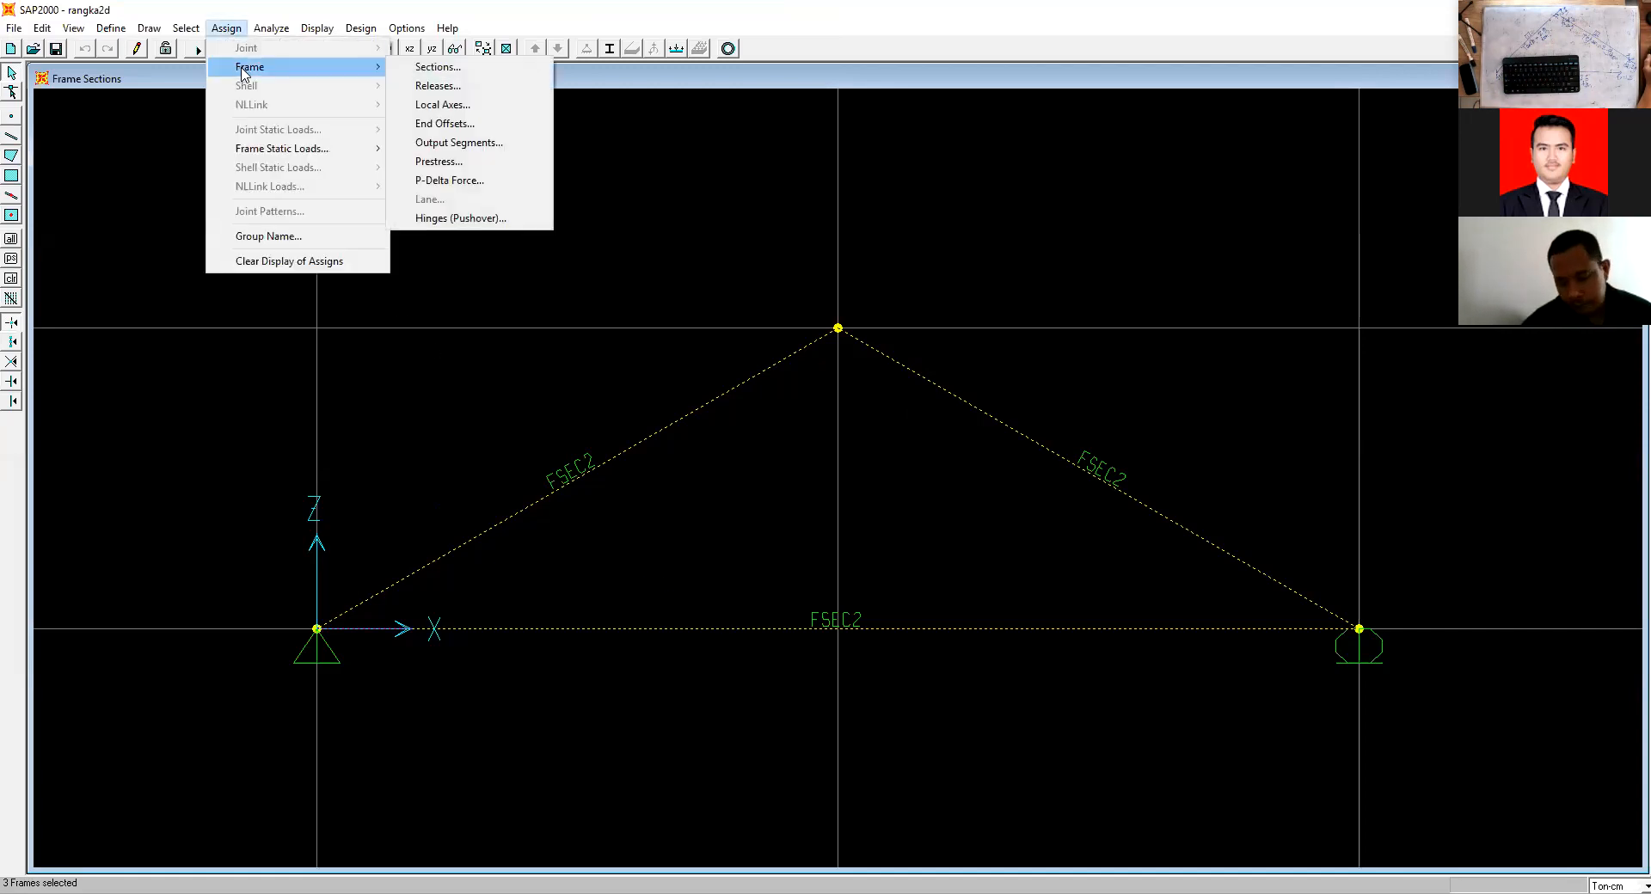
click(432, 86)
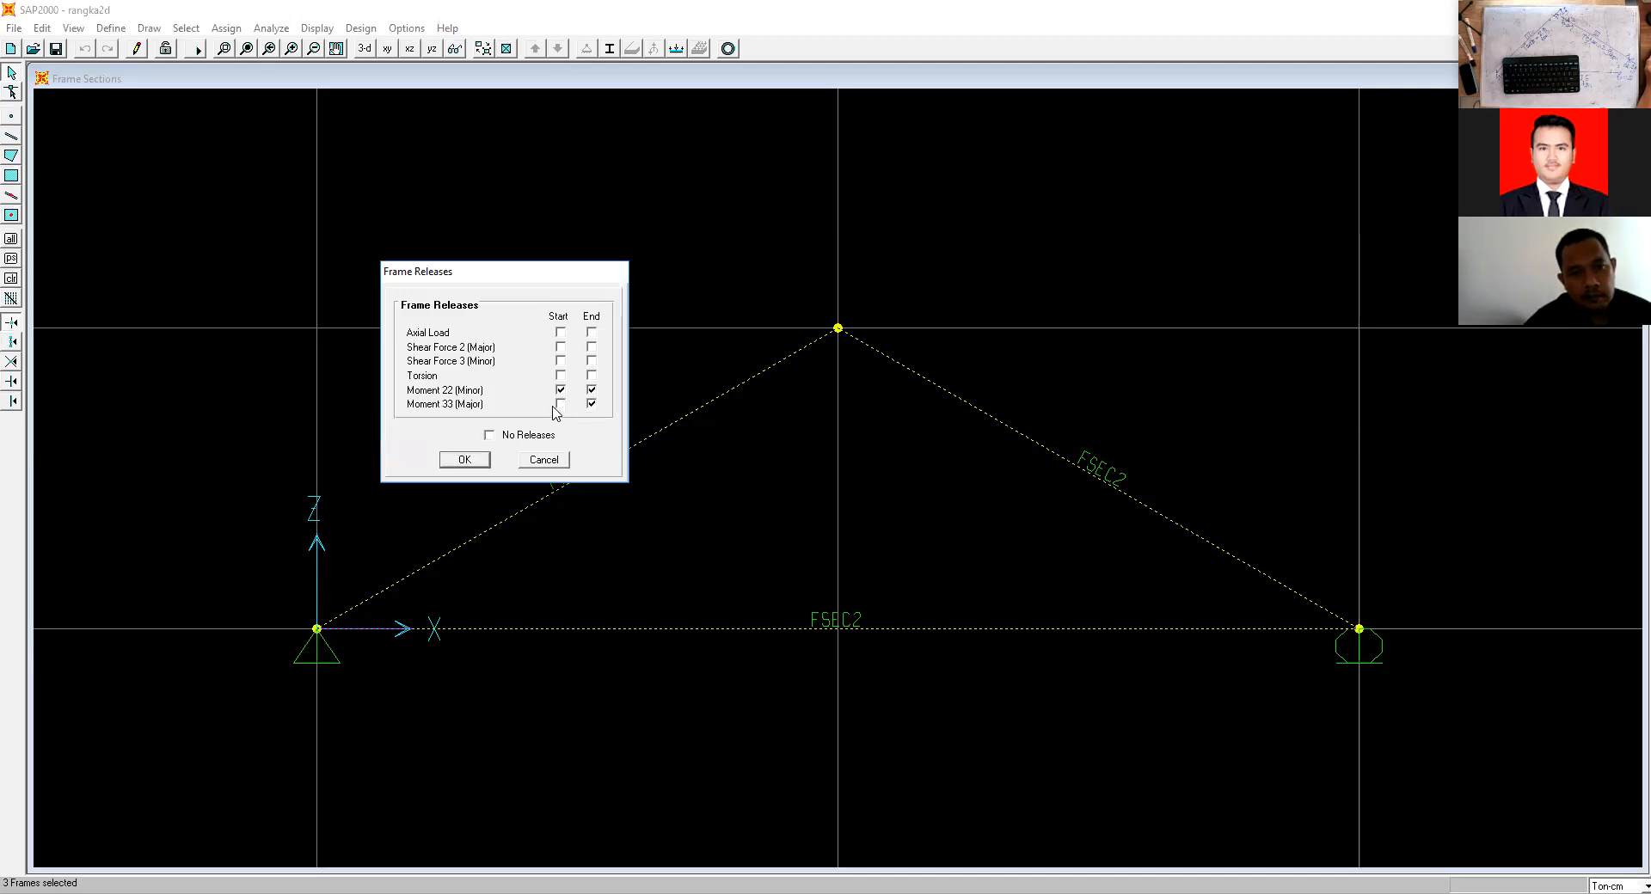
click(560, 403)
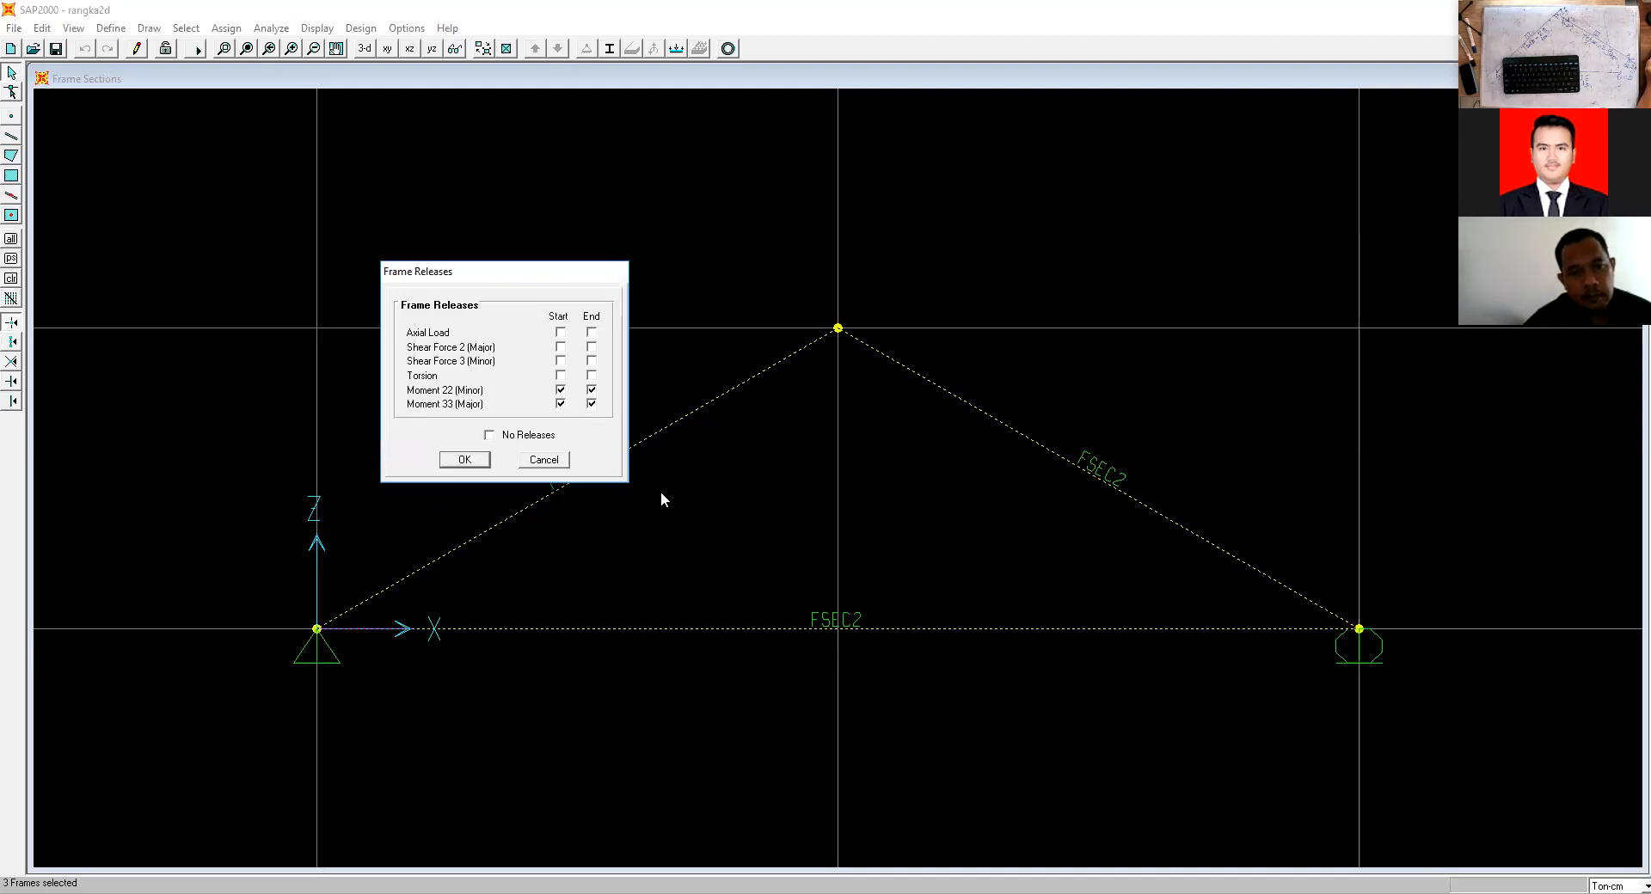
click(470, 463)
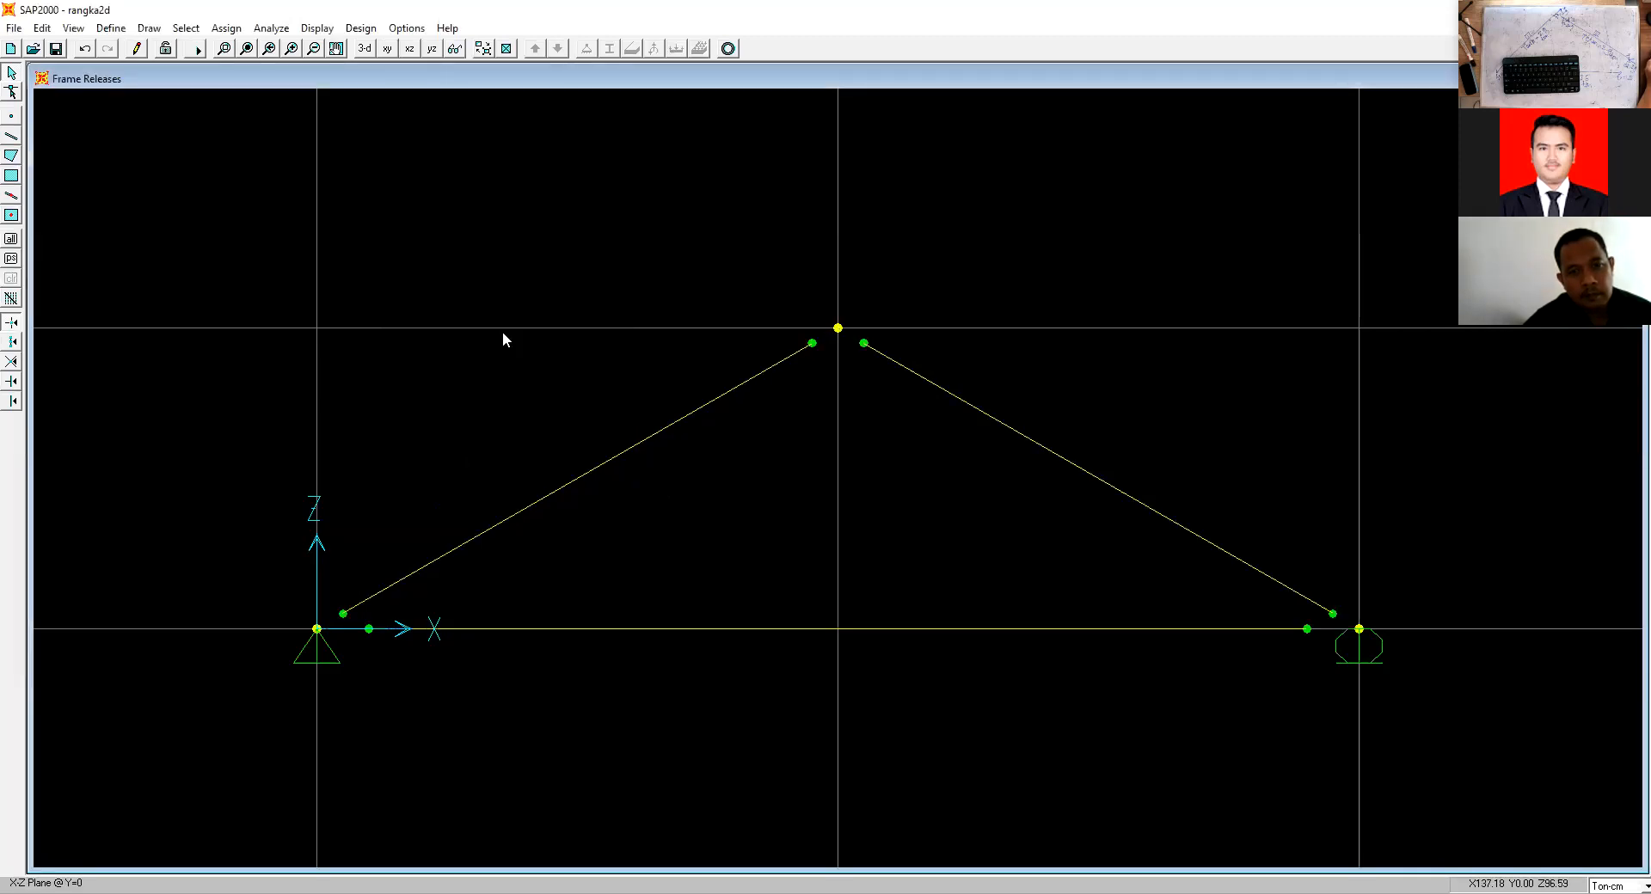
Save the model and try to run the analysis, closing its report when it stops.
click(54, 50)
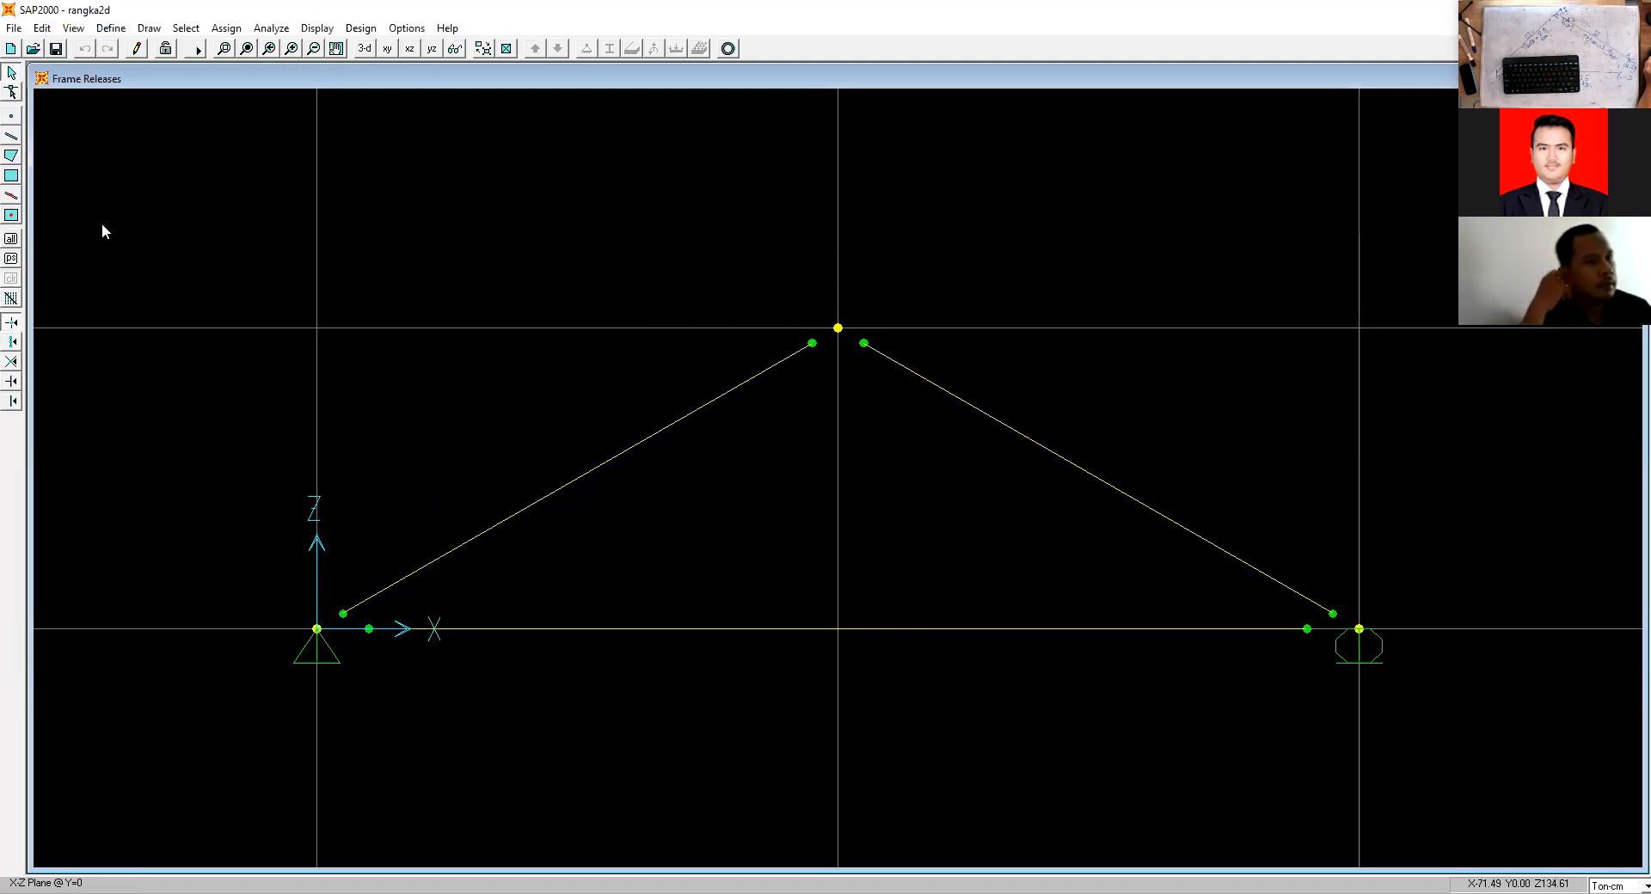
click(199, 50)
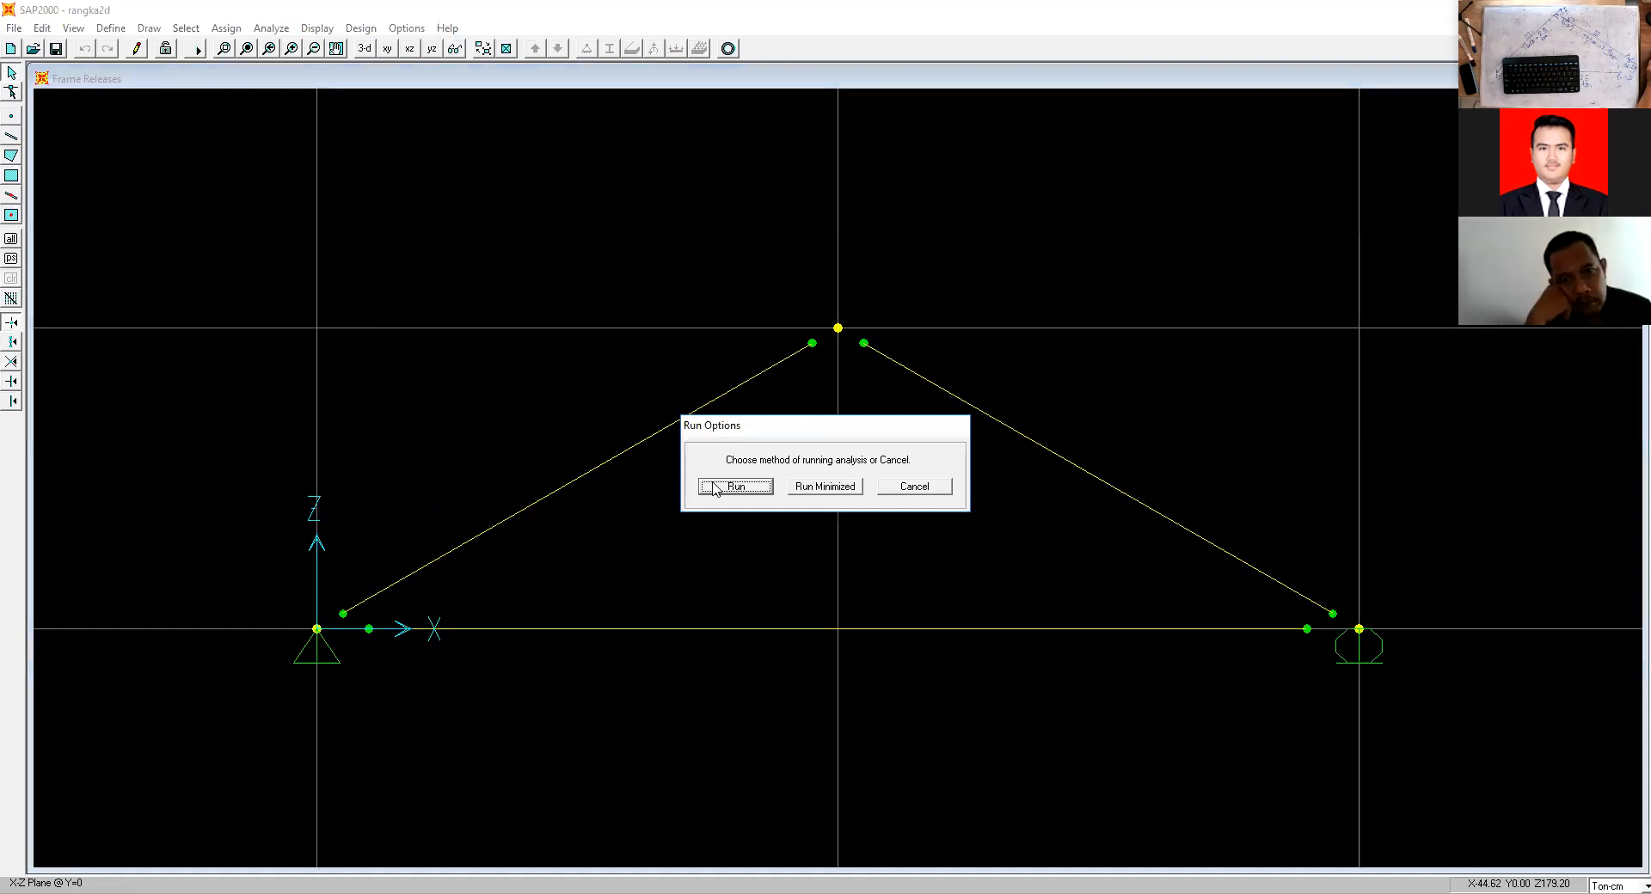
click(713, 489)
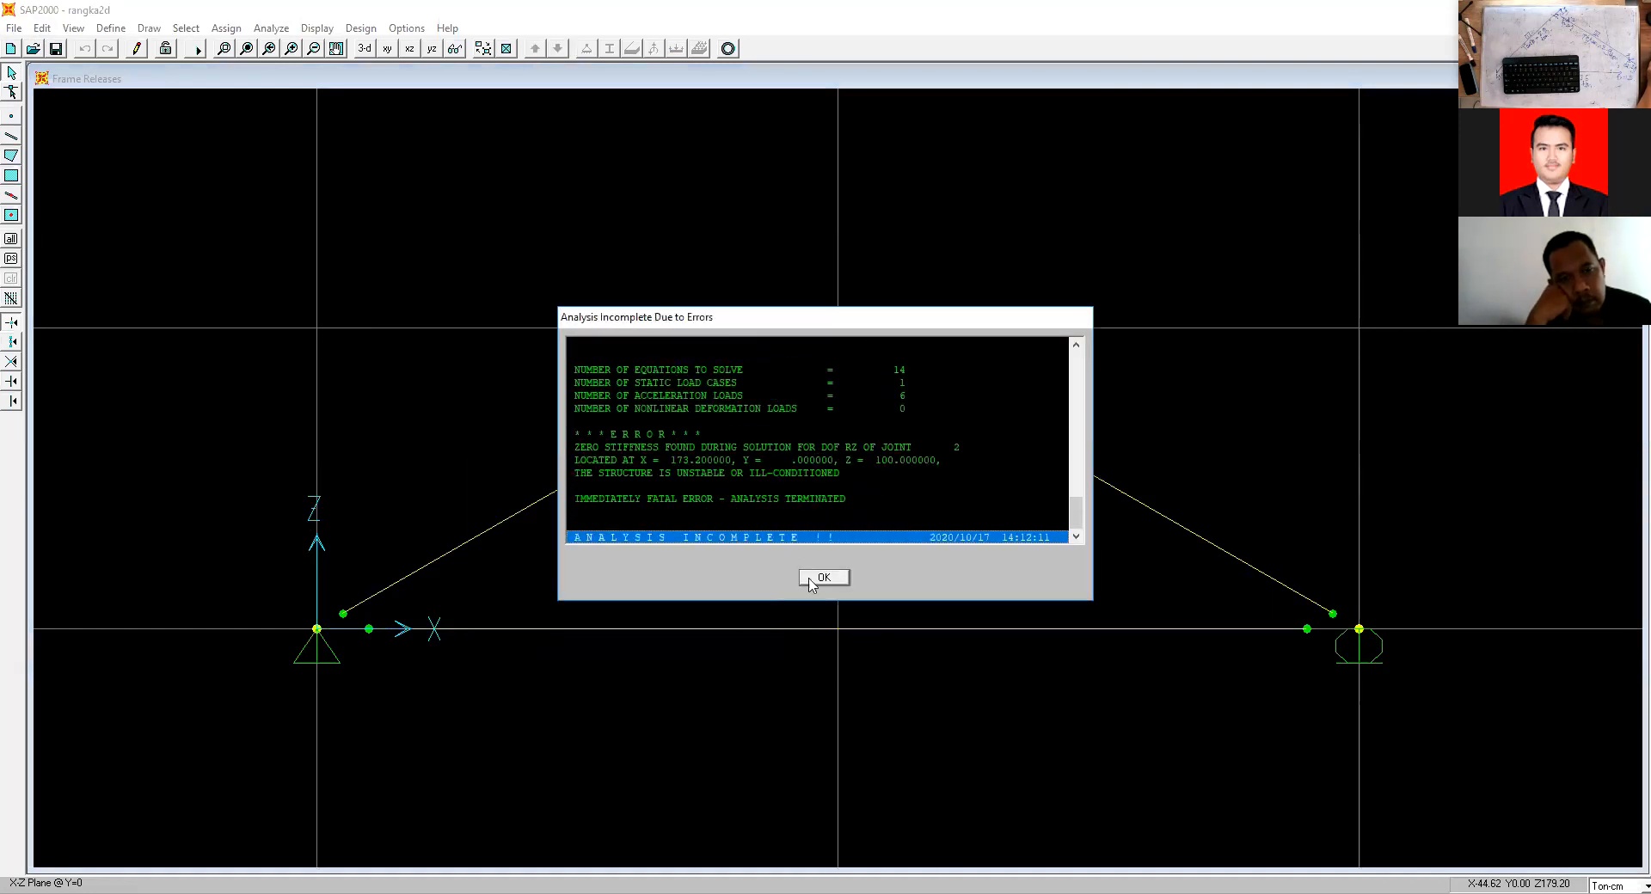
click(818, 579)
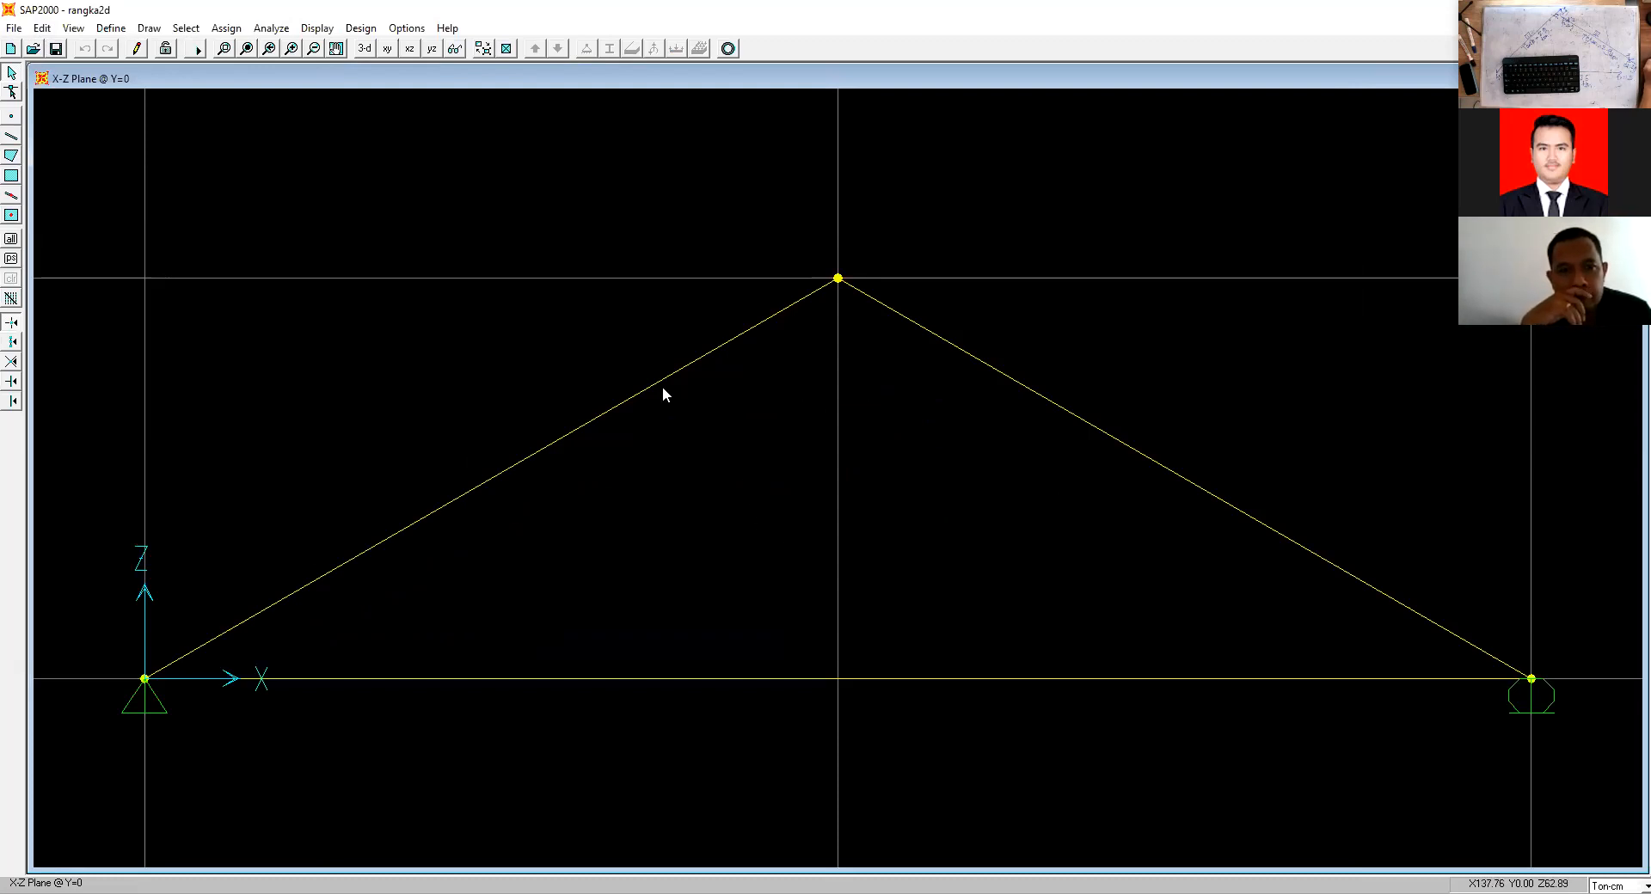
Assign frame releases for start torsion, Moment 22 (Minor) and Moment 33 (Major) to all three members and save the model.
click(614, 408)
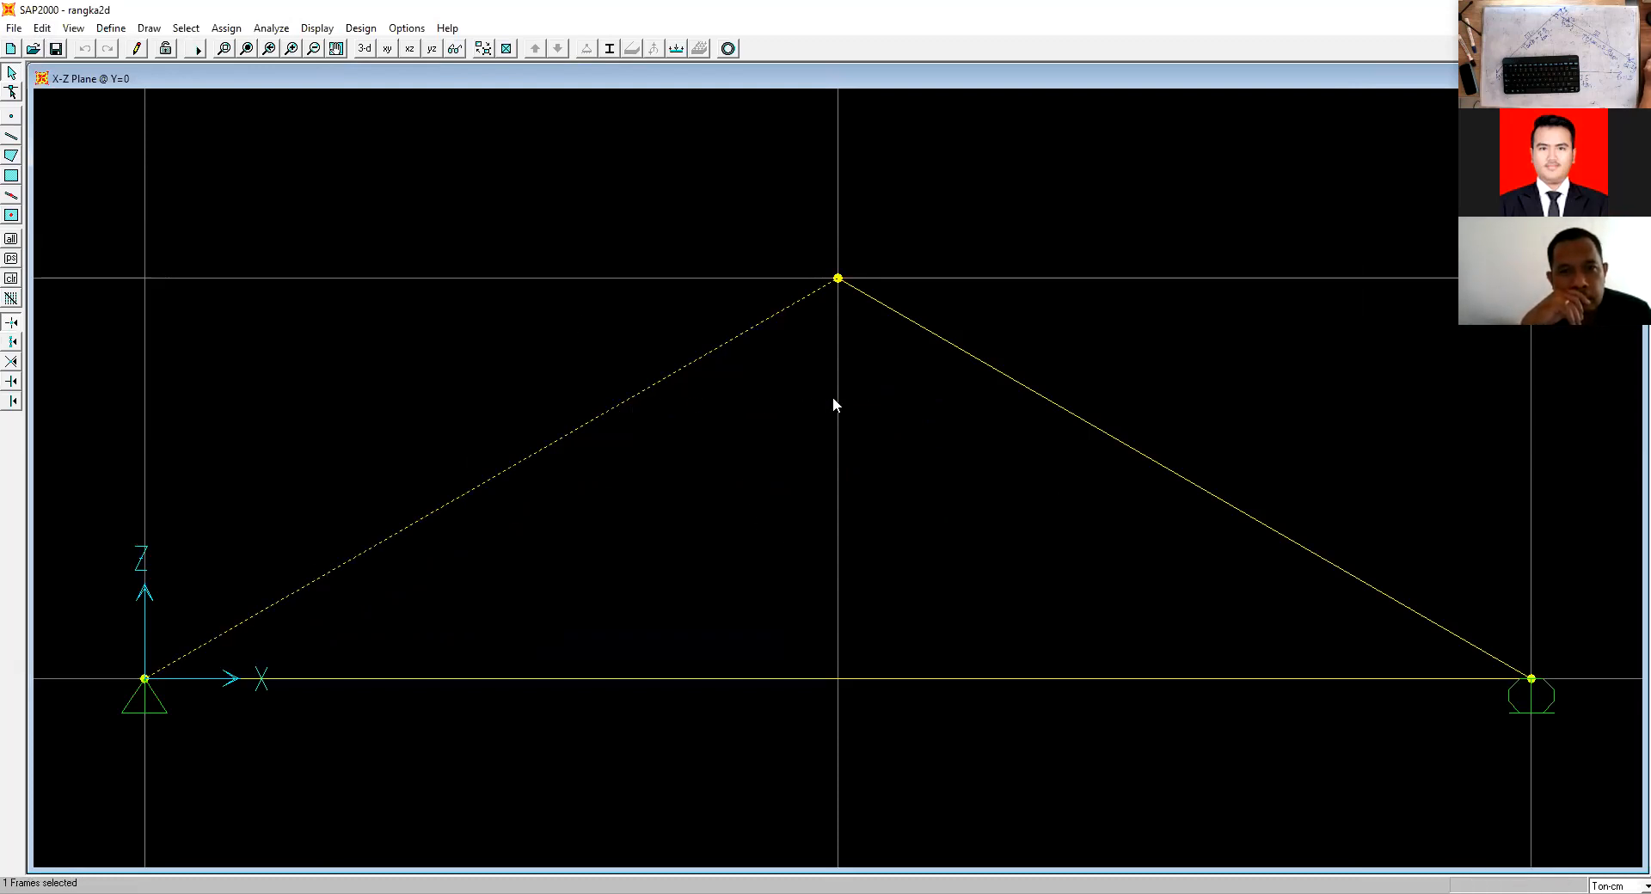
click(951, 344)
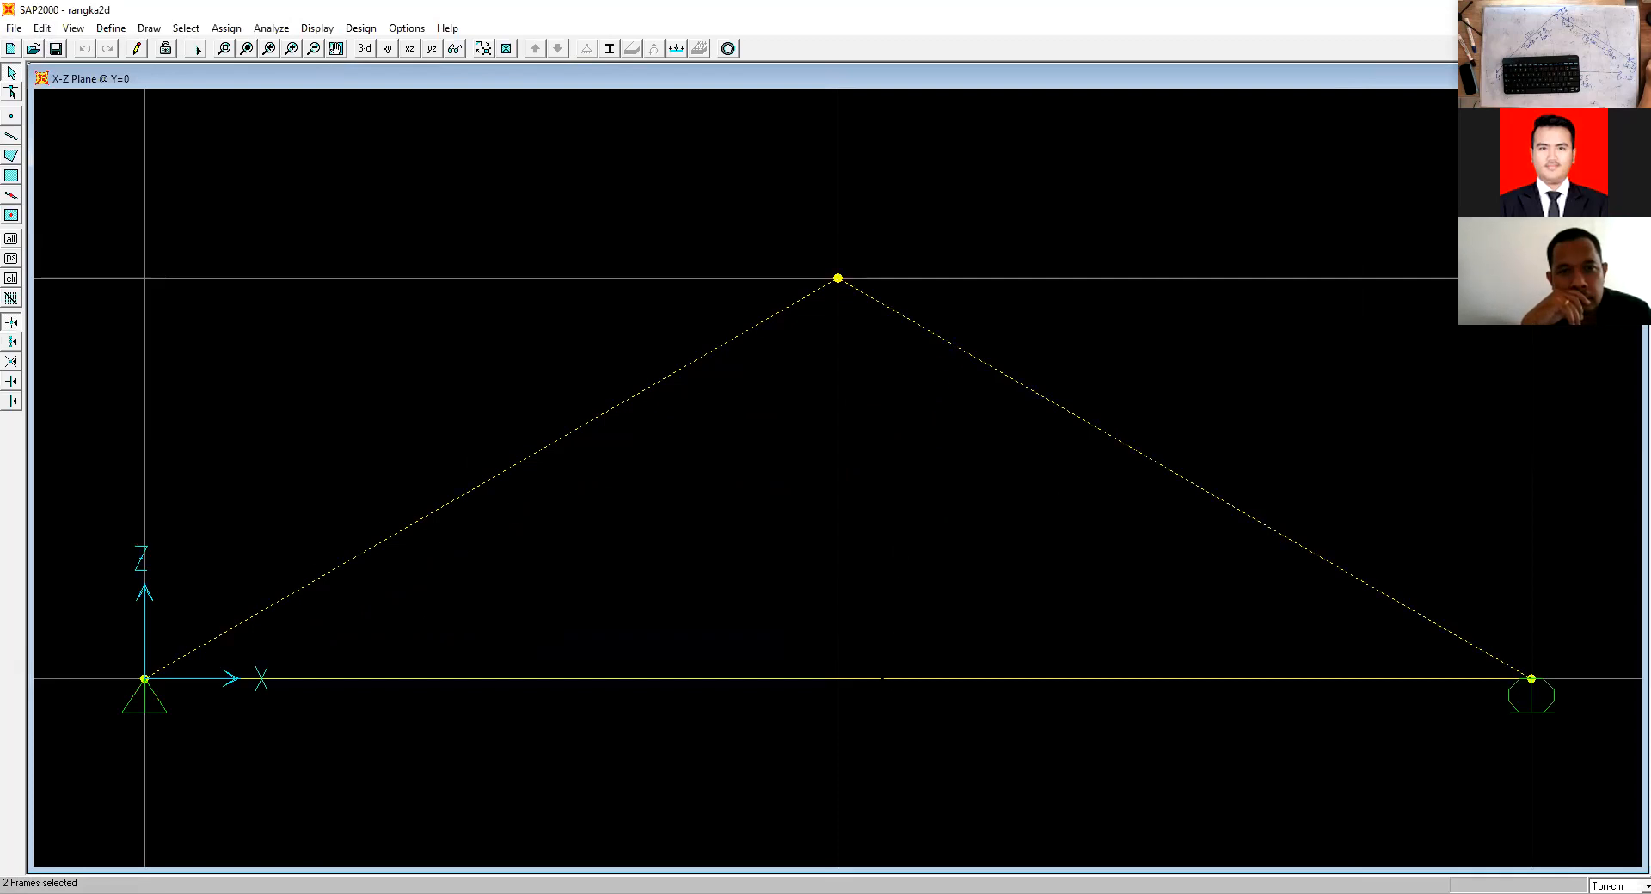
click(230, 33)
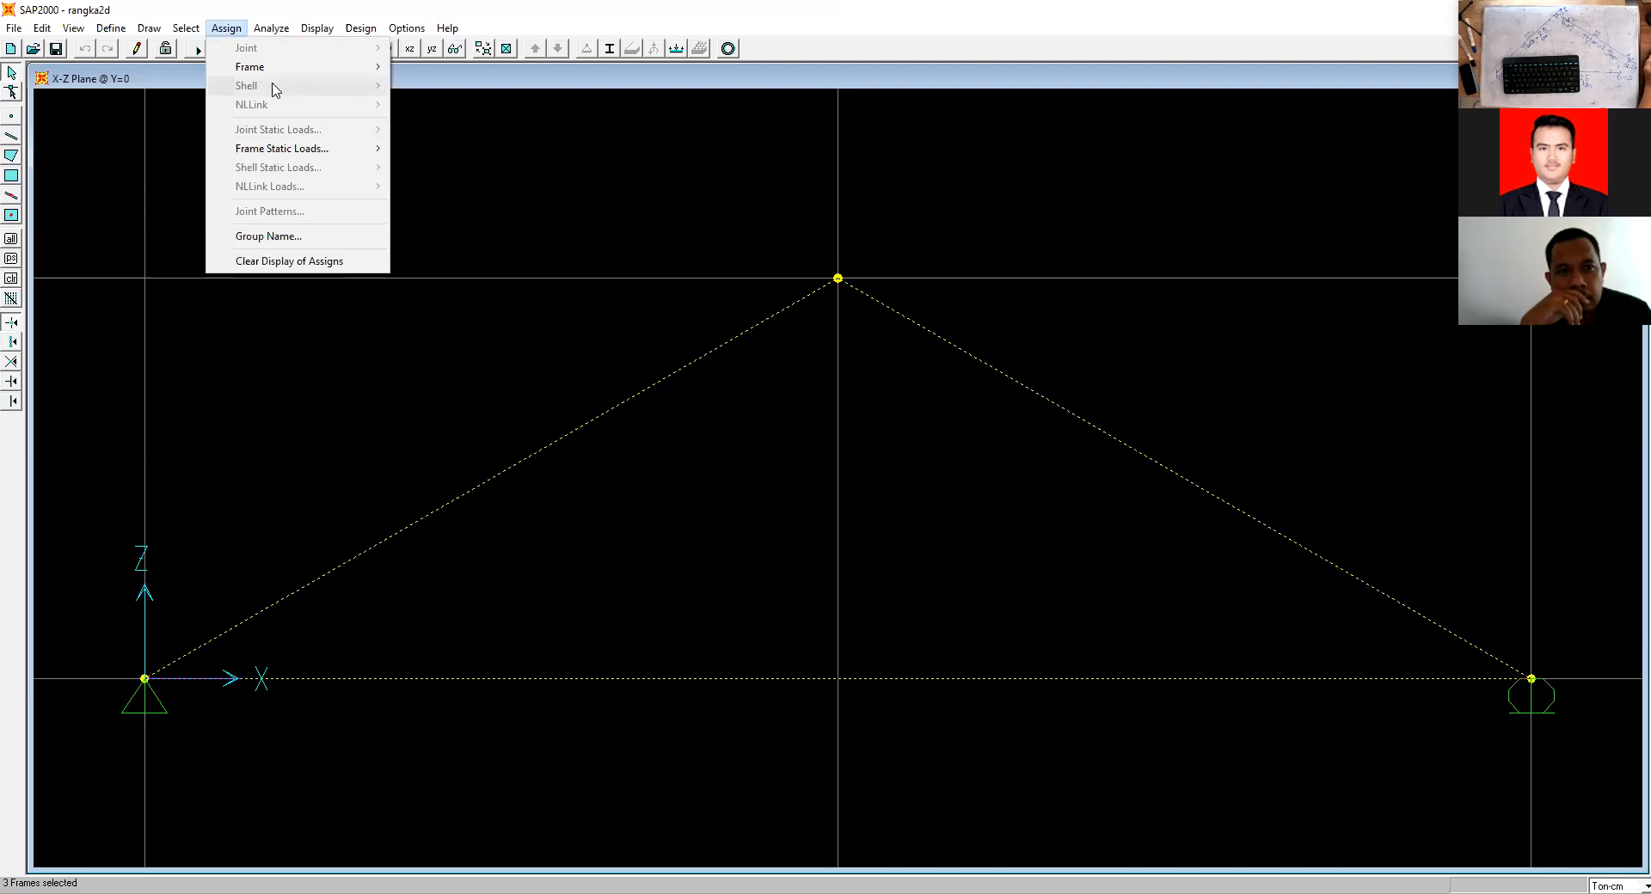
mouse_move(276, 66)
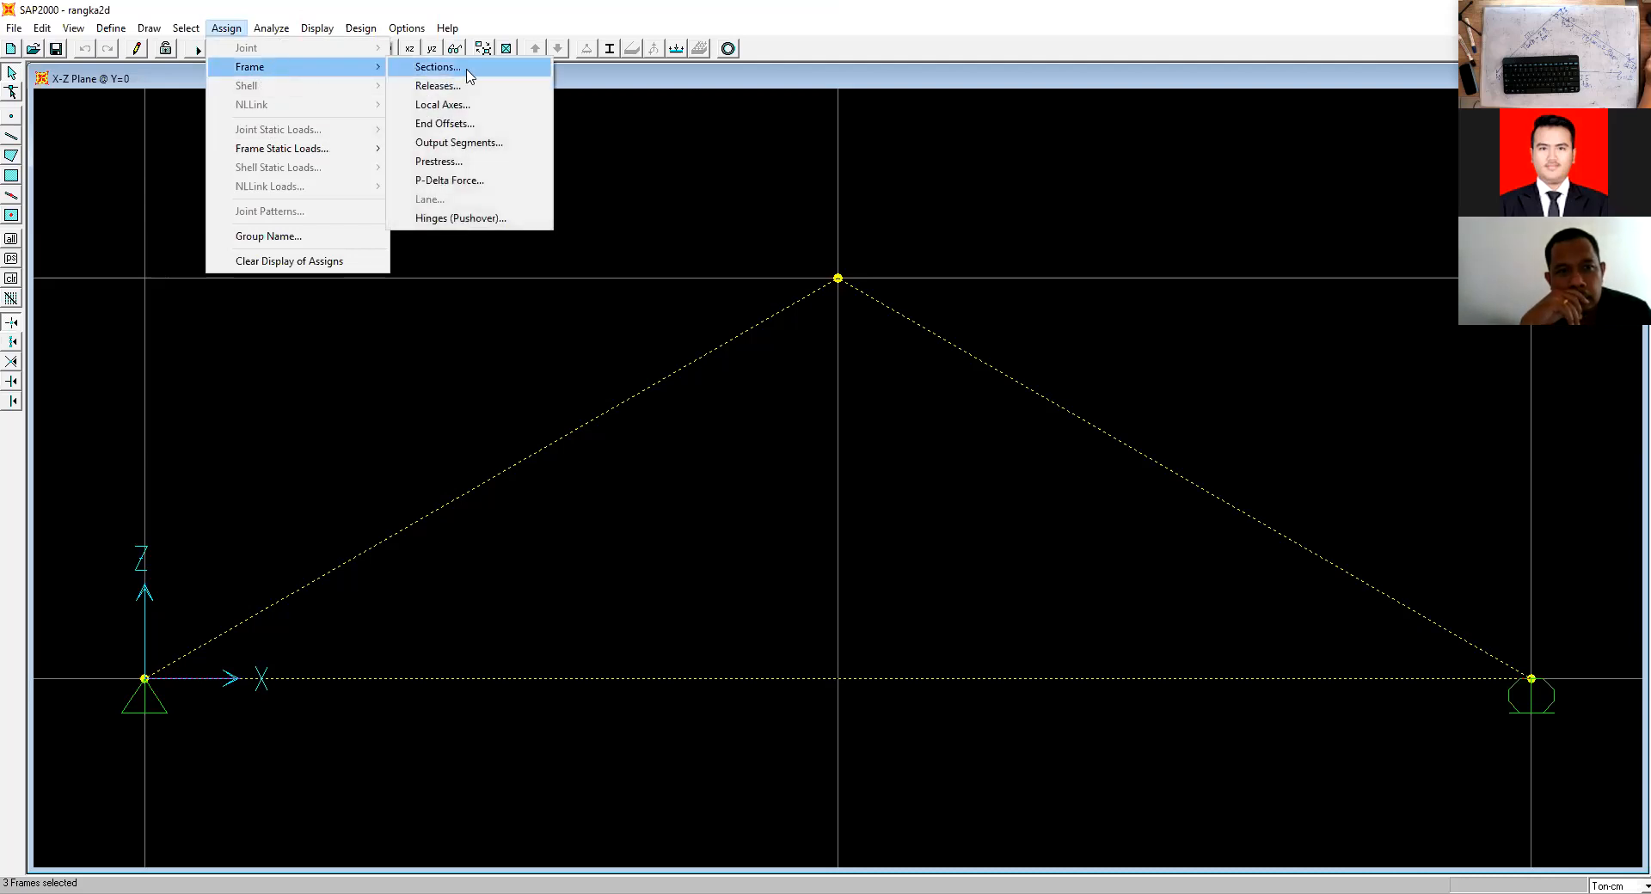
click(443, 86)
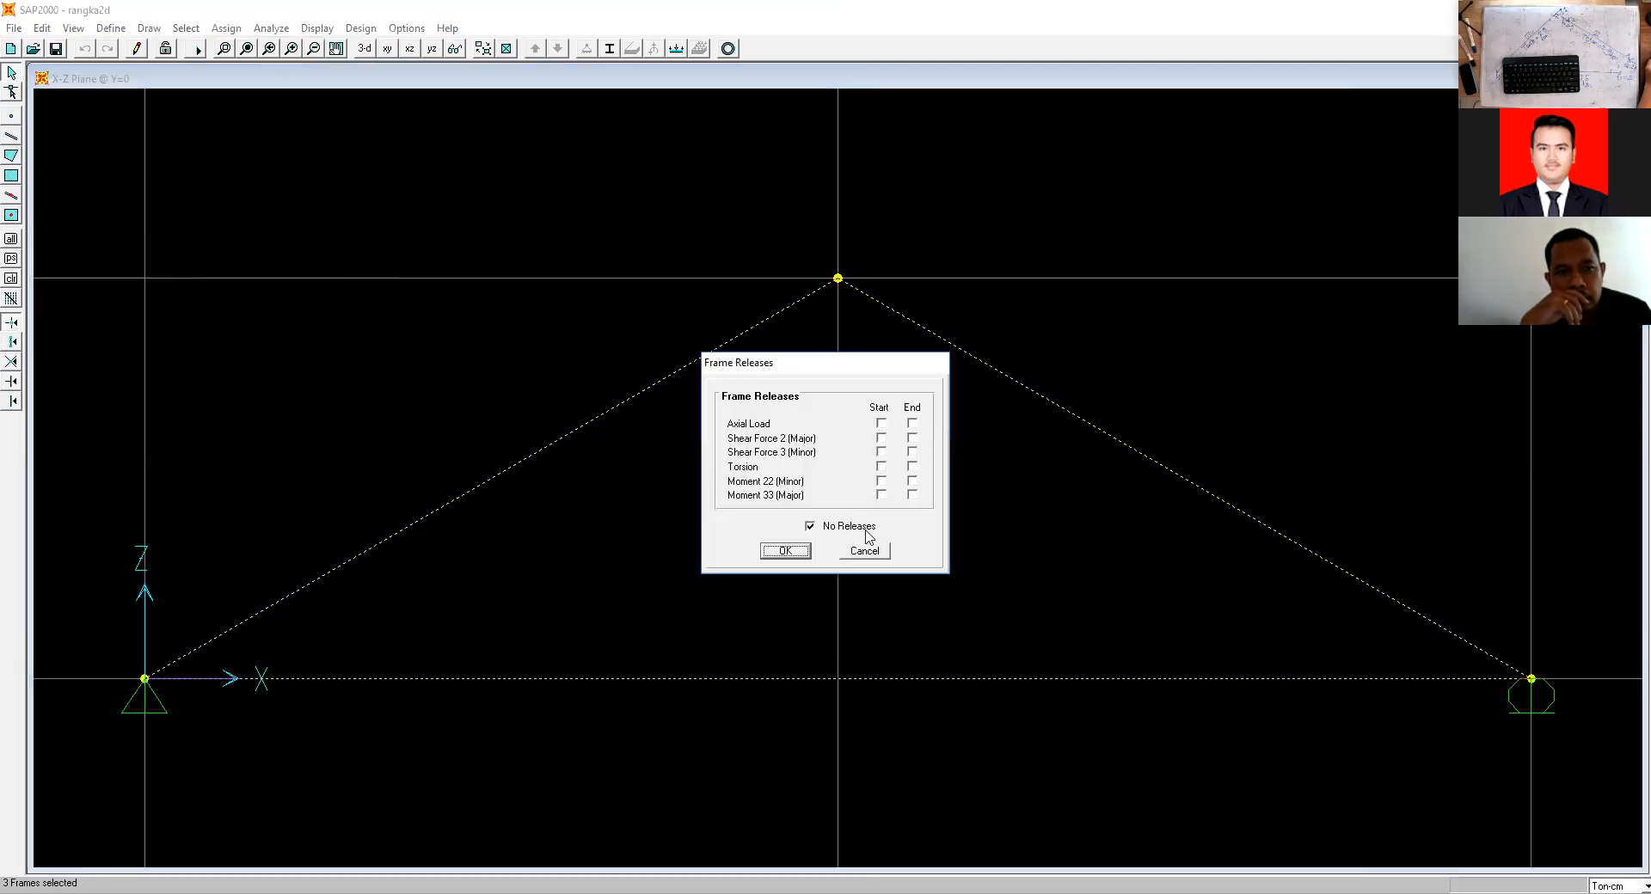
click(881, 467)
click(881, 481)
click(913, 481)
click(912, 494)
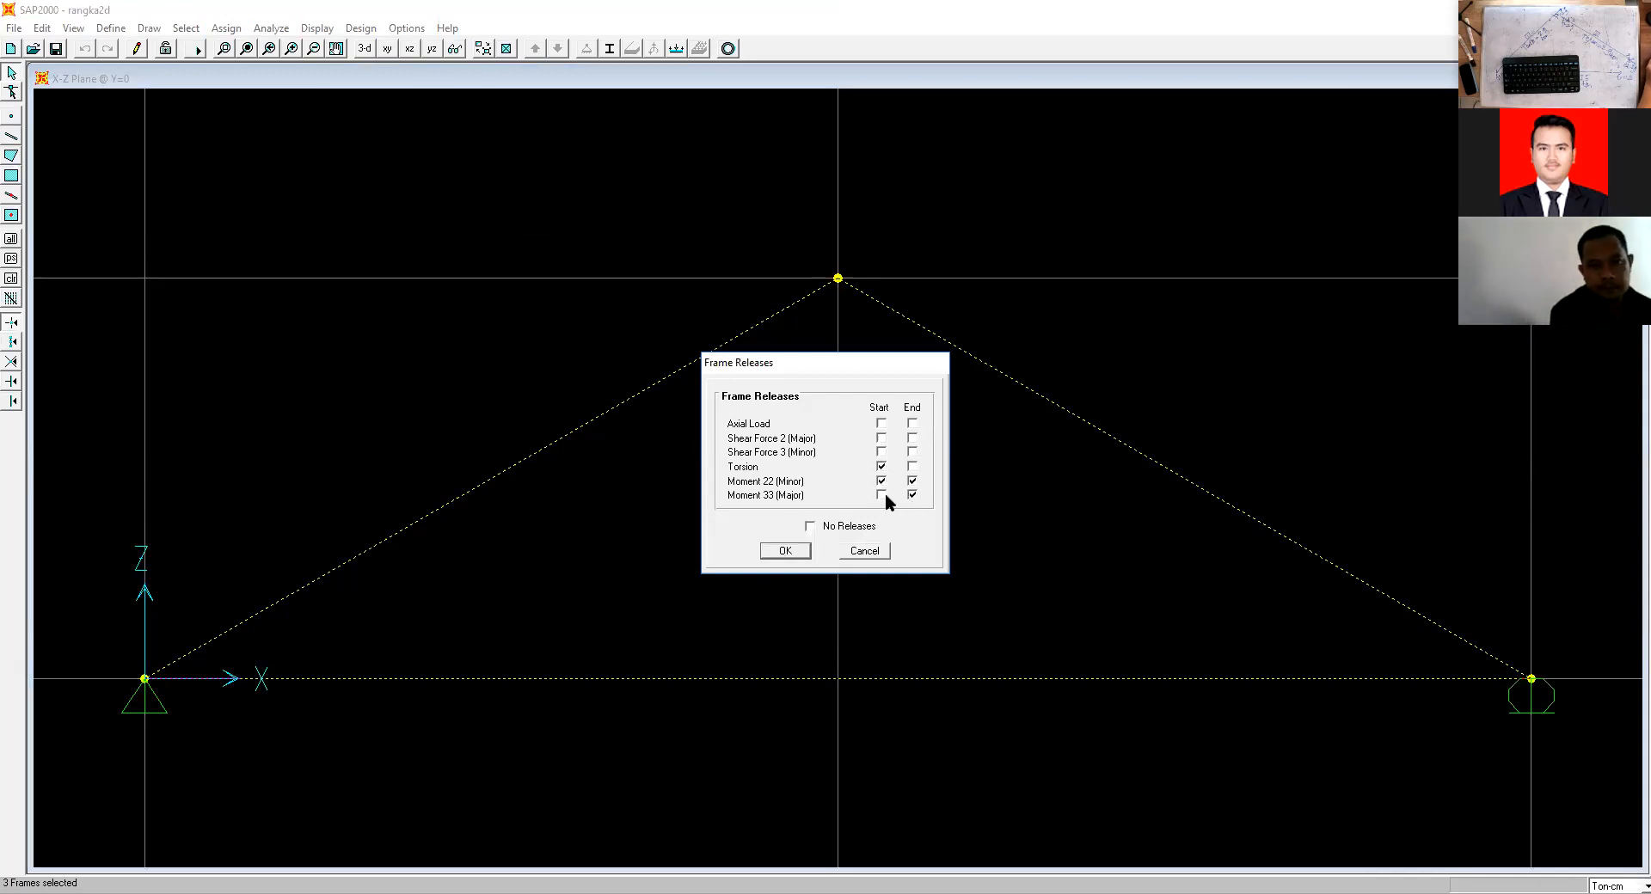
click(785, 551)
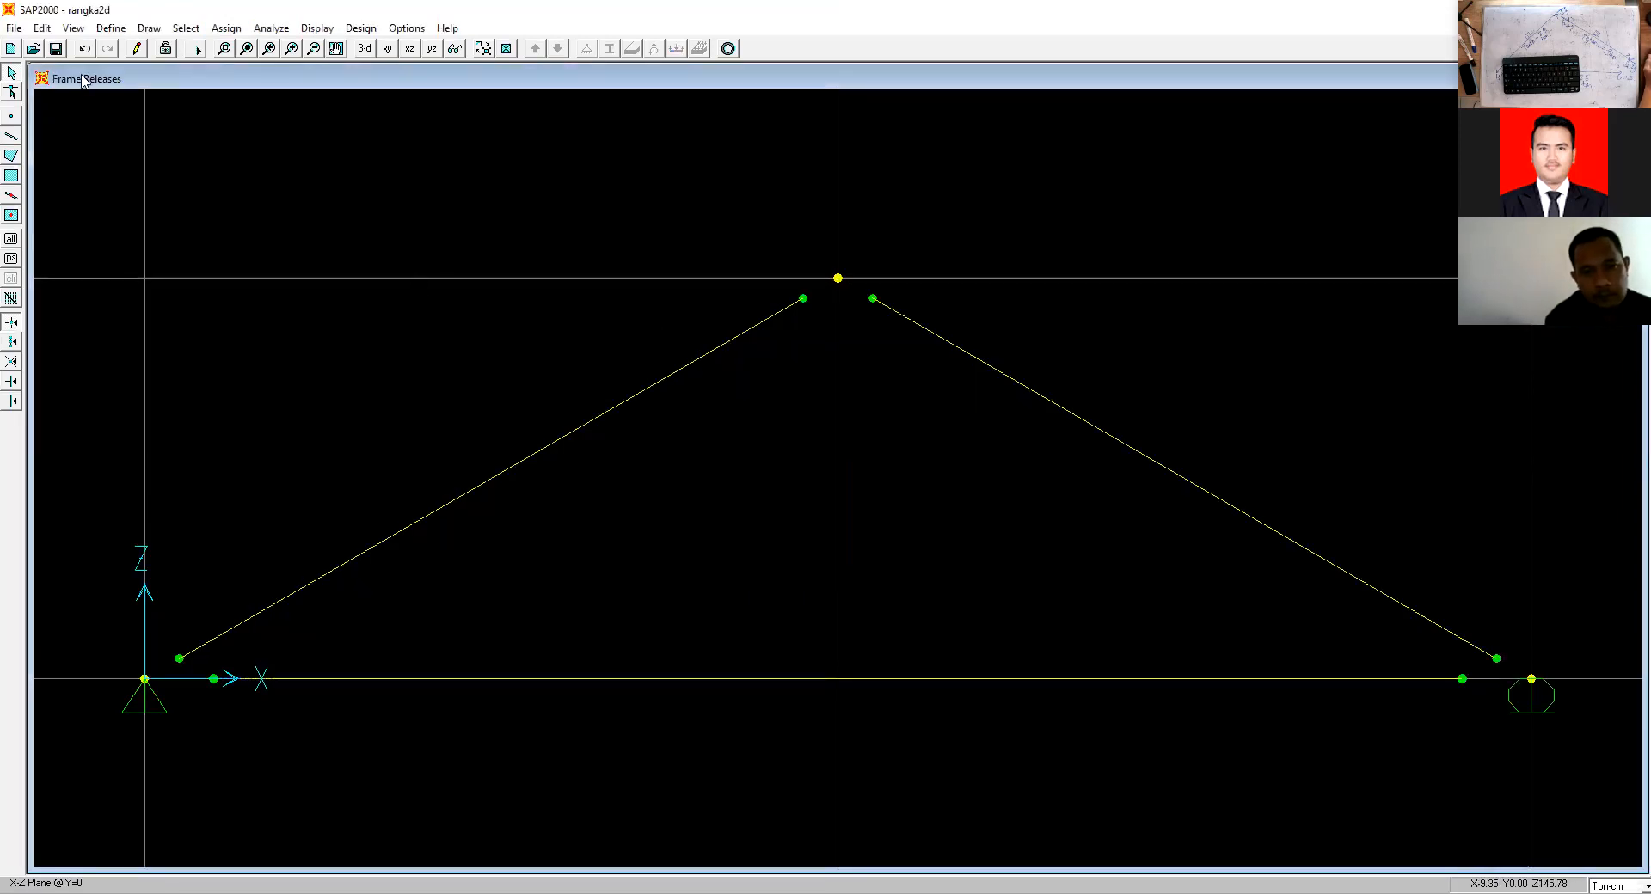
click(56, 50)
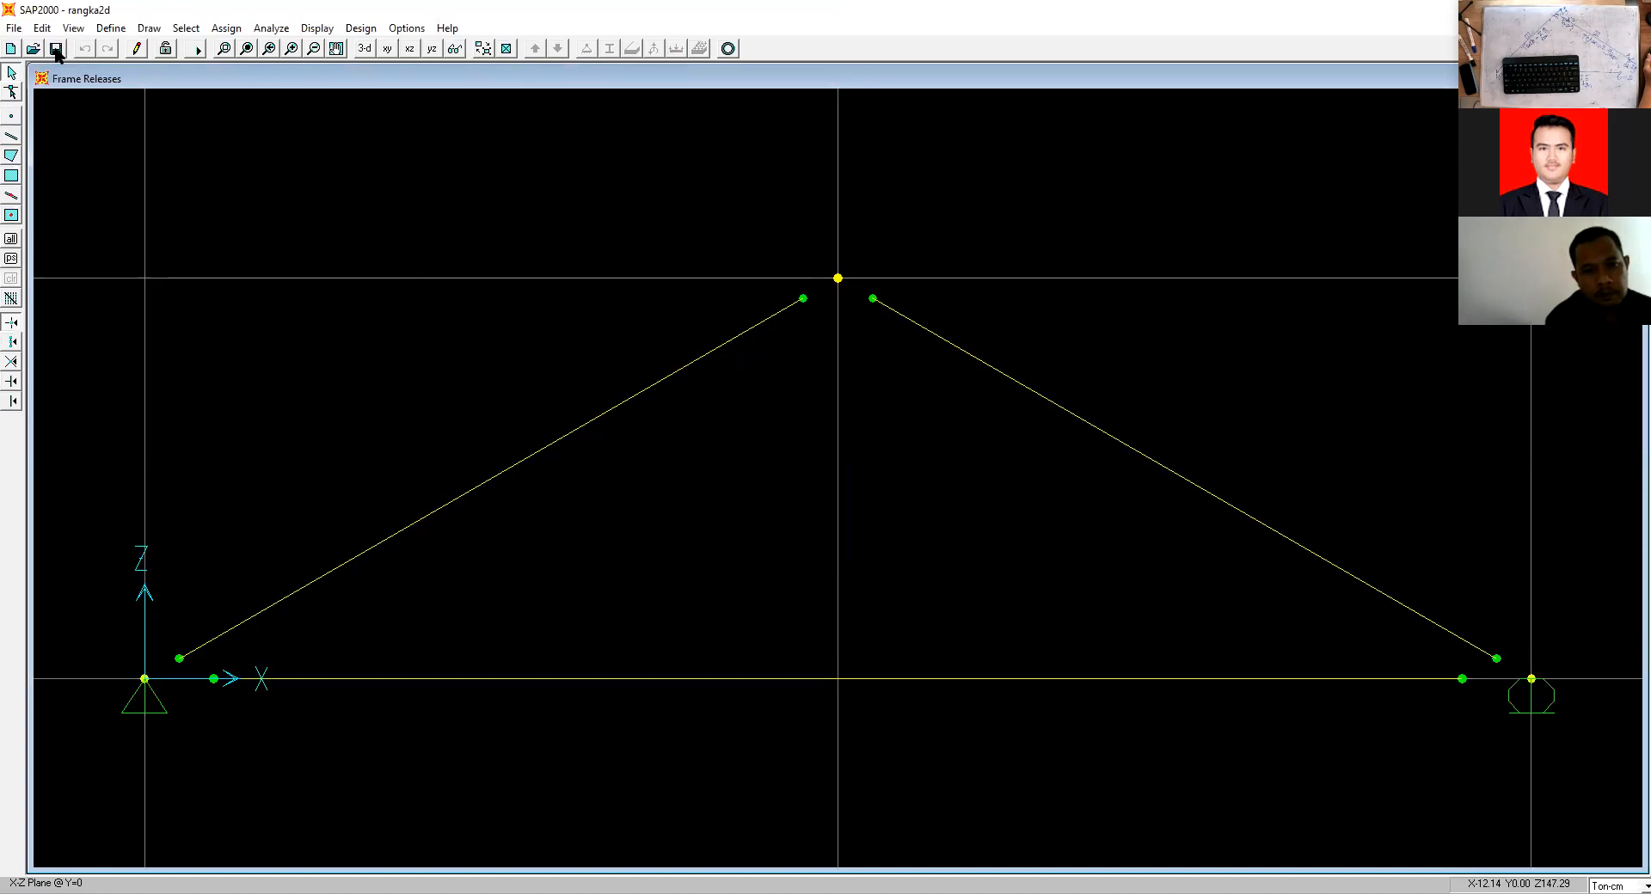
Try to run the analysis of the truss and close its report.
click(196, 51)
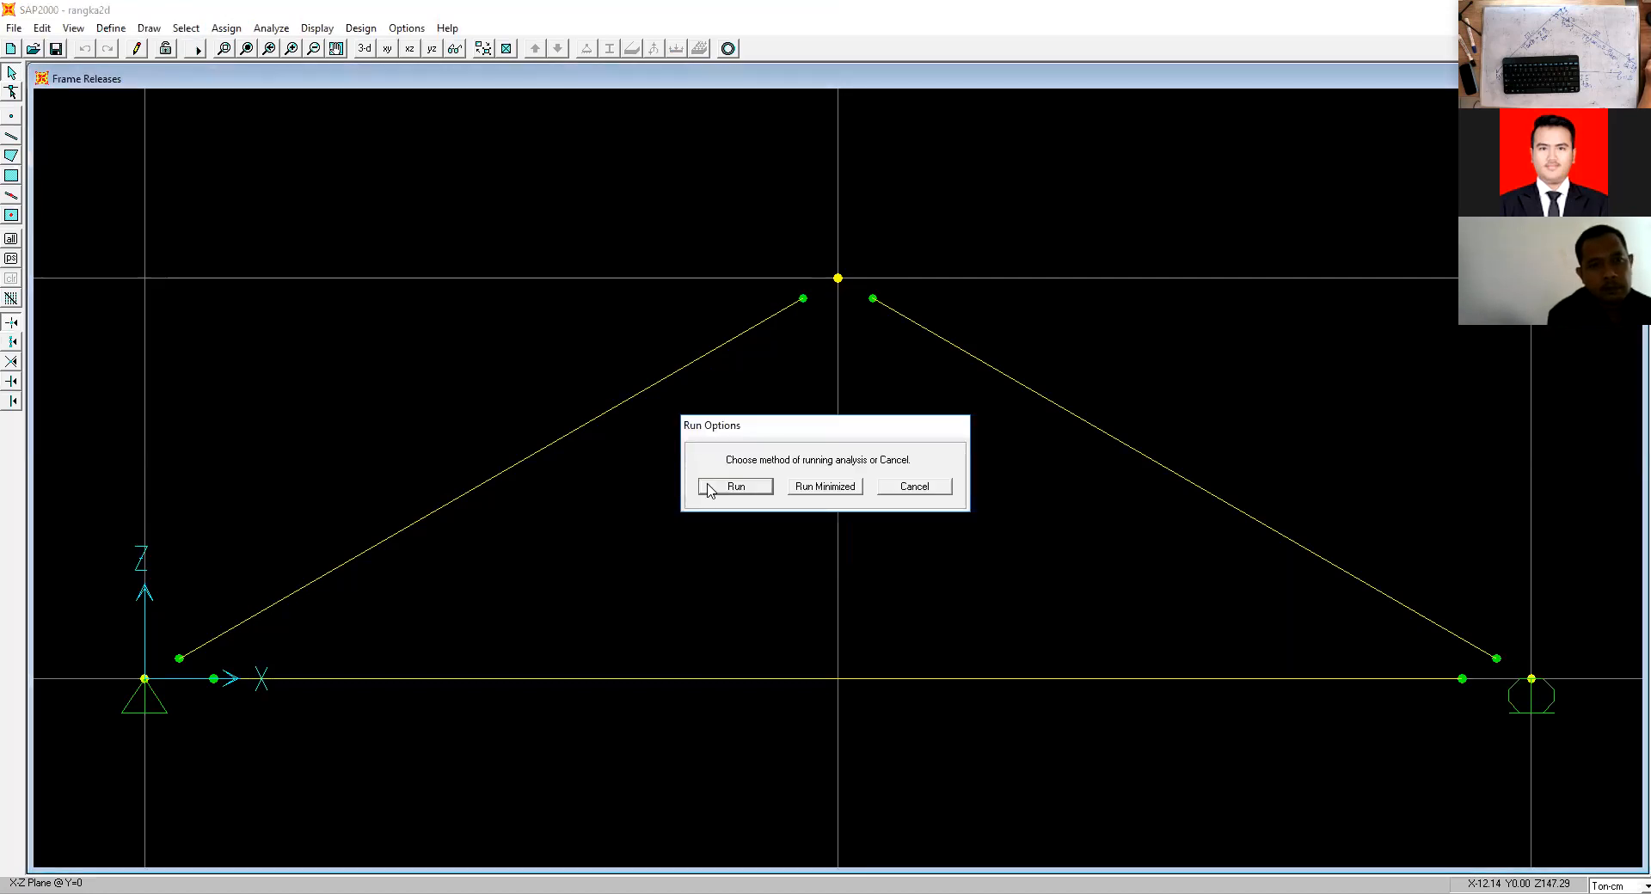
click(707, 488)
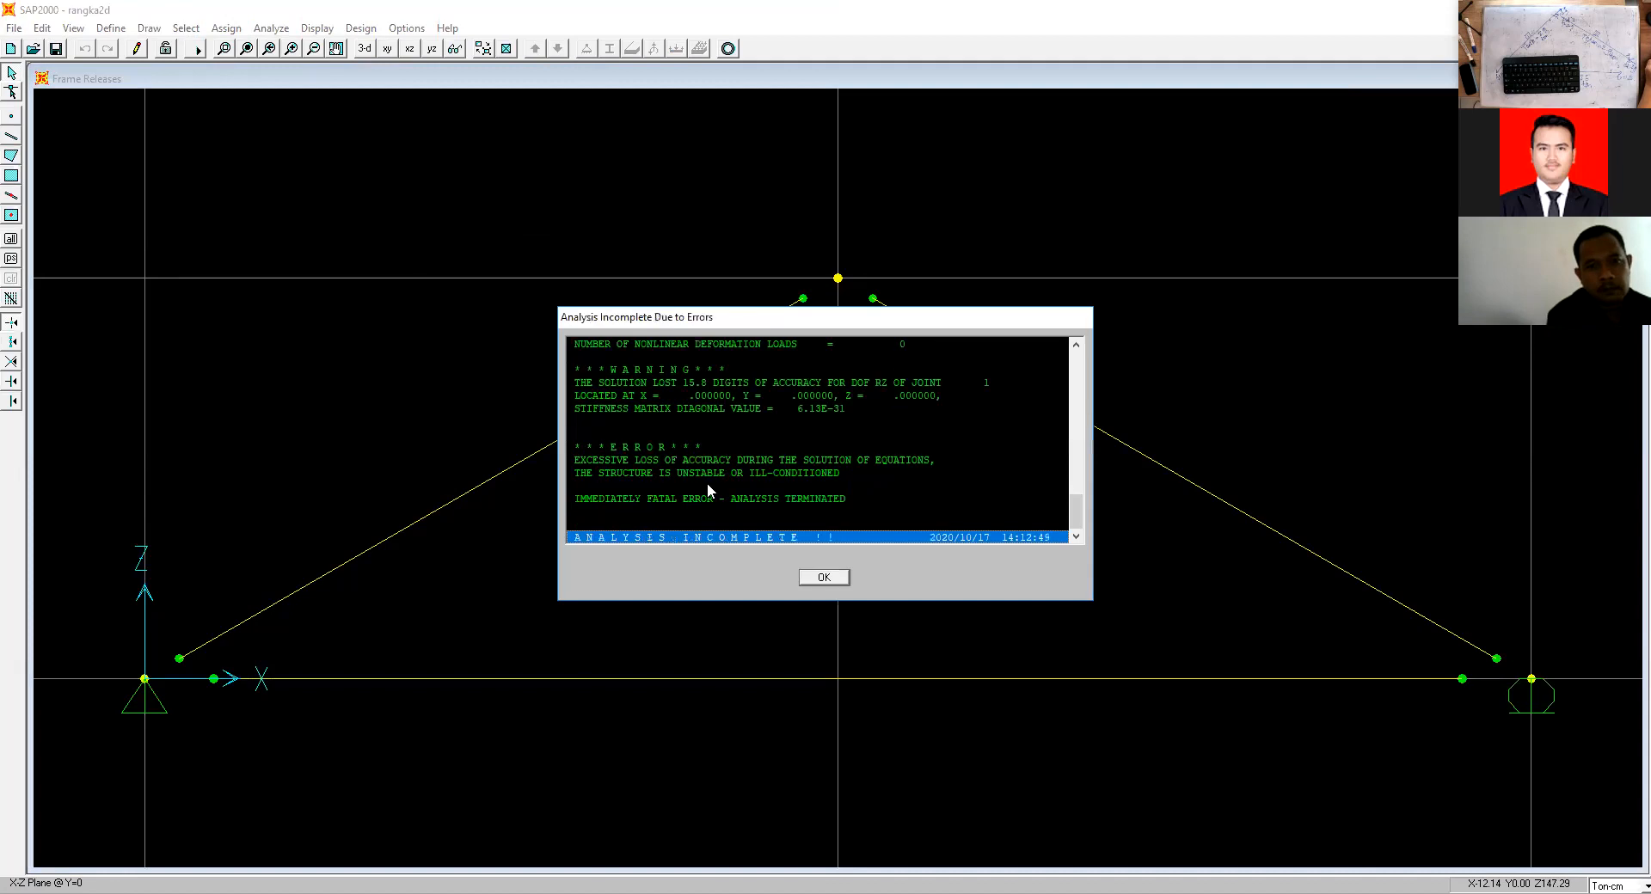
click(821, 577)
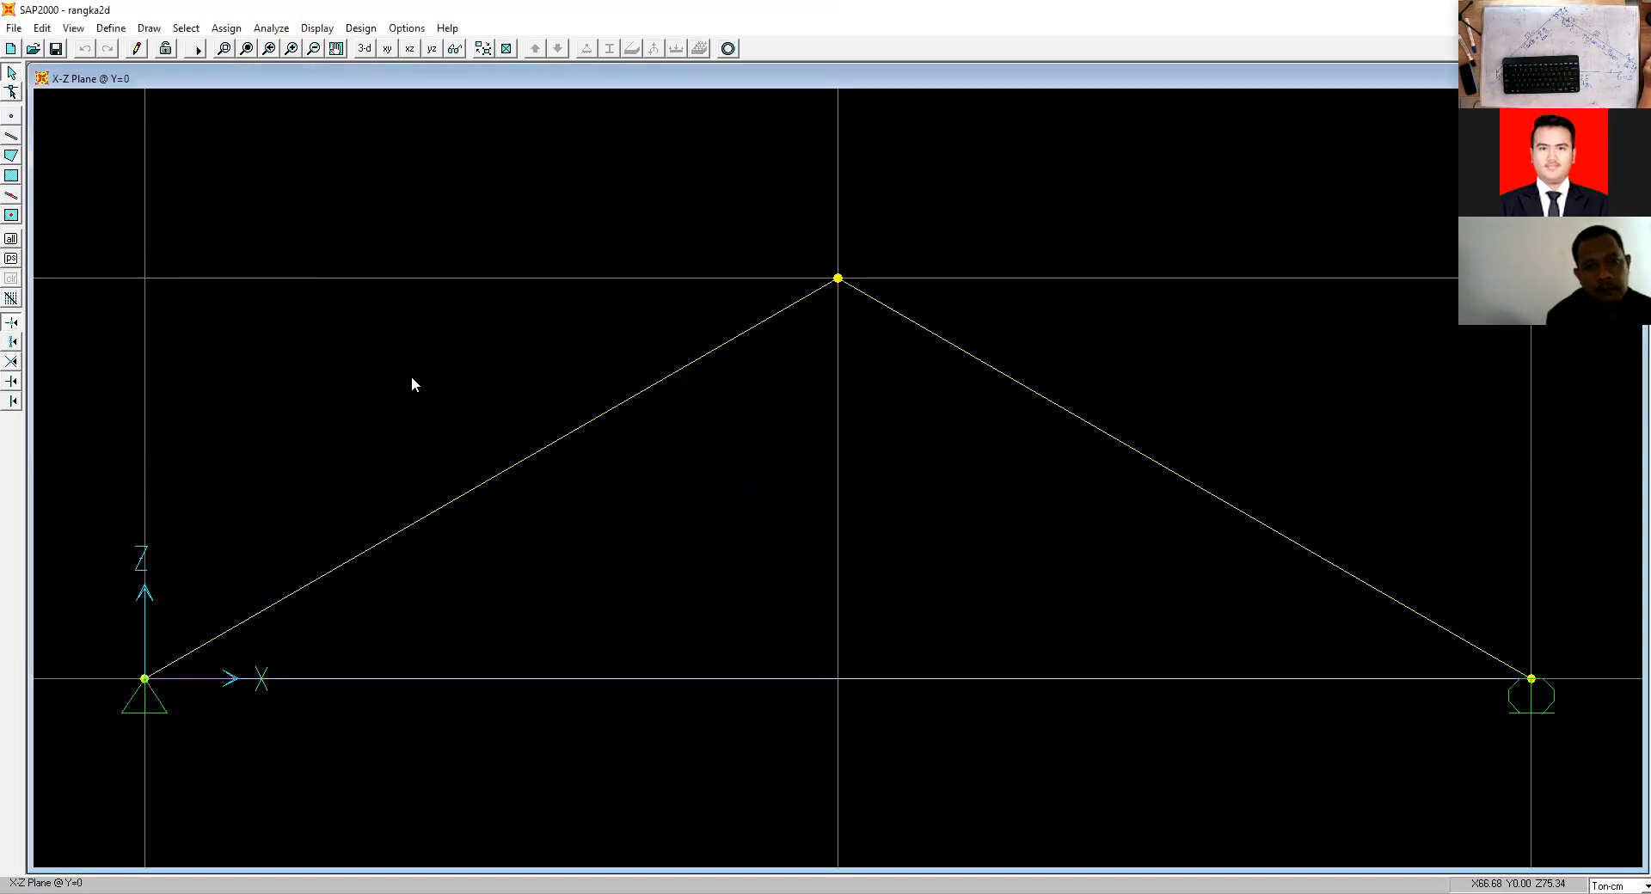
Restrict the analysis degrees of freedom to the XZ Plane Frame preset in the analysis options.
click(314, 49)
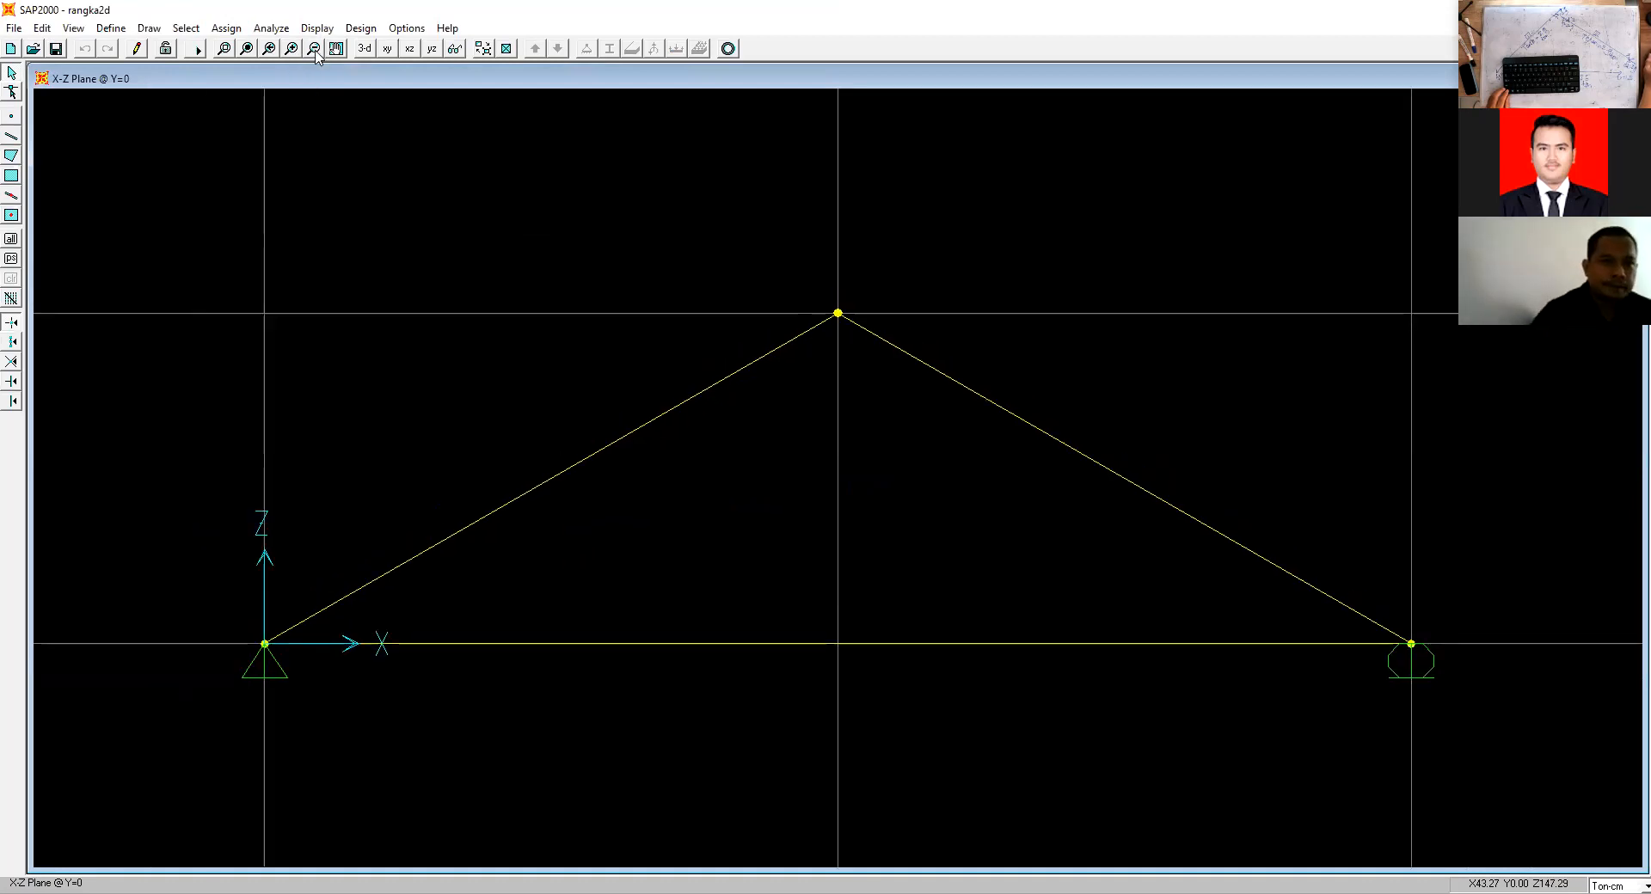
click(315, 49)
click(315, 49)
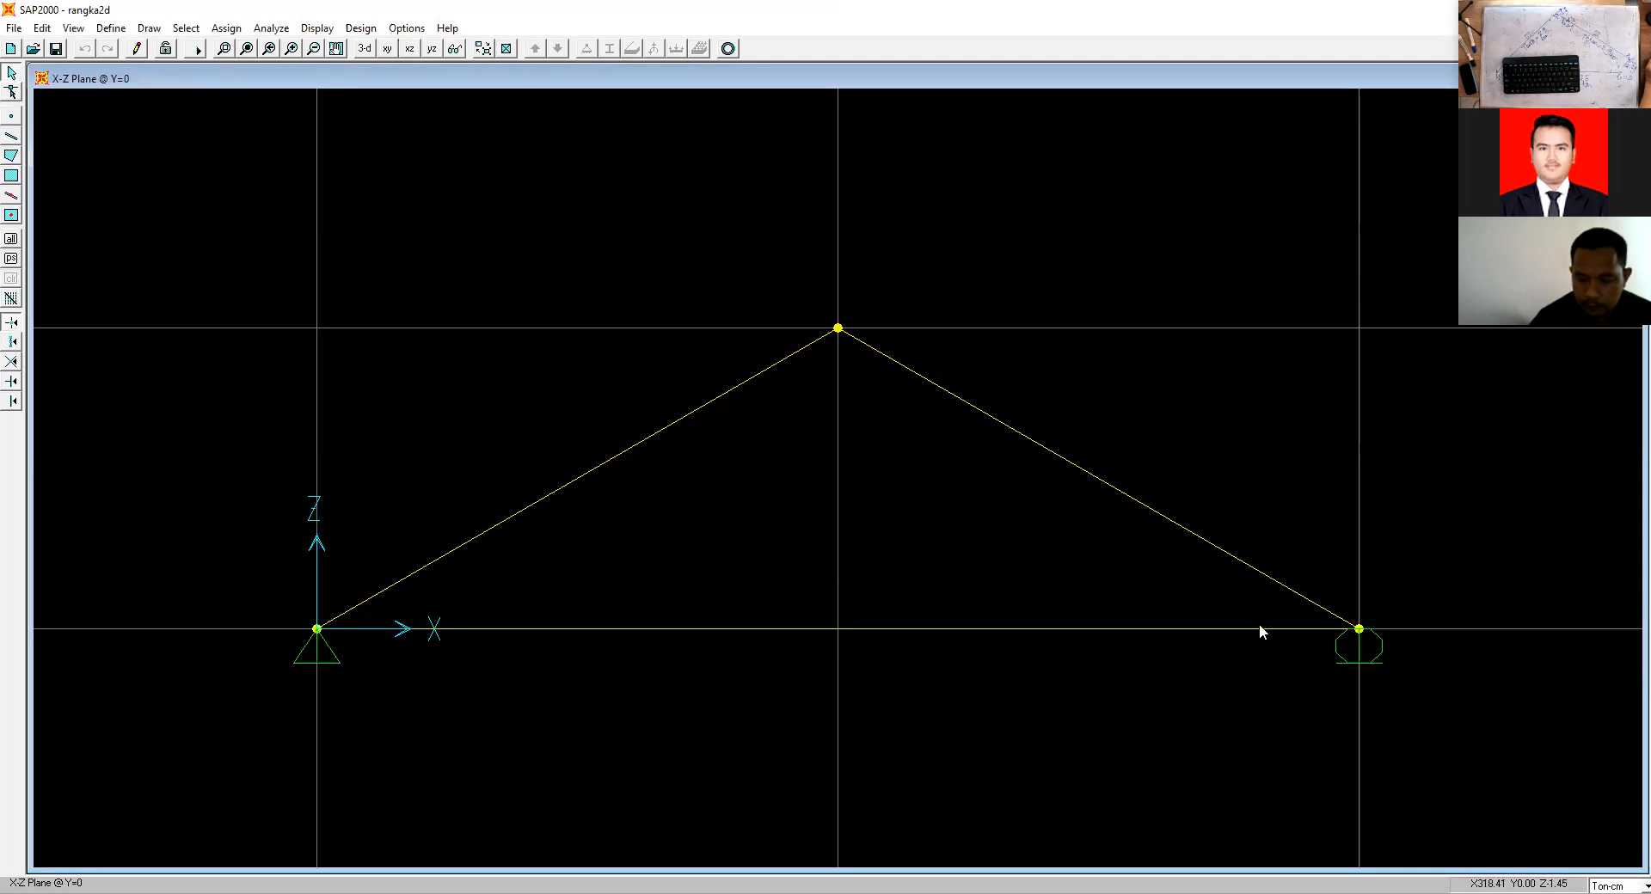
click(261, 34)
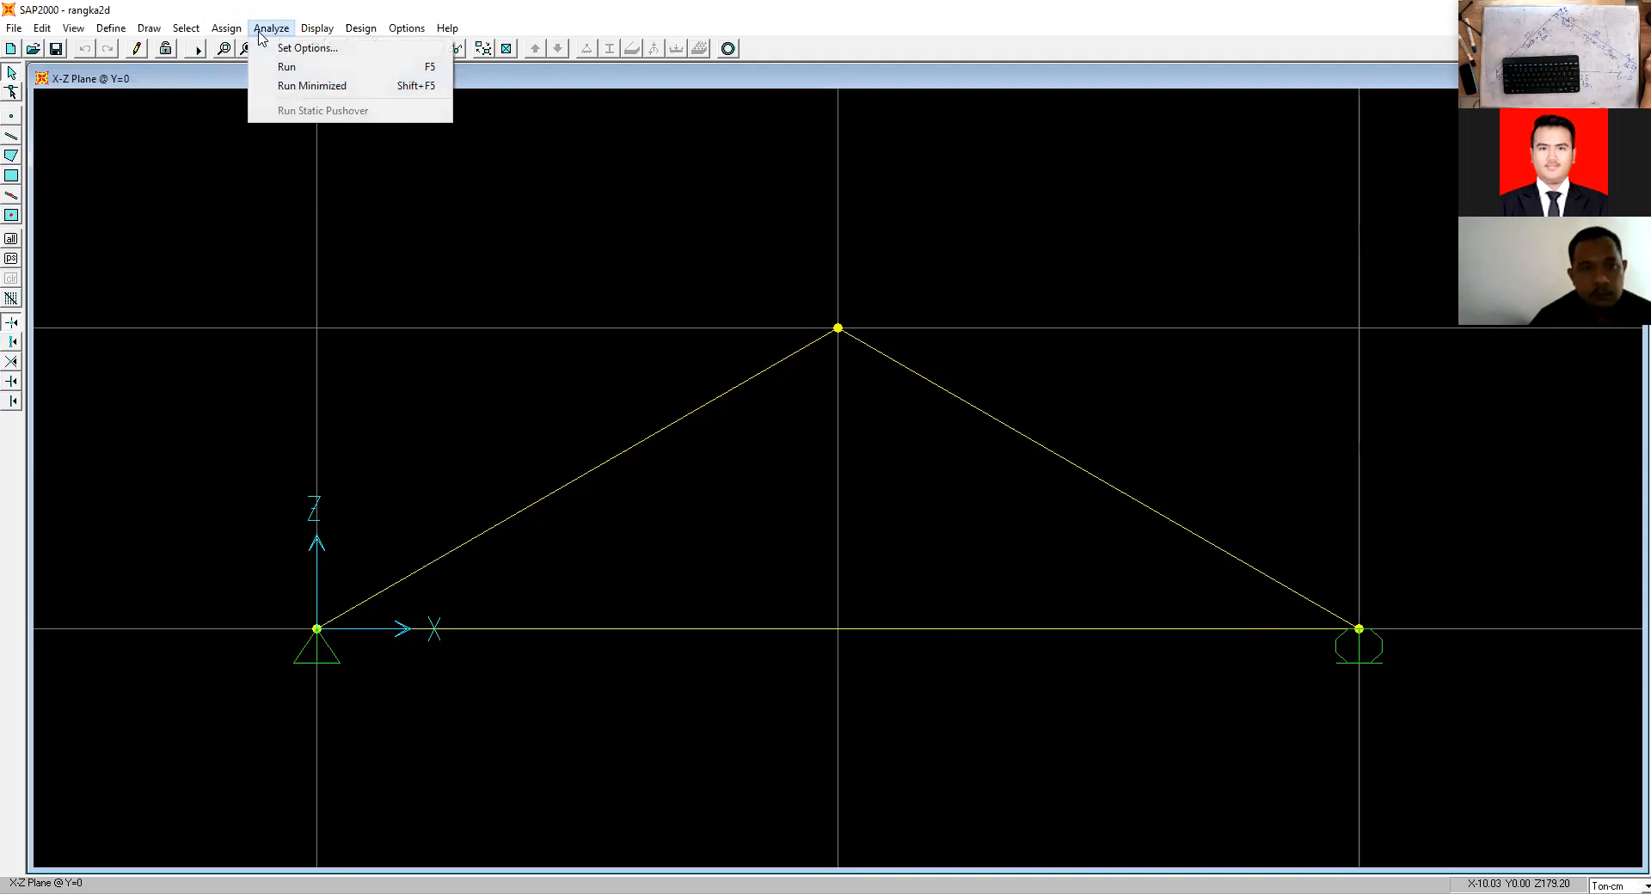
click(272, 50)
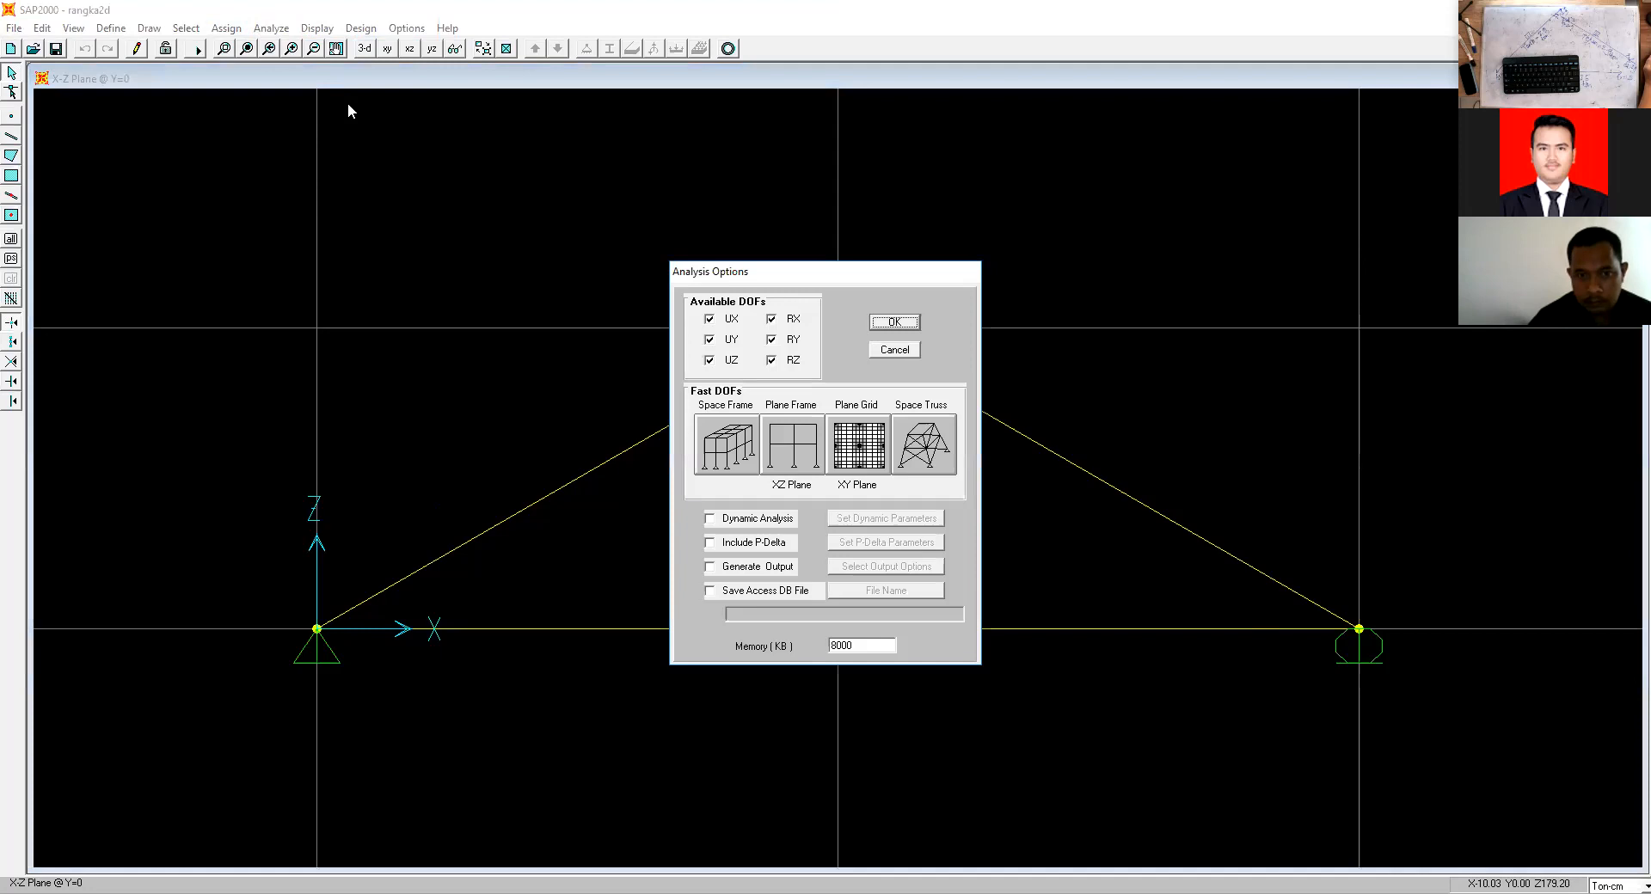
click(797, 445)
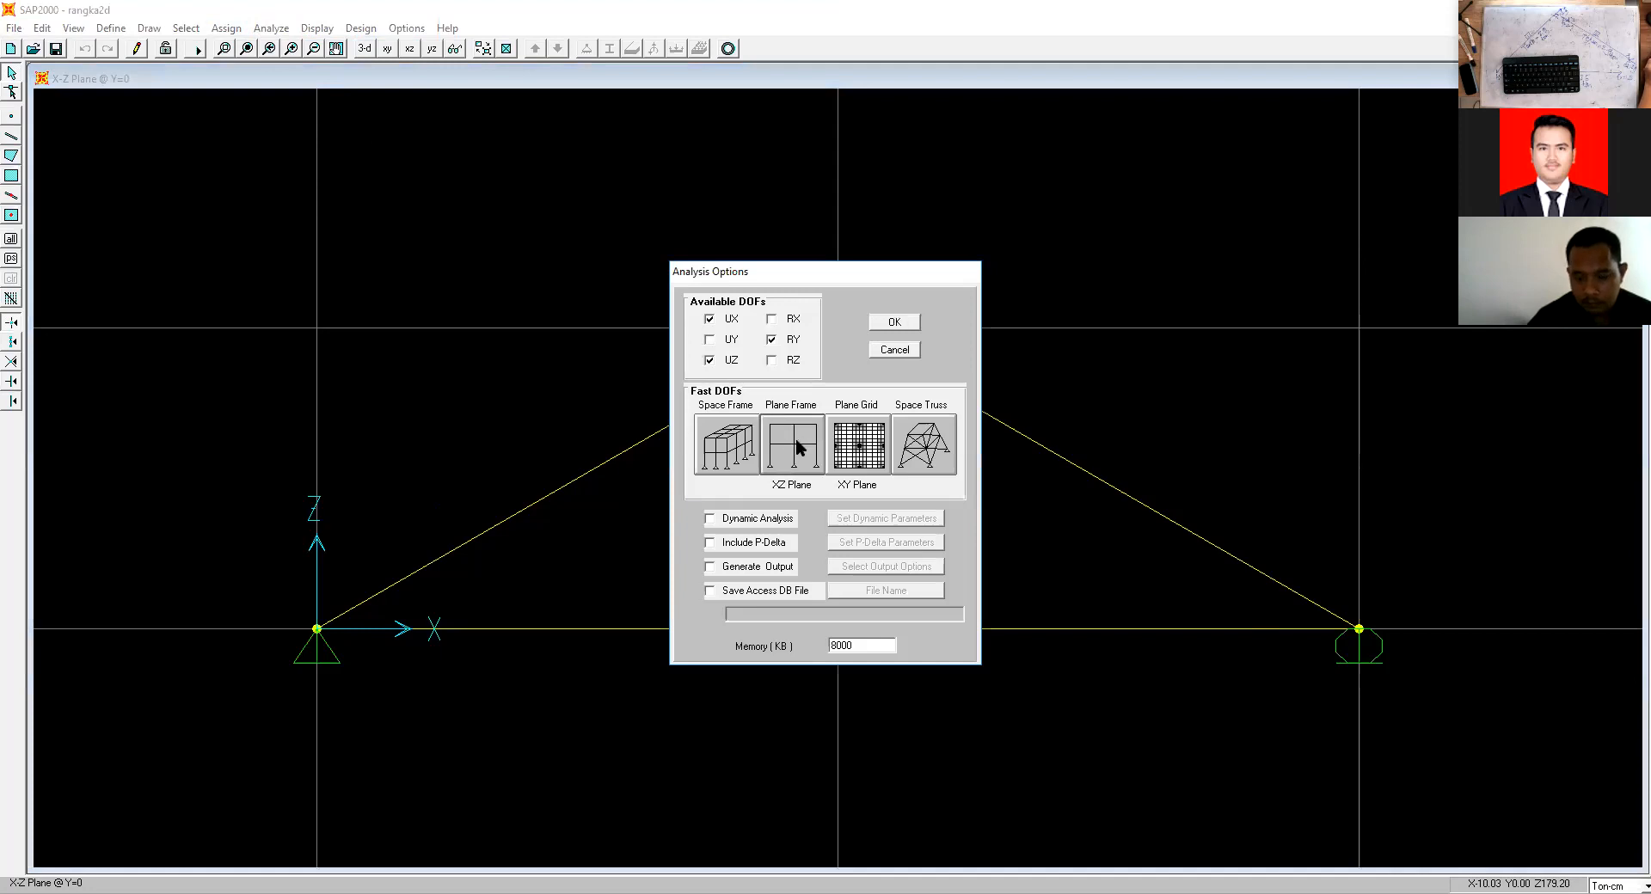
click(899, 324)
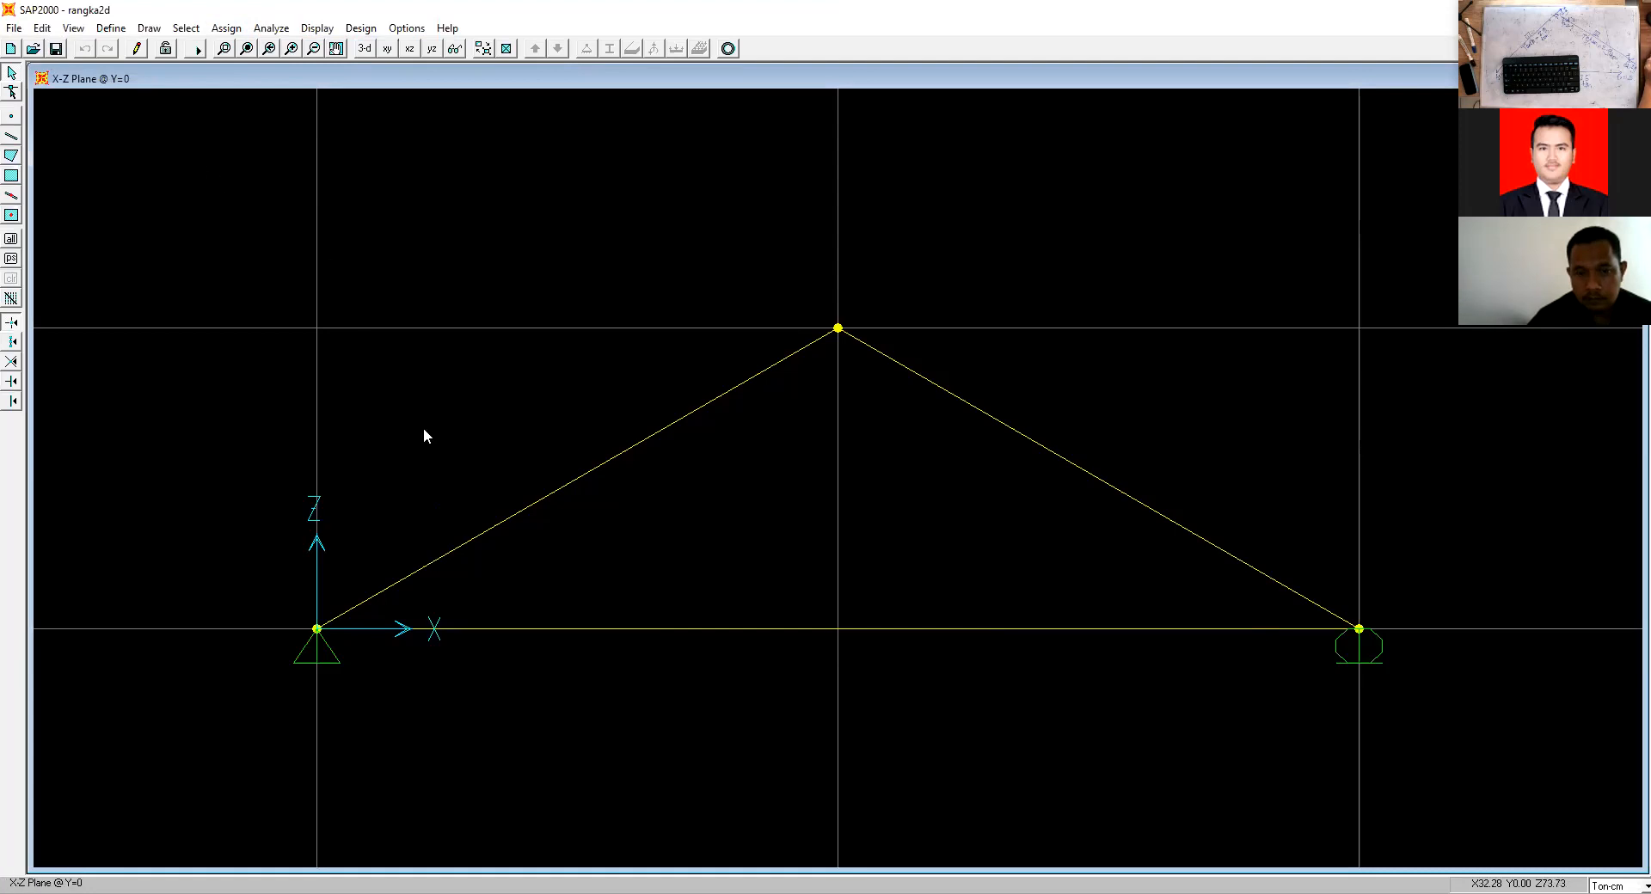
Release torsion, Moment 22 (Minor) and Moment 33 (Major) at the start of all three truss members.
click(12, 241)
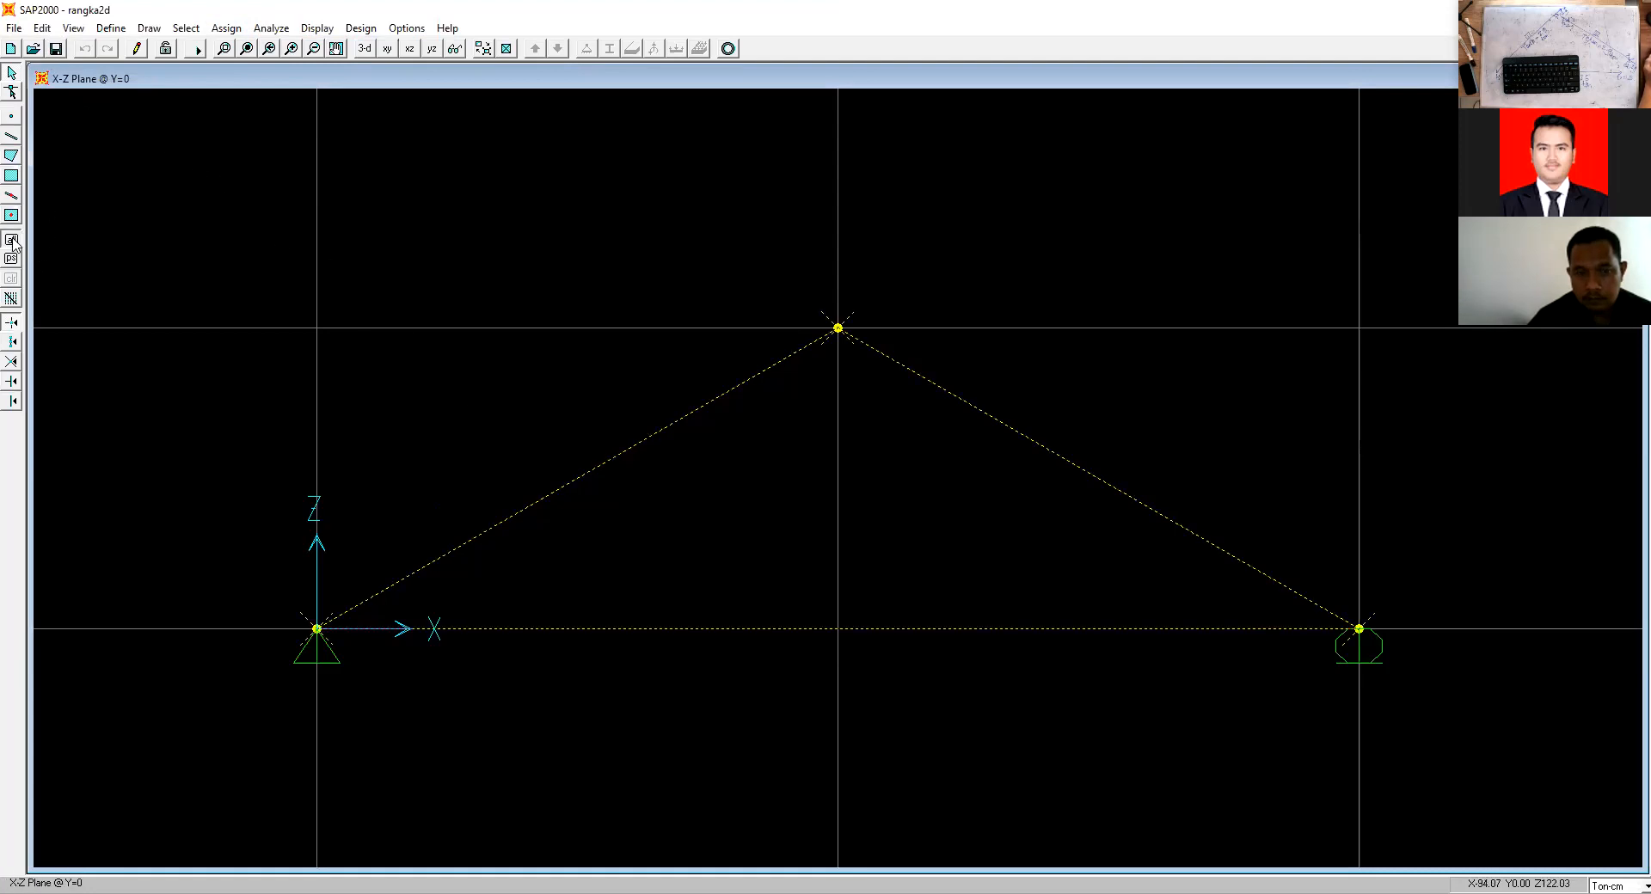
click(230, 30)
mouse_move(249, 66)
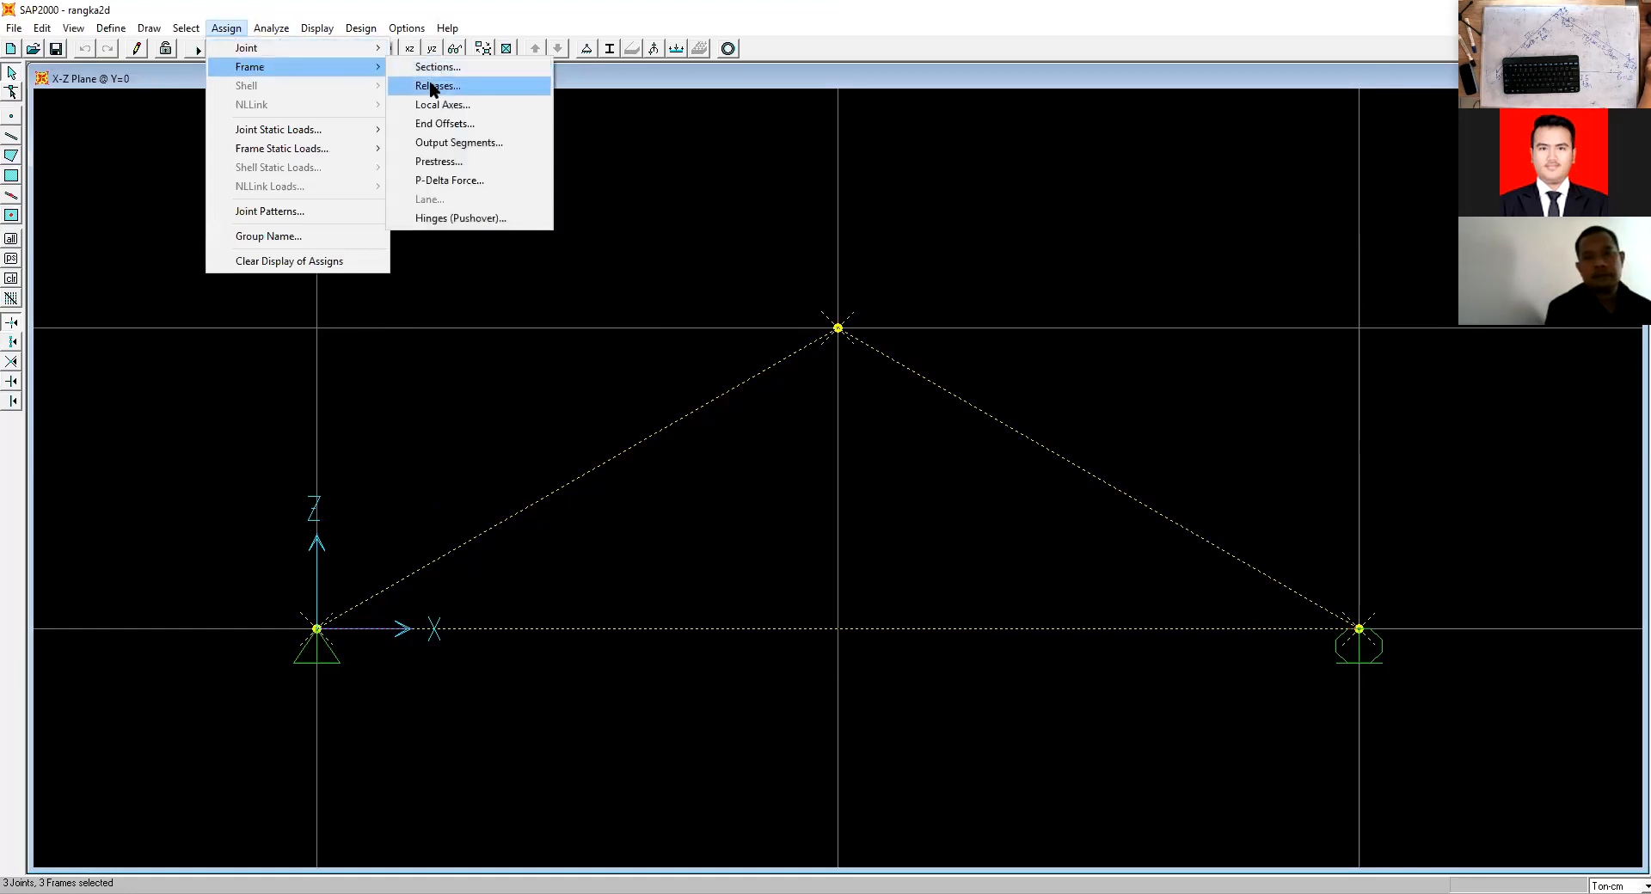
click(432, 87)
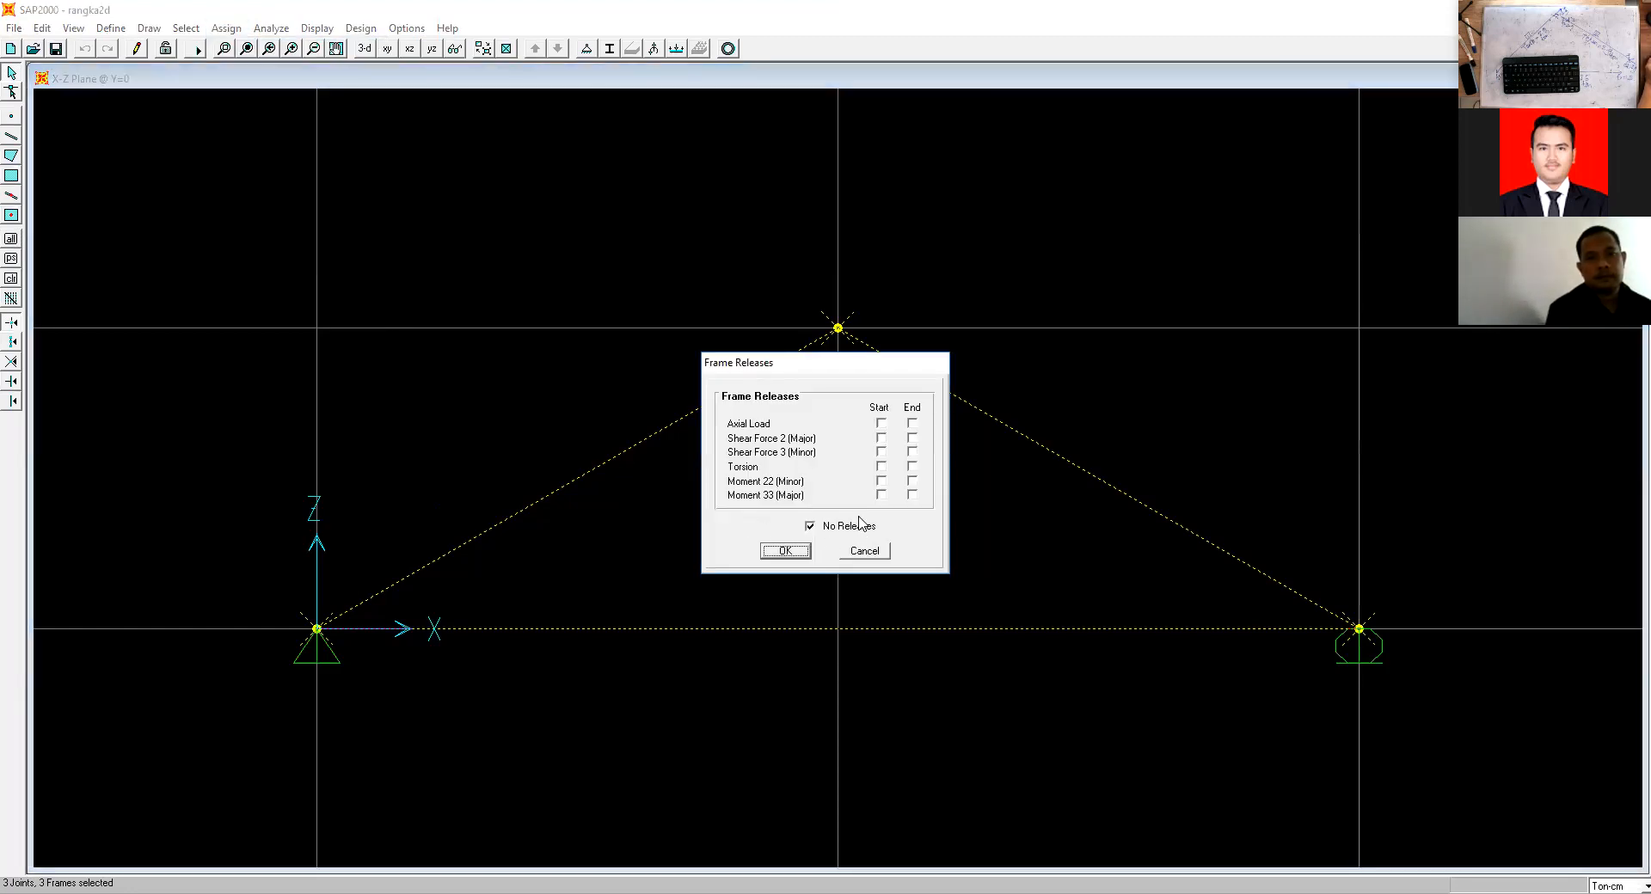
click(883, 466)
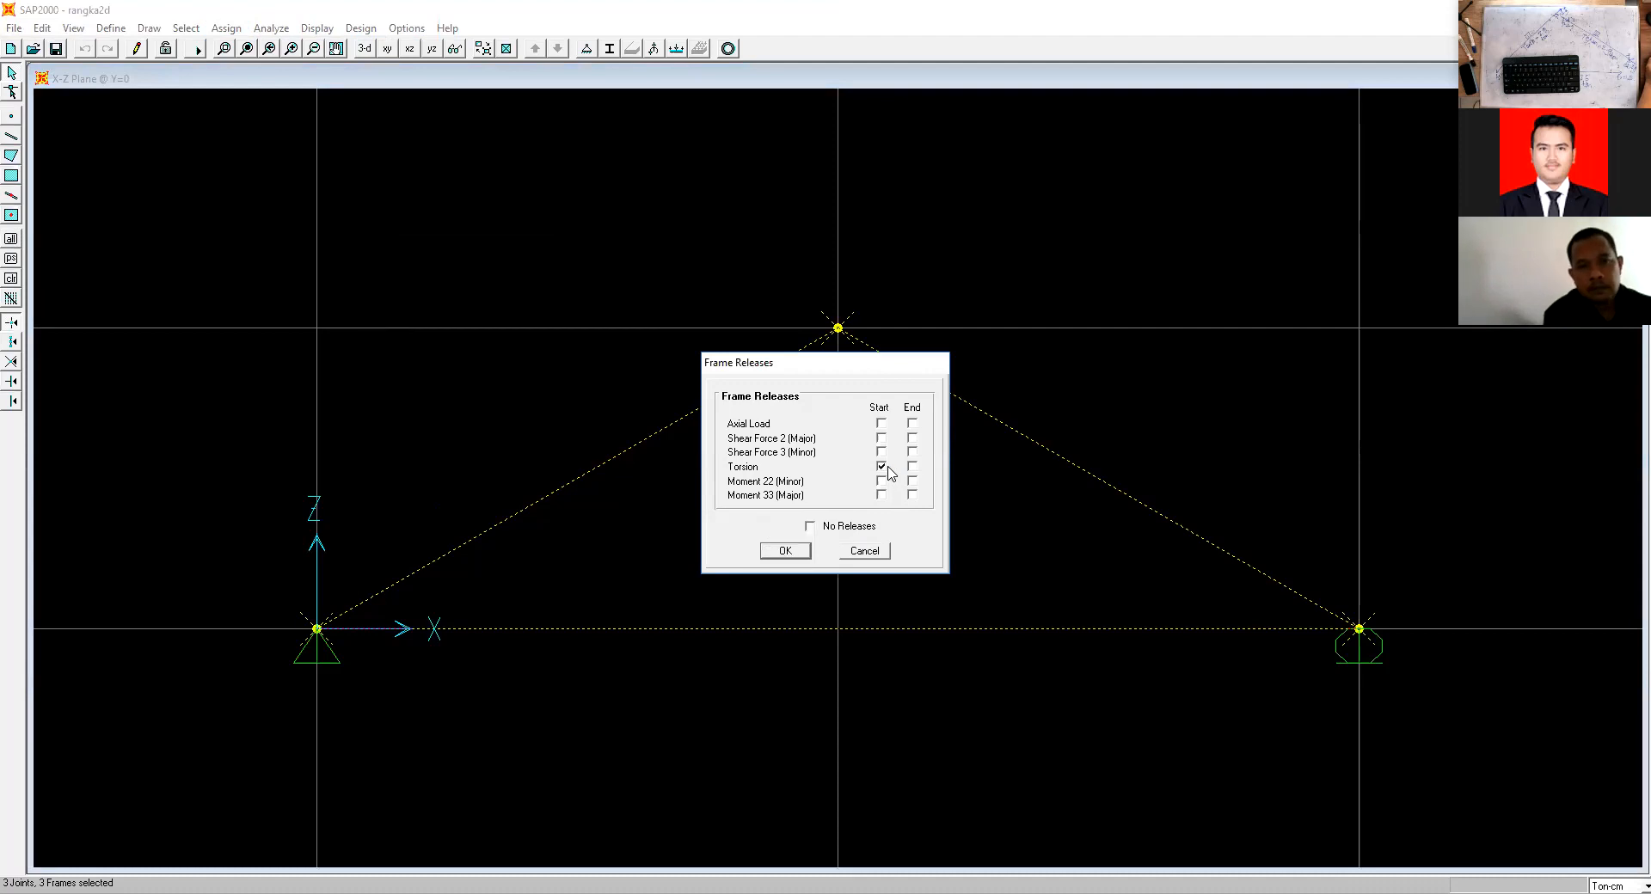
click(882, 480)
click(882, 495)
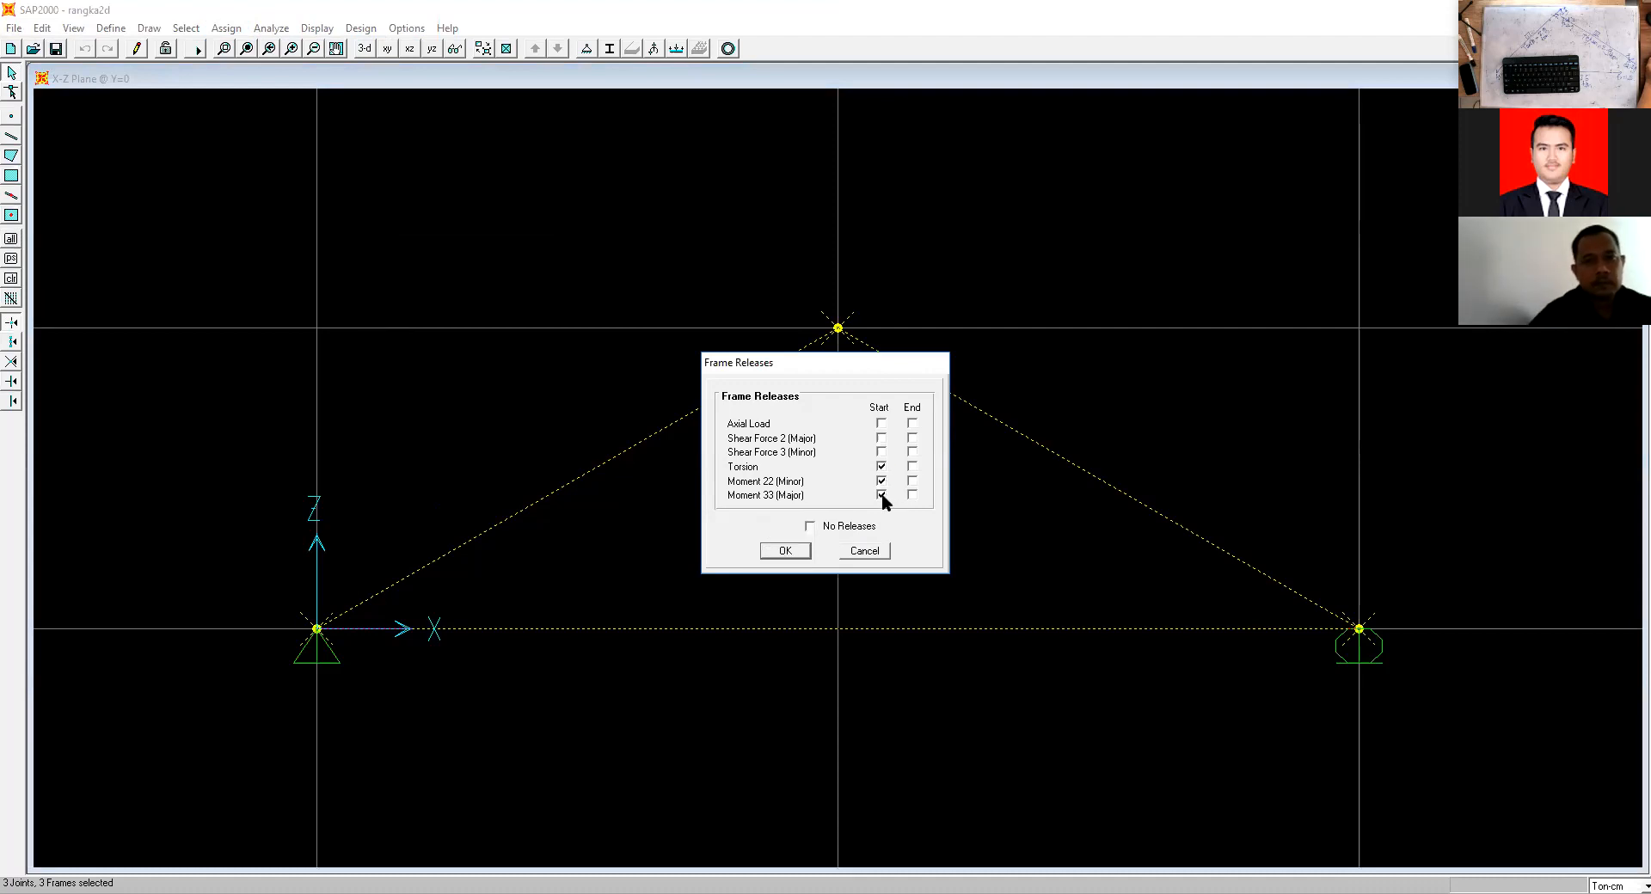
click(785, 551)
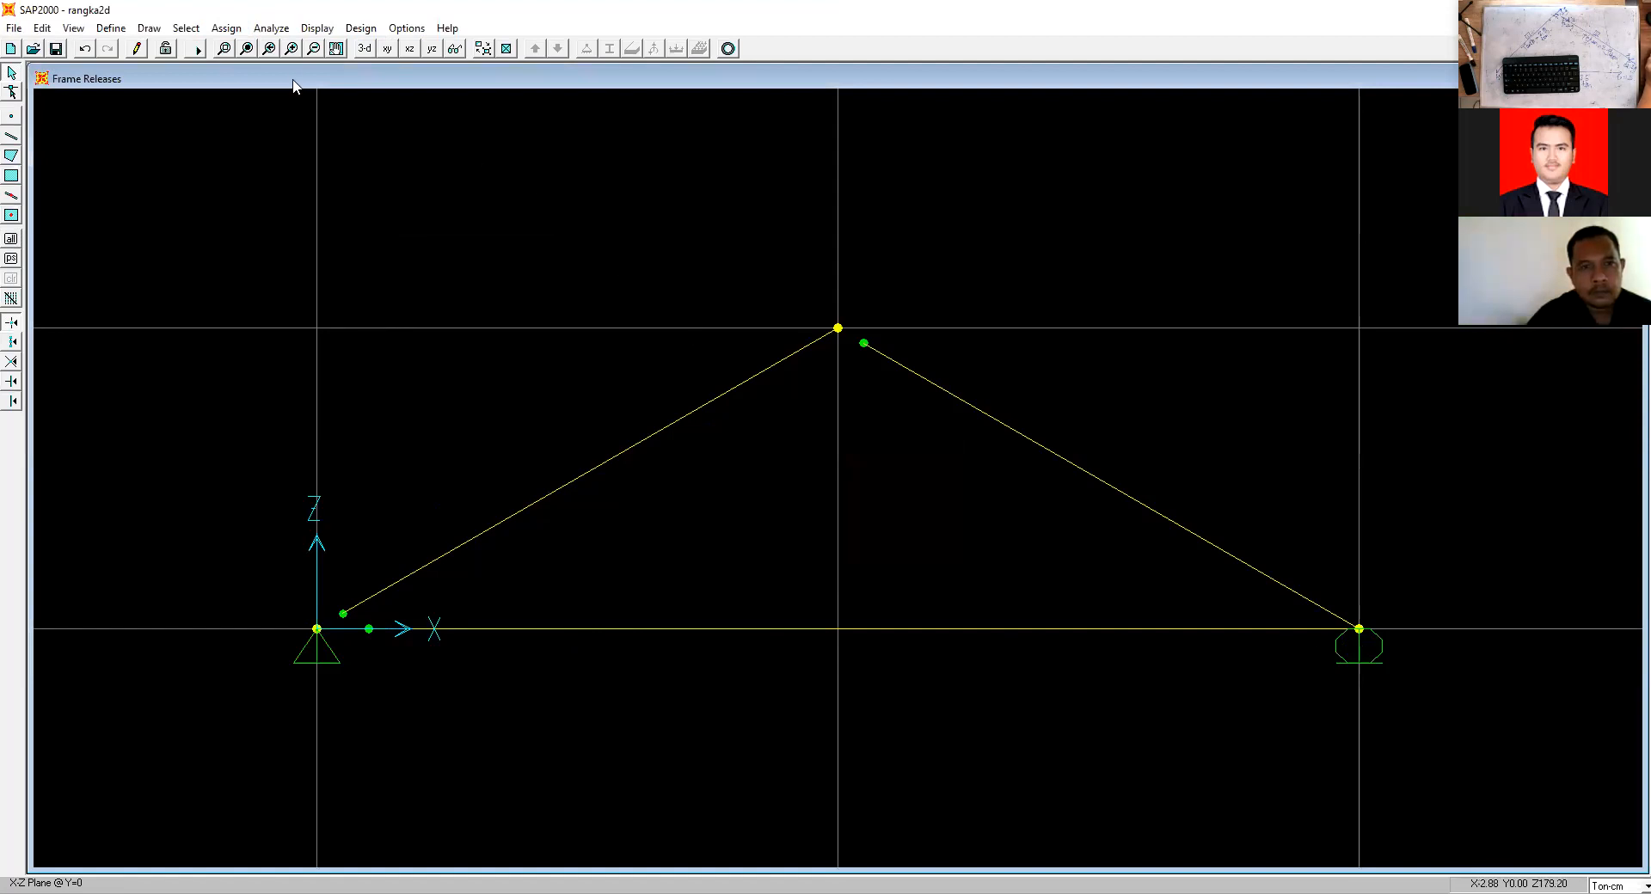
Reassign the frame releases of all three members with torsion at the start and Moment 22 (Minor) at both start and end.
click(226, 27)
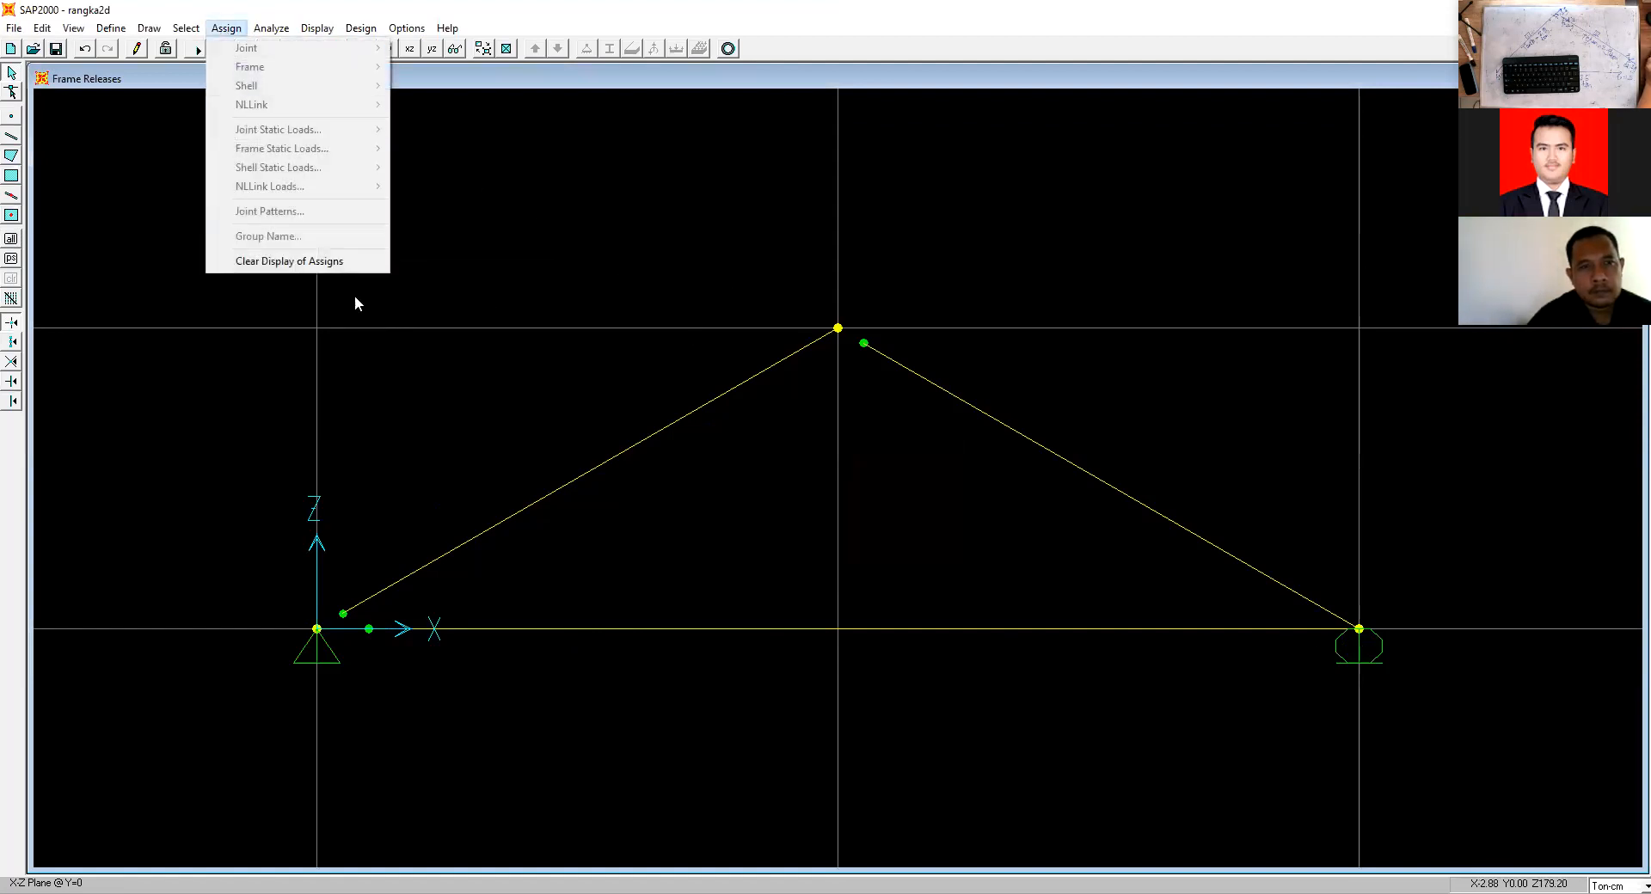
click(12, 239)
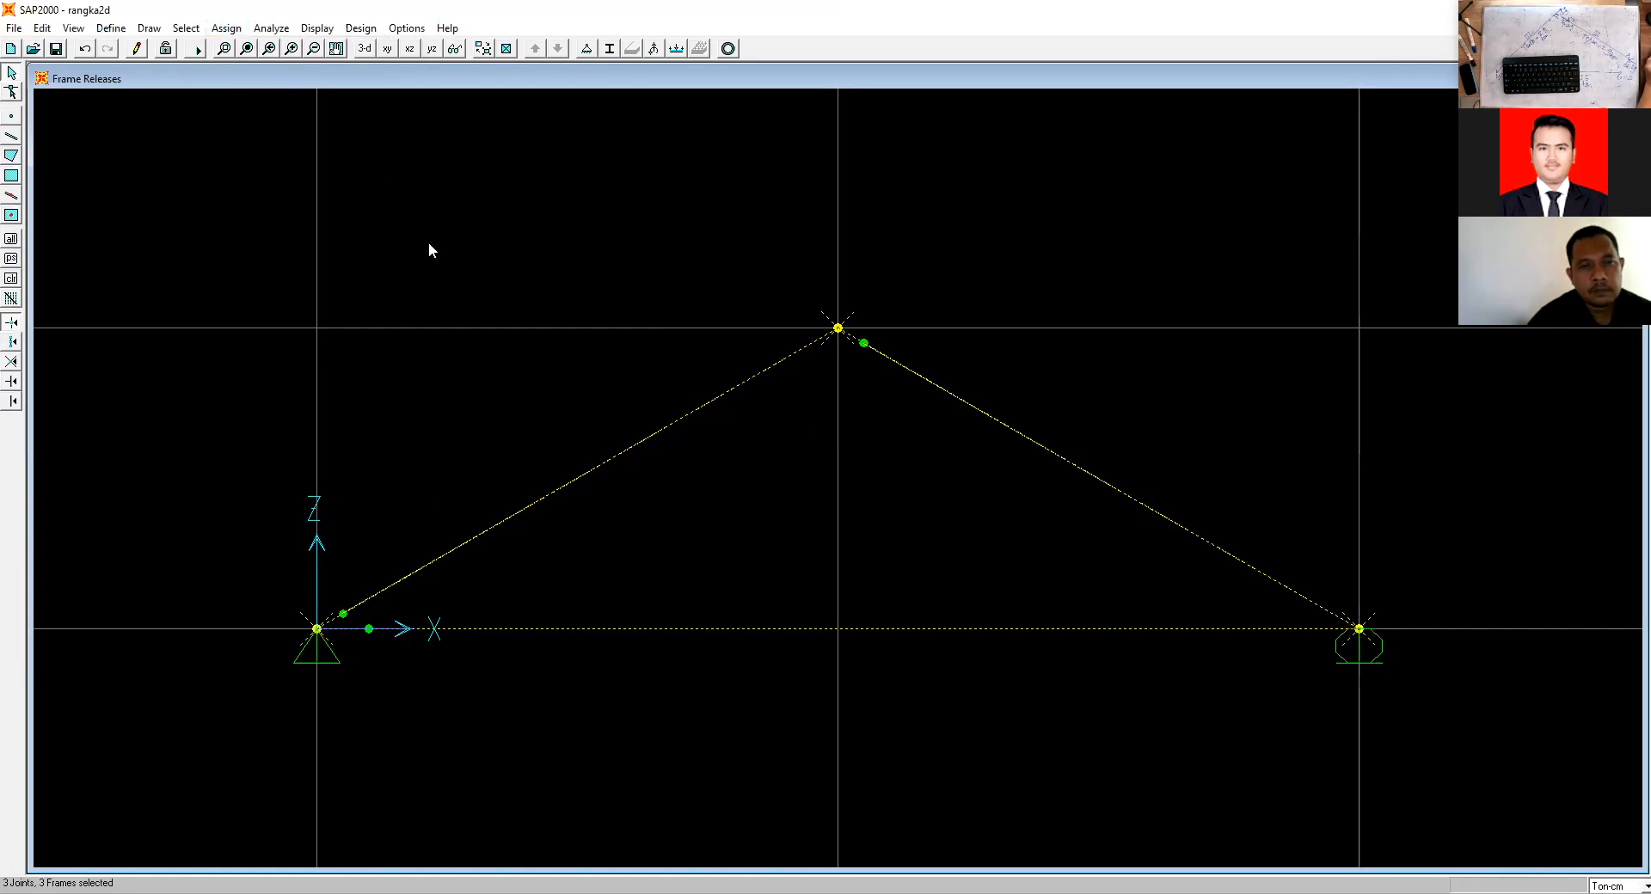
click(226, 27)
mouse_move(303, 74)
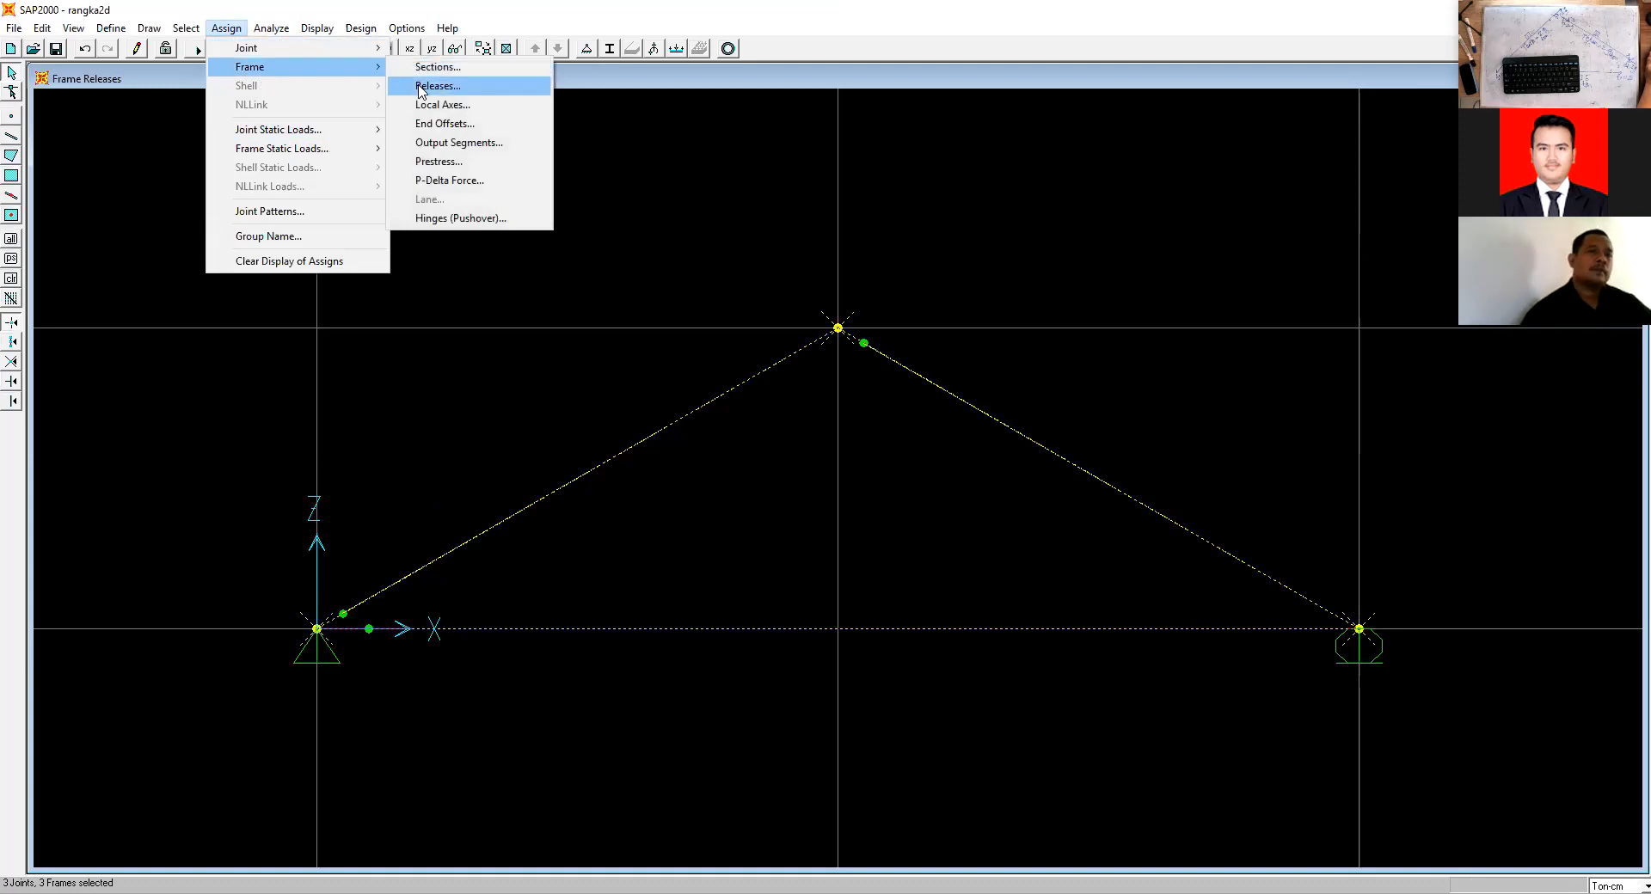
click(420, 86)
click(881, 466)
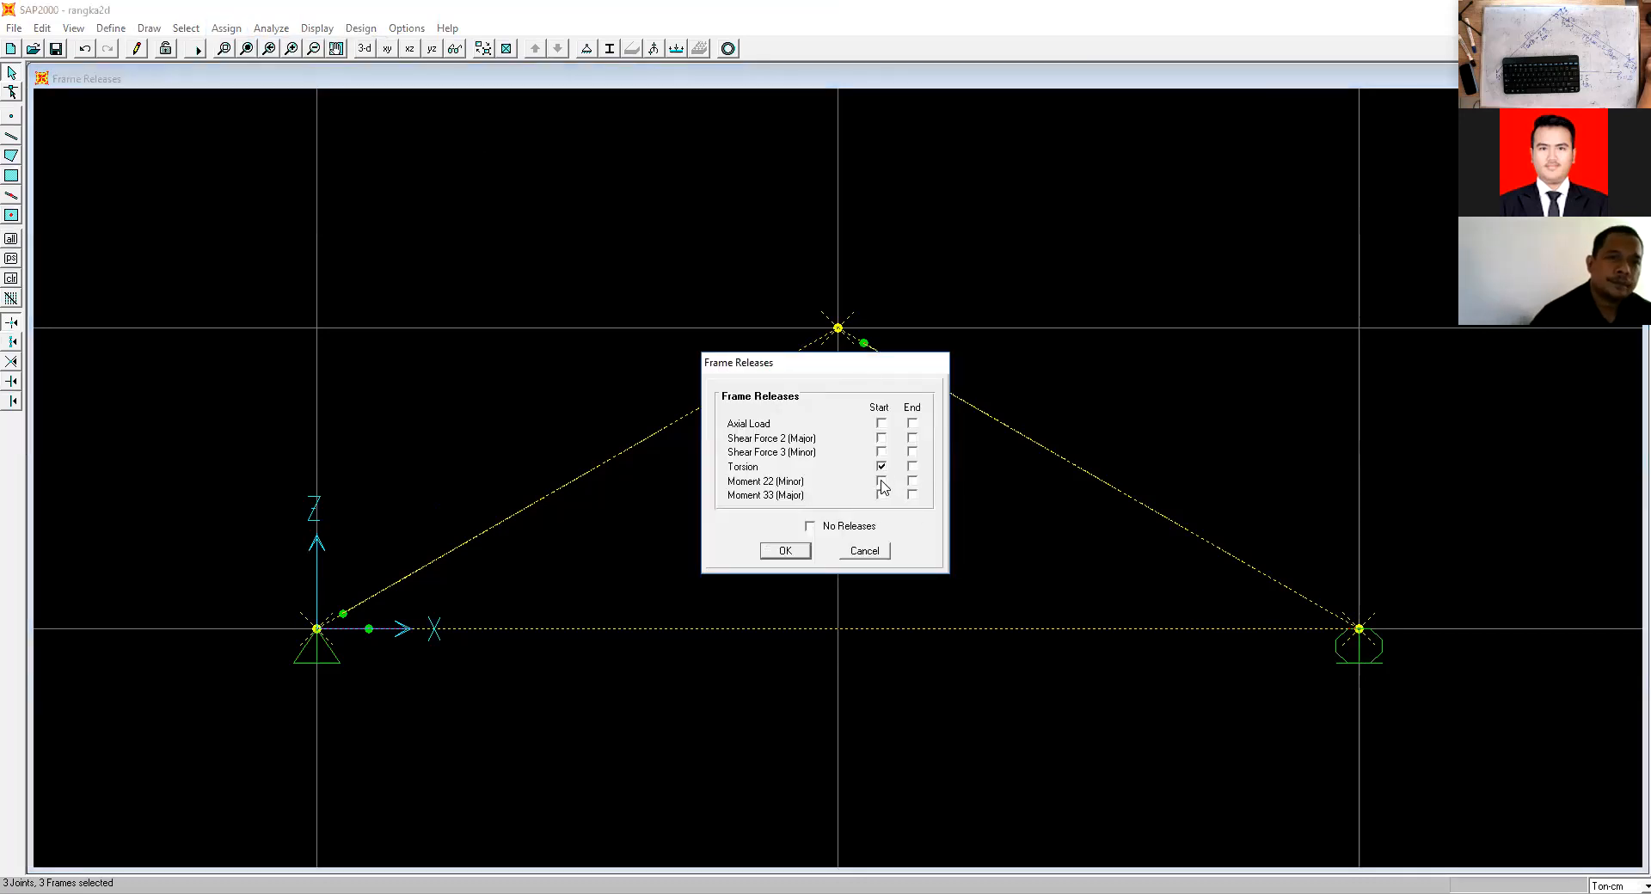
click(880, 482)
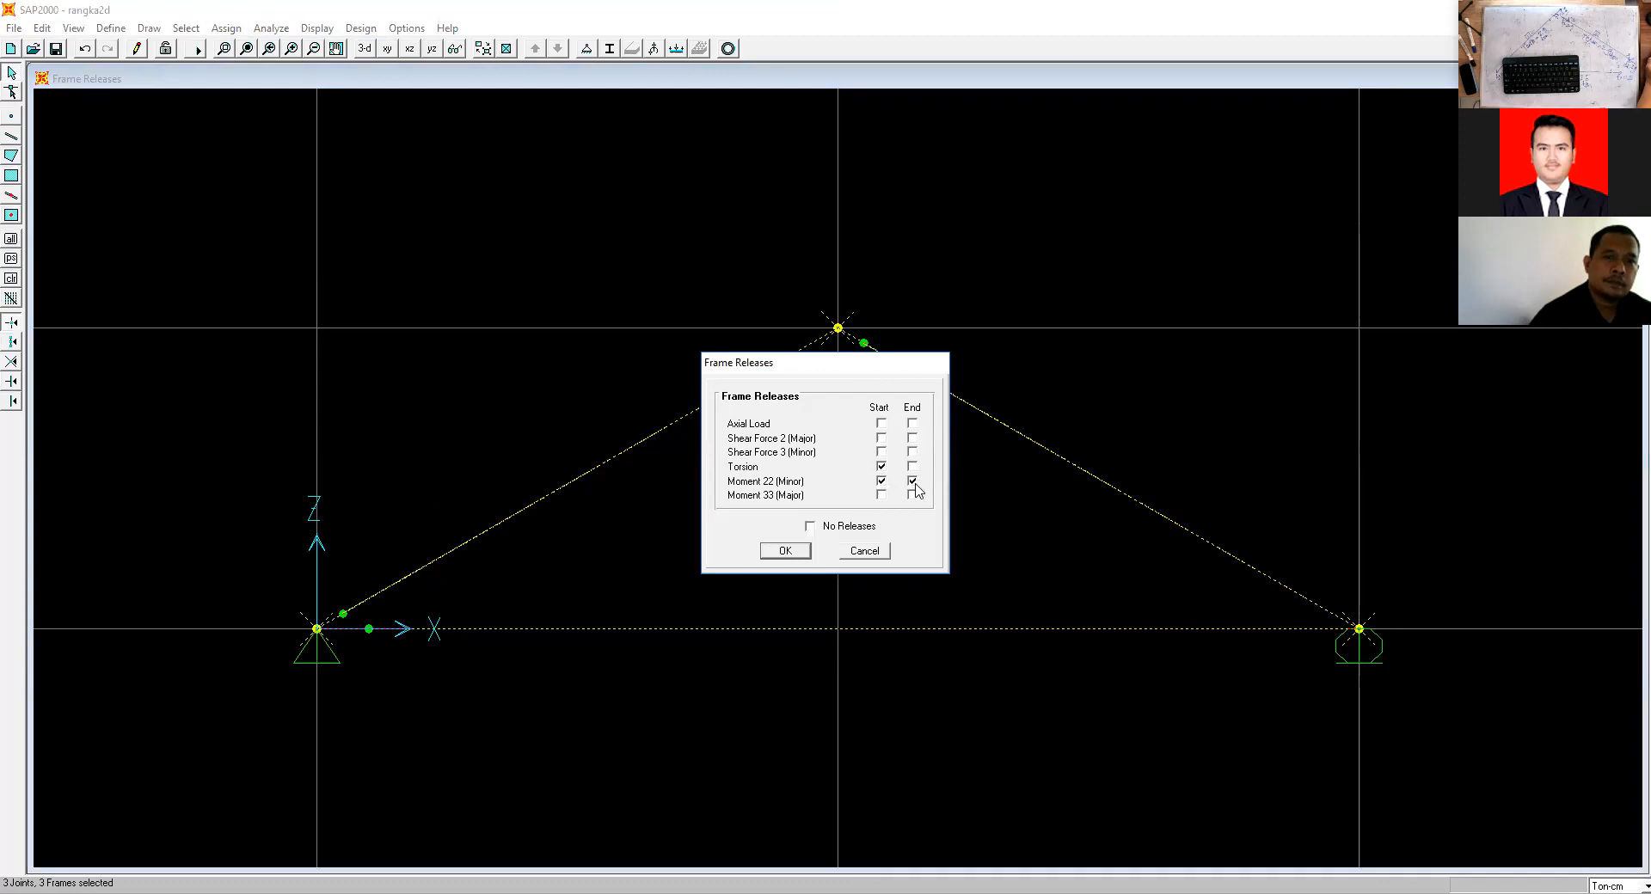
click(795, 551)
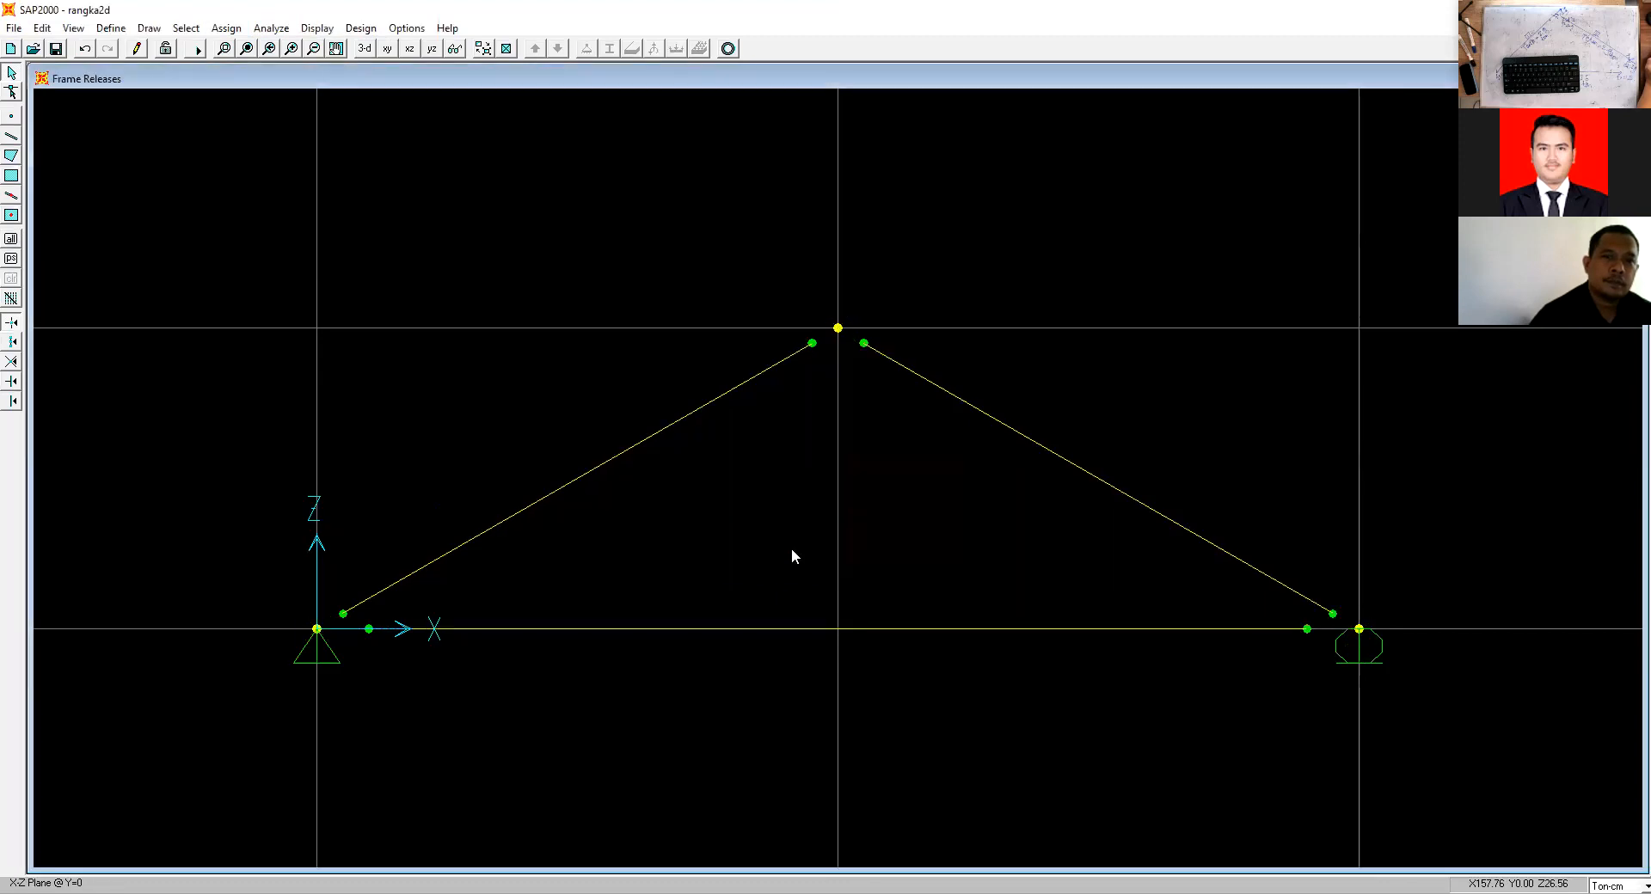
Save the model, run the analysis and close its report.
click(57, 49)
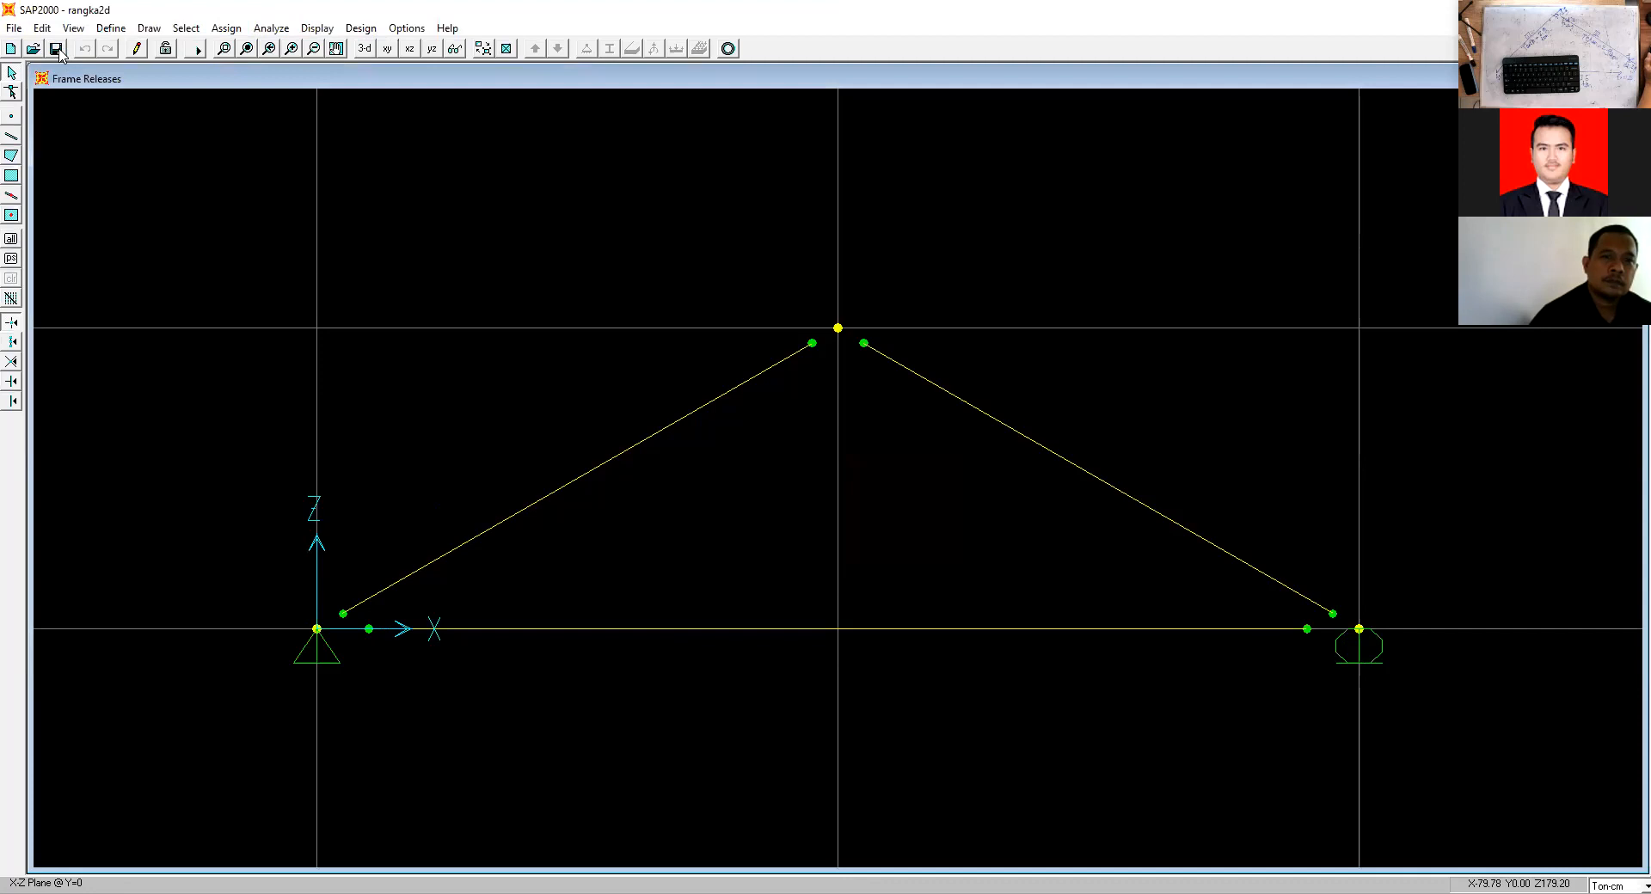
click(198, 49)
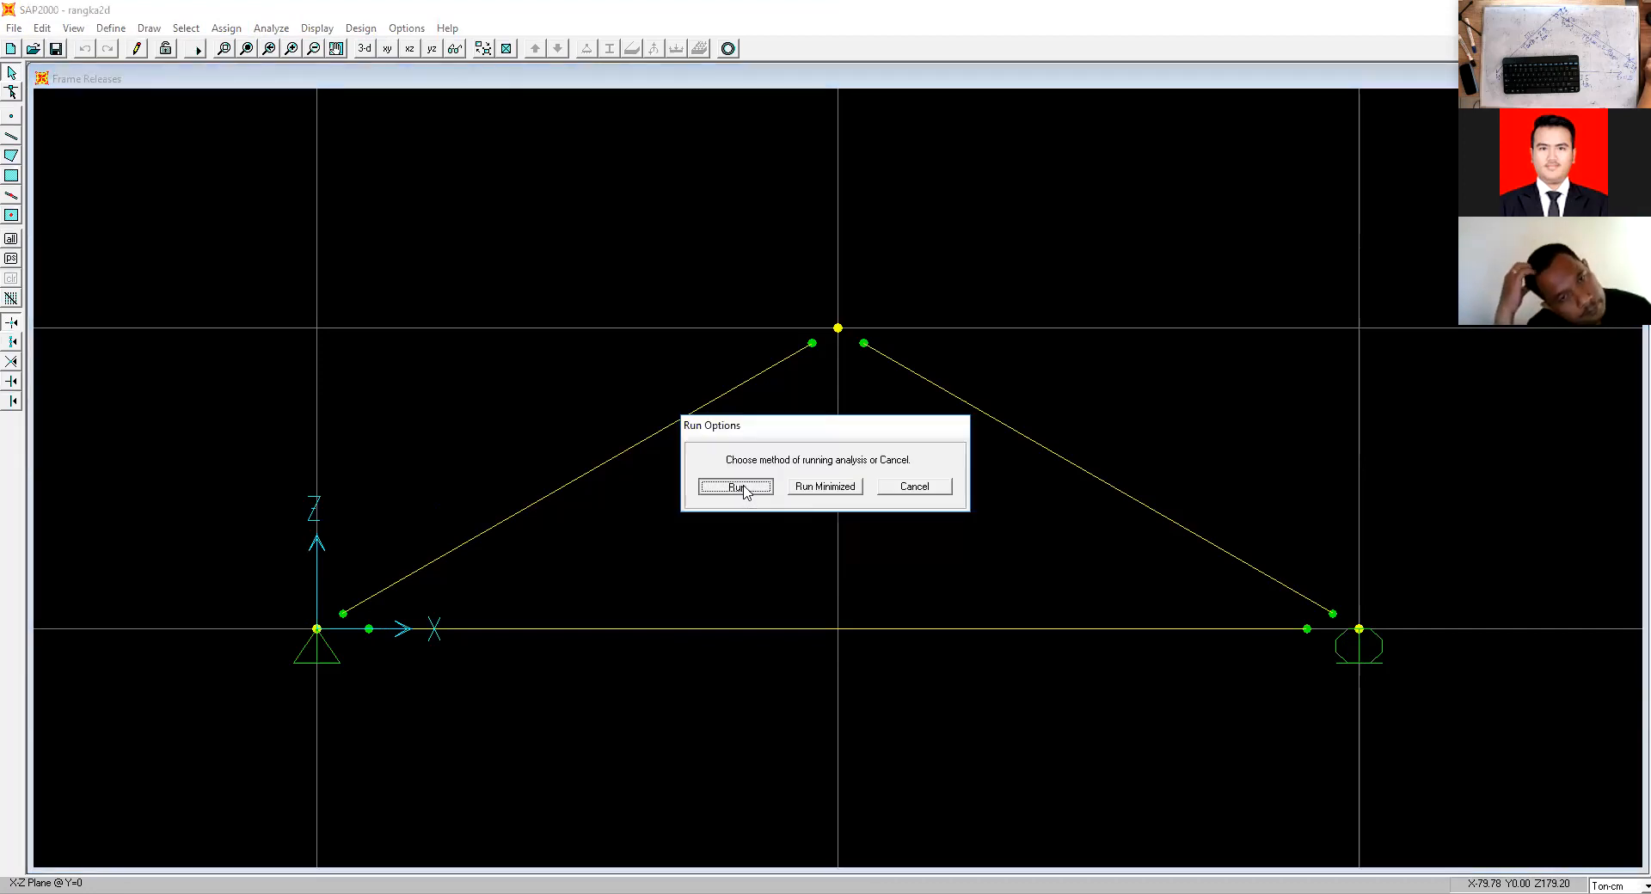
click(736, 487)
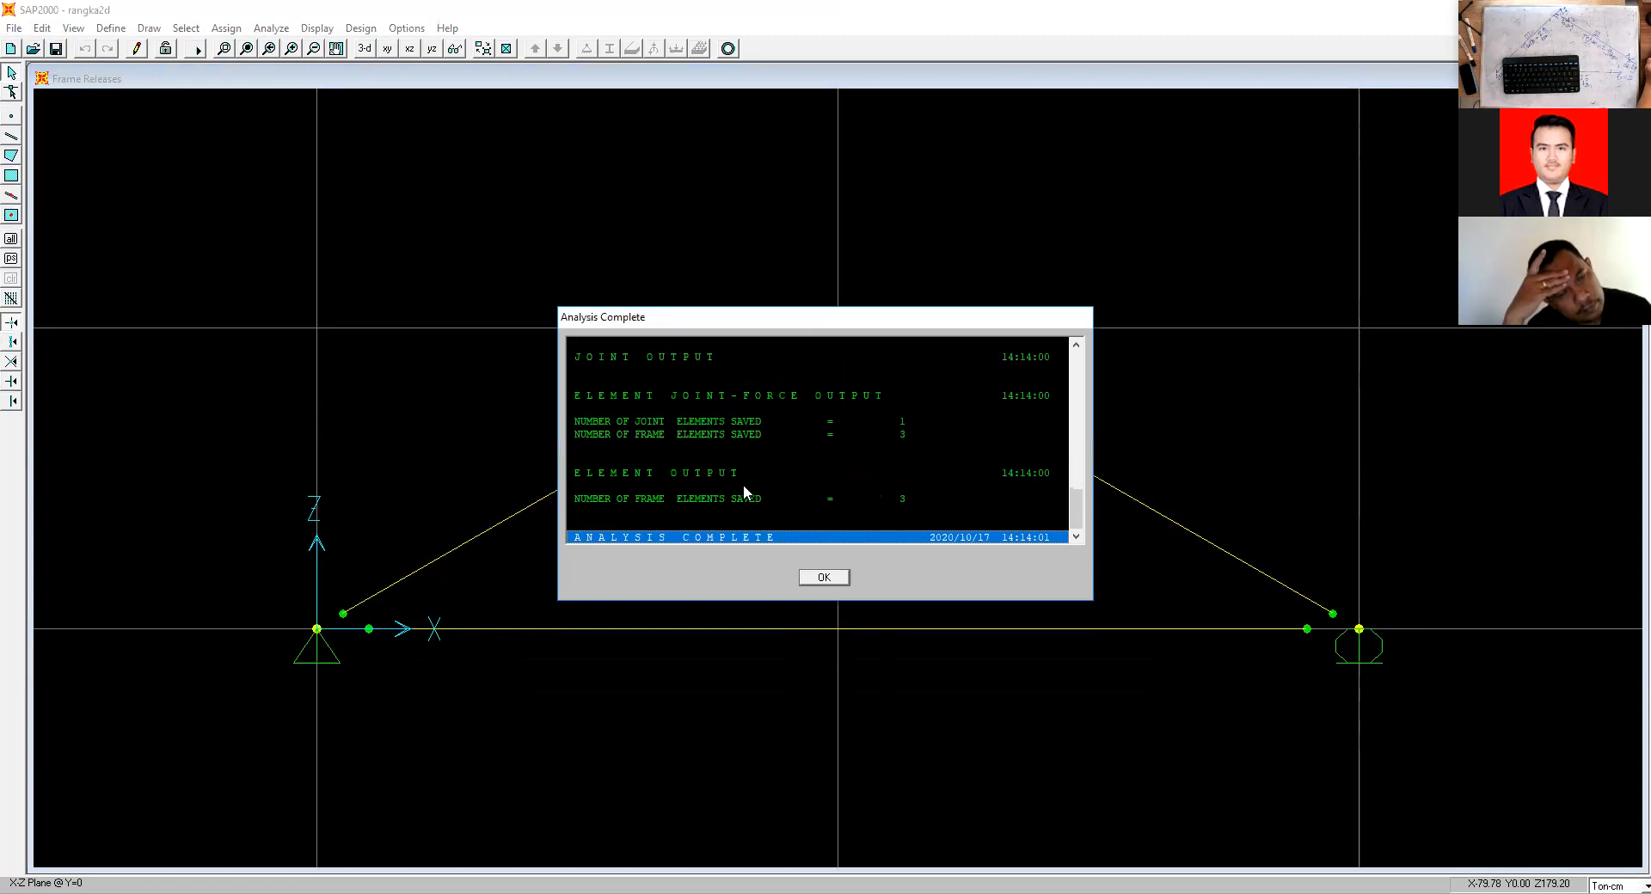
click(838, 578)
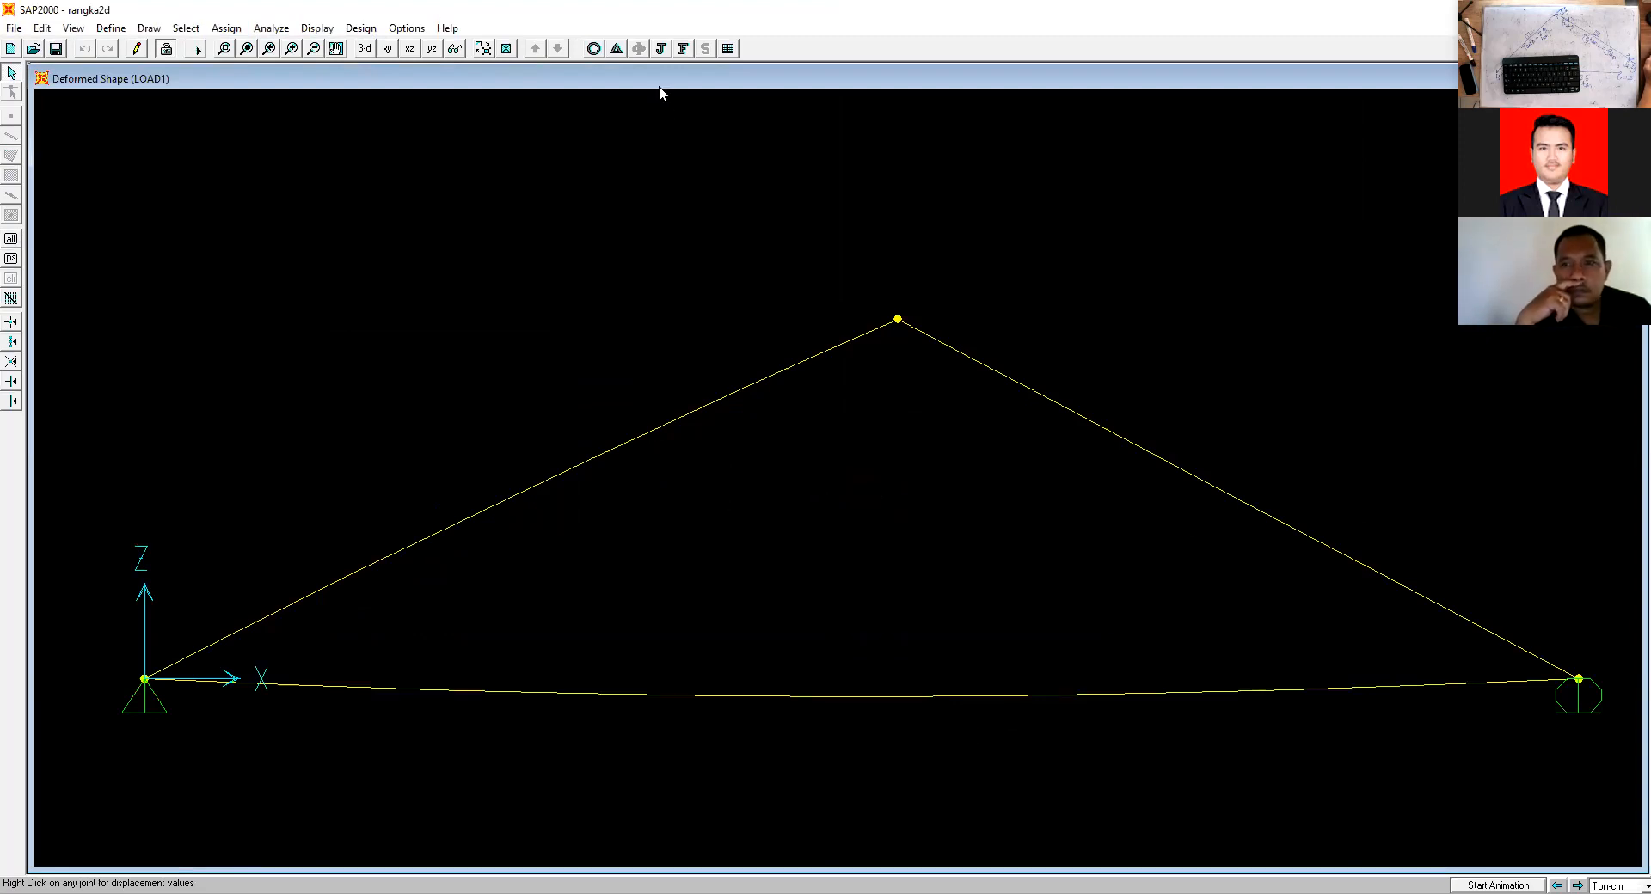
Display the filled axial force diagram for LOAD1 and inspect the detailed diagram of each of the three truss members.
click(682, 48)
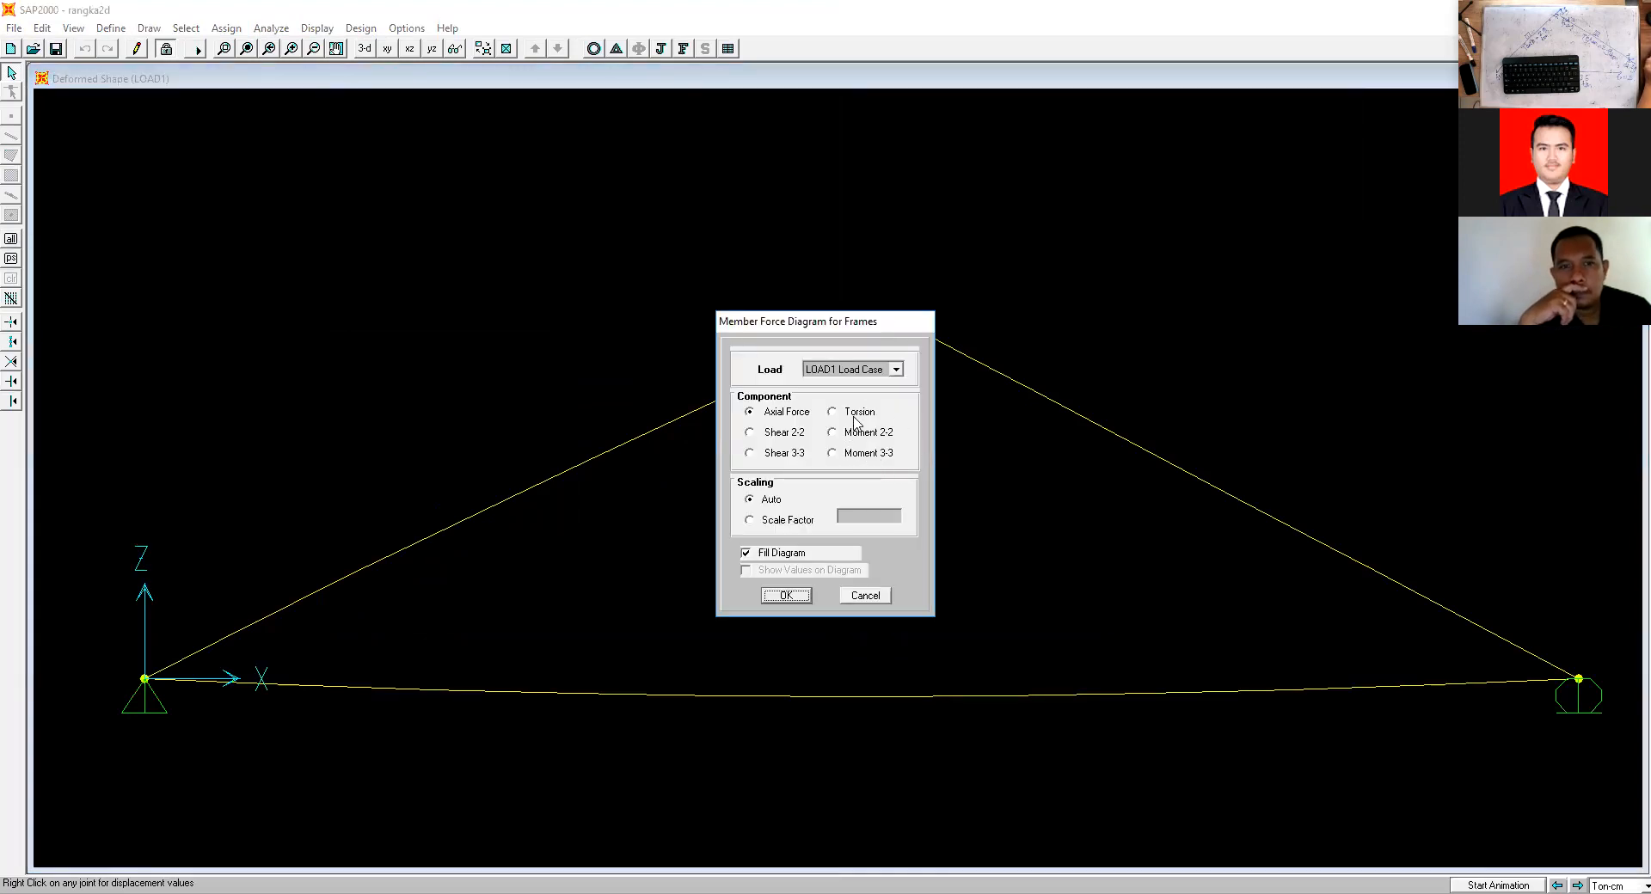
click(796, 596)
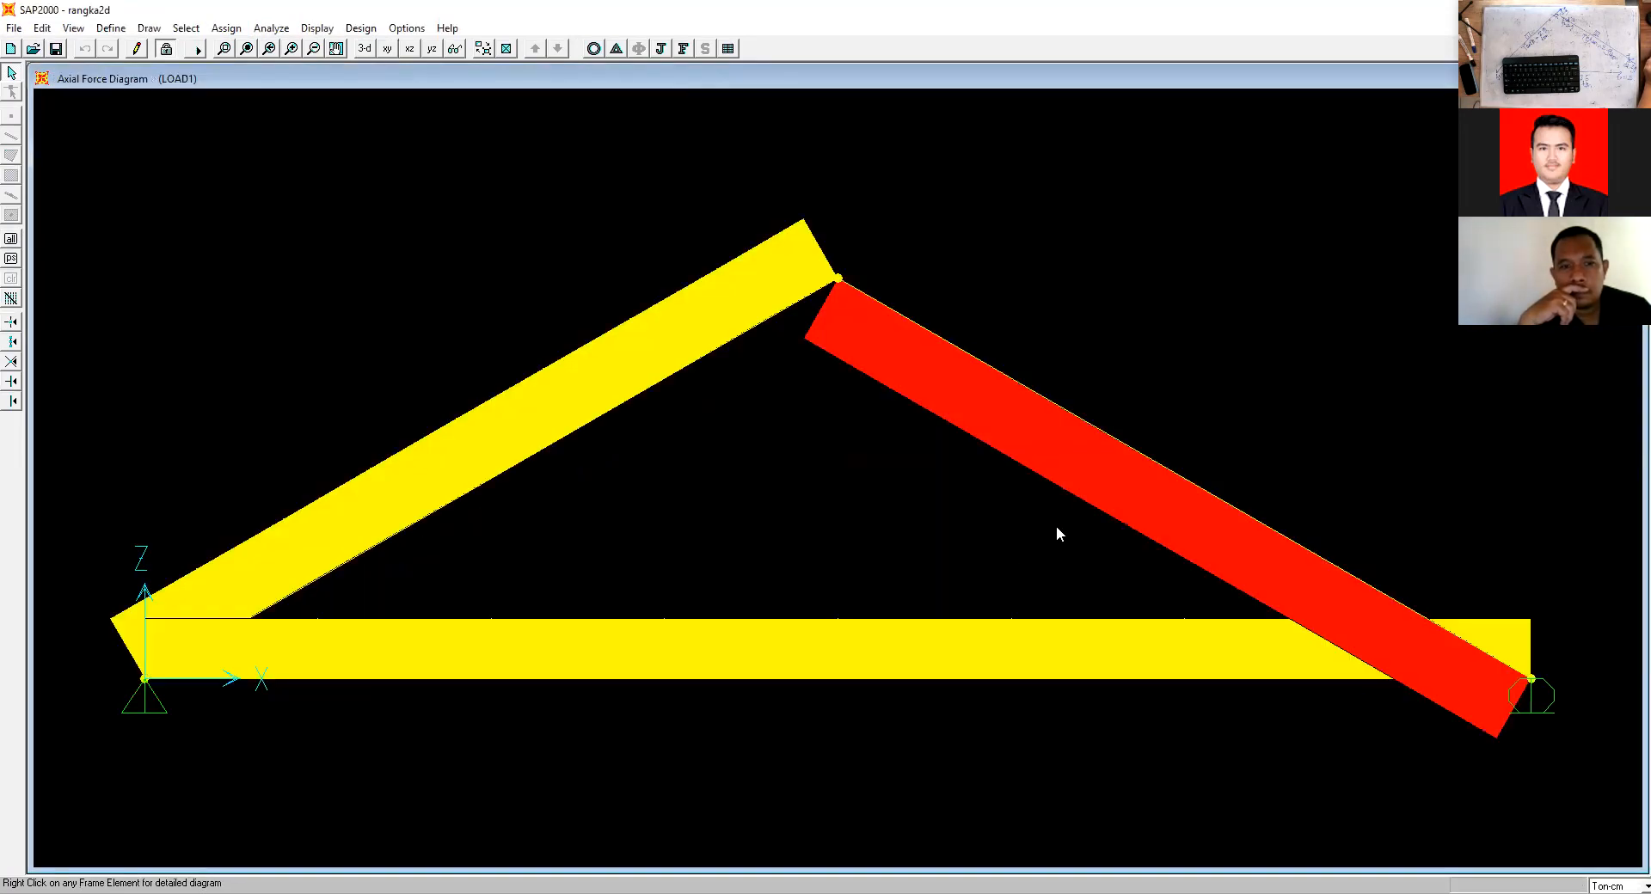
right_click(655, 383)
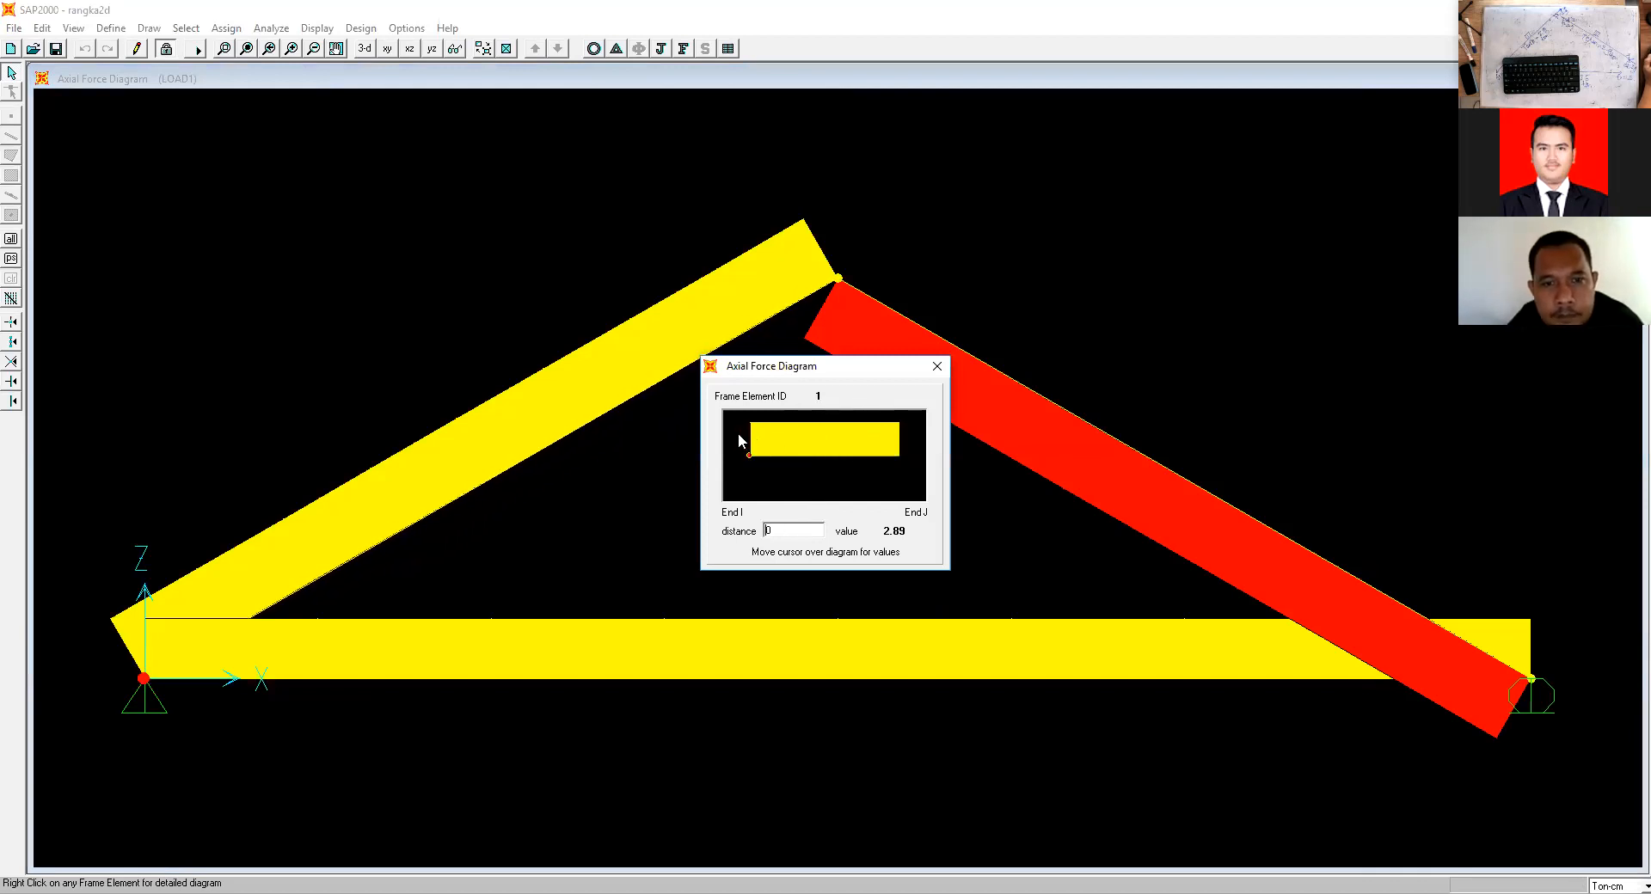
right_click(1058, 404)
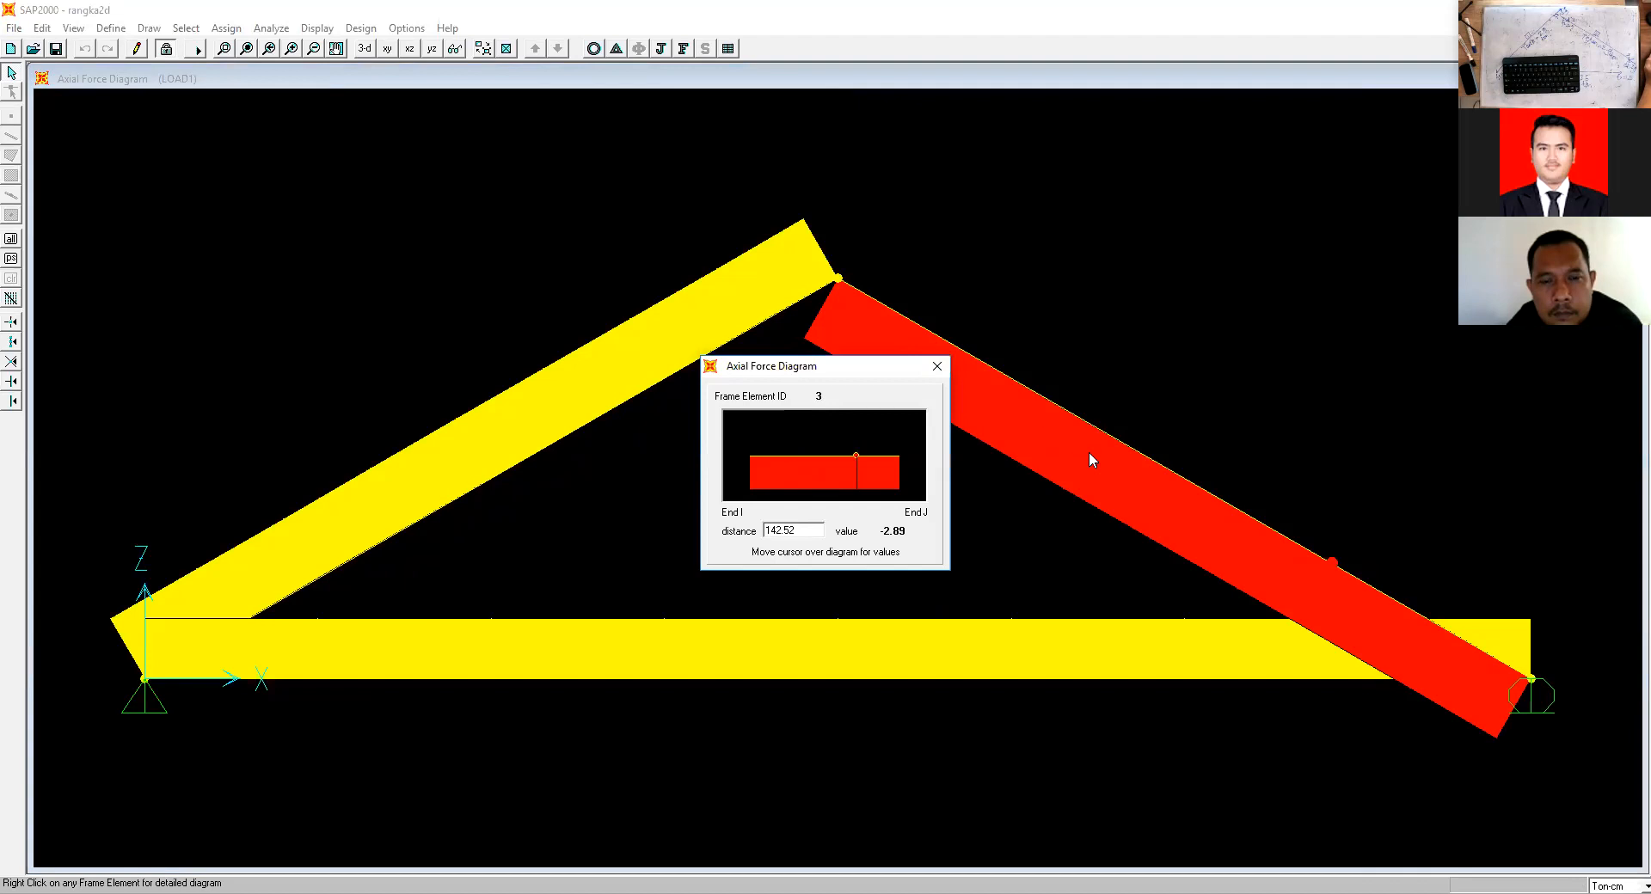
right_click(938, 680)
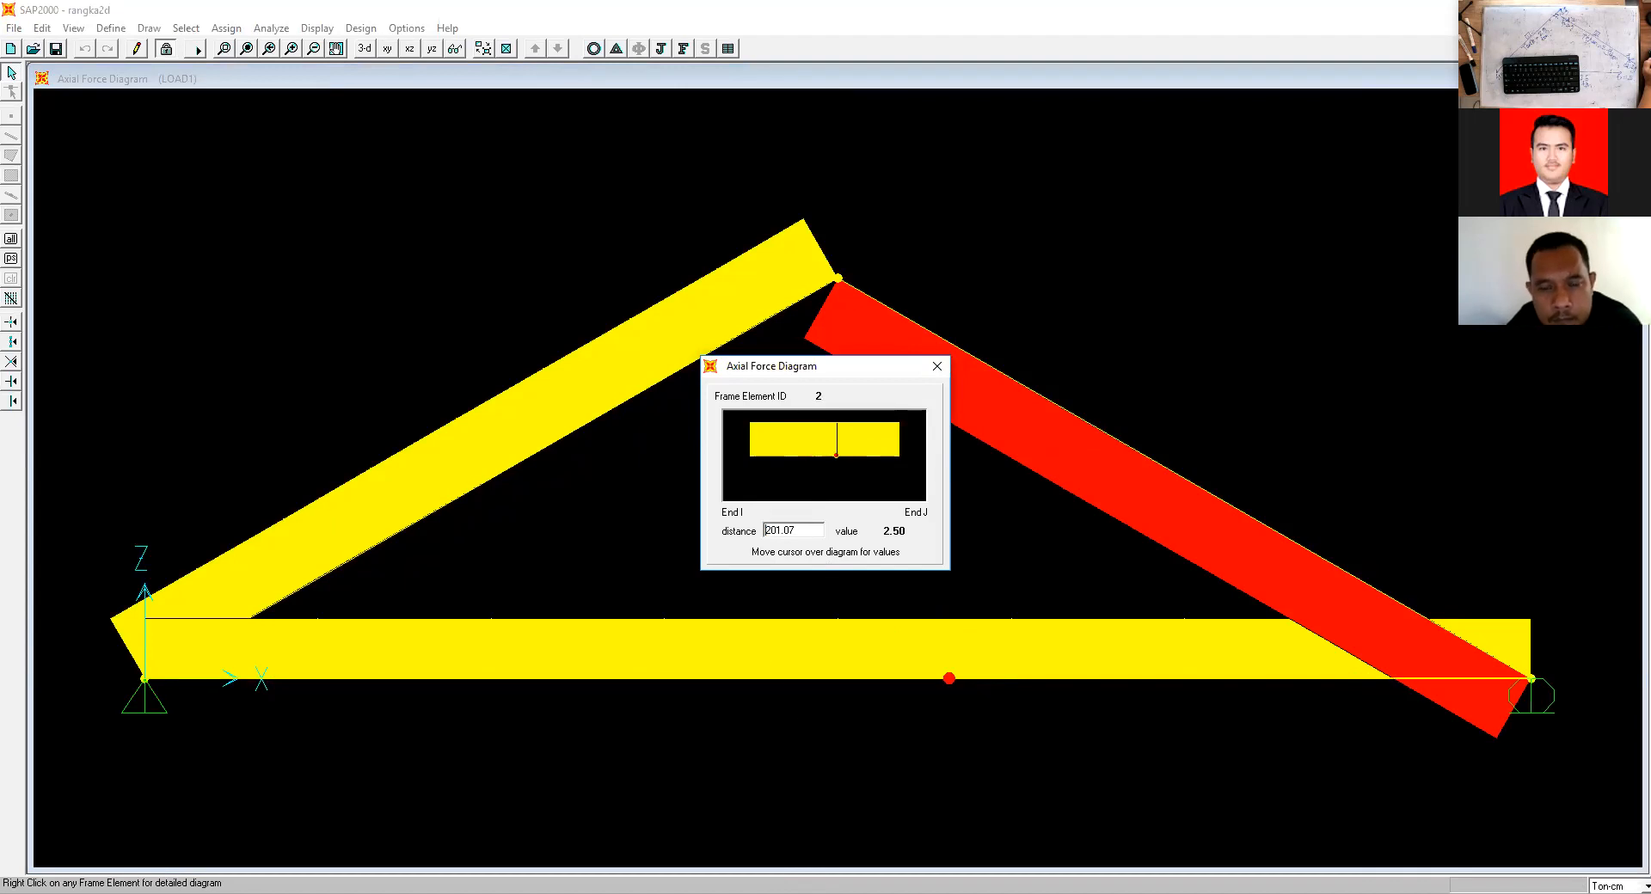
key(Escape)
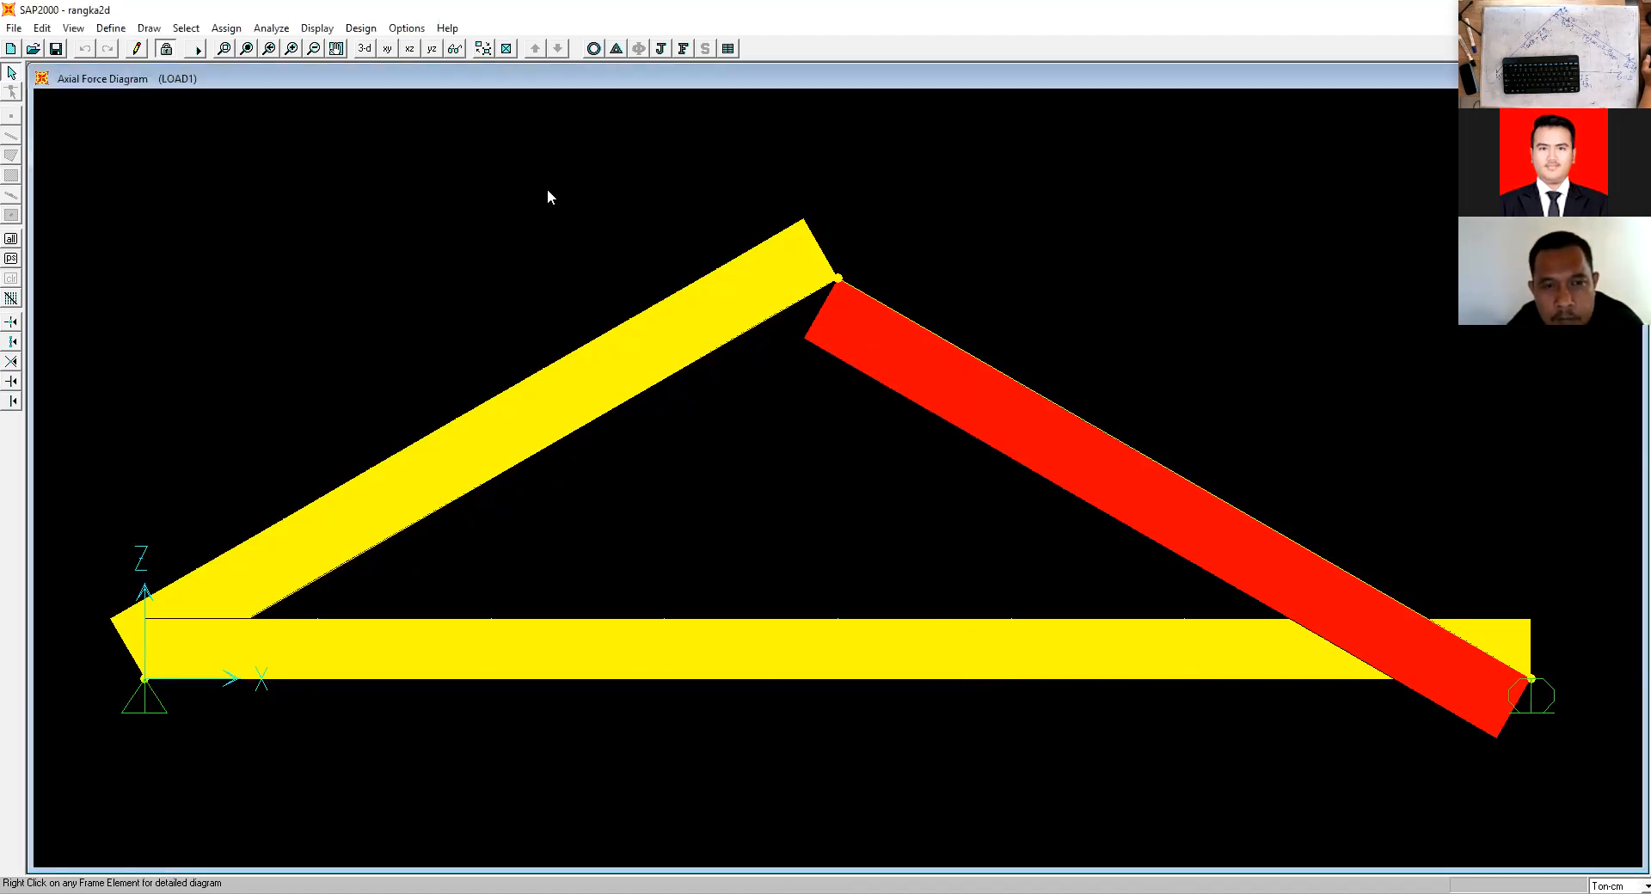
Display the LOAD1 deformed shape with the wire shadow and cubic curve options.
click(615, 50)
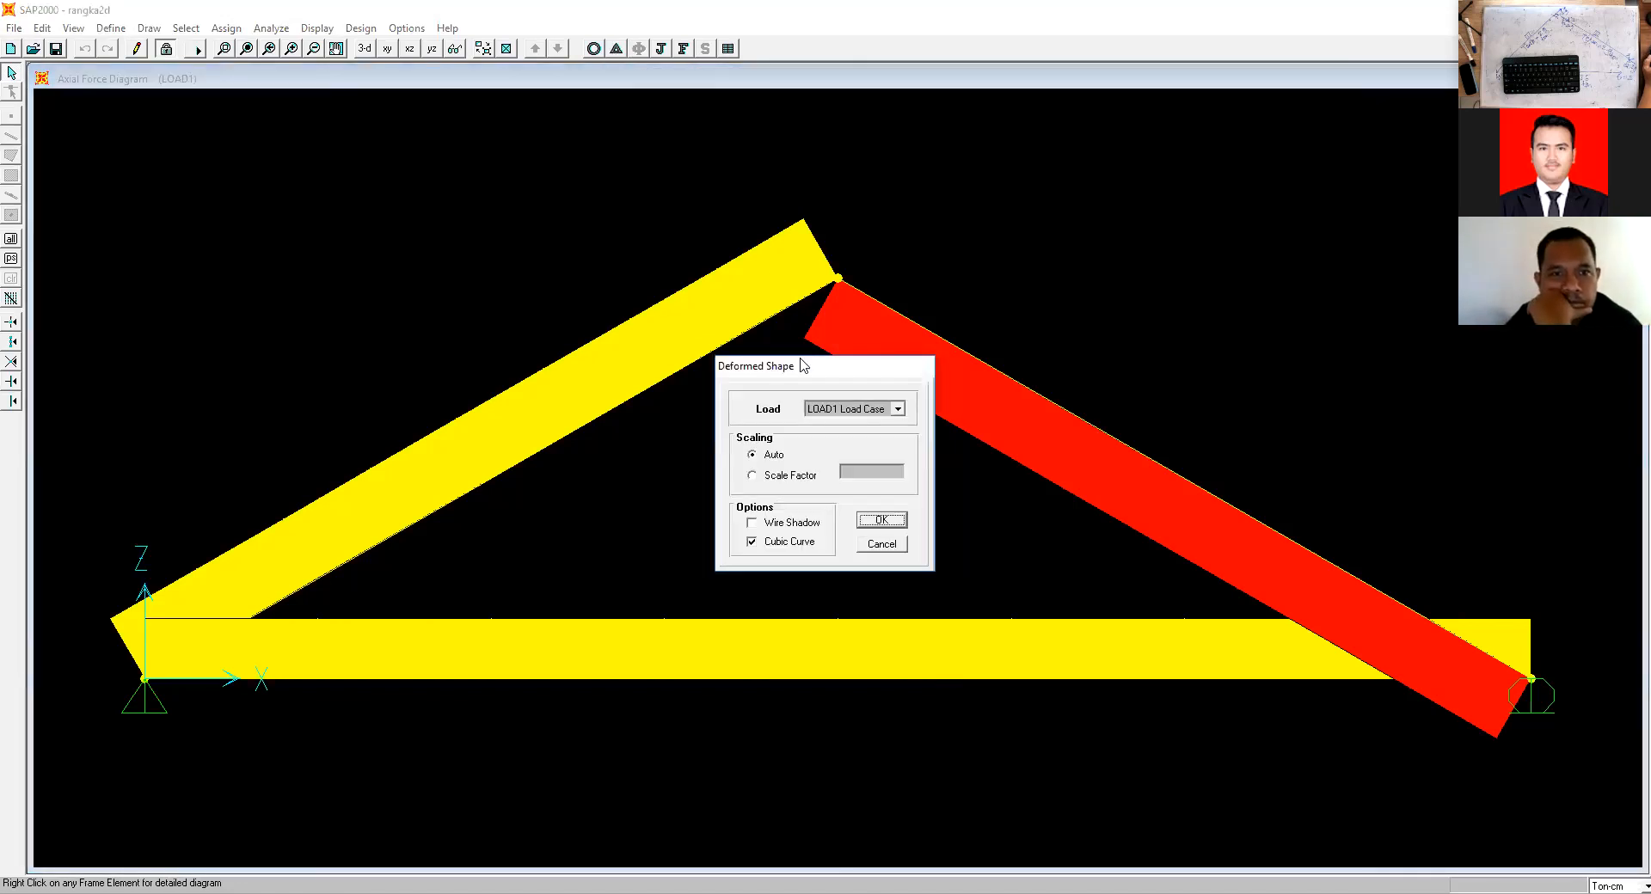
click(773, 523)
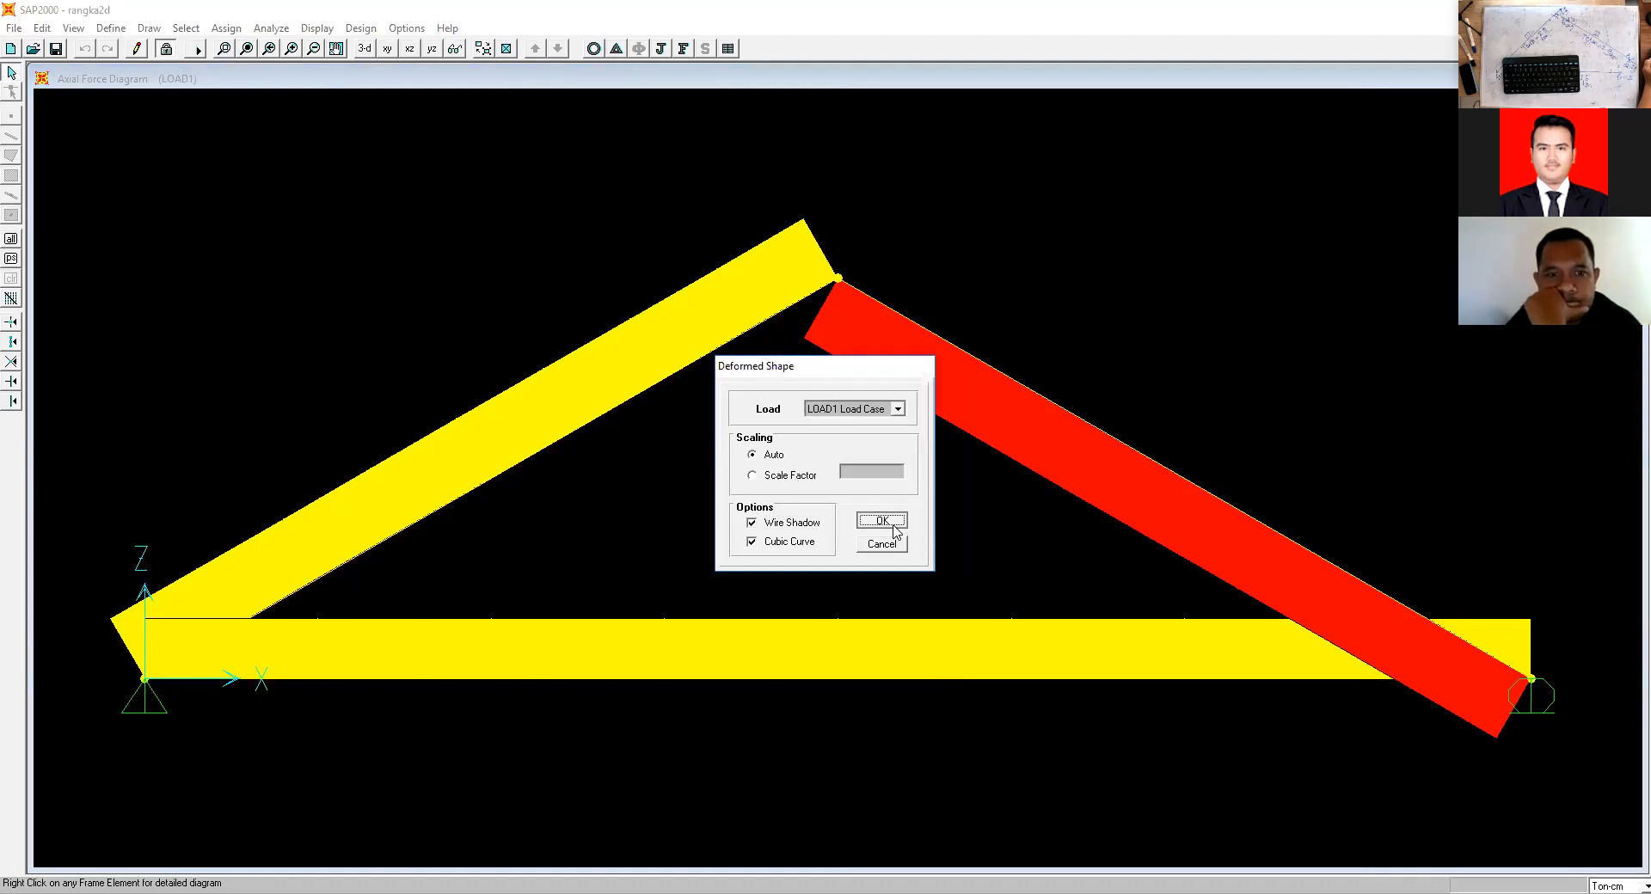
click(884, 521)
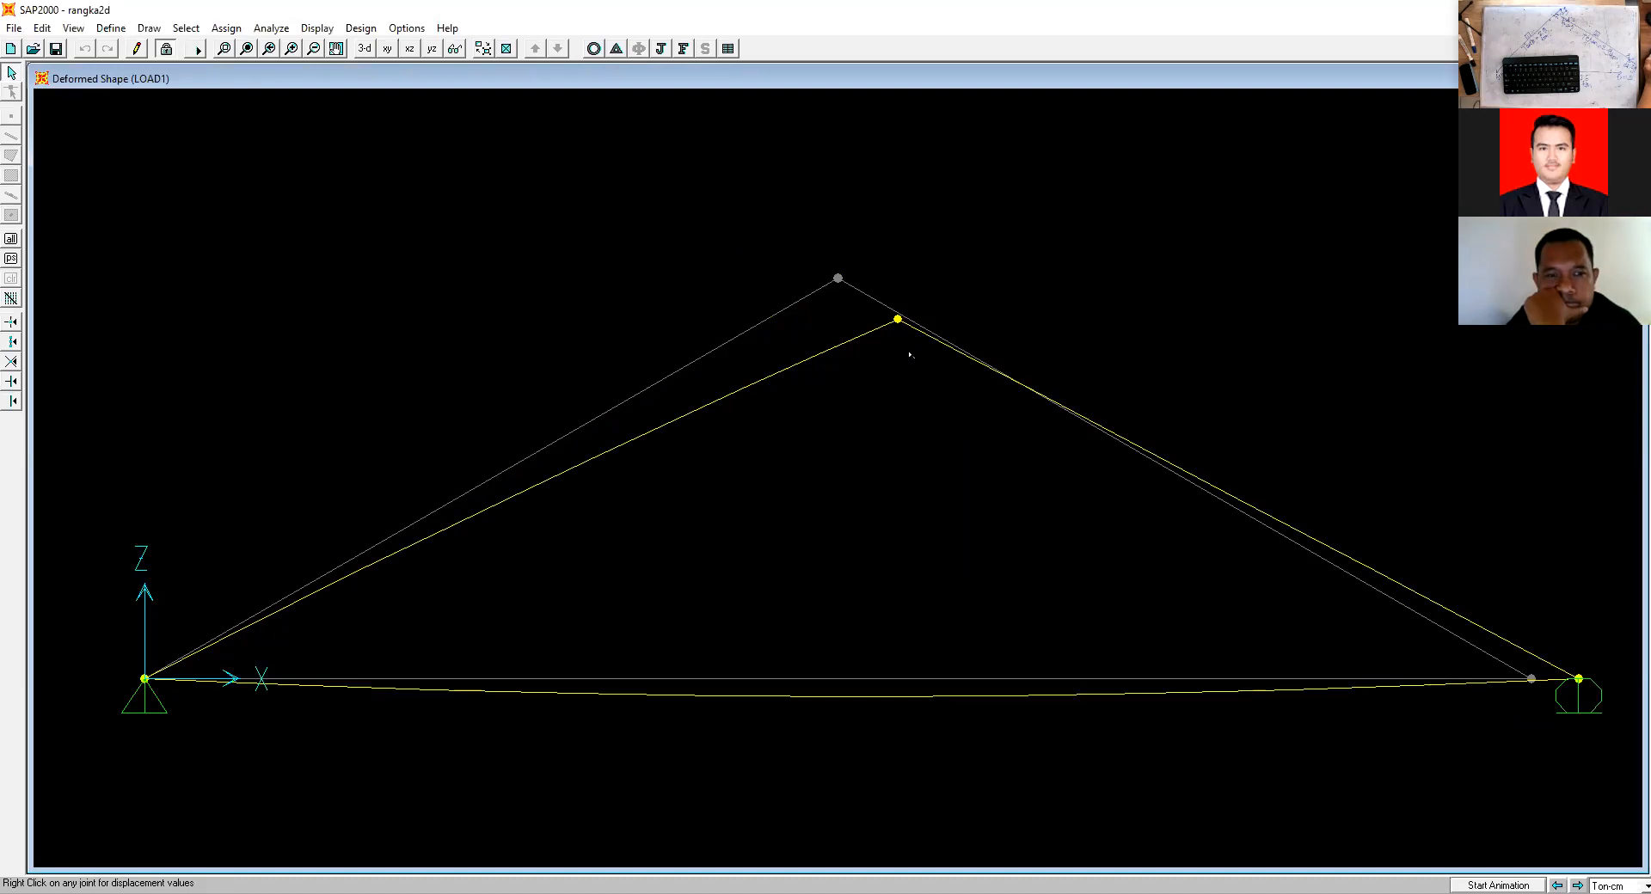
click(312, 50)
click(312, 49)
click(312, 50)
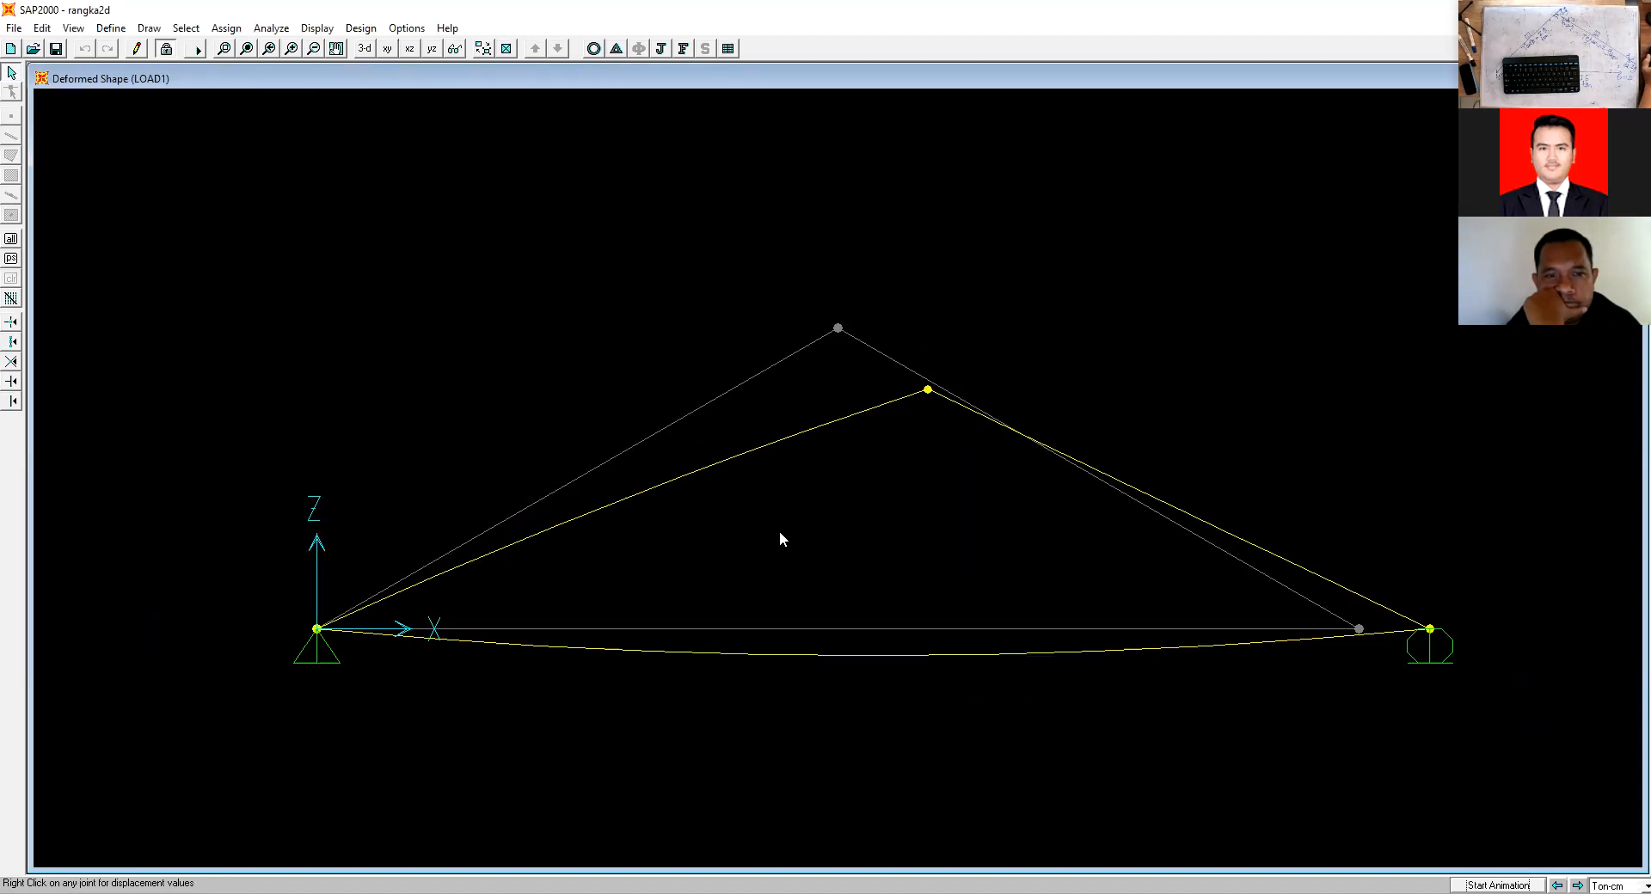
Inspect the LOAD1 joint displacements at the apex, the roller support and the pinned support.
right_click(929, 392)
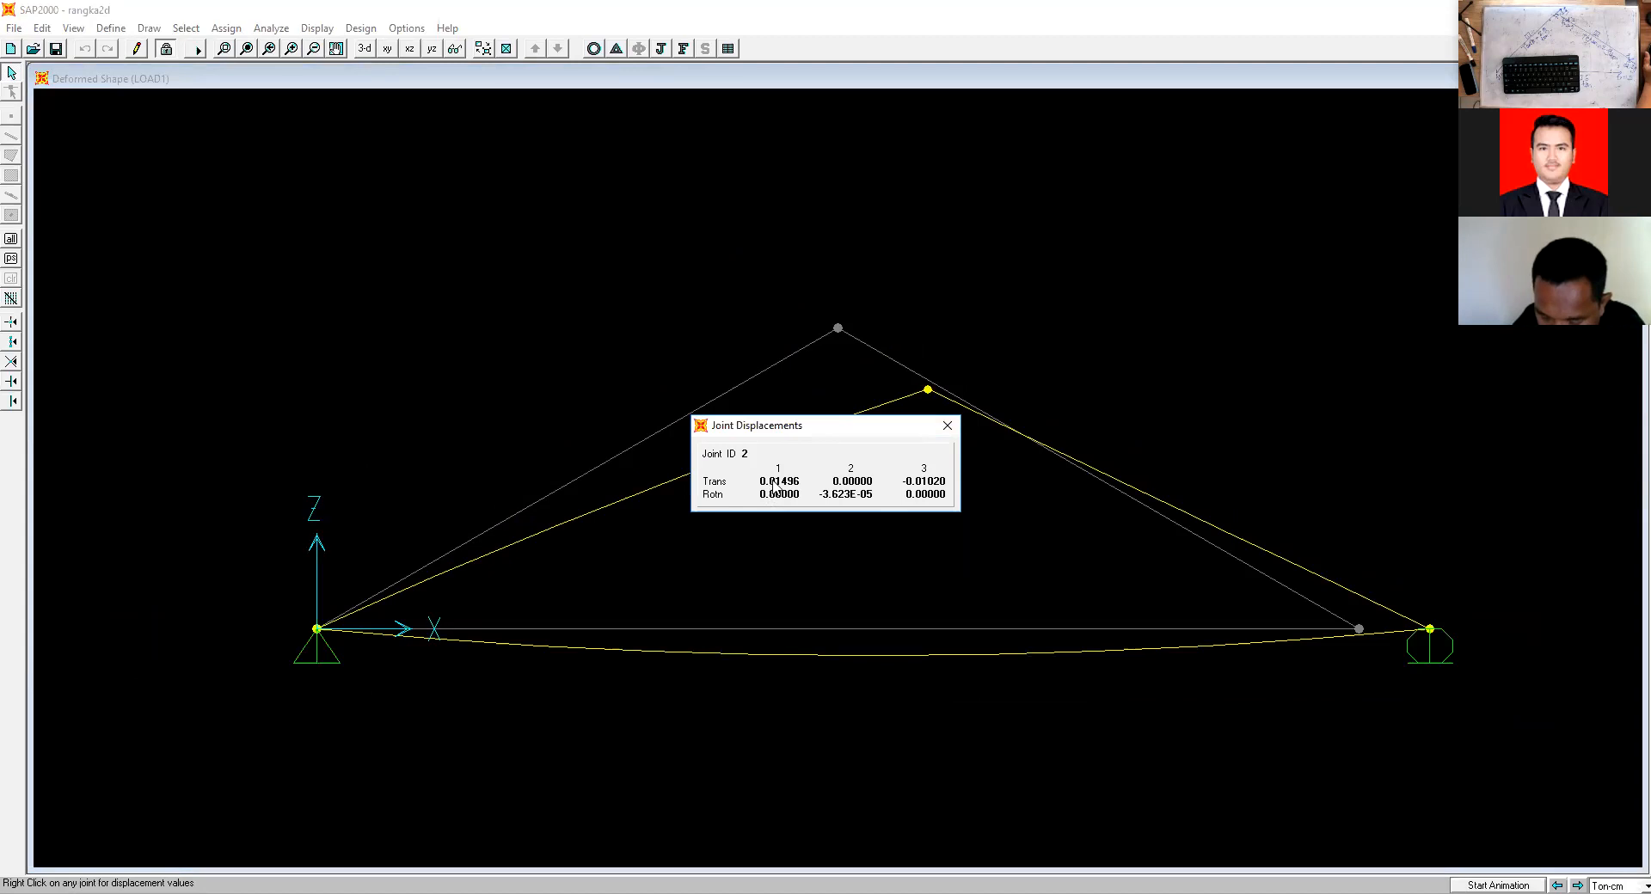
click(717, 893)
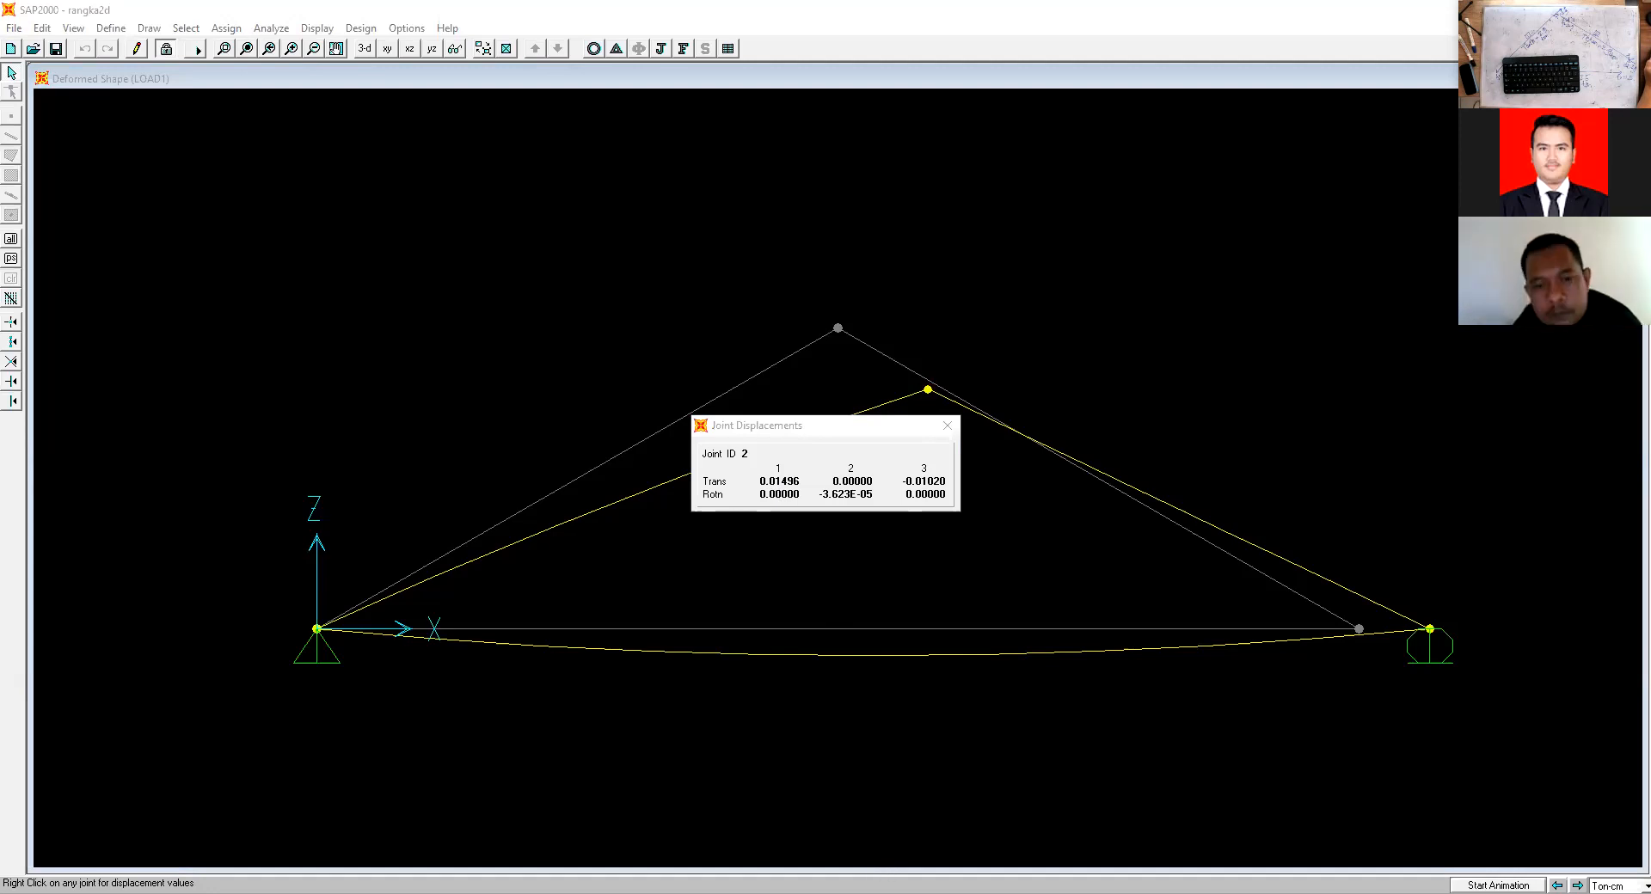
click(886, 451)
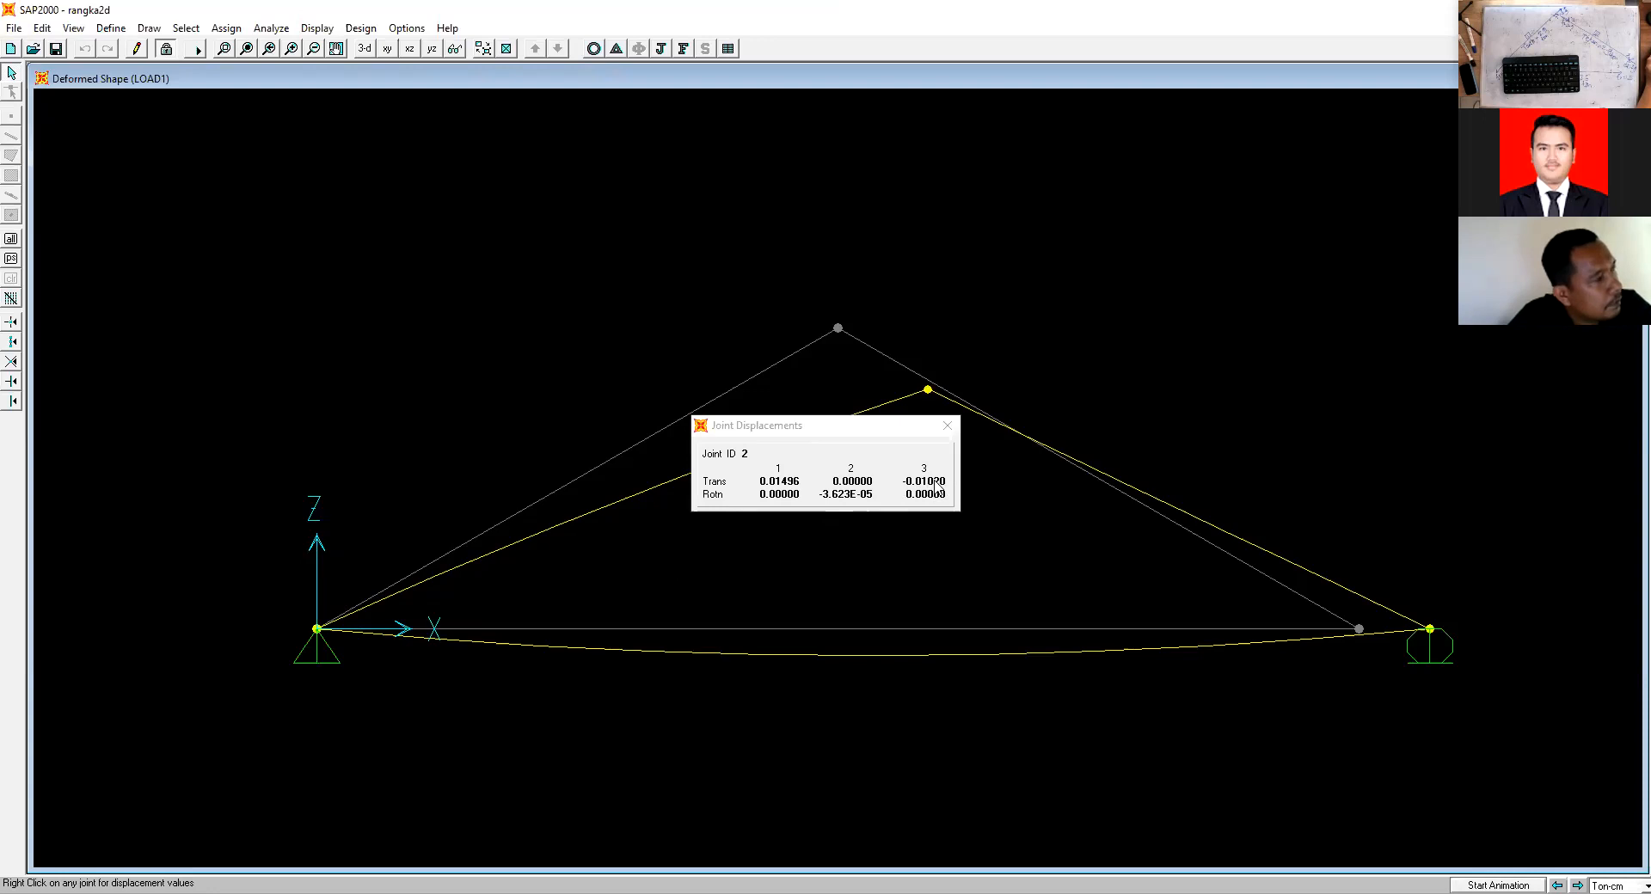
right_click(1429, 631)
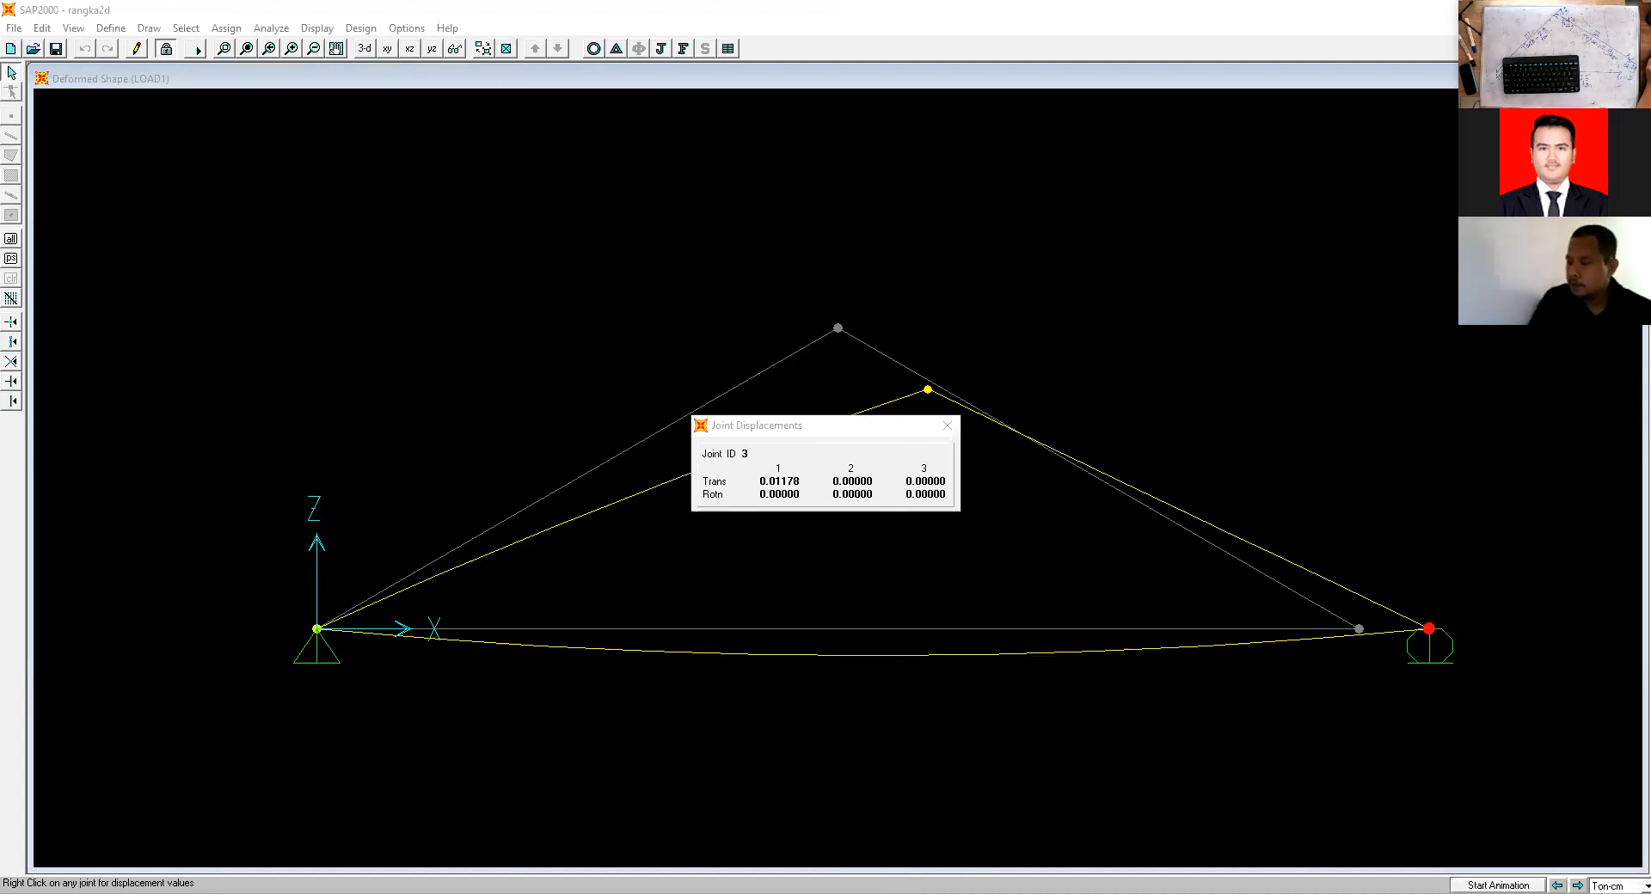
click(984, 466)
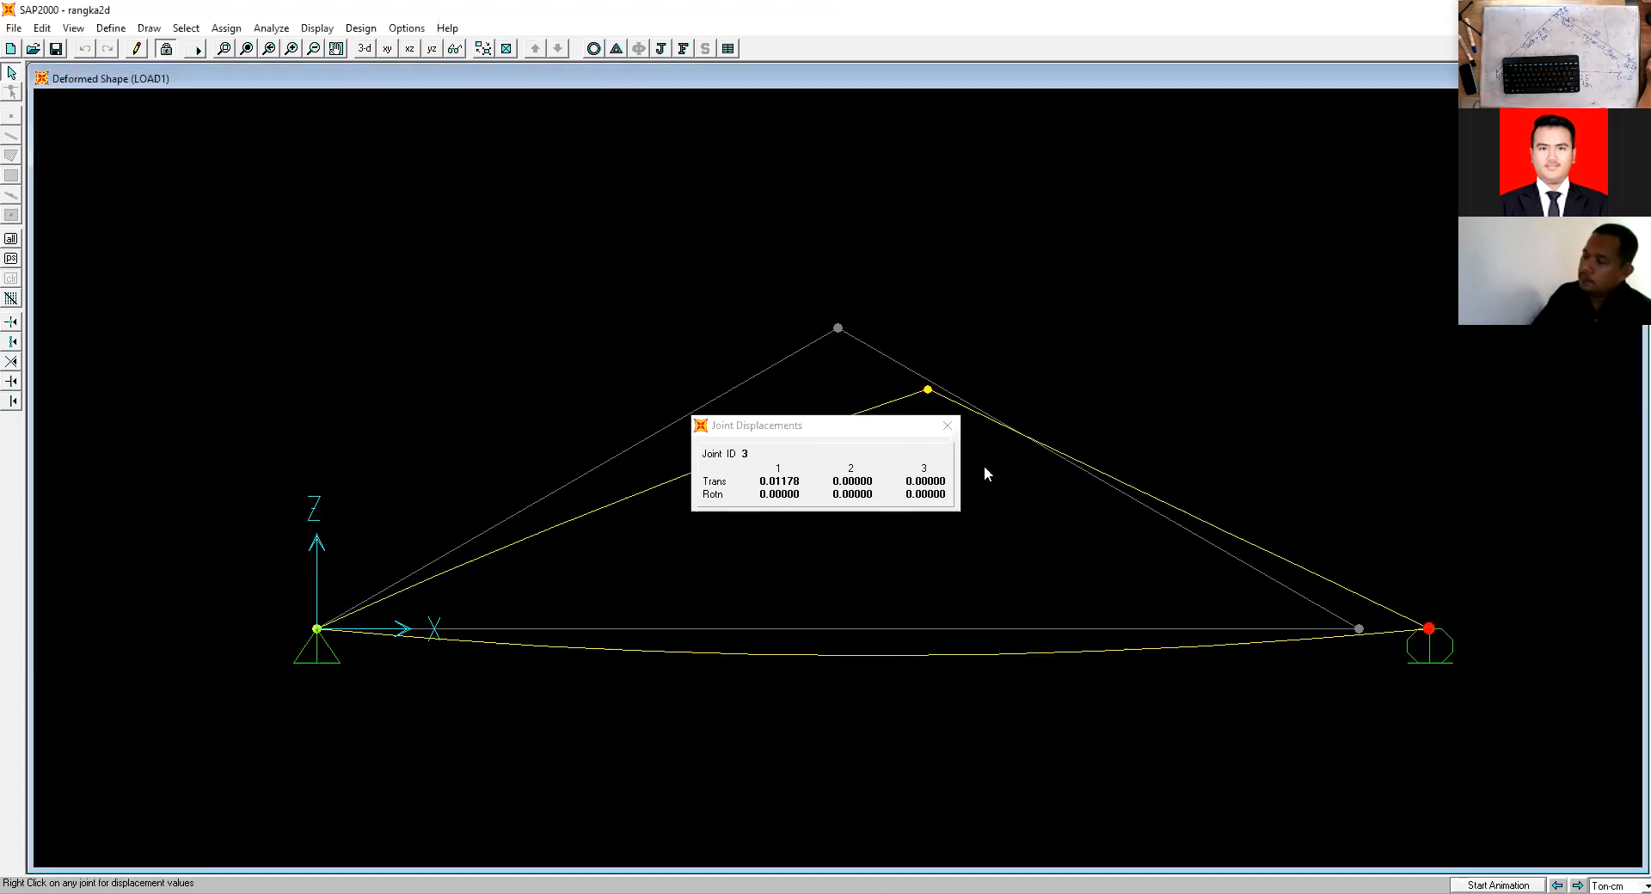
click(947, 424)
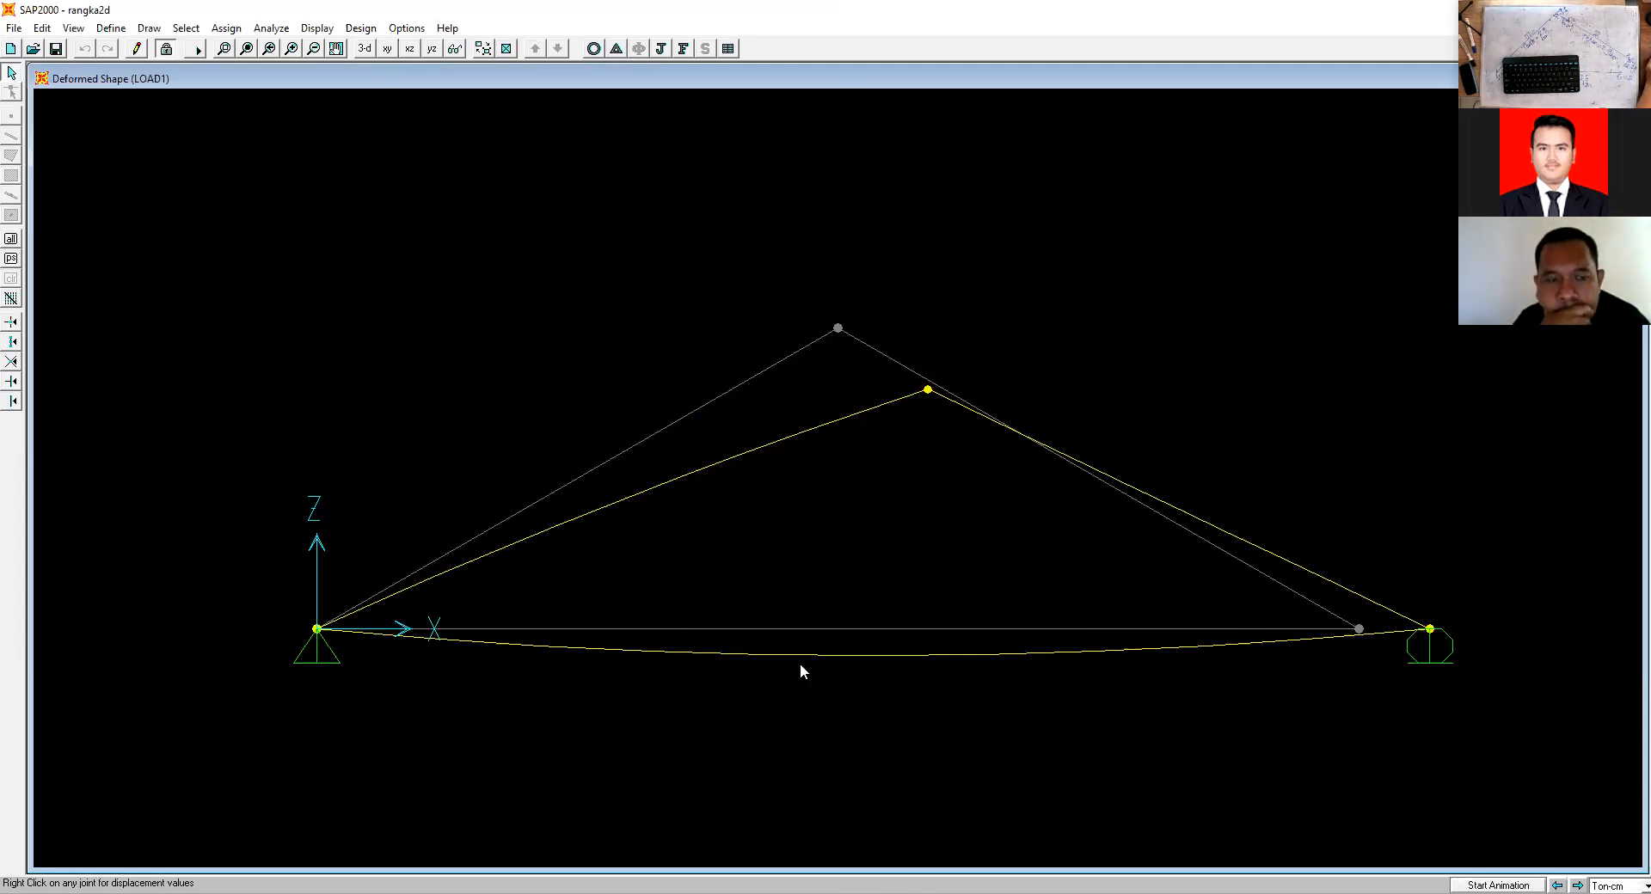
right_click(317, 629)
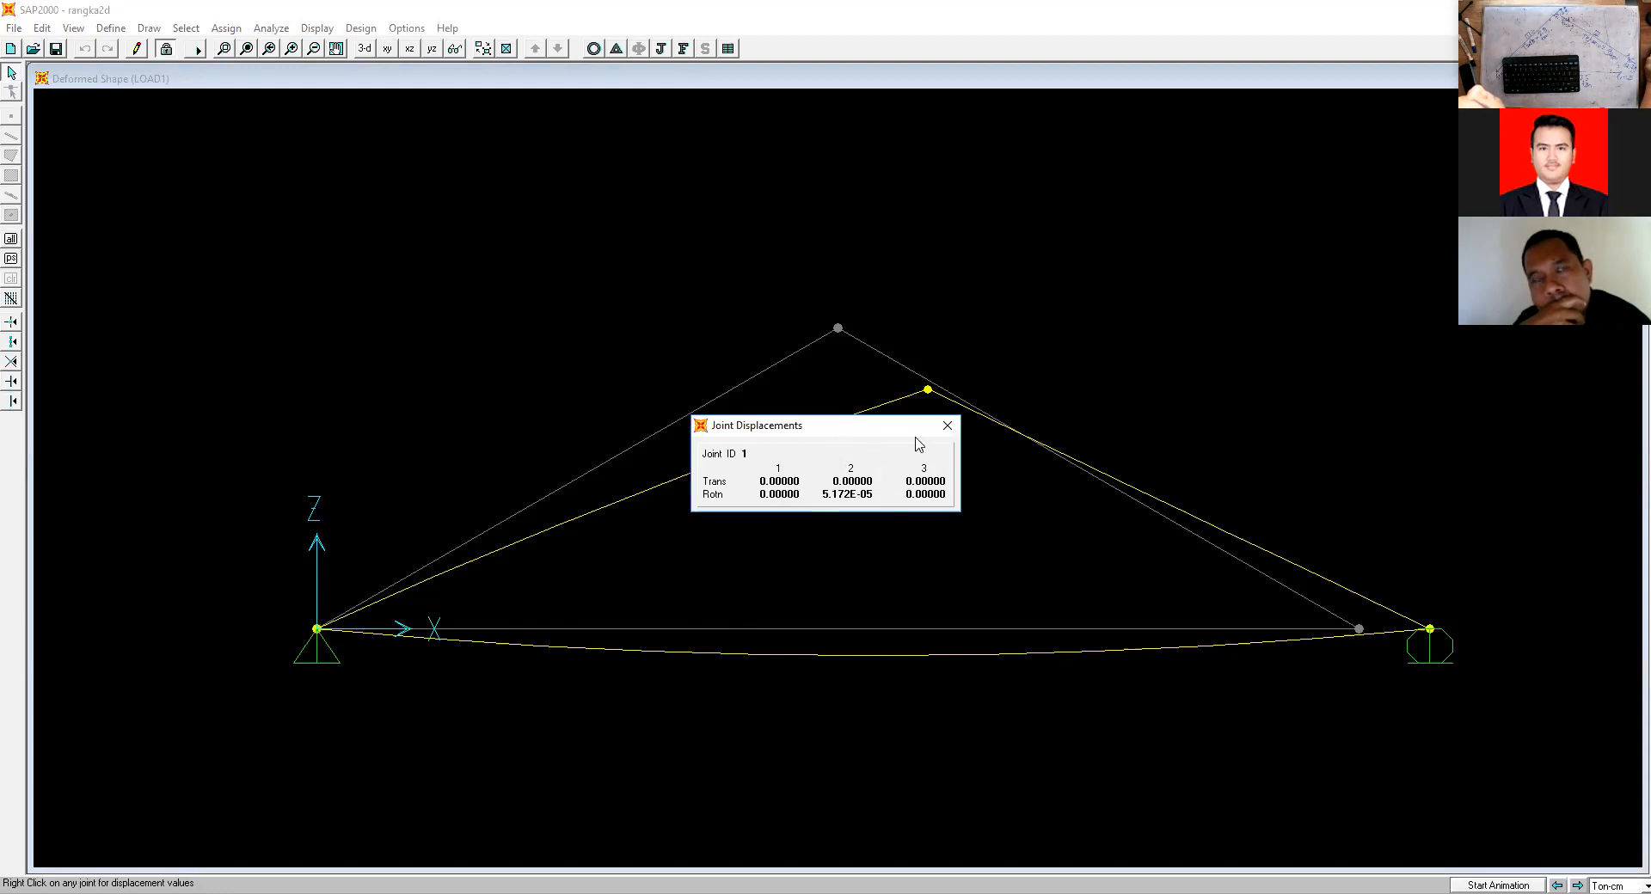
click(946, 427)
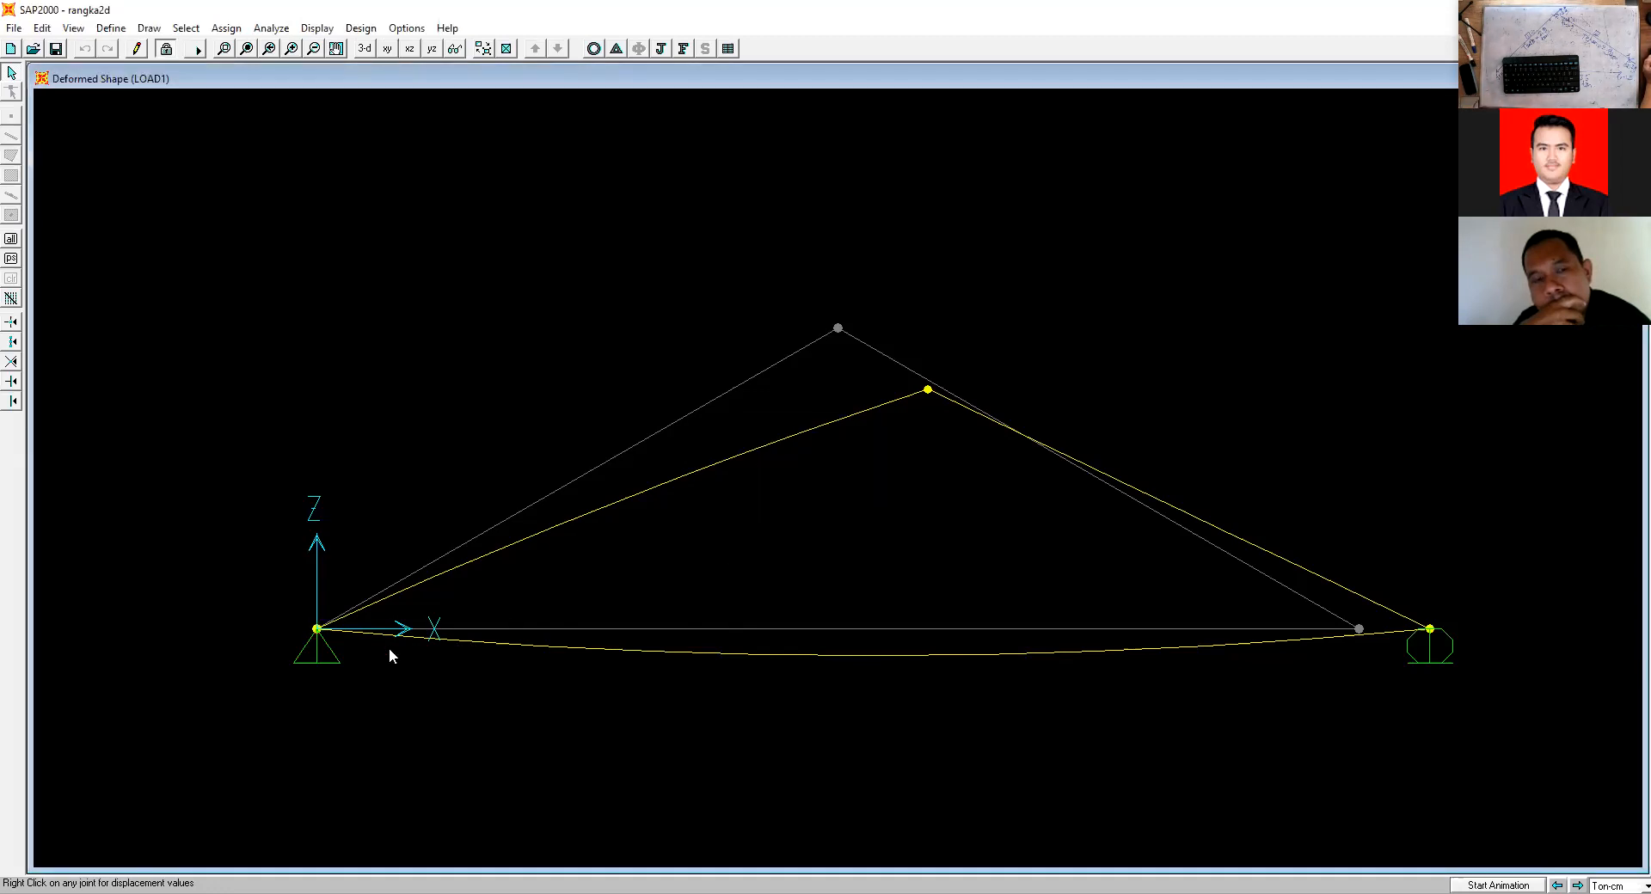
right_click(316, 628)
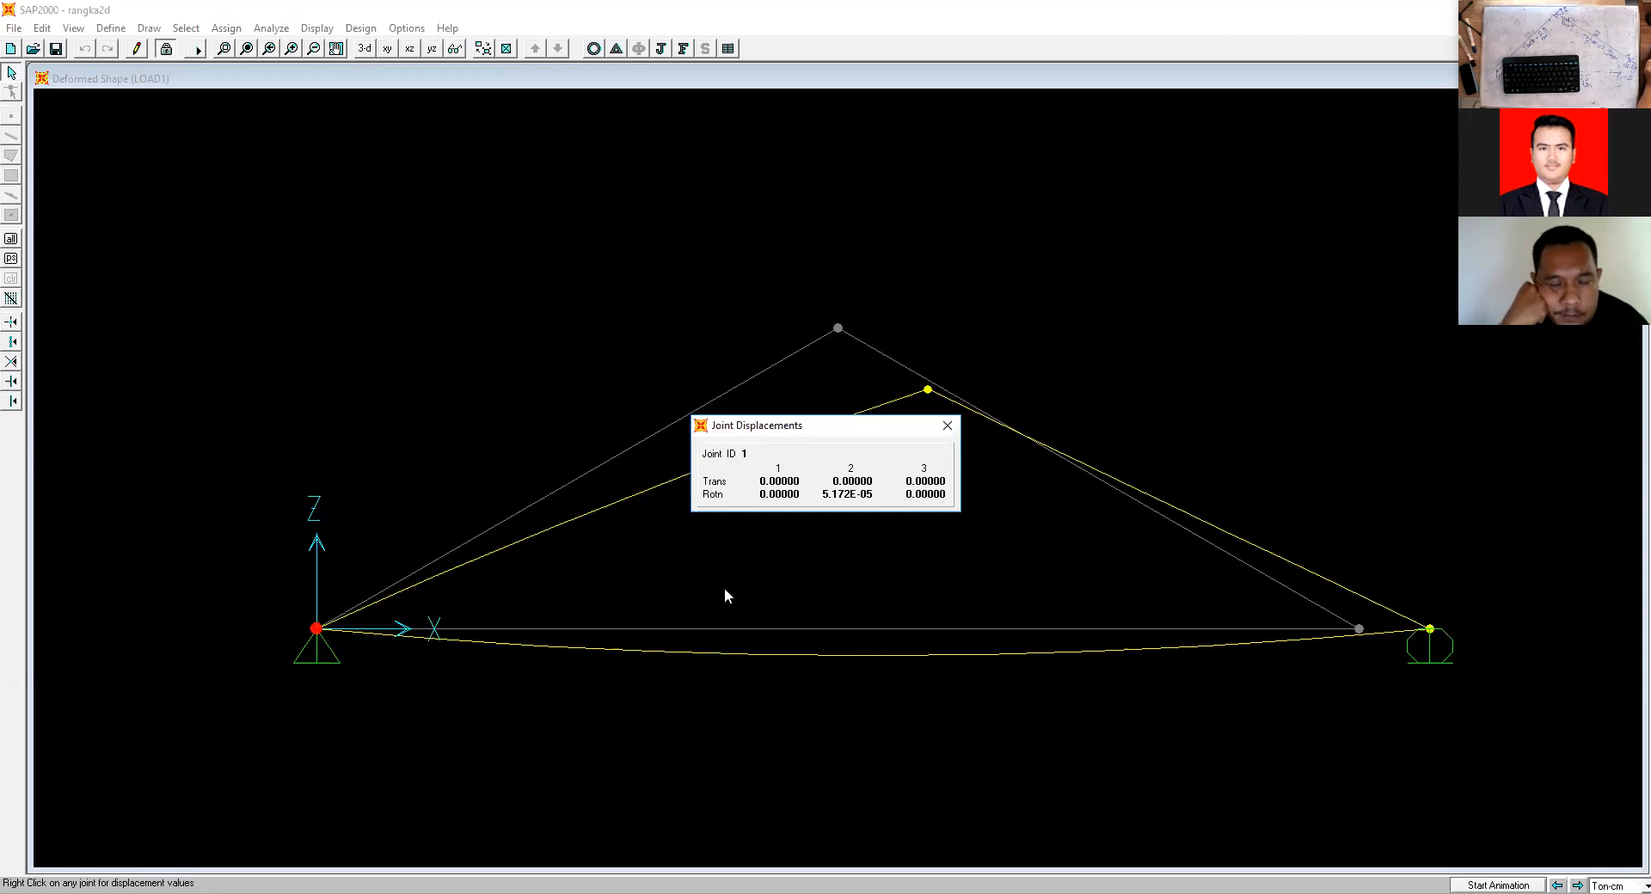
Display the Moment 2-2 and Moment 3-3 diagrams for LOAD1 and inspect the bottom member's detailed Moment 3-3 diagram.
click(684, 49)
click(870, 434)
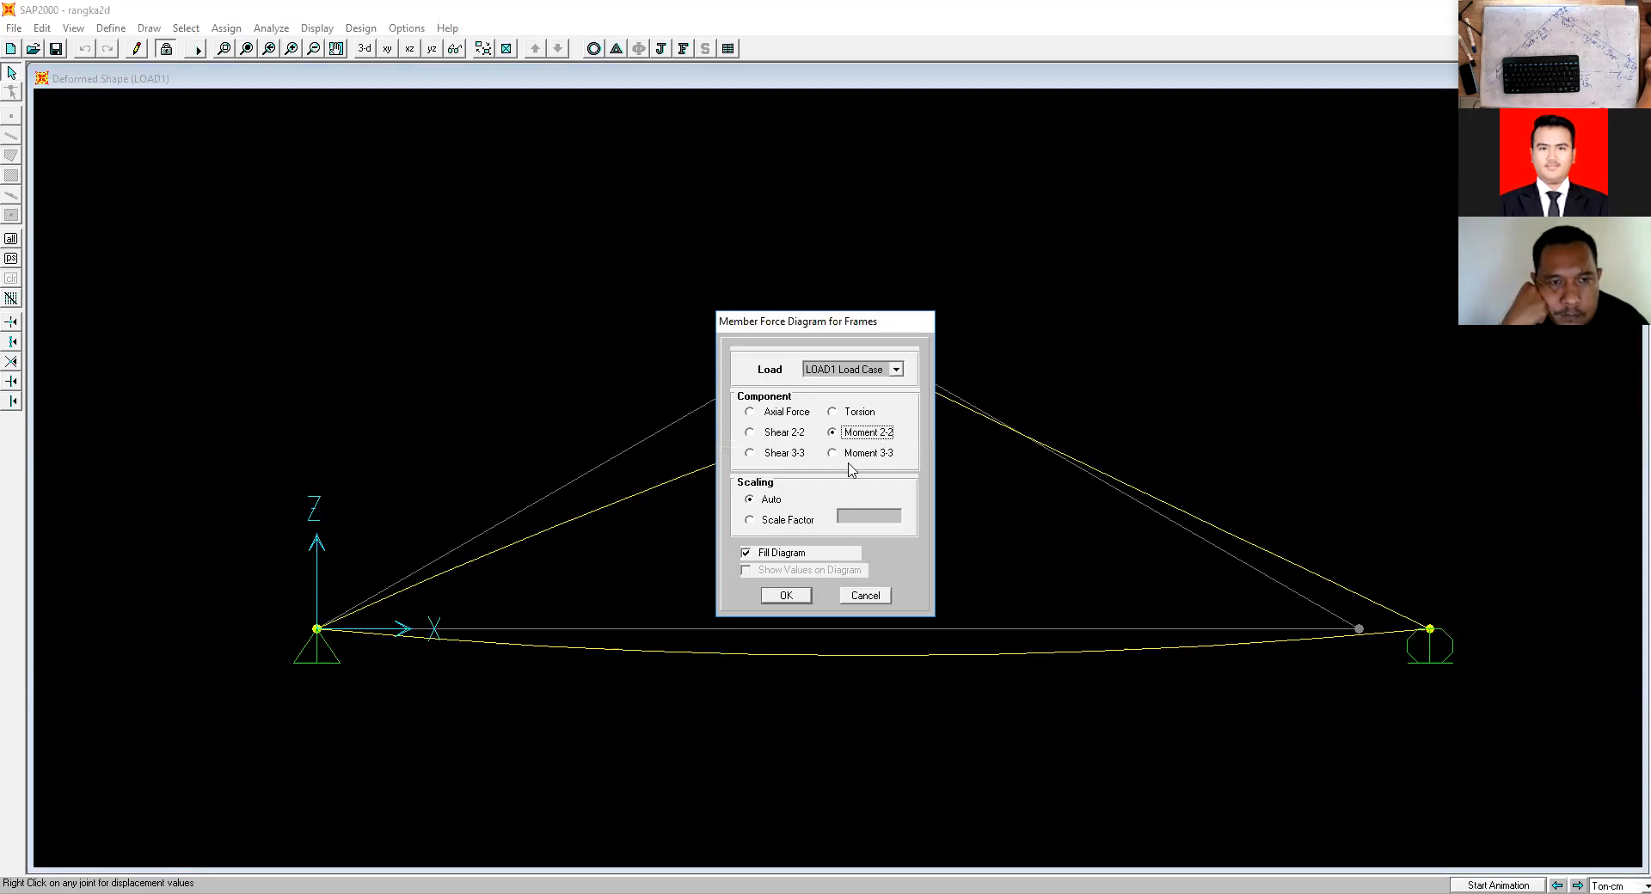
click(801, 596)
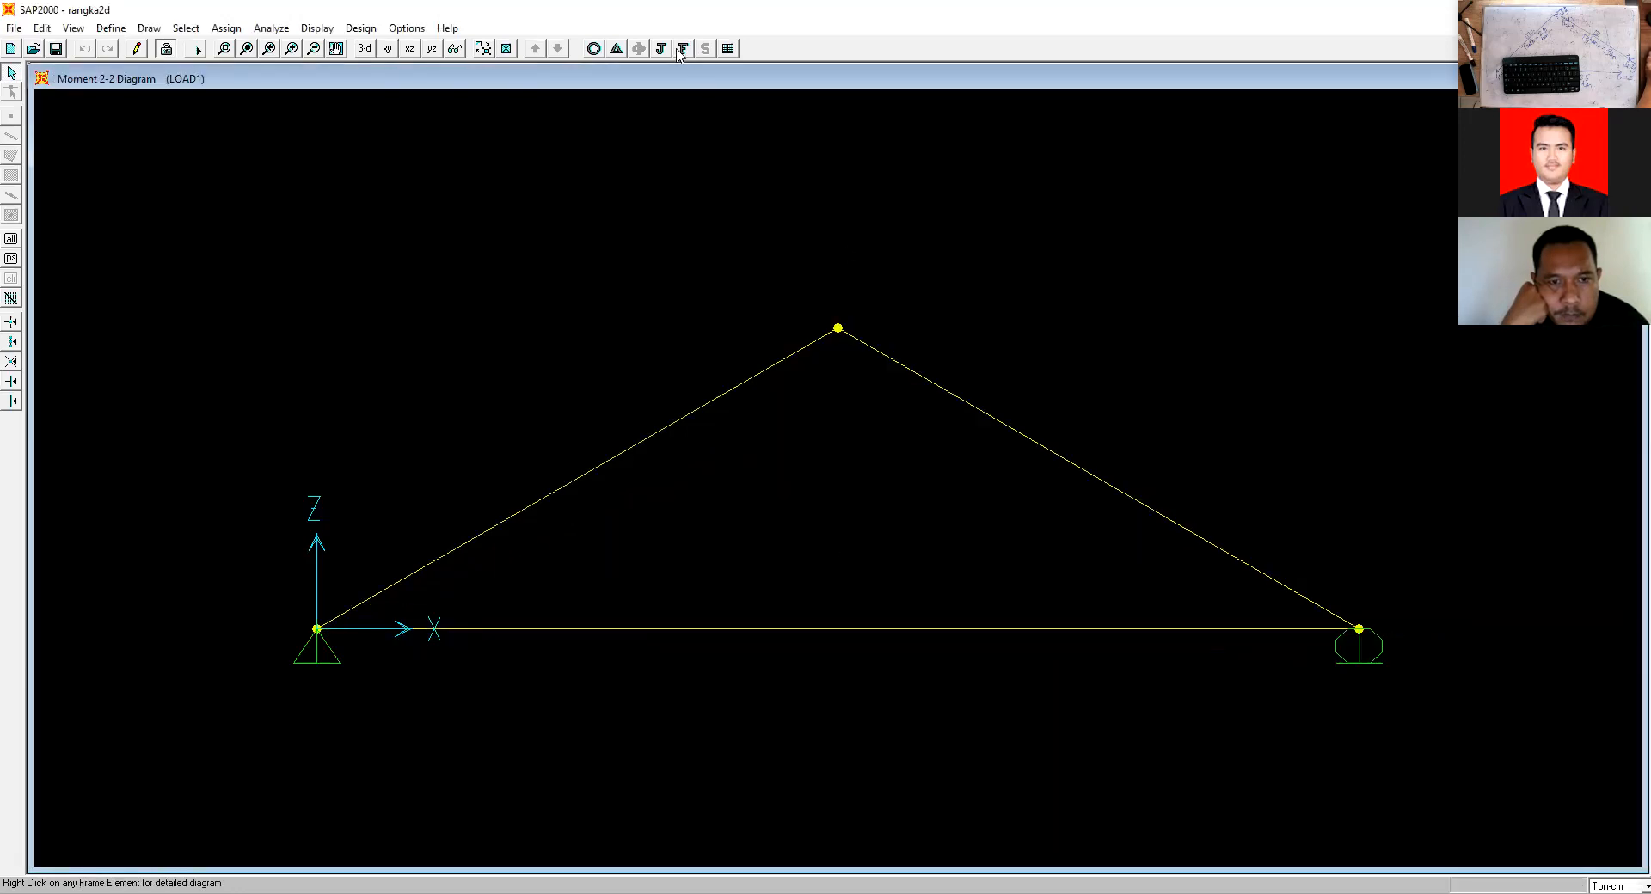
click(832, 454)
click(786, 595)
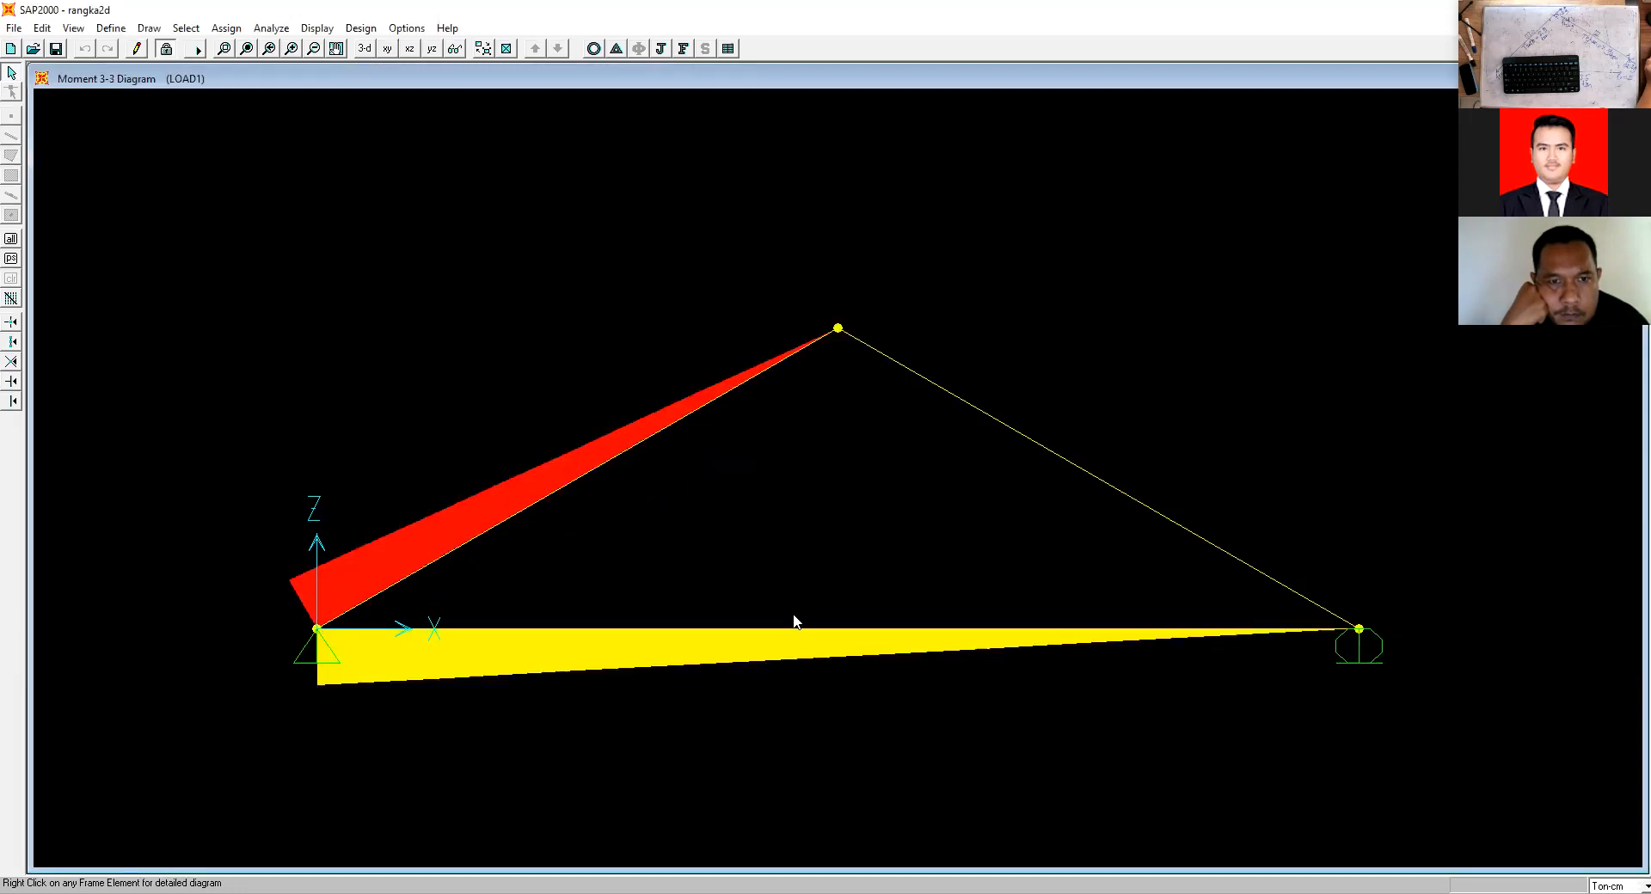
right_click(795, 636)
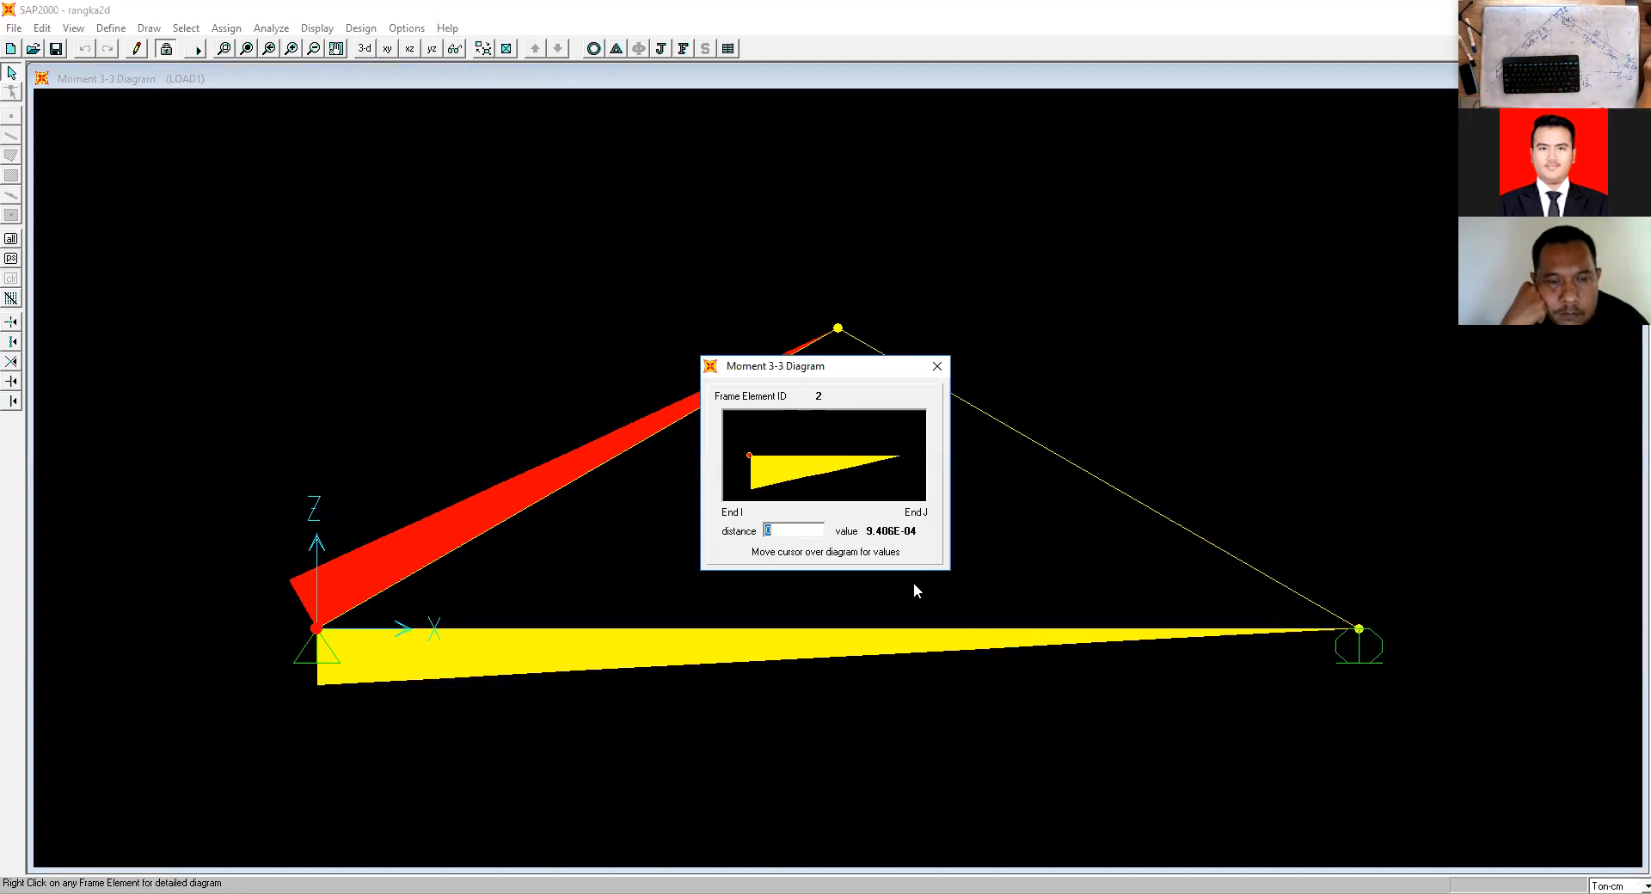
click(938, 366)
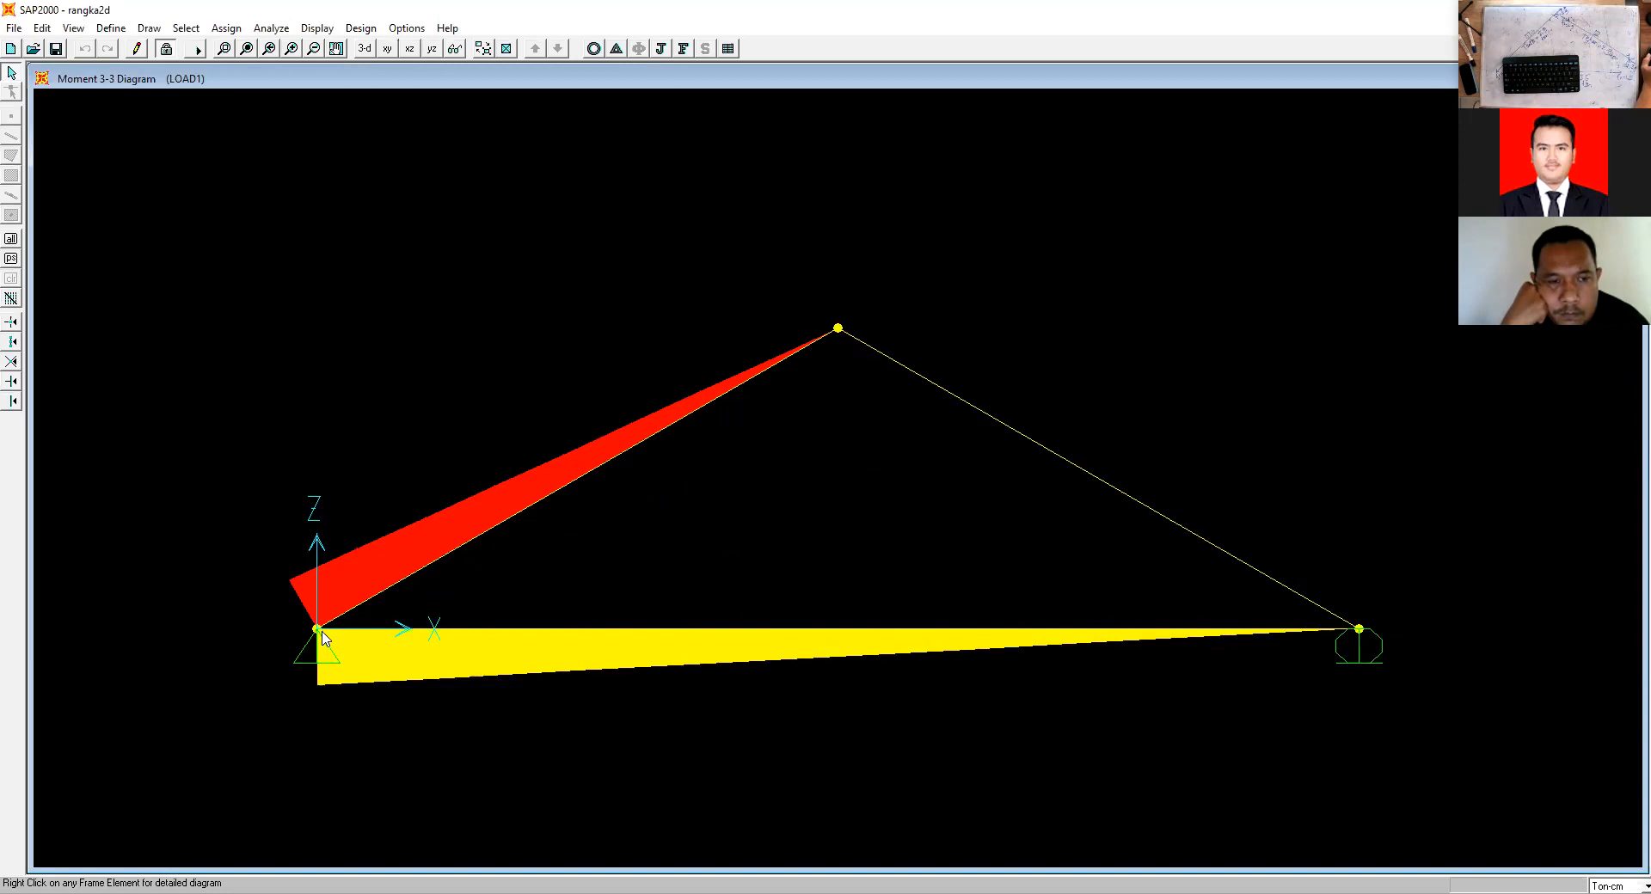
Unlock the model and open the section property data of frame section FSEC2.
click(166, 49)
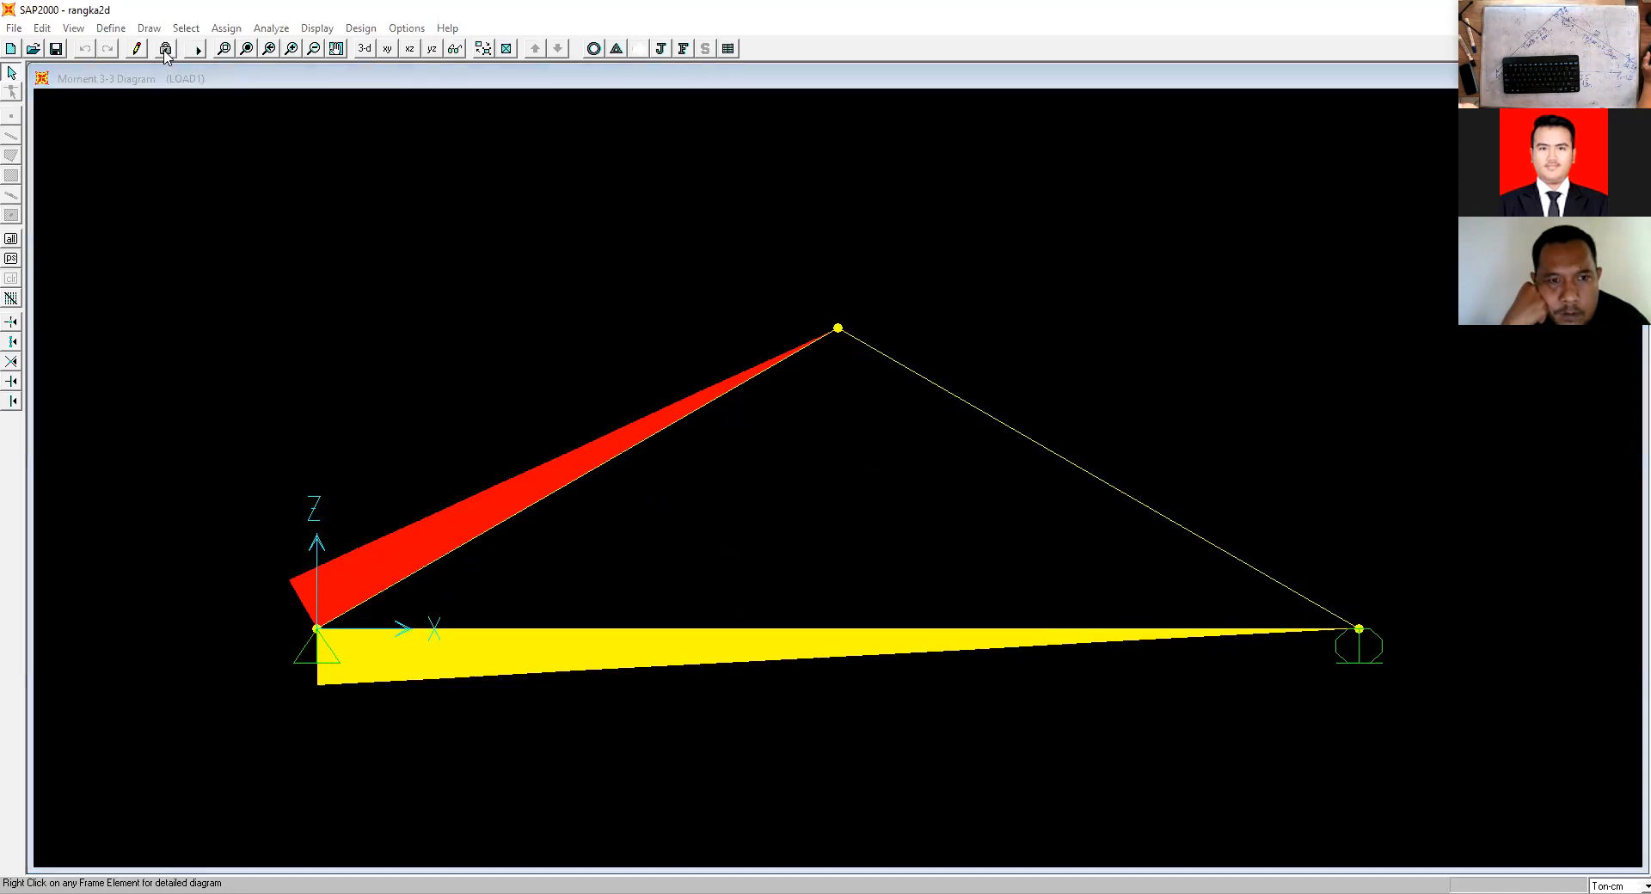
click(848, 514)
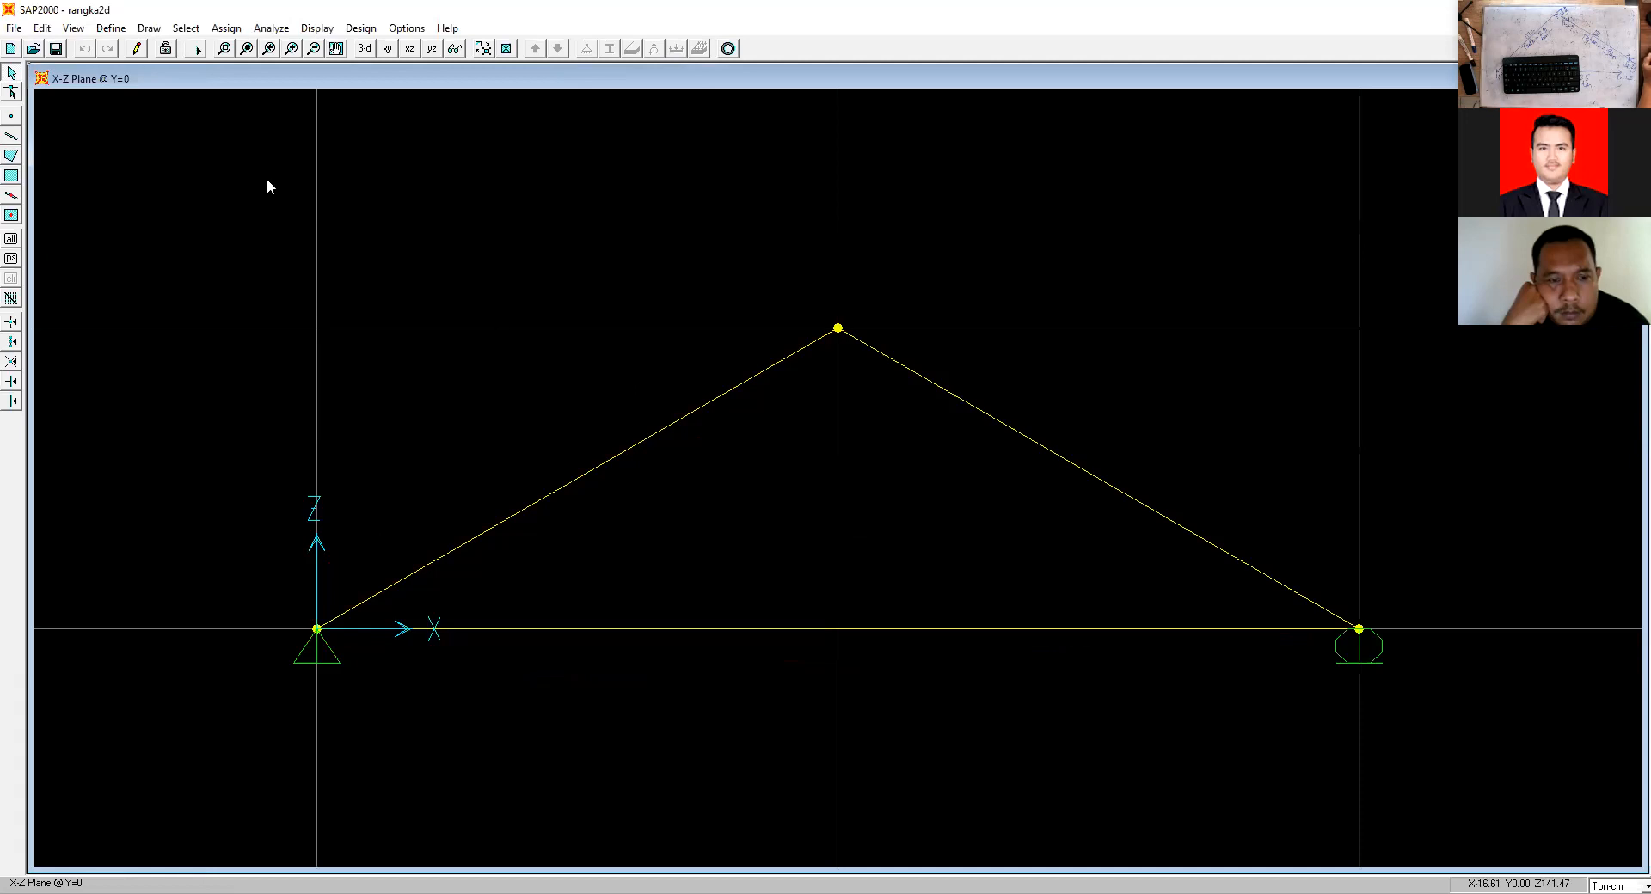
click(111, 28)
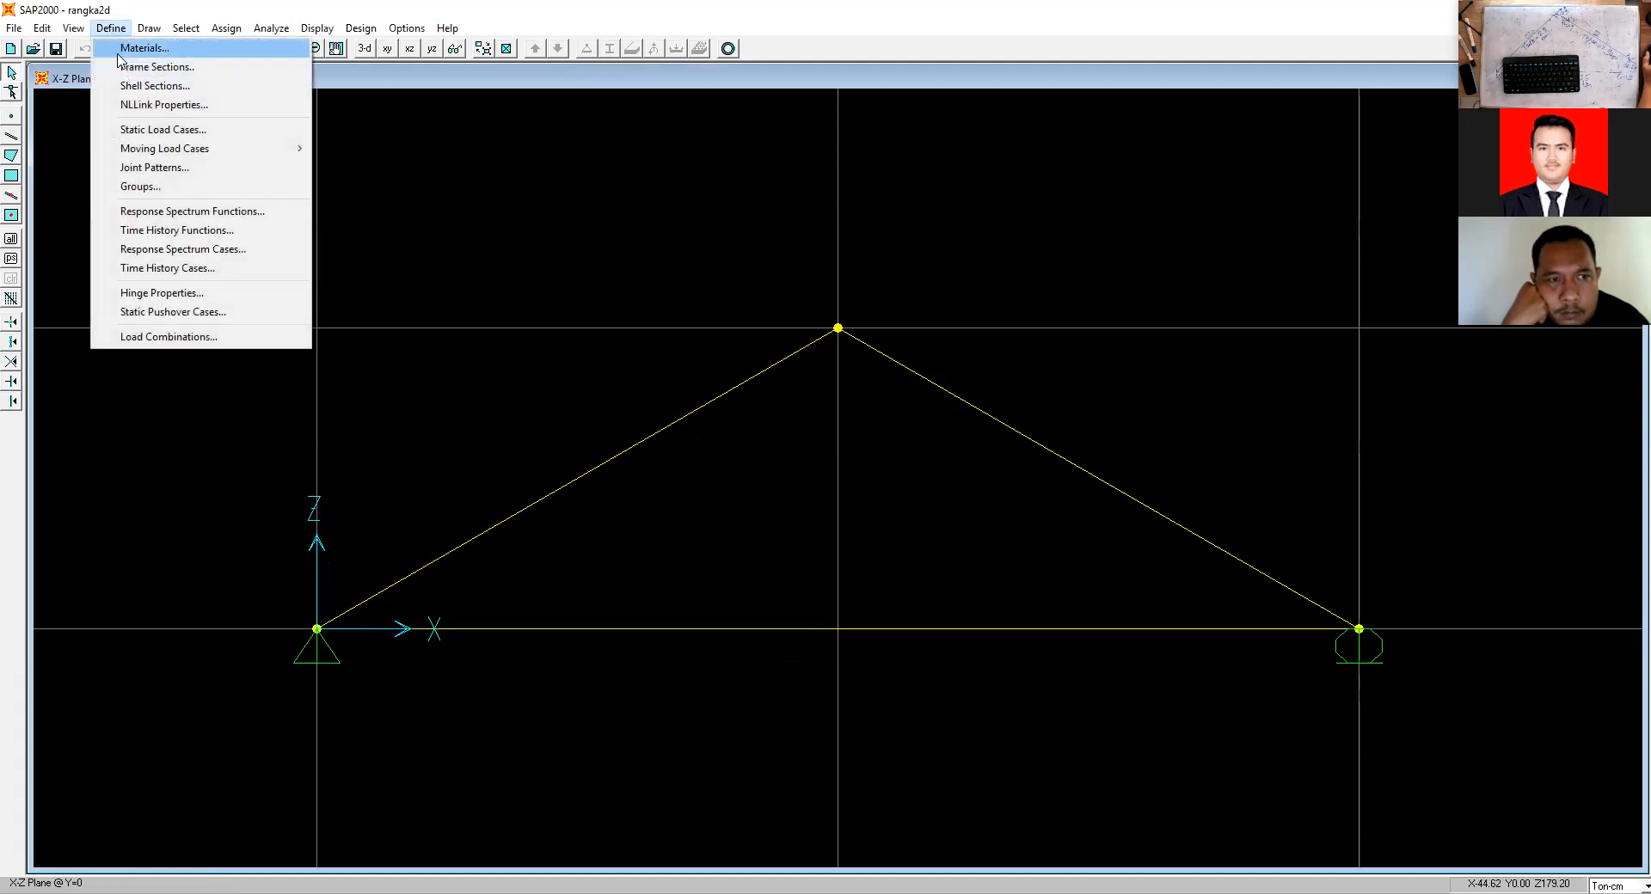
click(123, 68)
click(712, 438)
click(856, 462)
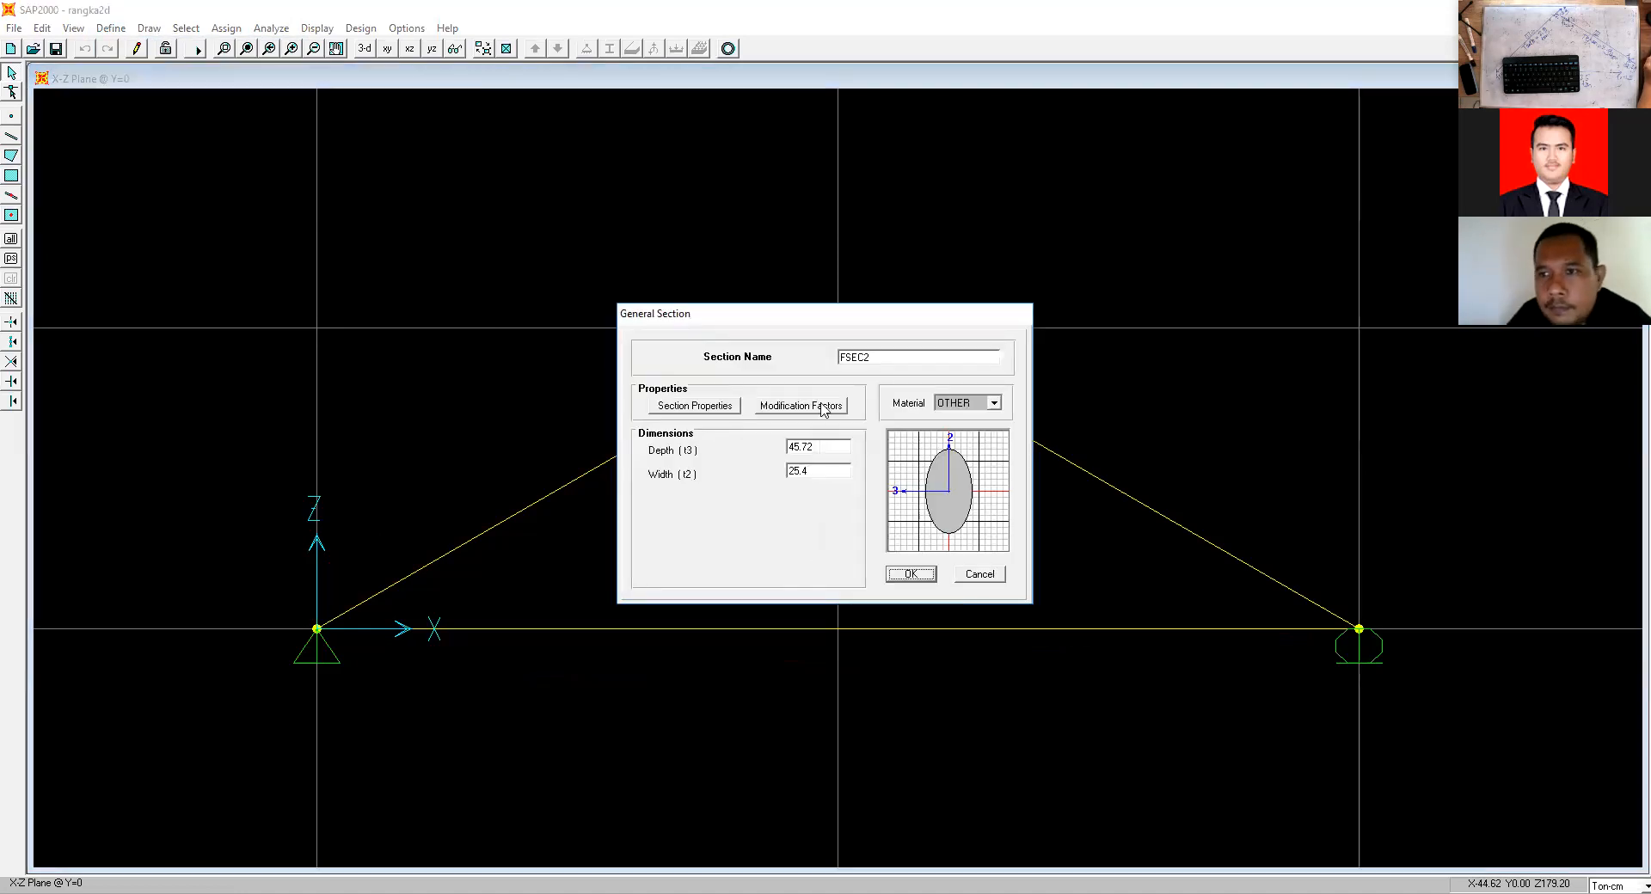
click(731, 405)
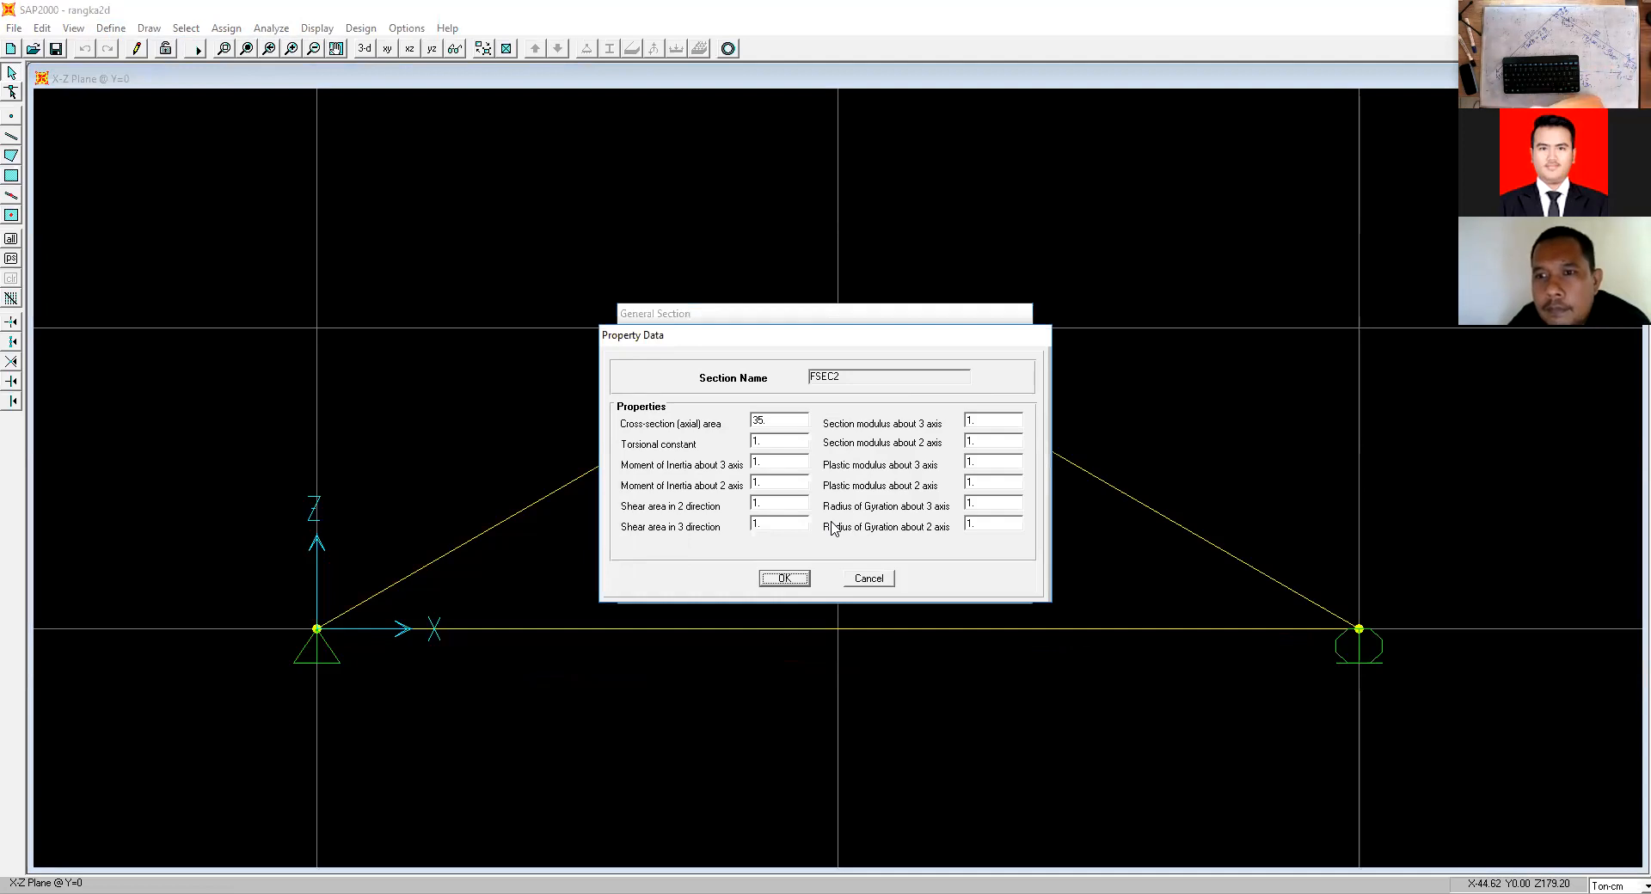
Set FSEC2's torsional constant, both moments of inertia and both shear areas to 0.
double_click(773, 445)
text(0)
key(Tab)
text(0)
double_click(774, 483)
text(0)
double_click(769, 525)
text(0)
Set FSEC2's section moduli, plastic moduli and radii of gyration to 0 and accept the section definition.
double_click(974, 421)
text(0)
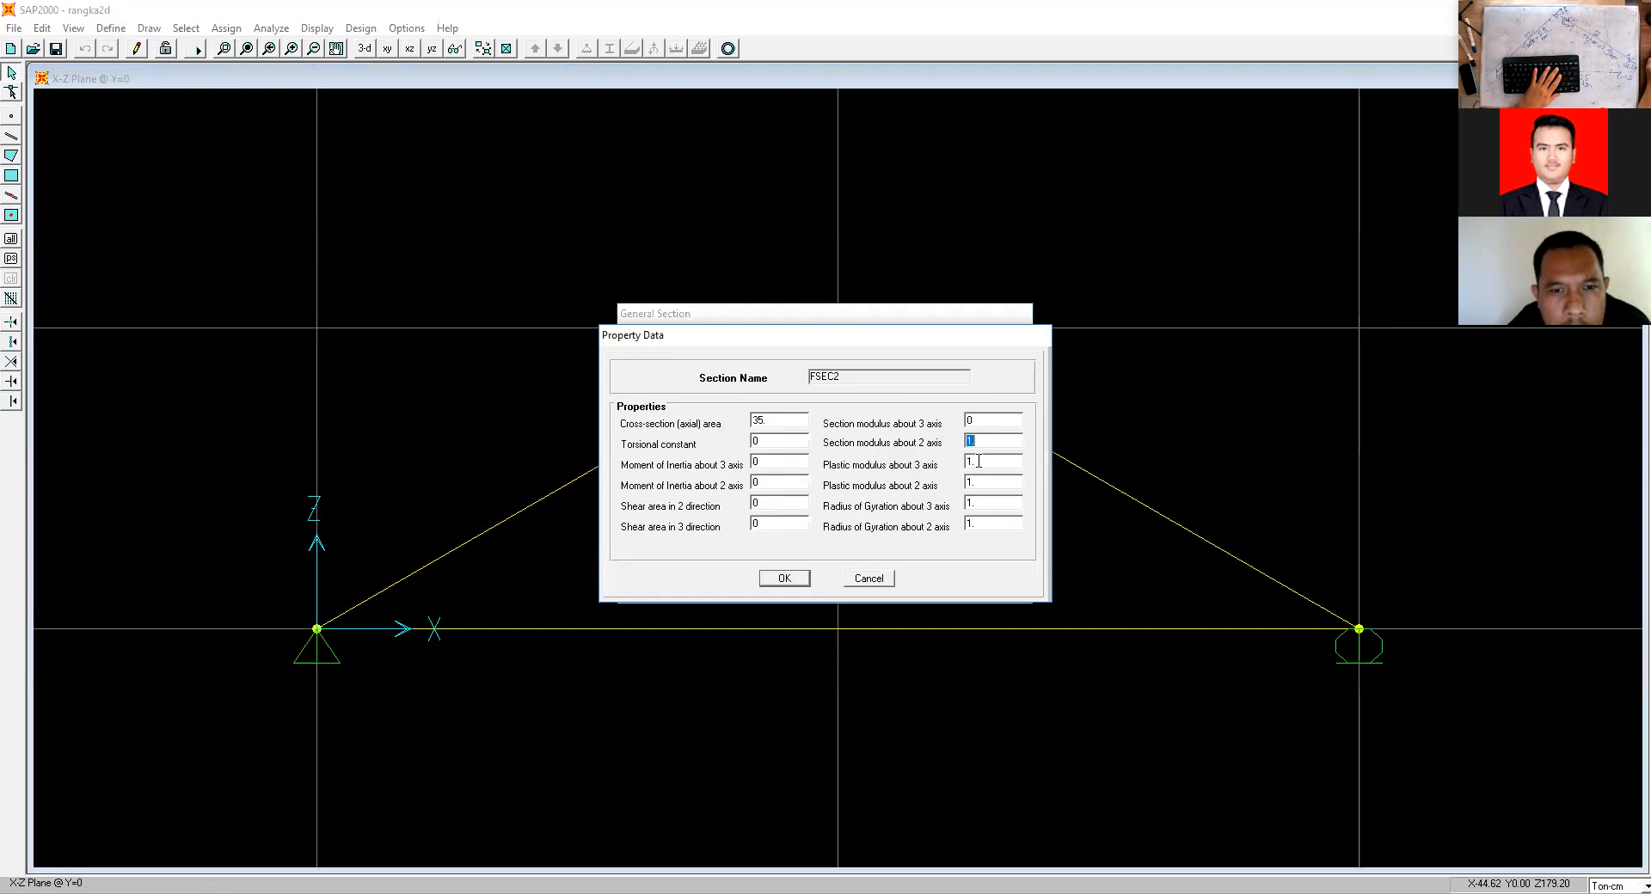
text(0)
double_click(974, 484)
text(0)
double_click(974, 504)
text(0)
click(784, 578)
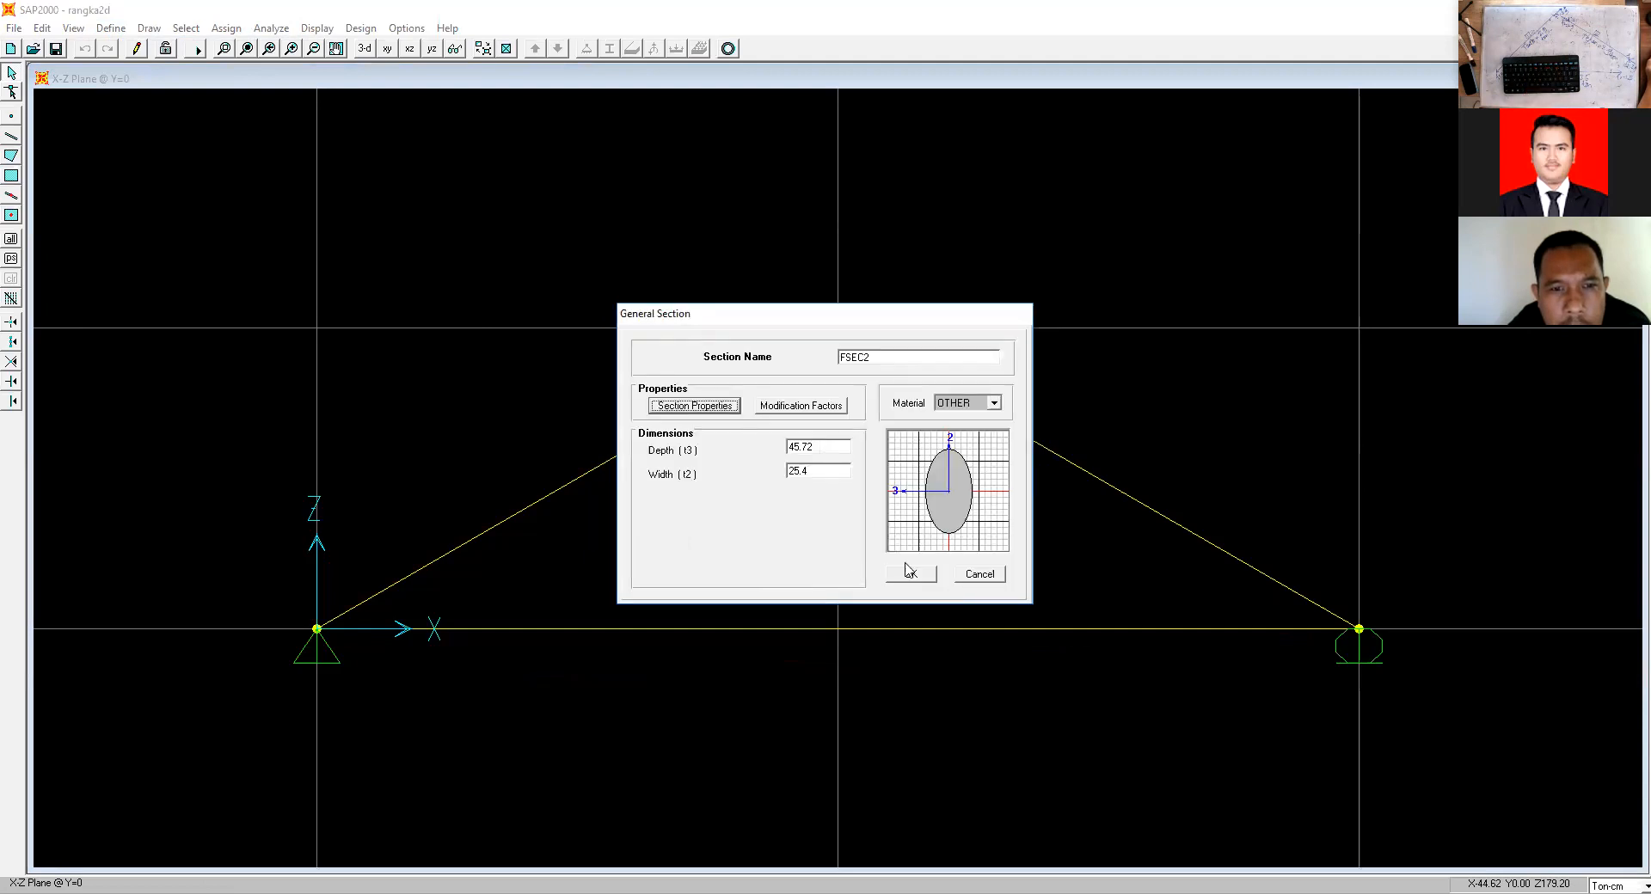
click(909, 576)
click(891, 527)
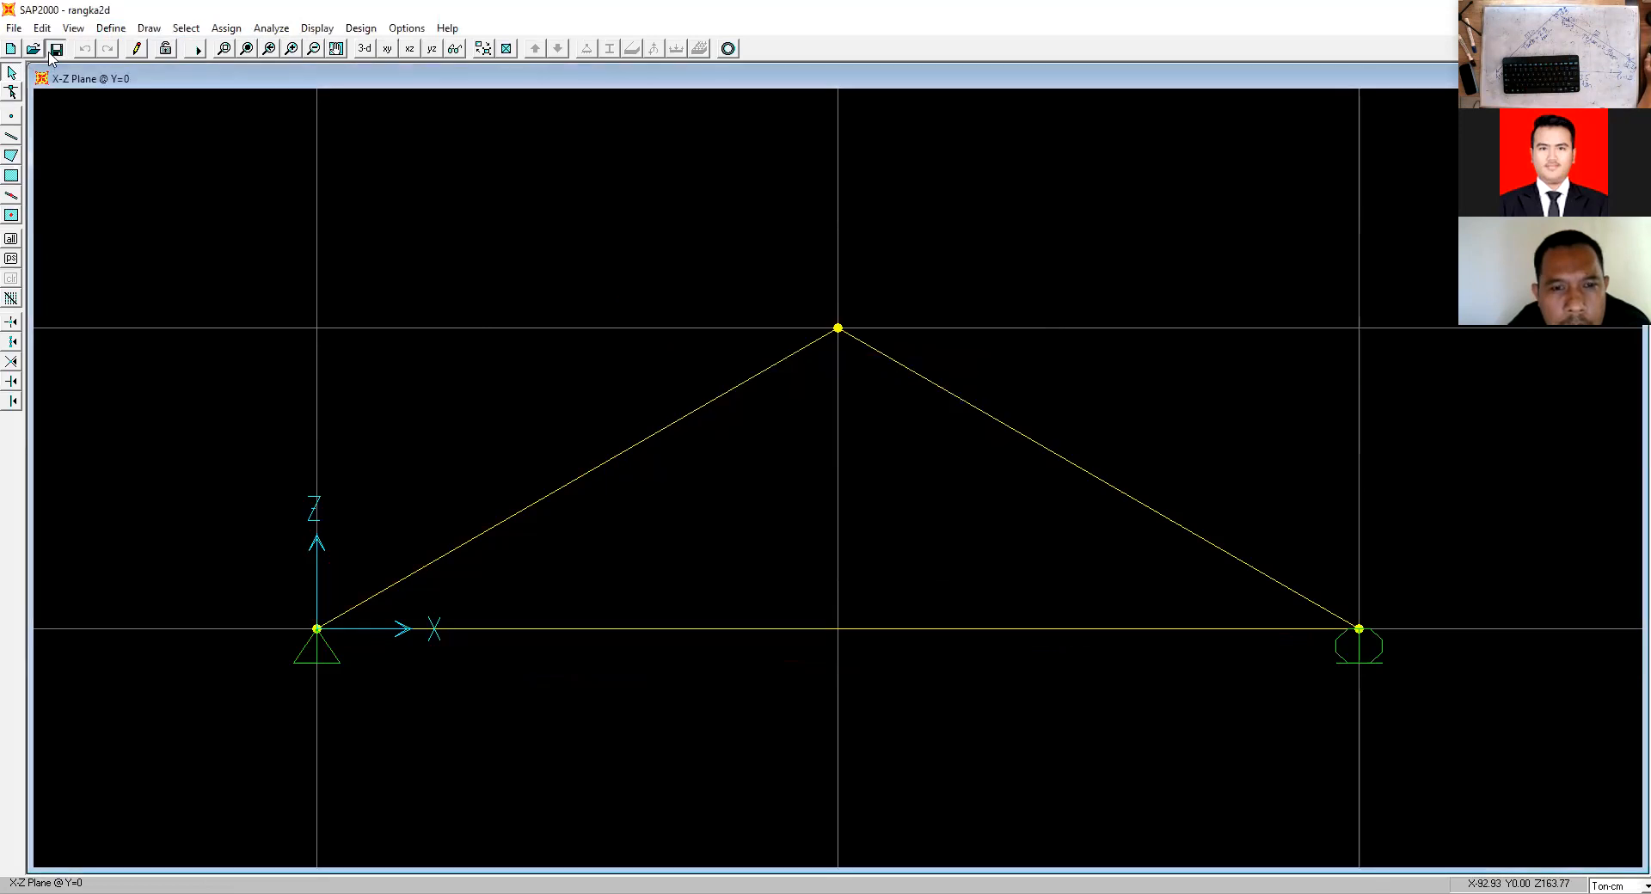
Assign frame section FSEC2 to all three truss members.
click(11, 238)
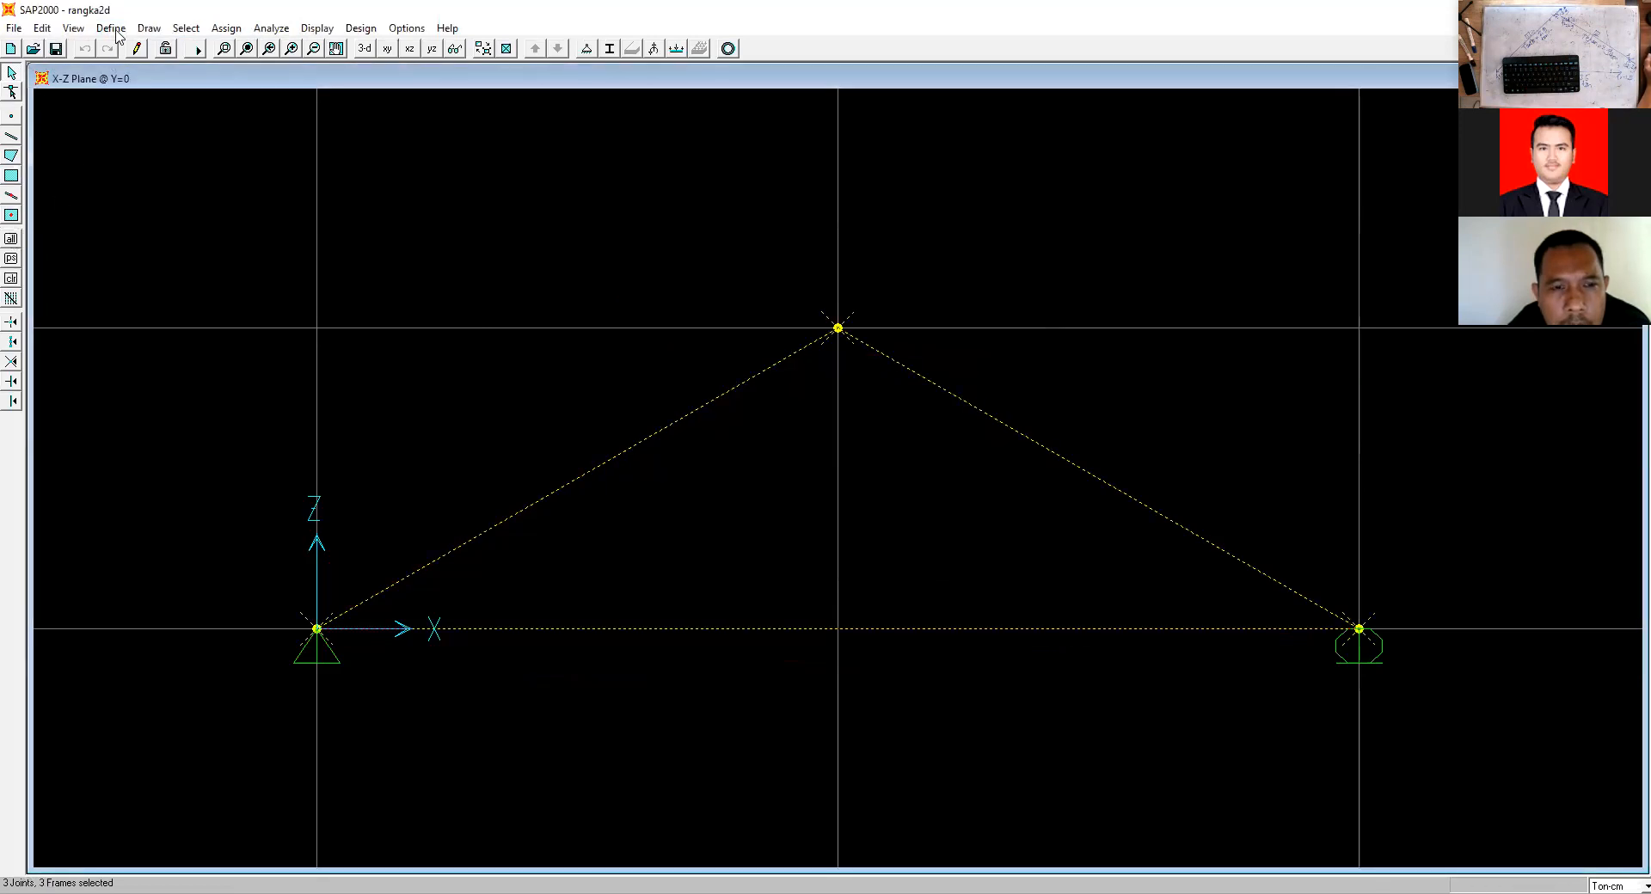
click(239, 28)
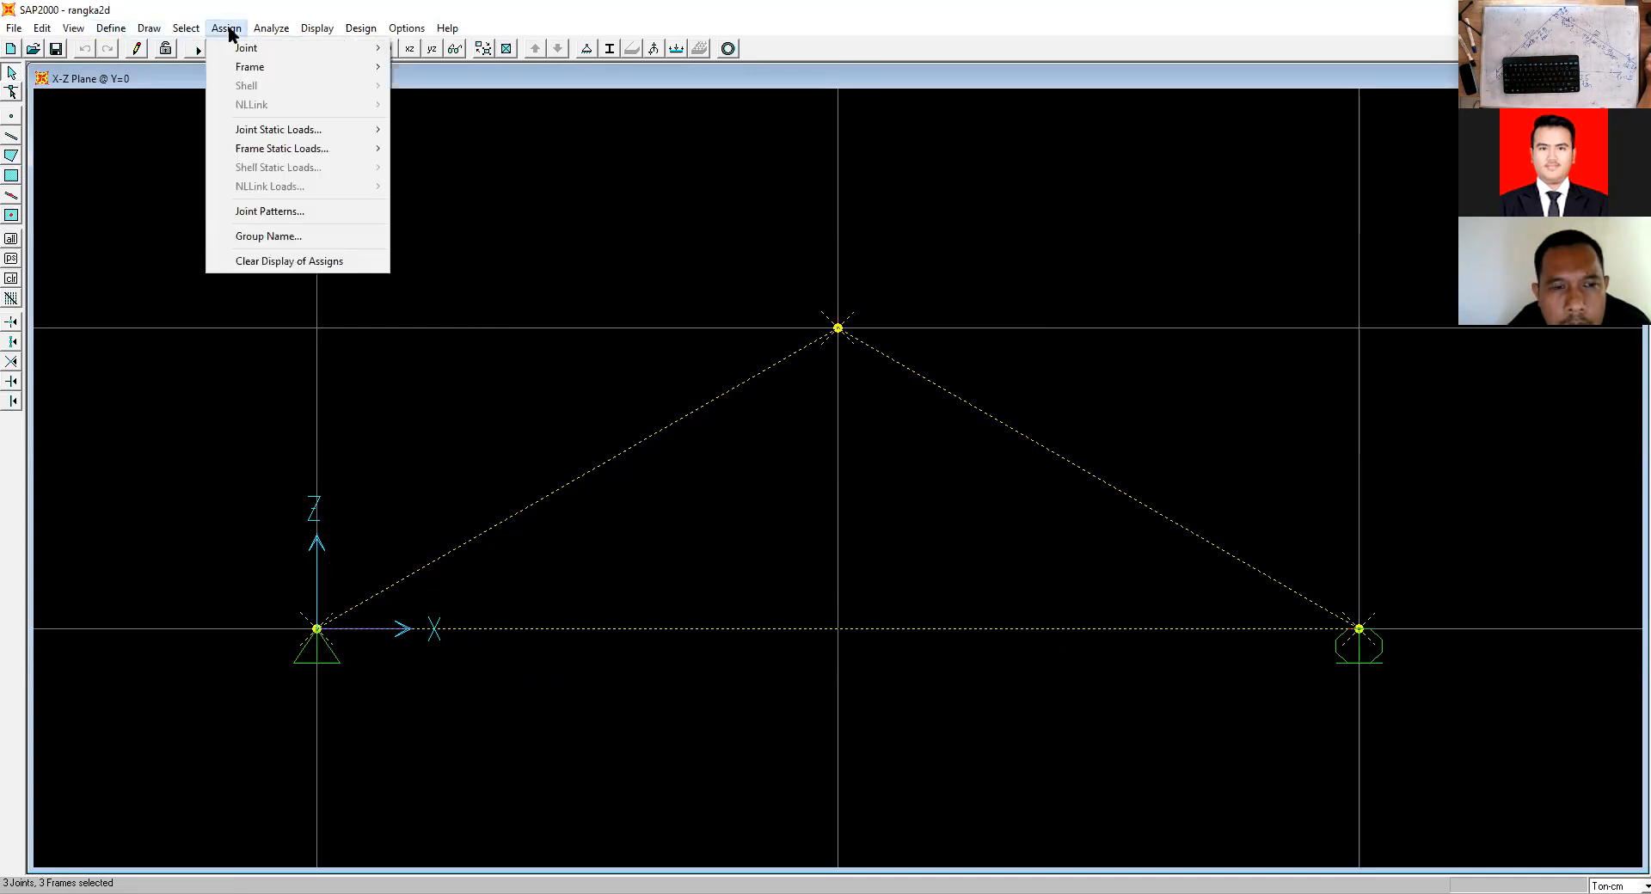
mouse_move(313, 66)
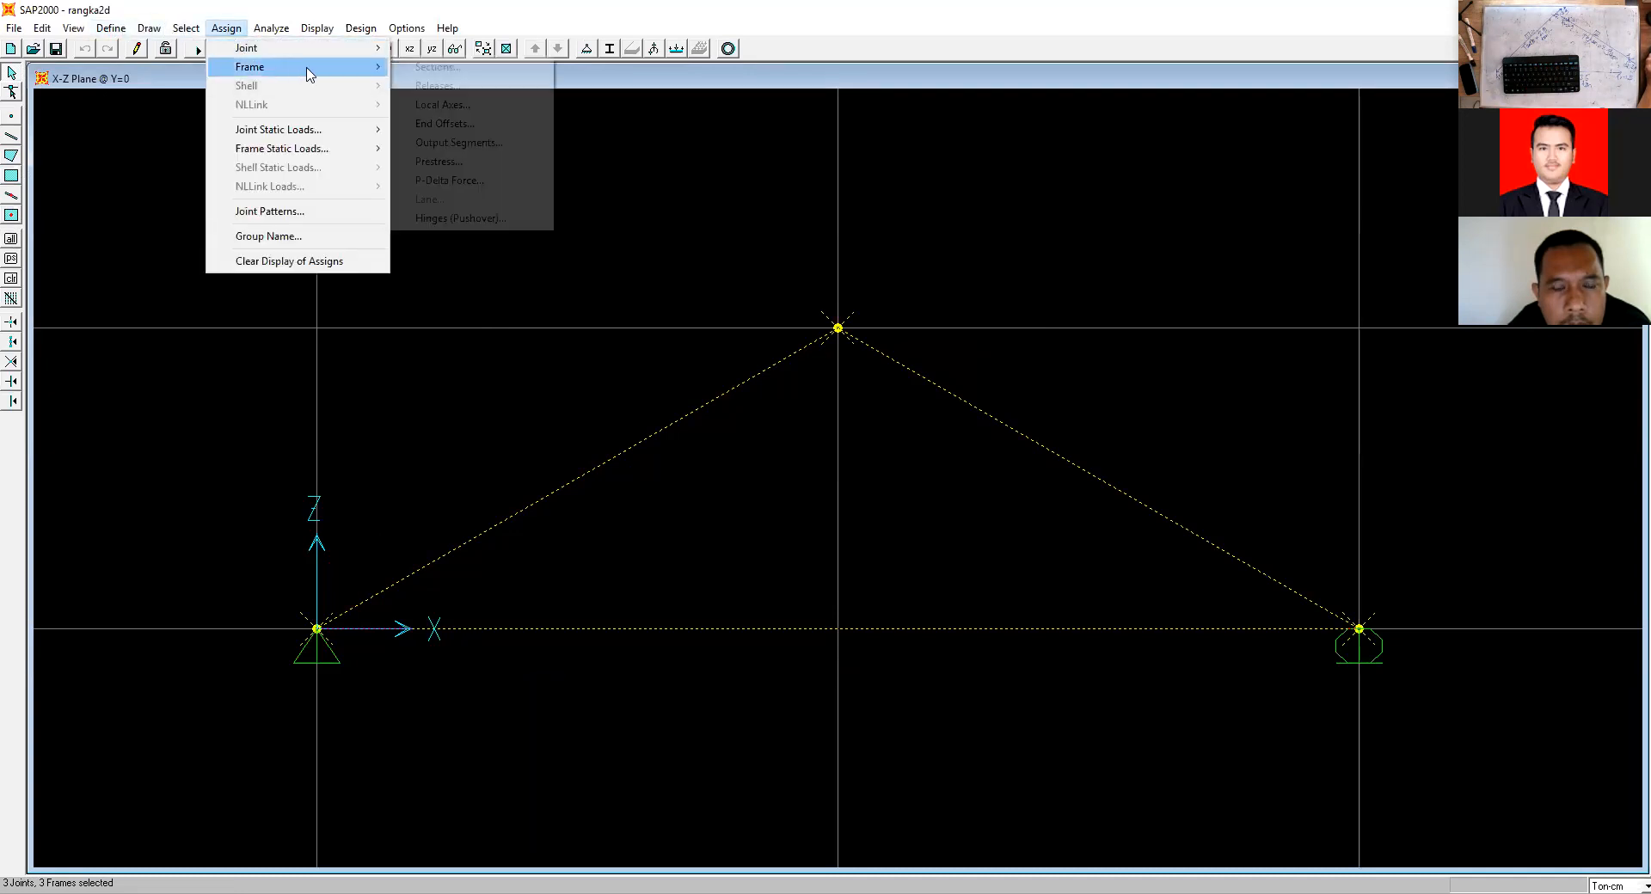
click(420, 68)
click(715, 438)
click(890, 526)
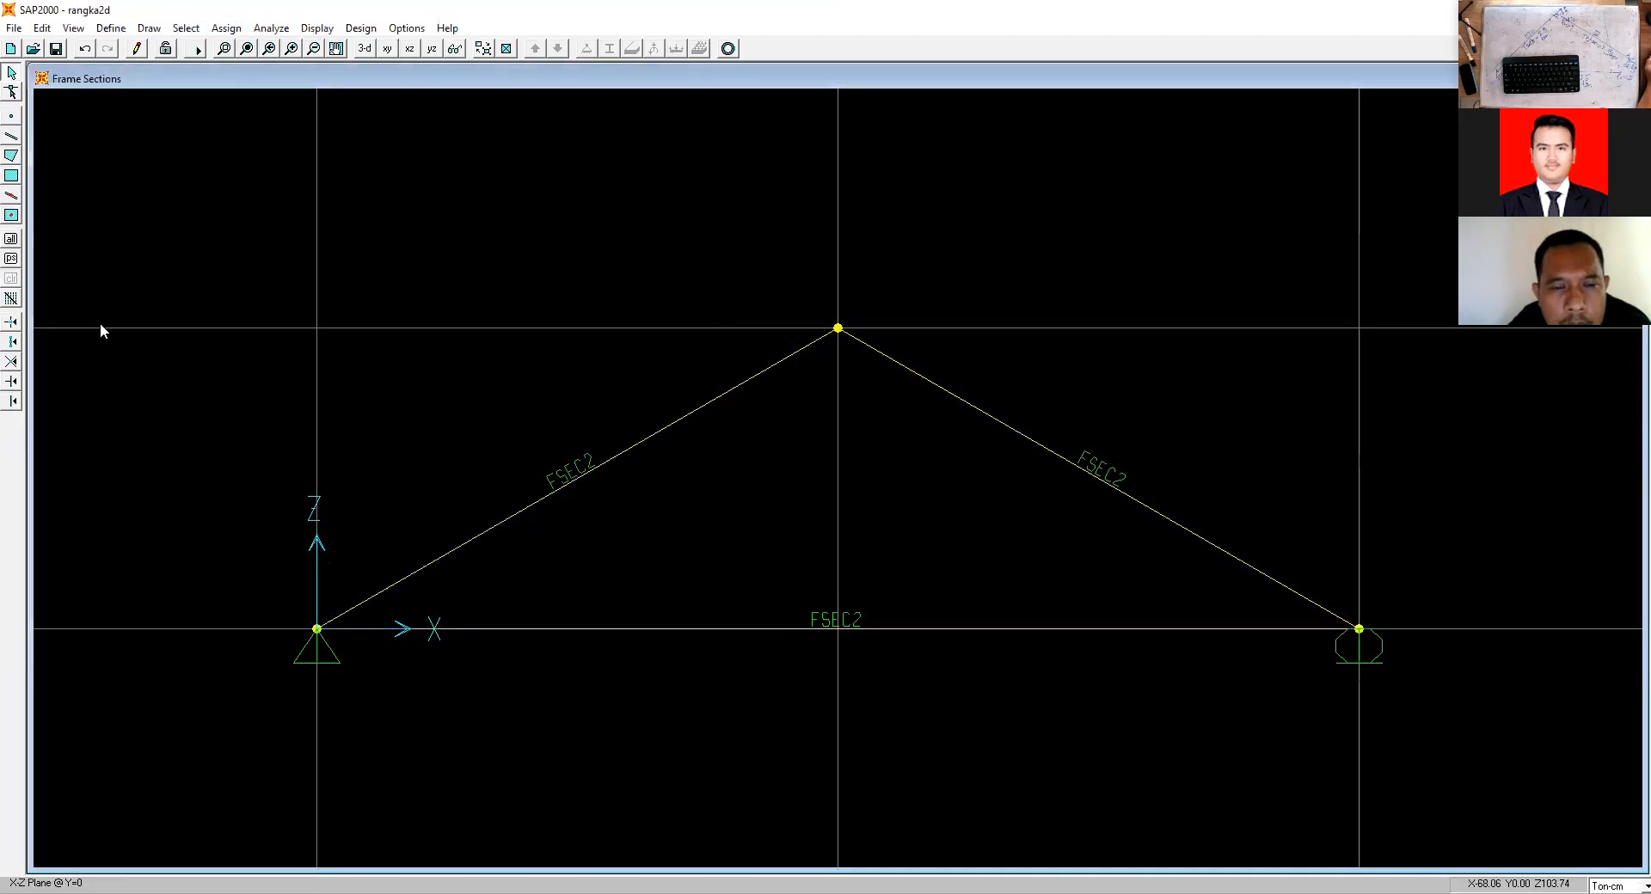
Assign frame releases to all members: Torsion at the start, Moment 22 (Minor) at both ends and Moment 33 (Major) at the end.
click(11, 239)
click(222, 28)
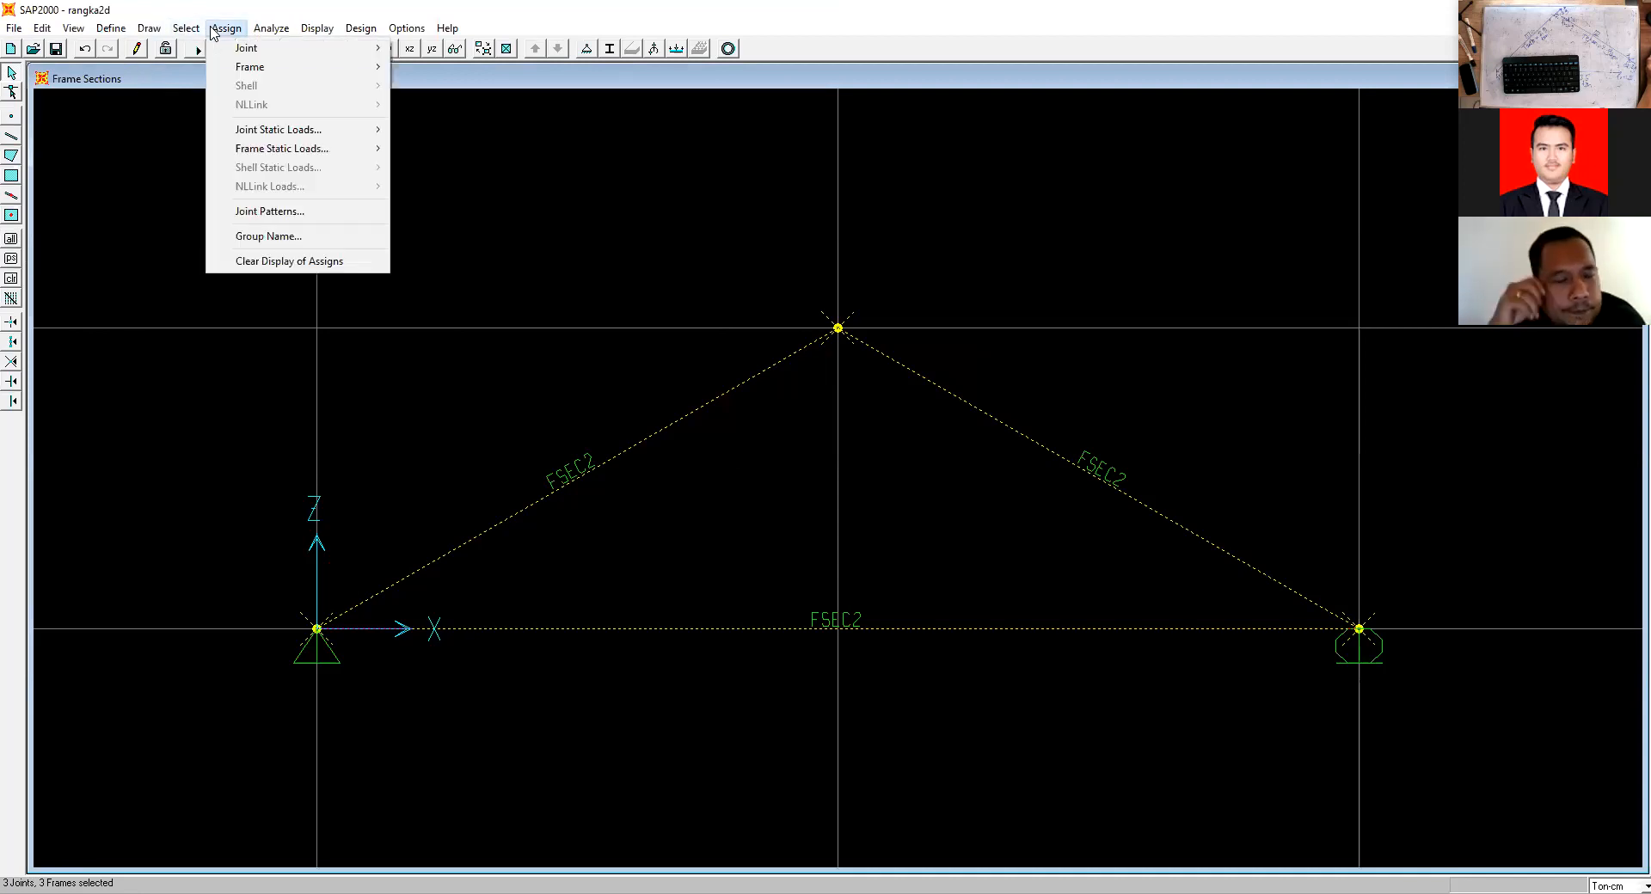
mouse_move(258, 66)
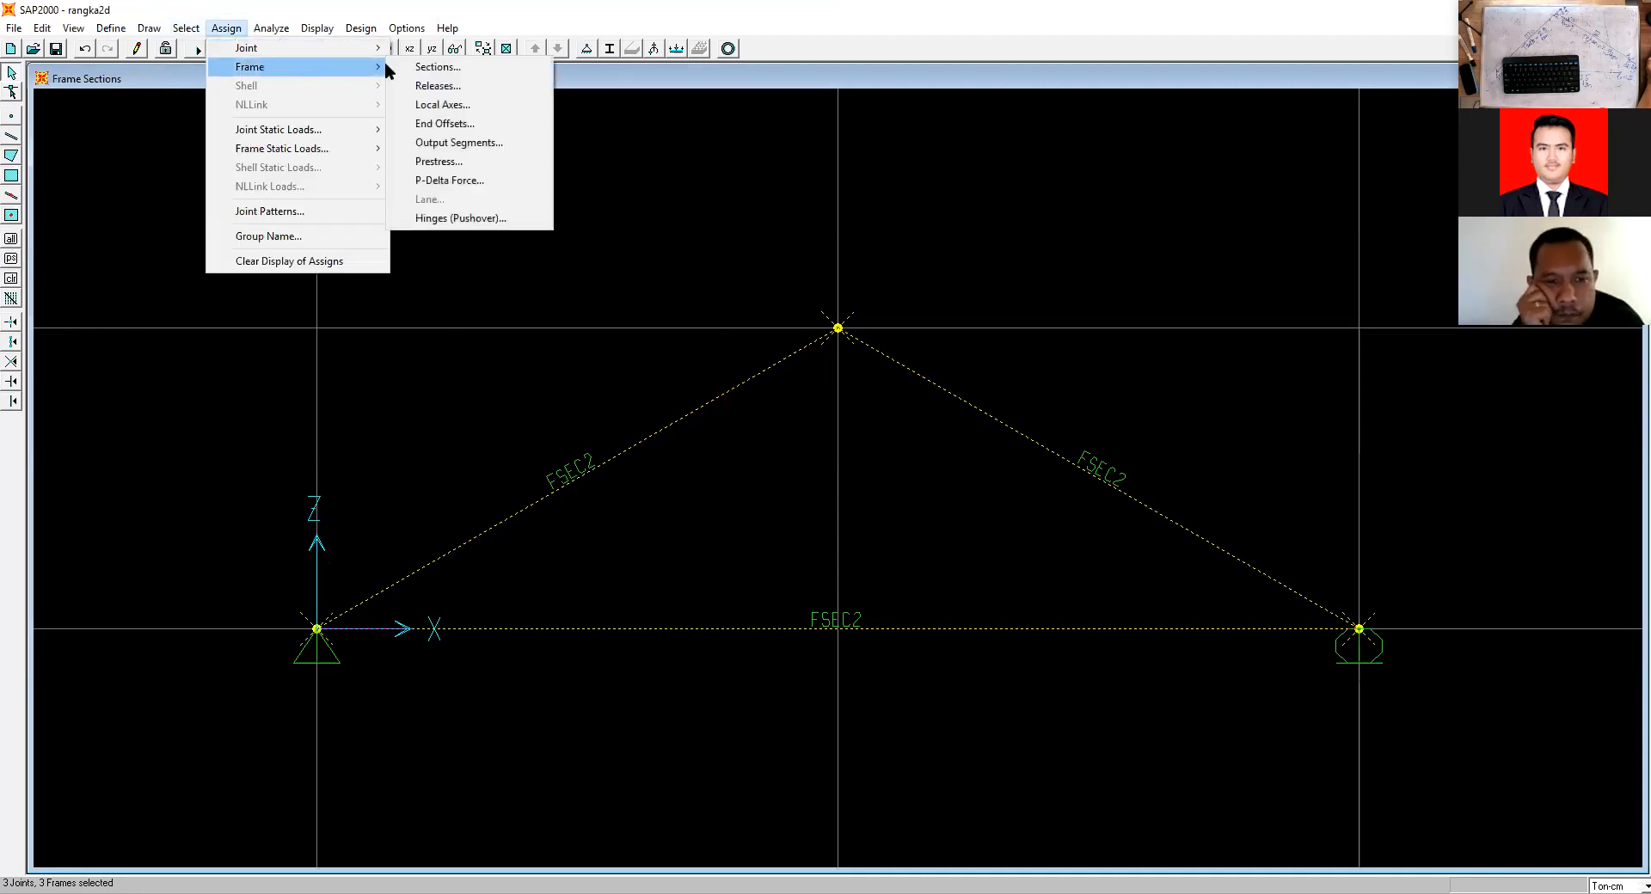
click(433, 86)
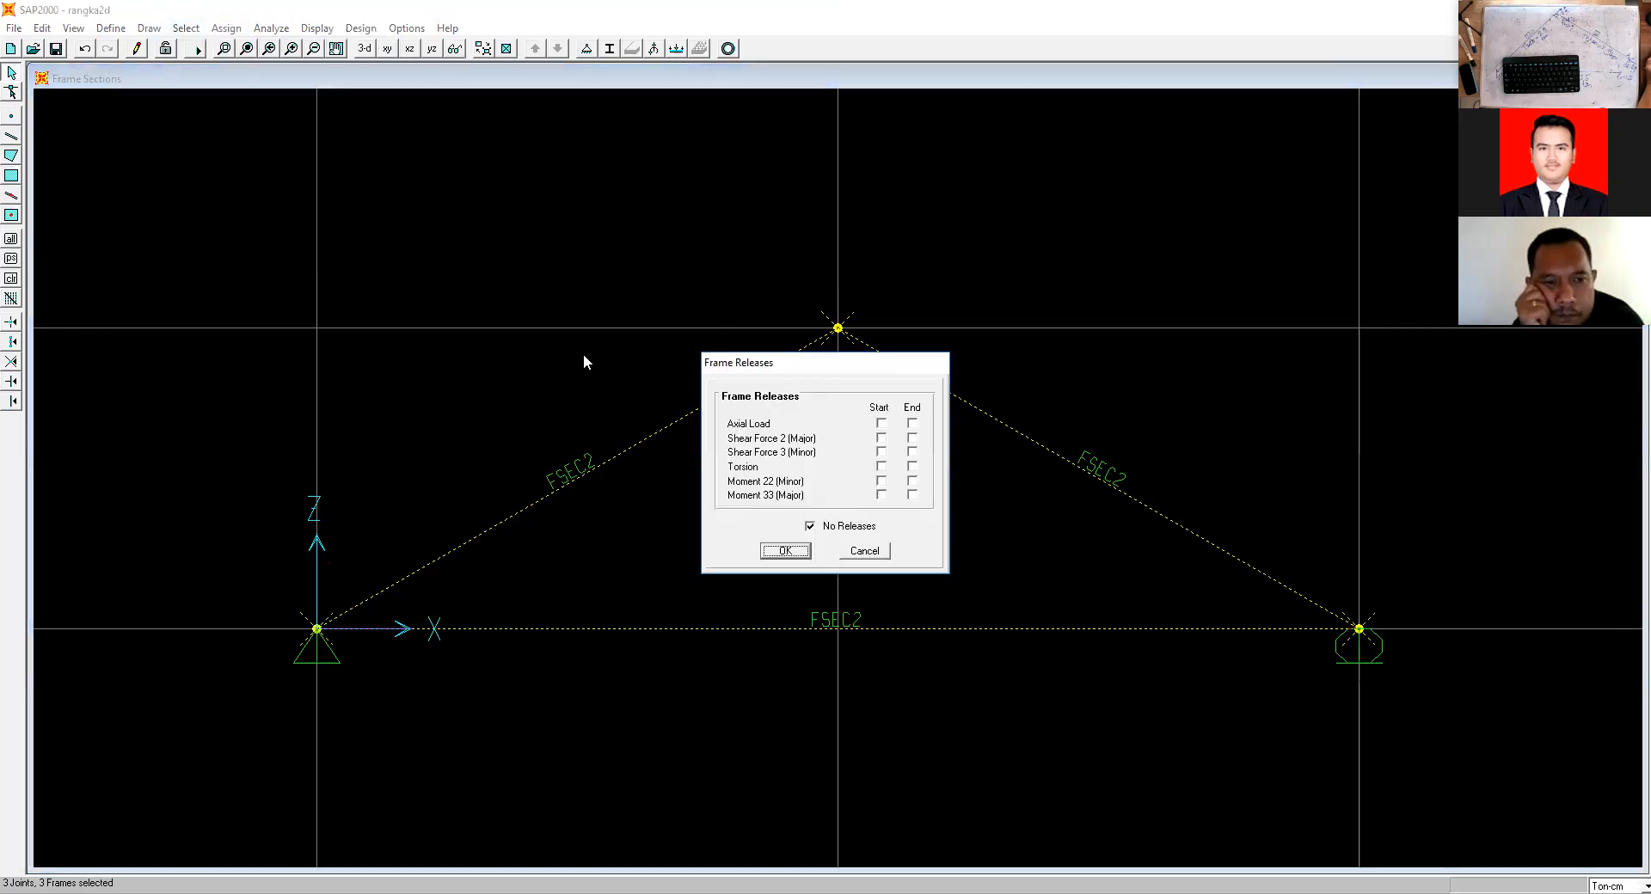
click(881, 467)
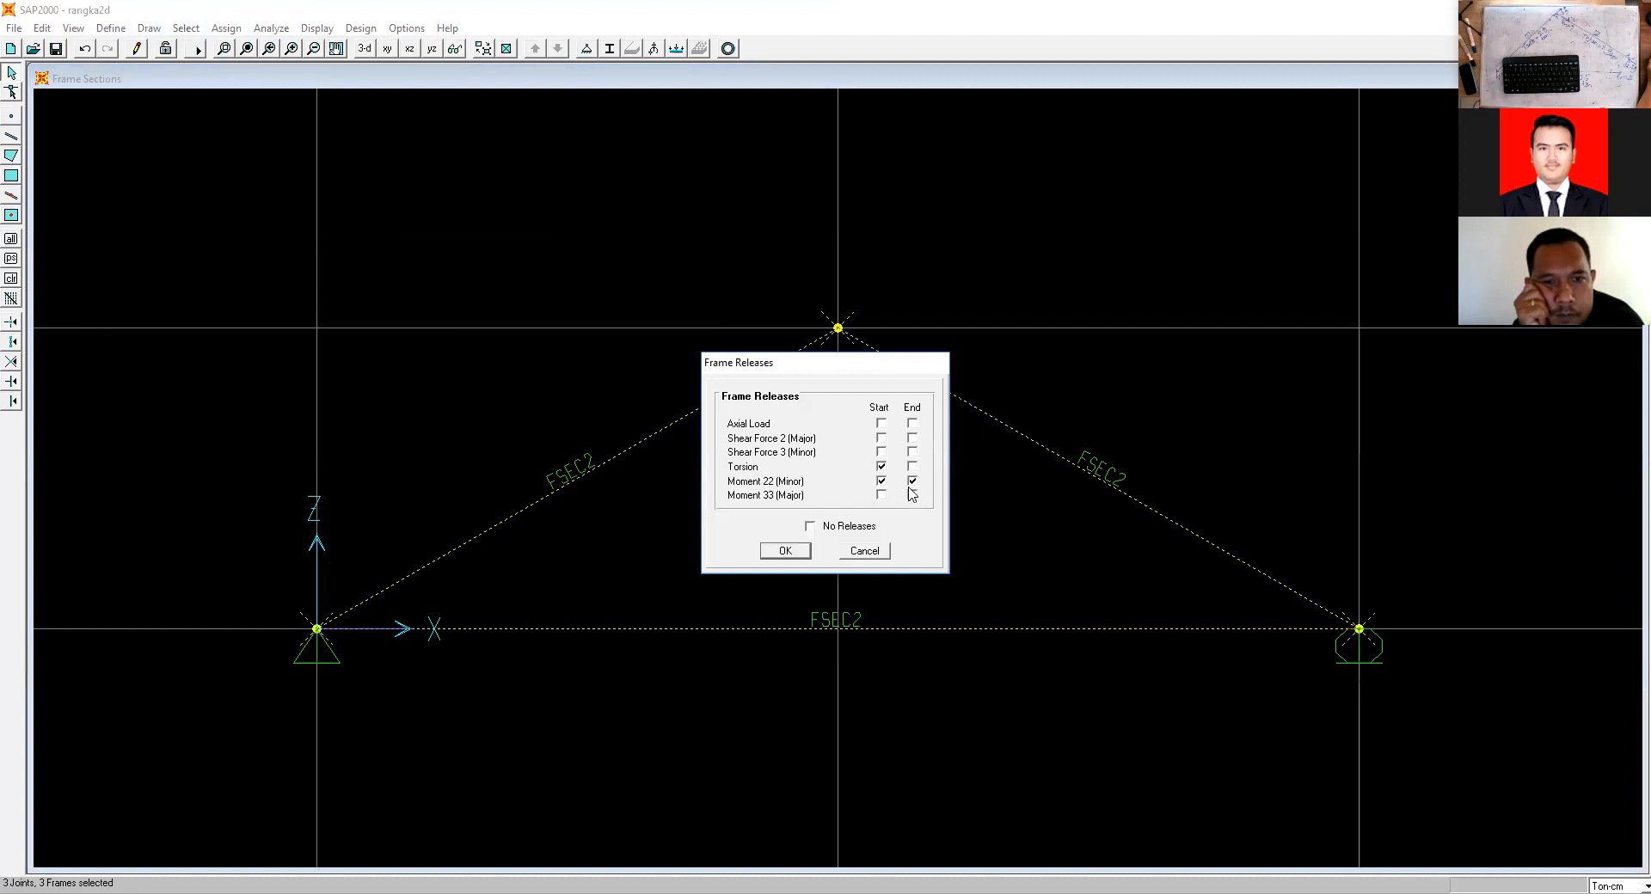
click(912, 496)
click(789, 554)
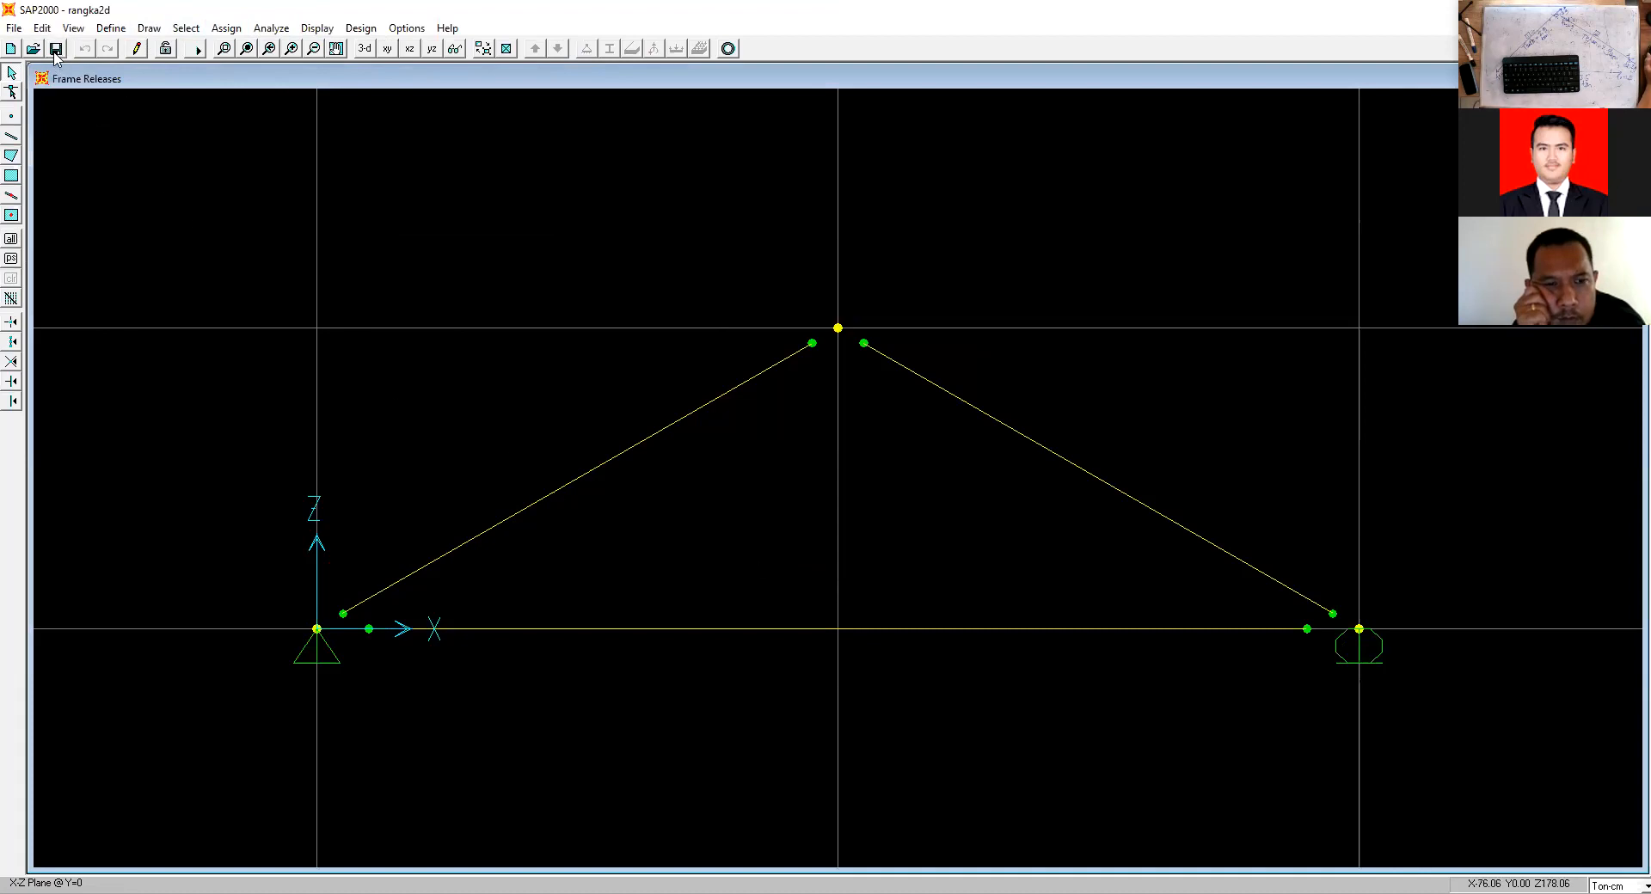
Set the analysis options to Plane Frame degrees of freedom in the XZ plane.
click(196, 50)
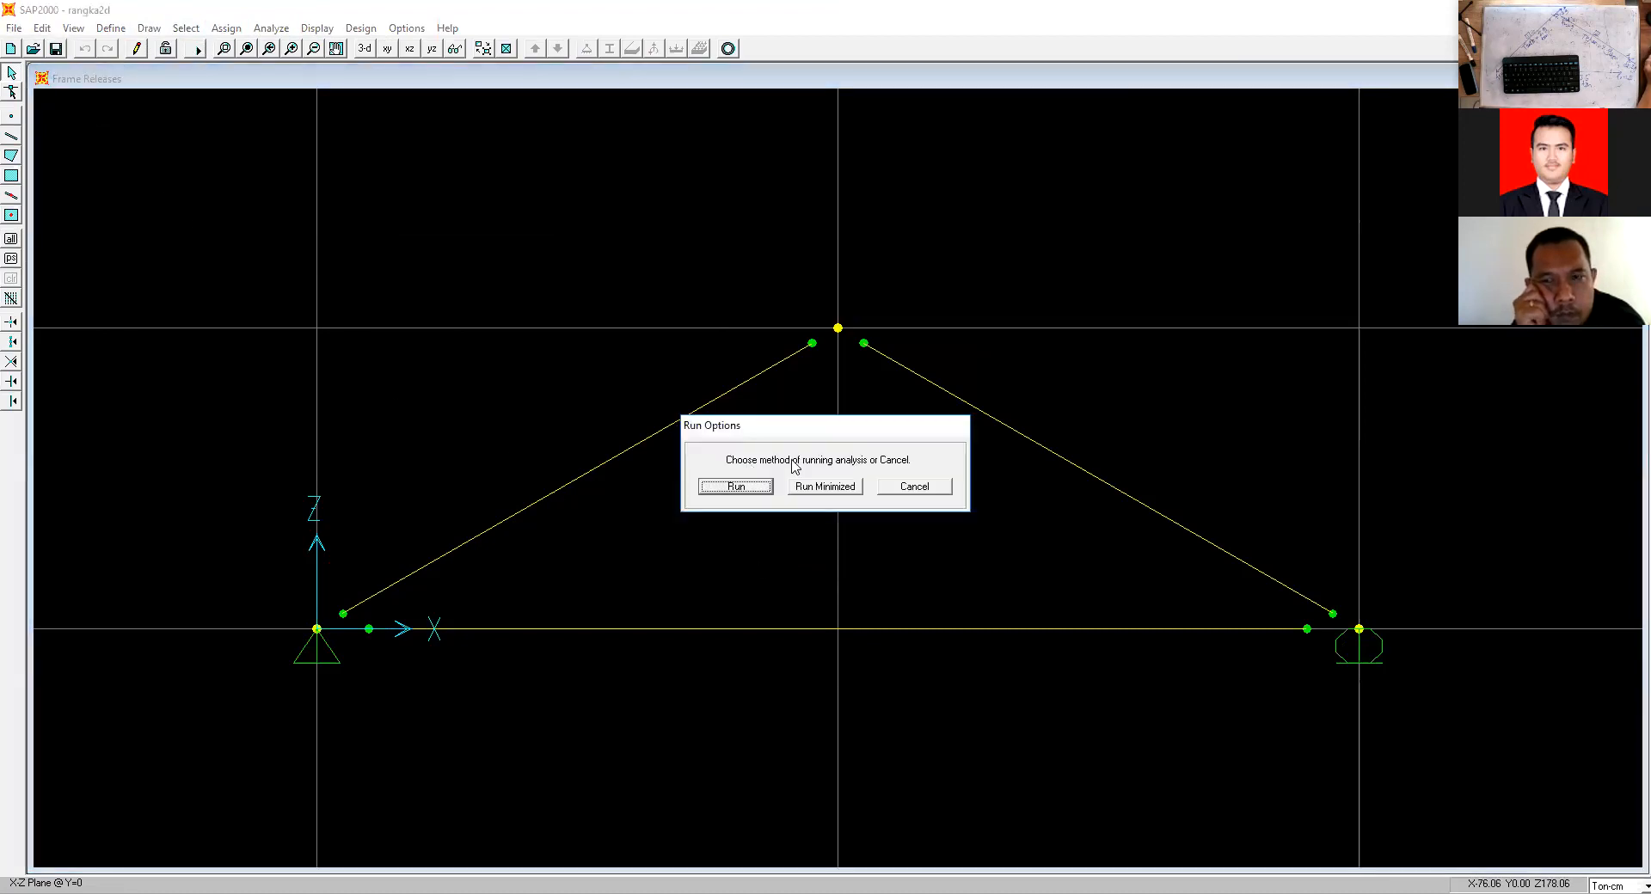
click(914, 488)
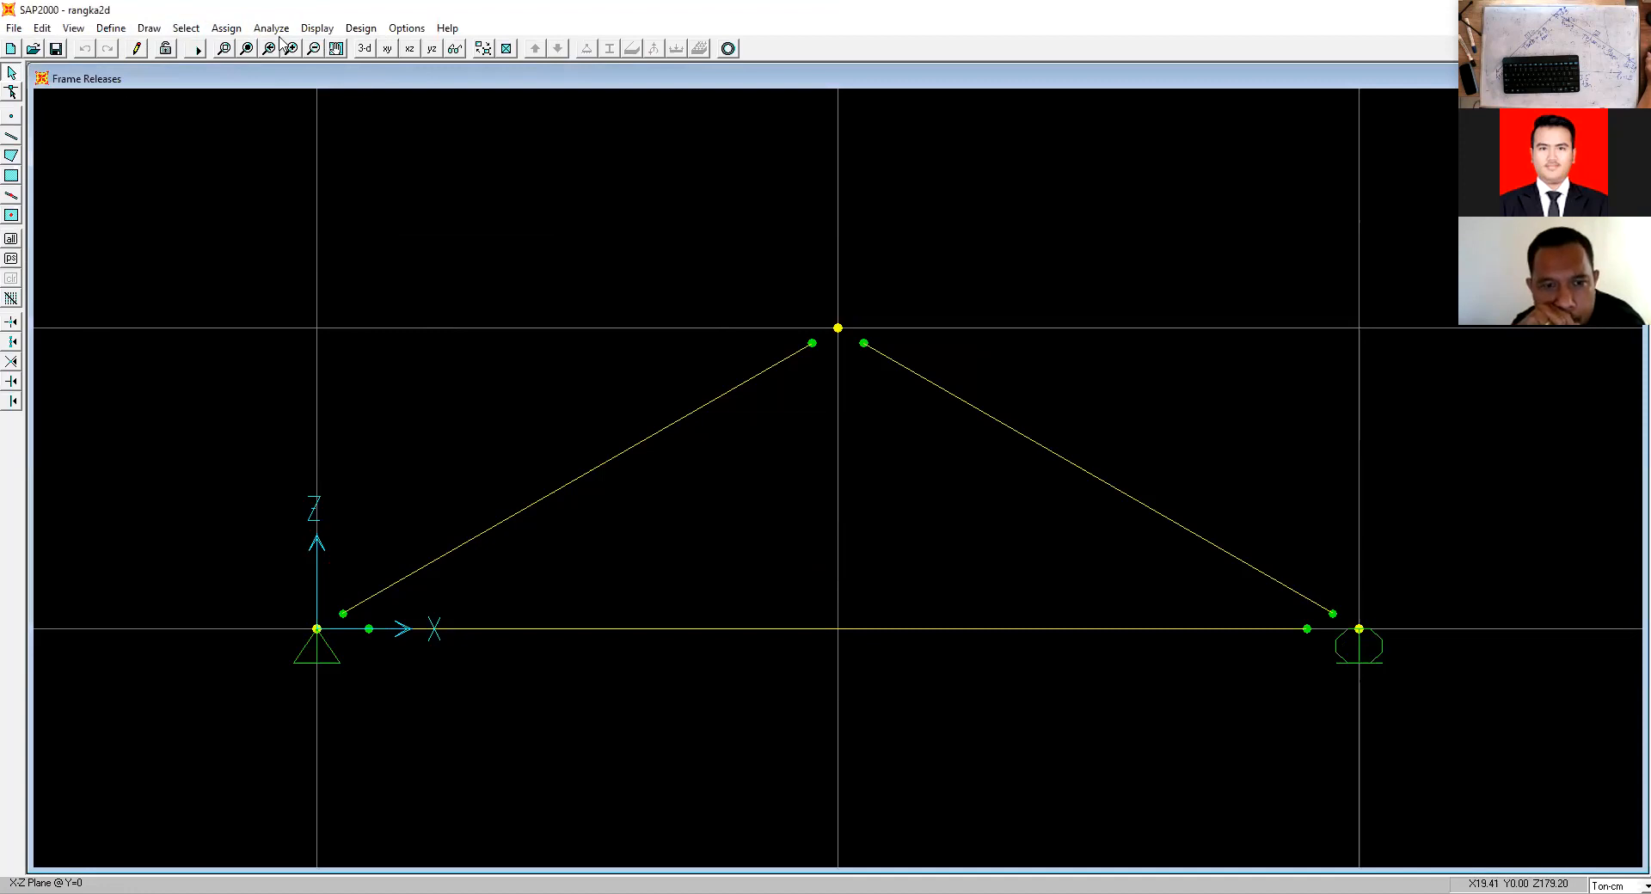
click(359, 29)
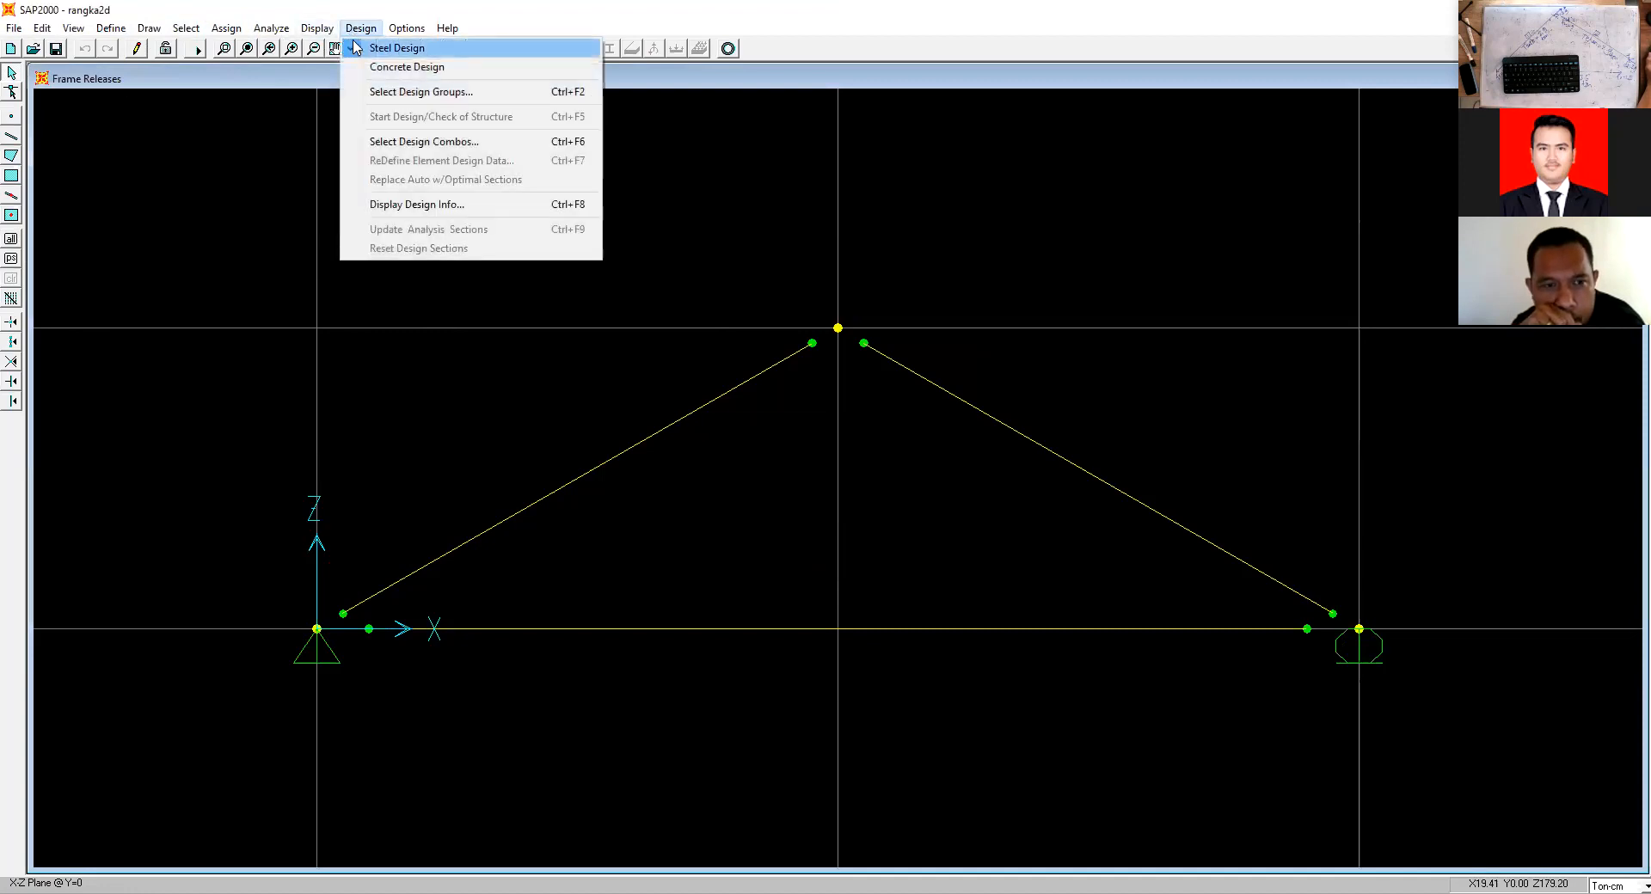
mouse_move(311, 36)
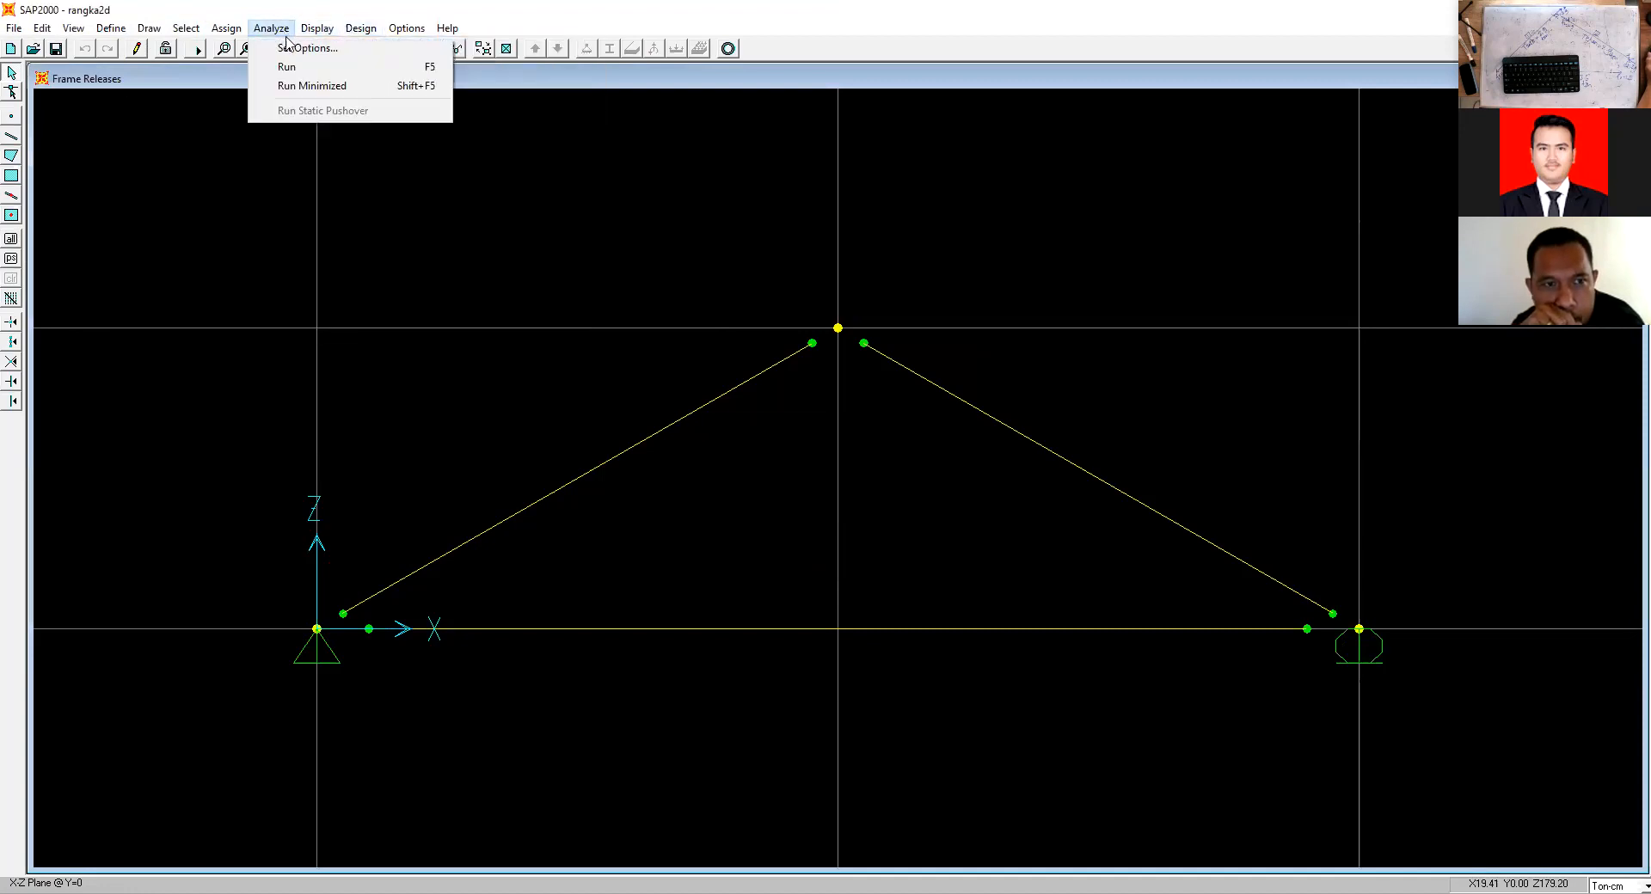
click(289, 49)
click(806, 458)
click(890, 326)
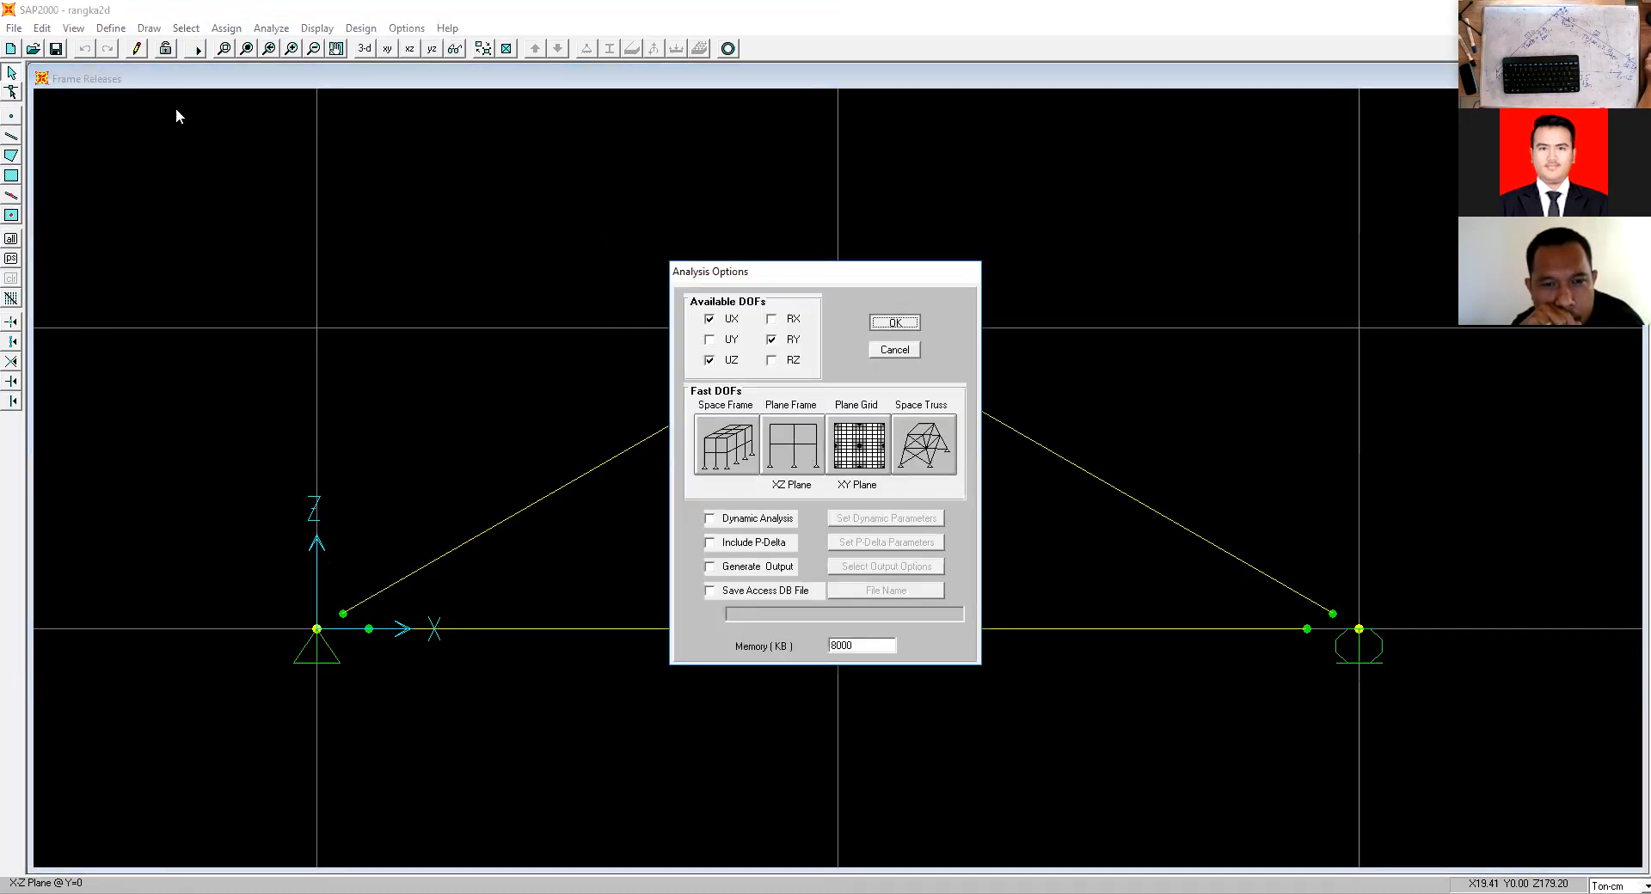
Run the analysis and view the truss's whole deformed shape for LOAD1.
click(198, 51)
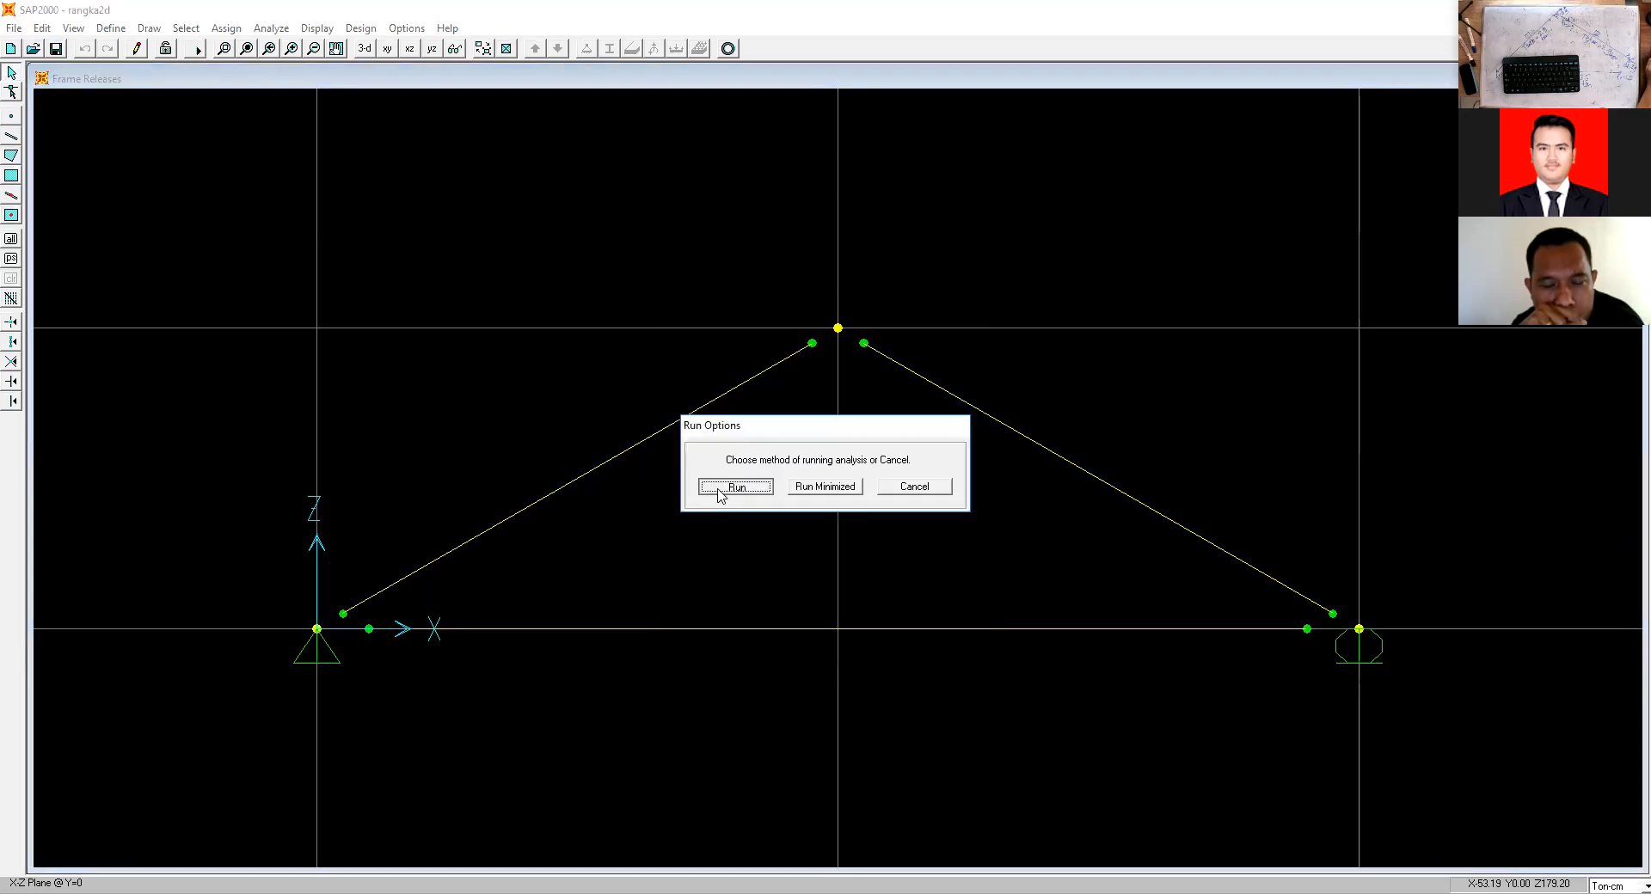
click(721, 490)
click(820, 582)
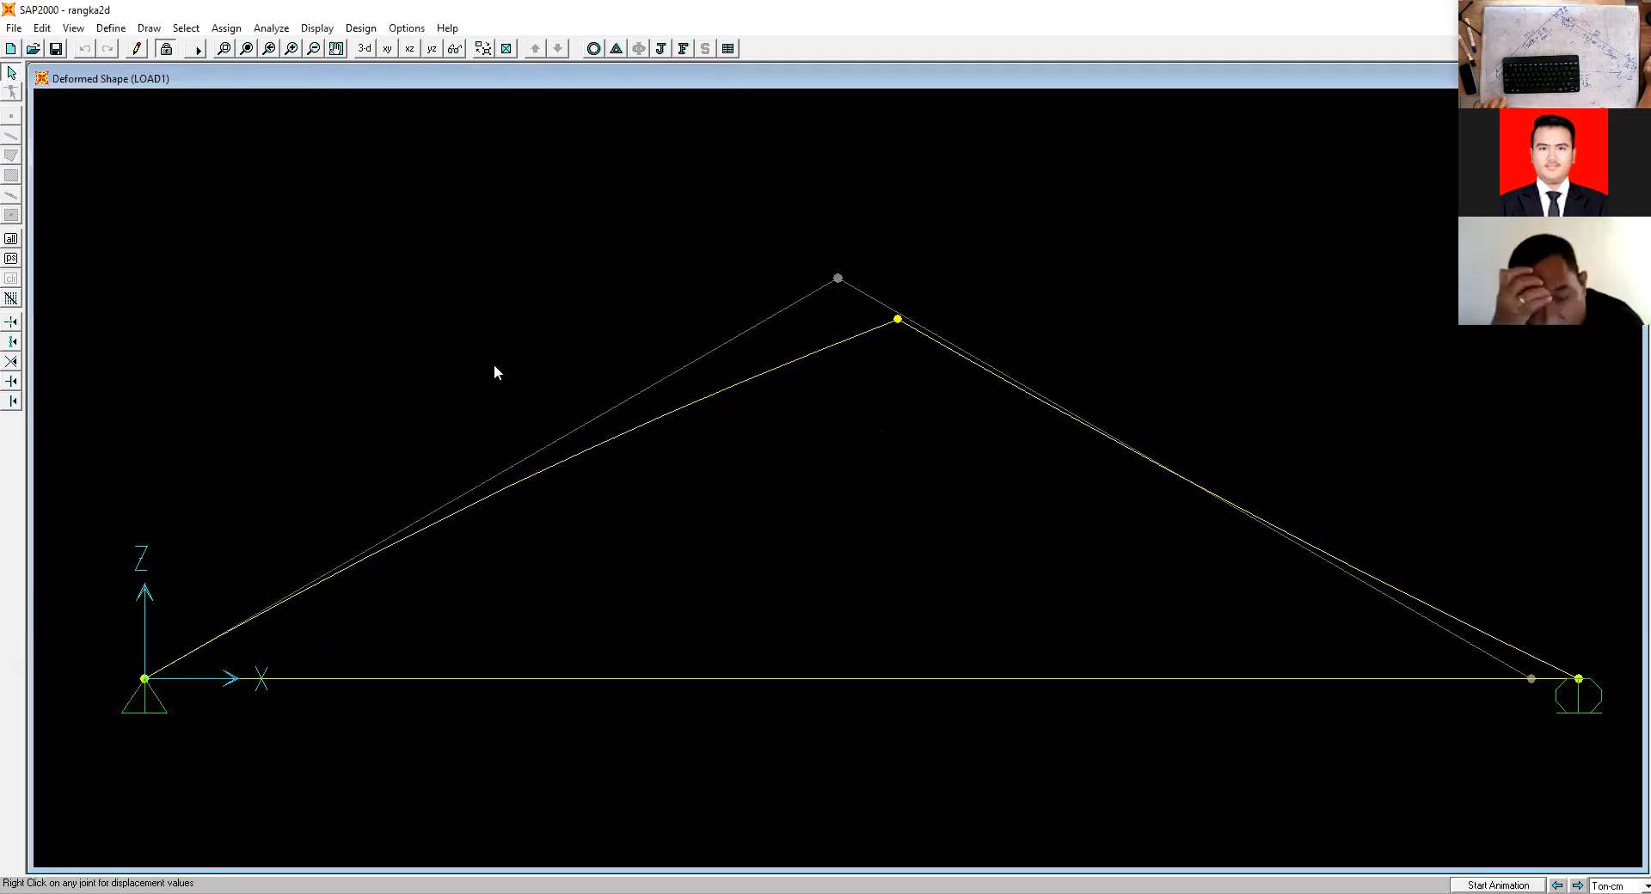
click(315, 49)
click(314, 49)
click(314, 49)
click(315, 49)
click(315, 49)
click(315, 49)
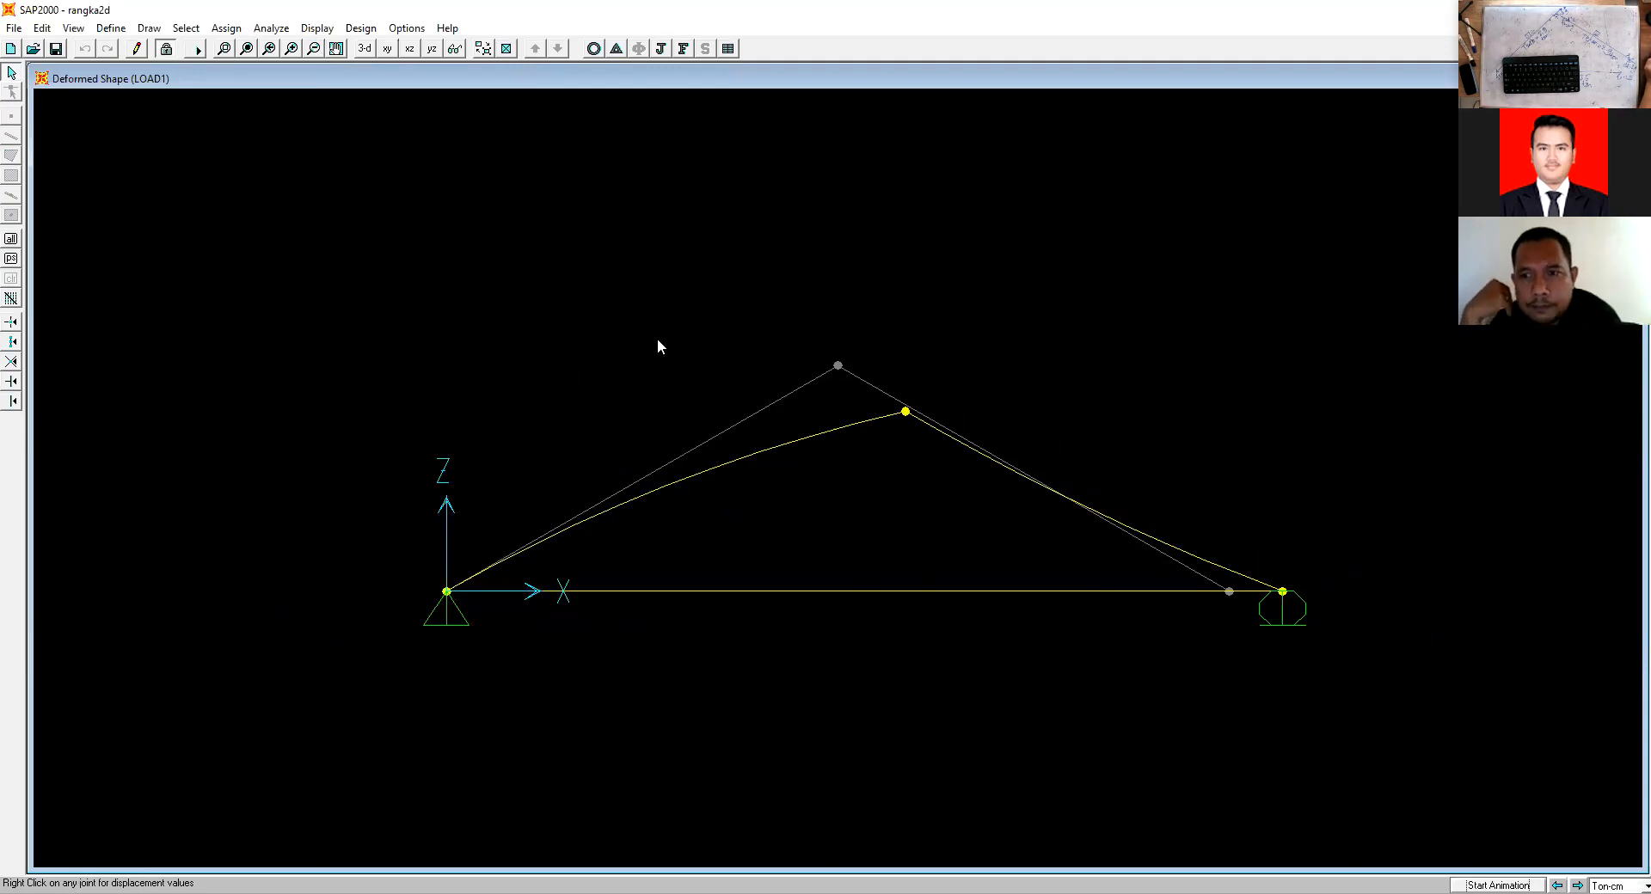
Unlock the model and check the section properties of frame section FSEC2 without changing them.
click(166, 50)
click(860, 518)
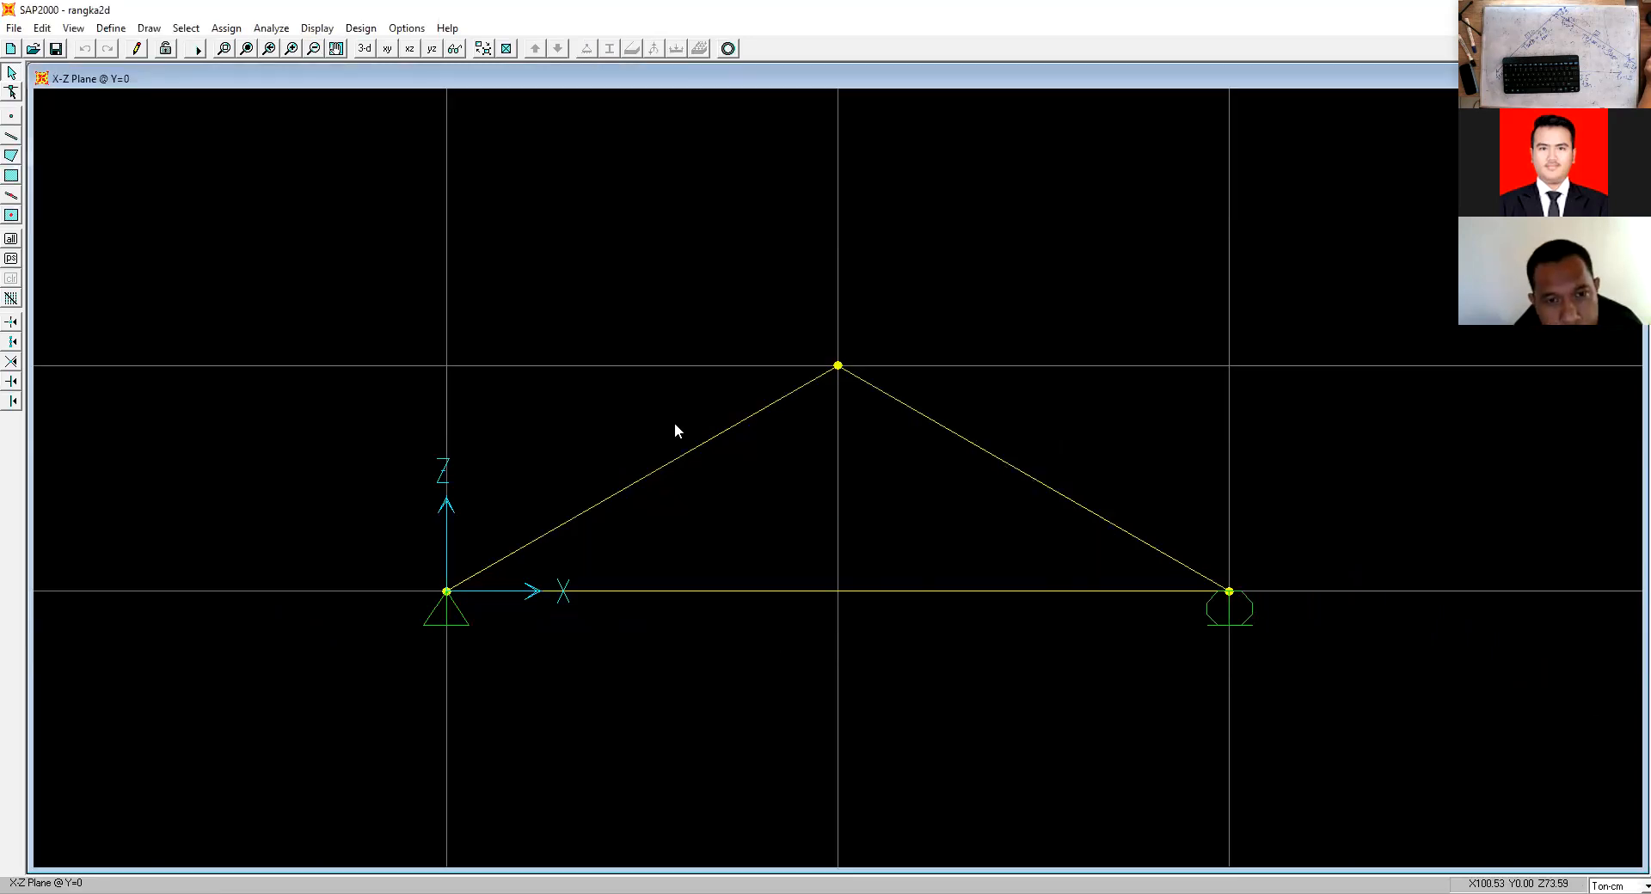
click(111, 27)
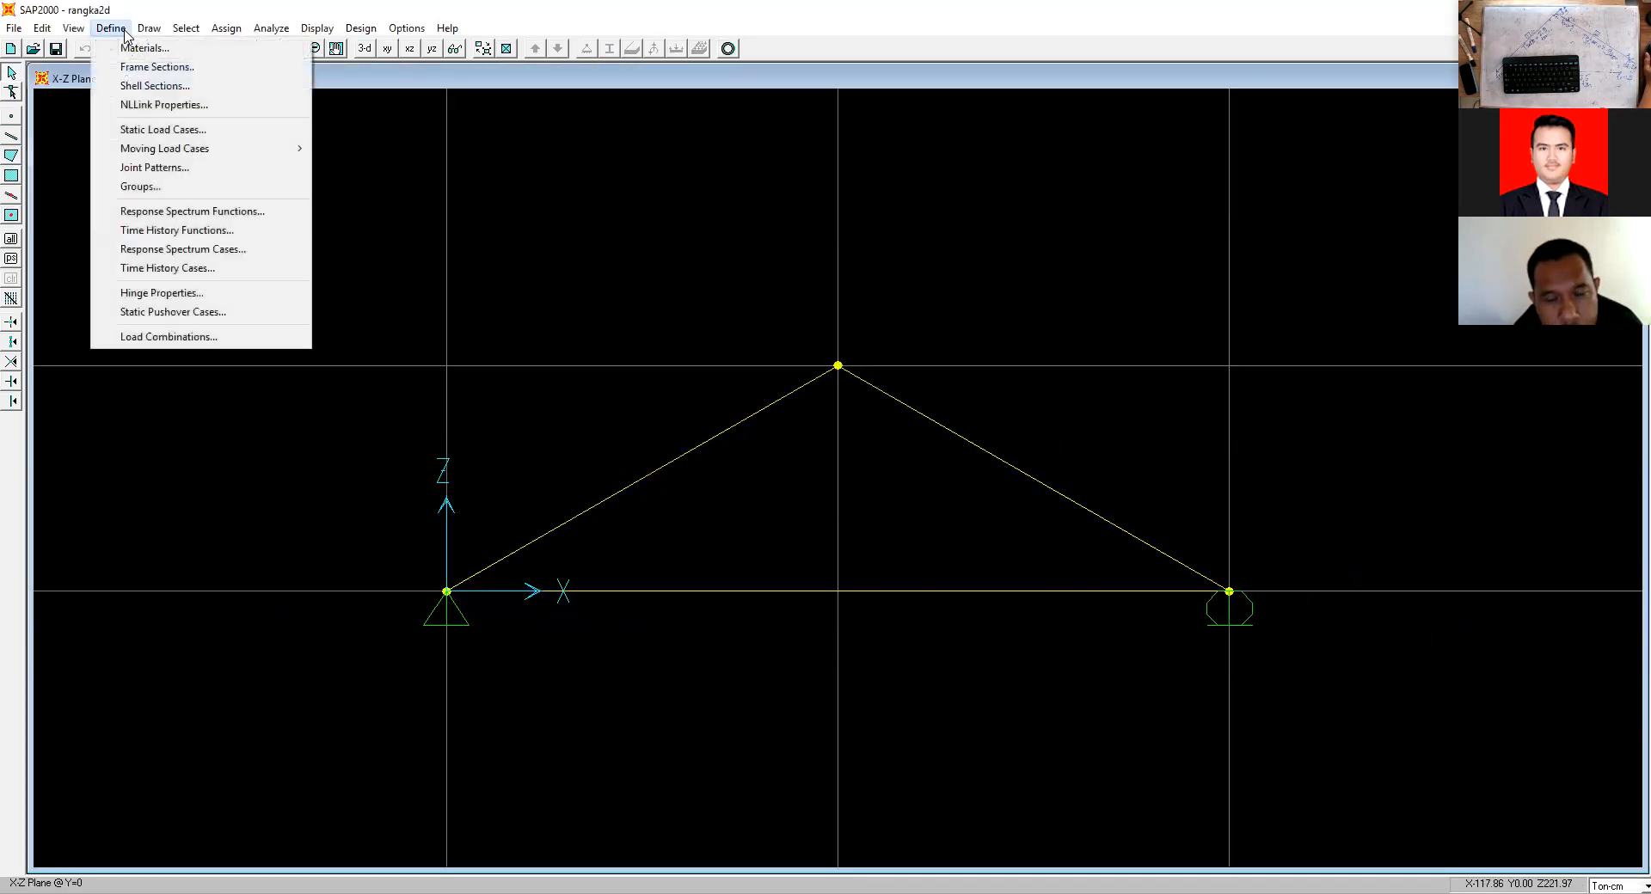
click(138, 69)
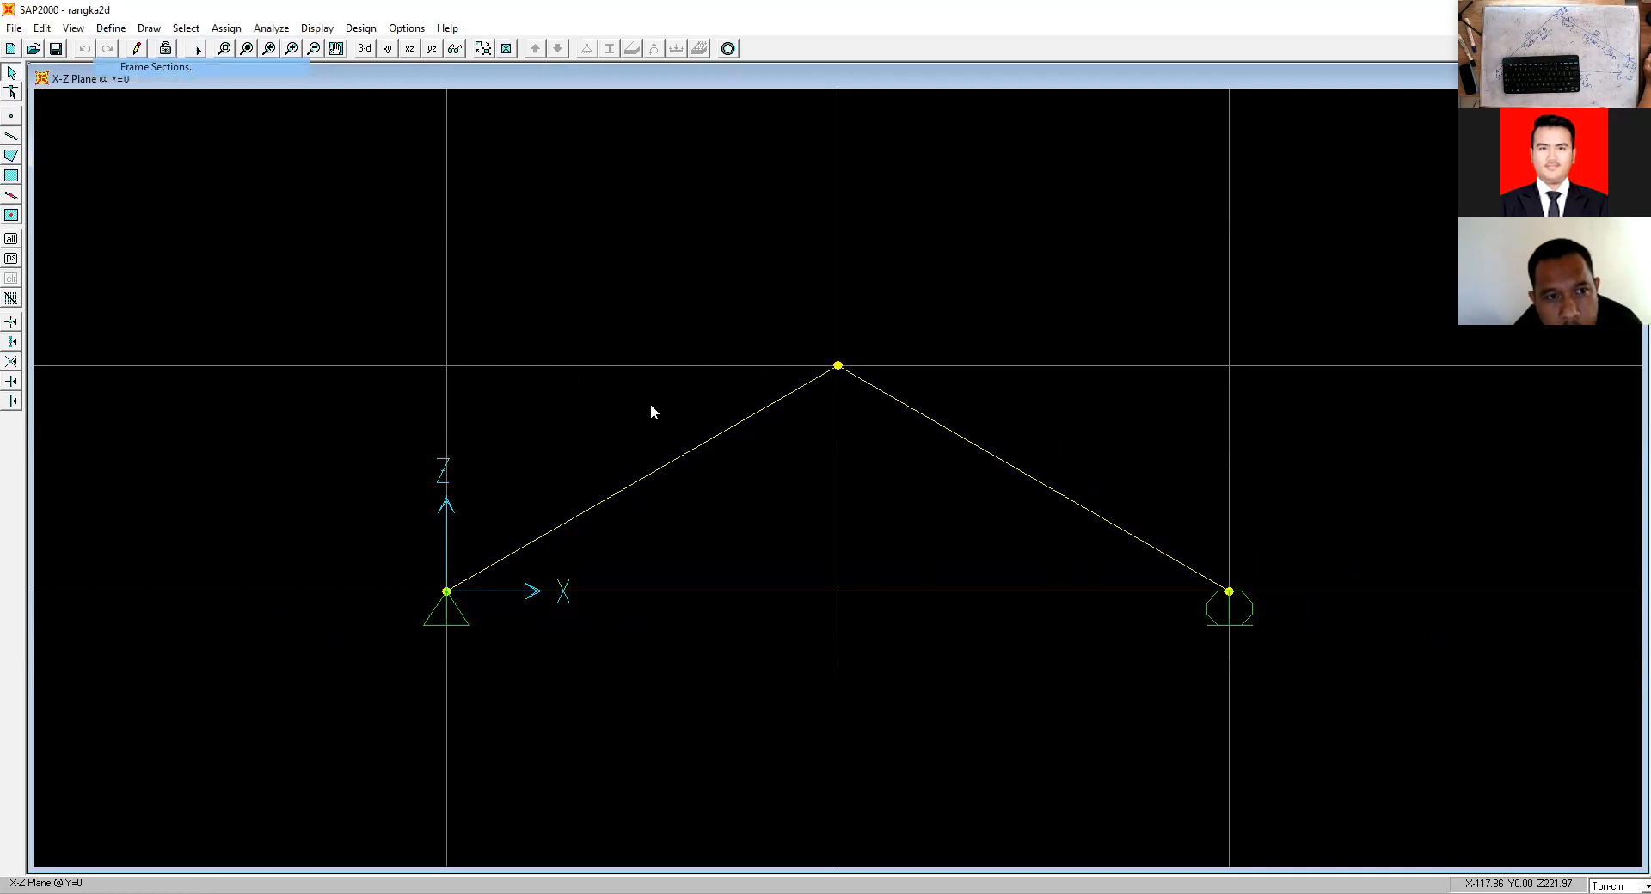
click(716, 437)
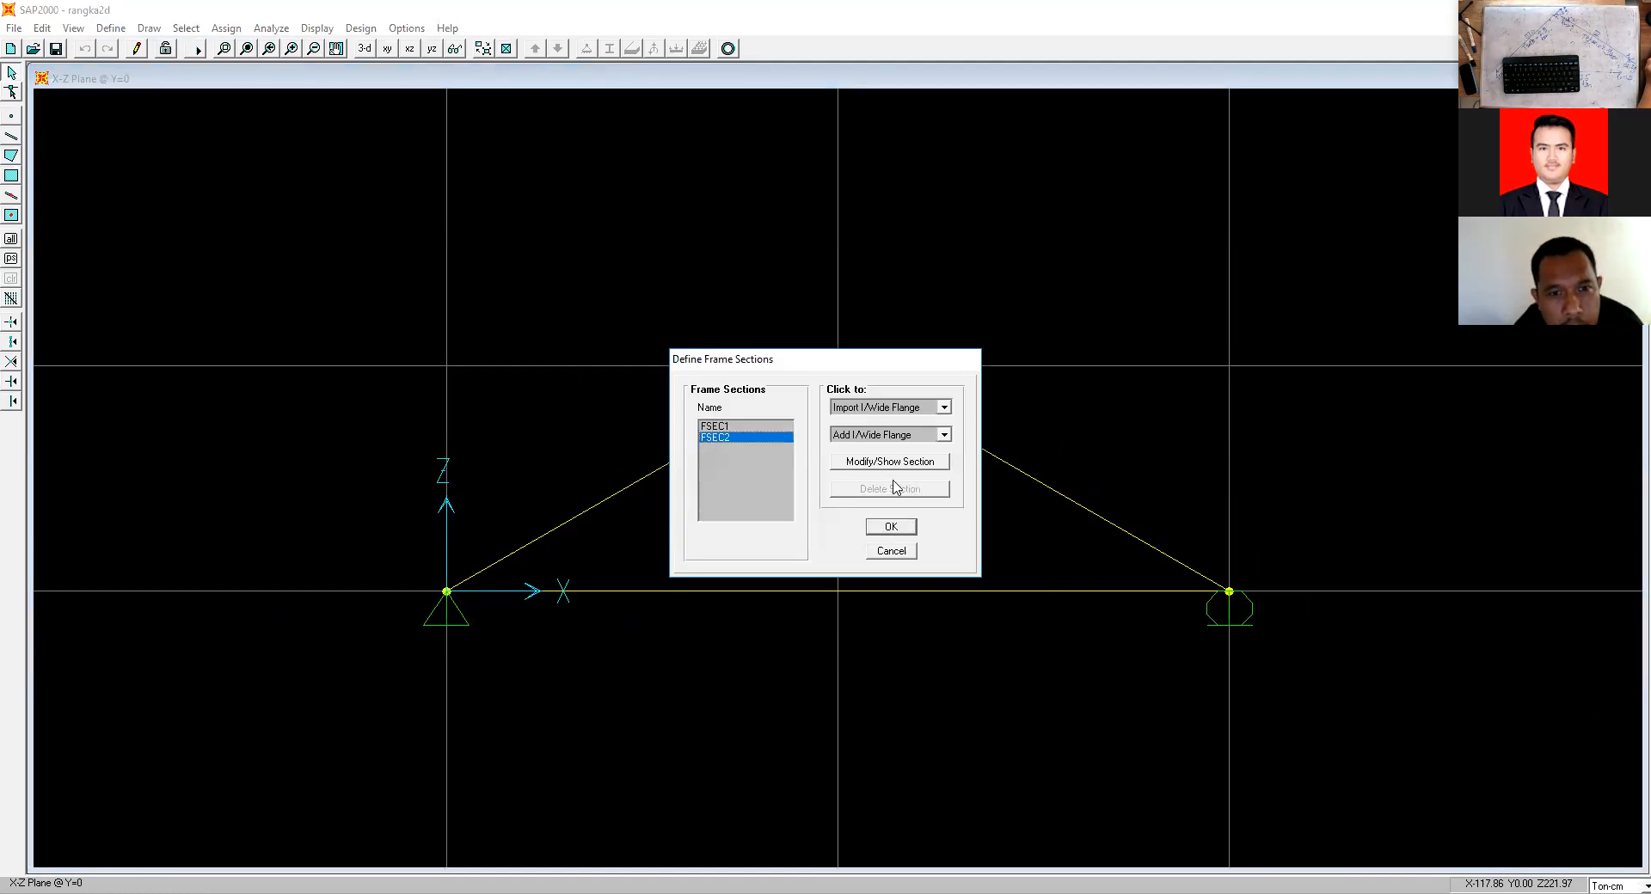
click(900, 445)
click(897, 436)
click(900, 469)
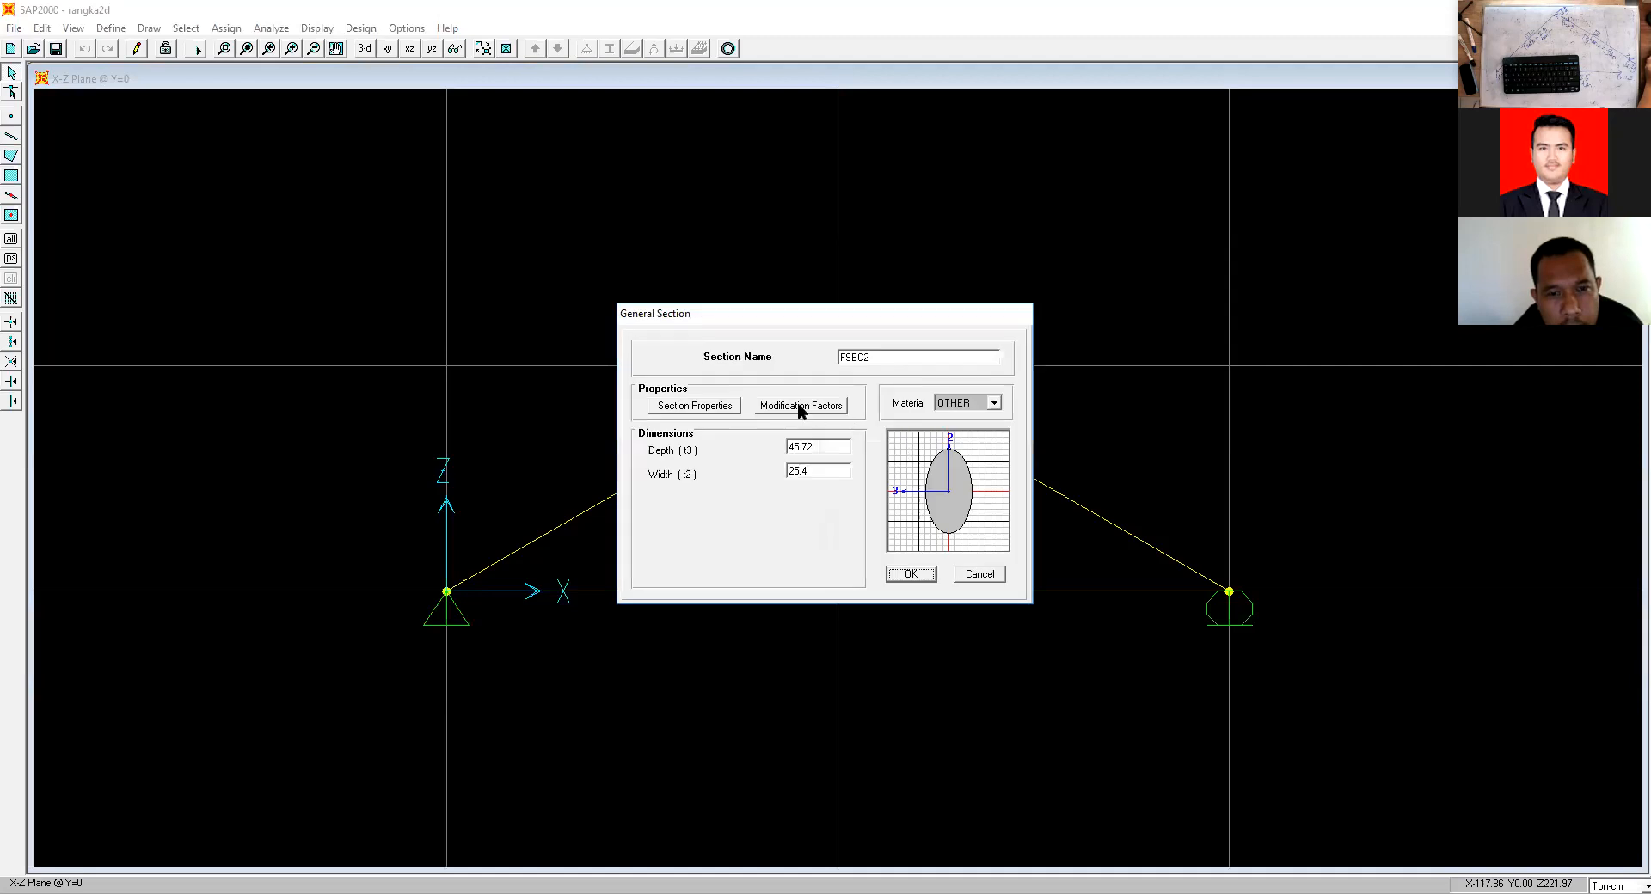
click(703, 407)
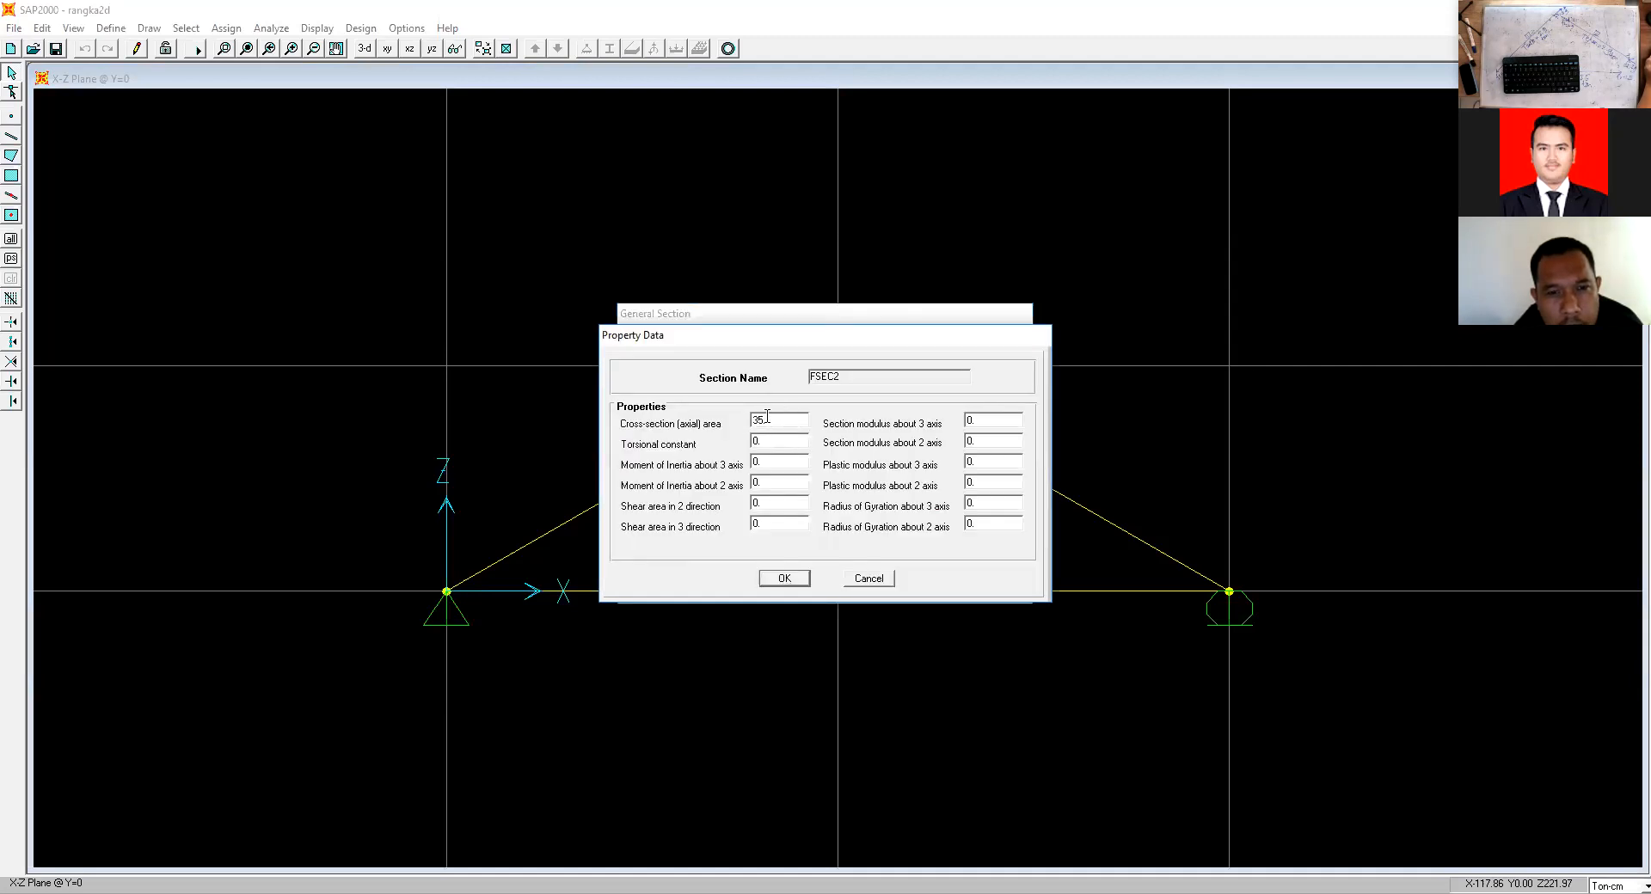
click(783, 579)
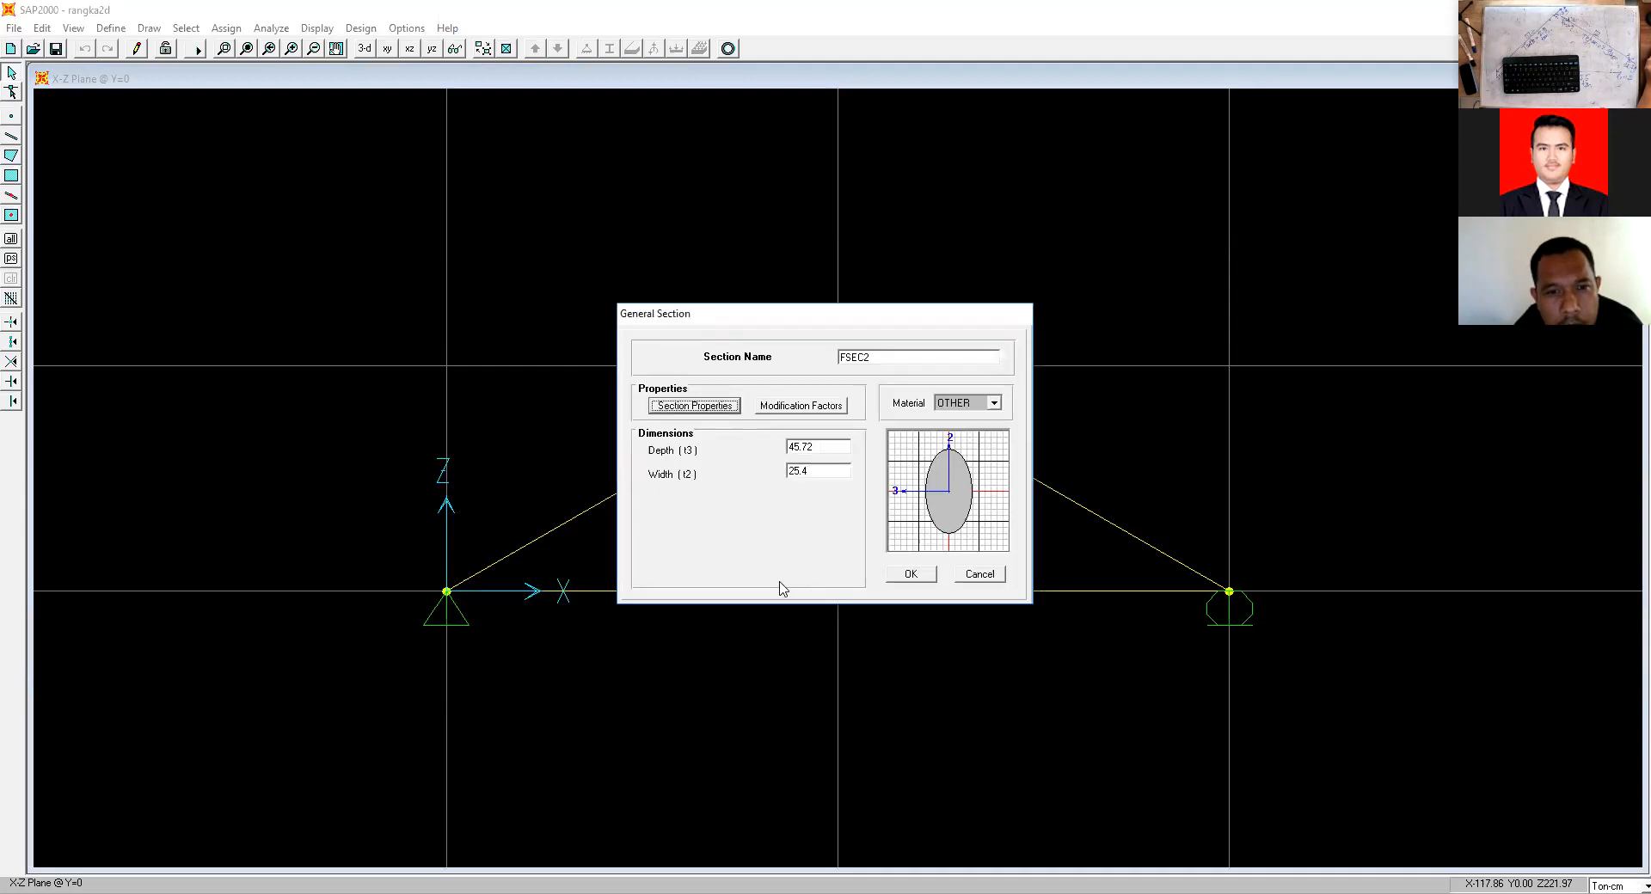
click(978, 581)
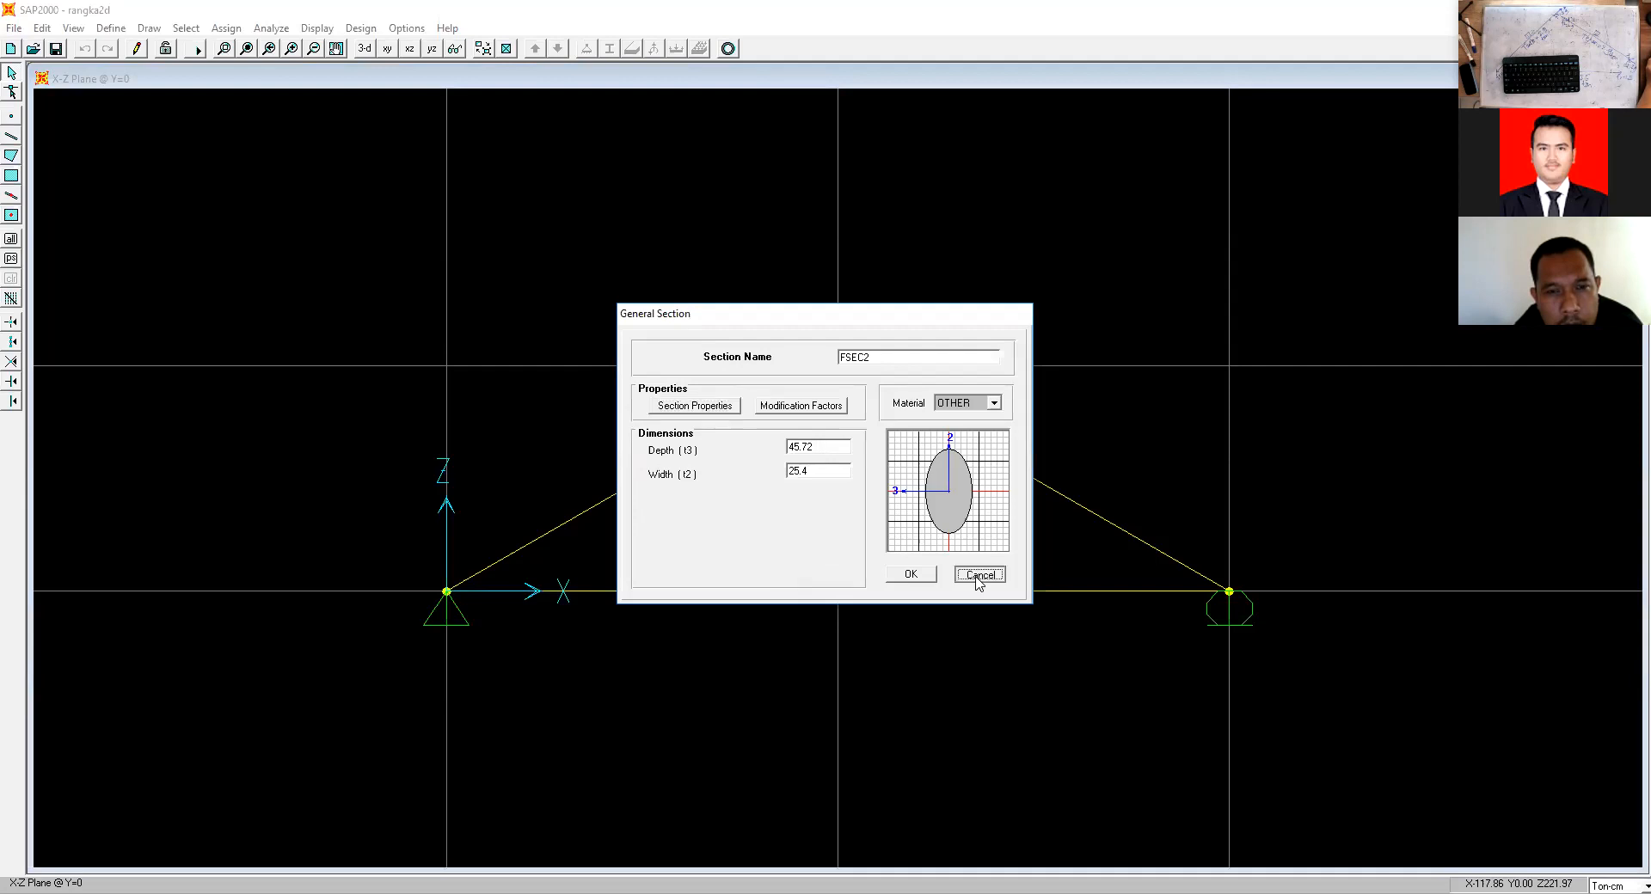
click(898, 551)
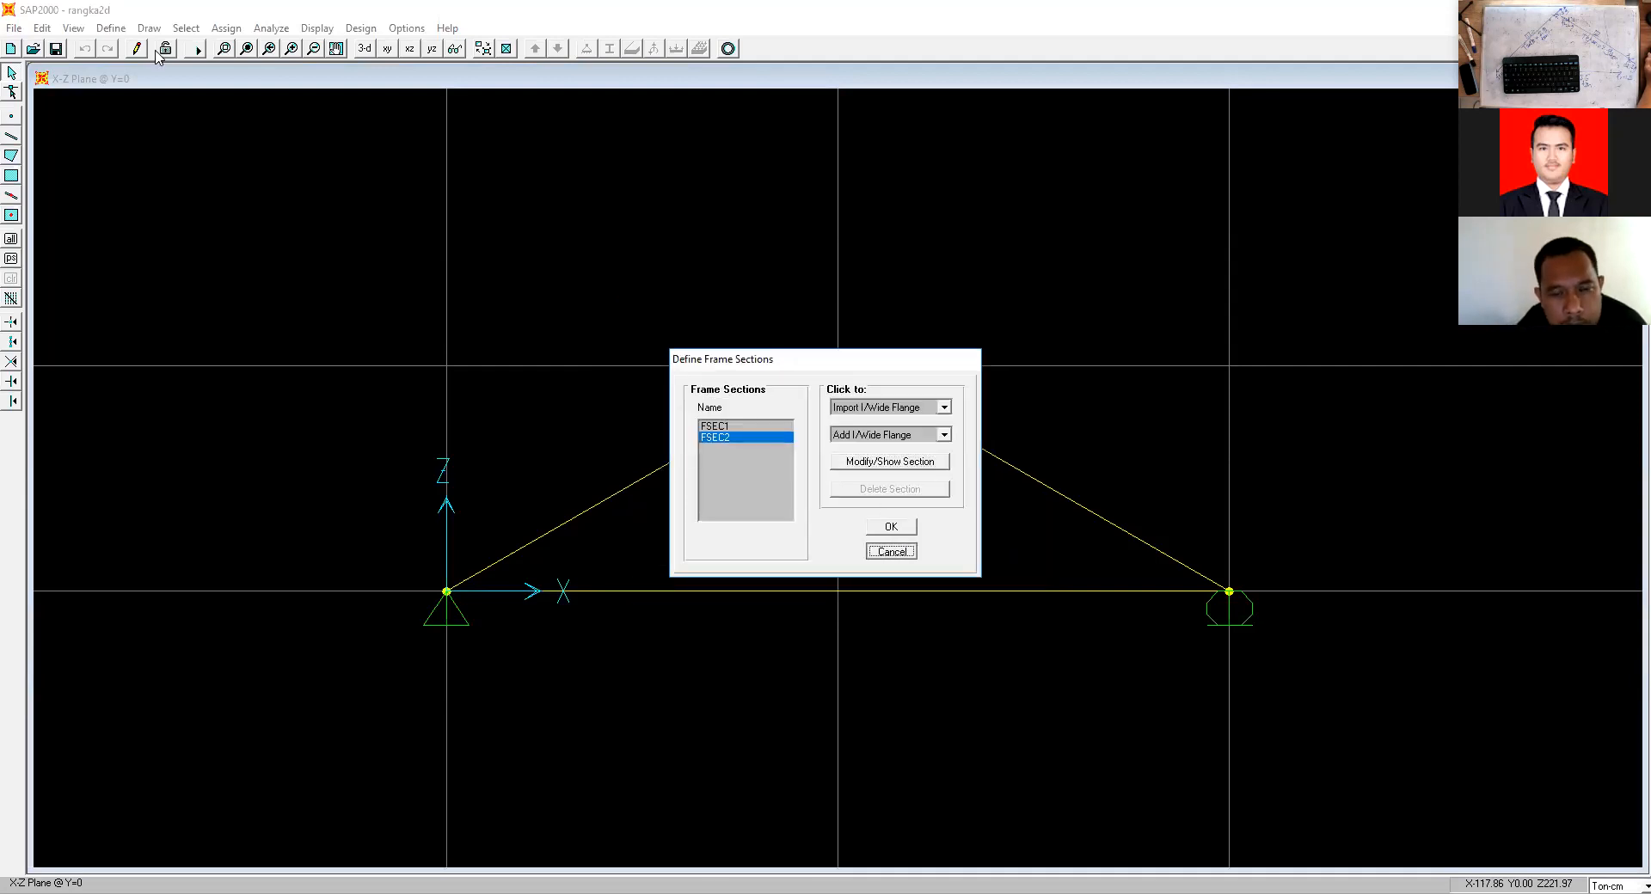
Review material OTHER's mass and weight per unit volume and modulus of elasticity without changing them.
click(111, 28)
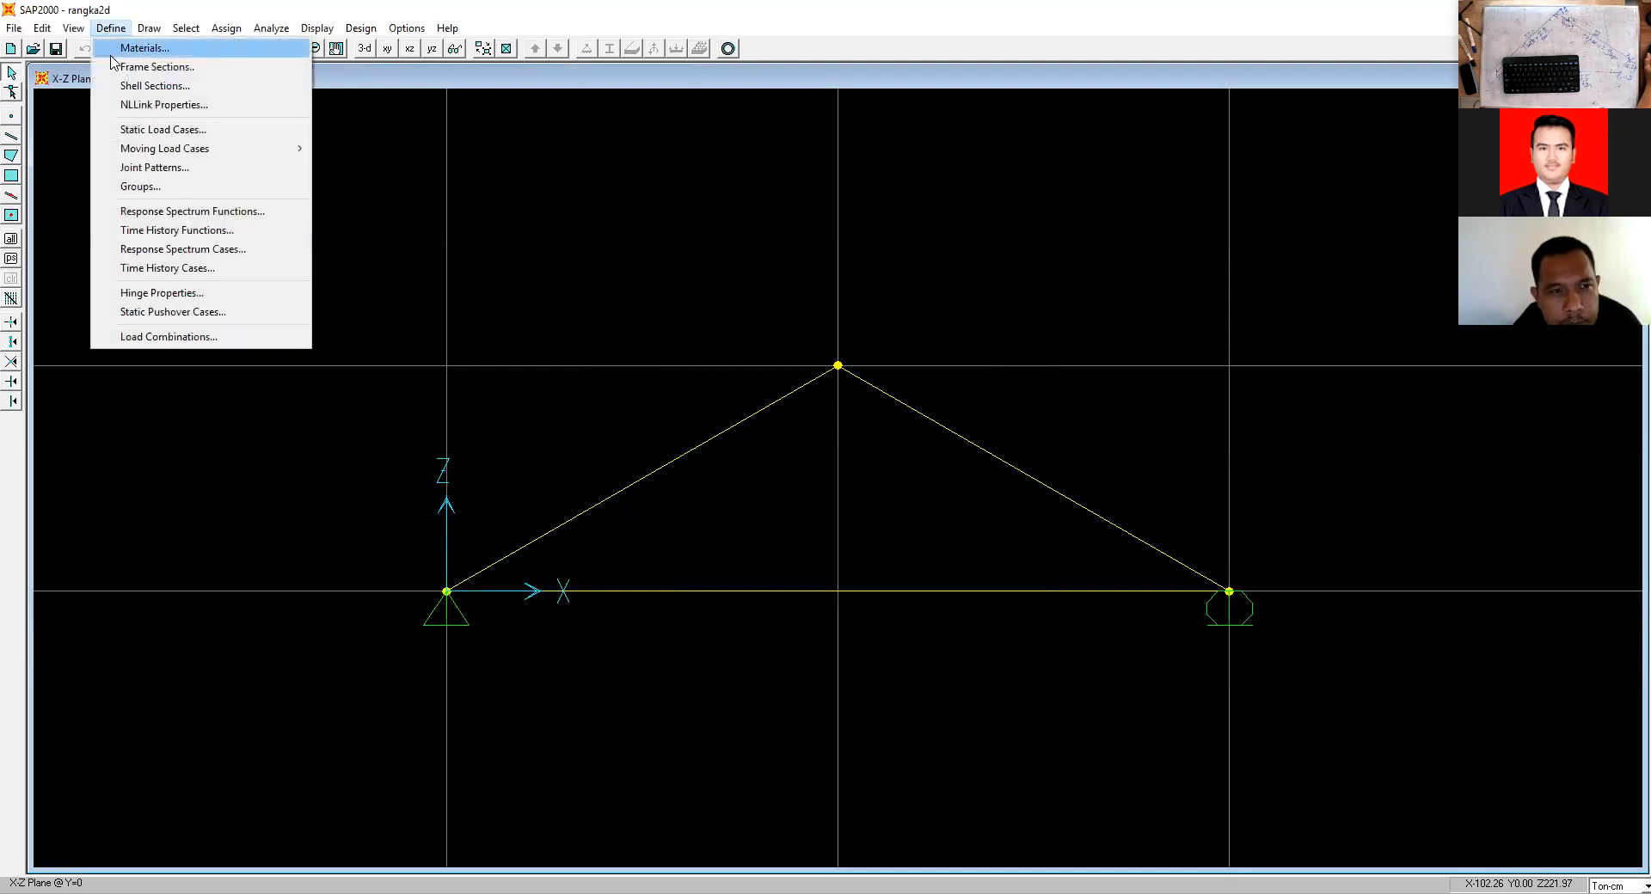
click(120, 48)
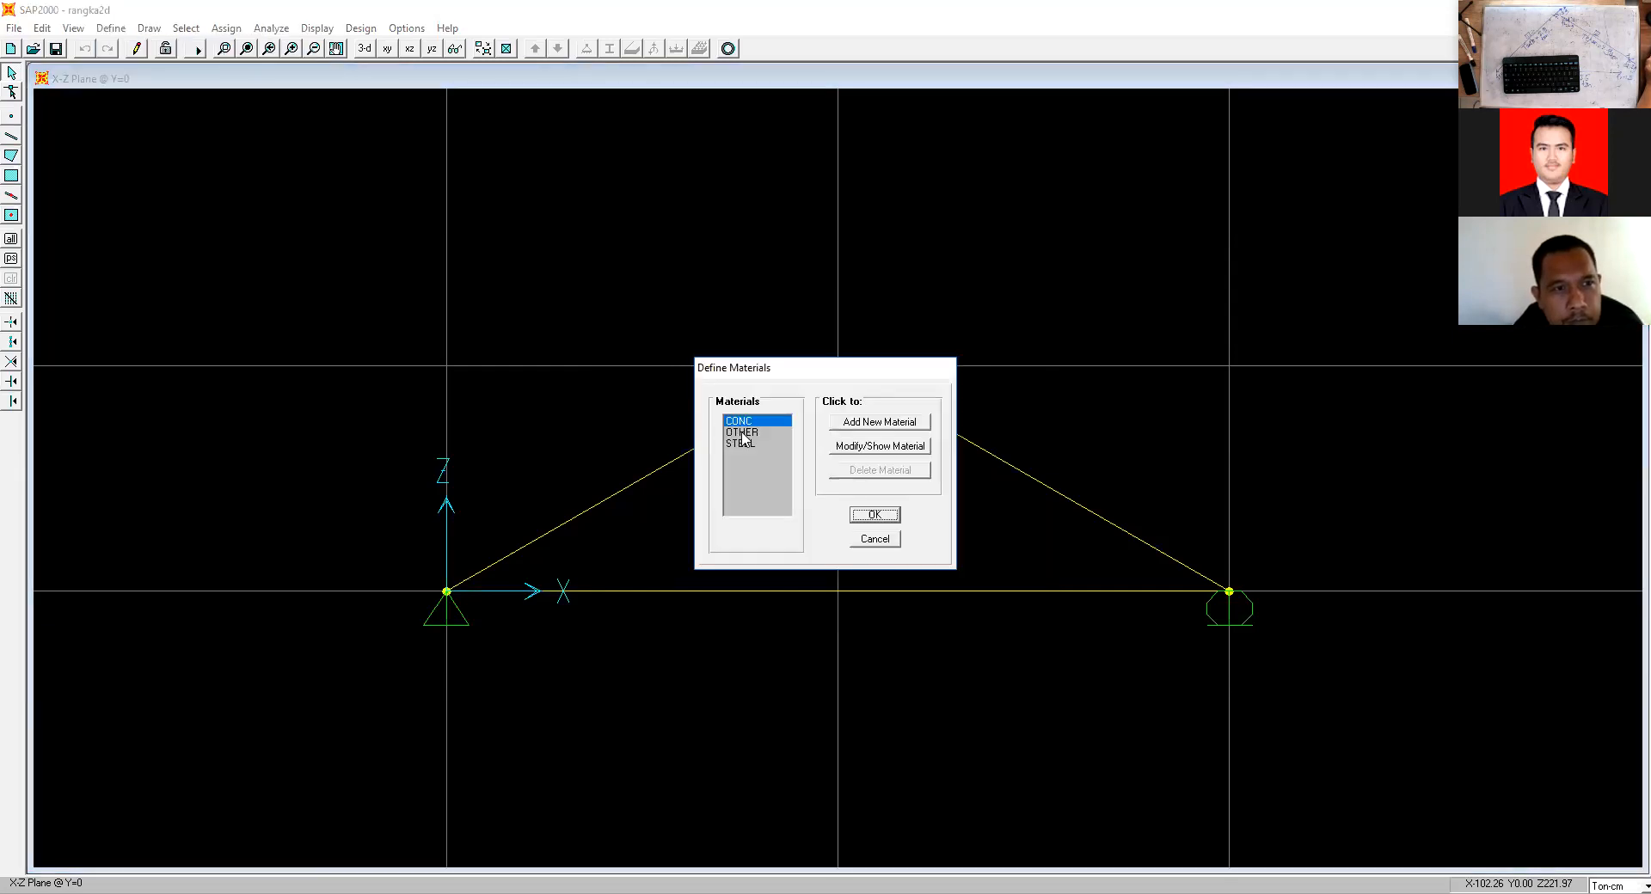
click(748, 432)
click(868, 446)
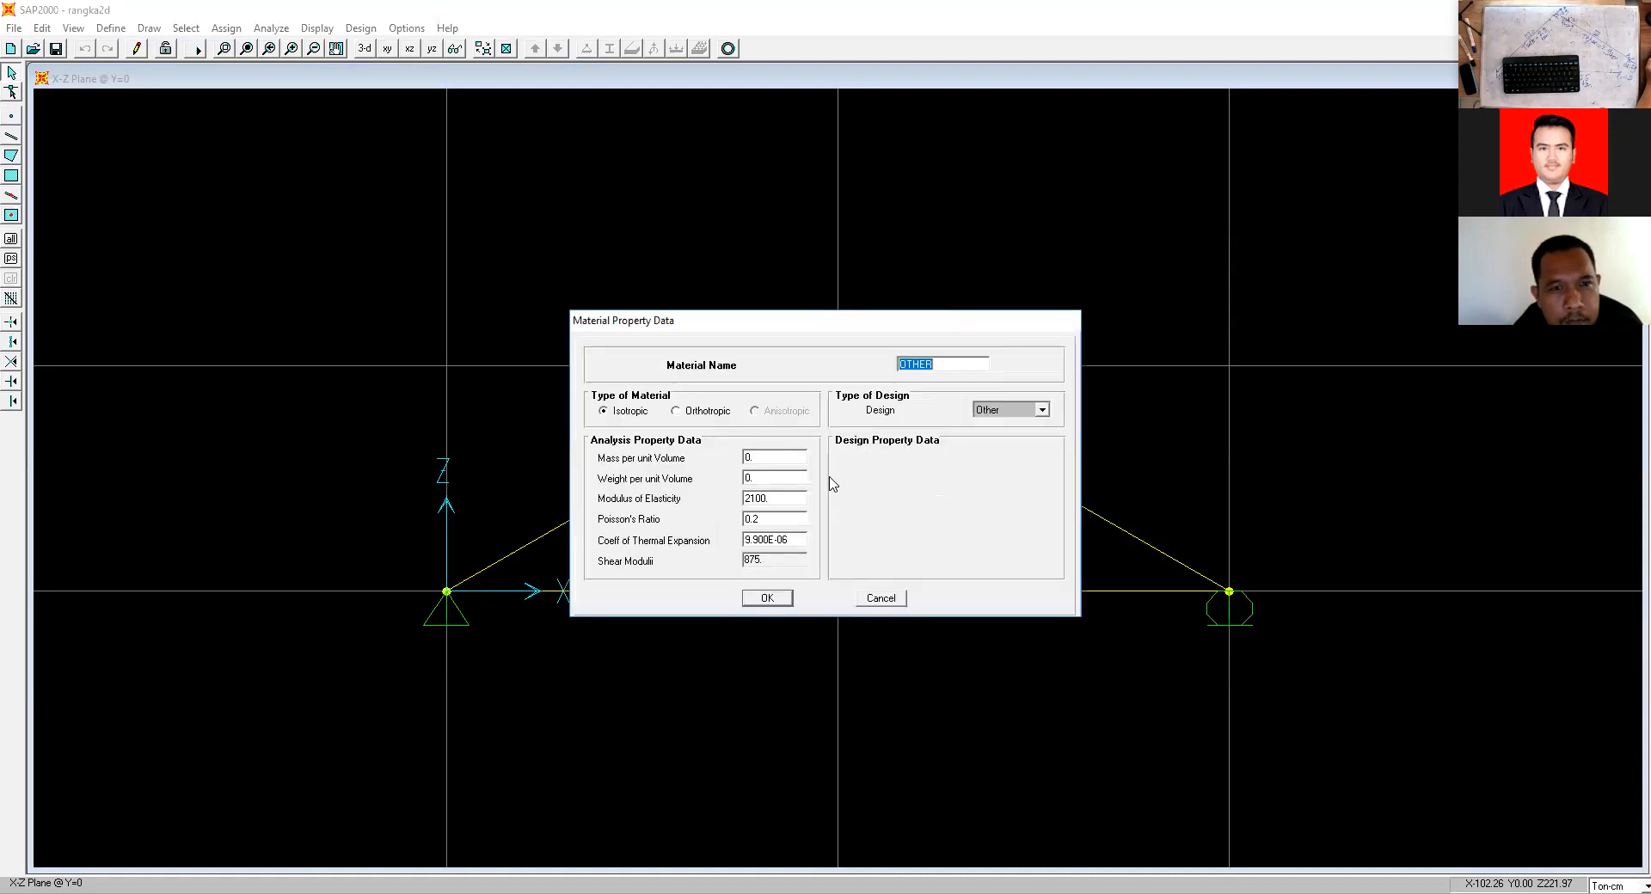
double_click(787, 501)
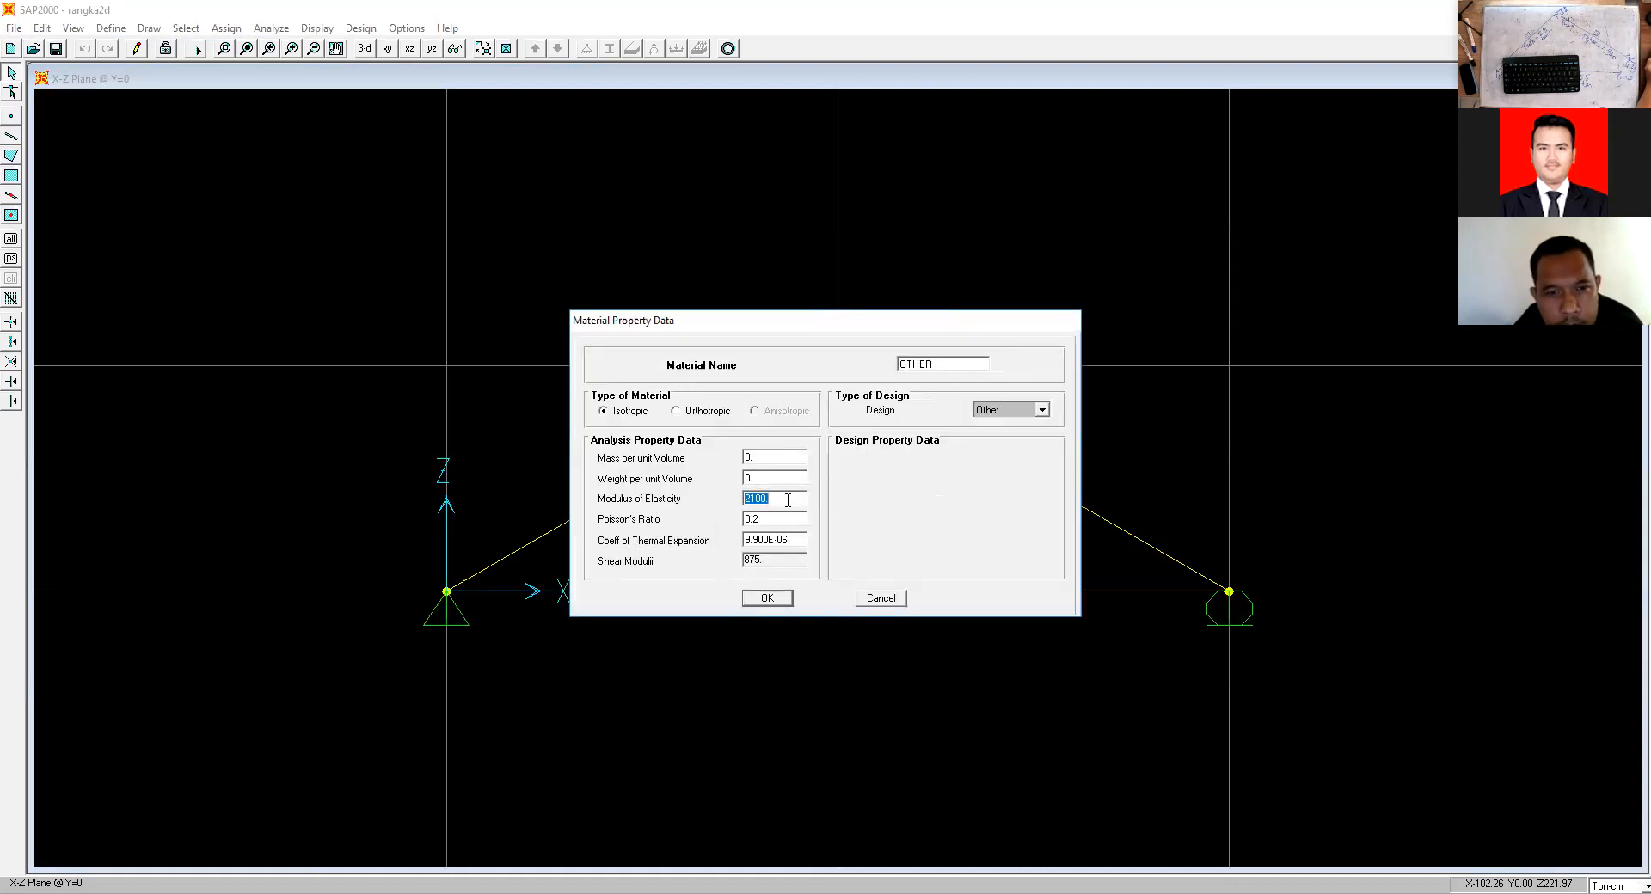
double_click(760, 458)
double_click(763, 472)
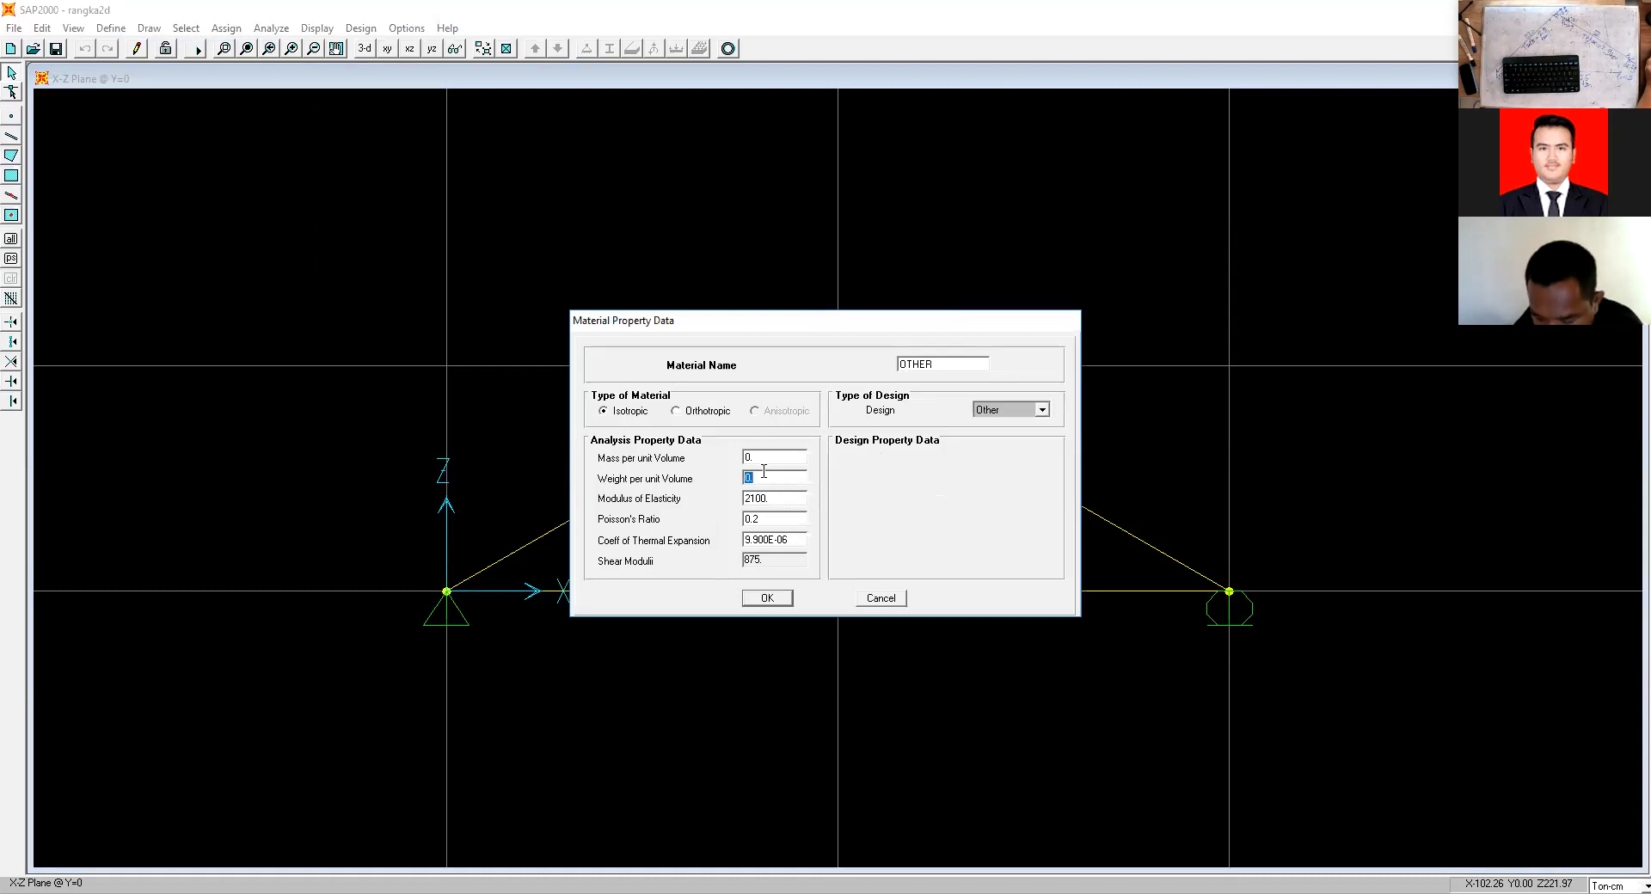
double_click(767, 458)
key(Tab)
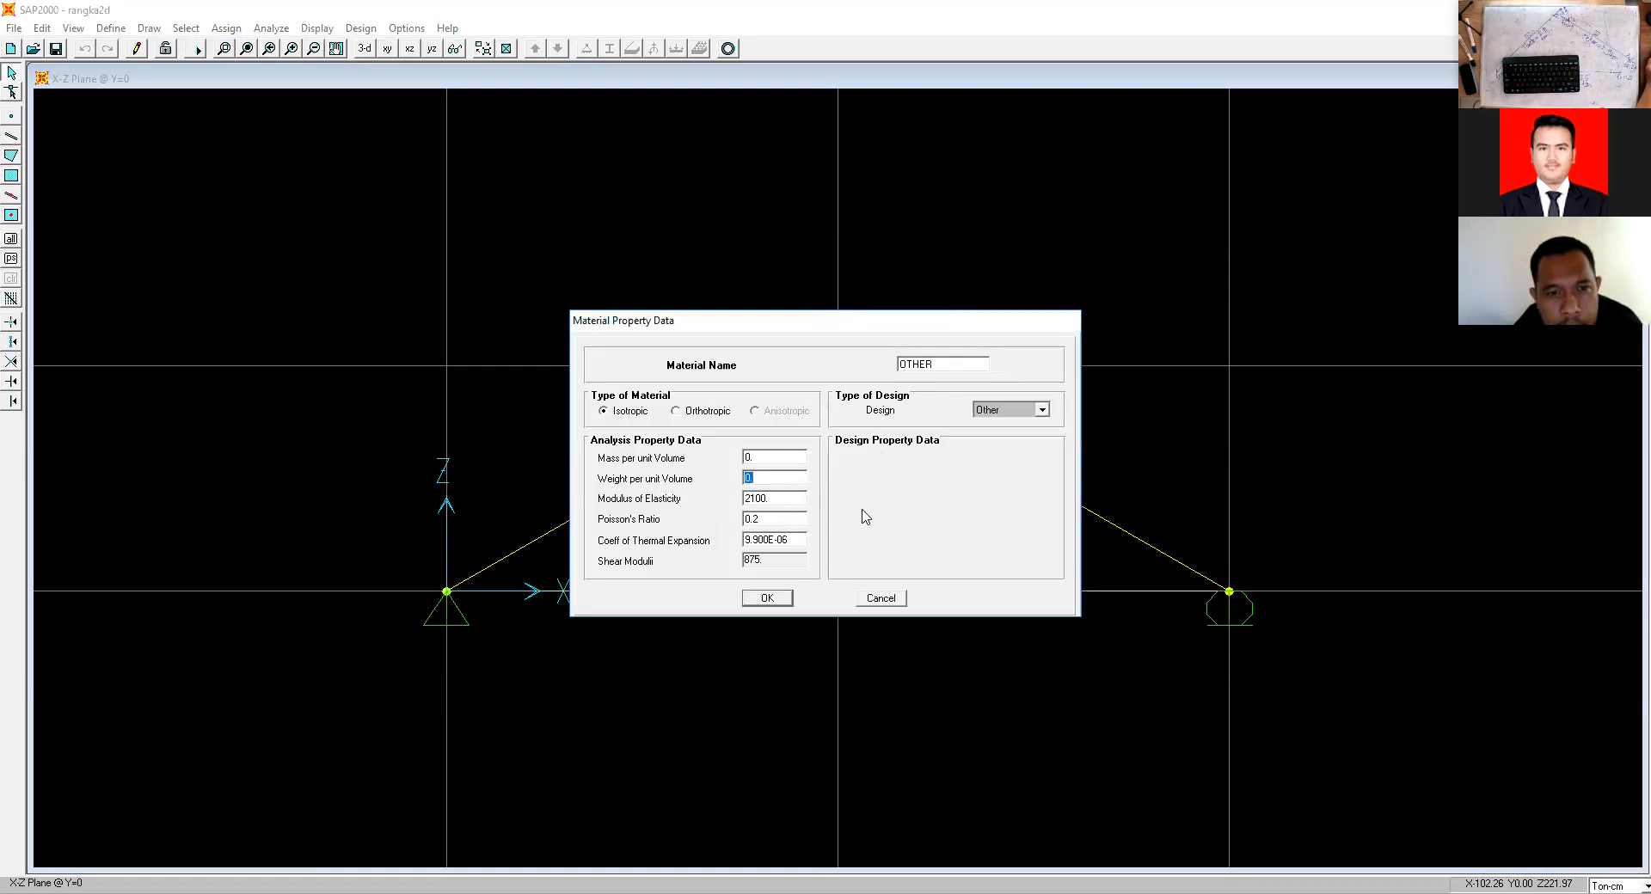
click(773, 602)
click(877, 540)
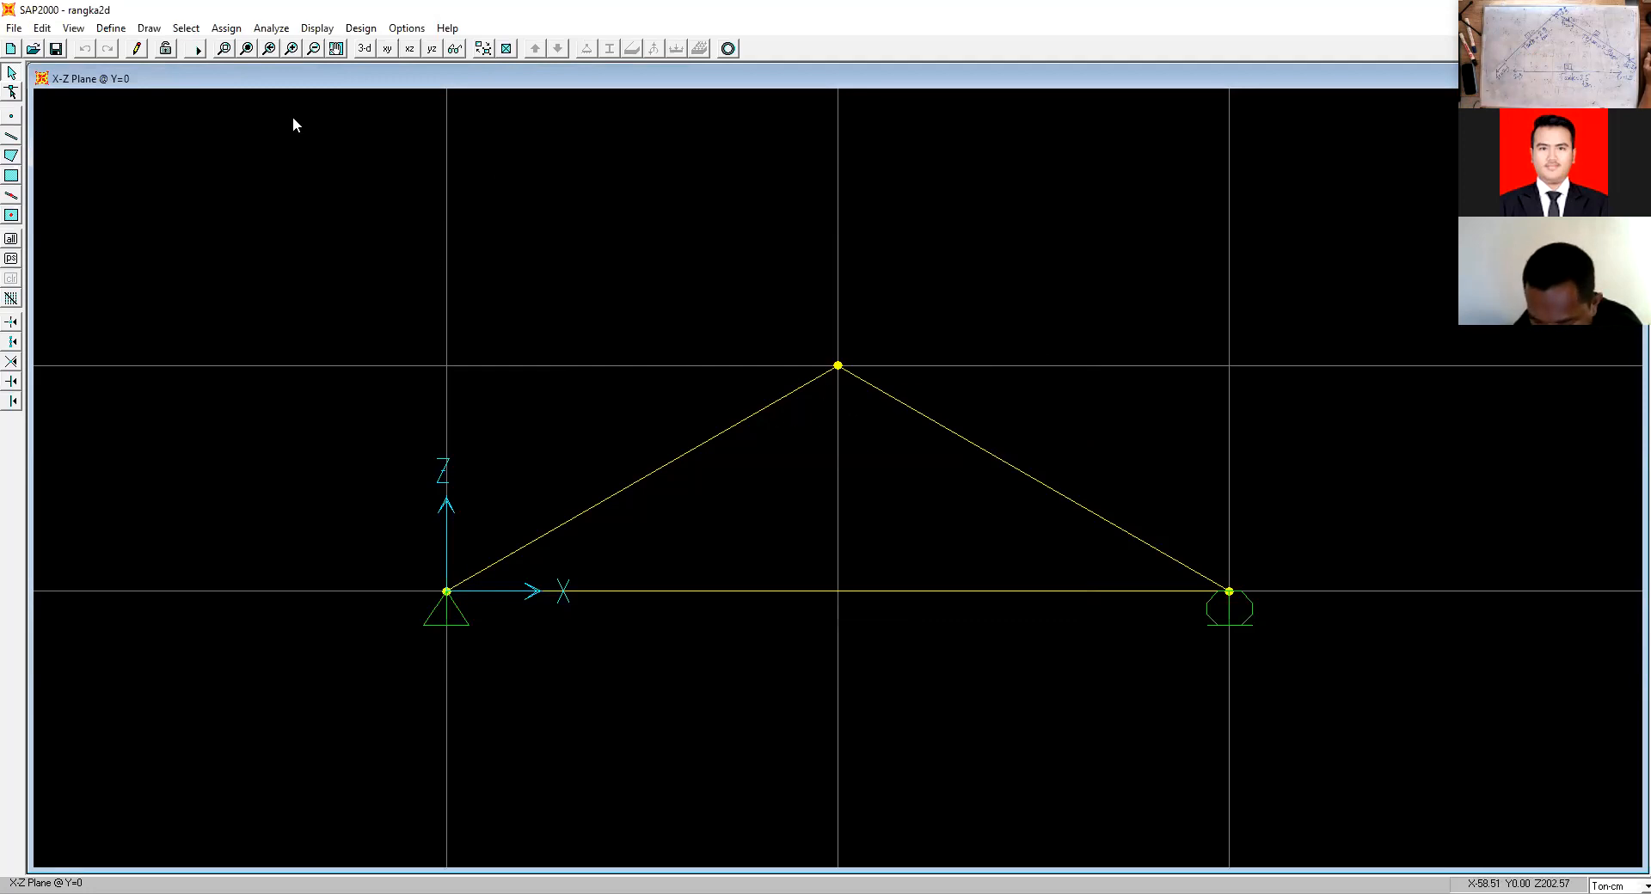
Run the analysis again and inspect the displacements of the truss's apex joint.
click(196, 50)
click(732, 487)
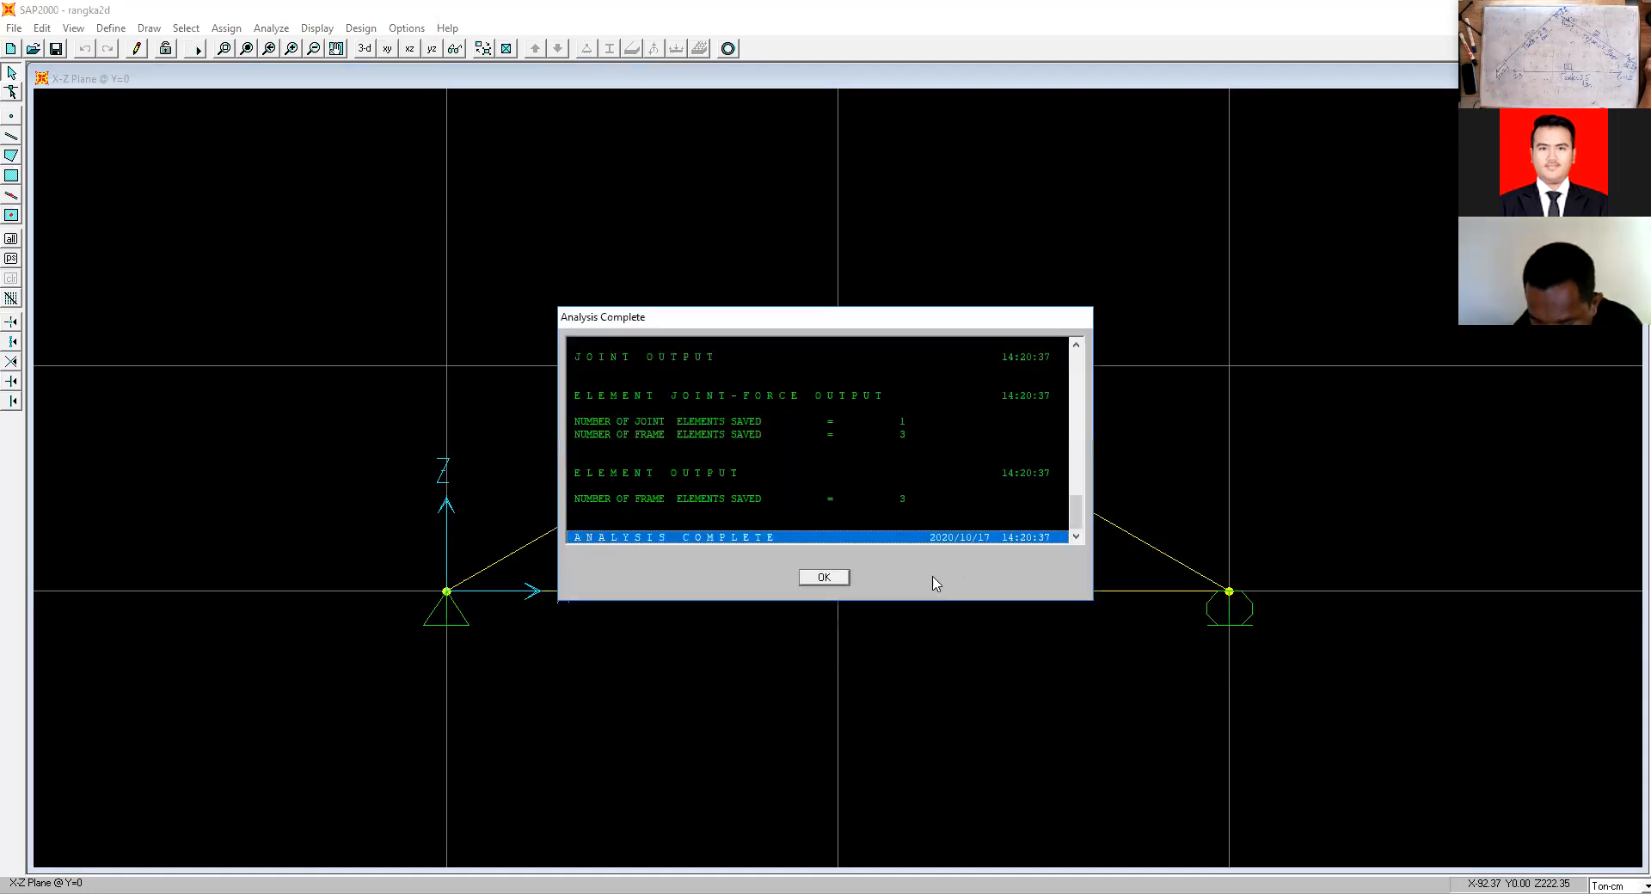
click(814, 584)
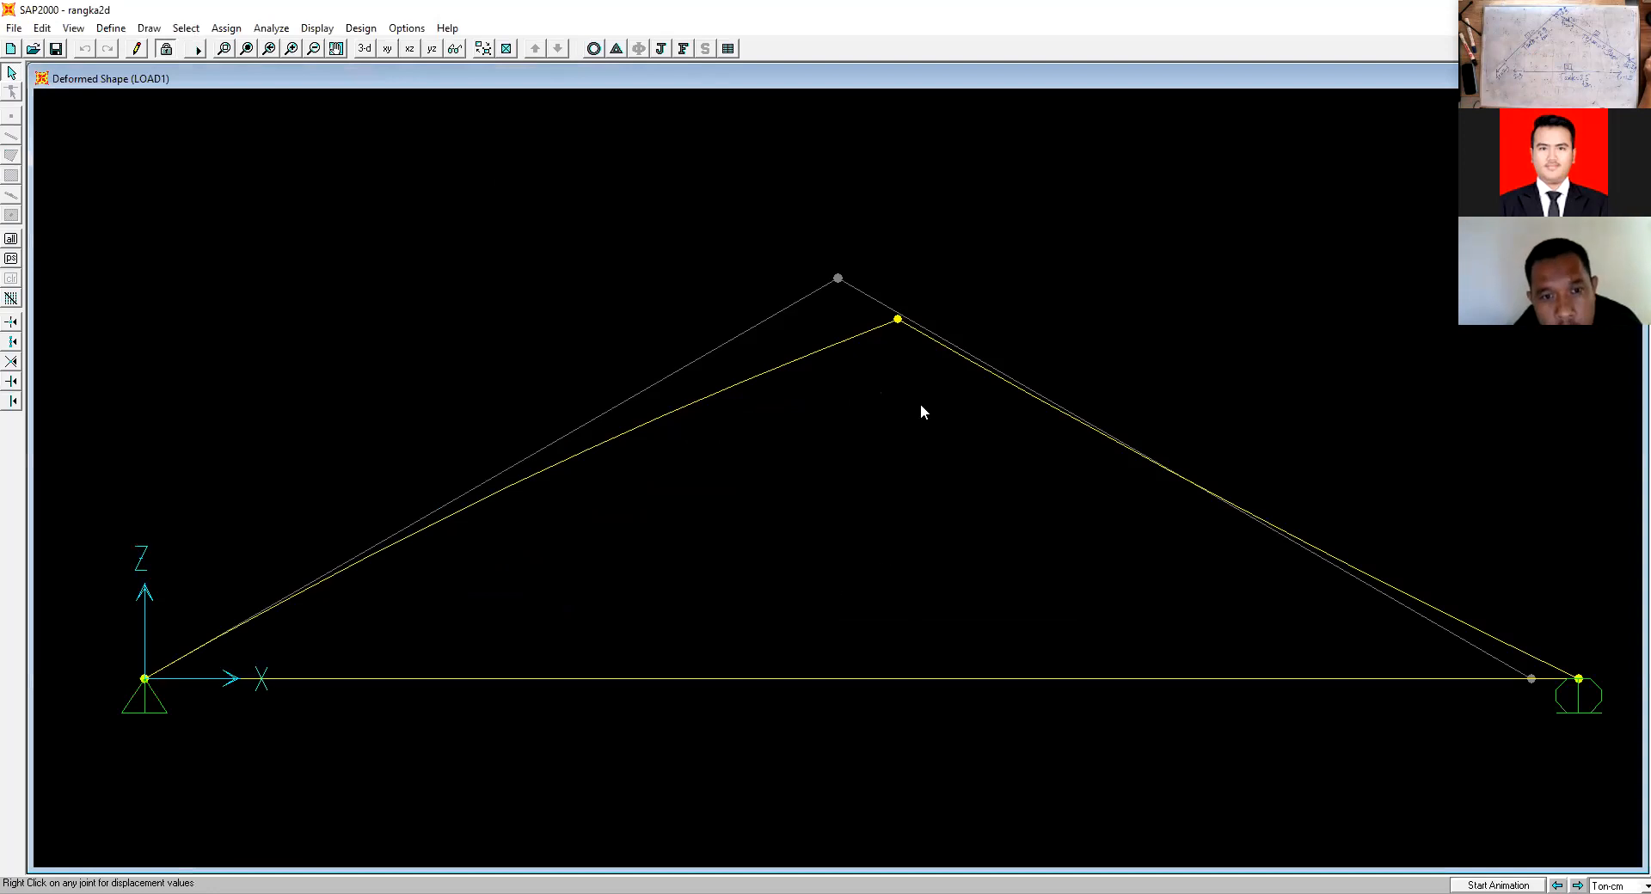
right_click(898, 320)
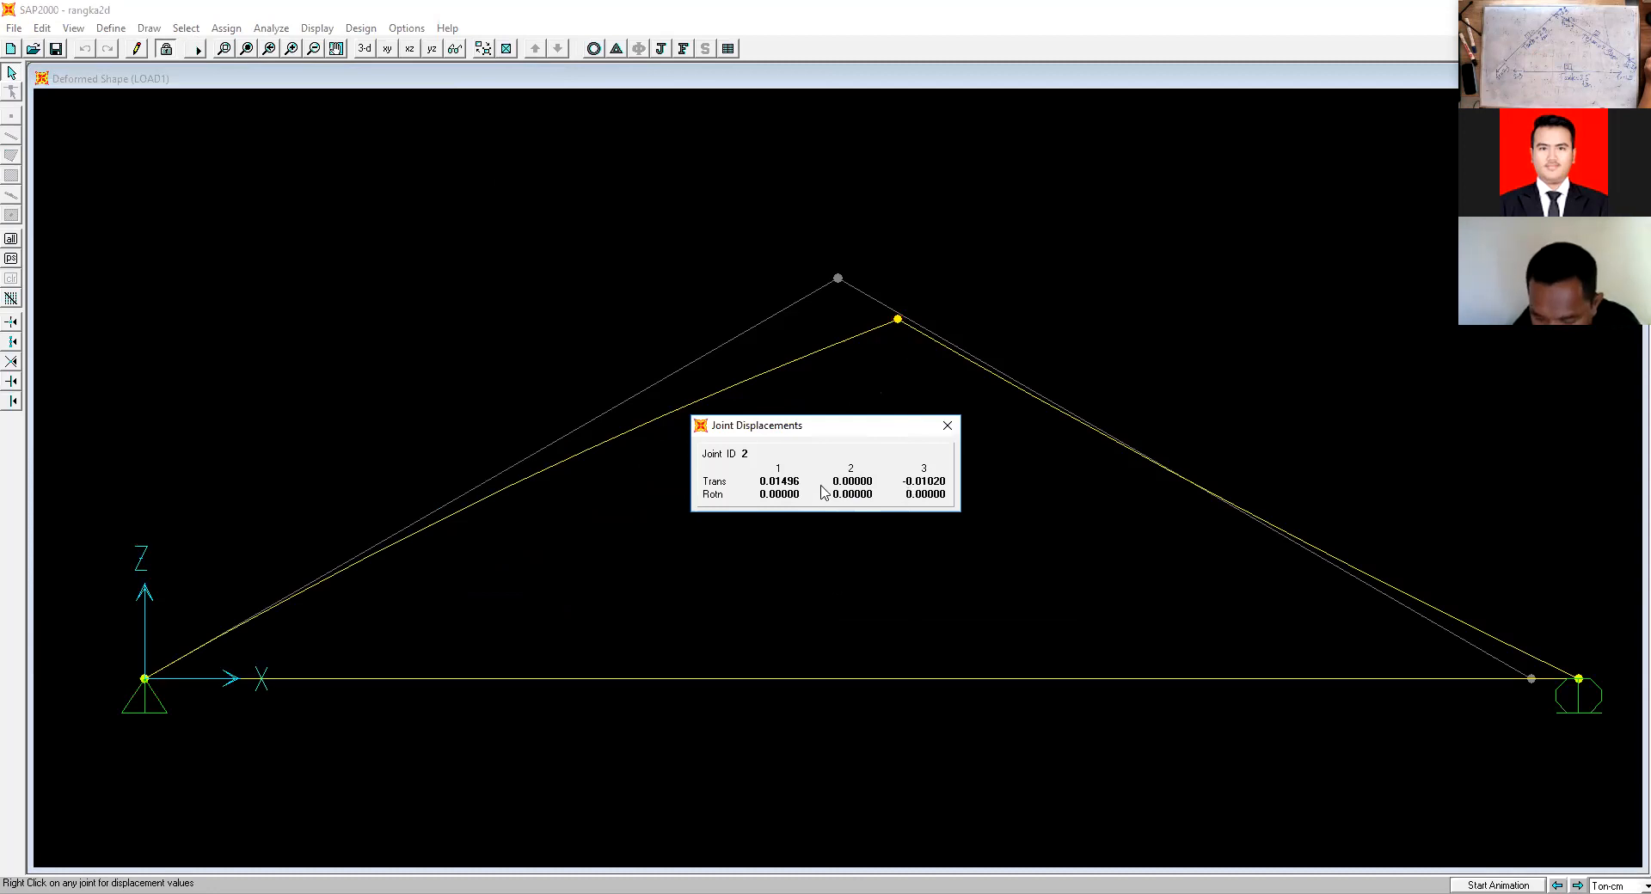
Display the Moment 3-3 diagram for LOAD1 and inspect the horizontal member's detailed moment values.
click(687, 50)
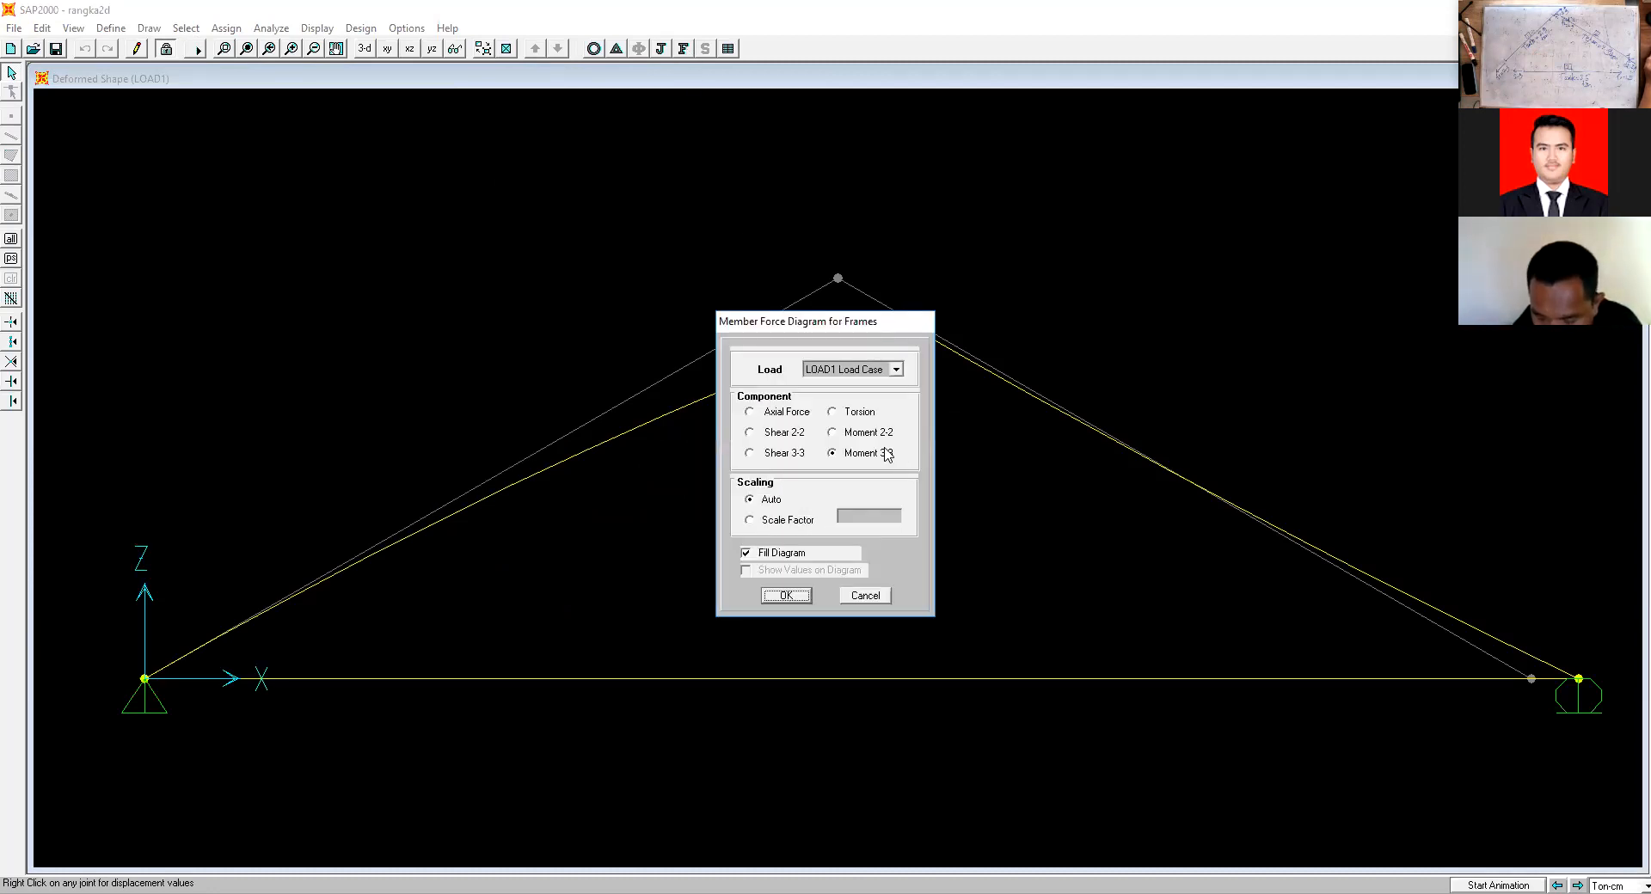
click(785, 595)
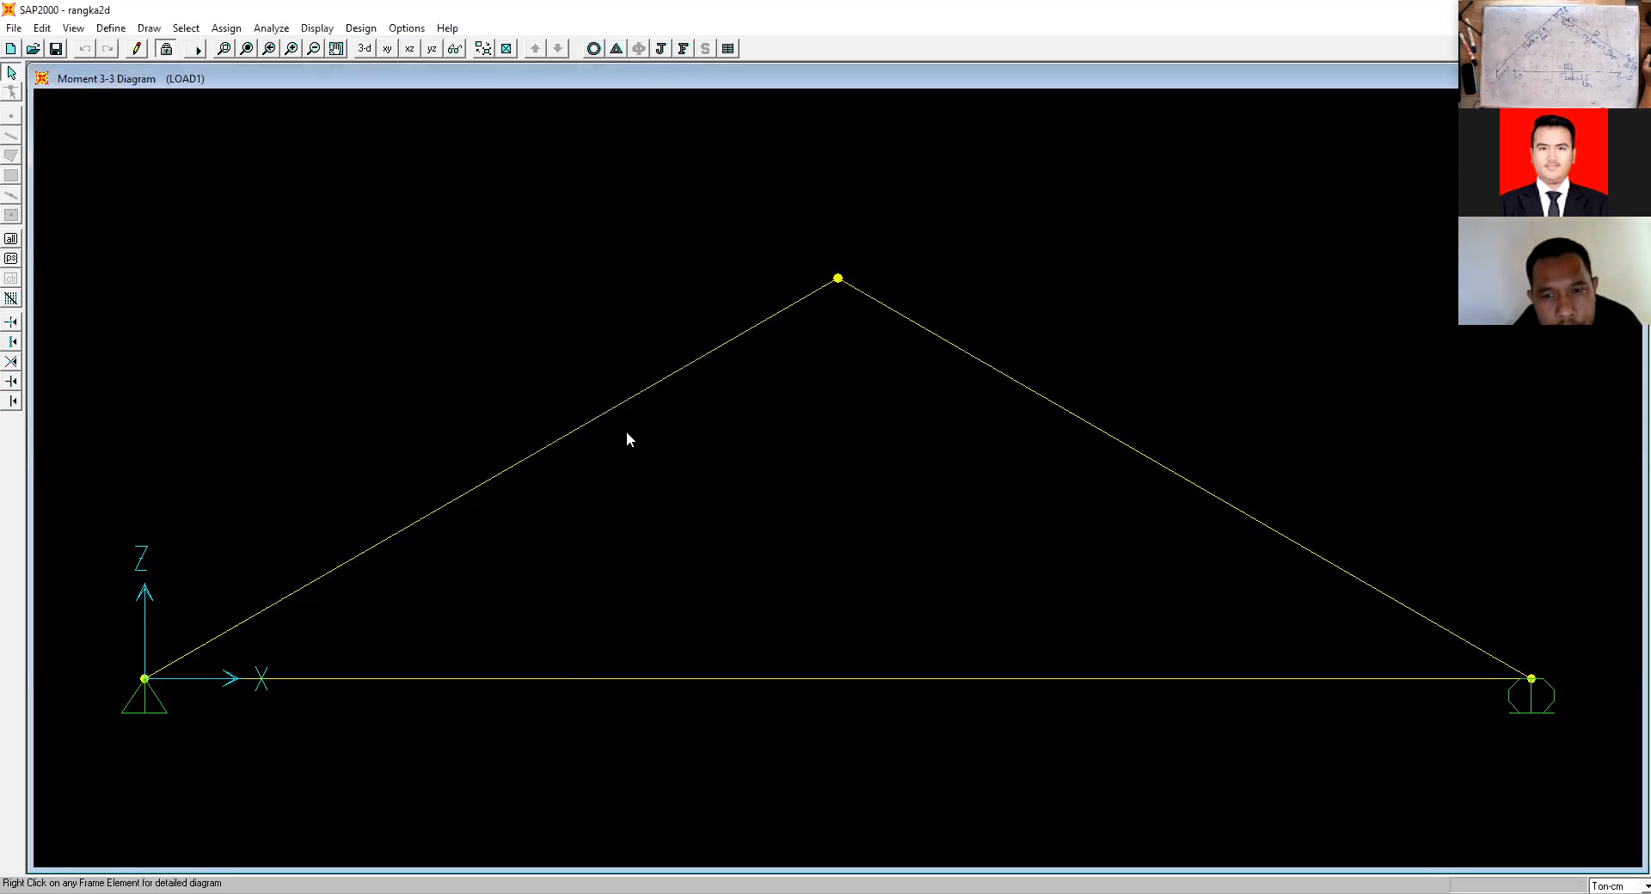
right_click(1075, 678)
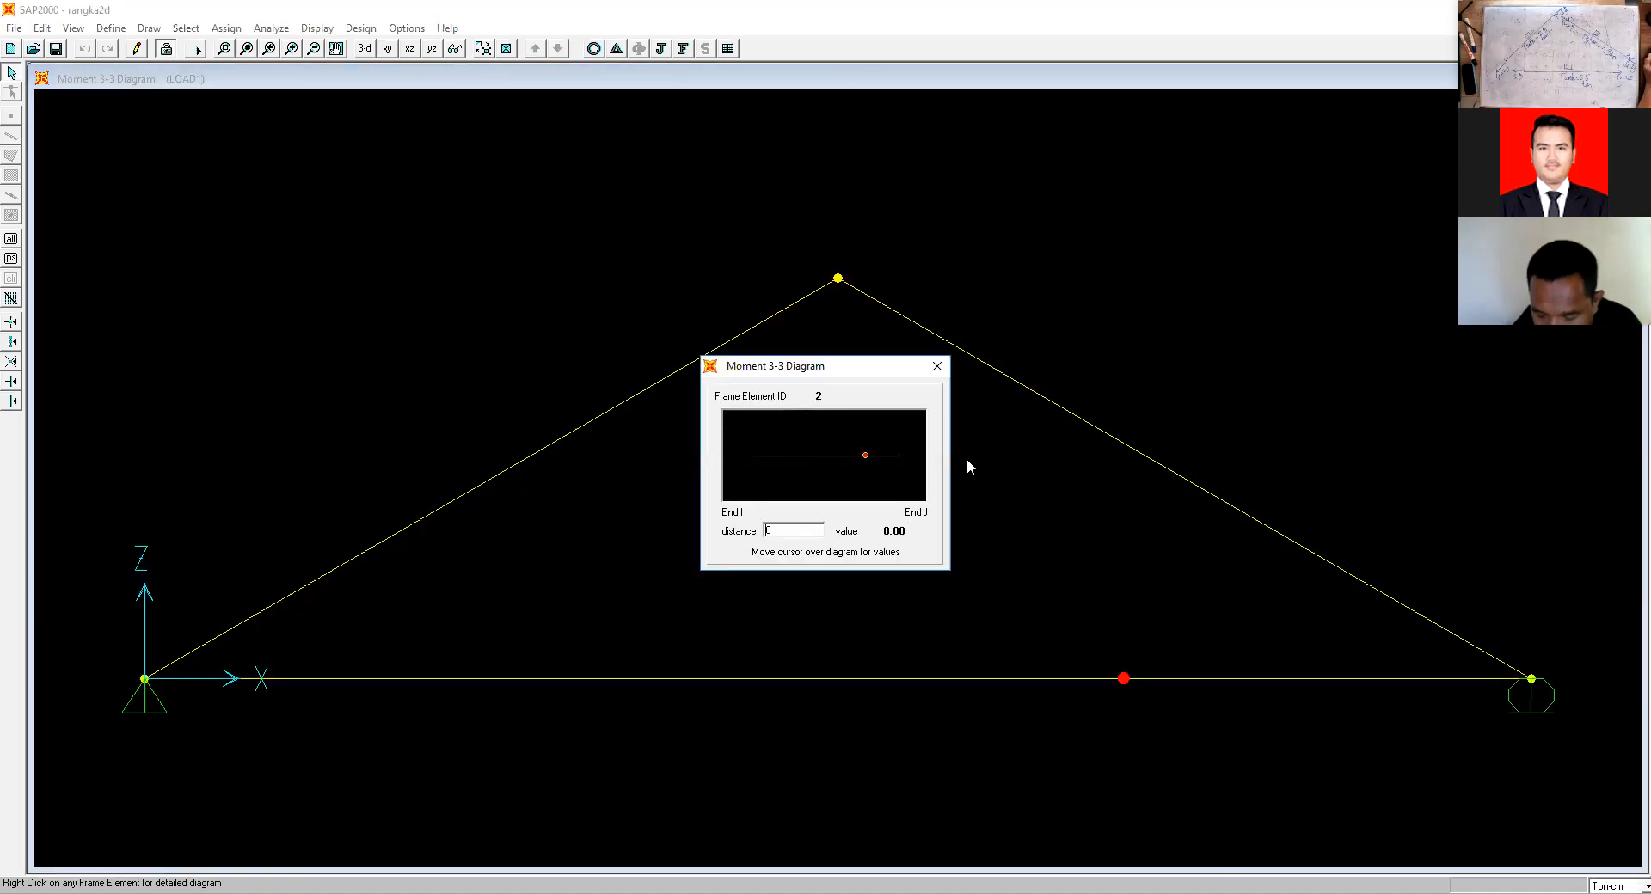
click(1002, 465)
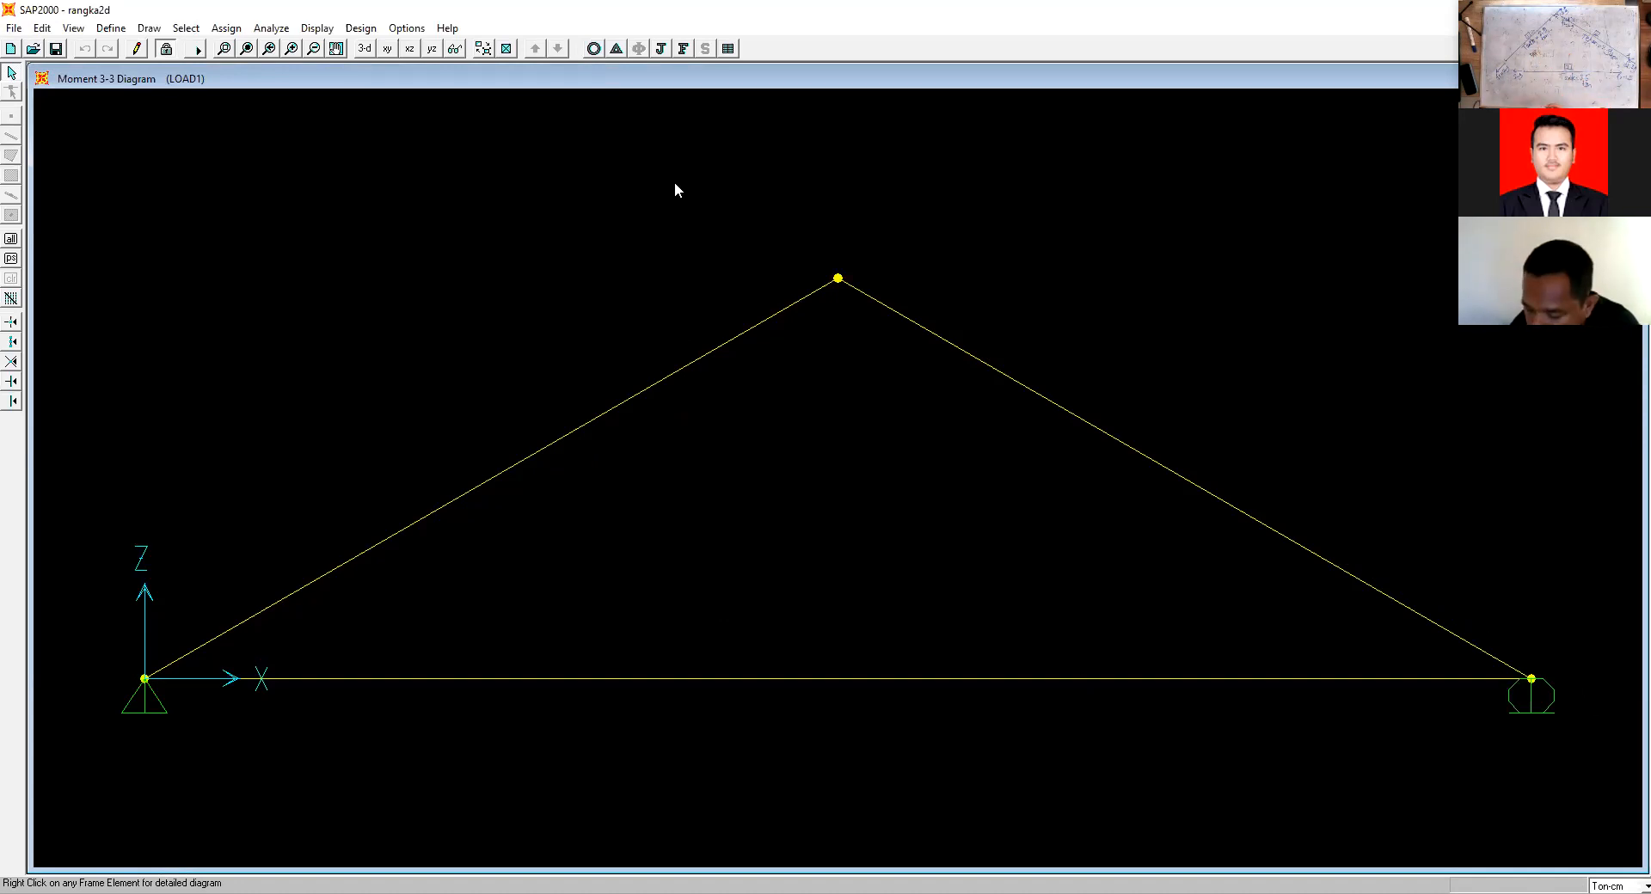
Display the Axial Force diagram for LOAD1 and inspect the detailed values of both inclined members.
click(683, 49)
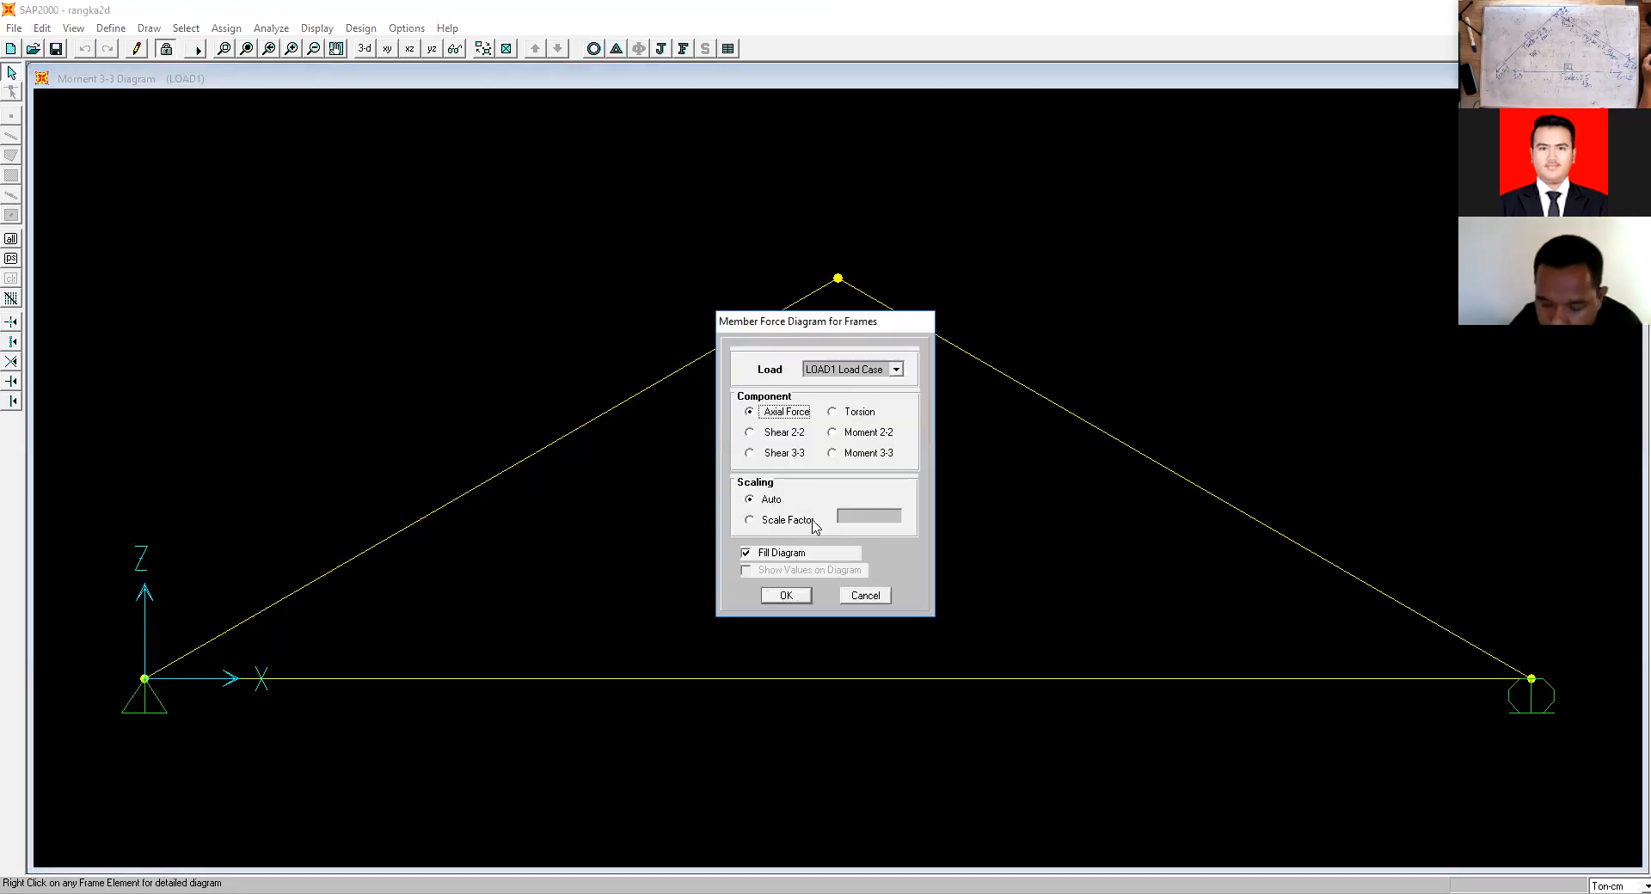
click(793, 589)
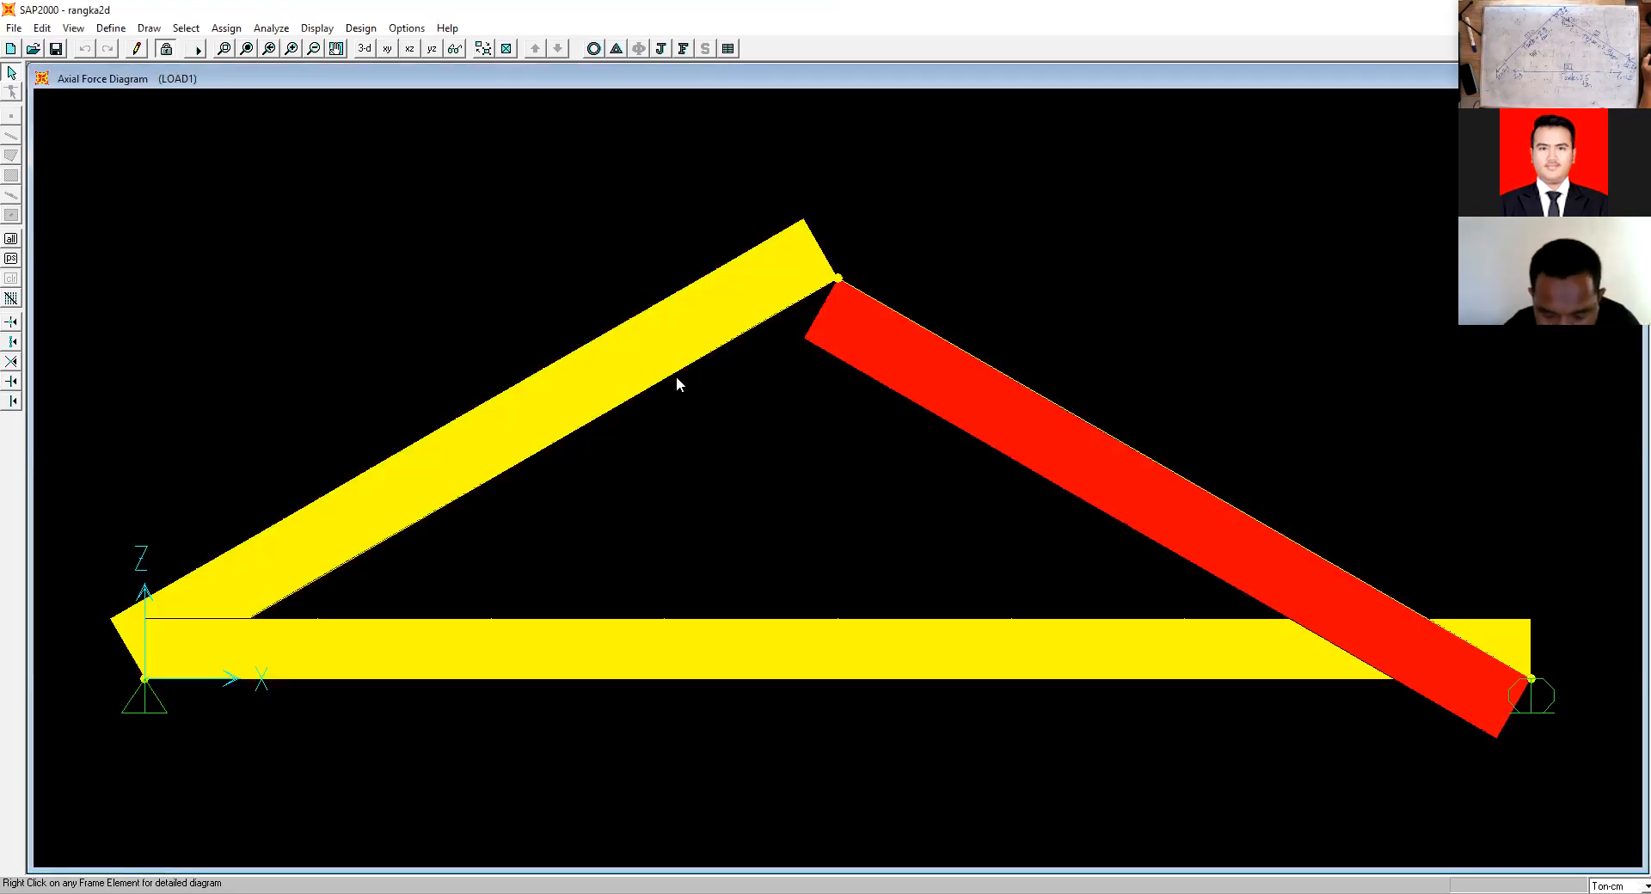
right_click(676, 380)
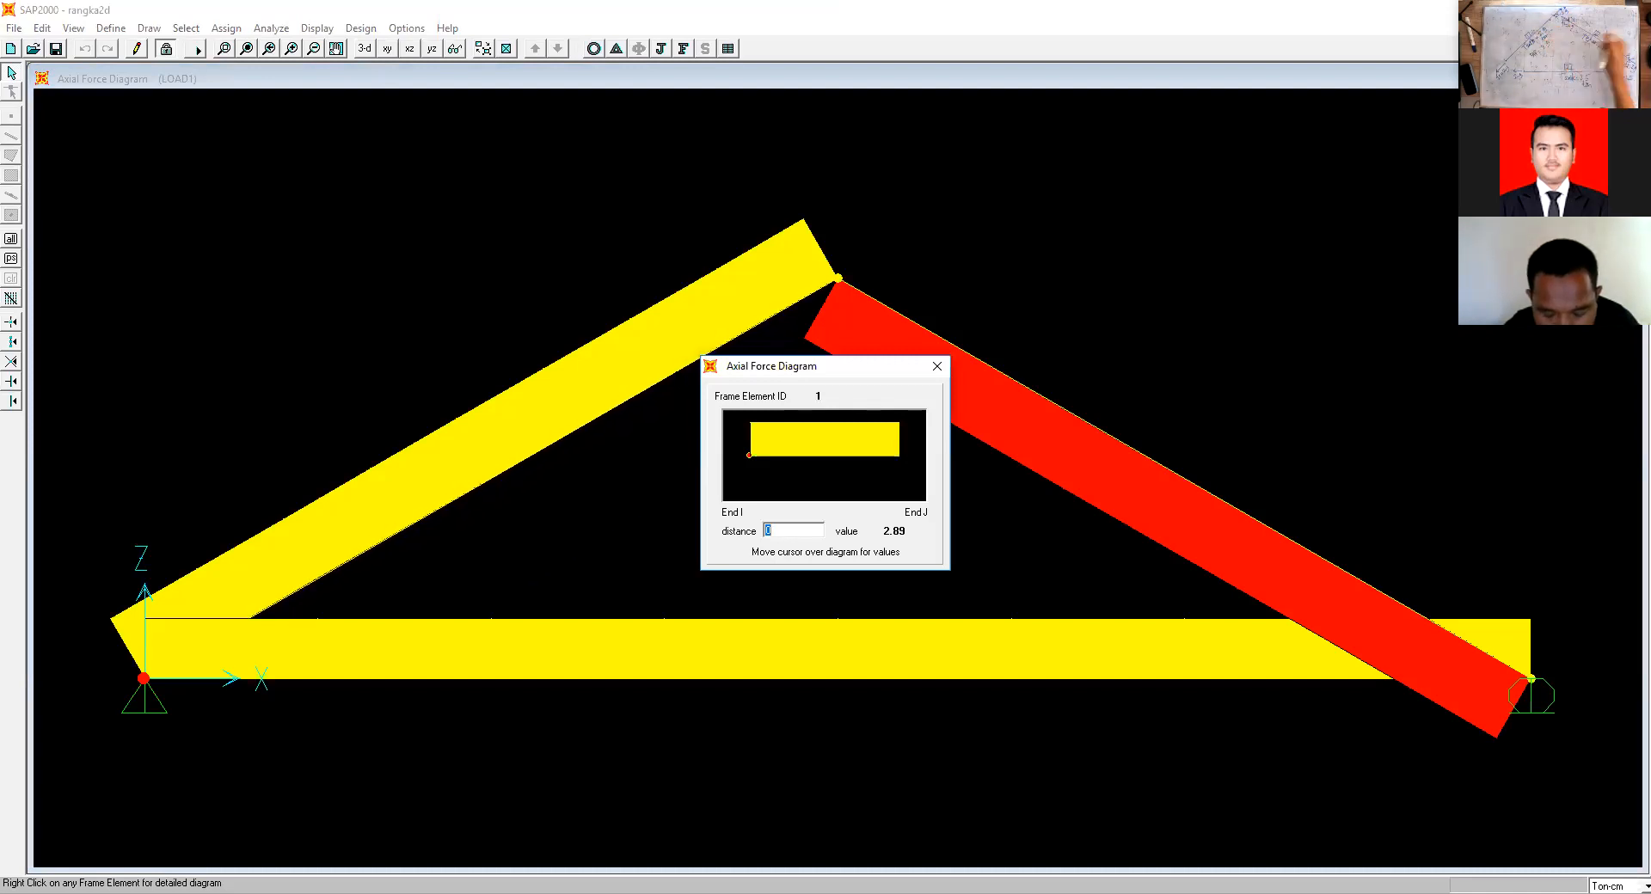
right_click(1034, 397)
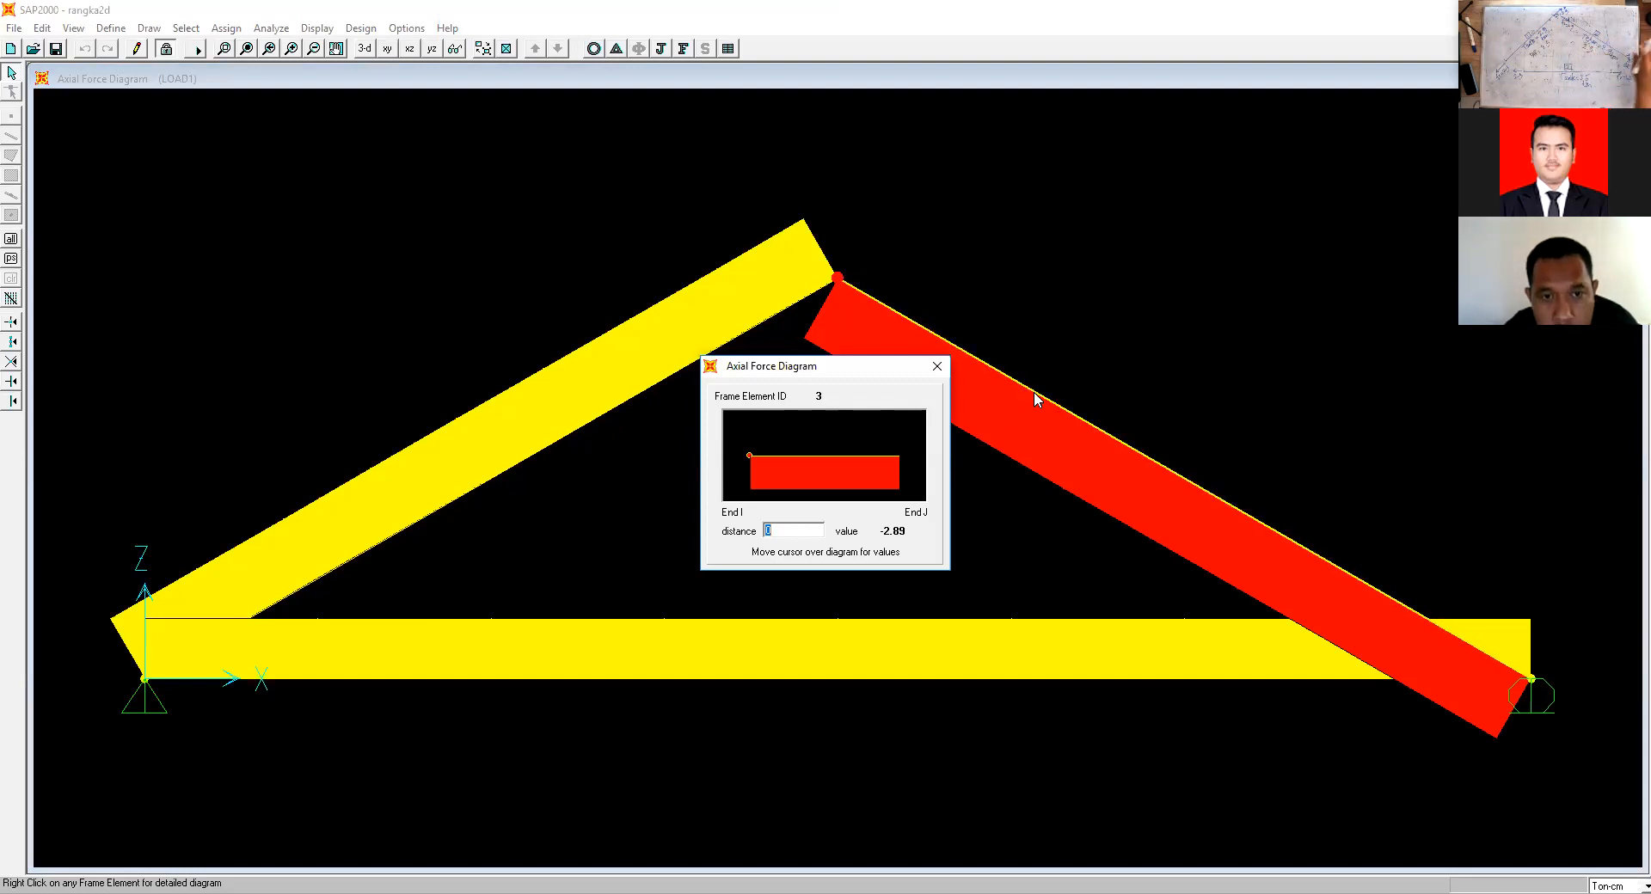
Inspect the detailed axial force values of the truss's horizontal member.
right_click(810, 679)
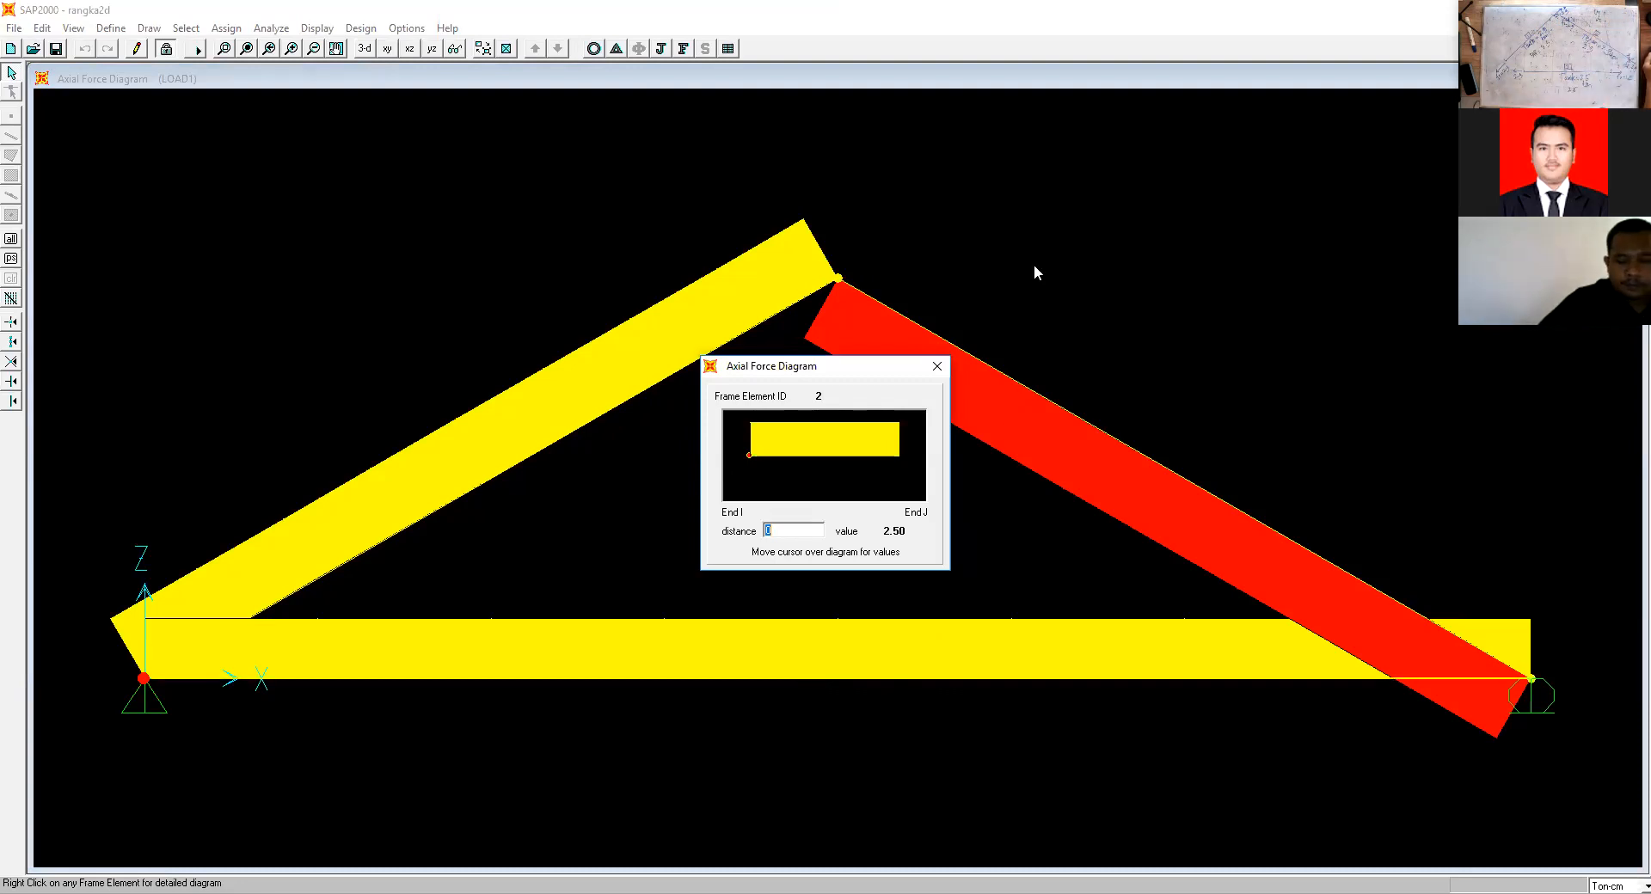
Display the deformed shape for LOAD1 with automatic scaling and inspect the displacements of the apex joint and the roller-supported joint.
click(616, 48)
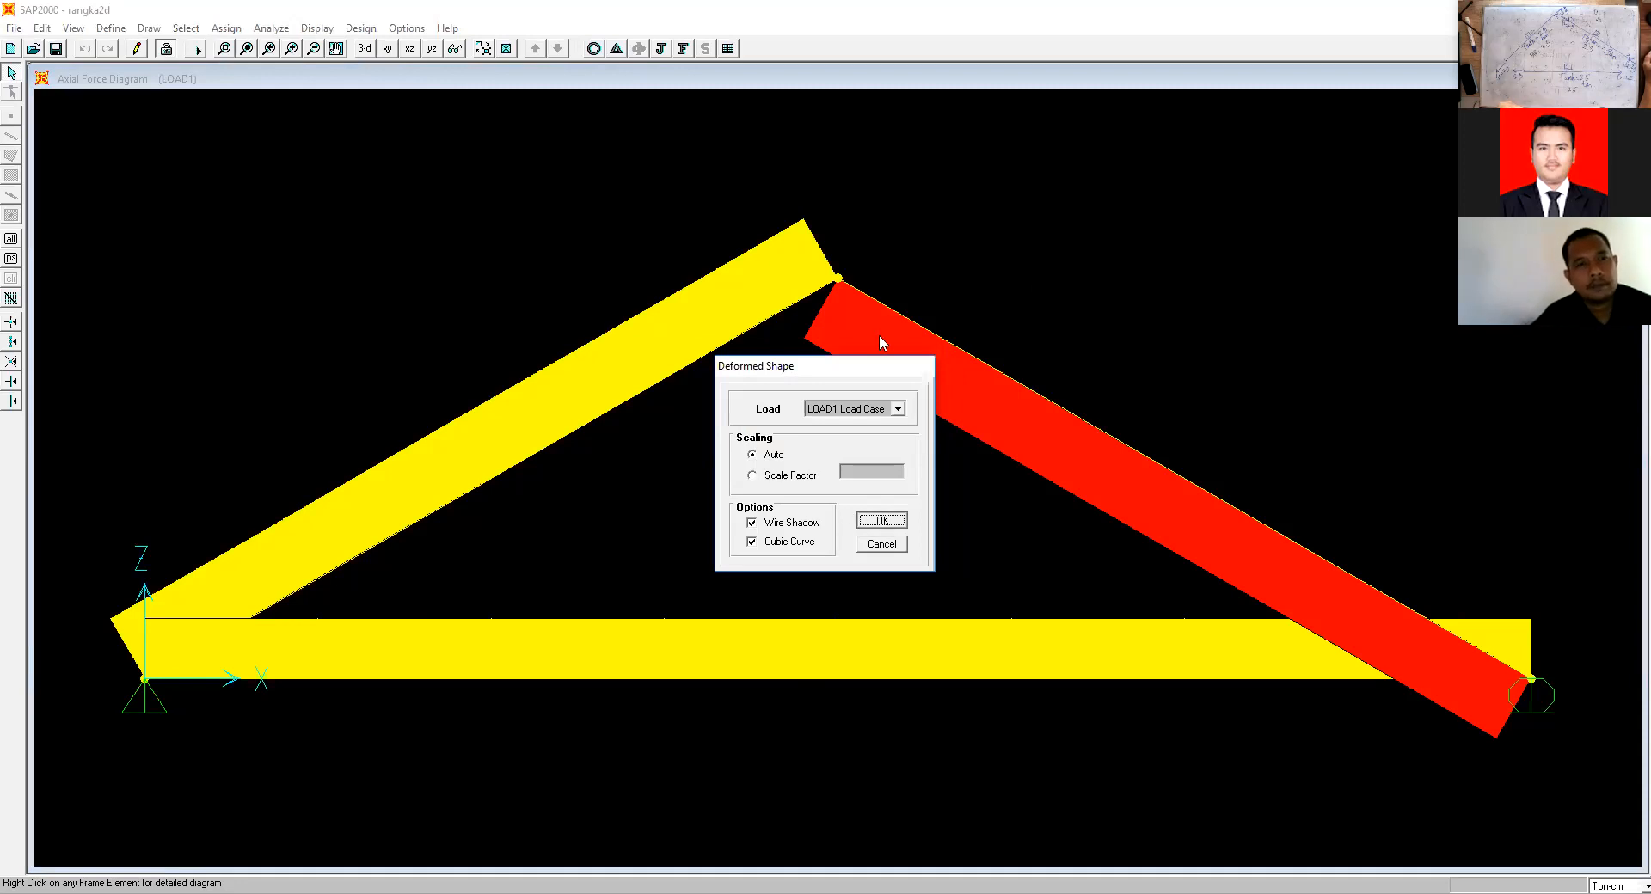
click(875, 522)
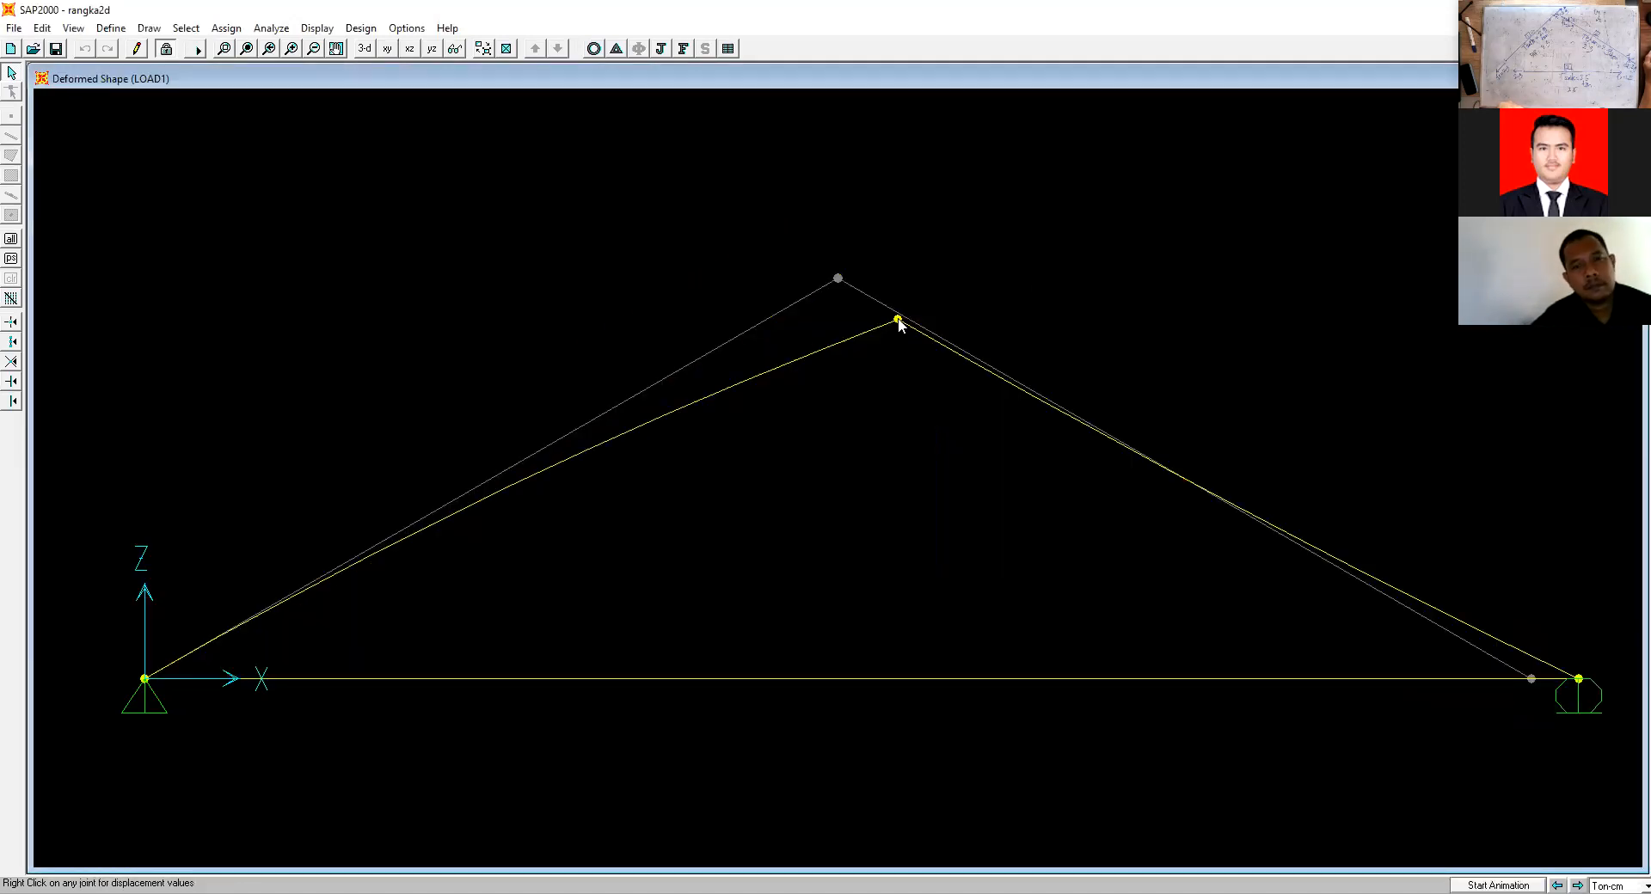
right_click(896, 320)
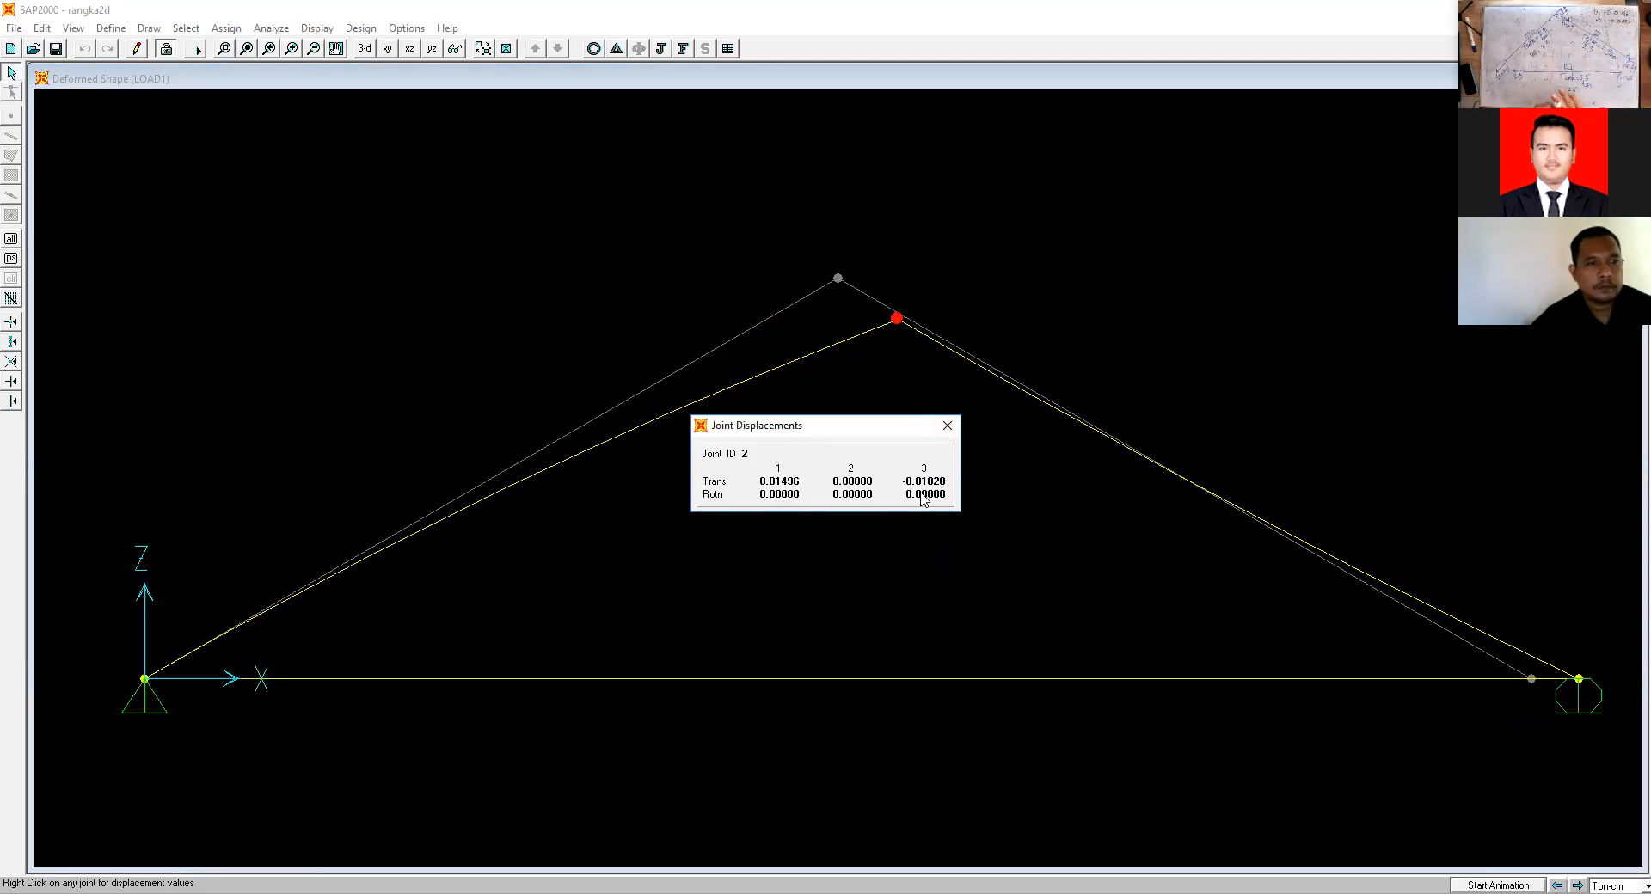
click(316, 50)
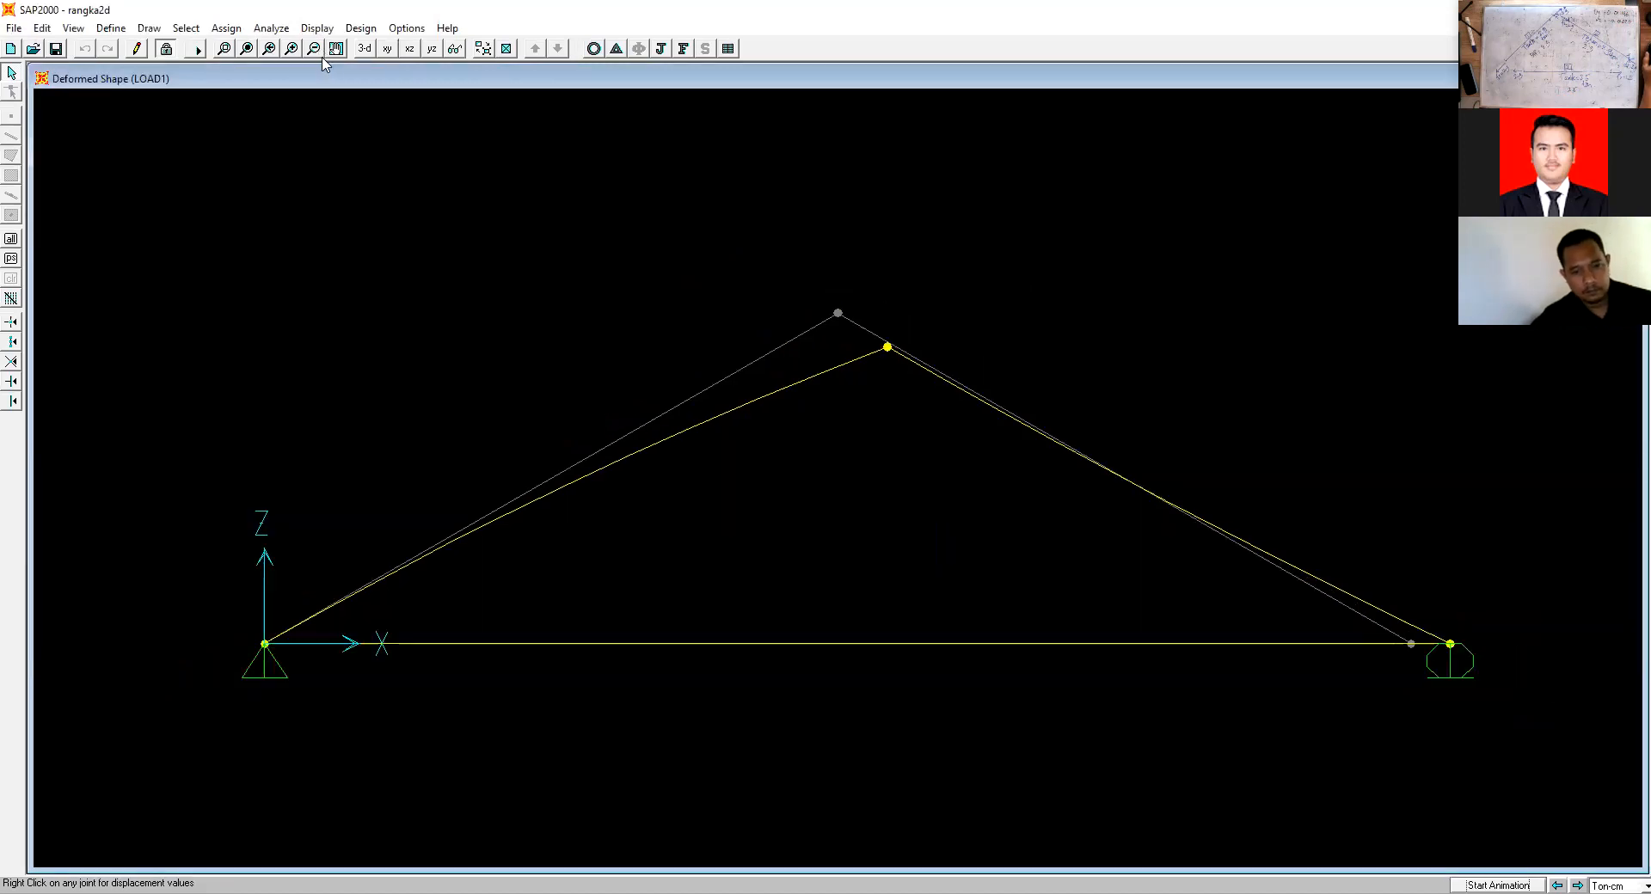
click(316, 50)
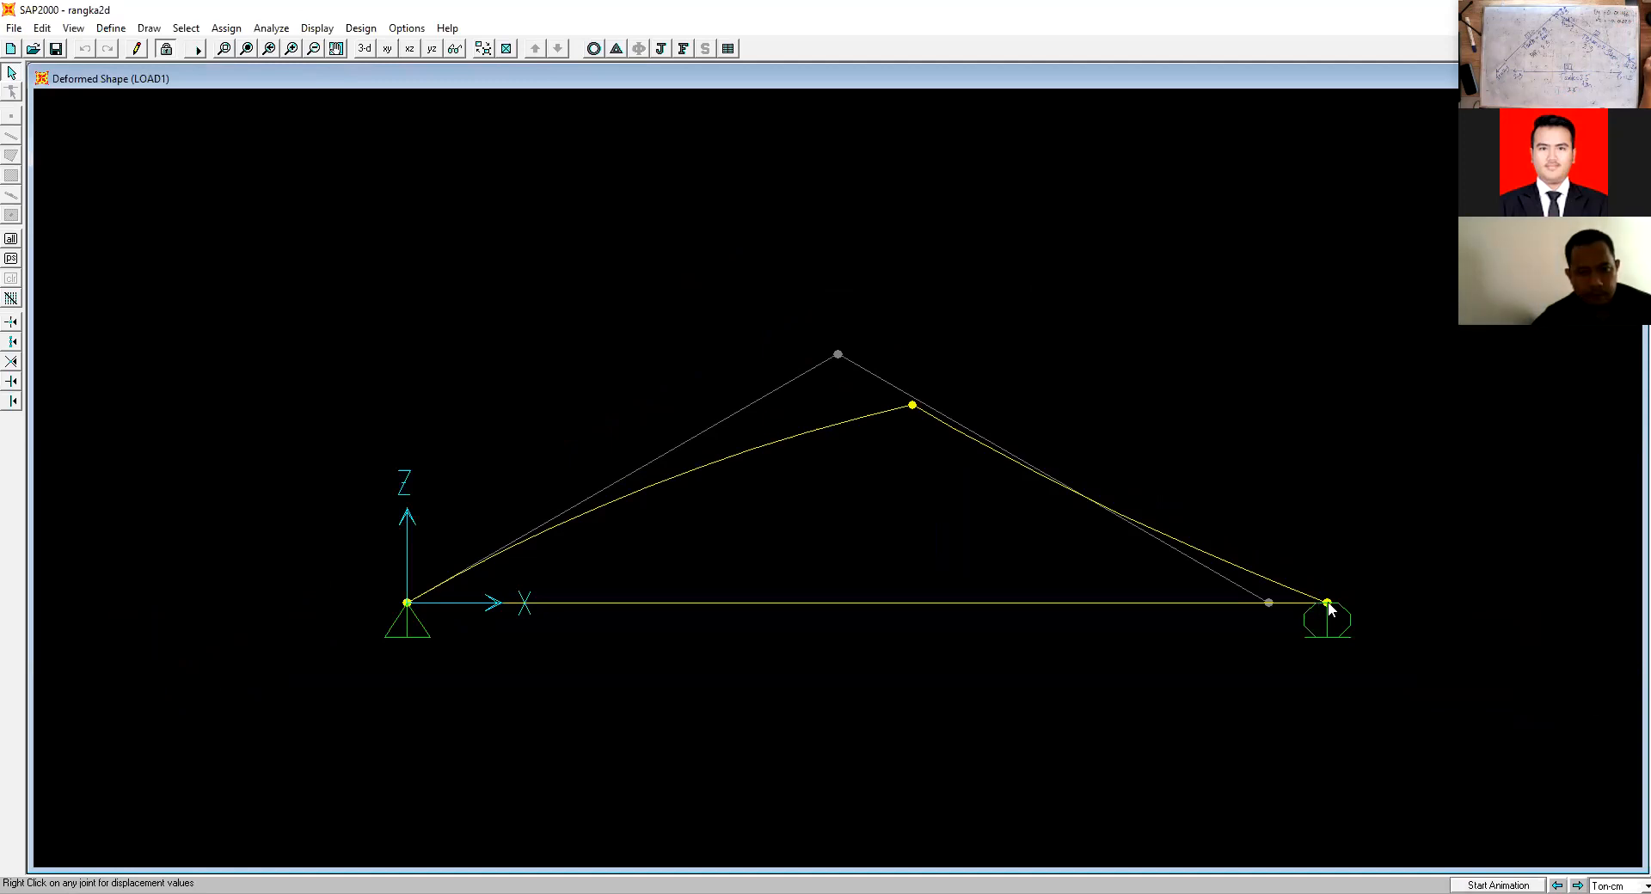
right_click(1327, 605)
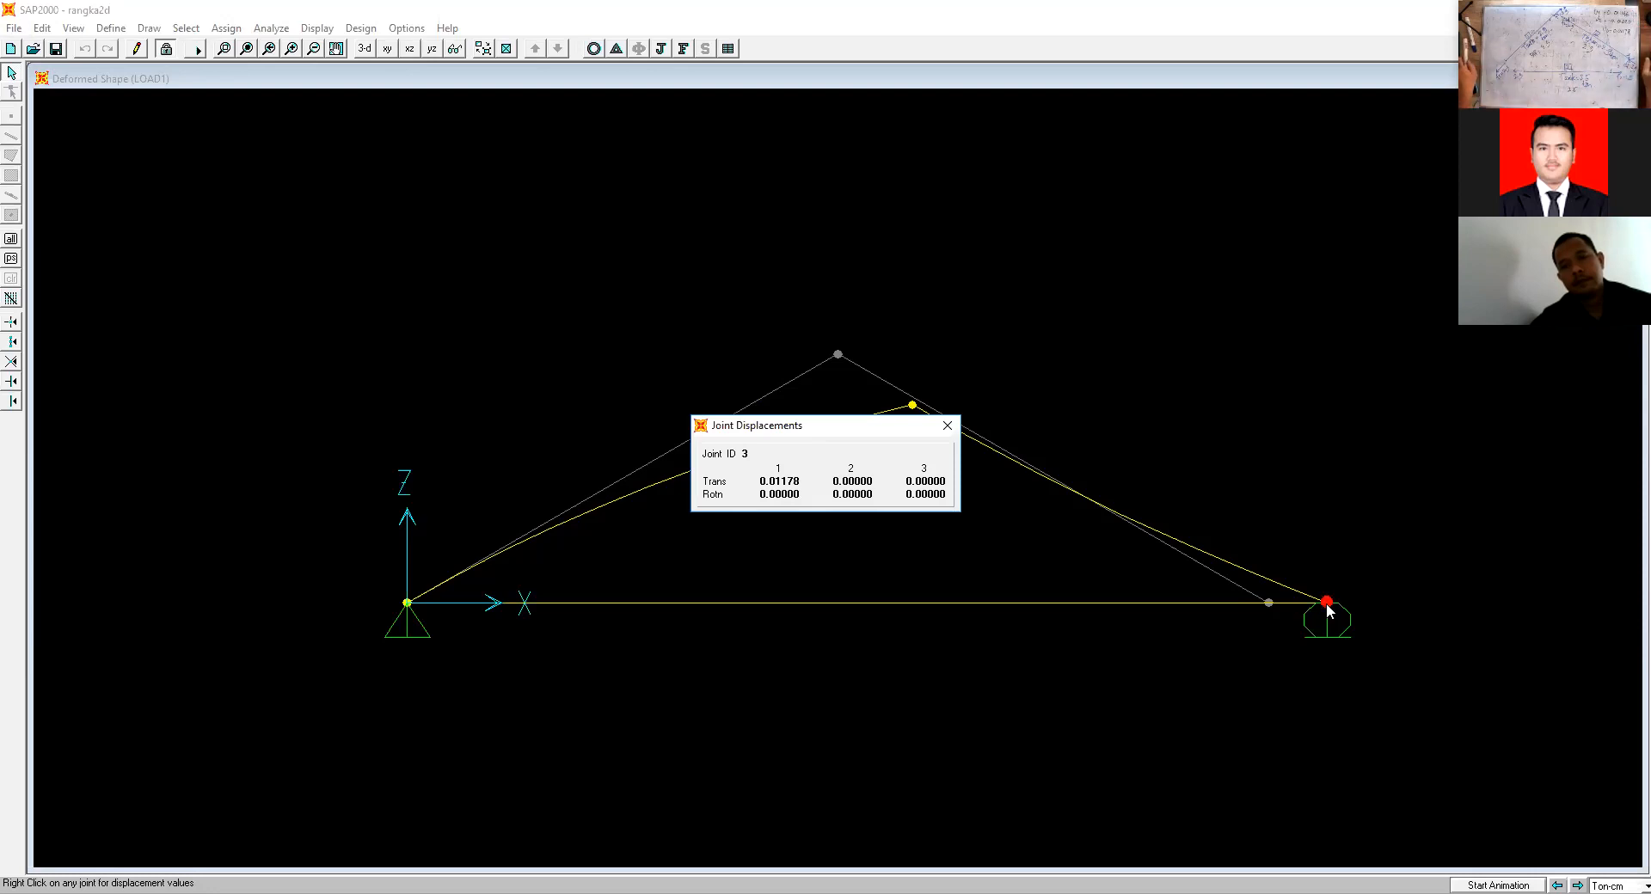
click(949, 425)
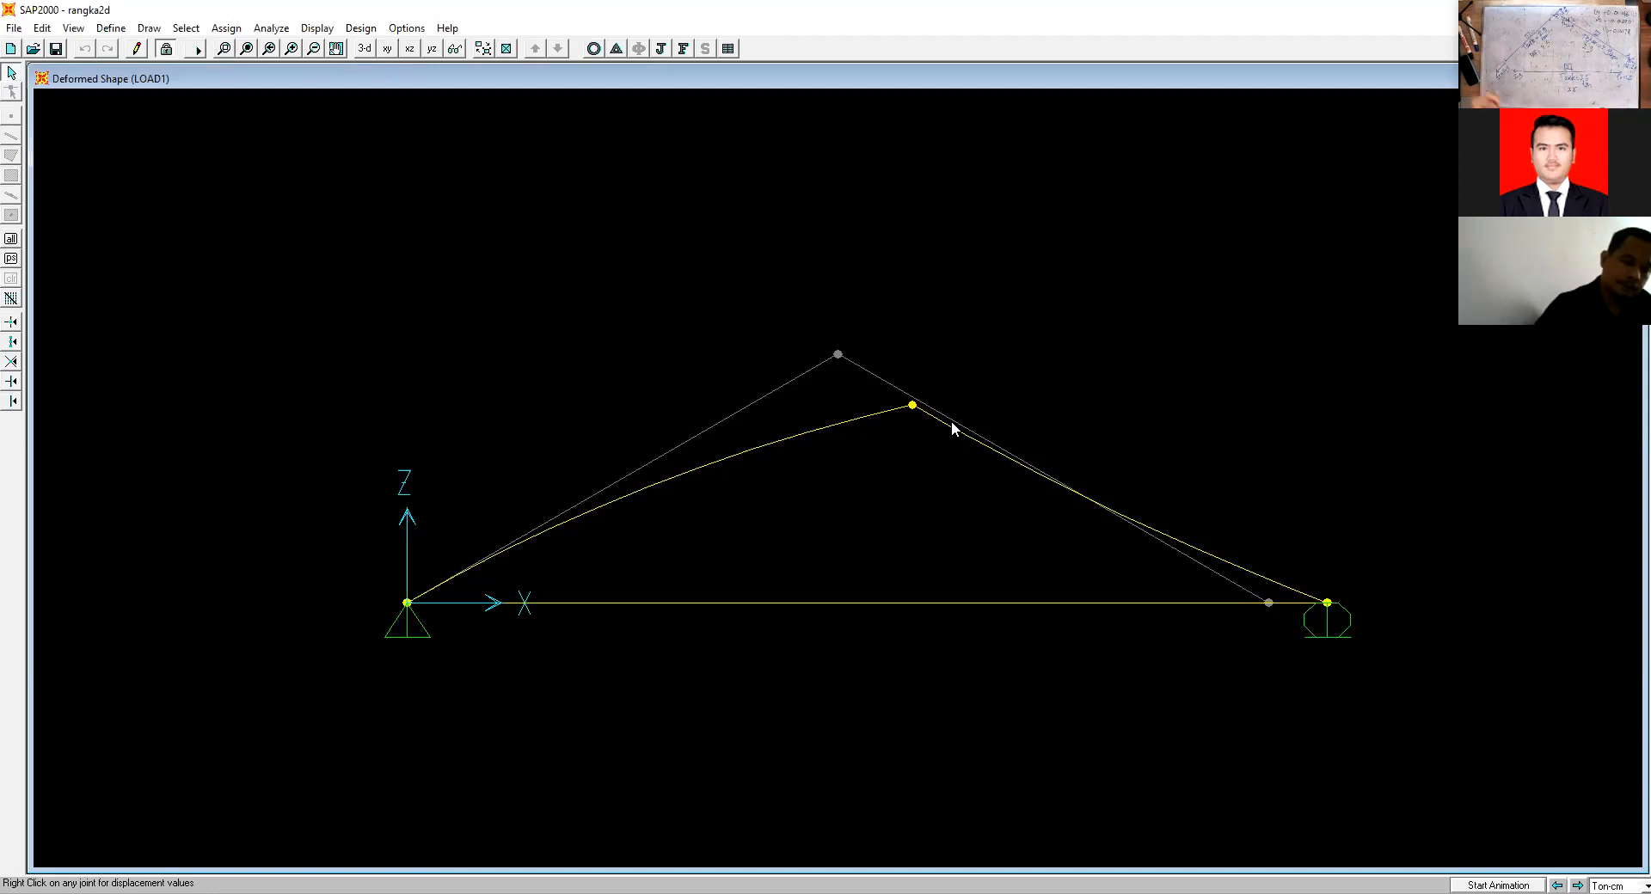